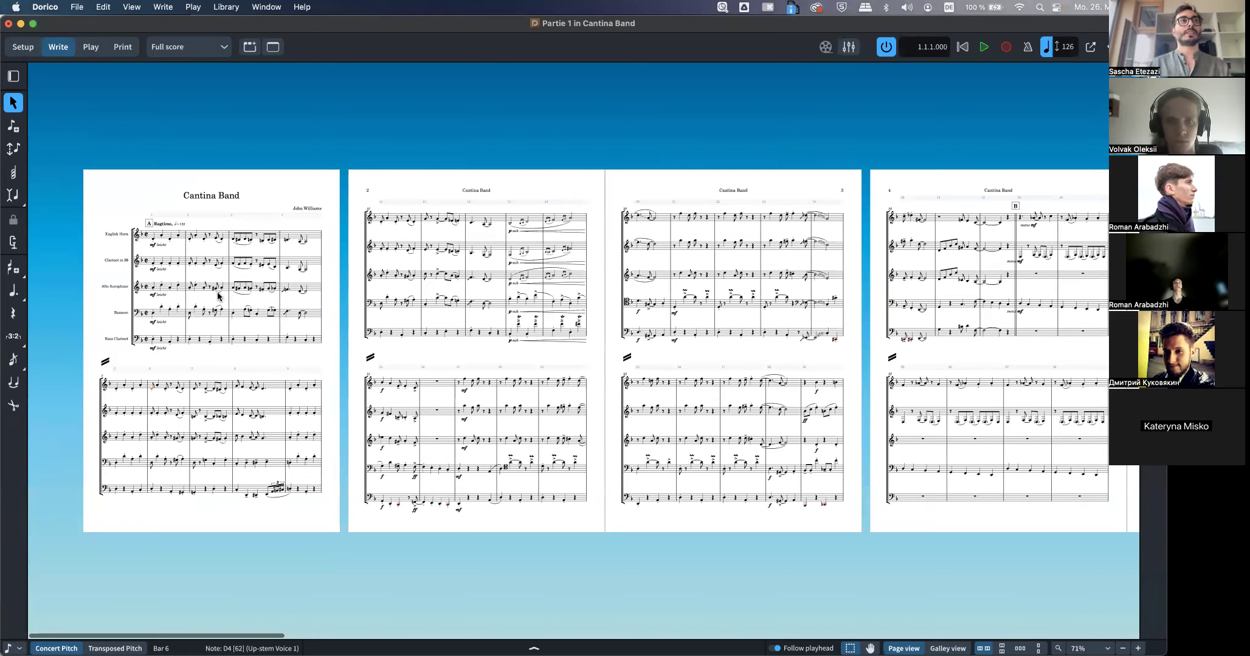
Examine the opening bars and instrument staves on the first page of the full score
left_click(99, 328)
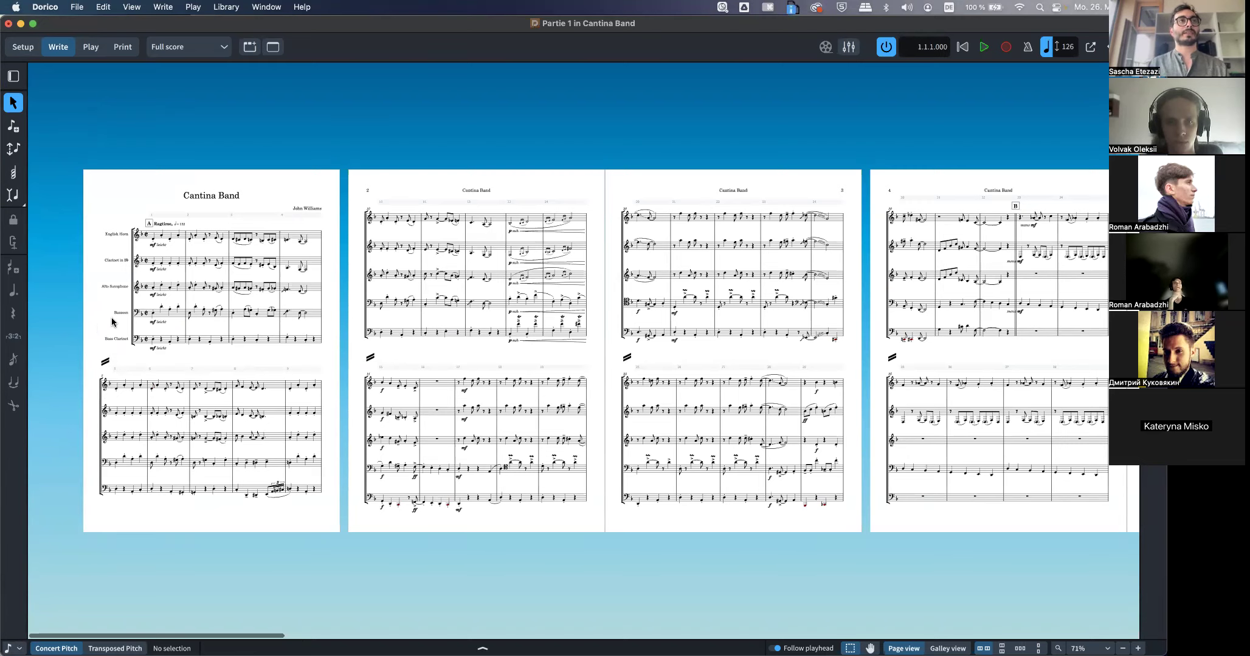
scroll(127, 313, "up", 5)
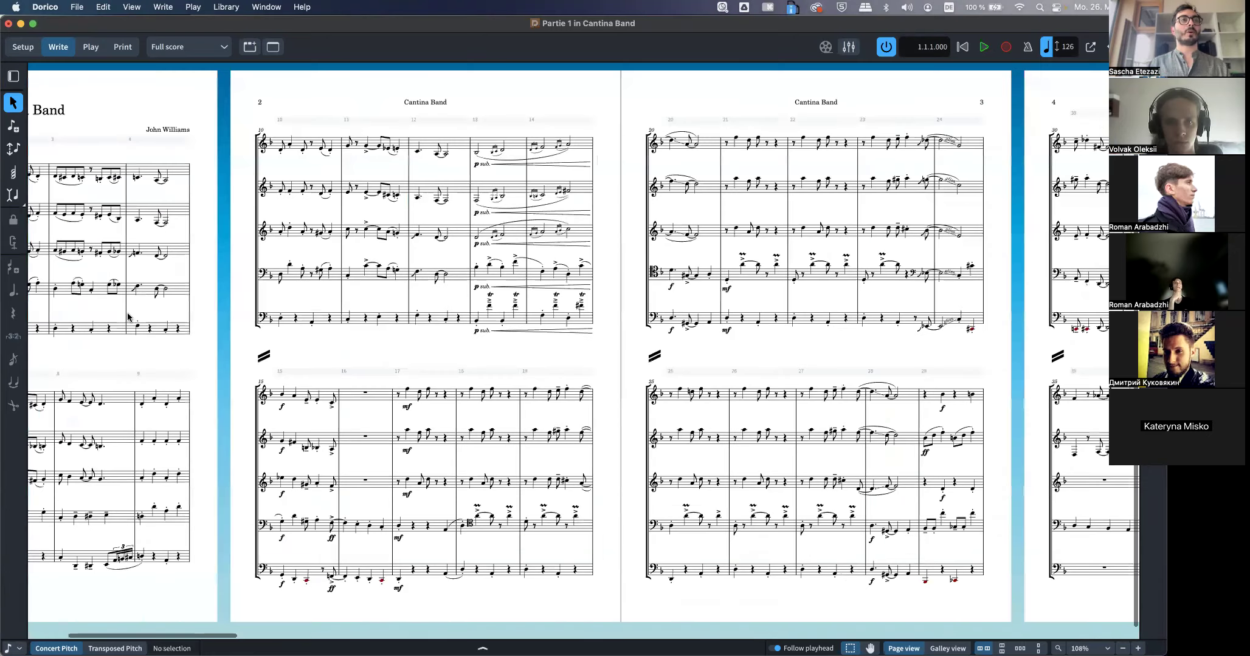
scroll(127, 313, "left", 4)
scroll(127, 312, "up", 3)
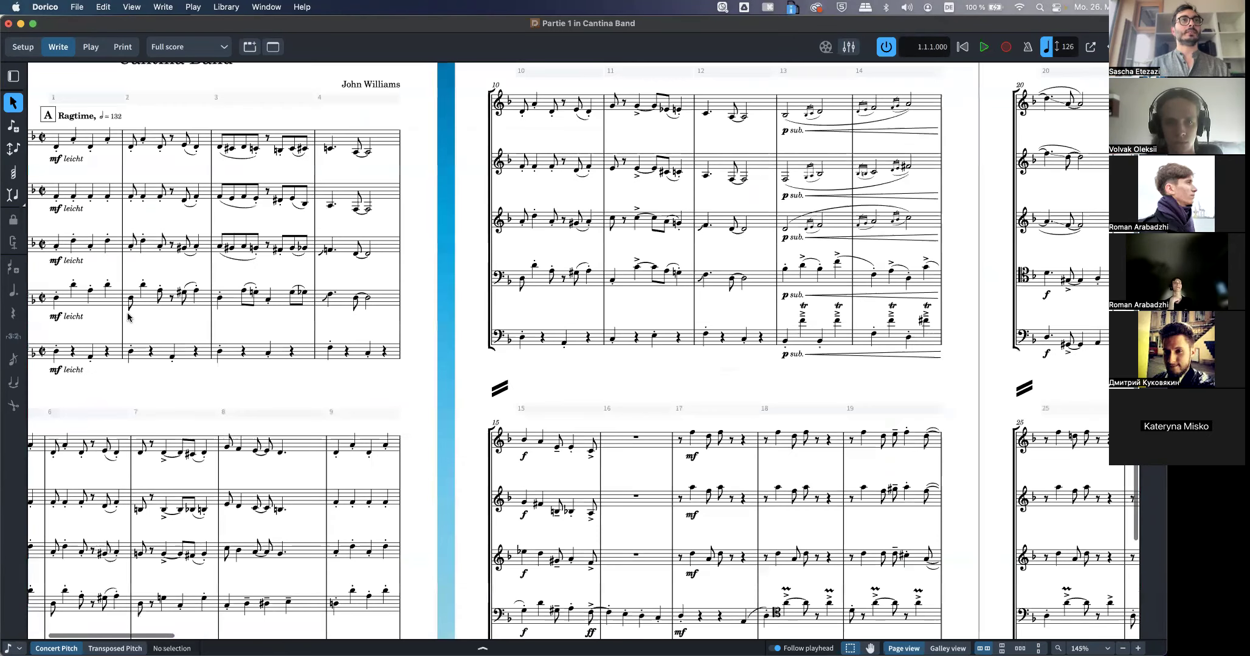
scroll(127, 316, "up", 3)
scroll(129, 317, "left", 3)
scroll(231, 205, "up", 1)
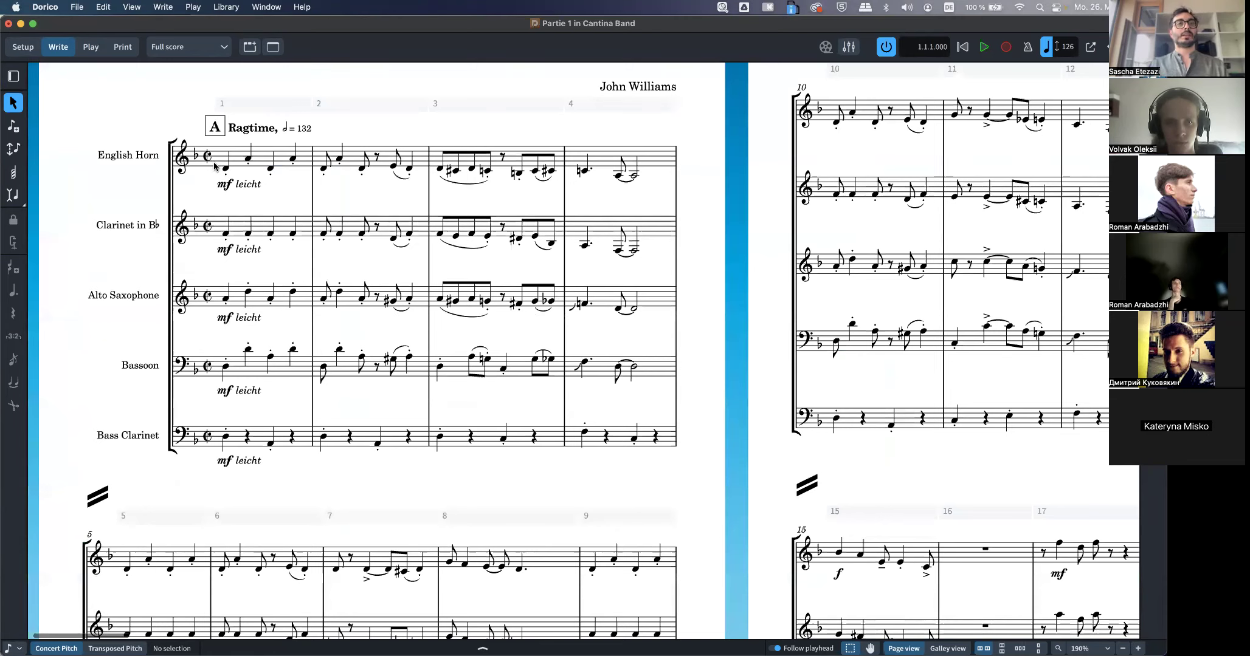
Create a full score layout in Setup mode, name it New Full Score, and move it to the start of the layouts list
left_click(30, 50)
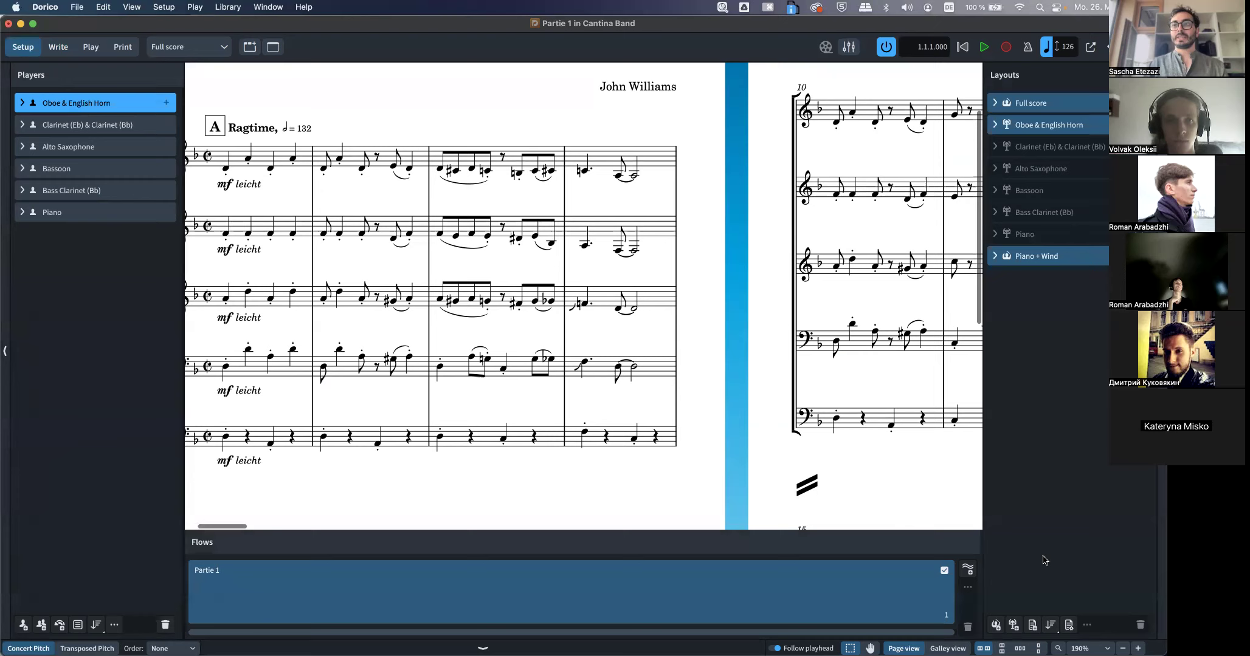
left_click(997, 626)
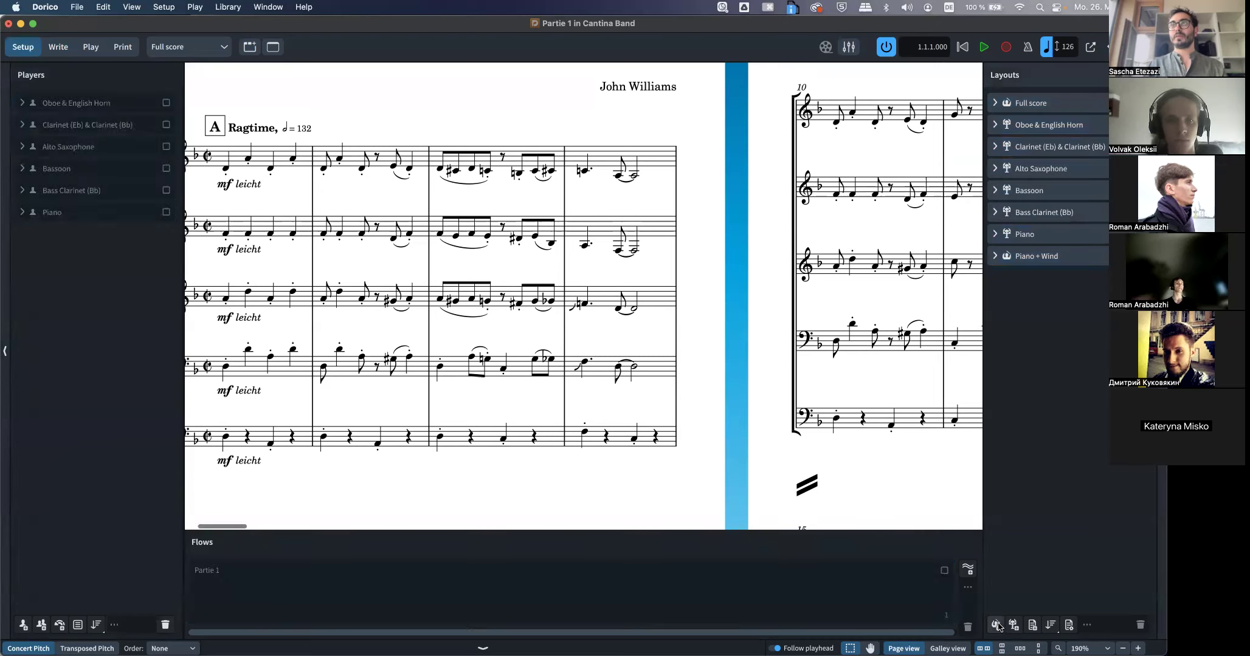
double_click(1044, 283)
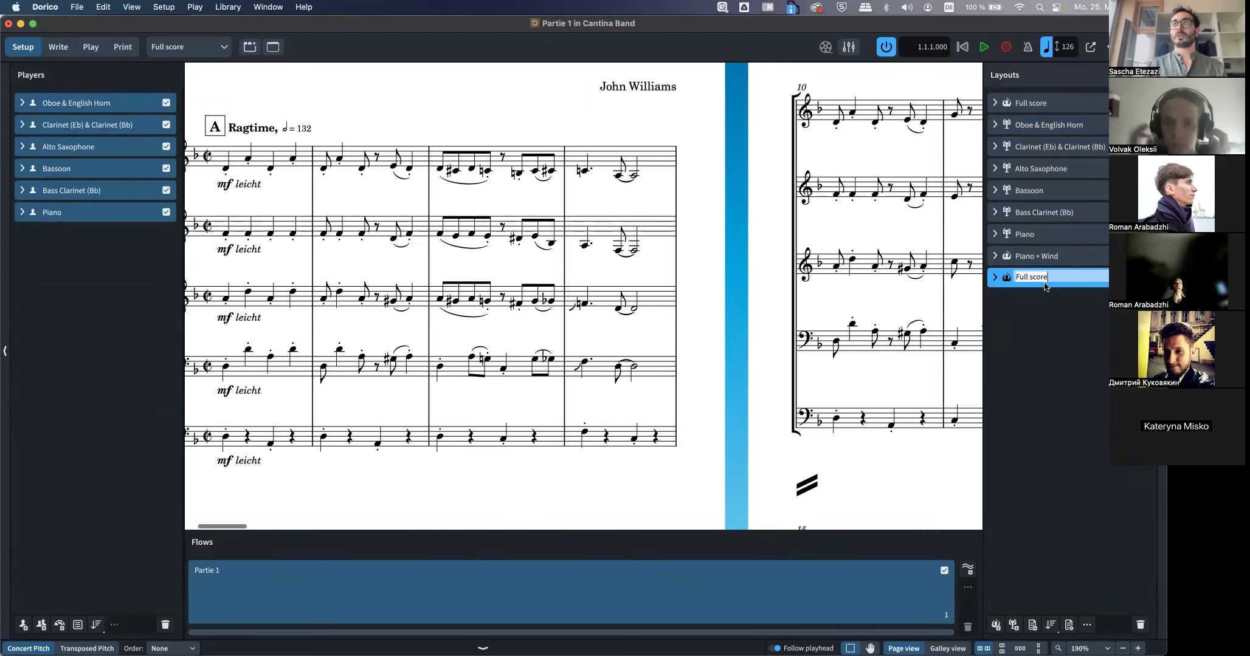
type("New Full Score")
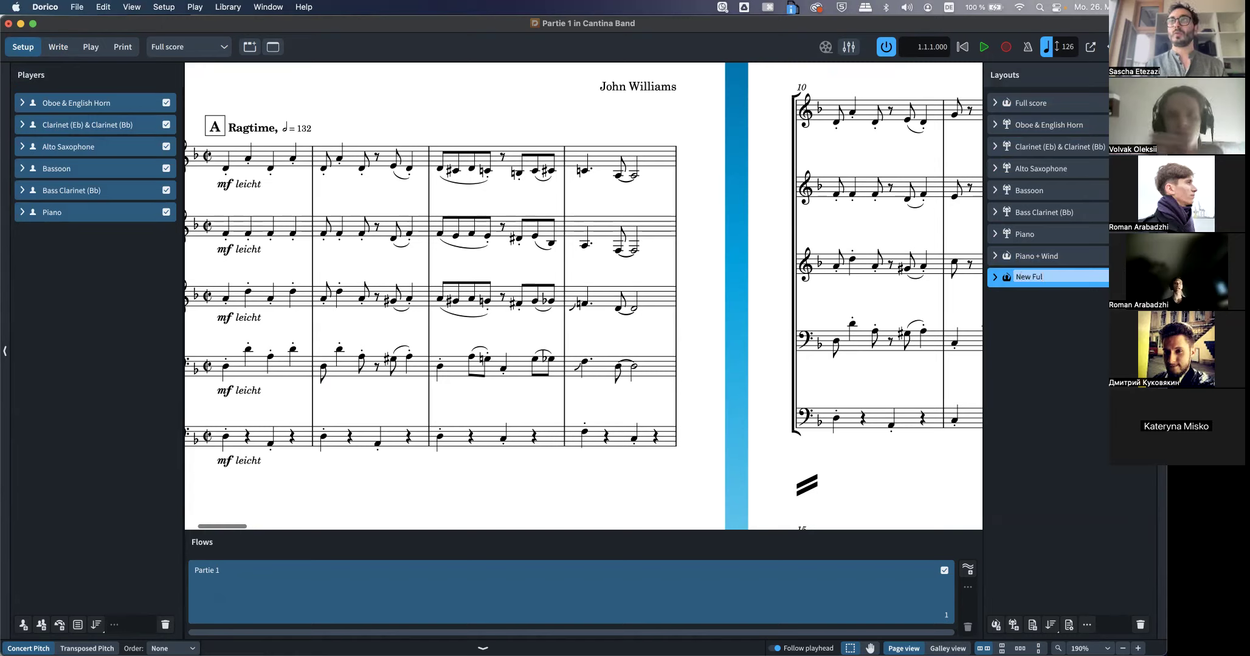
key("Return")
left_click_drag(1068, 280, 1061, 103)
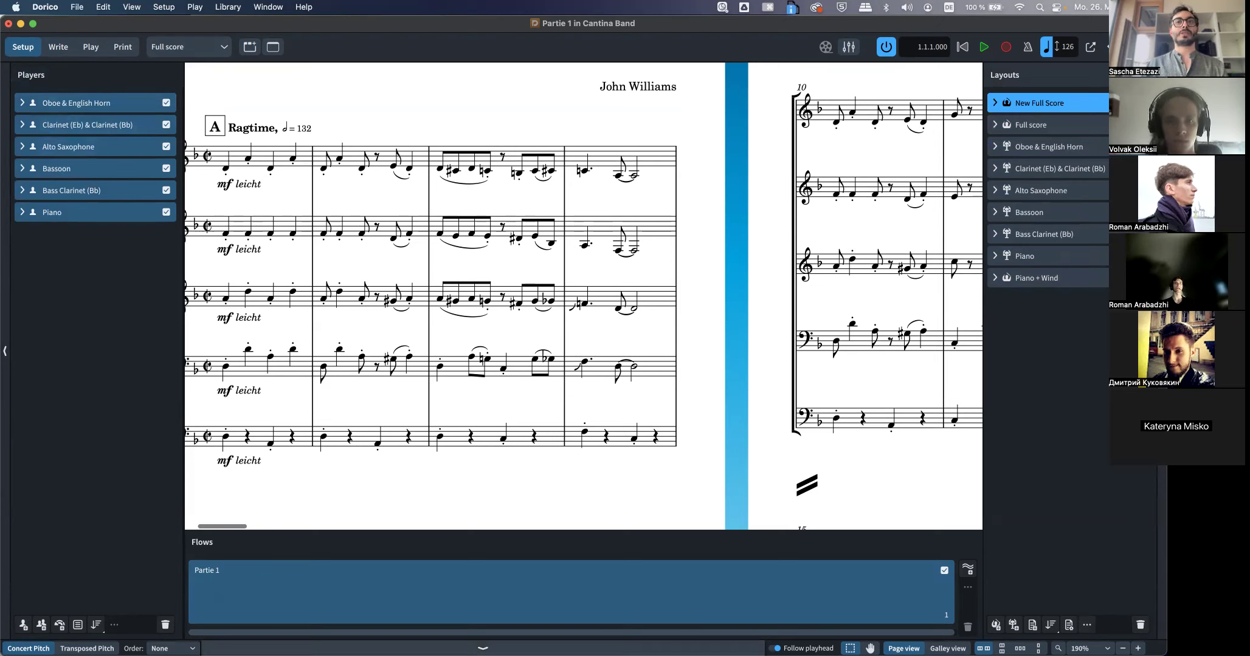
Display the New Full Score layout in Write mode and look over its first pages
left_click(181, 46)
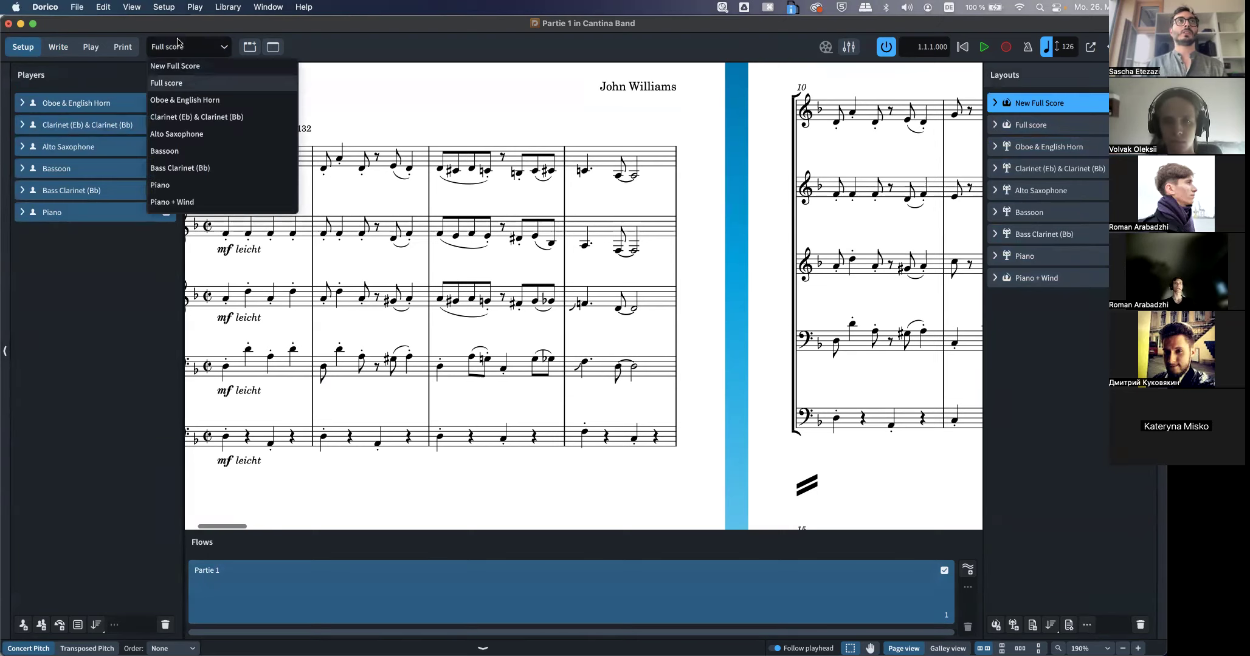
left_click(186, 69)
scroll(339, 331, "left", 2)
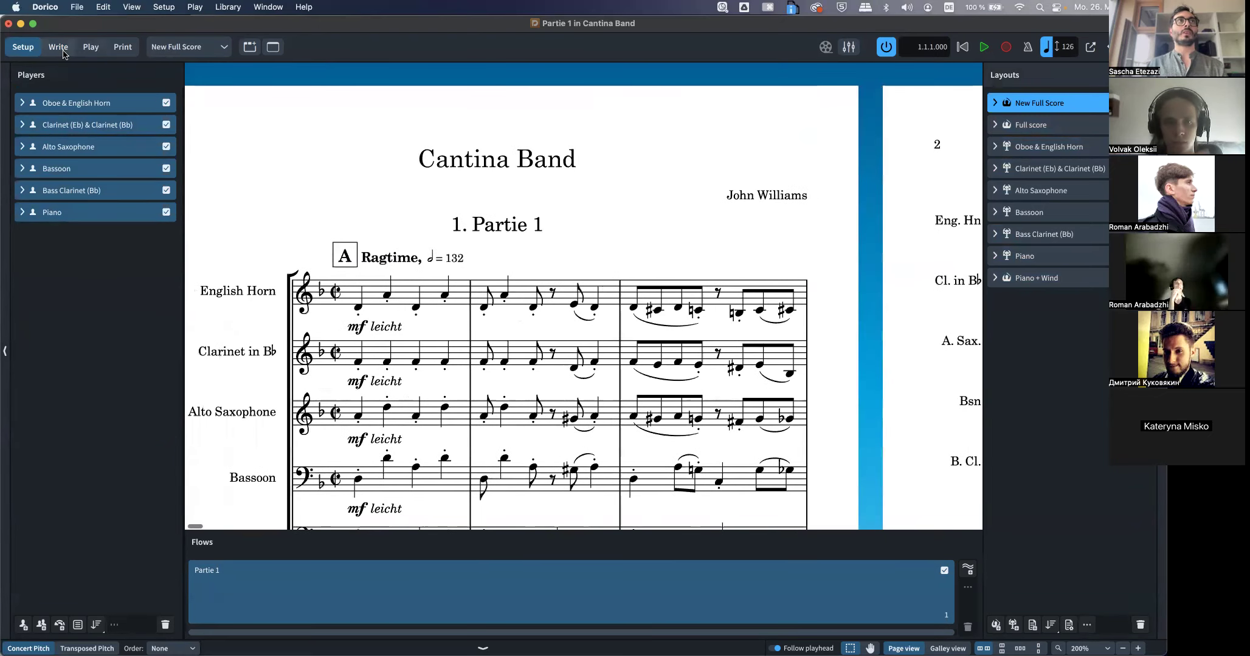
left_click(58, 47)
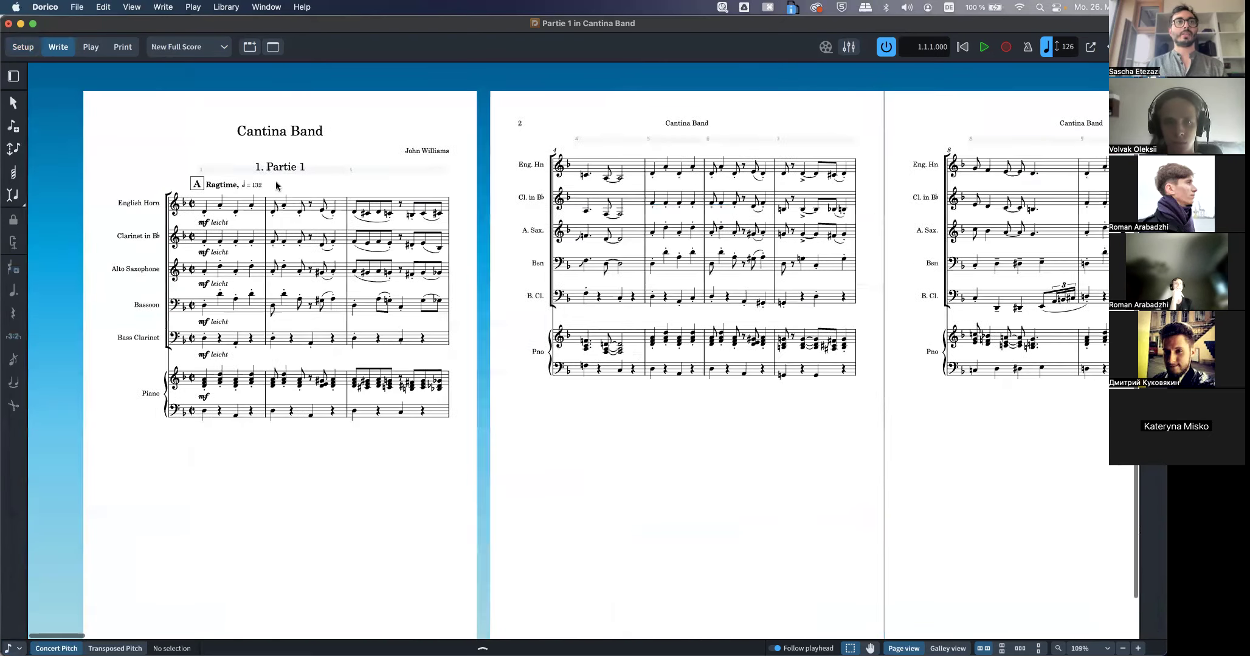
scroll(316, 304, "down", 3)
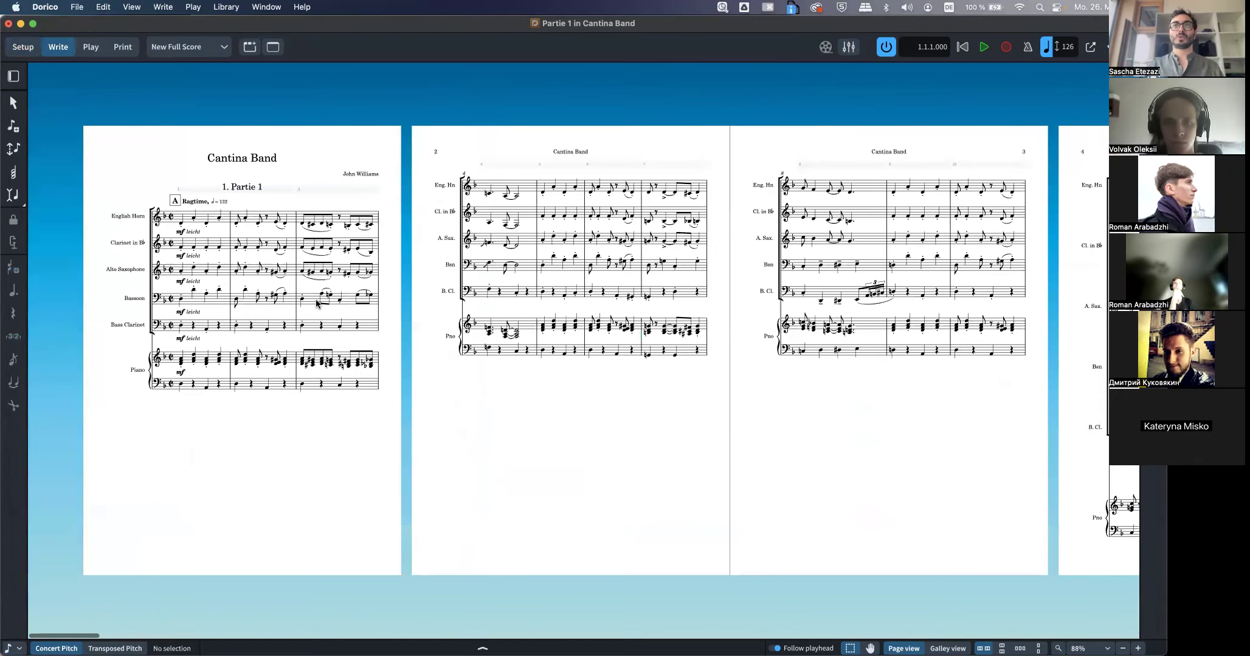
scroll(414, 362, "right", 15)
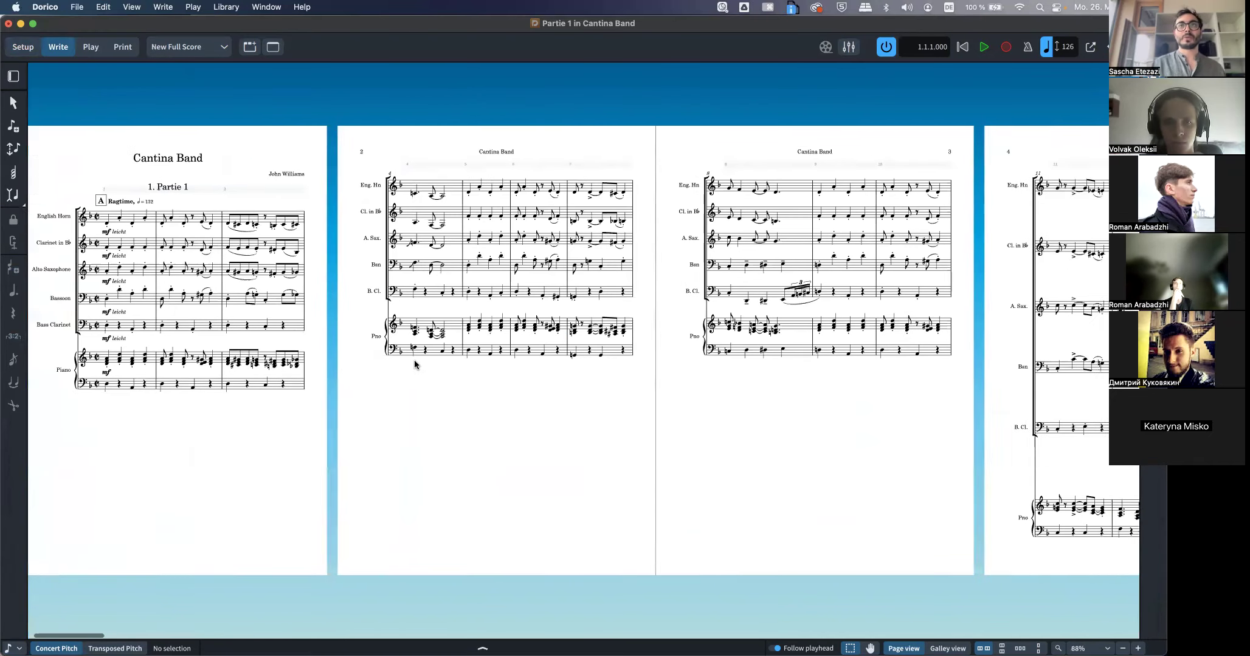
scroll(414, 363, "left", 15)
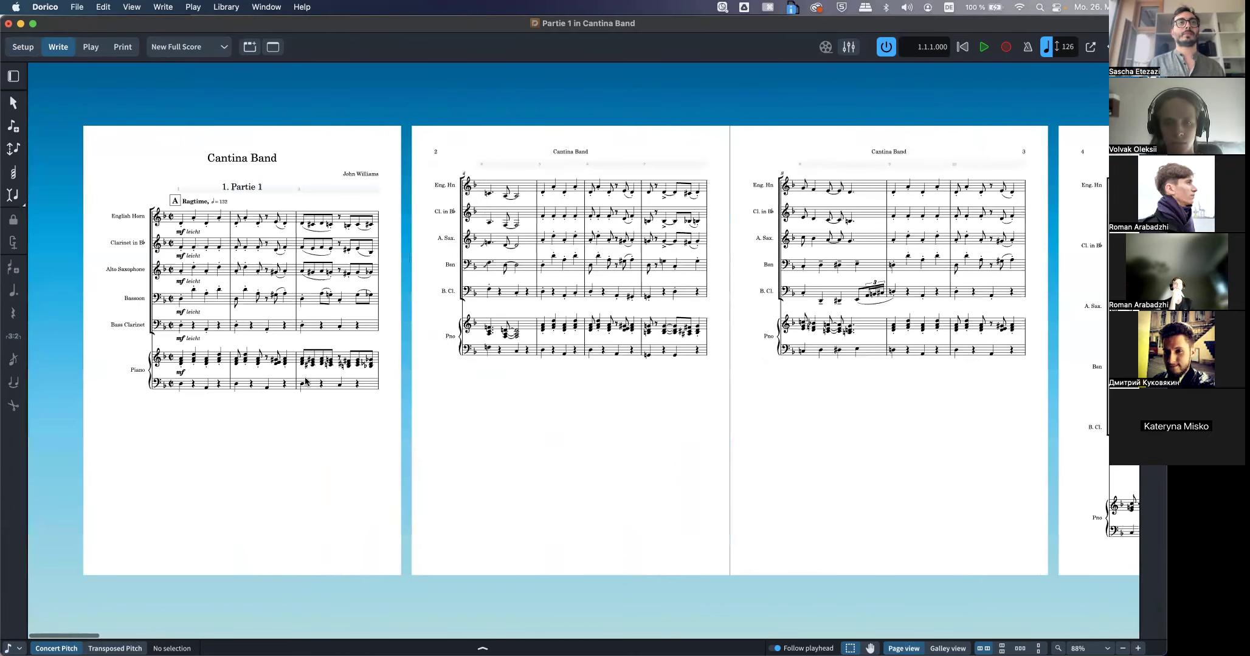
Remove the Piano player from the New Full Score layout in Setup mode and review the pages in Write mode
left_click(23, 47)
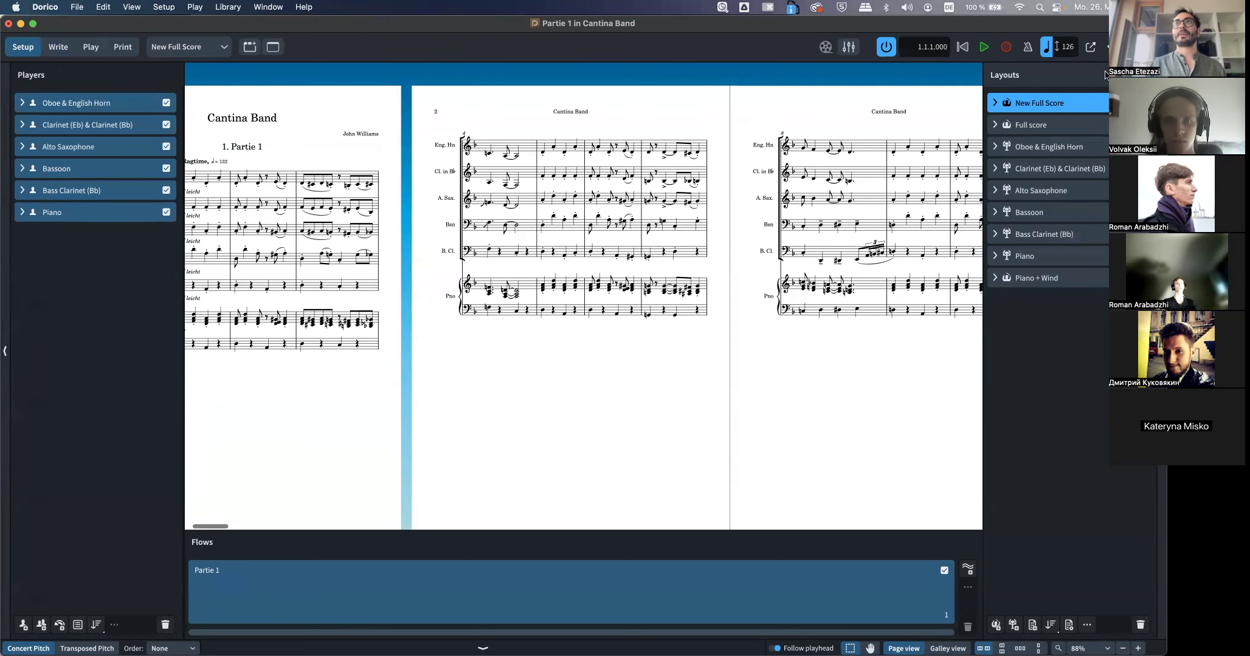
scroll(632, 207, "left", 5)
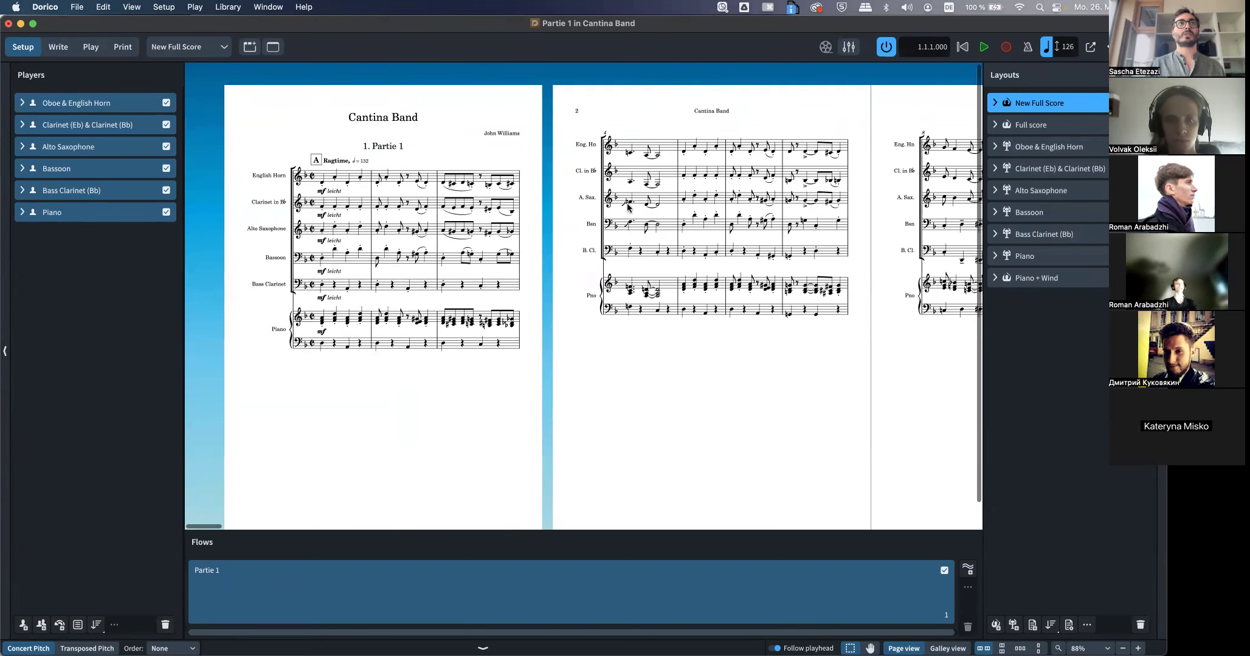
left_click(166, 213)
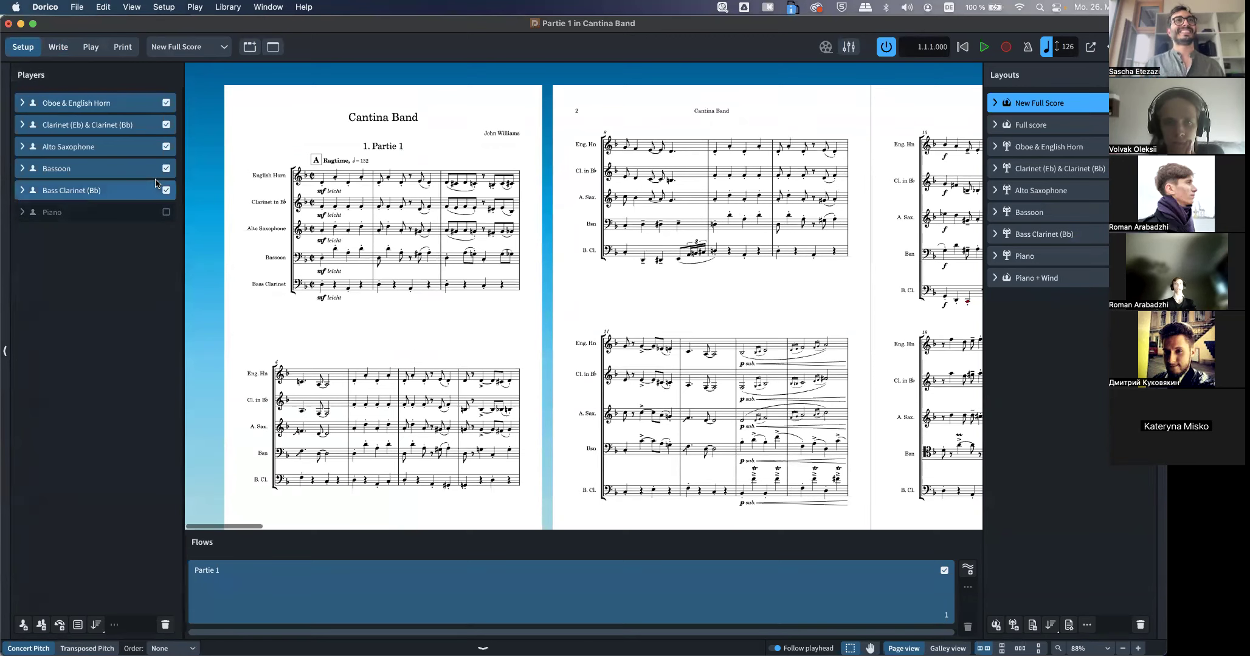
left_click(58, 47)
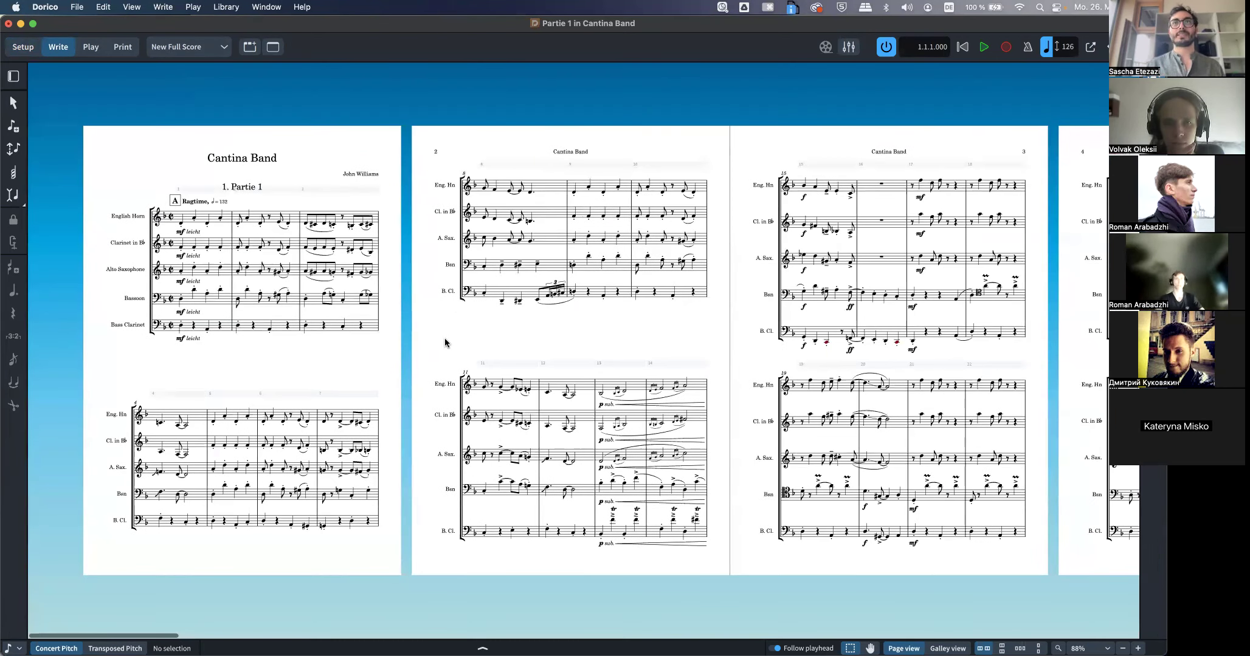
scroll(444, 338, "right", 1)
scroll(444, 339, "left", 1)
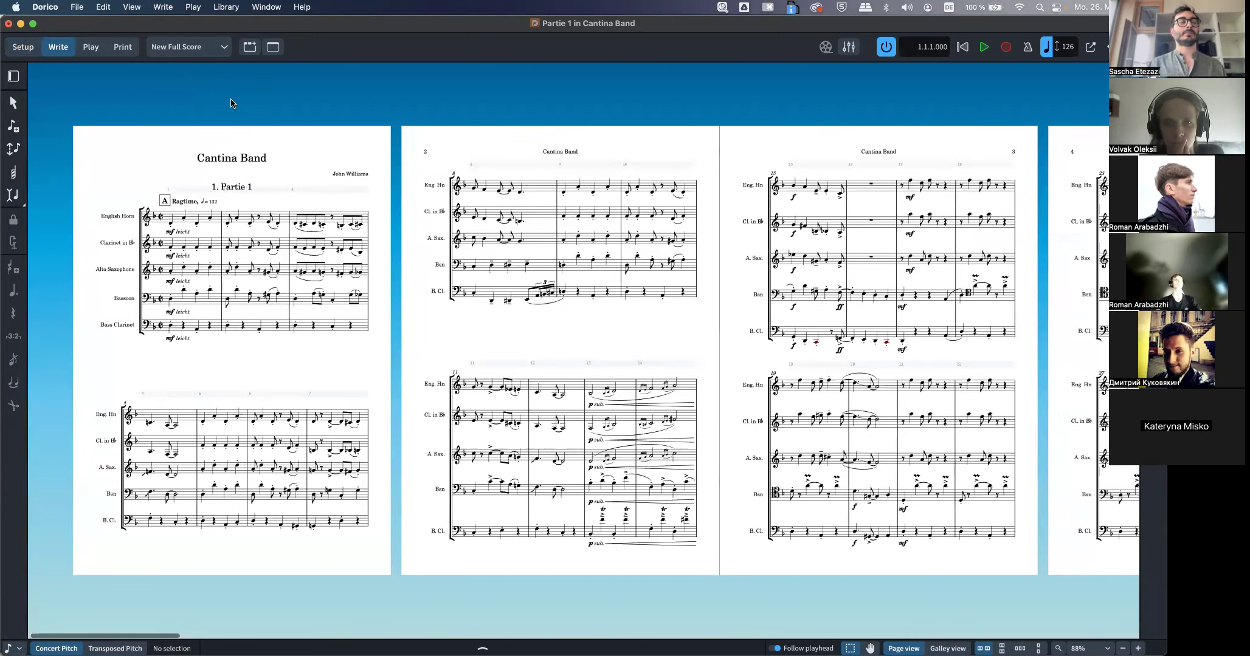
Open the Layout Options for New Full Score and arrange the dialog so the page setup settings are readable
left_click(223, 6)
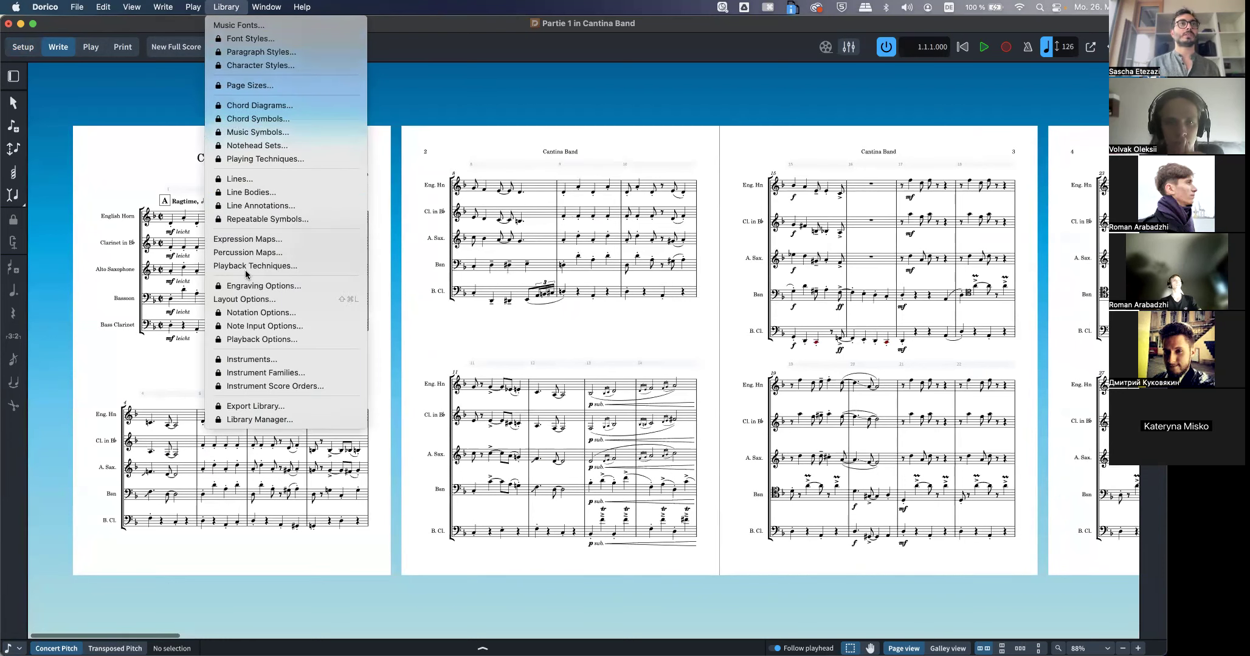
left_click(246, 299)
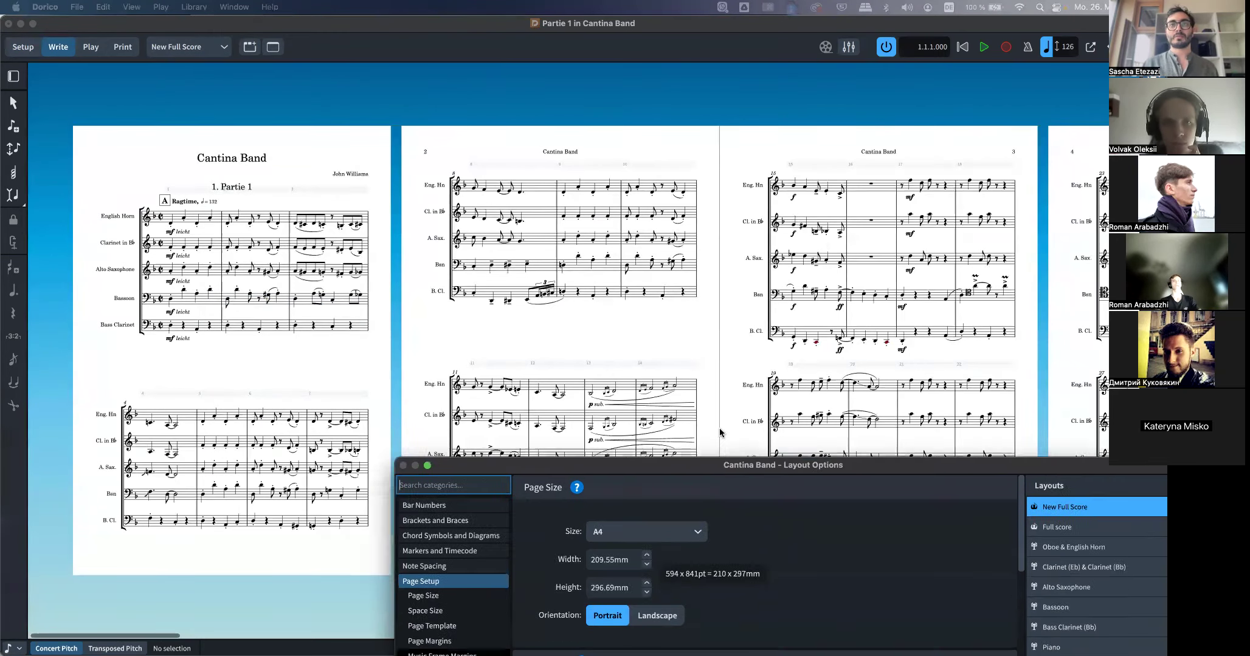
left_click_drag(638, 197, 645, 116)
left_click_drag(1110, 567, 967, 577)
scroll(830, 226, "right", 3)
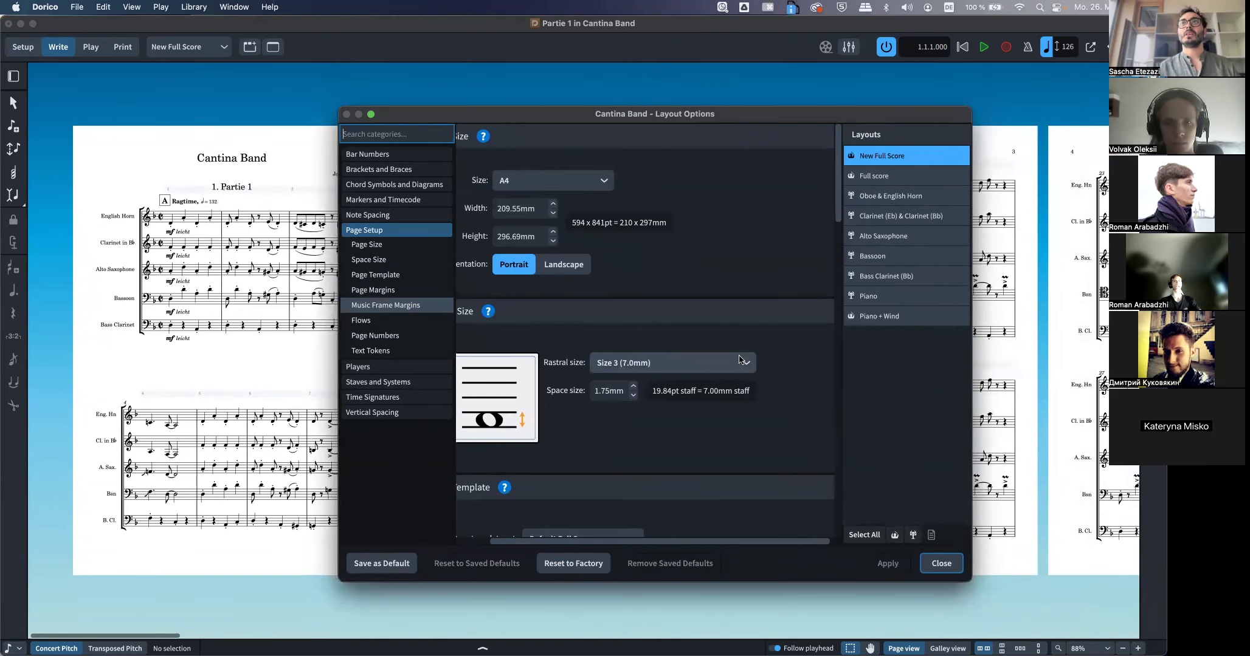
Compare the page size and rastral size settings of the score and part layouts, ending on New Full Score
left_click(888, 176)
left_click(892, 195)
left_click(895, 216)
left_click(891, 236)
left_click(885, 256)
left_click(885, 281)
left_click(884, 298)
left_click(886, 317)
left_click(891, 160)
left_click(887, 177)
left_click(889, 193)
left_click(884, 183)
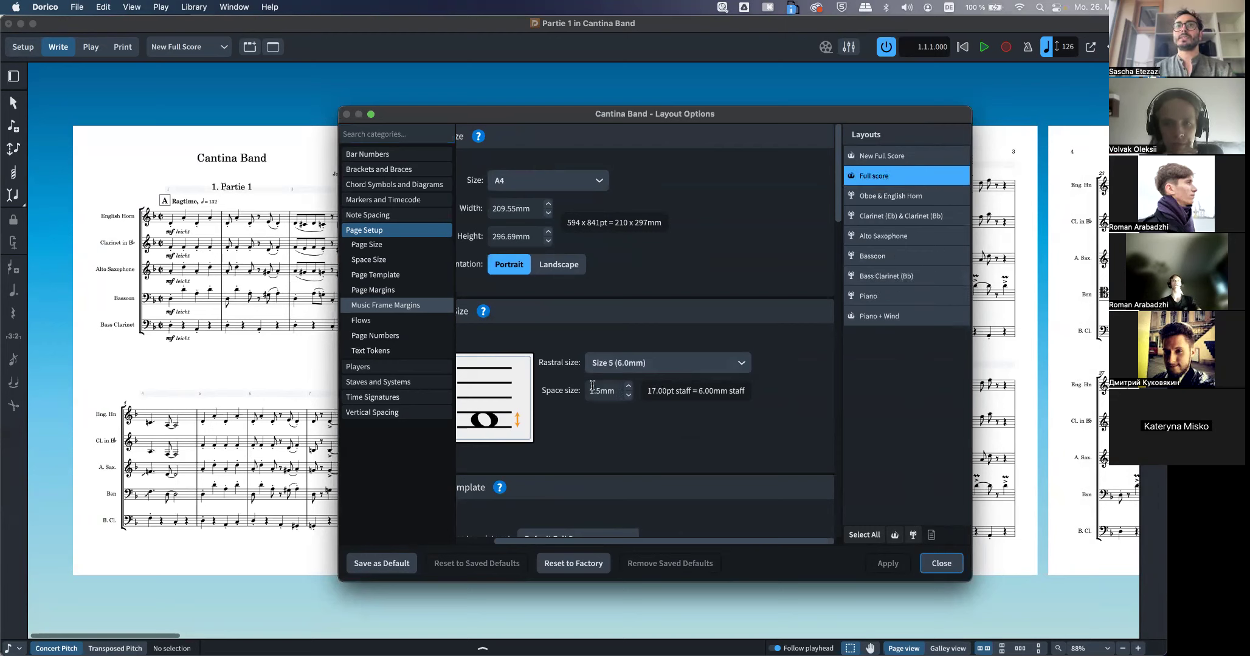
left_click(889, 195)
left_click(886, 236)
left_click(883, 279)
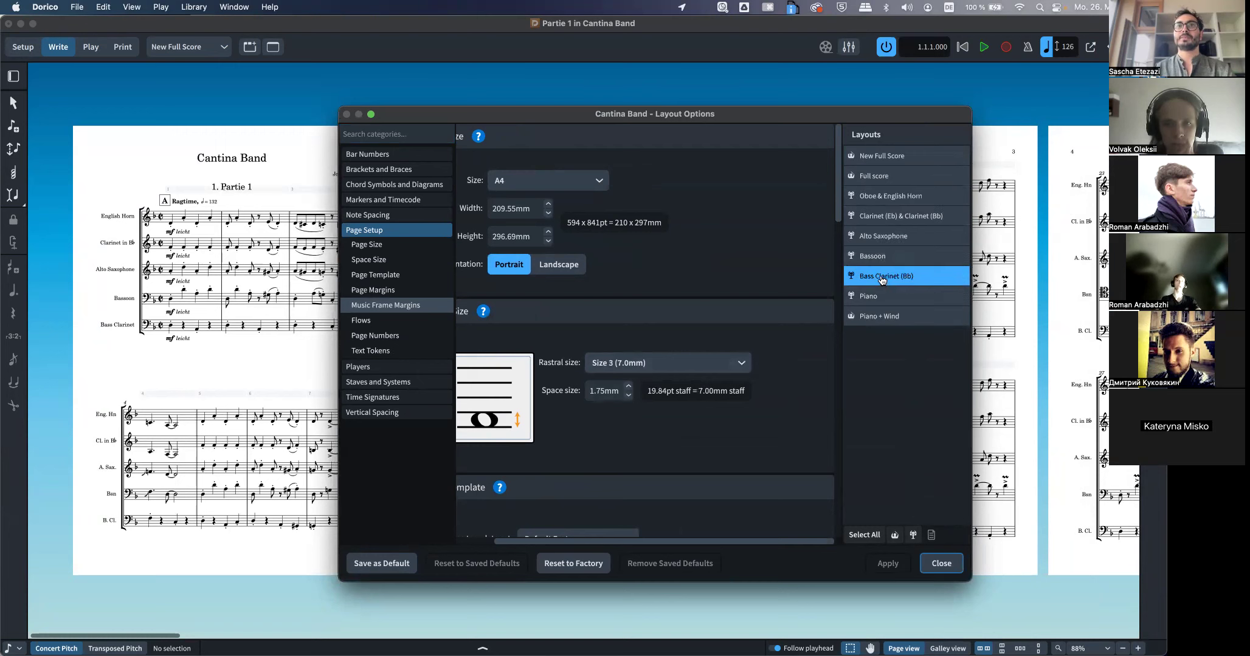
left_click(895, 158)
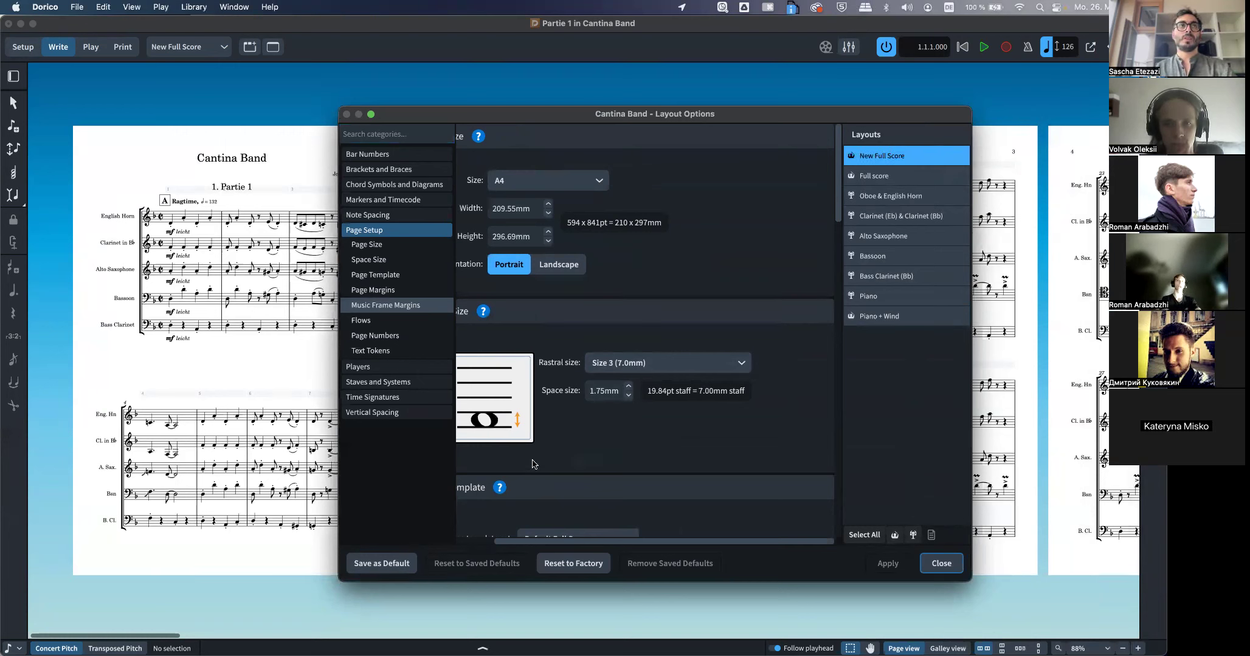
scroll(569, 451, "left", 3)
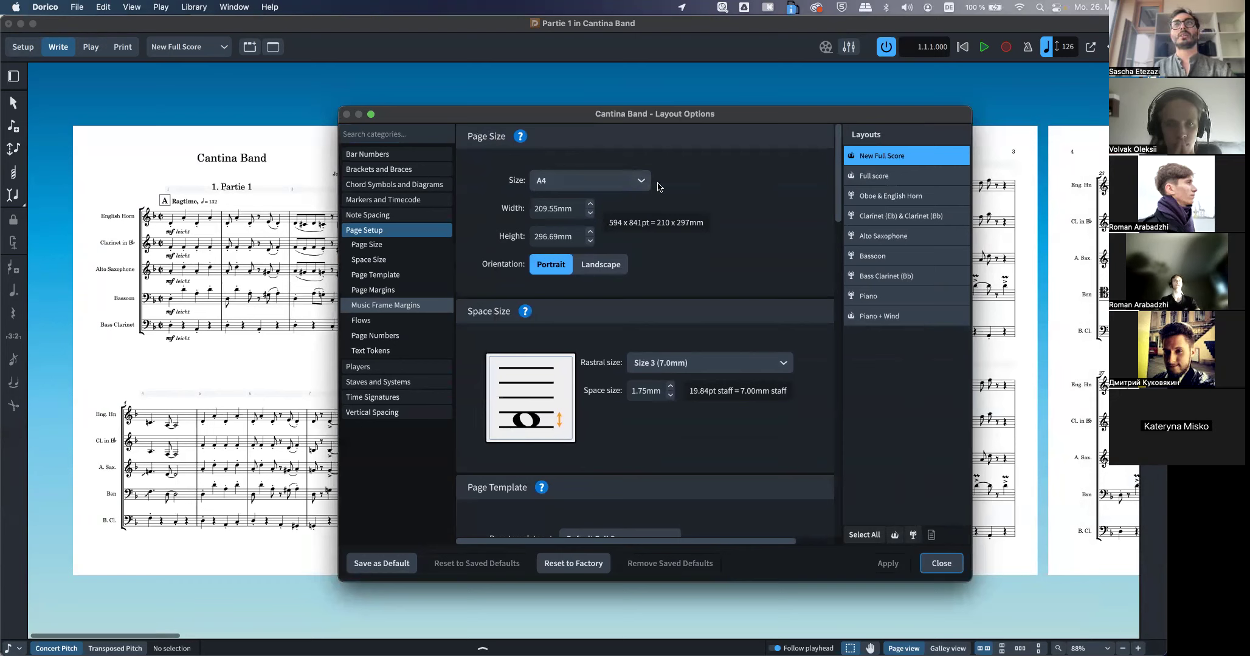
Check the available page sizes, then apply Landscape orientation to the New Full Score layout
left_click(573, 182)
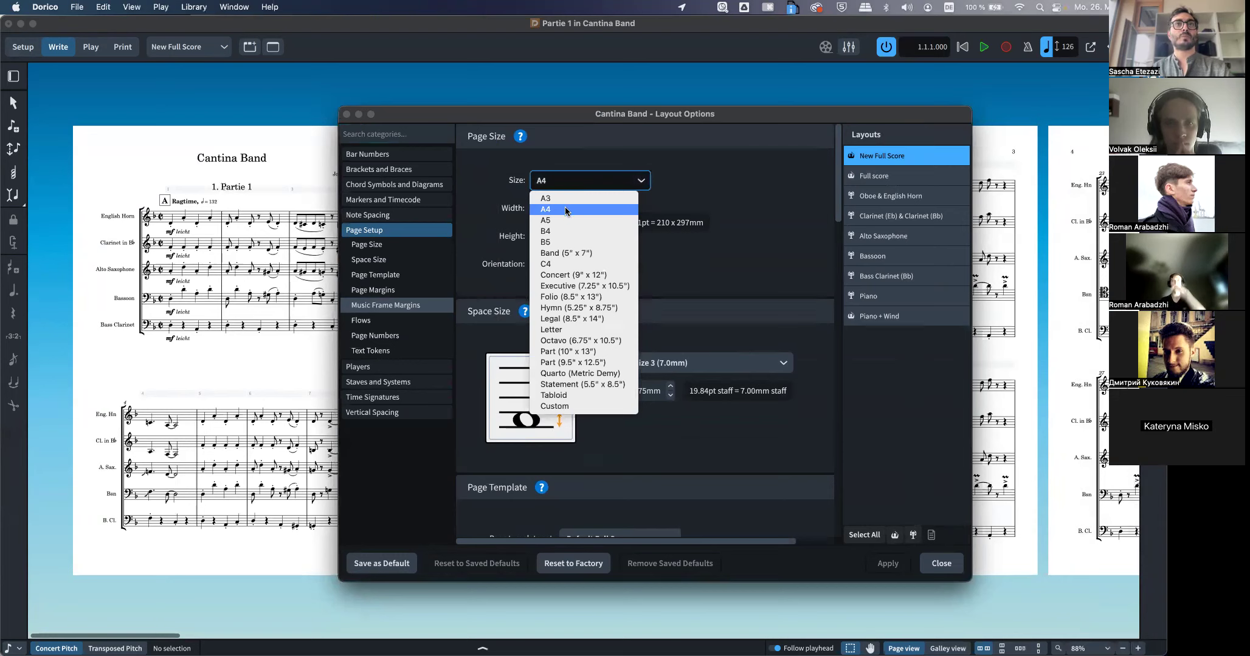
left_click(601, 188)
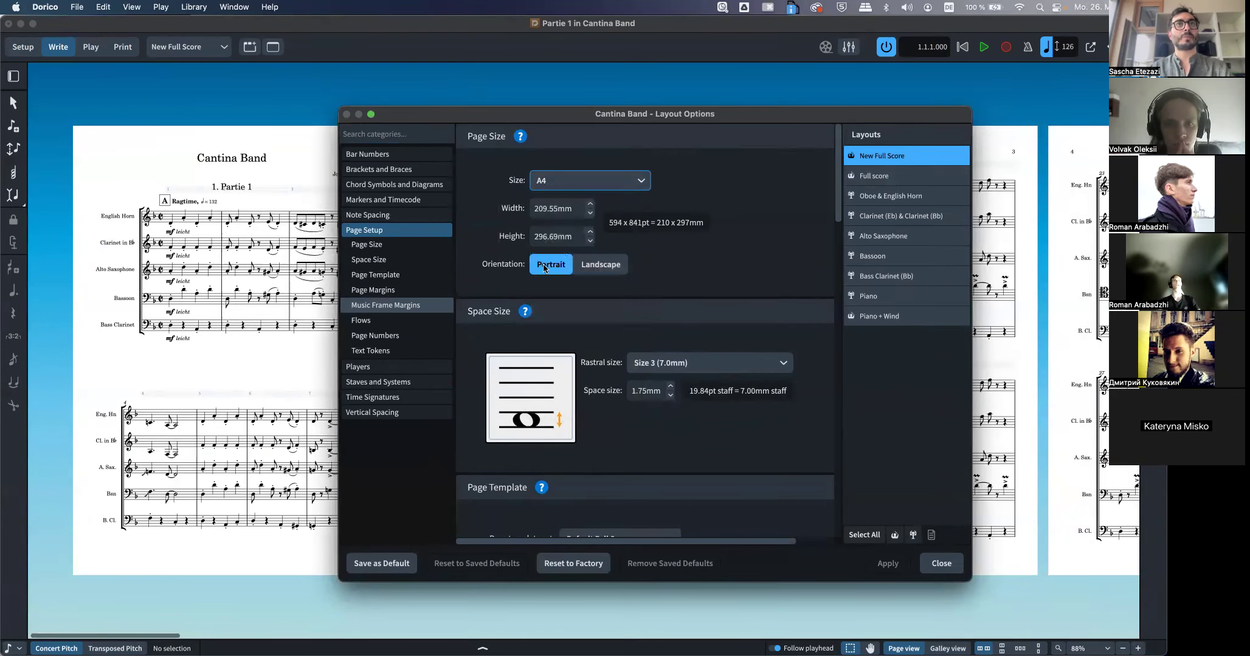
left_click(599, 268)
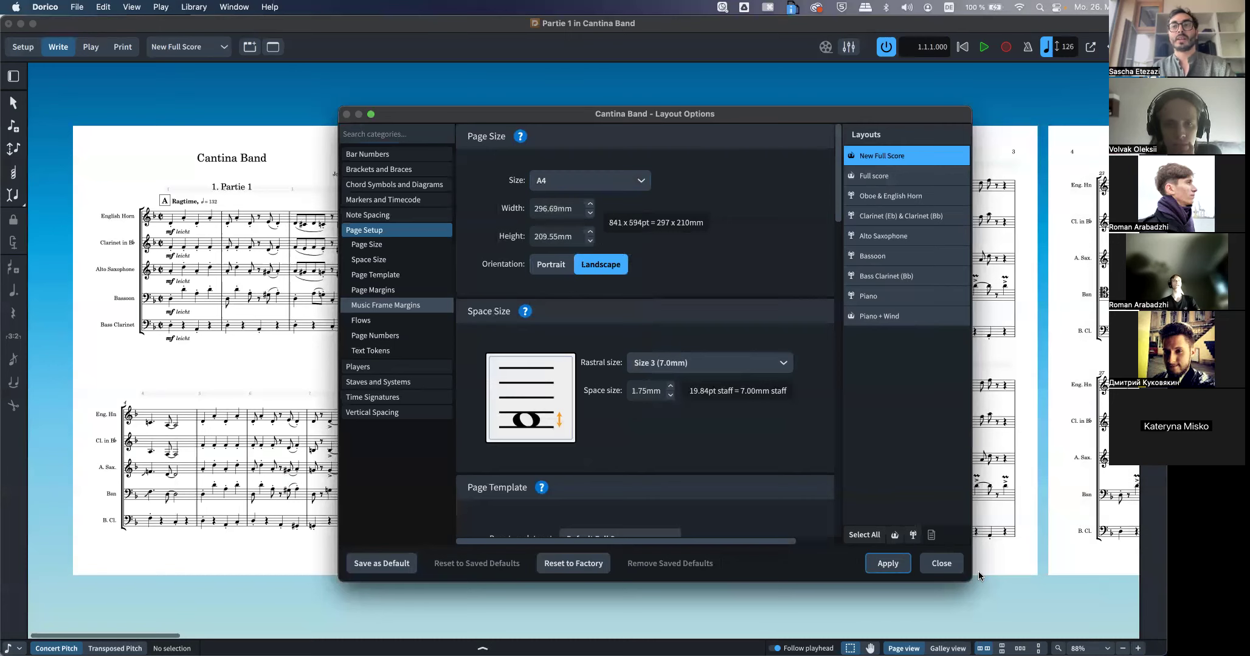
left_click(871, 560)
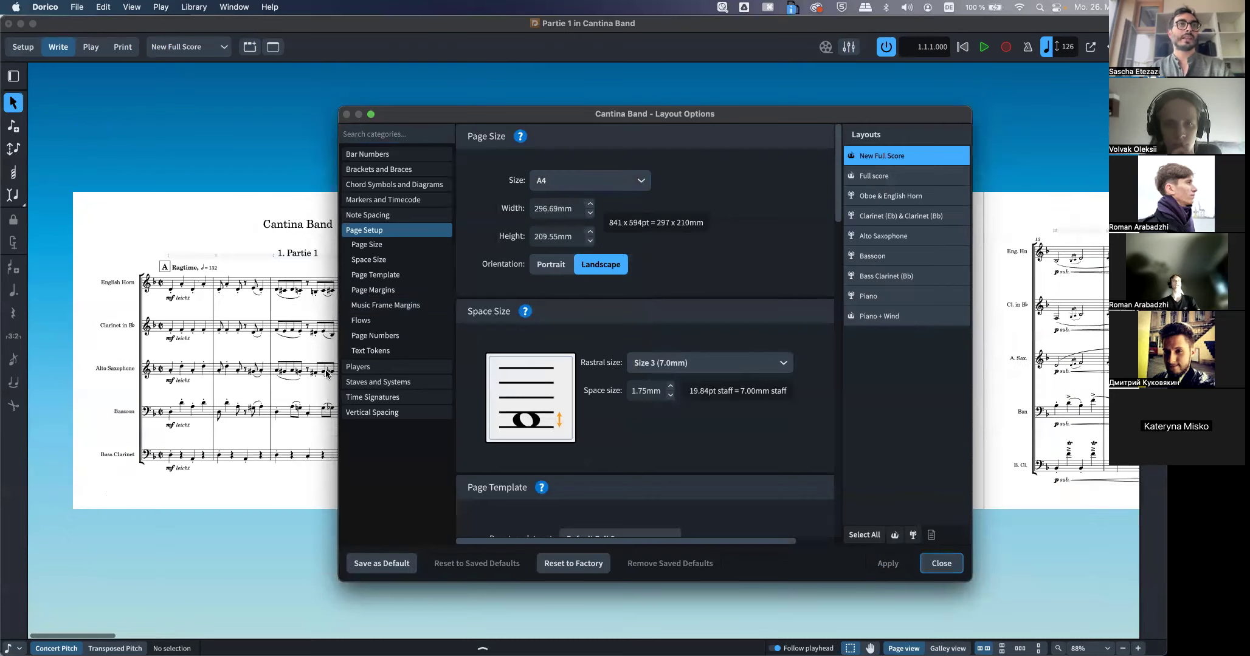
Apply Portrait orientation to the New Full Score layout again
mouse_move(482, 113)
left_mouse_down()
mouse_move(568, 488)
mouse_move(600, 560)
mouse_move(464, 118)
left_mouse_up()
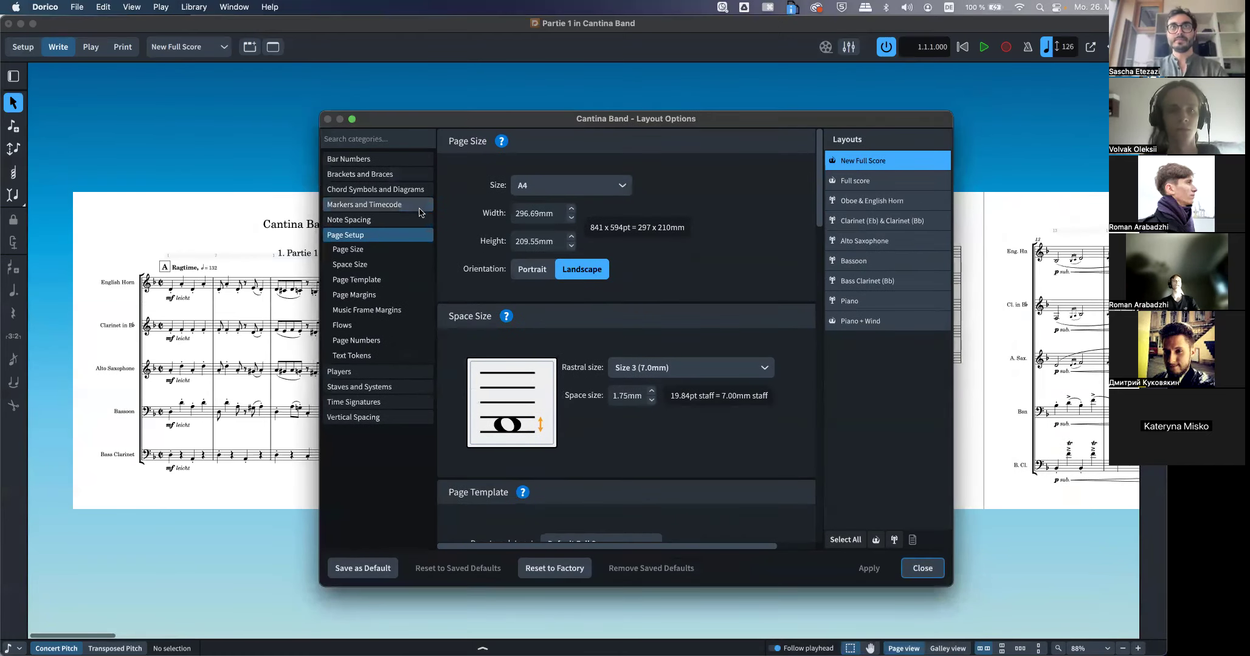
left_click(531, 269)
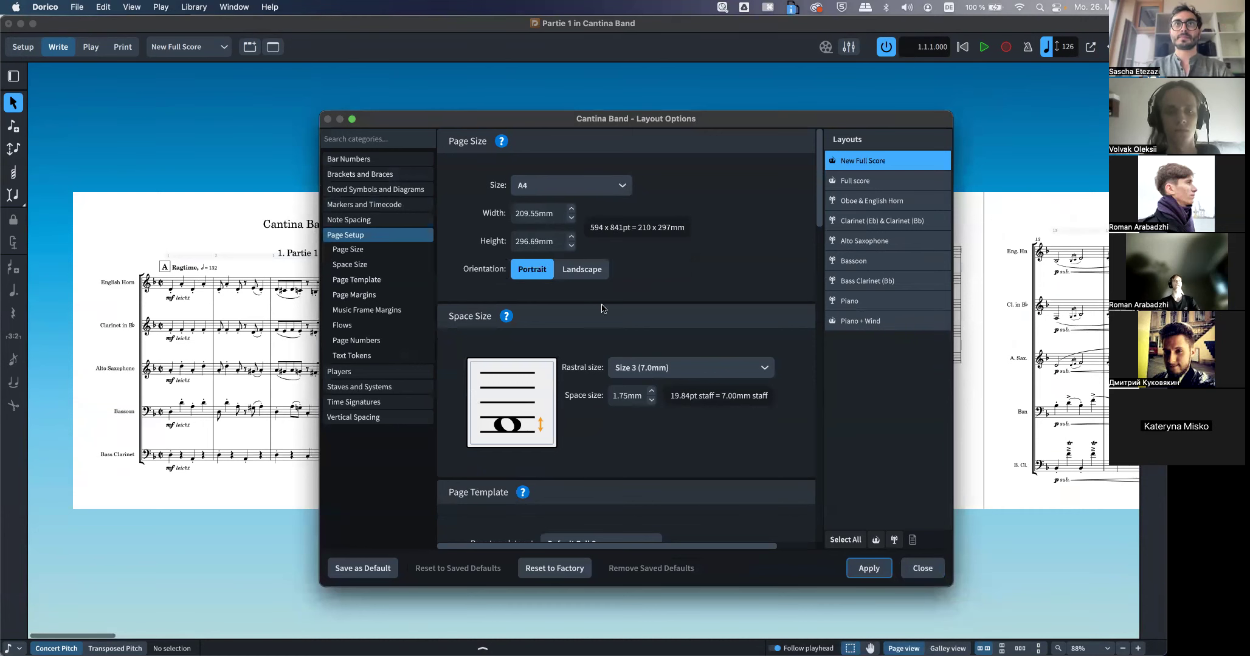
left_click(869, 568)
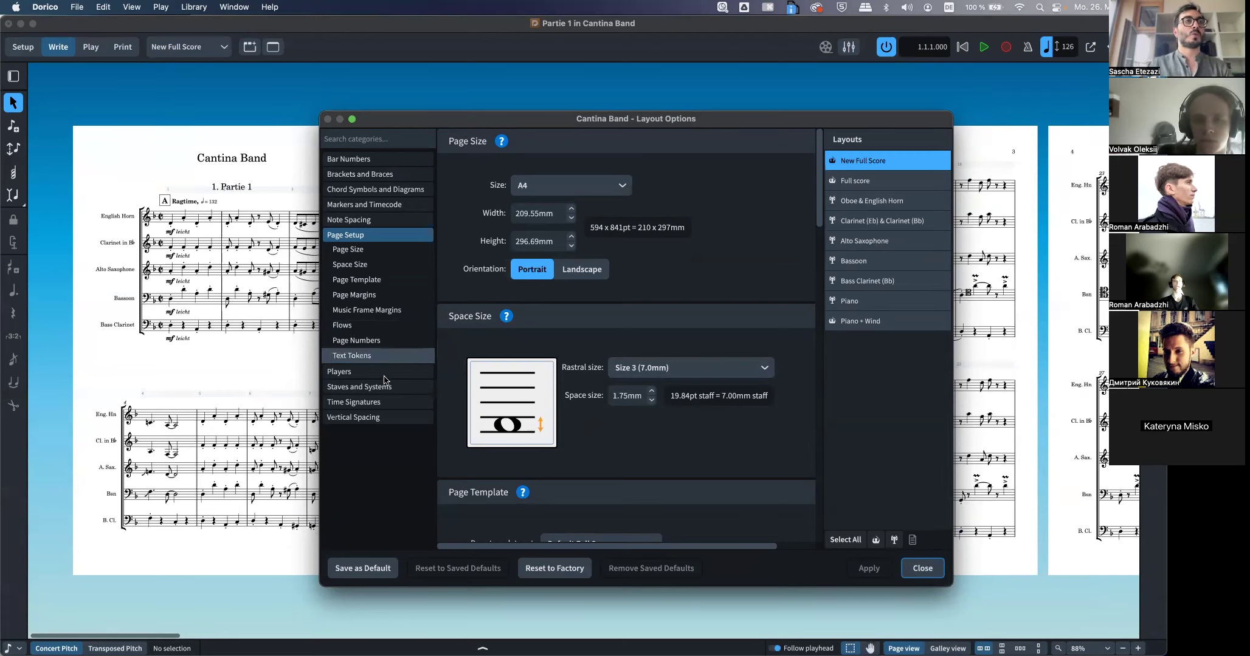
Apply rastral size Size 0 (9.2mm) to the New Full Score layout and check its effect on the pages
left_click(680, 368)
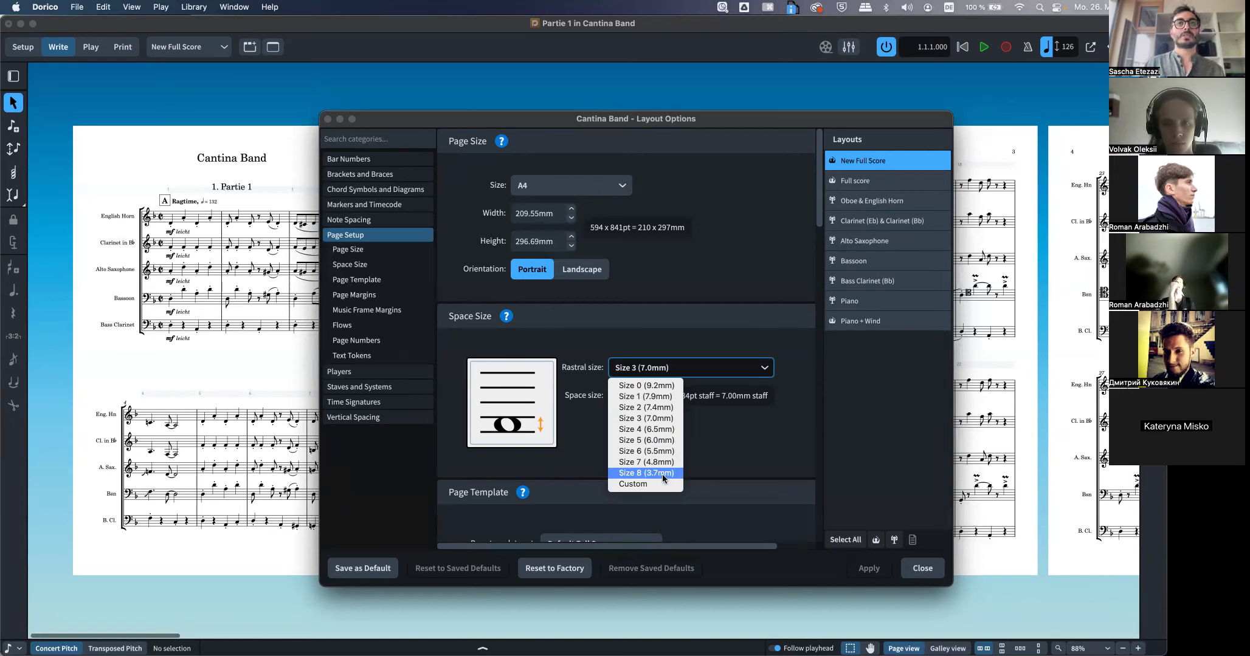
left_click(659, 387)
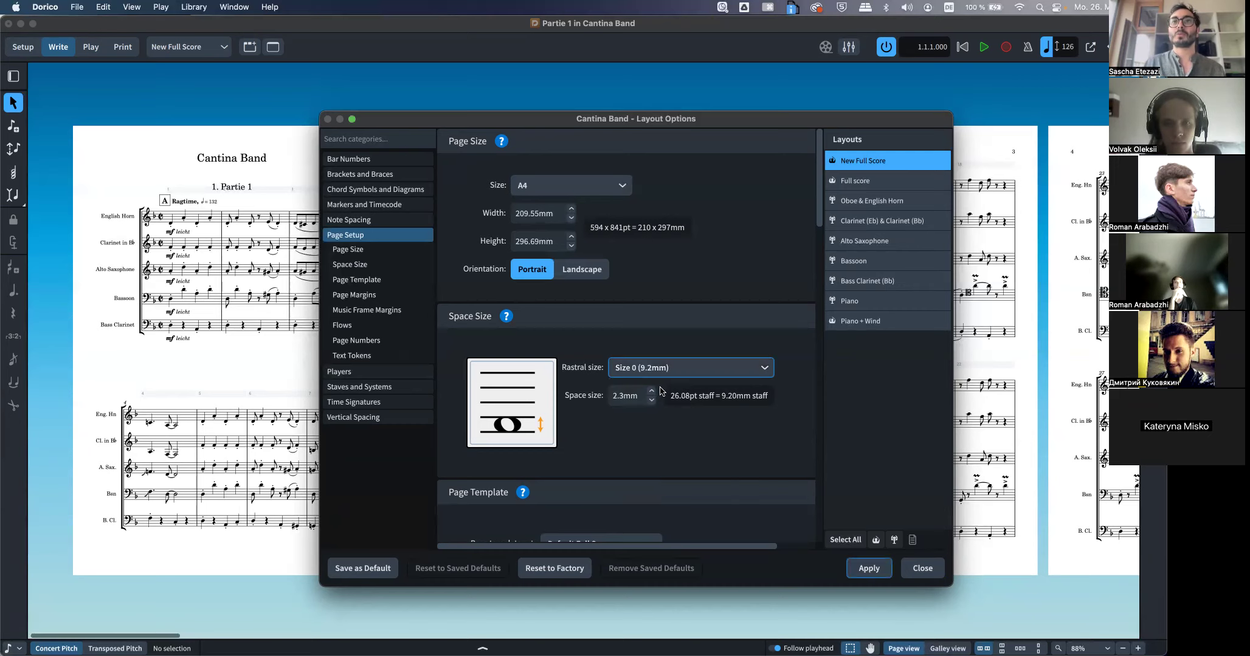
left_click(869, 574)
scroll(199, 301, "right", 10)
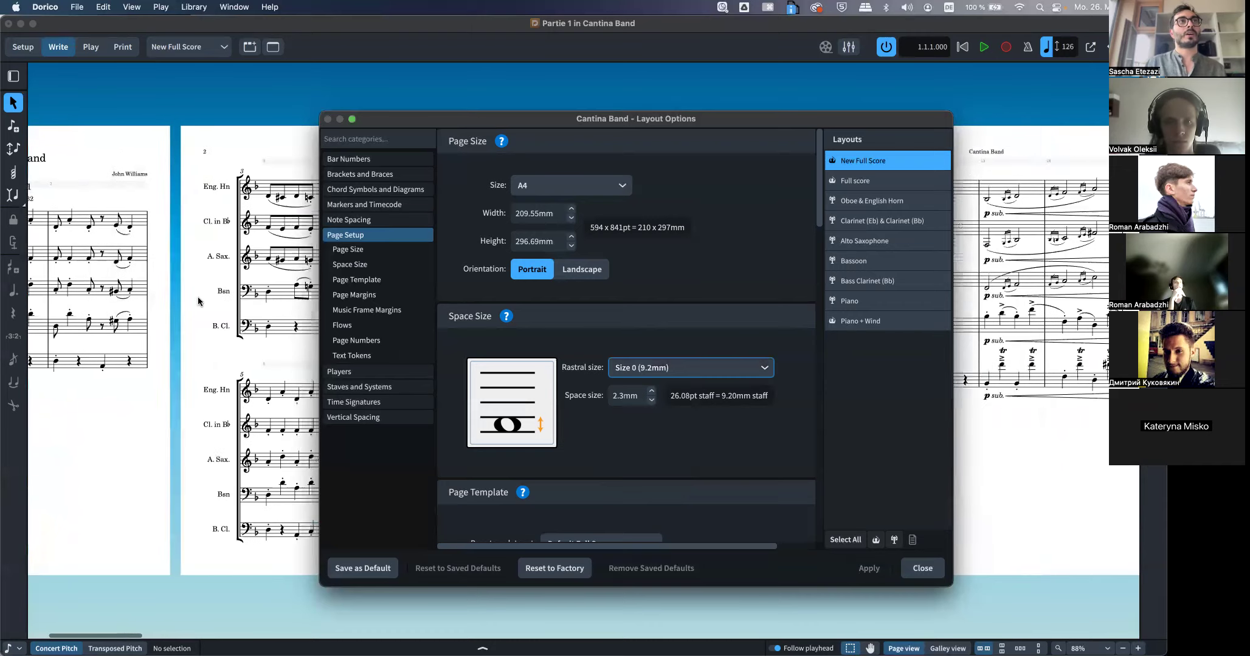
scroll(199, 302, "left", 10)
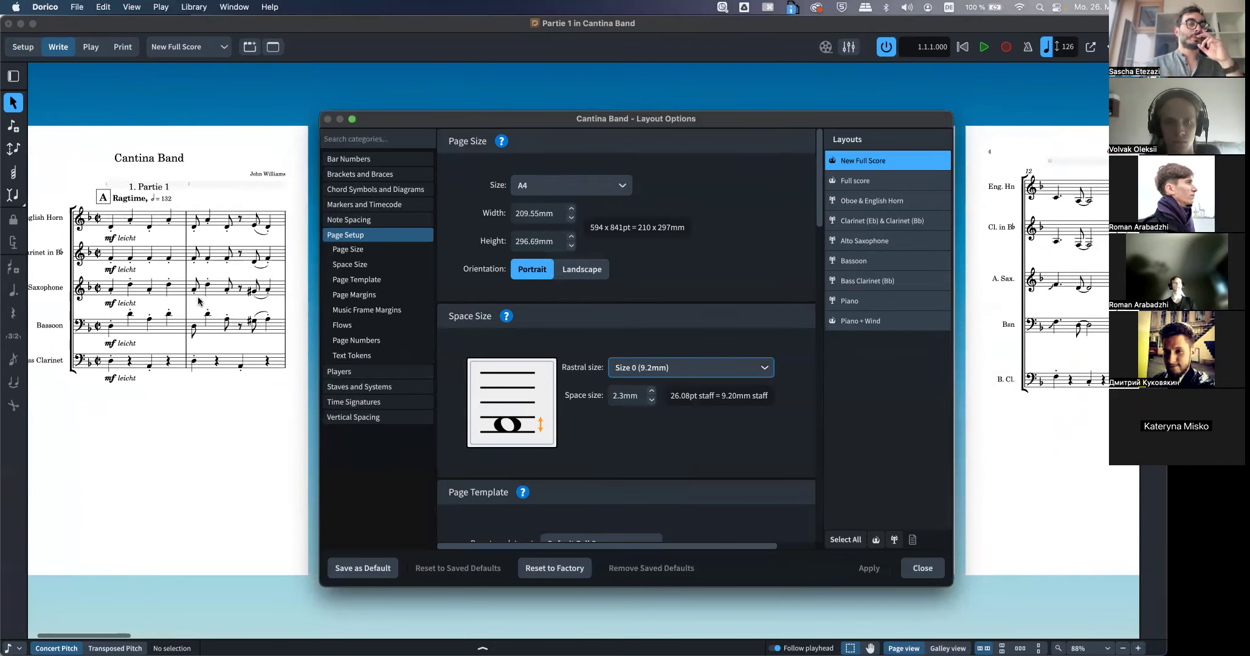
Apply rastral size Size 8 (3.7mm) to New Full Score, uncover the first page, and close Layout Options
left_click(623, 366)
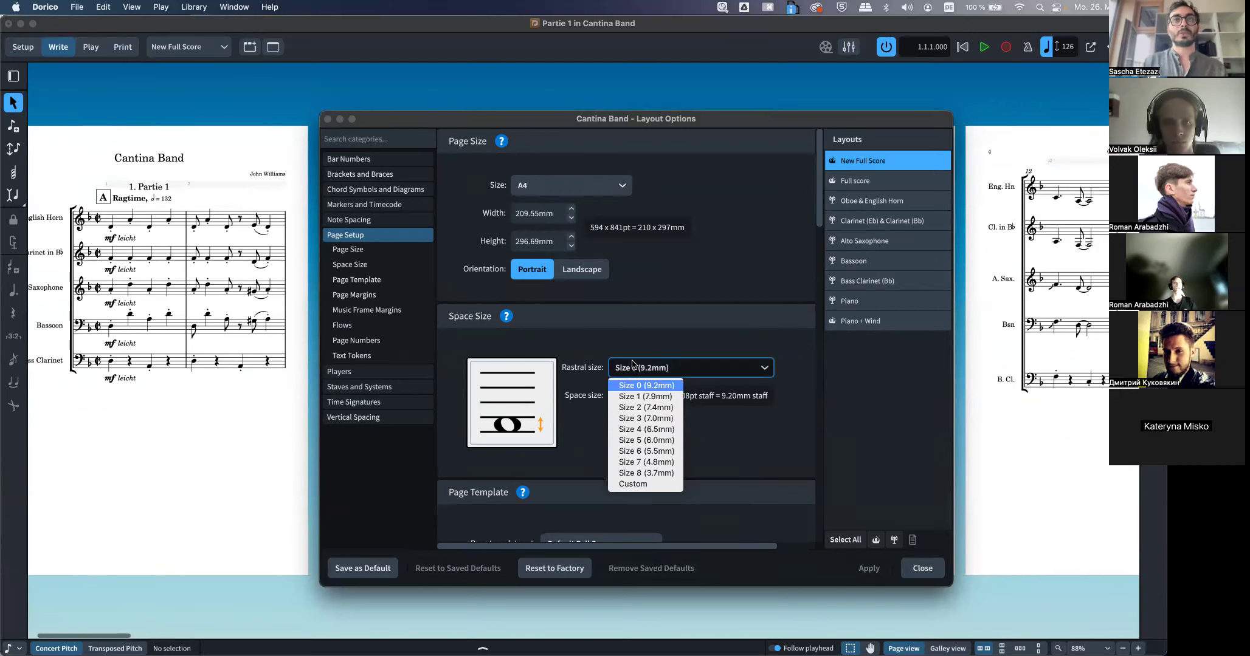
left_click(635, 477)
left_click(873, 568)
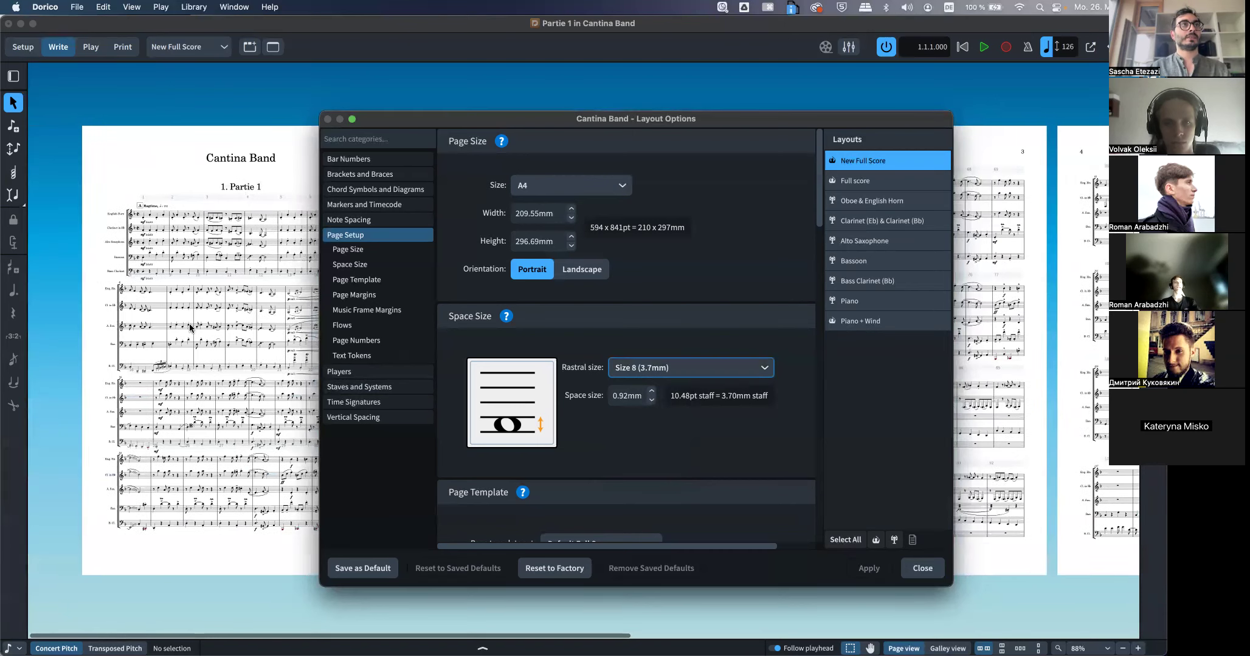
left_click_drag(391, 123, 591, 84)
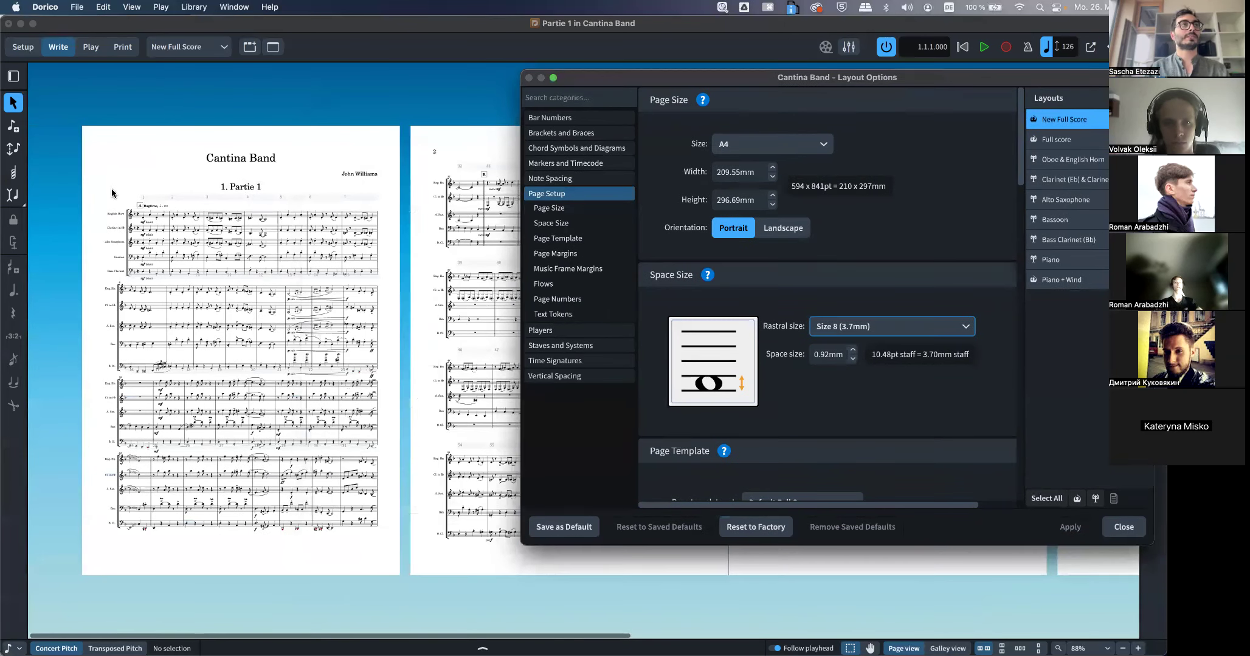
key("Escape")
Examine staff legibility, bars per system and system spacing across the pages of New Full Score
scroll(180, 239, "up", 5)
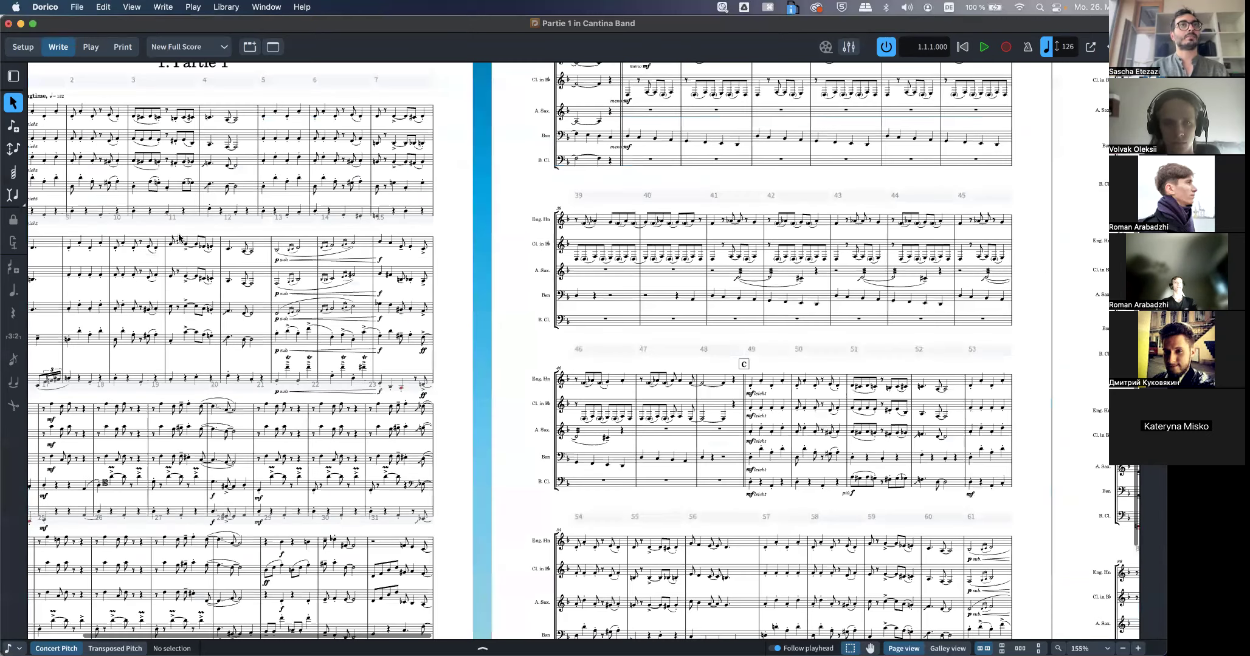
scroll(181, 239, "left", 5)
scroll(181, 239, "up", 4)
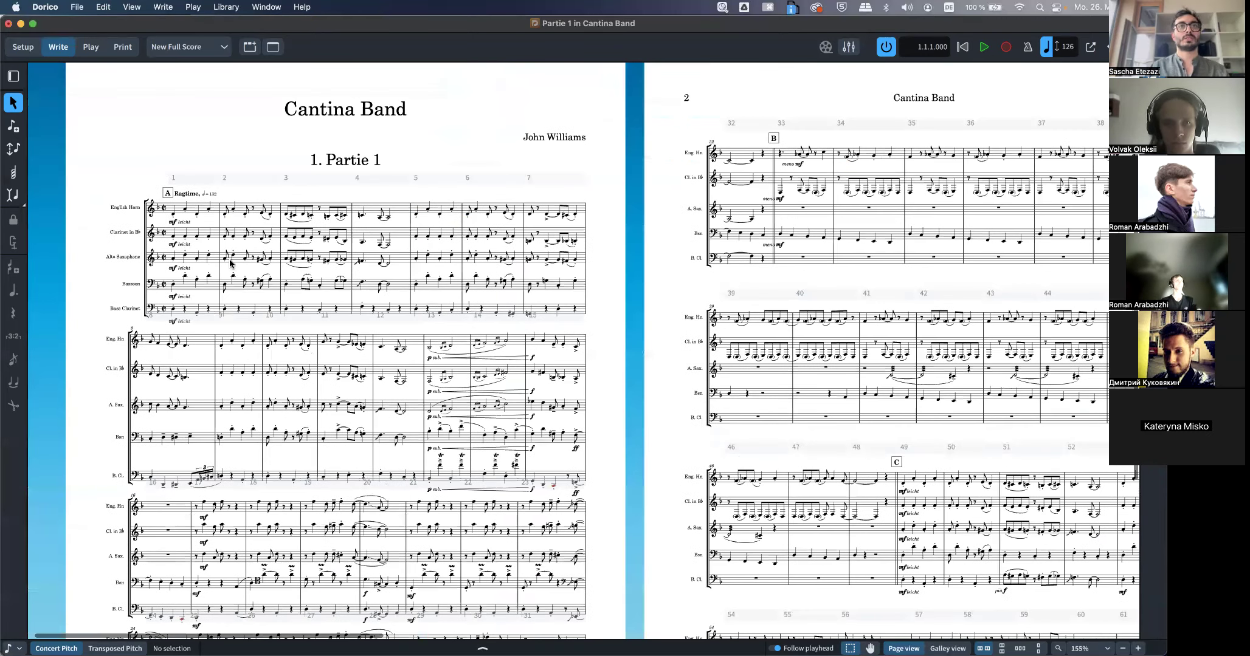
scroll(82, 443, "up", 3)
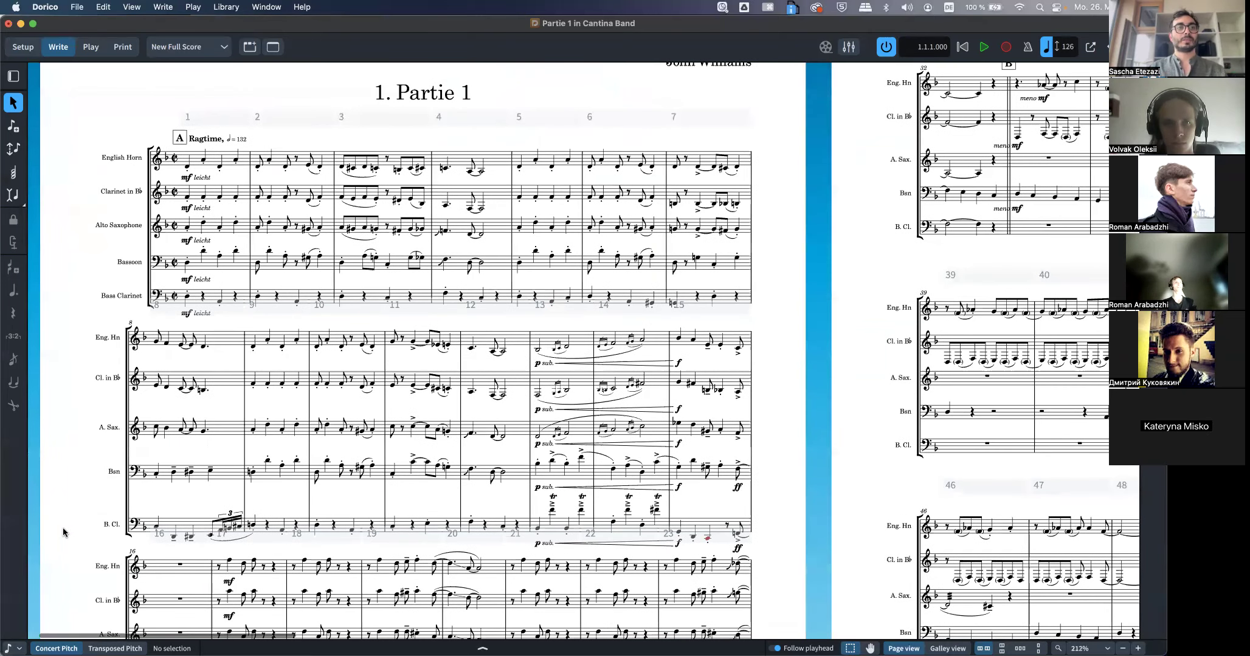
scroll(63, 533, "down", 3)
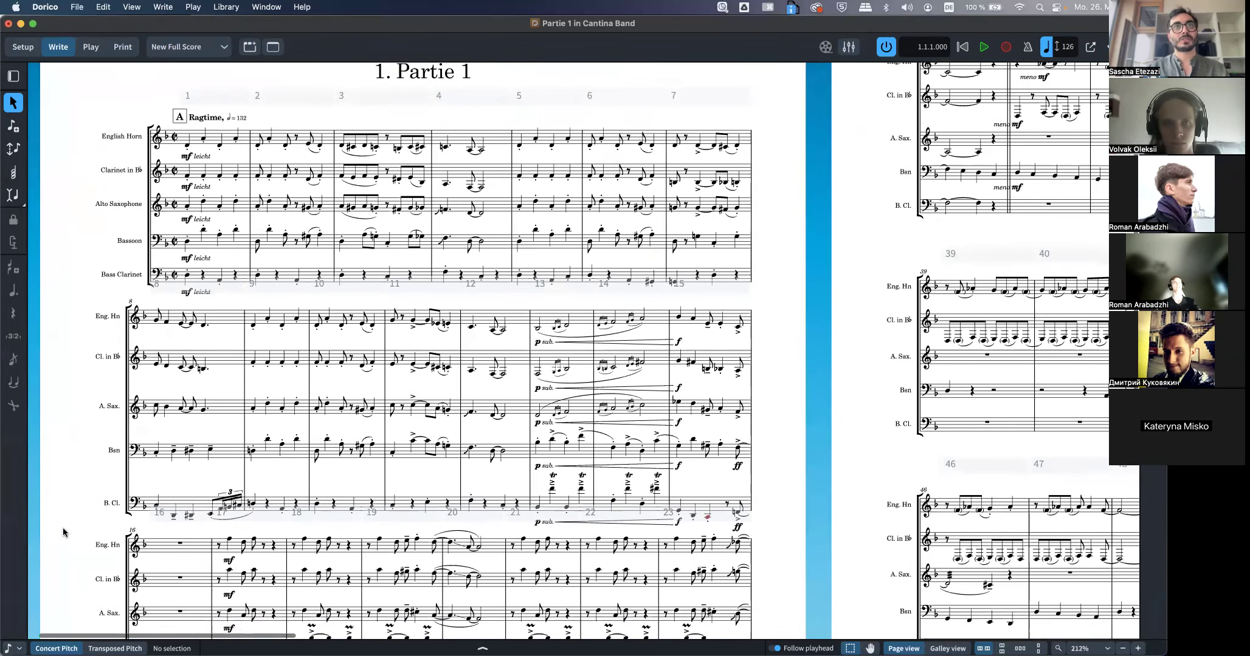
scroll(63, 533, "down", 10)
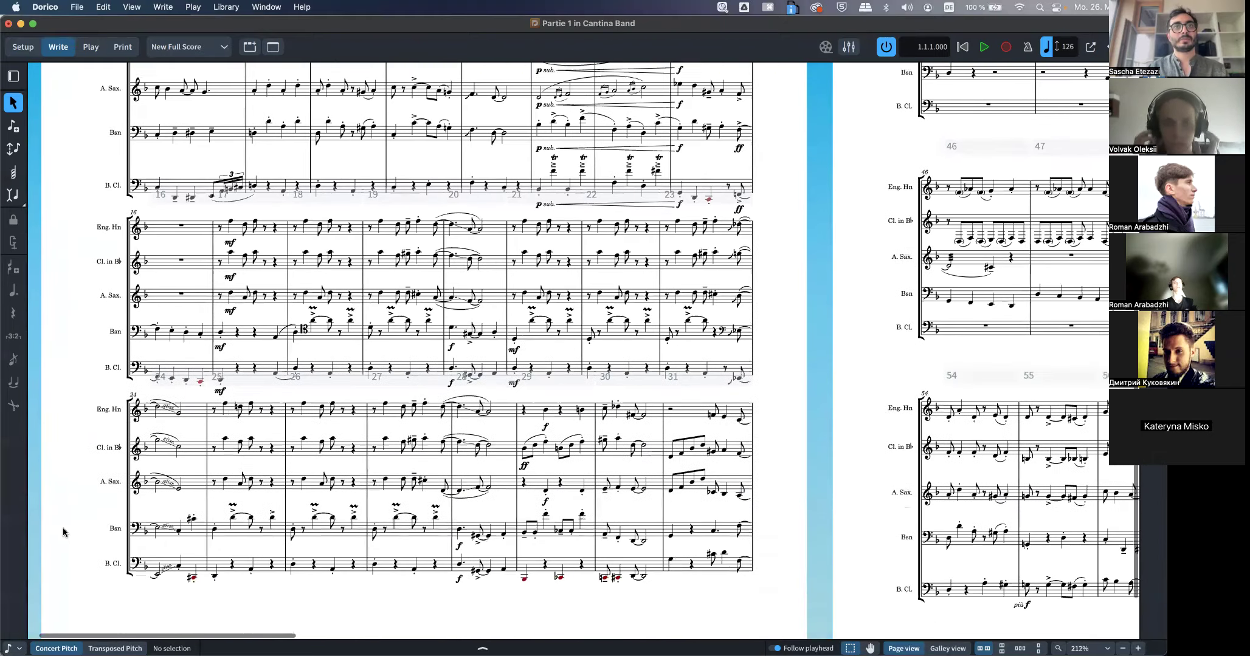
scroll(63, 533, "down", 3)
scroll(146, 502, "down", 2)
scroll(146, 502, "right", 6)
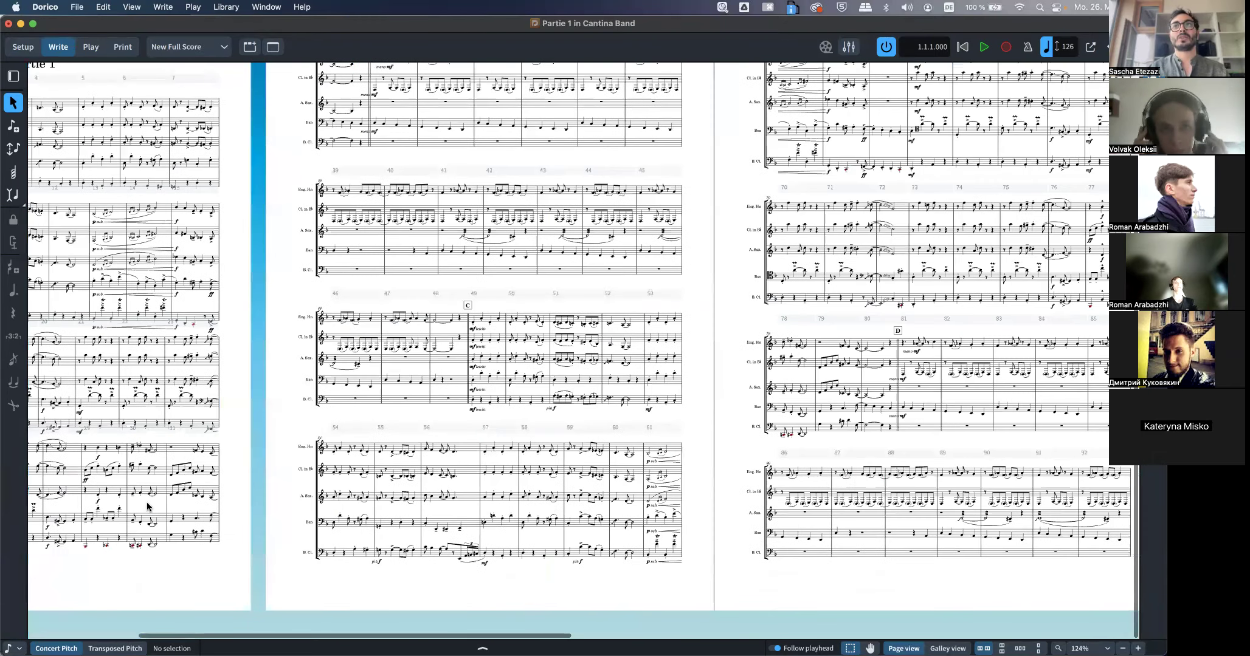
scroll(147, 502, "right", 15)
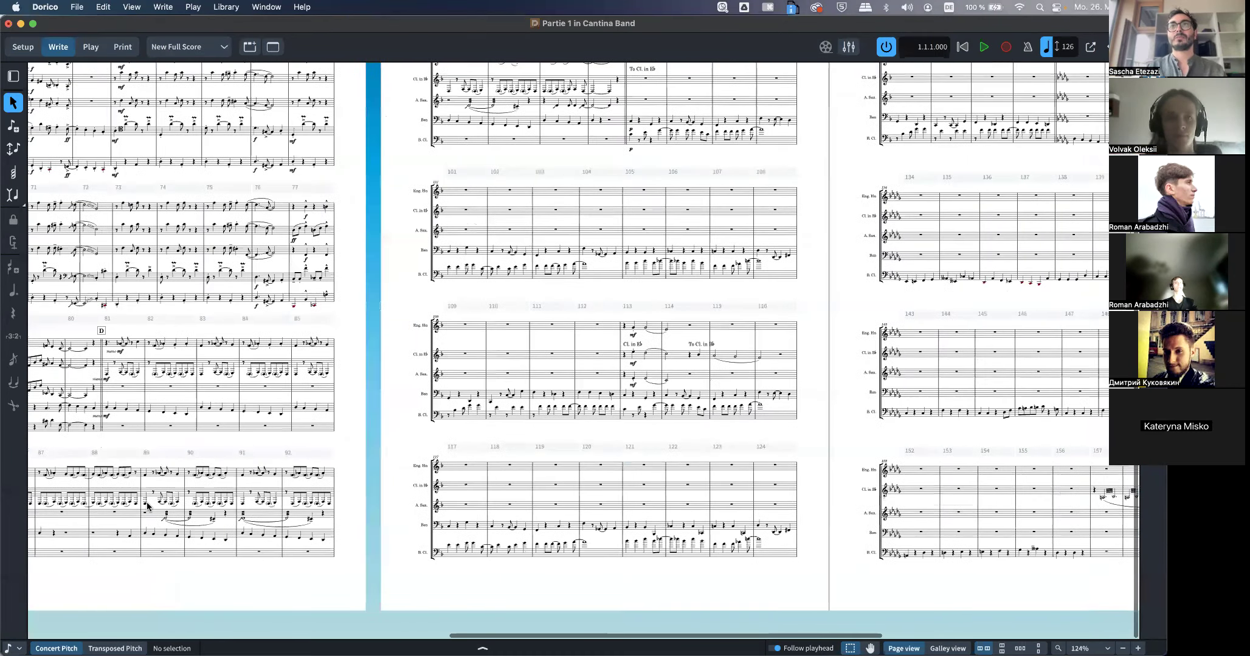
scroll(147, 502, "left", 20)
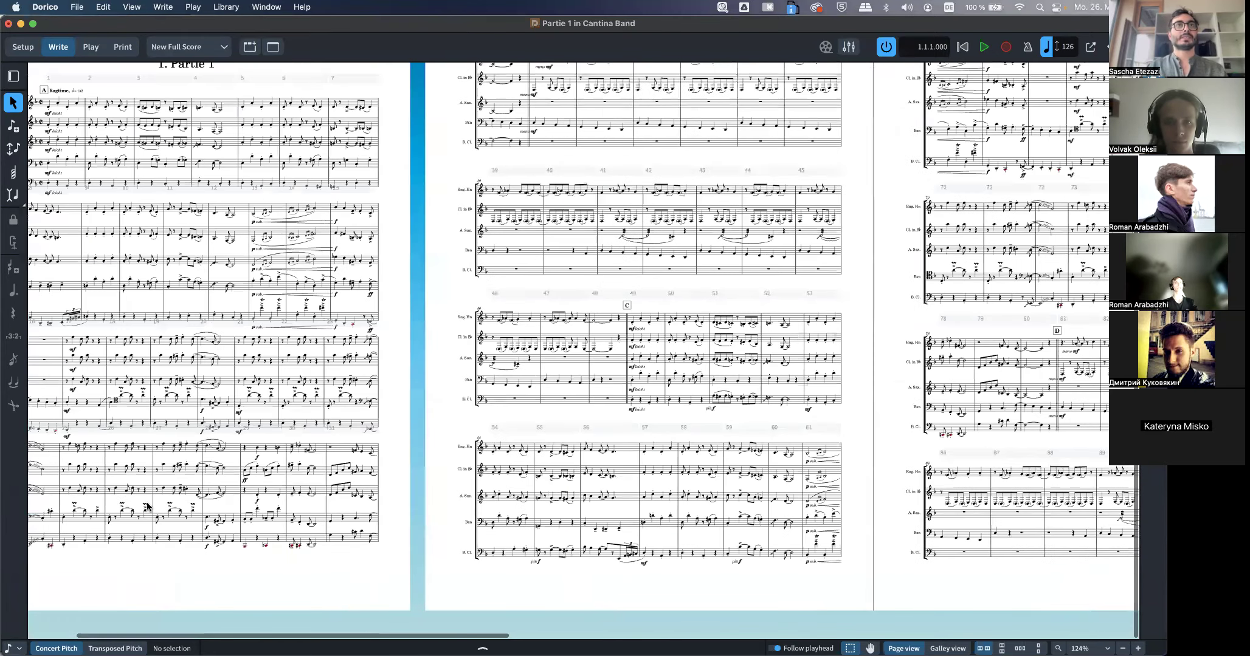
scroll(242, 324, "down", 3)
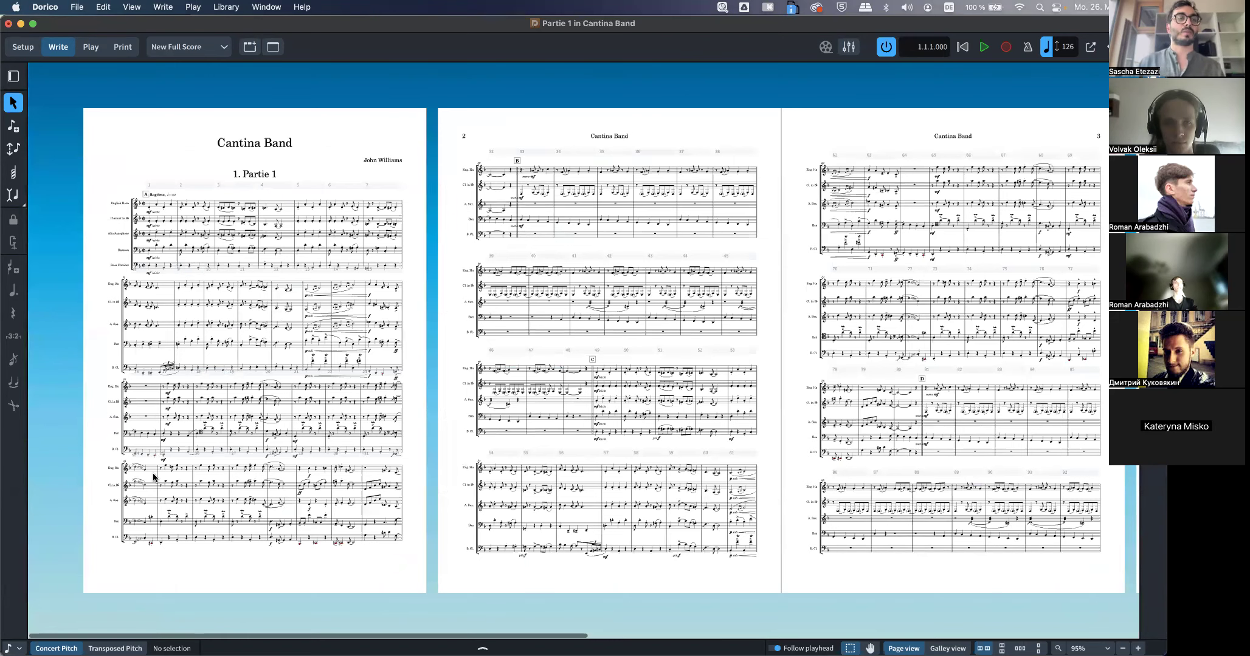
Reopen Layout Options, apply rastral size Size 7 (4.8mm) to New Full Score, and check the resulting pages
key("super+shift+l")
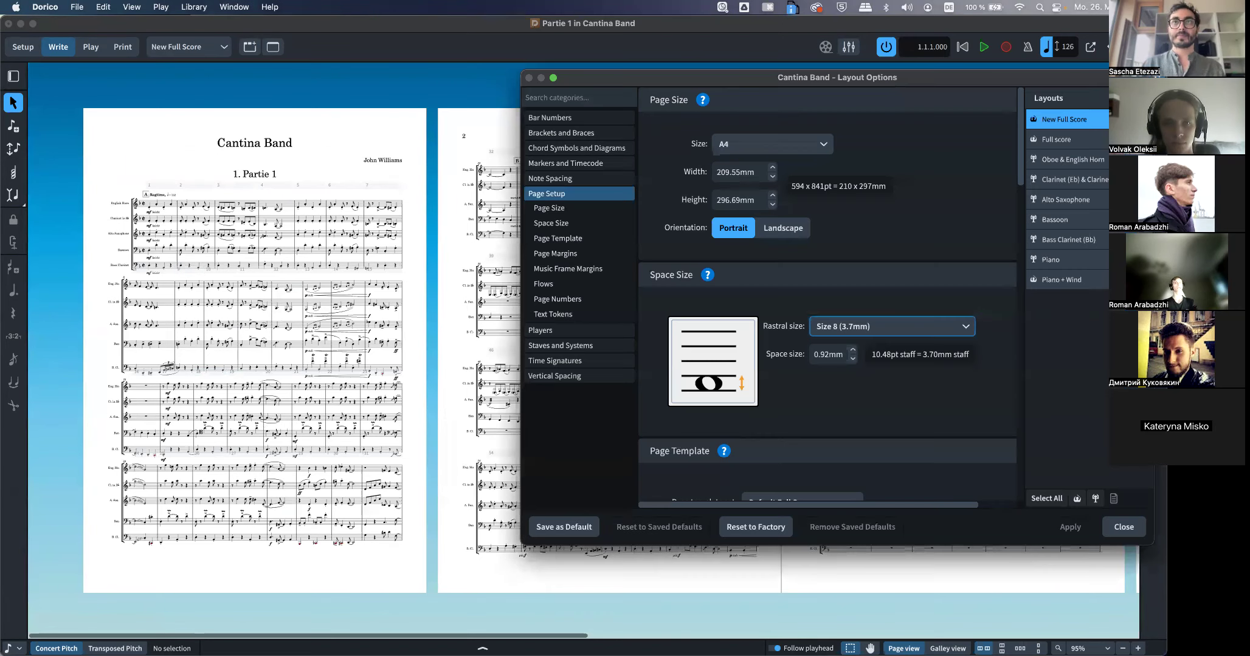
left_click(912, 335)
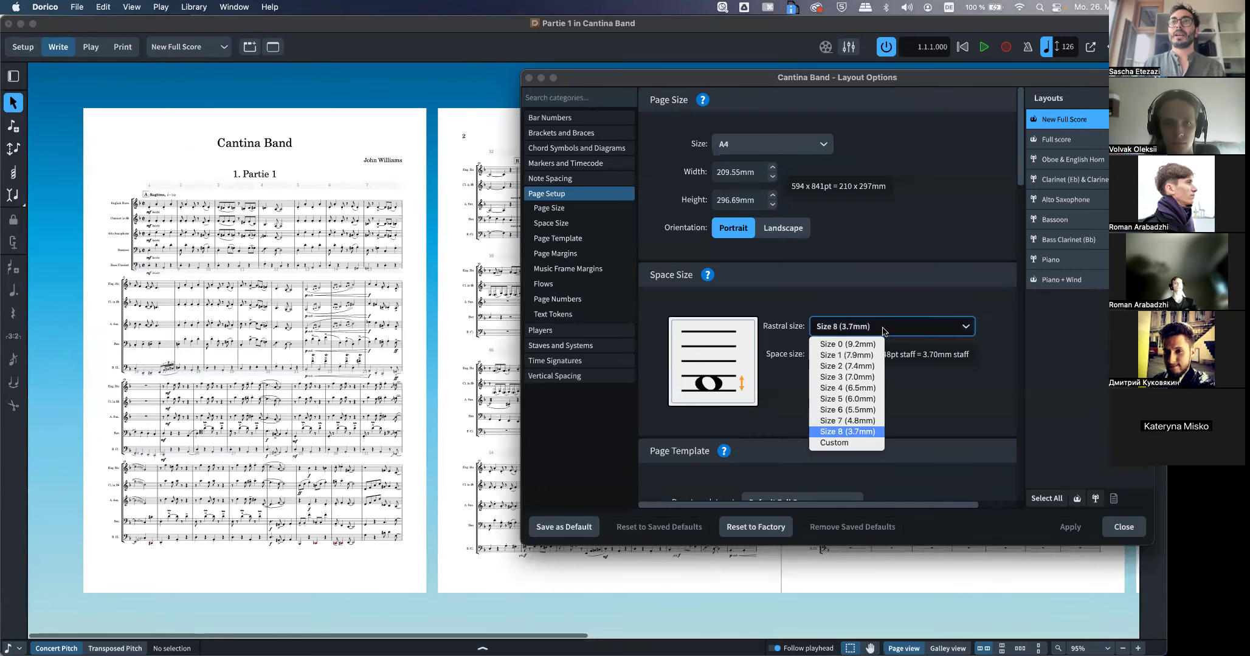
left_click(856, 421)
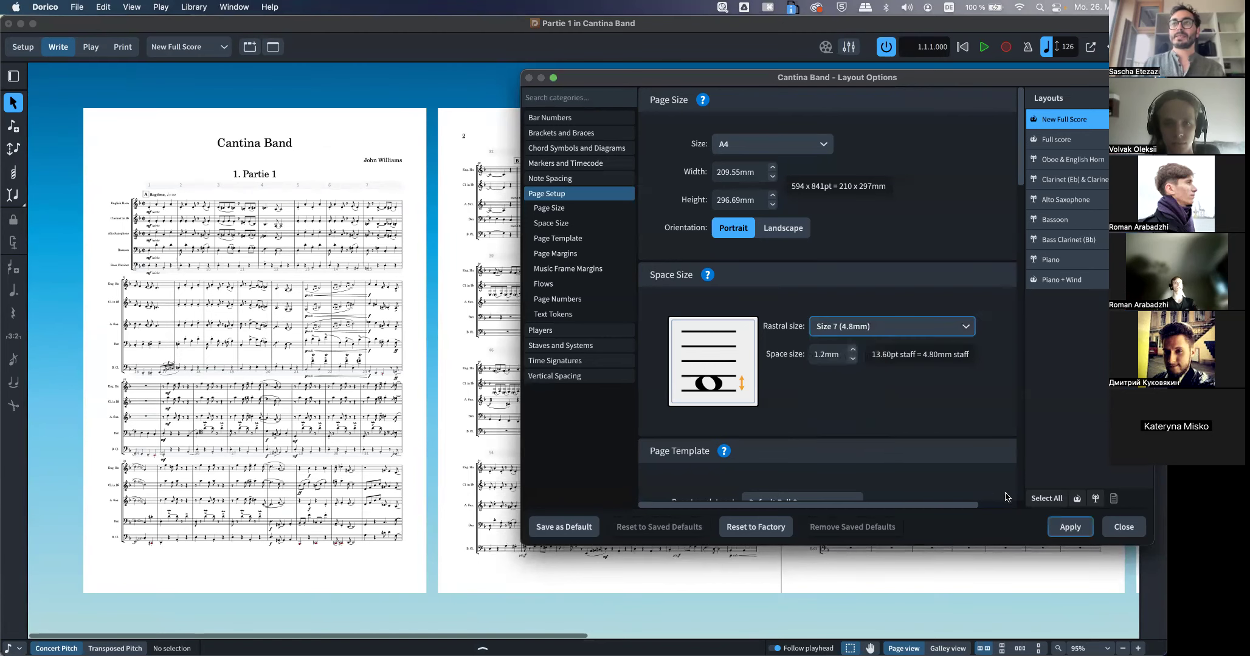
left_click(1070, 527)
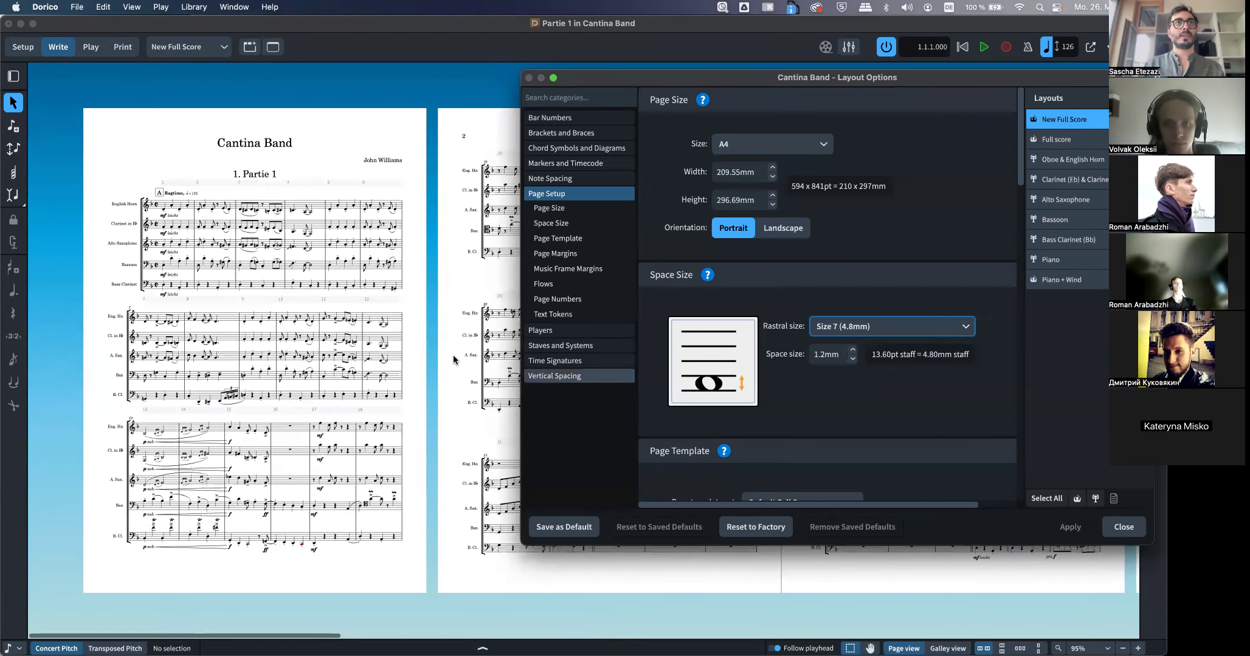
scroll(425, 358, "right", 5)
scroll(426, 361, "right", 10)
scroll(426, 360, "left", 15)
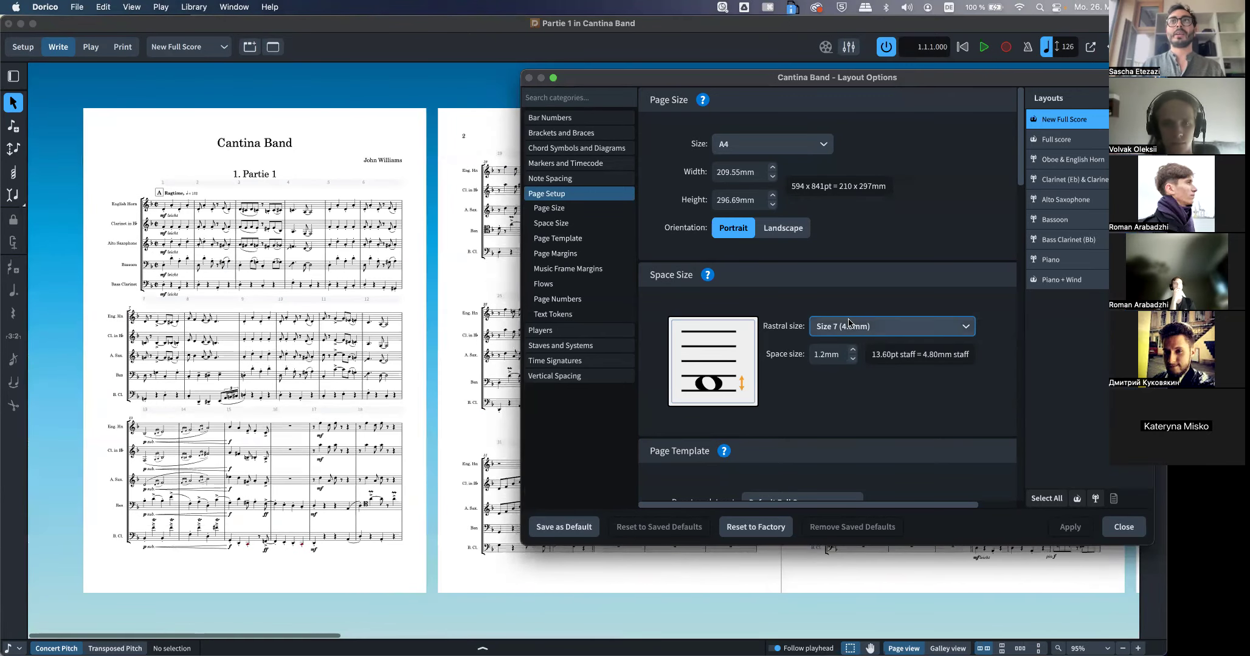
Apply rastral size Size 5 (6.0mm) to New Full Score and check how the systems fit the pages
left_click(849, 322)
left_click(850, 403)
left_click(1054, 525)
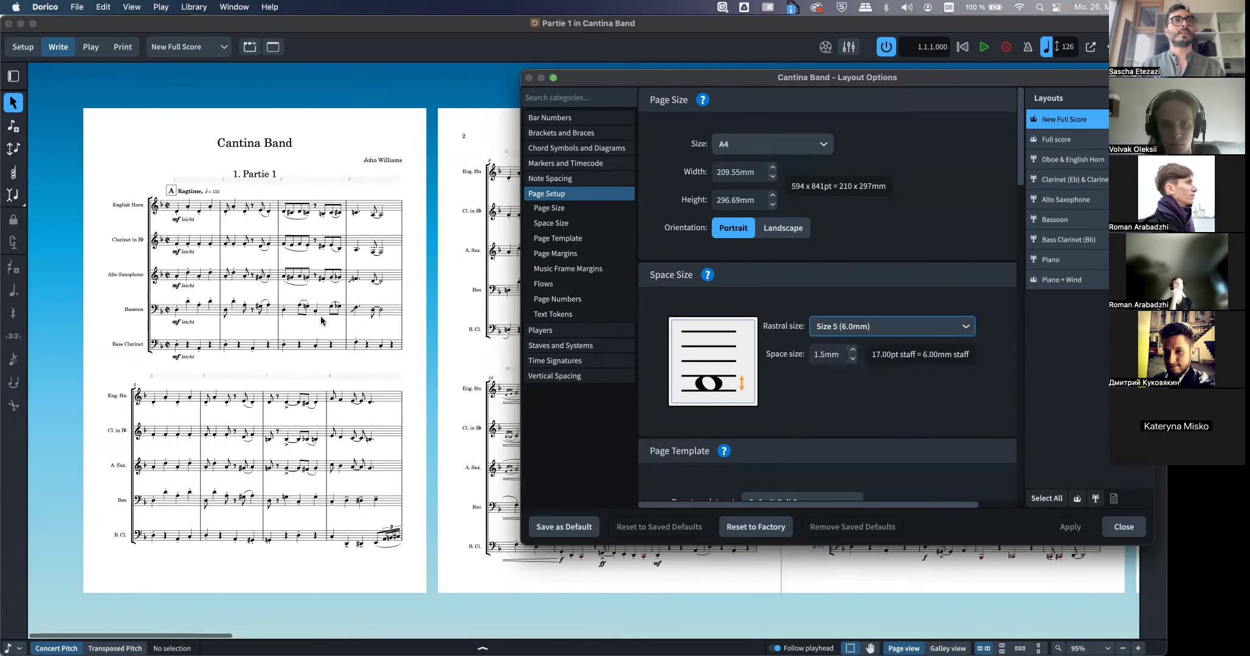
scroll(321, 316, "right", 10)
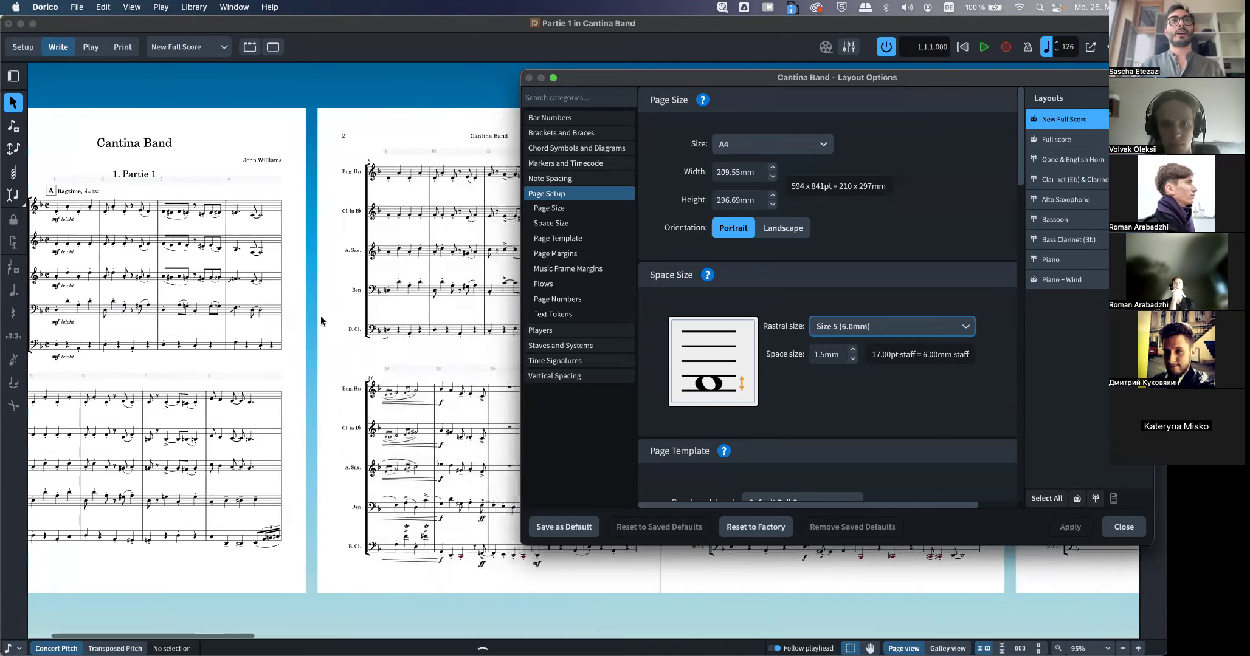
scroll(321, 316, "left", 9)
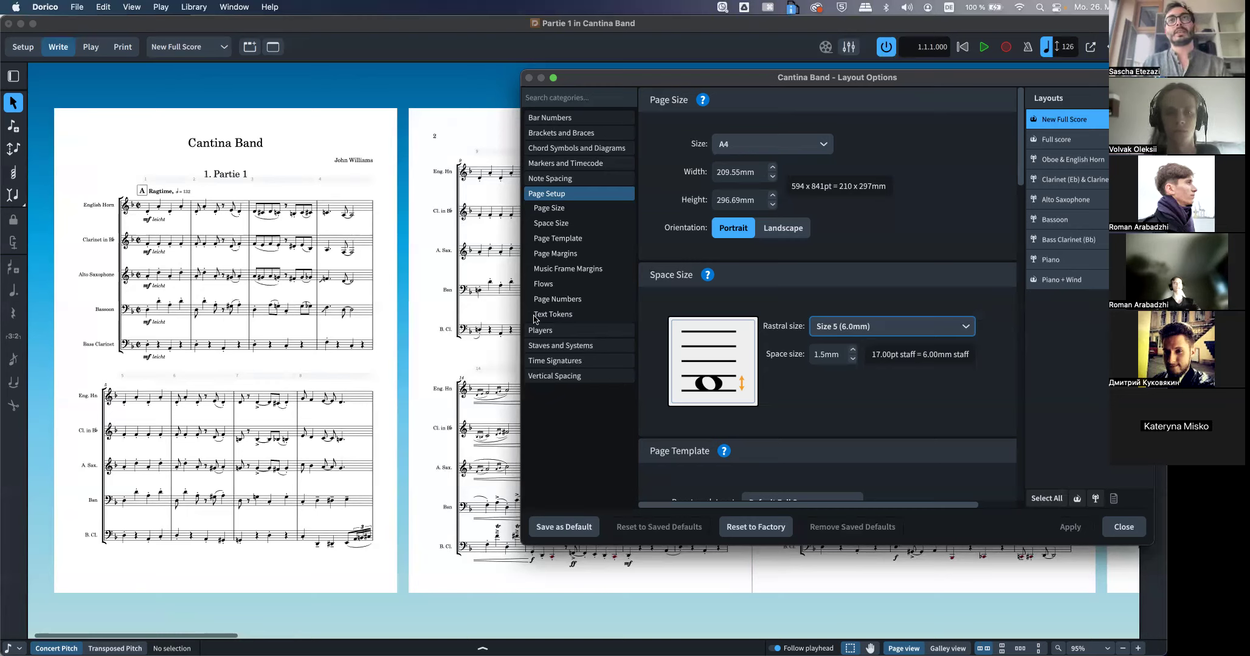
Apply a custom space size of 0.1mm to the New Full Score layout
left_click(822, 354)
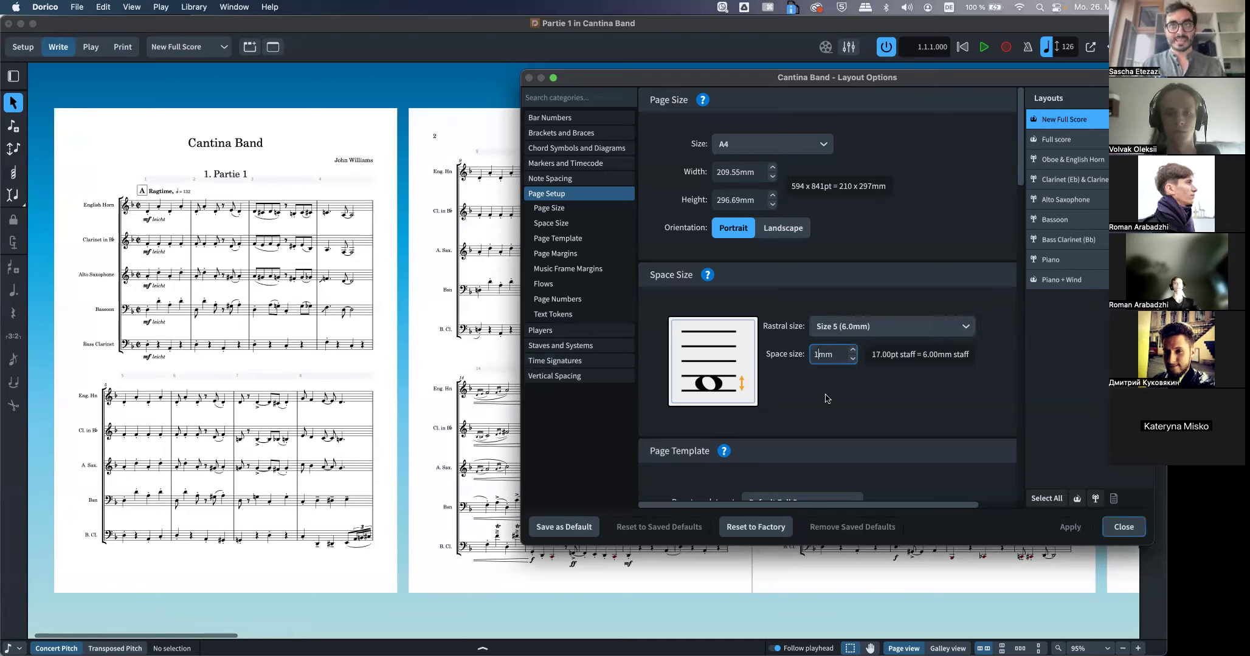
type("0.")
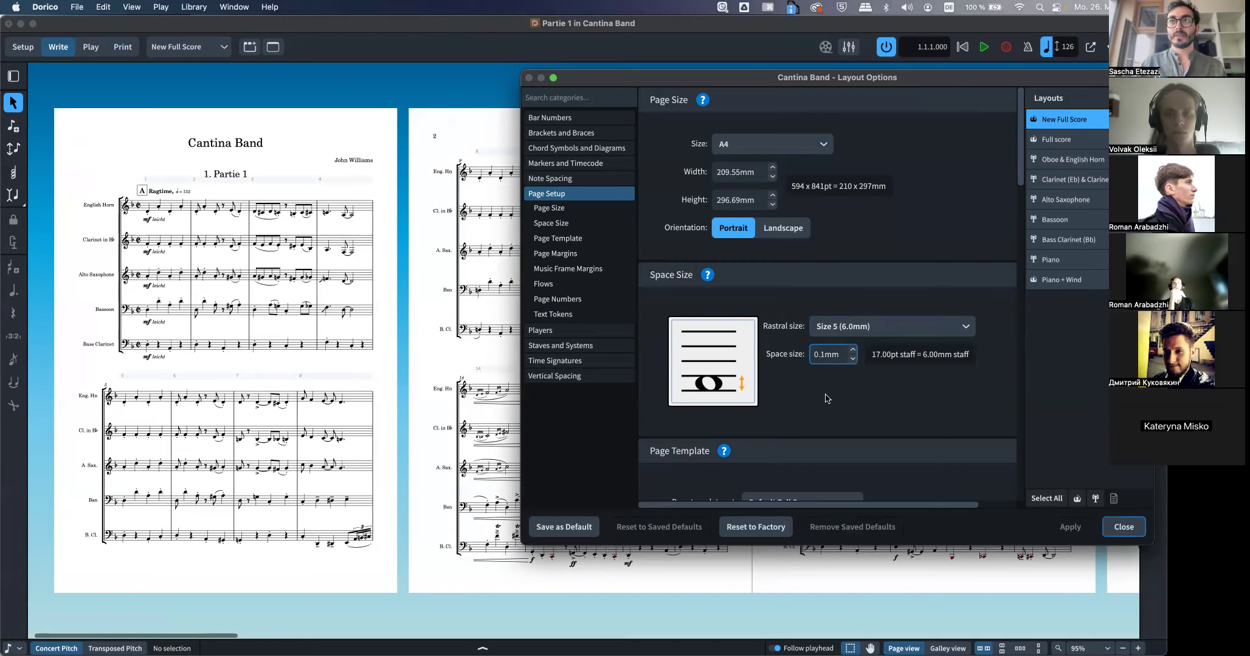
key("Return")
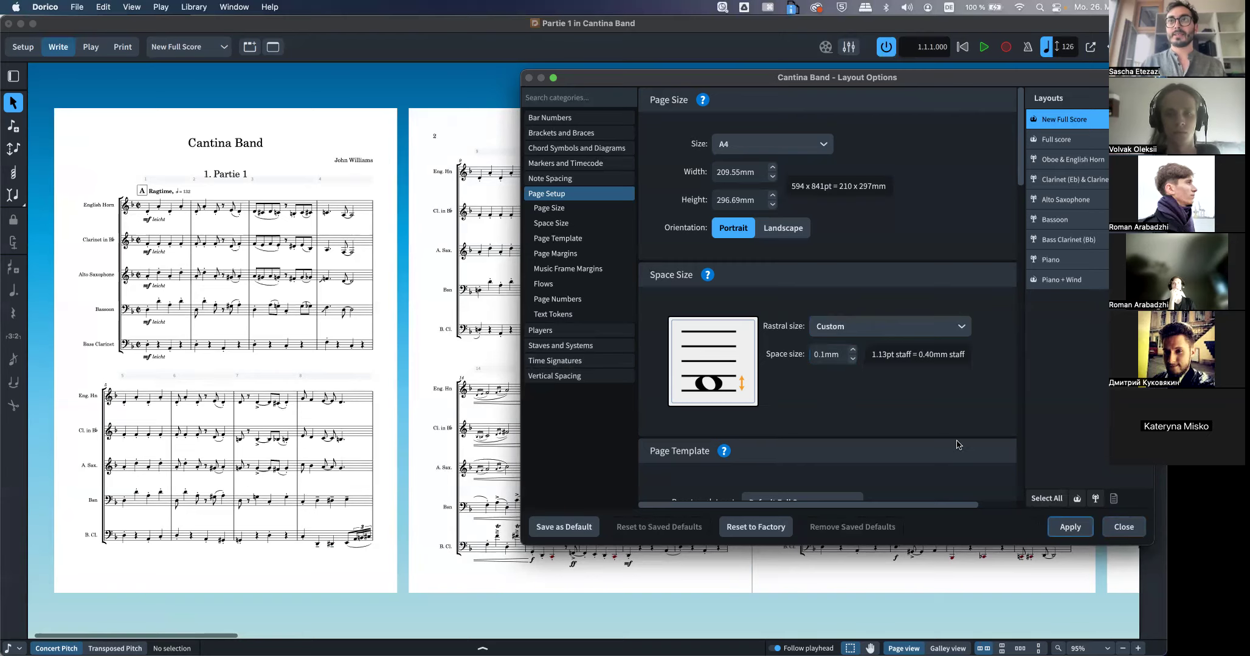
left_click(1068, 527)
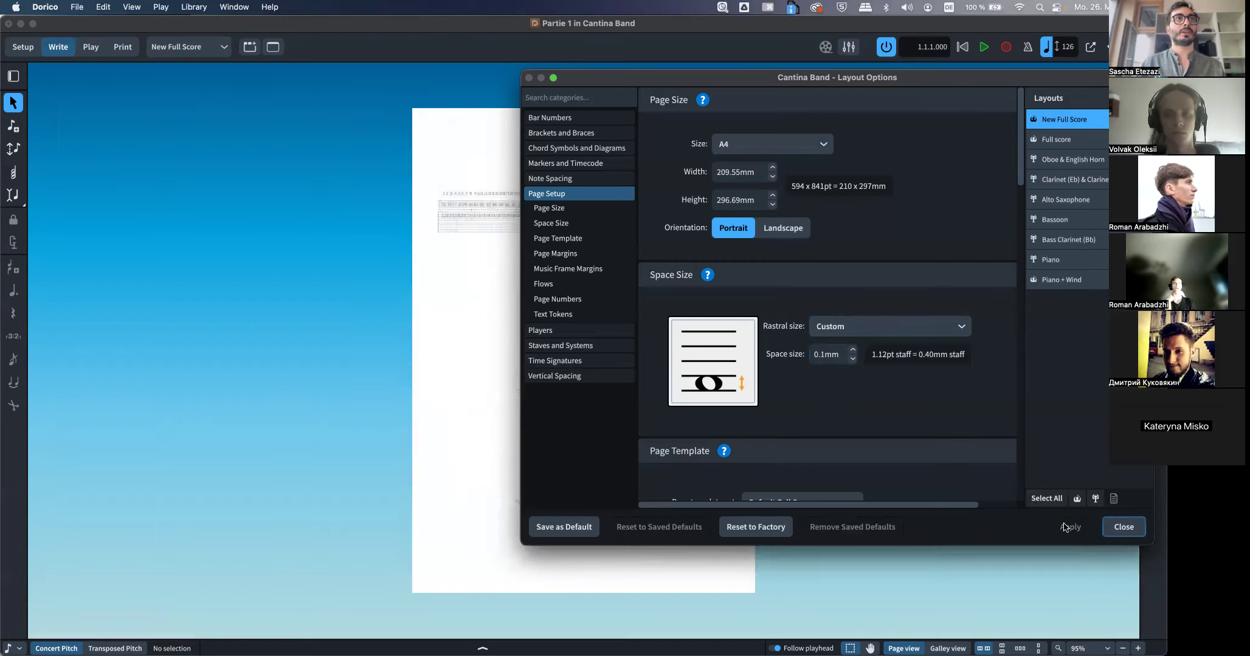
Return the New Full Score layout to rastral size Size 5 (6.0mm) and apply it
left_click(886, 331)
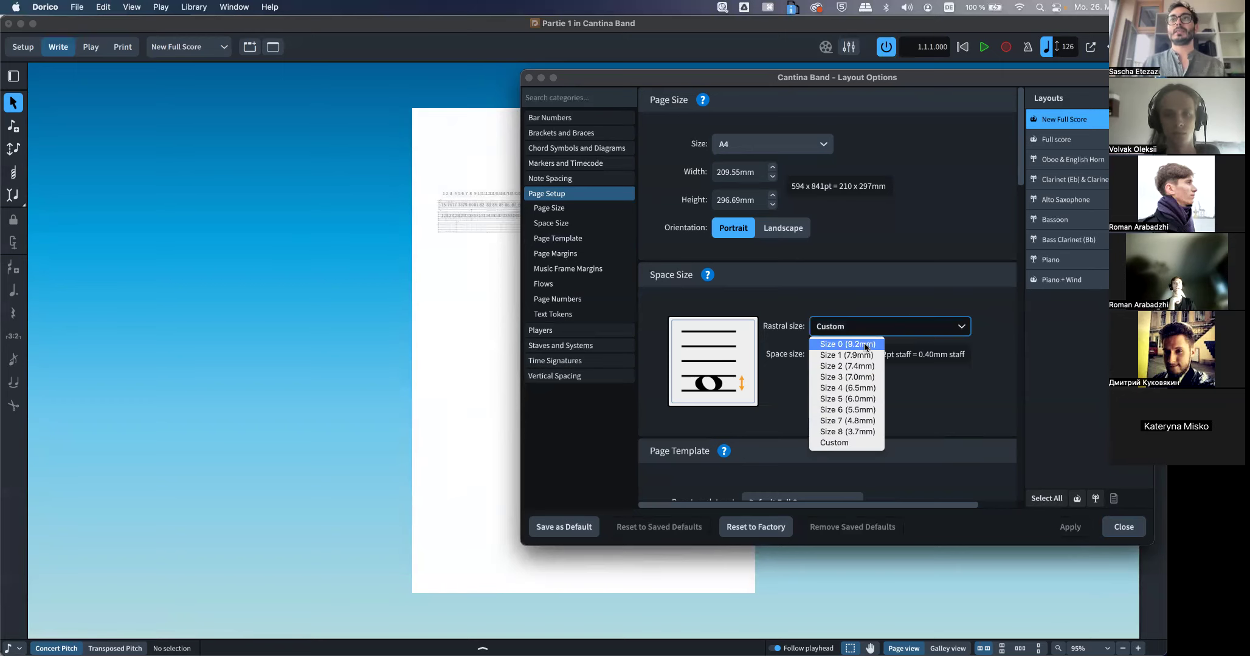
left_click(850, 399)
left_click(1071, 527)
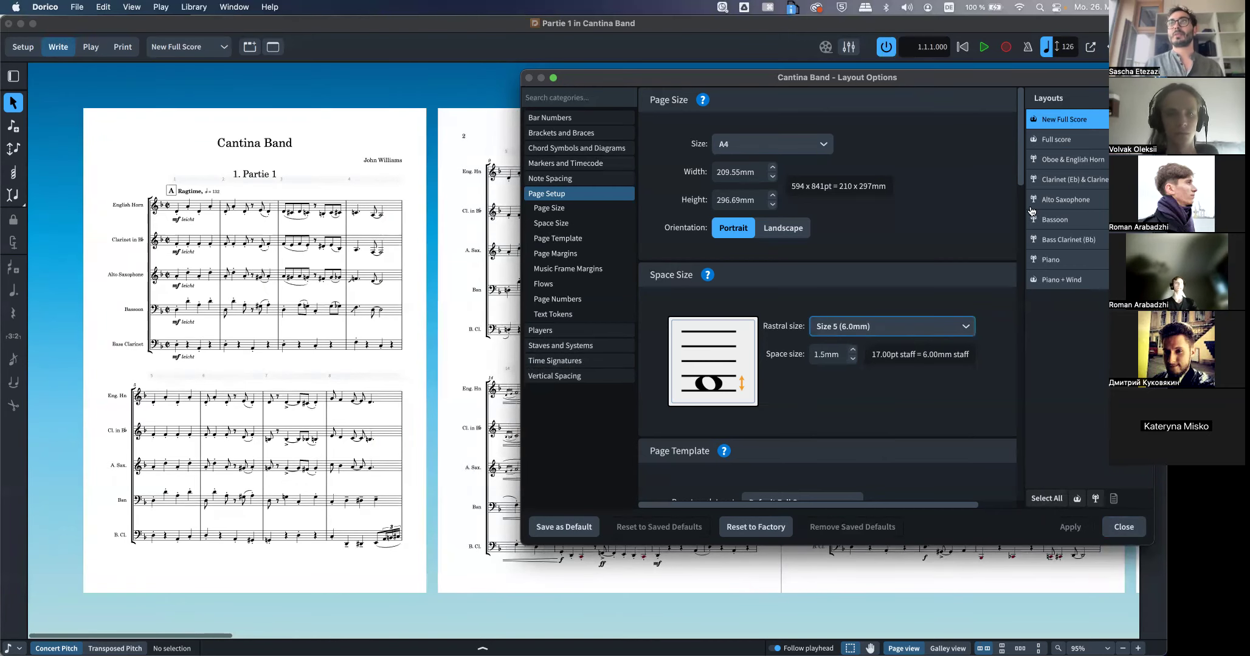
Select the Alto Saxophone layout in Layout Options and display the Alto Saxophone part in the score window
left_click(1065, 199)
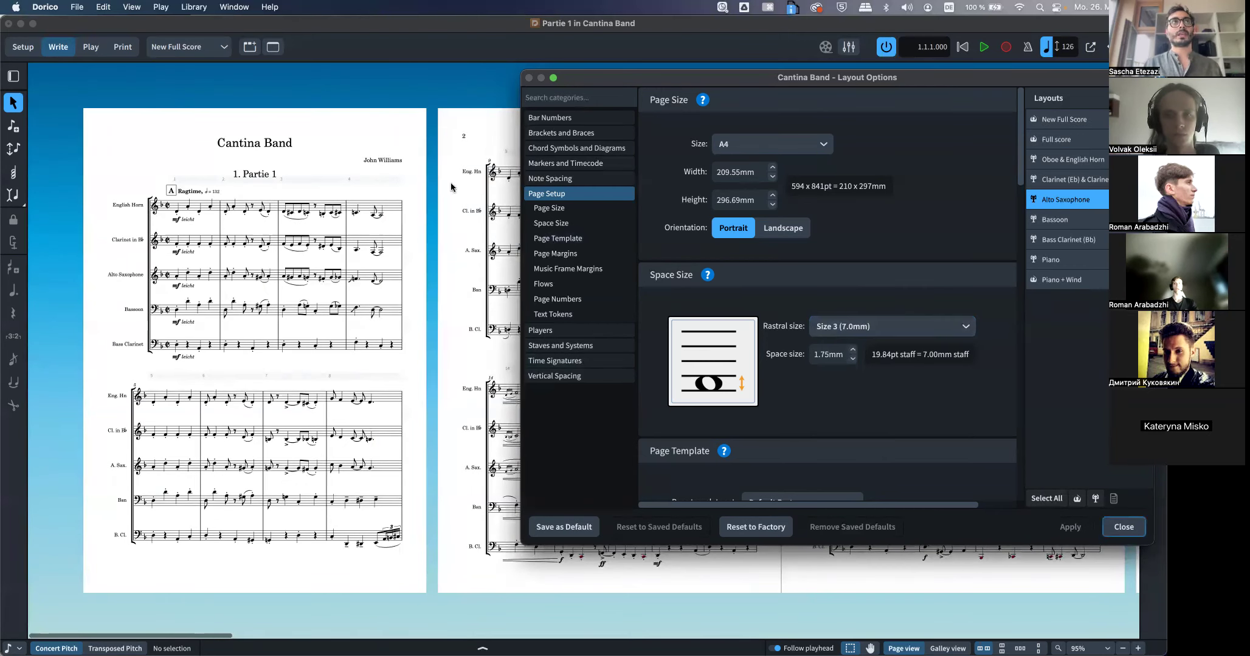
left_click(189, 47)
left_click(183, 133)
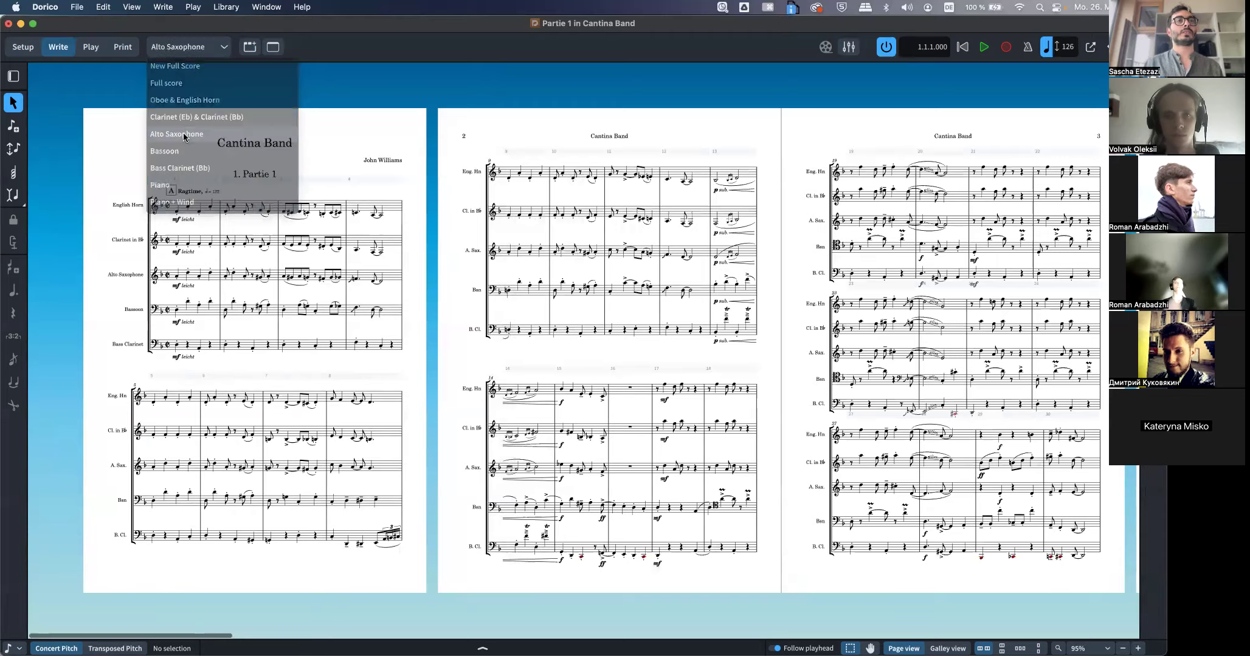
scroll(502, 281, "down", 5)
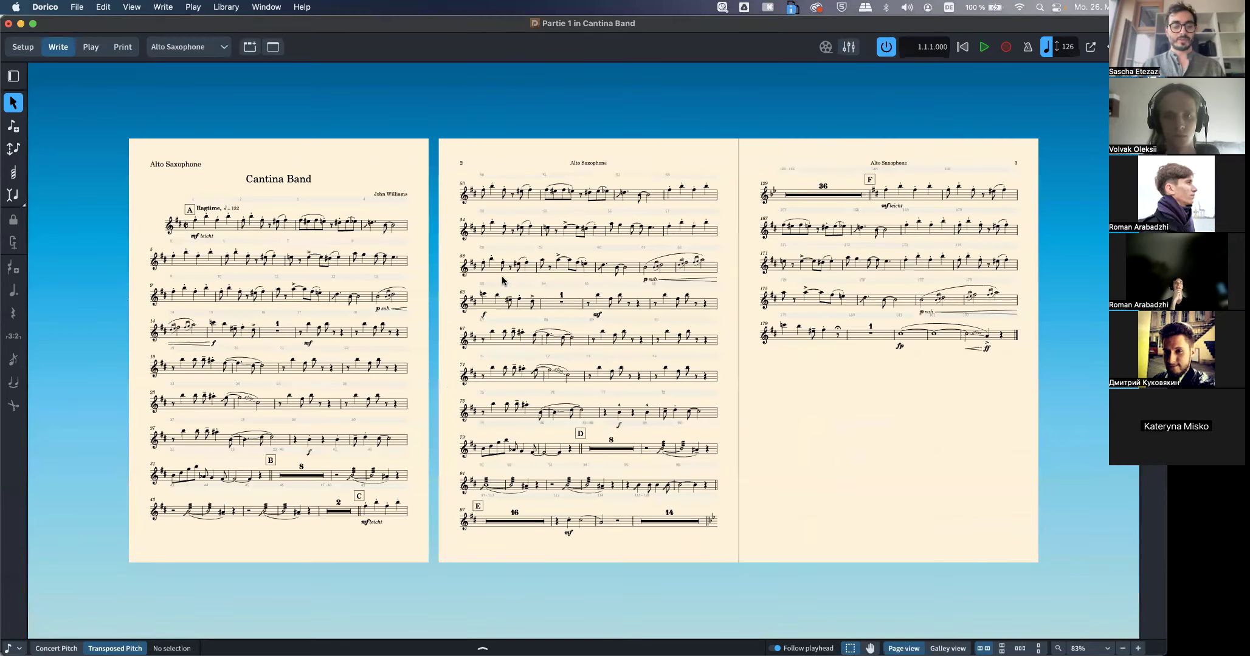
Apply rastral size Size 5 (6.0mm) to the Alto Saxophone layout in Layout Options
key("ctrl+Up")
left_click(1065, 186)
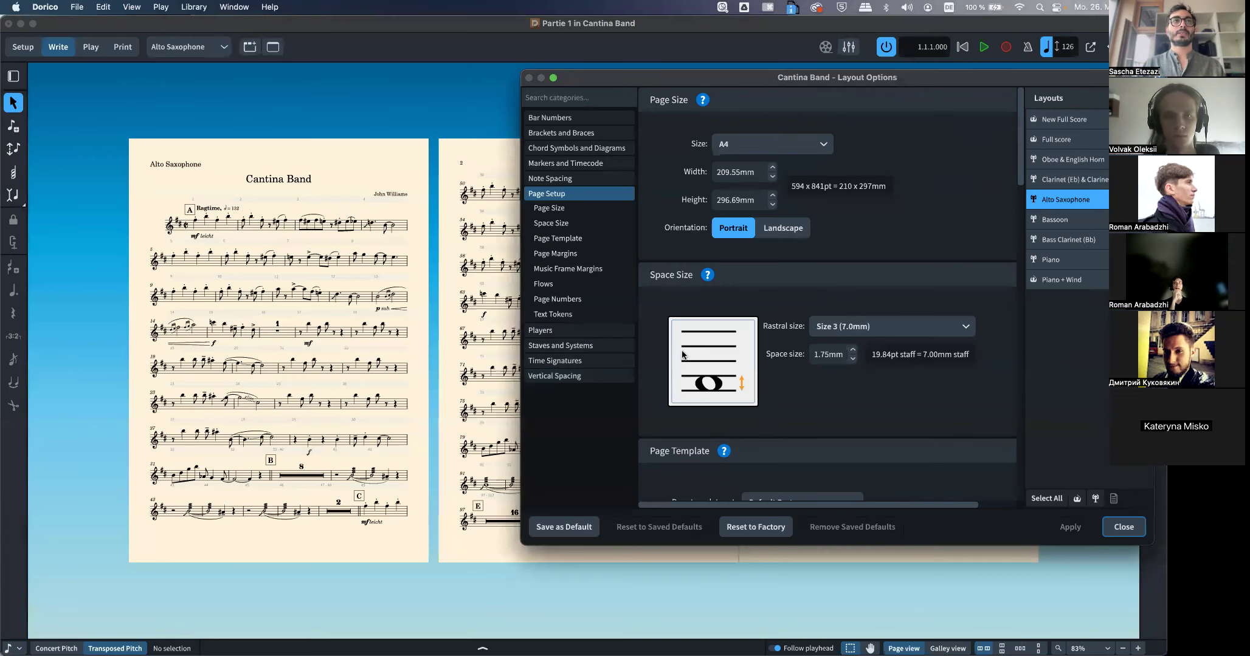
left_click(879, 327)
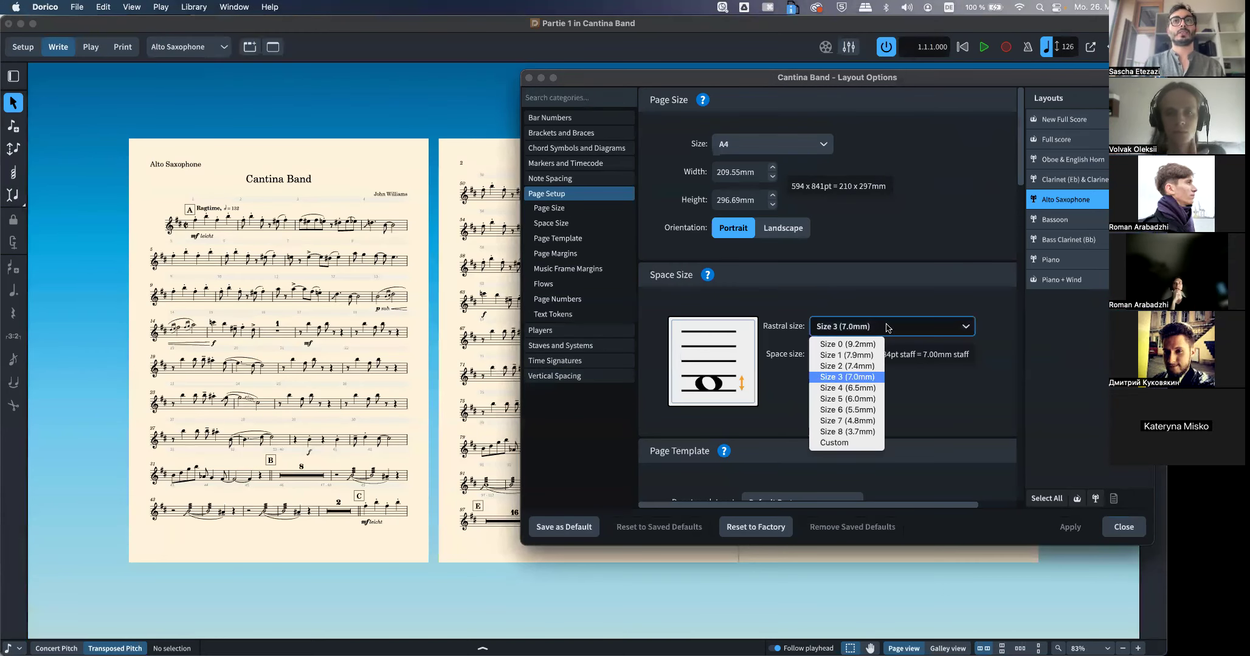
left_click(861, 399)
left_click(1070, 527)
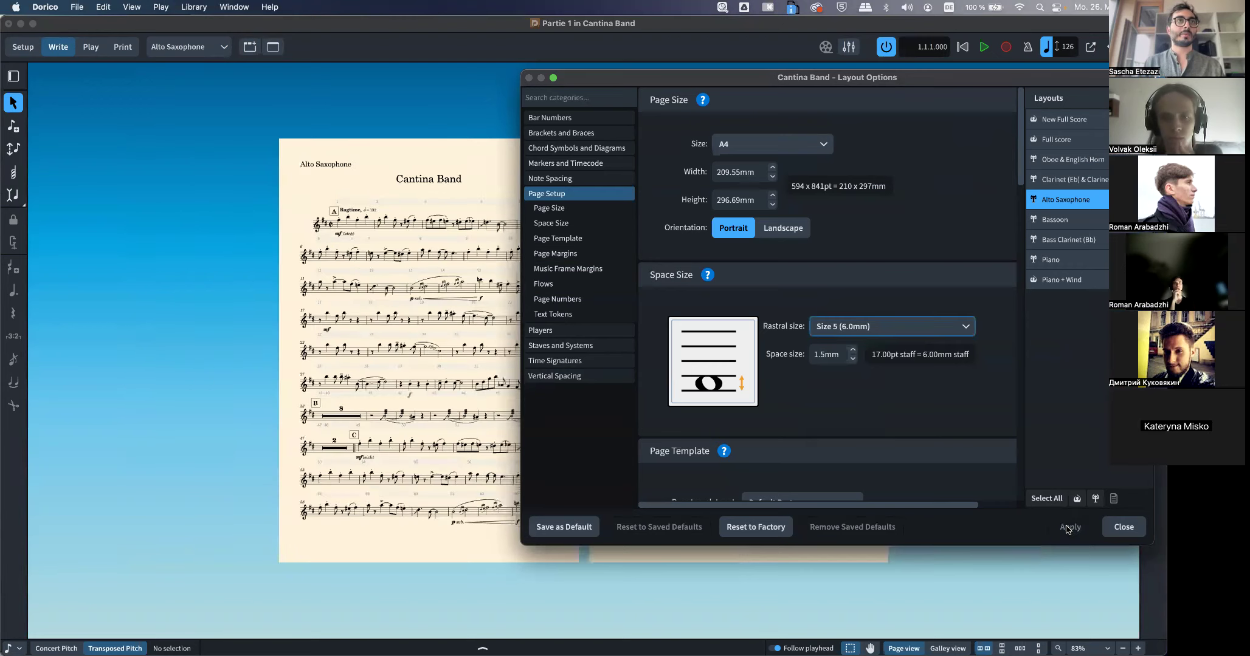
Change the Alto Saxophone layout's rastral size to Size 2 (7.4mm) and apply it
left_click_drag(660, 78, 776, 102)
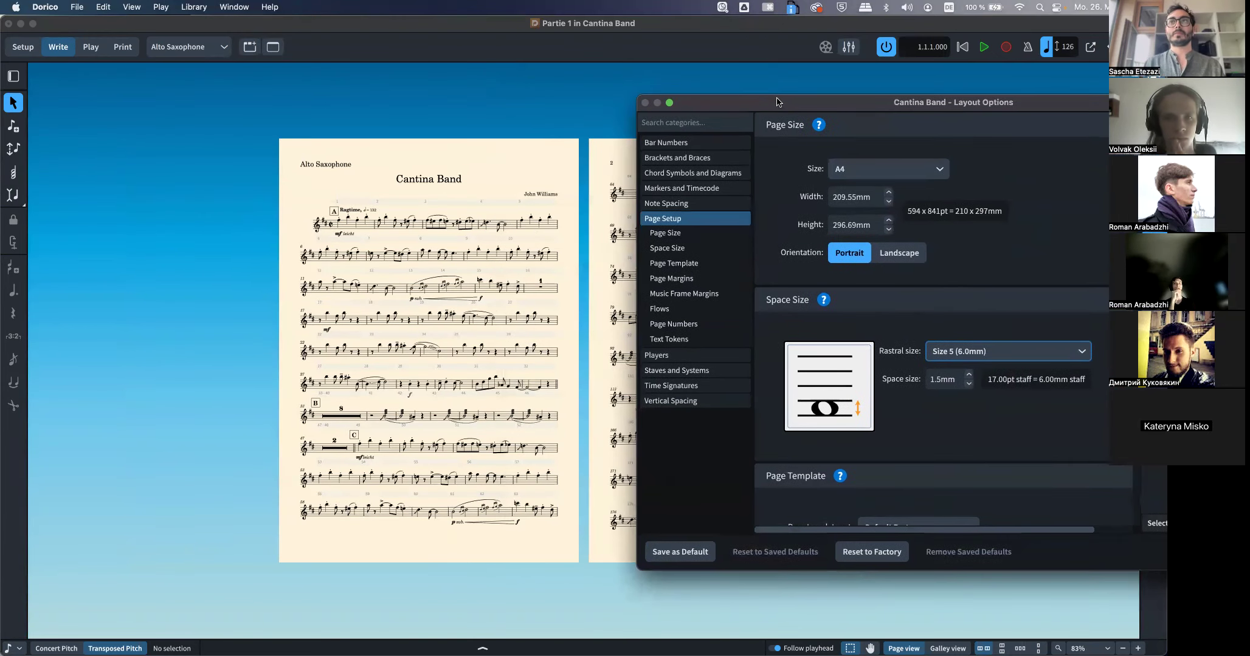
left_click(959, 352)
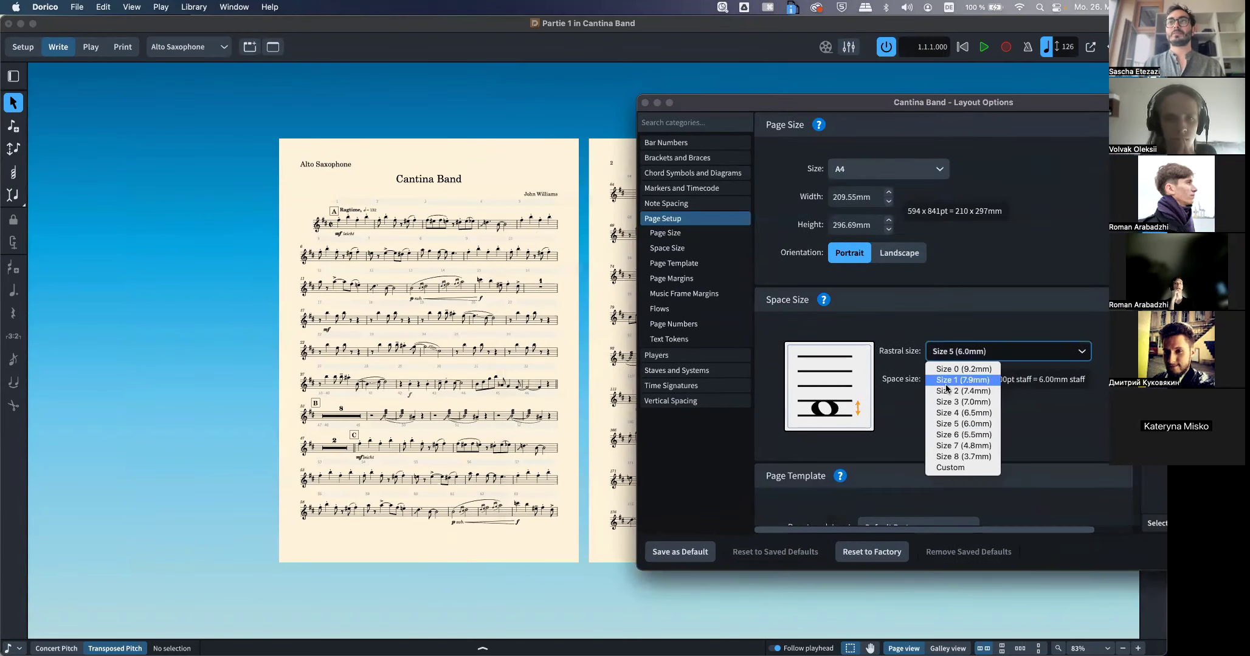
left_click(994, 390)
left_click_drag(1064, 107, 956, 102)
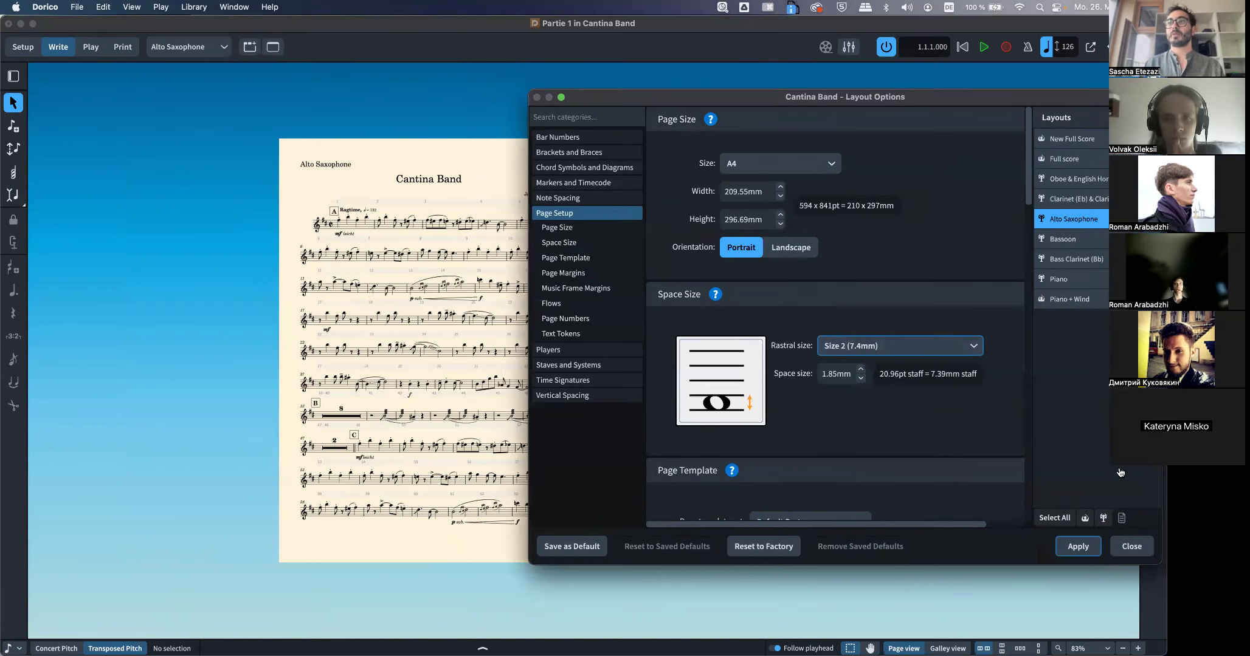
left_click(1082, 545)
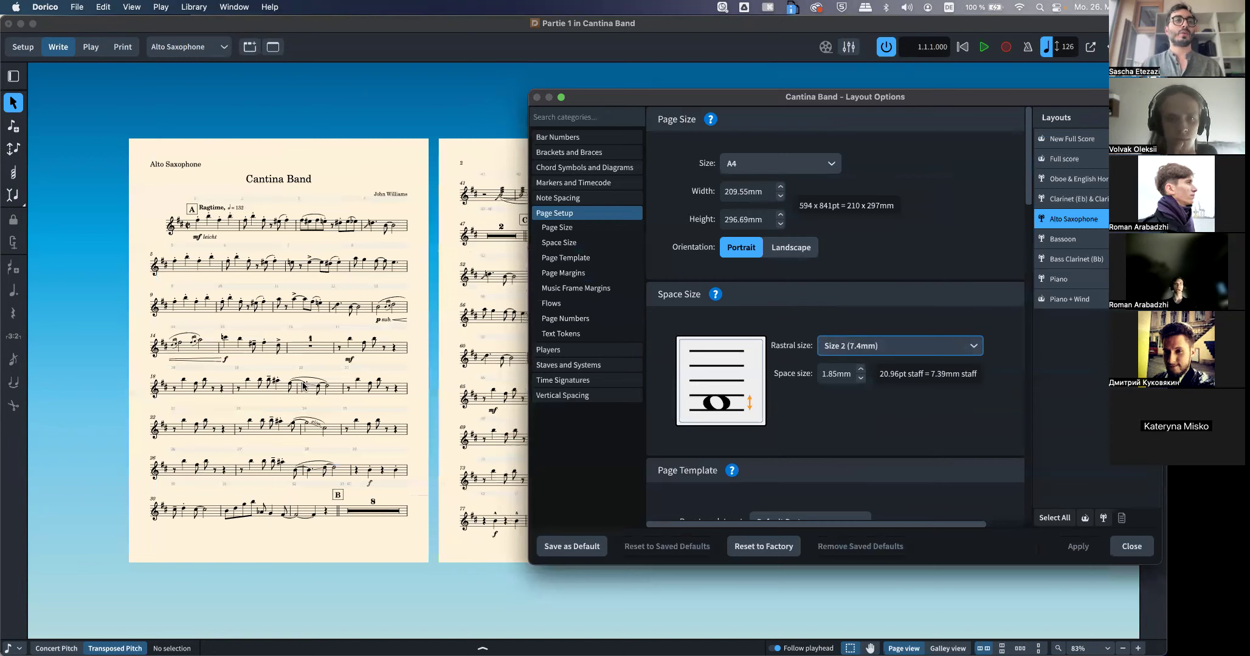
Return the Alto Saxophone layout to rastral size Size 3 (7.0mm), apply it and close Layout Options
left_click(905, 346)
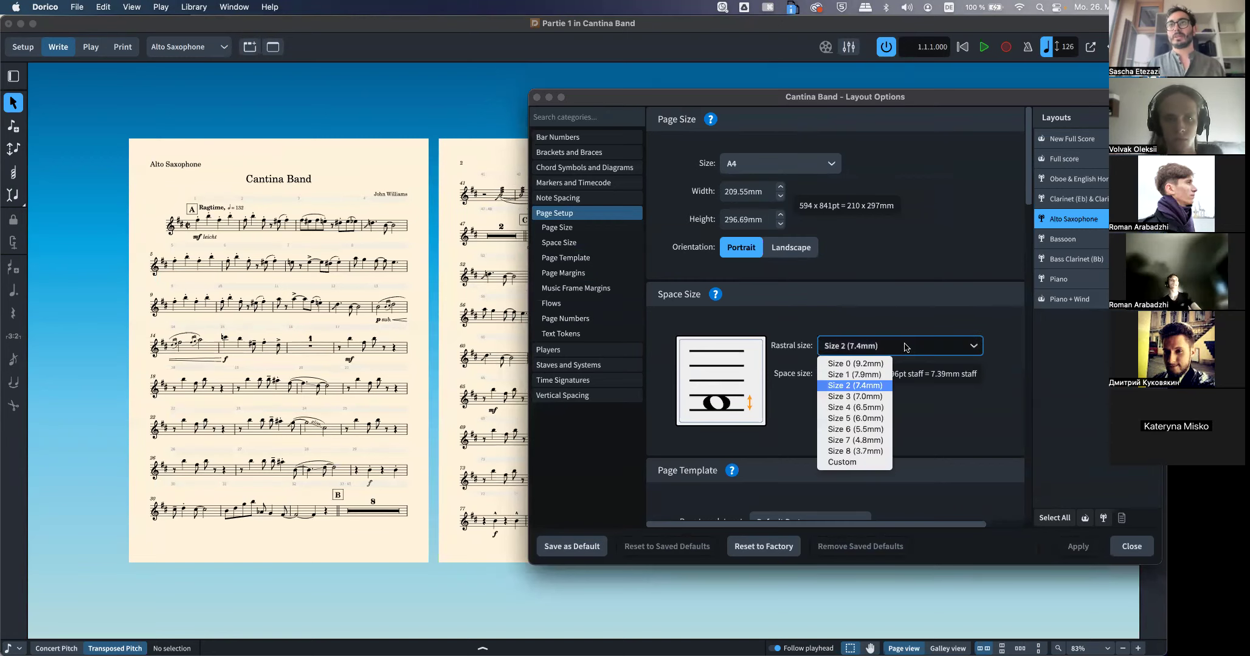
left_click(851, 396)
left_click(1076, 543)
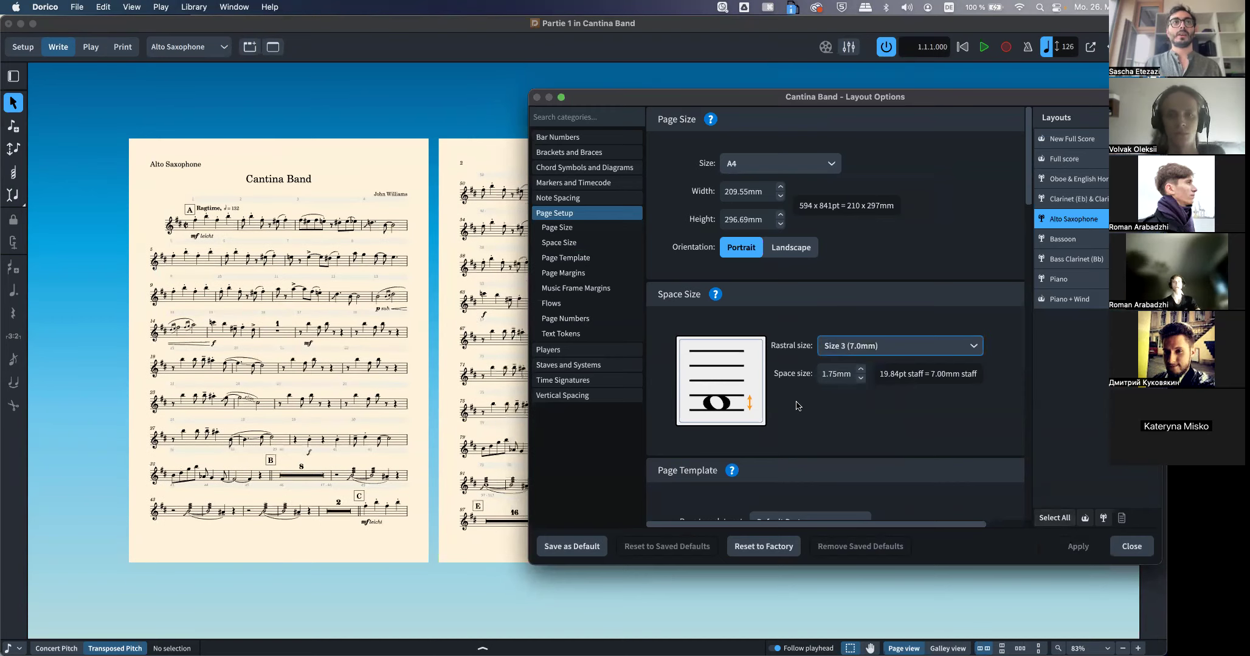
key("Escape")
Display the New Full Score in the score window and select its layout in Layout Options
left_click(190, 49)
left_click(185, 65)
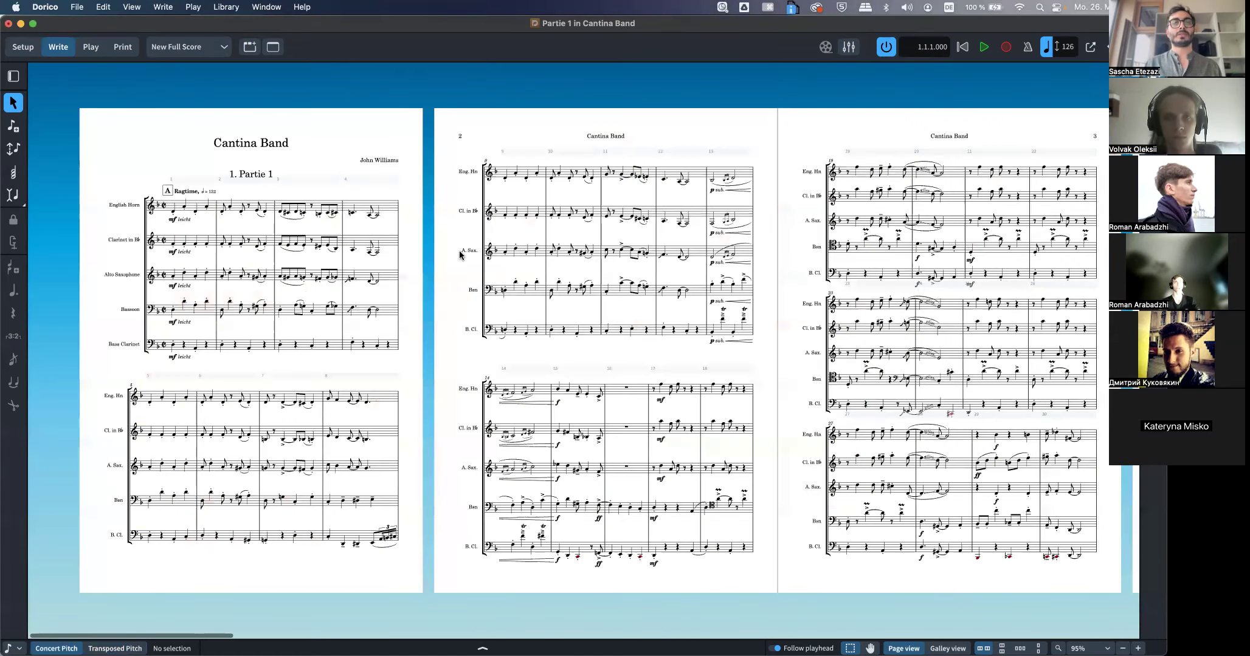
key("super+shift+l")
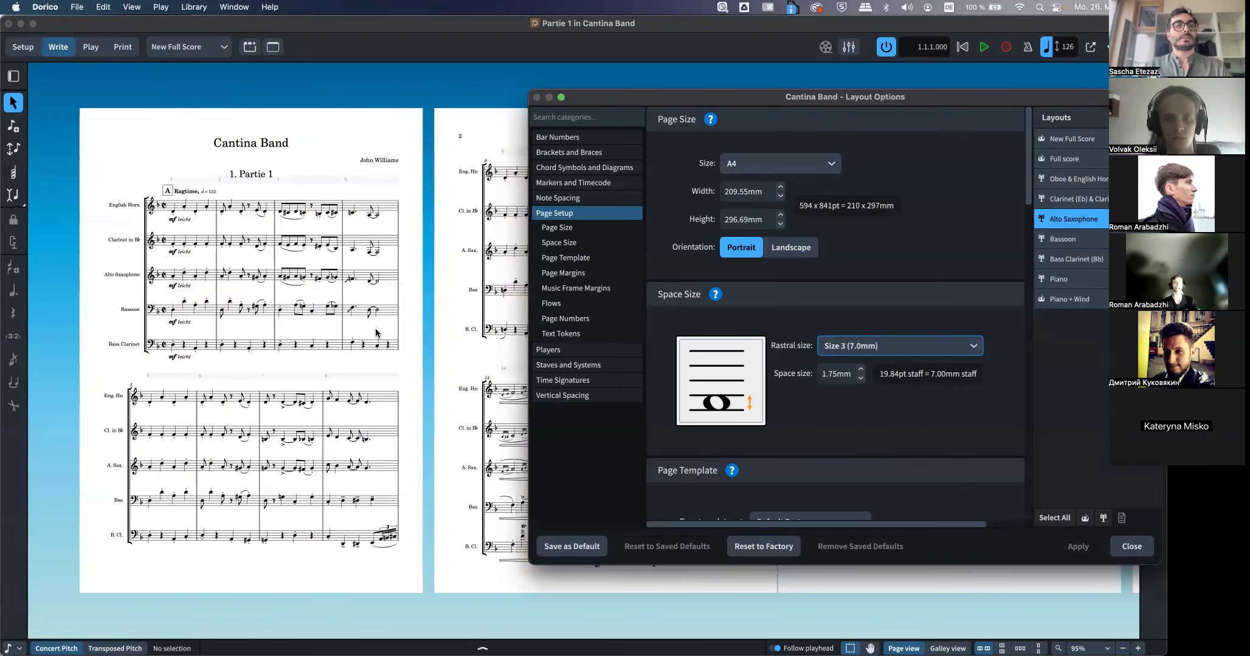
scroll(378, 393, "right", 2)
scroll(378, 397, "right", 2)
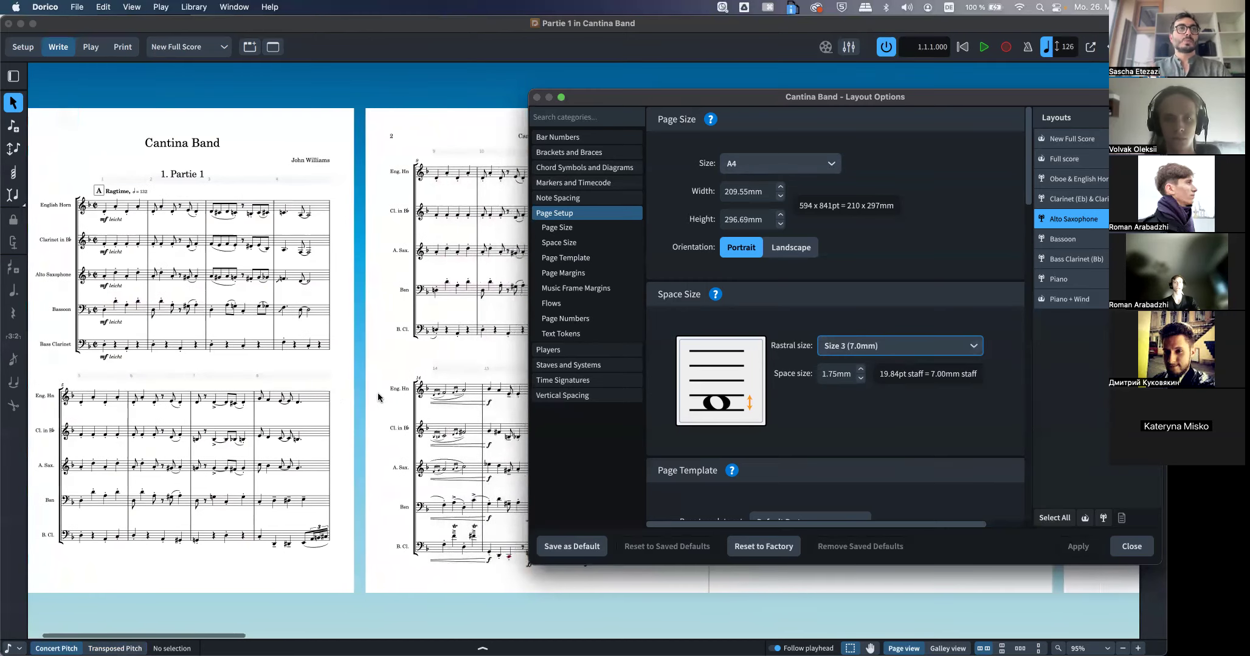
scroll(378, 398, "right", 10)
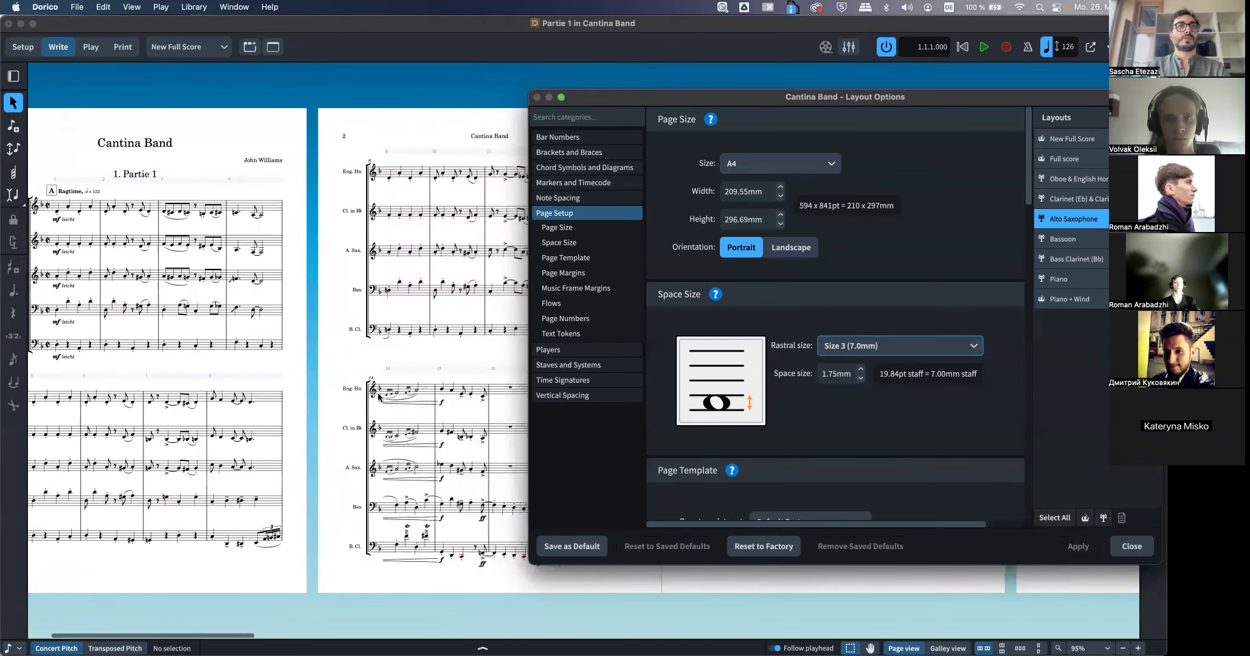
scroll(379, 397, "right", 13)
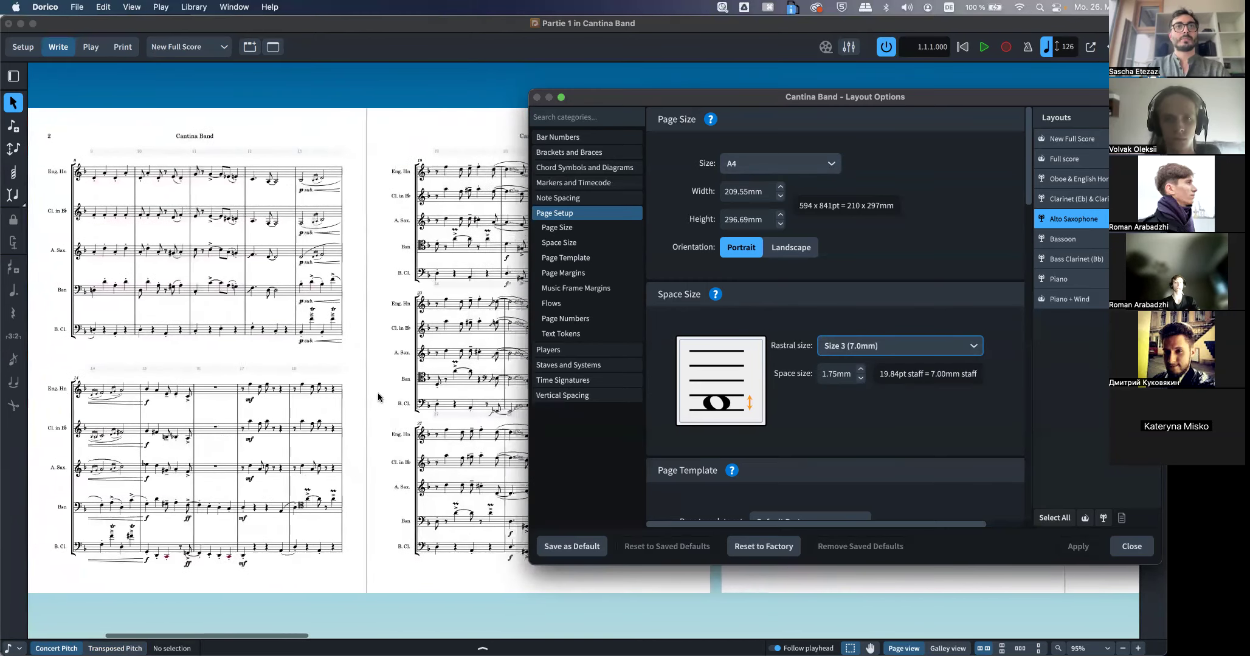
scroll(378, 398, "right", 14)
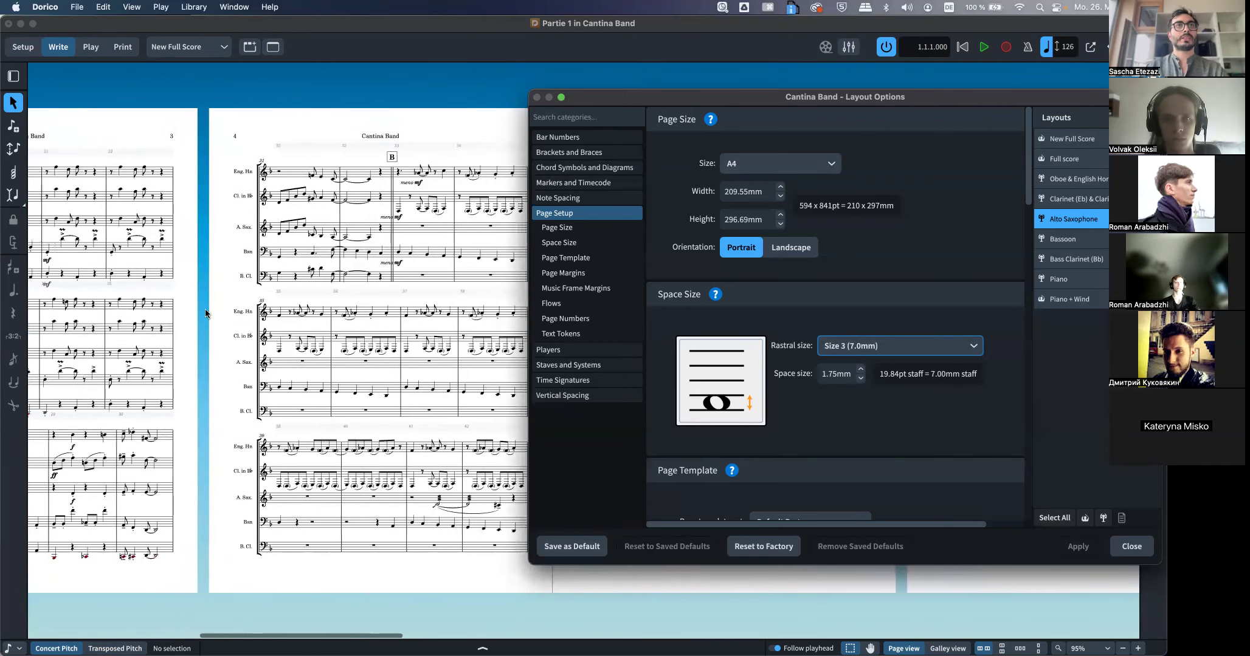
scroll(165, 388, "left", 14)
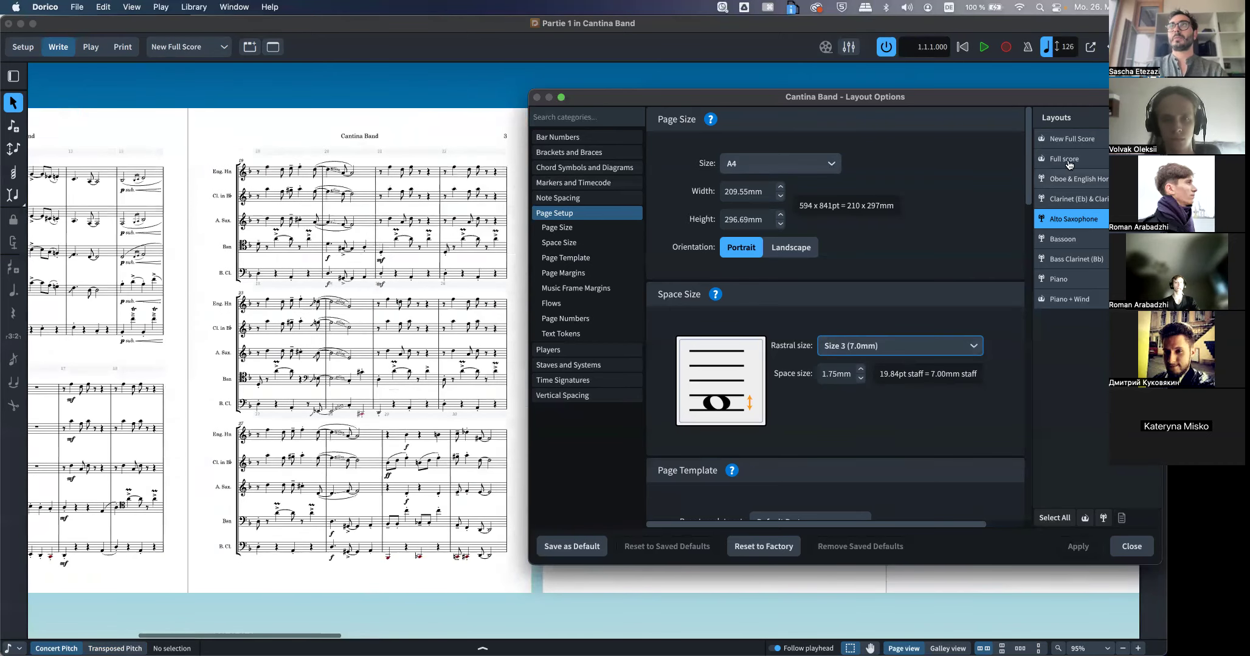
left_click(1101, 138)
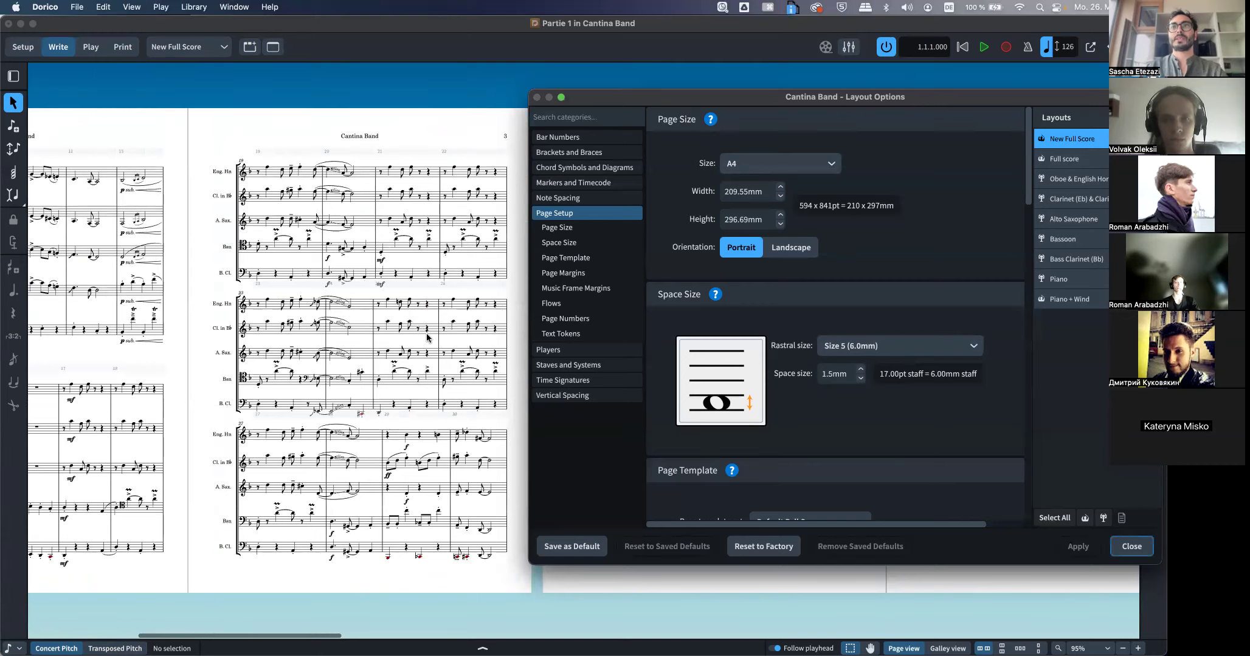
scroll(300, 396, "left", 20)
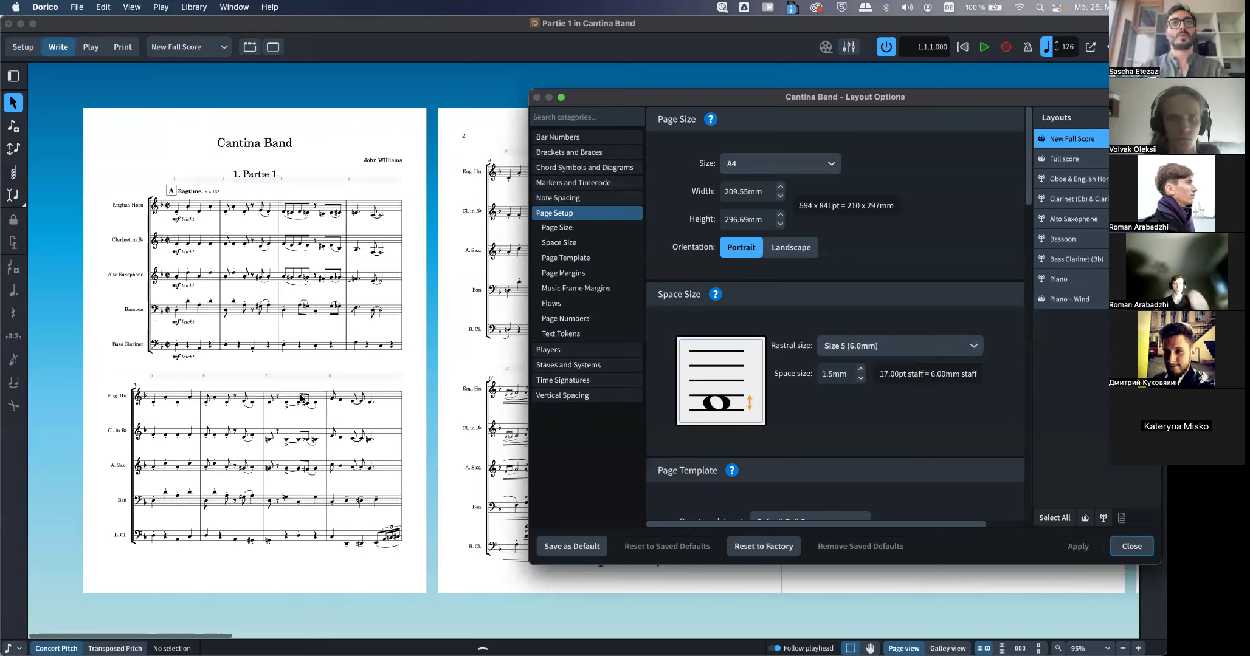
Set Show flow headings to Never in the Flows options of the New Full Score layout and apply it
scroll(698, 469, "down", 12)
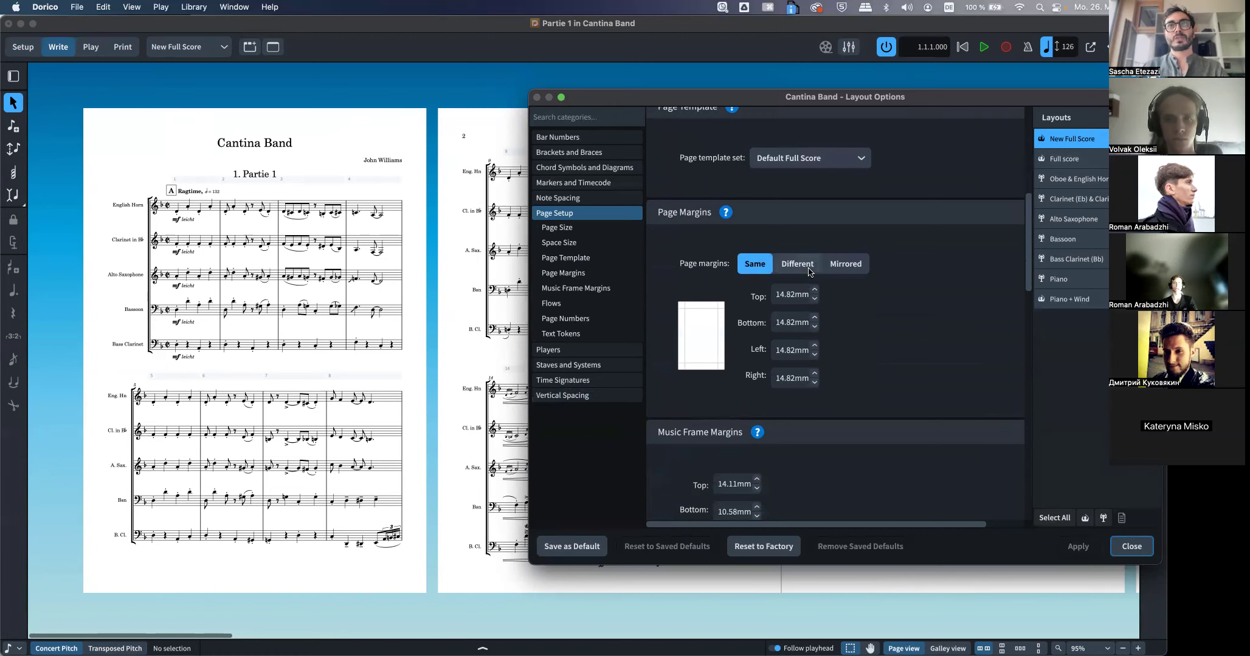
scroll(690, 495, "down", 8)
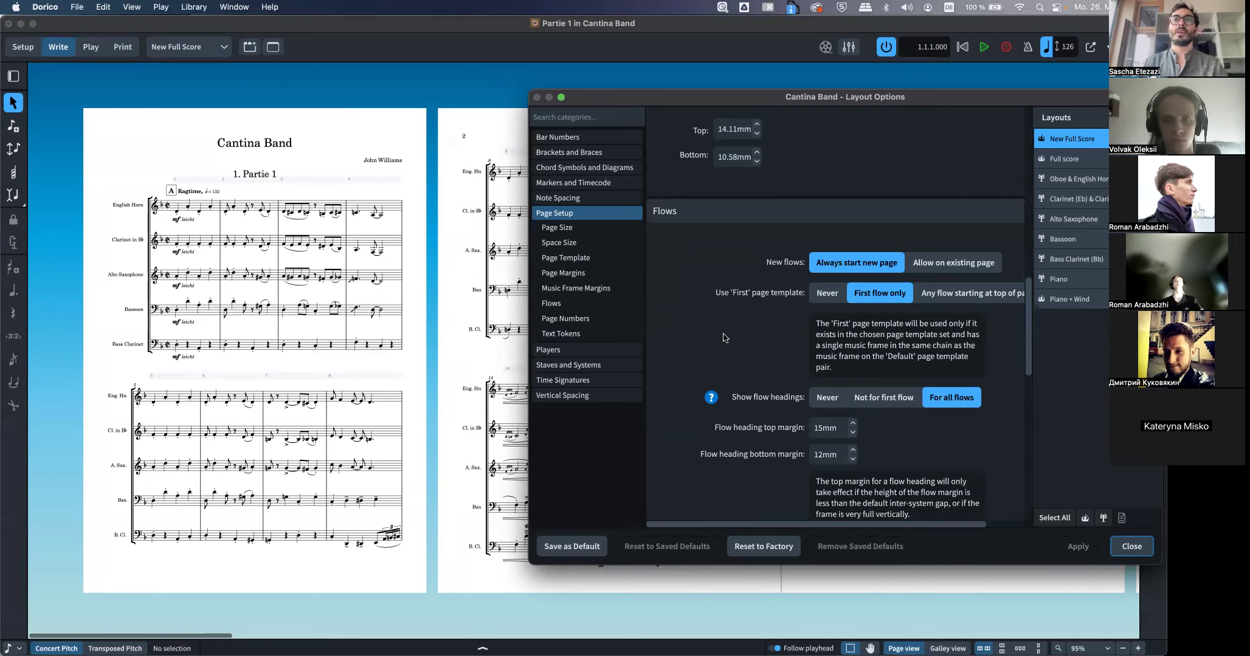
scroll(726, 334, "down", 3)
scroll(735, 307, "down", 1)
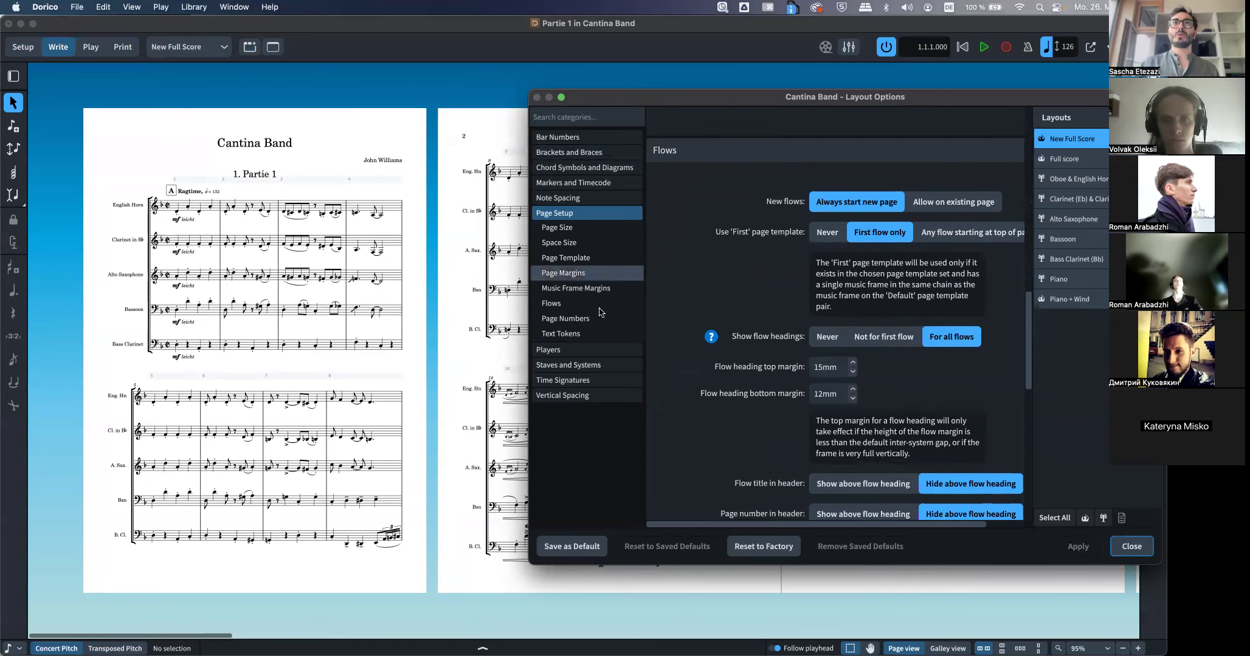
left_click(551, 304)
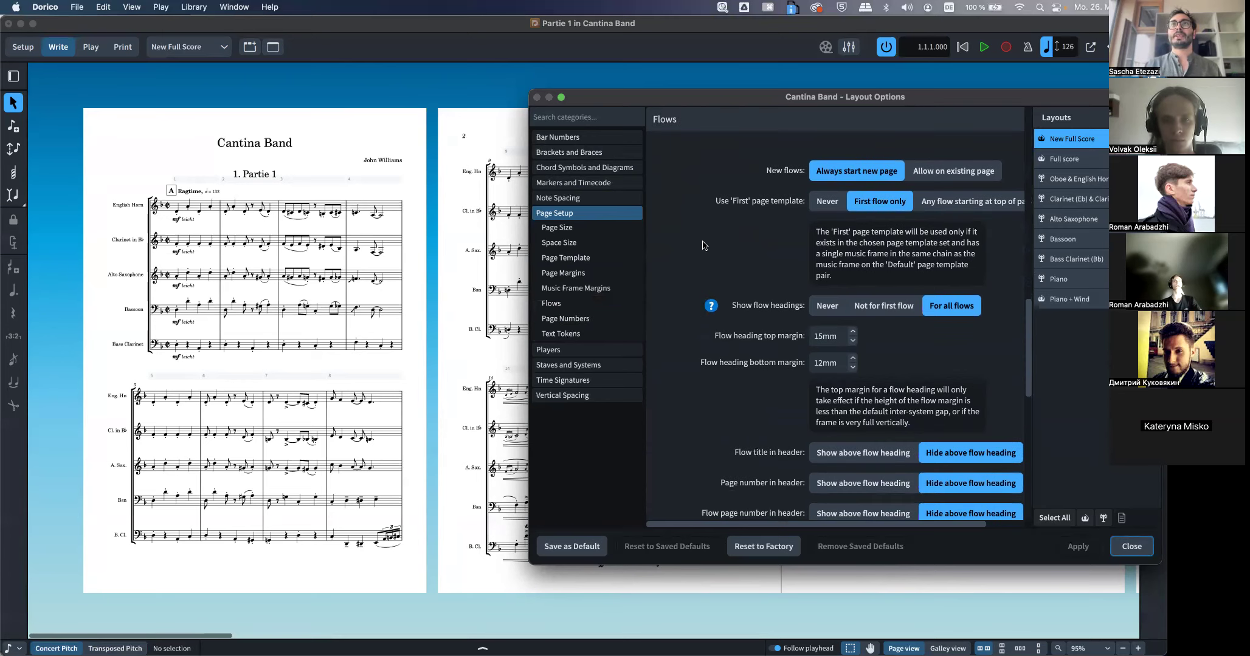
scroll(368, 274, "right", 10)
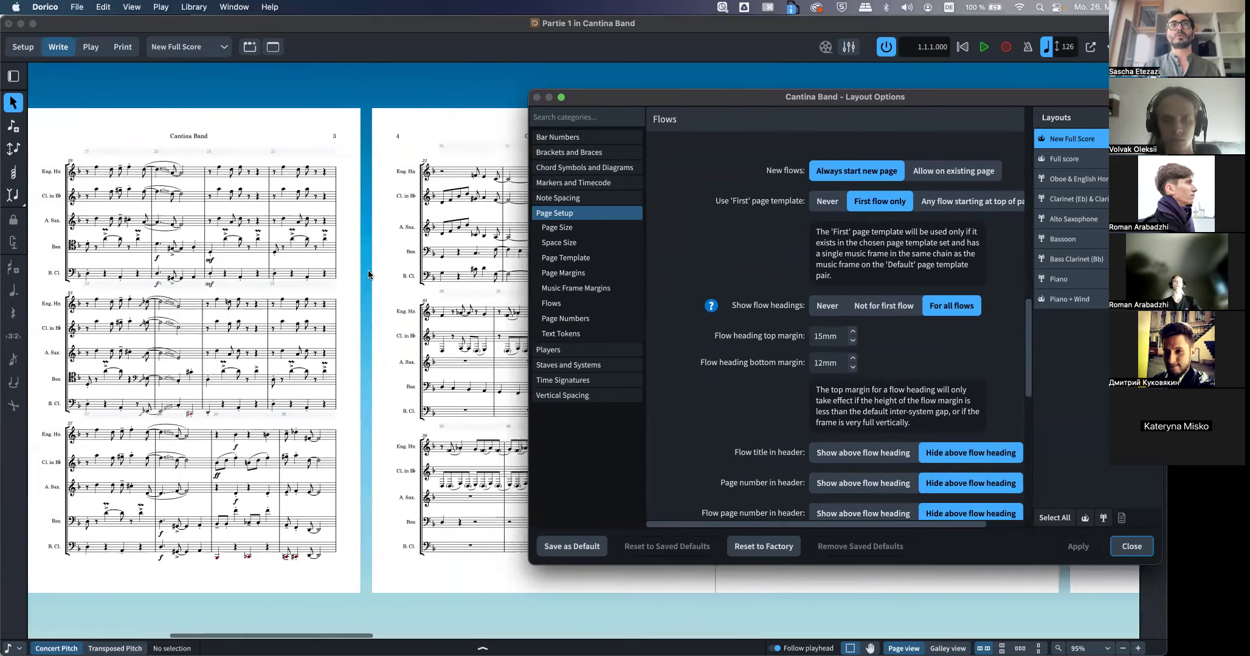
scroll(368, 274, "left", 10)
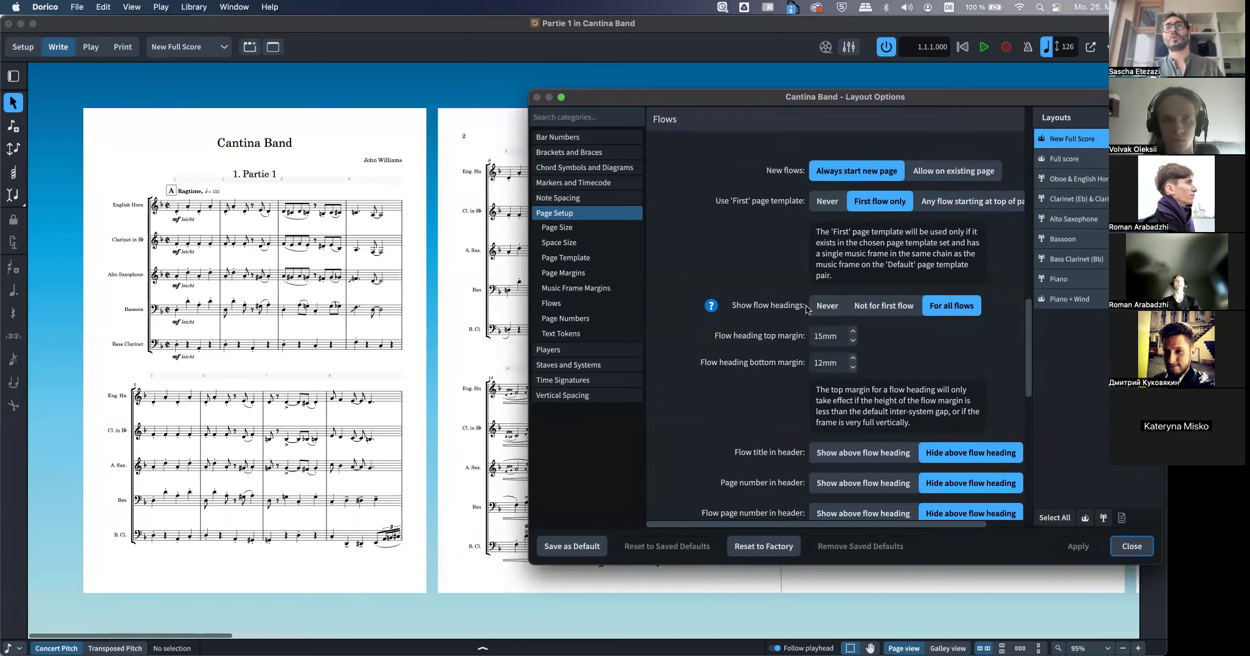
left_click(827, 306)
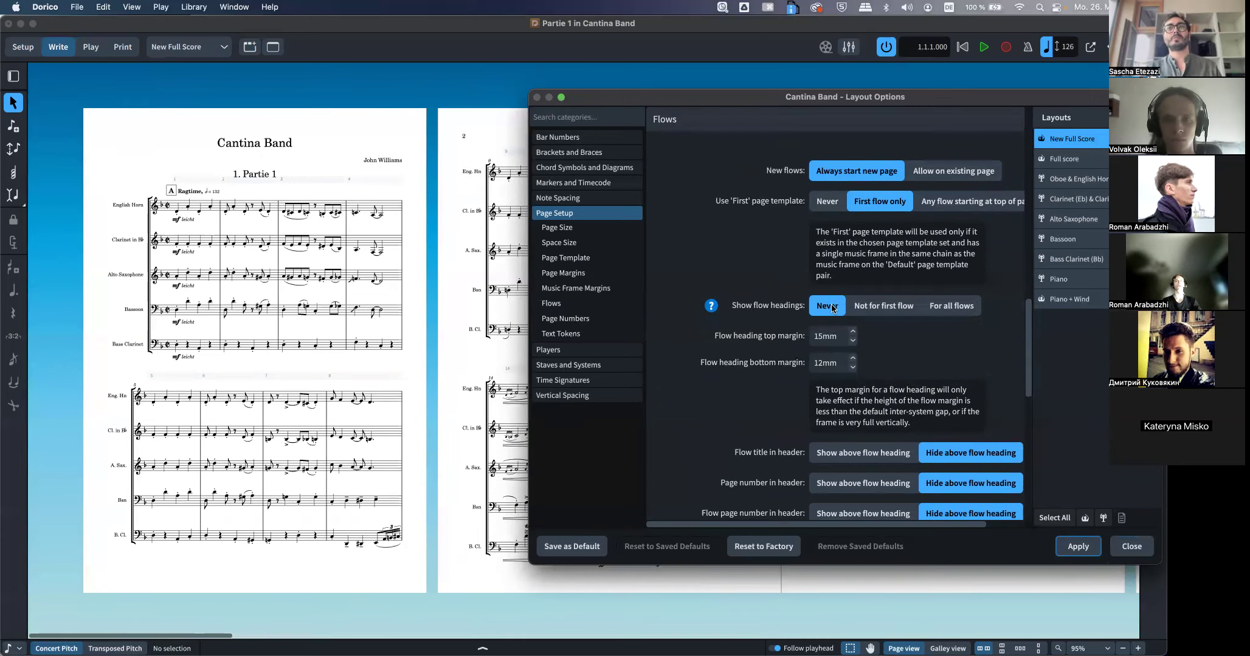
left_click(1079, 546)
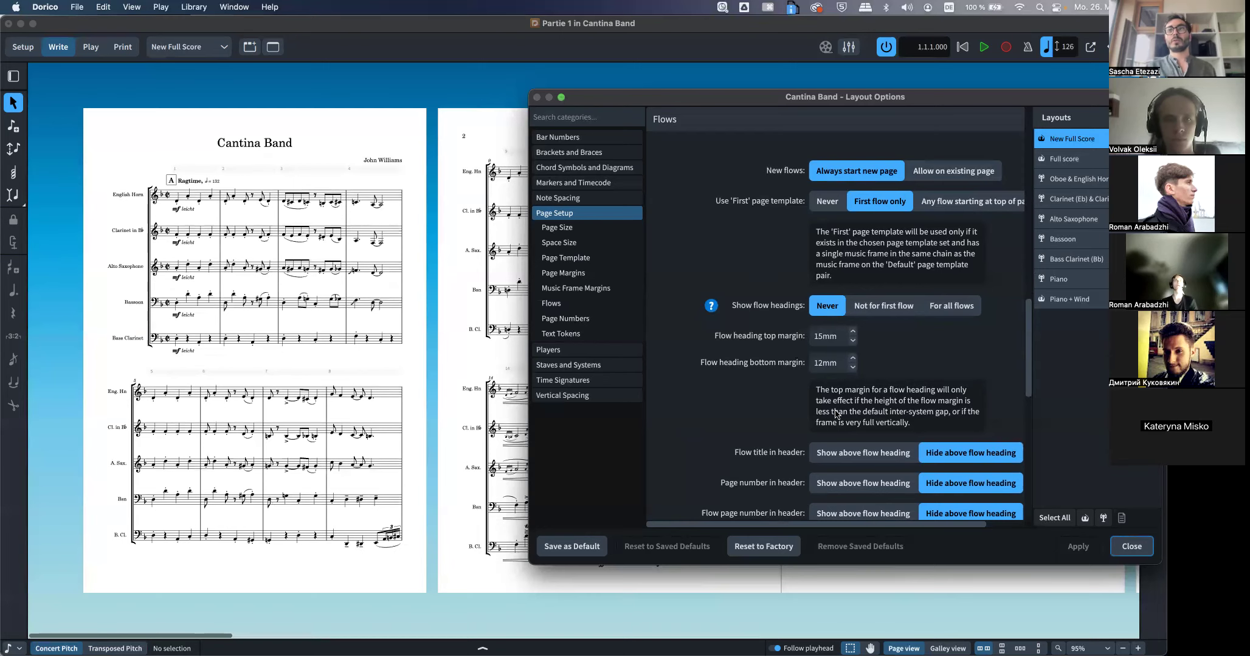
Set Show flow headings back to For all flows, apply it and close Layout Options
left_click(934, 311)
left_click(1075, 545)
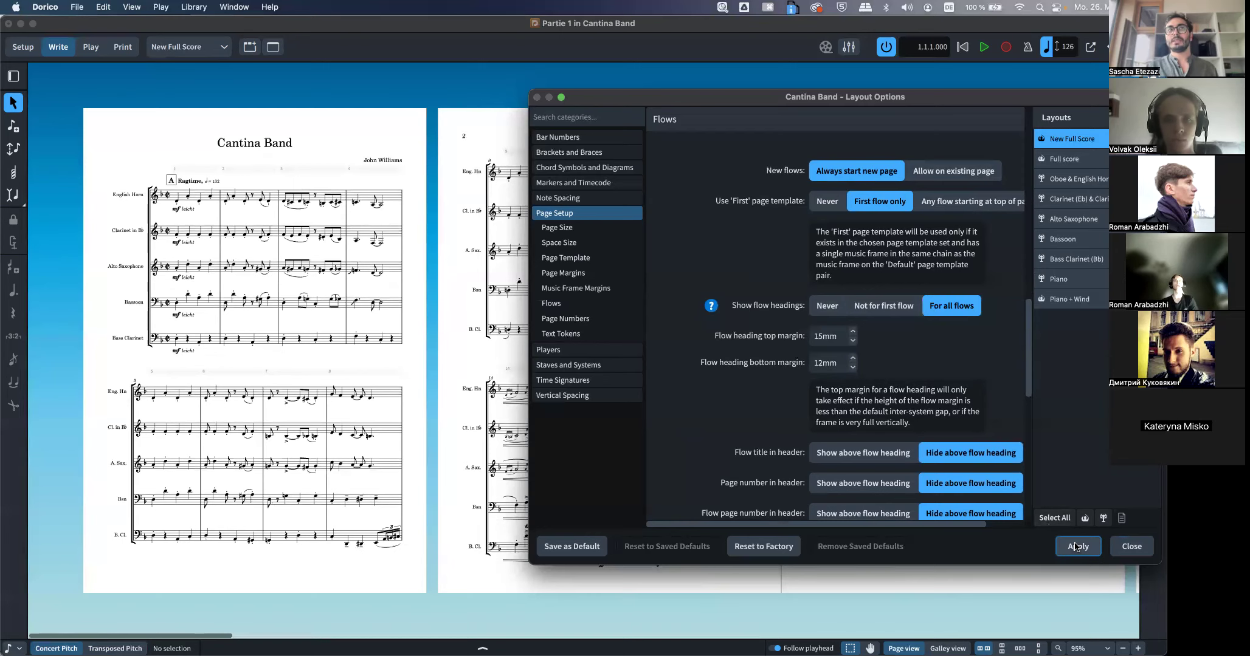
left_click(1127, 547)
Delete the flow number and flow title tokens from the heading on the score's first page, and undo the deletion
double_click(269, 174)
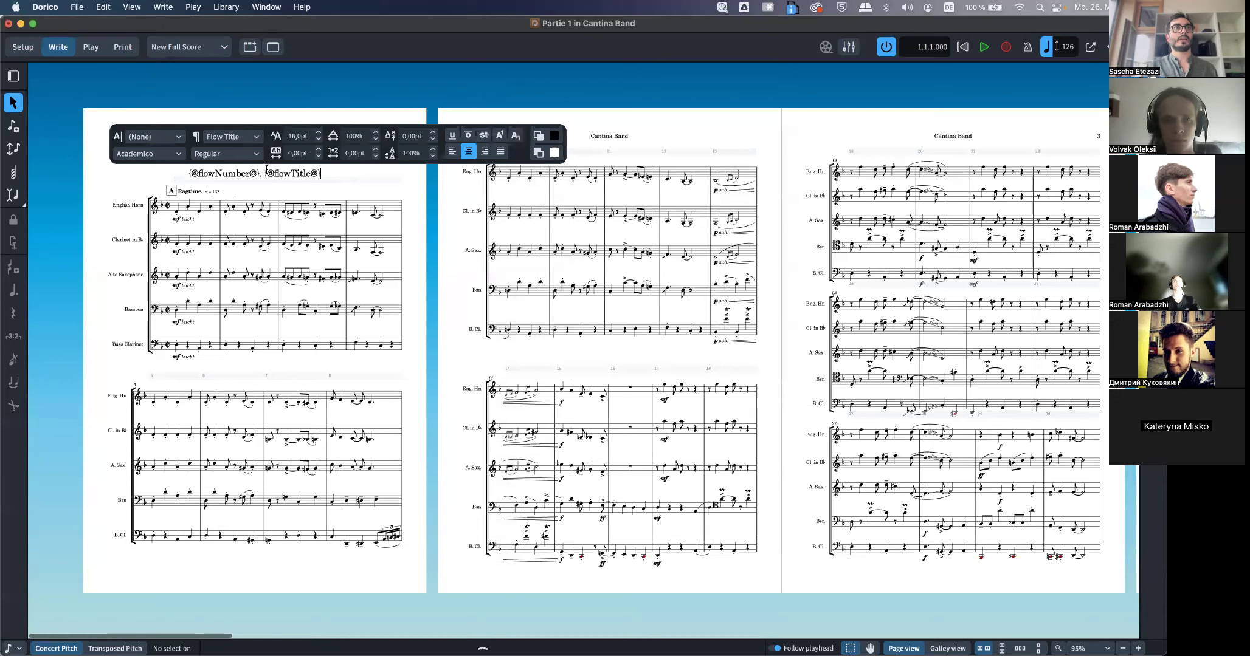
left_click_drag(322, 174, 186, 174)
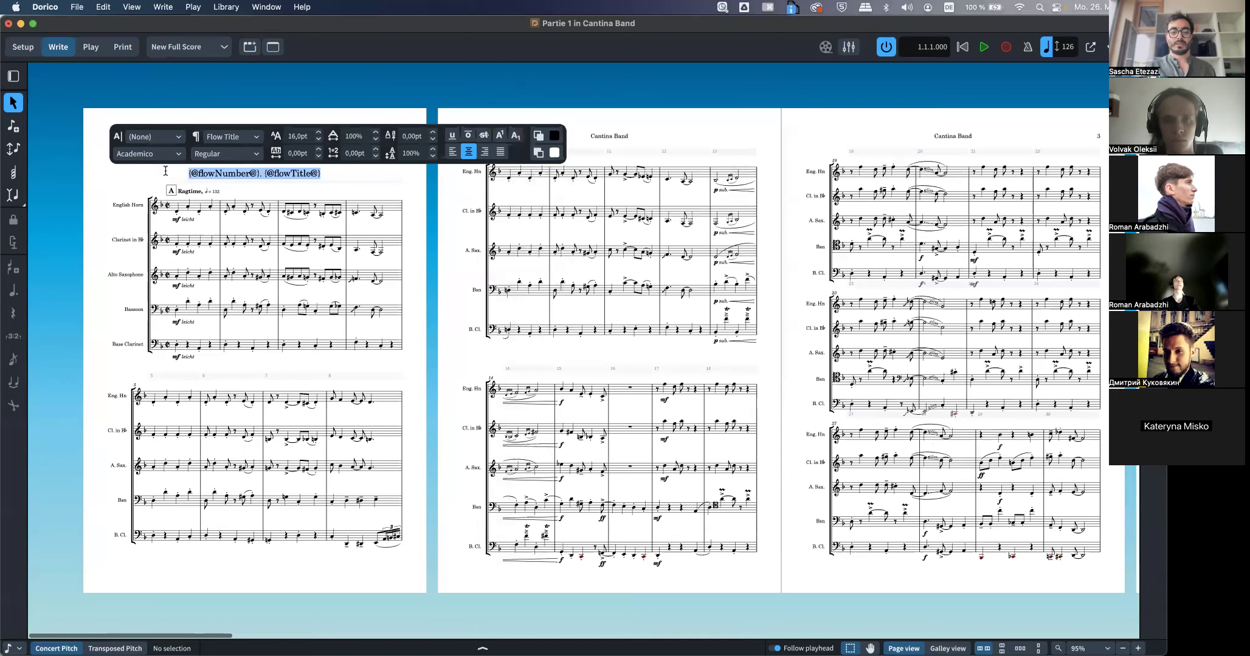
key("BackSpace")
left_click(208, 231)
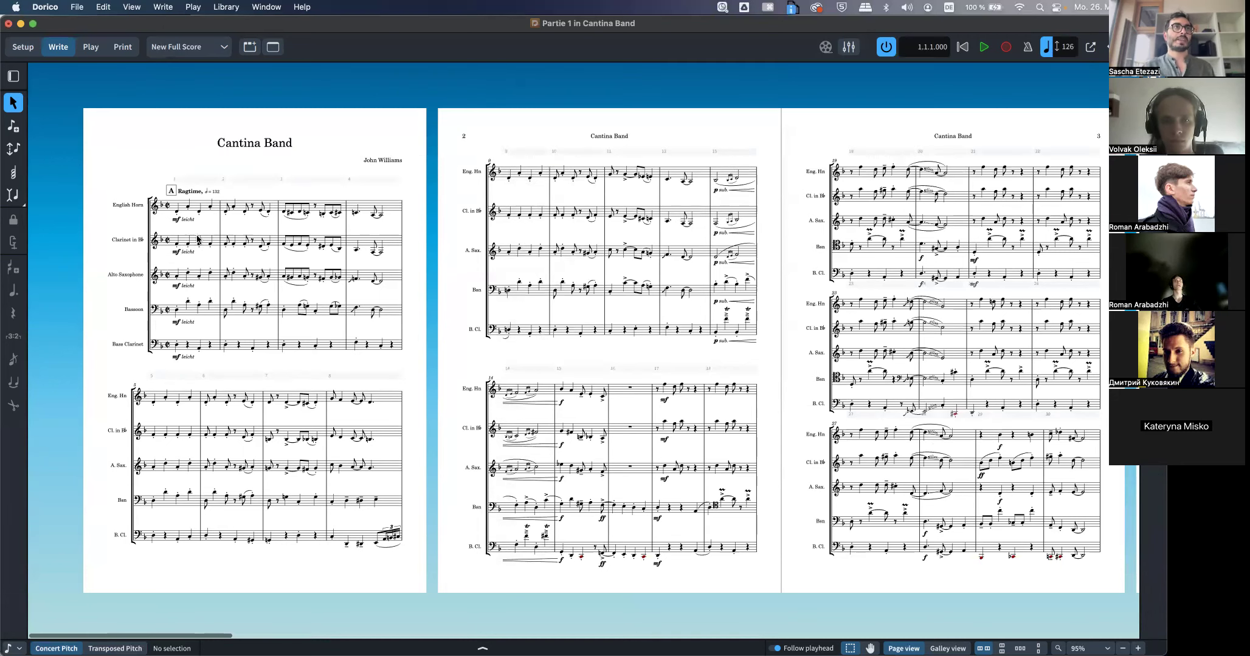
key("super+z")
Reopen Layout Options and apply Never for Show flow headings to the New Full Score layout
key("super+shift+l")
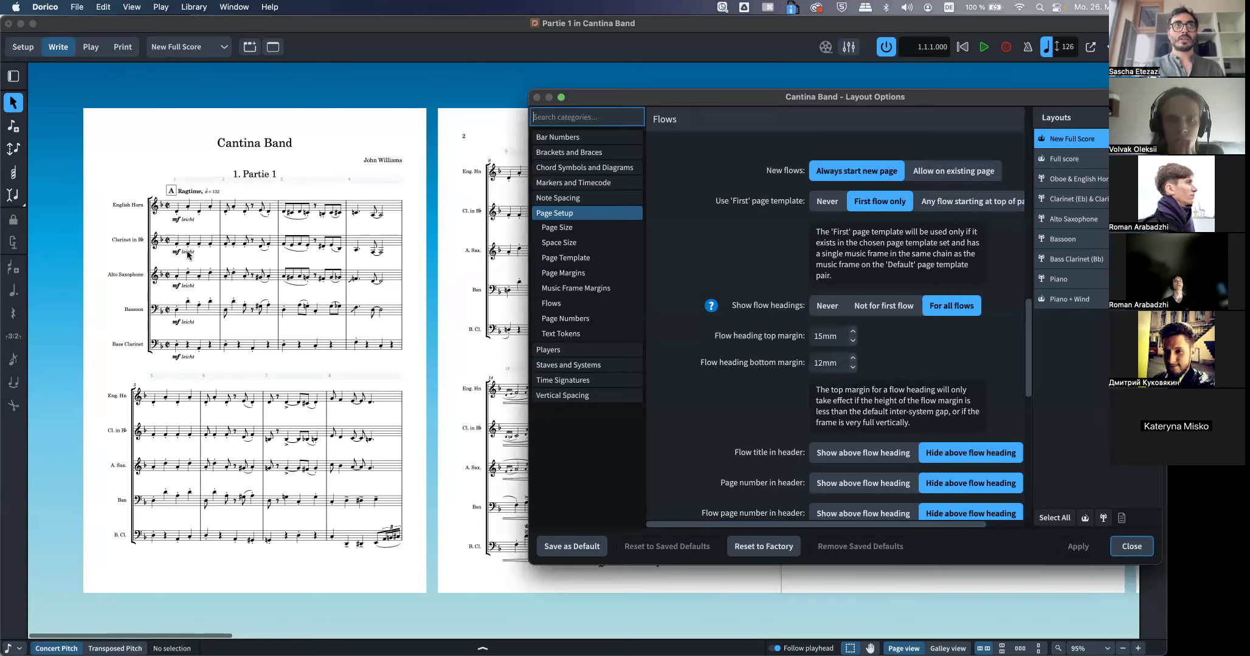
left_click(827, 311)
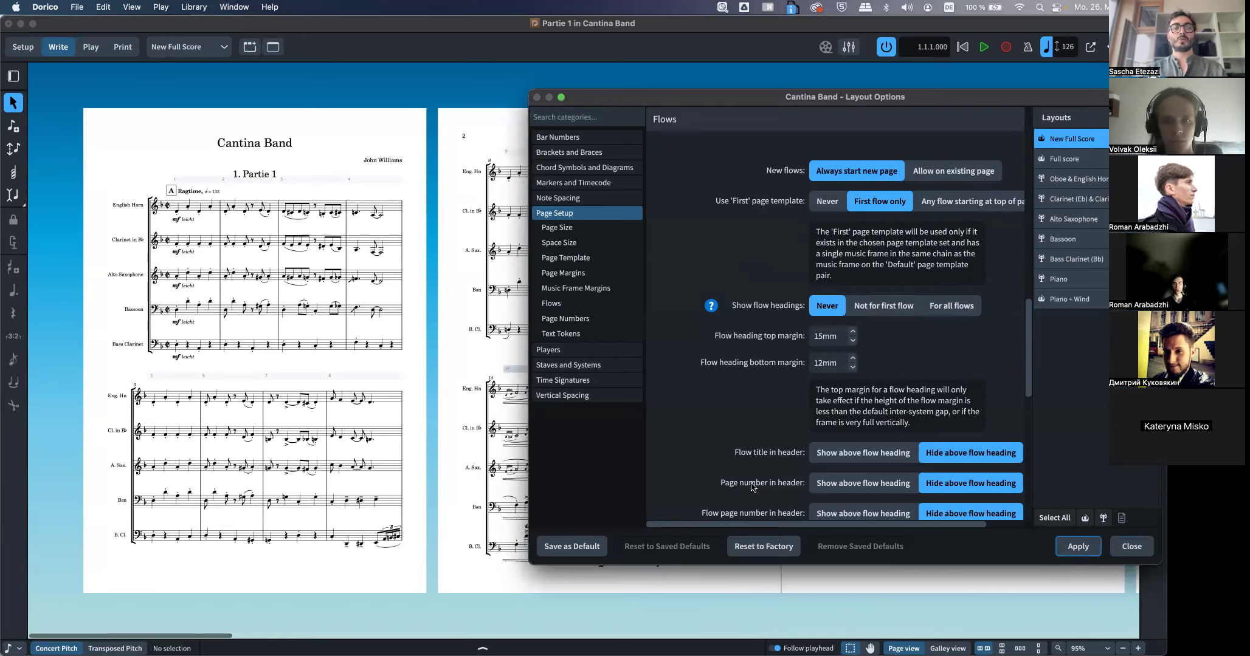
left_click(1079, 548)
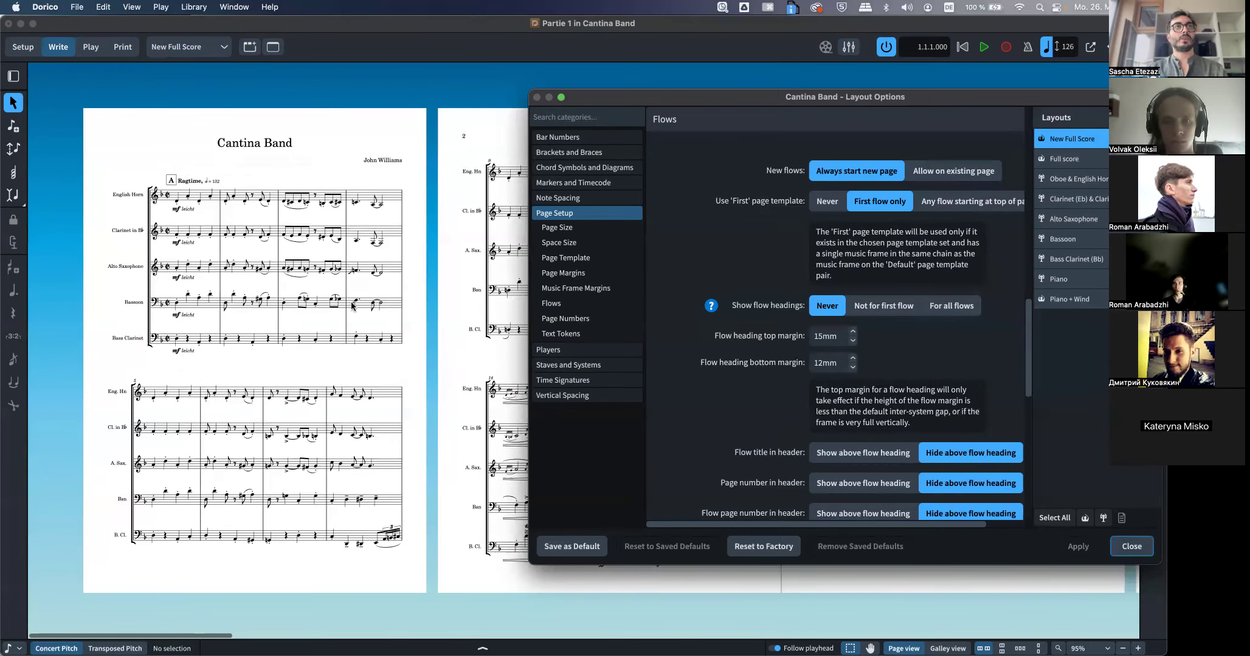
Look through the Brackets and Braces and the Staves and Systems options, including System Dividers, Casting Off and System Objects
scroll(353, 306, "right", 2)
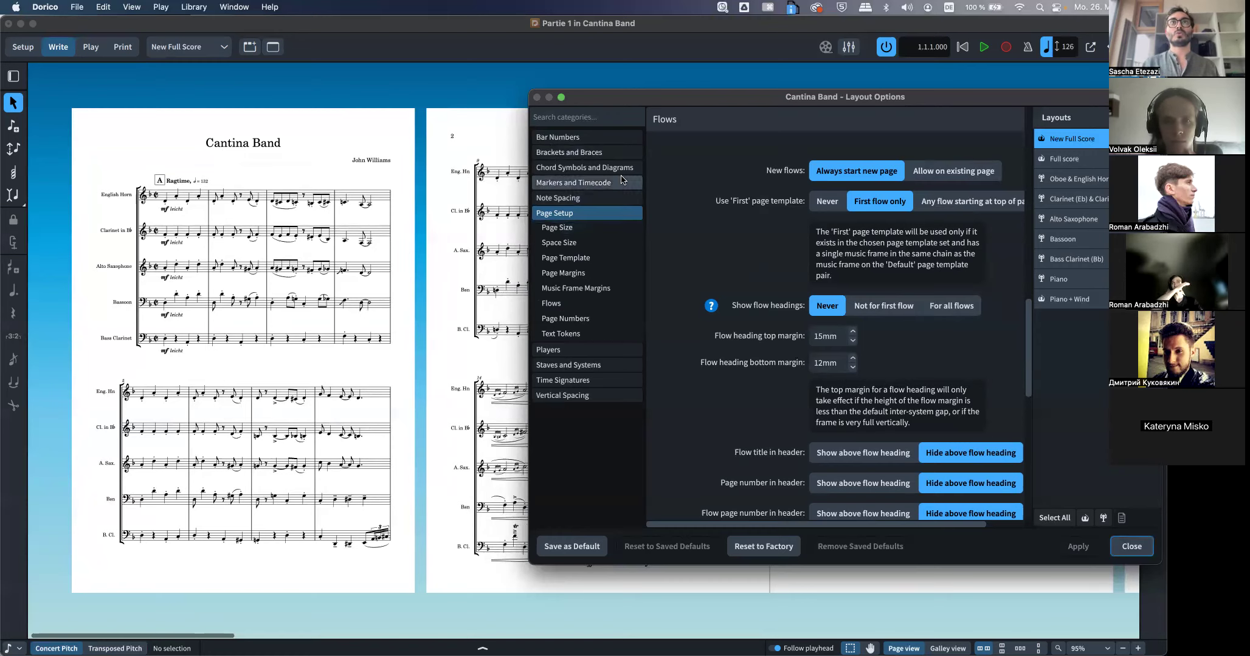
left_click(597, 154)
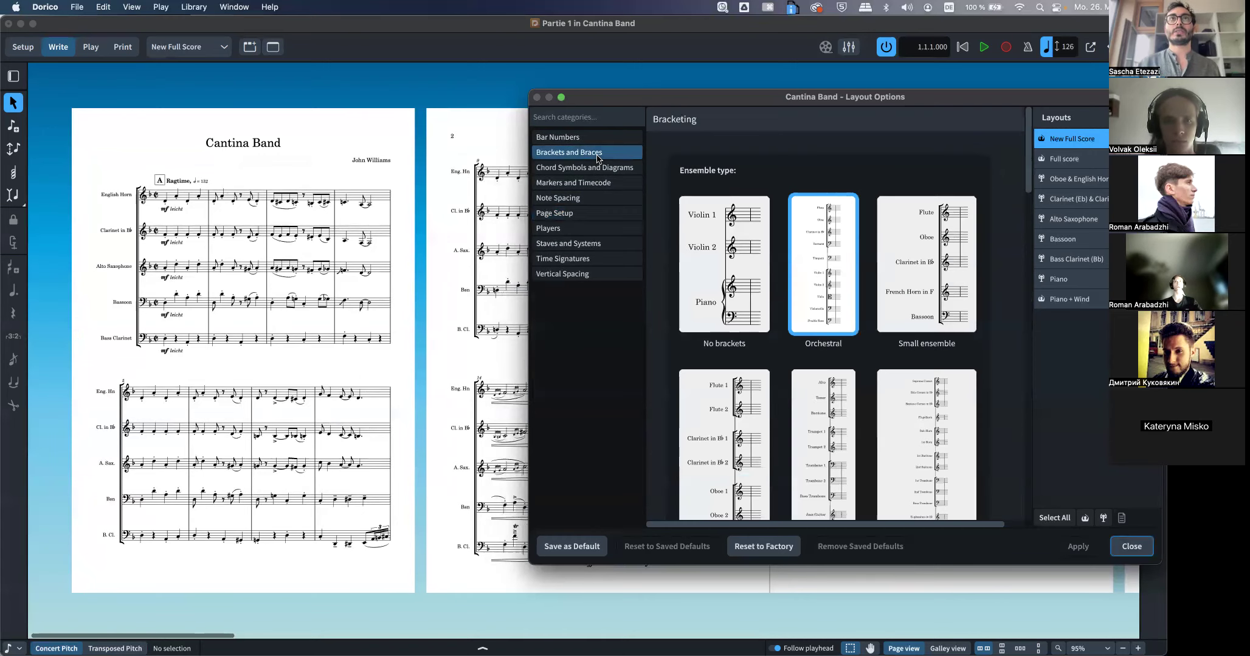
left_click(567, 244)
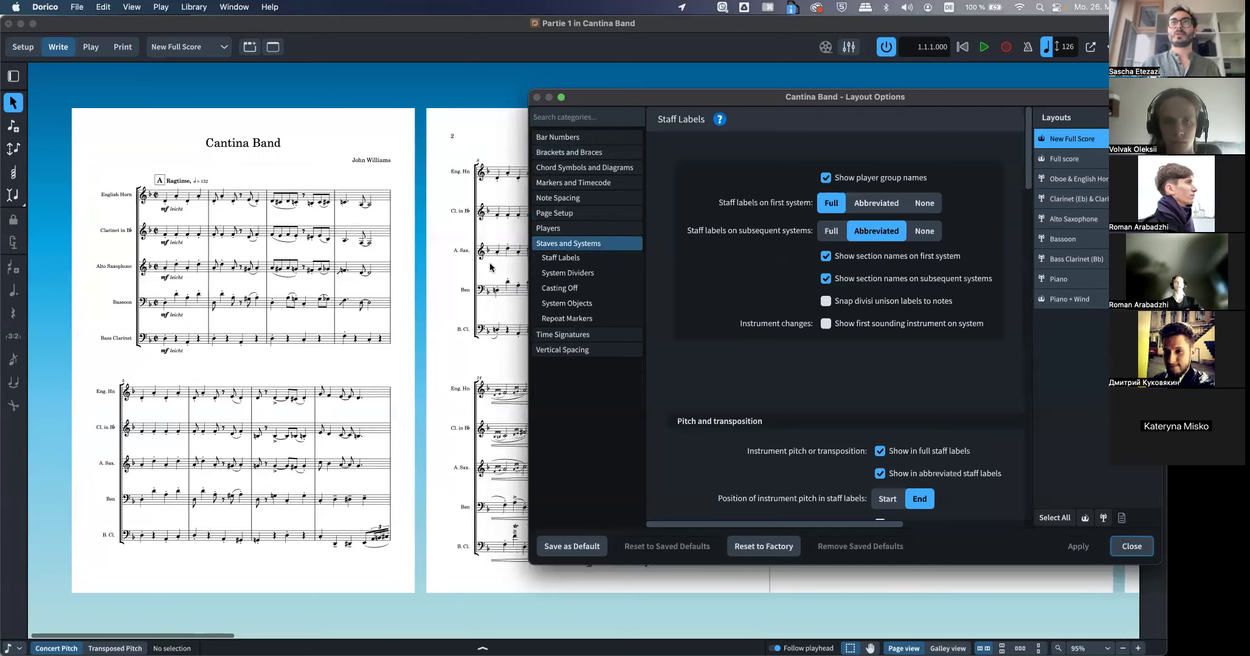
left_click(616, 274)
left_click(604, 290)
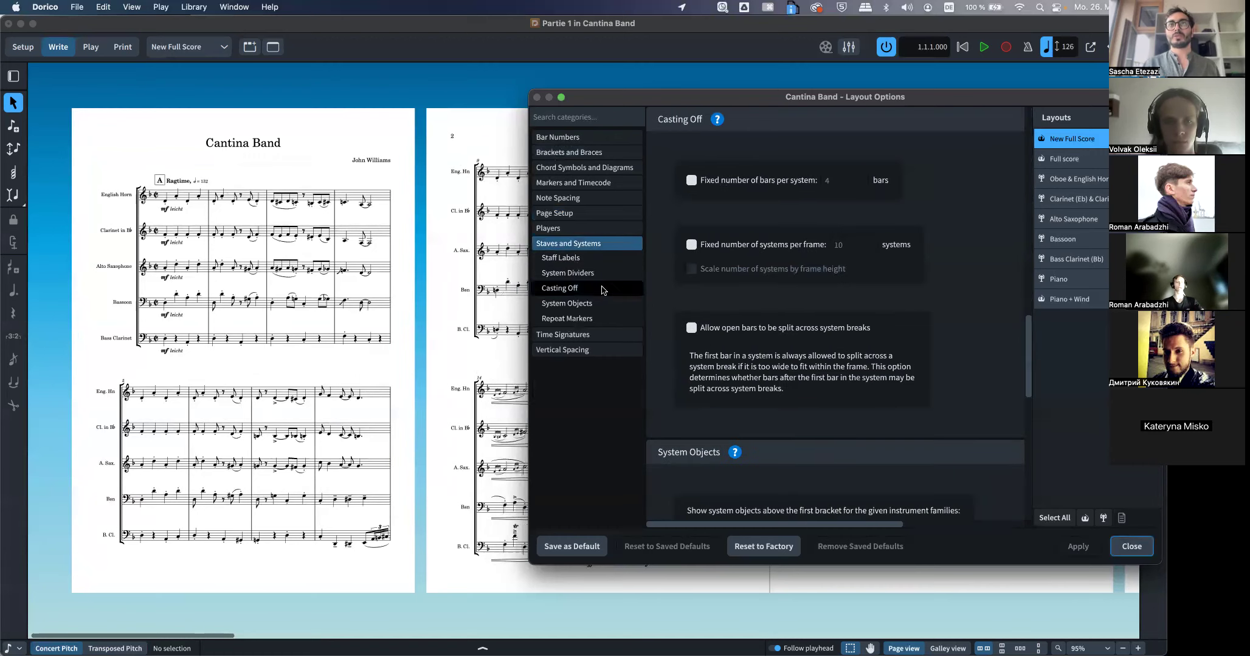
left_click(597, 302)
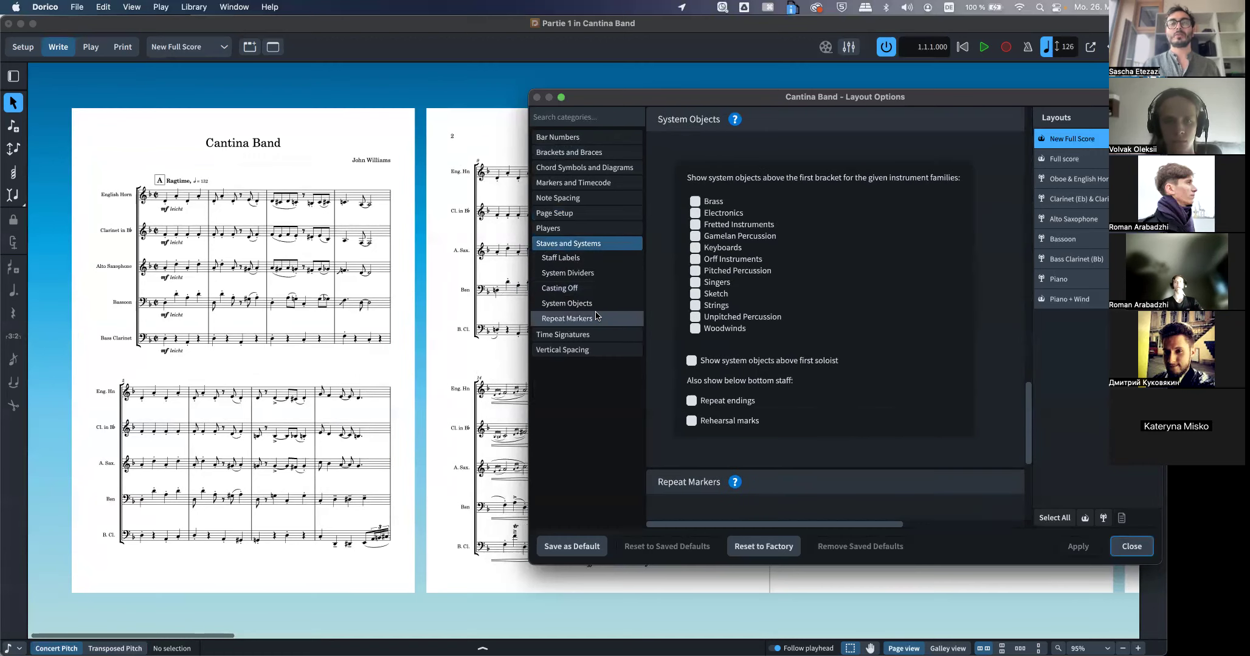
left_click(595, 273)
Set Staff labels on first system to Abbreviated for the New Full Score layout and apply it
left_click(576, 259)
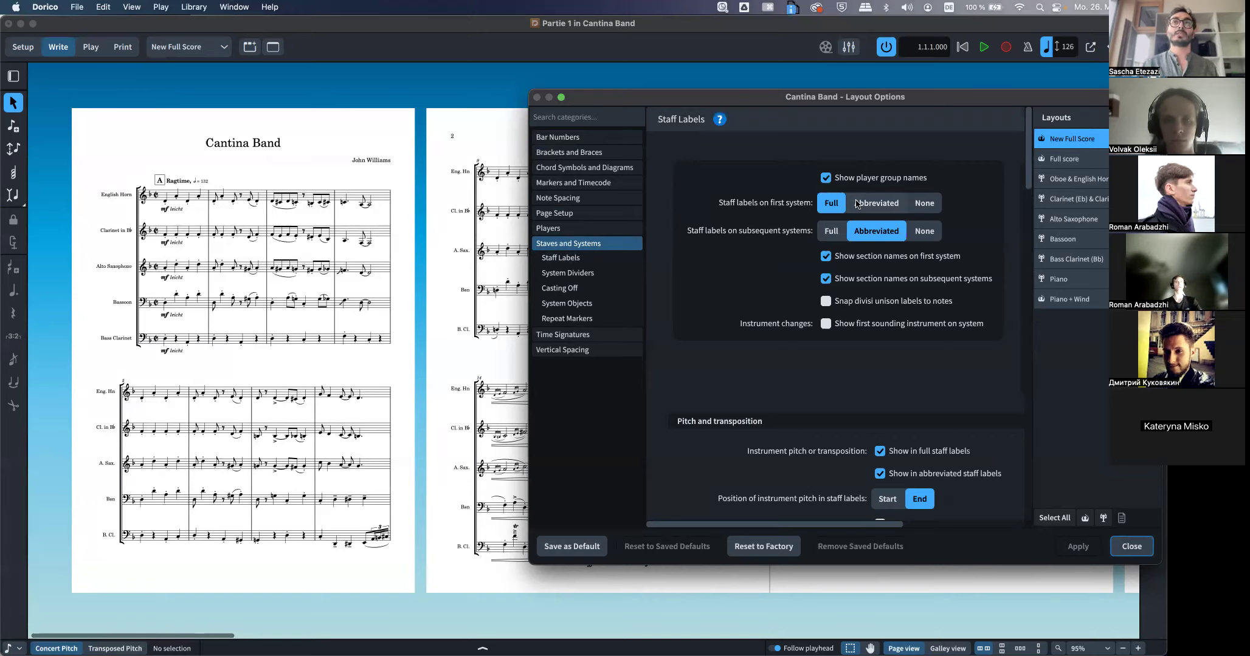
left_click(874, 207)
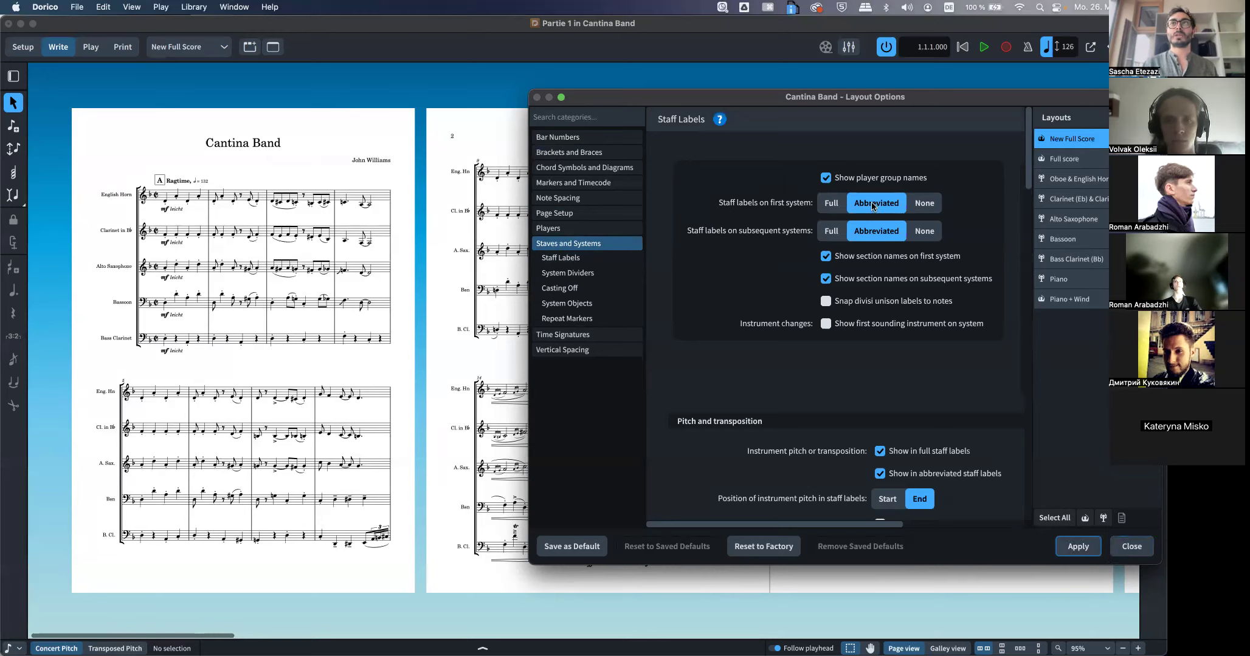
left_click(1078, 546)
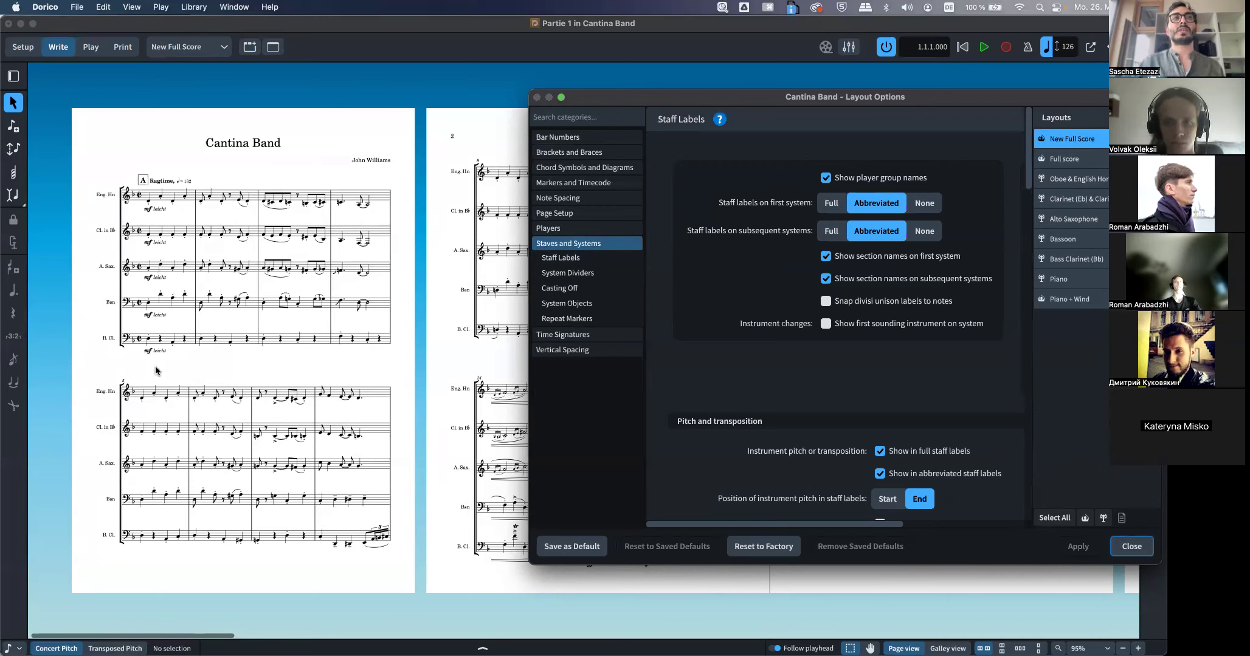
Set Staff labels on first system to Full and on subsequent systems to None, and apply both
left_click(831, 207)
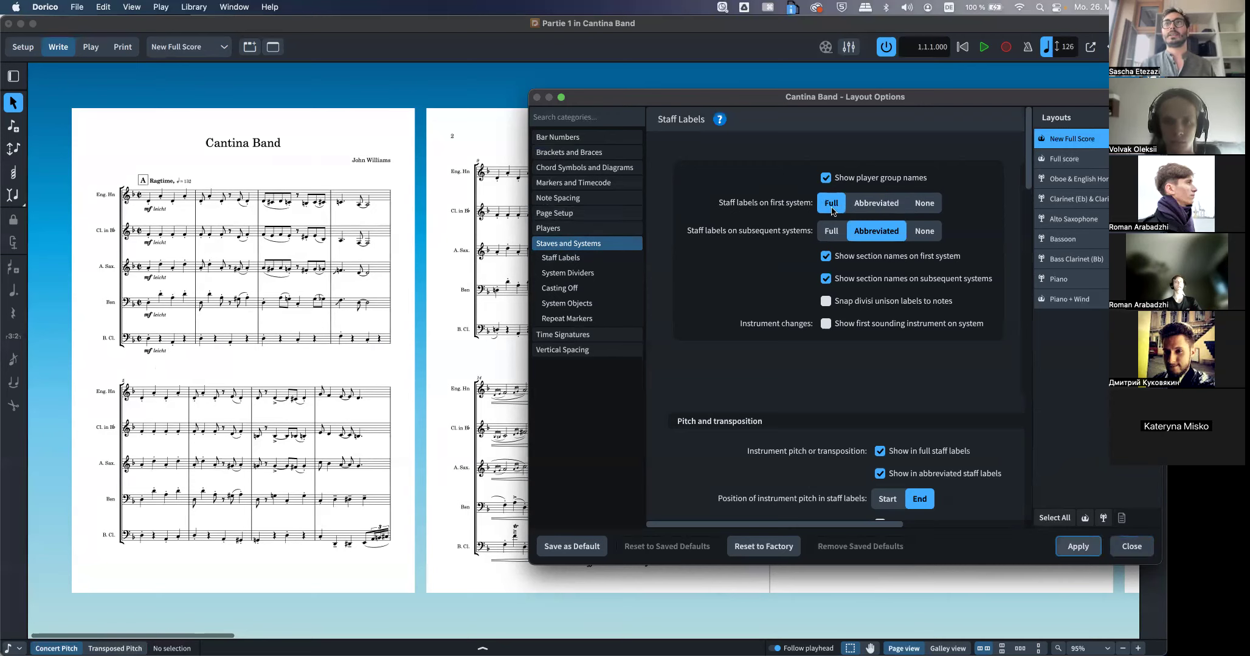
left_click(930, 239)
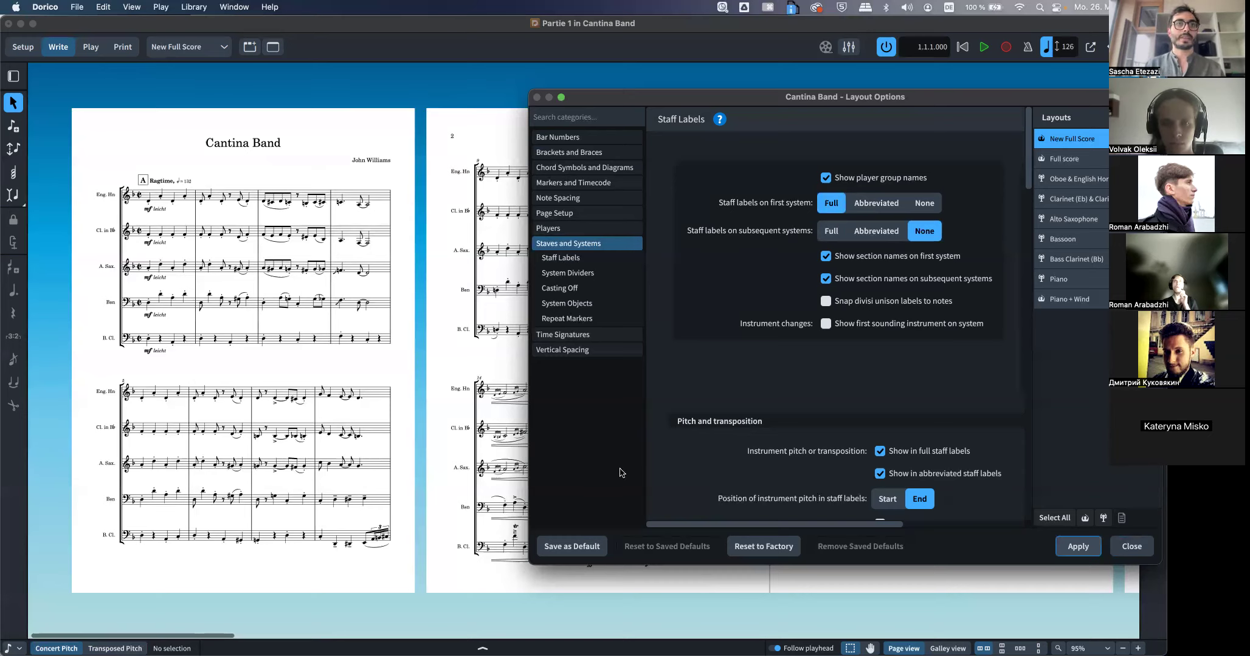
left_click(1075, 548)
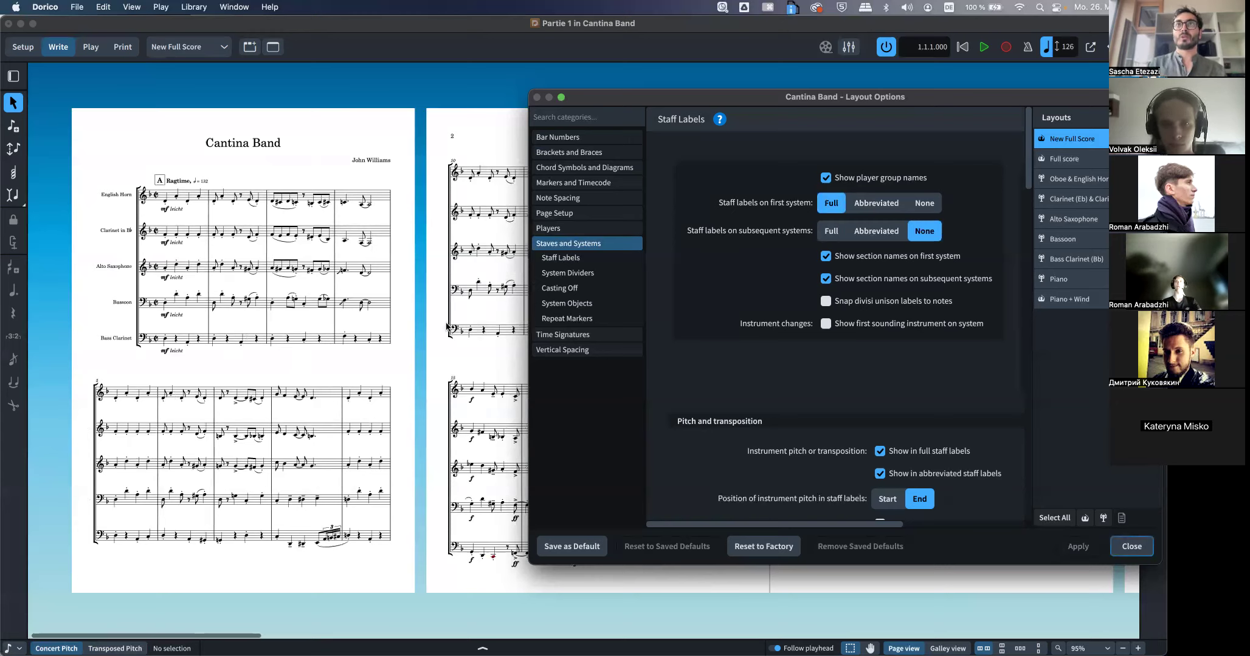
Apply Abbreviated for staff labels on subsequent systems as a comparison, and switch back to None and apply it
left_click(877, 233)
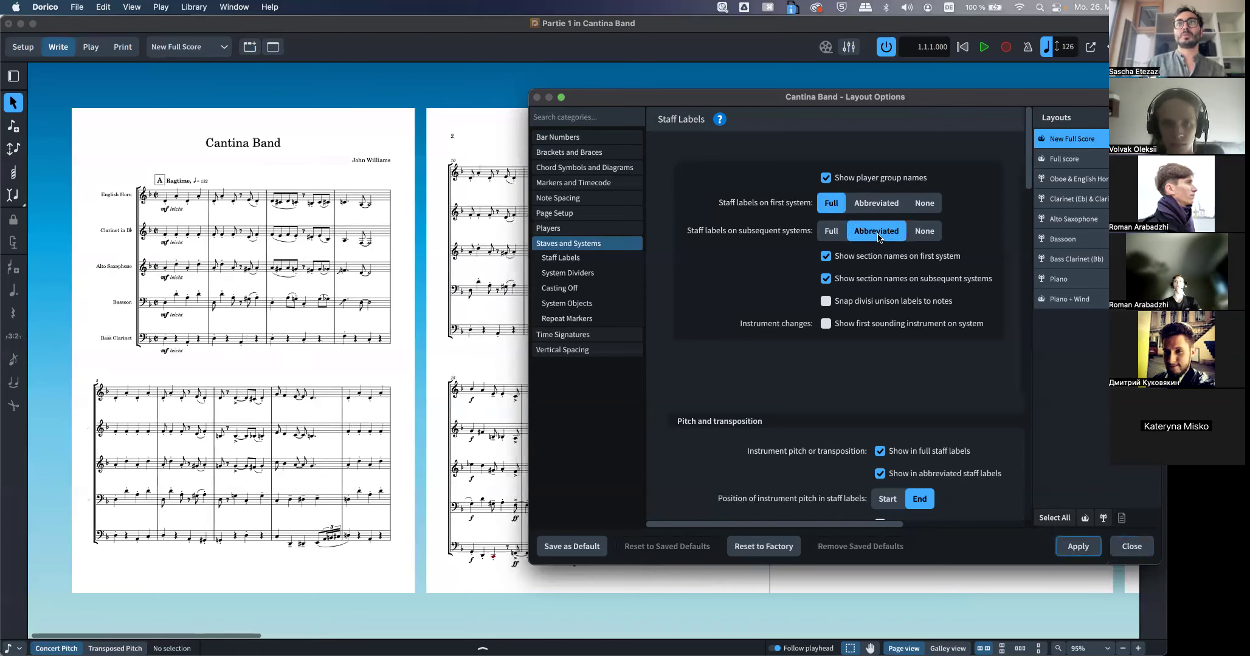
left_click(1087, 545)
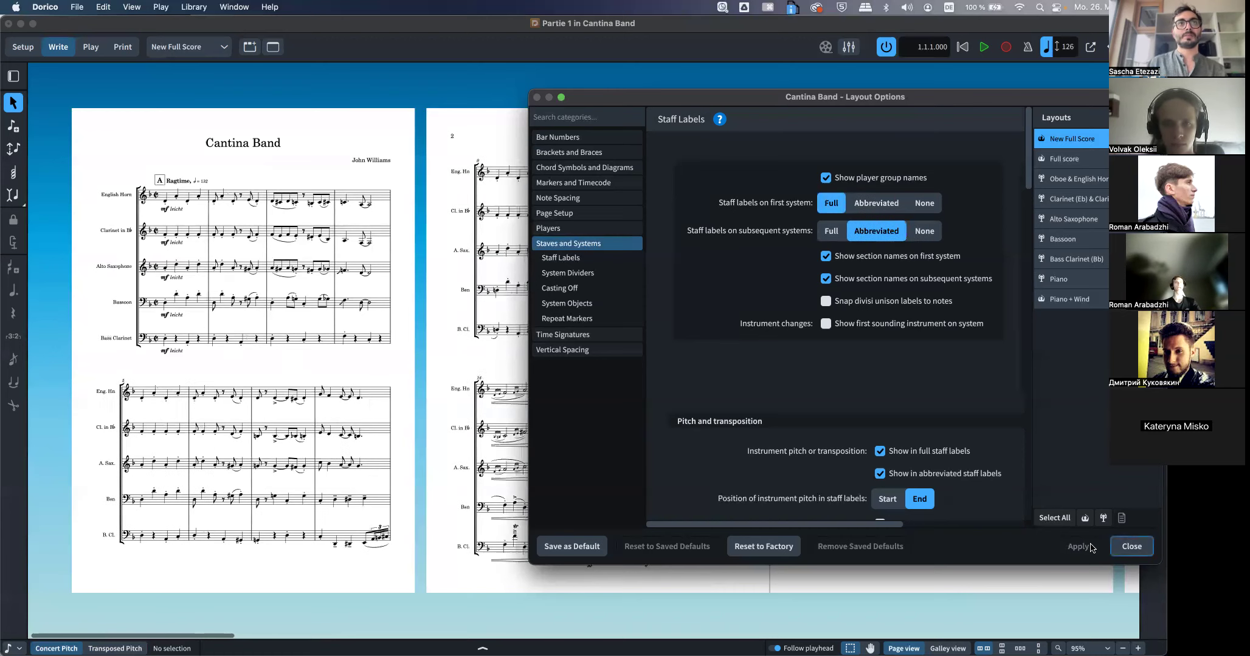
left_click(925, 231)
left_click(1088, 546)
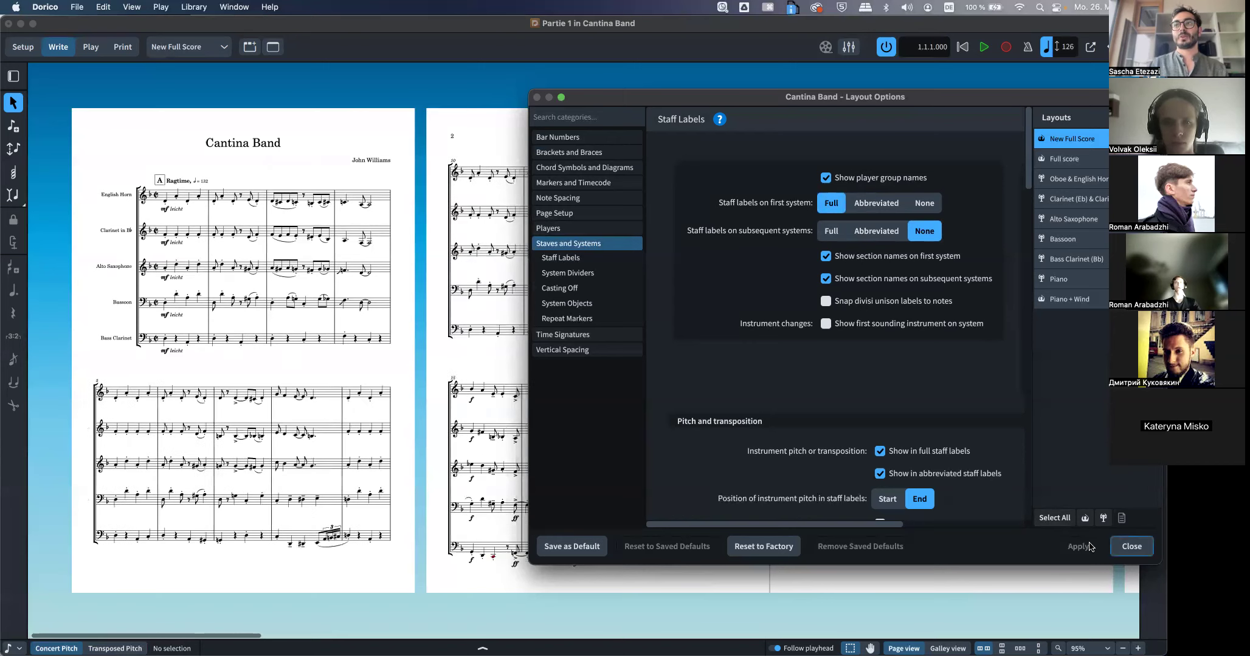
Examine the subsequent systems across the score's pages without staff labels, and return to the first page
scroll(362, 412, "right", 5)
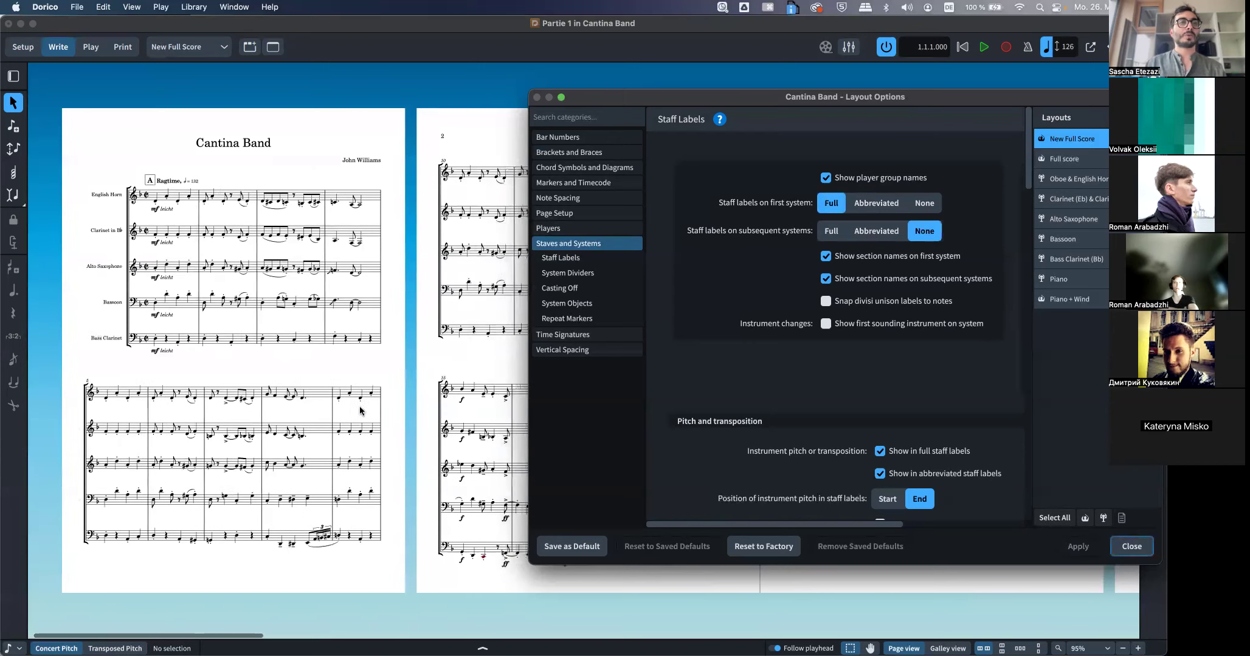
scroll(360, 411, "right", 10)
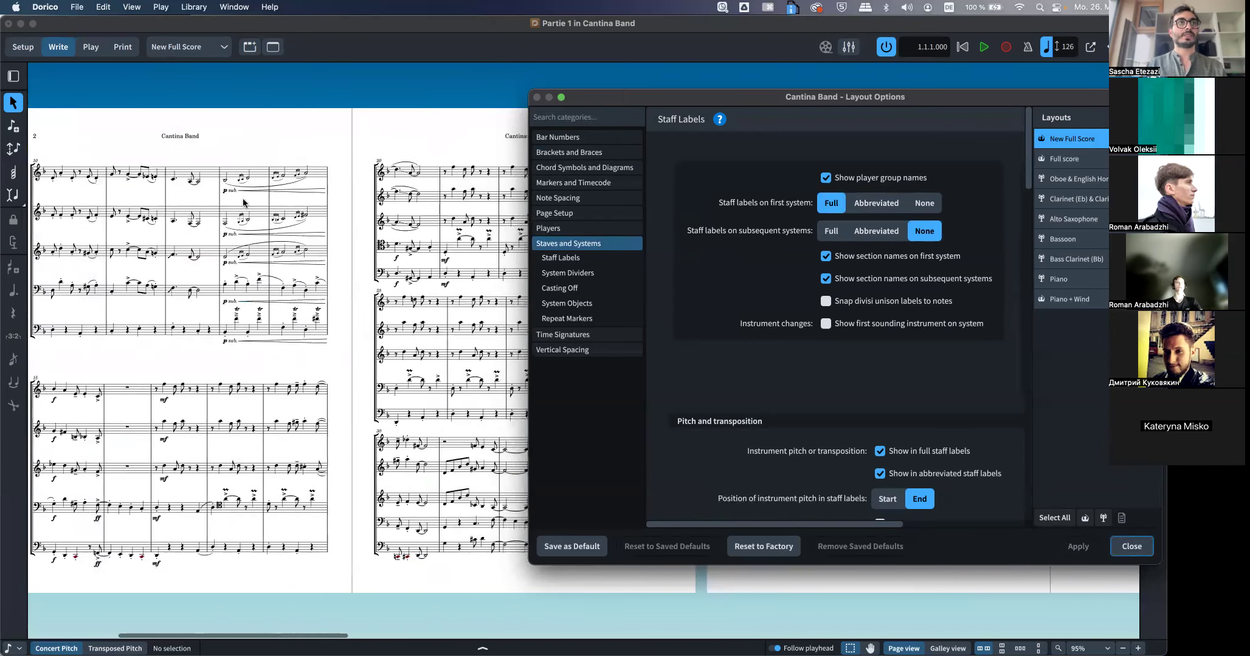
scroll(268, 237, "right", 15)
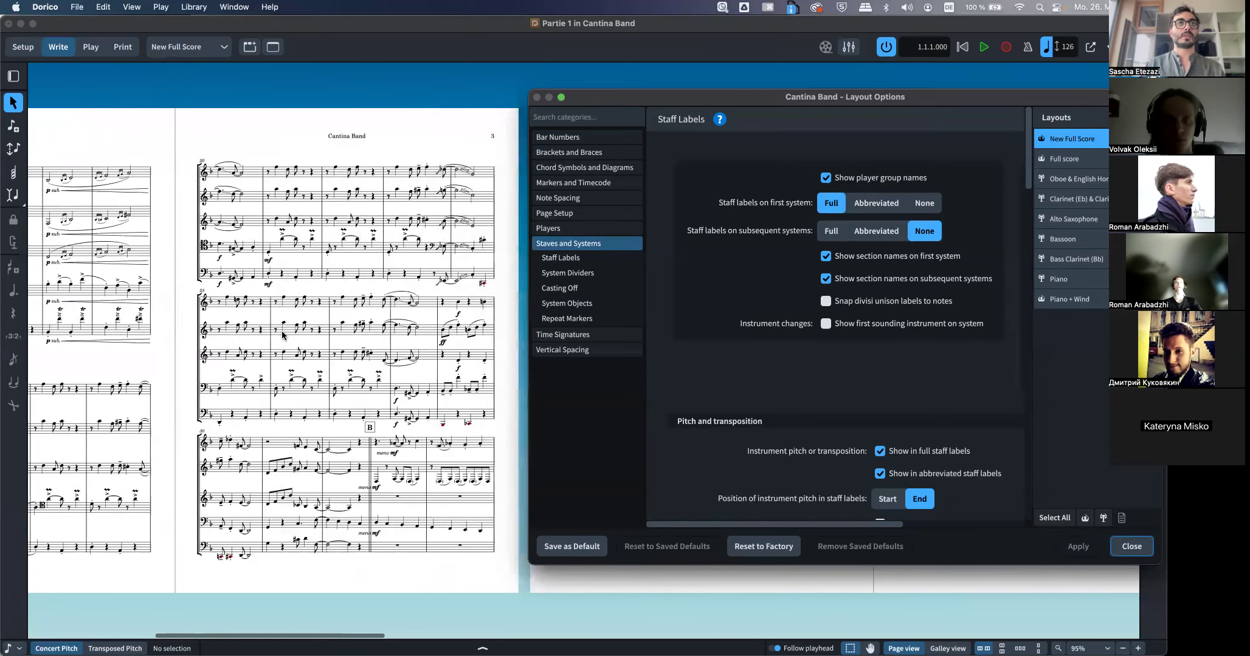
scroll(281, 331, "right", 20)
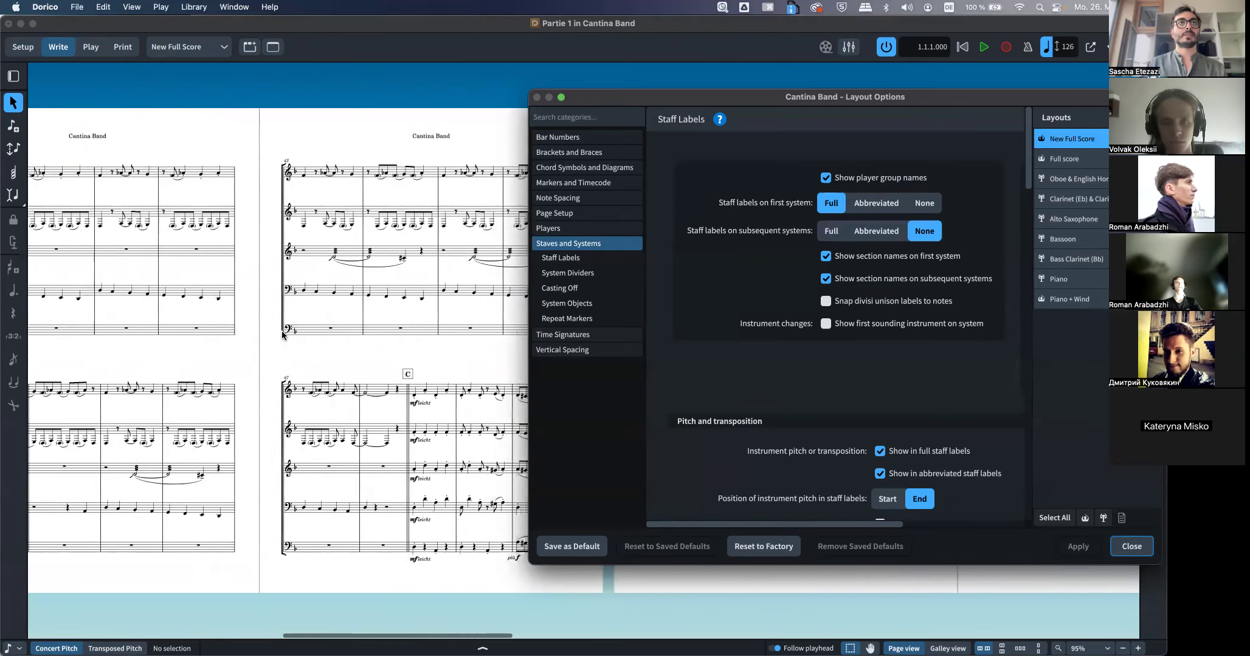
scroll(282, 331, "right", 11)
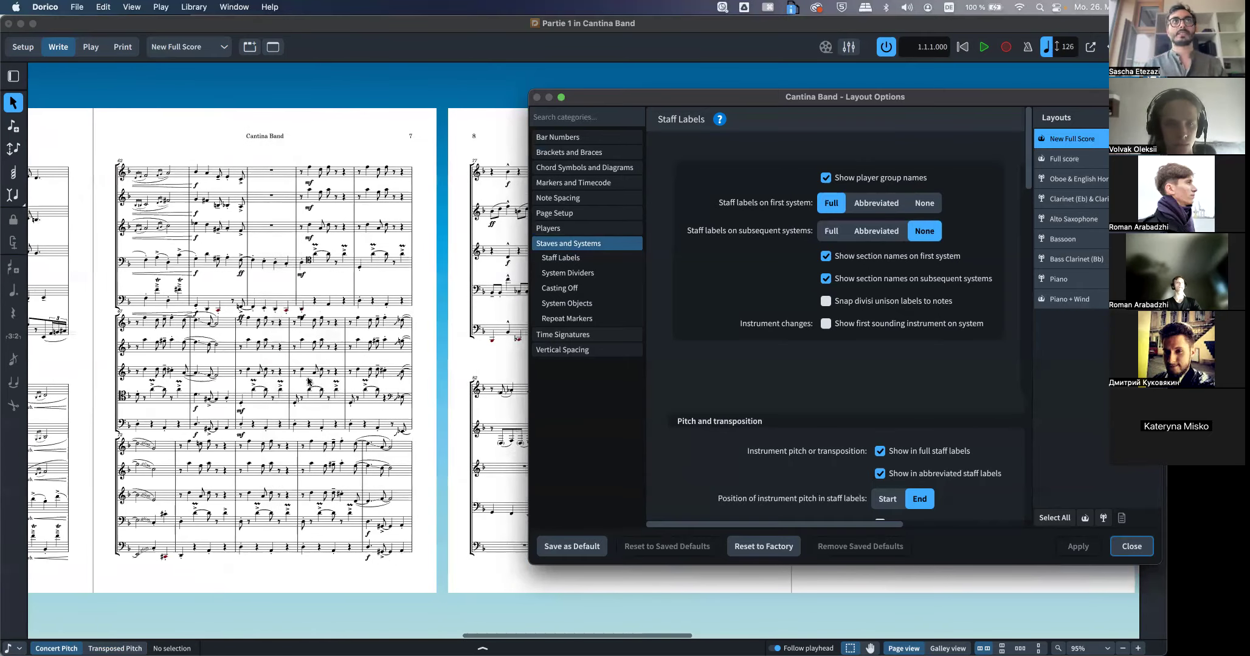
scroll(308, 381, "left", 20)
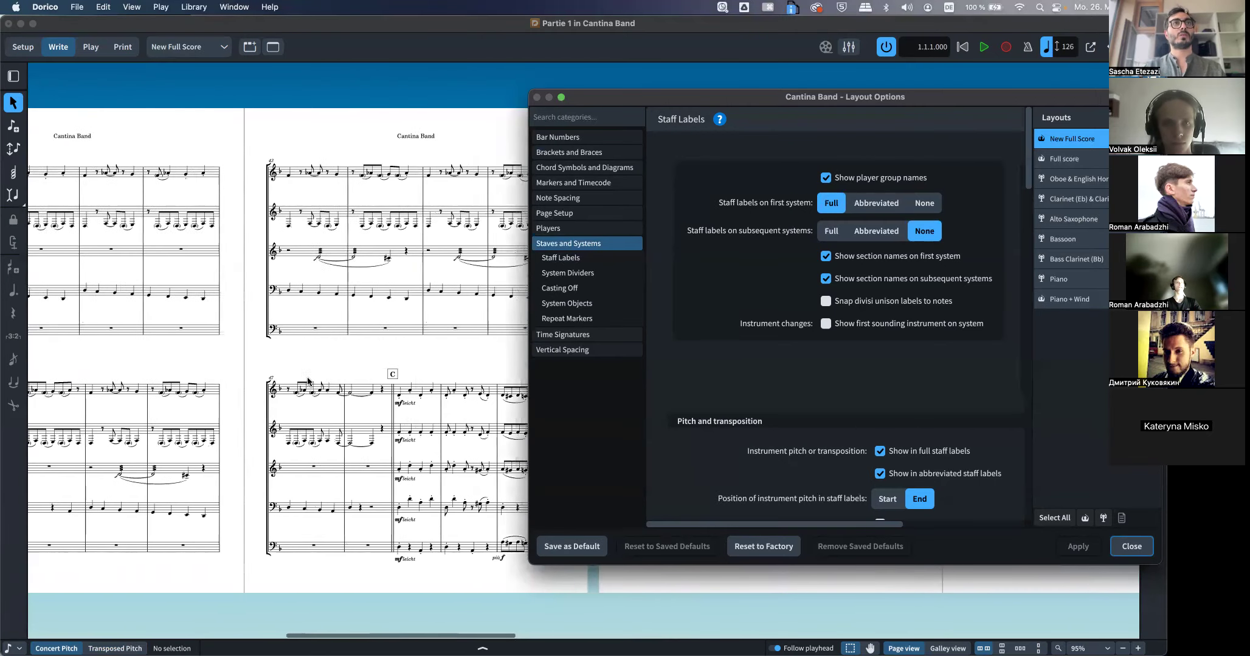
scroll(307, 381, "left", 15)
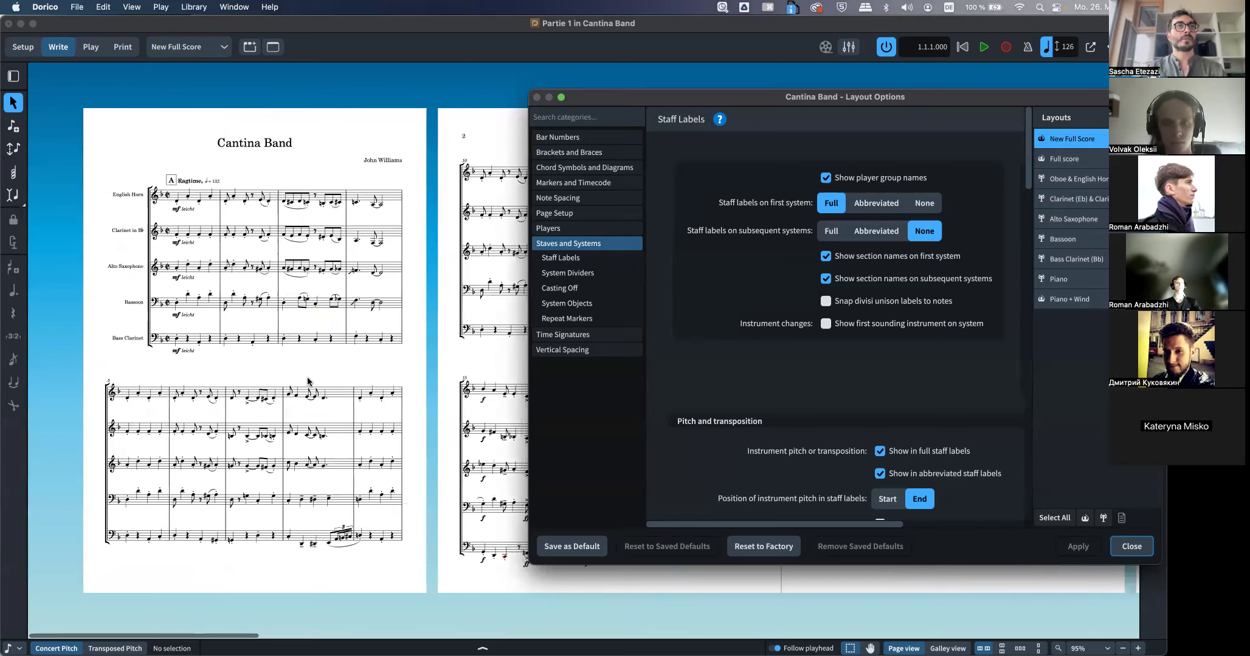
Set the default space for crotchet/quarter notes to 3 spaces in the New Full Score's Note Spacing options and apply it
left_click(560, 350)
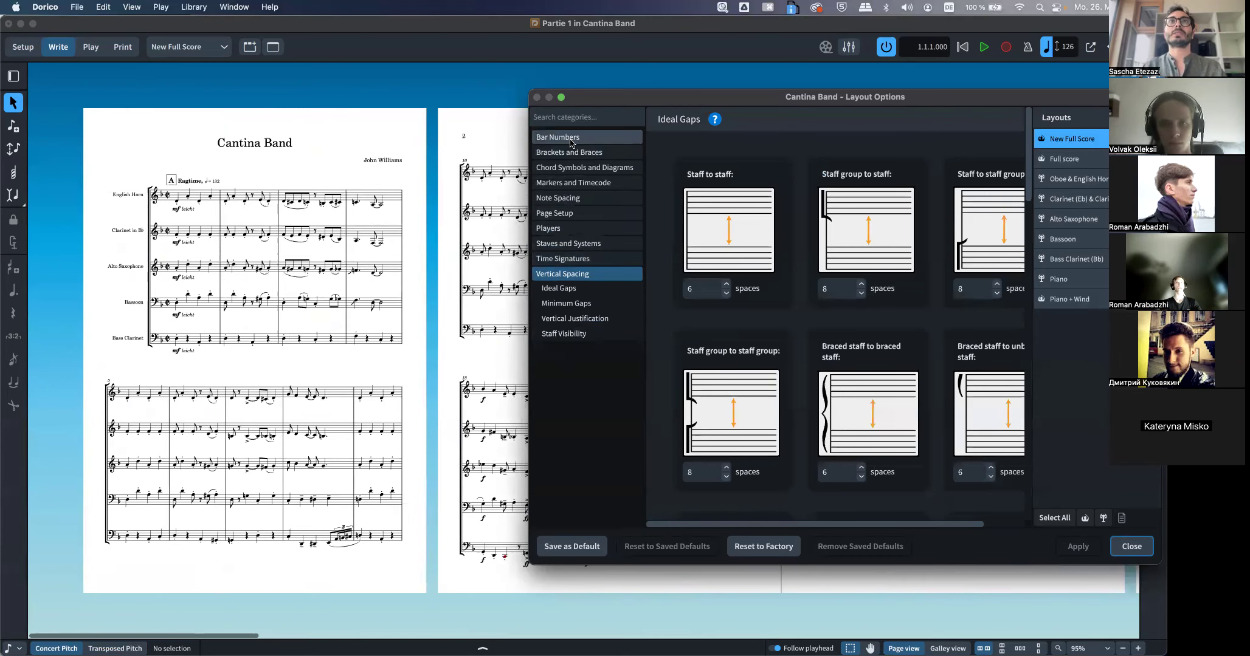
left_click(571, 197)
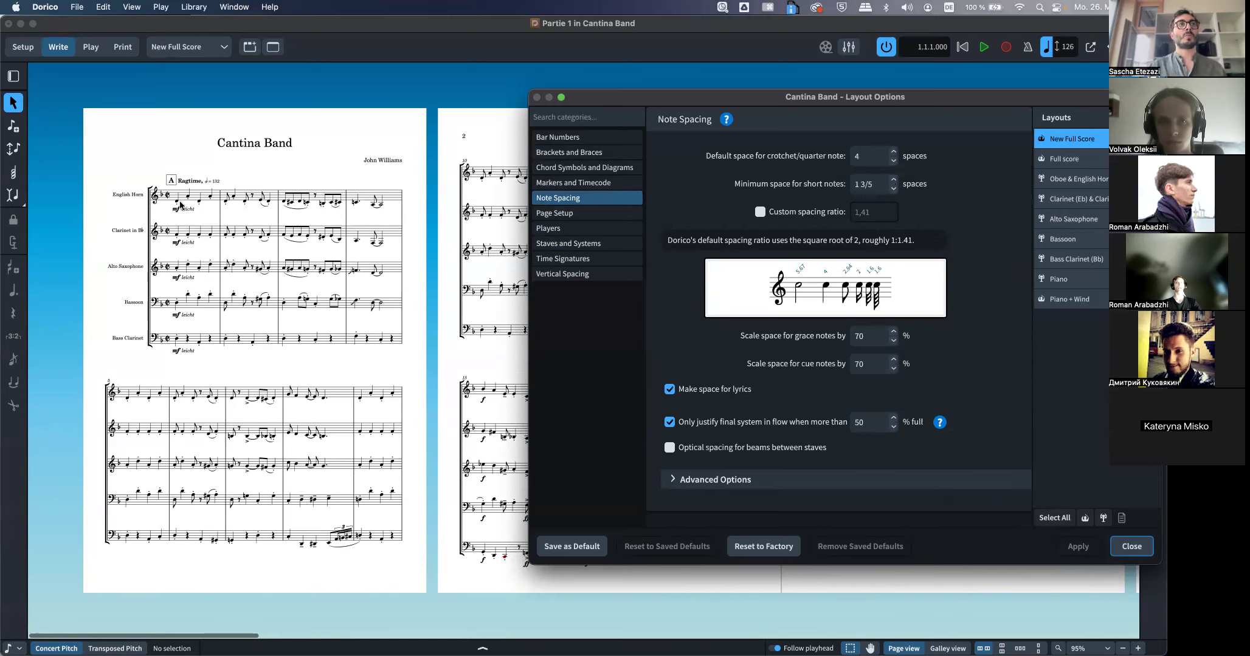
scroll(178, 206, "up", 5)
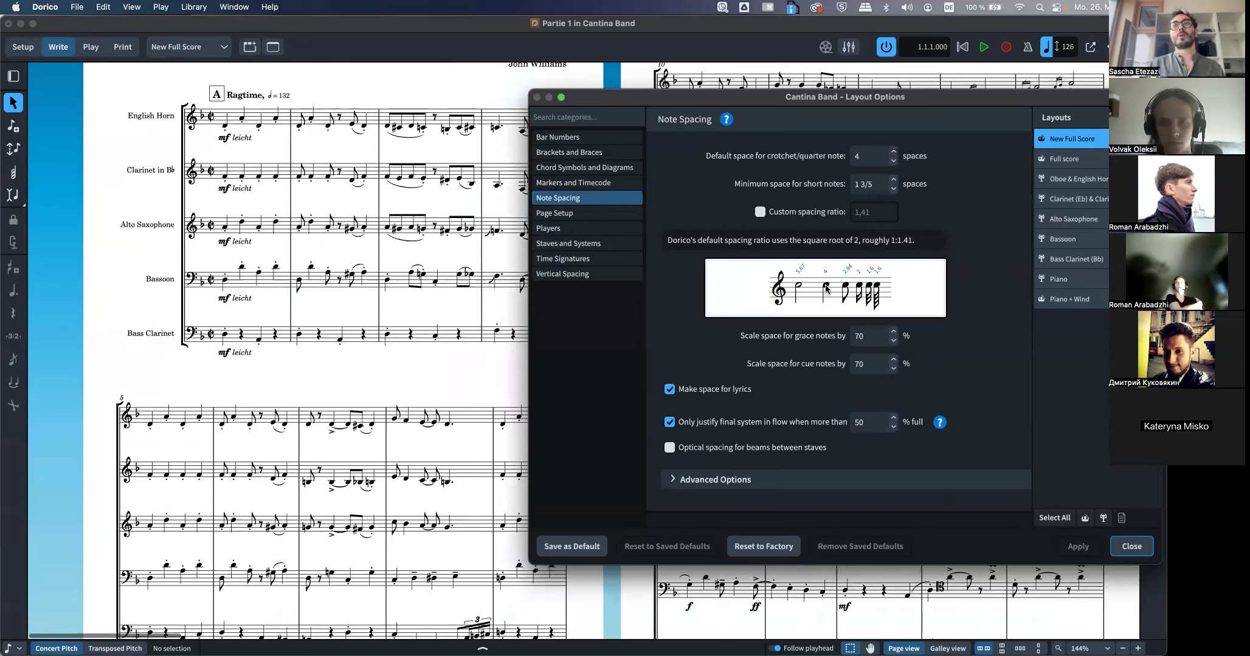
double_click(859, 157)
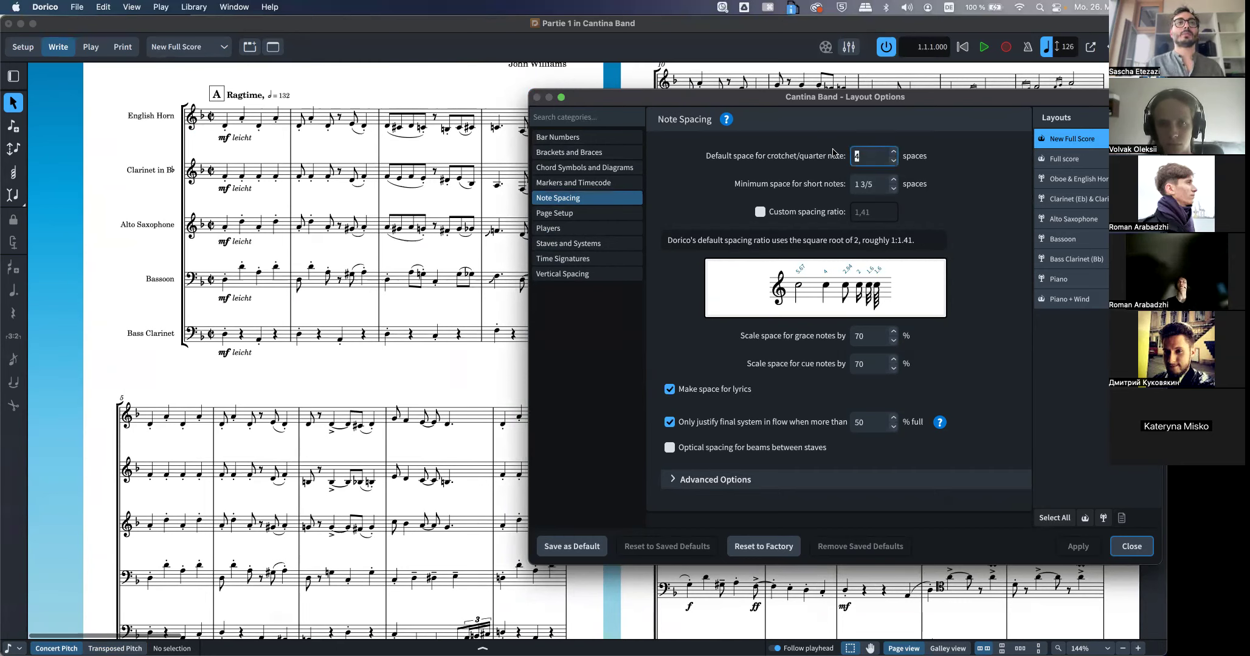
key("Escape")
scroll(346, 377, "down", 3)
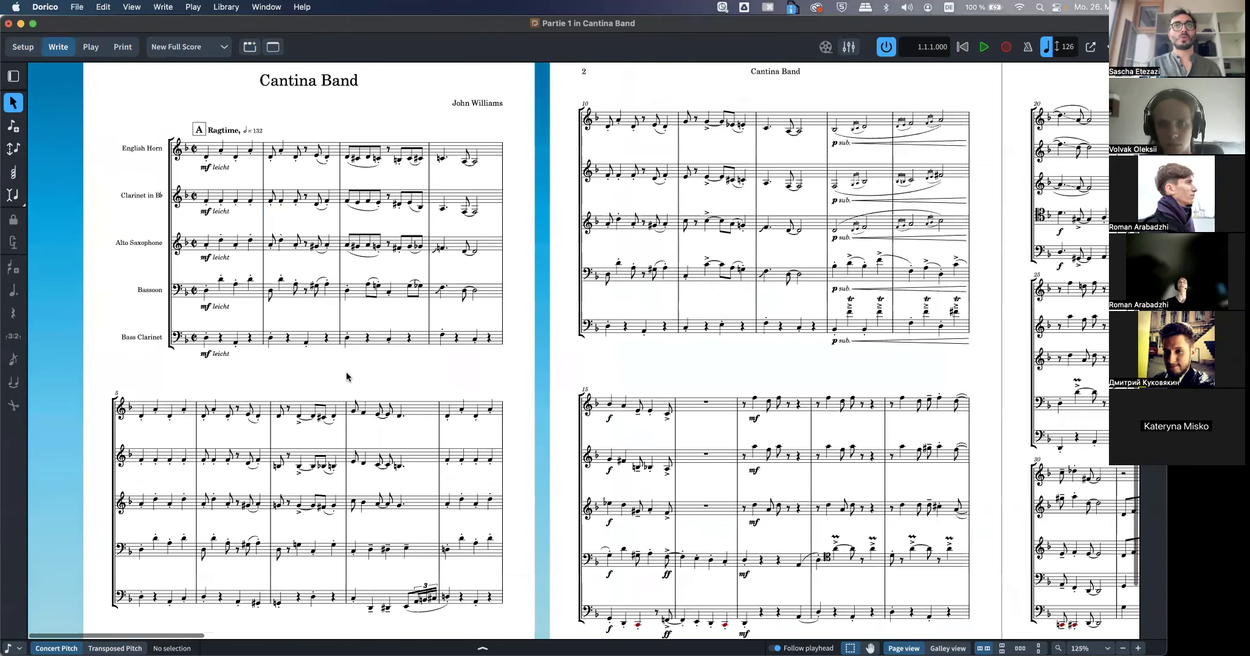
scroll(345, 376, "down", 2)
key("super+shift+l")
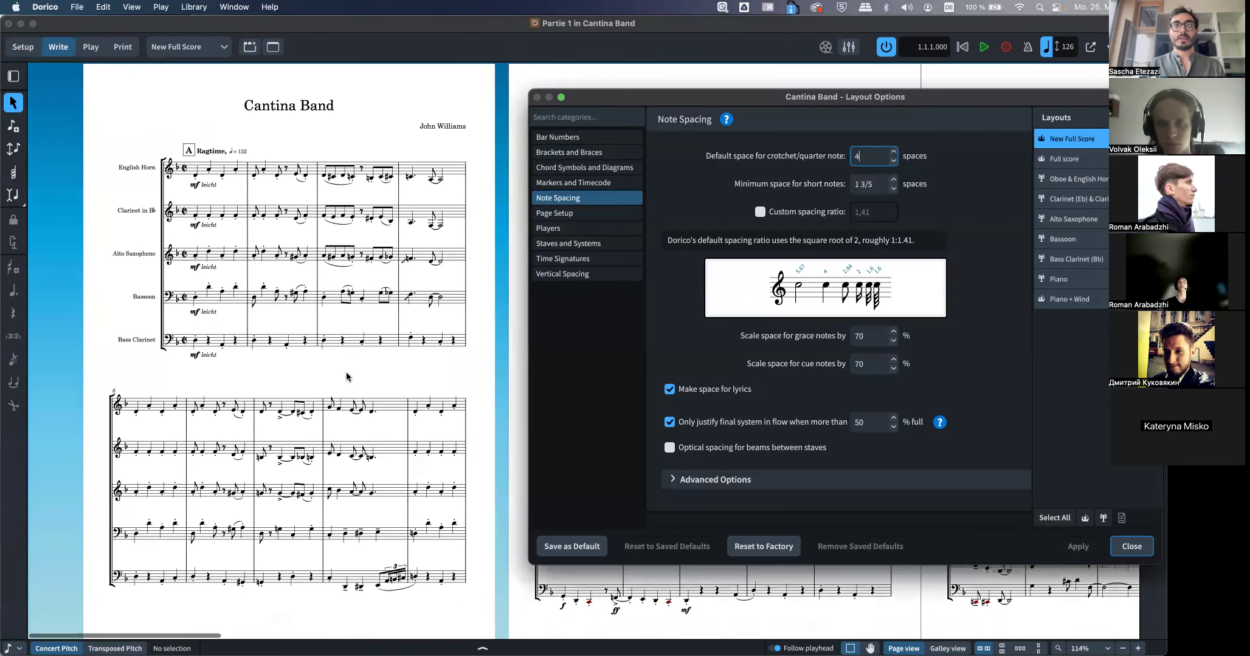
type("3")
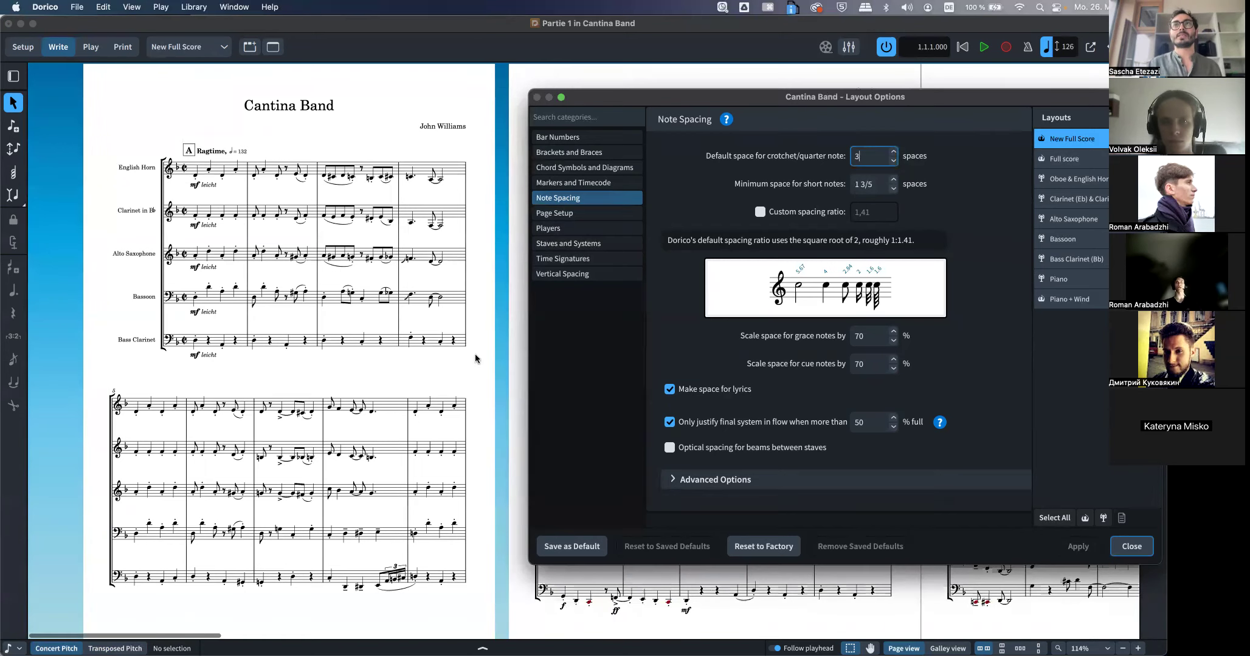
key("Return")
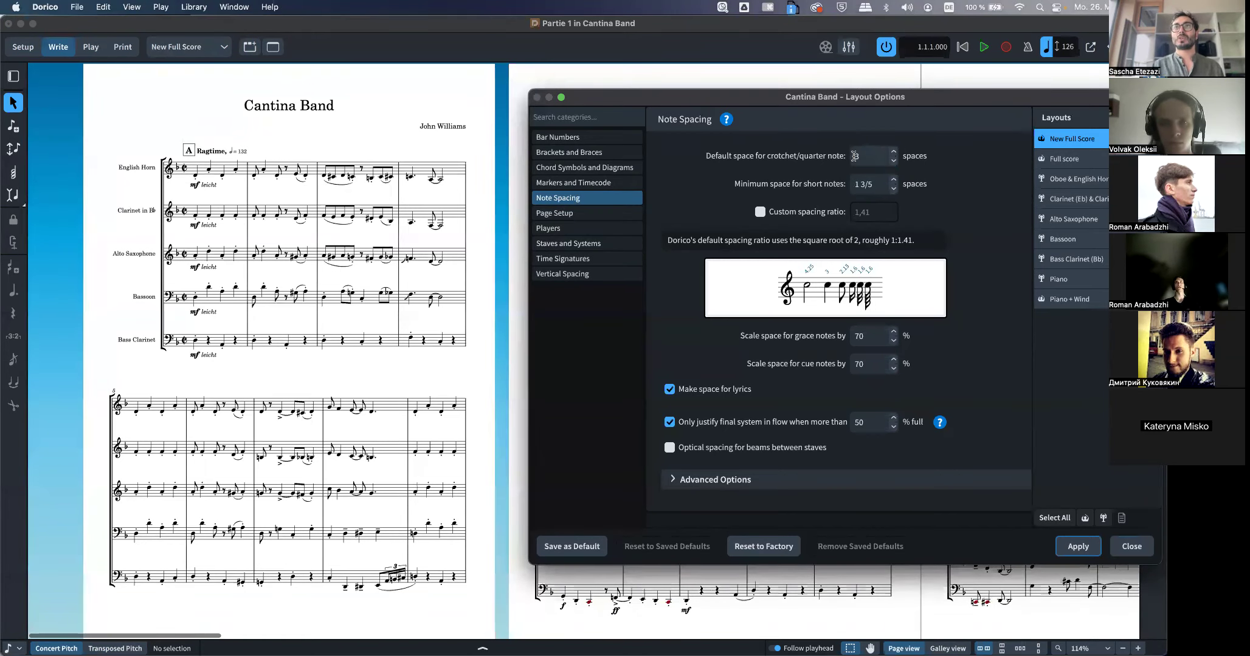
left_click(1078, 546)
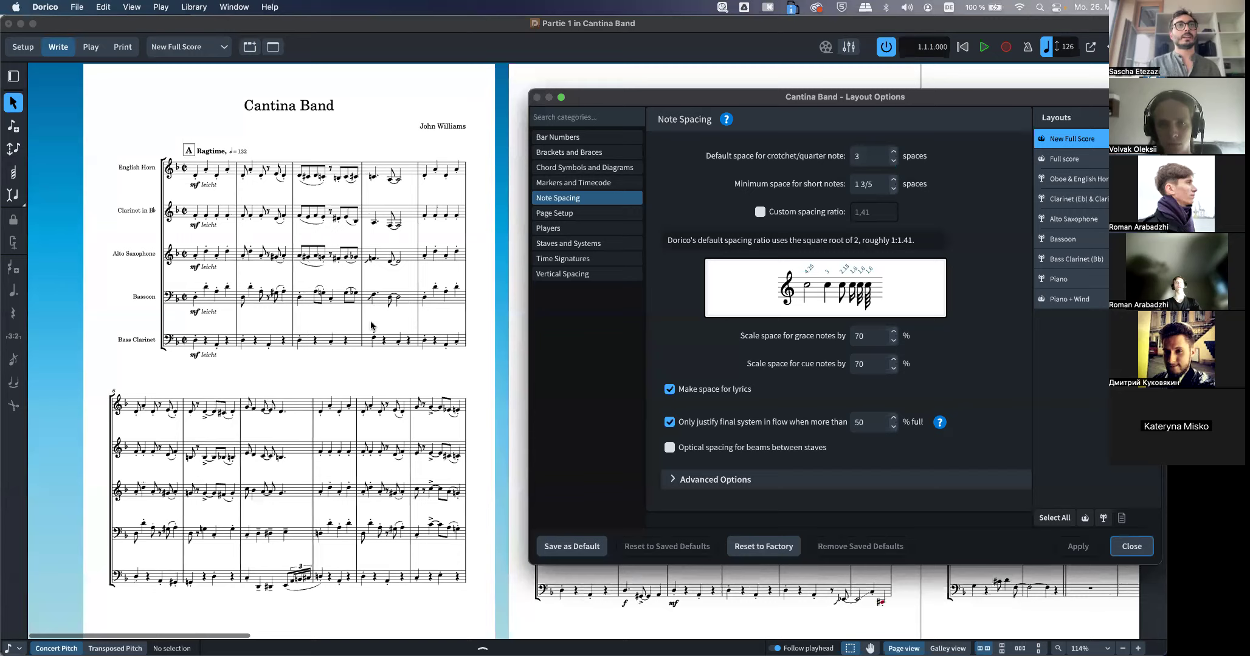
Examine how the tighter note spacing distributes the bars on the score's first pages
scroll(371, 325, "right", 5)
scroll(370, 325, "right", 10)
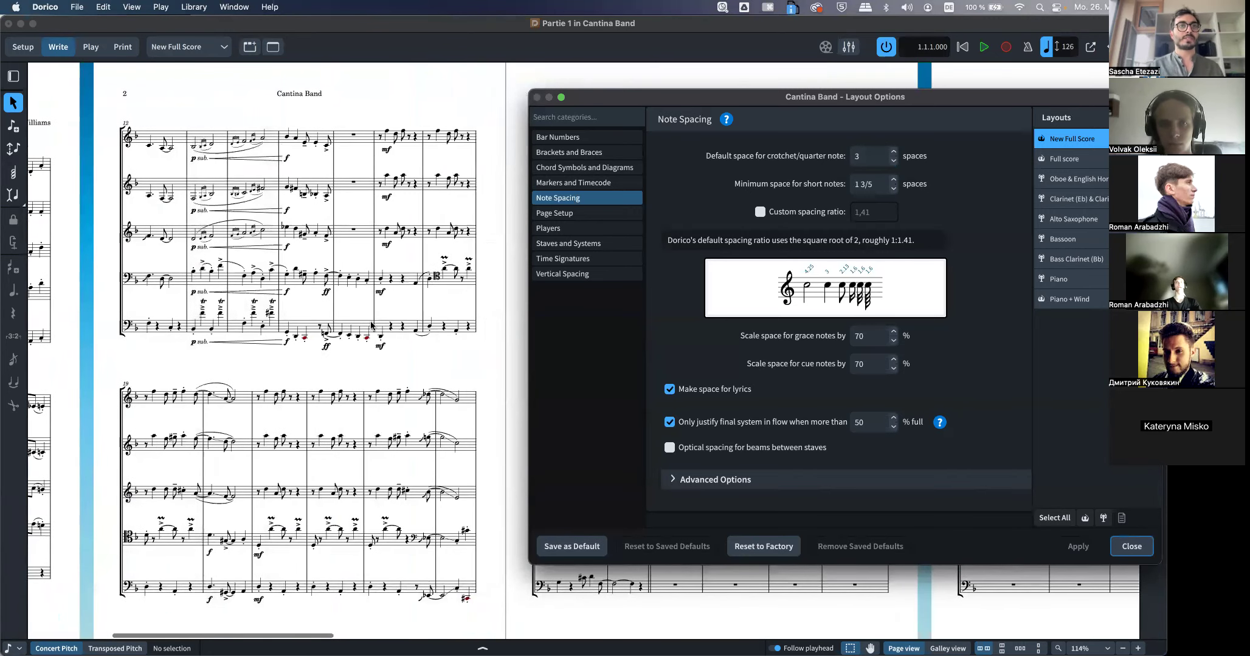
scroll(371, 325, "left", 8)
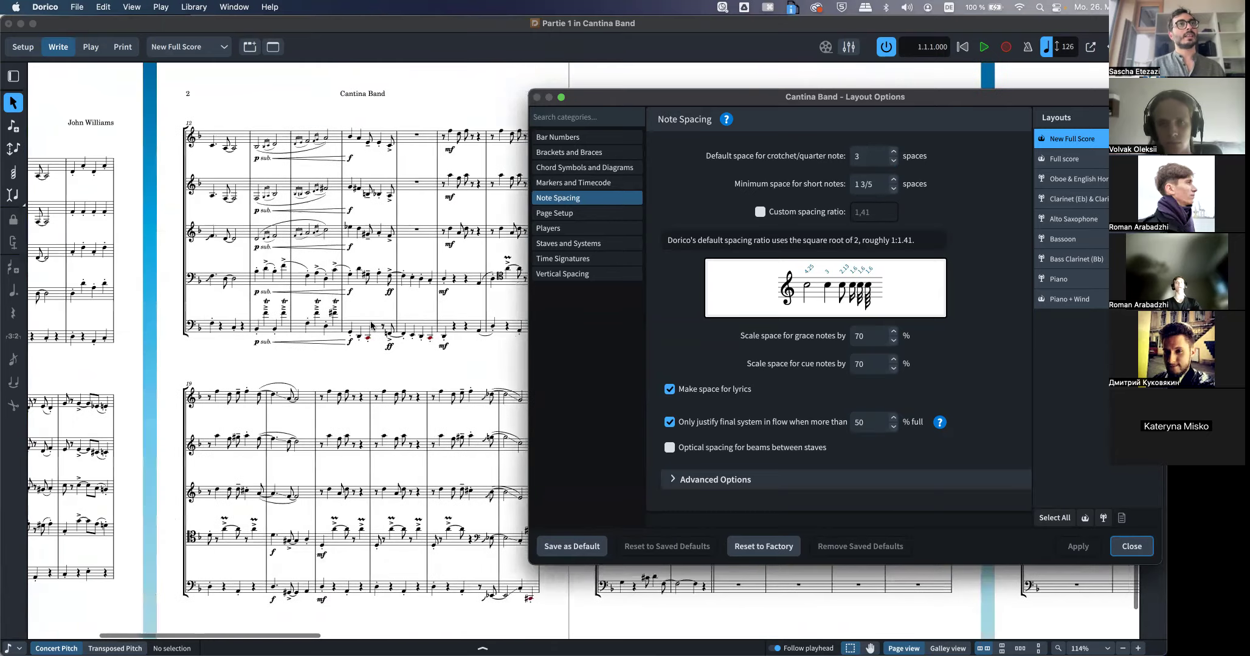
scroll(371, 322, "left", 3)
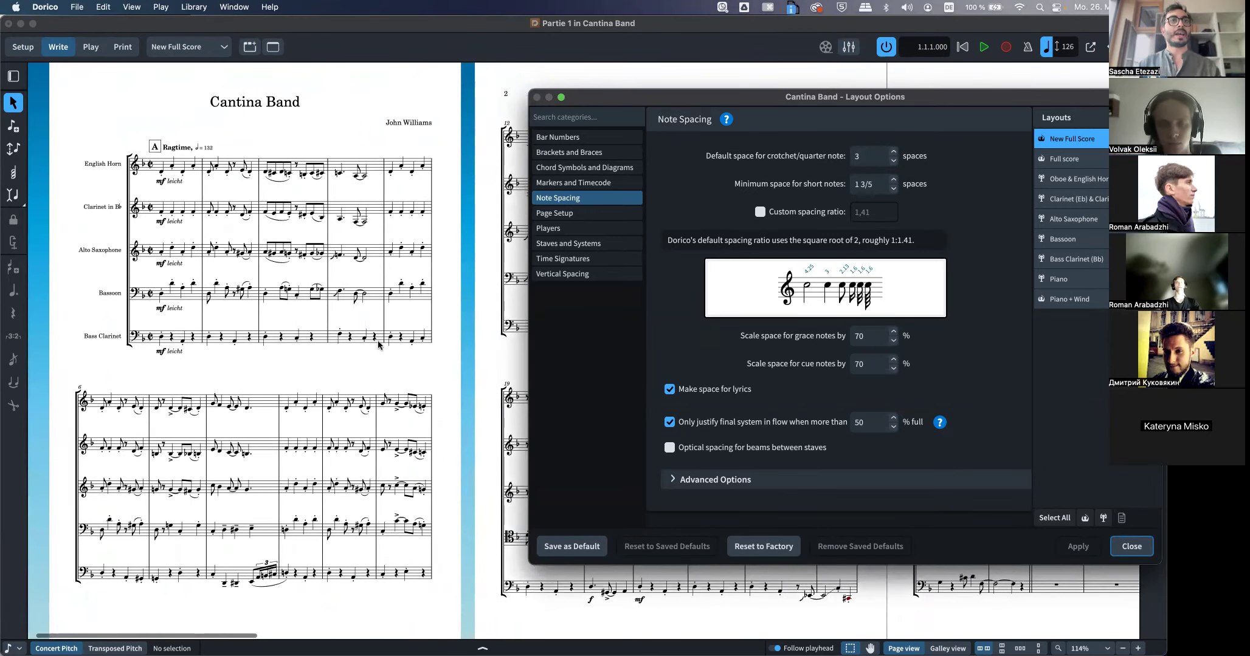
scroll(334, 486, "up", 5)
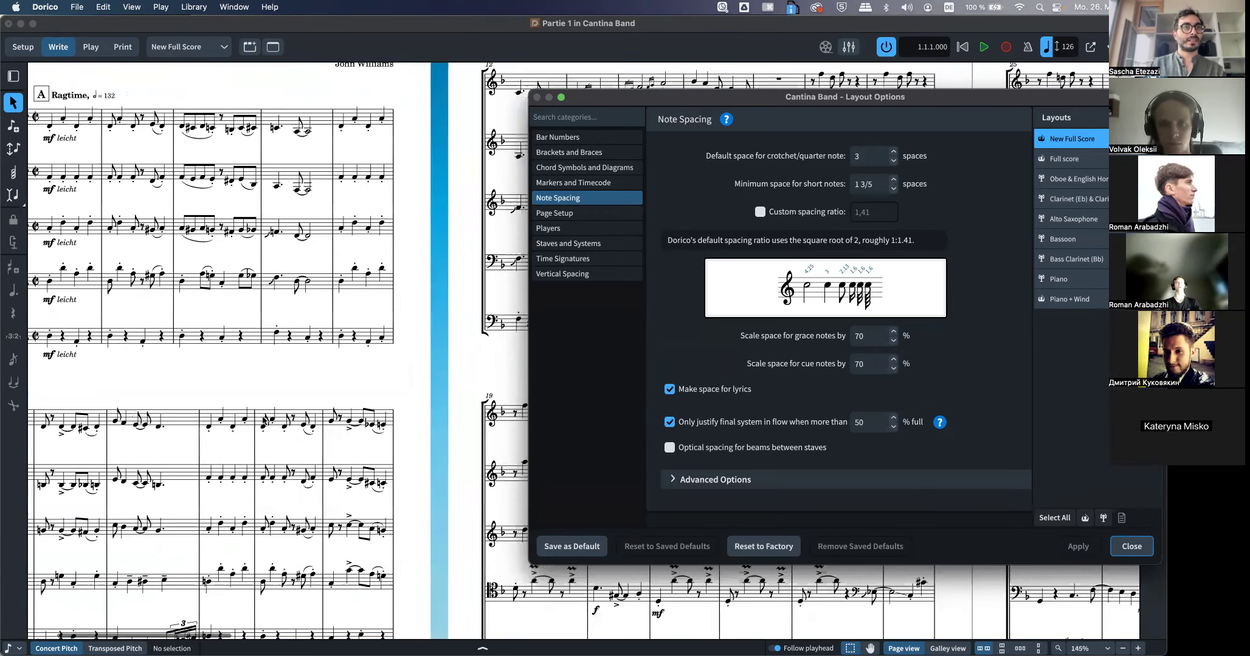
scroll(246, 456, "down", 4)
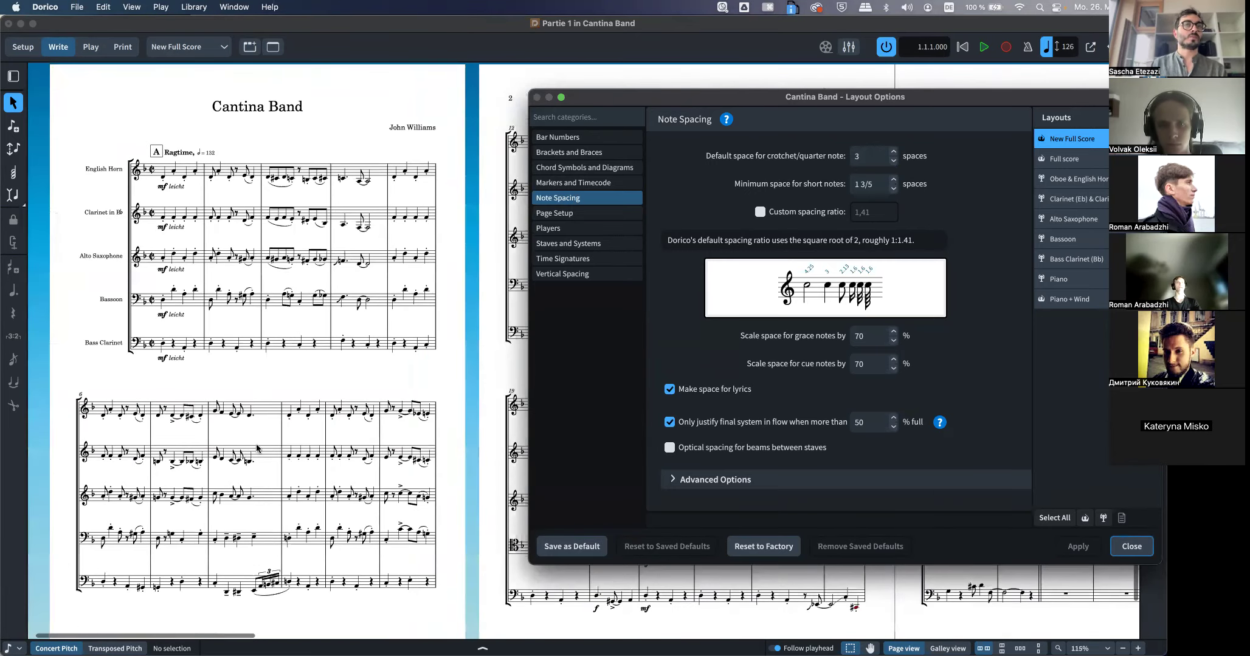
Set the default space for crotchet/quarter notes to 3 1/2 spaces for the New Full Score and apply it
left_click(859, 156)
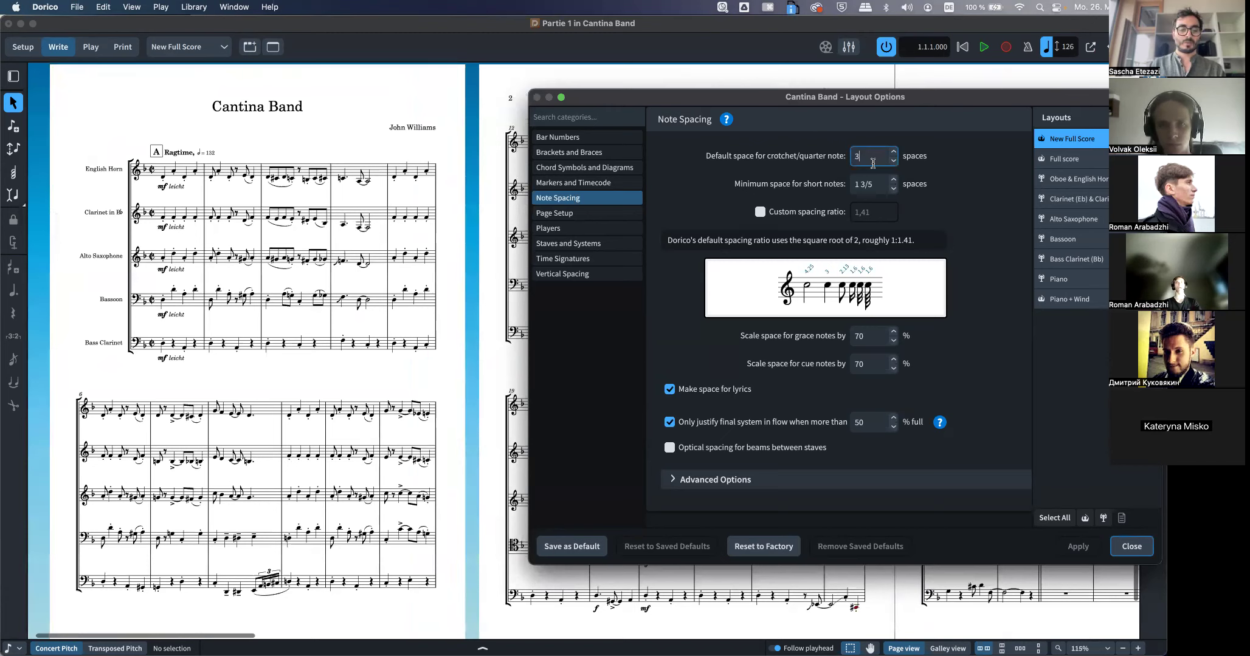
left_click(893, 152)
left_click(893, 152)
left_click(1083, 545)
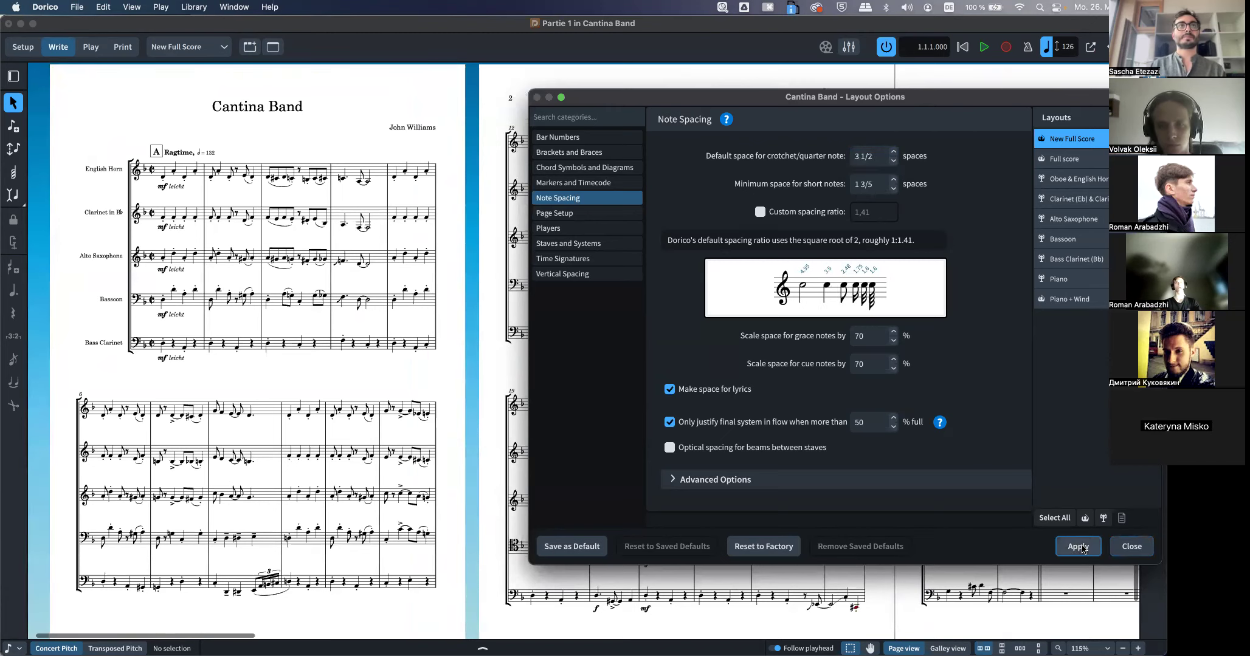
Examine the bar distribution across the score's pages with the new note spacing, from the first page to the end
scroll(230, 218, "right", 10)
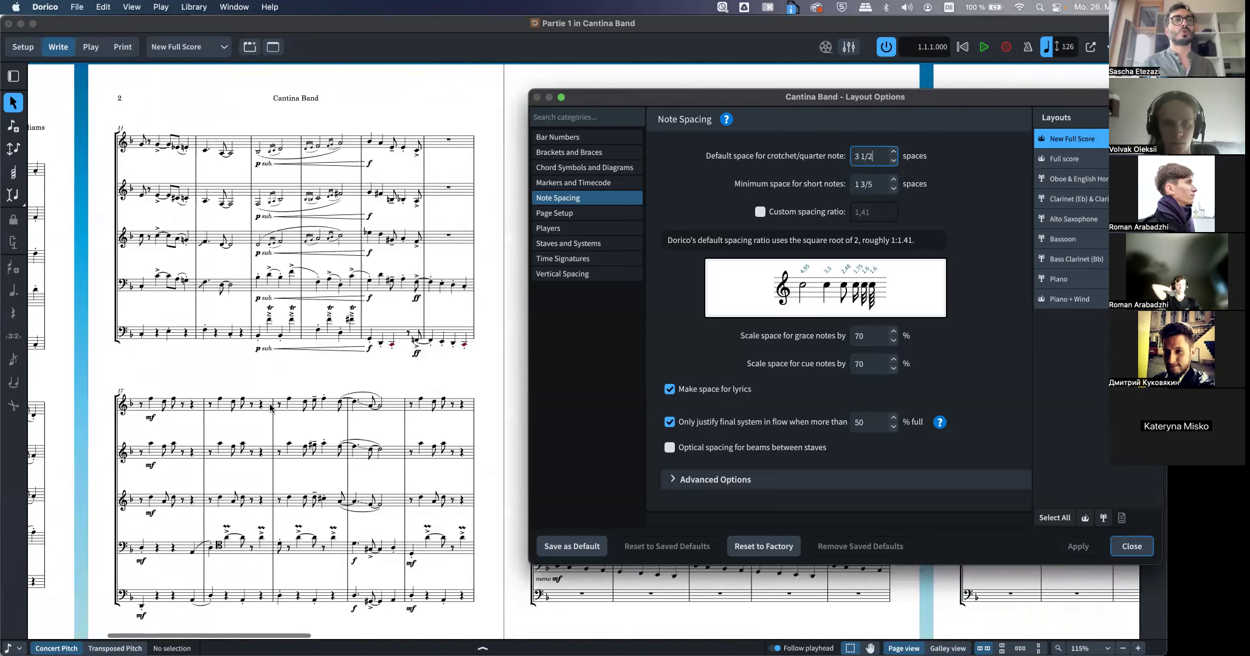
scroll(271, 408, "left", 10)
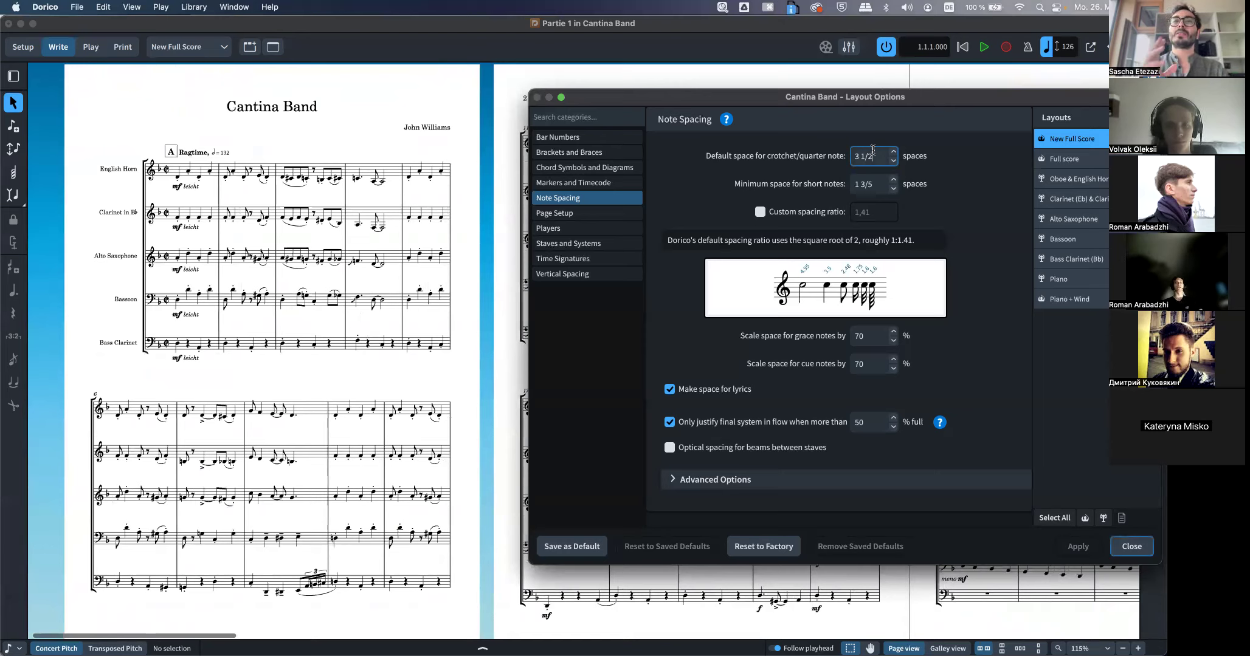
mouse_move(872, 149)
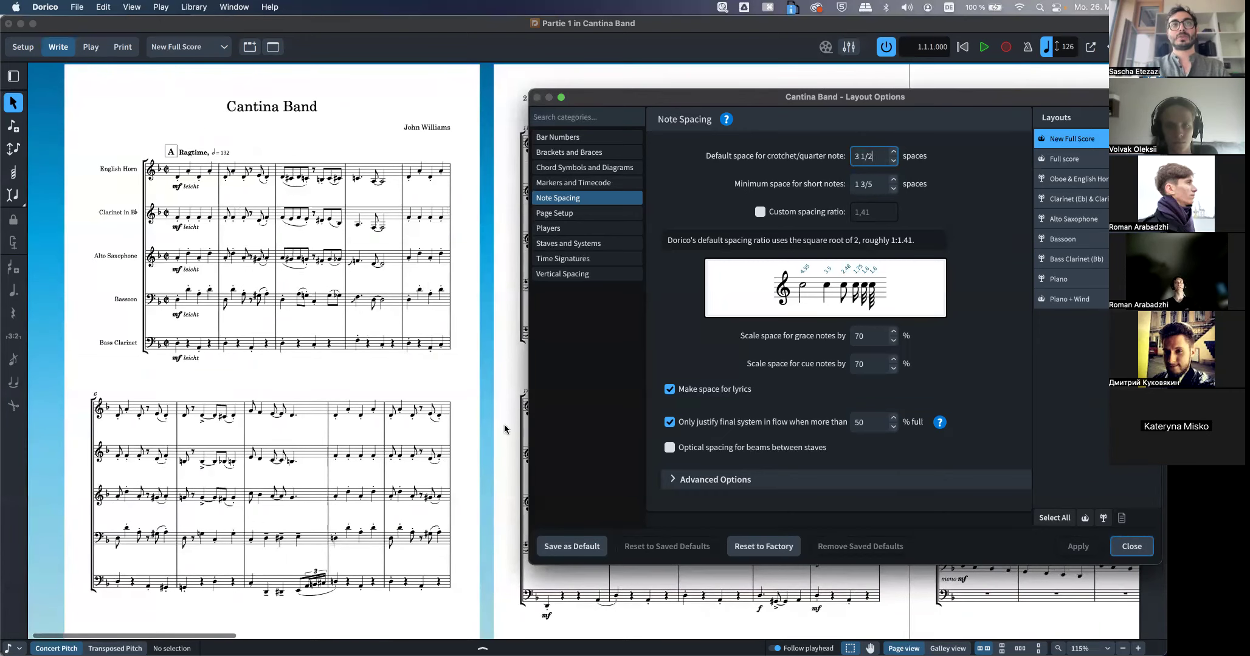
scroll(380, 414, "right", 10)
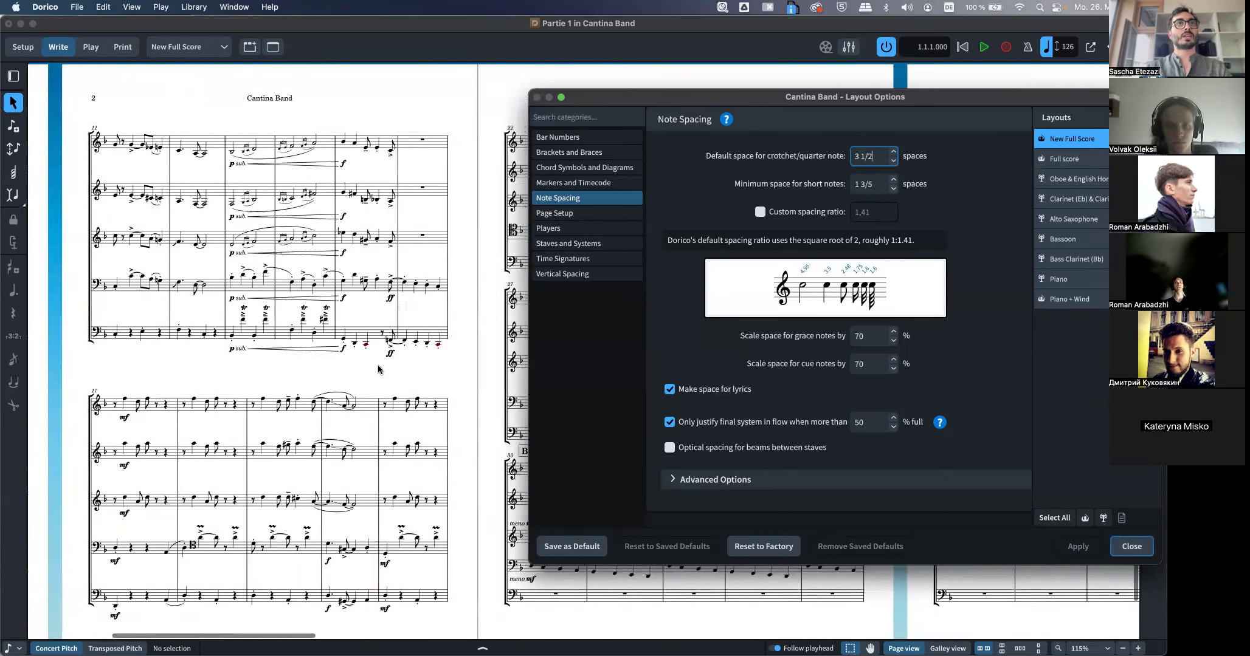
scroll(378, 365, "down", 5)
scroll(378, 365, "right", 8)
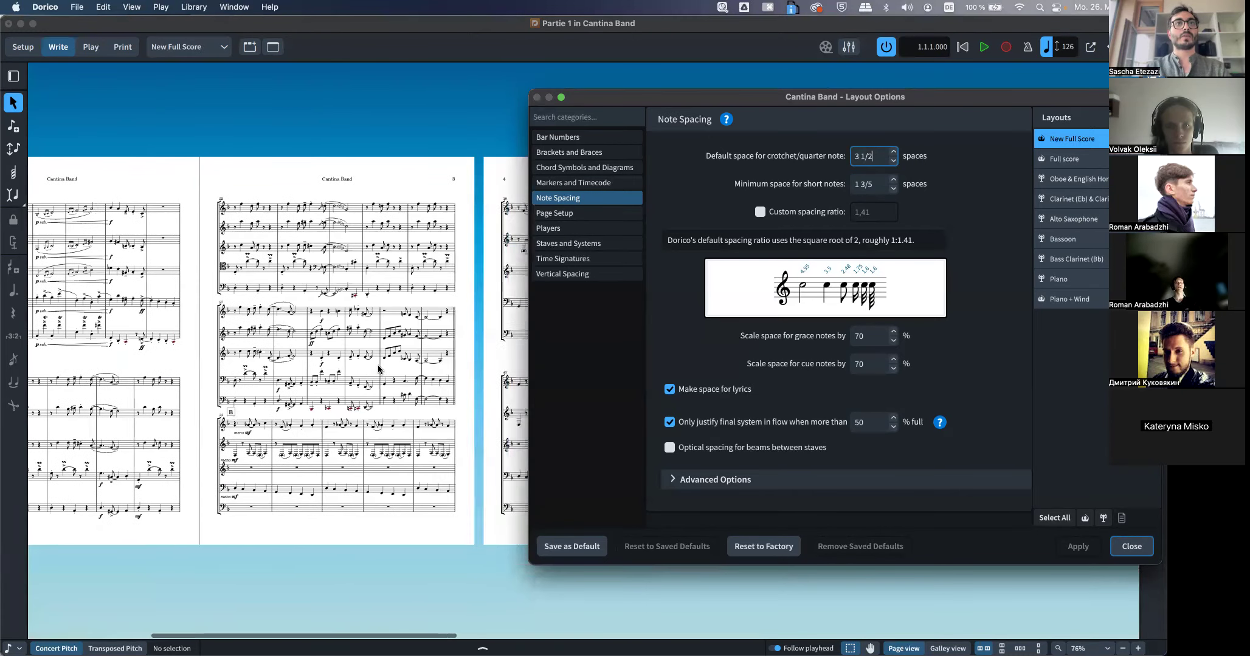
scroll(378, 368, "right", 10)
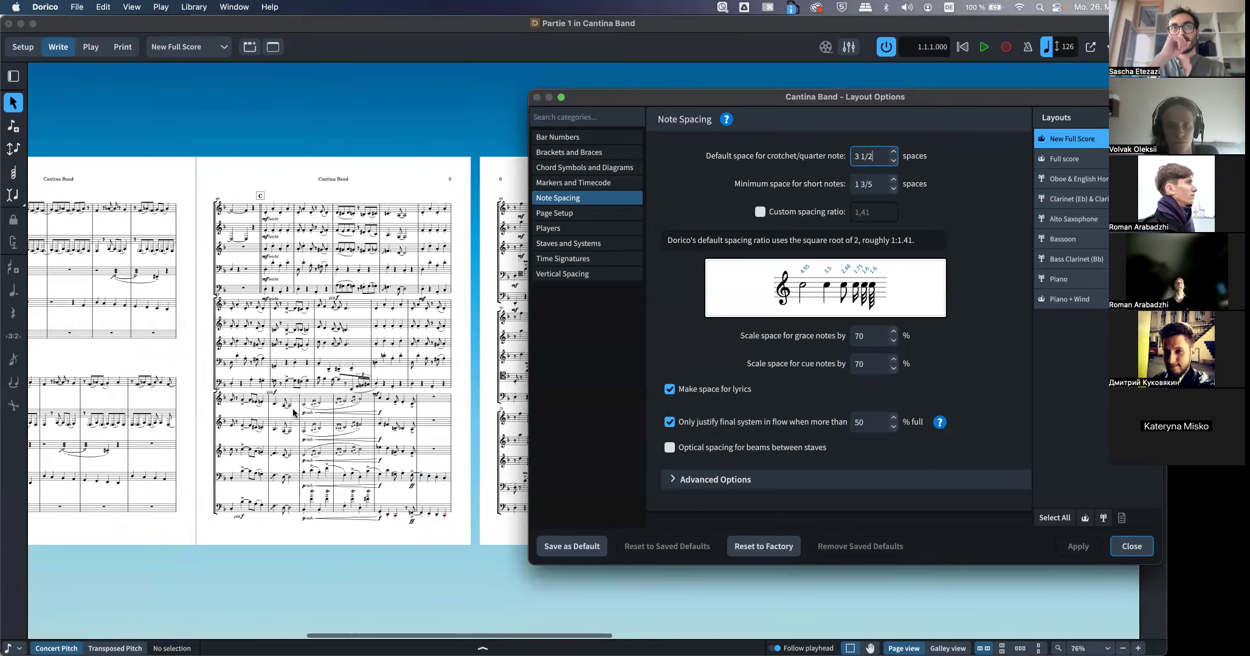
scroll(292, 408, "right", 5)
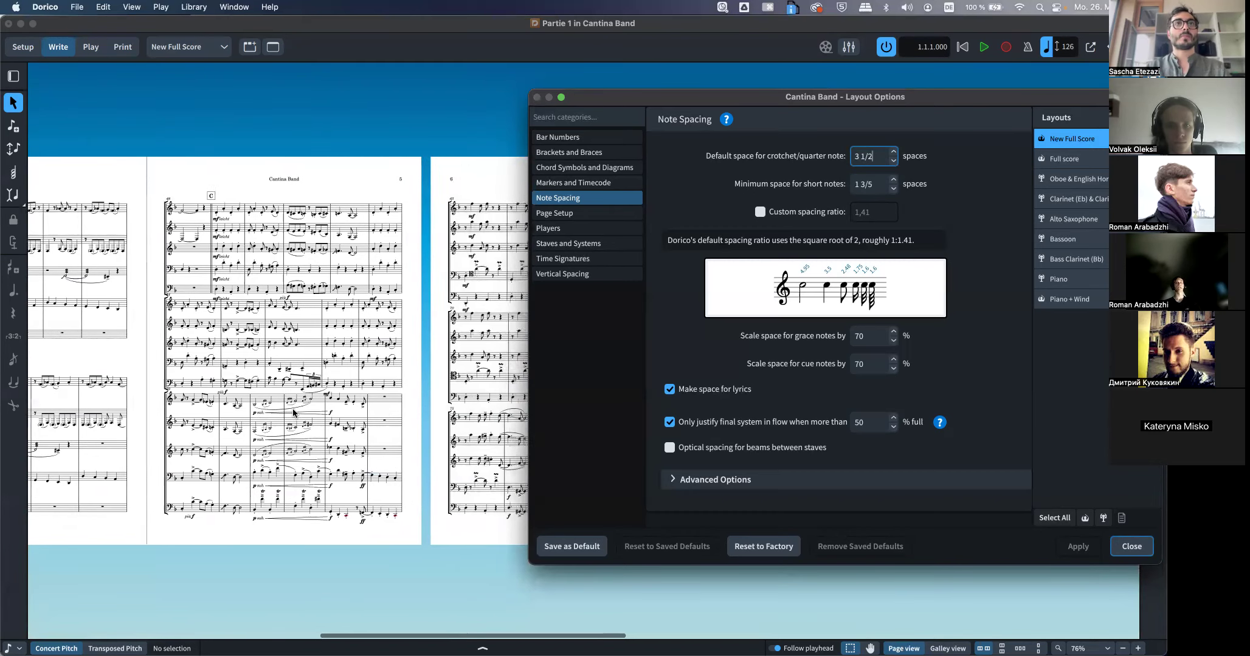
scroll(293, 414, "left", 15)
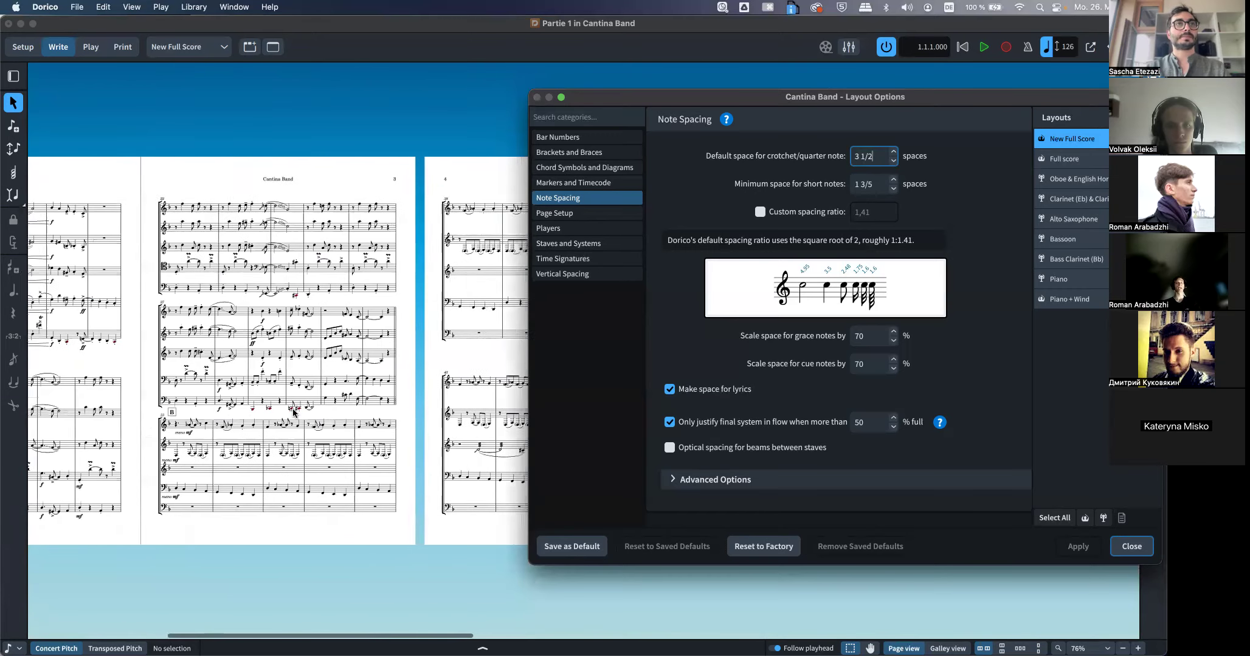
scroll(294, 413, "left", 5)
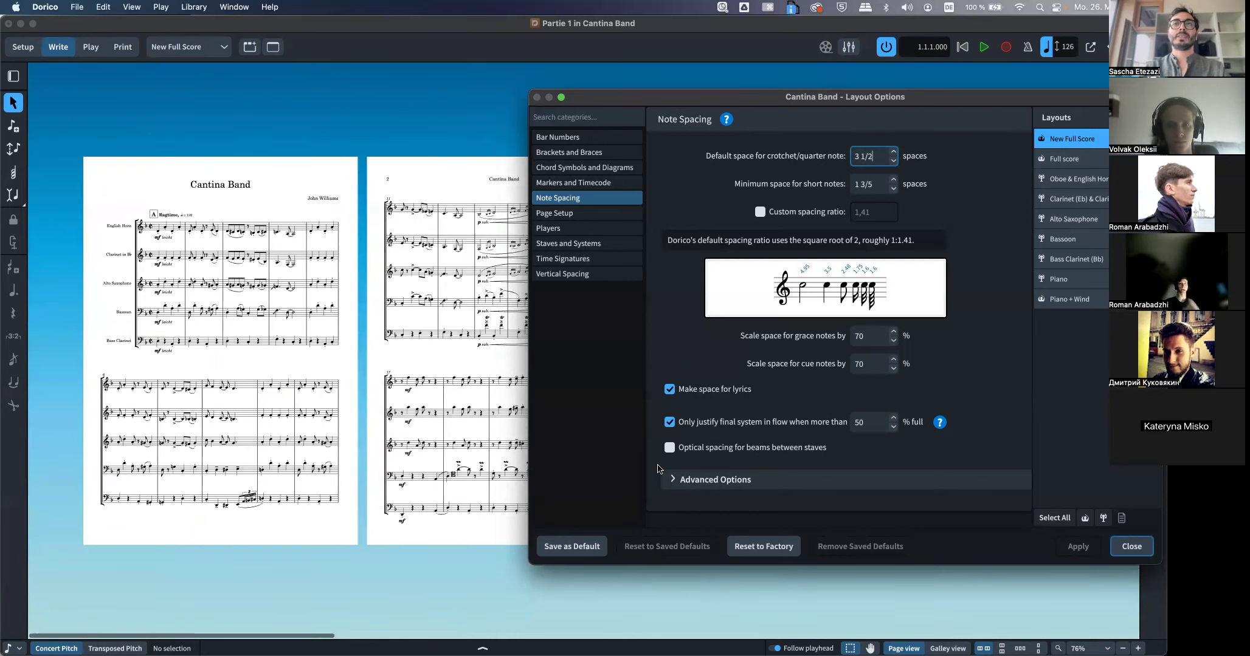
scroll(435, 290, "right", 20)
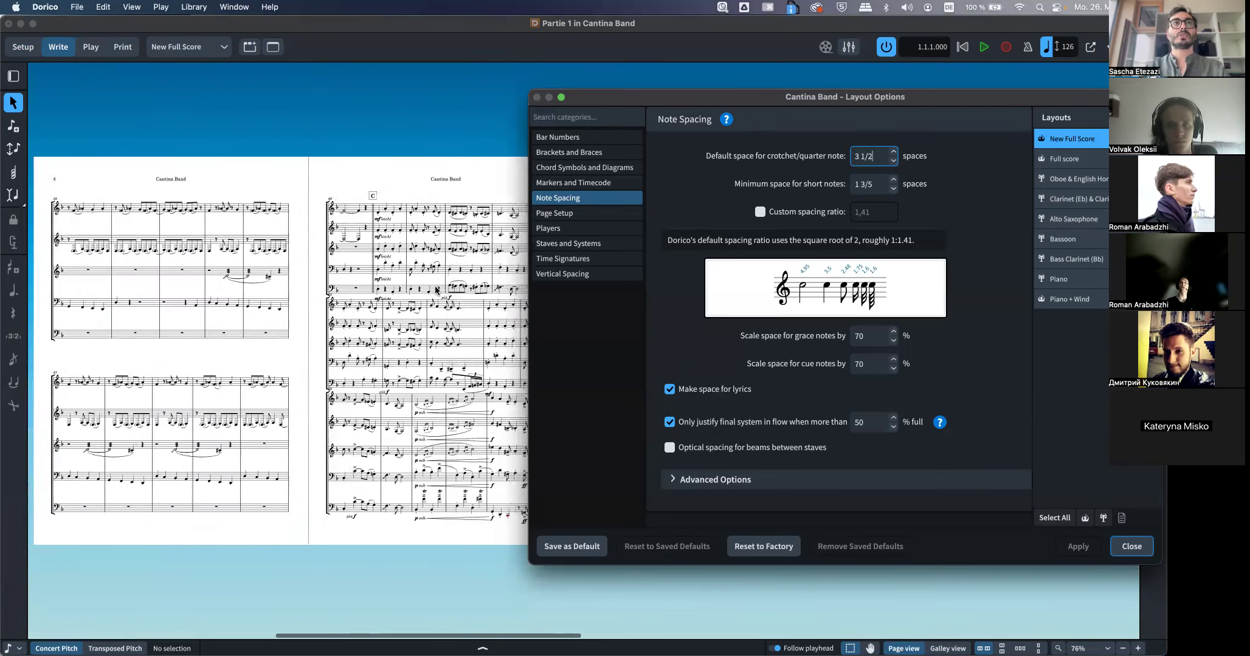
scroll(435, 291, "right", 3)
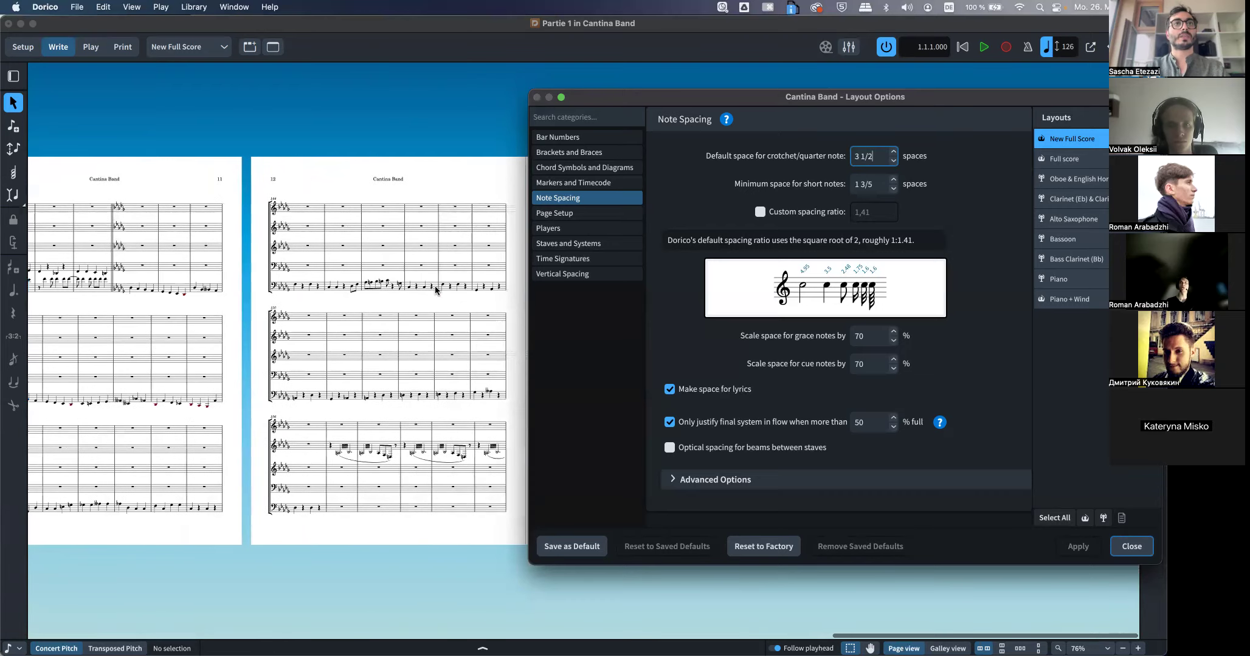
Turn off Only justify final system in flow as a comparison on the last page, apply it, and switch the option back on
left_click_drag(706, 98, 288, 115)
left_click(292, 441)
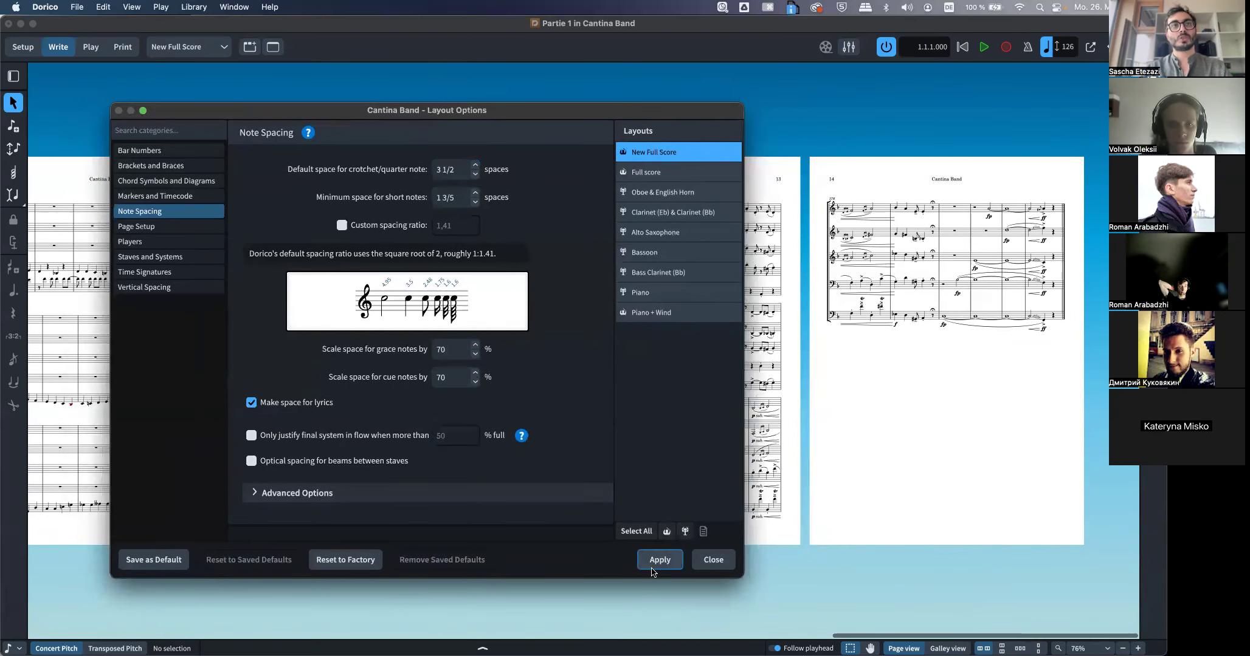
left_click(653, 562)
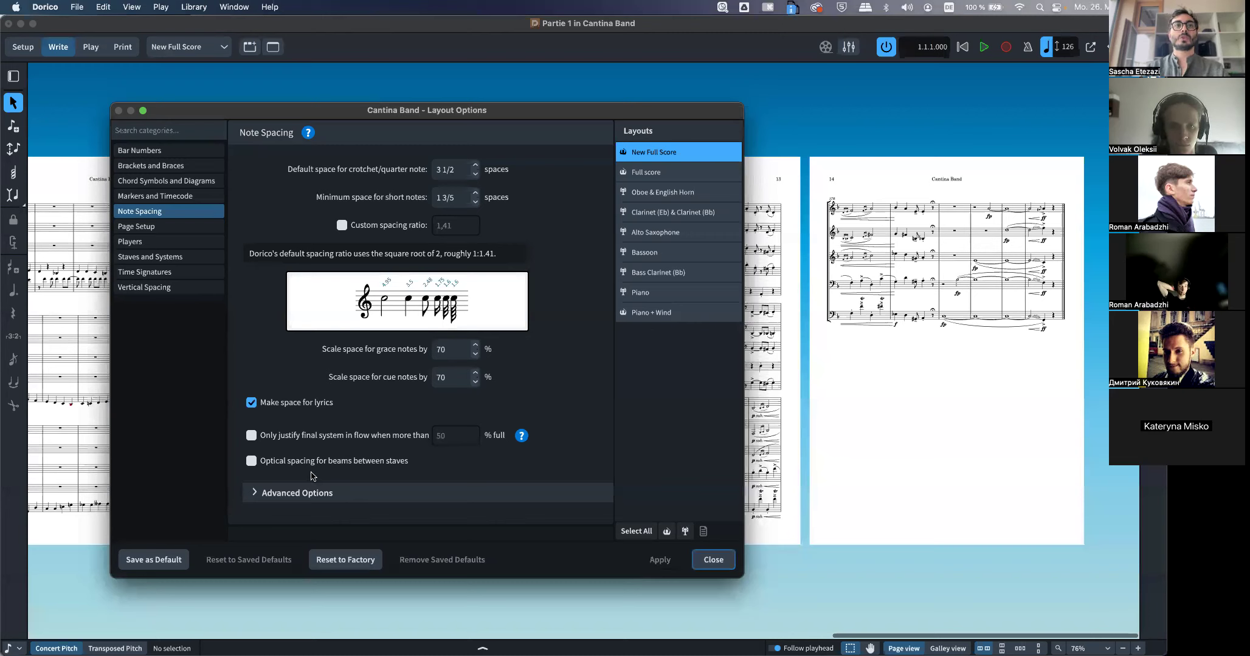
left_click(319, 439)
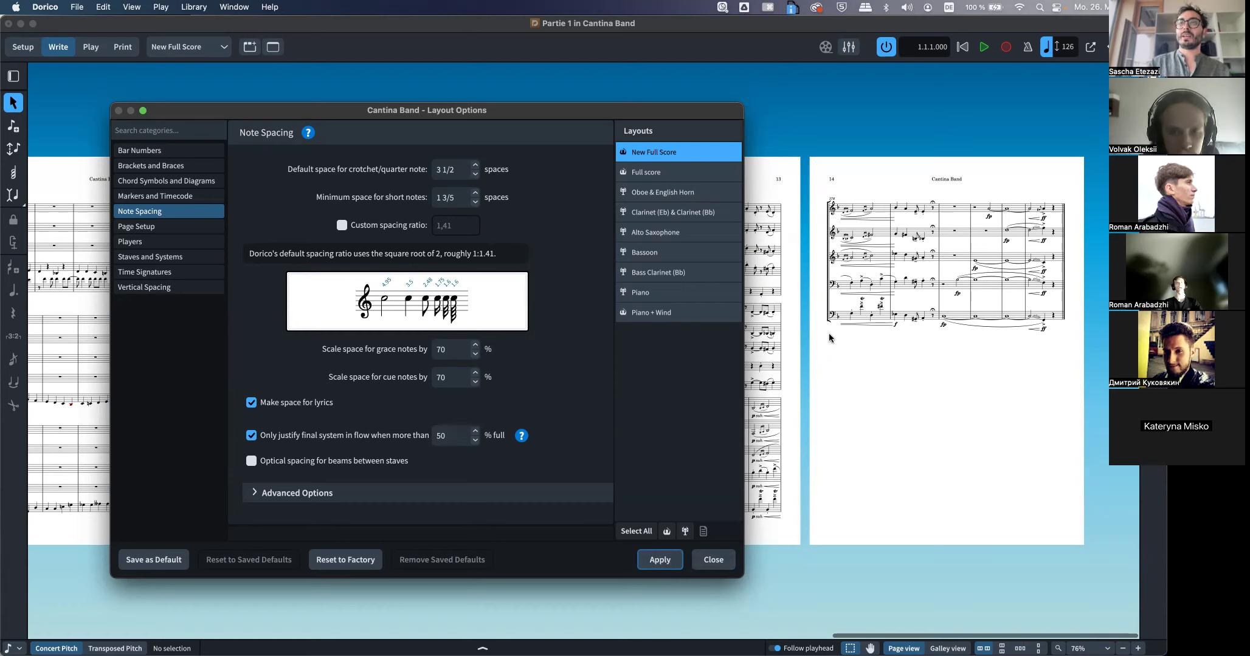
left_click(323, 439)
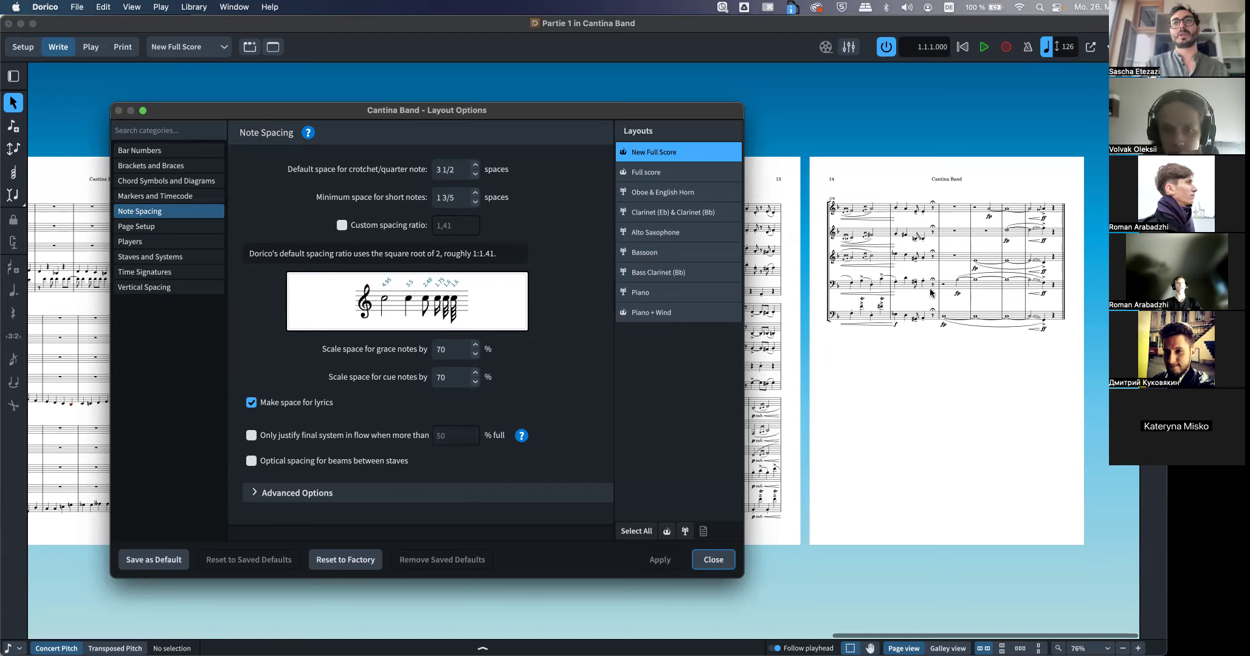
left_click(369, 440)
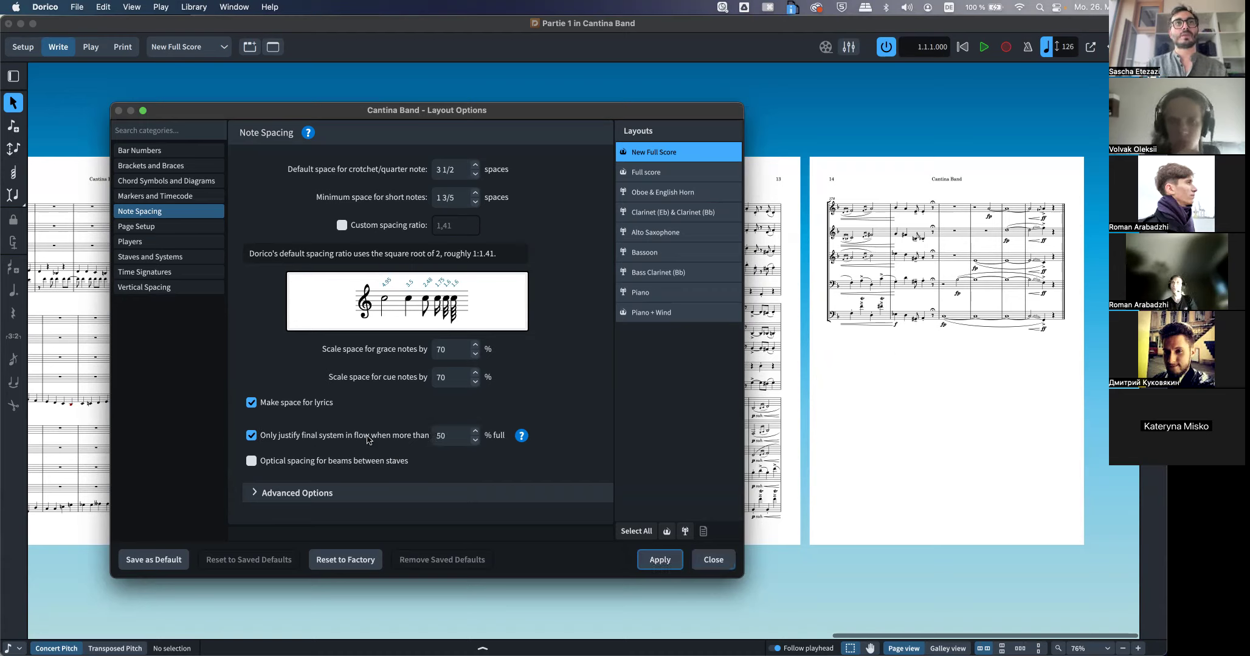
Apply 3 5/8 spaces as the default crotchet space for comparison, restore and apply 3 1/2 spaces, and review the score's pages
left_click(475, 166)
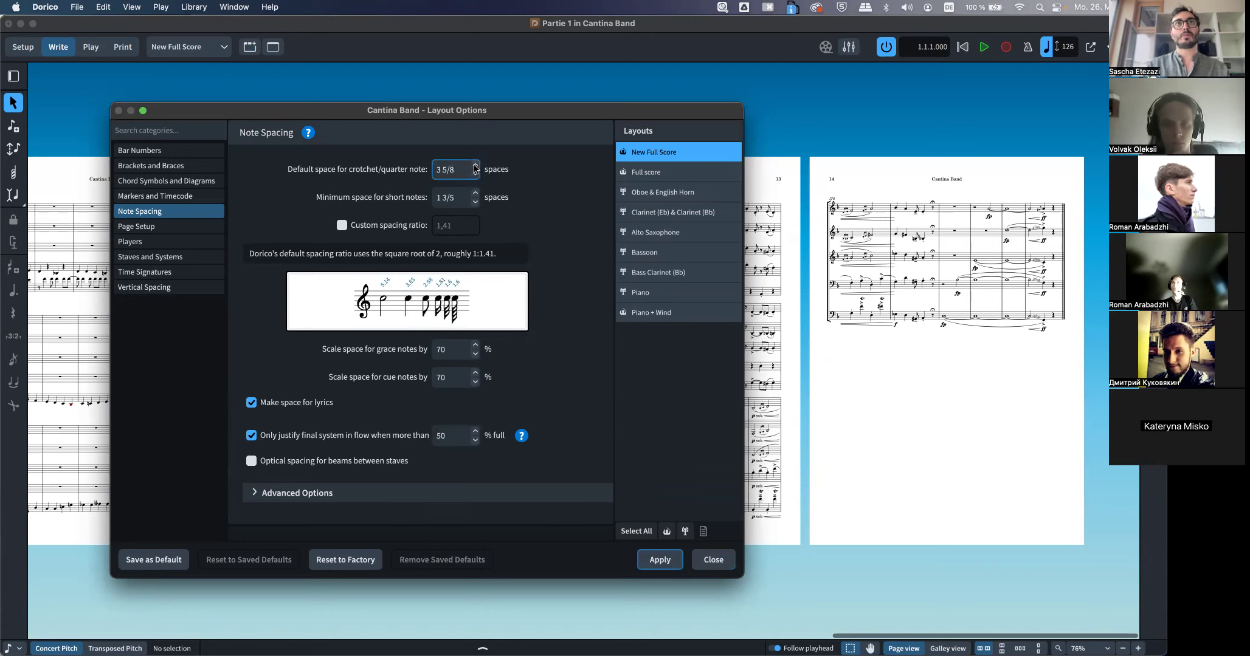
left_click(660, 560)
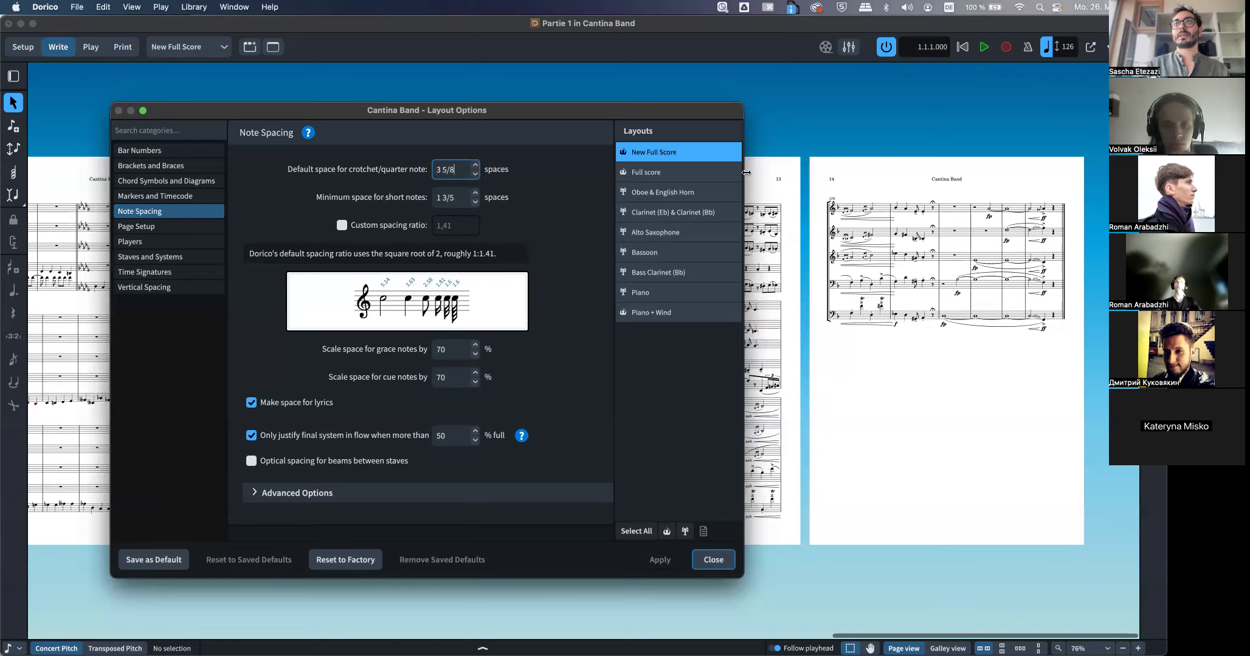
left_click_drag(668, 120, 994, 137)
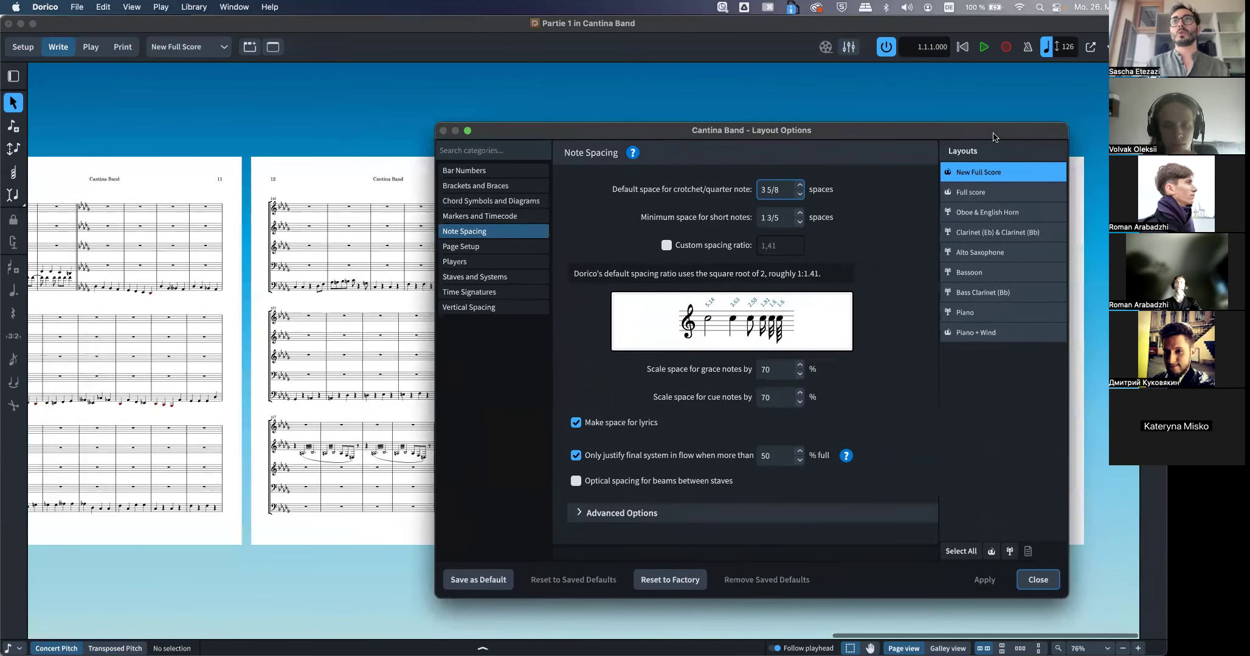
left_click(799, 194)
left_click(984, 580)
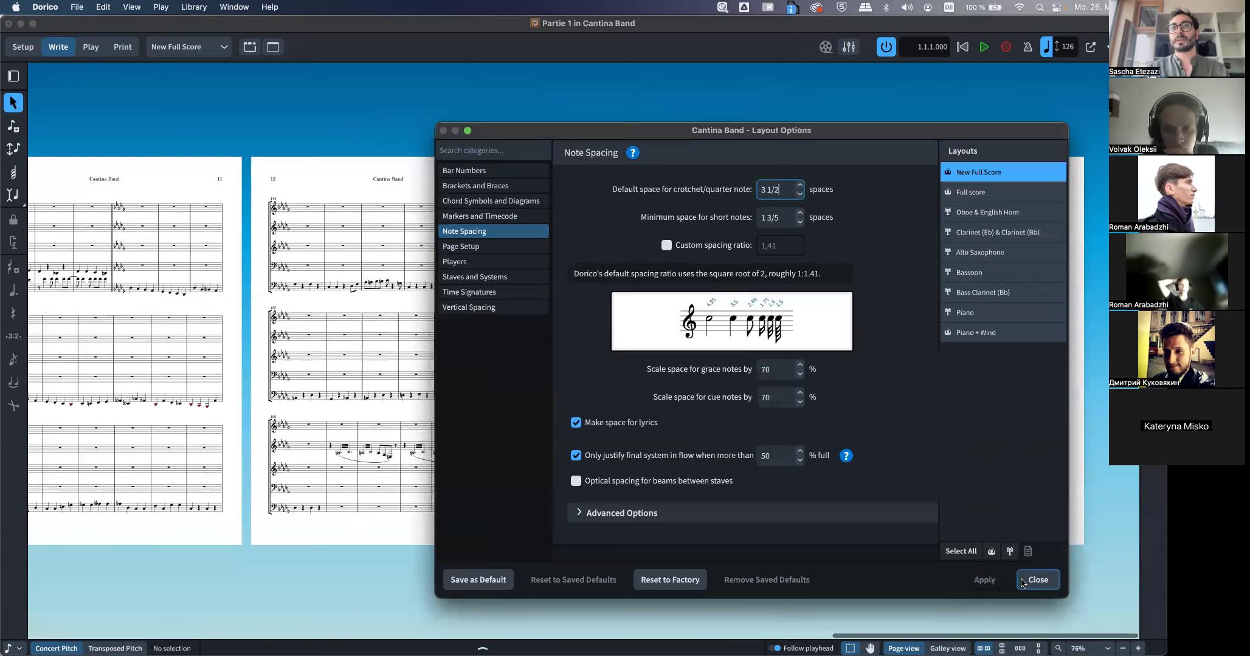
scroll(281, 377, "left", 10)
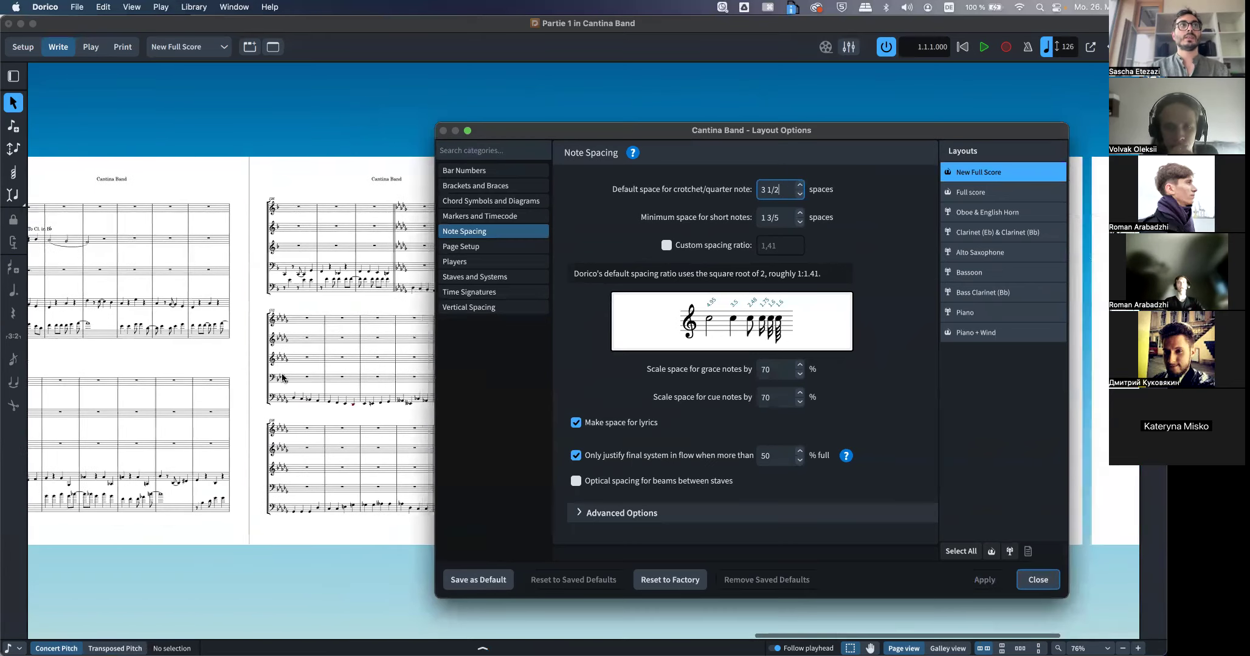
scroll(281, 377, "left", 15)
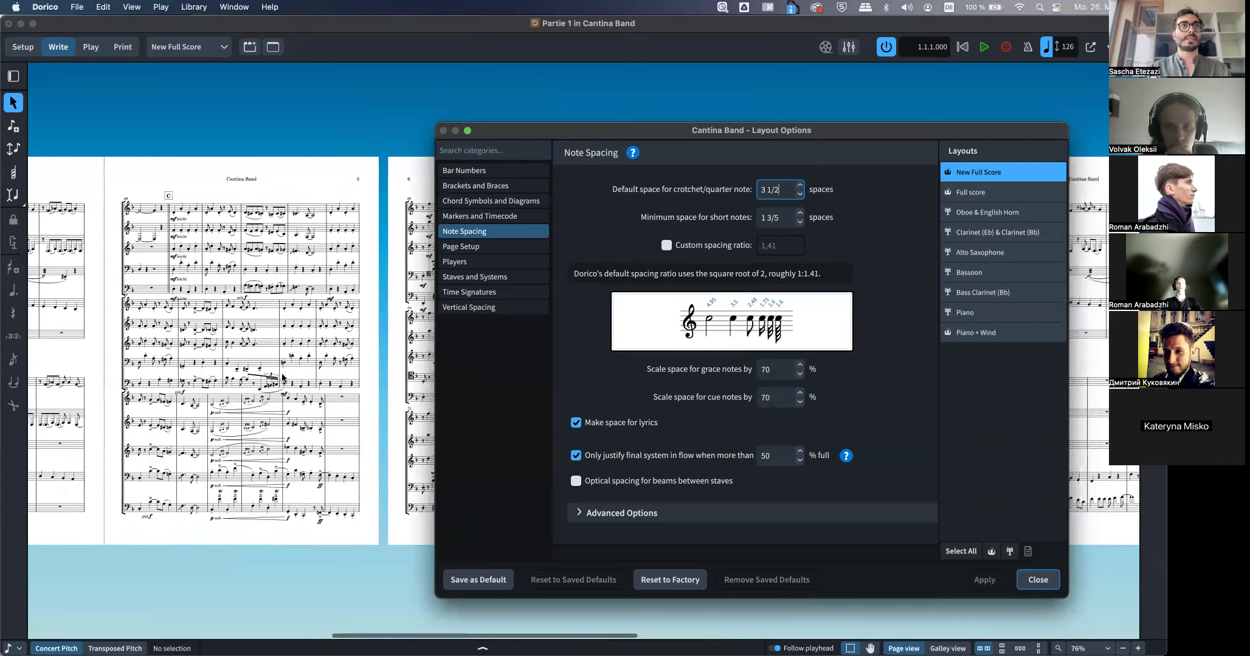
scroll(281, 376, "left", 10)
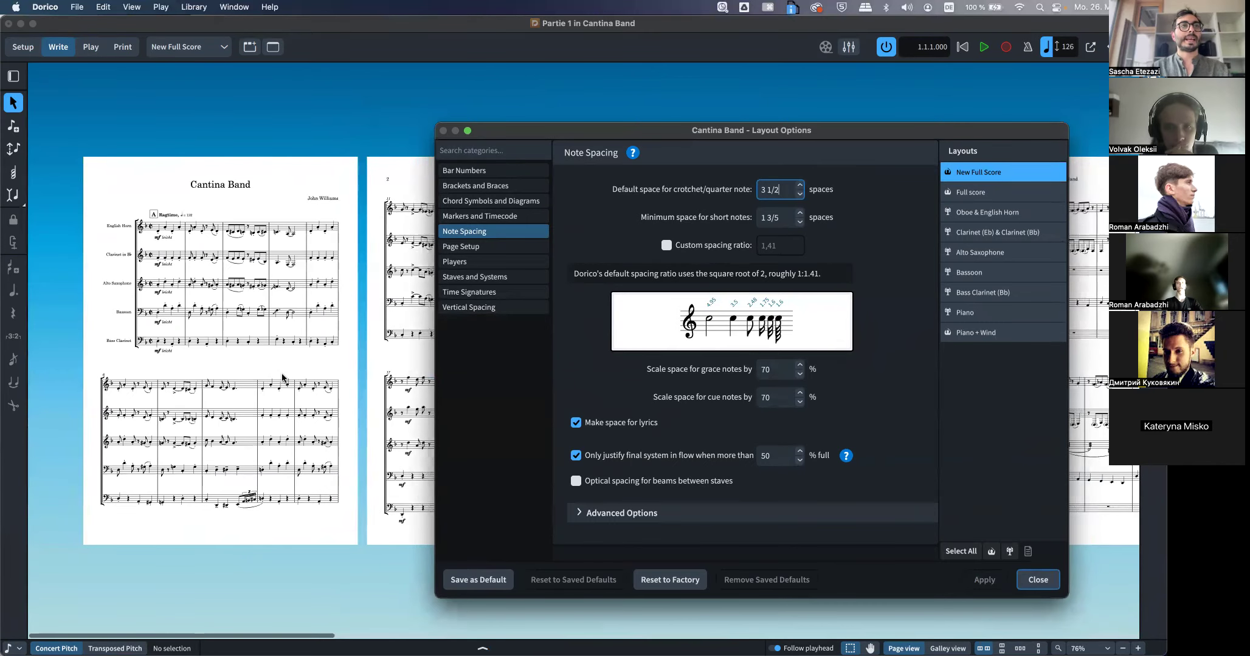
scroll(322, 345, "right", 15)
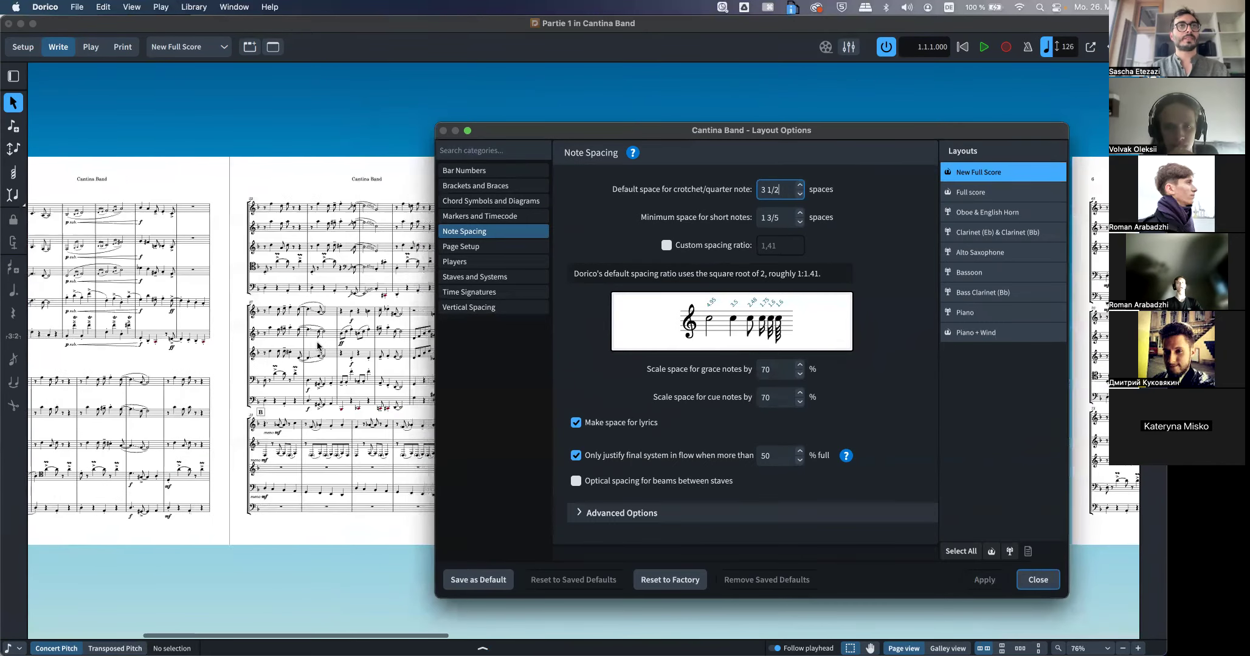
Examine the Ideal Gaps settings in the Vertical Spacing options alongside the staves on the score's pages
left_click(473, 311)
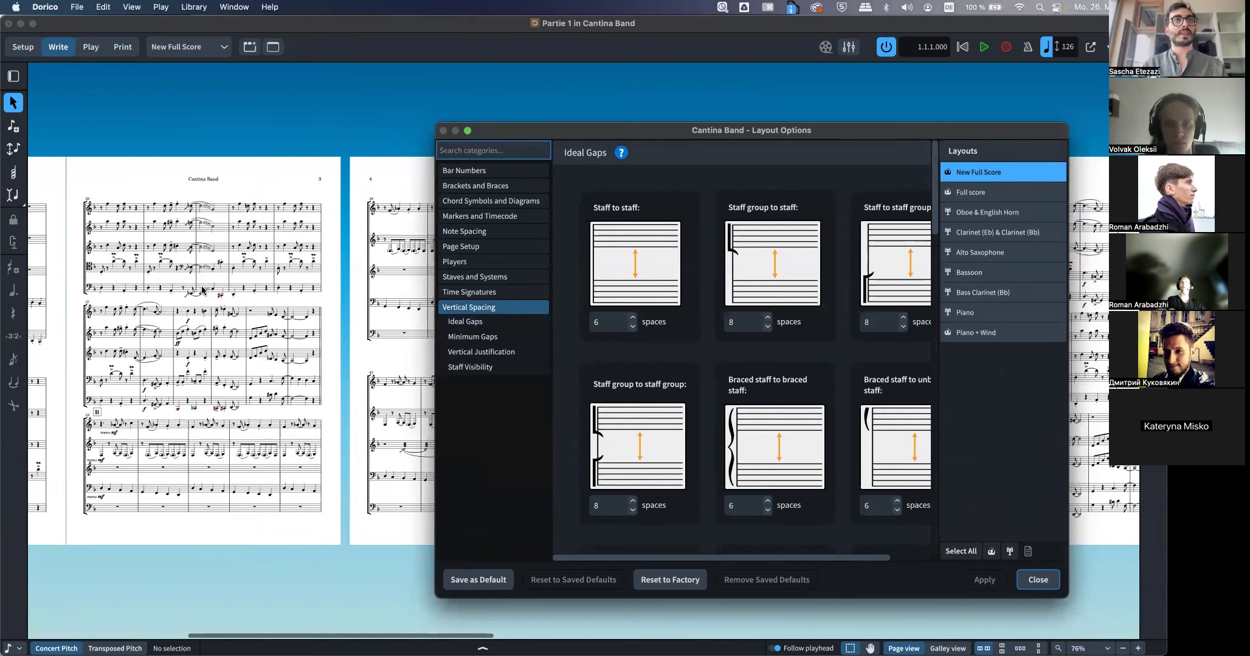
scroll(198, 348, "up", 5)
scroll(198, 347, "left", 5)
scroll(198, 348, "right", 5)
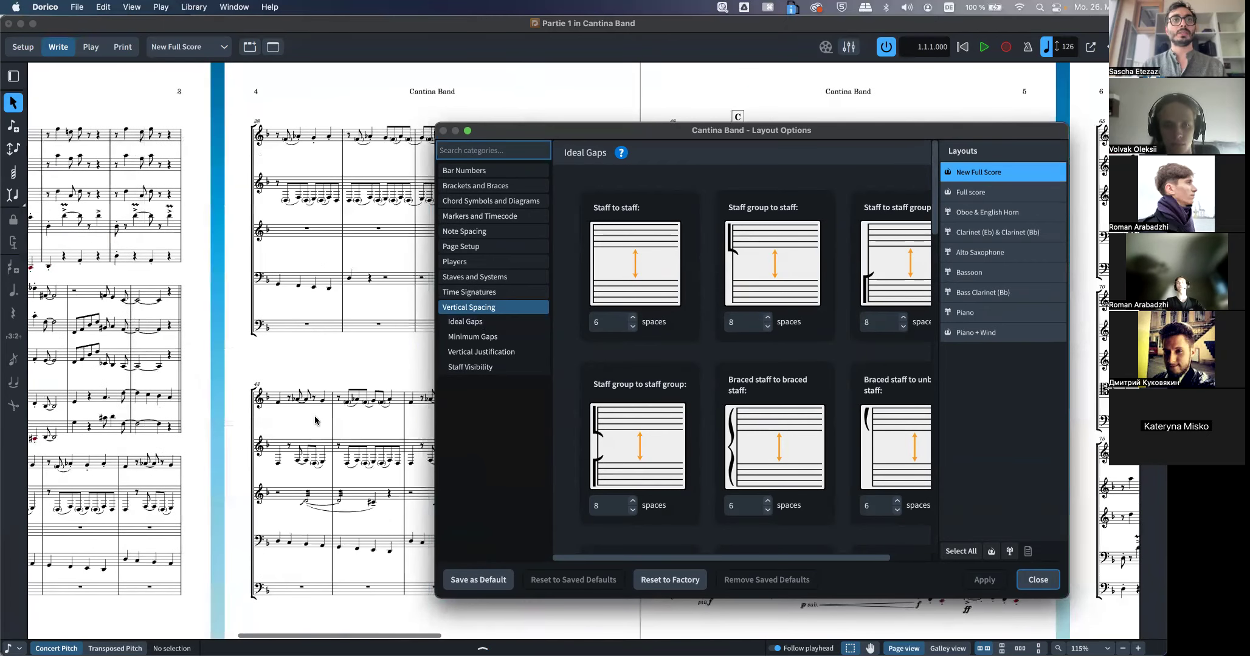
scroll(608, 382, "down", 5)
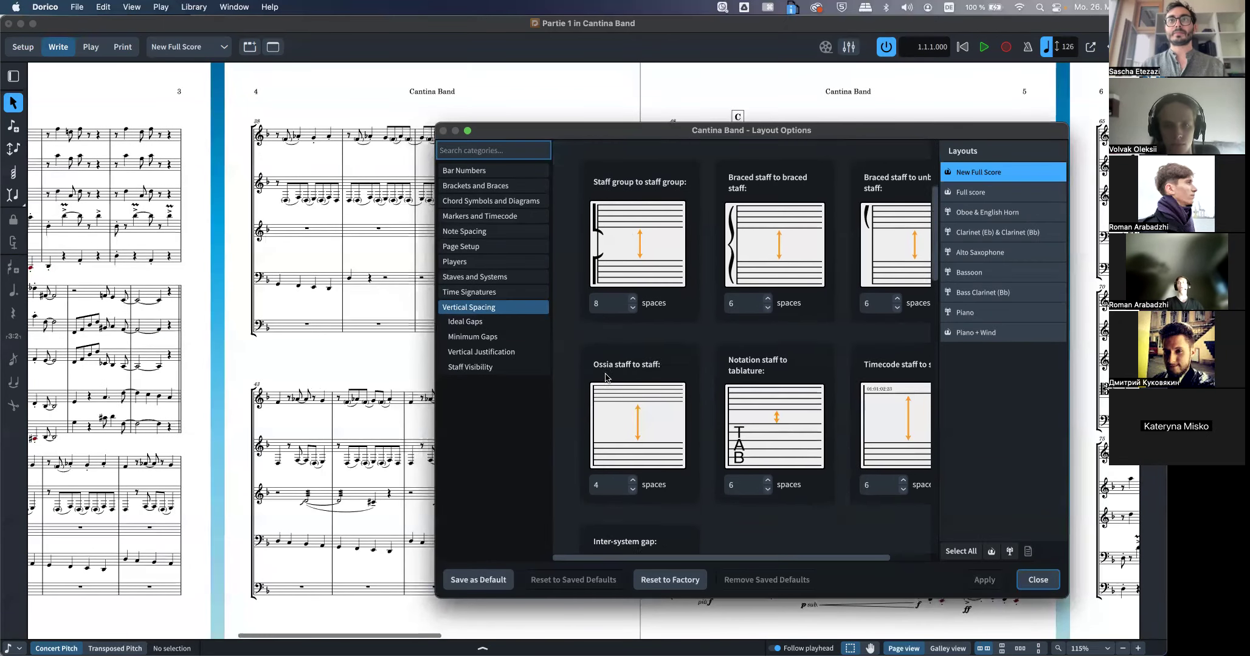
scroll(604, 377, "down", 3)
scroll(611, 273, "up", 8)
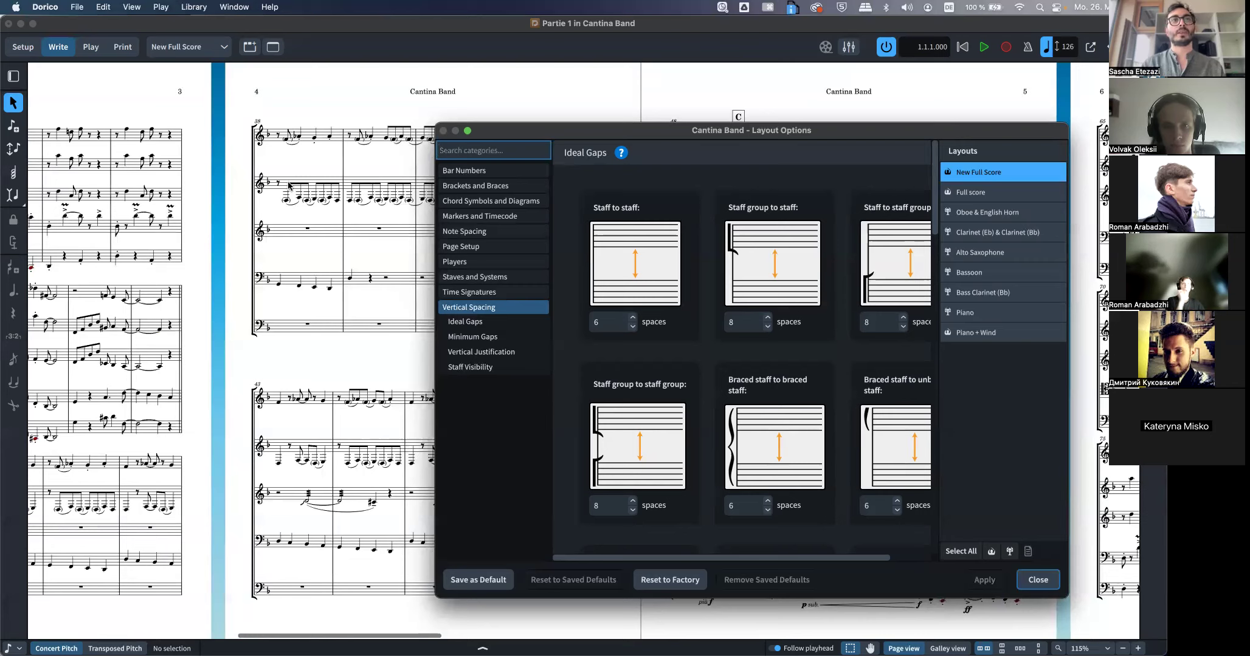
left_click(615, 325)
key("BackSpace")
type("6")
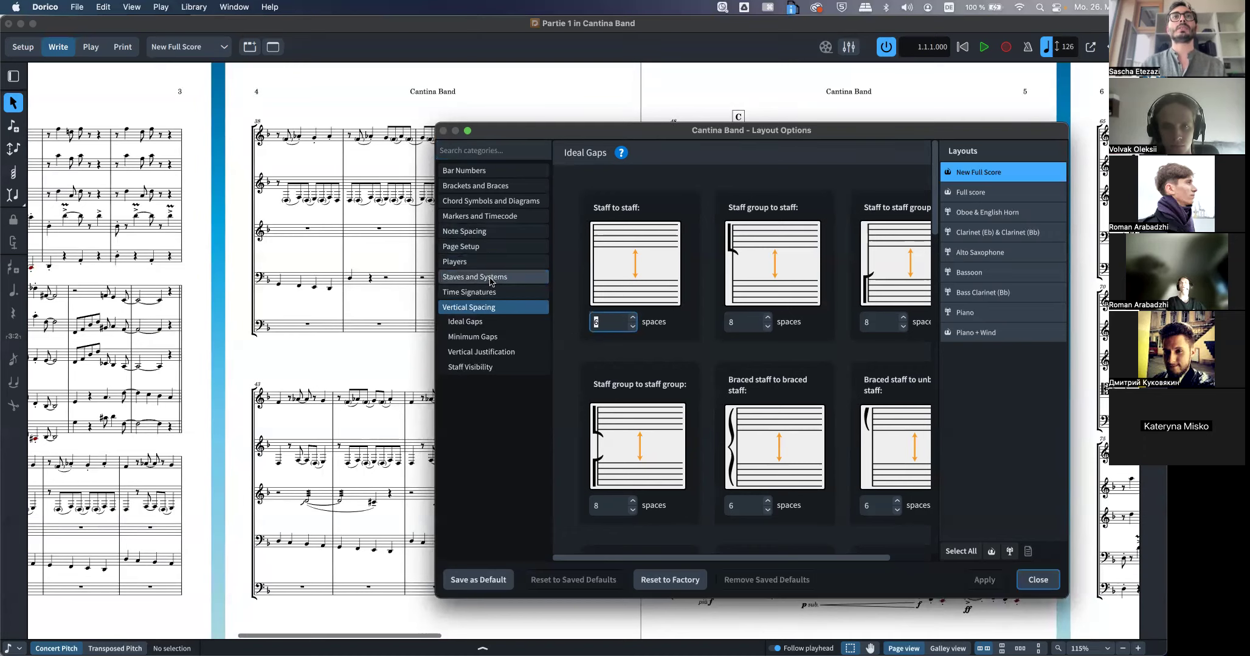
Check the space size in Page Setup, and set the ideal staff-to-staff gap to 12 spaces in Vertical Spacing and apply it
left_click(463, 246)
scroll(594, 304, "up", 1)
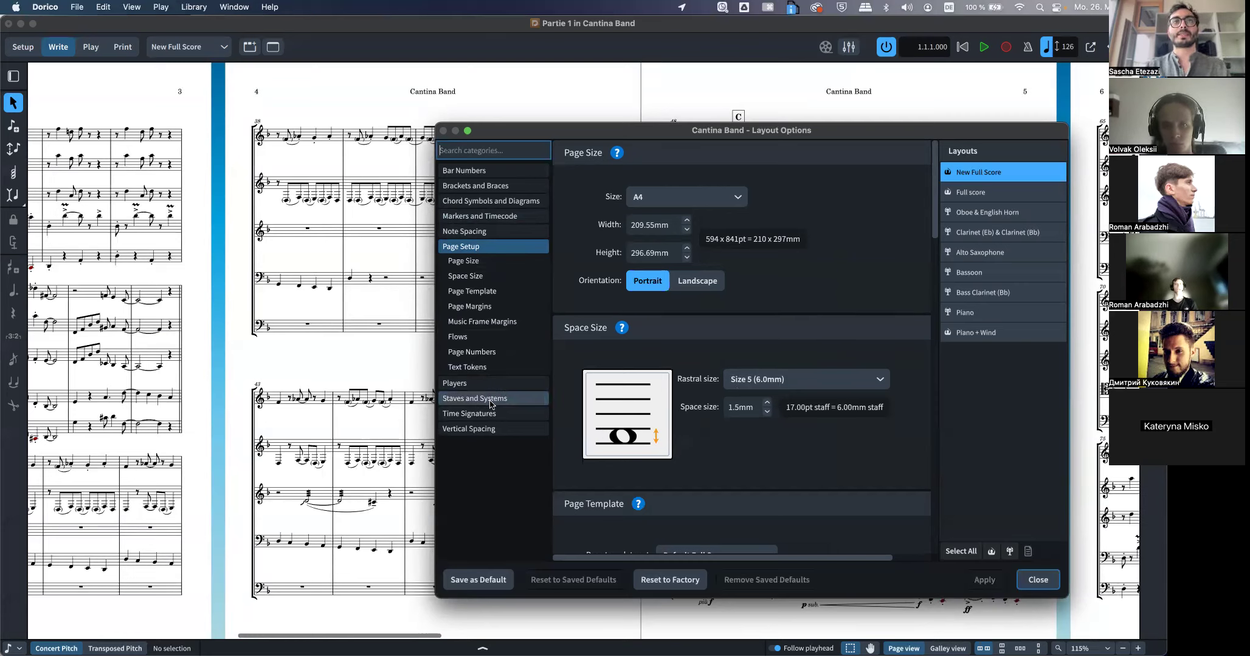
left_click(474, 429)
double_click(598, 327)
type("12")
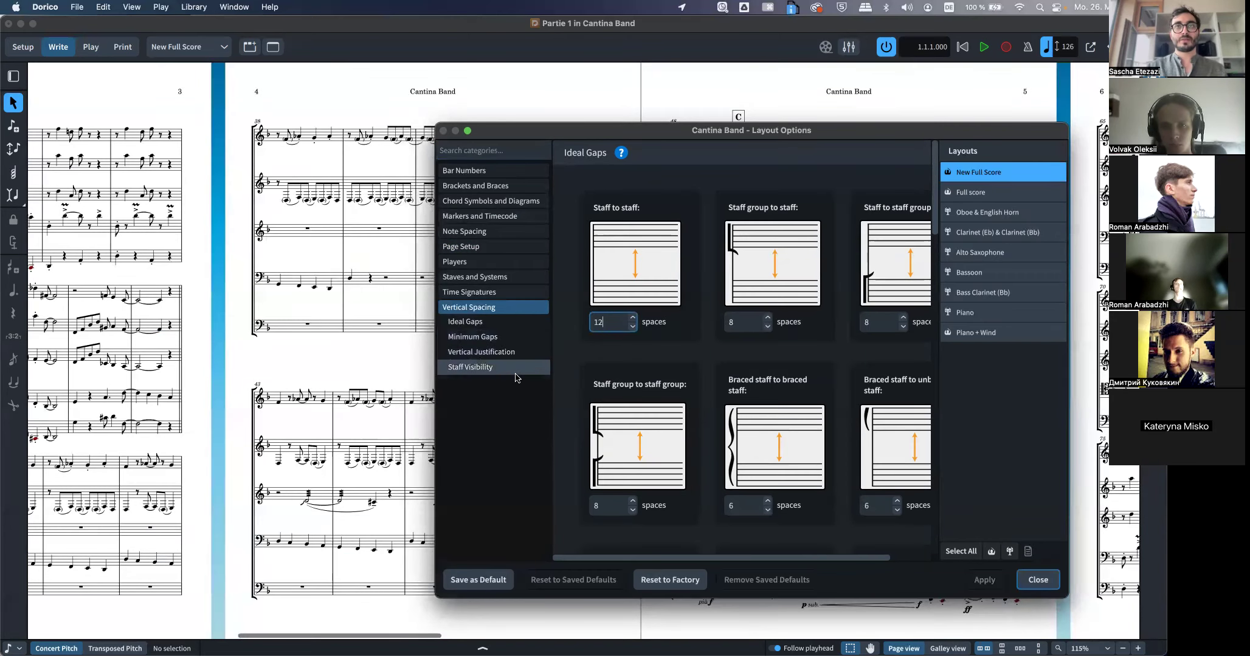
left_click(983, 578)
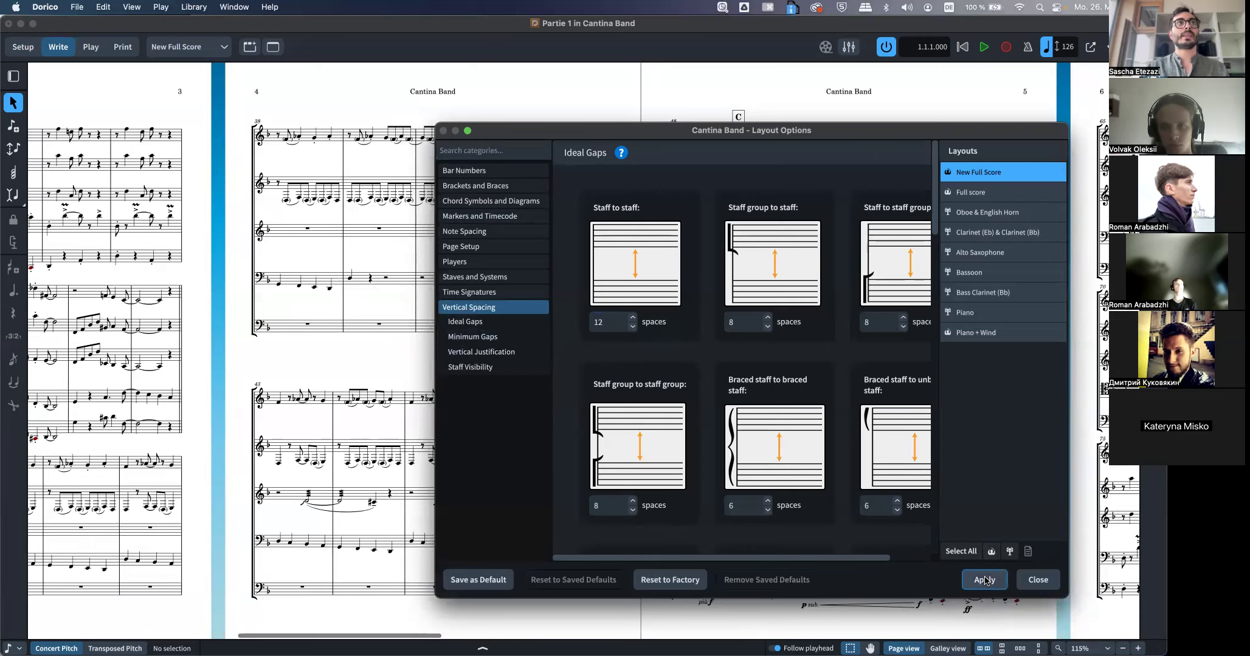
scroll(266, 303, "left", 3)
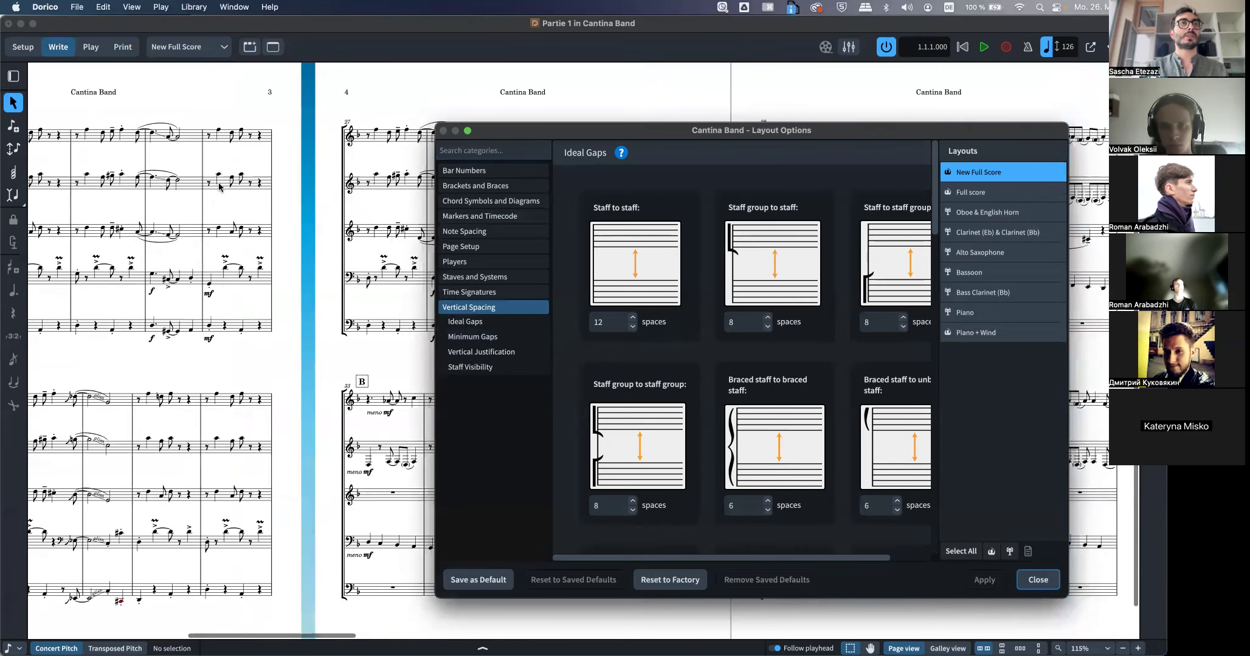
Set the ideal staff-to-staff gap to 22 spaces, apply it, and review the score's pages
scroll(190, 283, "left", 2)
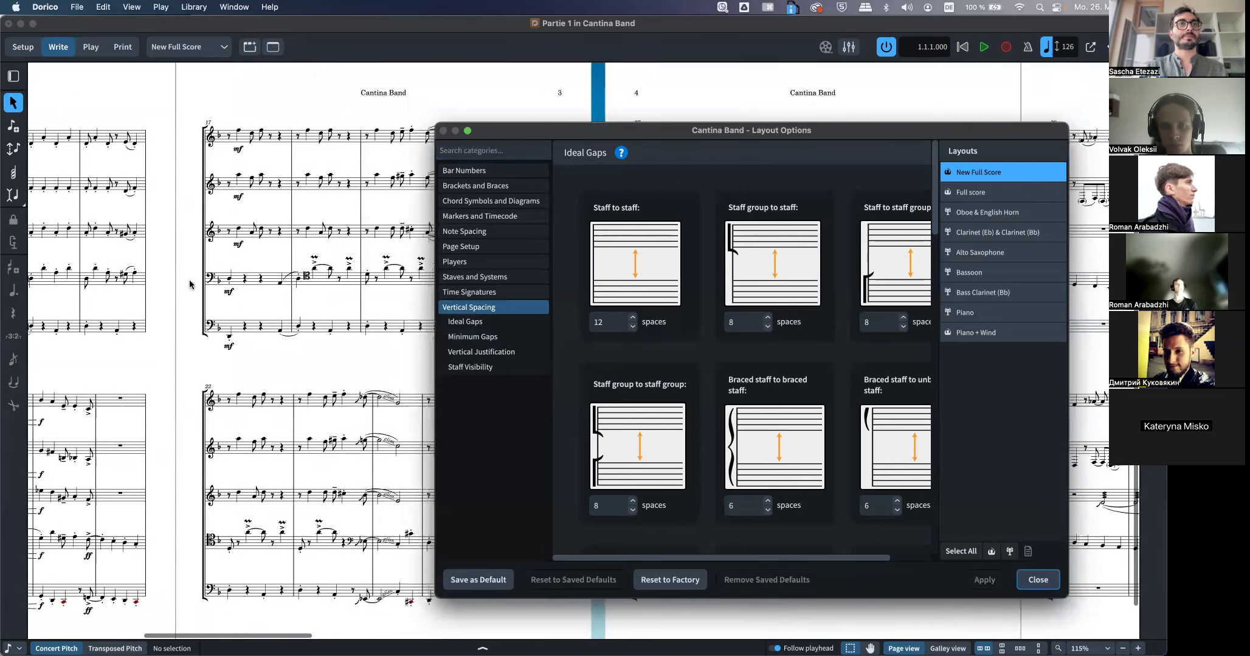
left_click(617, 323)
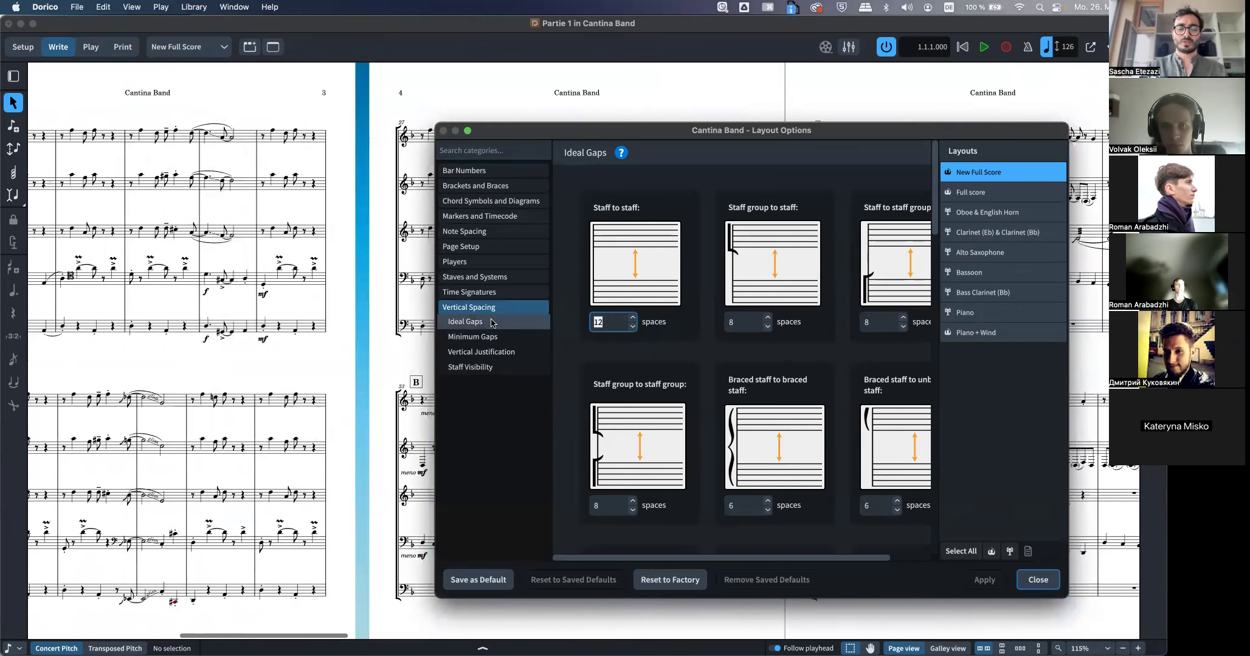
type("22")
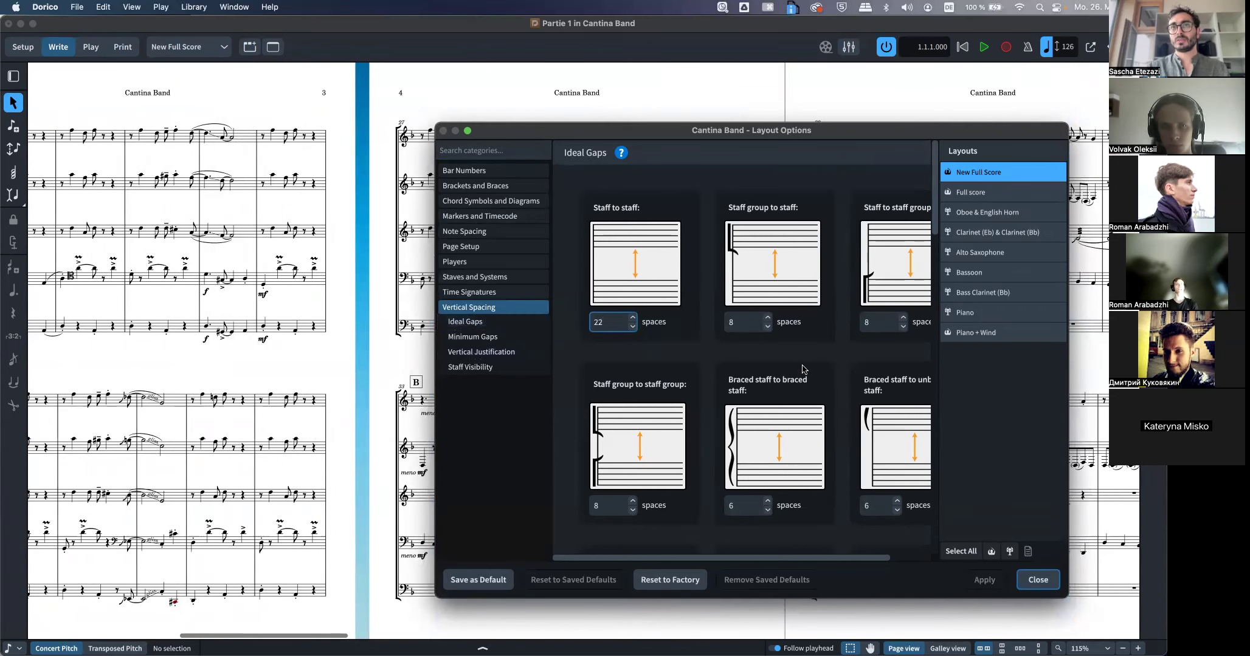
left_click(1000, 577)
left_click(980, 583)
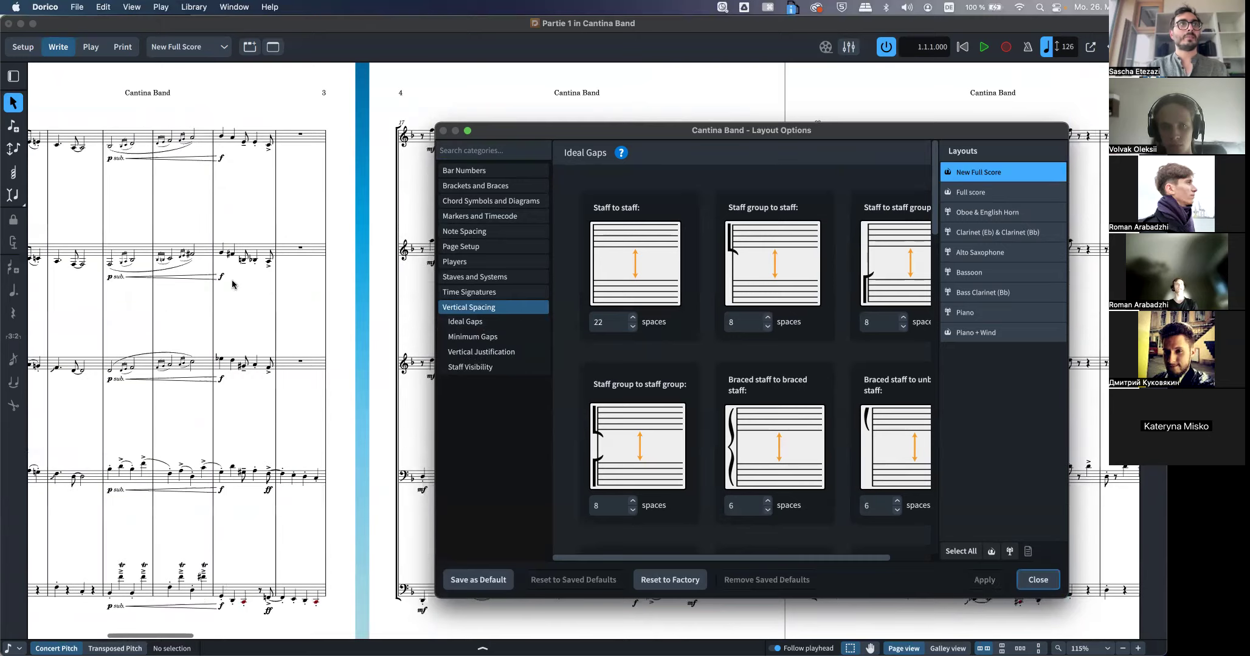
scroll(232, 284, "left", 5)
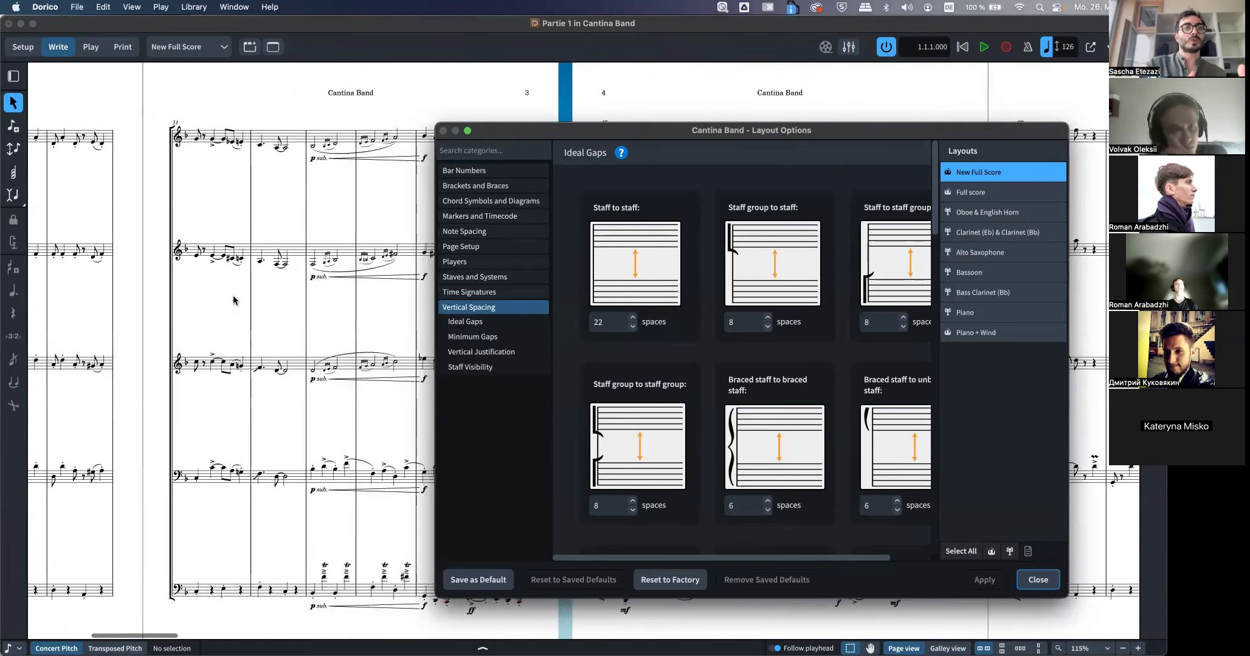
scroll(220, 521, "down", 2)
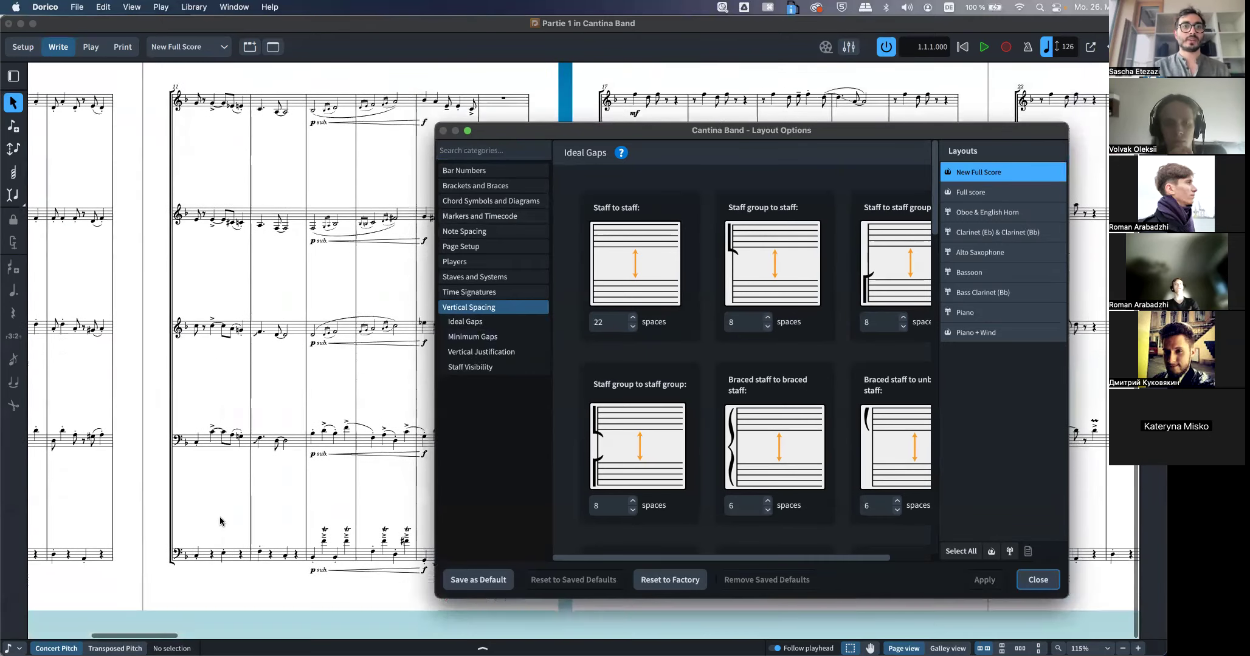
scroll(220, 521, "down", 5)
scroll(284, 452, "left", 3)
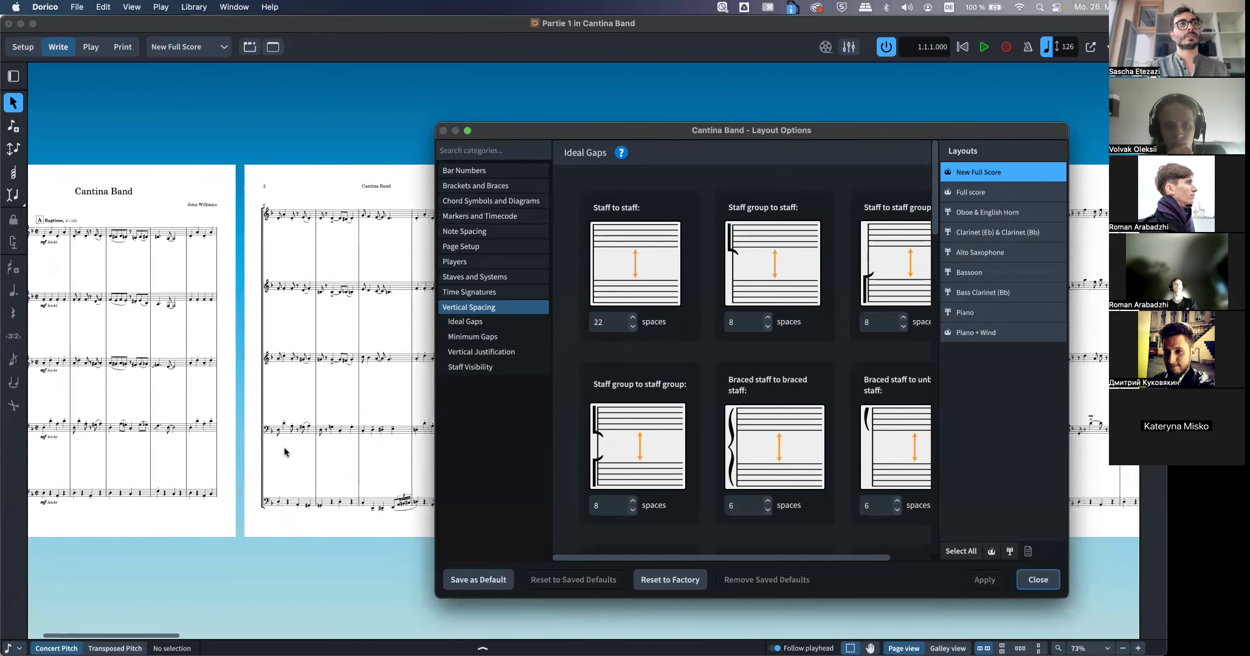
scroll(285, 452, "left", 3)
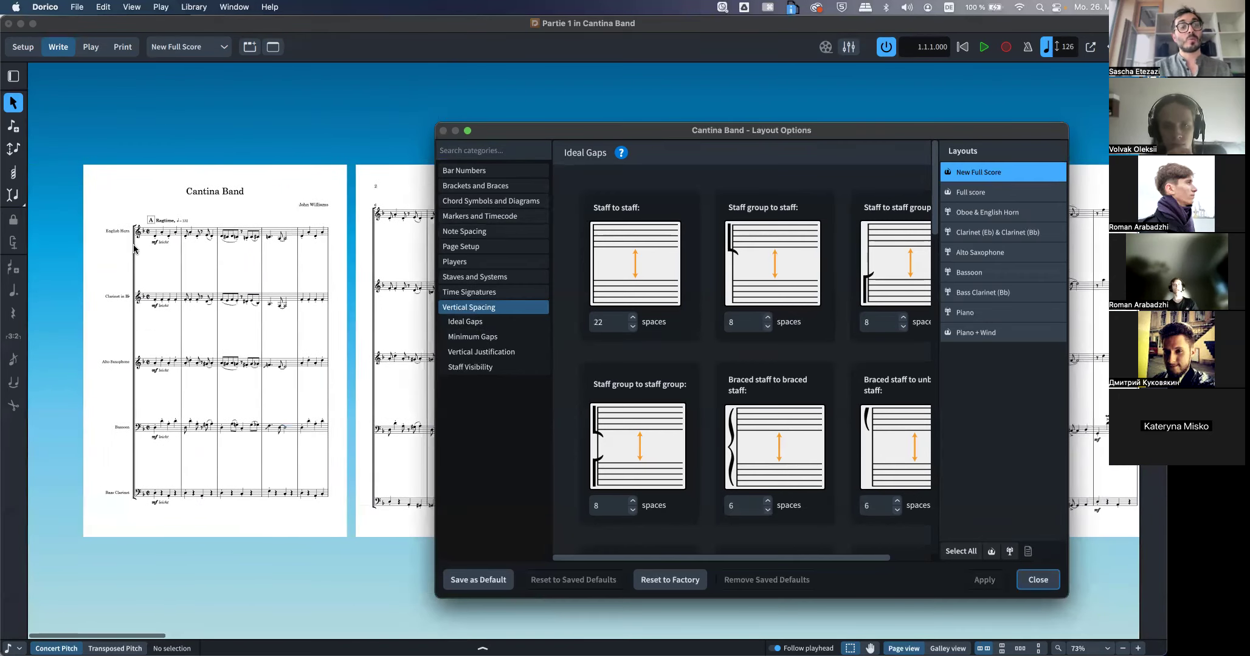
Turn off Justify staves when frame with single system is above this threshold for comparison, apply it, then re-enable and apply the option
left_click(526, 367)
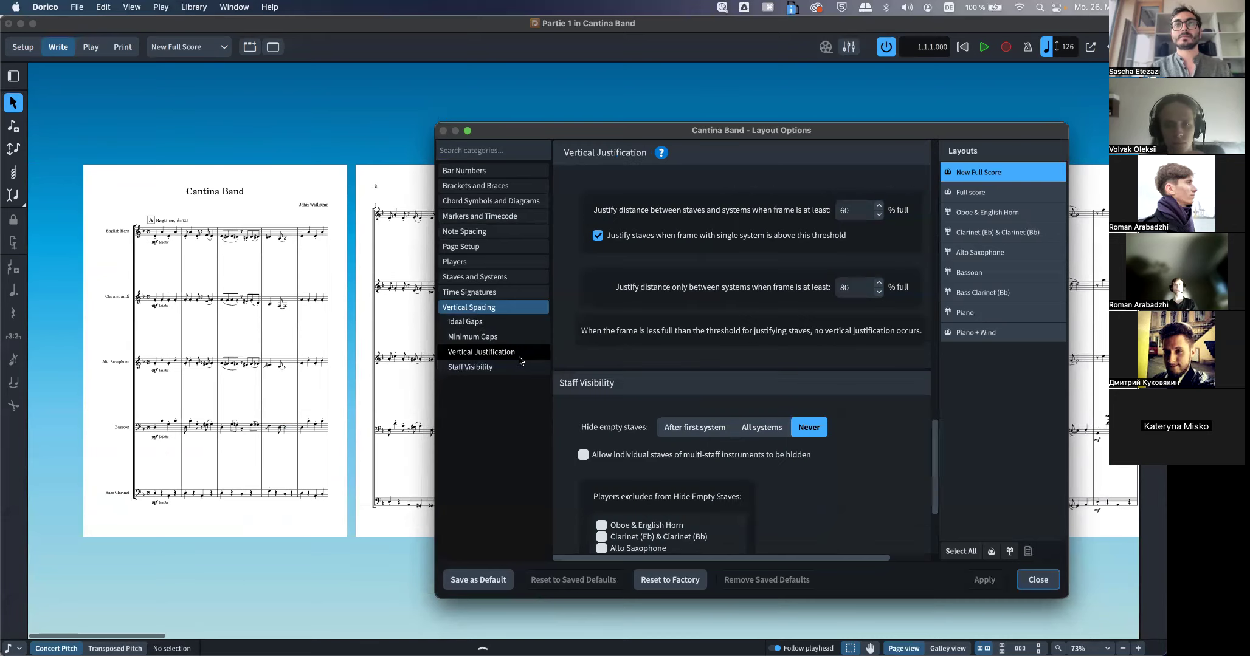
left_click(598, 236)
left_click(985, 581)
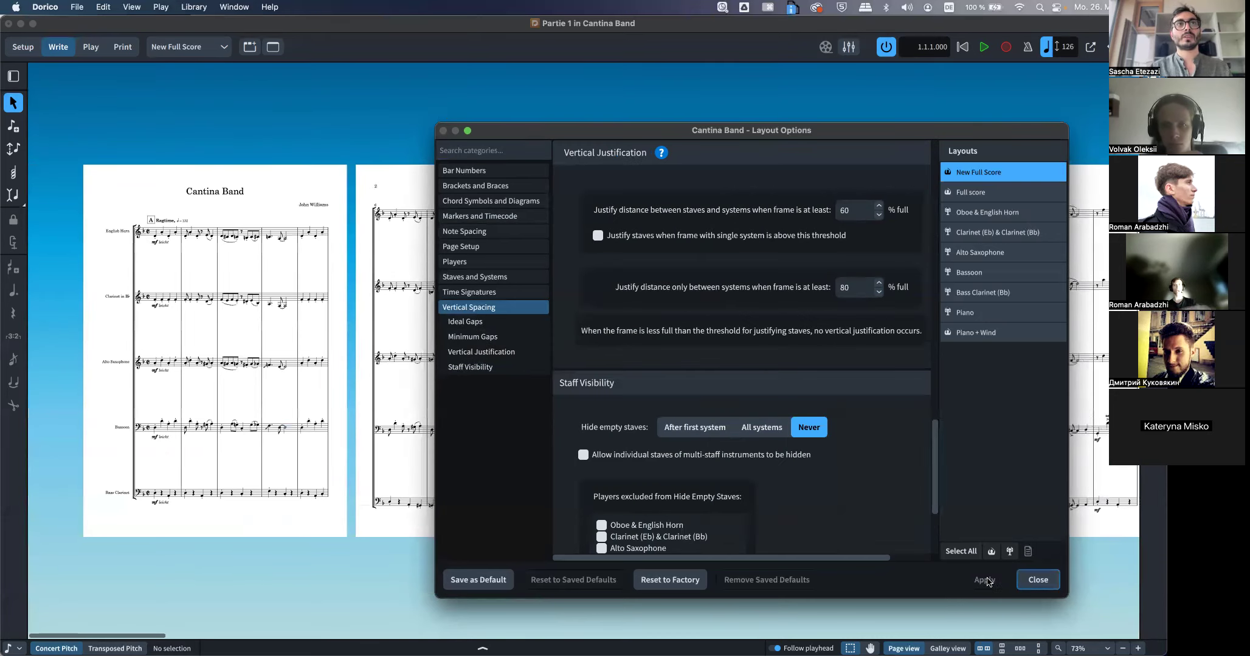
left_click(599, 236)
scroll(631, 243, "up", 2)
scroll(631, 244, "right", 1)
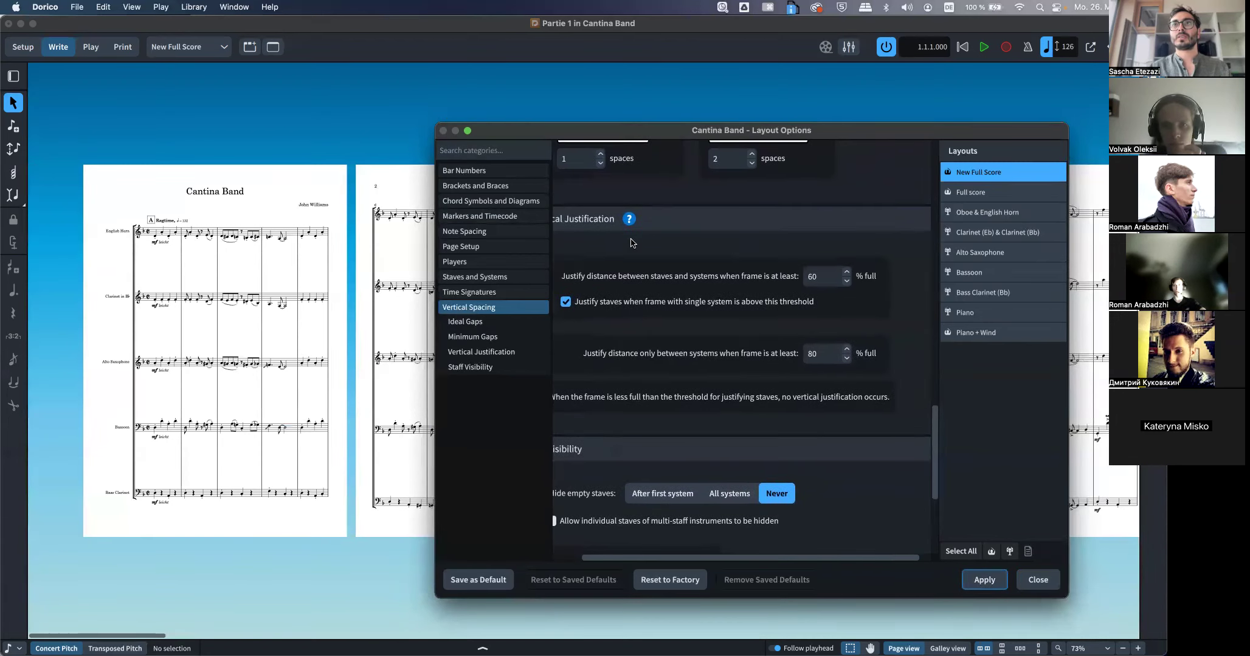
left_click(984, 579)
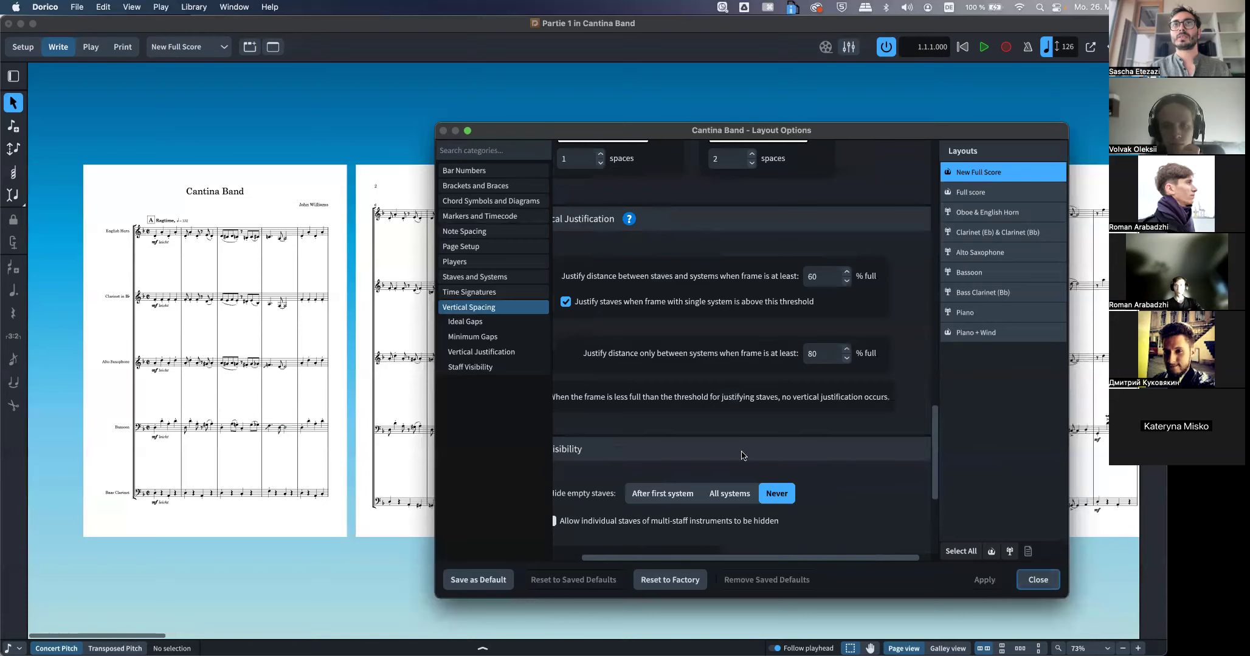
Set both Vertical Justification thresholds, for staves and systems and for systems only, to 100% full, apply them, and review the pages
scroll(741, 454, "up", 3)
scroll(741, 455, "left", 1)
scroll(741, 455, "down", 1)
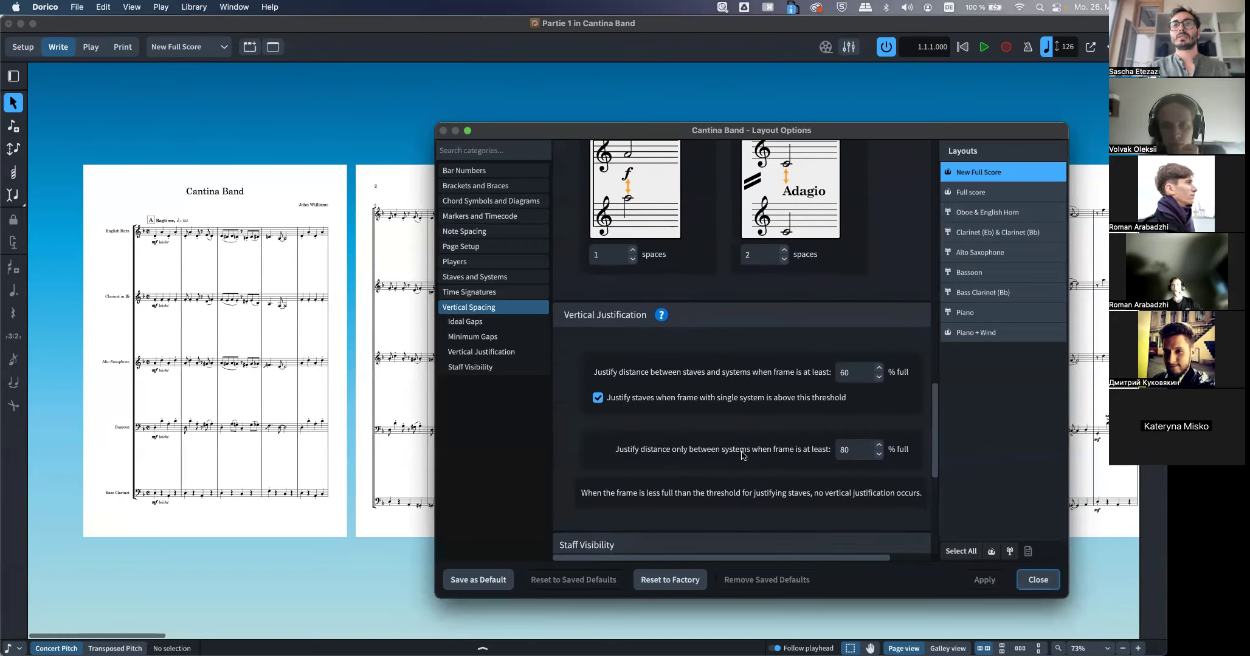
scroll(325, 367, "right", 1)
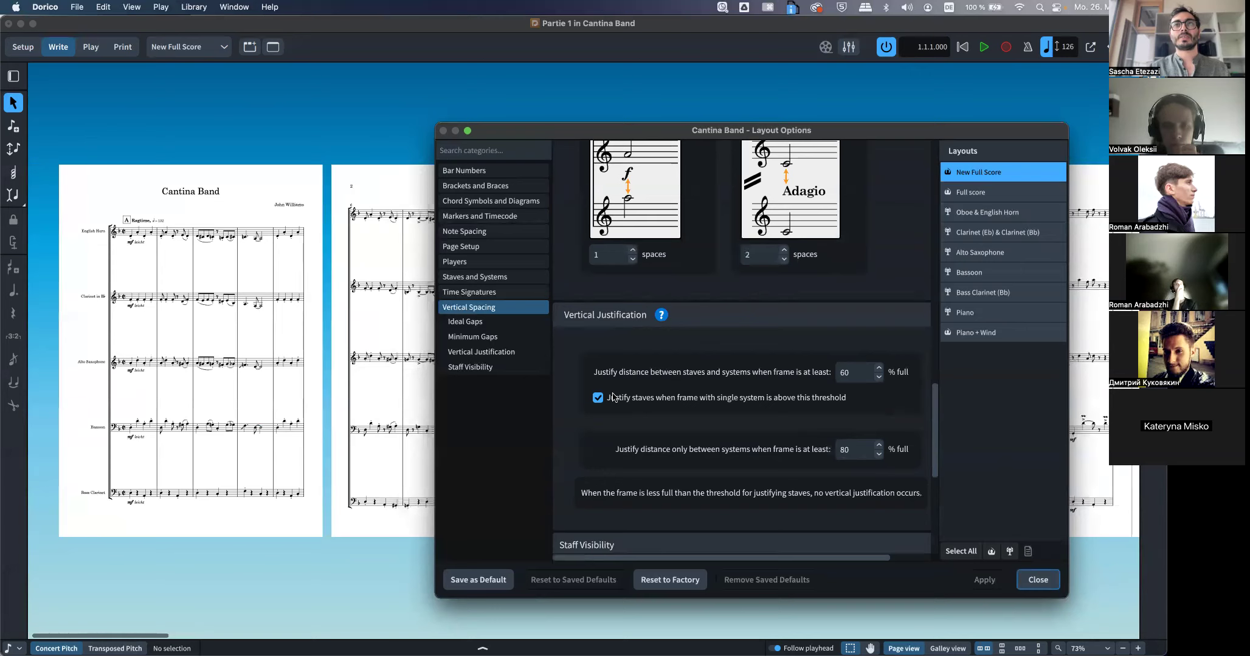
double_click(851, 373)
type("100")
key("Tab")
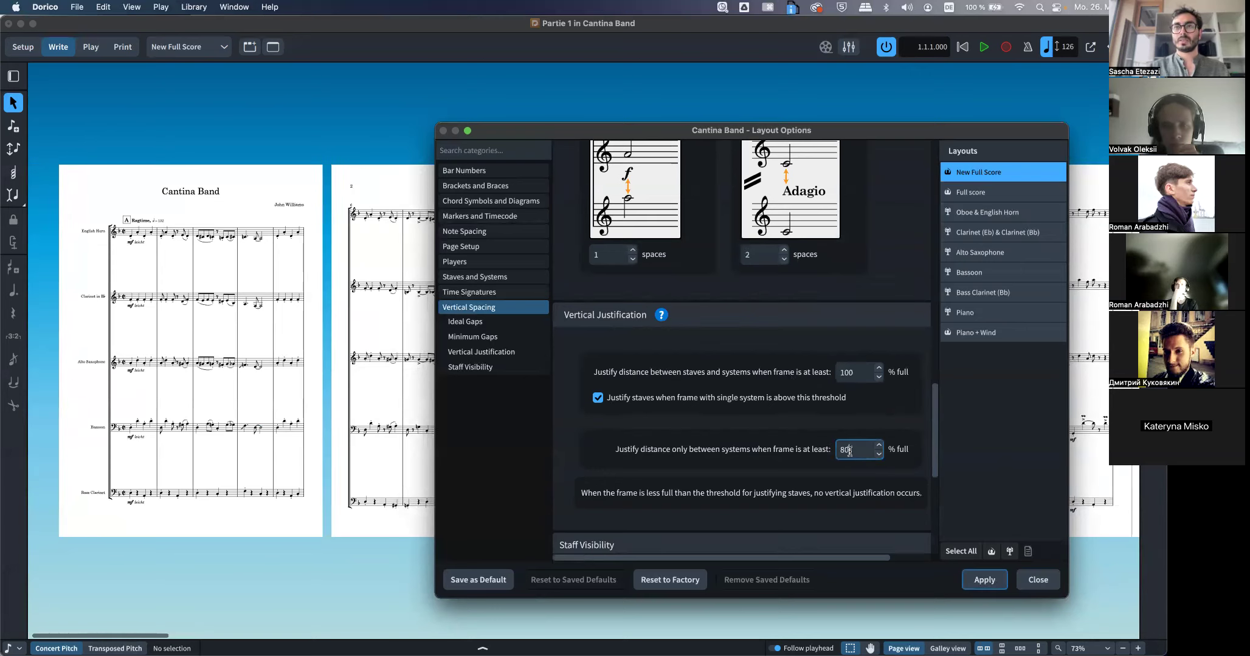
type("100")
left_click(980, 579)
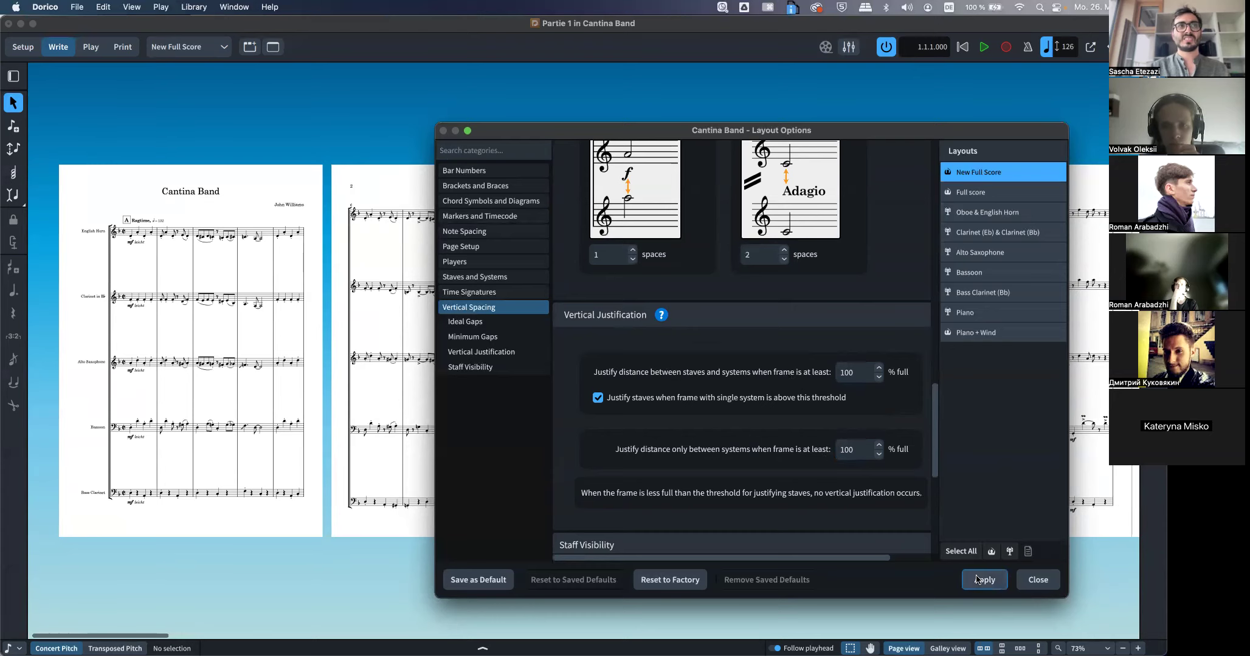
scroll(380, 367, "right", 10)
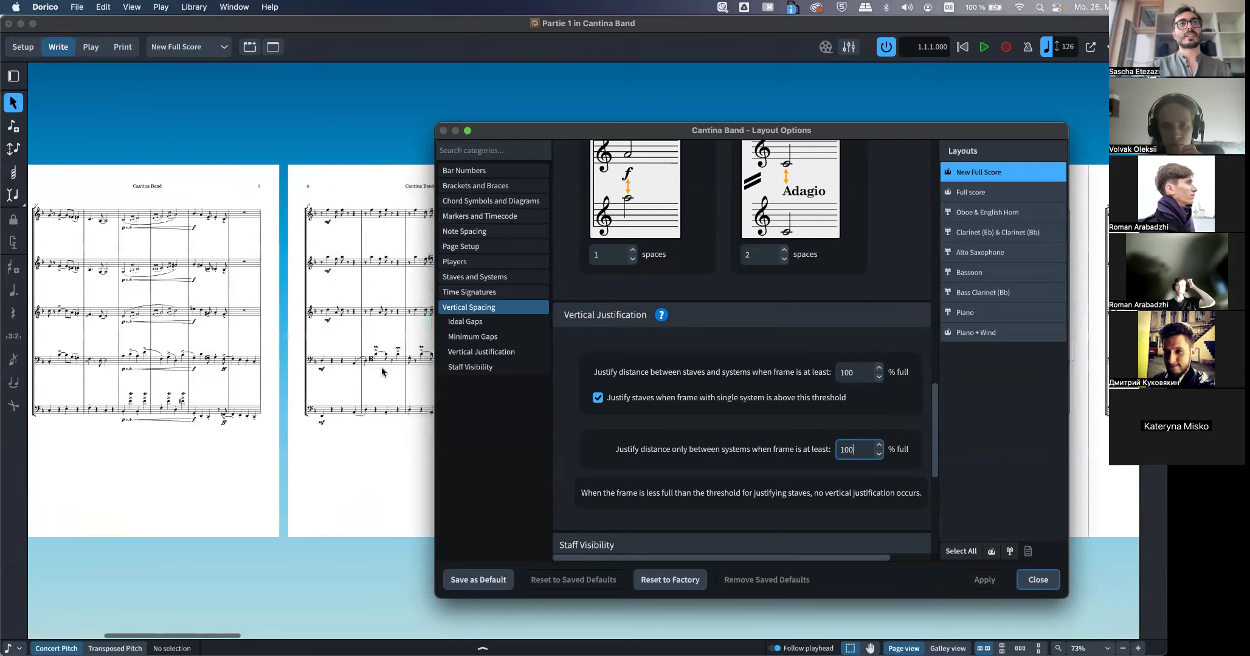
scroll(370, 372, "left", 10)
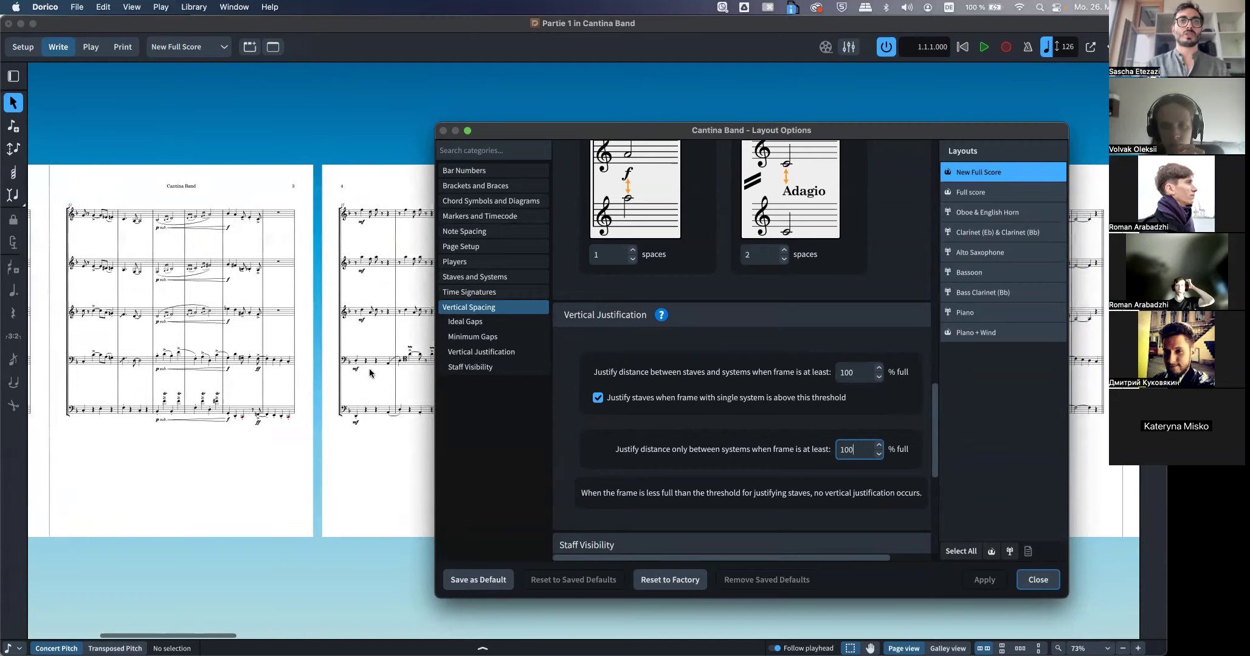
scroll(369, 372, "left", 2)
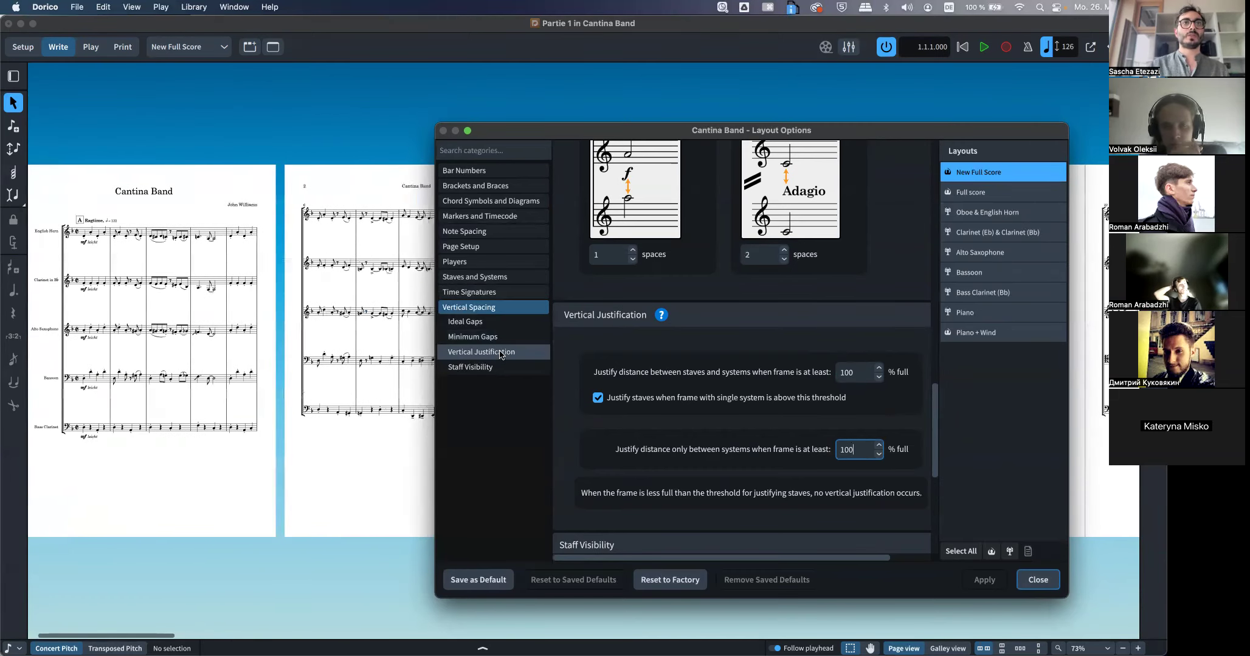
Set the ideal staff-to-staff gap to 18 spaces and apply it to the score
left_click(465, 321)
double_click(599, 322)
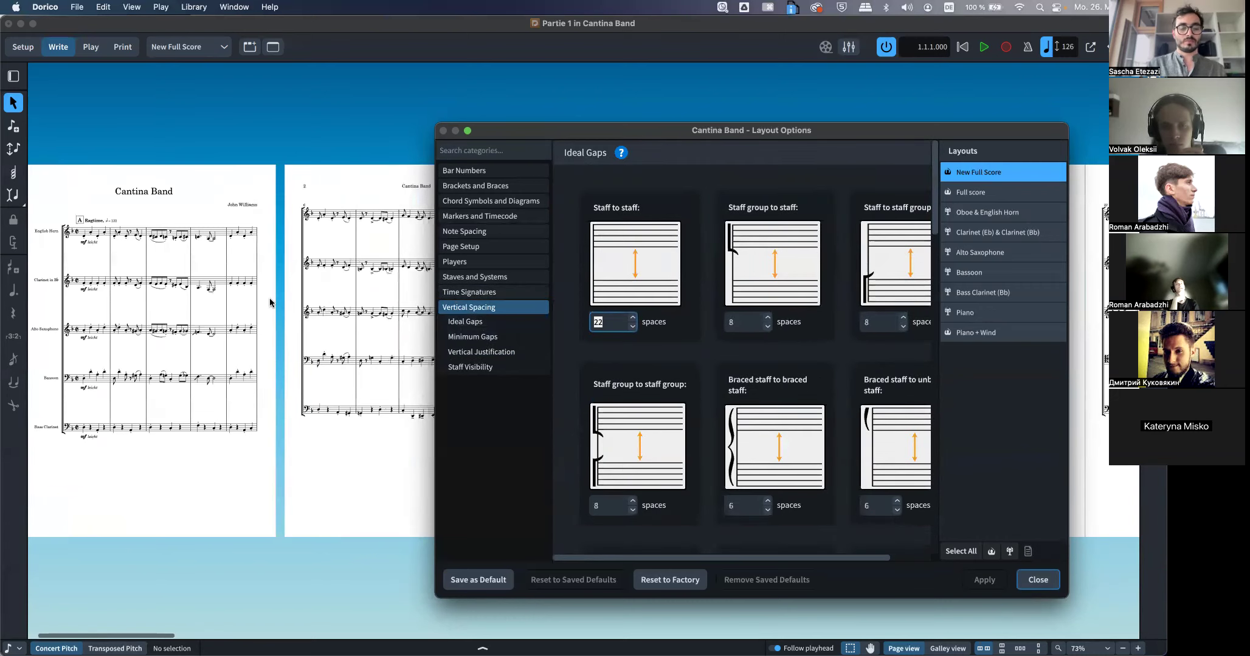
key("Tab")
left_click(984, 580)
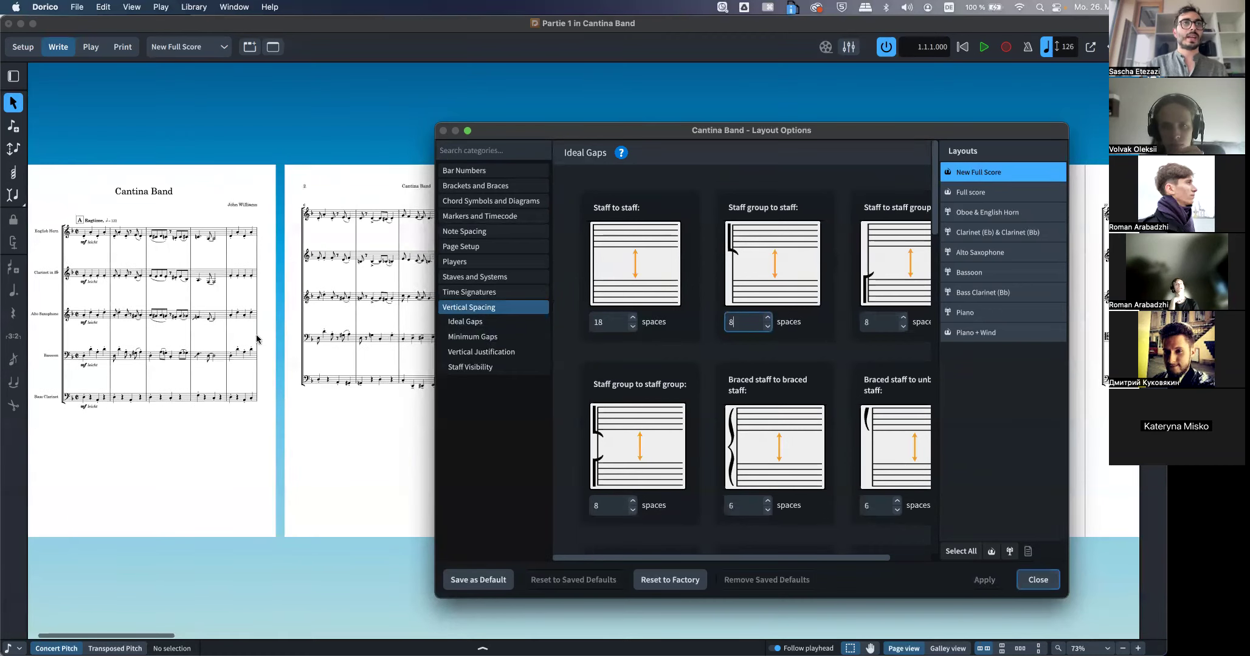
Set the ideal staff-to-staff gap to 6 spaces, apply it, and review the systems across the pages
key("shift+Tab")
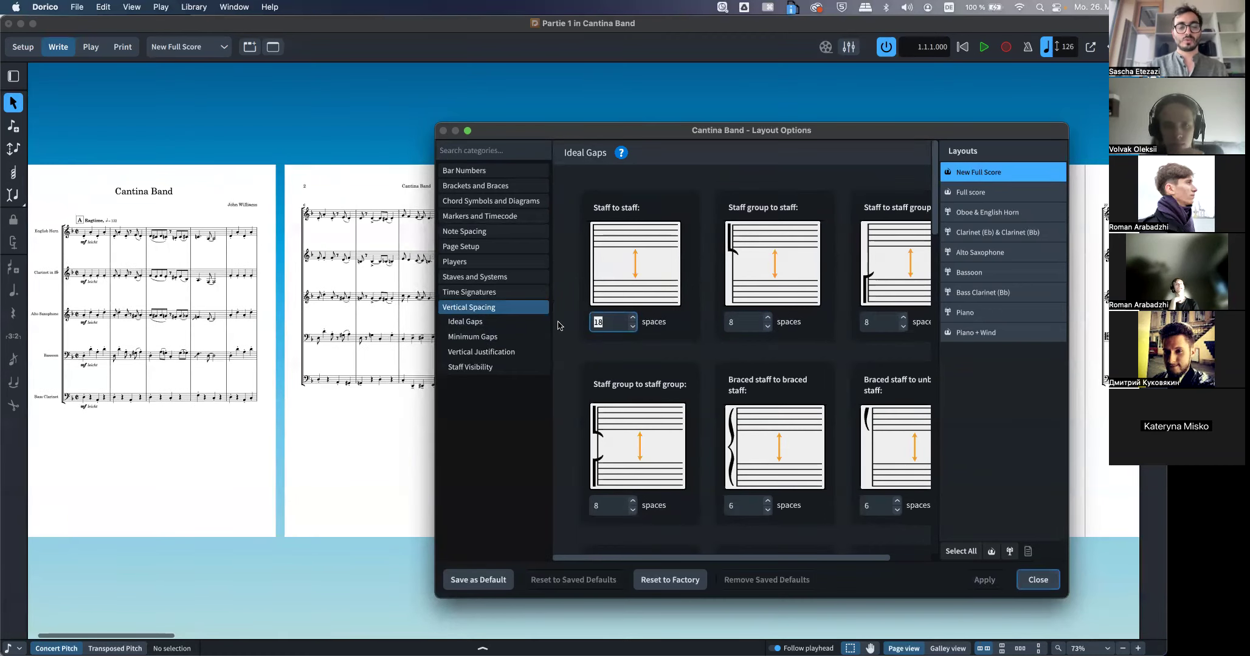
type("6")
left_click(760, 396)
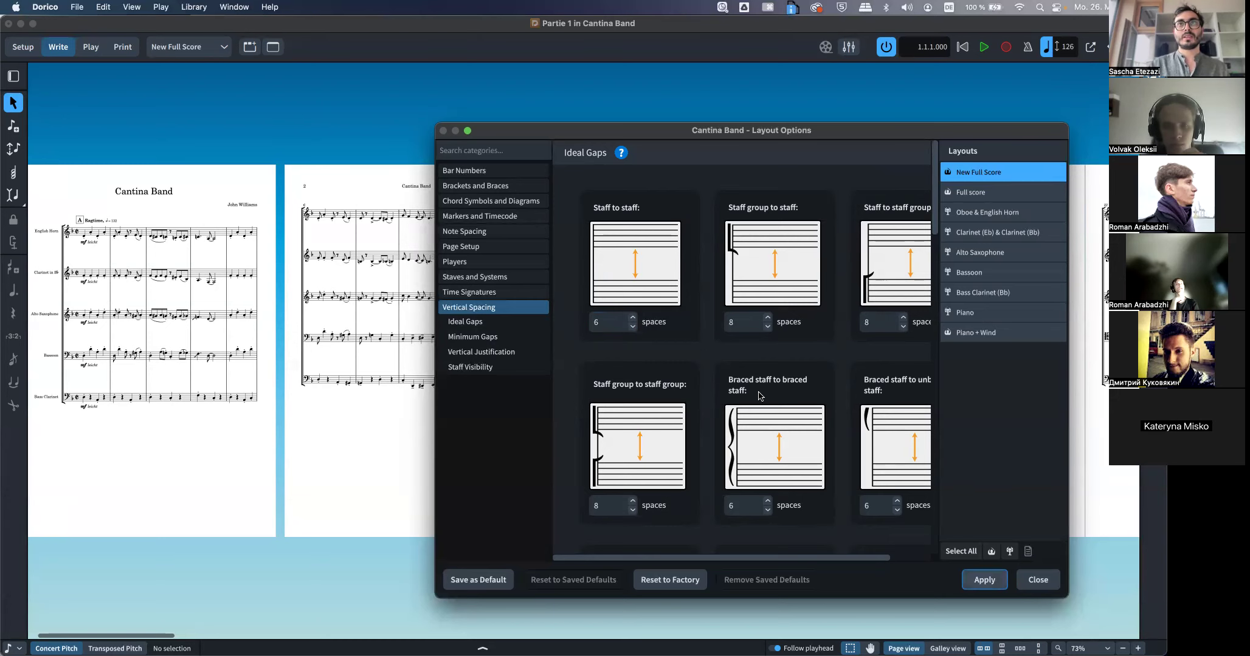
left_click(984, 582)
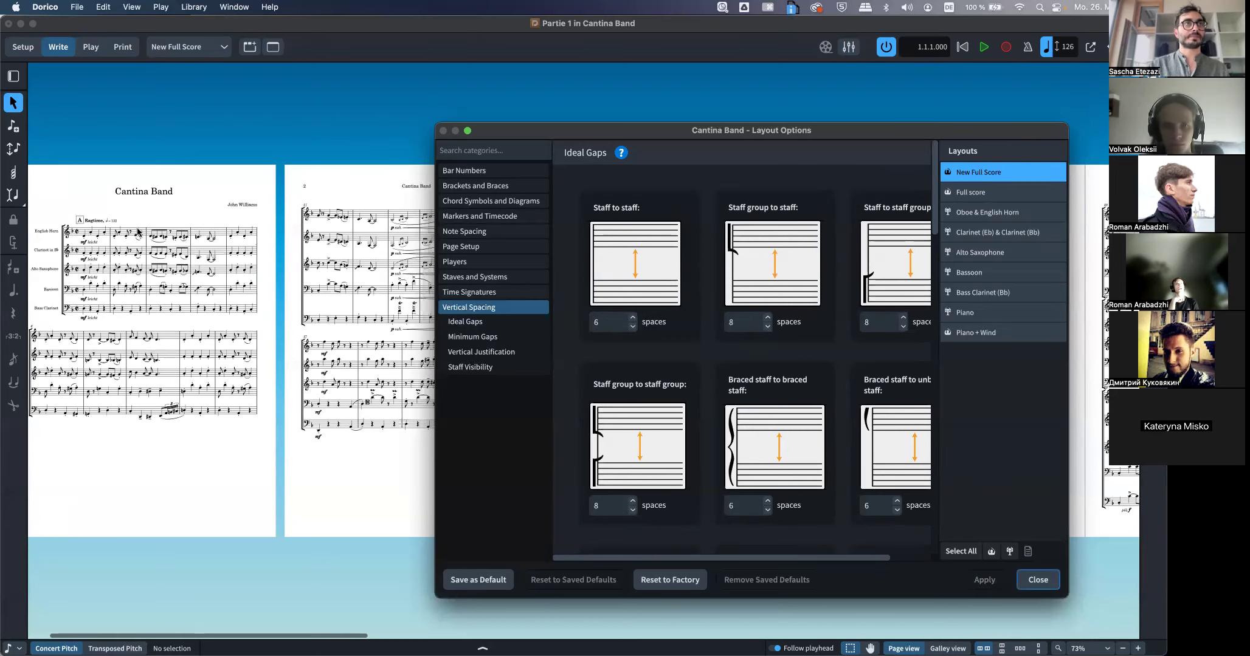
scroll(173, 335, "right", 5)
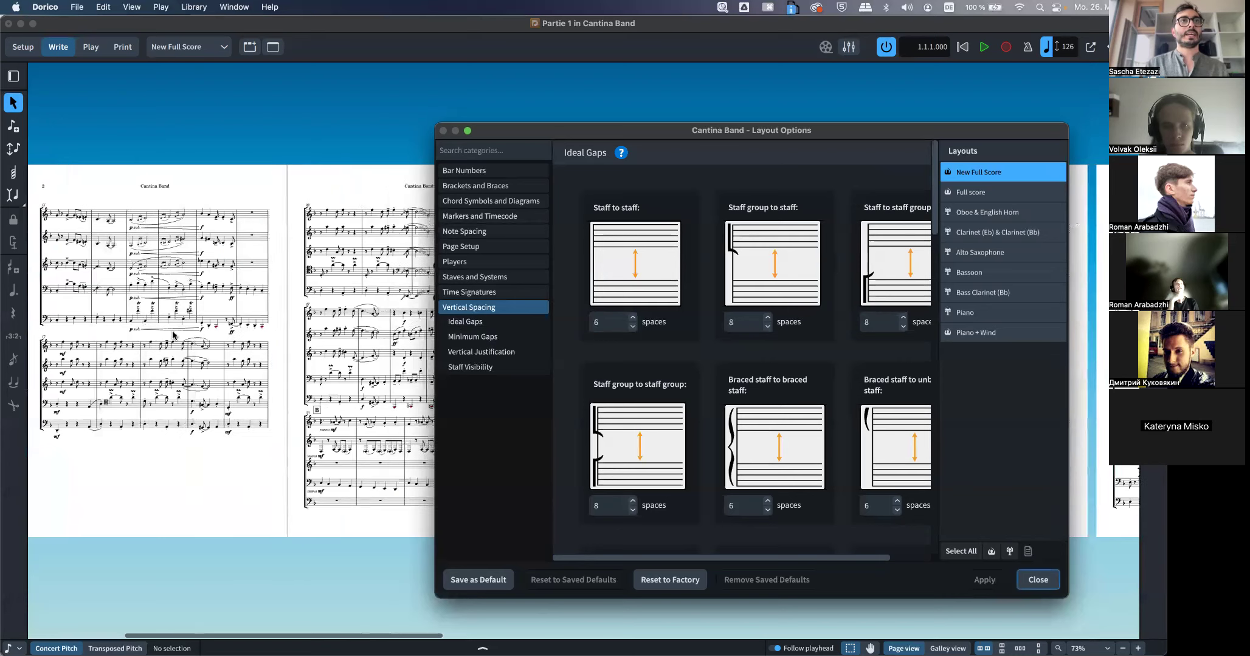
scroll(174, 335, "left", 5)
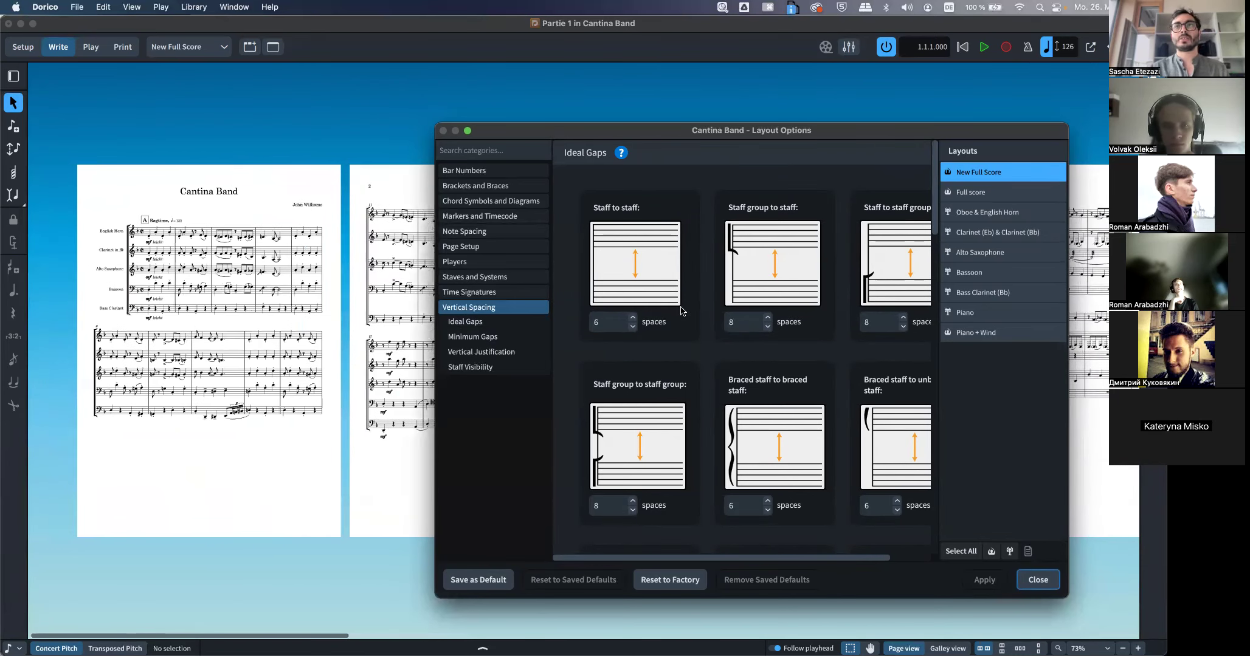
Set the ideal inter-system gap to 16 spaces, move the dialog clear of the score pages, and apply the change
scroll(699, 255, "right", 2)
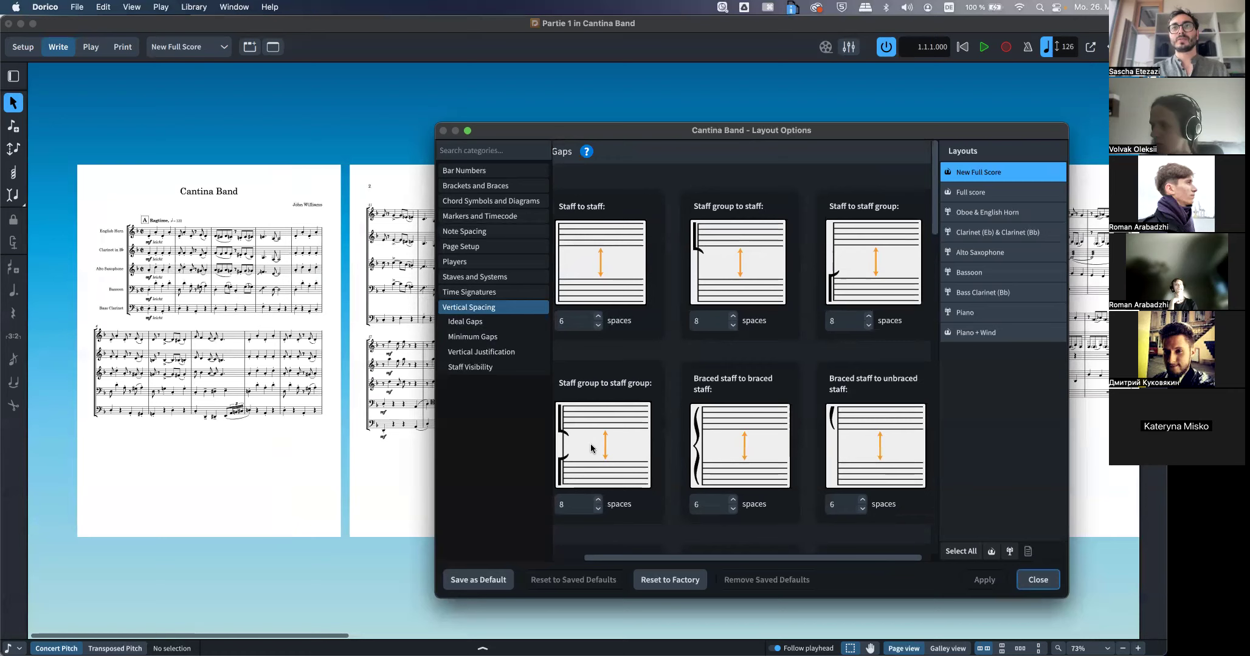
scroll(649, 382, "down", 1)
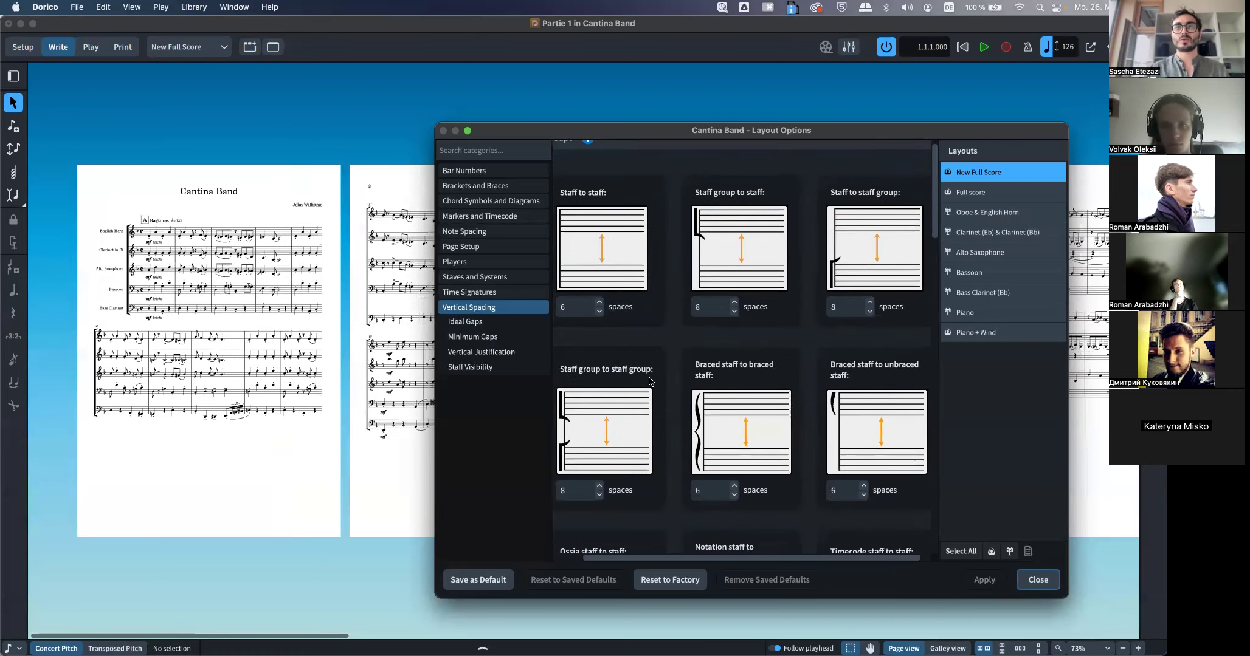
scroll(649, 381, "down", 5)
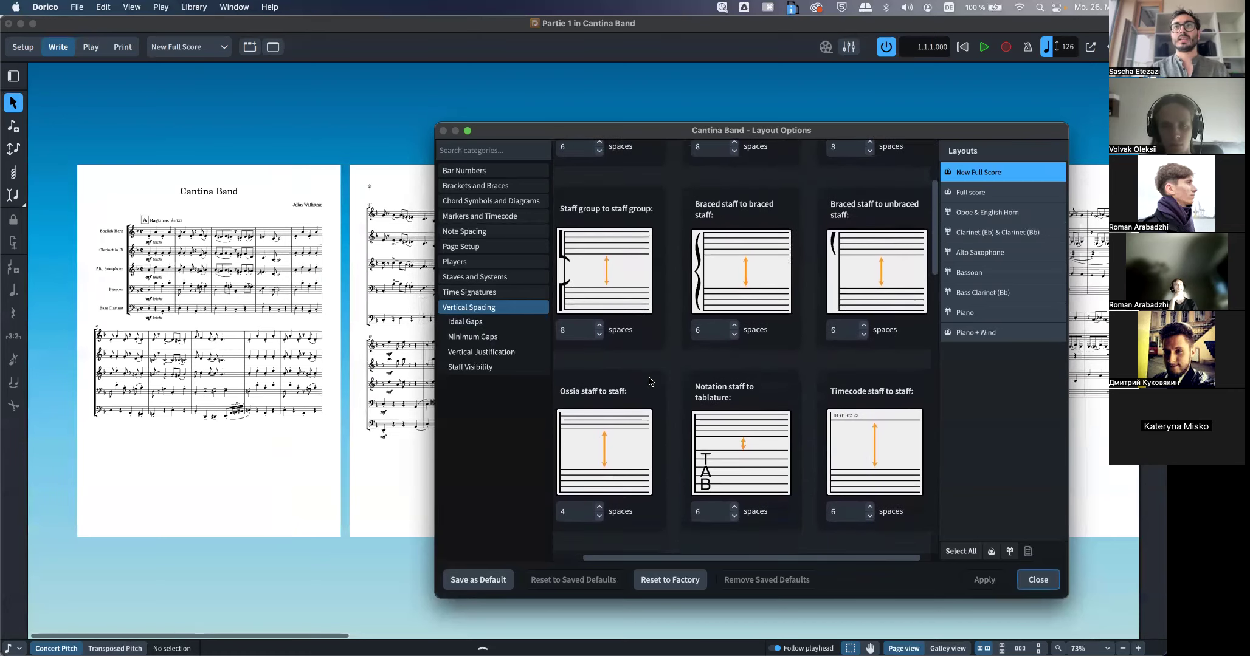
scroll(649, 381, "down", 6)
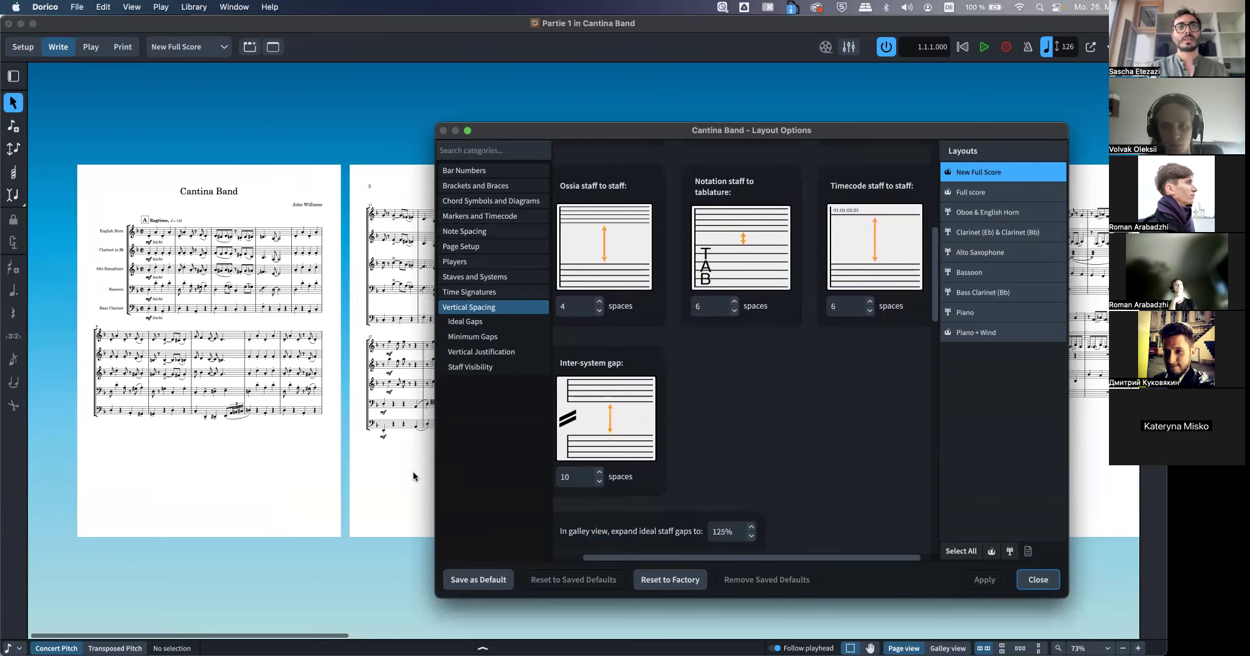
left_click(584, 477)
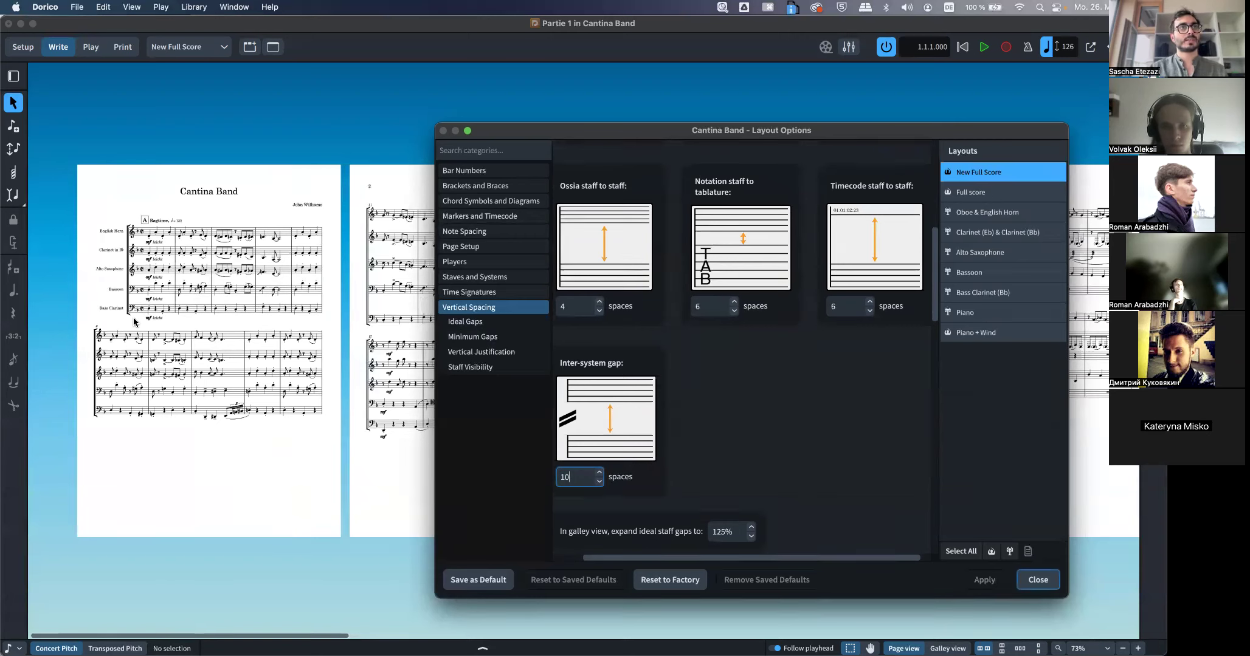
left_click_drag(576, 477, 554, 473)
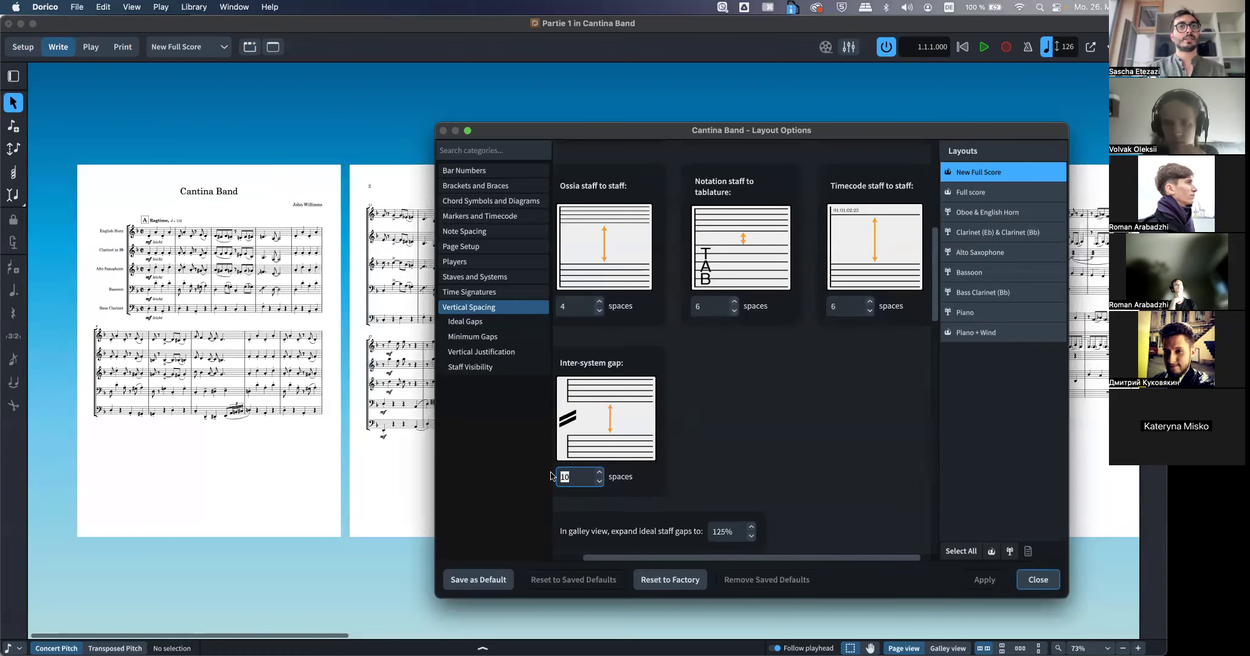
left_click_drag(597, 130, 875, 146)
scroll(618, 254, "right", 10)
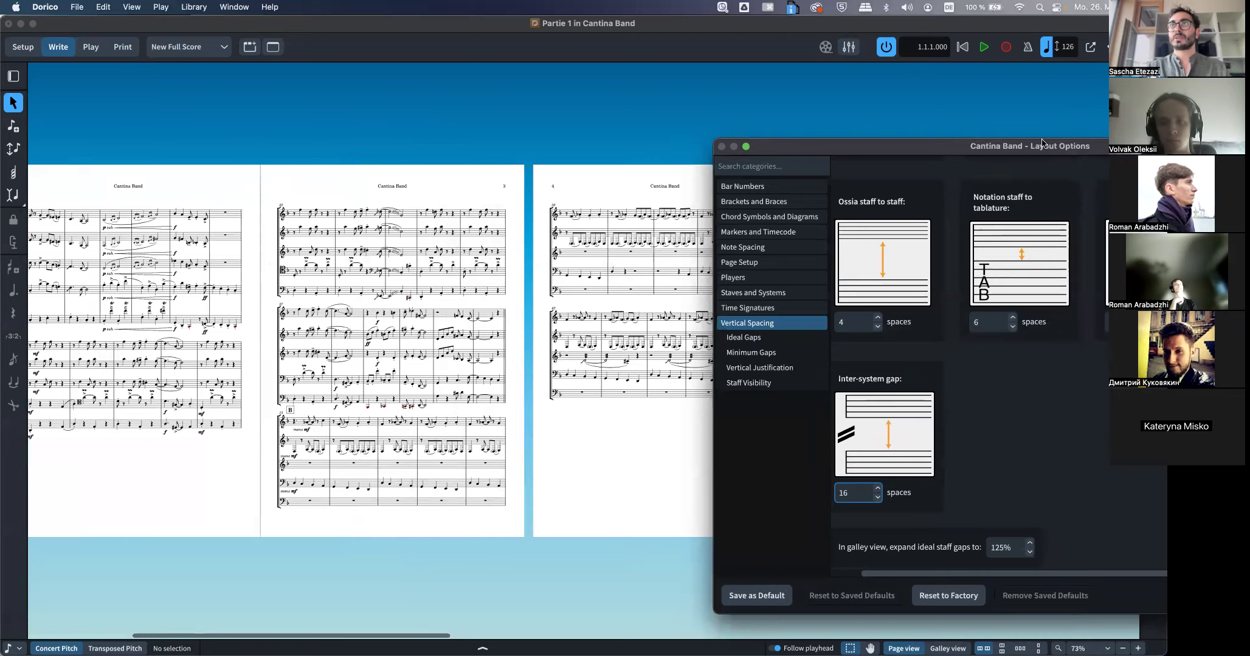
left_click_drag(1041, 142, 922, 146)
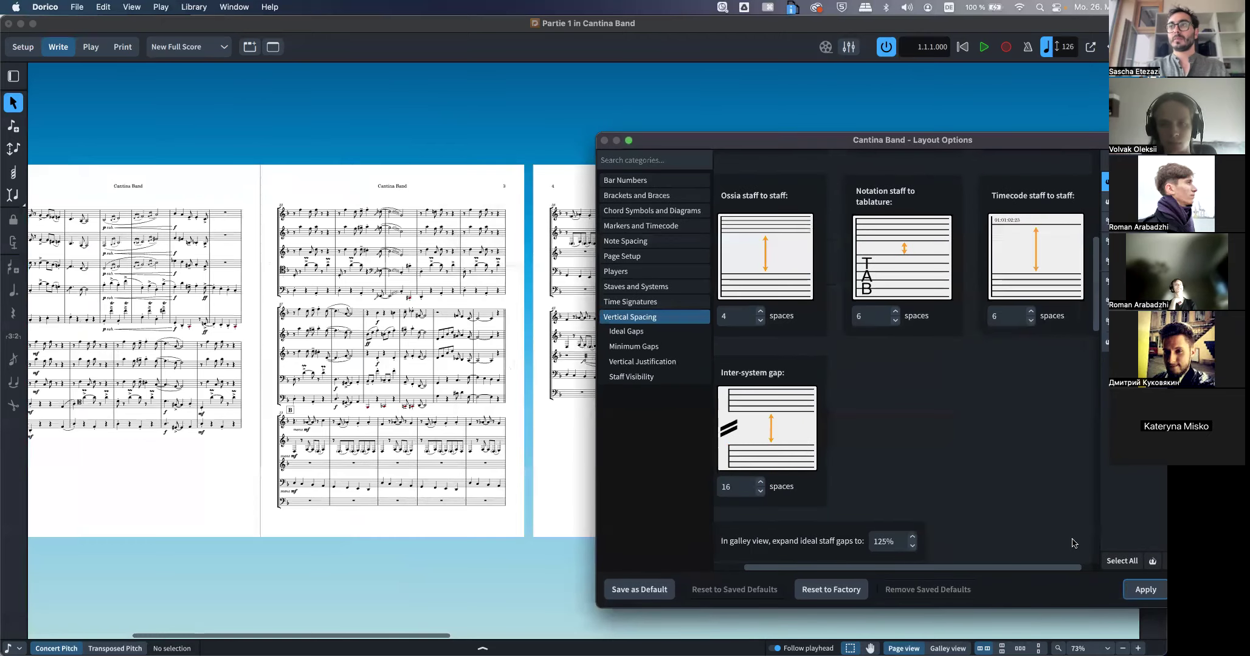
left_click(1145, 590)
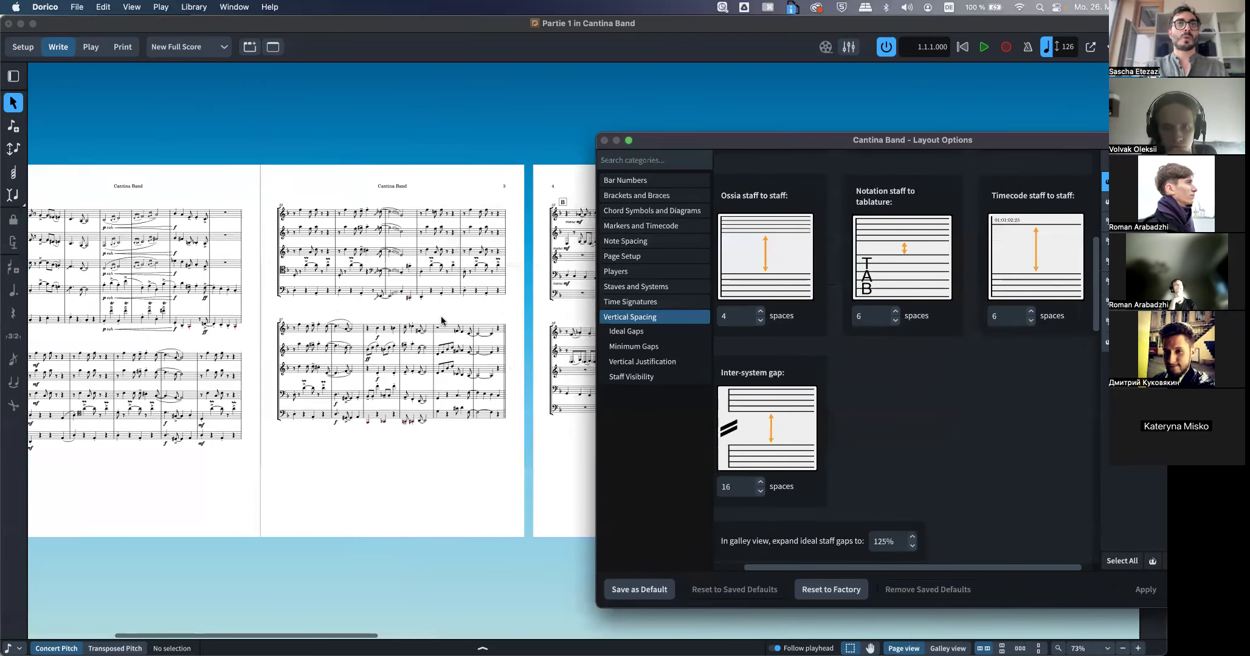
Set the Vertical Justification thresholds to 60% full for staves and systems and 80% full for systems only, and apply them
scroll(366, 270, "left", 5)
scroll(341, 268, "right", 10)
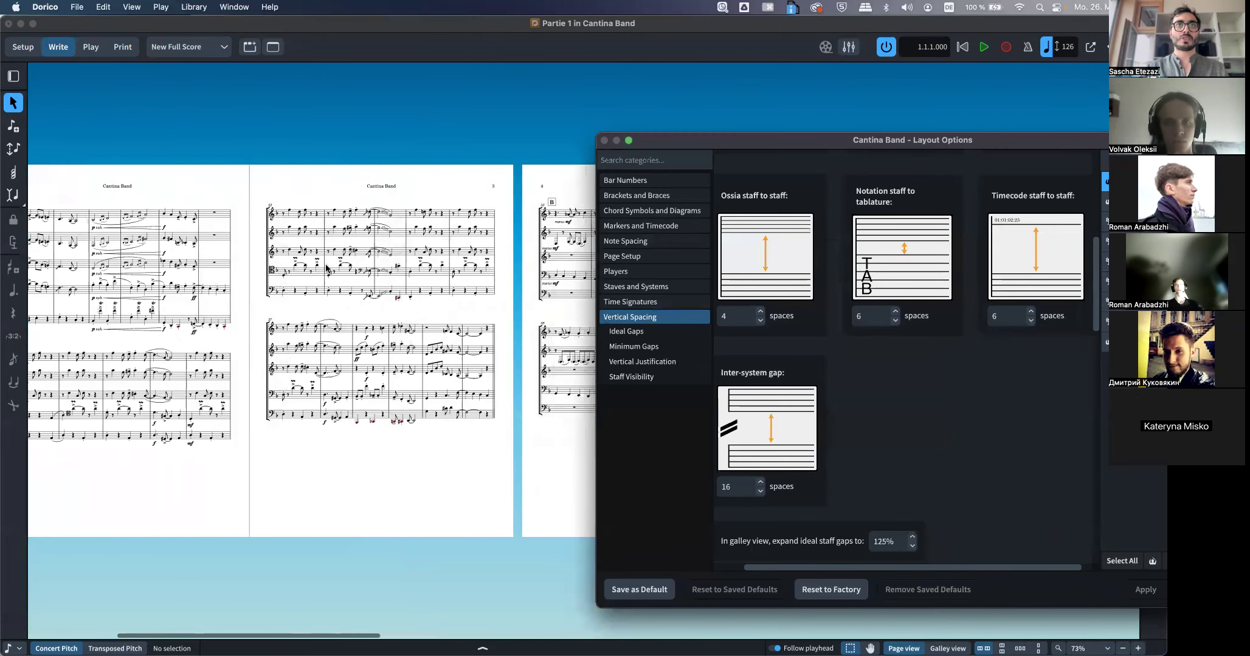
scroll(326, 268, "right", 15)
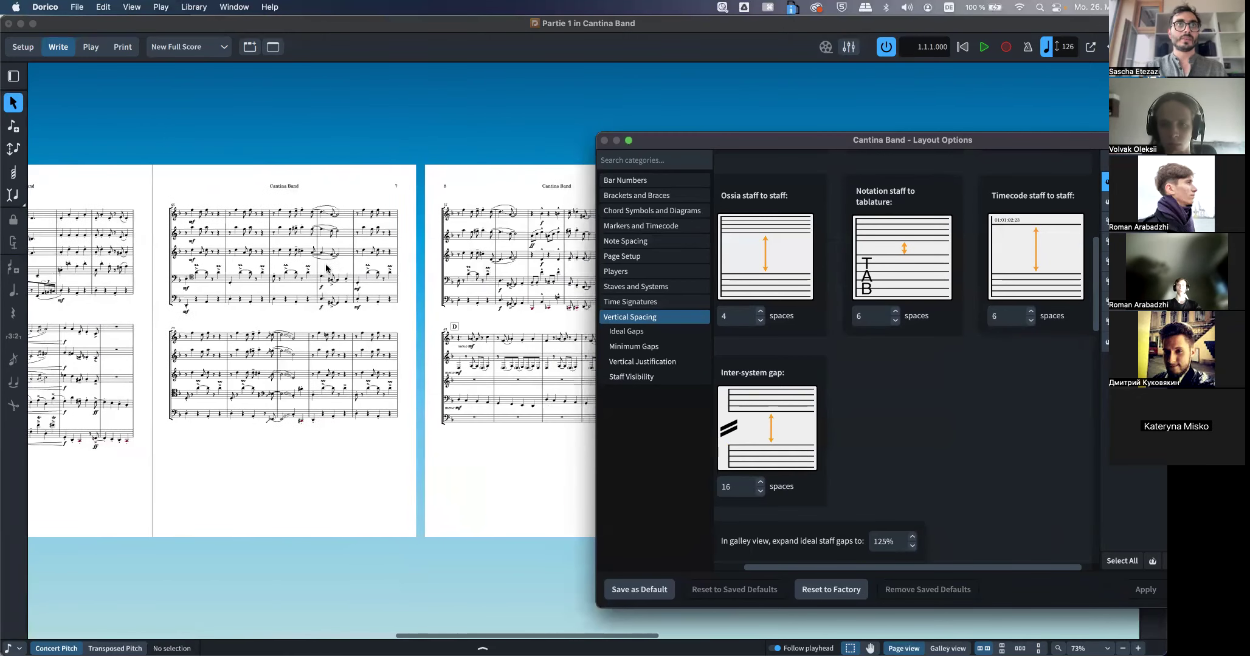
scroll(327, 268, "right", 15)
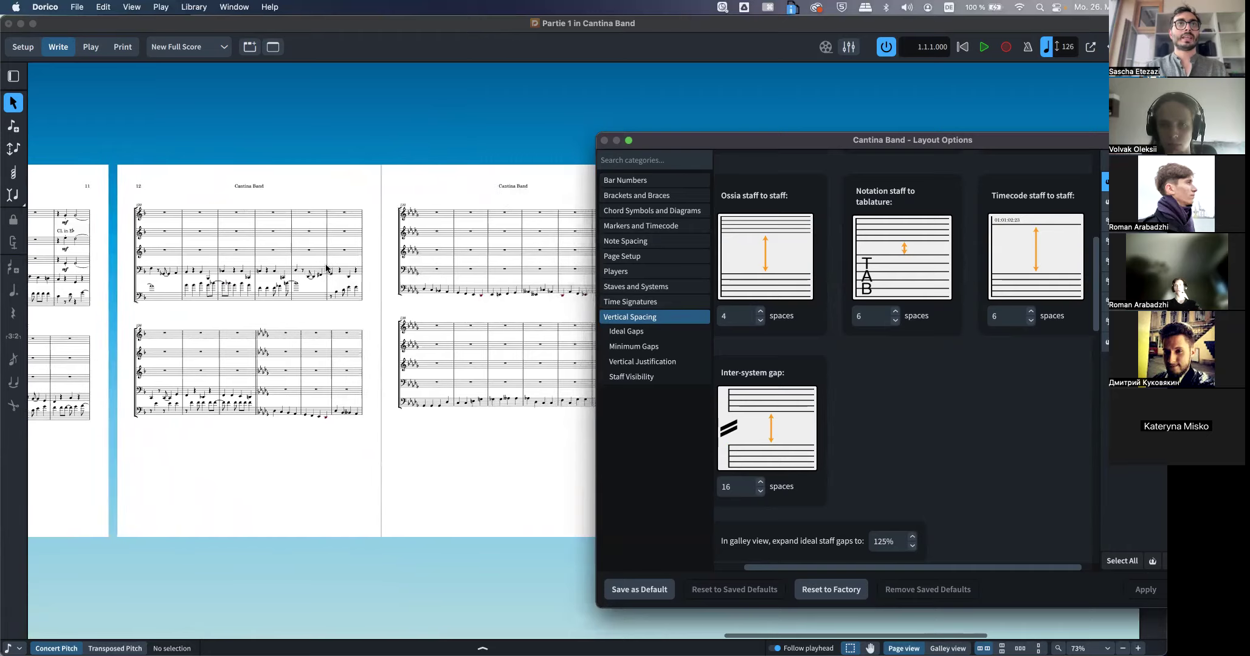
scroll(327, 268, "left", 20)
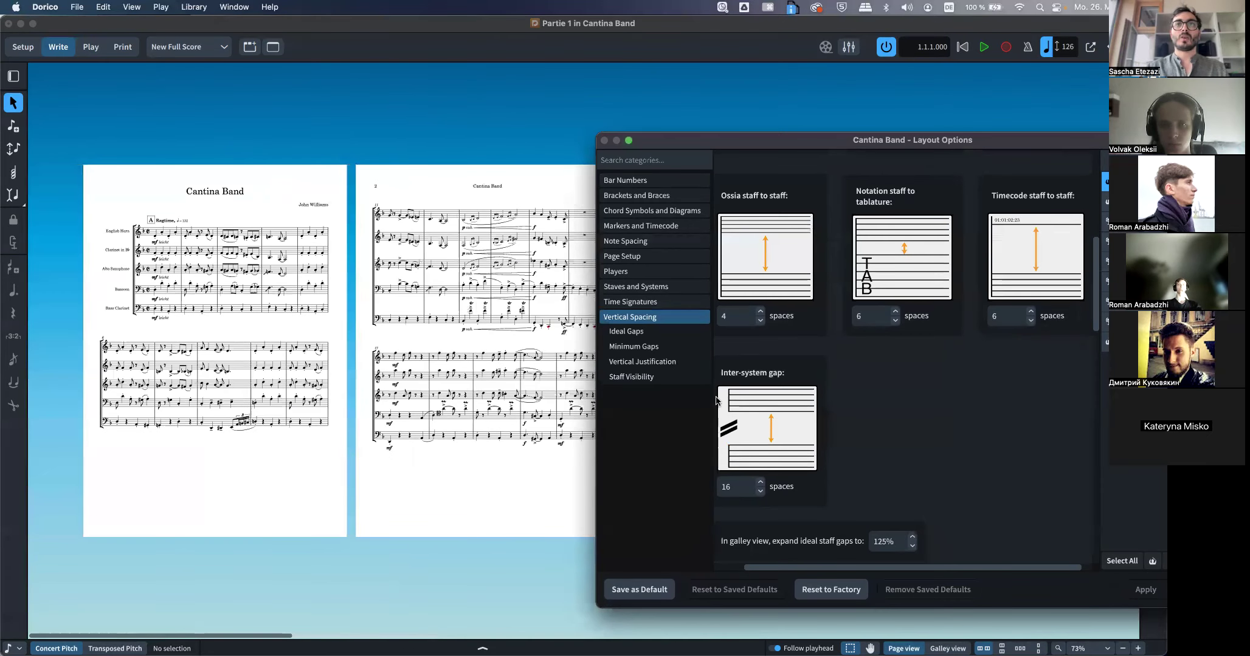
left_click(642, 361)
scroll(809, 466, "left", 1)
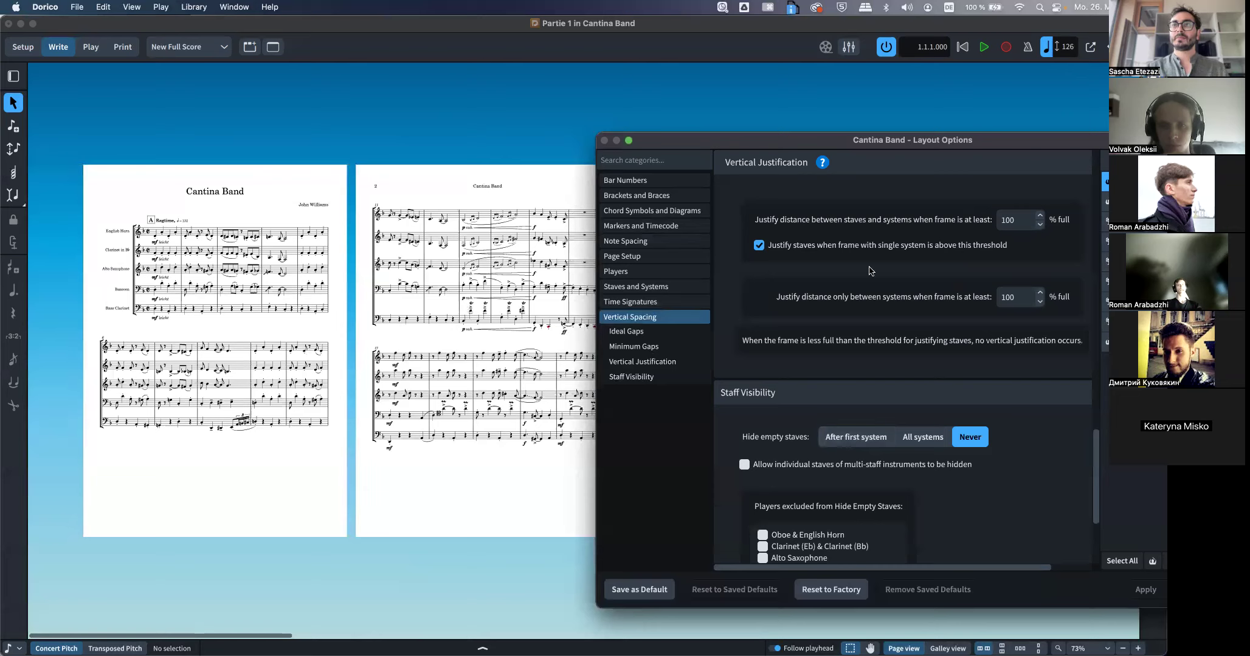
double_click(1011, 219)
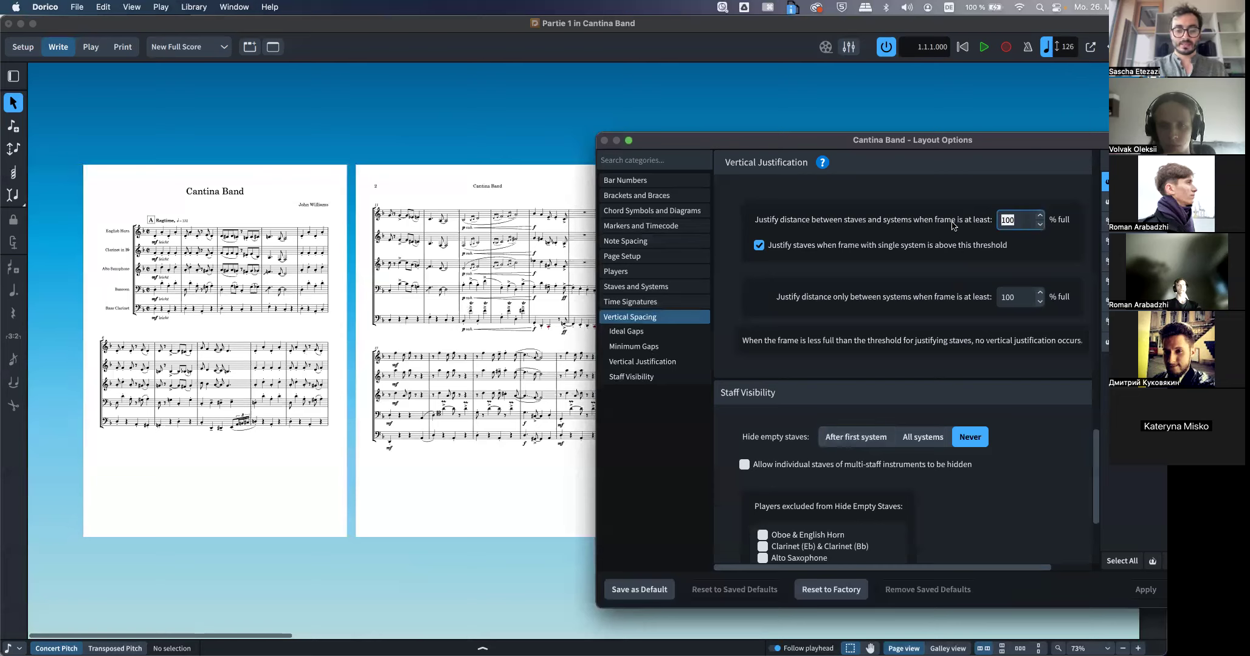
double_click(1014, 294)
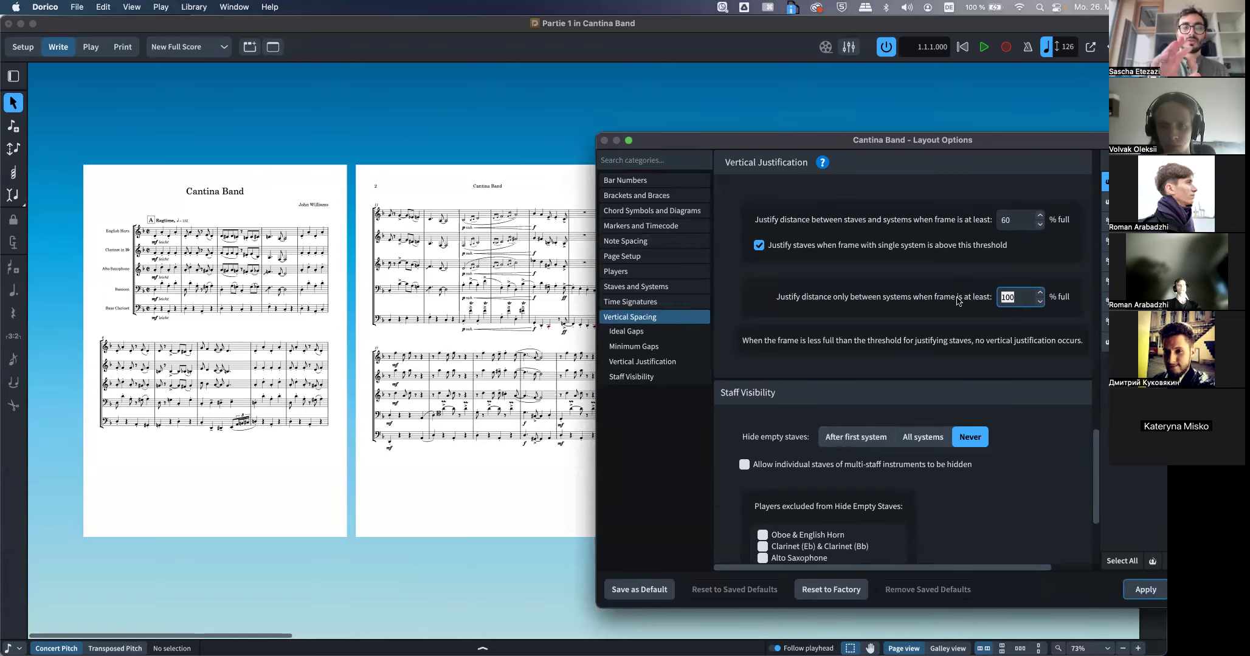
left_click(929, 293)
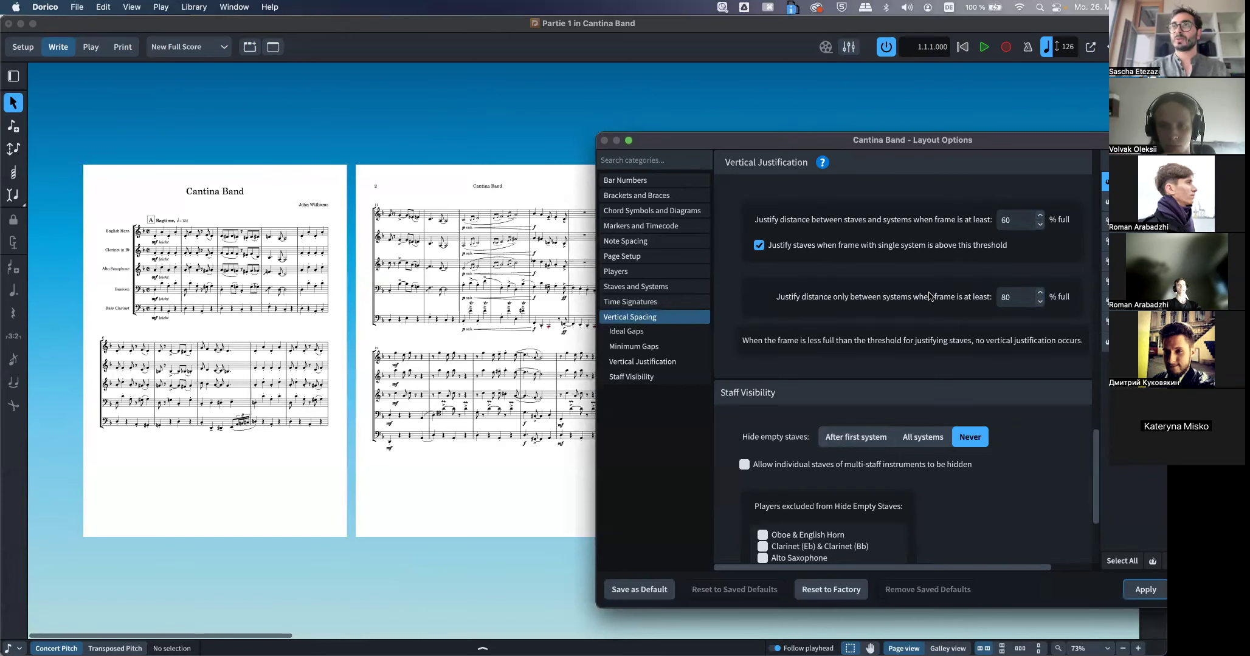
left_click(1148, 590)
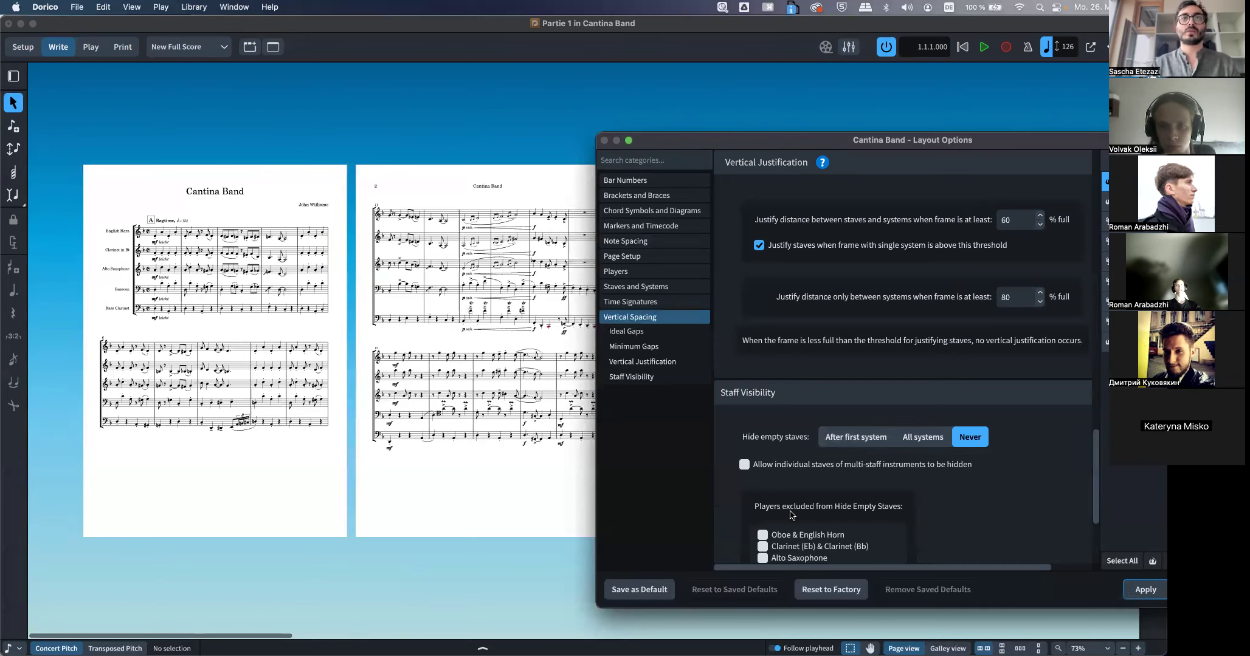
left_click(1146, 590)
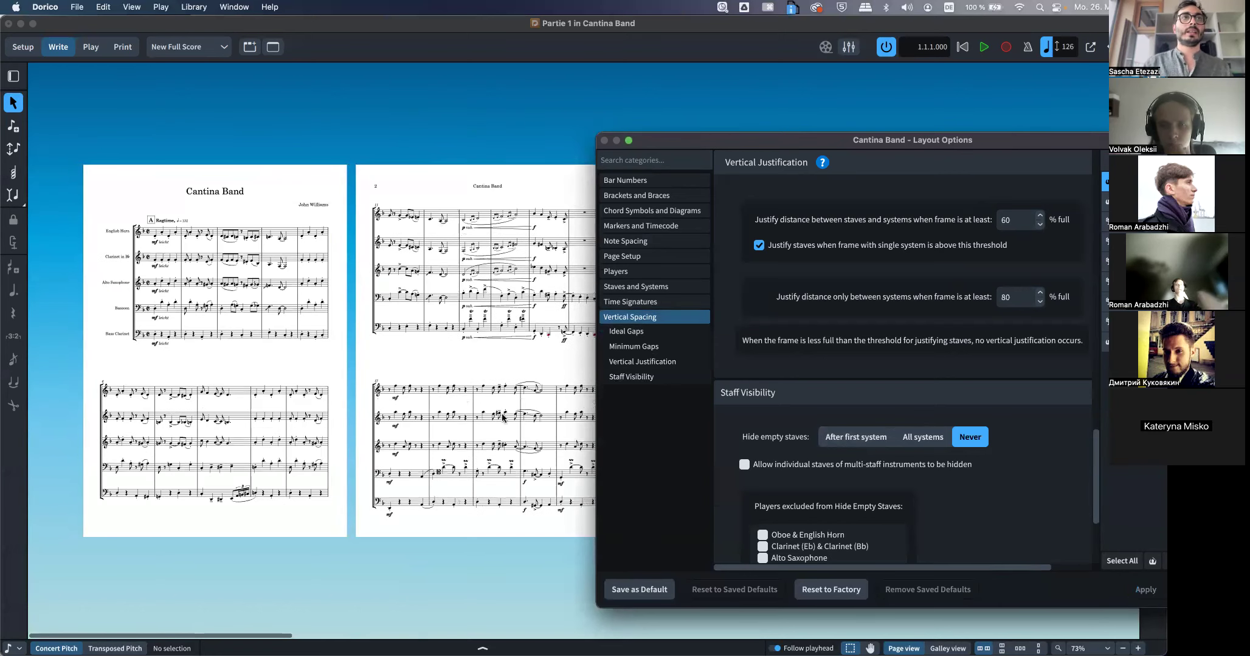
Examine the justified staff and system spacing across the score pages, with the Ideal Gaps settings for reference, and close Layout Options
scroll(221, 282, "right", 5)
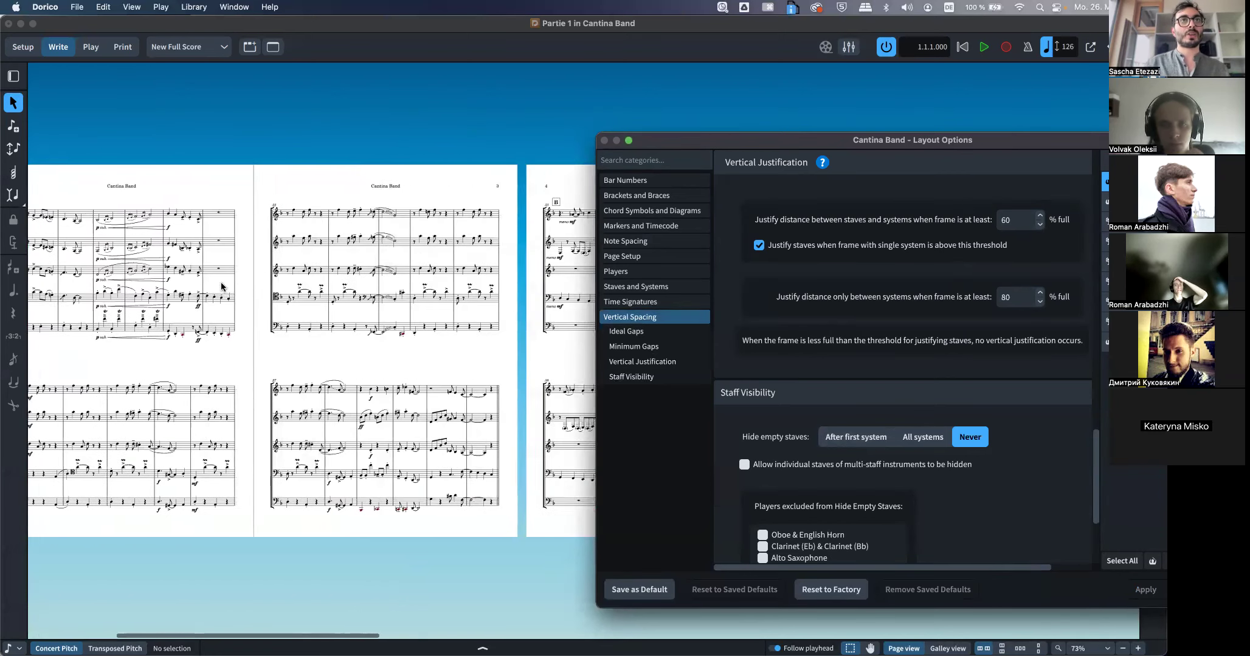
scroll(433, 278, "right", 5)
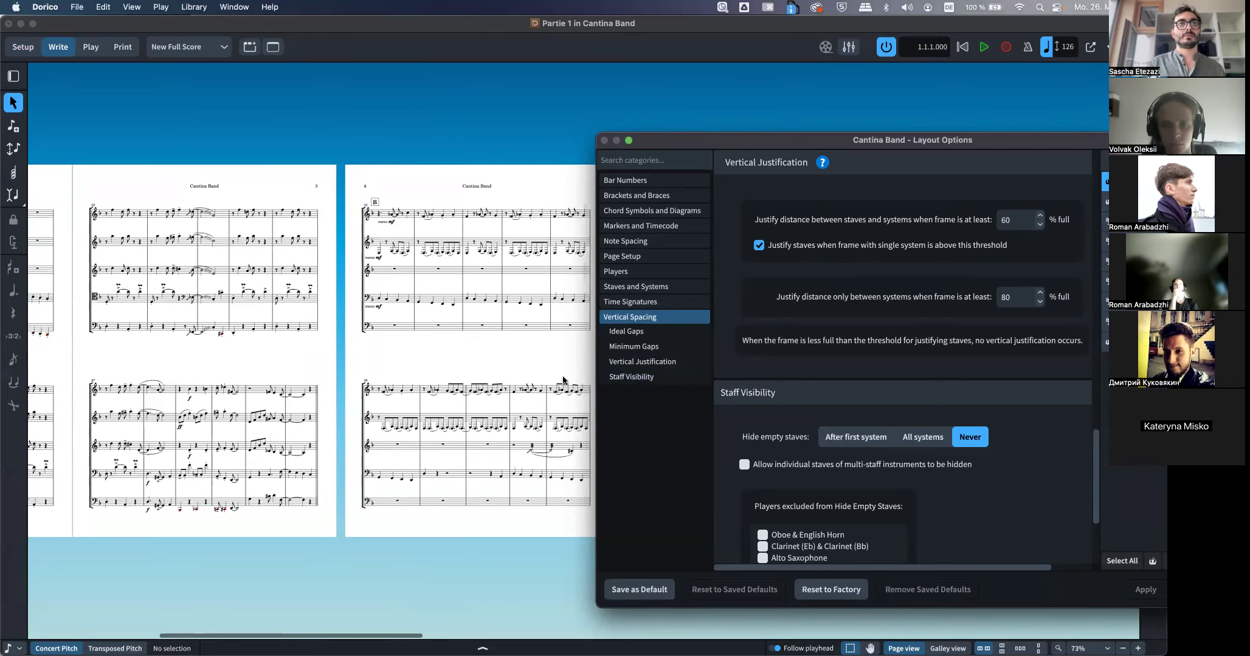
left_click(626, 331)
scroll(487, 372, "right", 12)
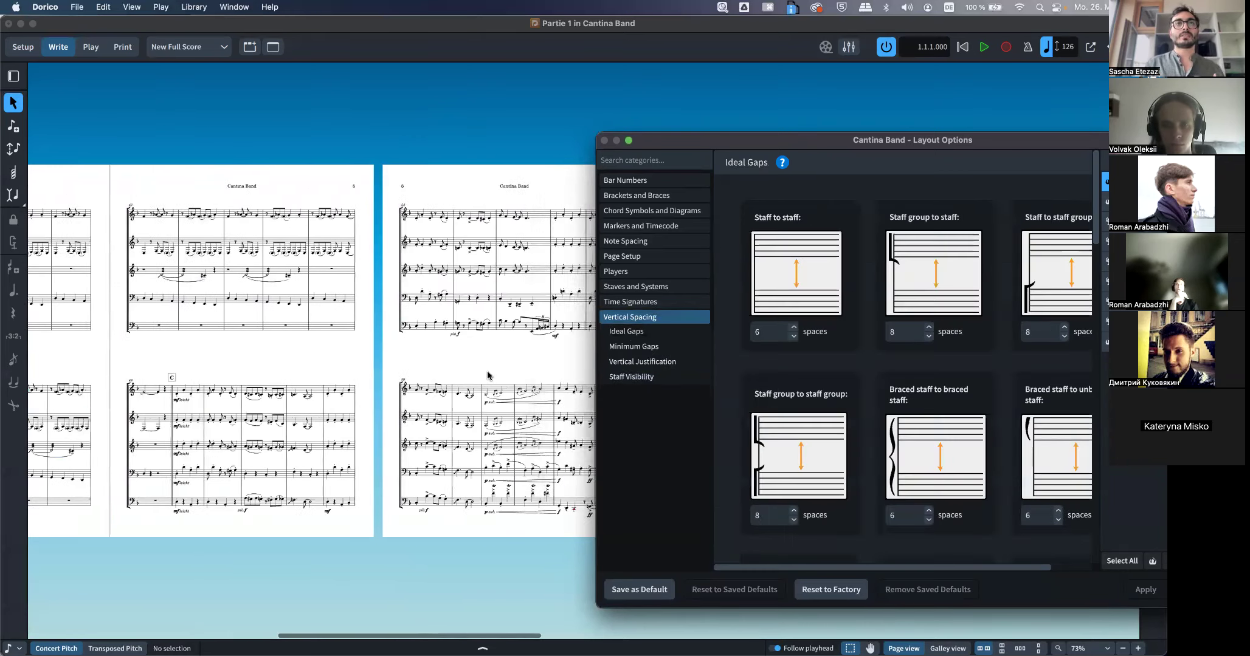
scroll(488, 373, "right", 10)
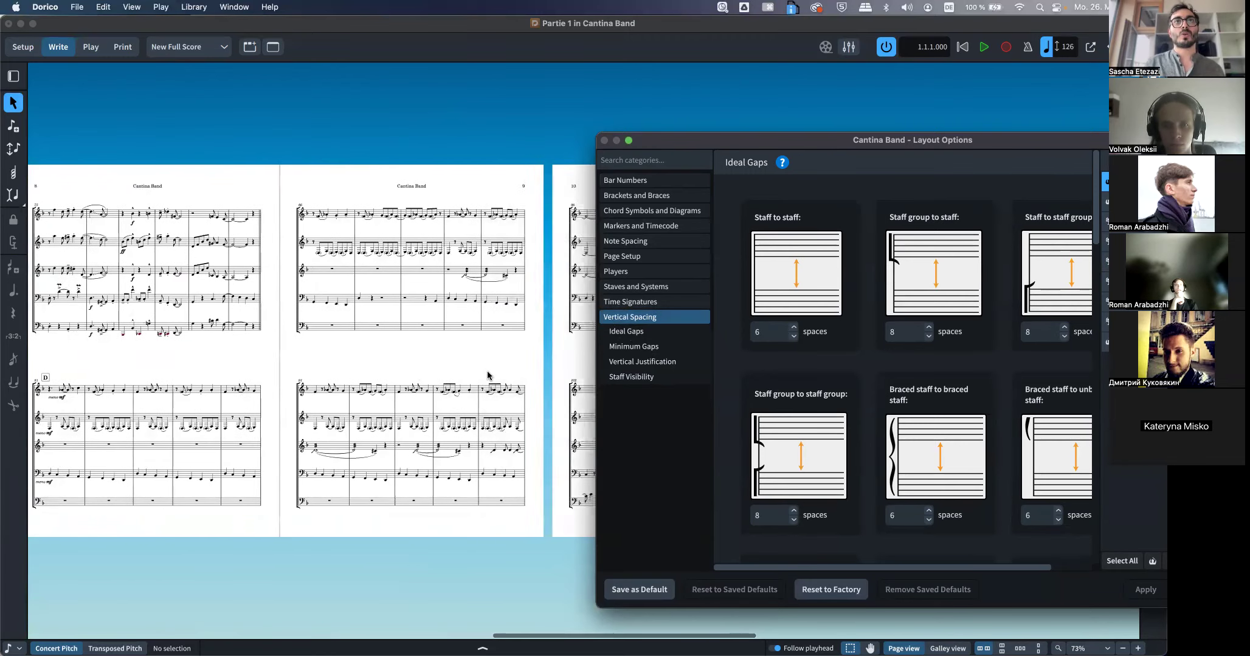
scroll(488, 374, "right", 10)
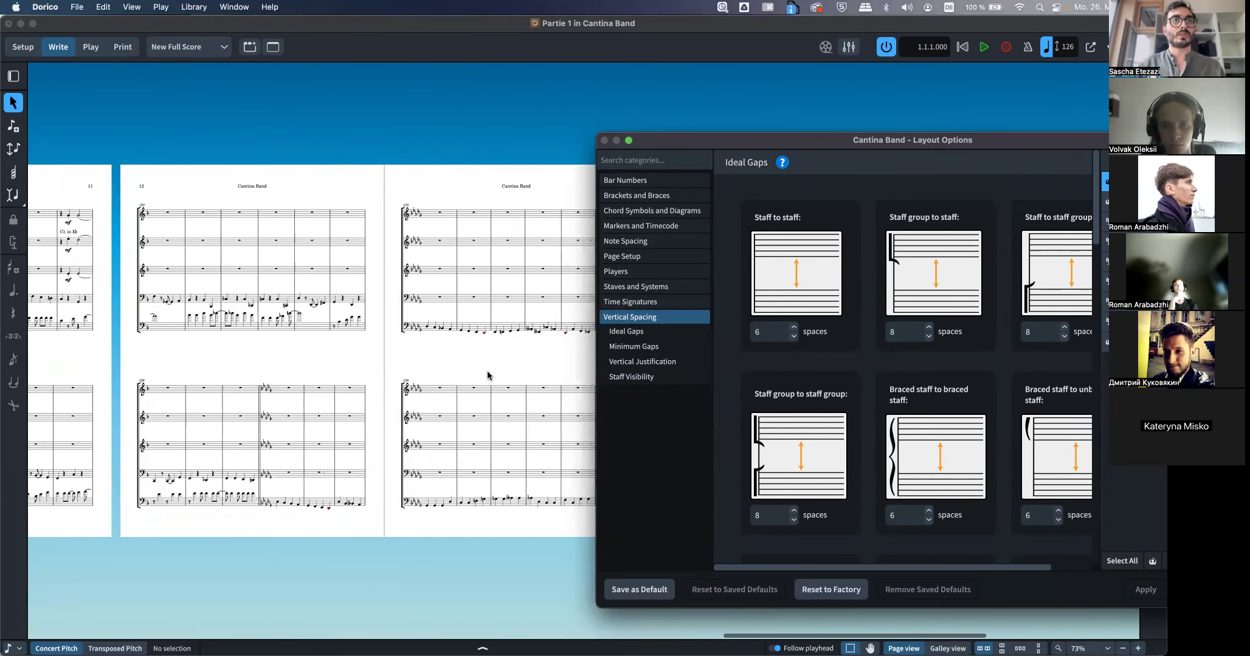
scroll(487, 375, "right", 7)
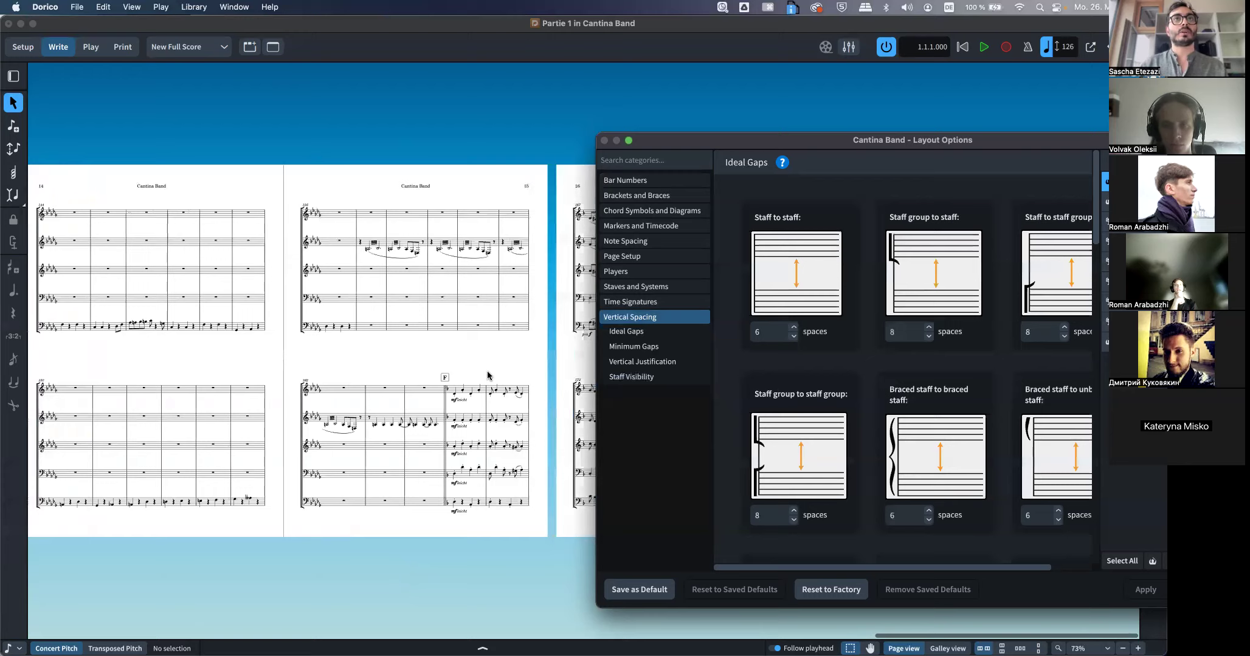
scroll(468, 375, "left", 20)
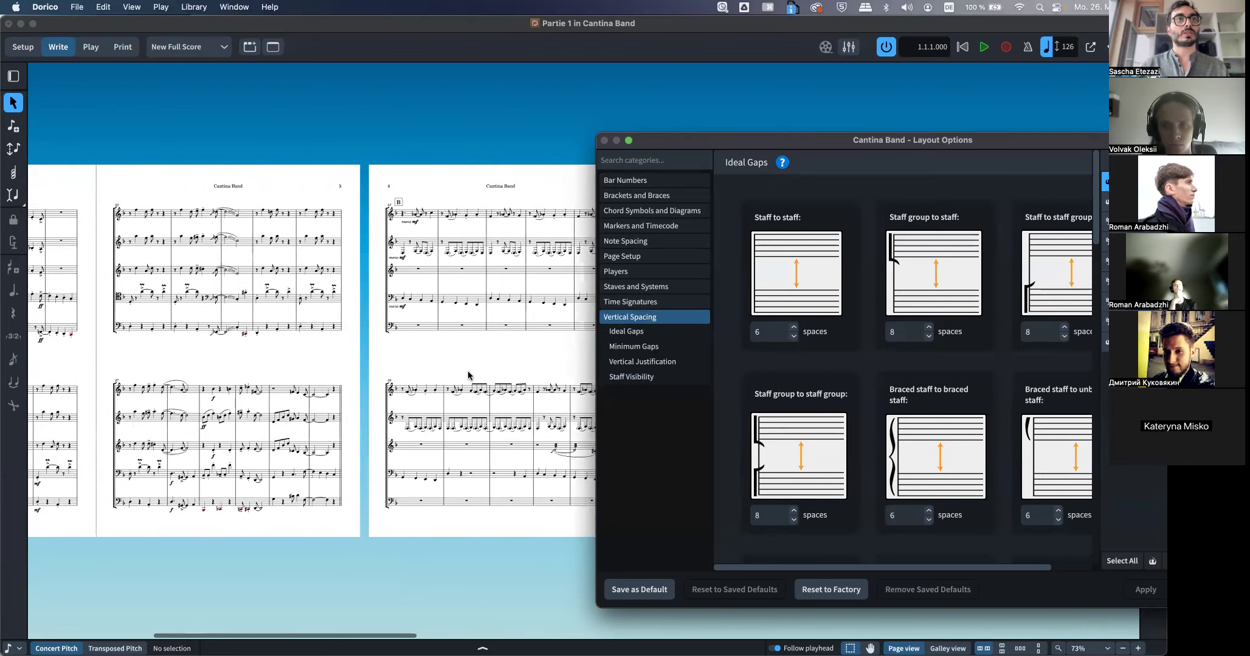
scroll(468, 375, "left", 5)
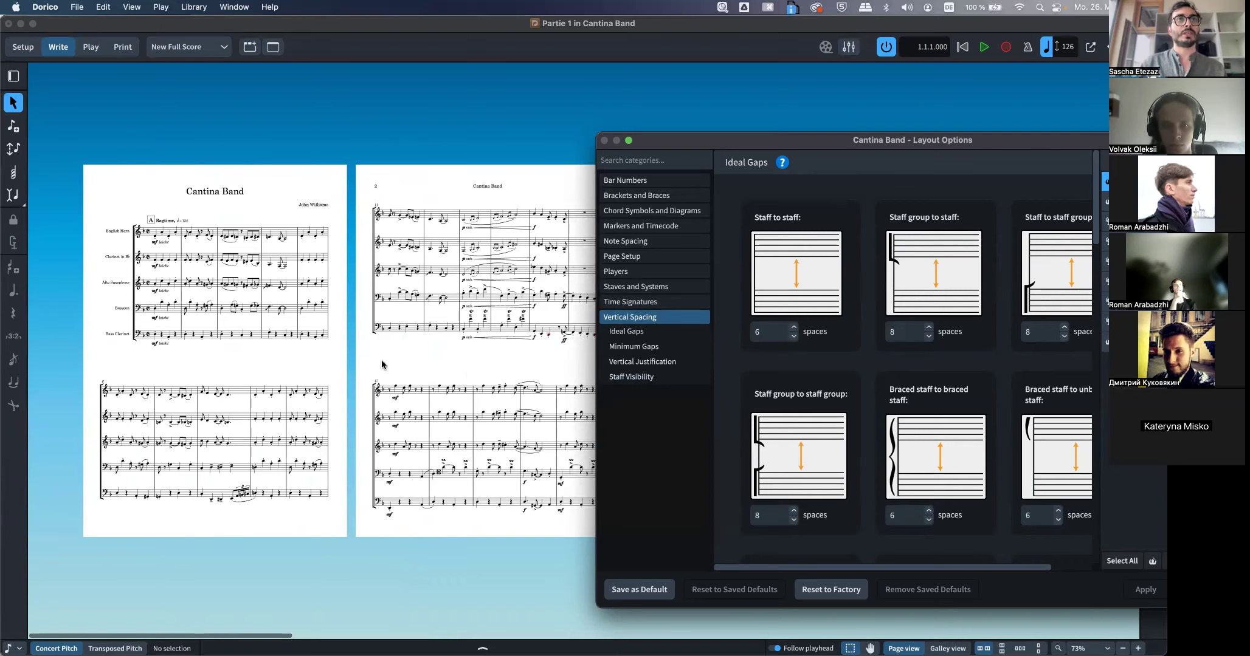
key("Escape")
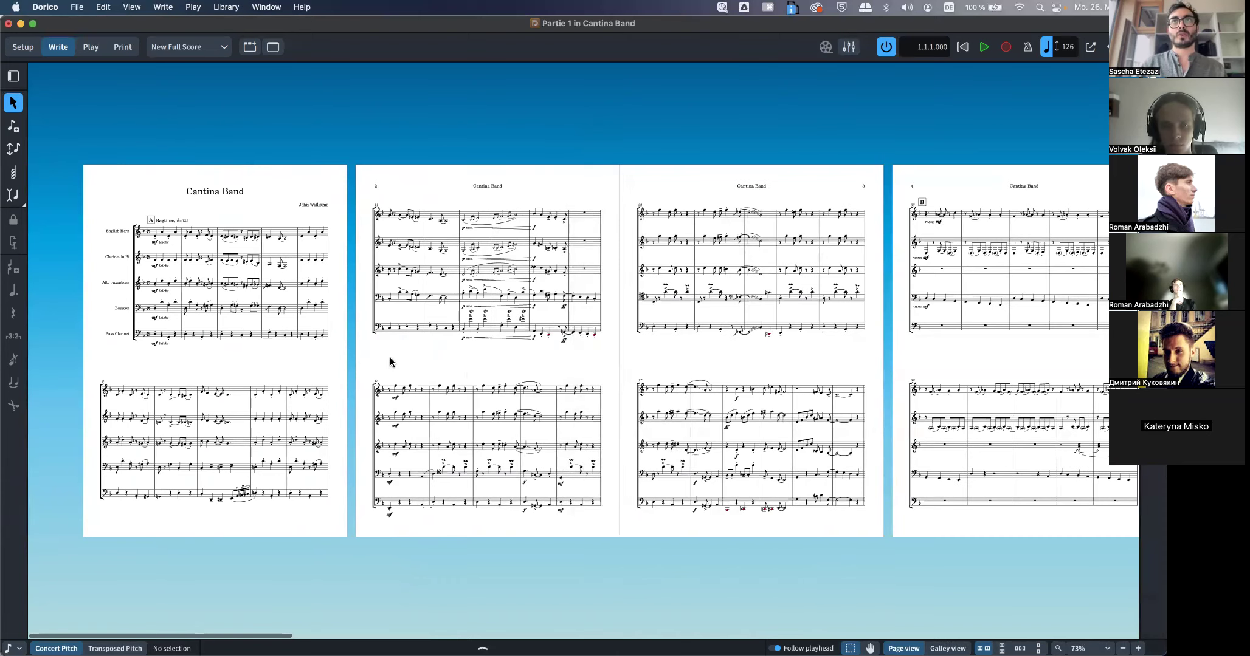
Reopen Layout Options, set Hide empty staves to After first system under Staff Visibility, and apply it to the score
key("super+shift+l")
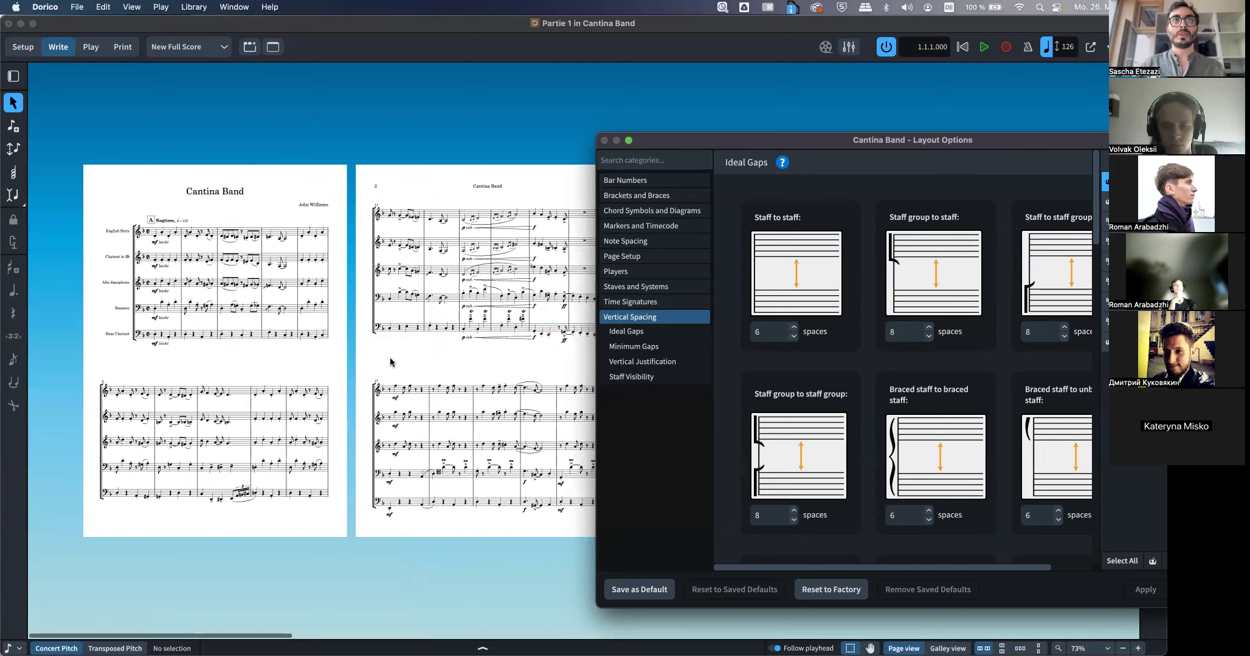
left_click(622, 377)
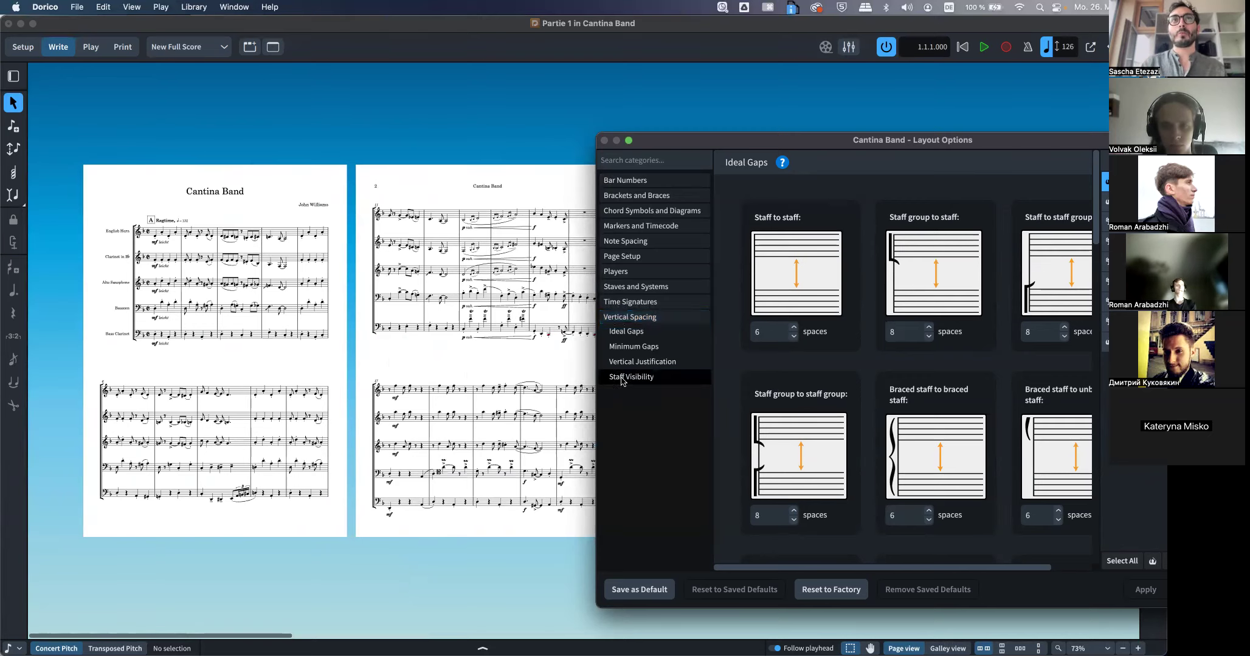
scroll(425, 370, "right", 3)
scroll(425, 370, "right", 10)
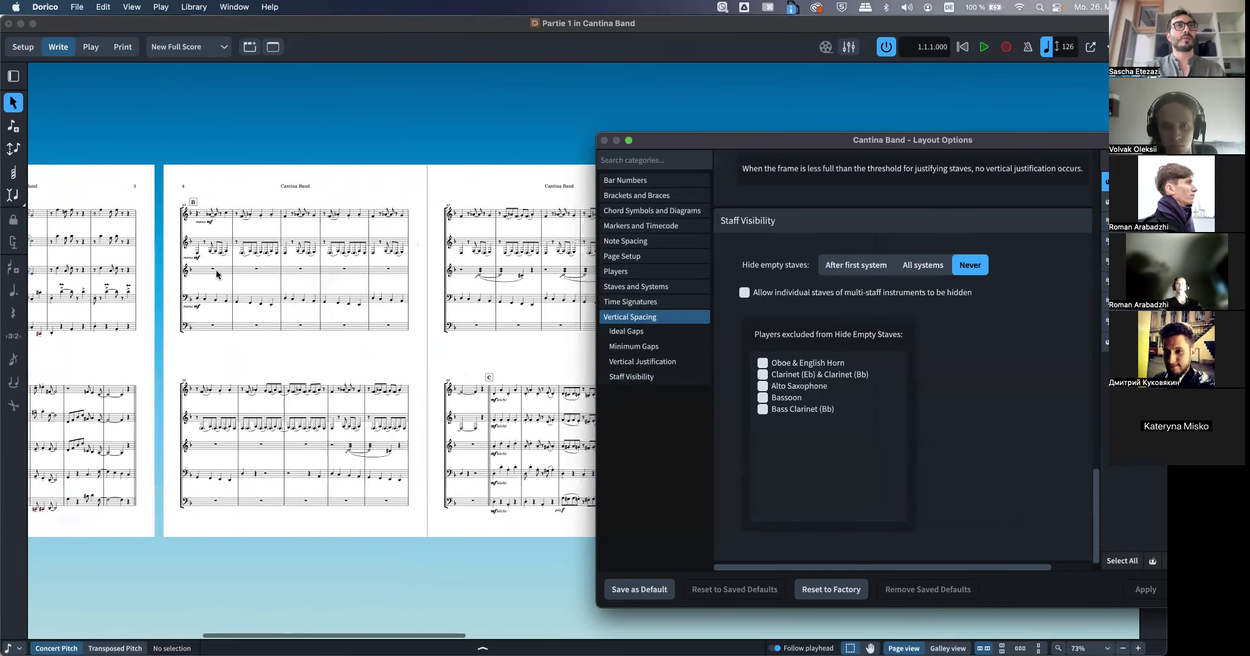
scroll(275, 285, "right", 2)
scroll(275, 288, "right", 15)
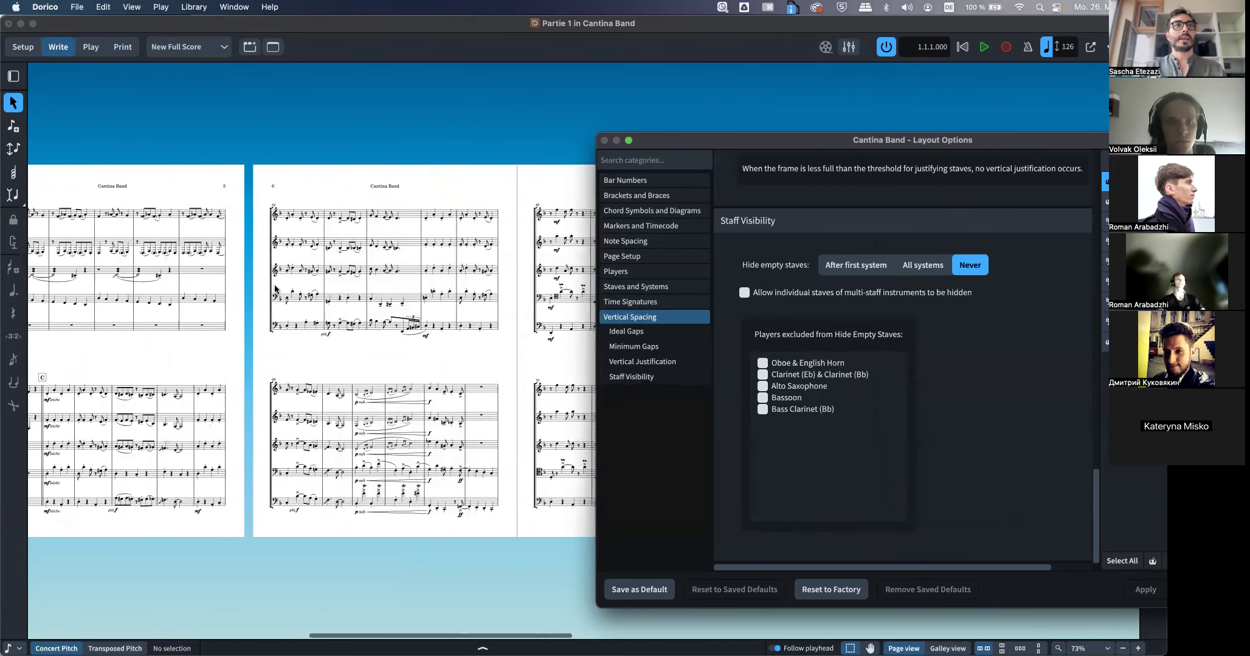
scroll(275, 289, "right", 2)
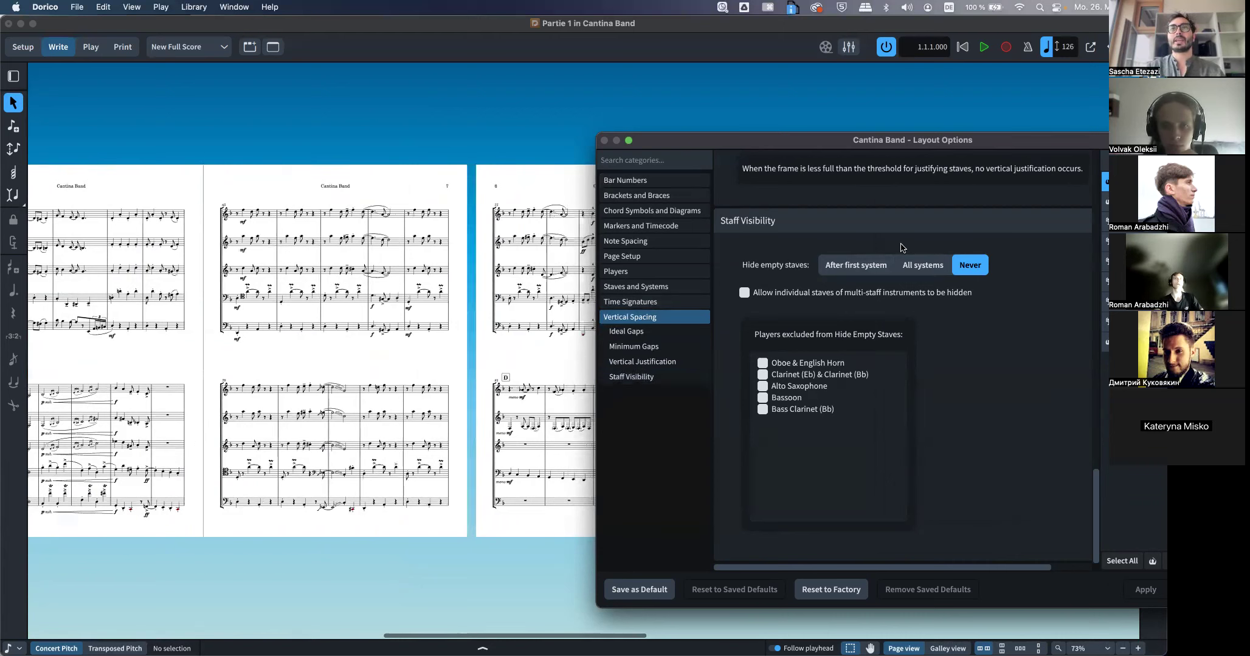
left_click(893, 265)
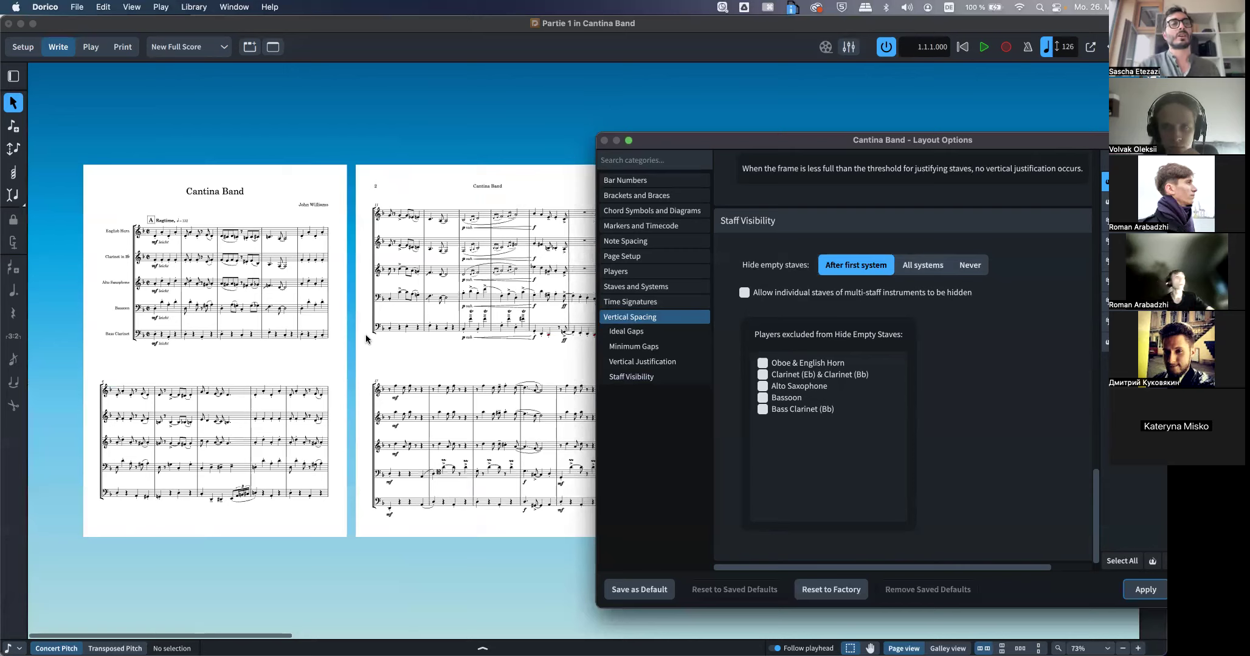
left_click(915, 268)
left_click(871, 270)
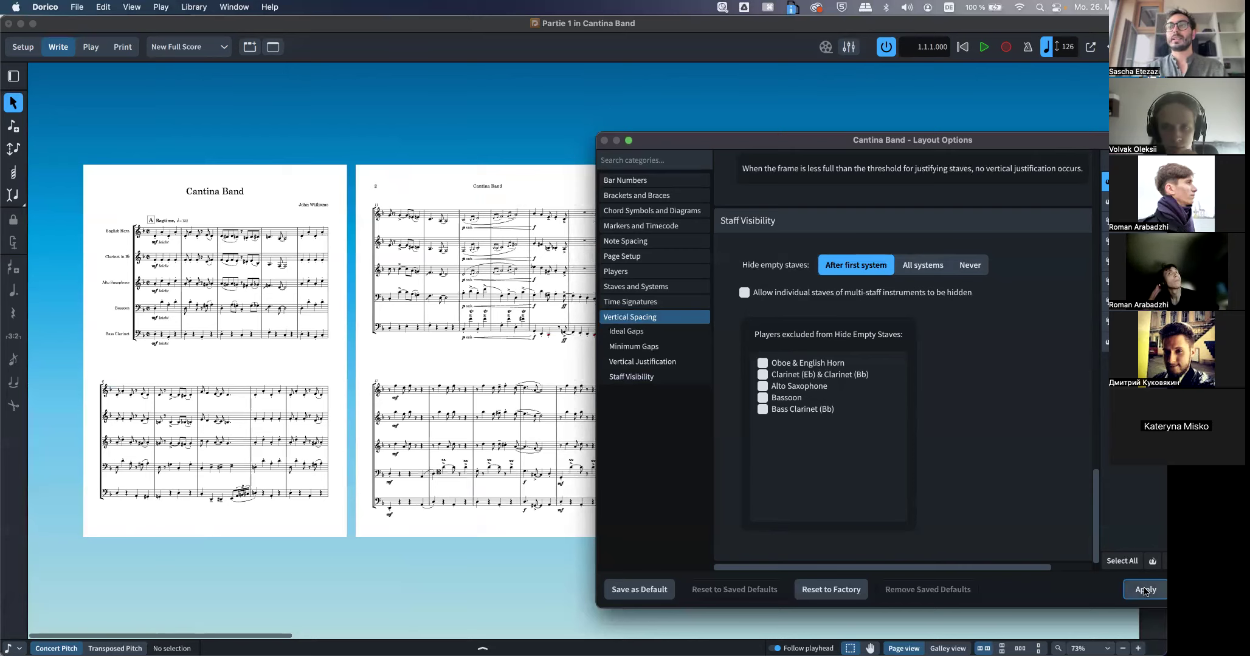
left_click(1145, 591)
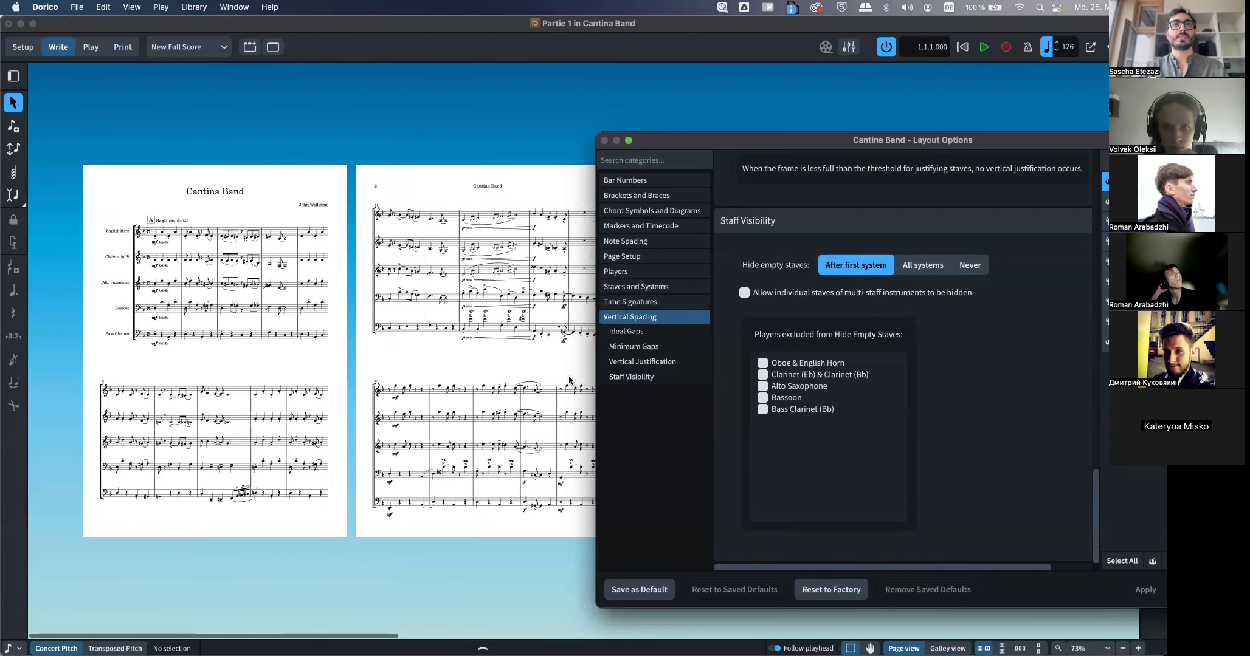
Examine how hiding the empty staves changes the systems and the page layout throughout the score
scroll(524, 369, "right", 10)
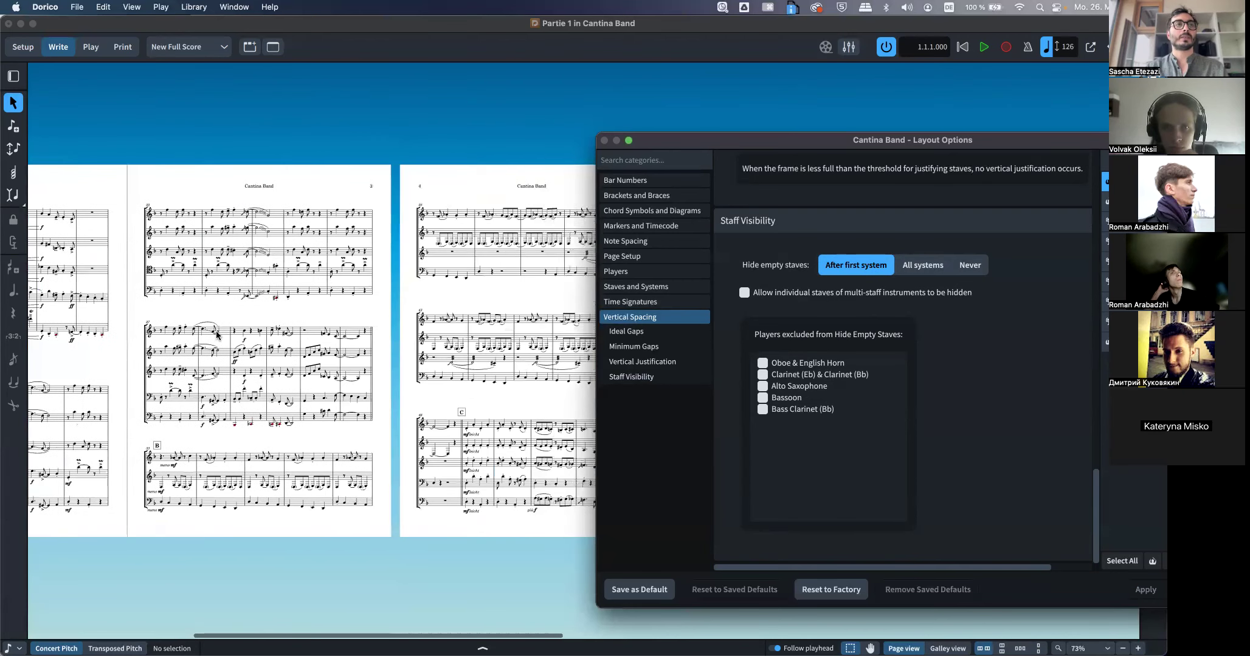
scroll(217, 334, "left", 5)
scroll(306, 359, "right", 5)
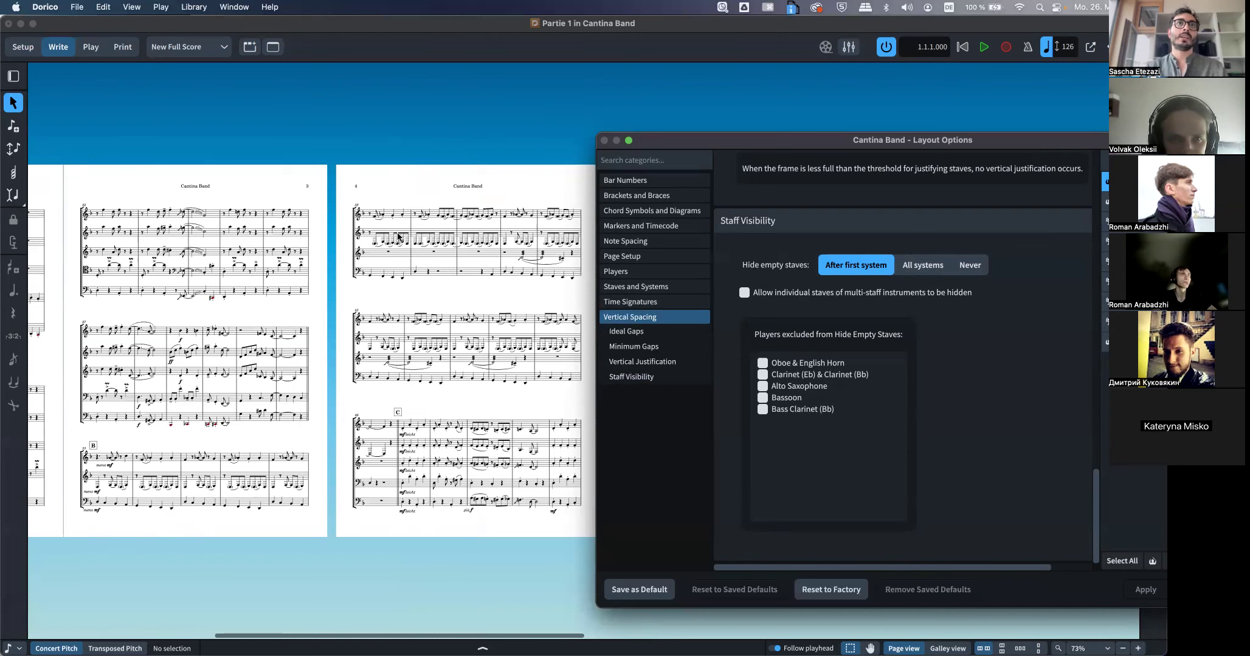
scroll(414, 429, "right", 1)
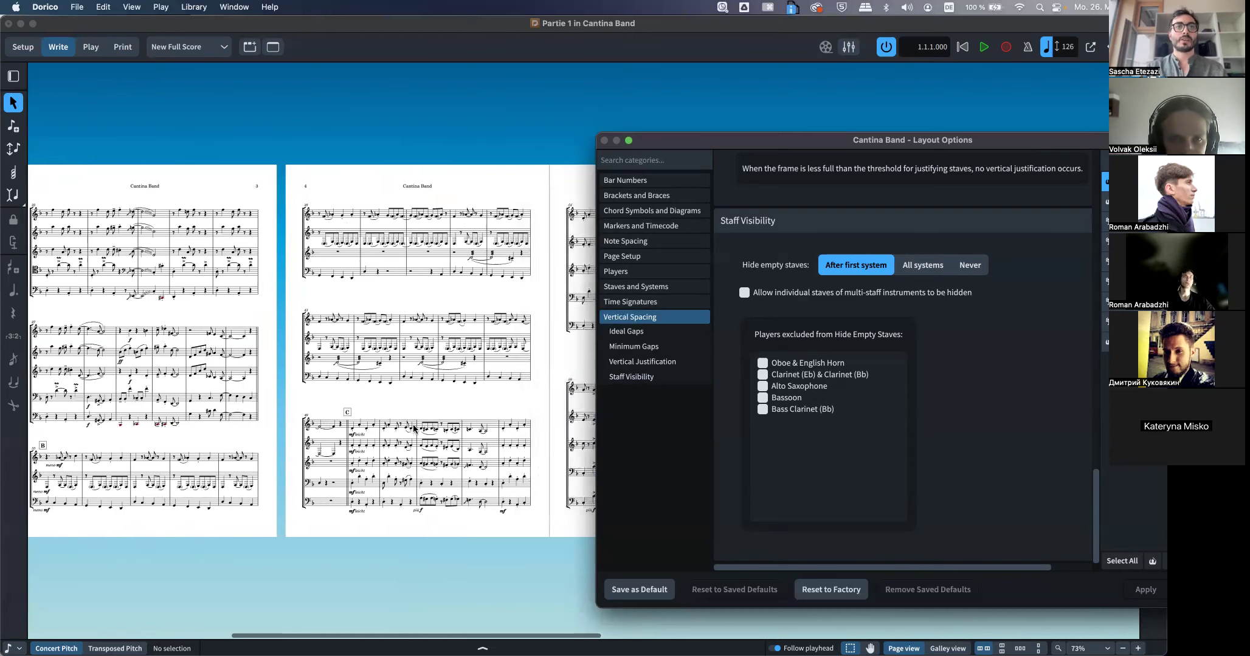
scroll(414, 428, "right", 7)
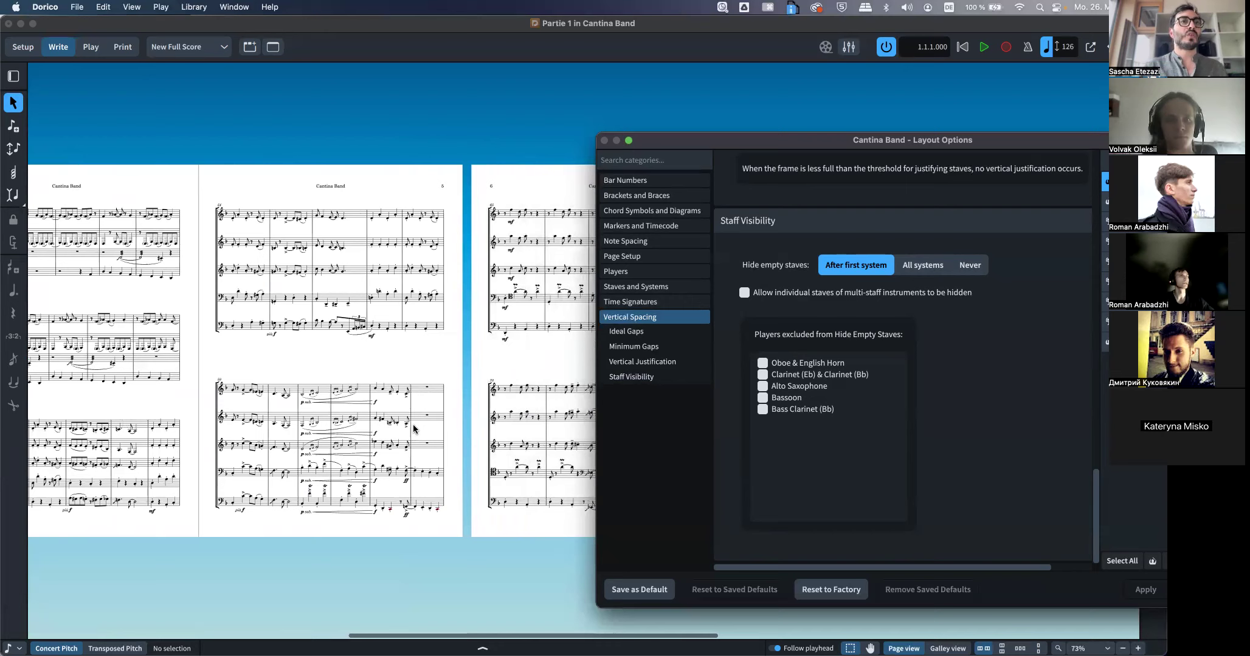
scroll(413, 429, "right", 10)
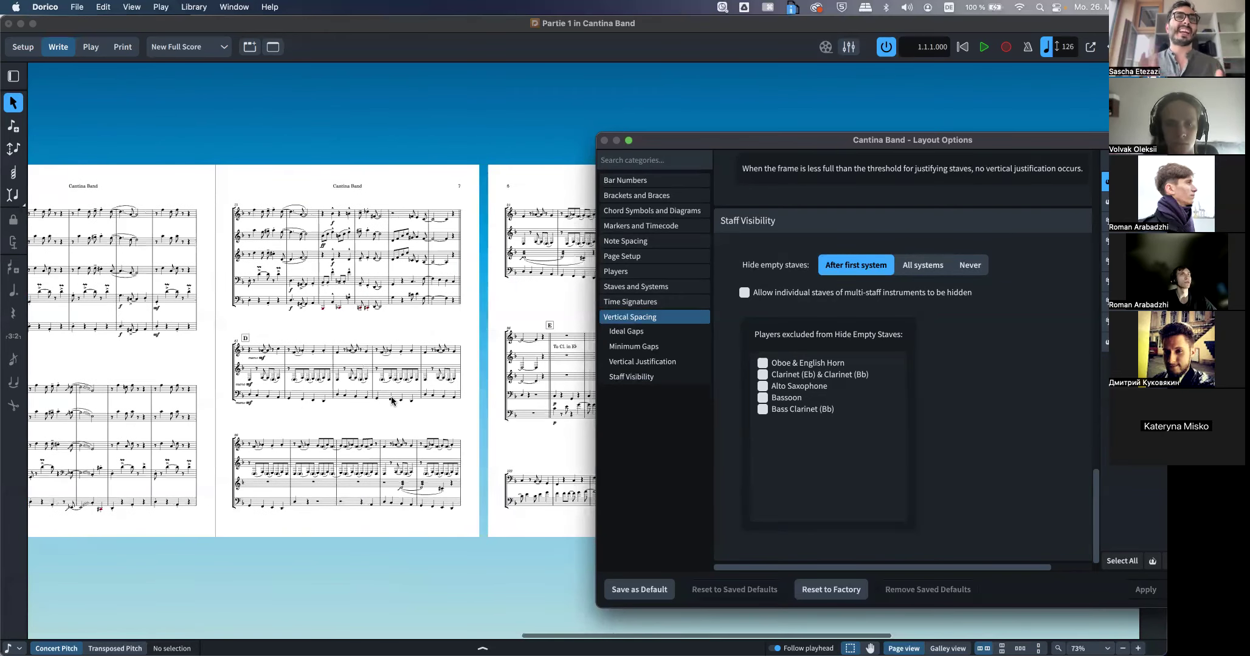
scroll(392, 401, "right", 5)
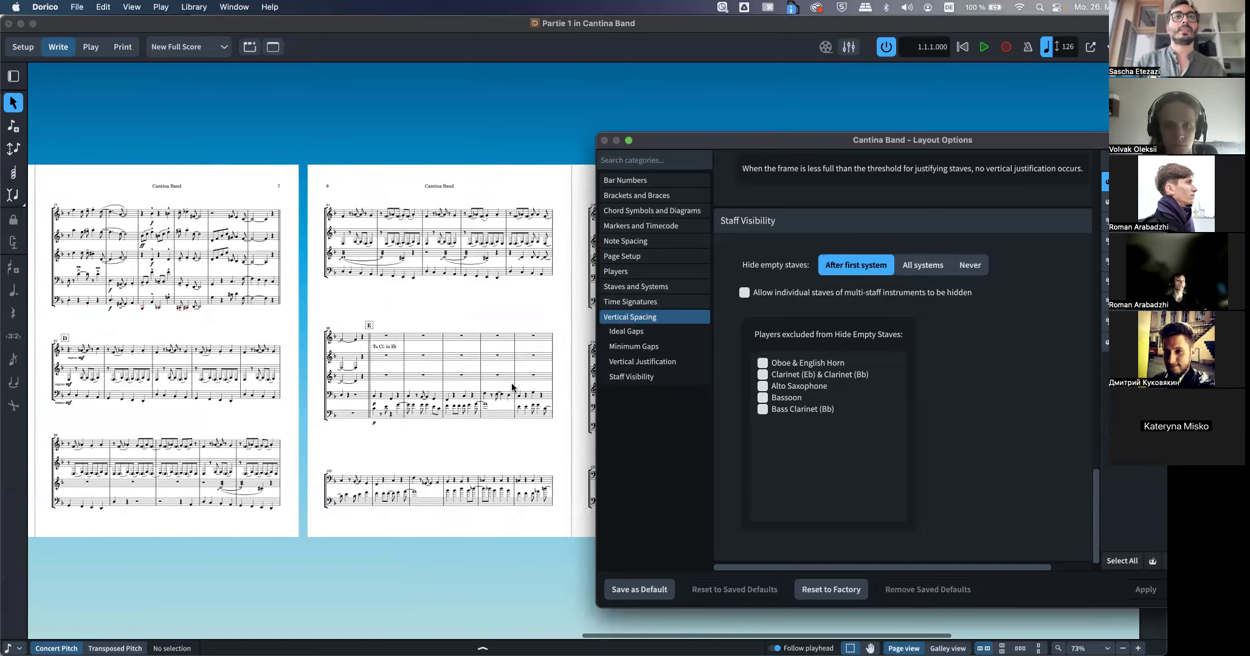
scroll(512, 387, "right", 8)
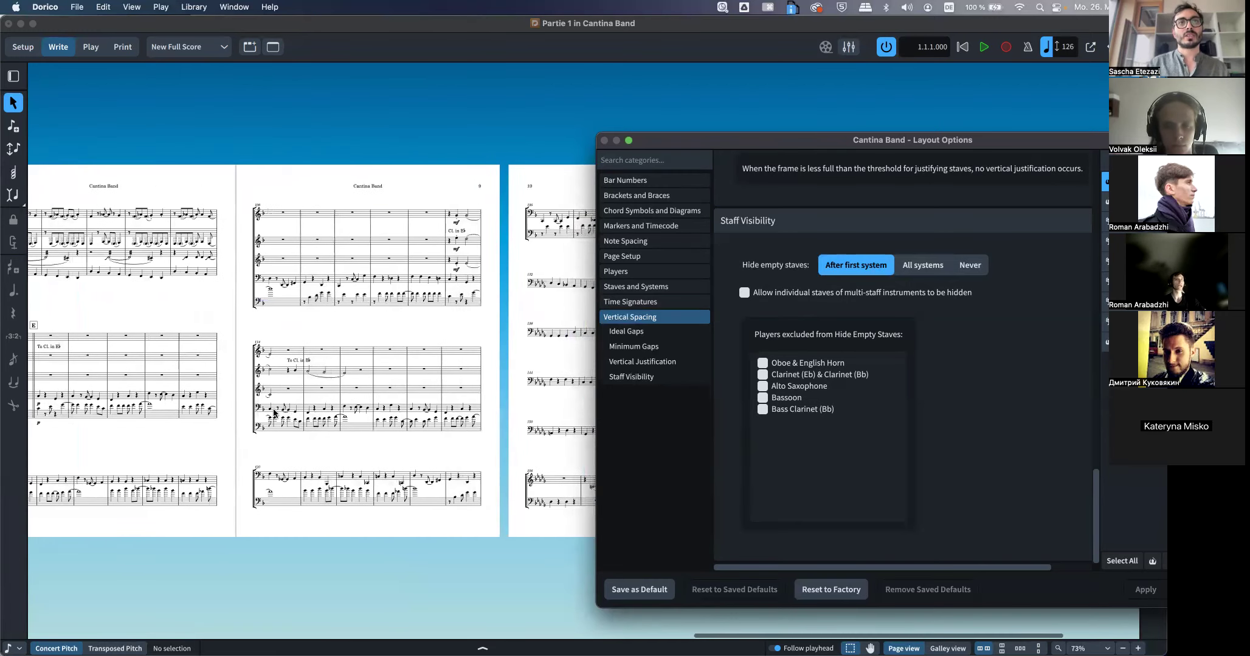
scroll(378, 397, "right", 6)
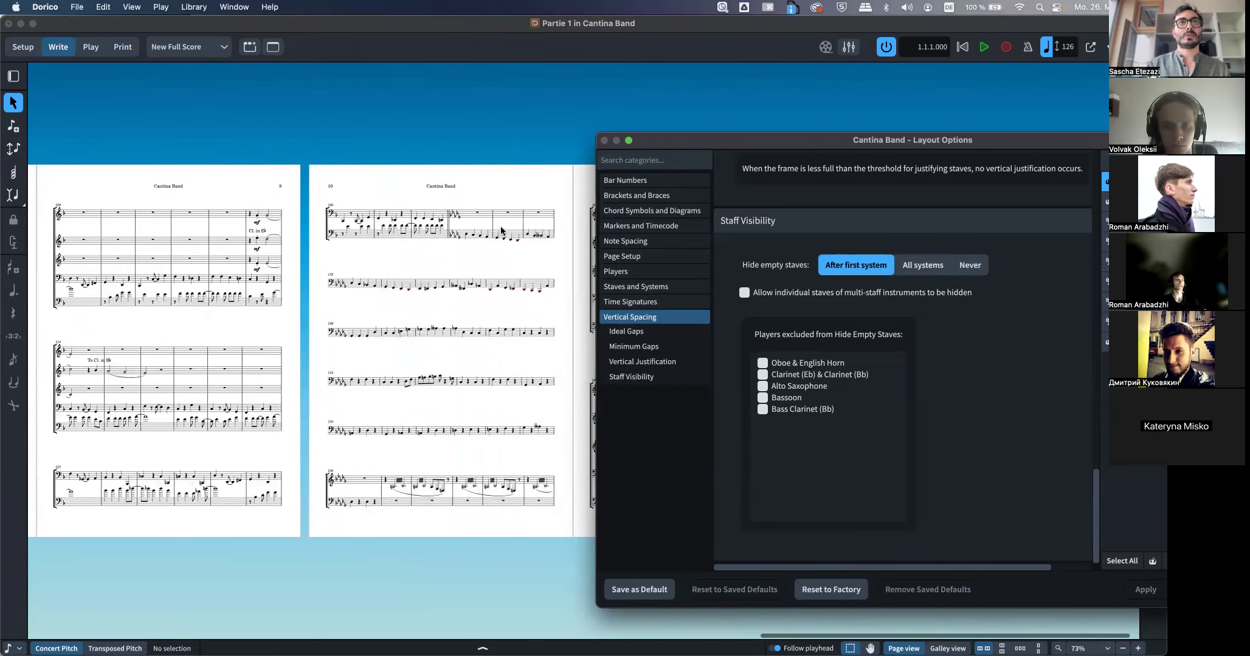
Try Abbreviated staff labels on subsequent systems under Staves and Systems, then set them back to None and apply
scroll(439, 272, "left", 12)
scroll(439, 273, "left", 20)
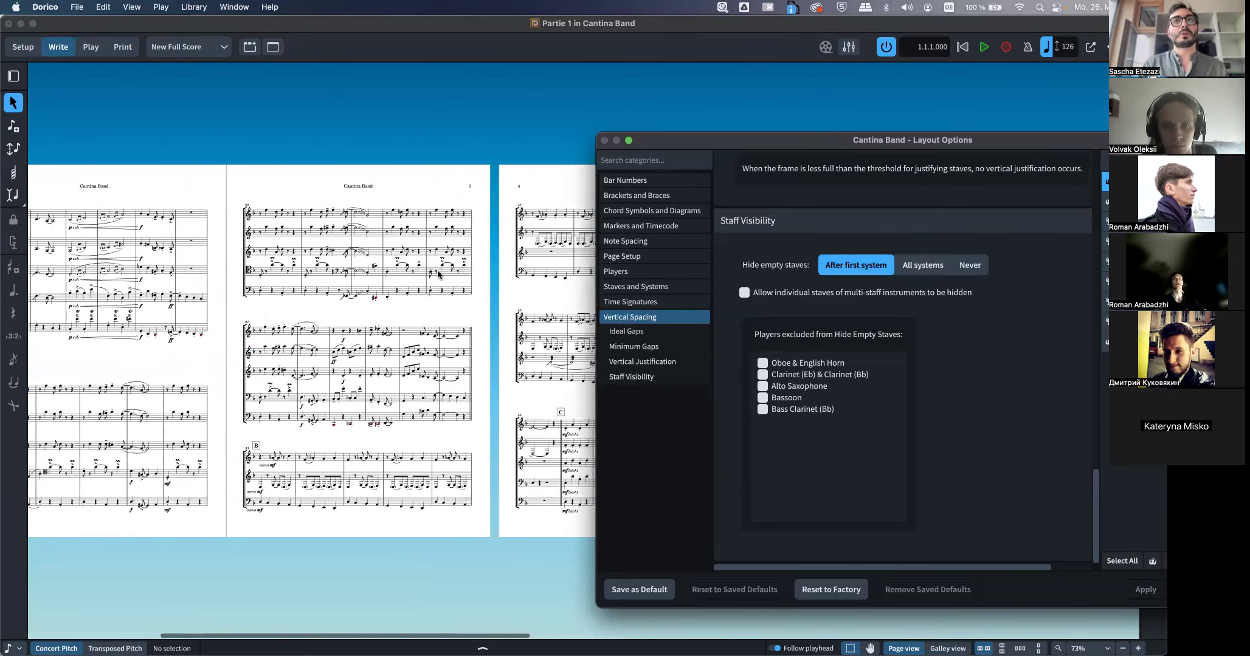
scroll(439, 274, "left", 8)
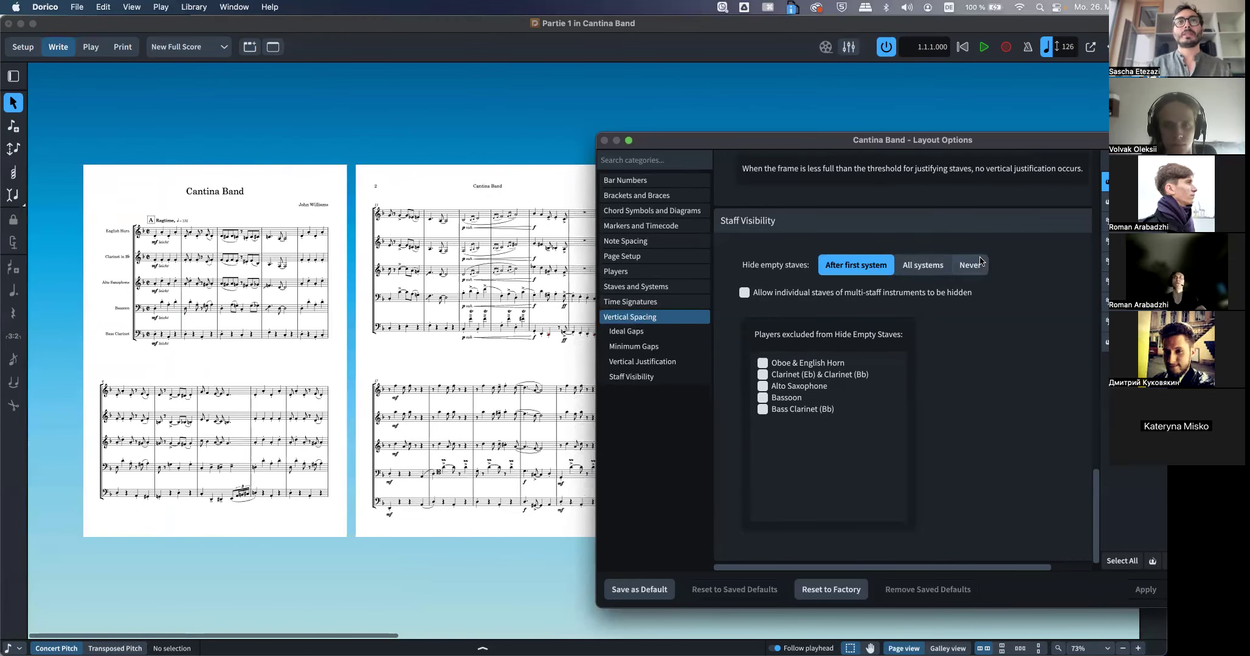
scroll(383, 370, "right", 8)
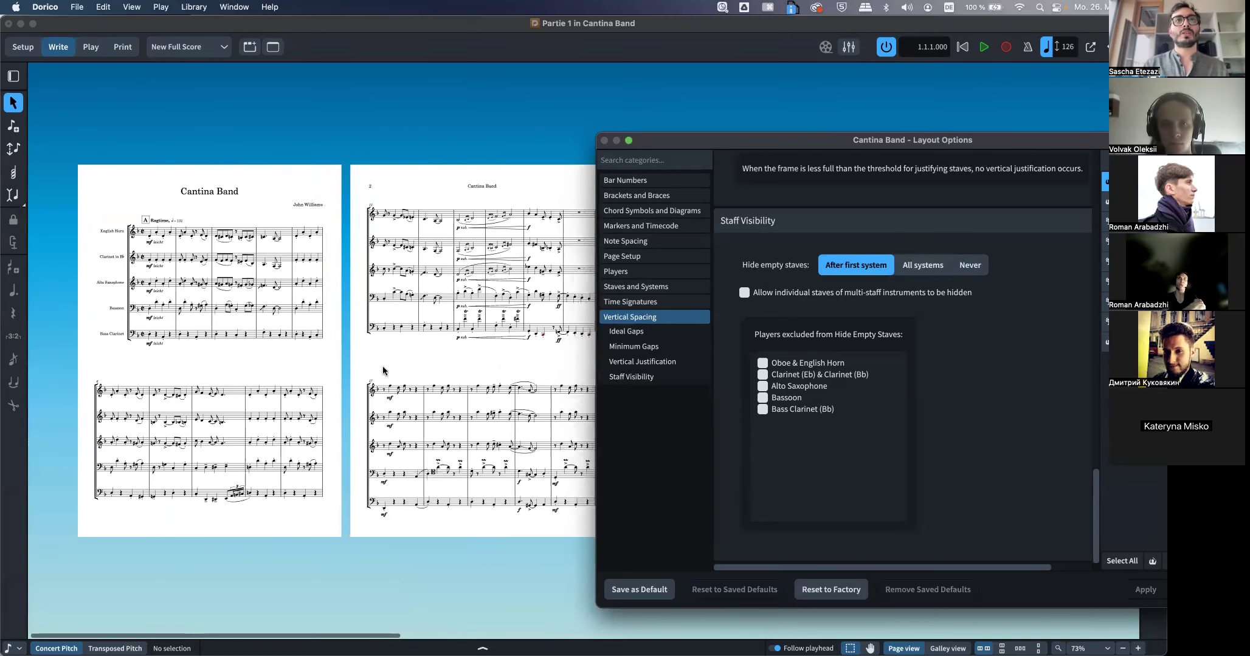
left_click(644, 289)
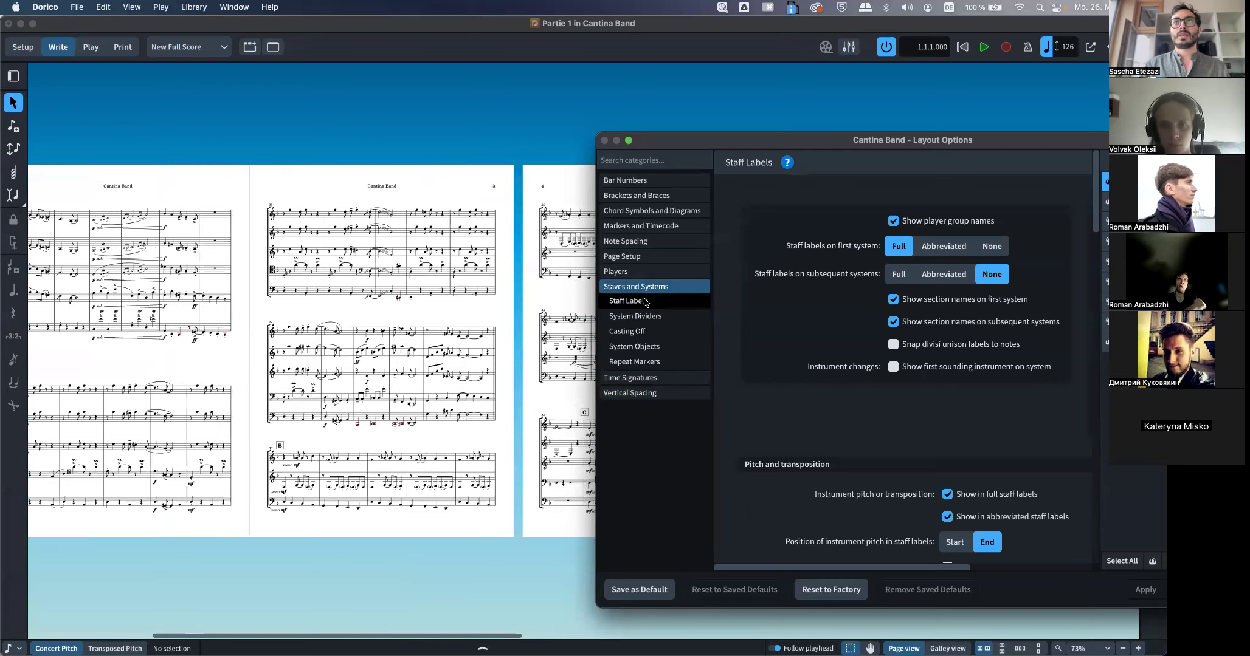
left_click(943, 274)
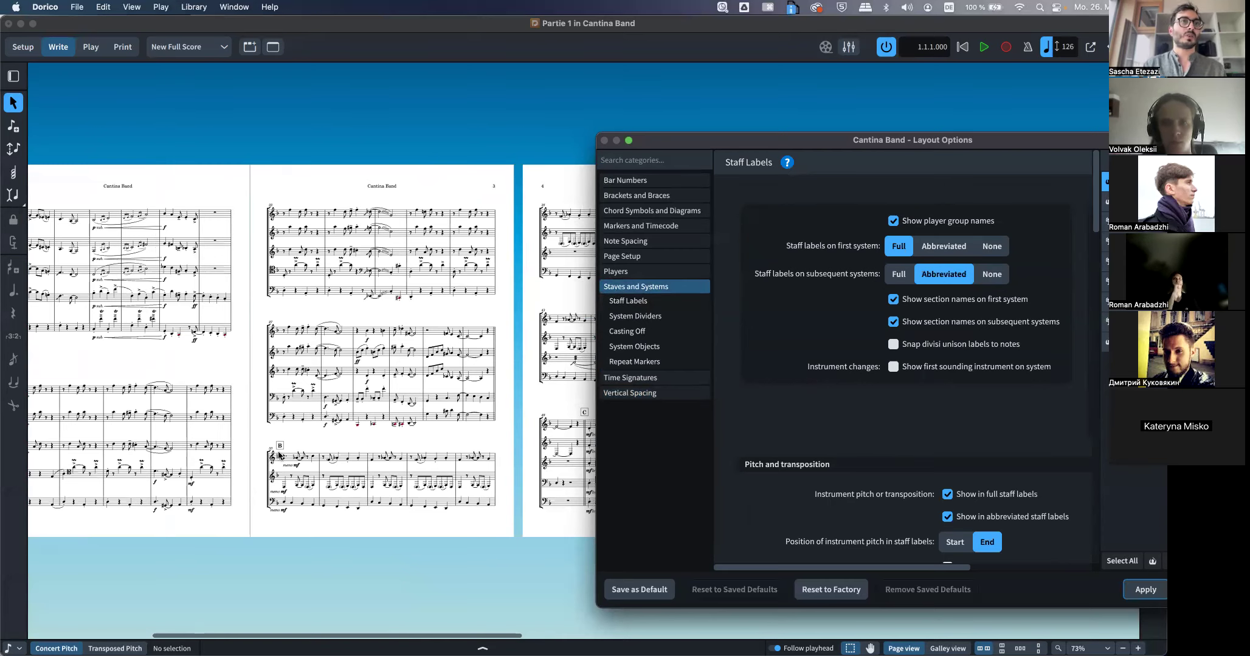
left_click(1146, 591)
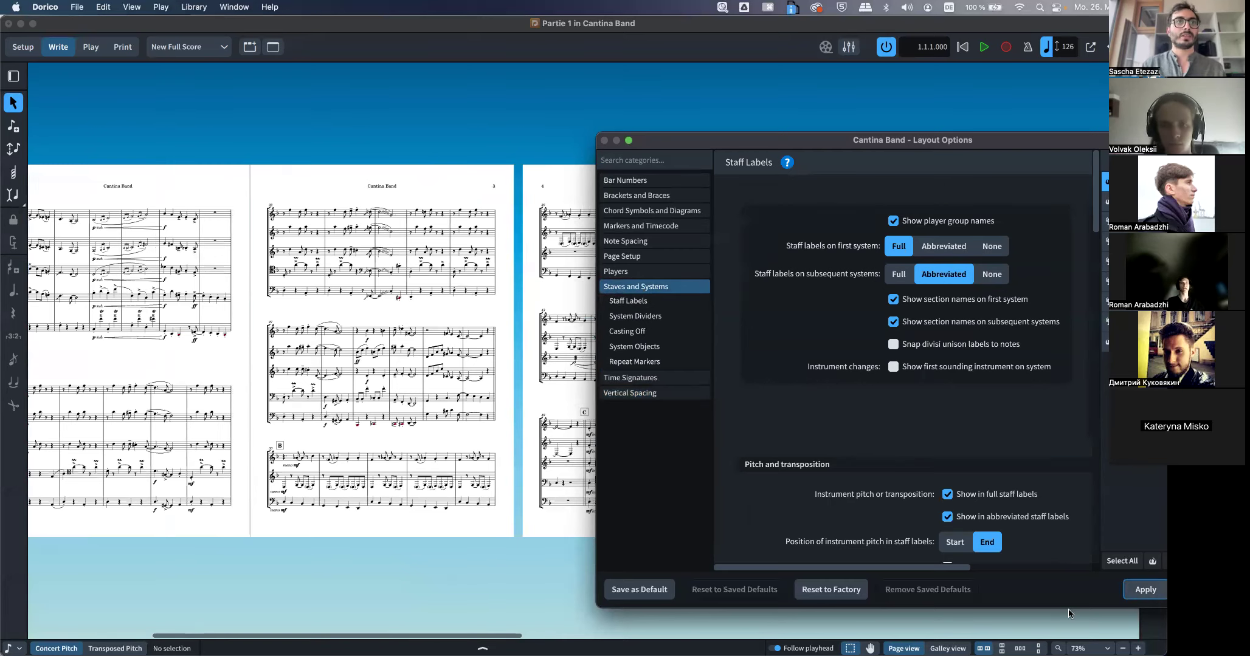
scroll(403, 424, "right", 10)
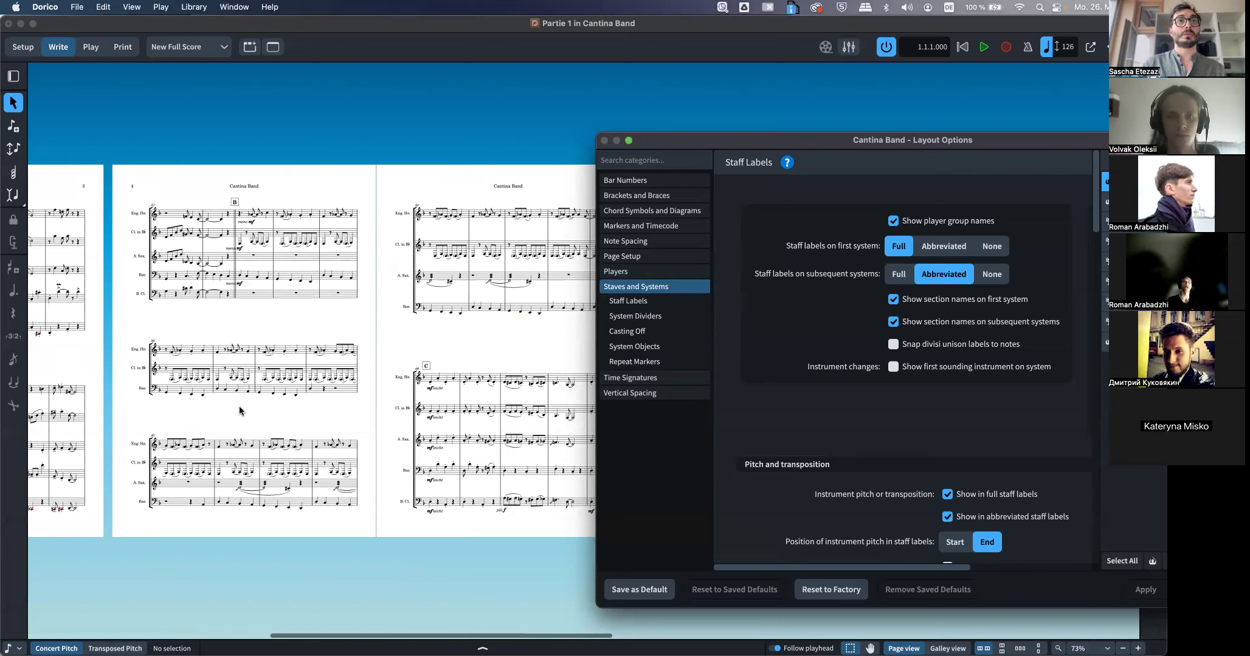
left_click(992, 275)
left_click(1154, 588)
Set Hide empty staves to Never under Vertical Spacing, apply it to the score, and close Layout Options
left_click(632, 393)
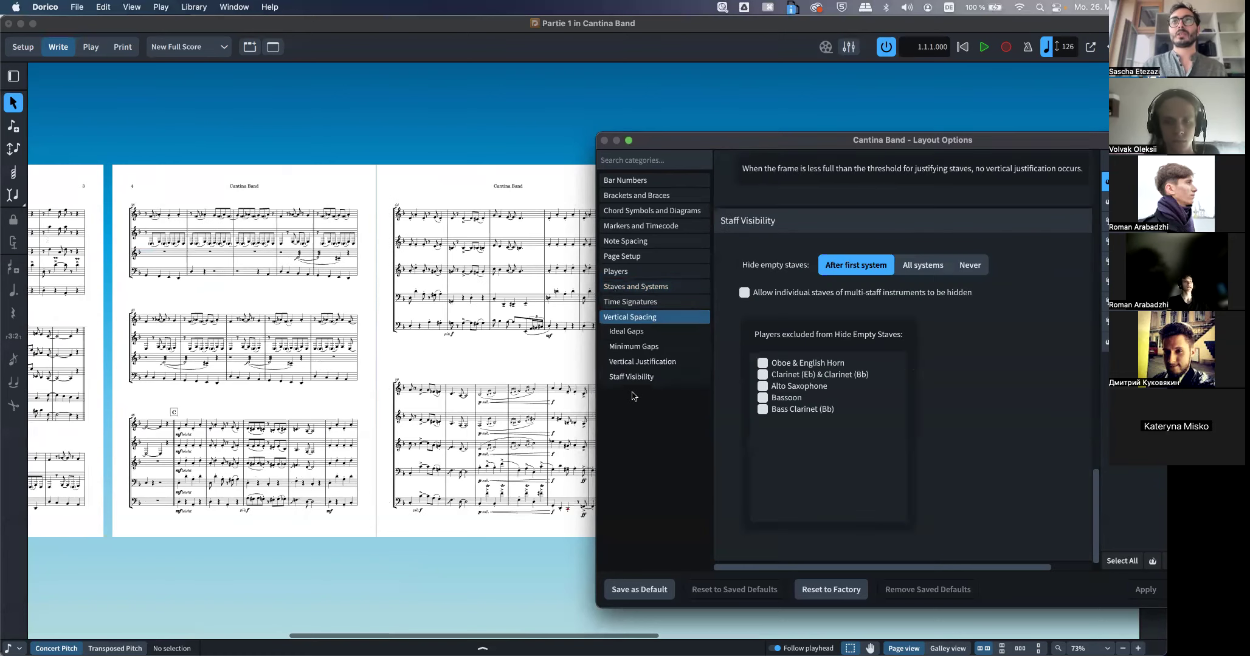
left_click(970, 265)
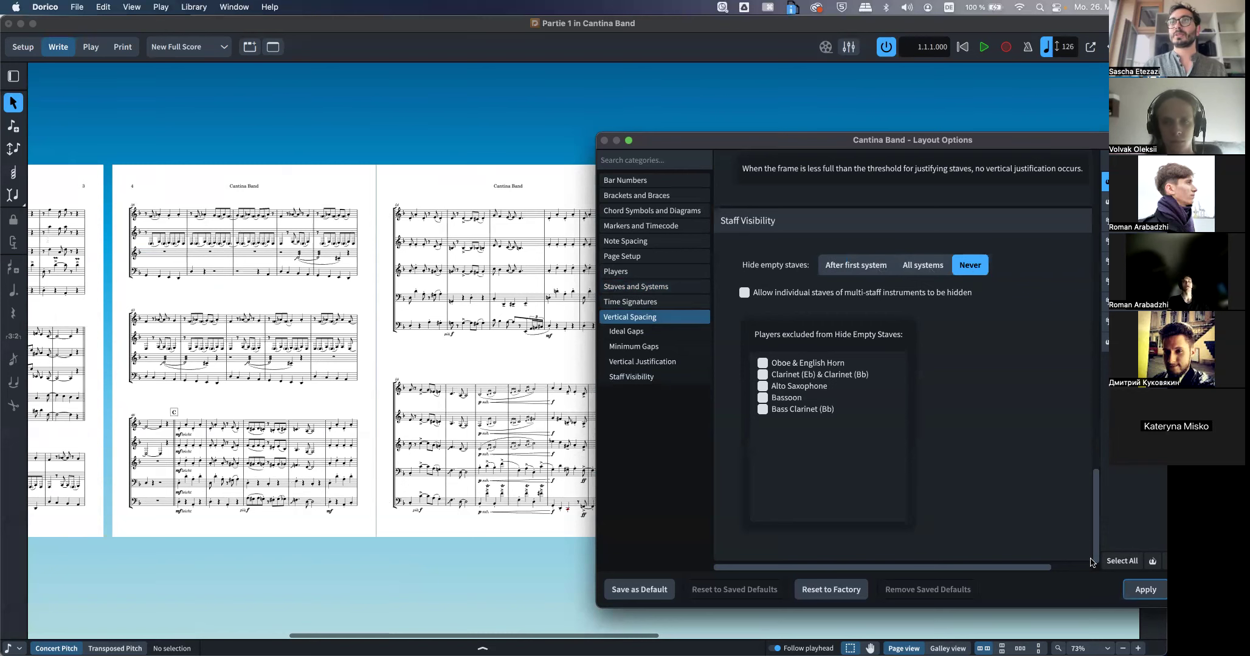
left_click(1144, 589)
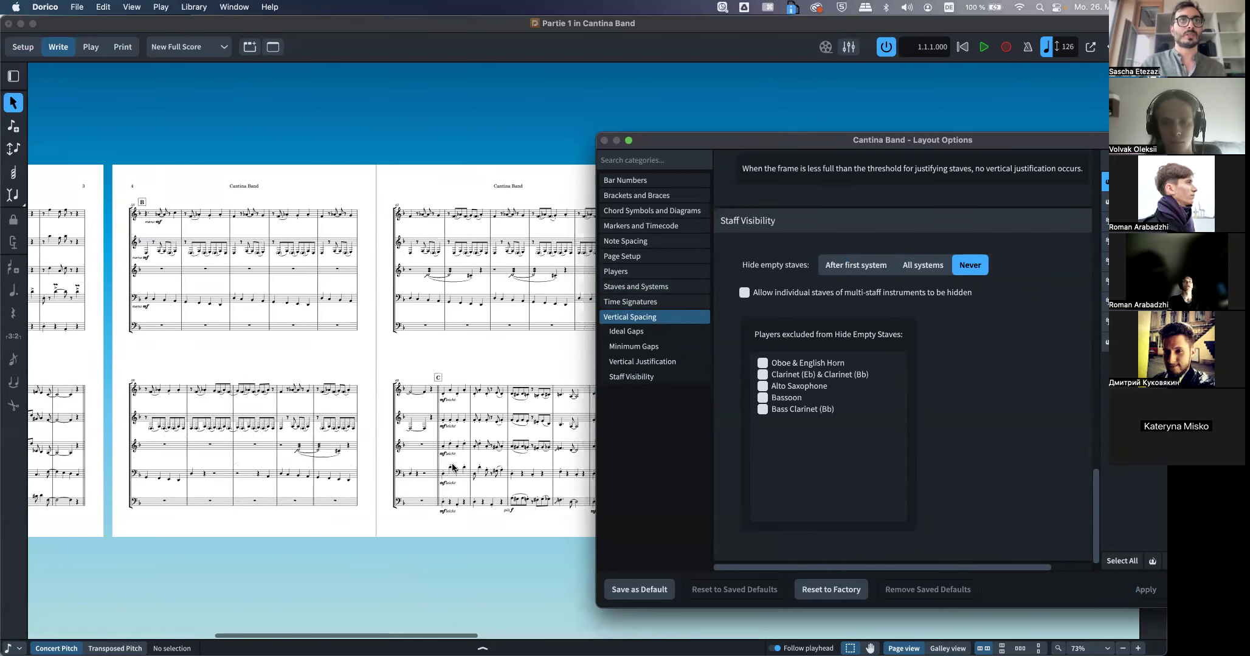
scroll(284, 381, "left", 10)
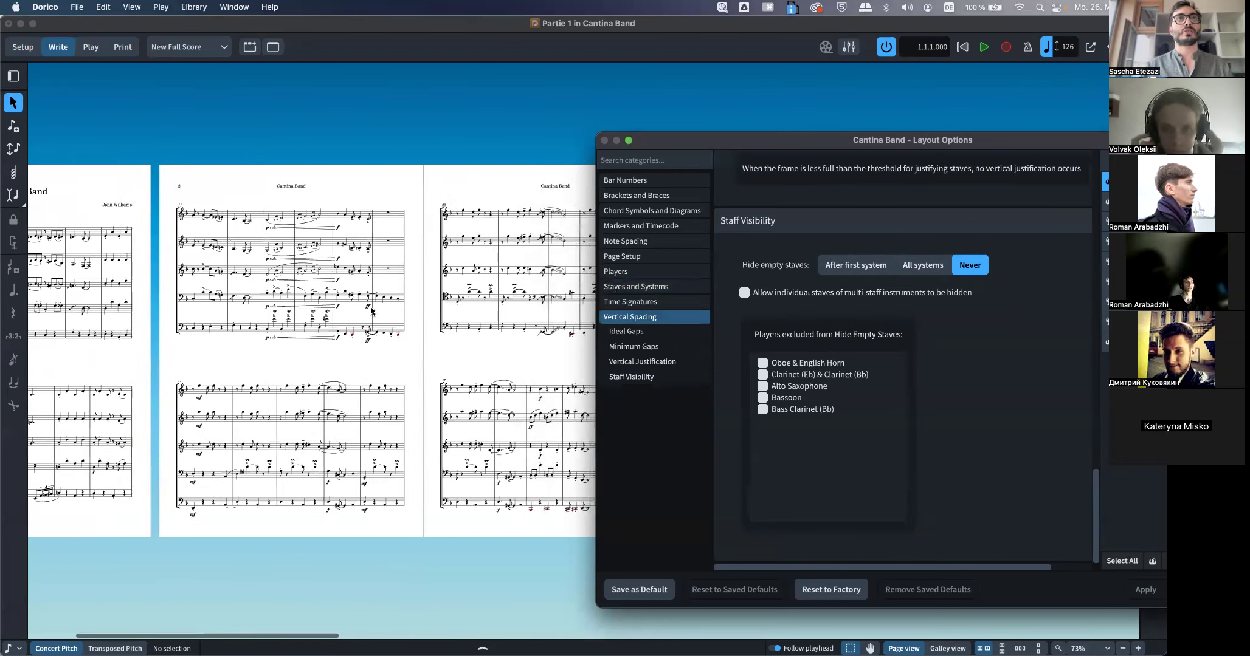
scroll(429, 275, "left", 3)
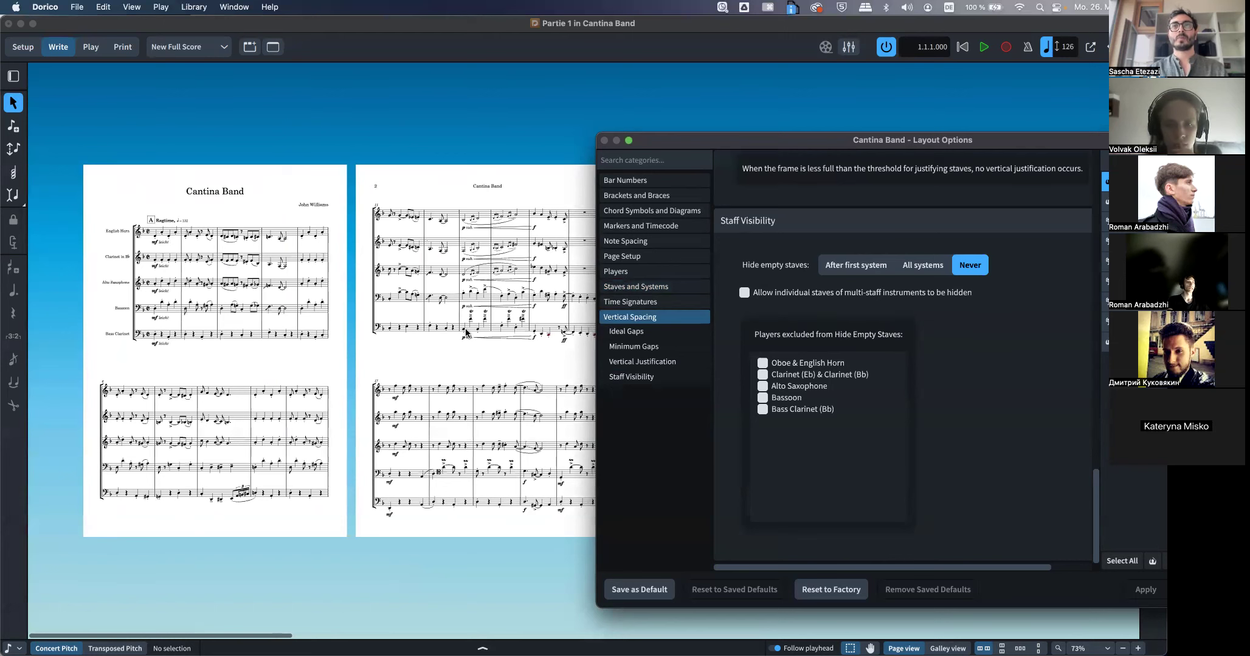
left_click_drag(747, 147, 636, 136)
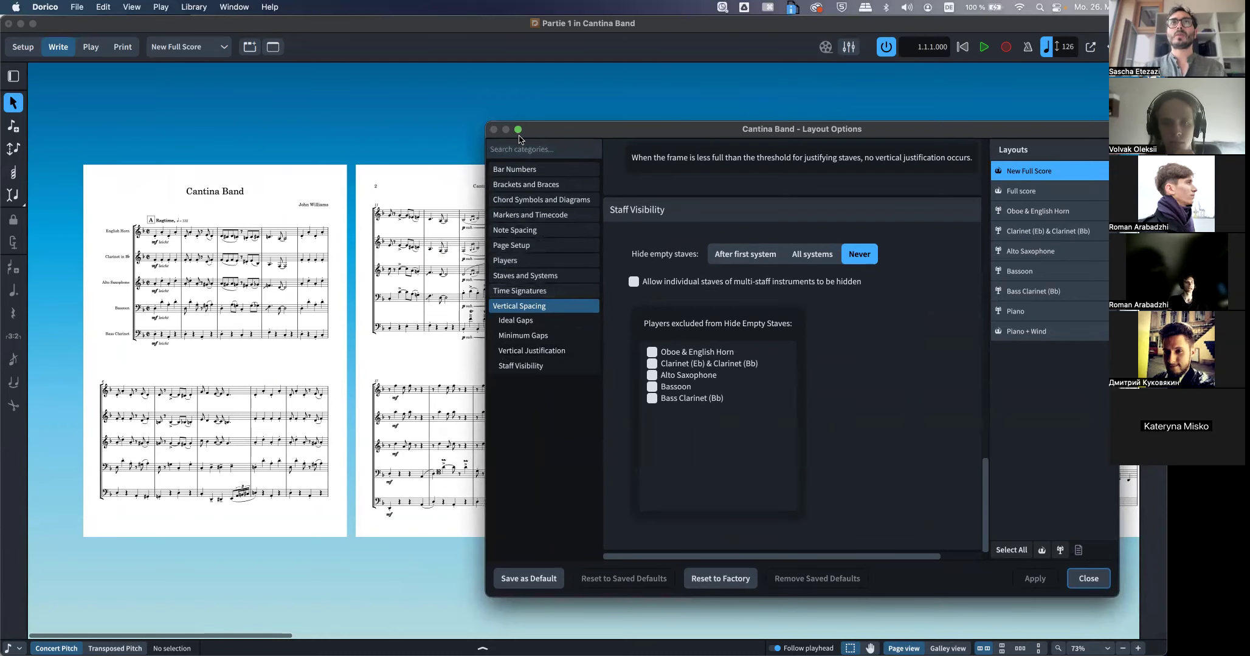
left_click(1096, 584)
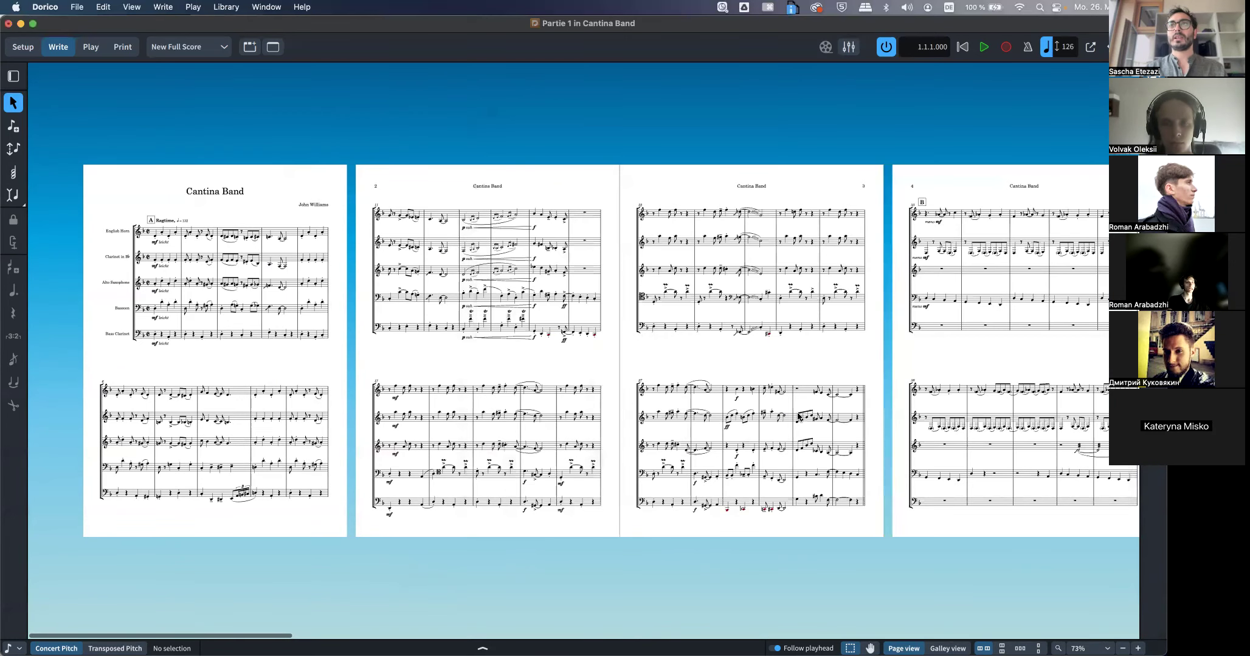
Examine the distribution of systems across the score pages with all staves shown, including rehearsal marks B and C
scroll(797, 416, "right", 5)
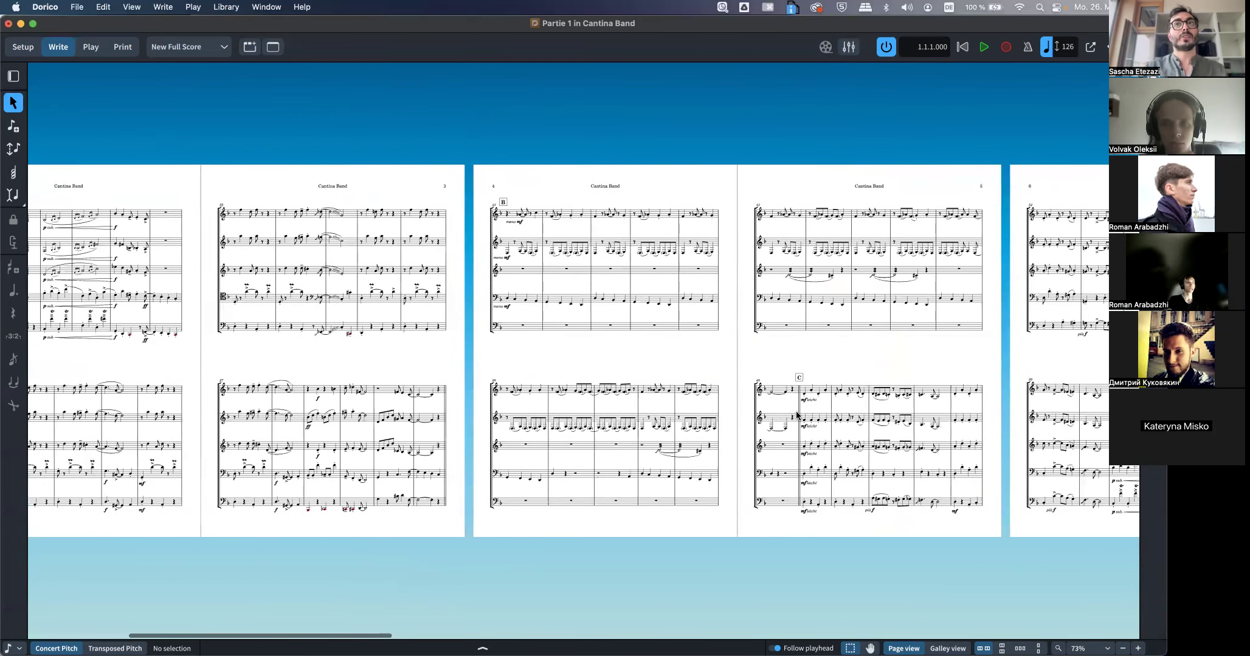
scroll(797, 416, "right", 8)
scroll(797, 416, "right", 1)
scroll(797, 416, "right", 2)
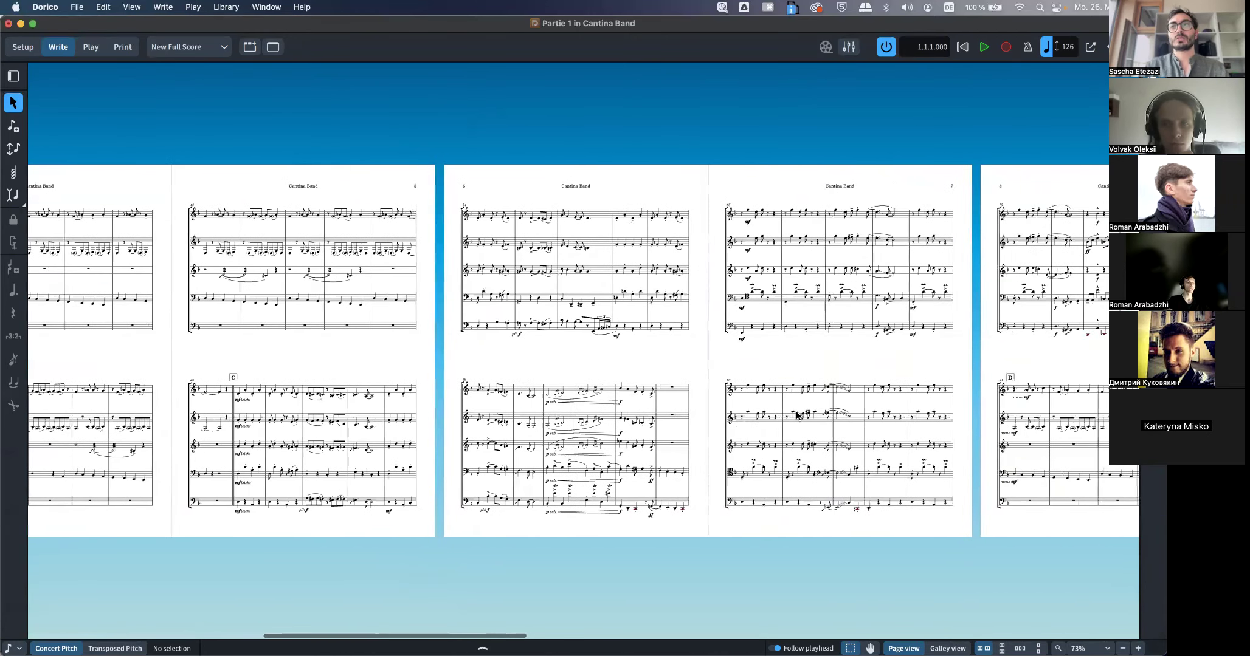
scroll(797, 416, "left", 8)
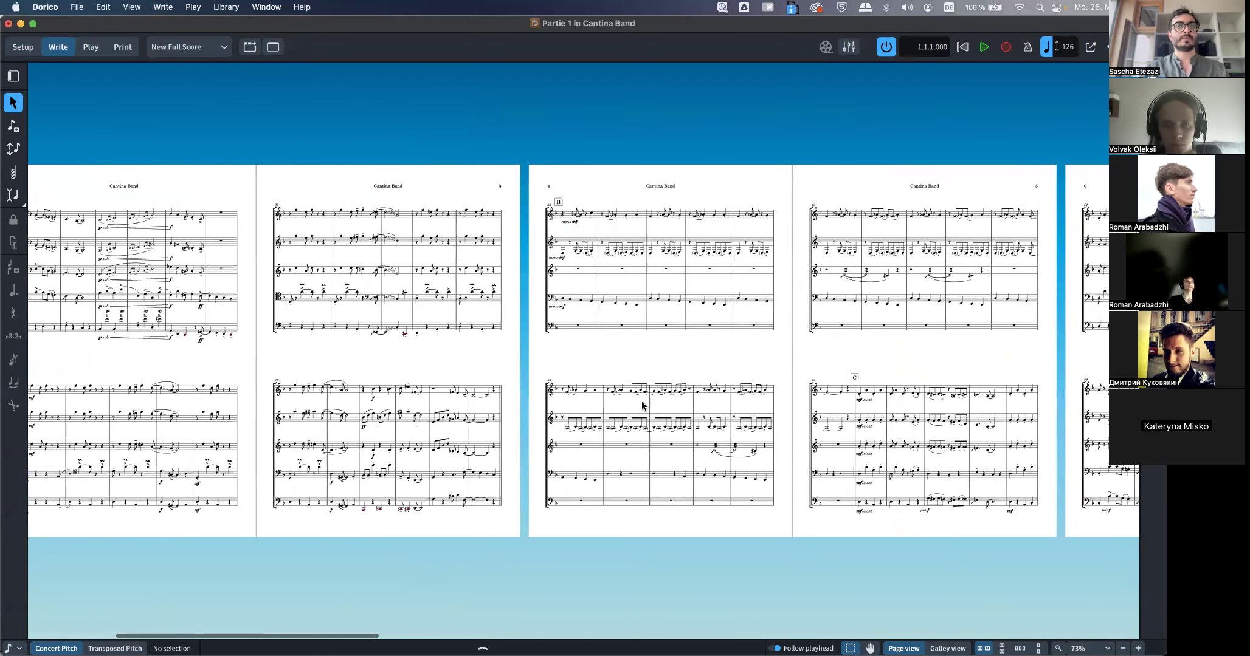
scroll(643, 406, "right", 4)
left_click(593, 394)
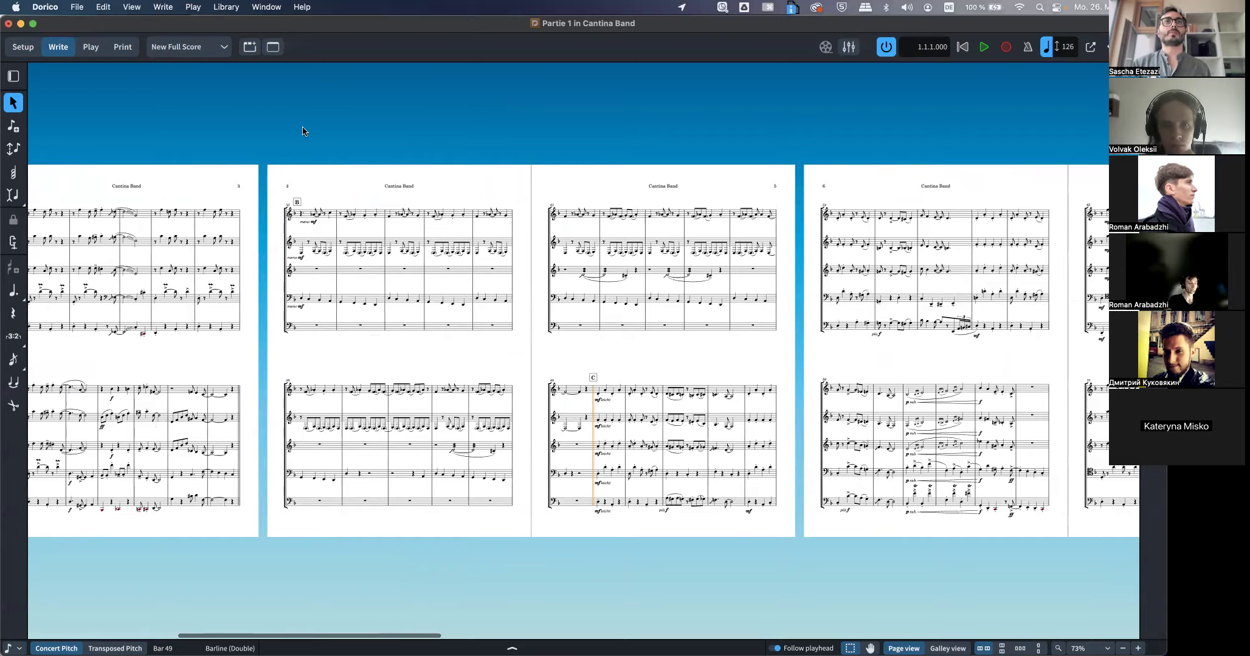
scroll(296, 205, "left", 5)
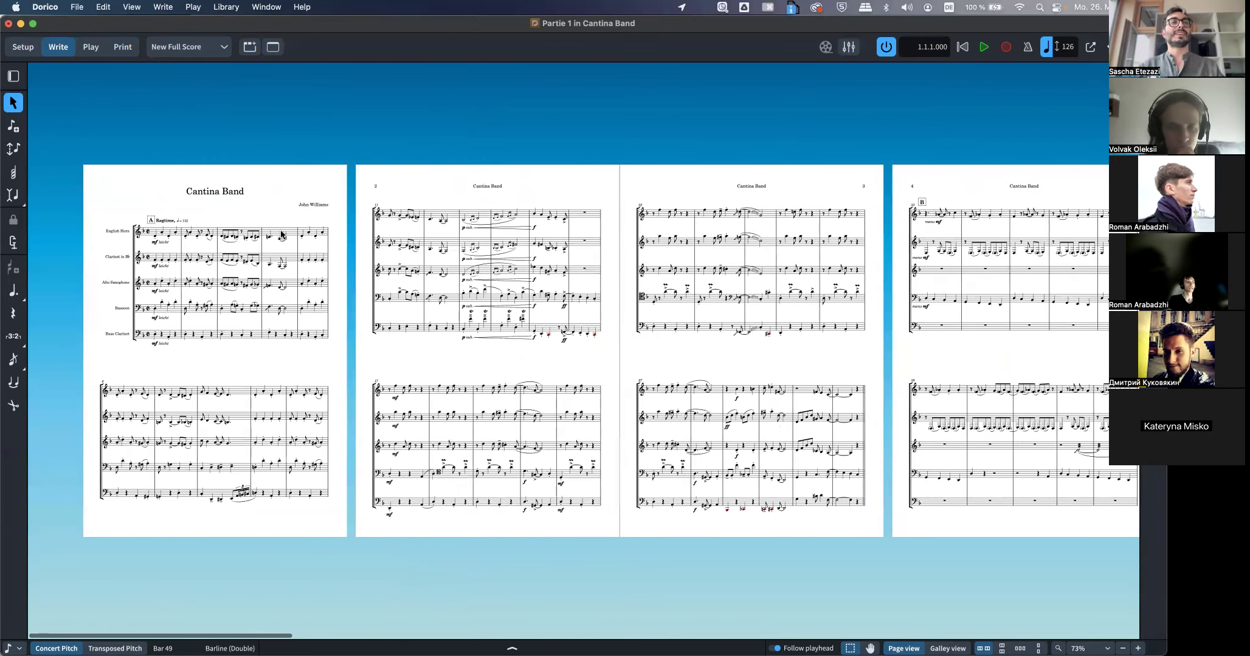
Insert a frame break at the first English Horn note of bar 5 on the first page
left_click(261, 200)
key("super+equal")
scroll(261, 200, "left", 3)
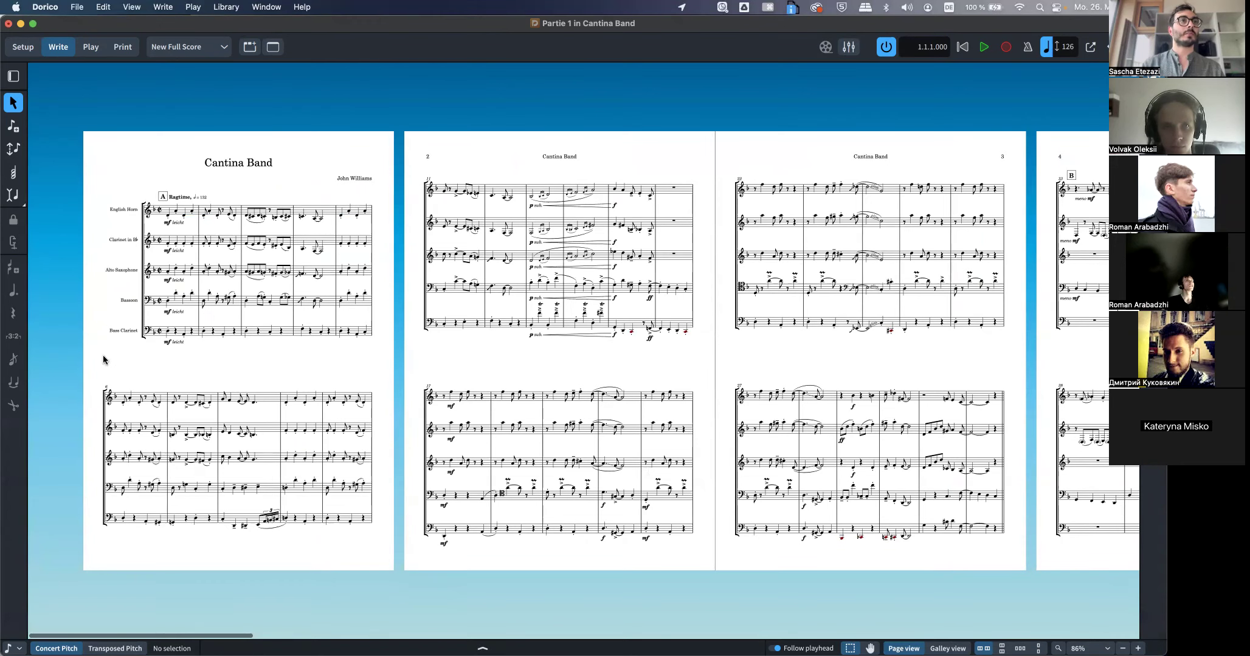
left_click(370, 207)
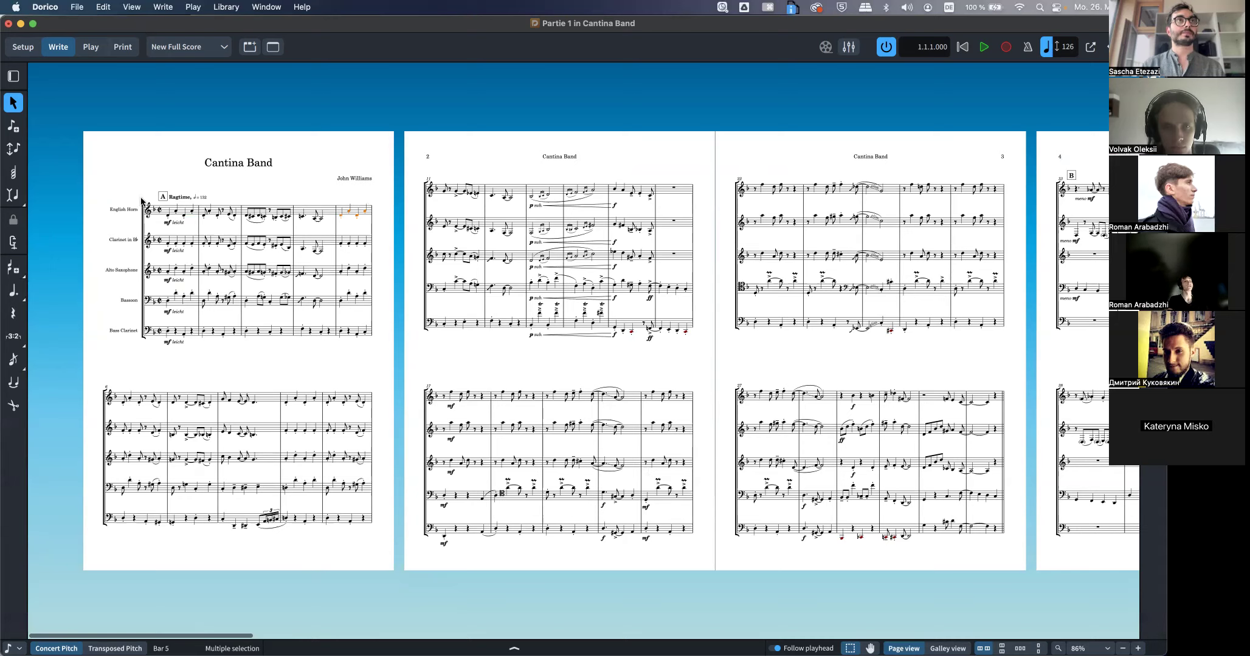
left_click(225, 177)
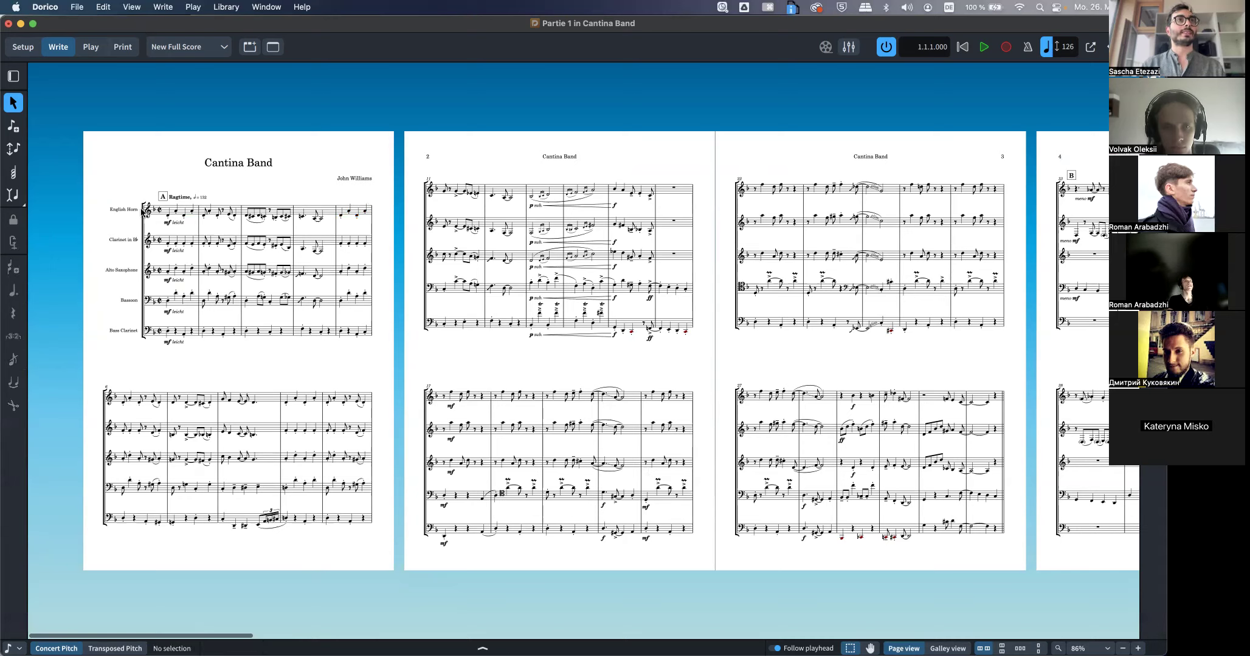
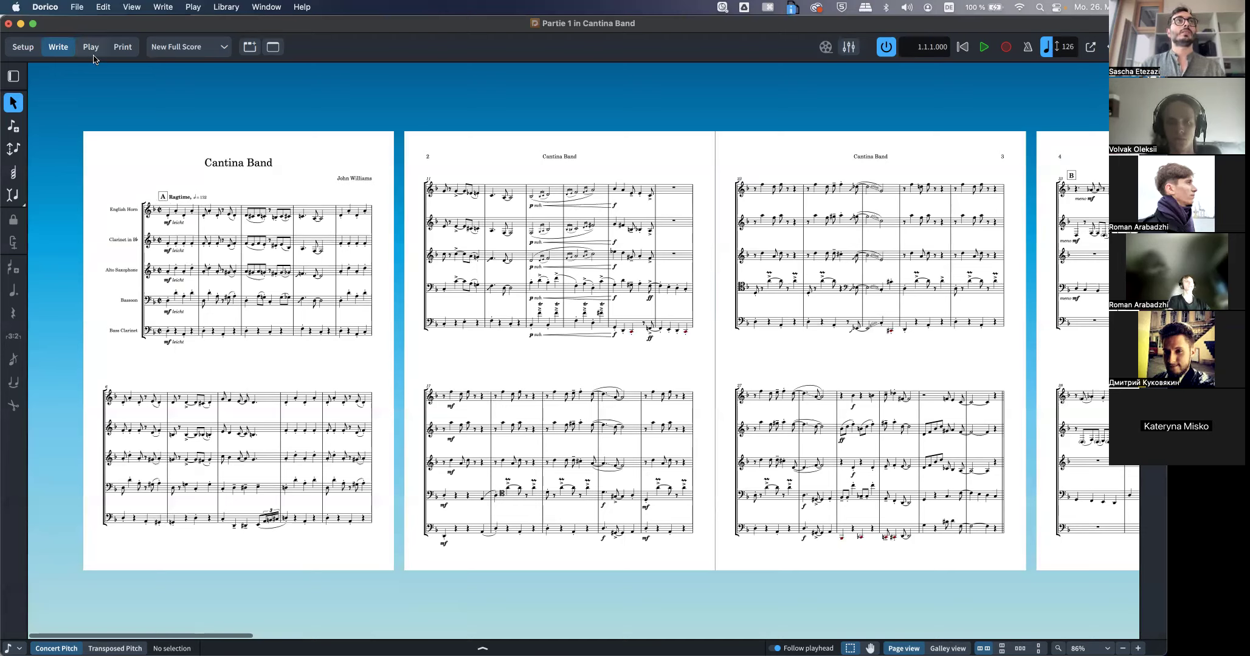
left_click(168, 222)
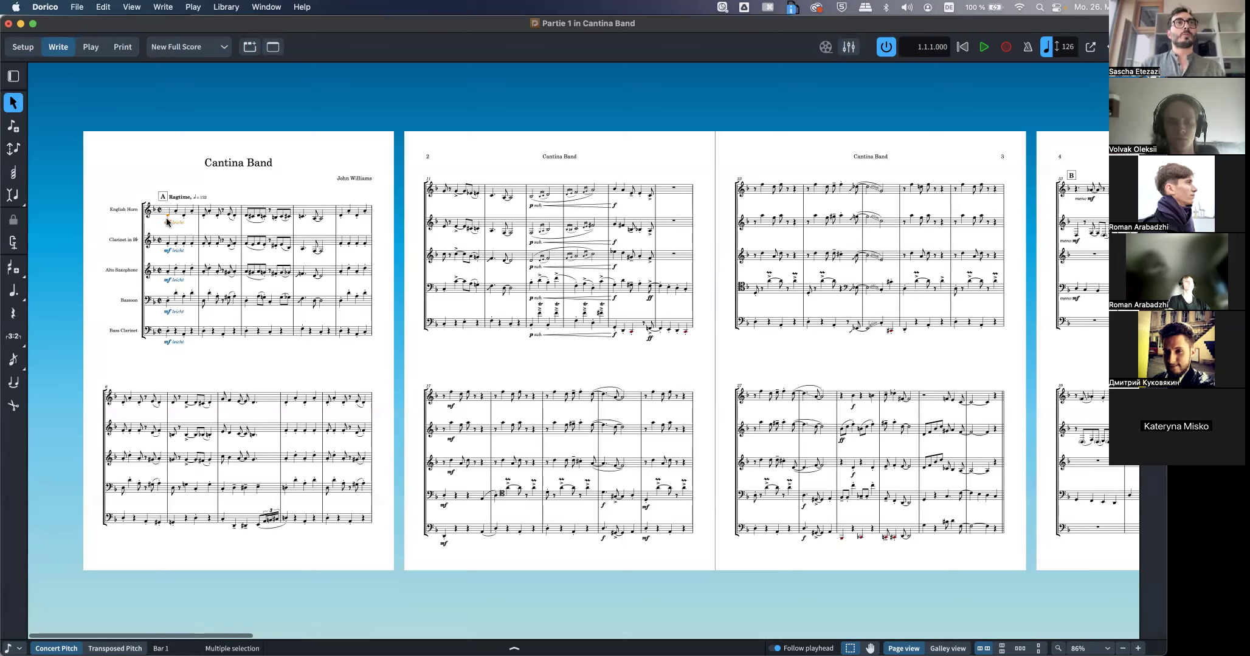
left_click(205, 218)
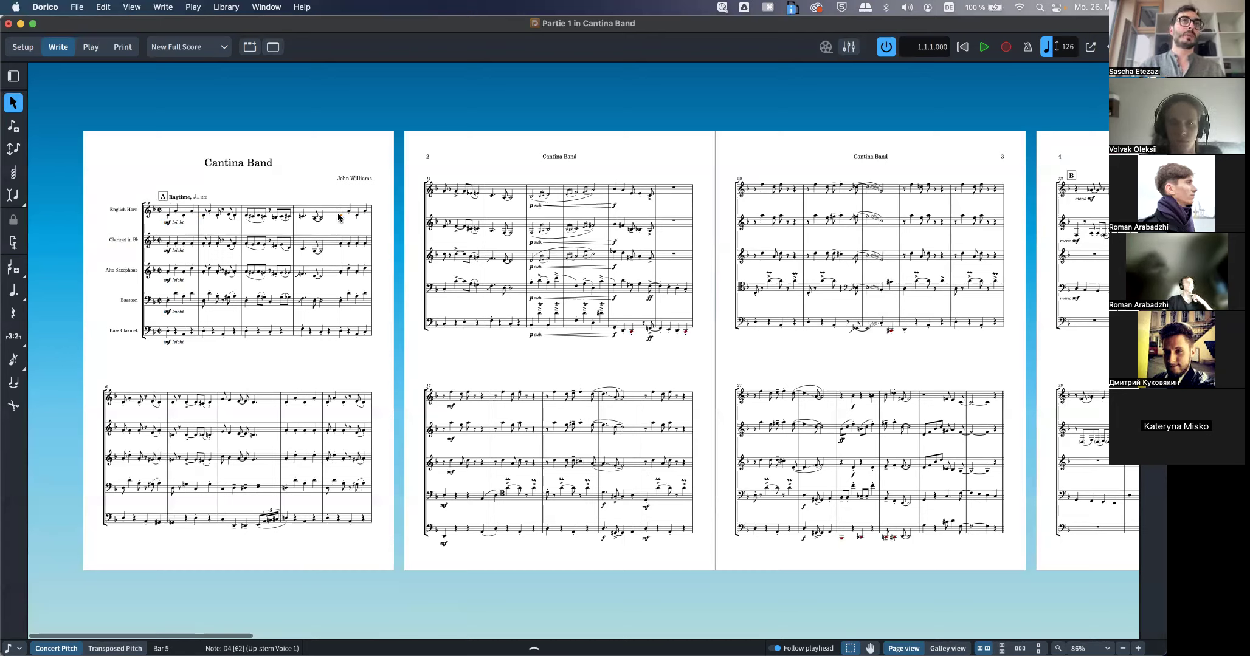
left_click(95, 7)
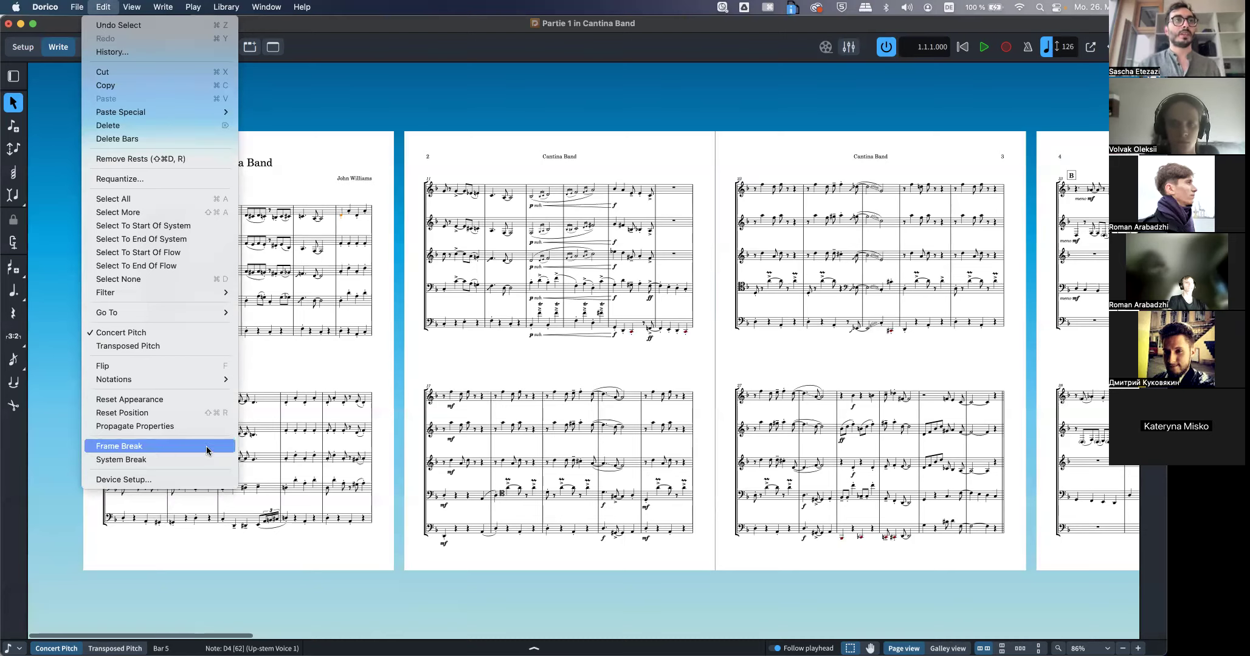
left_click(162, 447)
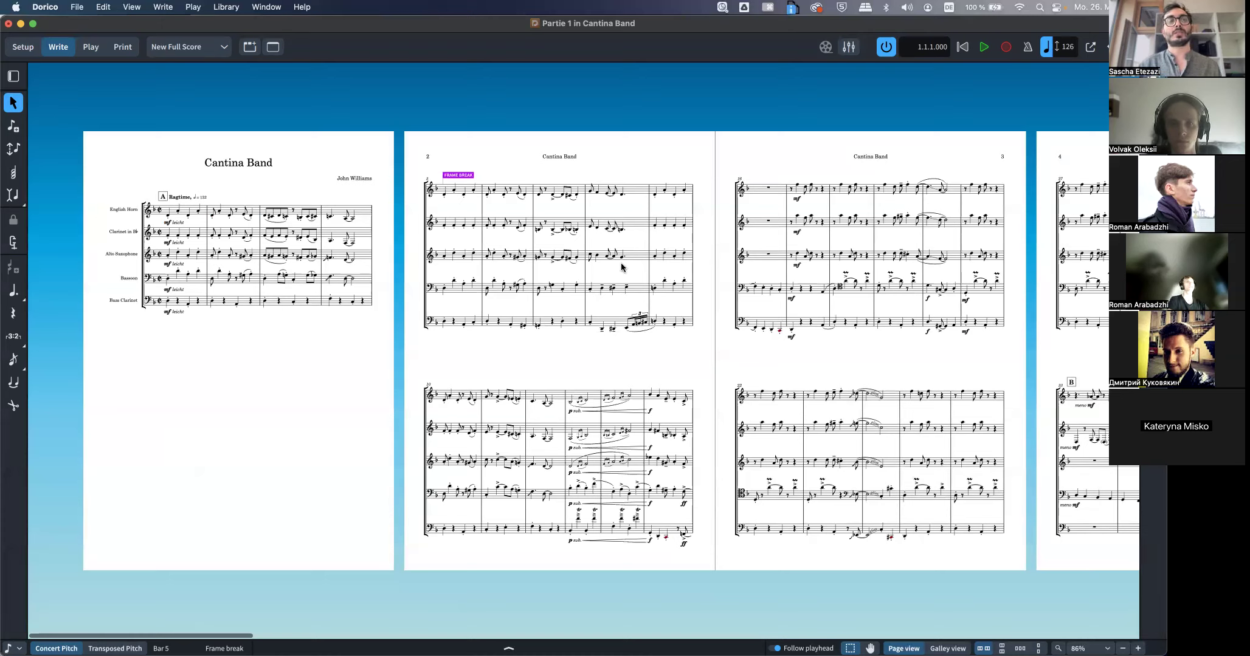
key("Escape")
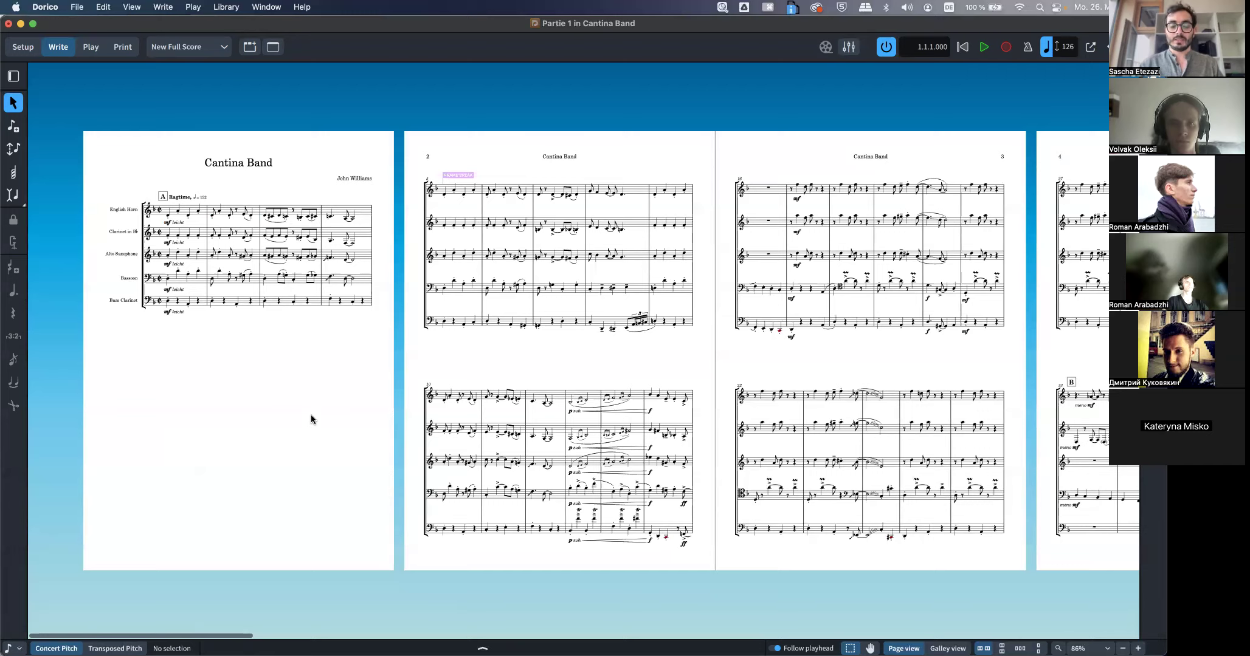
Set the rastral size to Size 6 (5.5mm) in the Page Setup layout options, apply it, and close Layout Options
key("super+shift+l")
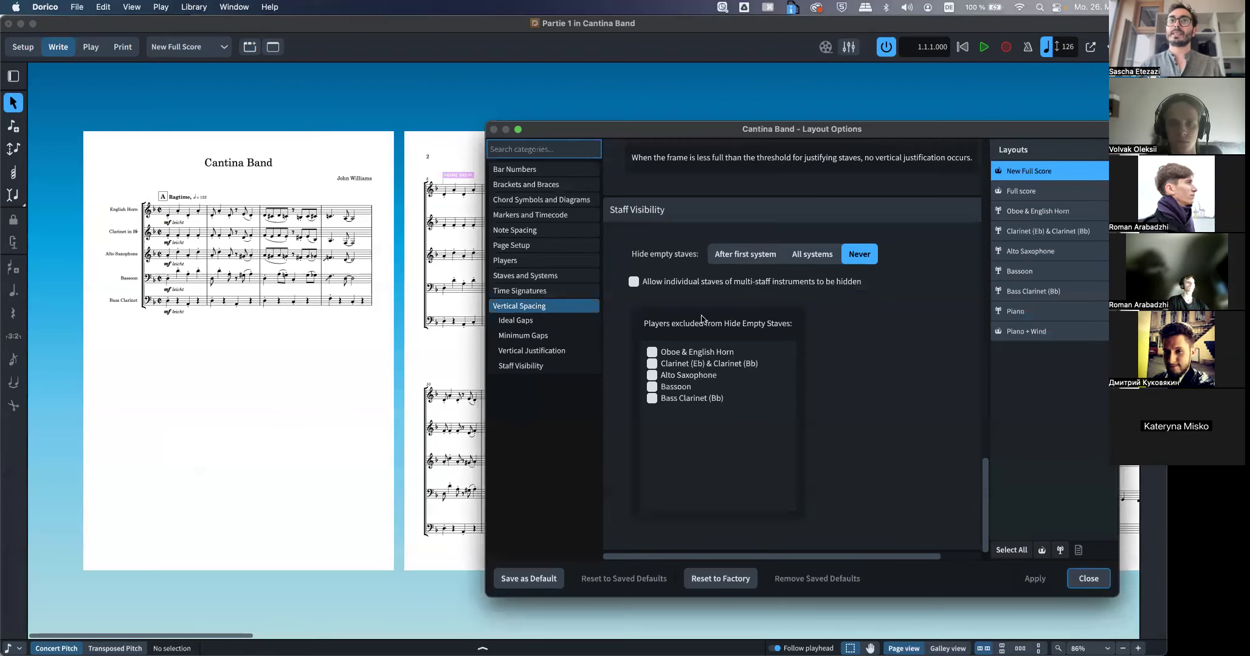
left_click(535, 275)
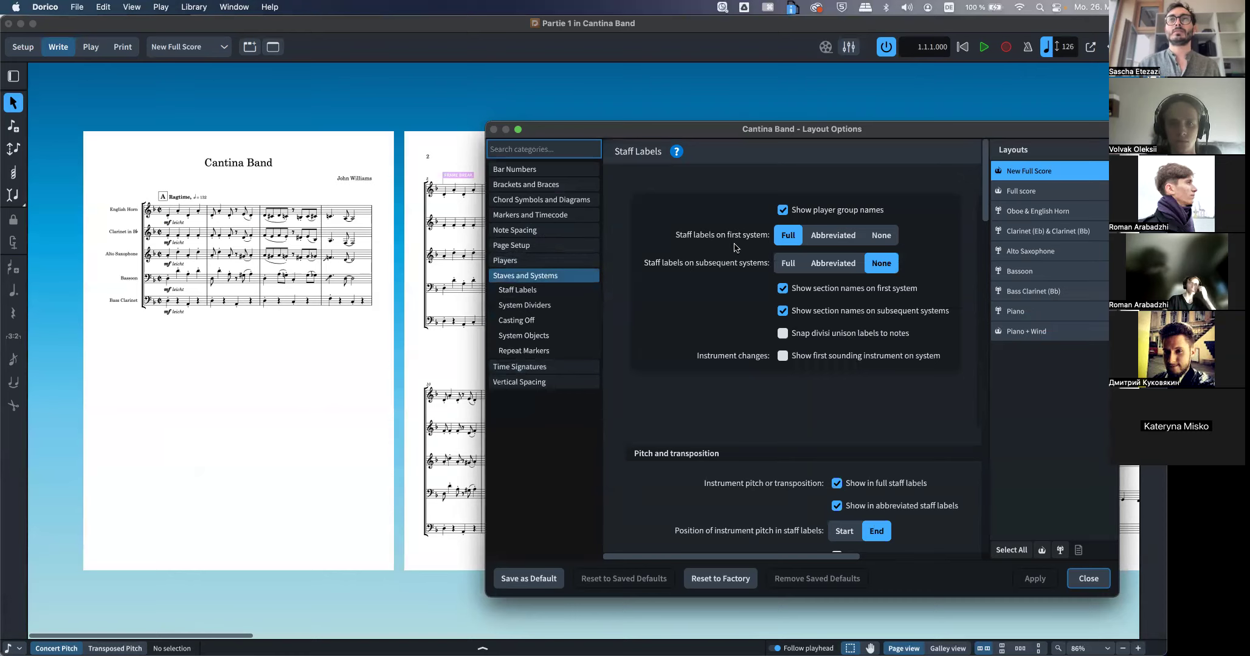
left_click(528, 230)
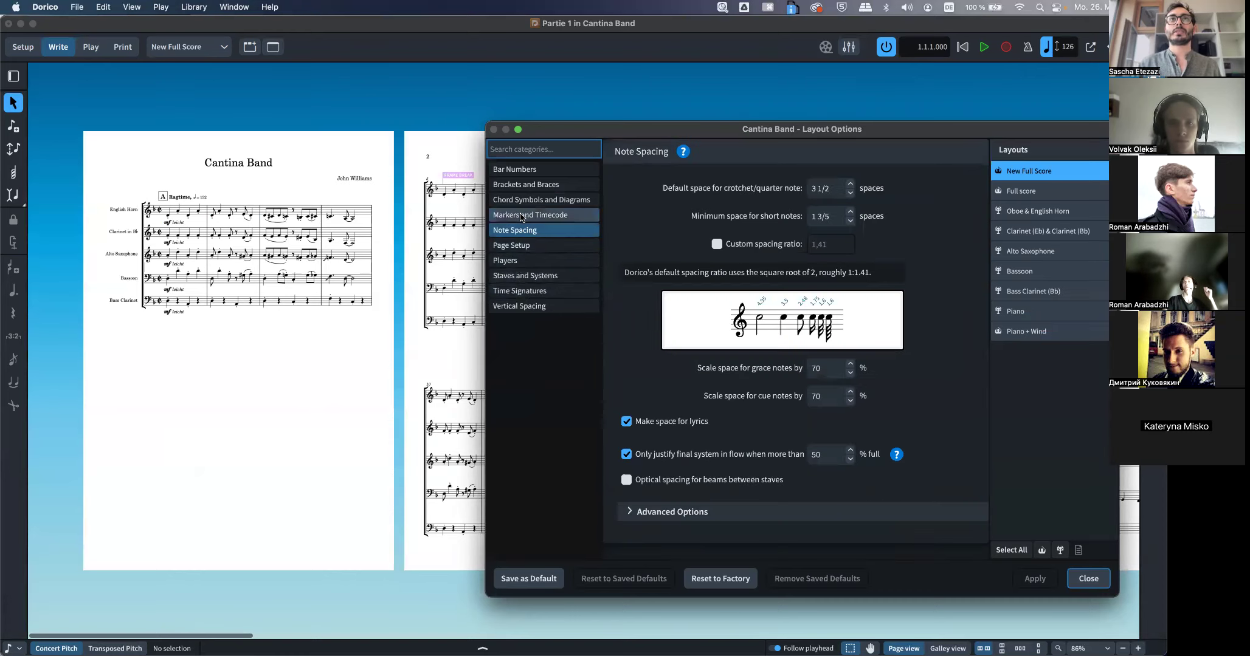
left_click(515, 244)
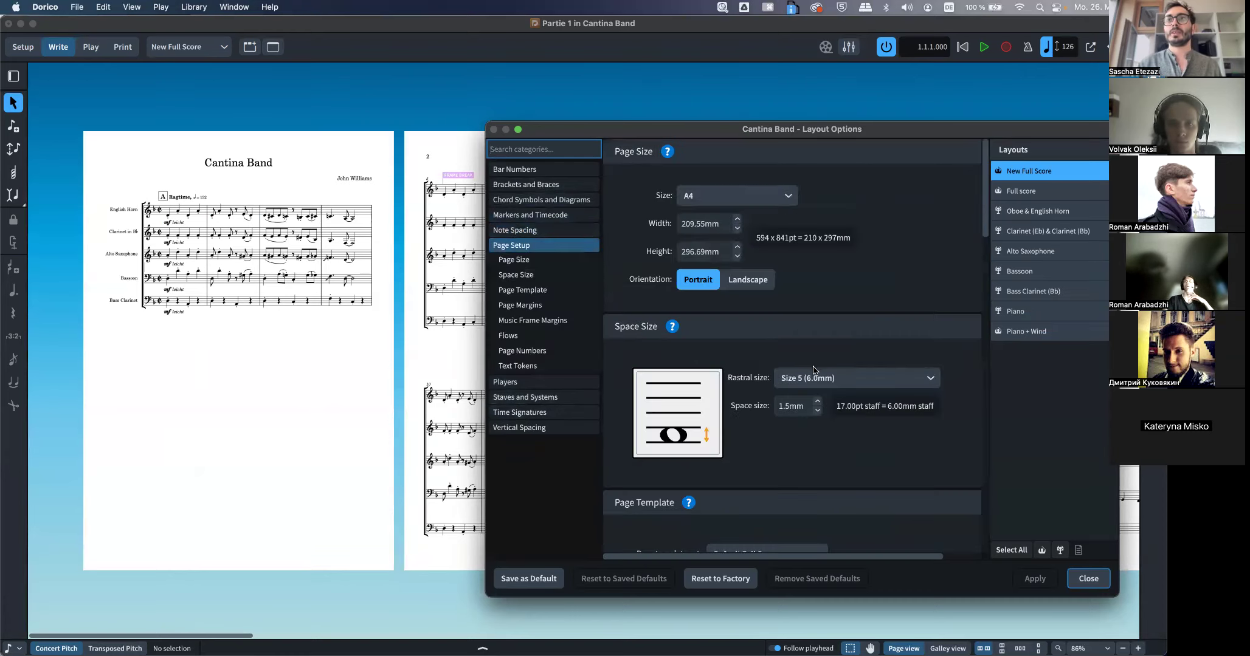
left_click(814, 371)
left_click(802, 460)
left_click(1013, 573)
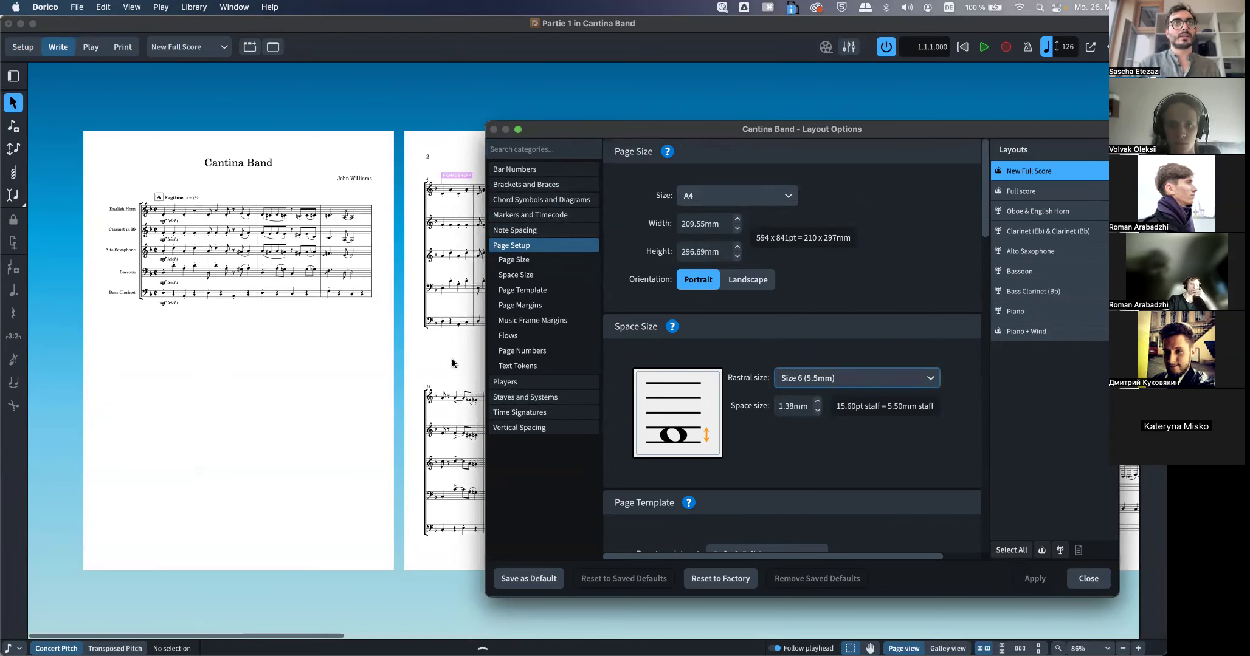
key("Escape")
Hide the signposts so the frame break marker is not displayed in the score
left_click(131, 7)
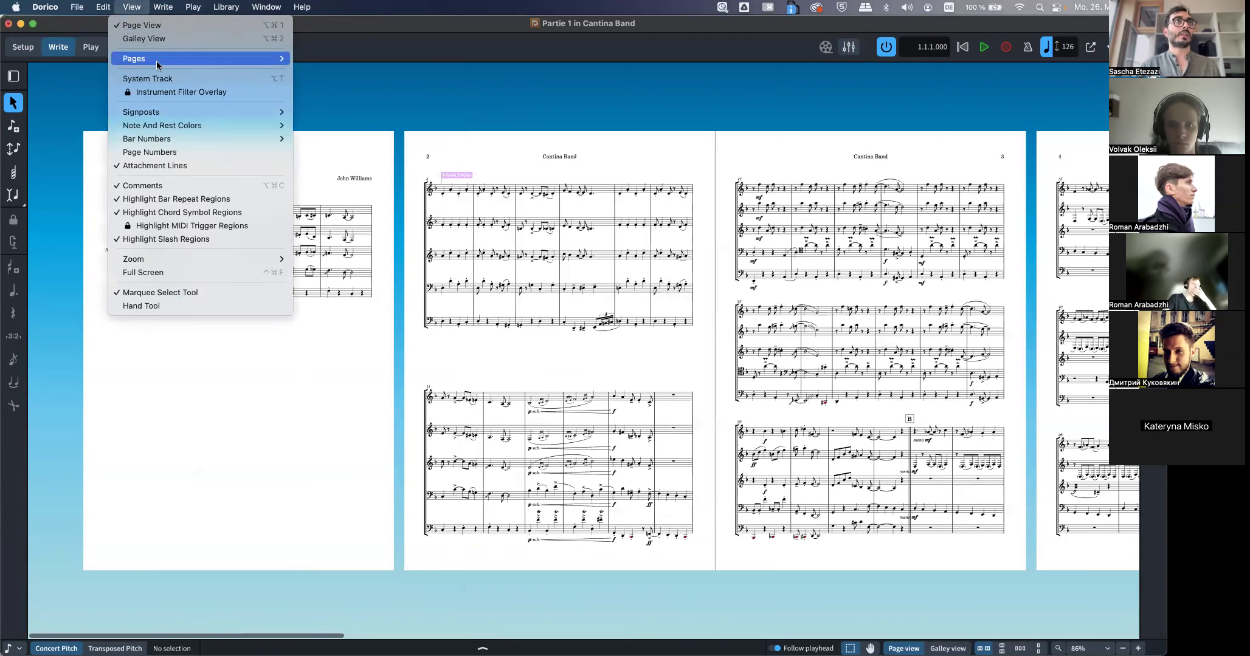
mouse_move(275, 113)
left_click(331, 112)
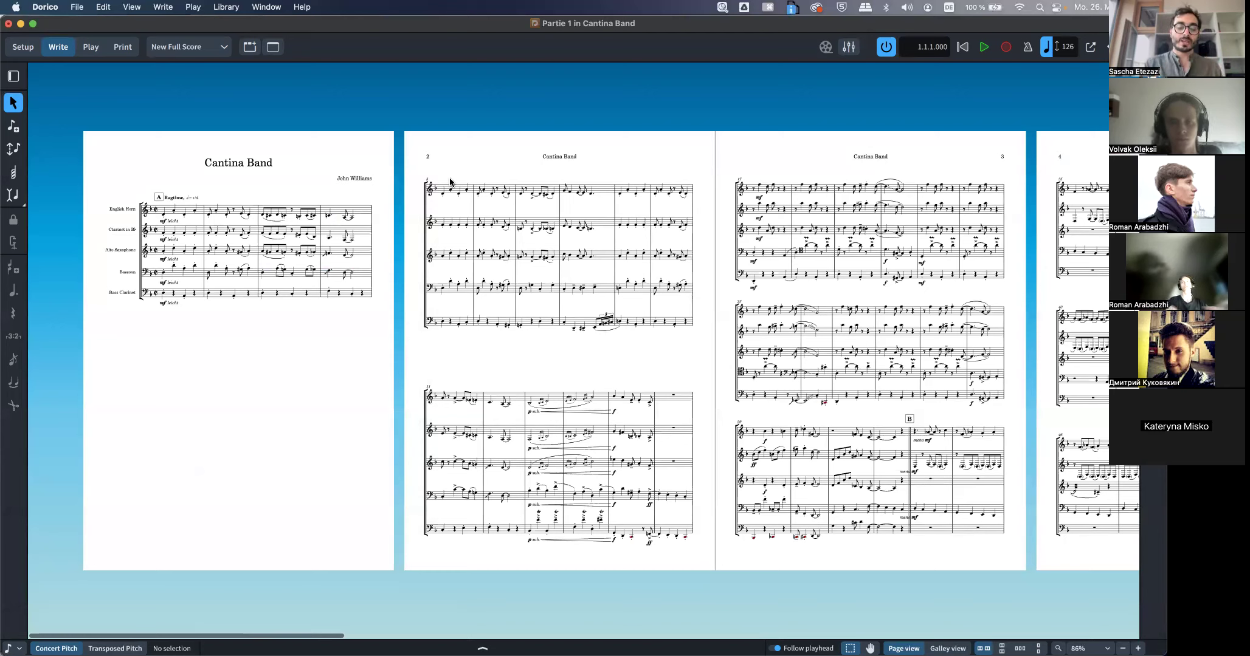
Restore the signposts and delete the frame break at bar 5
key("super+z")
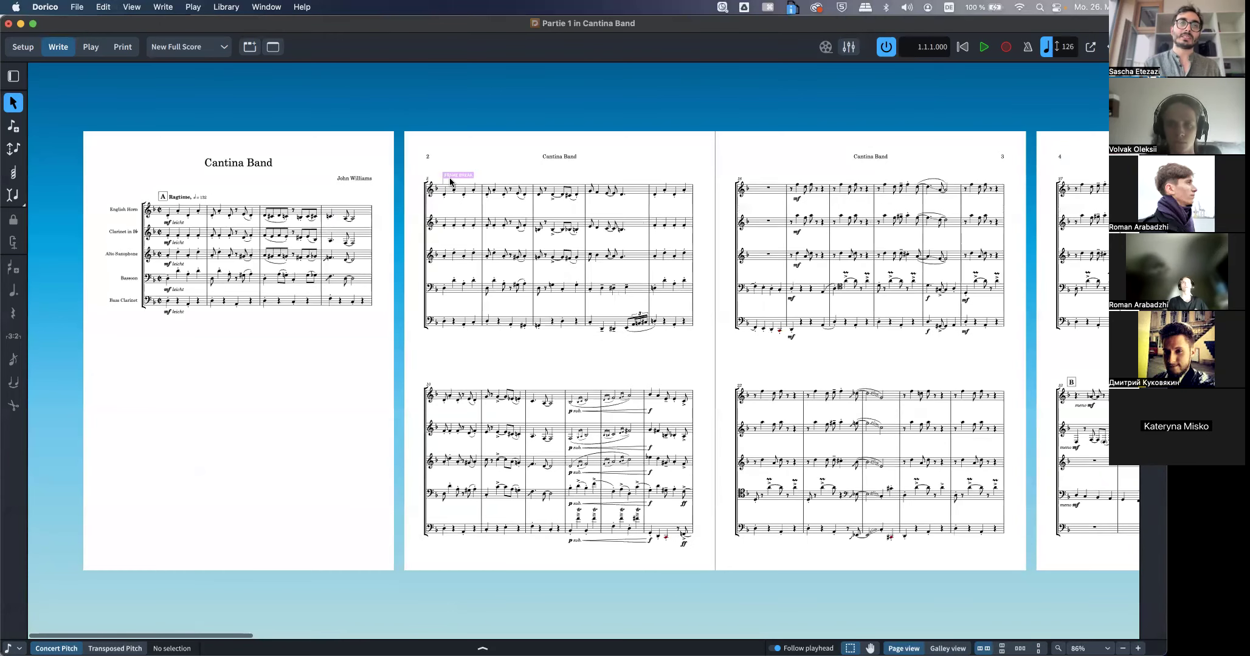
left_click(450, 177)
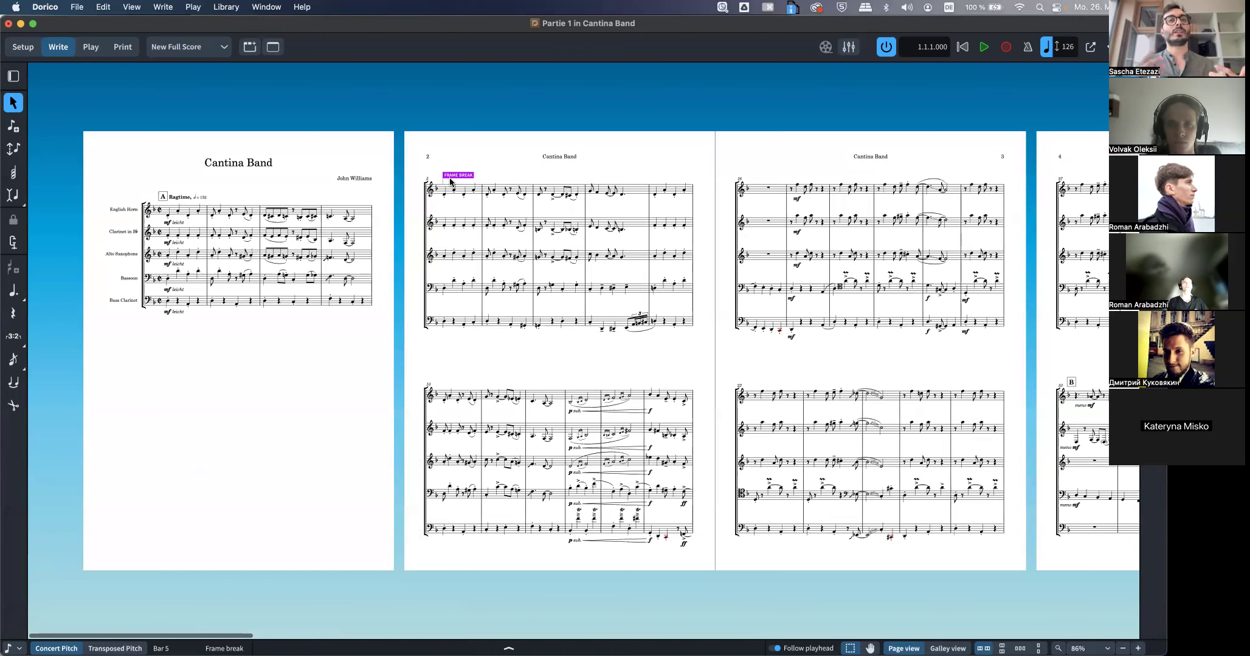
key("Delete")
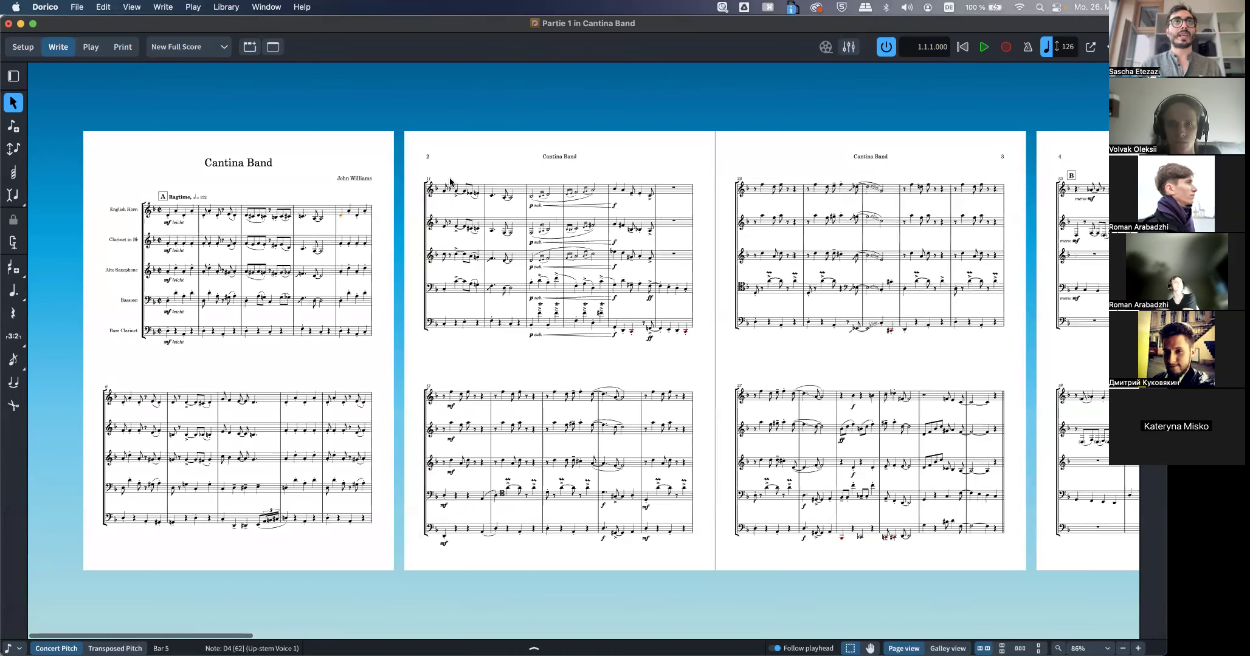
key("Escape")
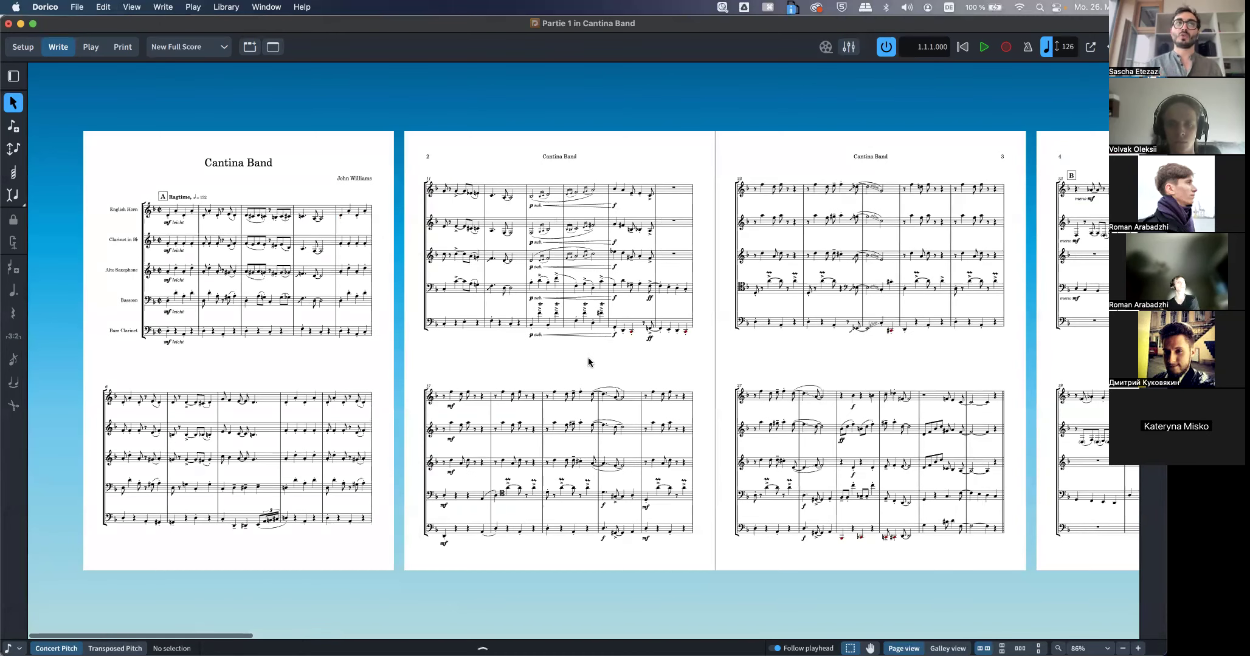
Try a frame break at the first English Horn note of bar 5 and undo it
scroll(588, 362, "right", 15)
scroll(588, 362, "right", 20)
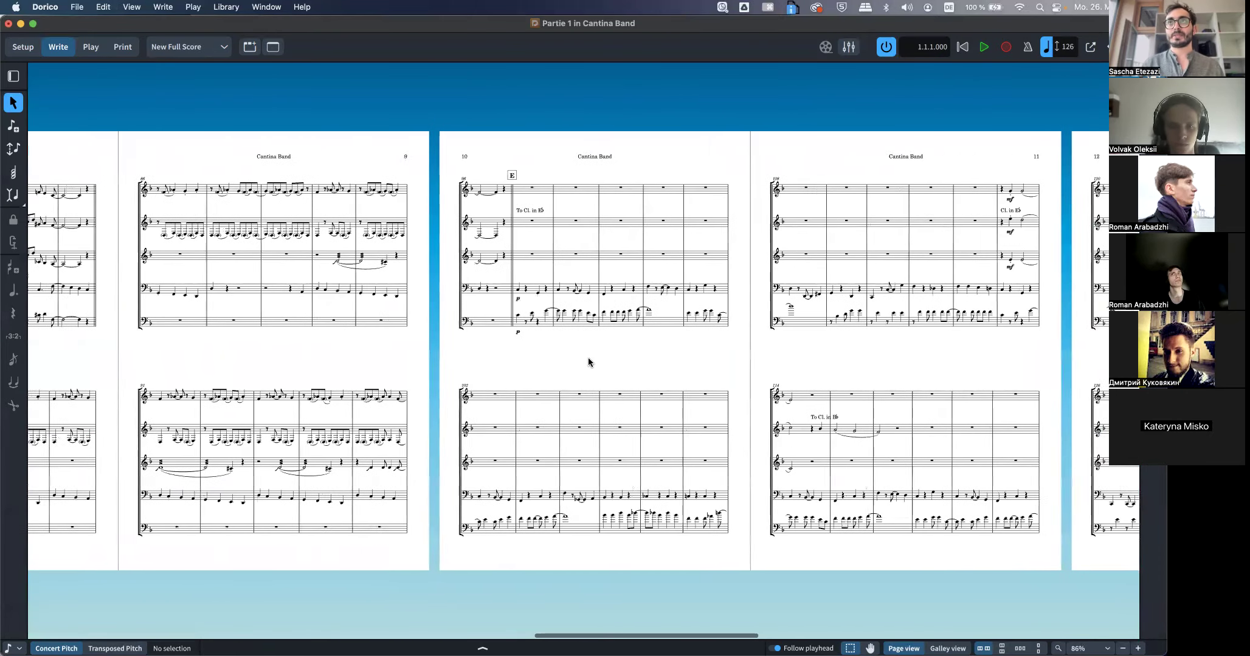
scroll(588, 362, "right", 2)
scroll(588, 362, "left", 20)
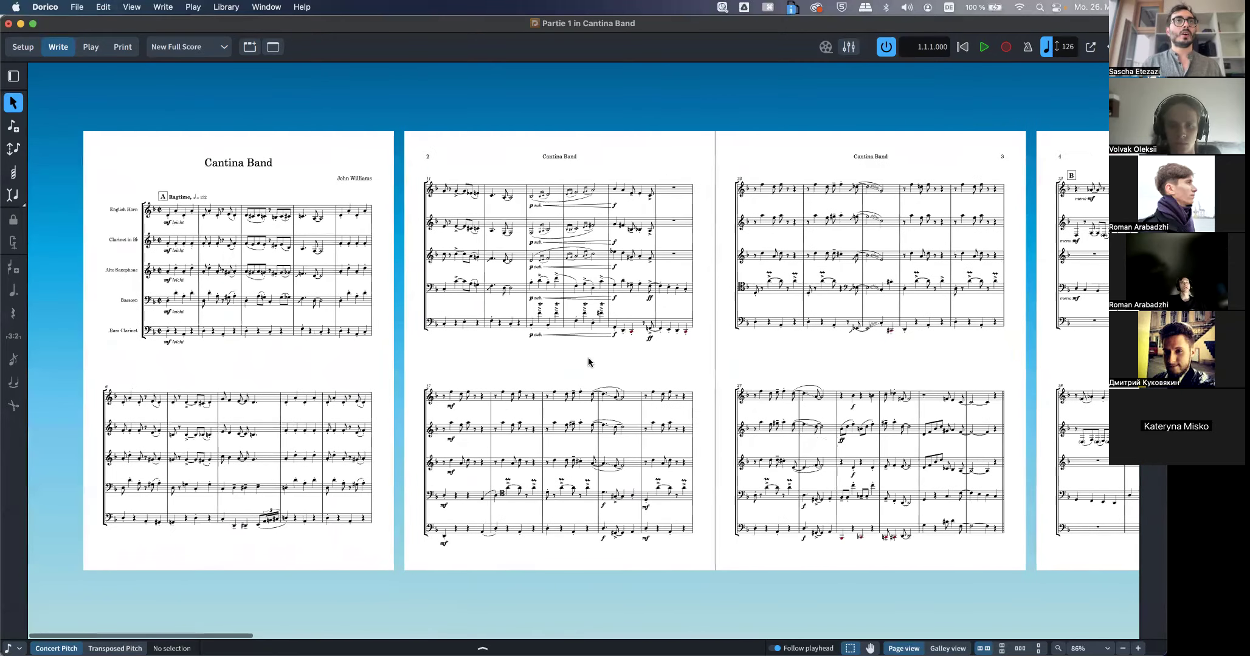
left_click(342, 217)
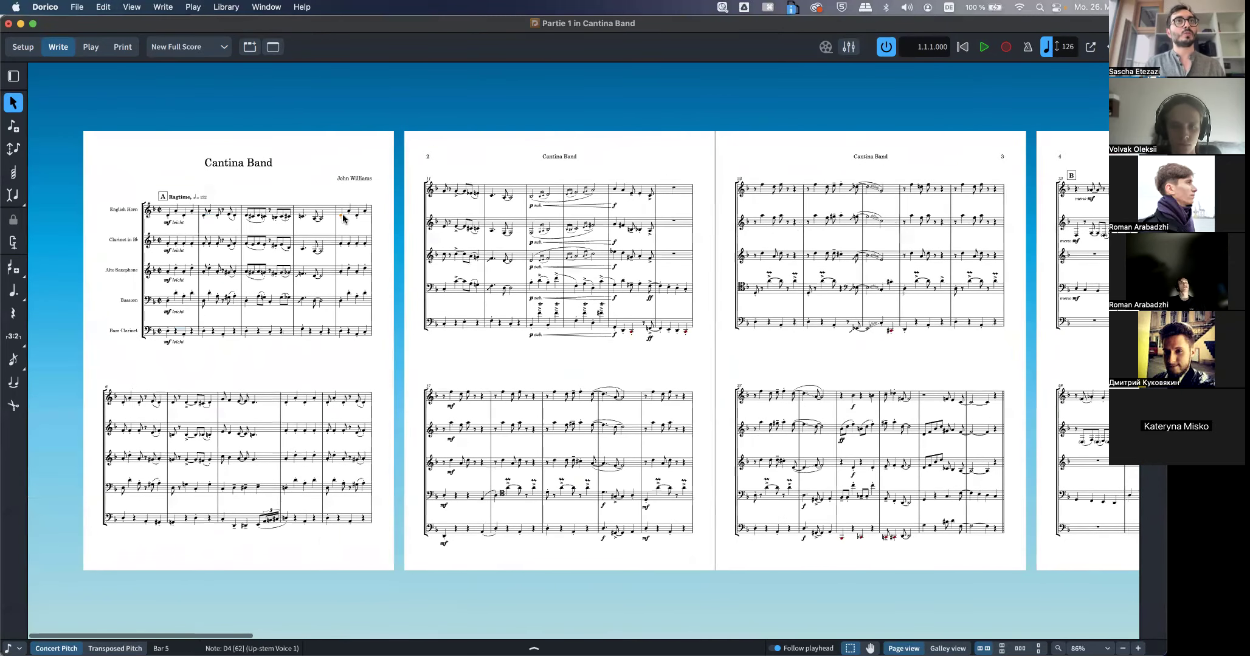
left_click(103, 7)
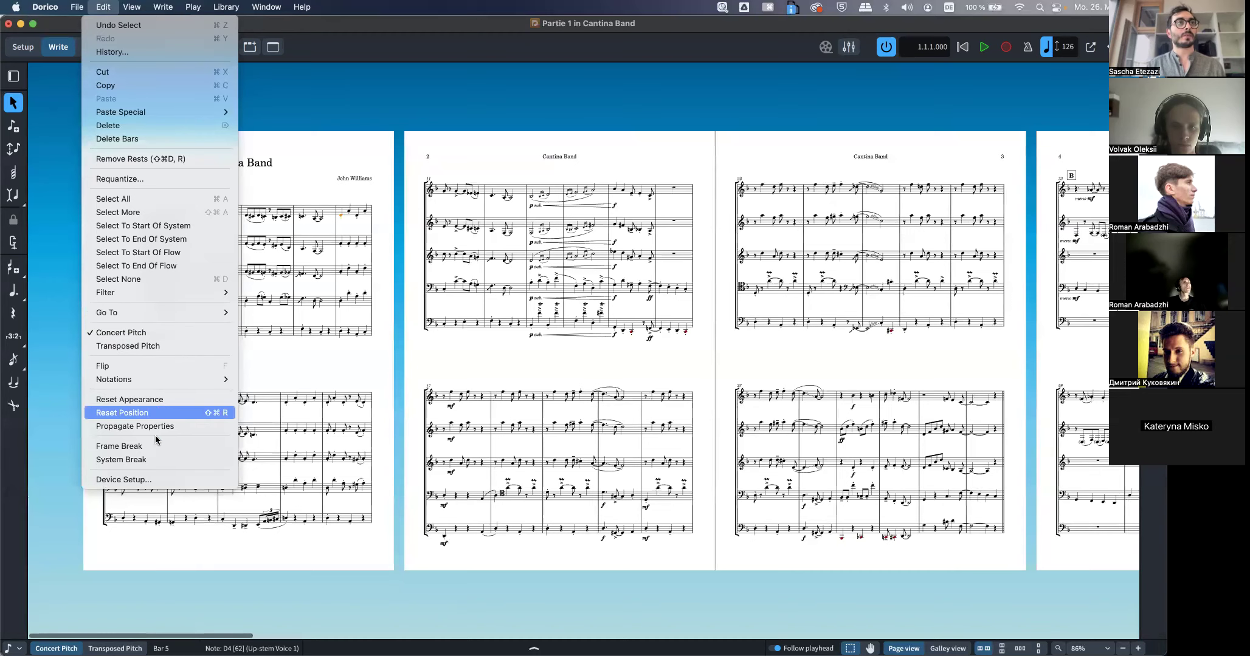
left_click(597, 260)
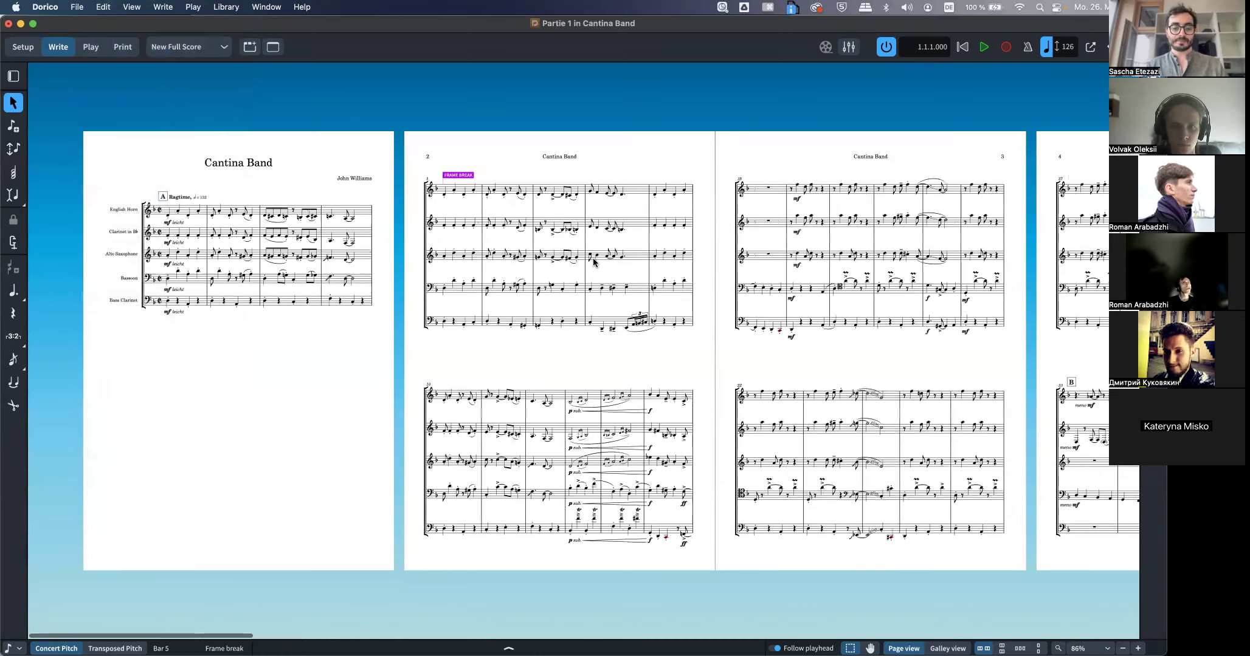
key("super+z")
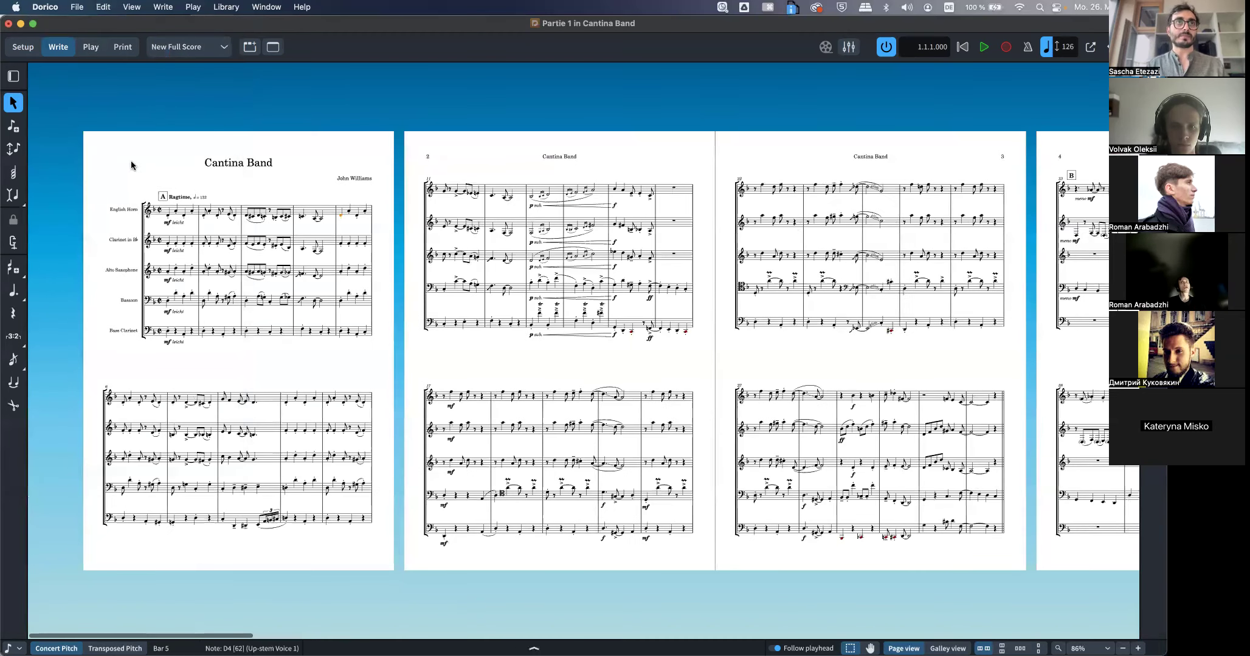
Insert system breaks at the first English Horn notes of bar 5 and bar 6
left_click(97, 7)
left_click(146, 455)
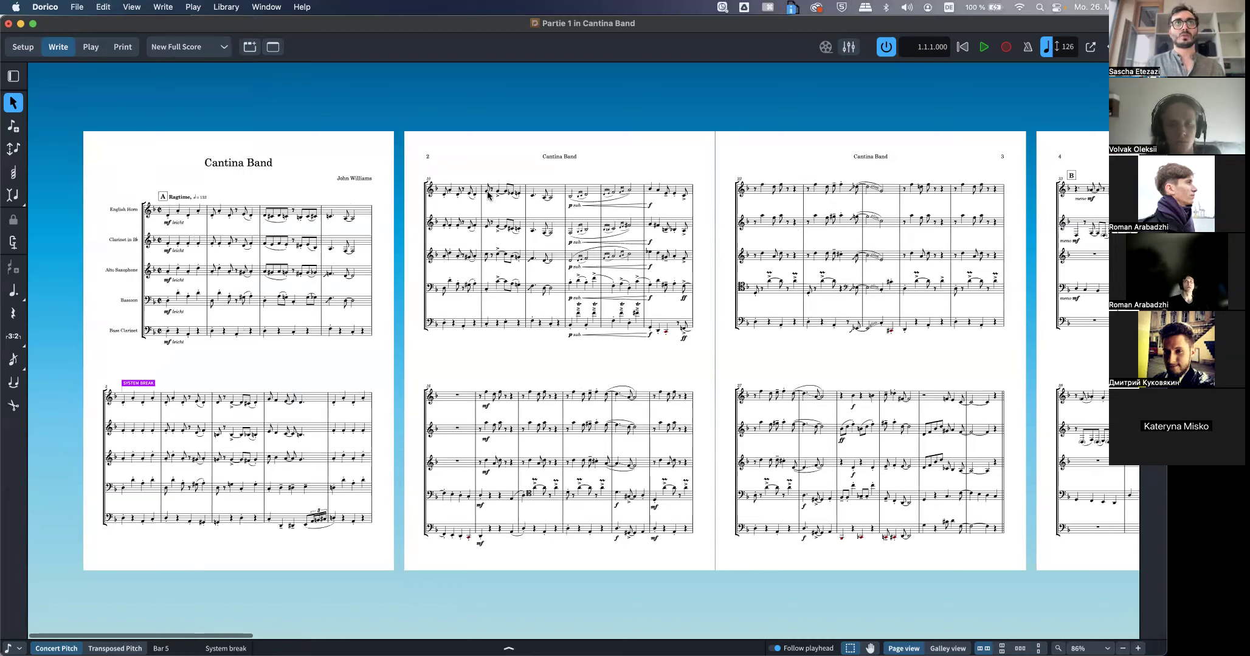
left_click(167, 404)
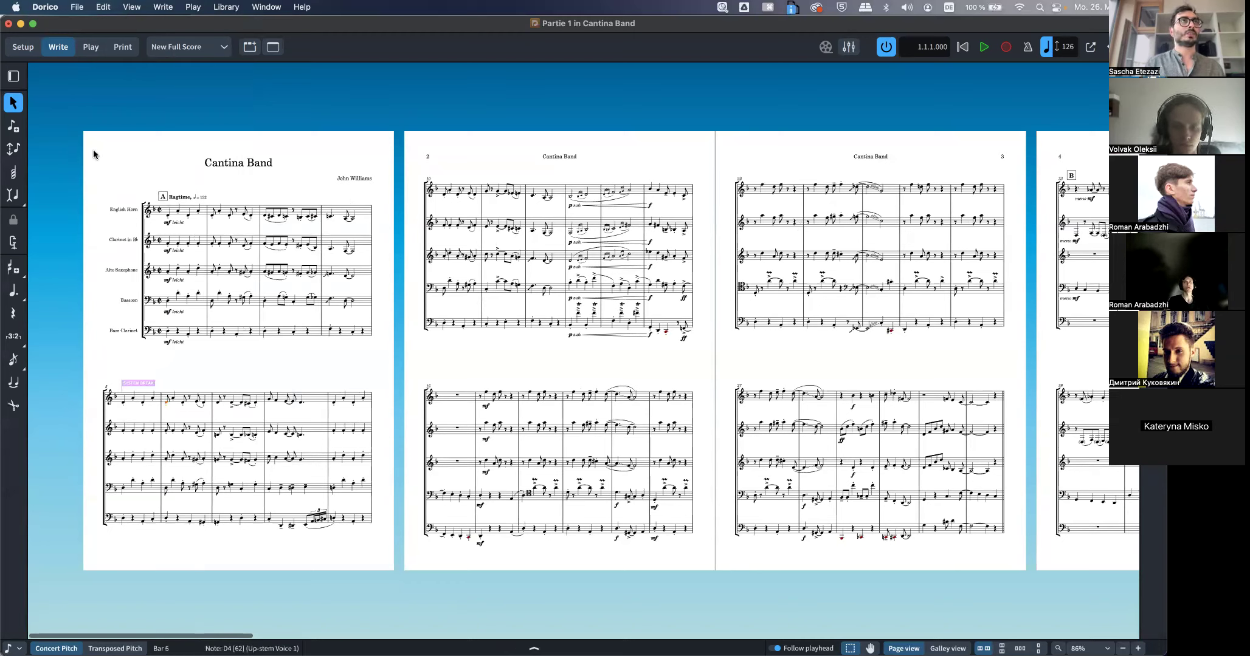
left_click(77, 8)
mouse_move(98, 6)
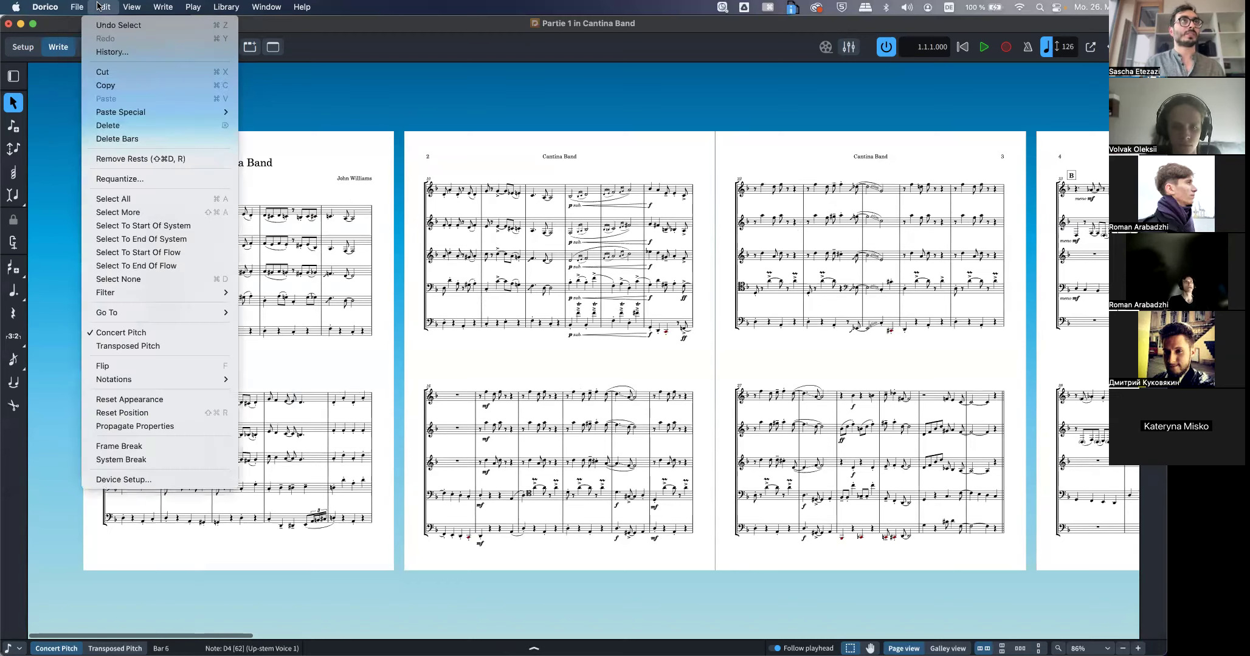
left_click(145, 459)
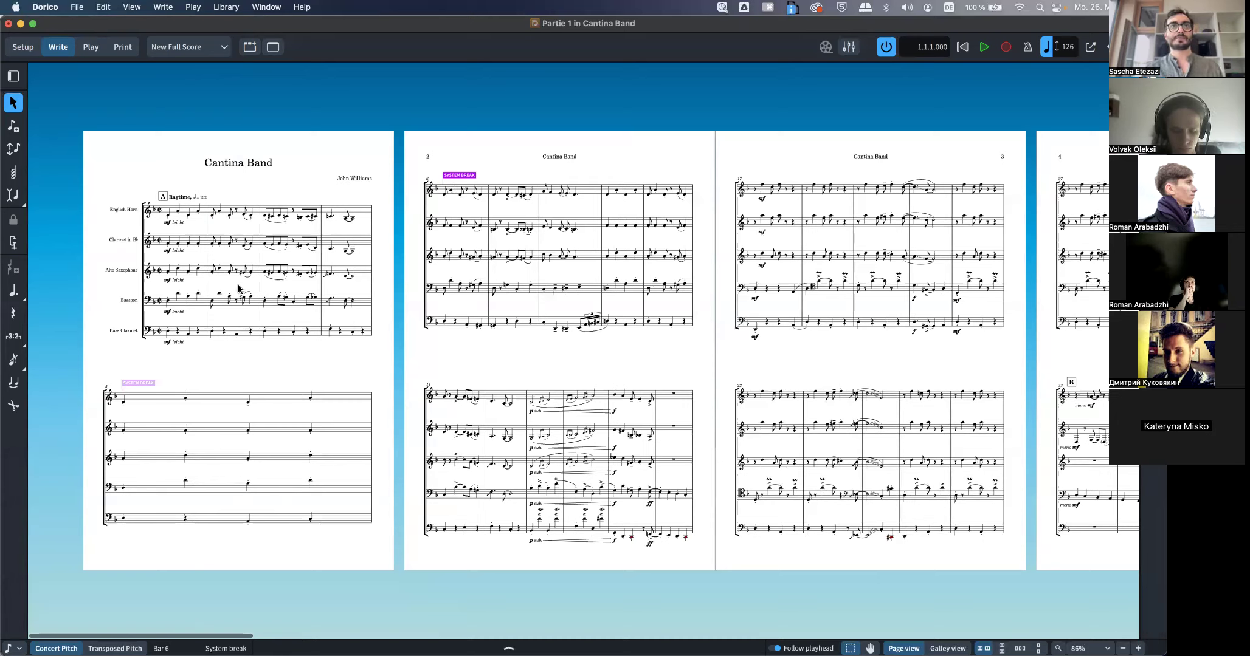
Examine the break type properties of the system breaks at bars 5 and 6
left_click(169, 217)
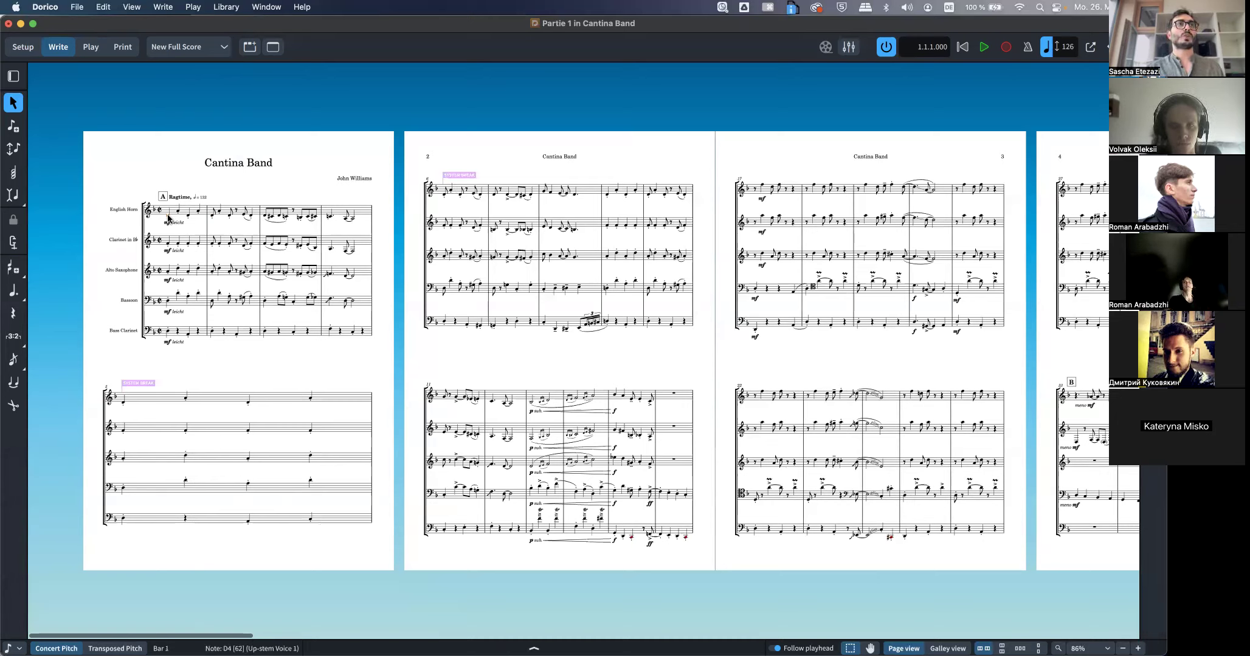
left_click(152, 383)
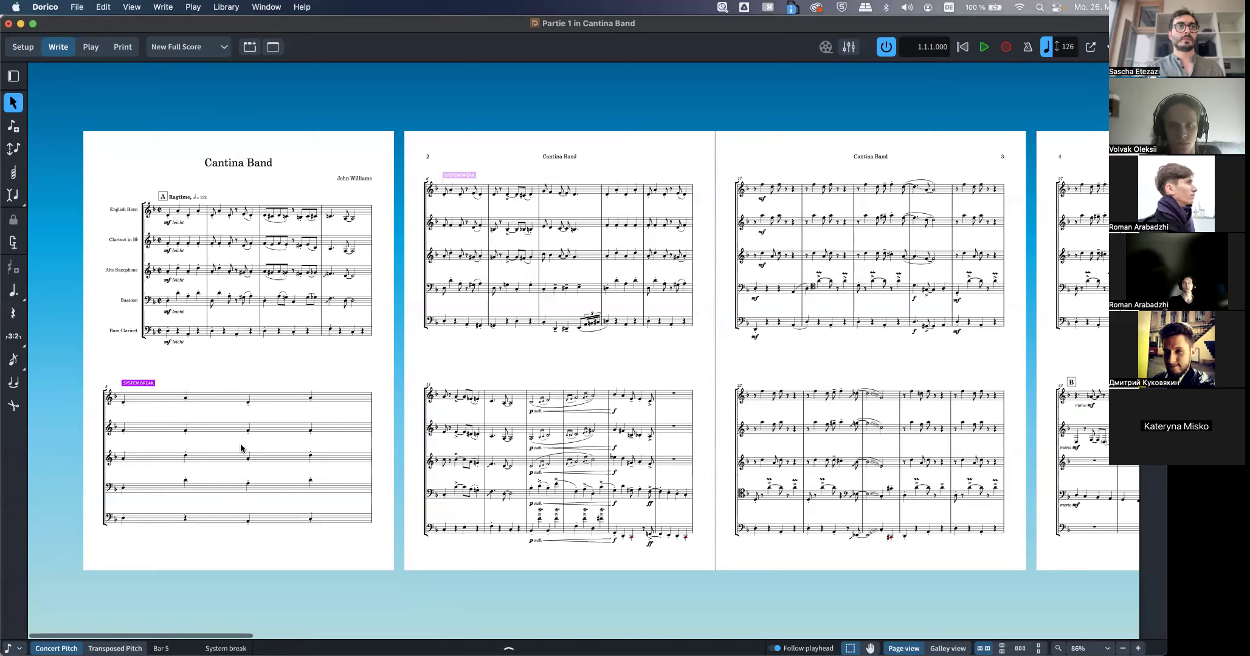
left_click(534, 649)
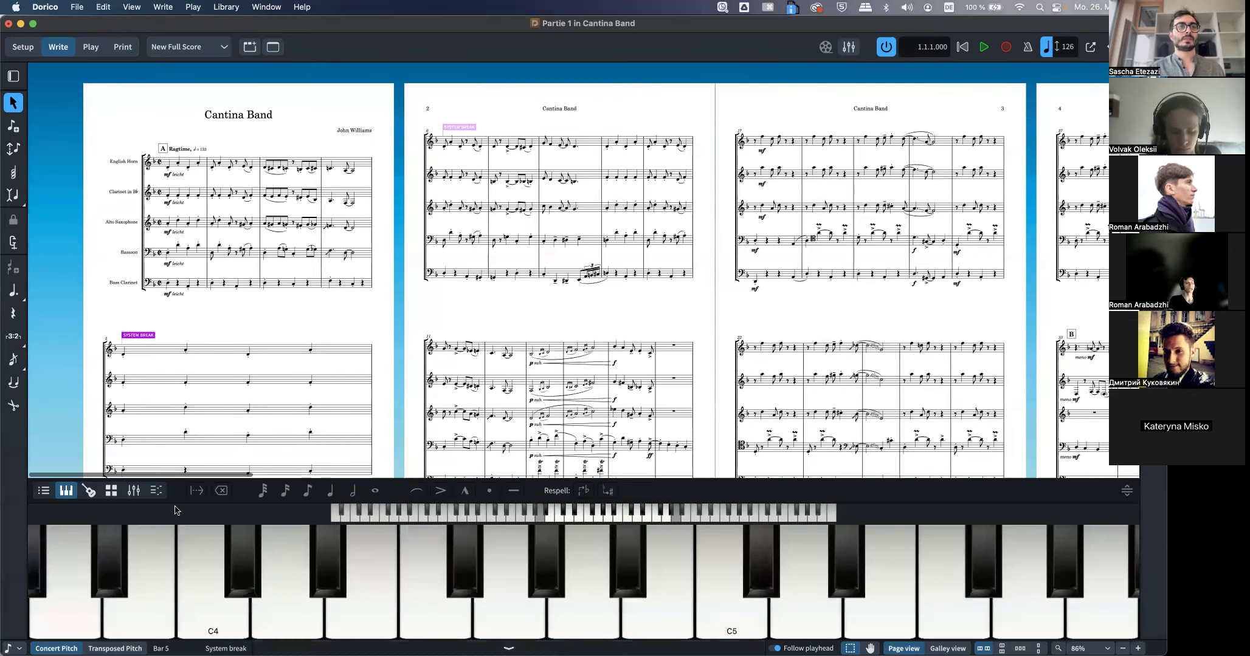
left_click(156, 490)
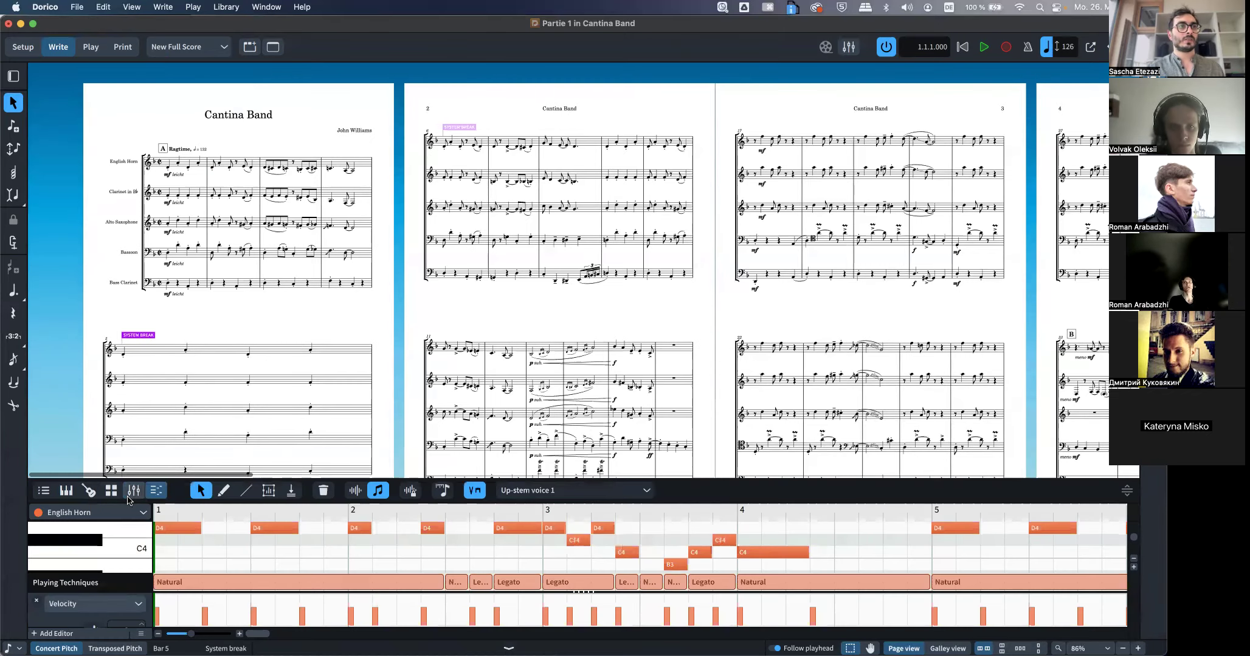
left_click(46, 493)
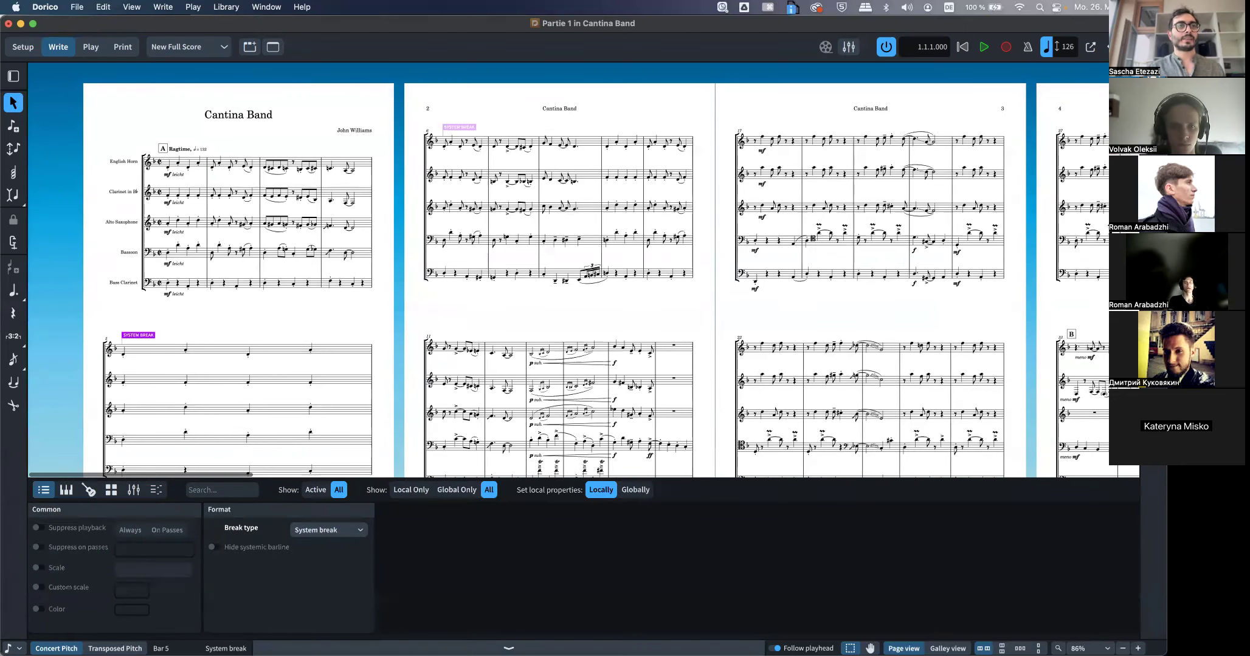
left_click(470, 128)
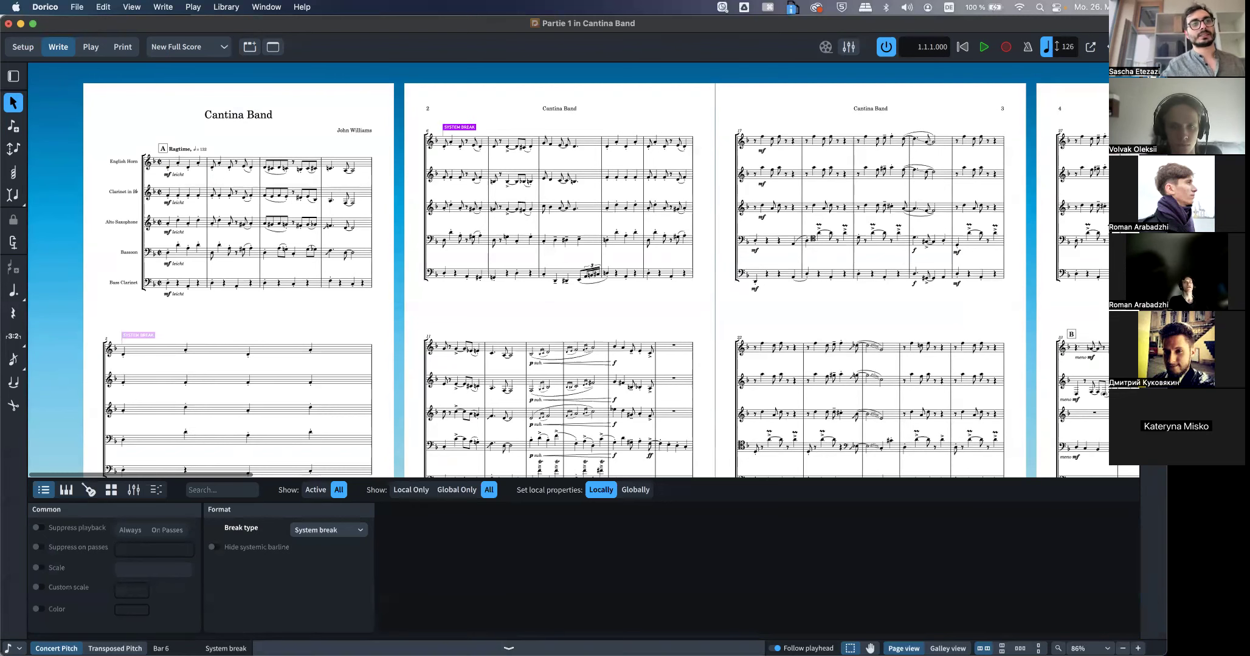
key("super+8")
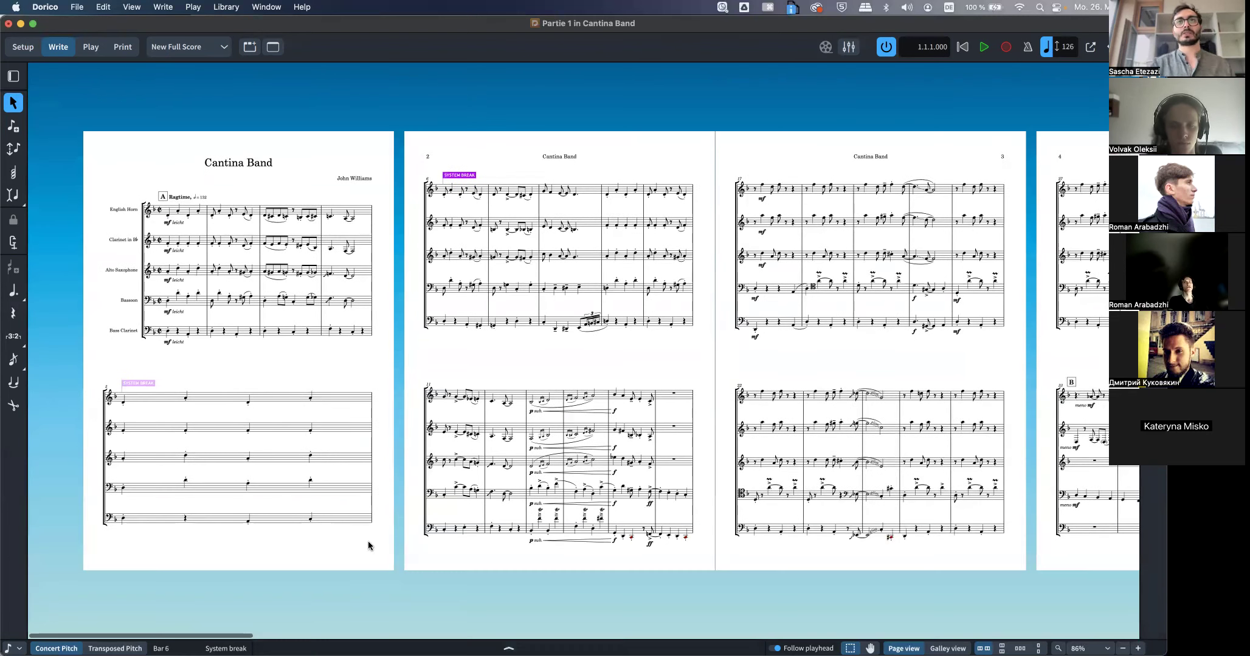
left_click(151, 381)
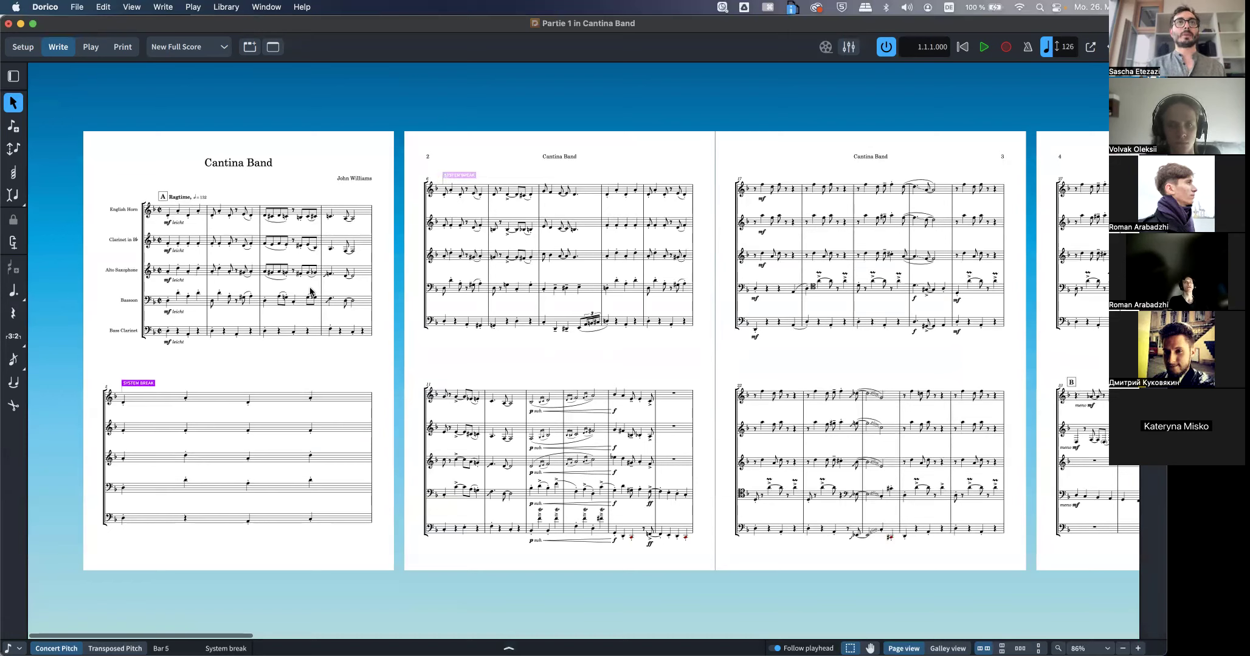
Insert a frame break at the first English Horn note of bar 8 on page 2
left_click(547, 191)
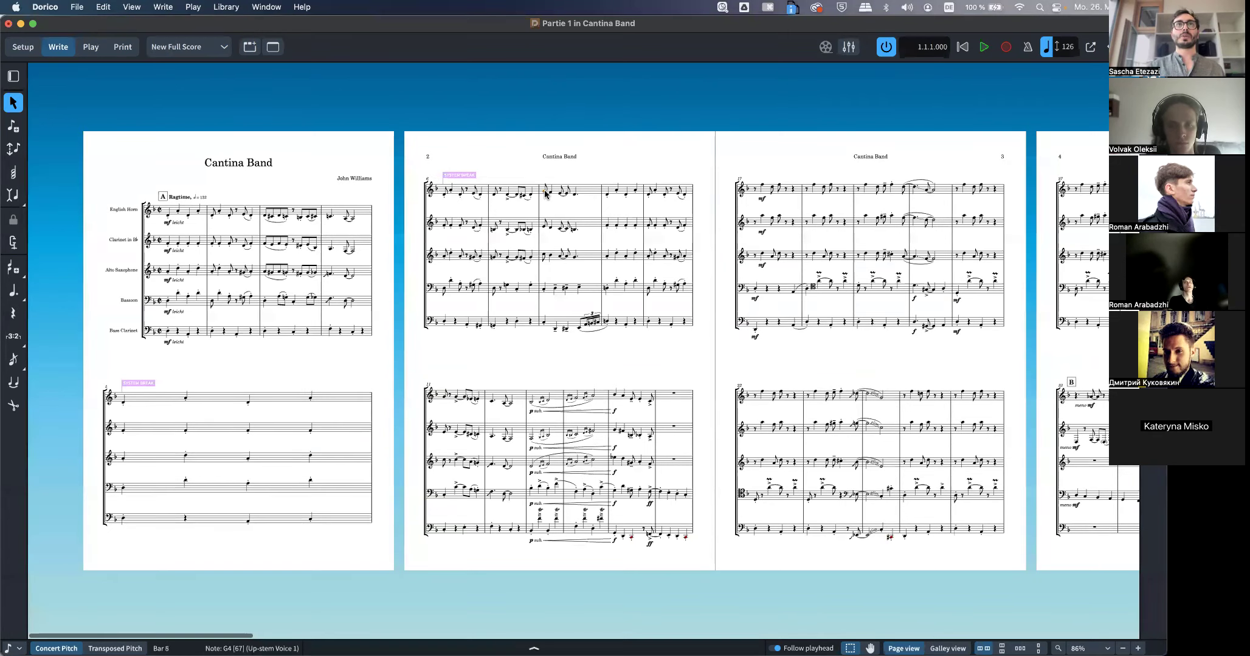
left_click(77, 7)
mouse_move(102, 7)
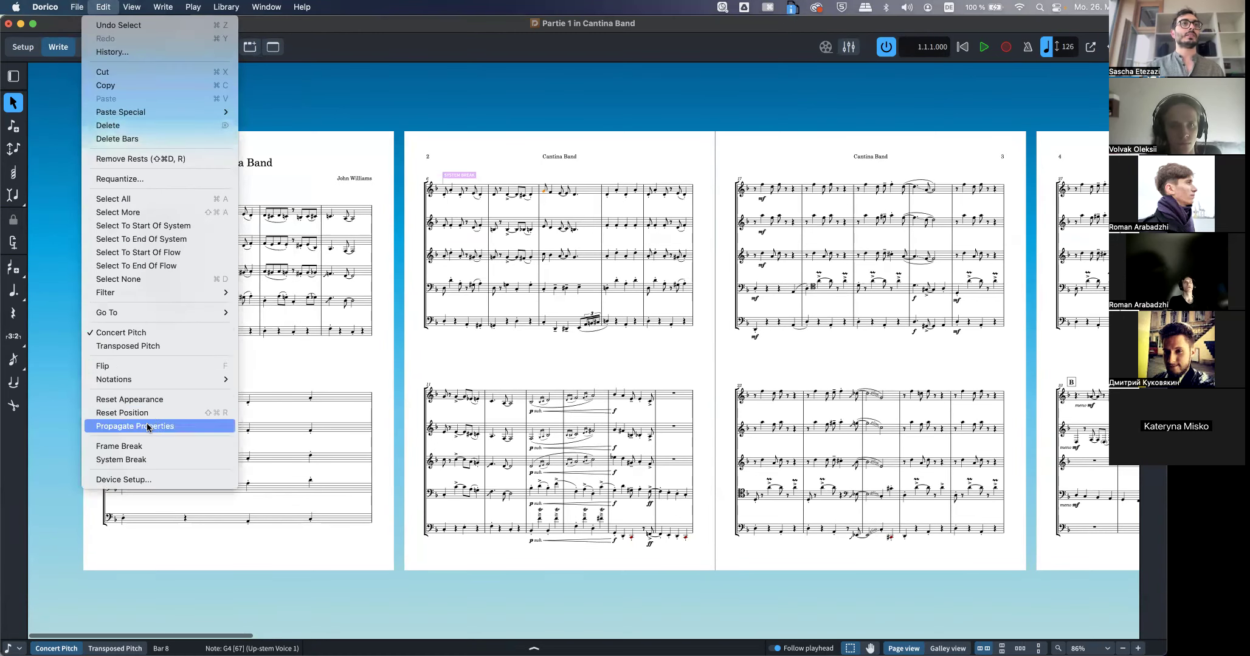
left_click(158, 445)
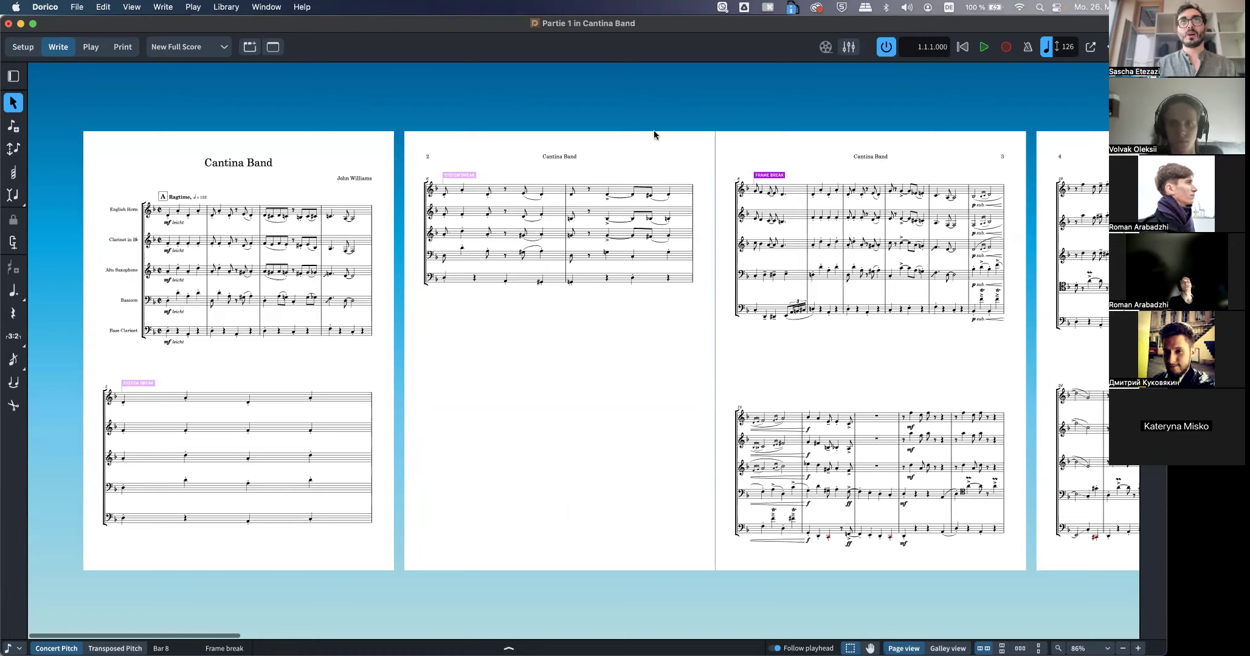
Delete the system breaks at bars 5 and 6 together with the frame break at bar 8
left_click(455, 177)
left_click(139, 384, "shift")
key("Delete")
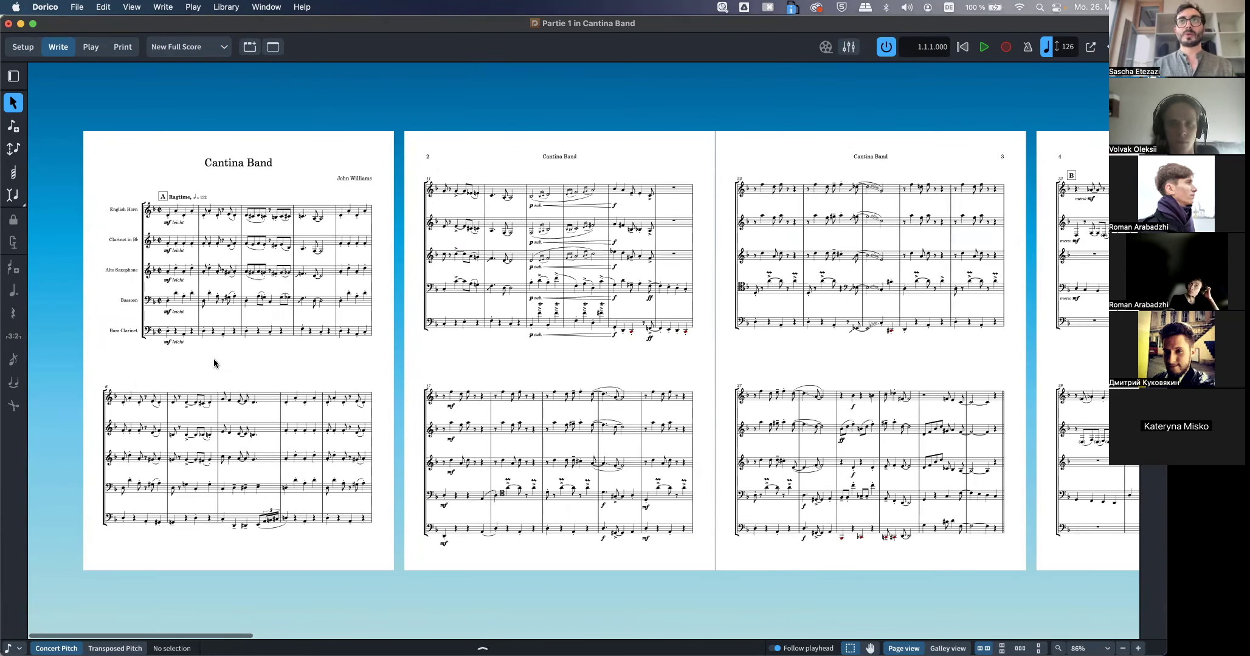
Insert a system break at the double barline of rehearsal mark E, bar 97, on page 10
scroll(213, 364, "right", 5)
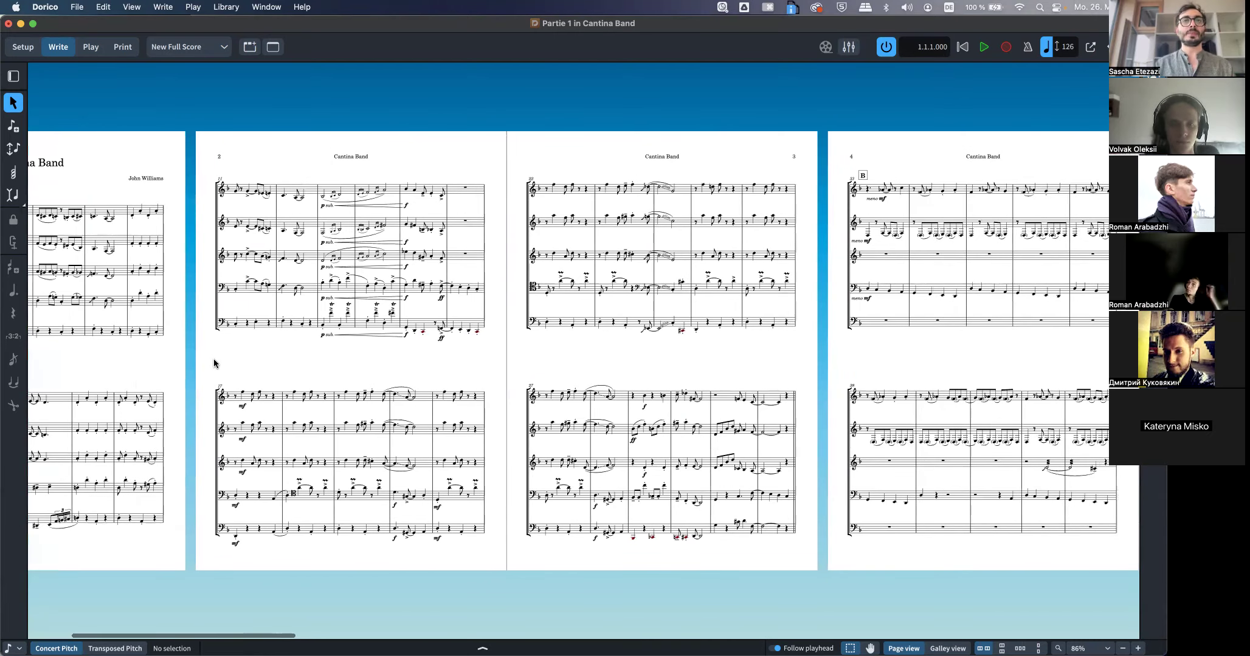
scroll(213, 363, "right", 20)
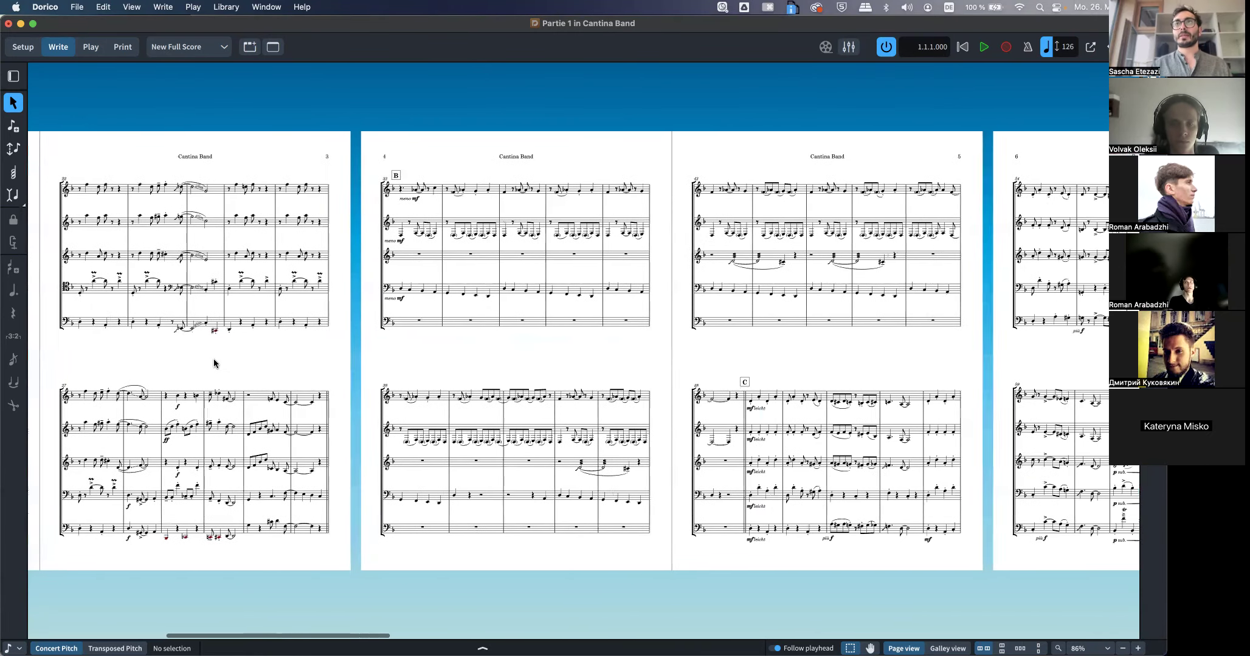
scroll(213, 364, "right", 15)
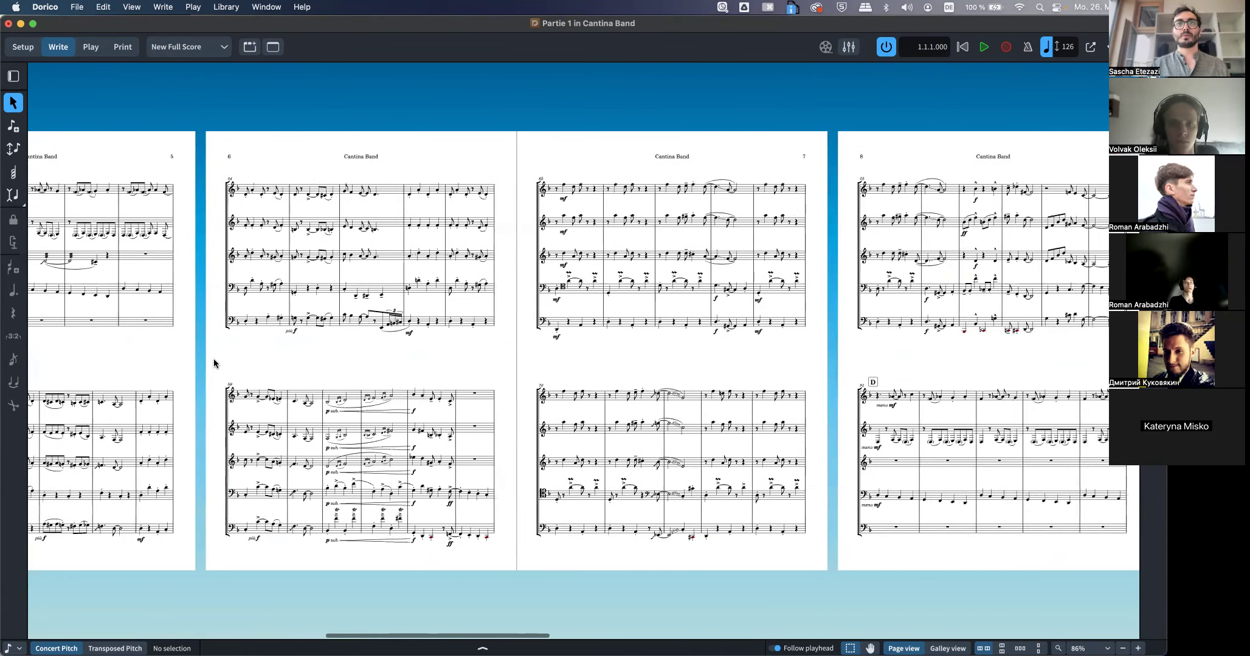
scroll(214, 363, "right", 12)
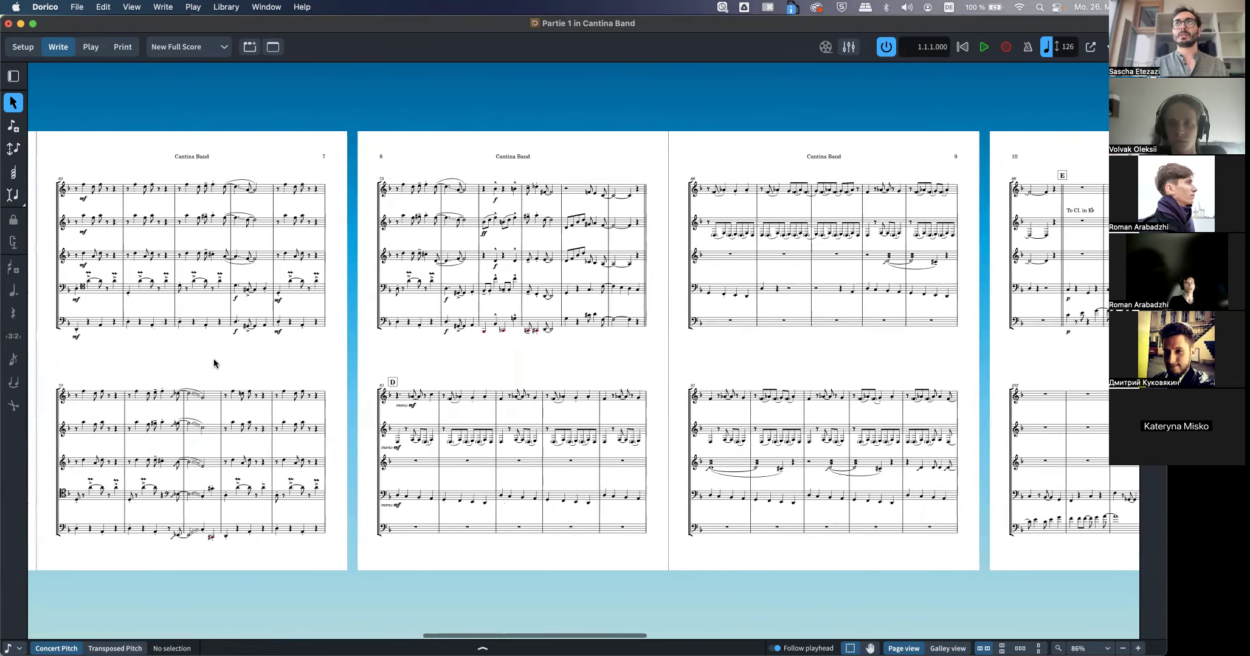
left_click(723, 197)
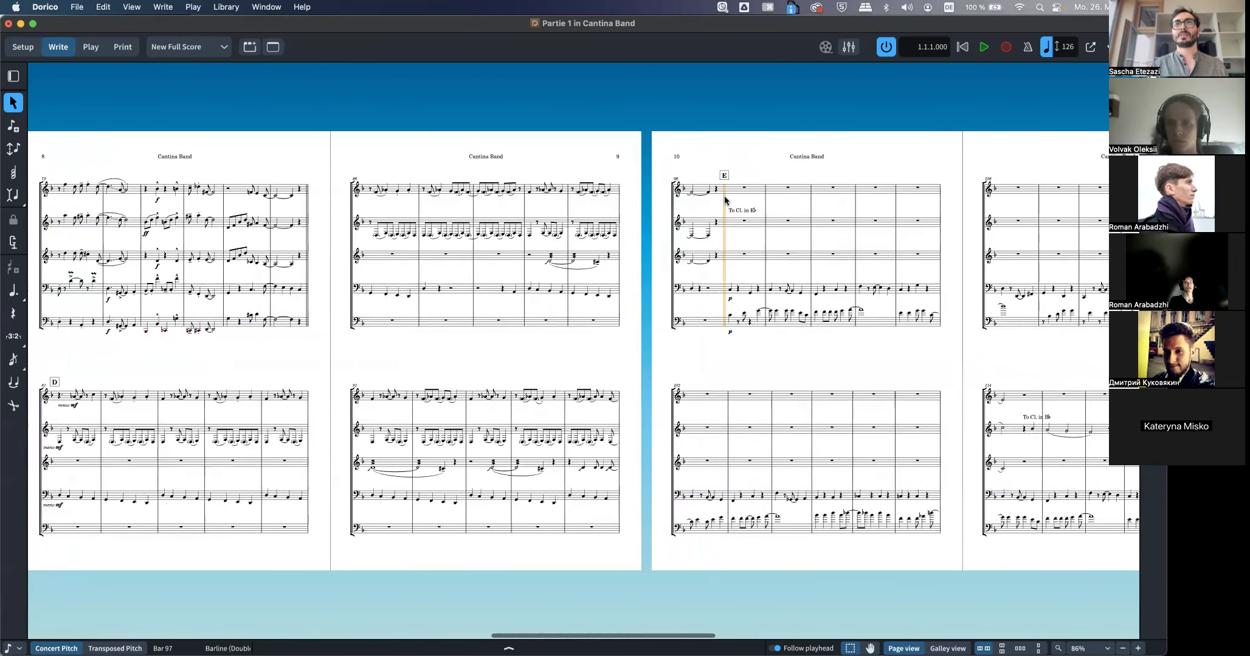
left_click(103, 9)
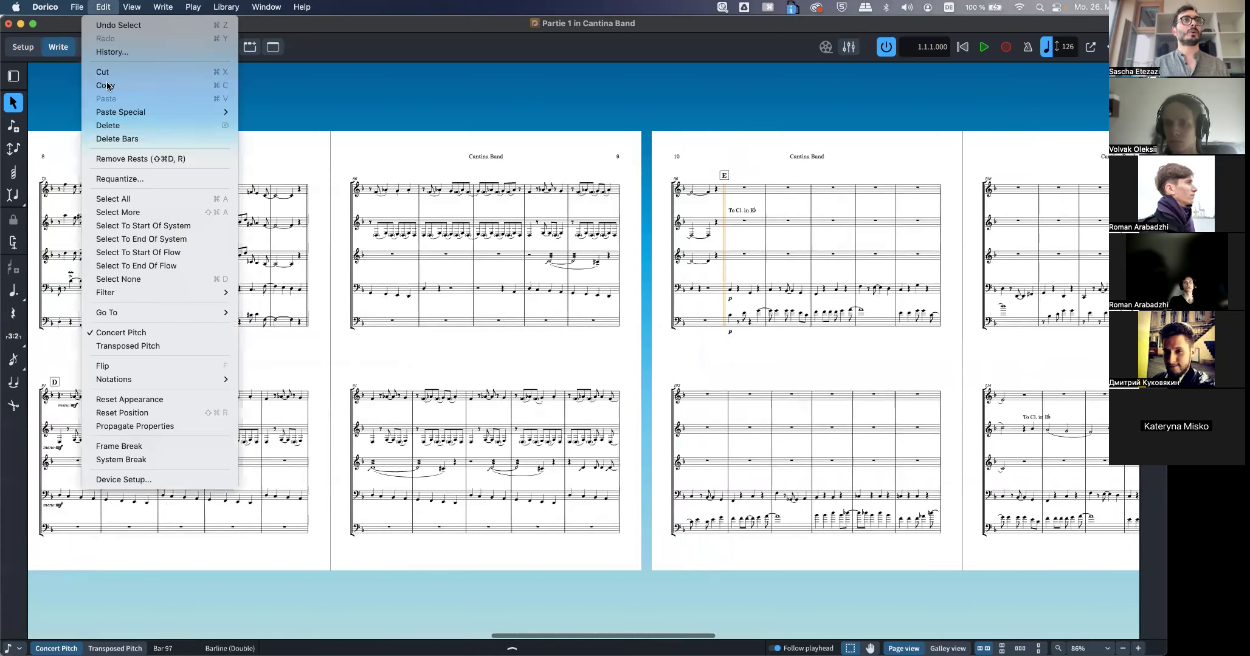
left_click(123, 463)
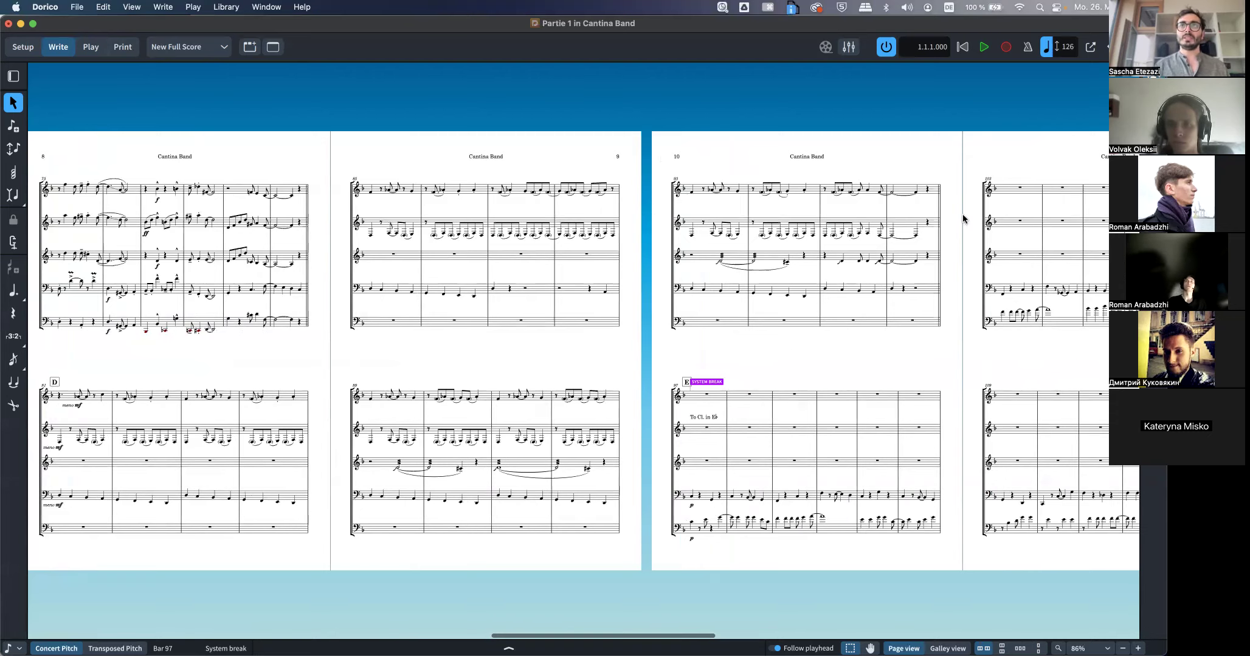
Insert a system break at the double barline of rehearsal mark F, bar 165, on page 16
scroll(819, 394, "right", 3)
scroll(818, 394, "right", 5)
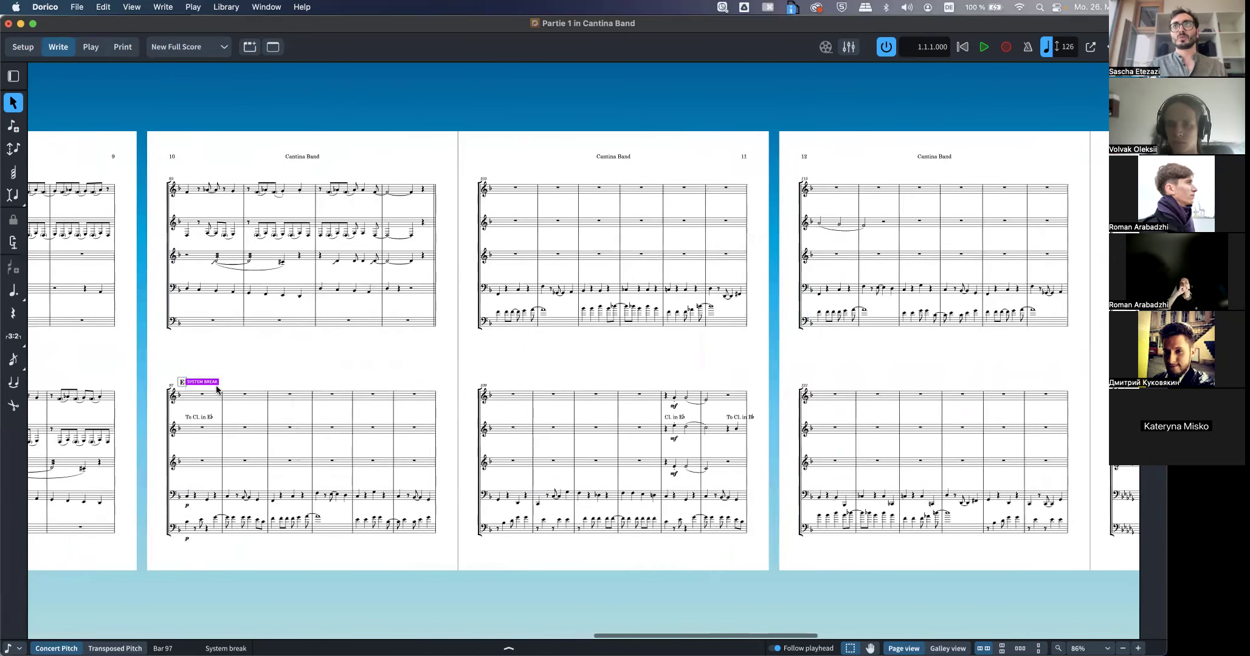
scroll(216, 389, "right", 13)
scroll(217, 389, "right", 13)
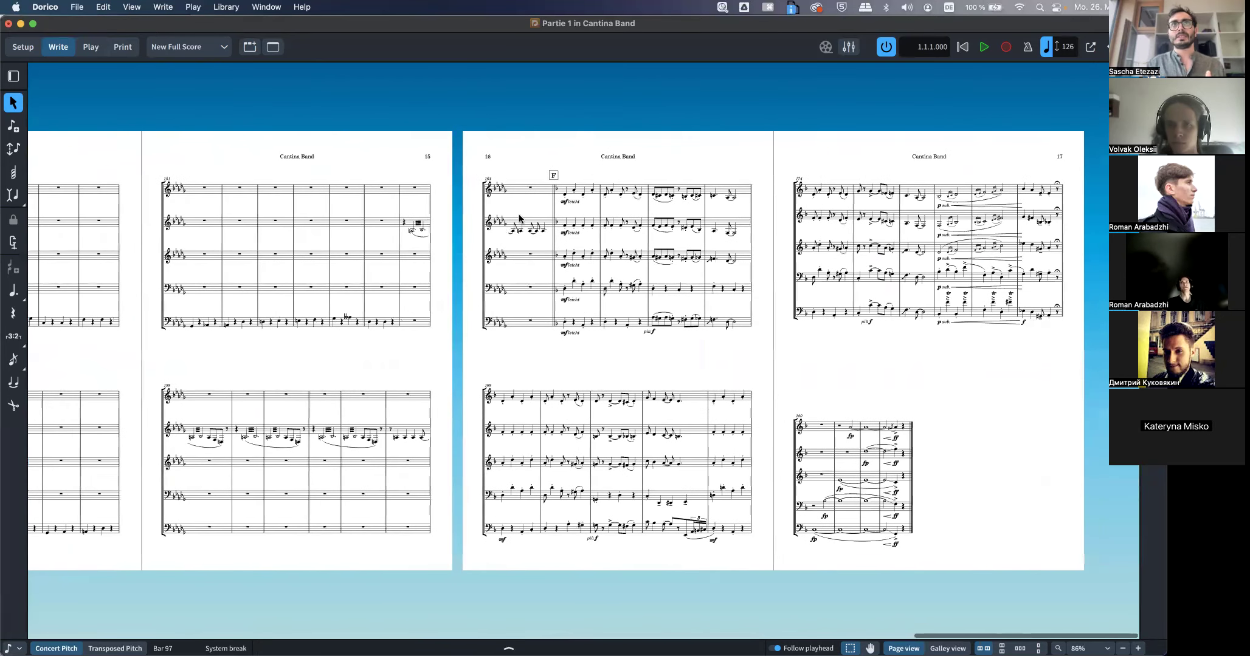
left_click(554, 200)
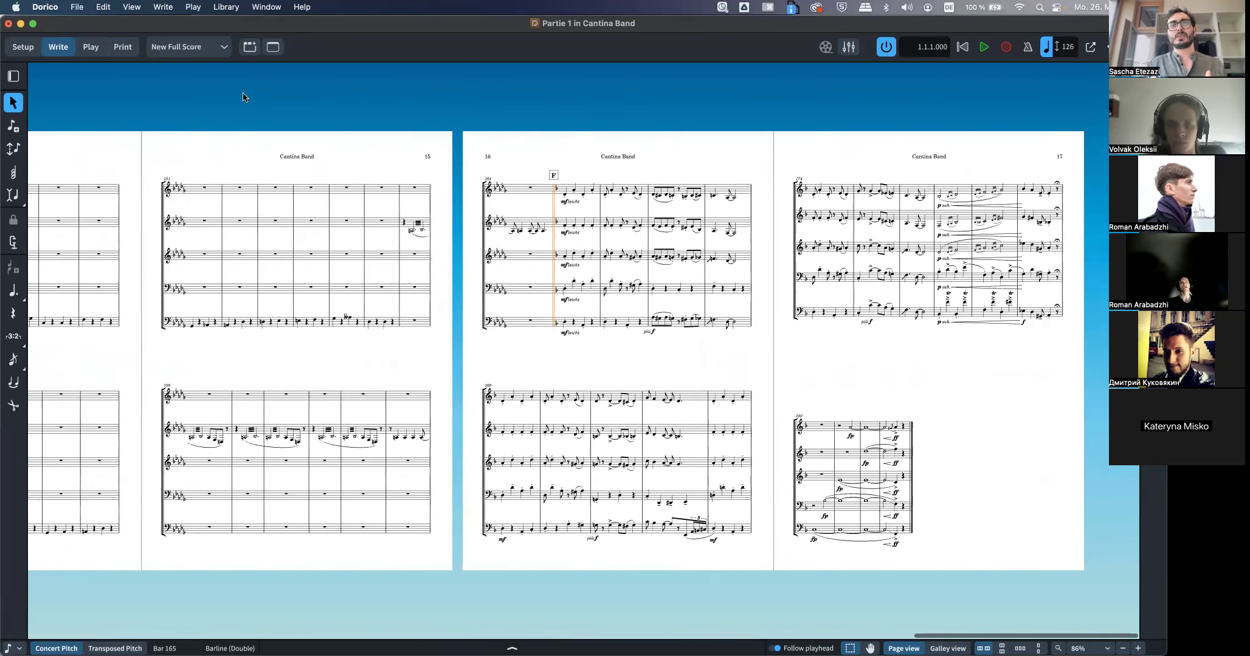
left_click(77, 6)
mouse_move(102, 11)
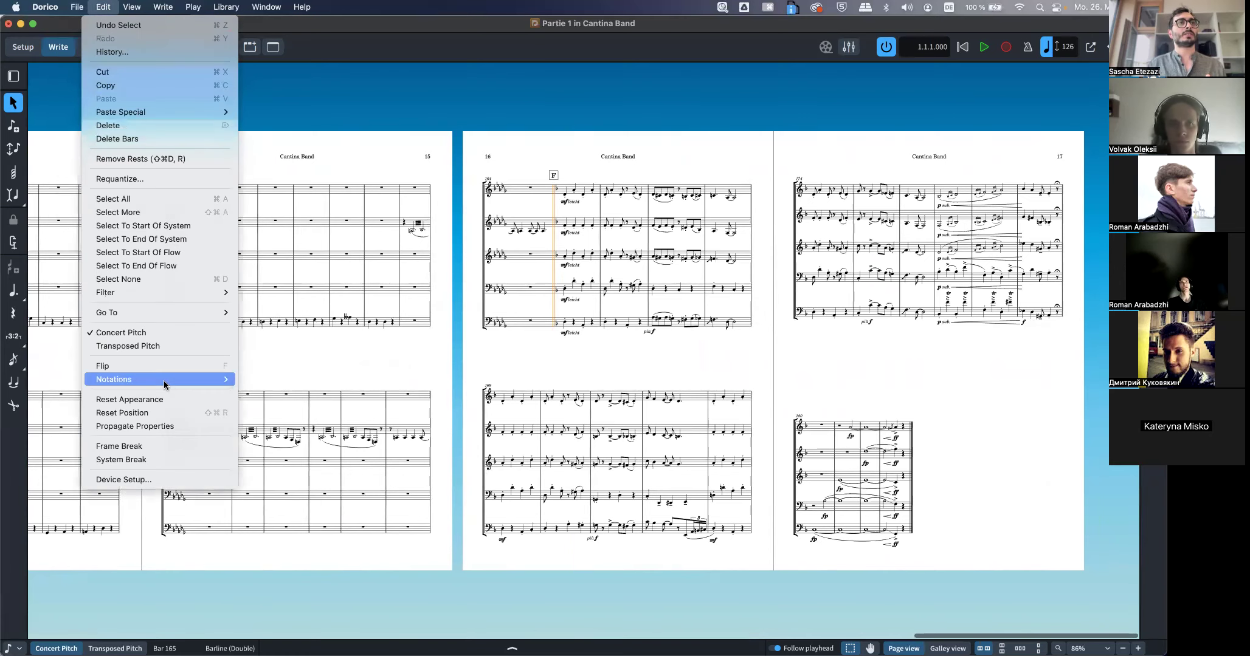
left_click(145, 459)
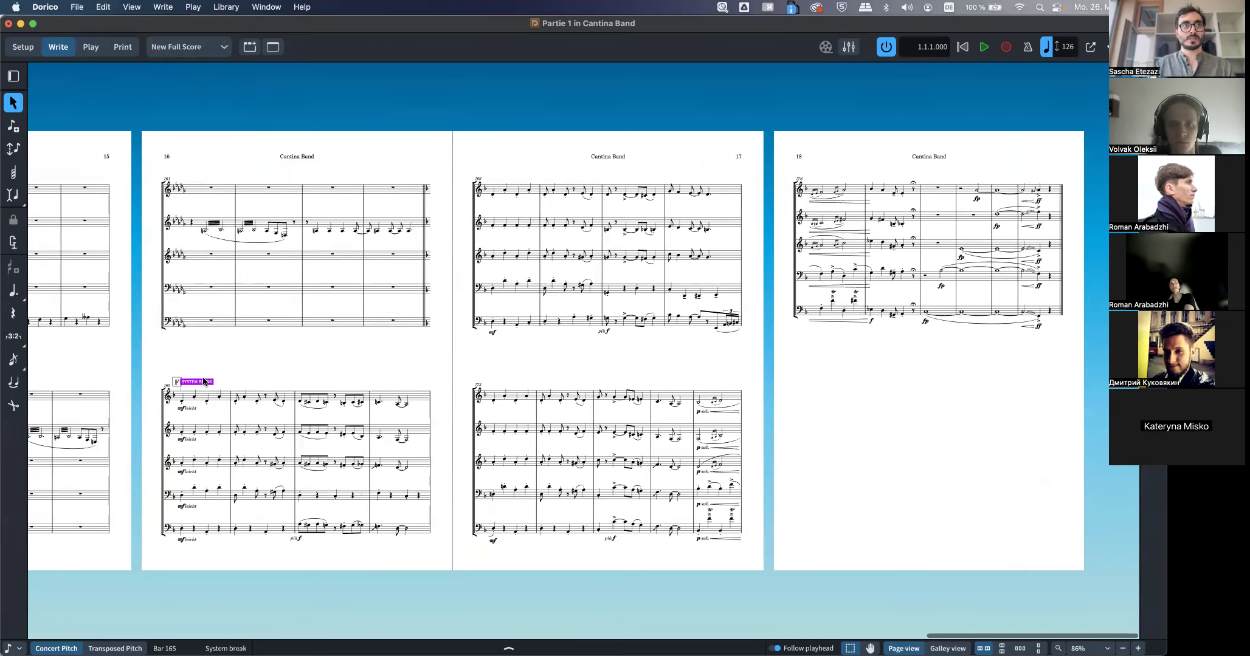
Delete the system breaks at rehearsal marks E (bar 97) and F (bar 165)
scroll(203, 380, "left", 15)
scroll(202, 381, "left", 10)
left_click(344, 383)
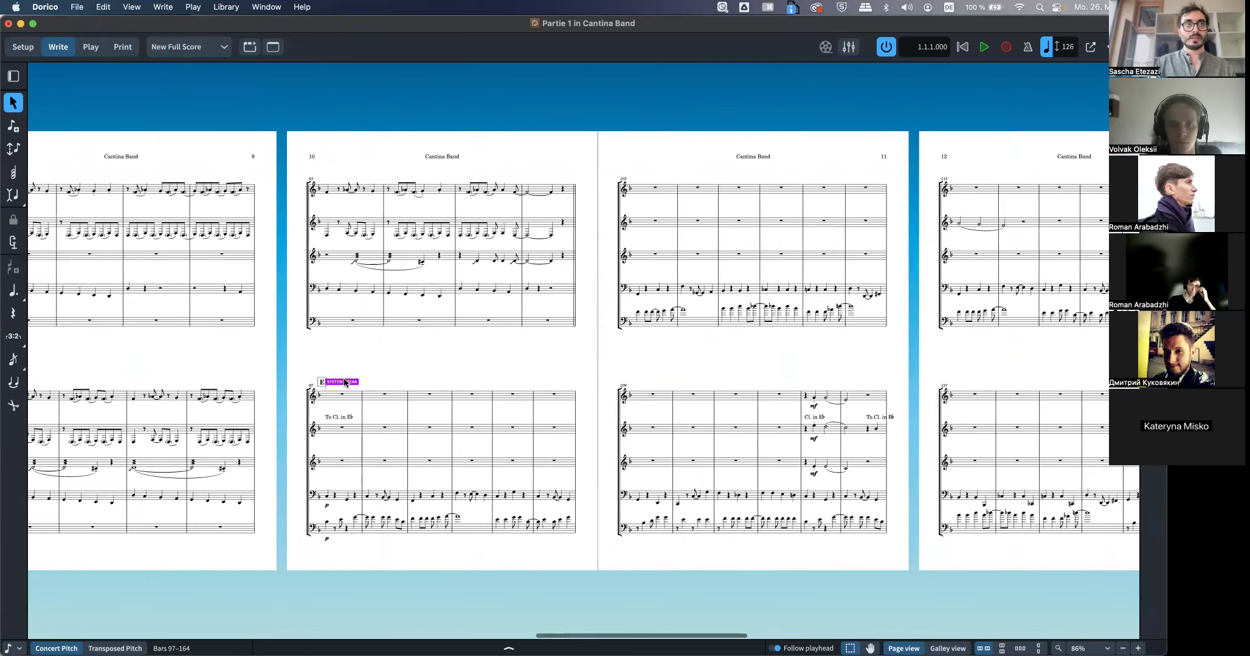
scroll(344, 382, "right", 15)
key("Escape")
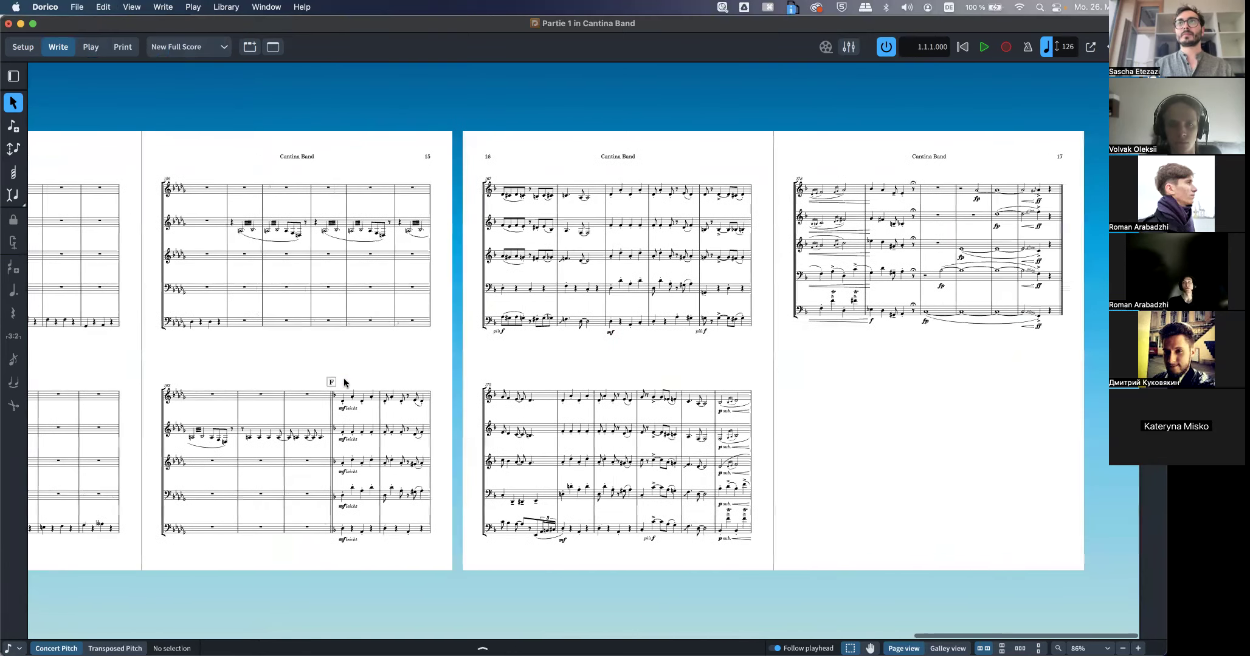
Insert a system break at the double barline of rehearsal mark F, bar 165, in the lower system of page 15
scroll(437, 405, "left", 5)
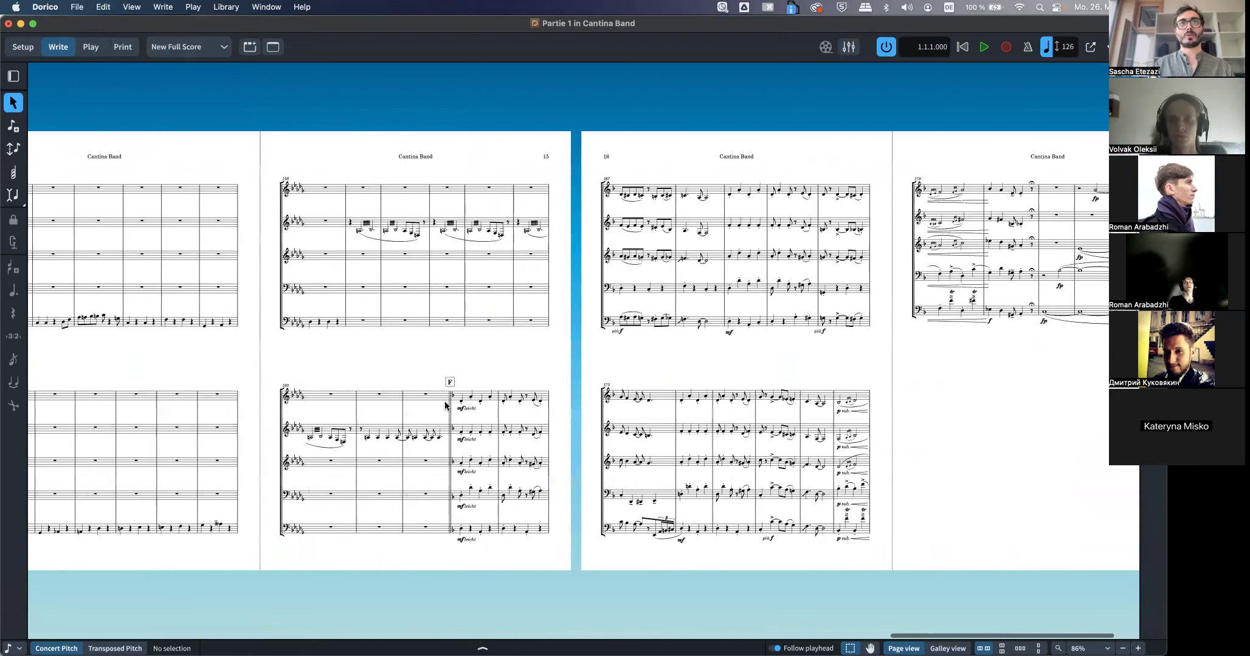
left_click(449, 404)
left_click(98, 7)
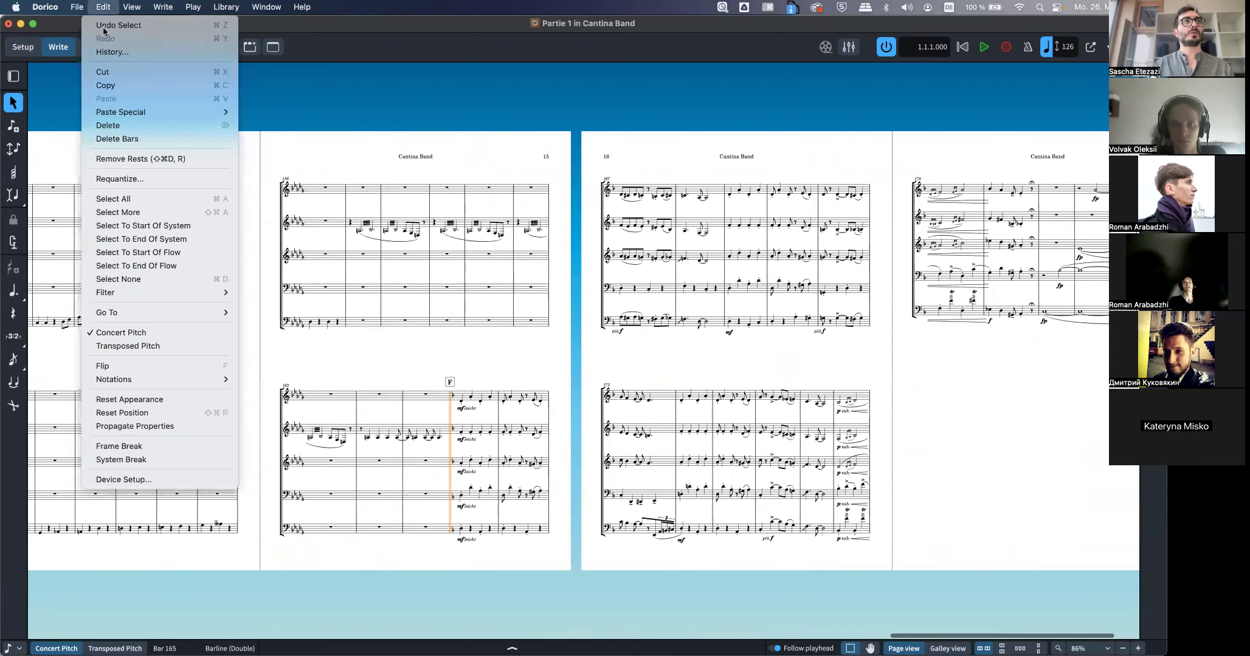
left_click(121, 460)
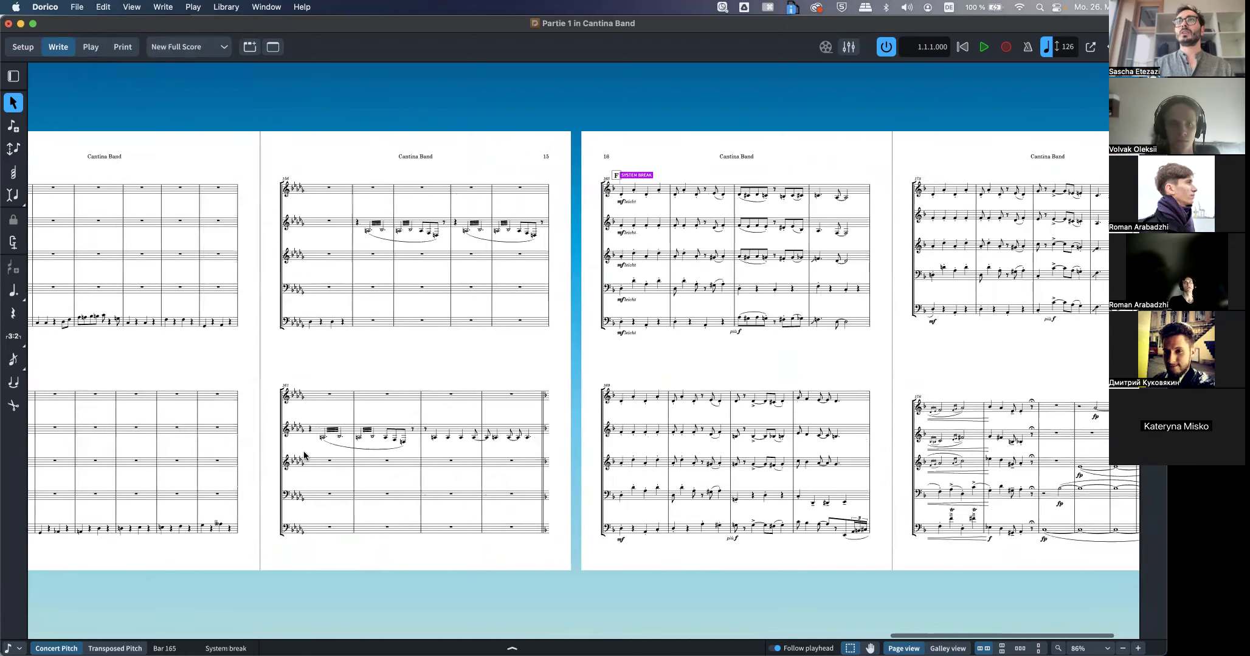
Examine how the systems are distributed across the pages, from the final page back to the first
scroll(390, 411, "right", 5)
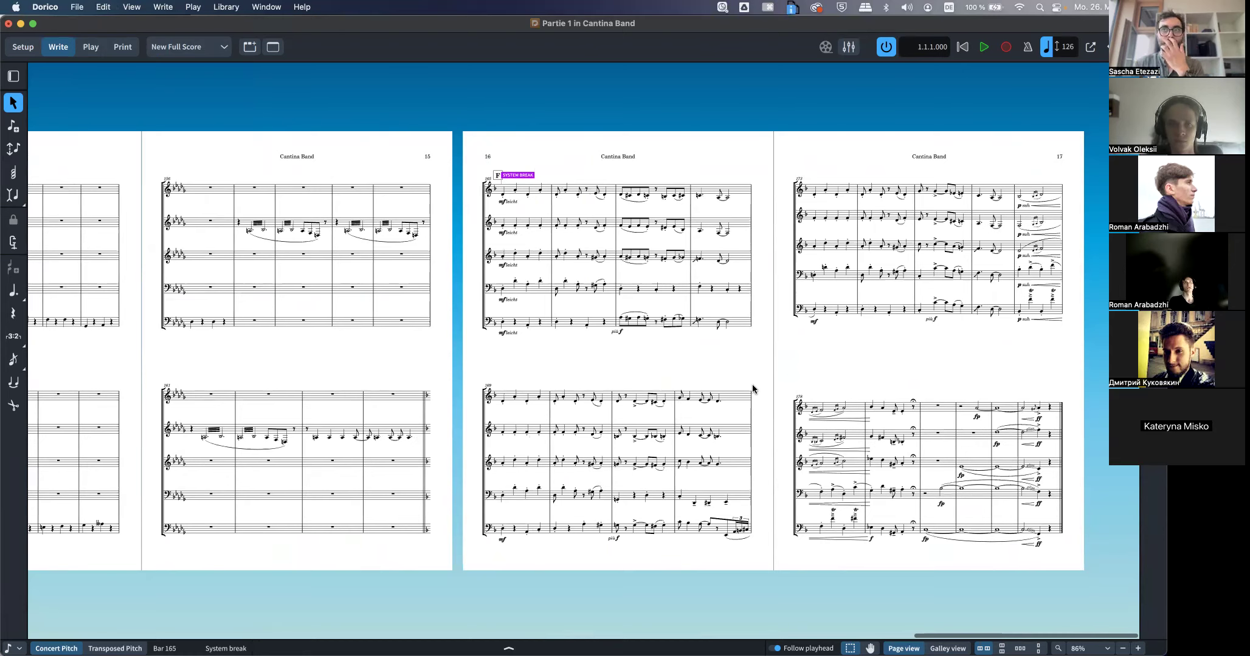
scroll(555, 372, "left", 1)
scroll(555, 376, "left", 15)
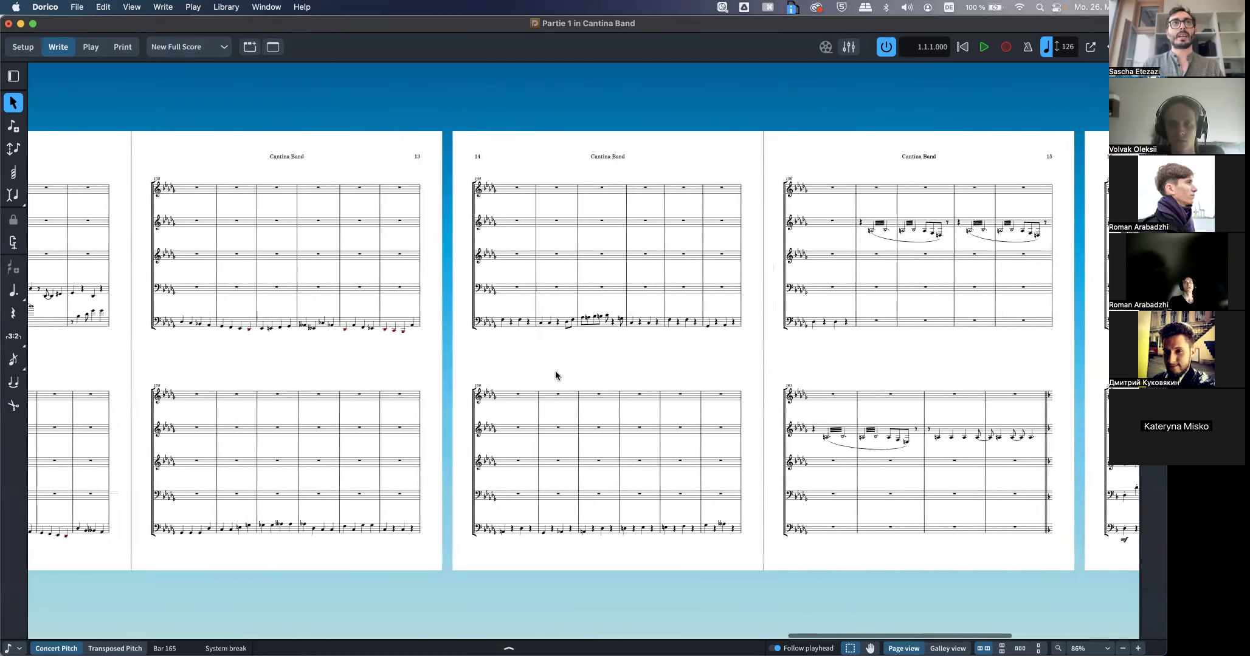
scroll(555, 376, "left", 5)
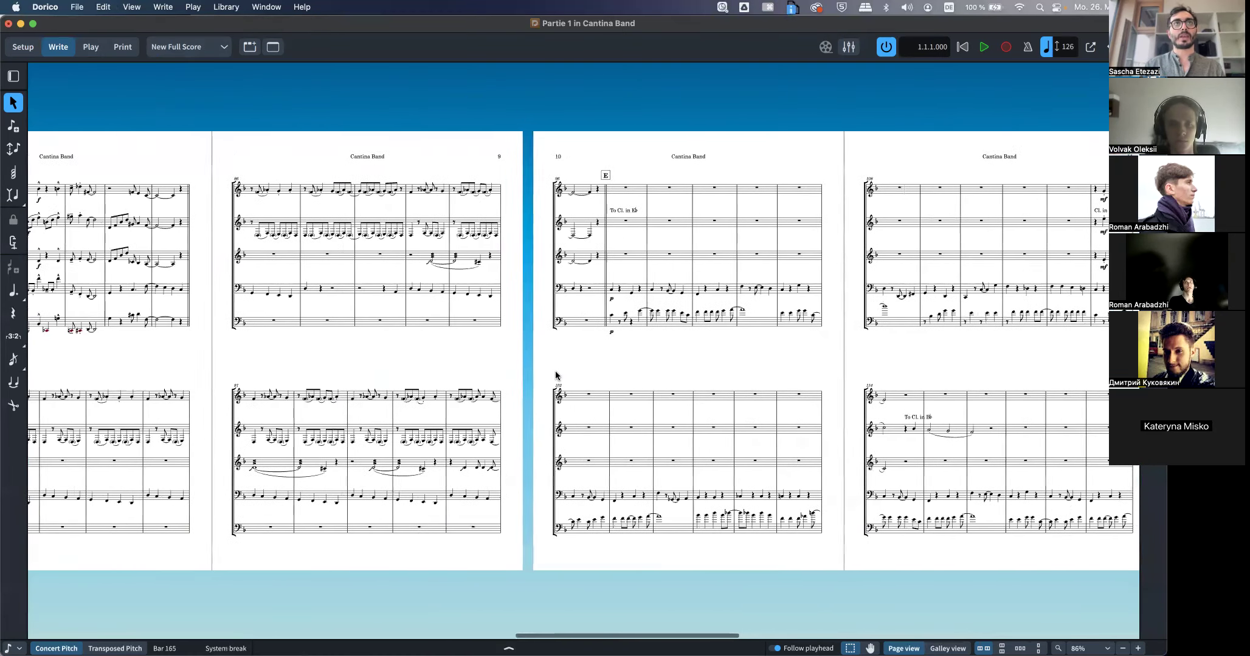
scroll(555, 376, "right", 10)
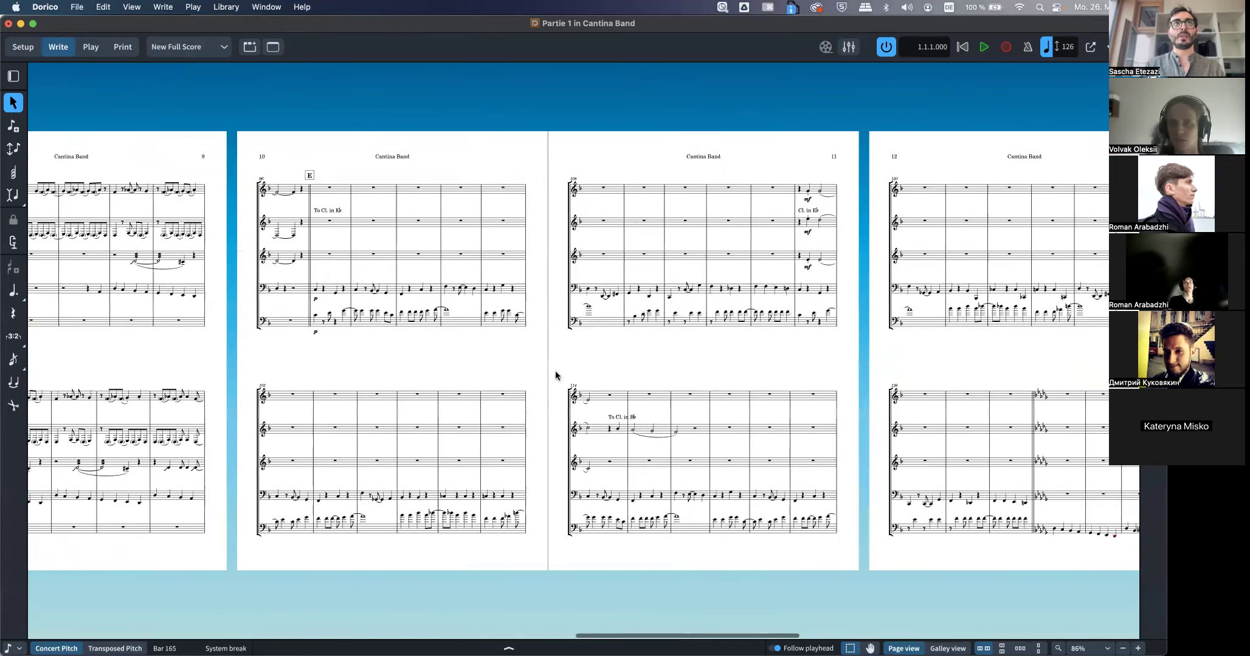
scroll(555, 375, "right", 8)
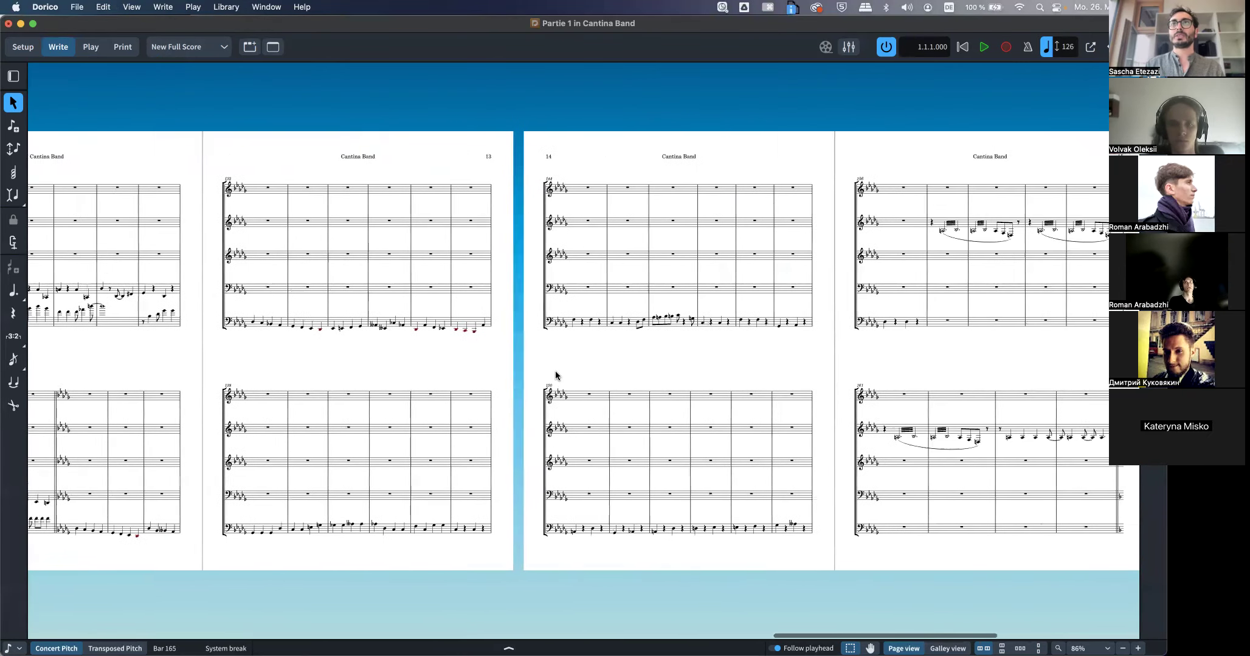
scroll(555, 376, "right", 4)
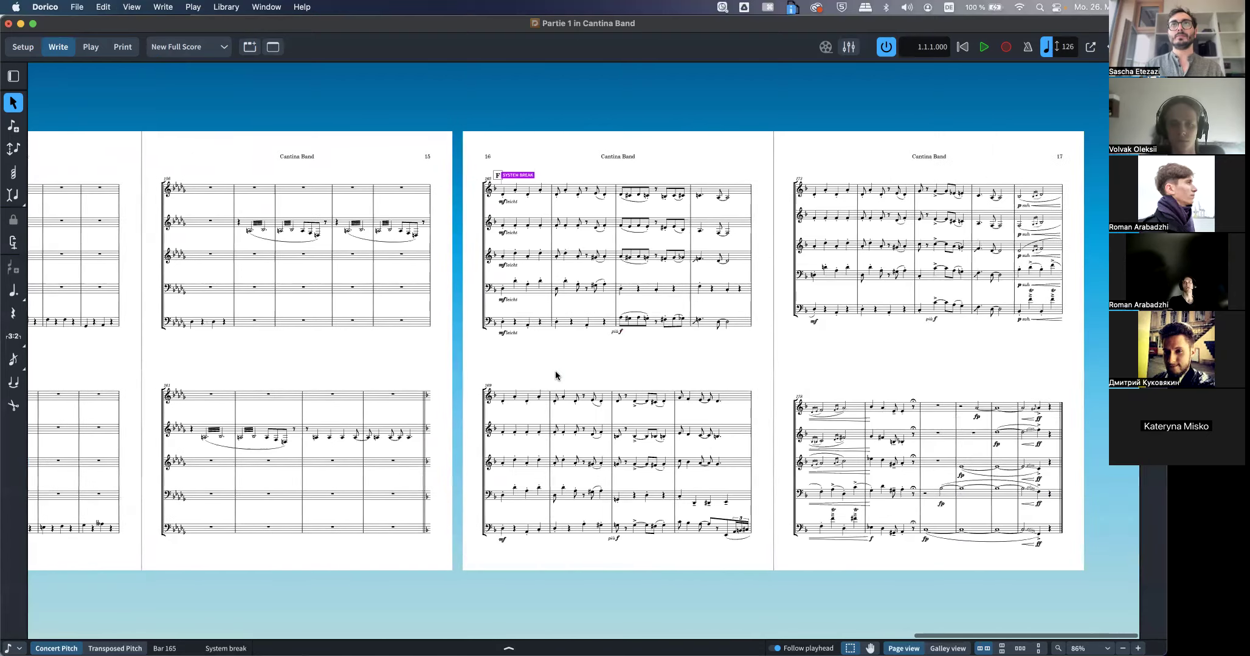
scroll(555, 375, "left", 10)
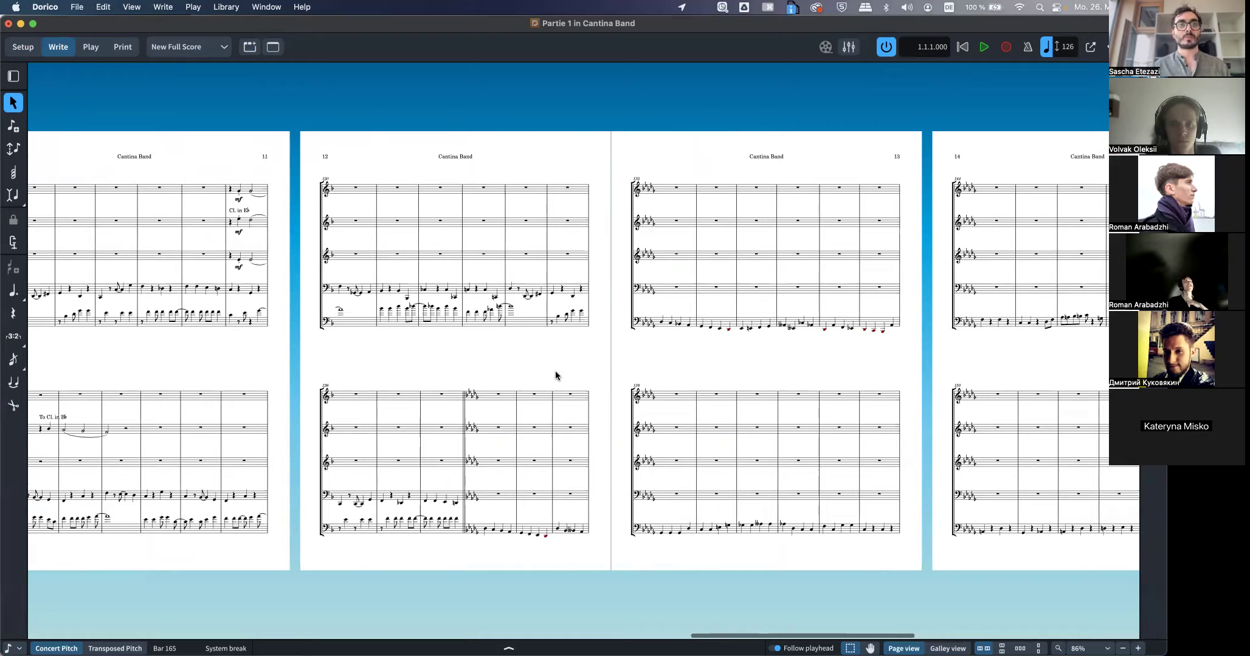
scroll(555, 375, "left", 15)
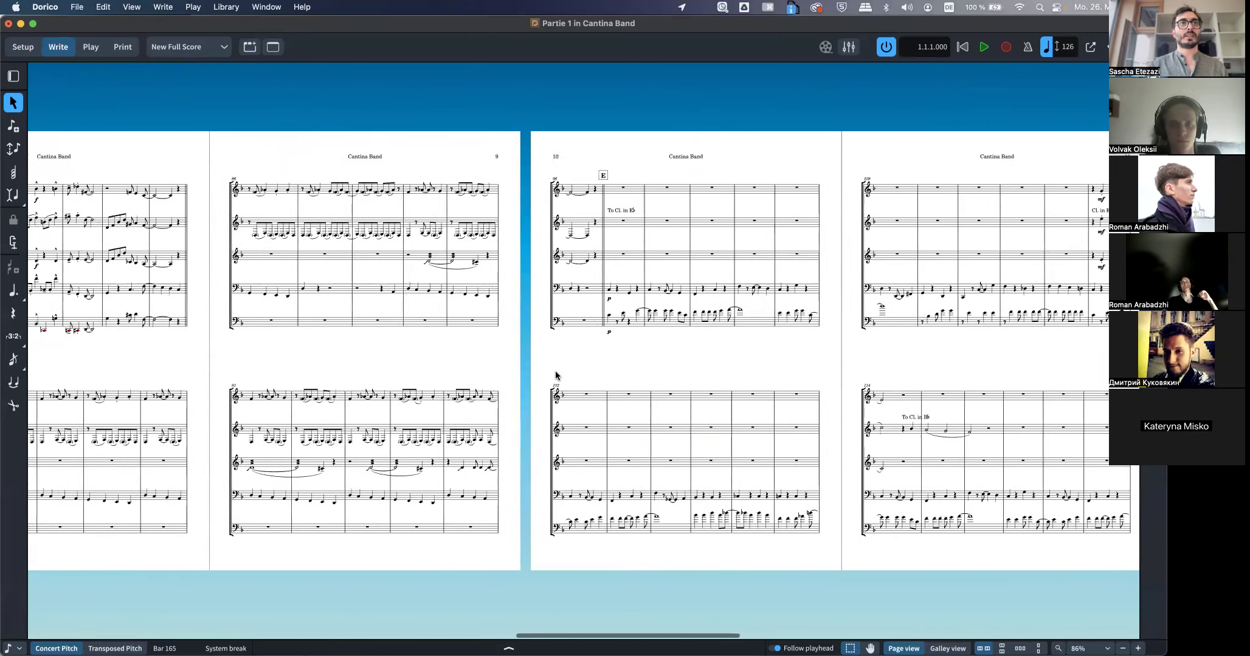
scroll(555, 375, "left", 15)
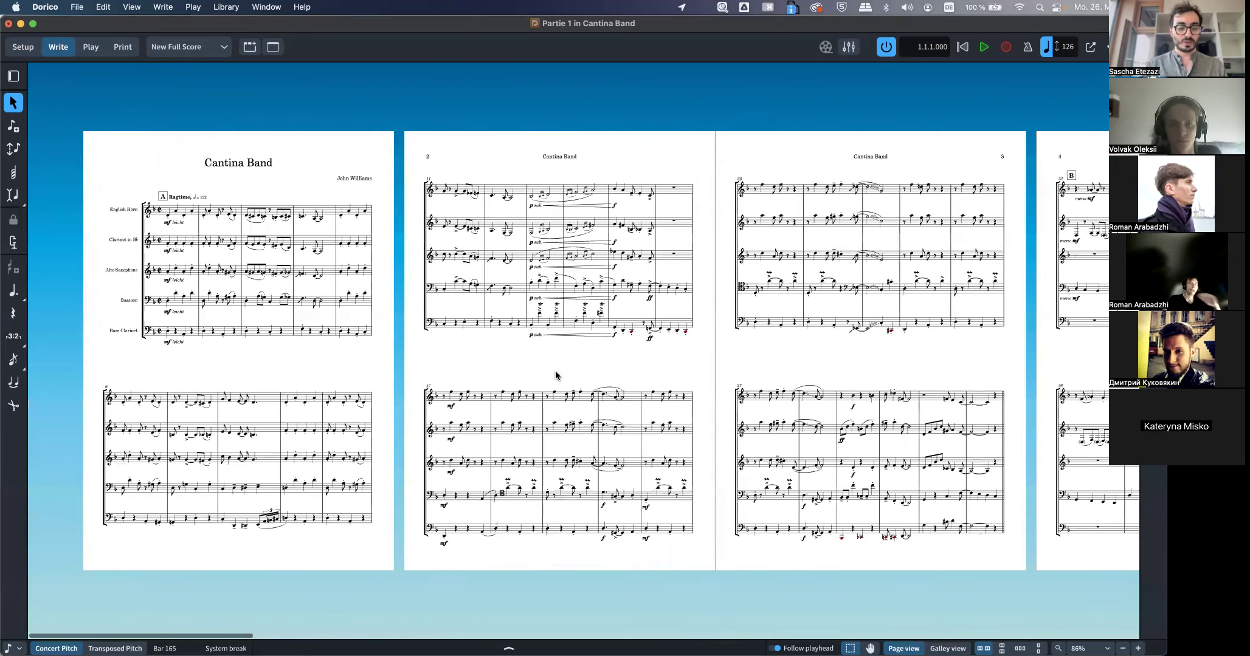
View the Brackets and Braces settings in the Layout Options of New Full Score
key("super+shift+l")
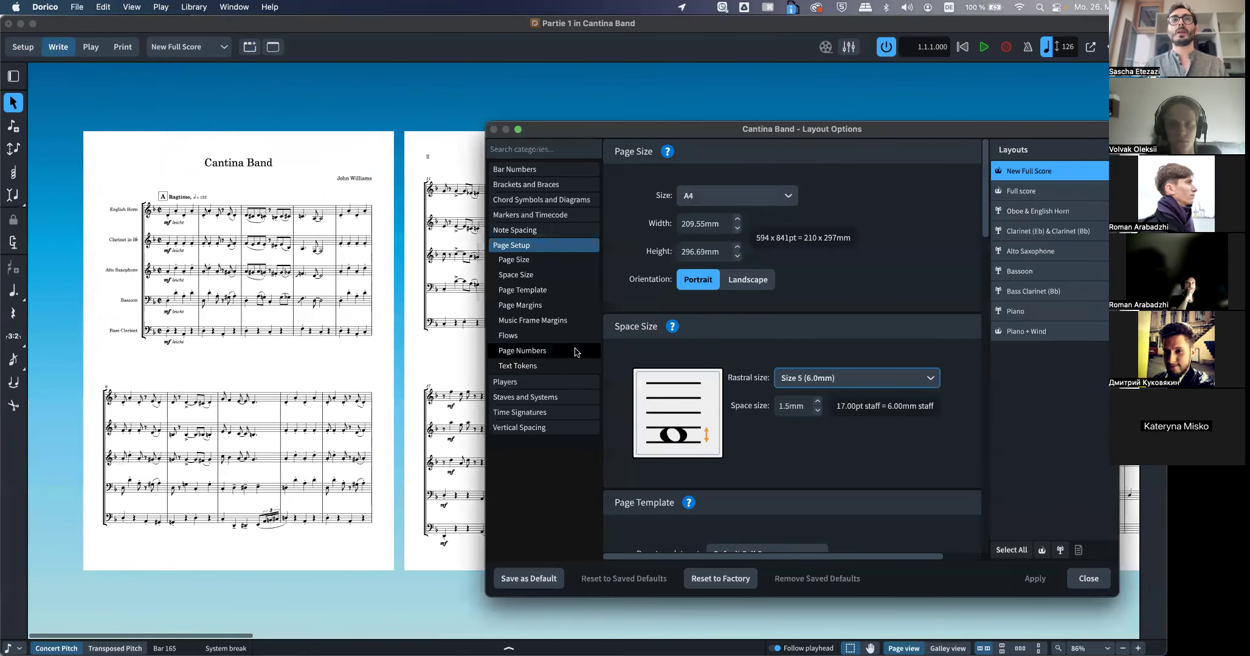
left_click(524, 186)
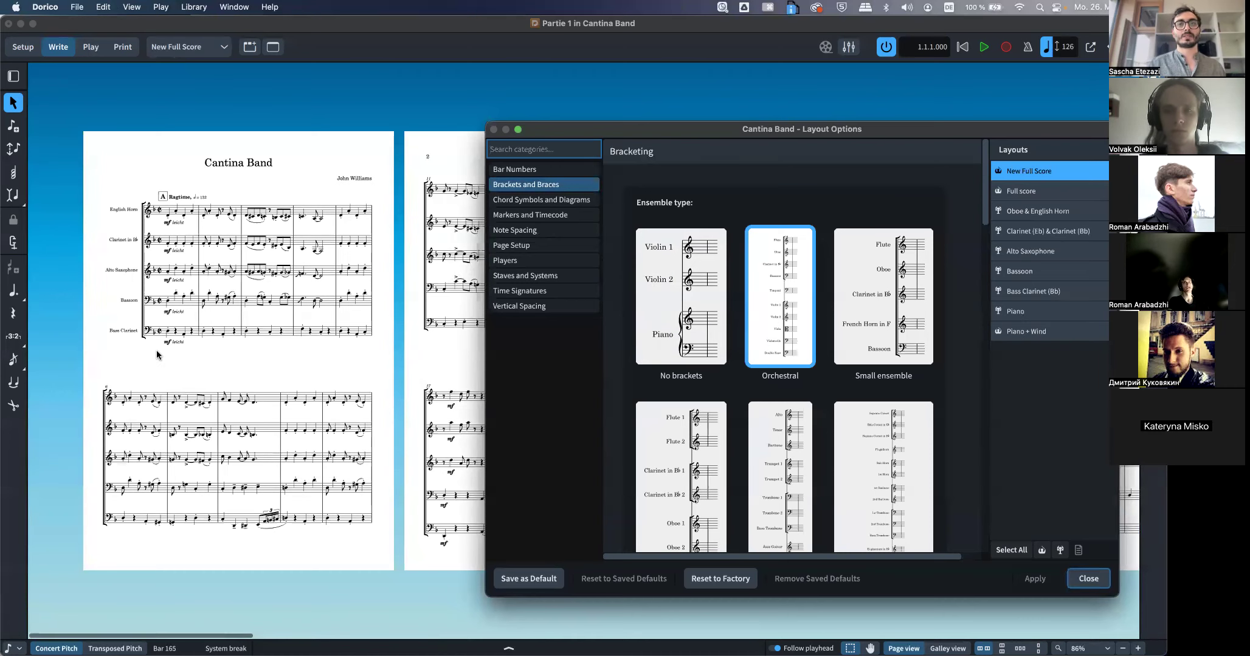
key("Escape")
Add a solo player holding a Horn in F, using the F Treble Clef Transposed Pitch variant
left_click(22, 54)
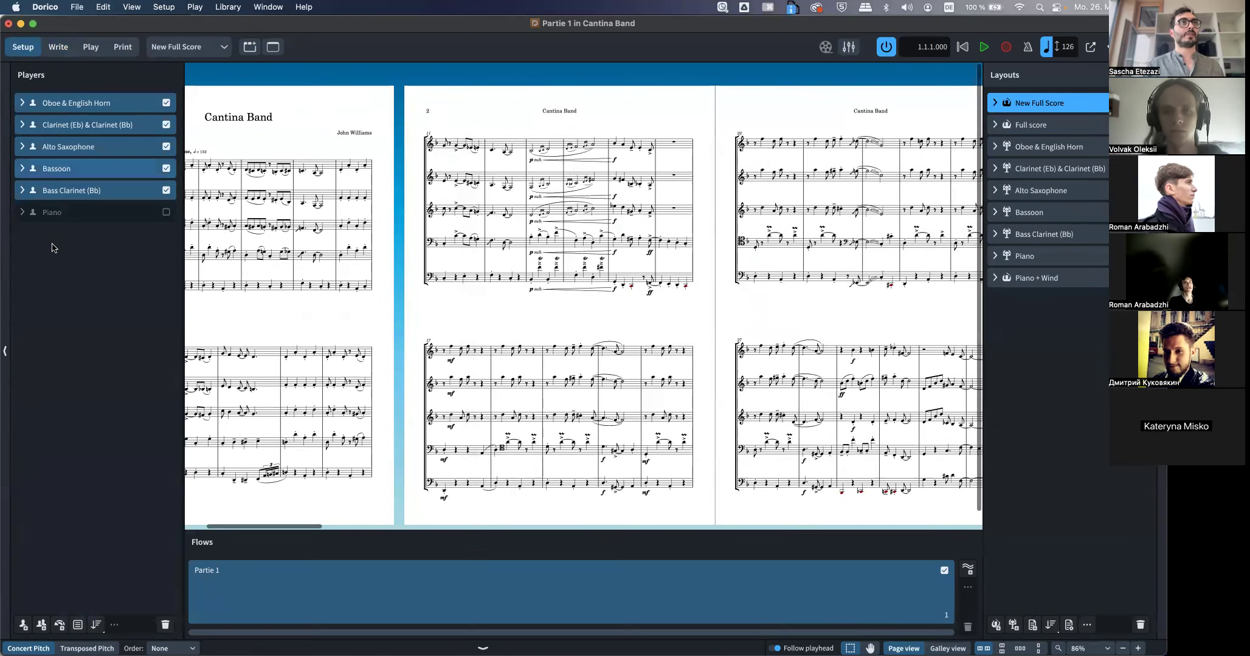
key("shift+p")
type("Horn")
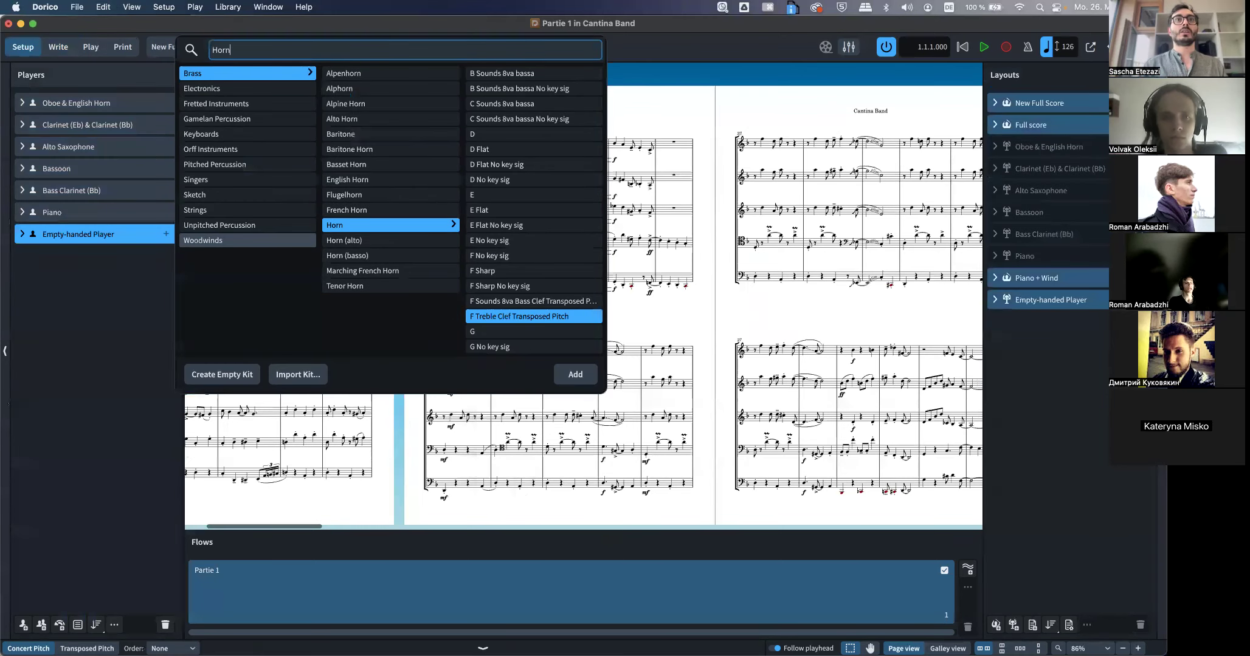
key("Return")
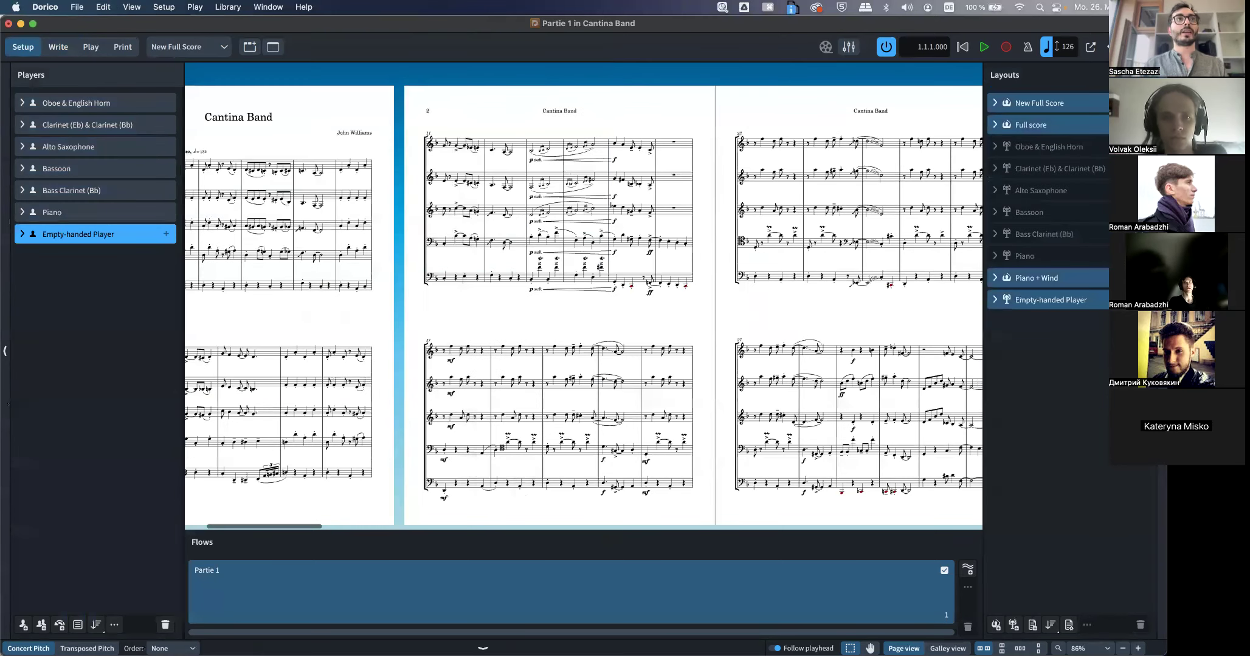
scroll(268, 237, "left", 5)
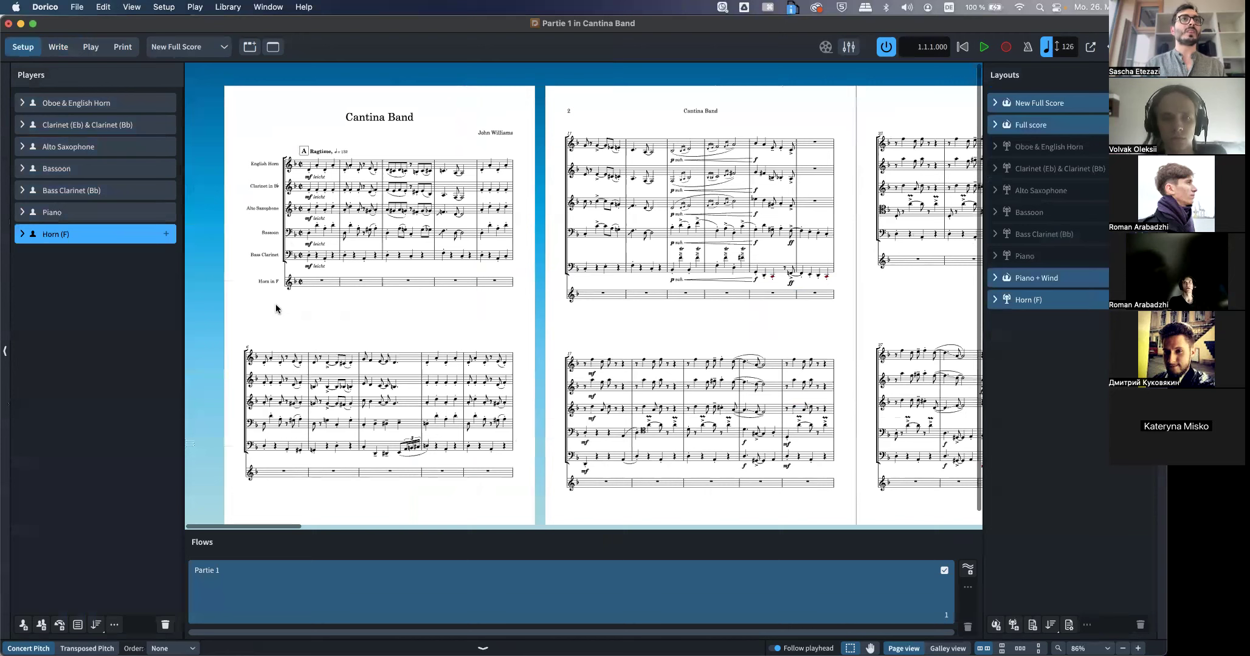
Set the bracketing ensemble type of New Full Score to No brackets in Layout Options and apply it
left_click(59, 47)
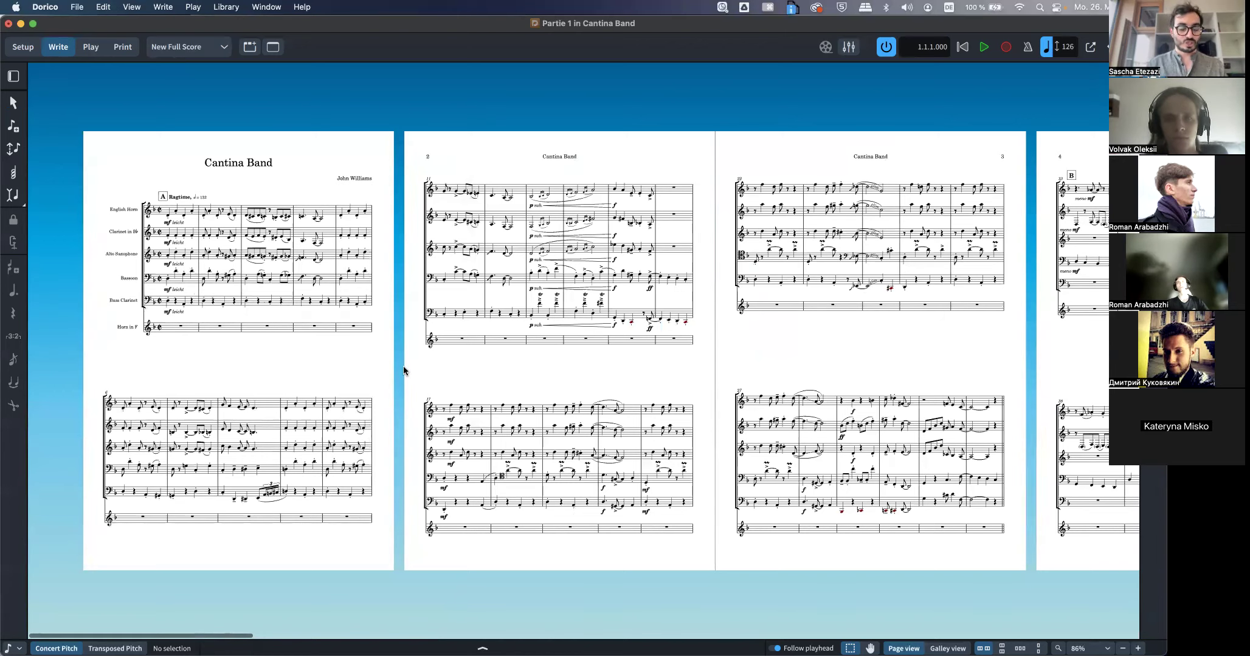
key("super+shift+l")
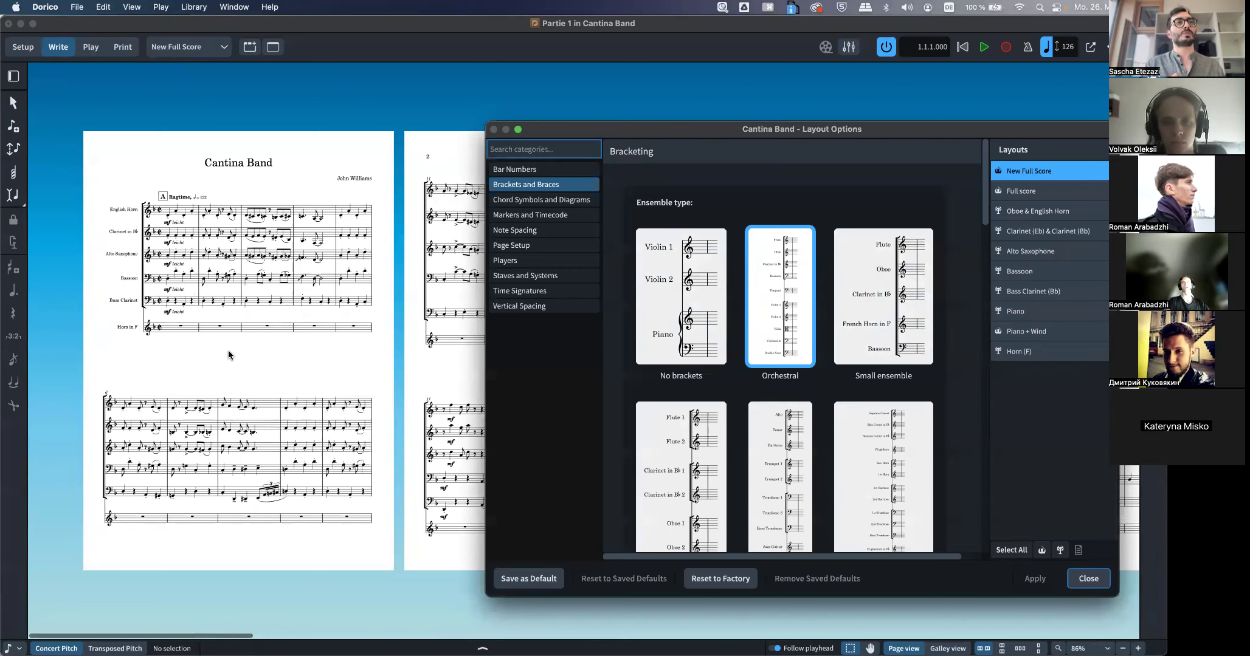
scroll(704, 395, "down", 3)
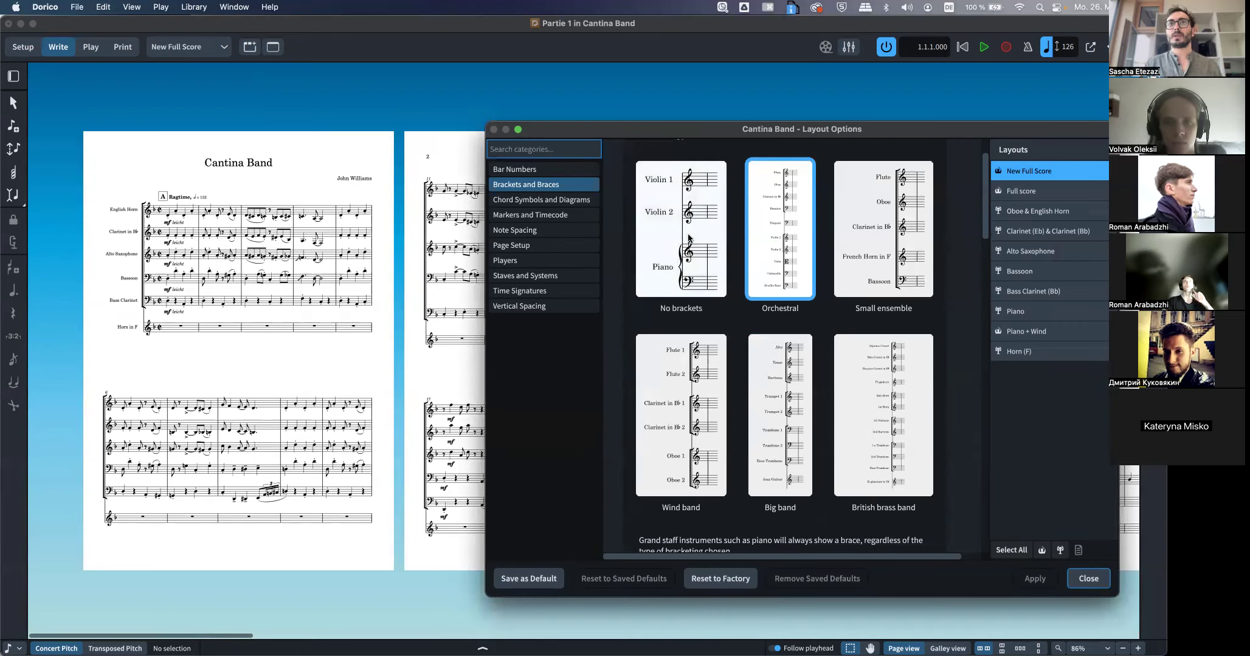
left_click(667, 279)
left_click(1033, 578)
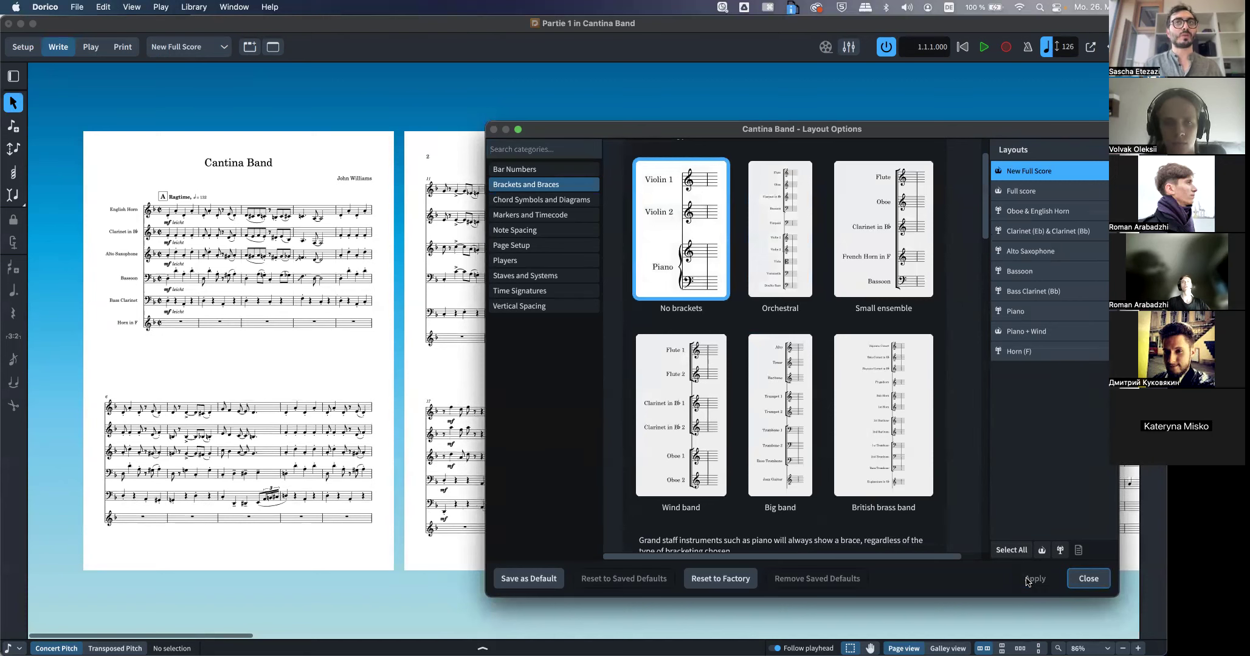
Try the other bracketing ensemble types, apply Small ensemble to New Full Score and close Layout Options
left_click(886, 260)
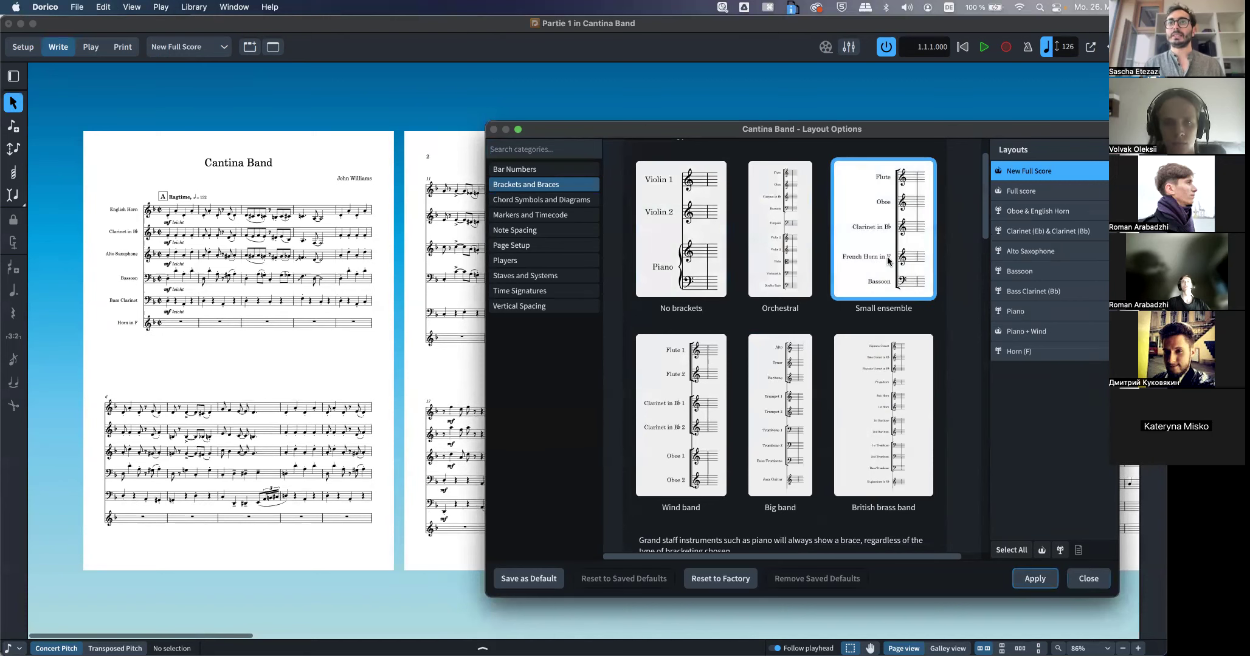
left_click(907, 426)
left_click(781, 423)
left_click(683, 438)
left_click(779, 437)
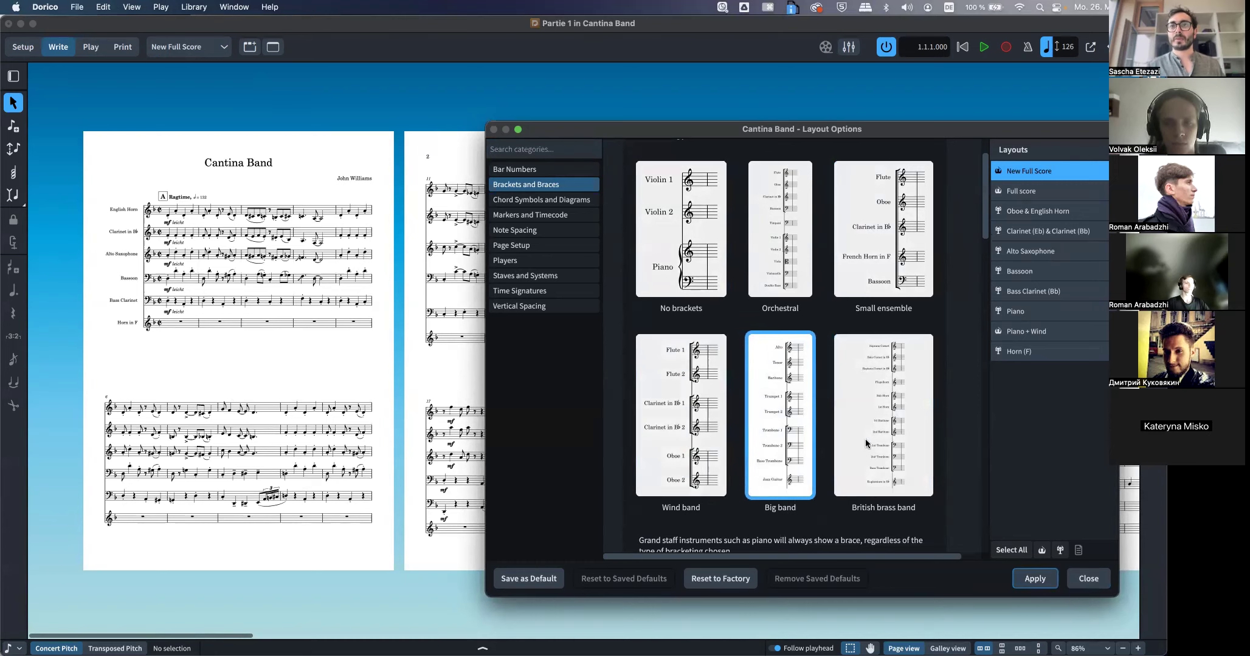
left_click(877, 444)
left_click(916, 270)
left_click(1021, 576)
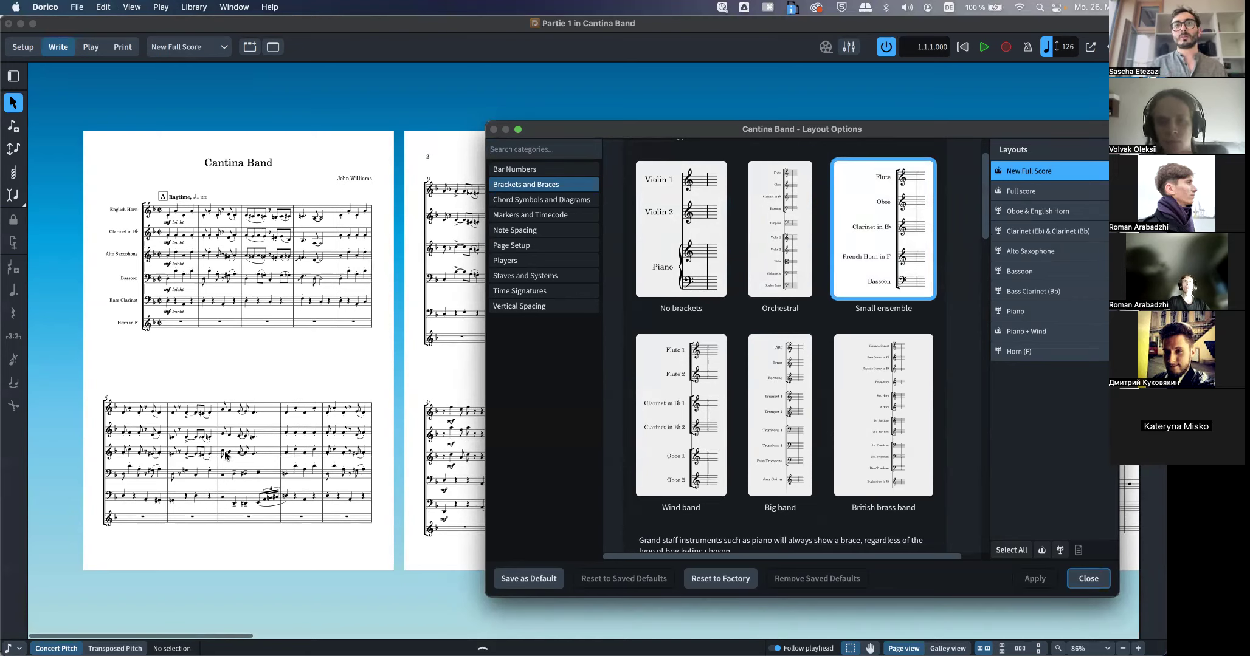
left_click(1091, 578)
Delete the Horn (F) player together with its part layout in Setup mode
left_click(33, 54)
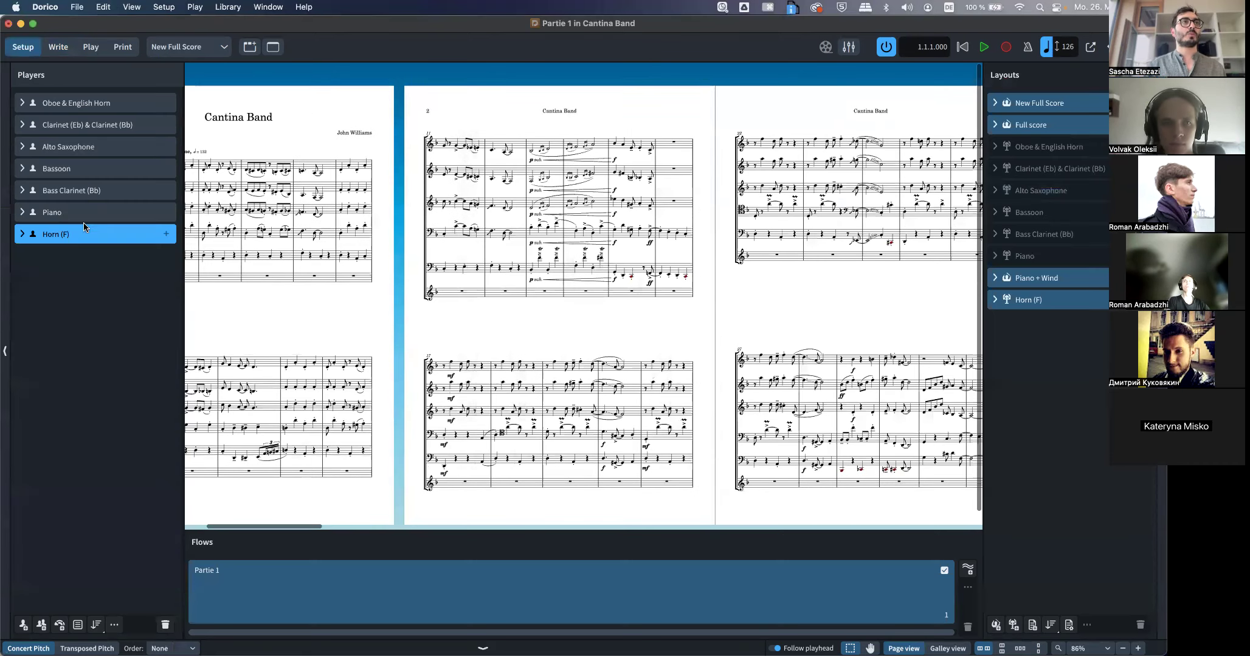
left_click(165, 625)
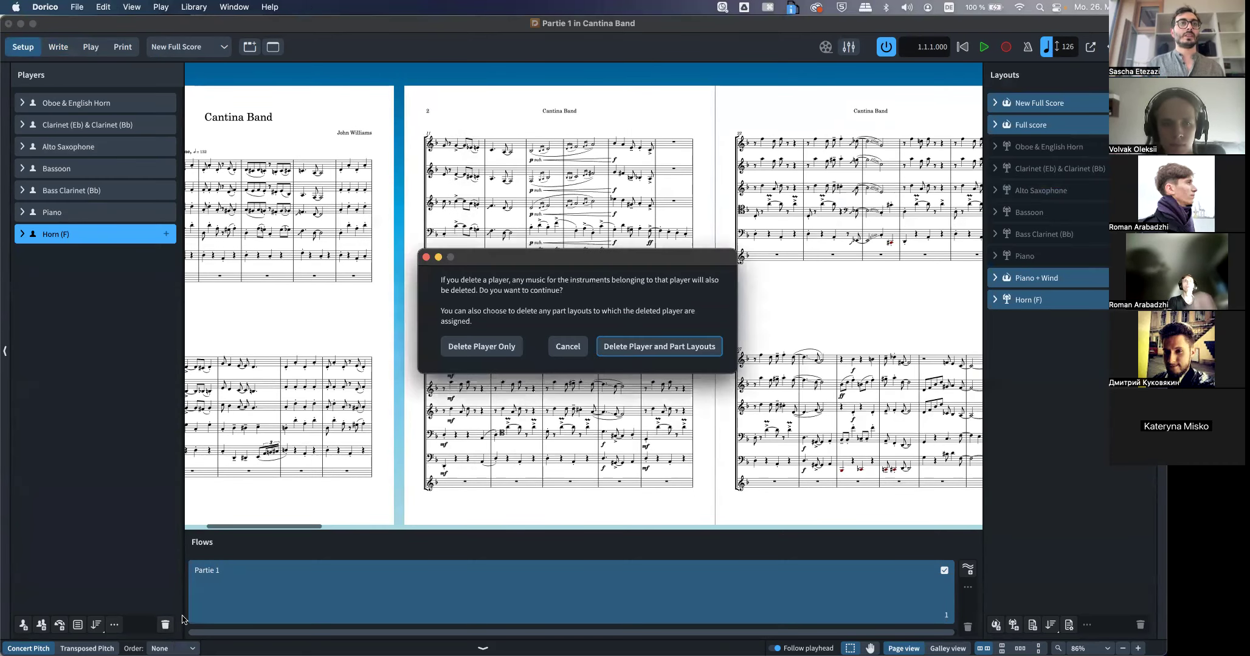
left_click(660, 346)
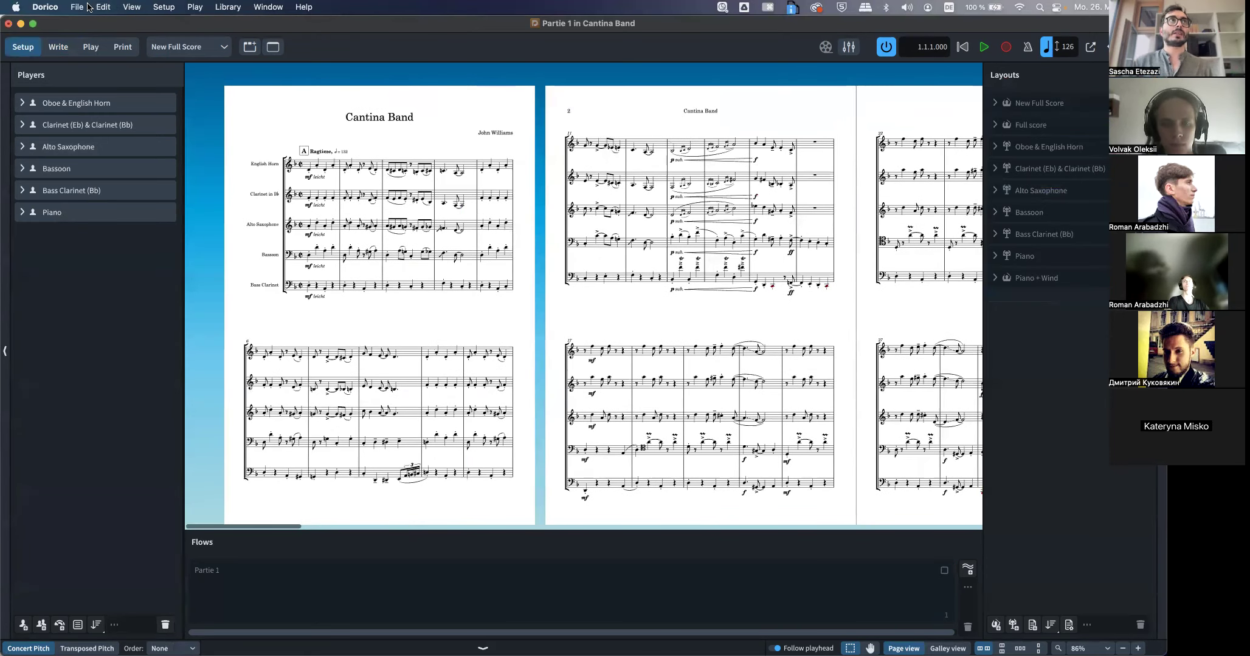
Return to Write mode and review the score pages up to rehearsal mark E on page 10
left_click(58, 47)
scroll(534, 328, "right", 10)
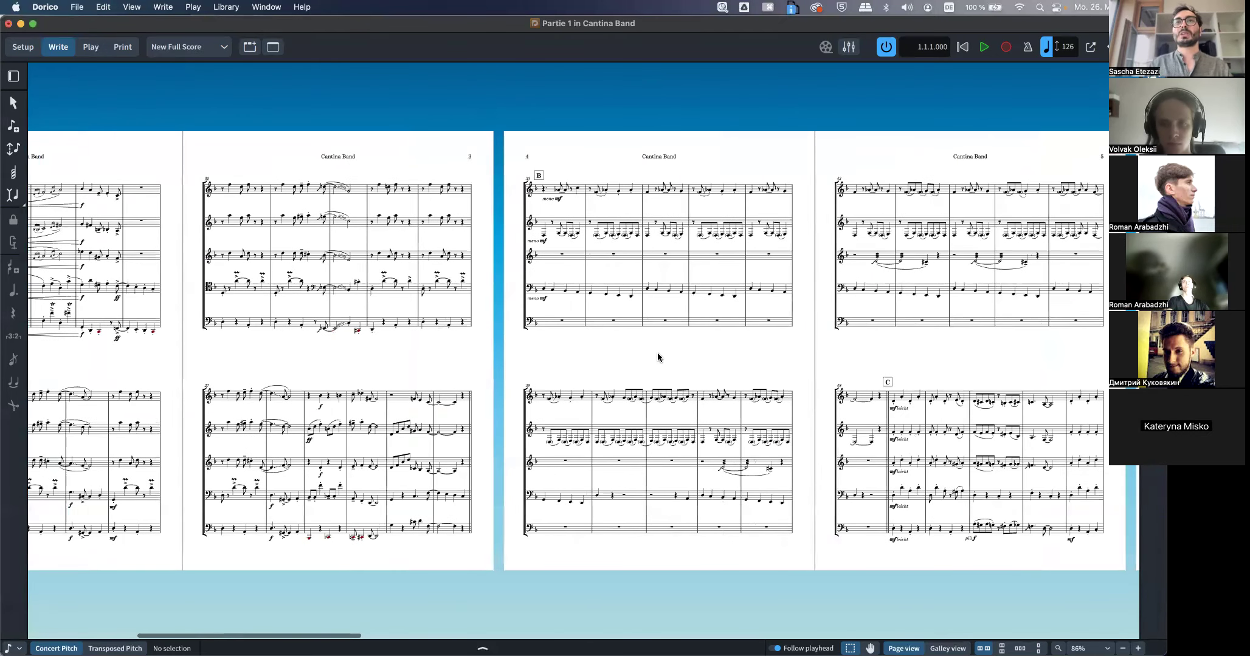
scroll(657, 357, "right", 20)
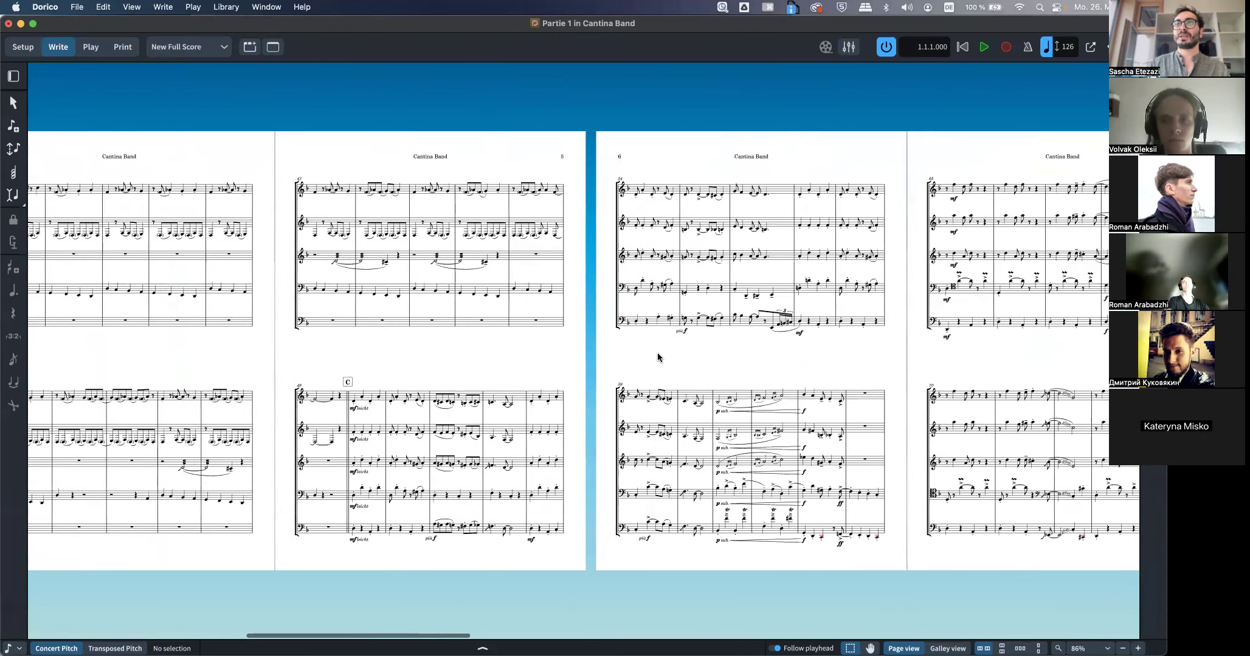
scroll(657, 357, "right", 20)
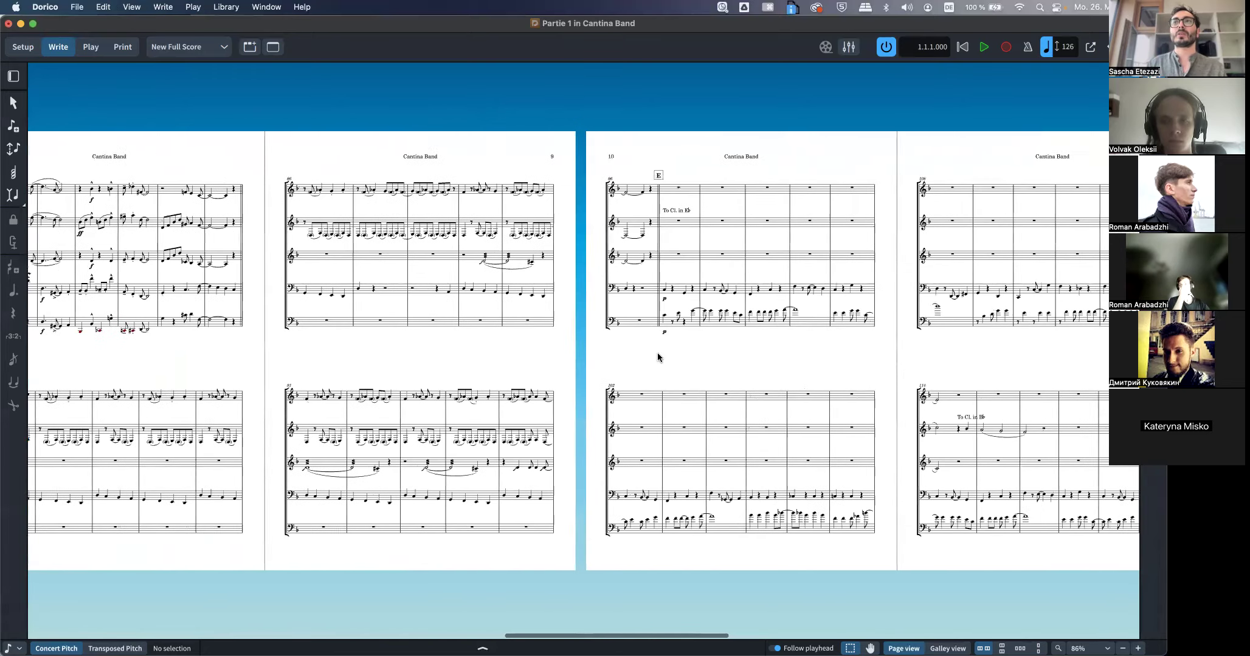
Look through the pages of the New Full Score layout to the end and return to its first page
scroll(657, 358, "right", 20)
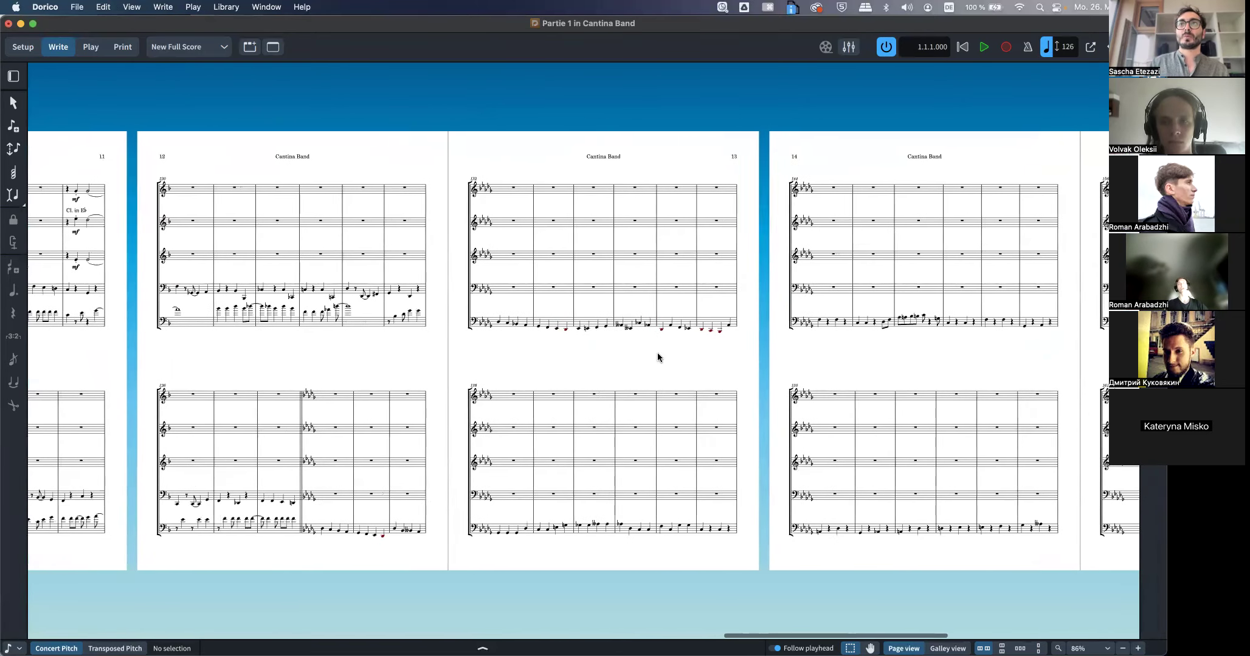
scroll(658, 355, "left", 20)
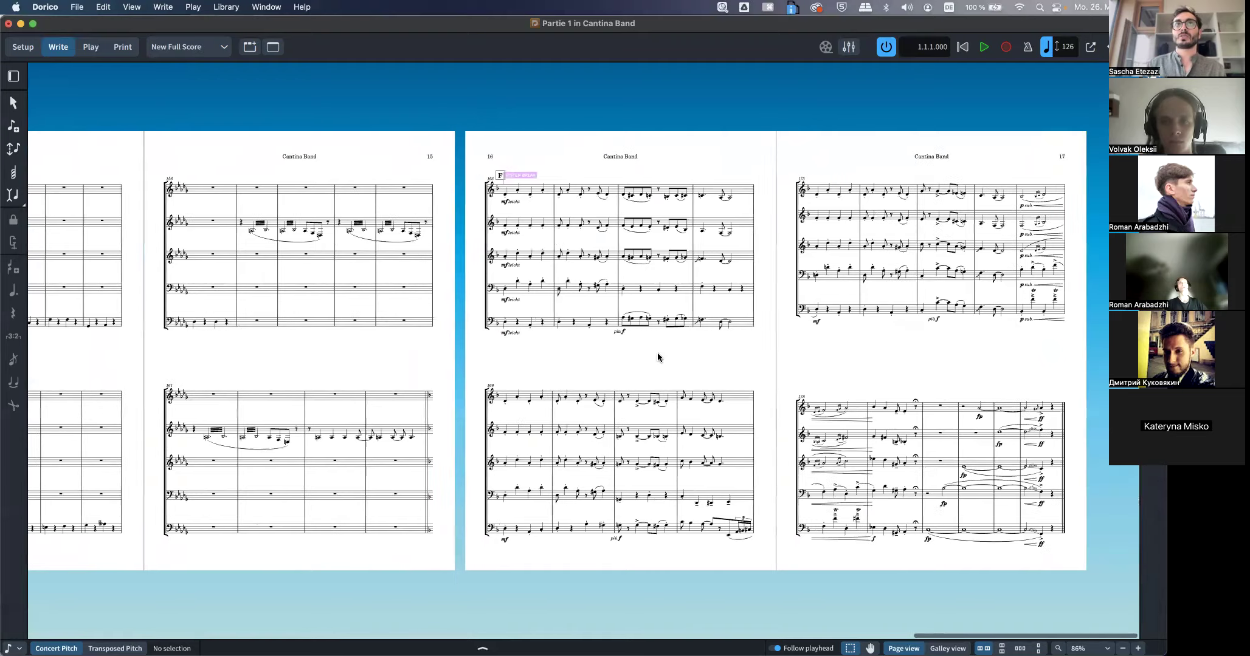
scroll(658, 357, "left", 10)
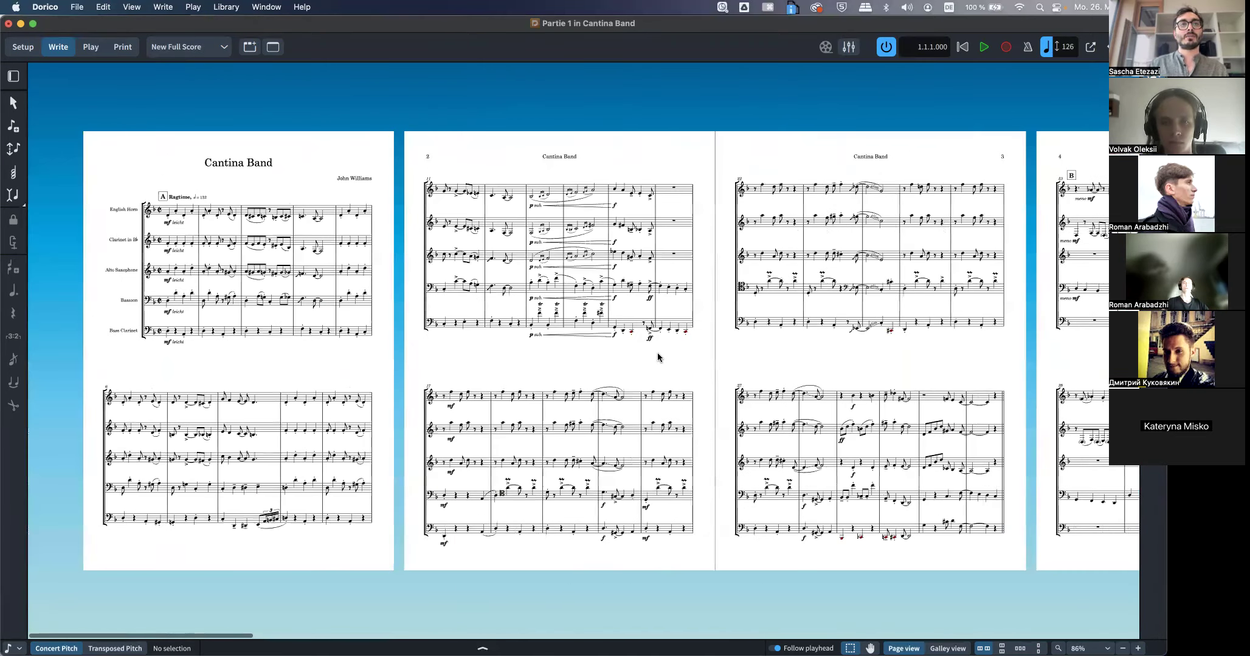
Review the Page Setup, Flows, Staves and Systems, Note Spacing and Vertical Spacing layout options of the New Full Score
key("super+shift+l")
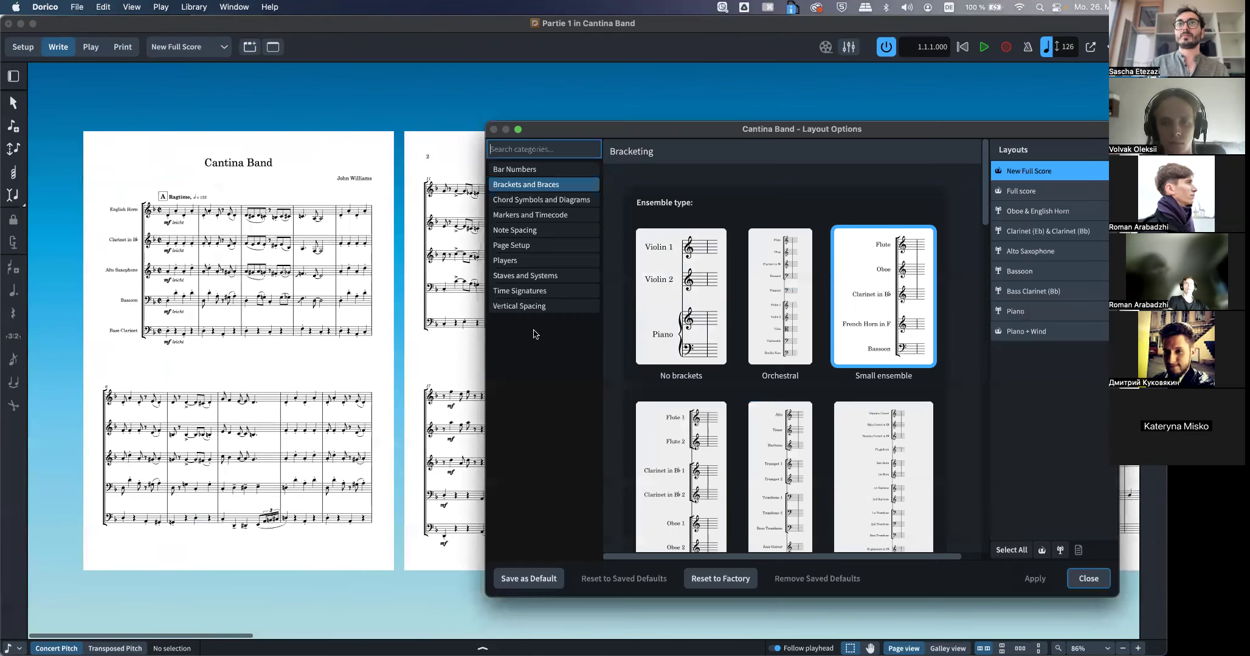
left_click(529, 245)
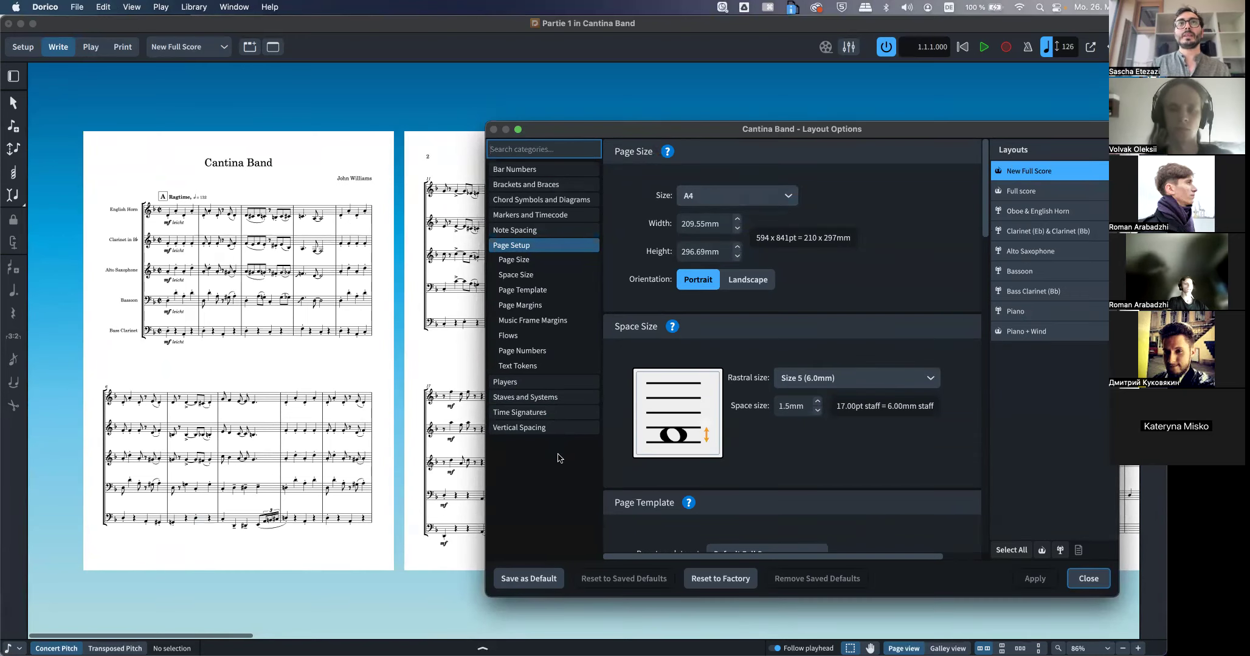
left_click(508, 335)
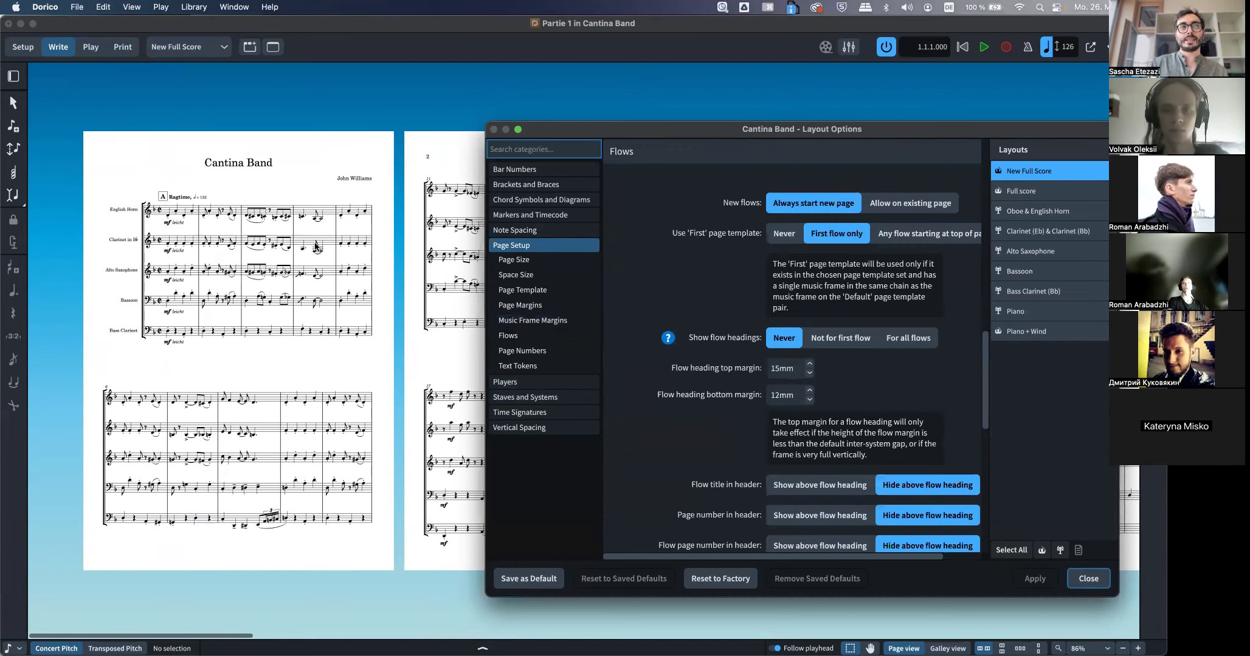
left_click(525, 398)
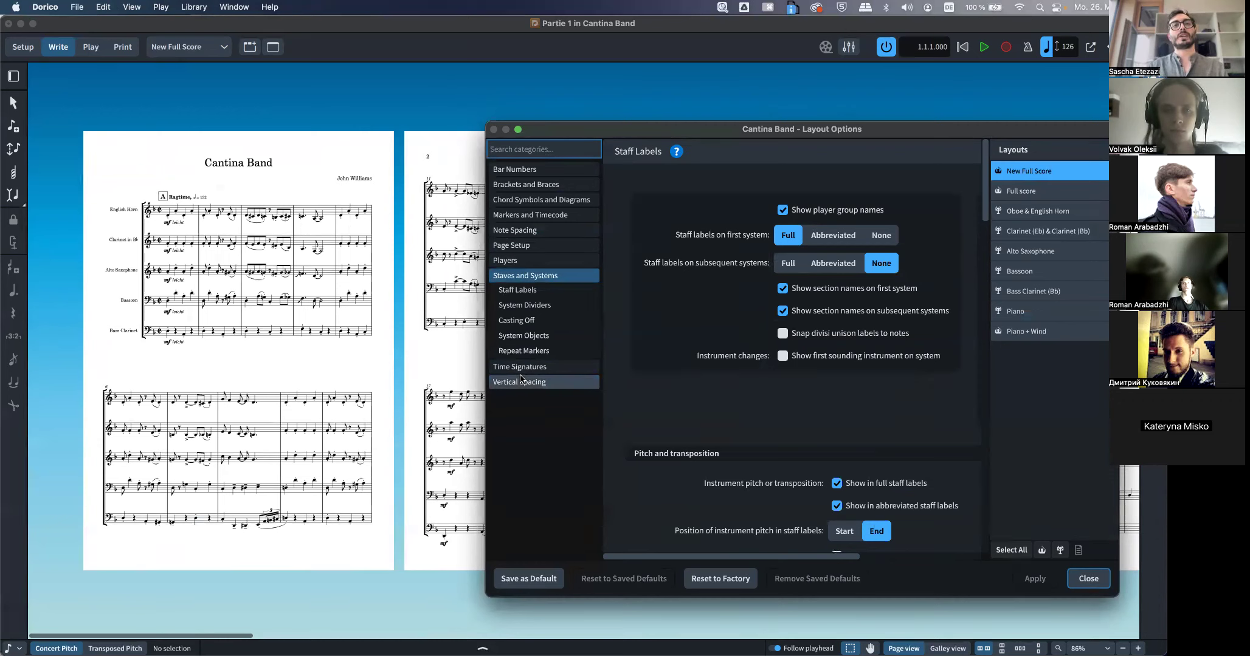
left_click(521, 381)
key("Up")
key("Up")
key("Up")
key("Up")
key("Up")
key("Up")
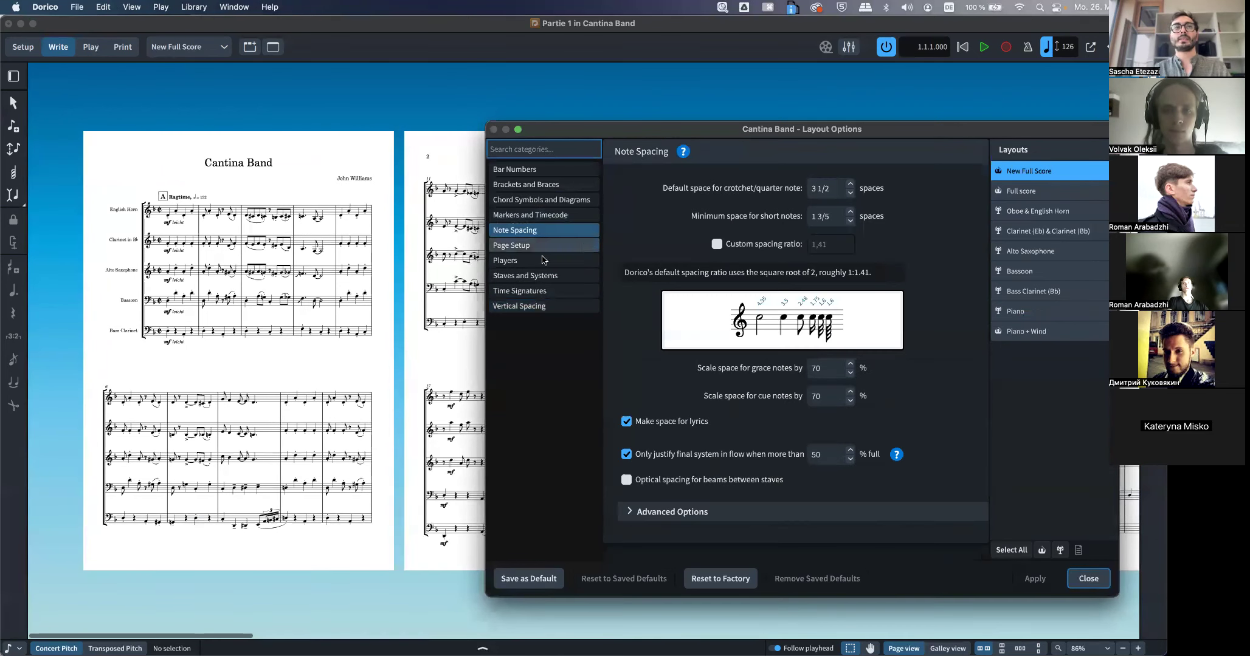
scroll(124, 266, "right", 3)
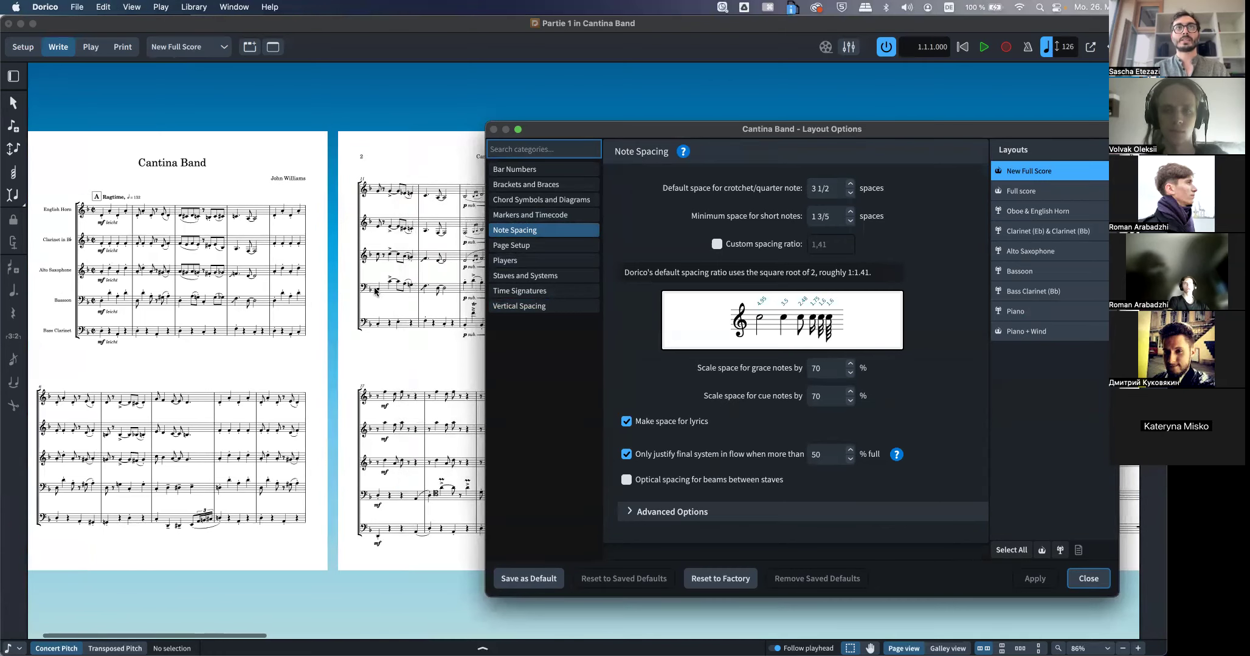
left_click(540, 307)
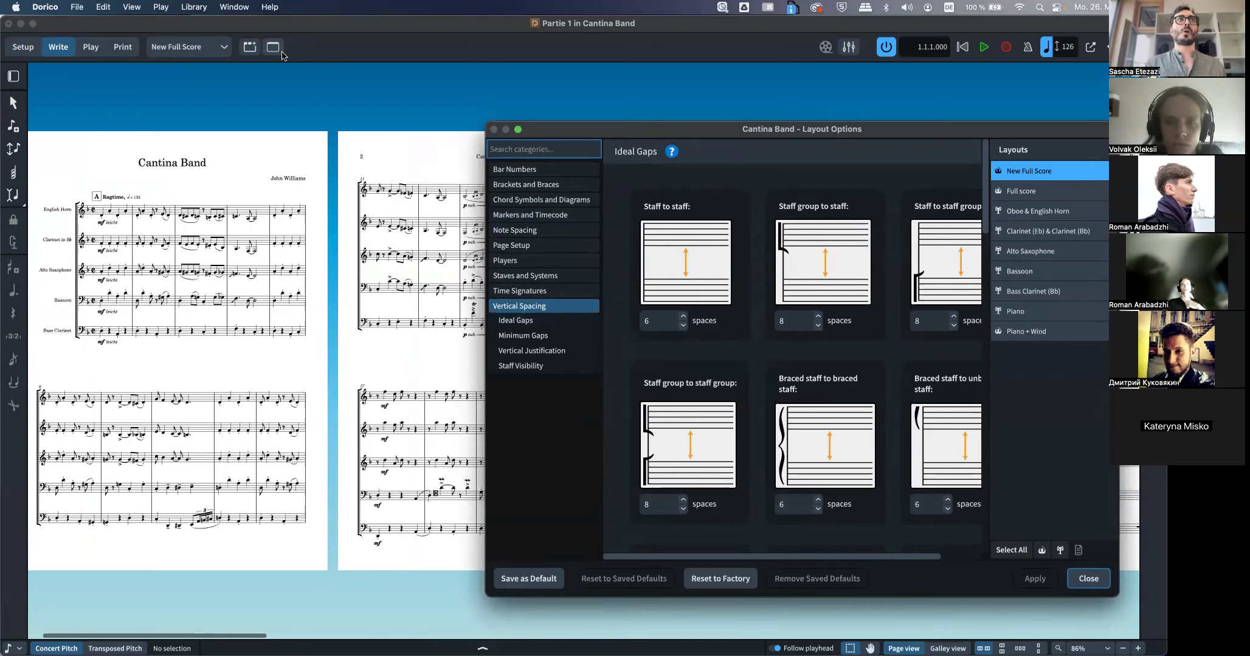
Switch the displayed layout to the Clarinet (Eb) & Clarinet (Bb) part and show whole pages
left_click(213, 52)
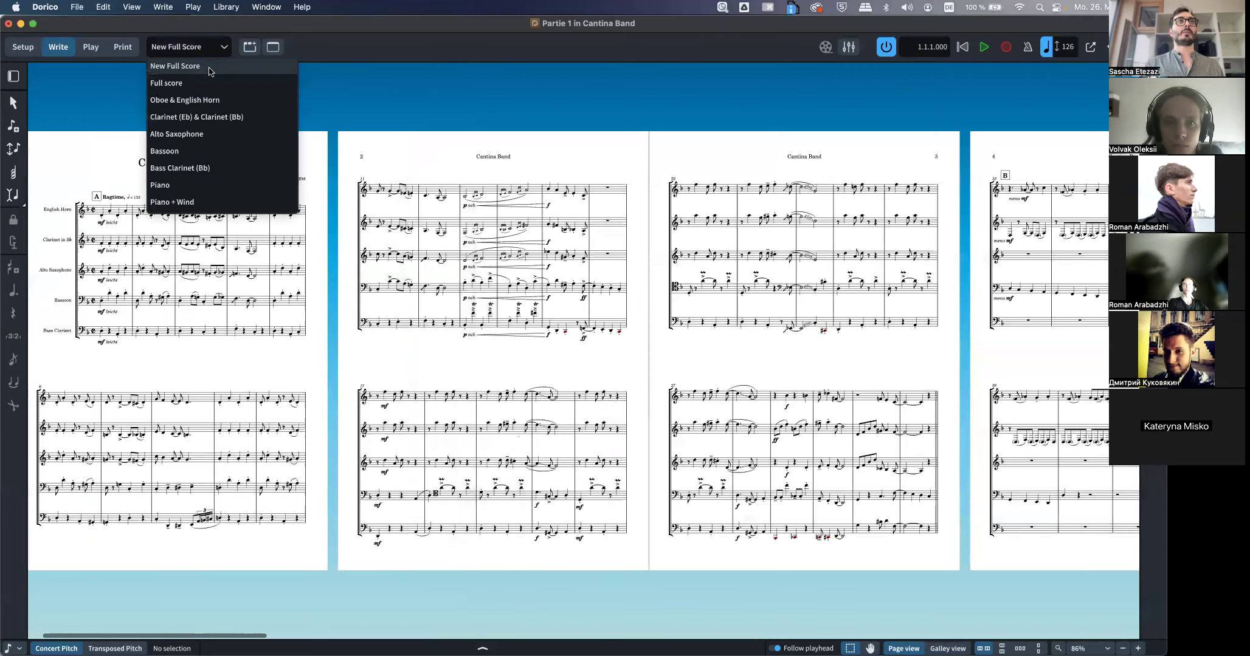
left_click(197, 119)
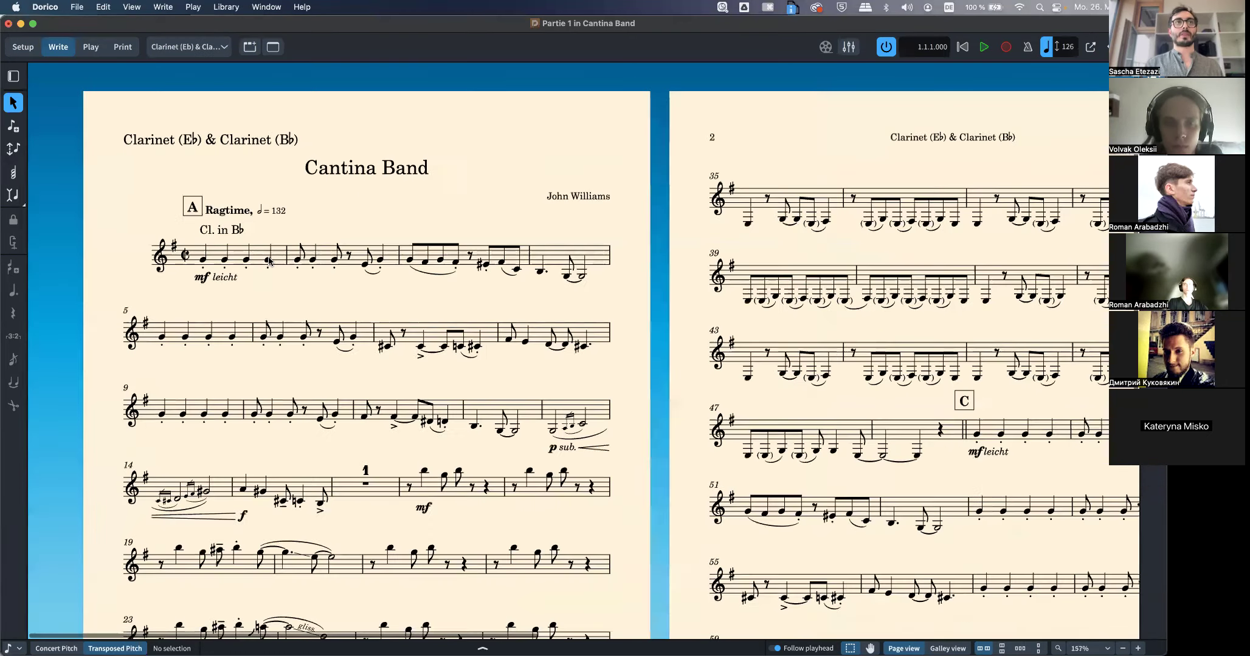
scroll(270, 261, "down", 6)
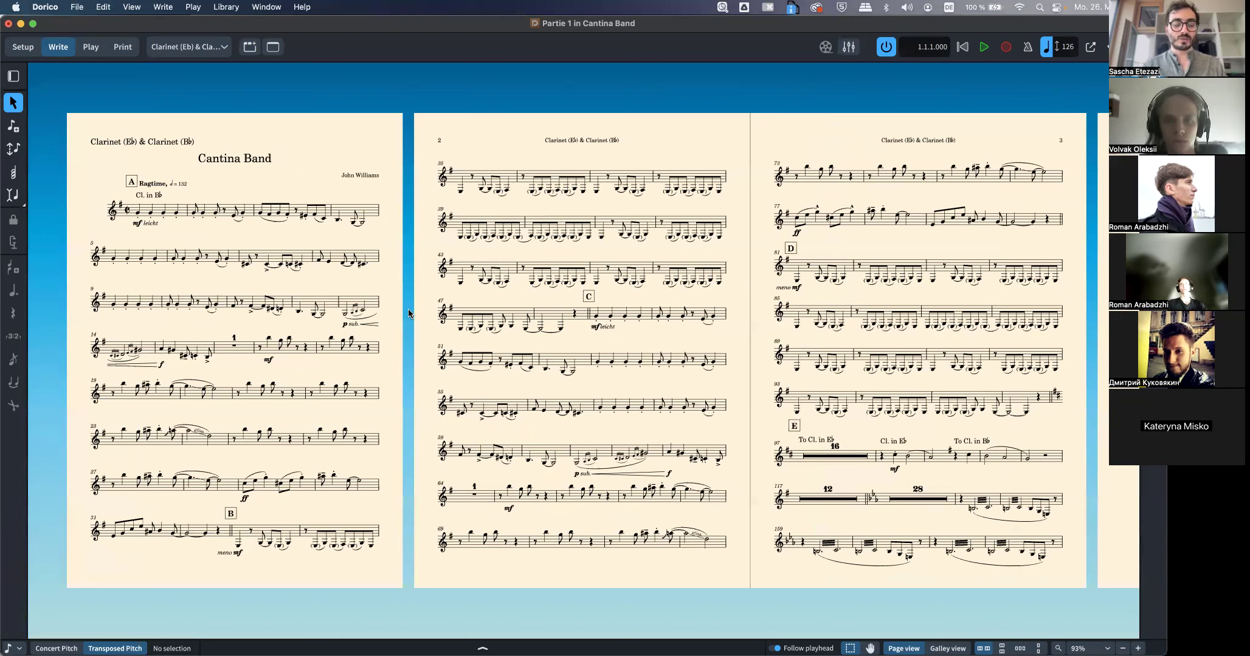
left_click(83, 7)
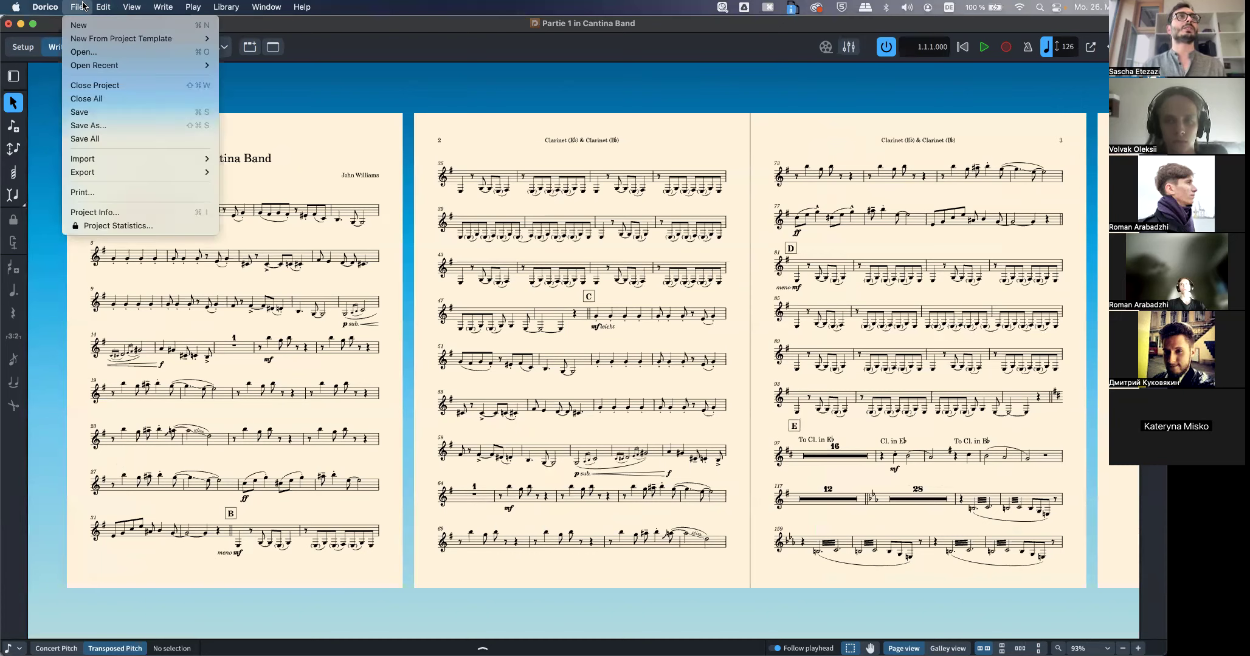
left_click(82, 7)
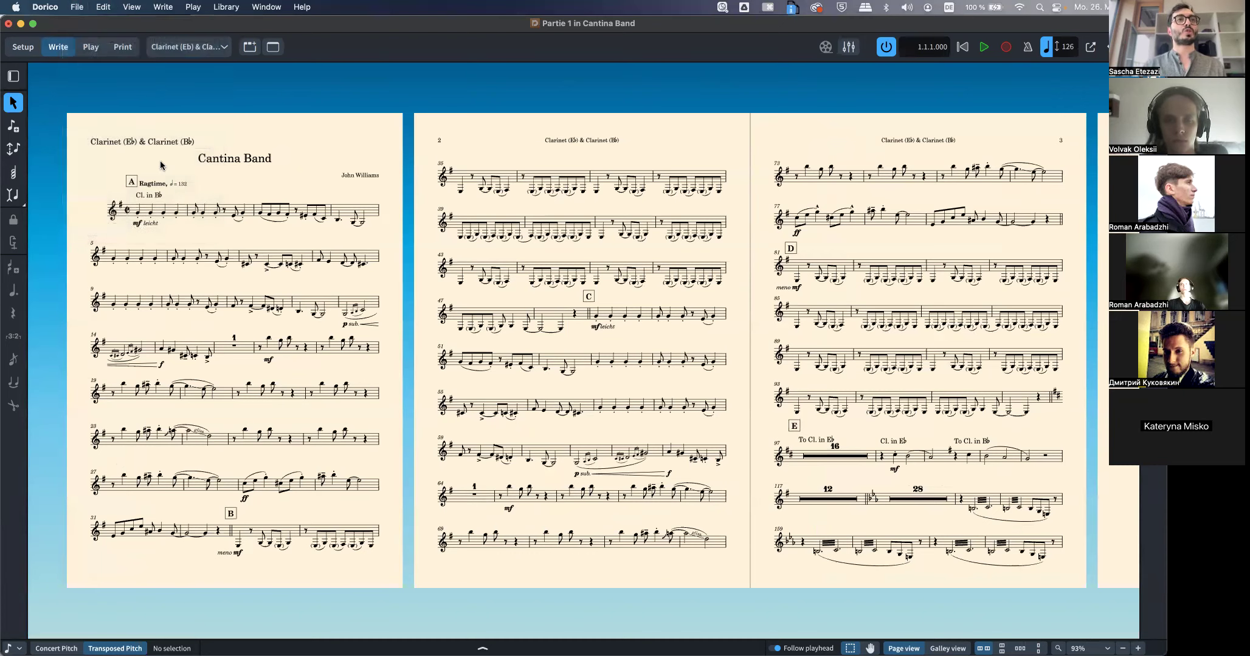
left_click(79, 6)
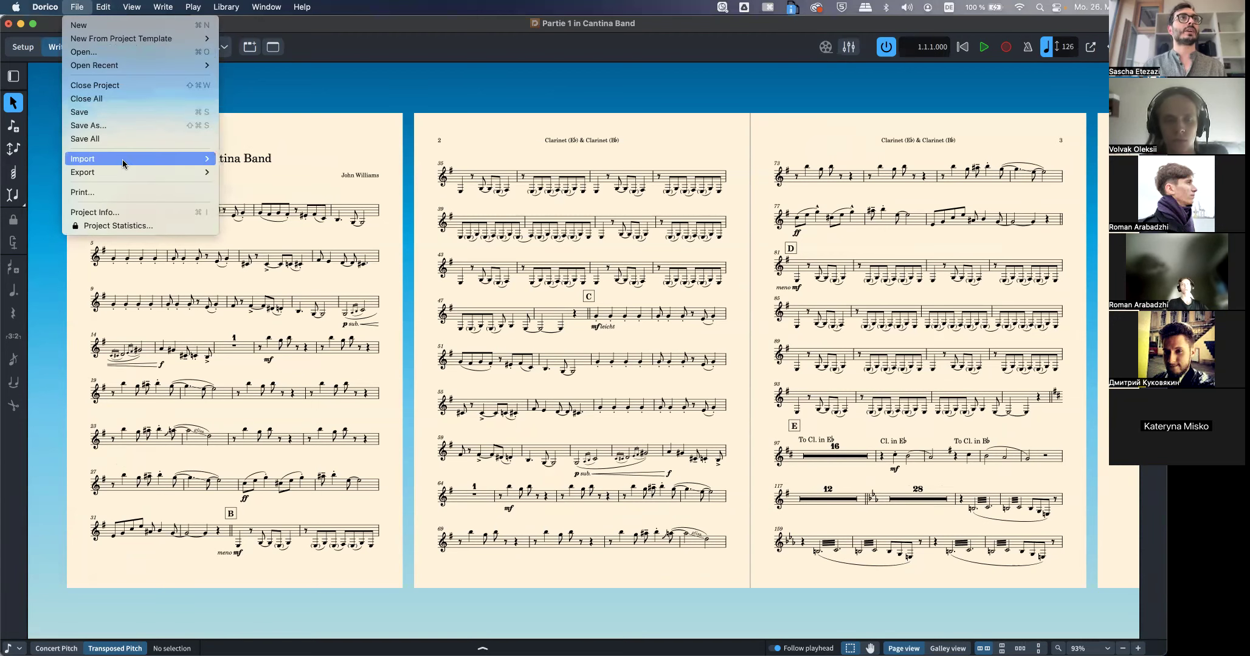
mouse_move(210, 65)
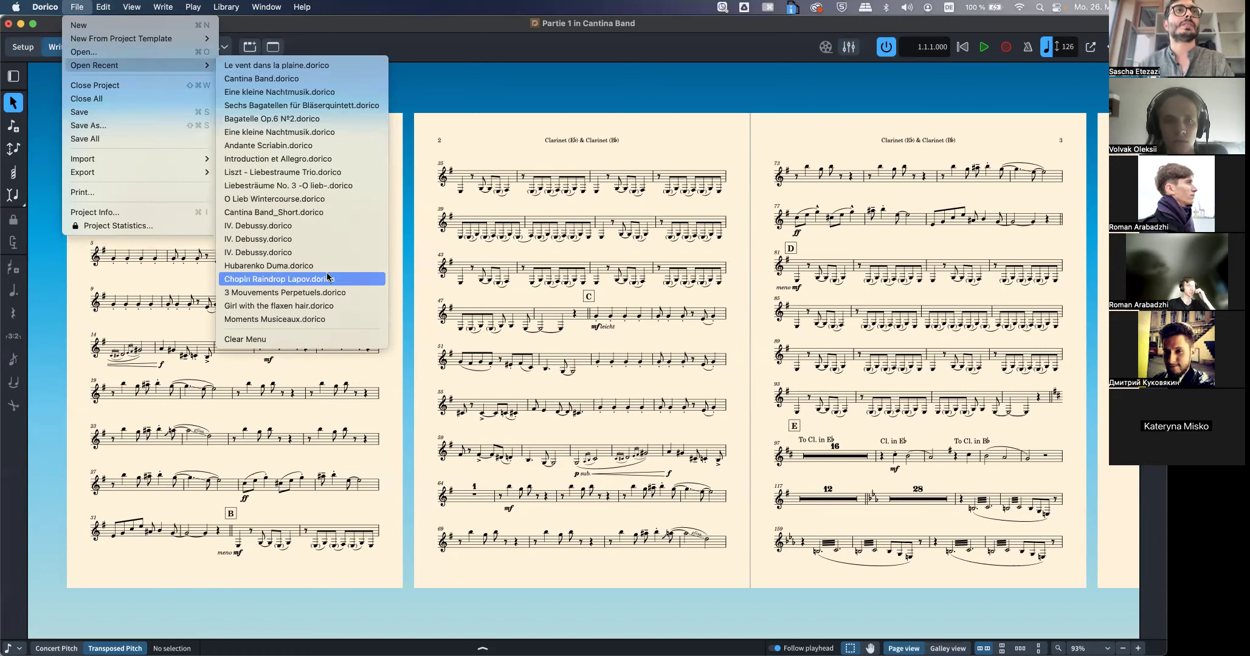
left_click(53, 393)
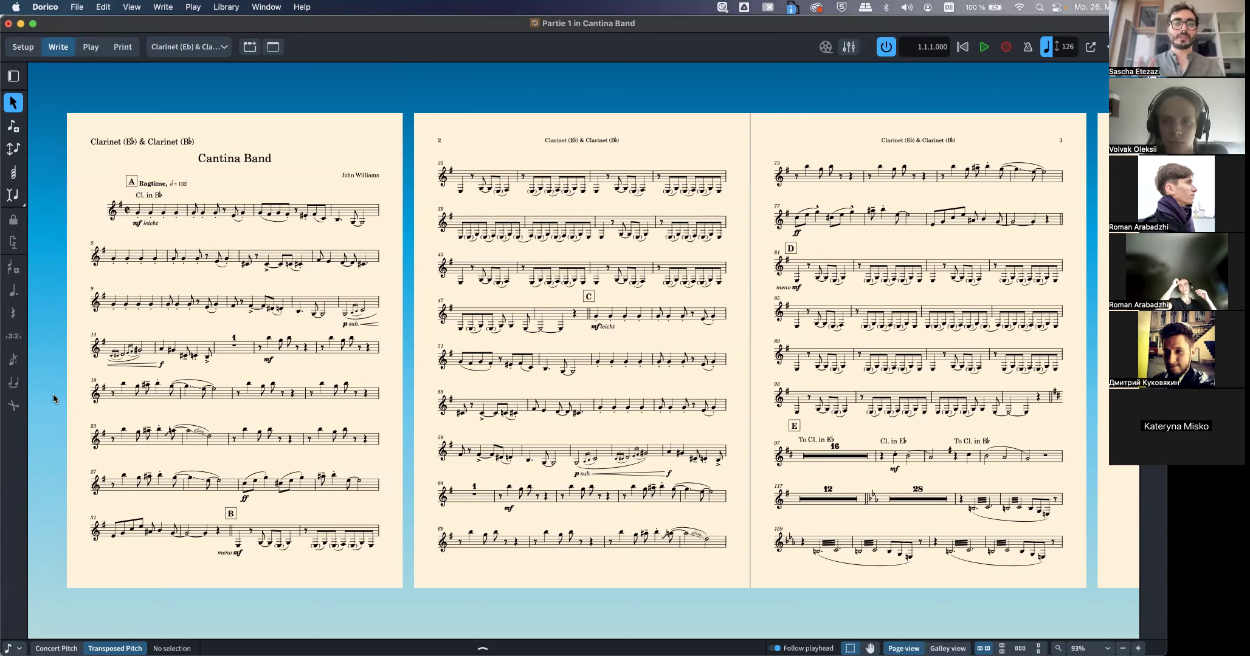
Compare the Players layout options of the New Full Score and the Clarinet (Eb) & Clarinet (Bb) part
key("super+shift+l")
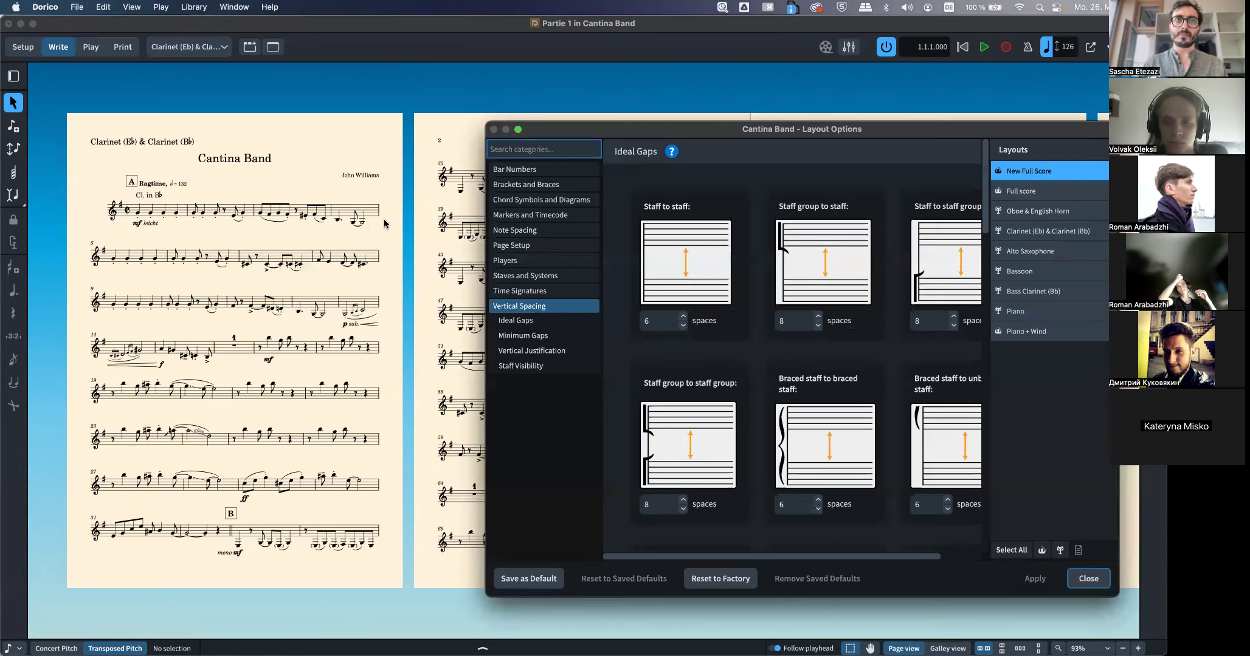
left_click(520, 261)
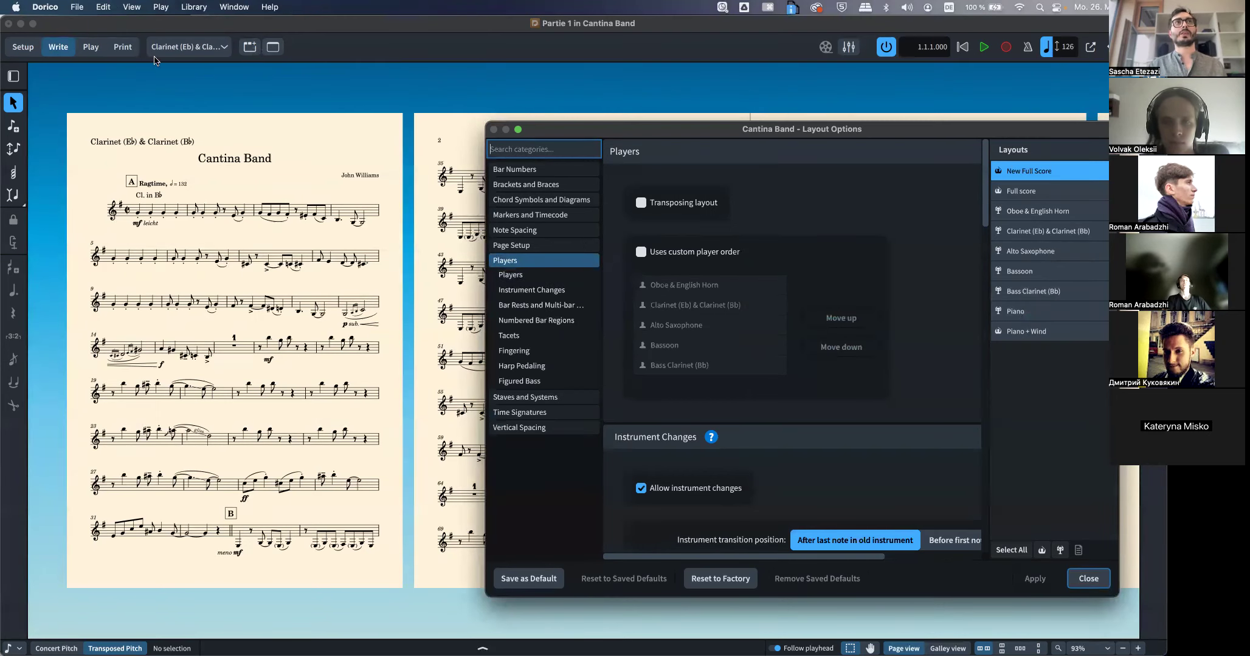
left_click(1036, 234)
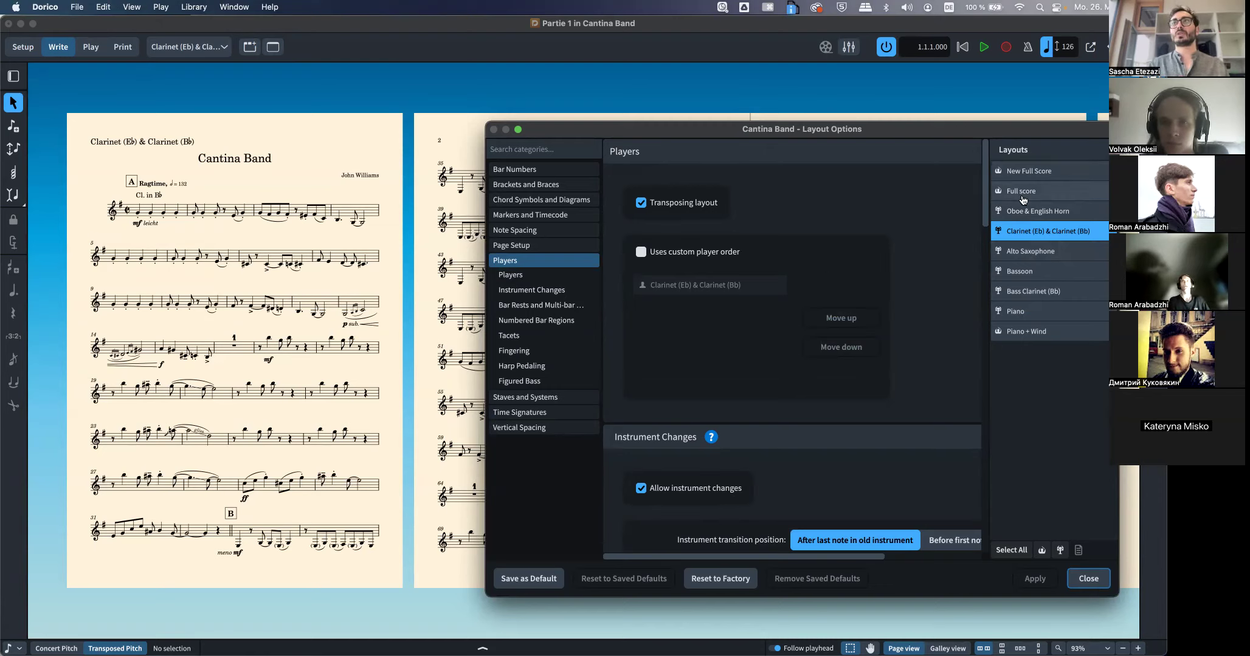
left_click(1029, 171)
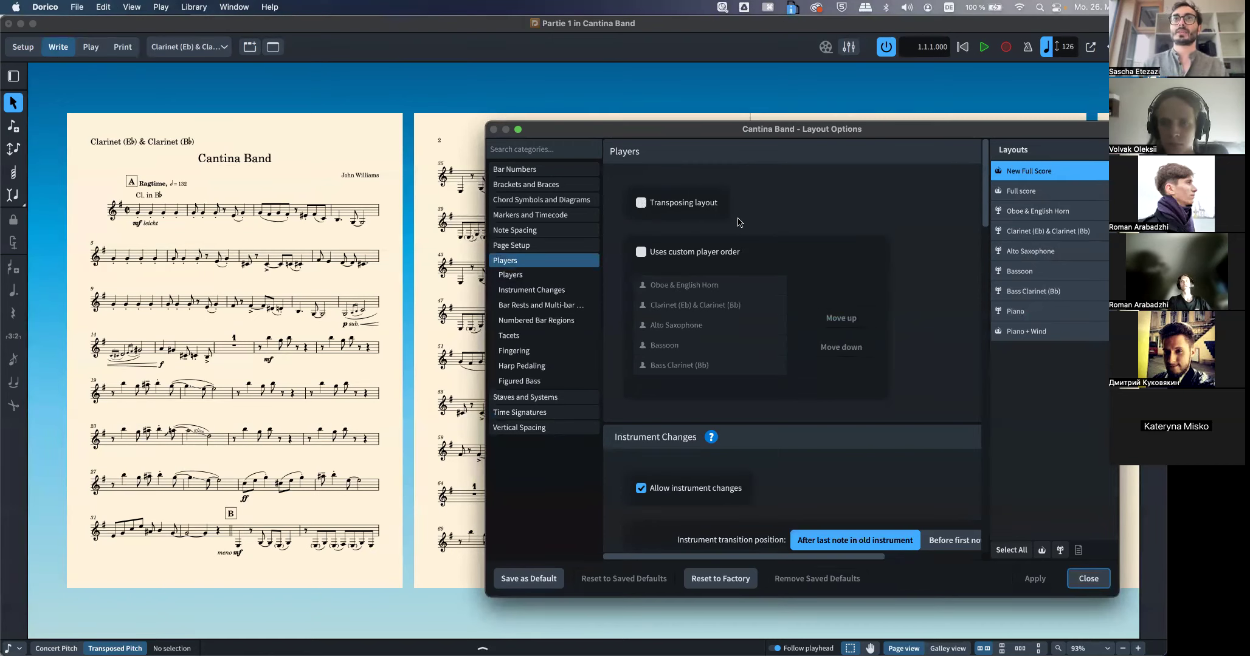
left_click(1042, 234)
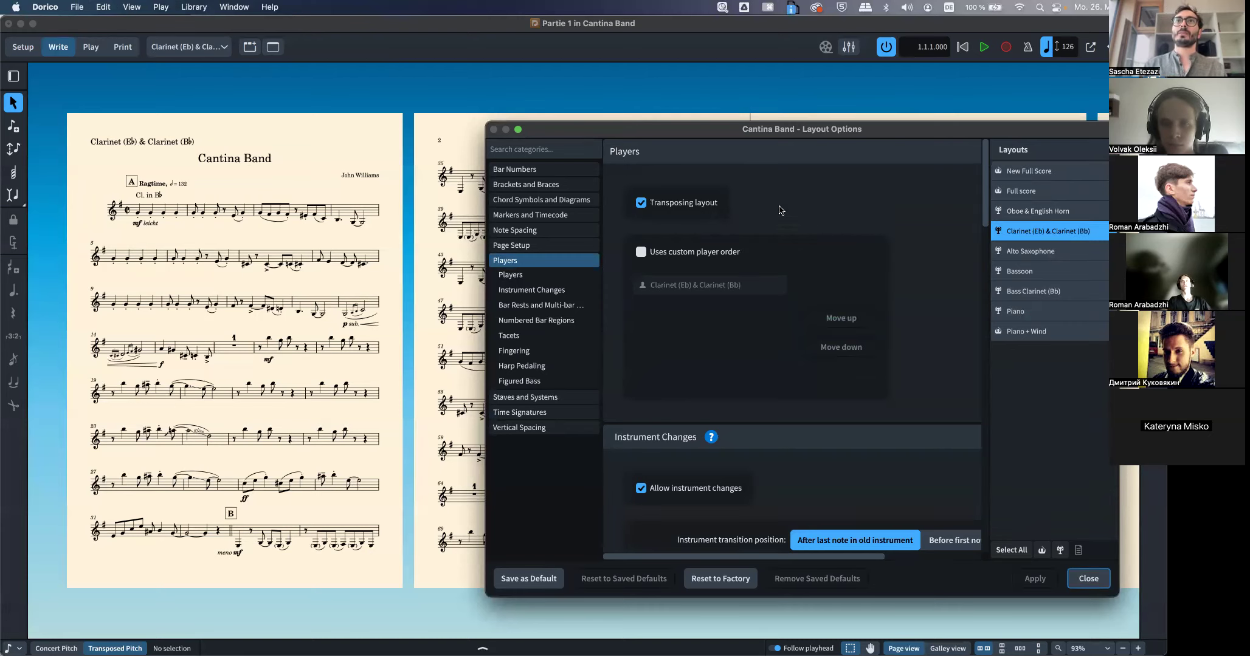
Disallow instrument changes in the Clarinet (Eb) & Clarinet (Bb) layout, apply the setting and check the part's pages
scroll(761, 418, "down", 5)
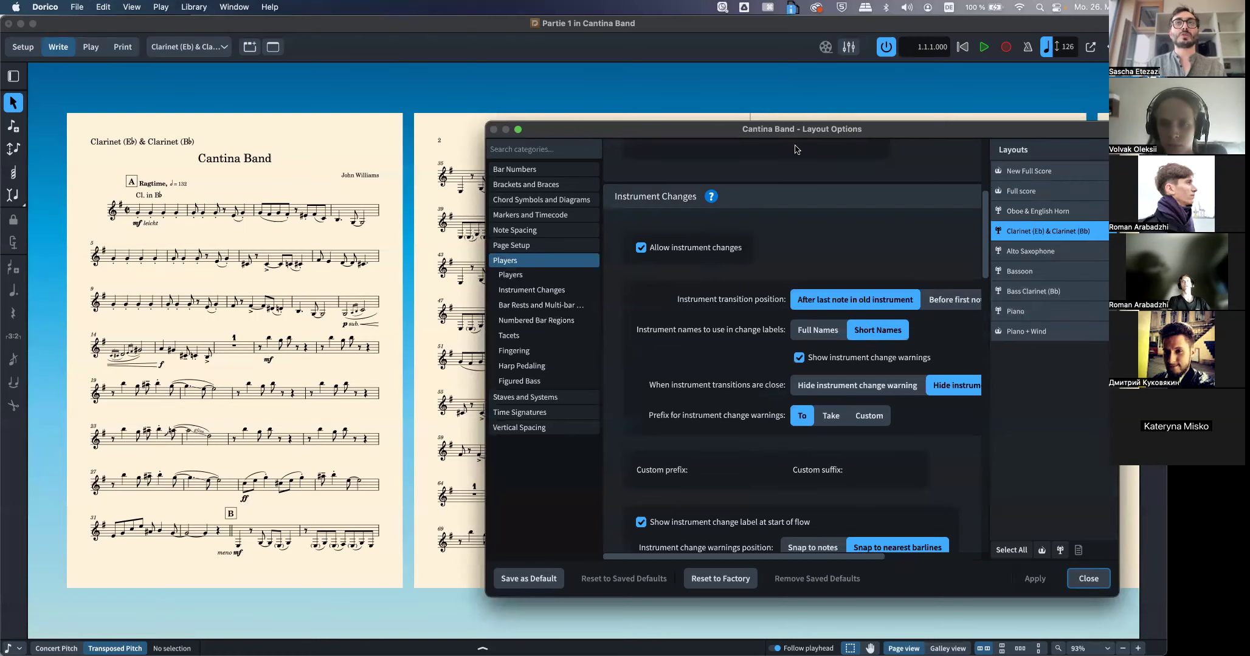
left_click_drag(819, 128, 415, 120)
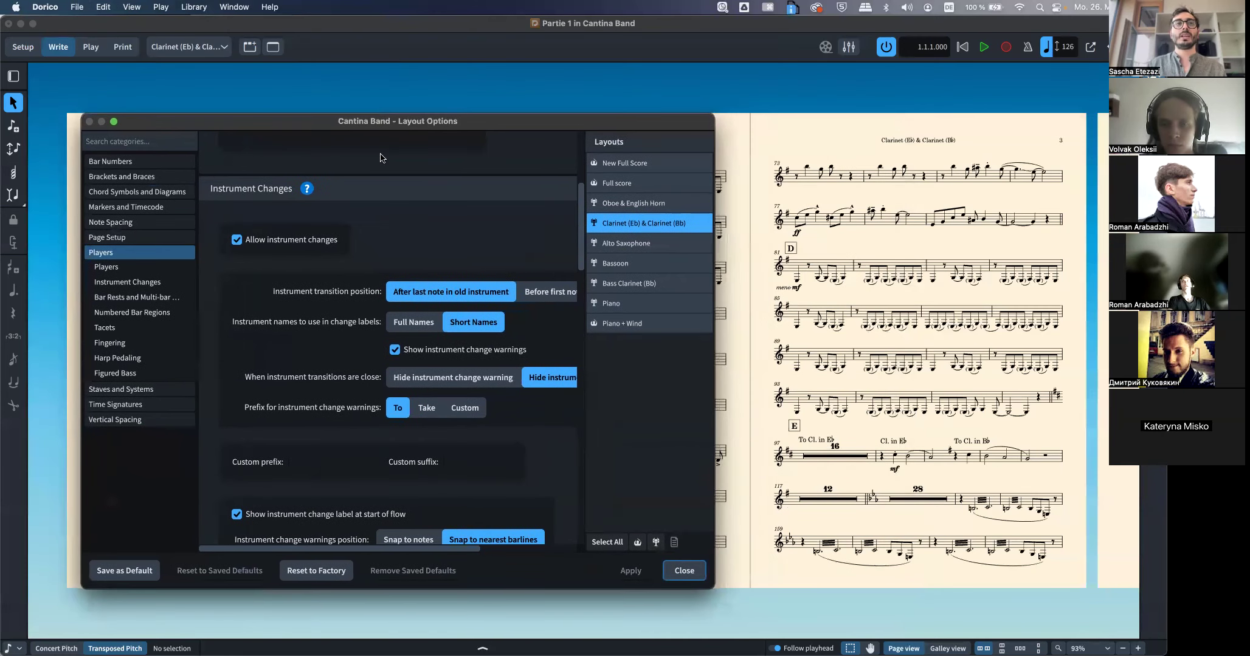
left_click(237, 240)
left_click(630, 571)
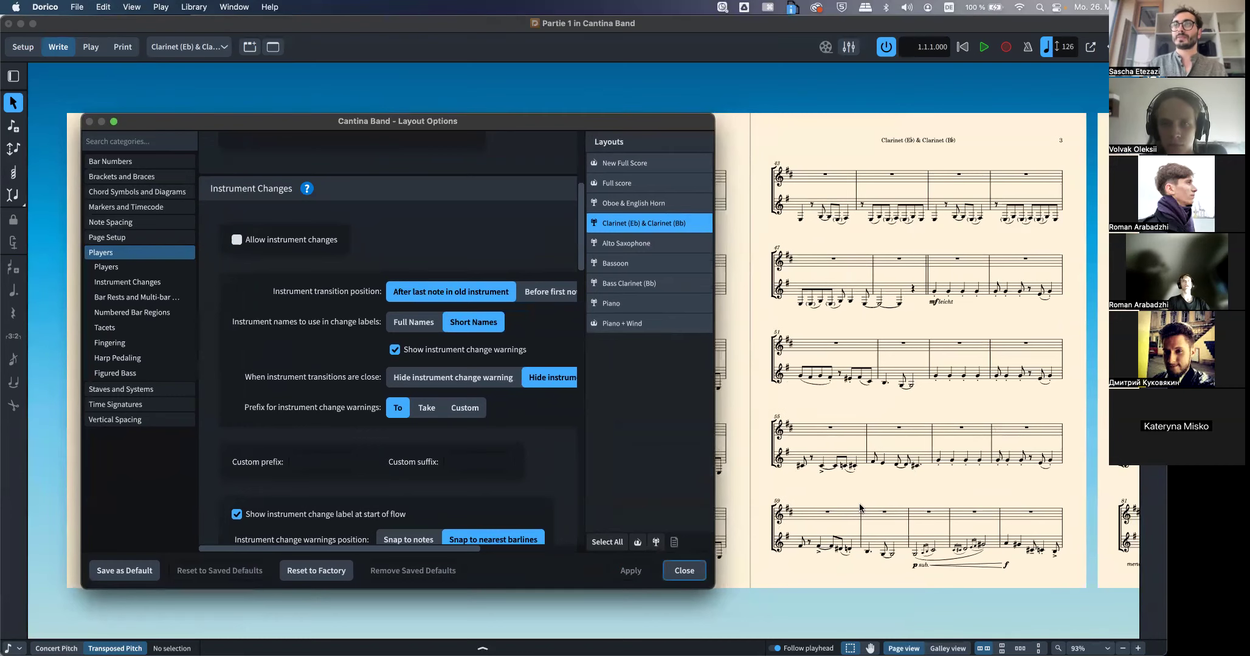
scroll(863, 513, "right", 10)
Allow instrument changes again in the Clarinet (Eb) & Clarinet (Bb) layout and apply the setting
left_click(237, 240)
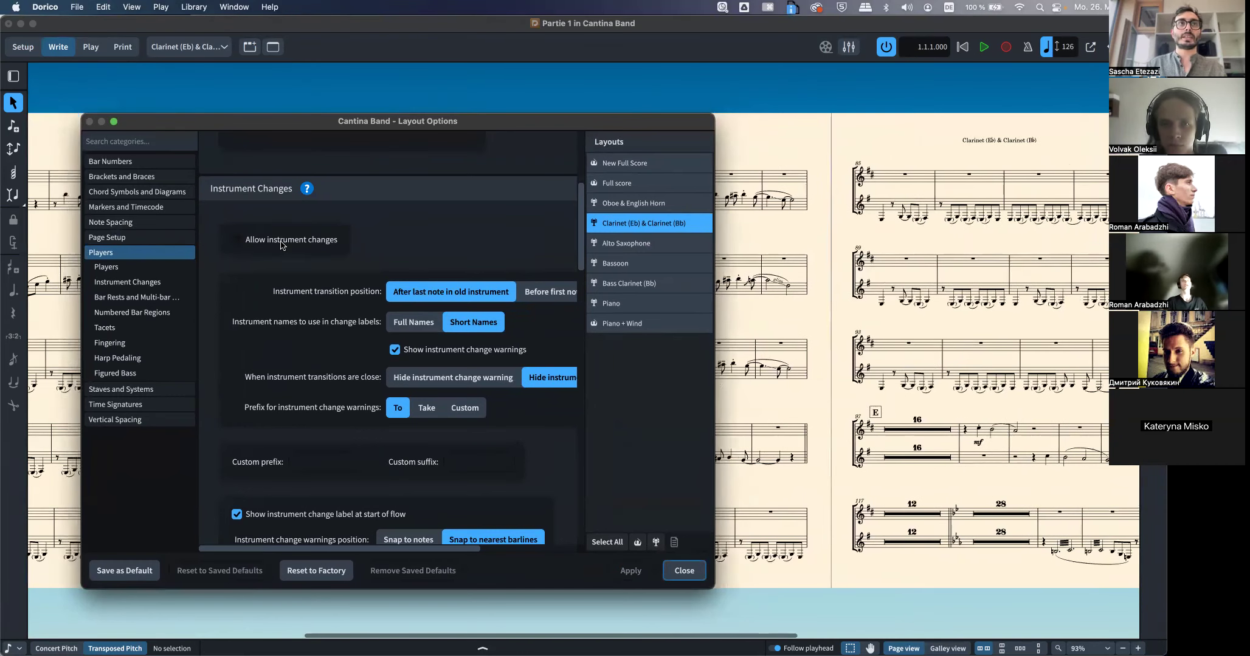
left_click(622, 569)
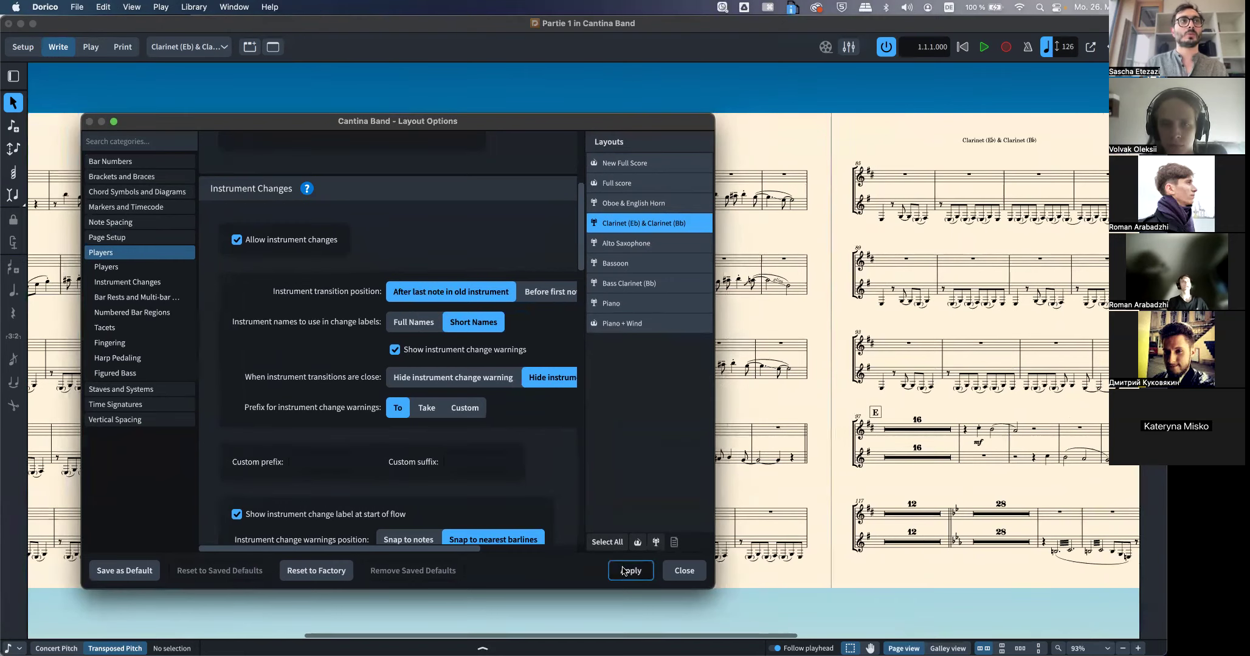
Review the clarinet part's options for bar rests, numbered bar regions, tacets and fingering
left_click(155, 304)
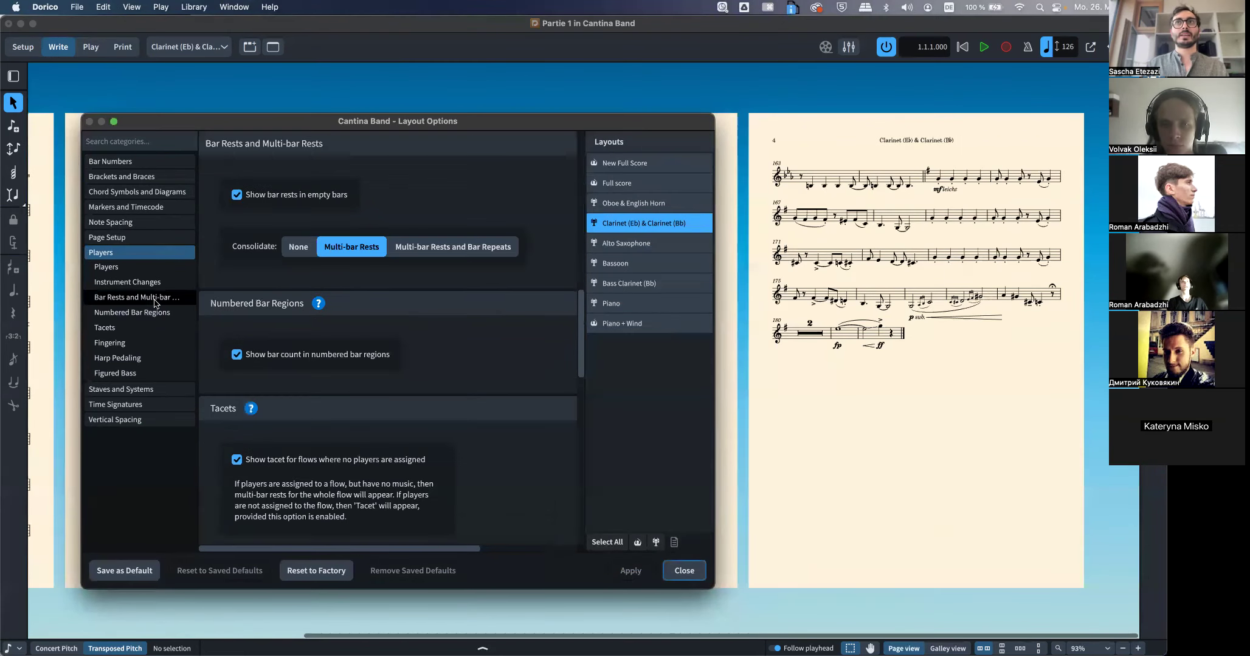
left_click(155, 314)
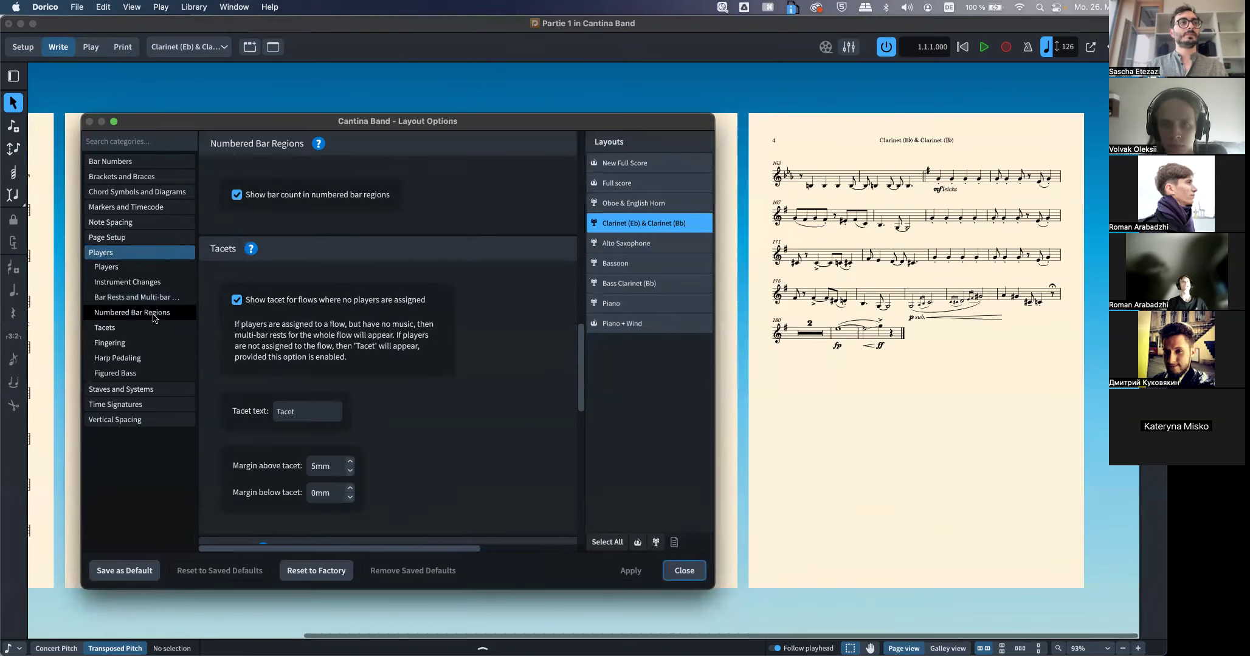
left_click(113, 329)
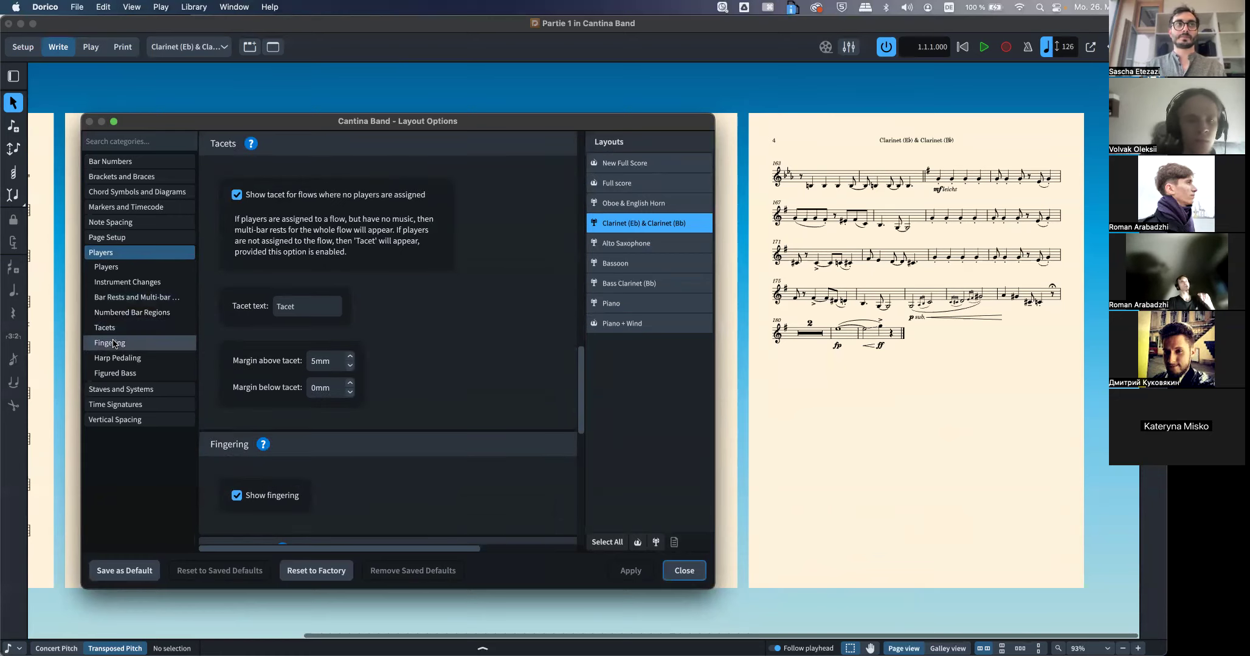
left_click(113, 343)
left_click_drag(275, 128, 541, 117)
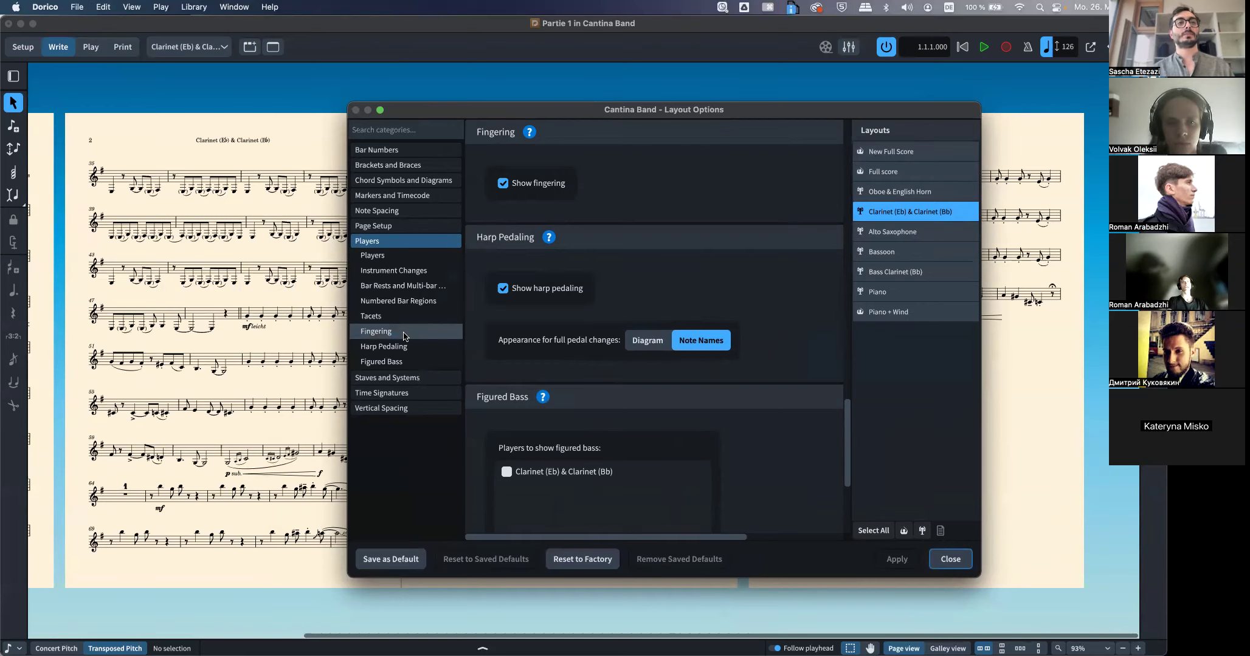
Add a new solo player in Setup mode and assign it a guitar-type instrument found by searching for "Guit"
left_click(23, 49)
key("shift+p")
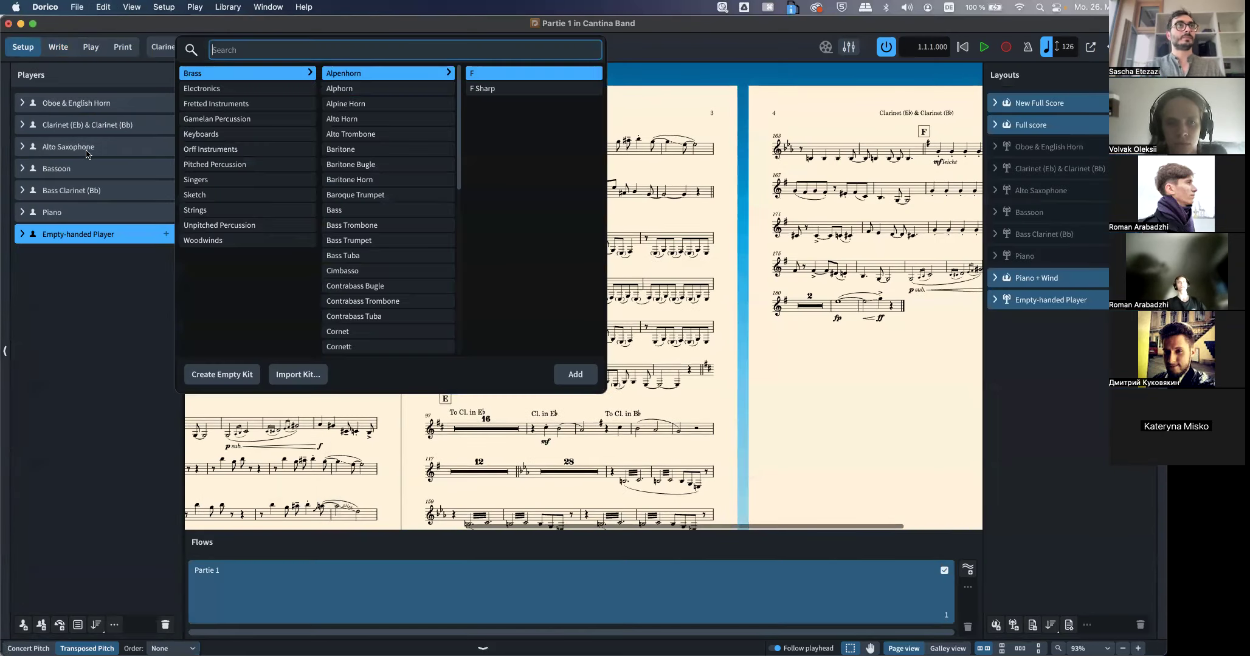
type("Guit")
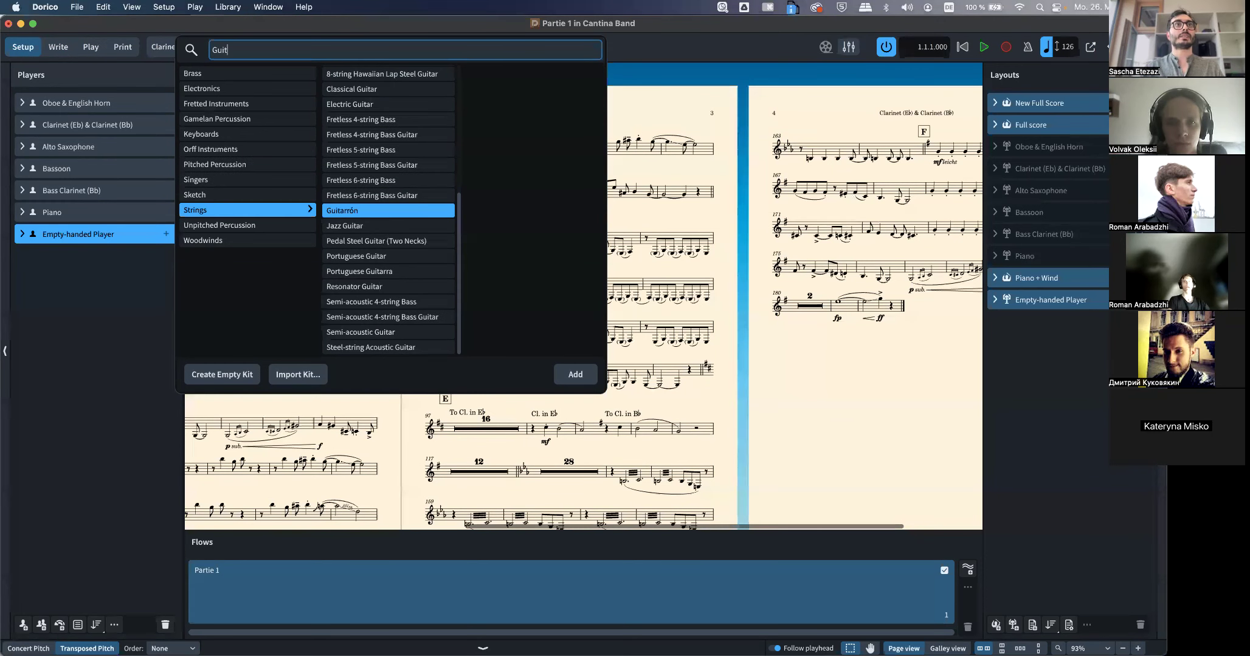
key("Down")
key("Return")
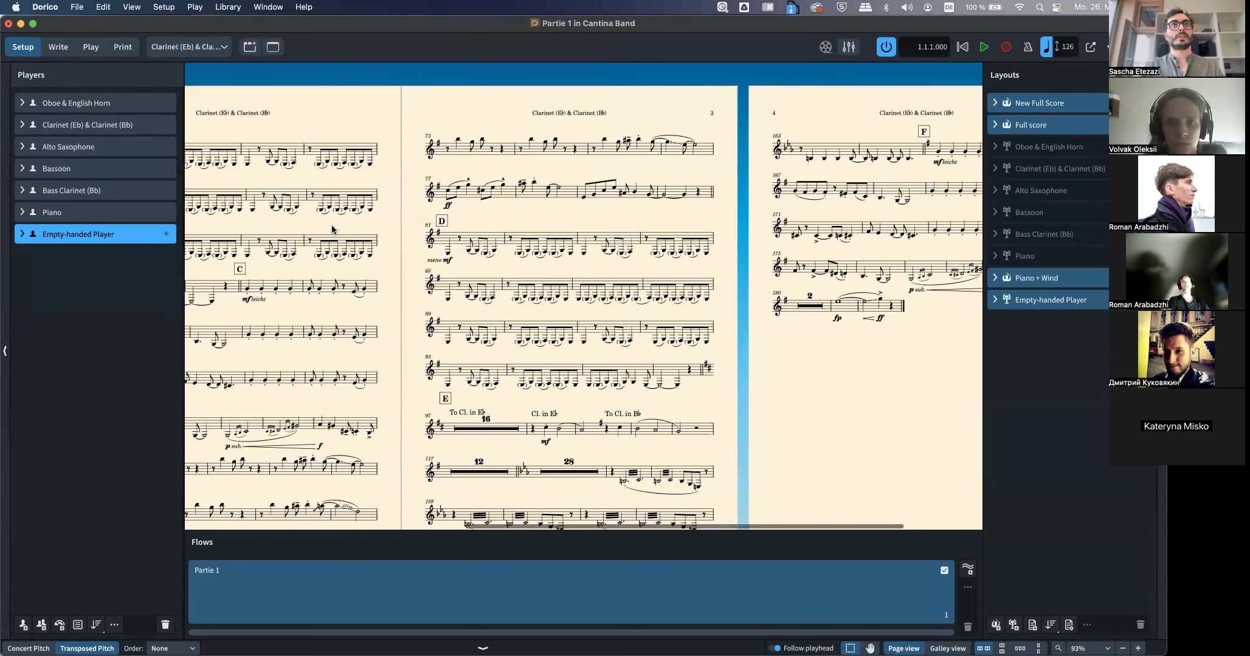
View the New Full Score layout and the Jazz Guitar part layout
scroll(231, 204, "left", 8)
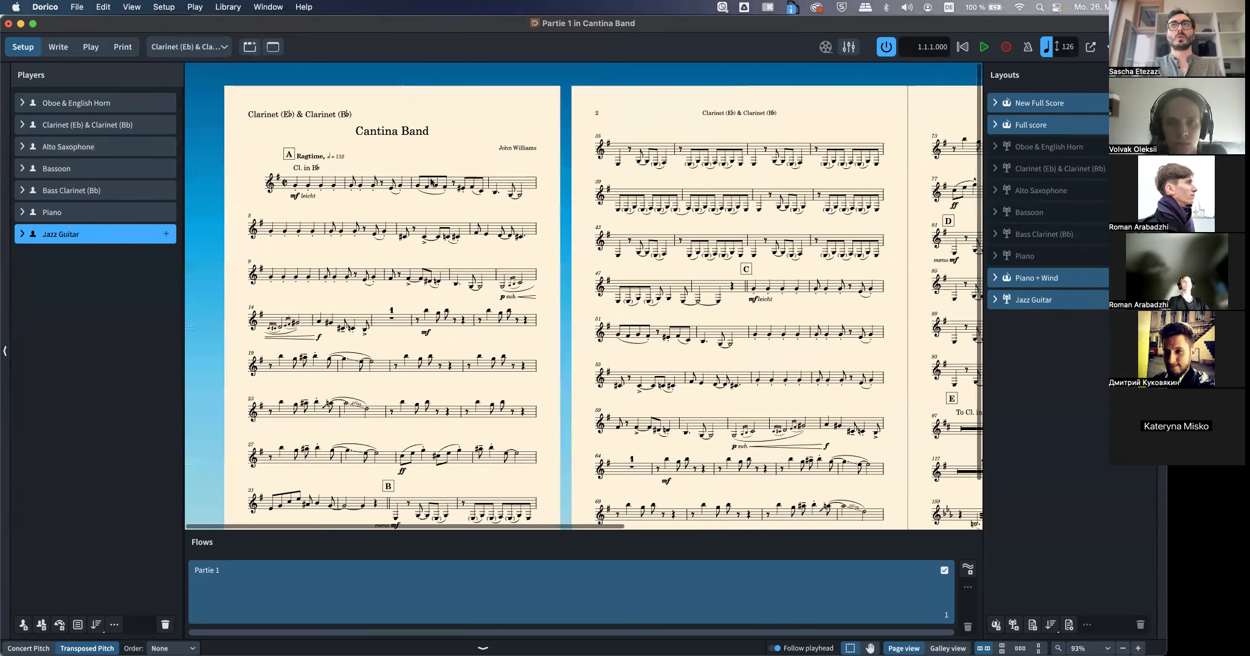
left_click(201, 51)
left_click(200, 67)
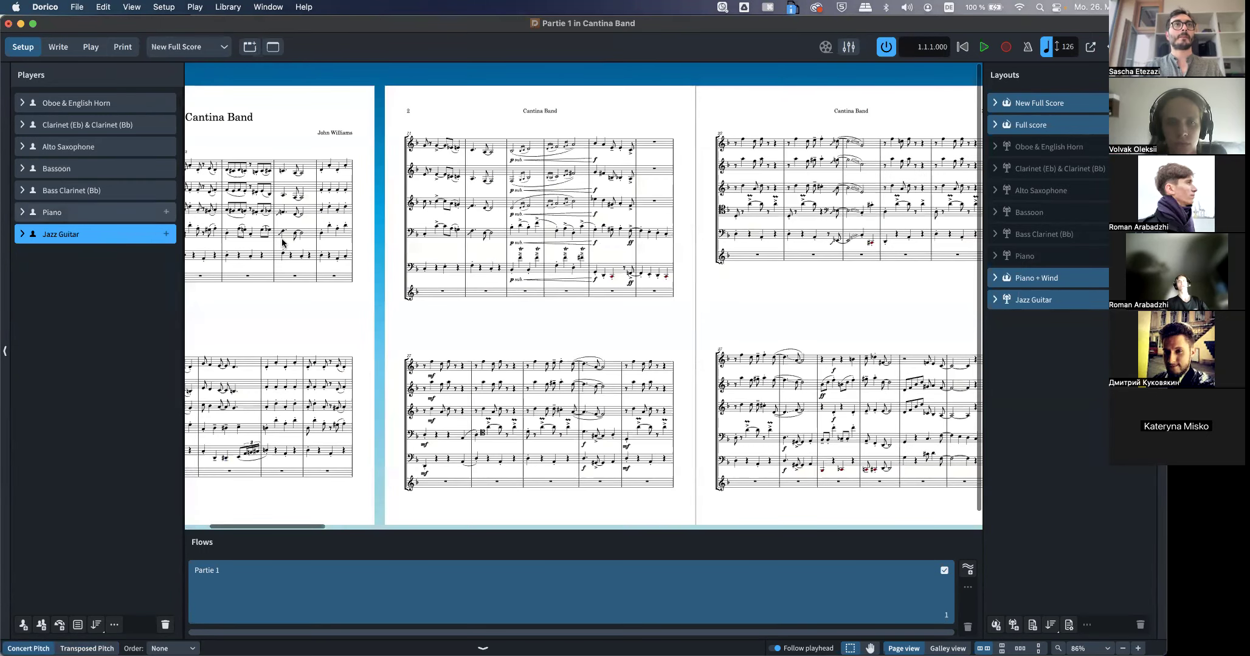
left_click(179, 49)
left_click(243, 222)
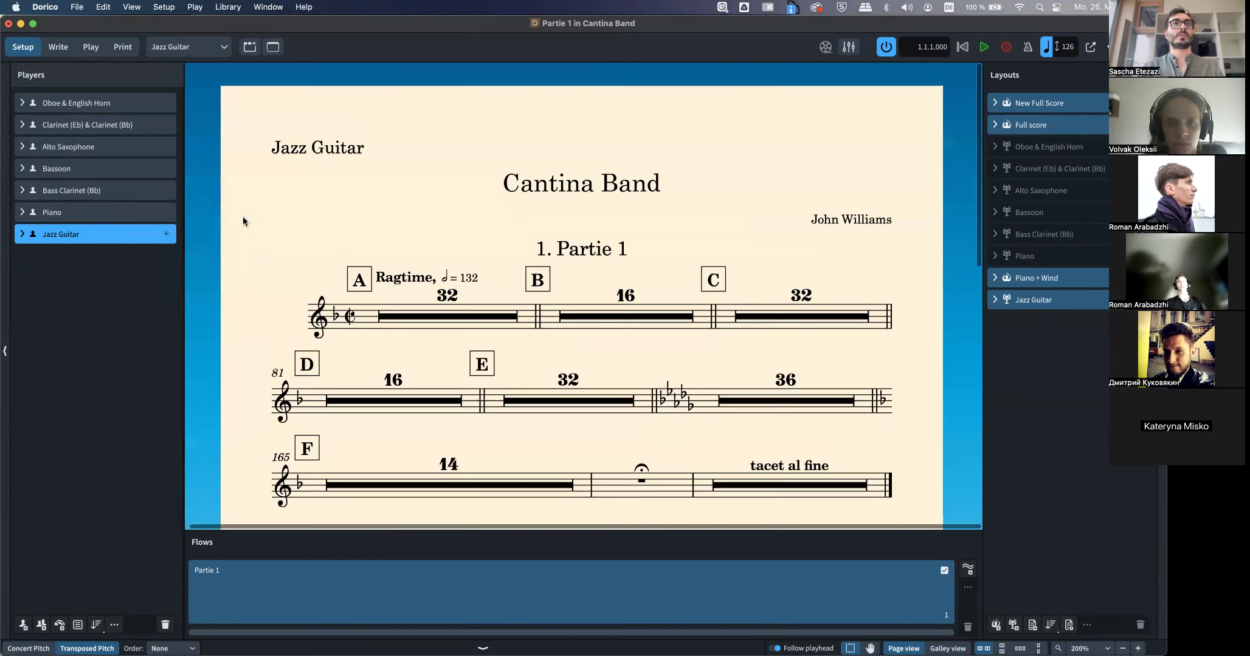
Examine the tacet, fretted instrument, fingering and harp pedaling options for the Clarinet (Eb) & Clarinet (Bb) layout
key("super+shift+l")
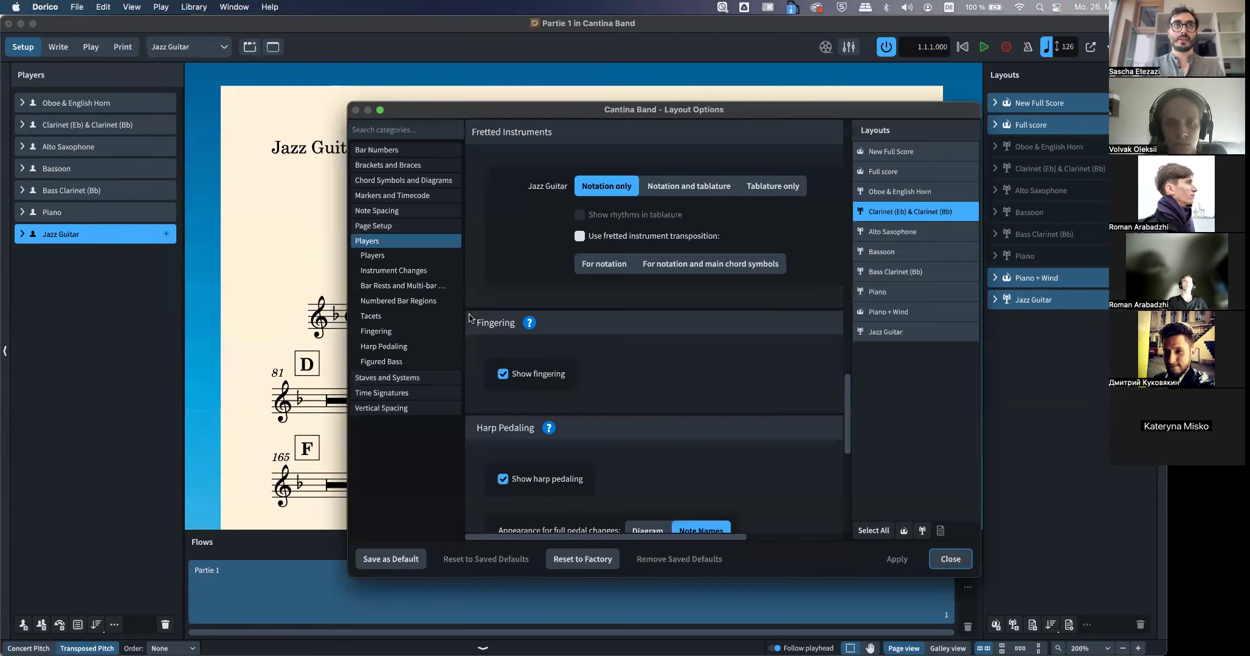
left_click_drag(676, 113, 851, 110)
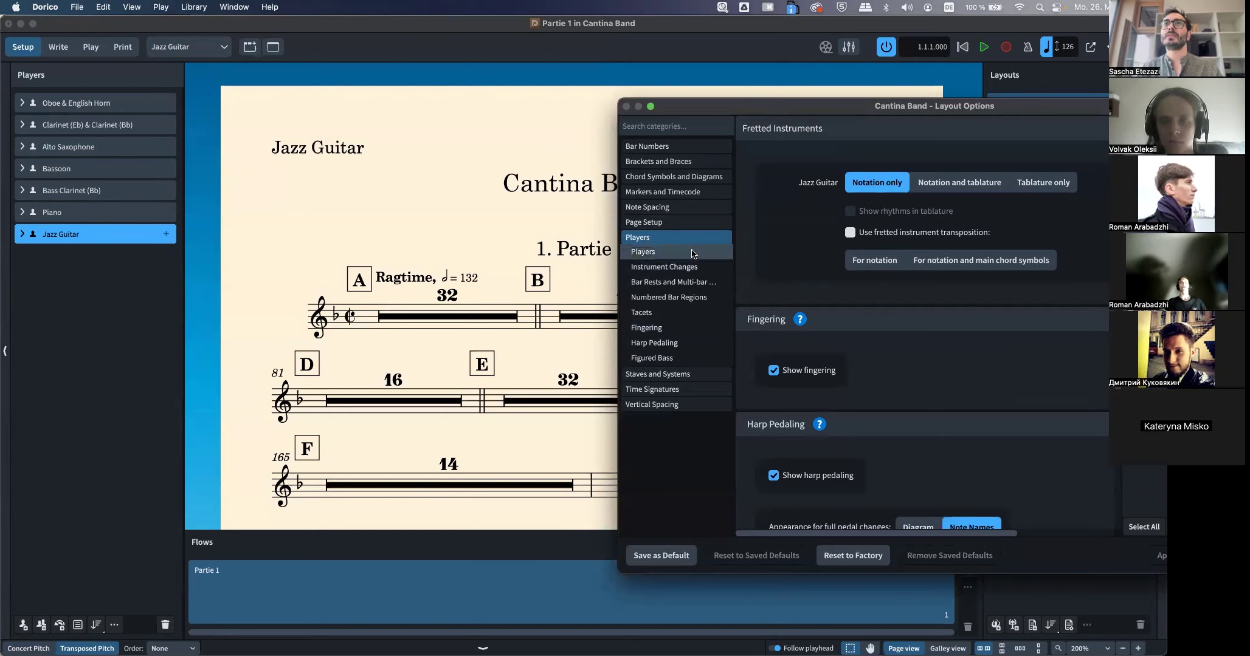
scroll(765, 224, "up", 3)
scroll(764, 223, "up", 1)
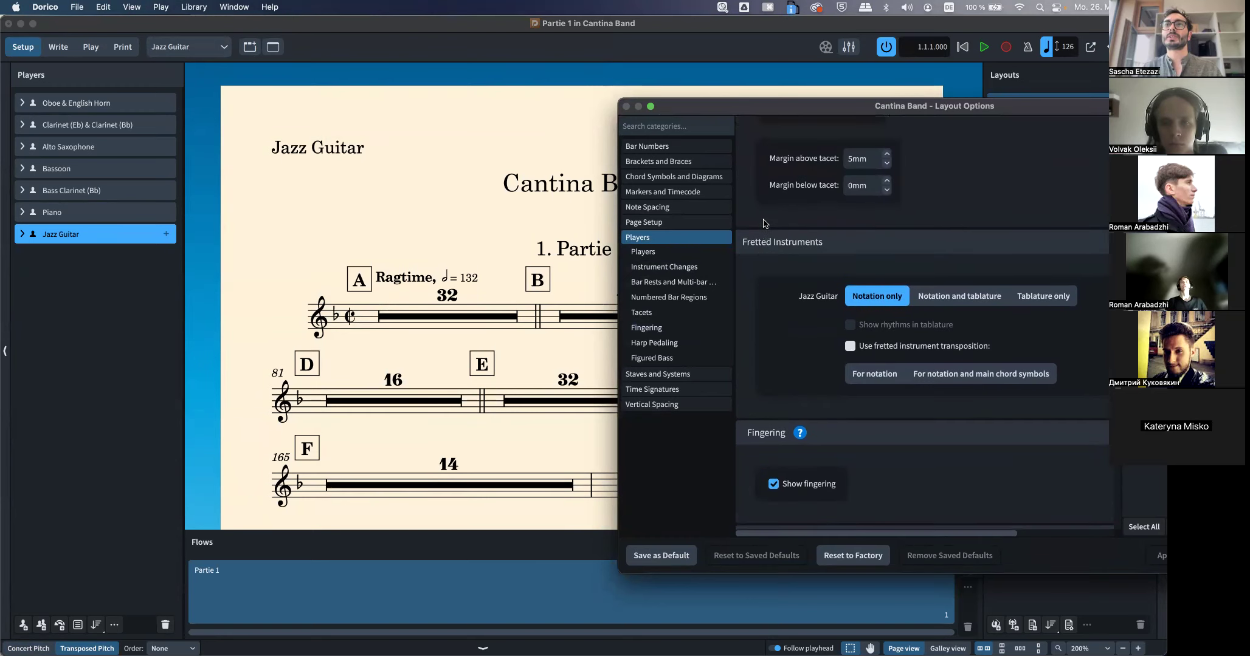
left_click(680, 312)
left_click(680, 327)
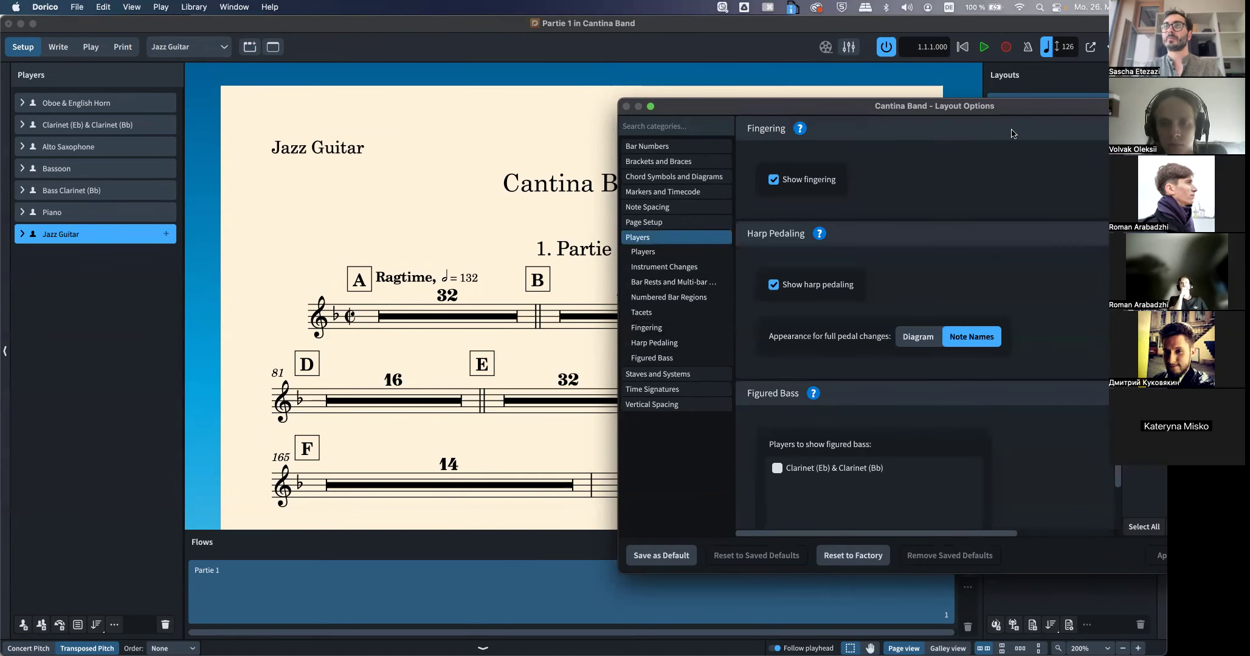
left_click_drag(1019, 106, 791, 98)
left_click(993, 549)
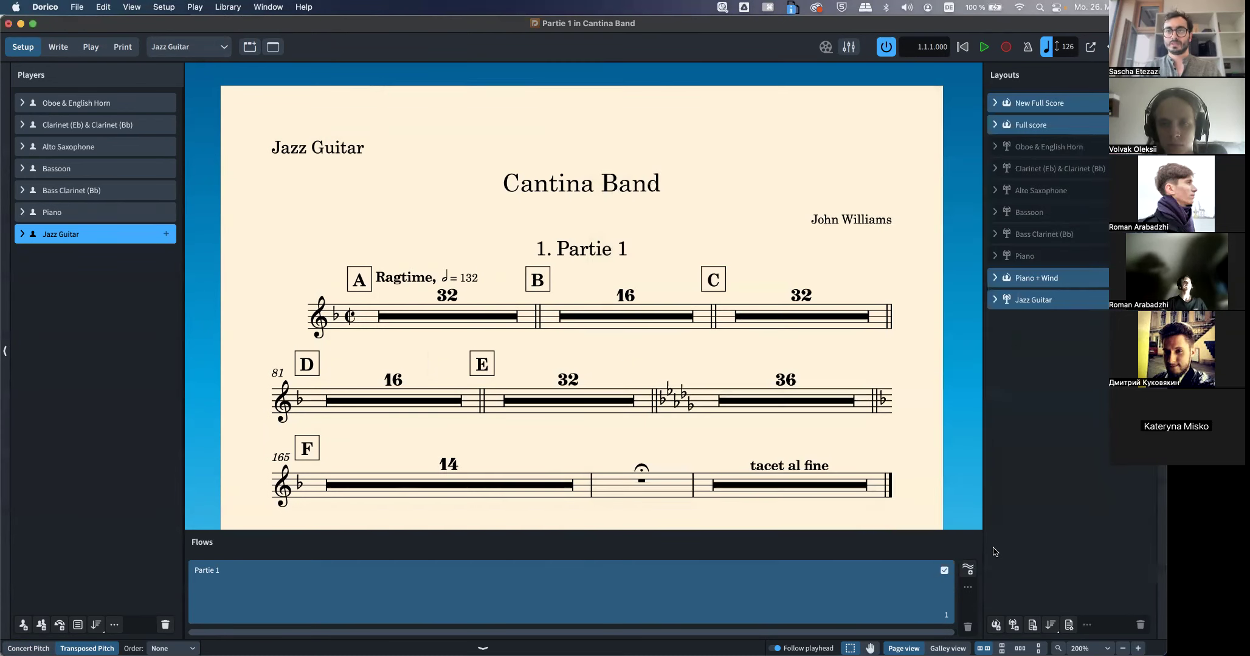
Set the Jazz Guitar layout's fretted instrument notation to Tablature only and apply the setting
key("super+shift+l")
left_click(444, 320)
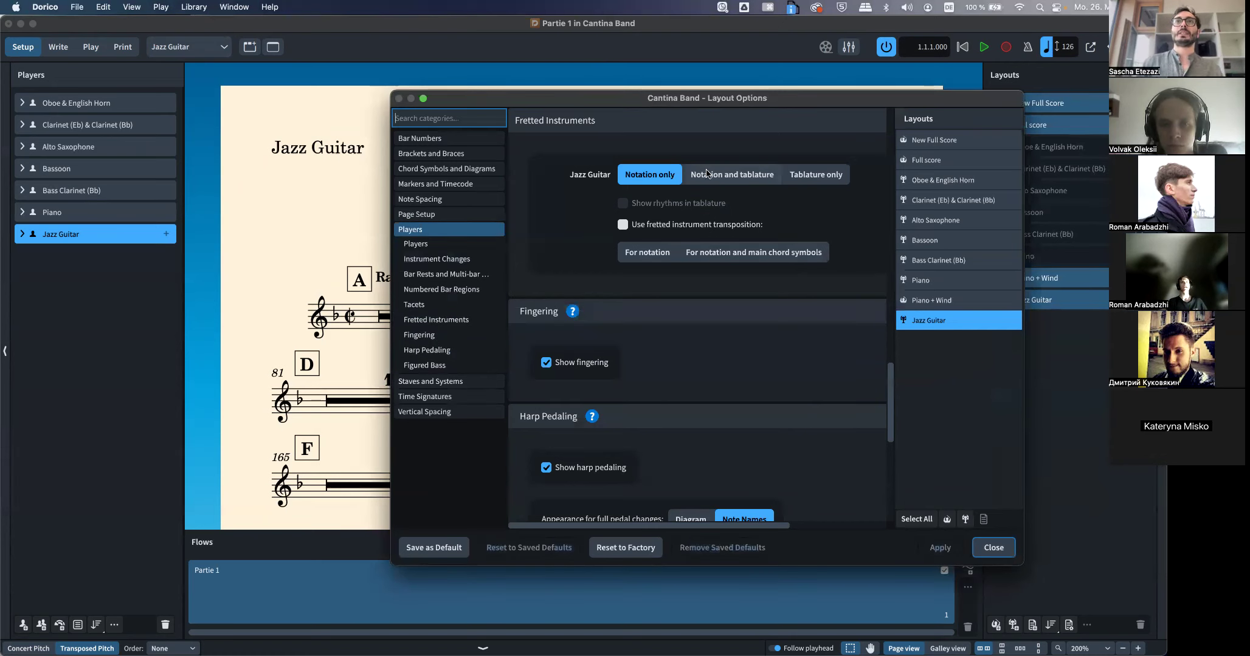
left_click(816, 175)
left_click_drag(798, 318, 939, 316)
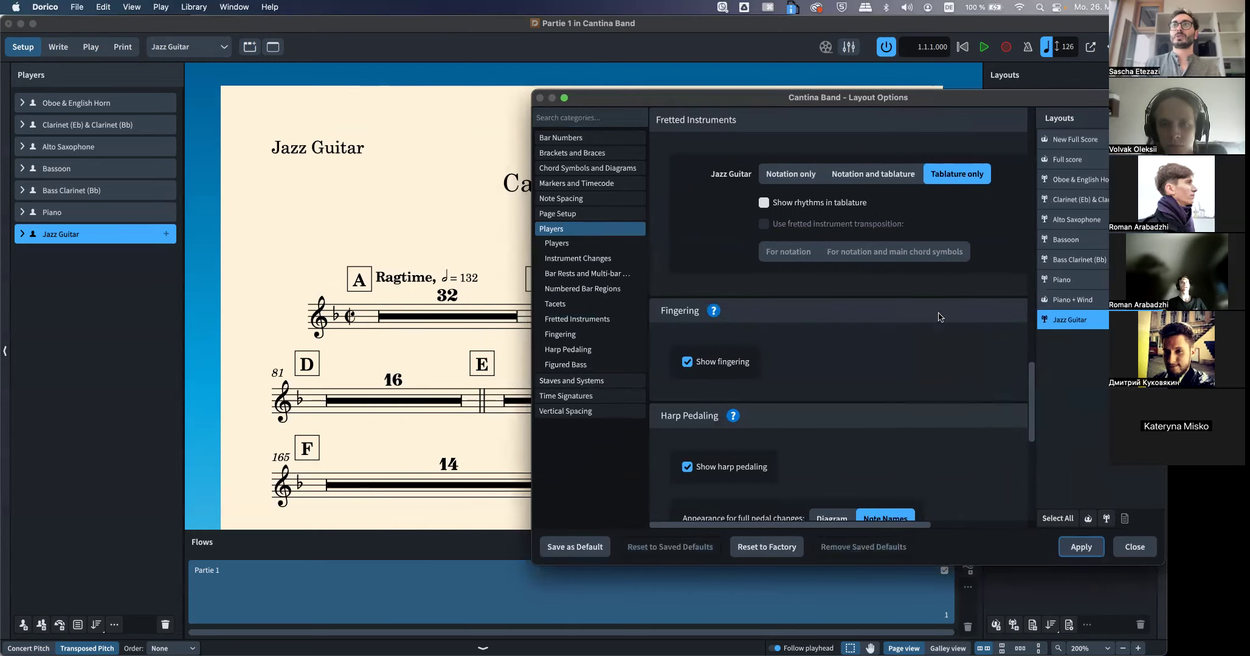
left_click(1067, 547)
scroll(402, 296, "down", 3)
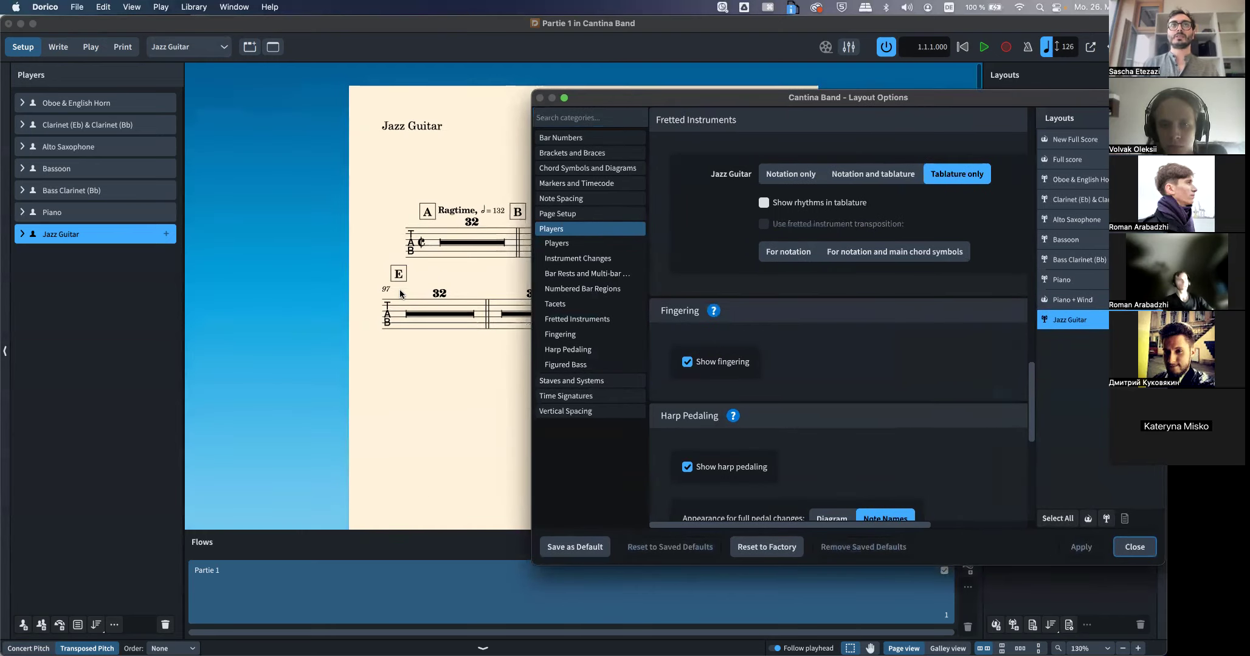
Review the New Full Score layout's fretted instrument, harp pedaling and fingering options, then close Layout Options
left_click(1085, 136)
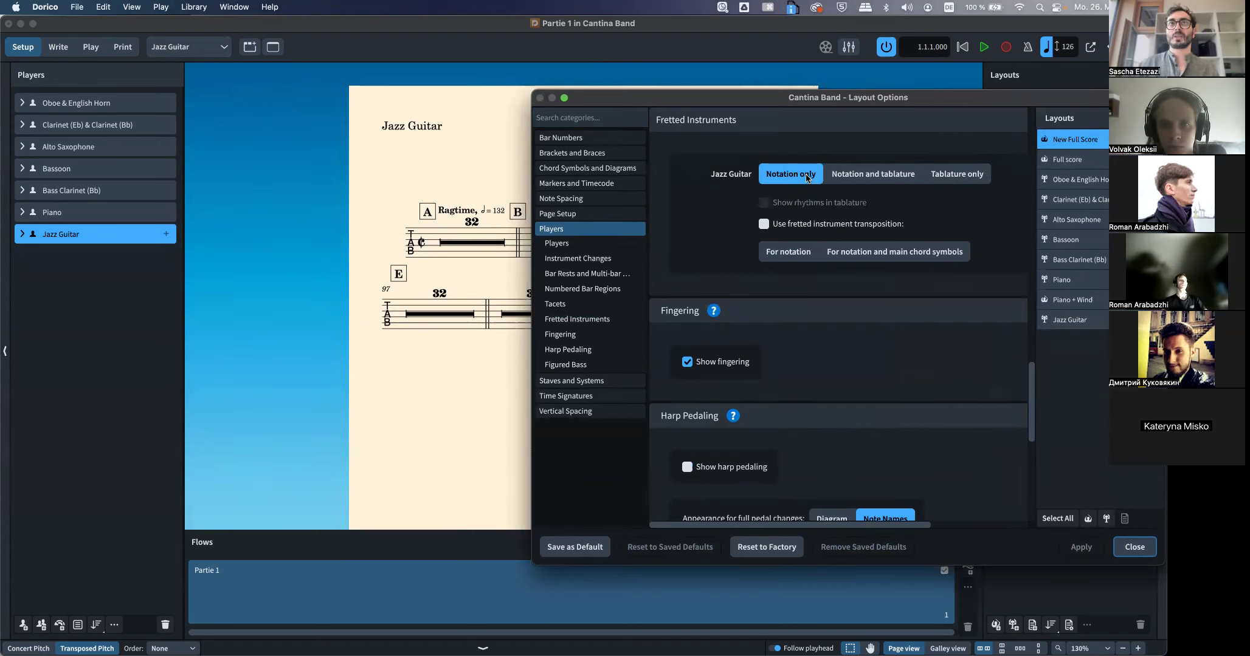
left_click(593, 349)
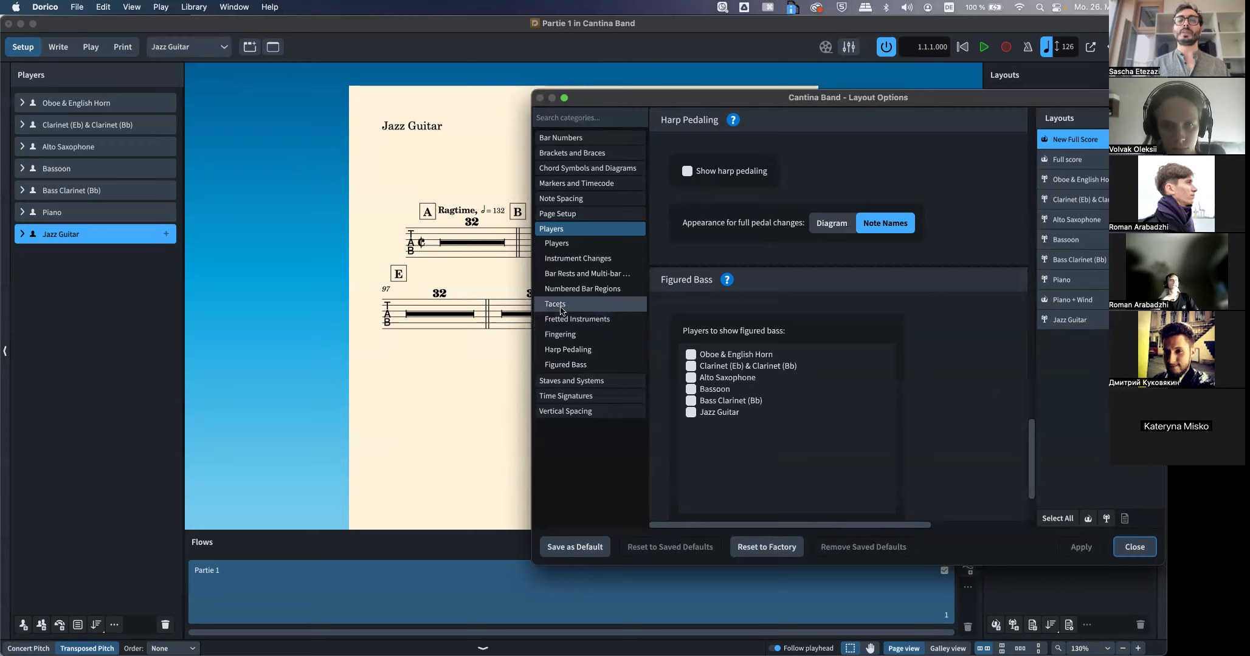
left_click(562, 340)
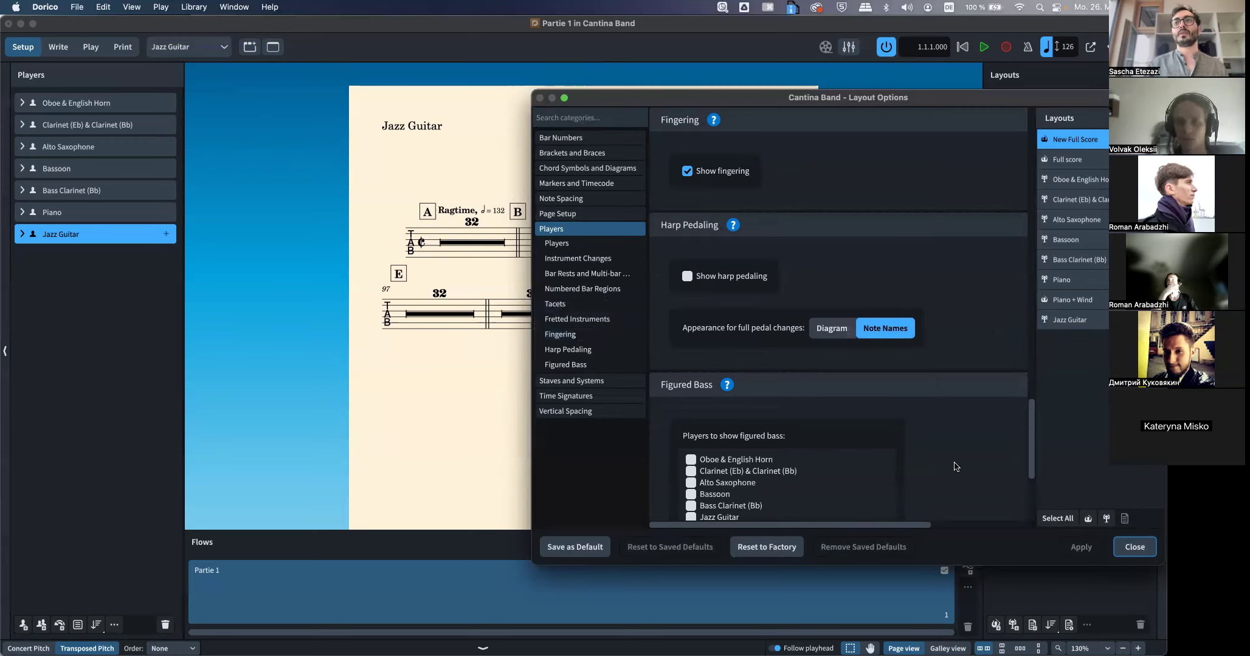
left_click(1134, 547)
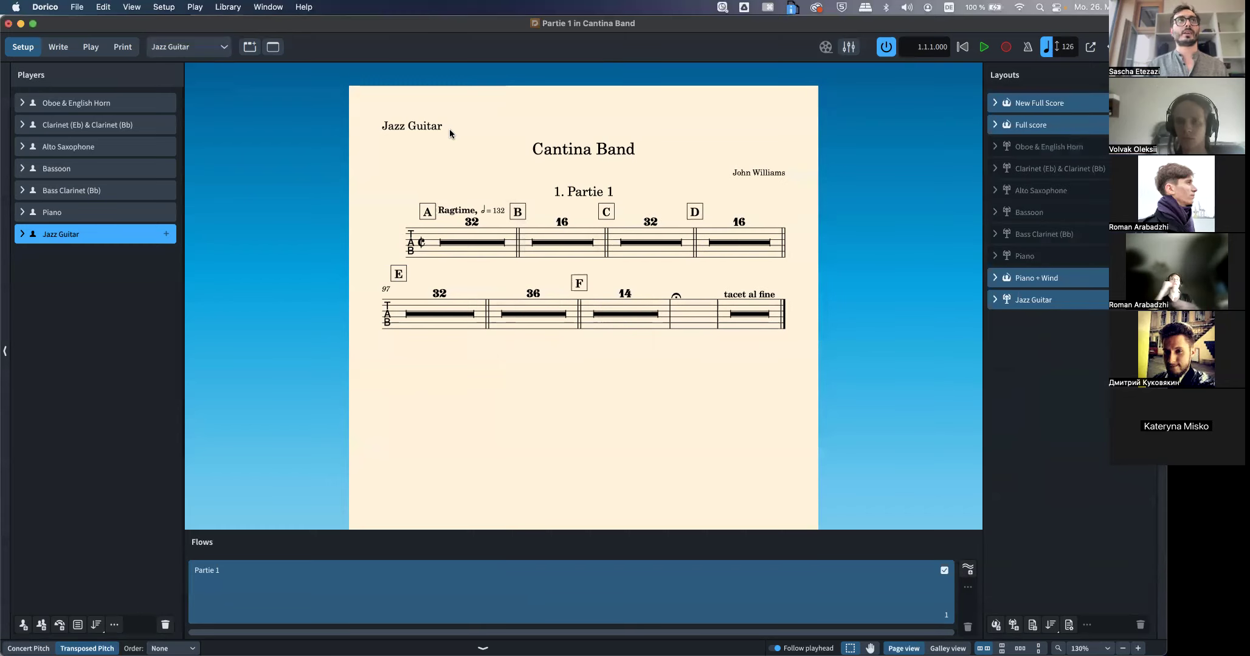
View the New Full Score layout in Write mode and return to Setup mode
left_click(67, 44)
left_click(163, 46)
left_click(169, 67)
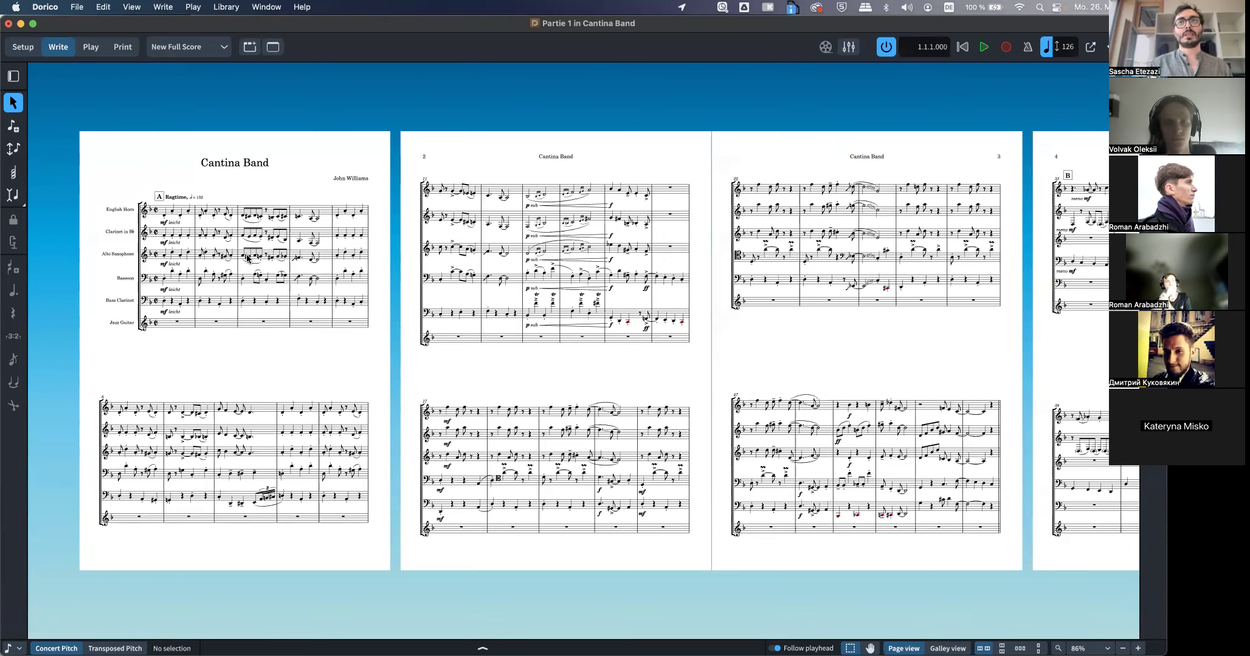
key("super+1")
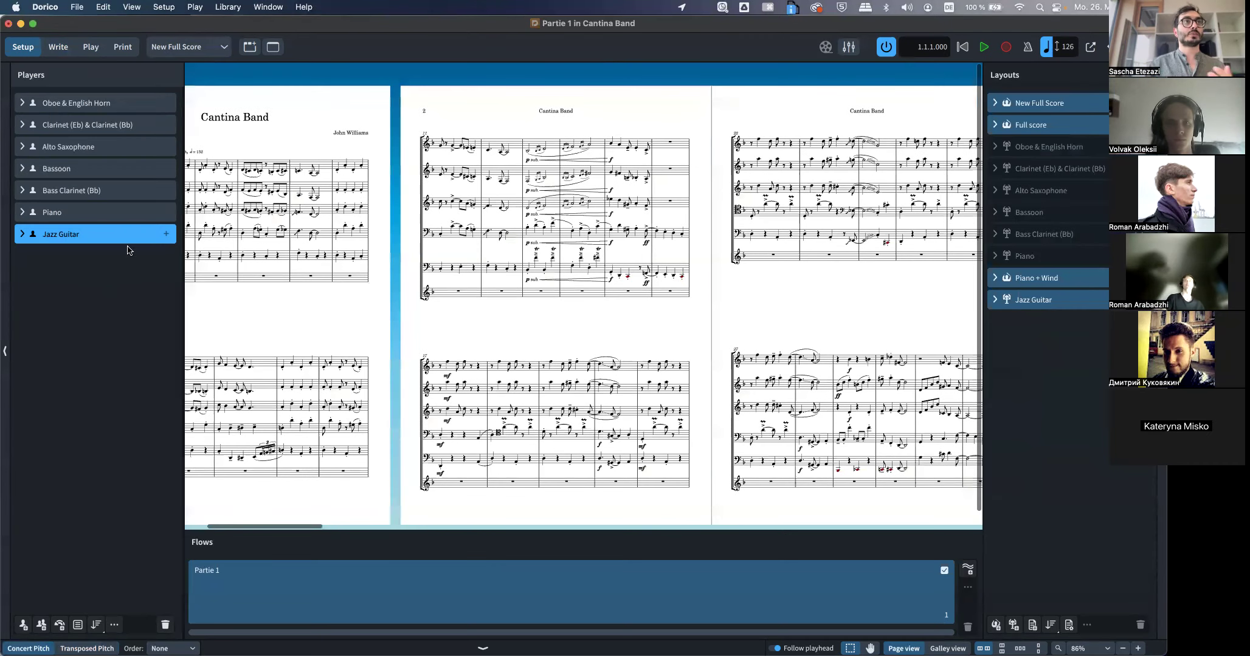
Delete the Jazz Guitar player together with its part layout
right_click(113, 231)
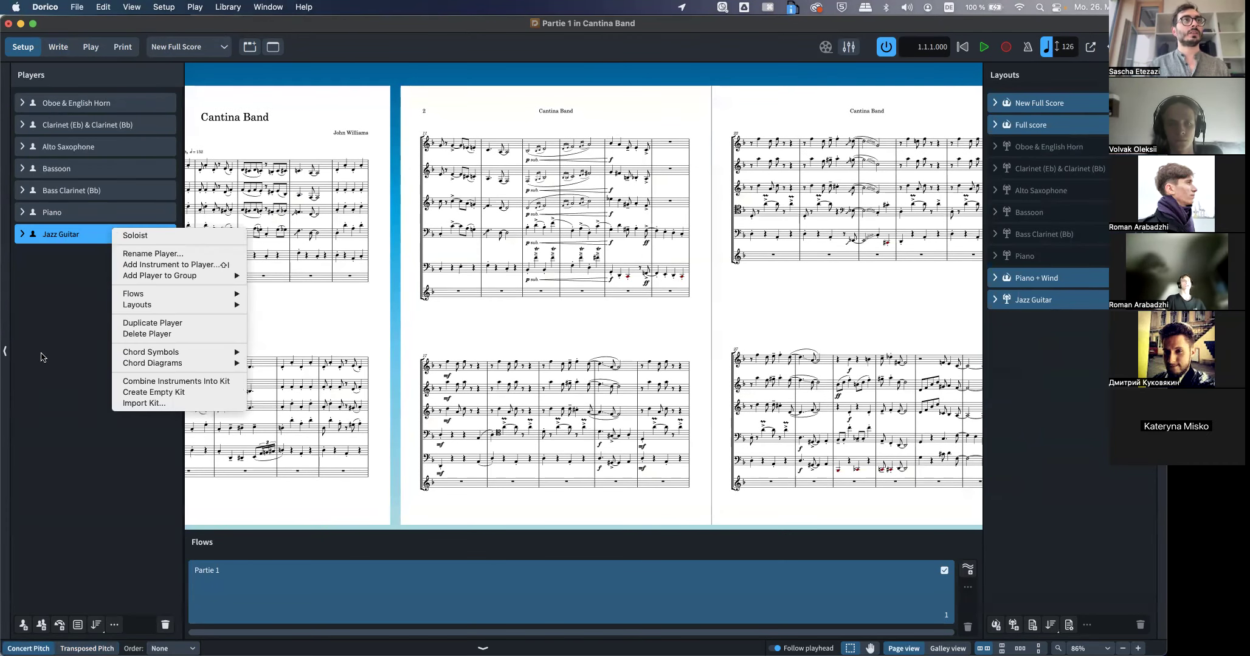
mouse_move(146, 305)
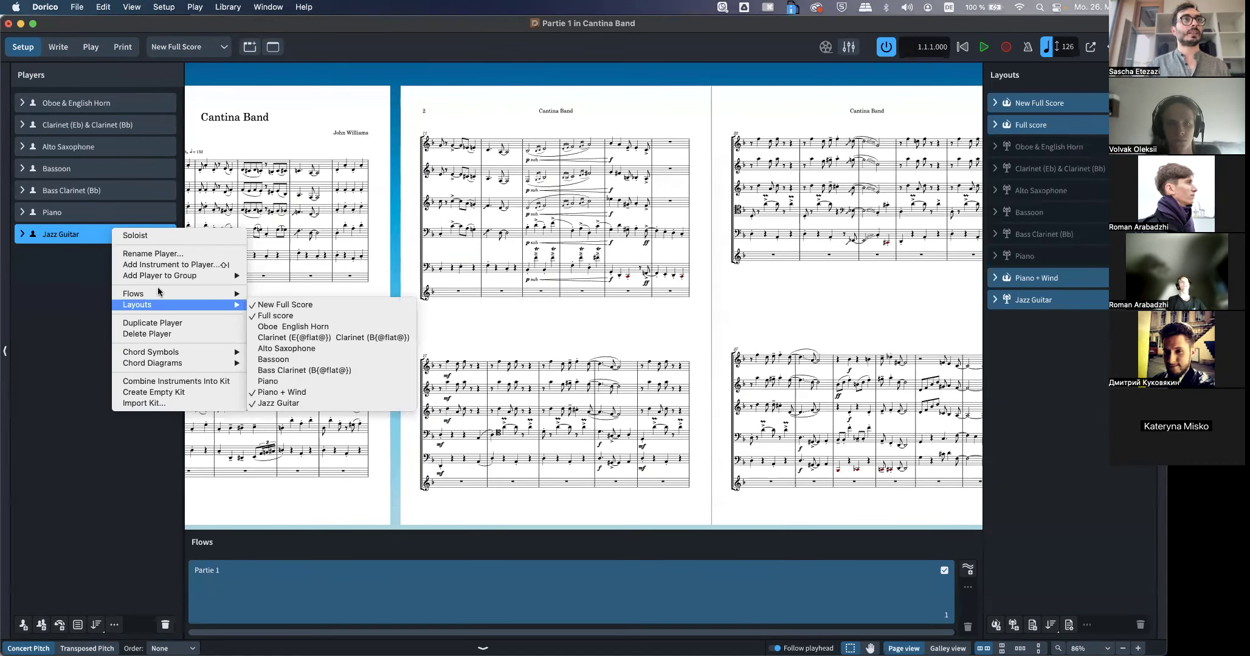
mouse_move(165, 352)
left_click(147, 333)
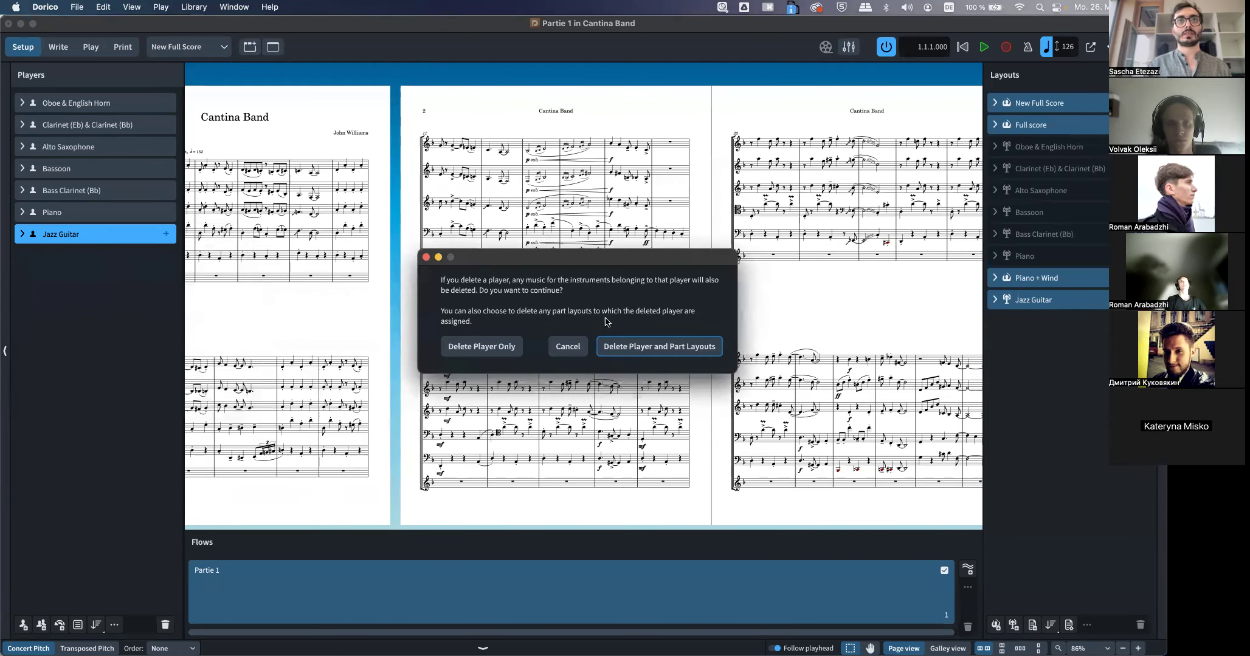
left_click(568, 346)
Display the Clarinet (Eb) & Clarinet (Bb) part layout and switch to Write mode
left_click(181, 46)
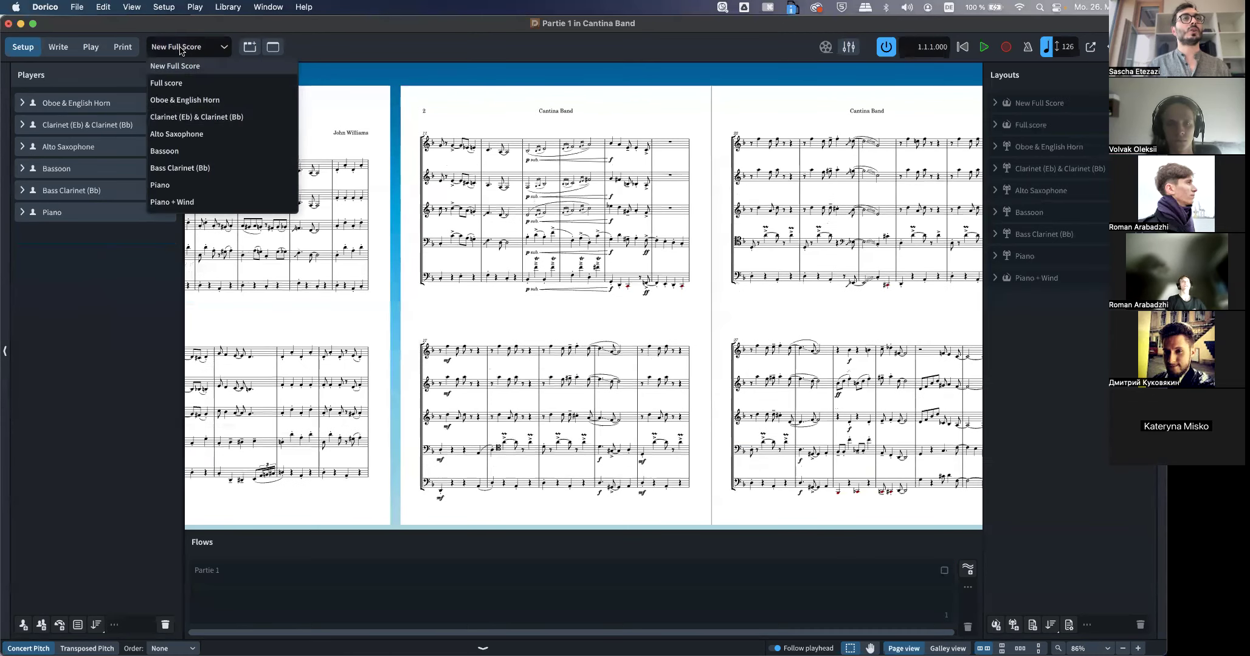
left_click(176, 117)
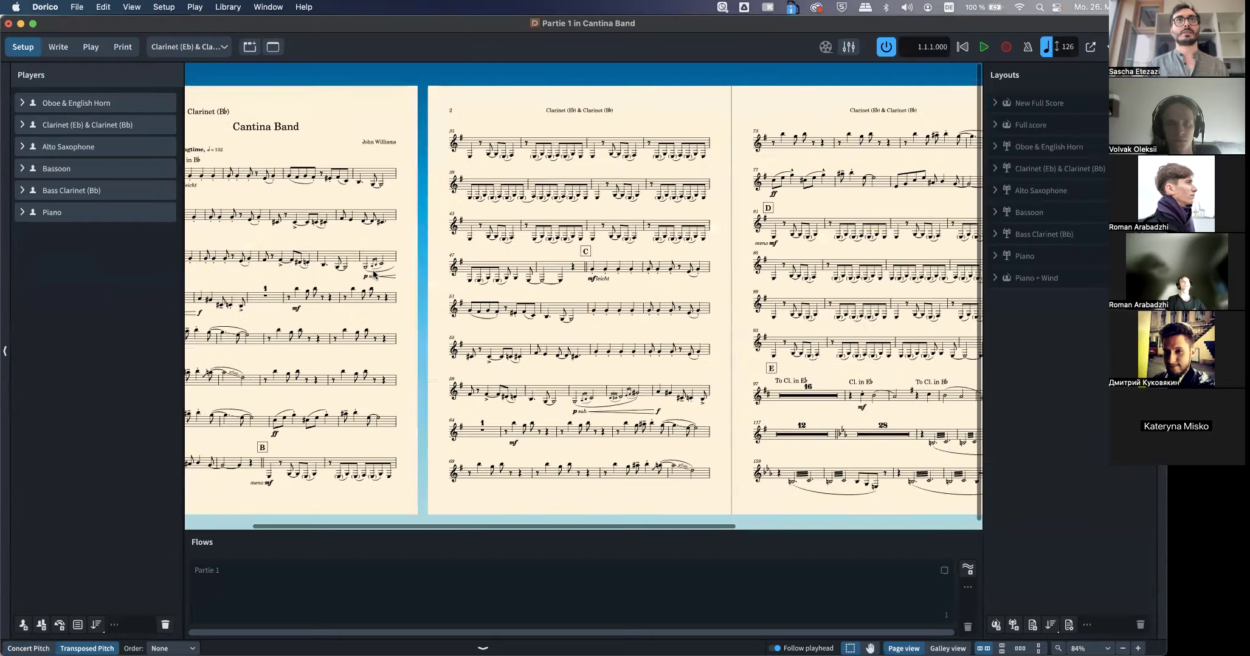
scroll(374, 275, "up", 3)
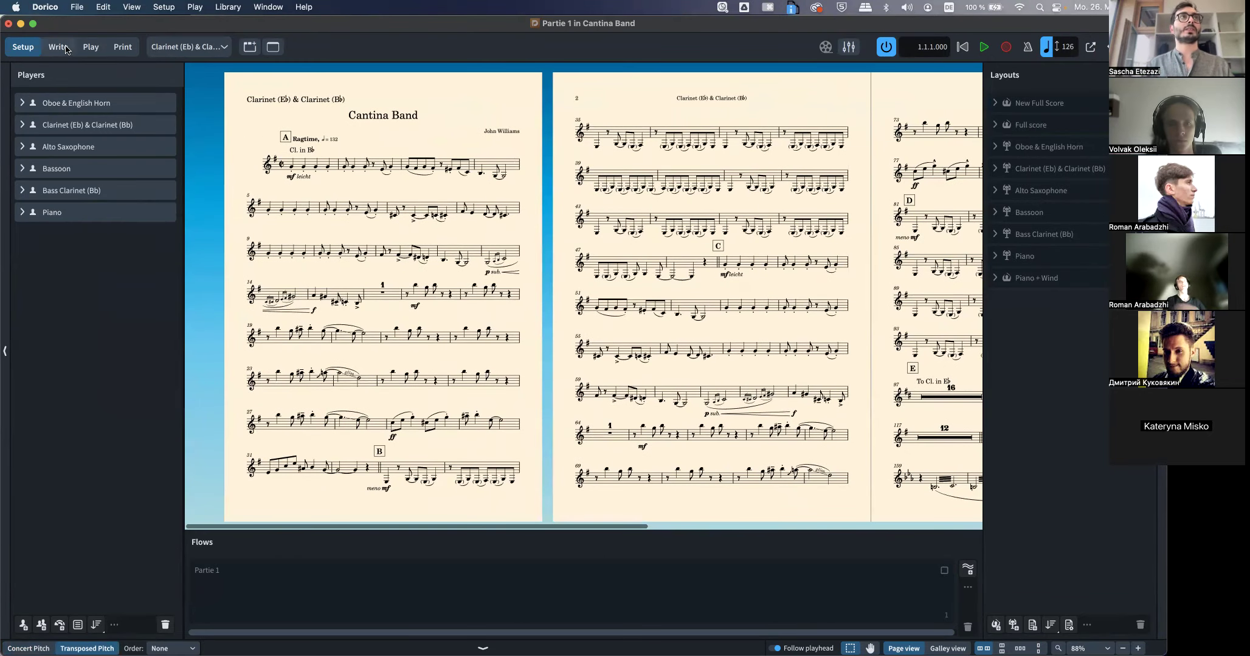
left_click(58, 47)
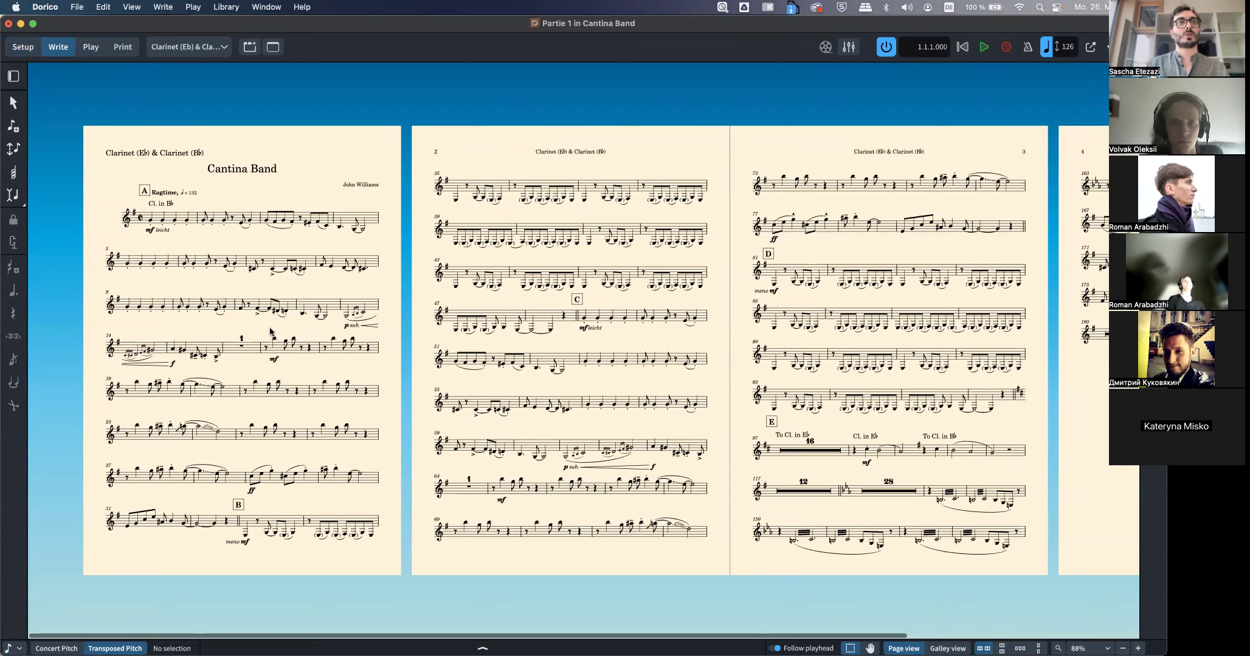
Look through the clarinet part's pages and check its harp pedaling and figured bass options
scroll(233, 395, "right", 5)
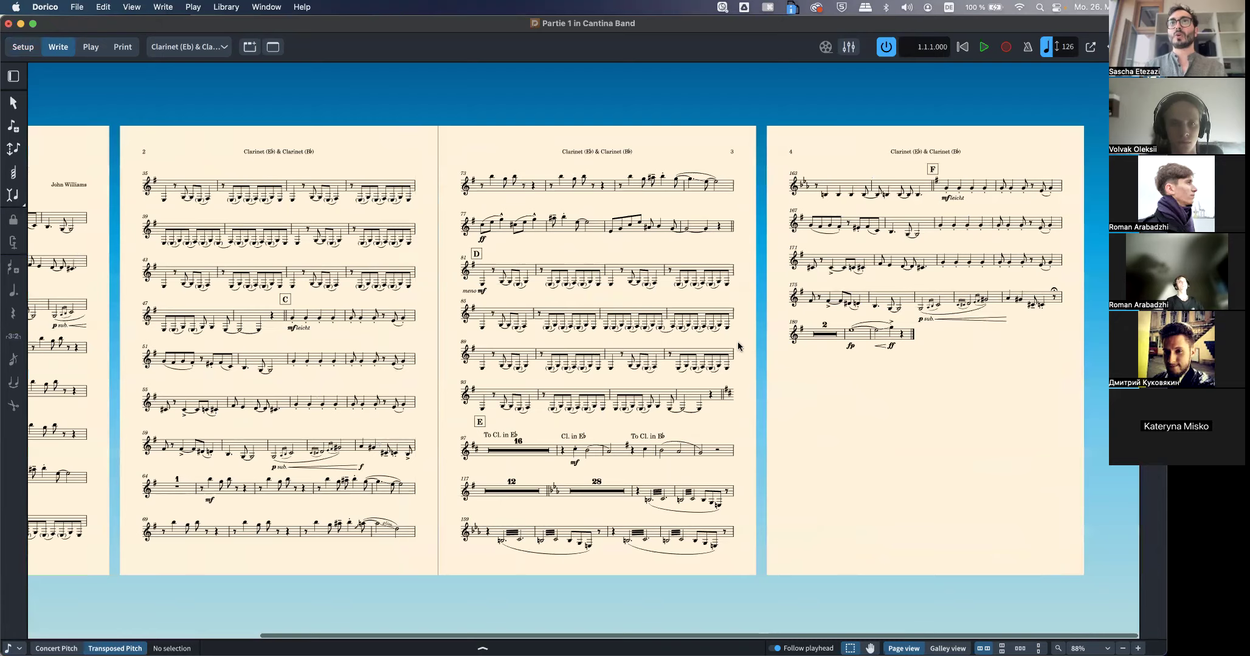
scroll(634, 279, "left", 2)
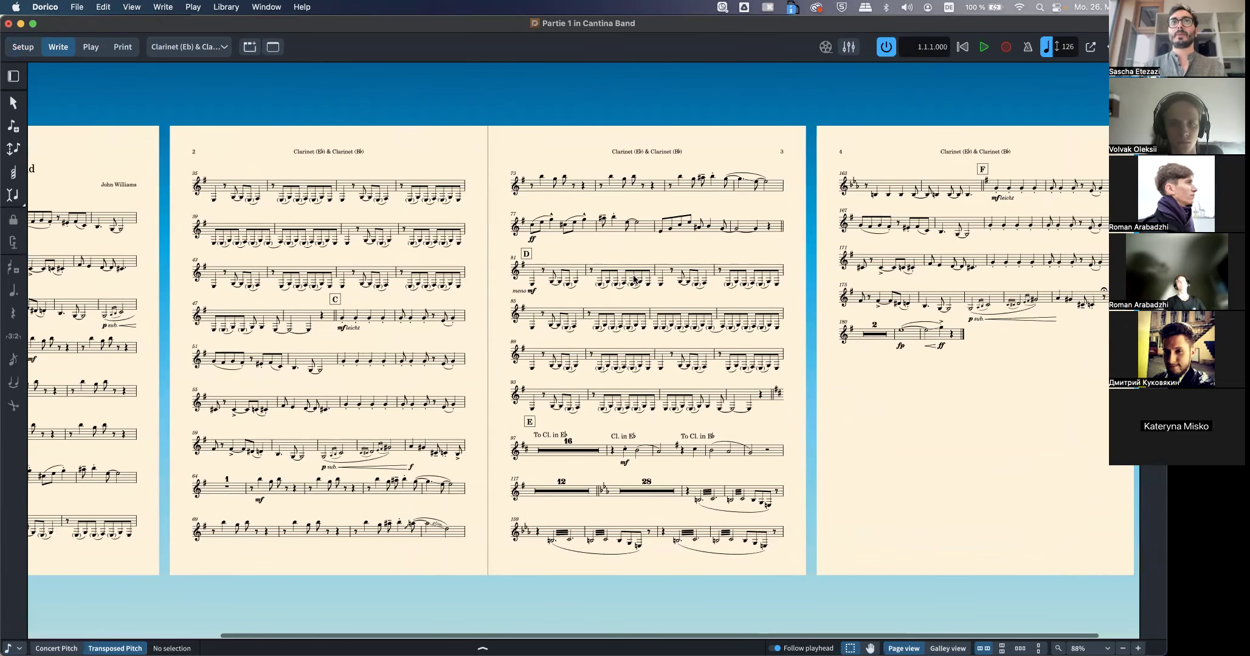
scroll(634, 280, "left", 5)
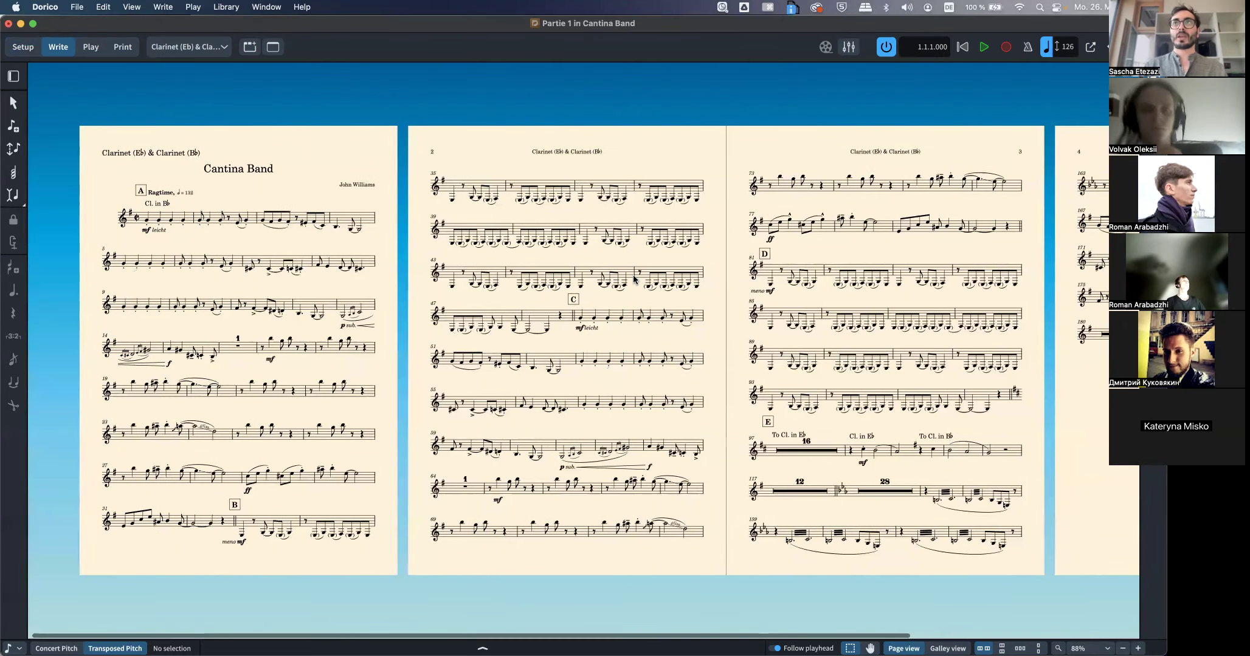
scroll(634, 280, "right", 5)
scroll(749, 325, "left", 5)
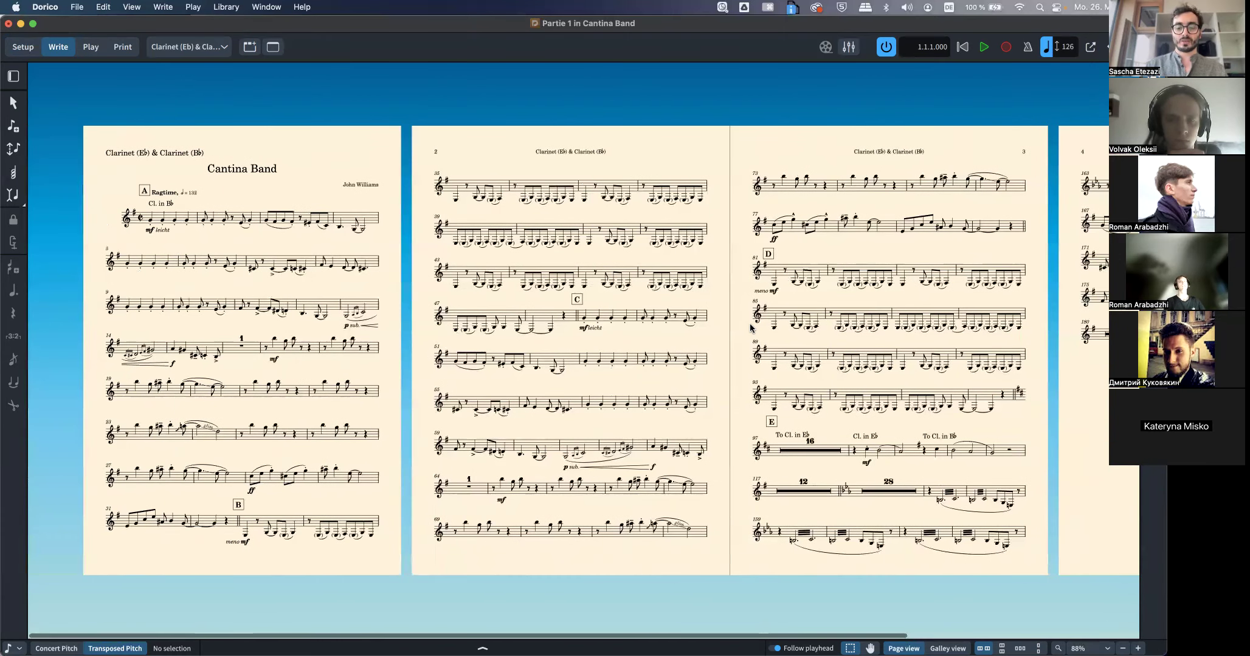
key("super+shift+l")
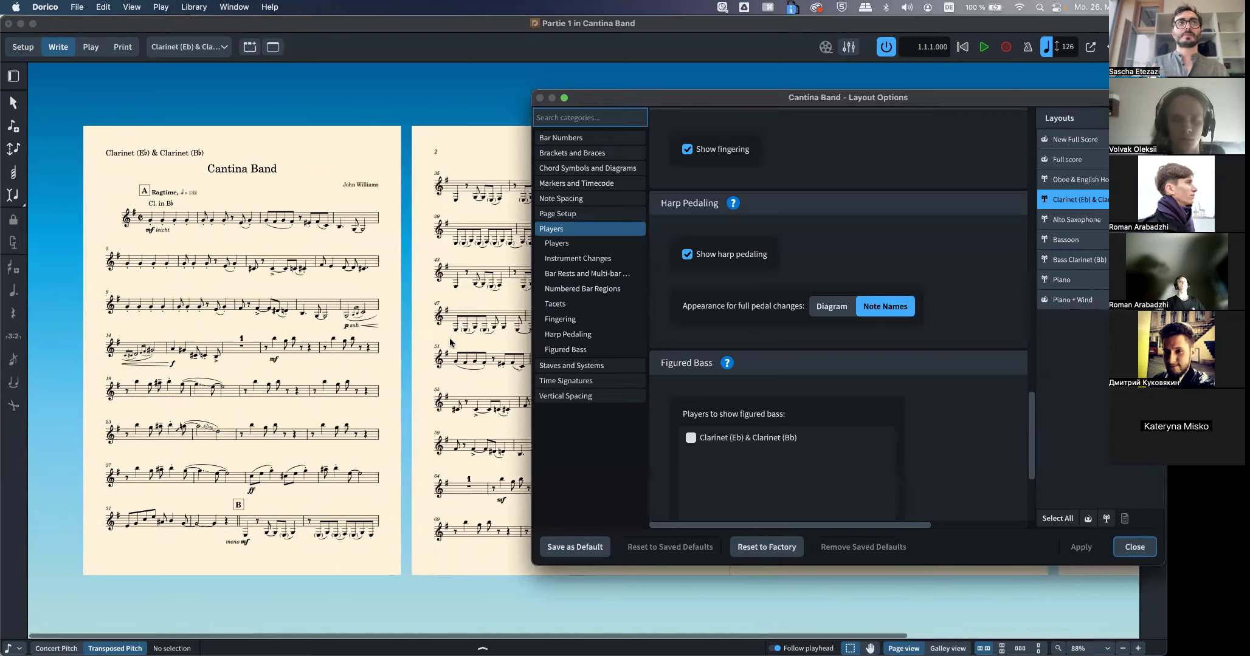
left_click(1139, 547)
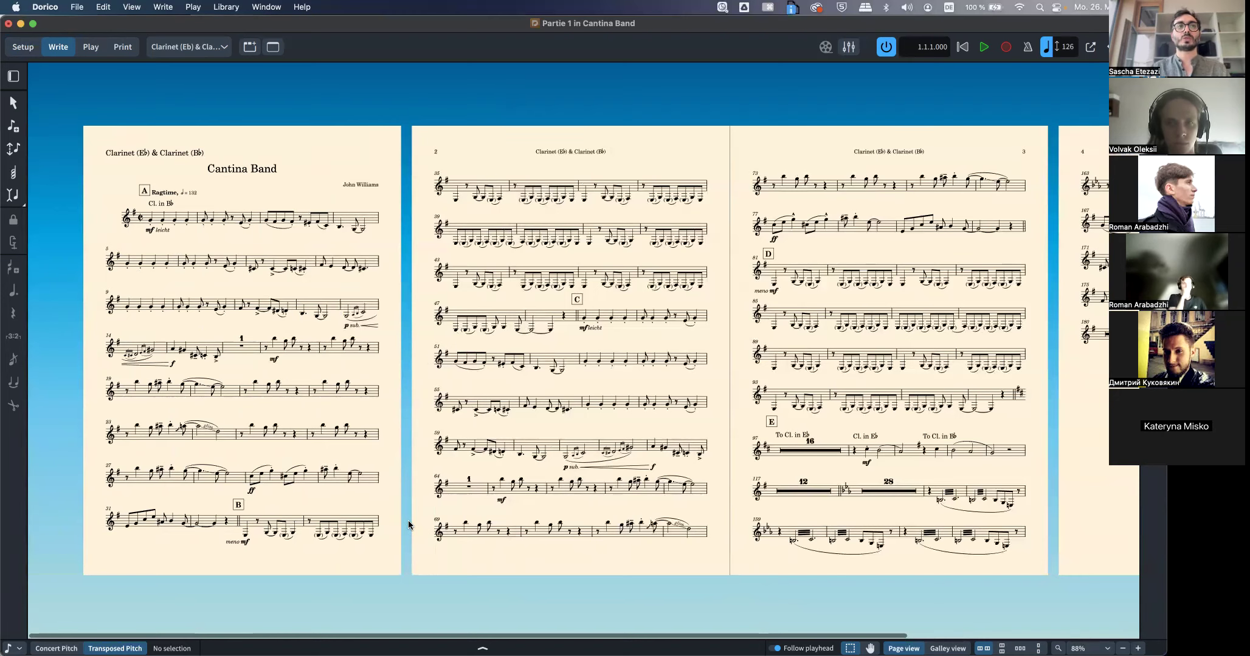
Set the clarinet part's rastral size to Size 4 (6.5mm) in its page setup layout options and apply it
scroll(574, 365, "right", 3)
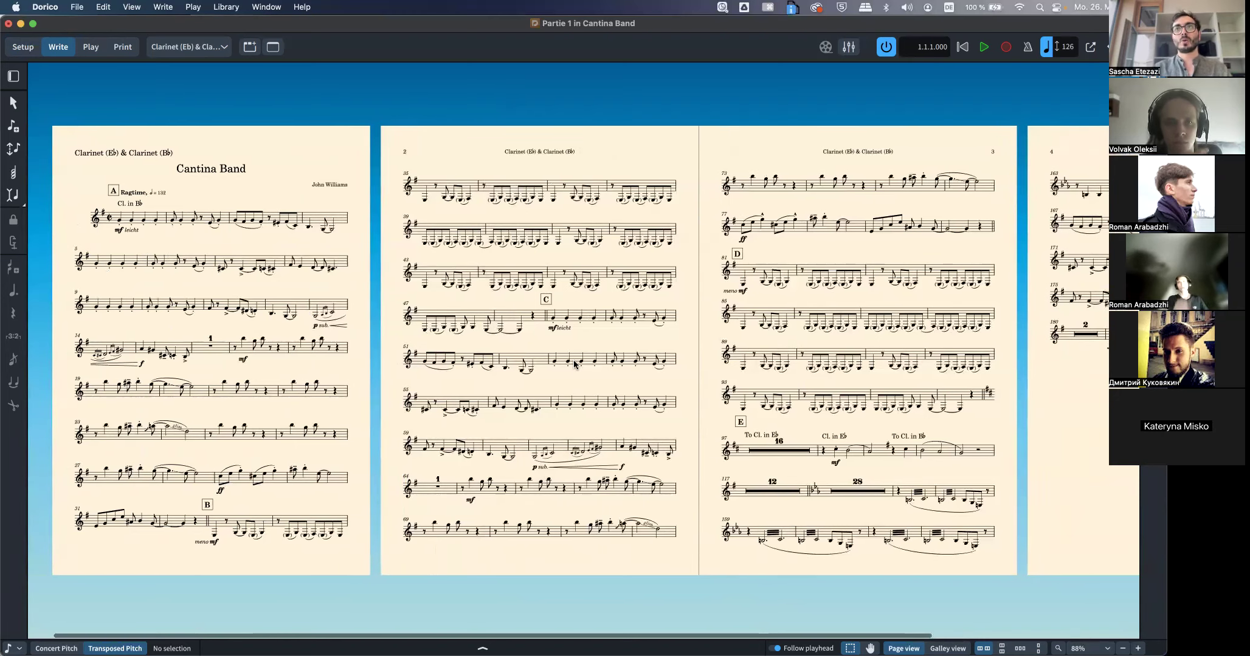
scroll(574, 365, "right", 2)
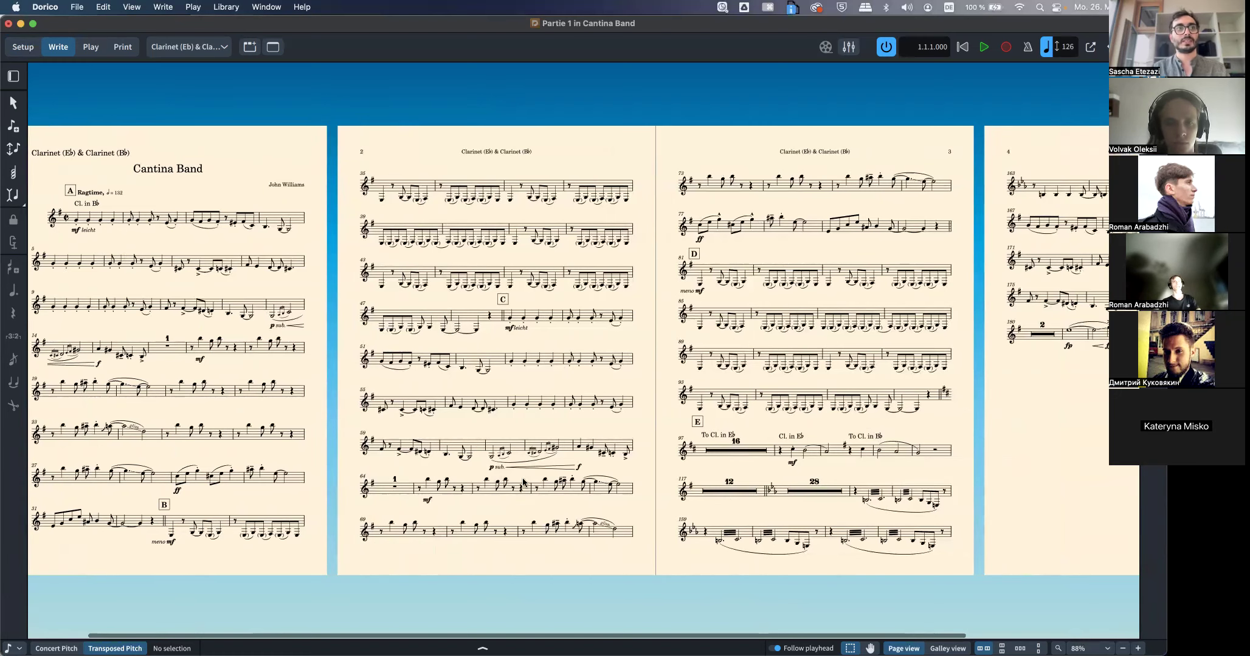
scroll(524, 484, "left", 4)
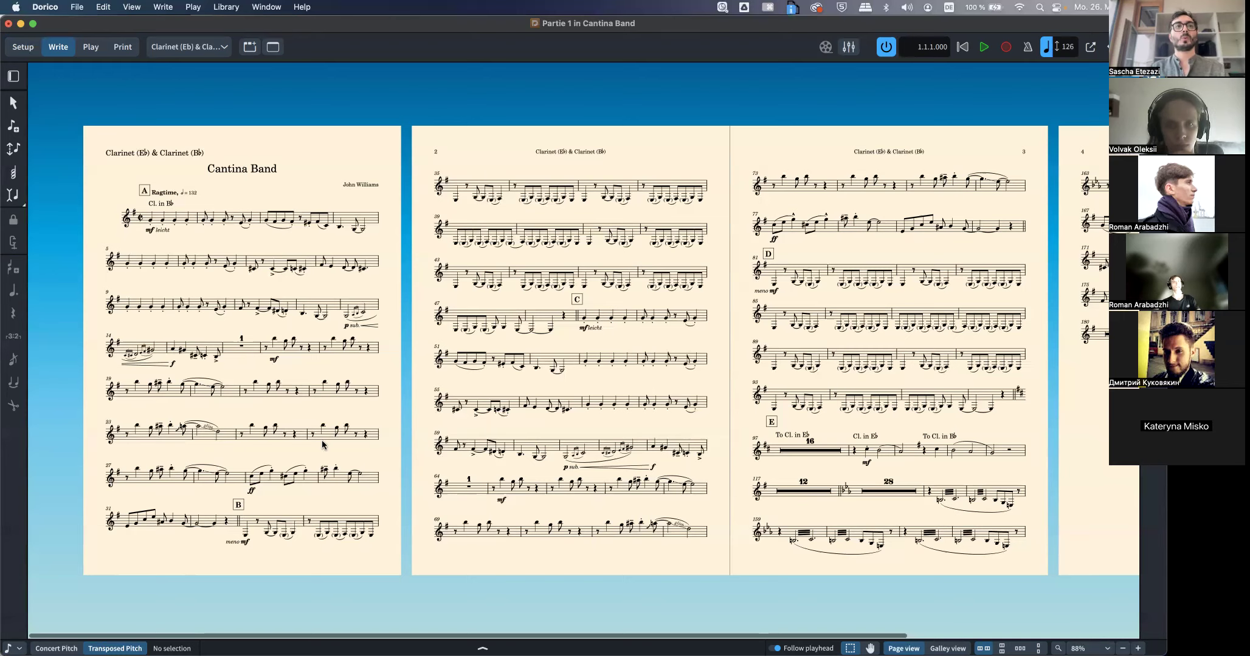
scroll(340, 375, "right", 2)
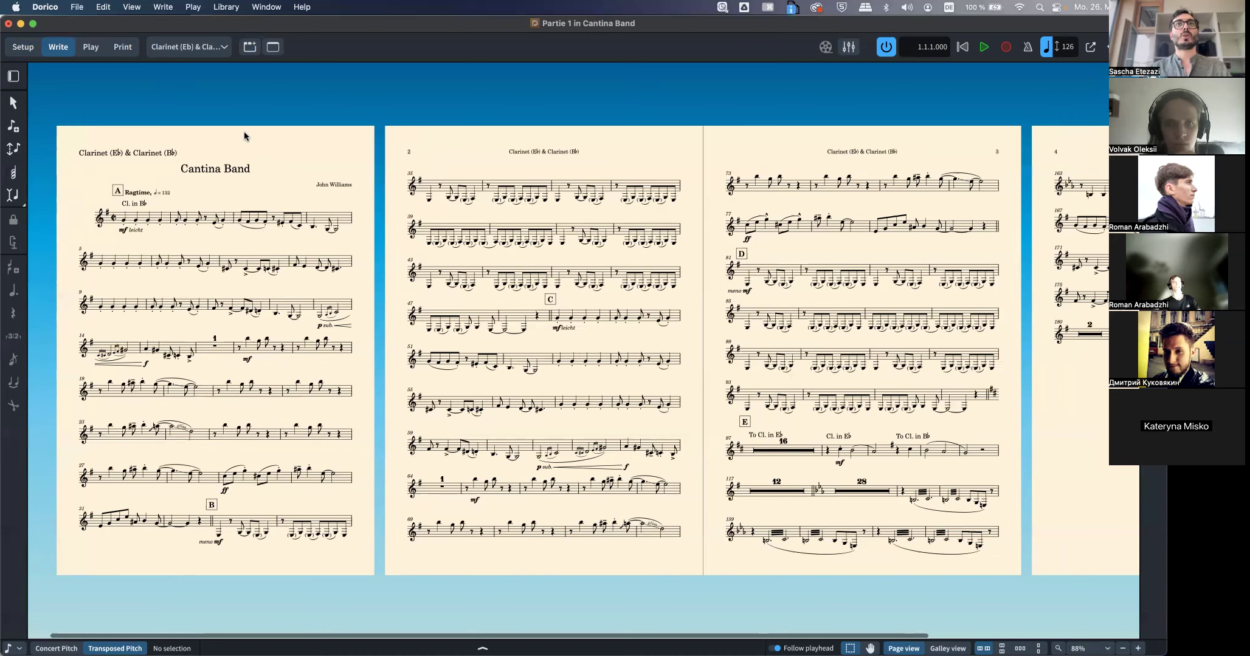
key("super+shift+l")
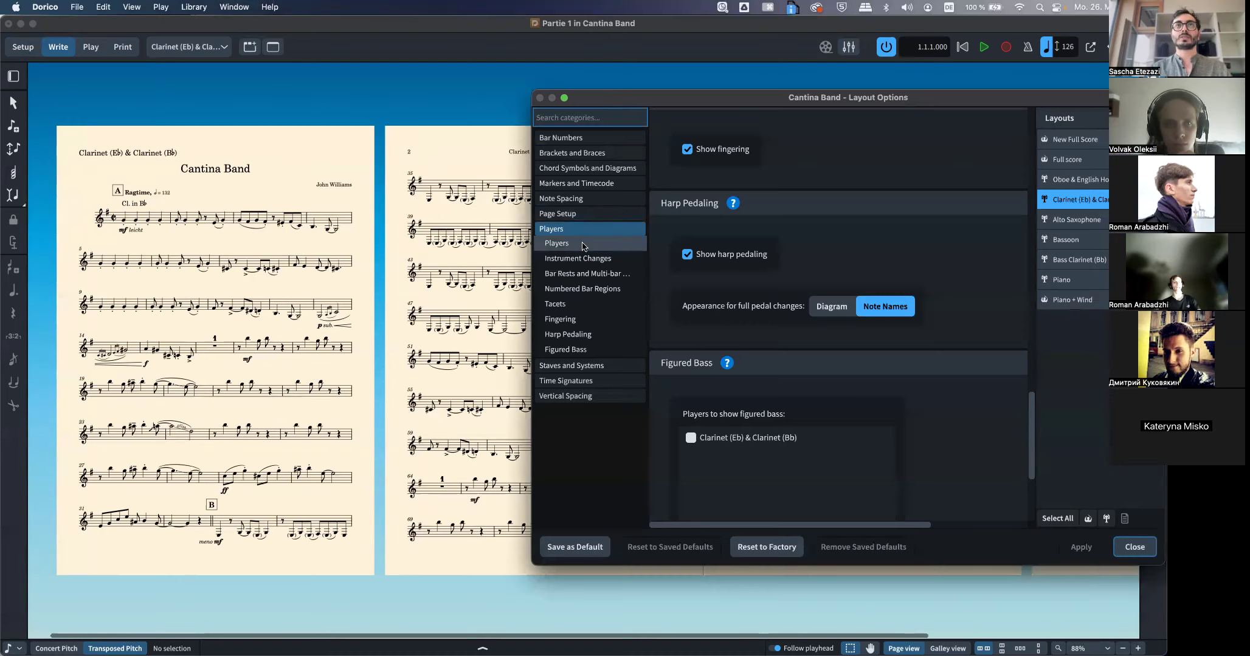
left_click(592, 213)
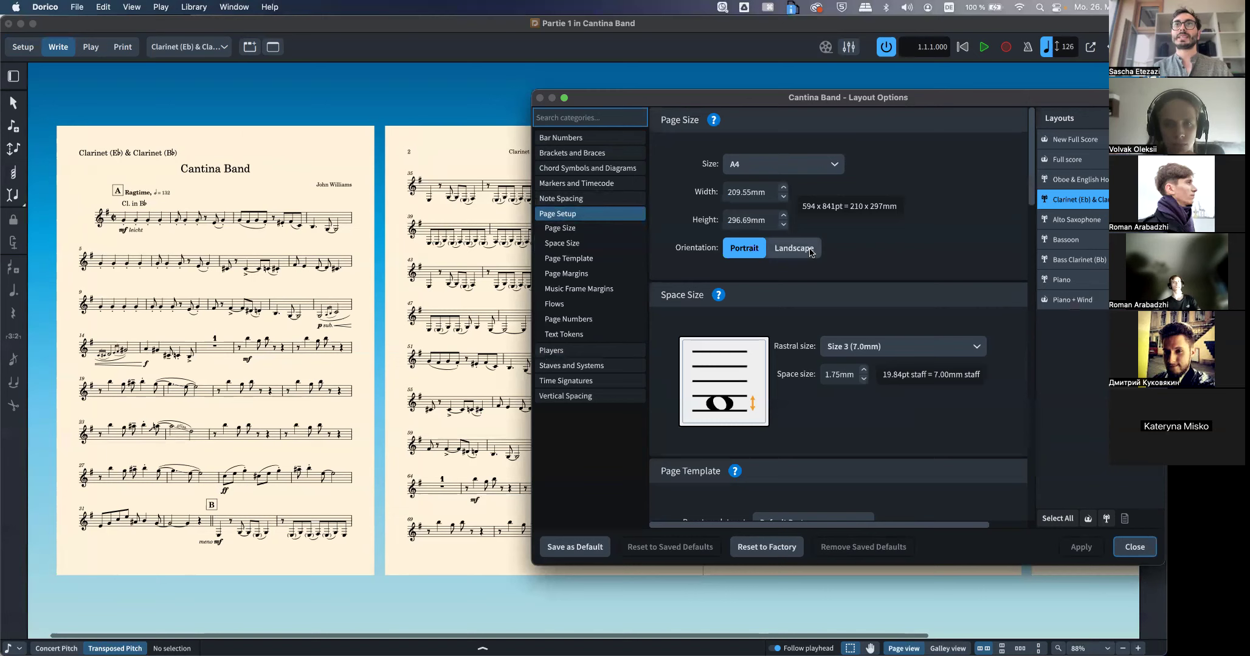
left_click(852, 344)
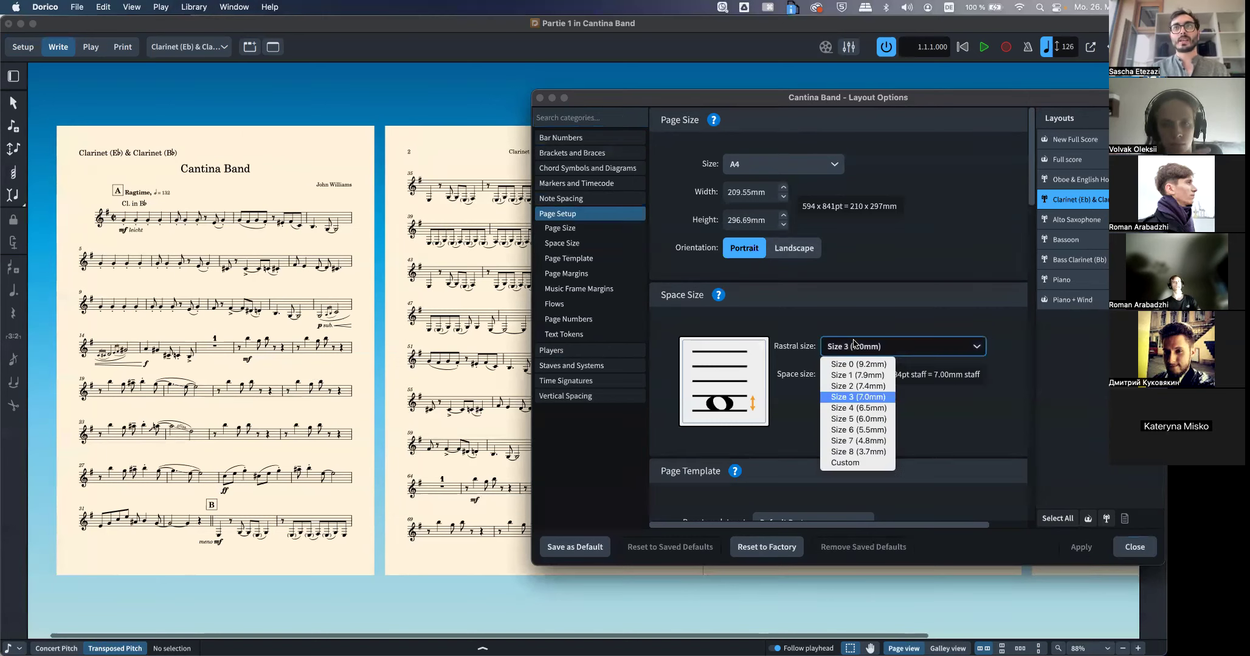
left_click(854, 409)
left_click(1087, 547)
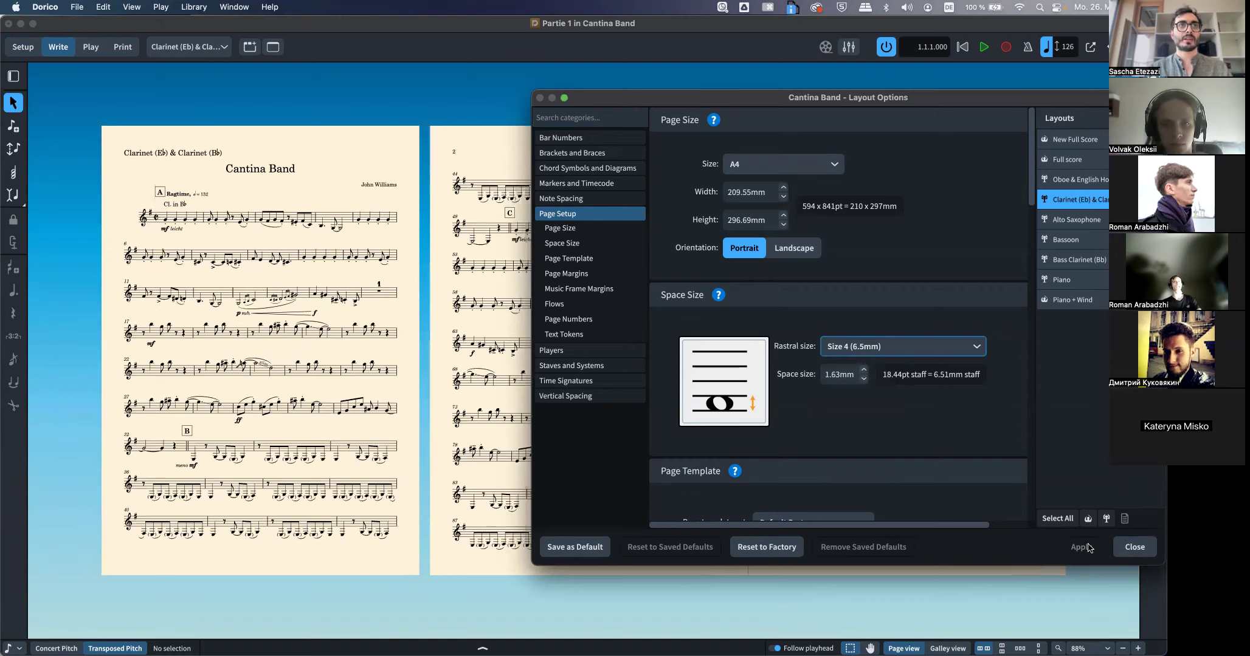
Set the clarinet part's default space for a crotchet/quarter note to 3,5 spaces and apply it
left_click_drag(748, 104, 812, 160)
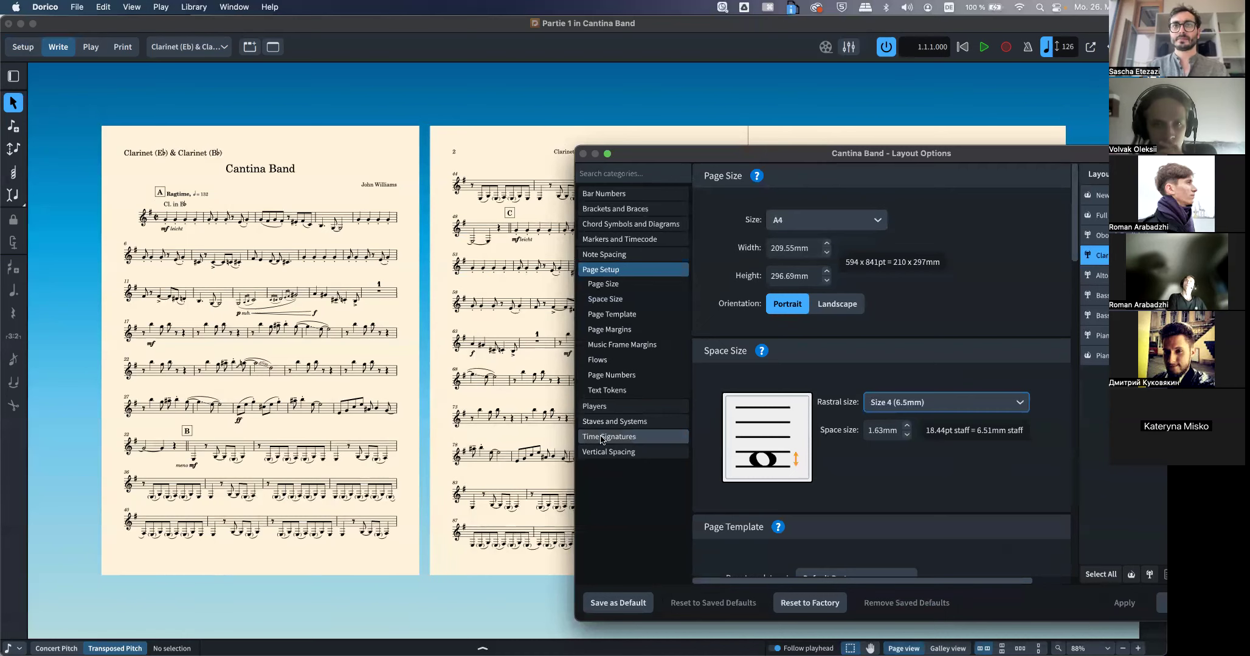
left_click(608, 254)
double_click(903, 212)
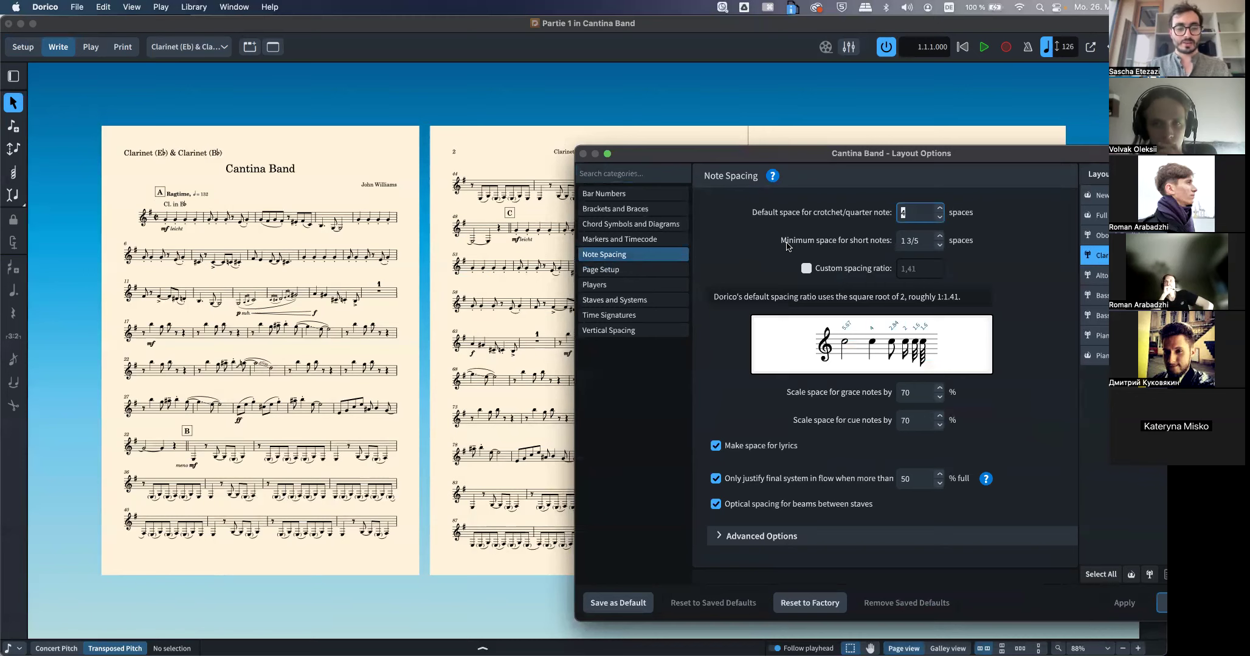
type("3,5")
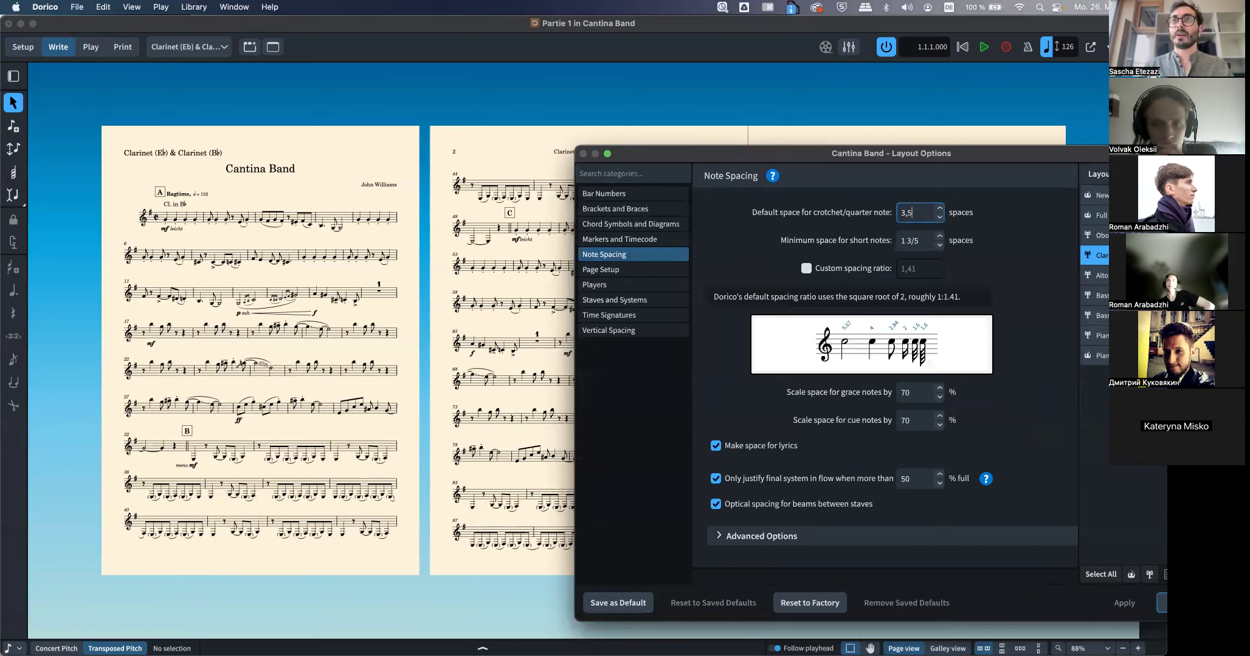
key("Tab")
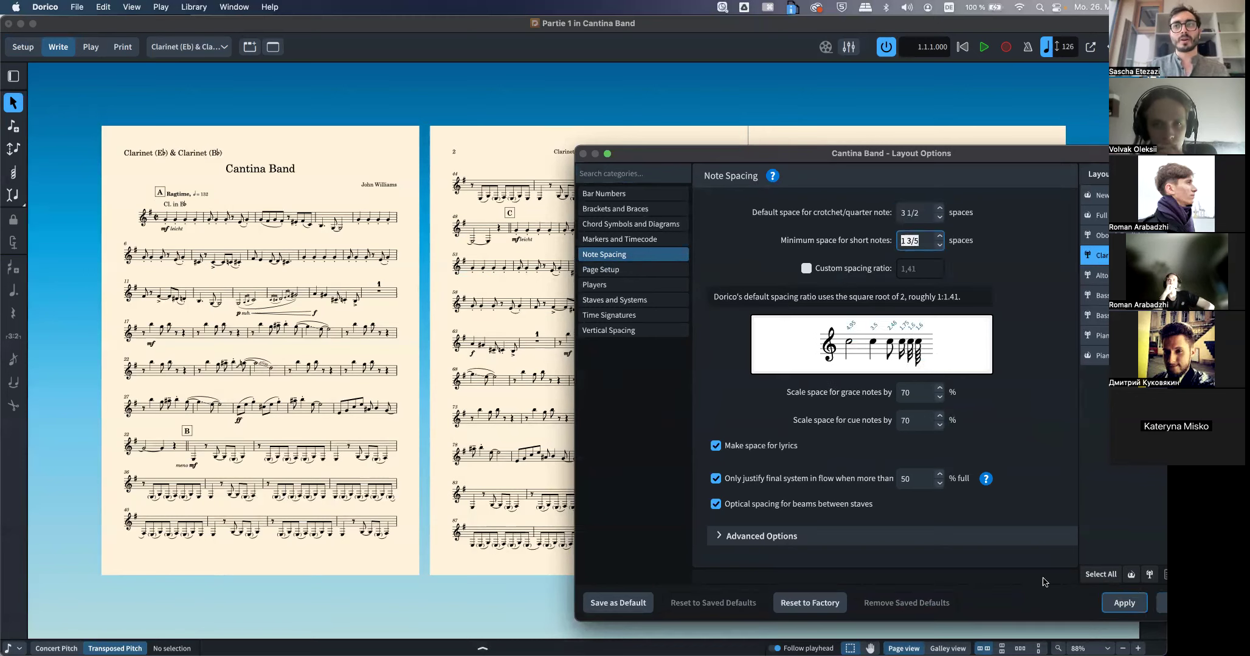
left_click(1128, 603)
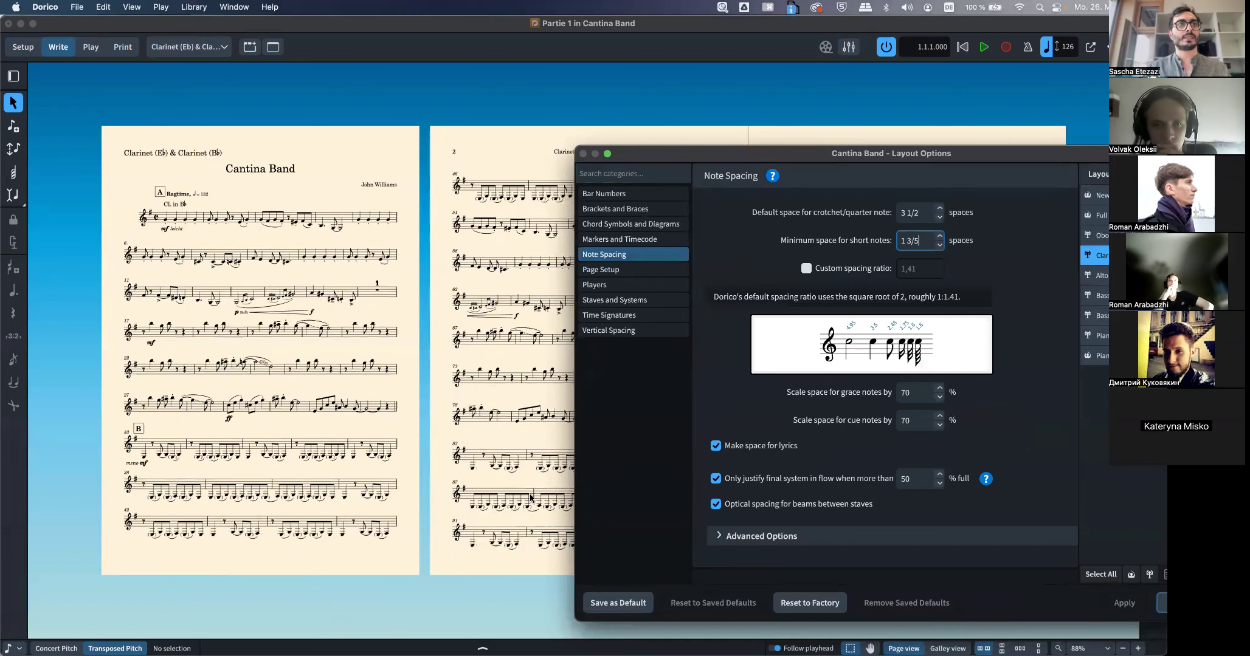
Tighten the default quarter-note space to 3 1/4 and finally 3 spaces, applying each value, and close Layout Options
left_click_drag(690, 161, 753, 164)
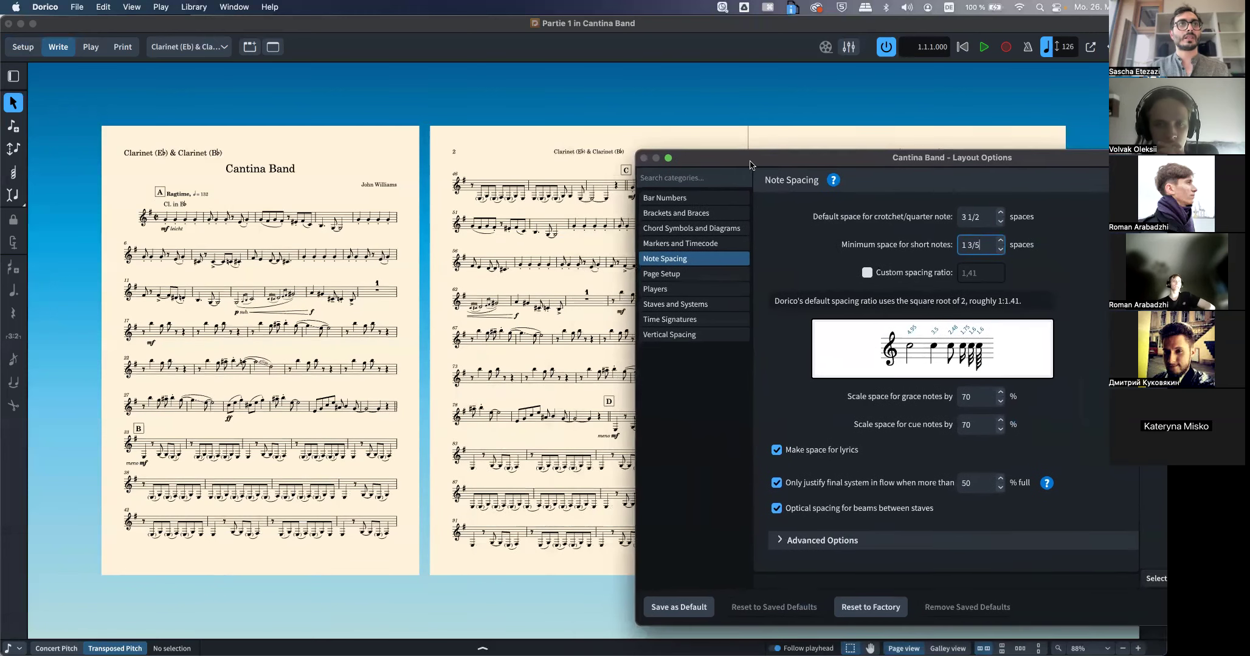
left_click(1000, 223)
left_click(1160, 606)
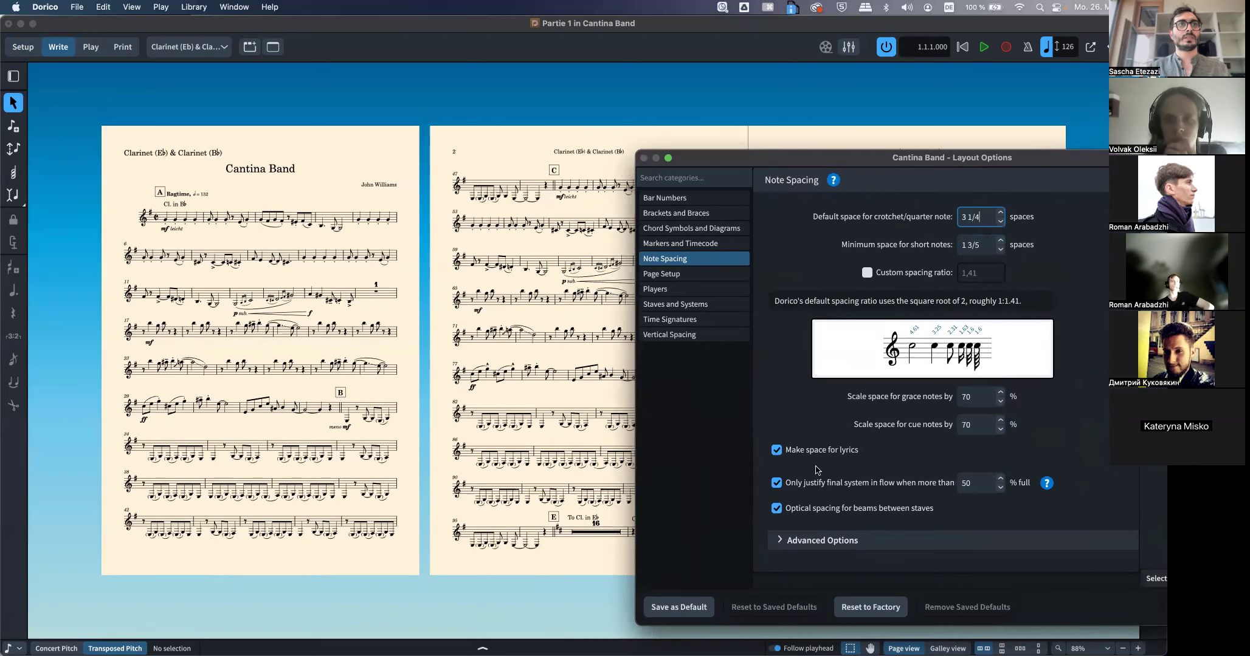
left_click(1001, 221)
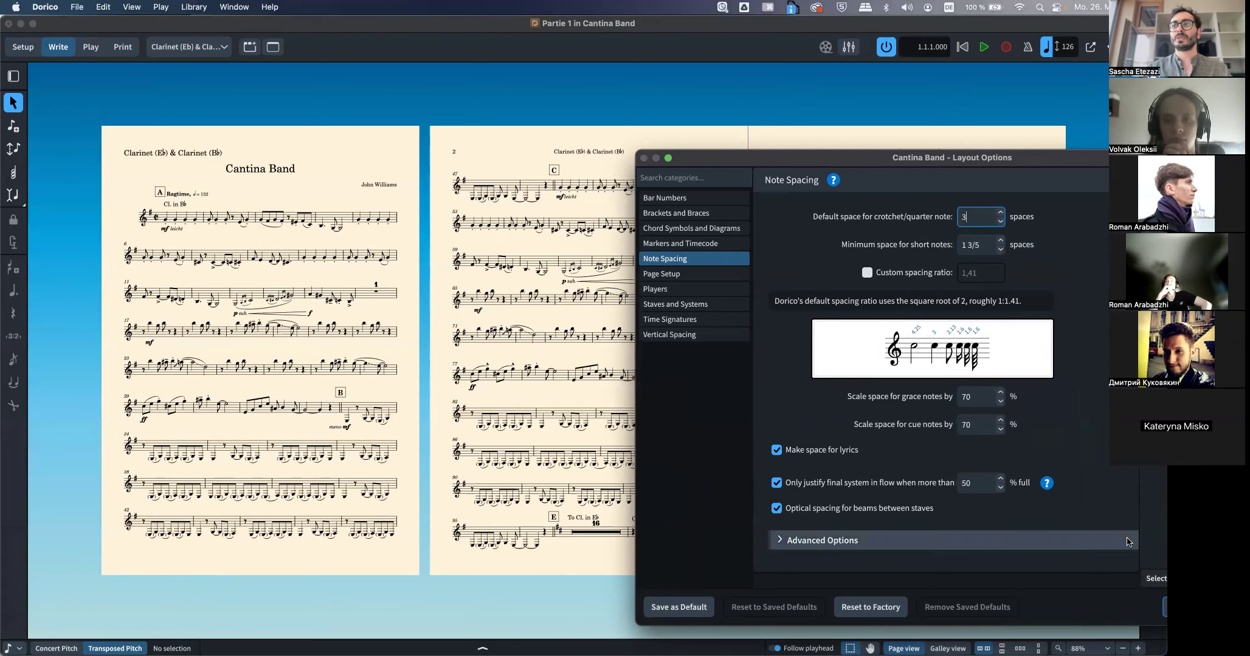
left_click(1161, 606)
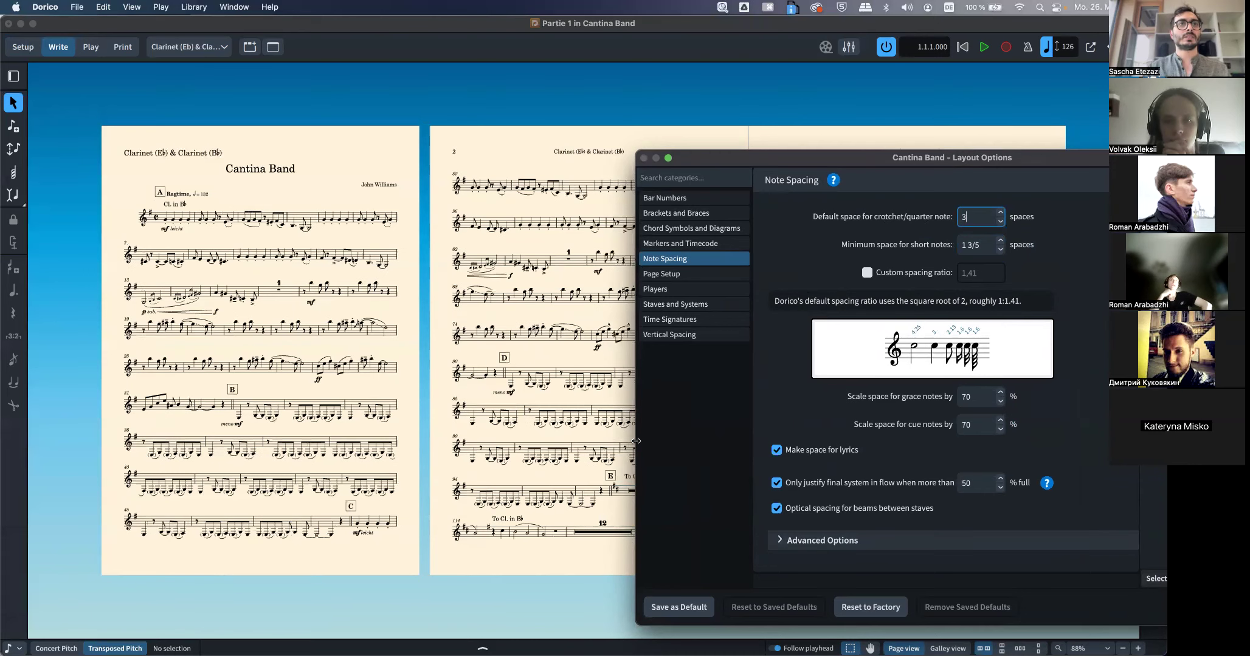
left_click_drag(868, 158, 731, 126)
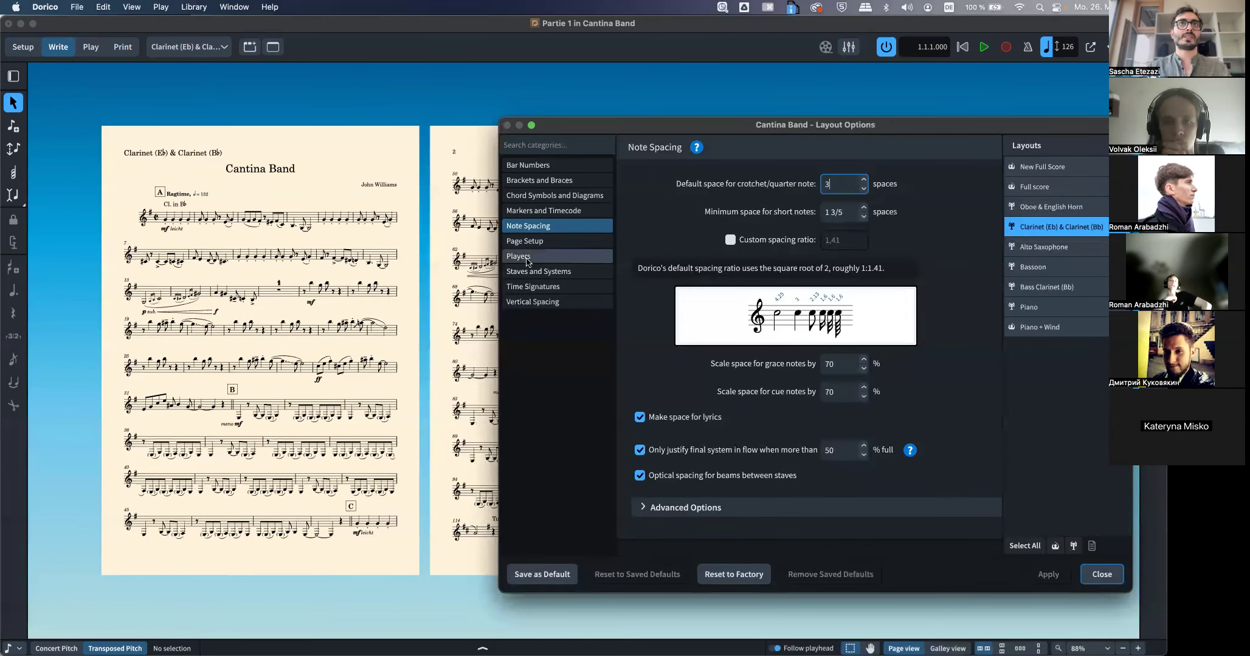
left_click_drag(565, 126, 749, 123)
key("Escape")
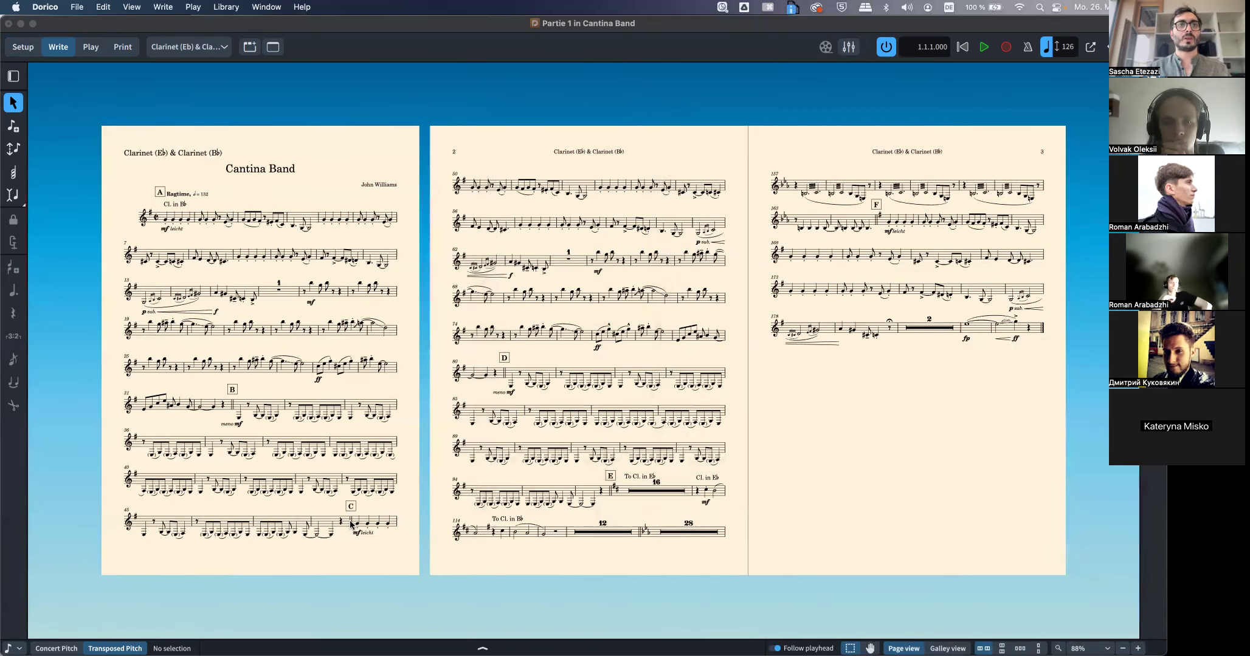
Insert a frame break at the double barline at rehearsal mark C in the clarinet part
left_click(352, 521)
left_click(77, 7)
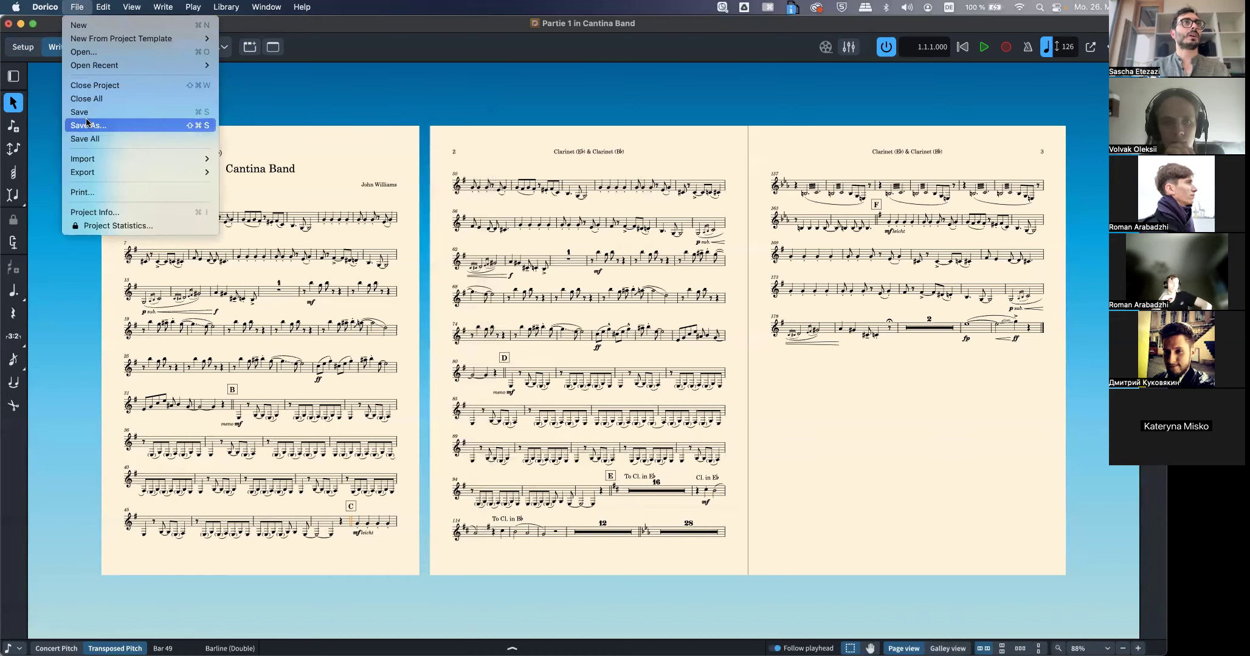
mouse_move(103, 6)
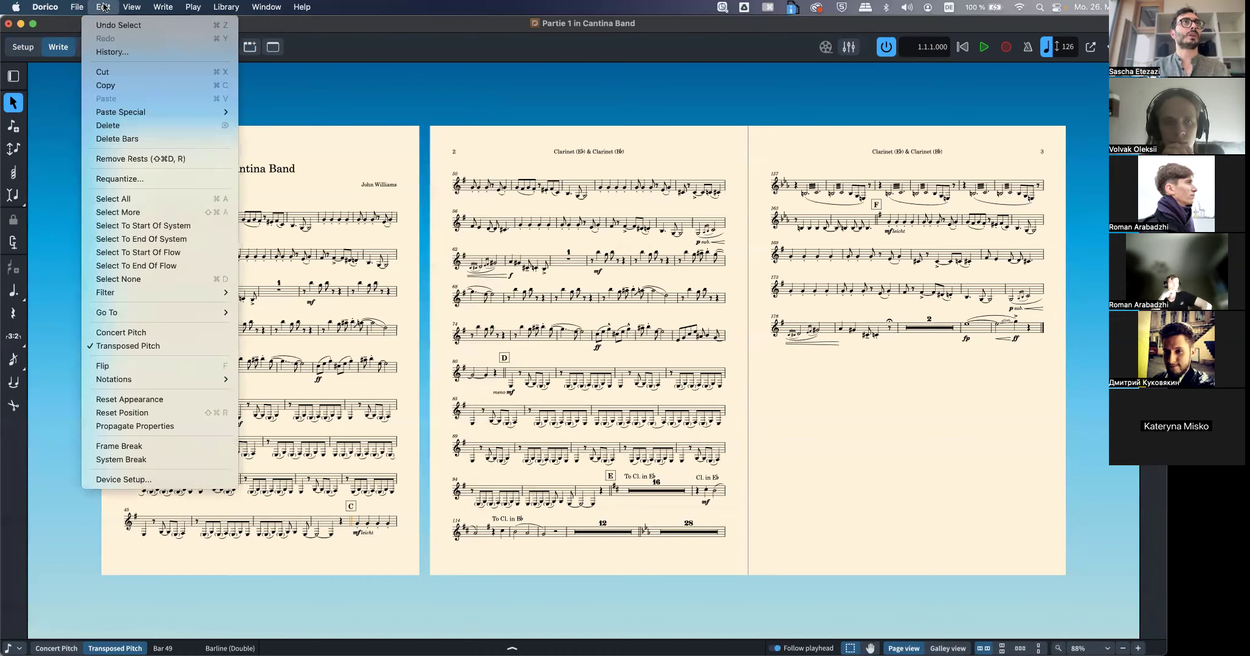
left_click(129, 447)
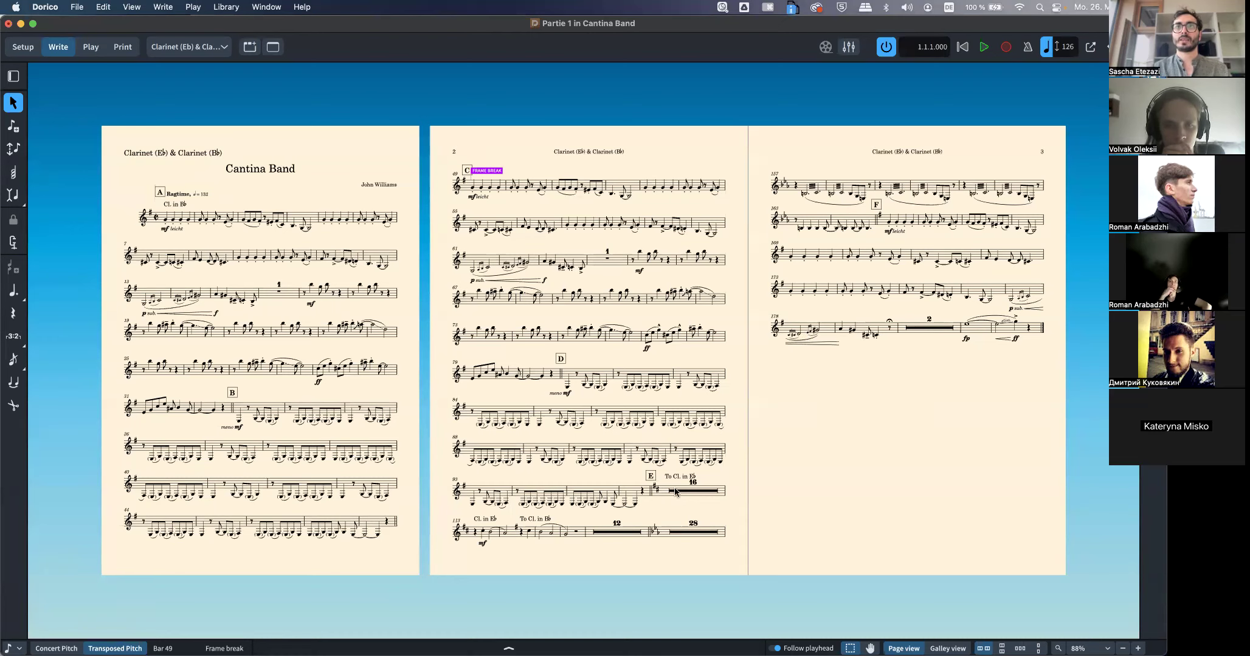
Insert a frame break at the barline at rehearsal mark E on page 2 and clear the selection
left_click(649, 497)
left_click(77, 7)
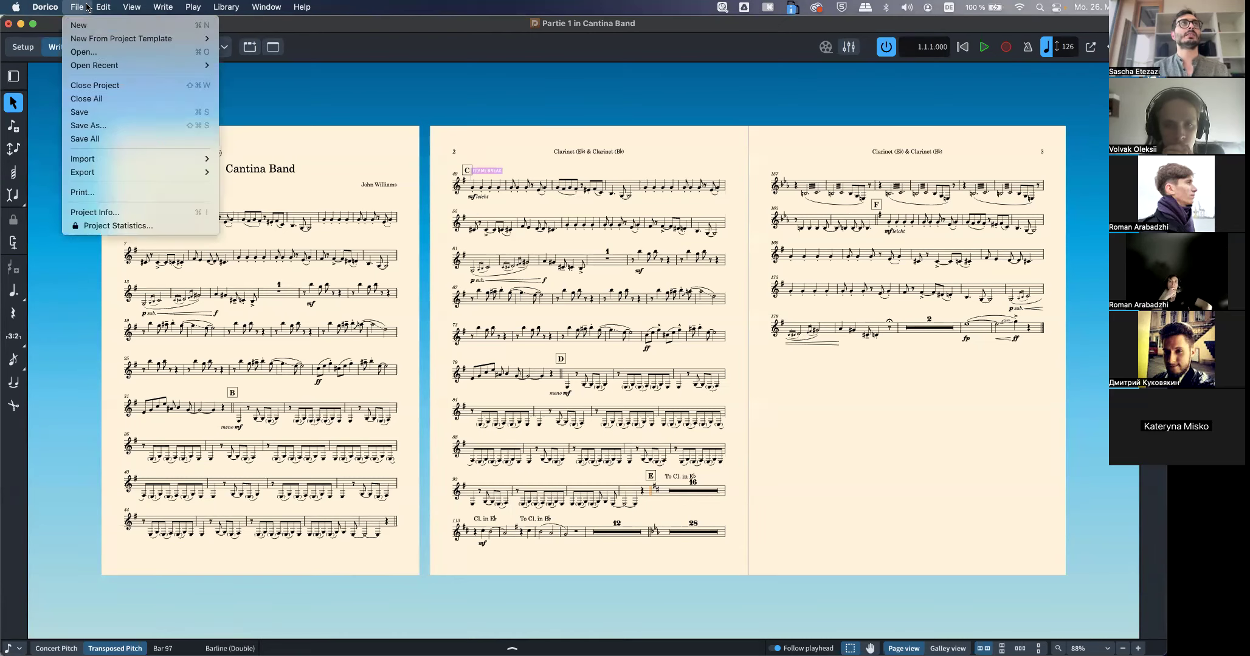
mouse_move(102, 7)
left_click(152, 446)
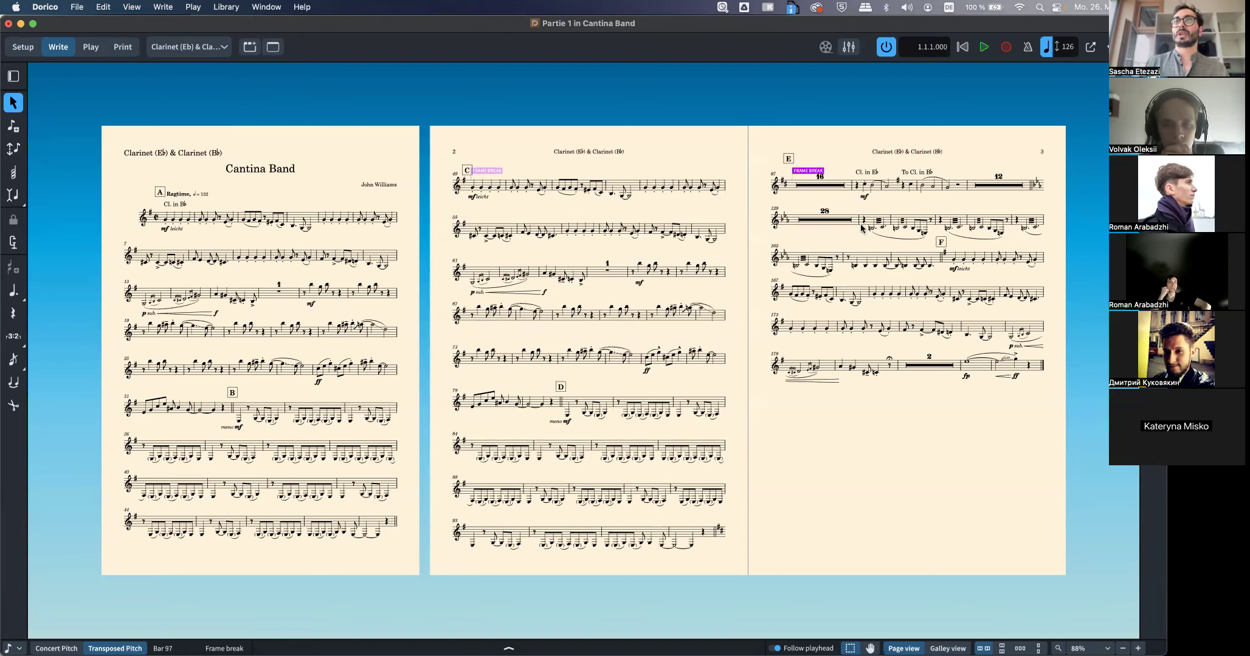
left_click(970, 489)
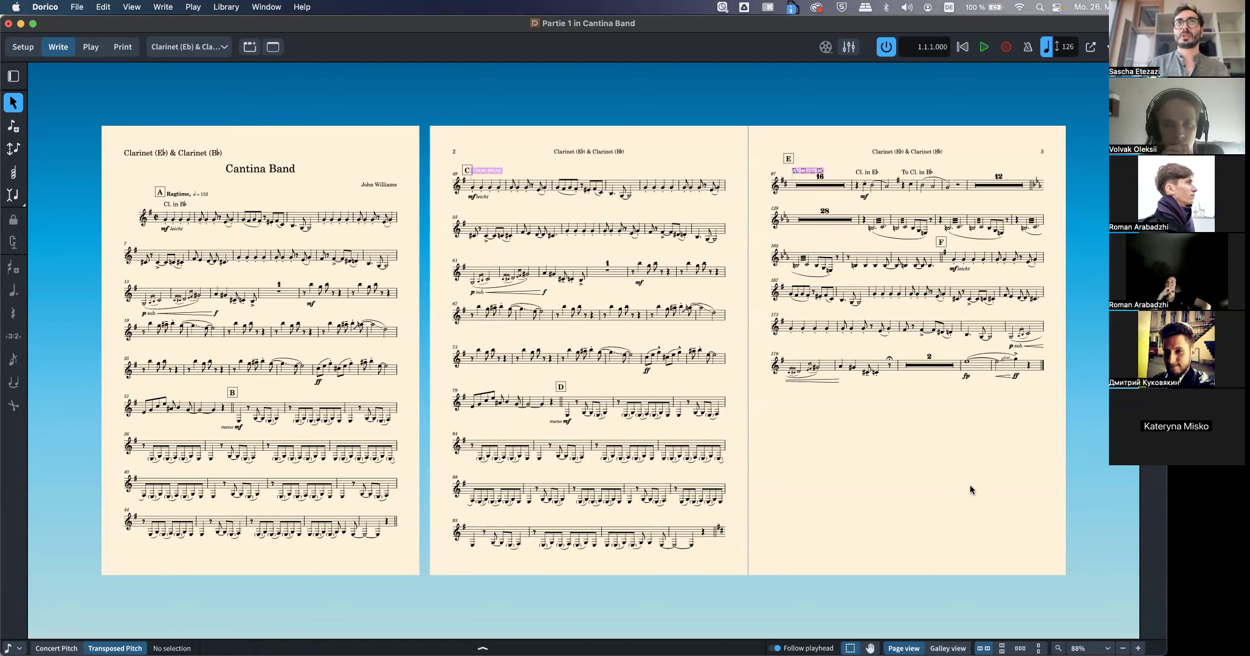
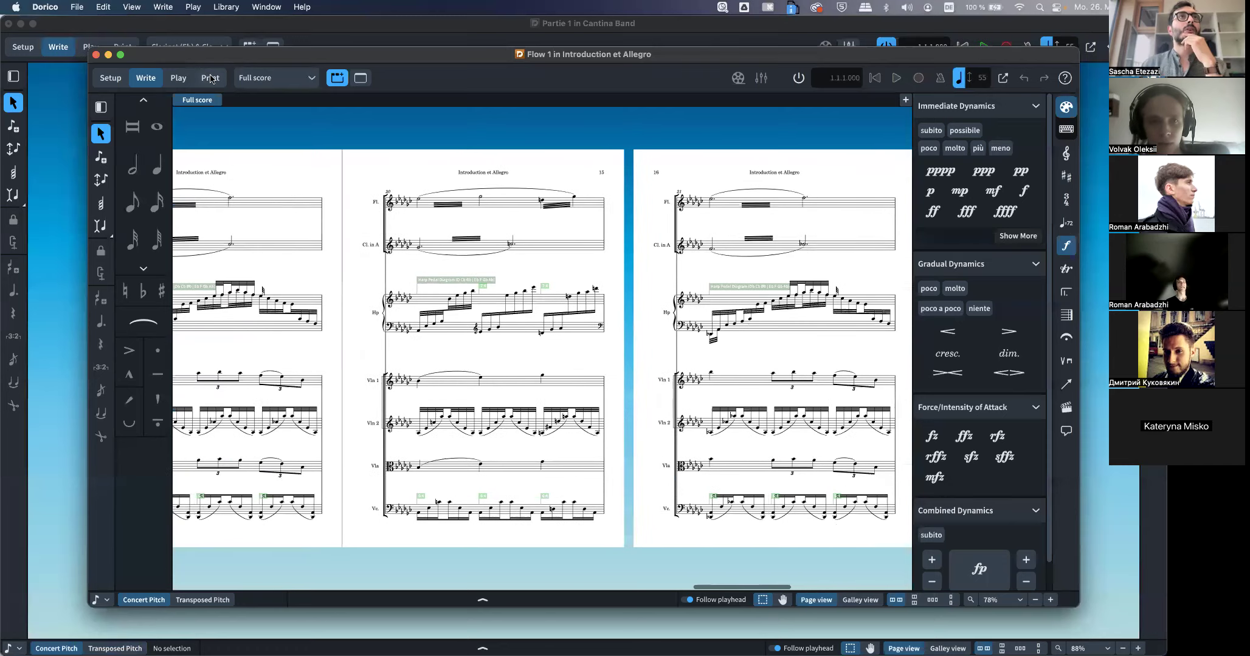
Display the Harp part layout of Introduction et Allegro in page view
left_click(270, 149)
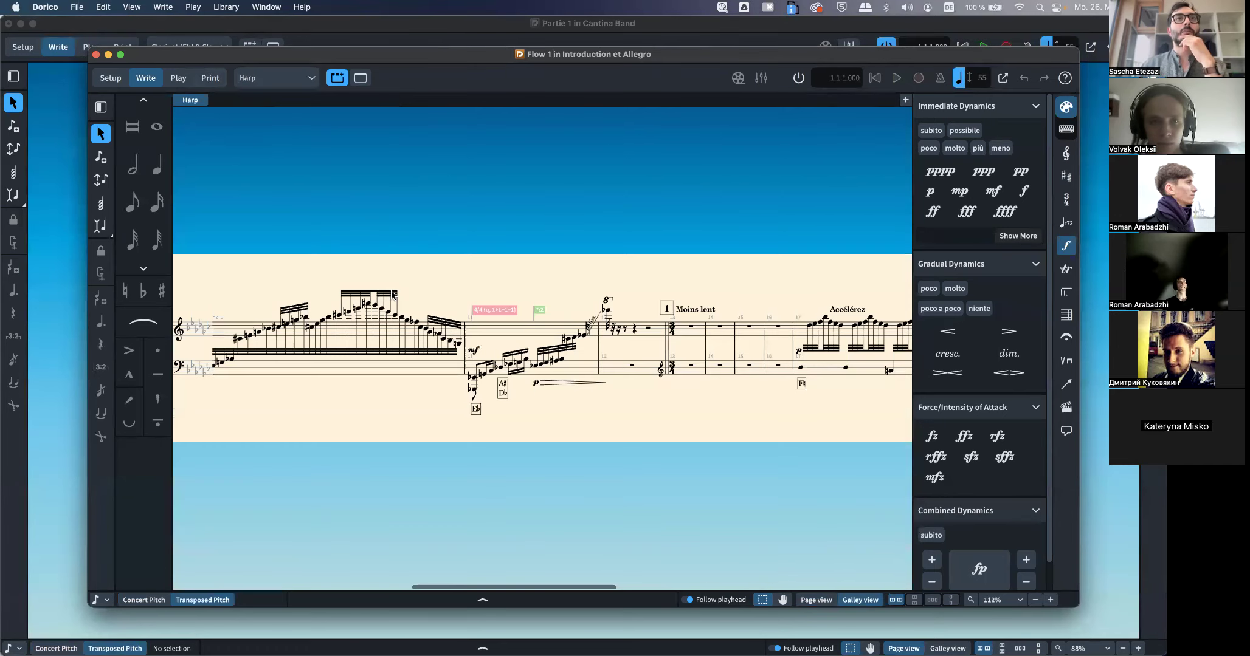
scroll(392, 296, "down", 1)
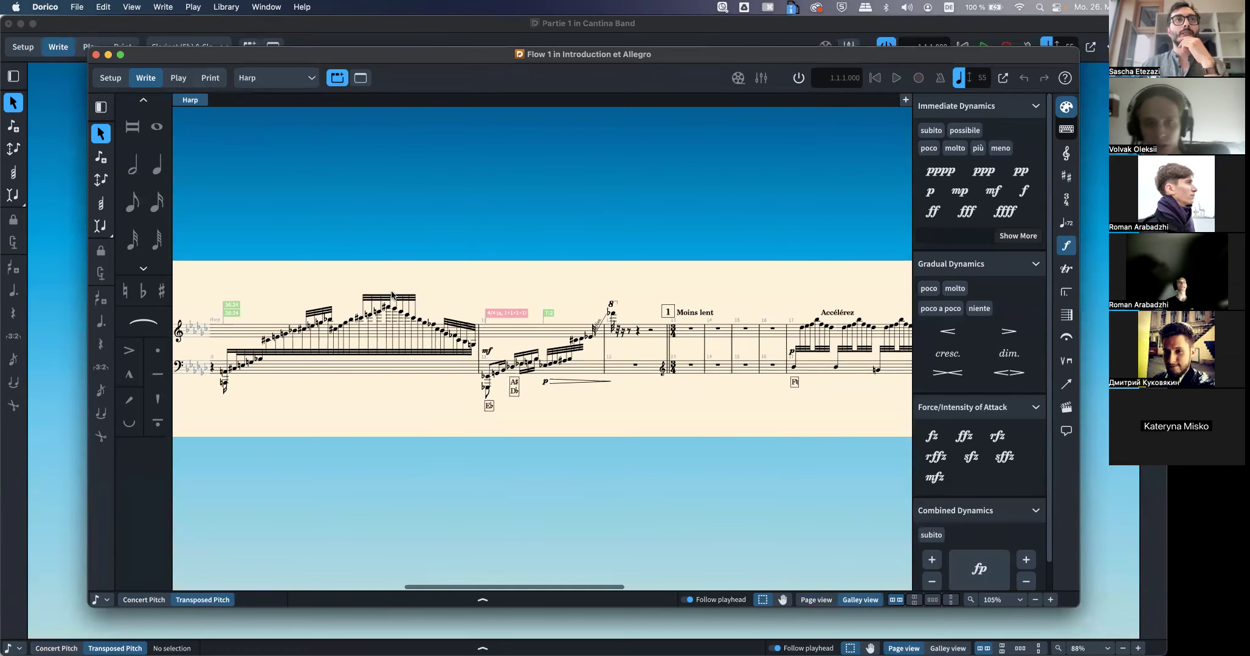
left_click(825, 602)
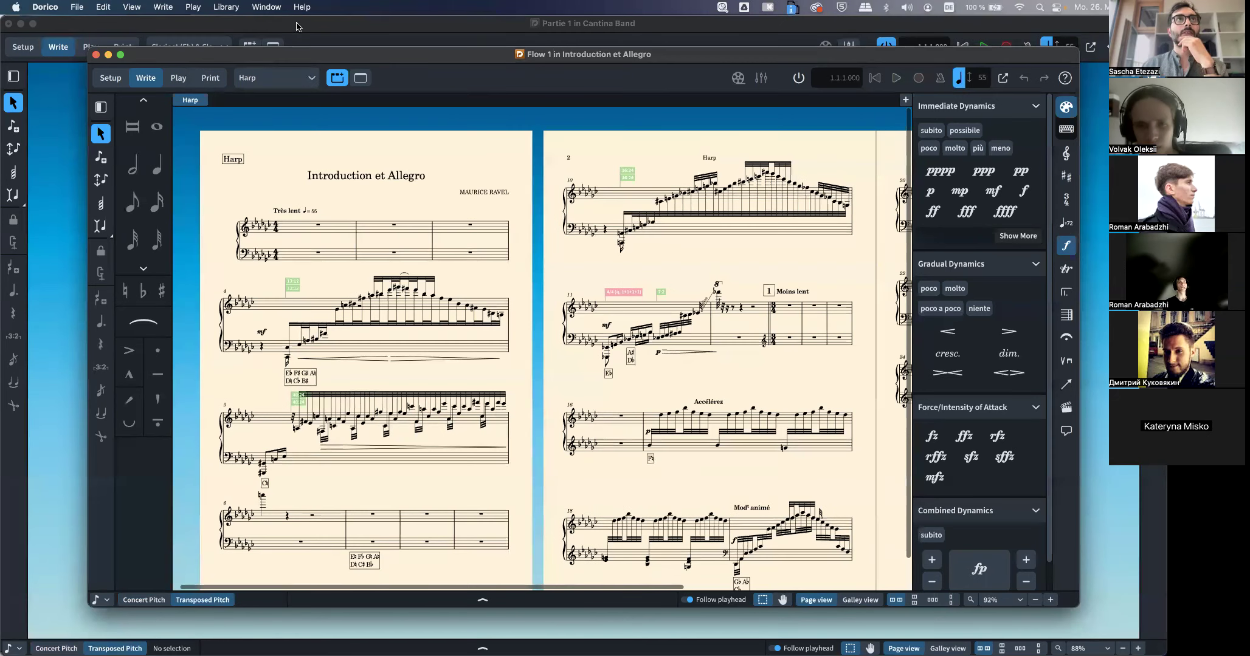
Return to the Full score layout of Introduction et Allegro and look back through its pages to the first page
left_click(285, 79)
left_click(279, 109)
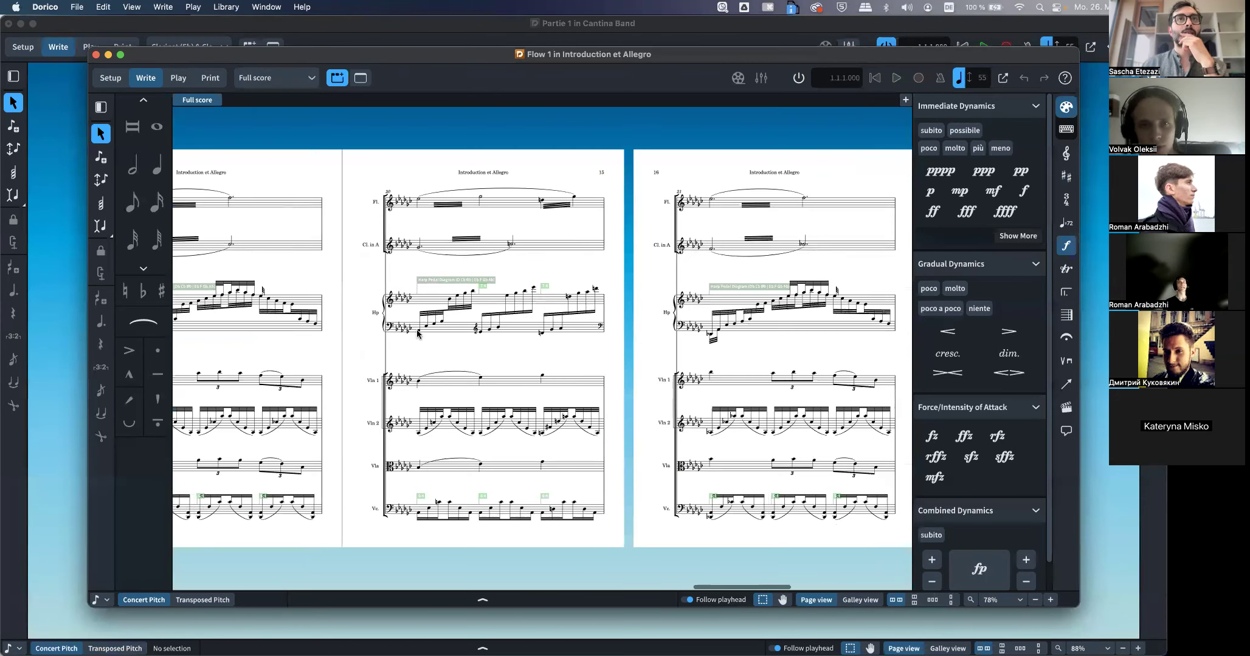
scroll(417, 333, "left", 15)
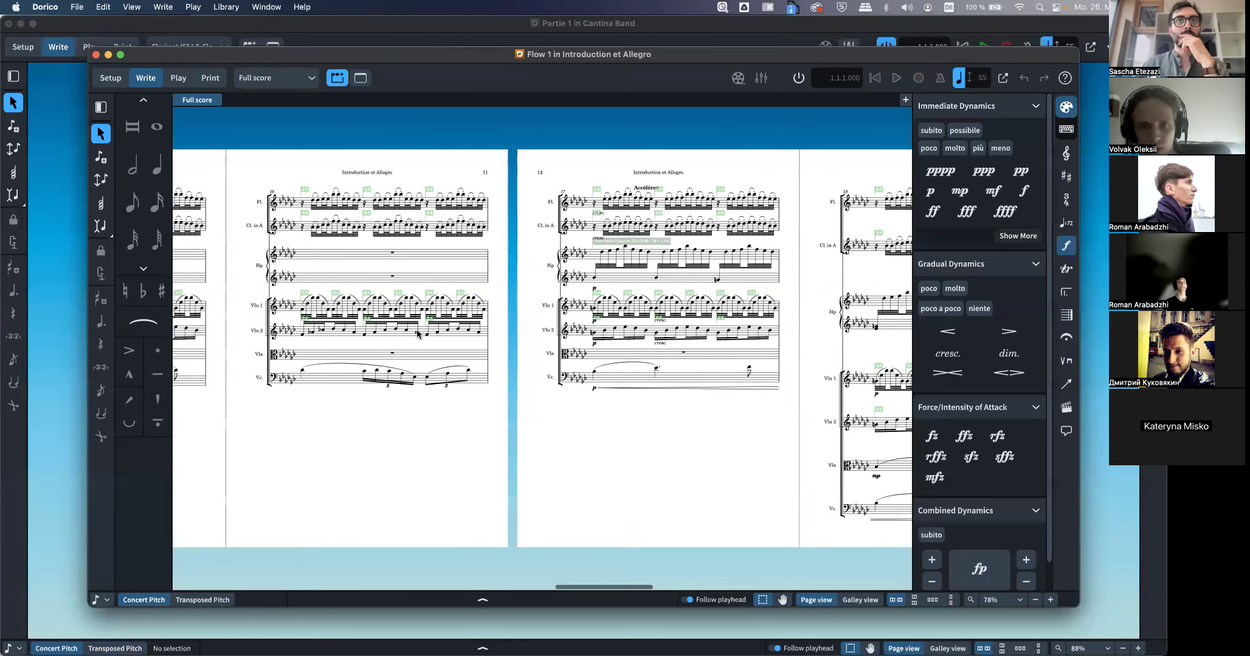
scroll(417, 333, "left", 12)
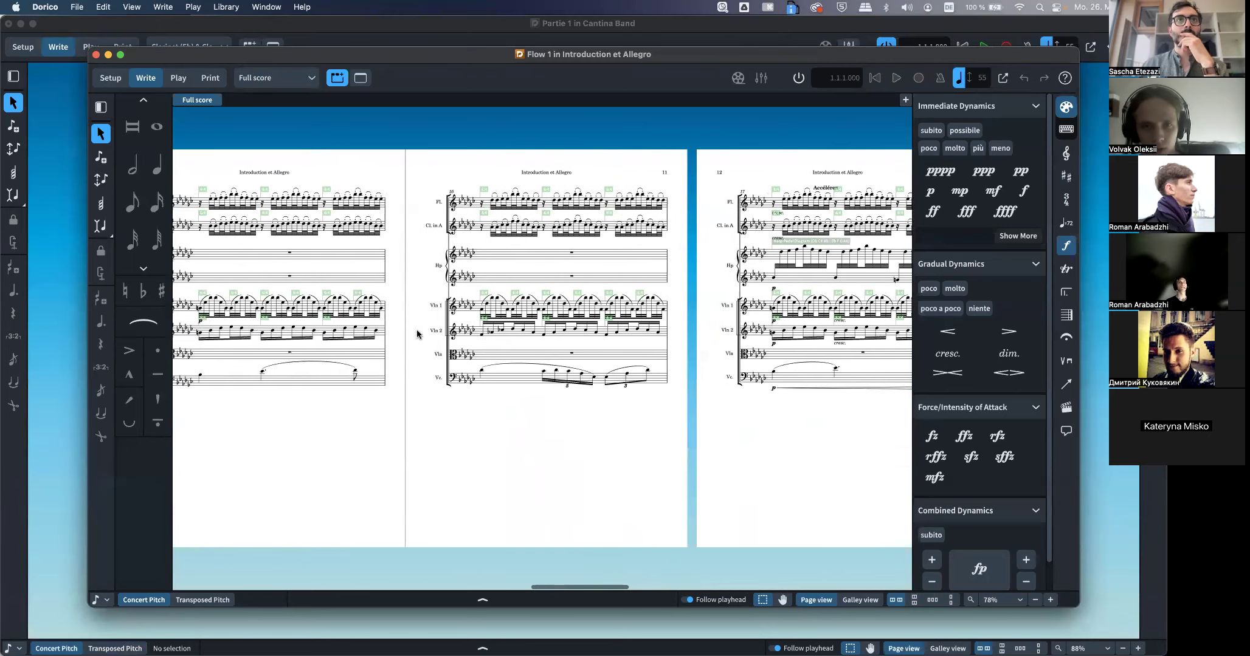
scroll(417, 333, "left", 12)
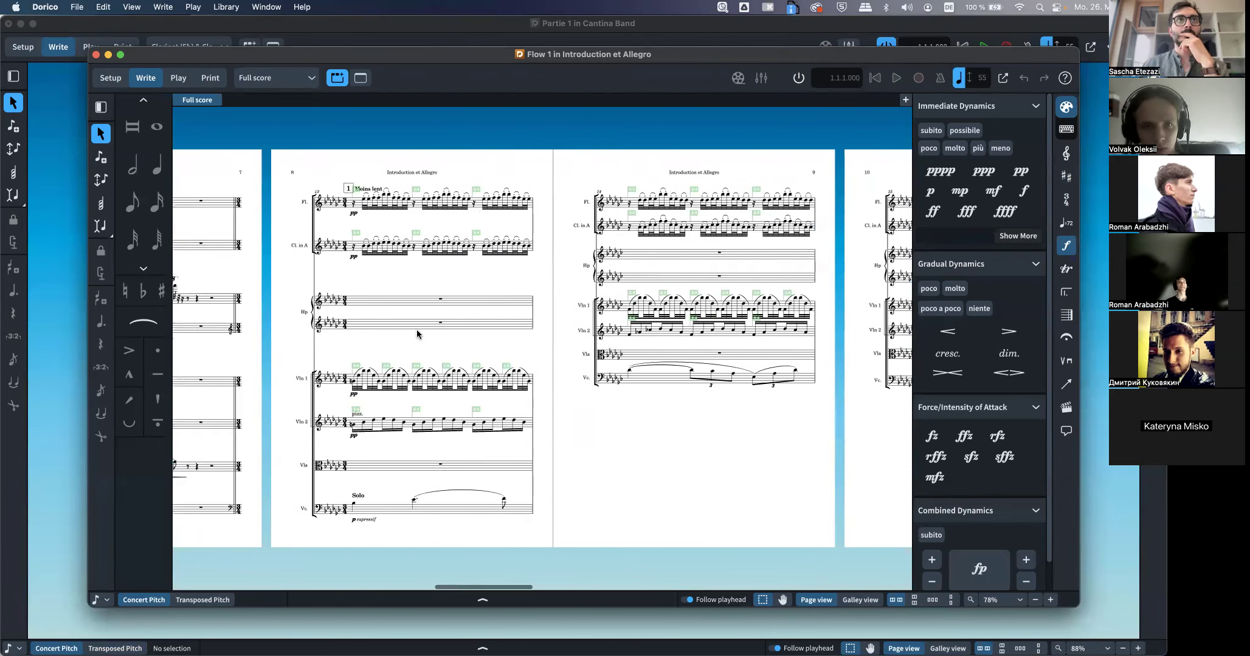
scroll(417, 333, "left", 6)
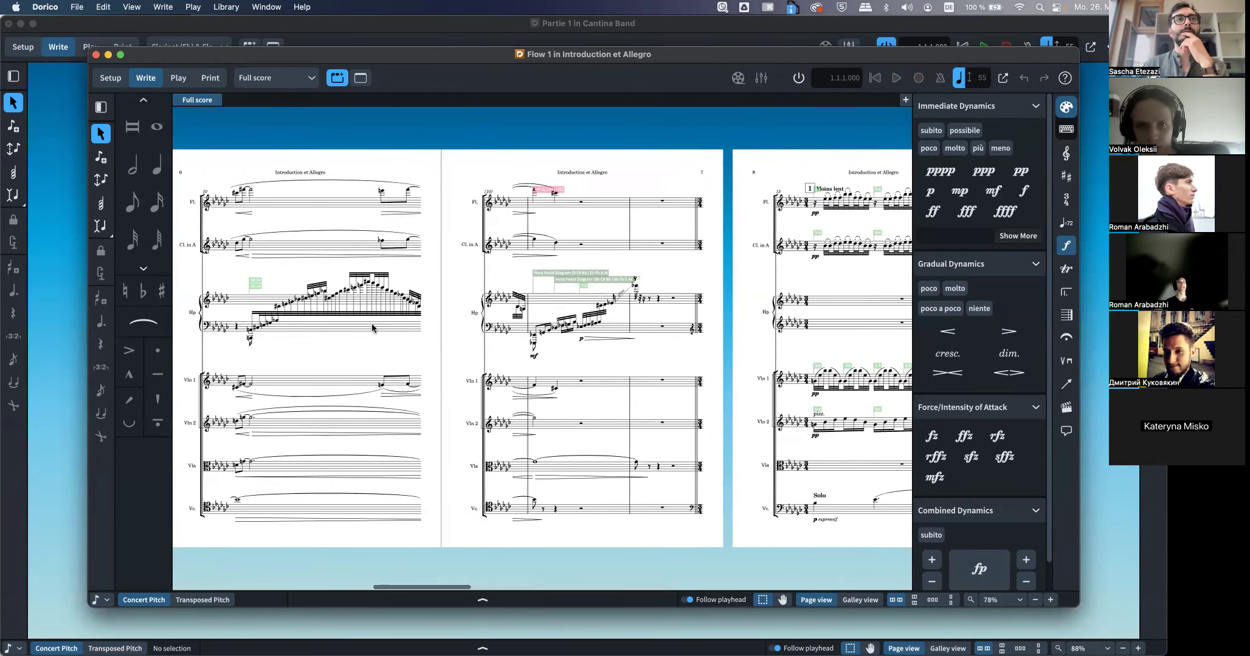
scroll(374, 327, "left", 20)
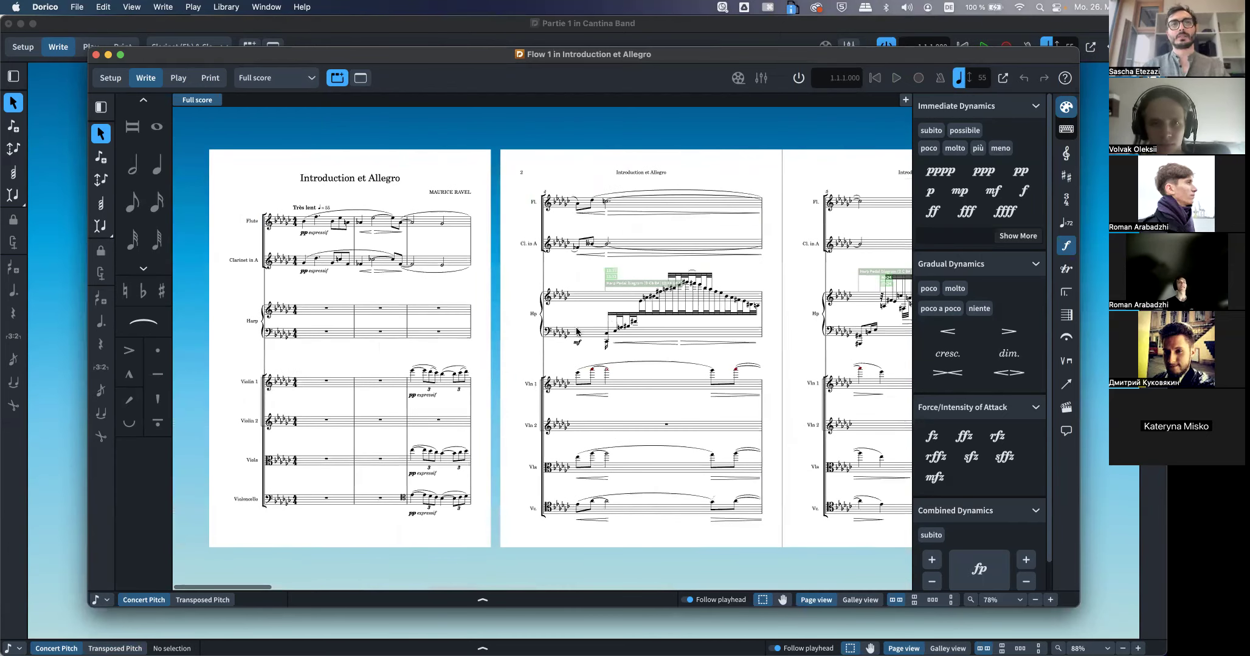
Set the Full score layout's rastral size to Size 5 (6.0mm) in Layout Options, apply it and check the resulting pages
left_click_drag(695, 61, 687, 60)
key("super+shift+l")
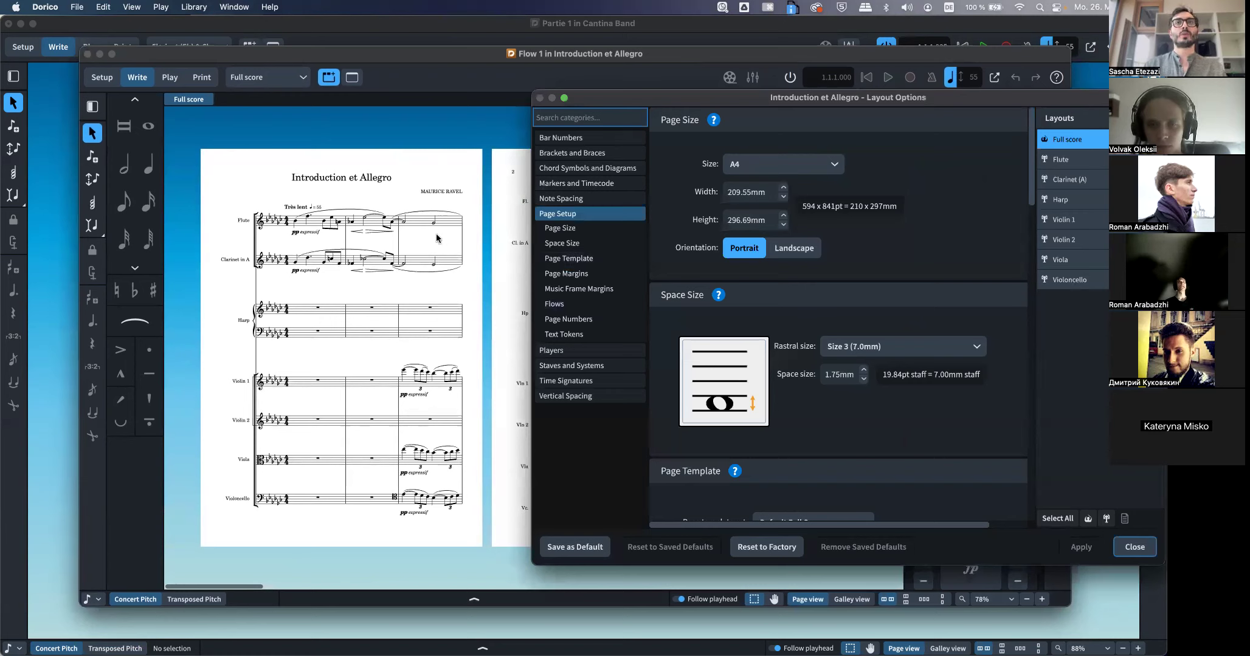
left_click(835, 353)
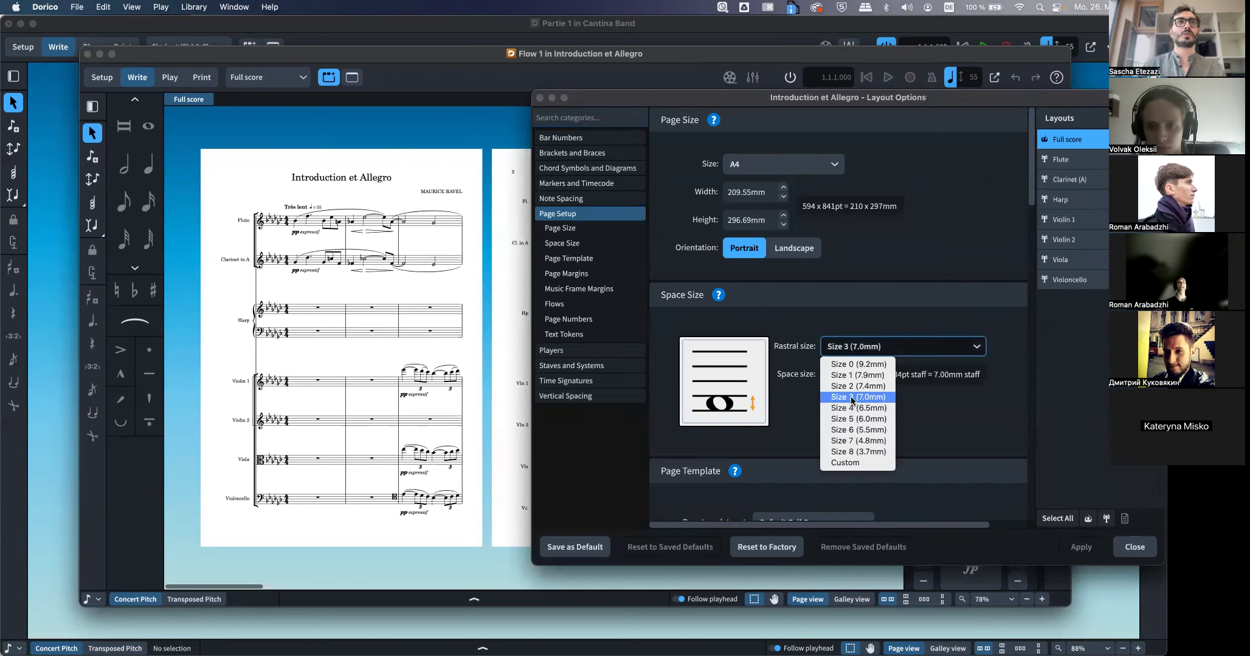
left_click(875, 420)
left_click(1088, 547)
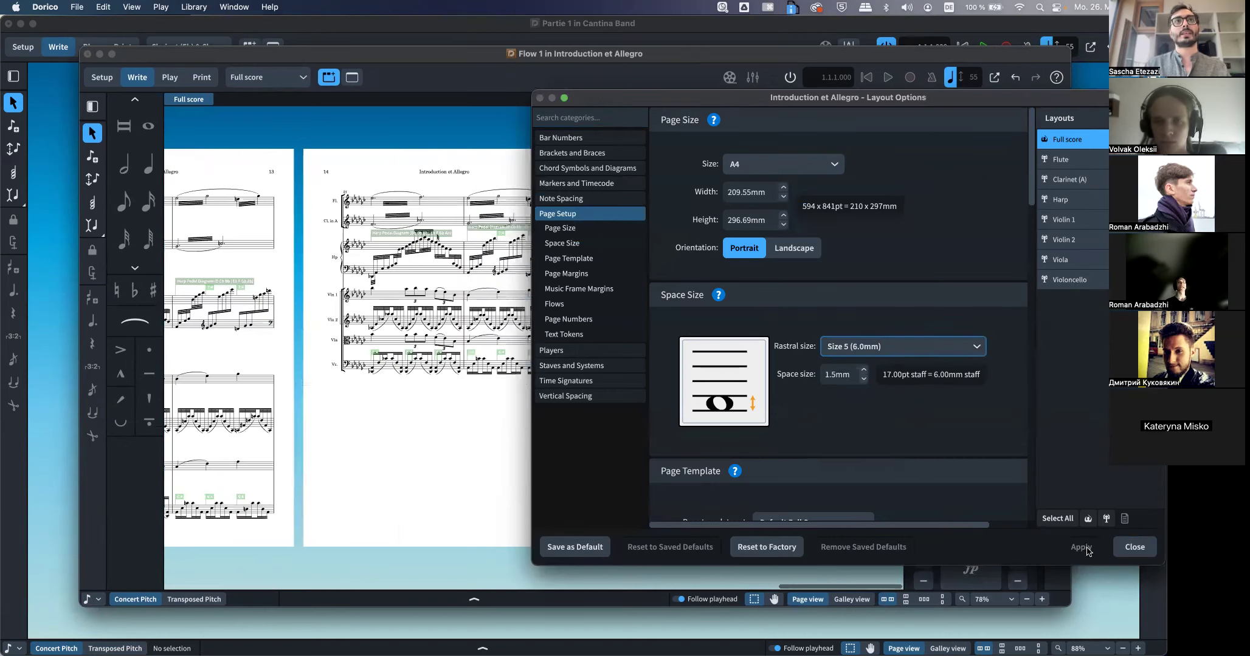
scroll(324, 368, "left", 15)
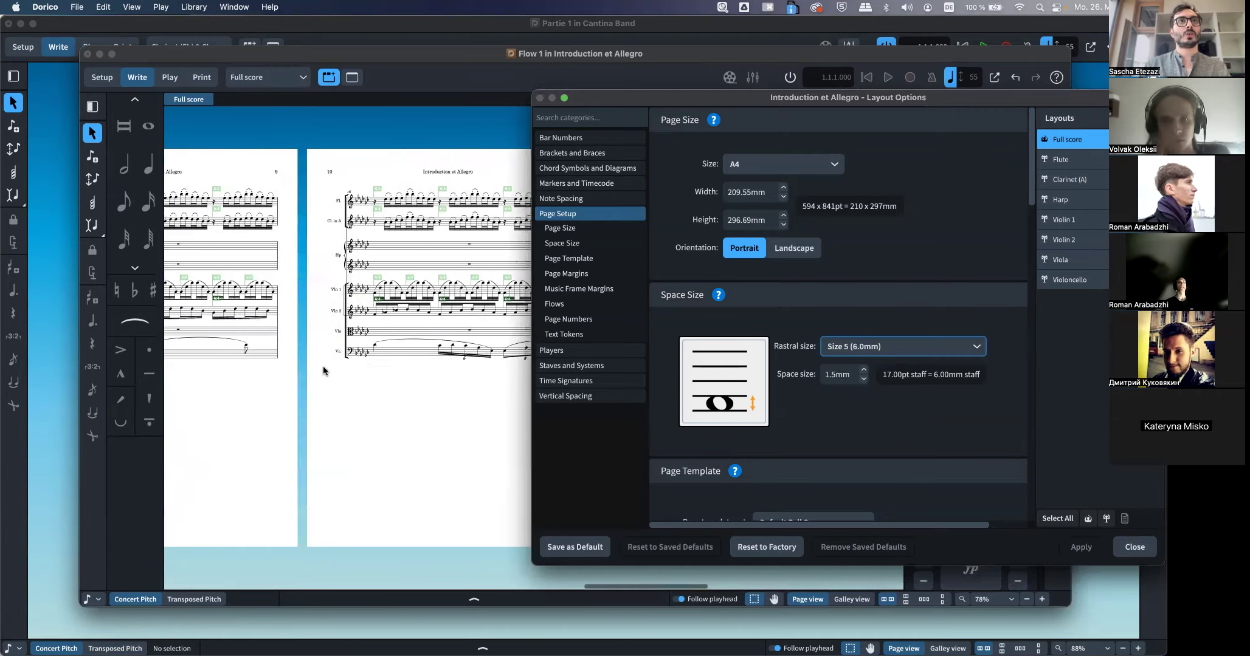
scroll(324, 366, "left", 10)
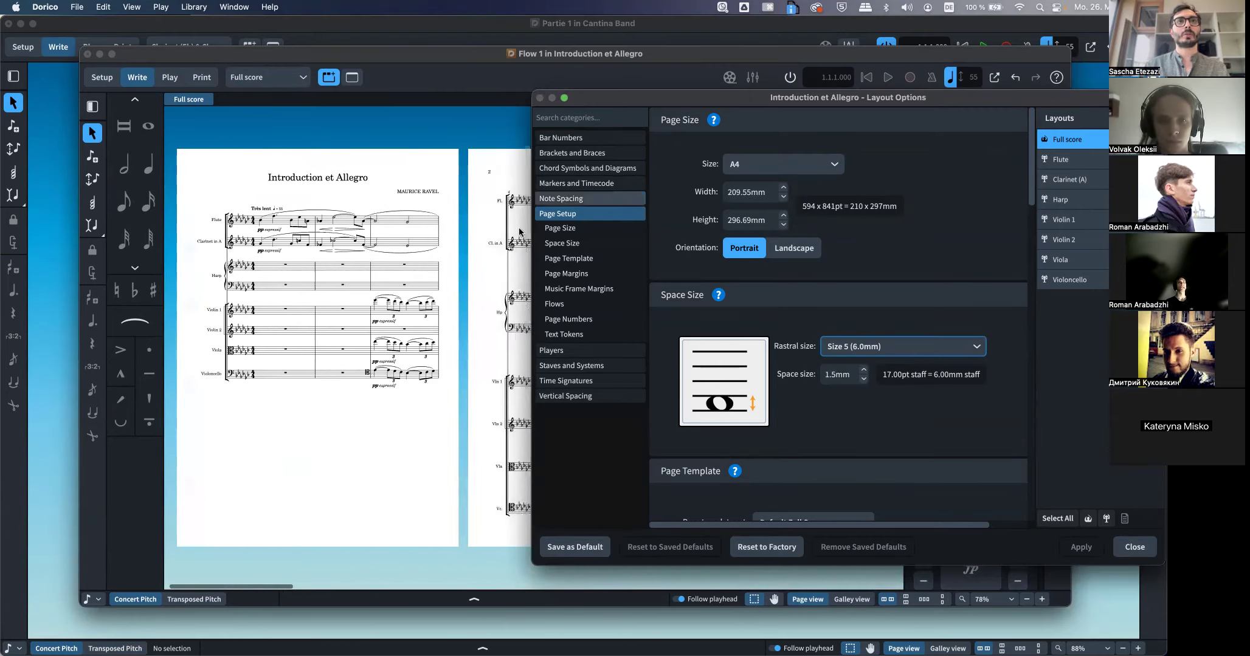
scroll(390, 315, "right", 10)
scroll(389, 312, "left", 3)
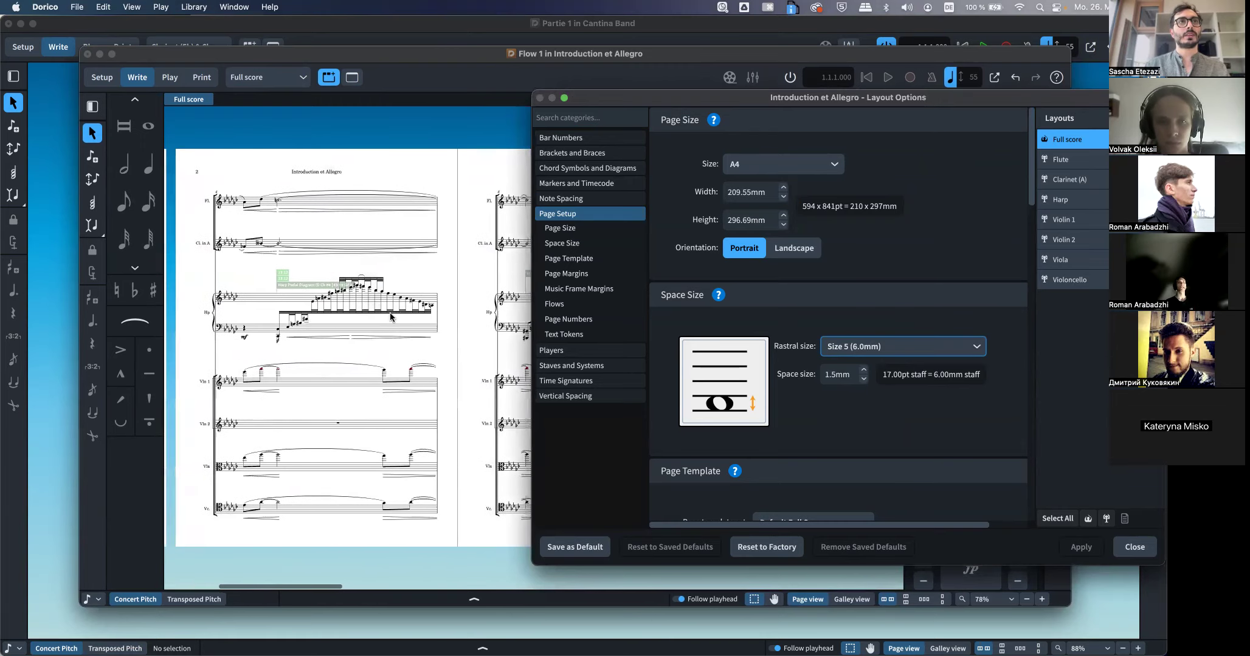
Reduce the Full score layout's rastral size to Size 6 (5.5mm), apply it and close Layout Options
left_click(834, 346)
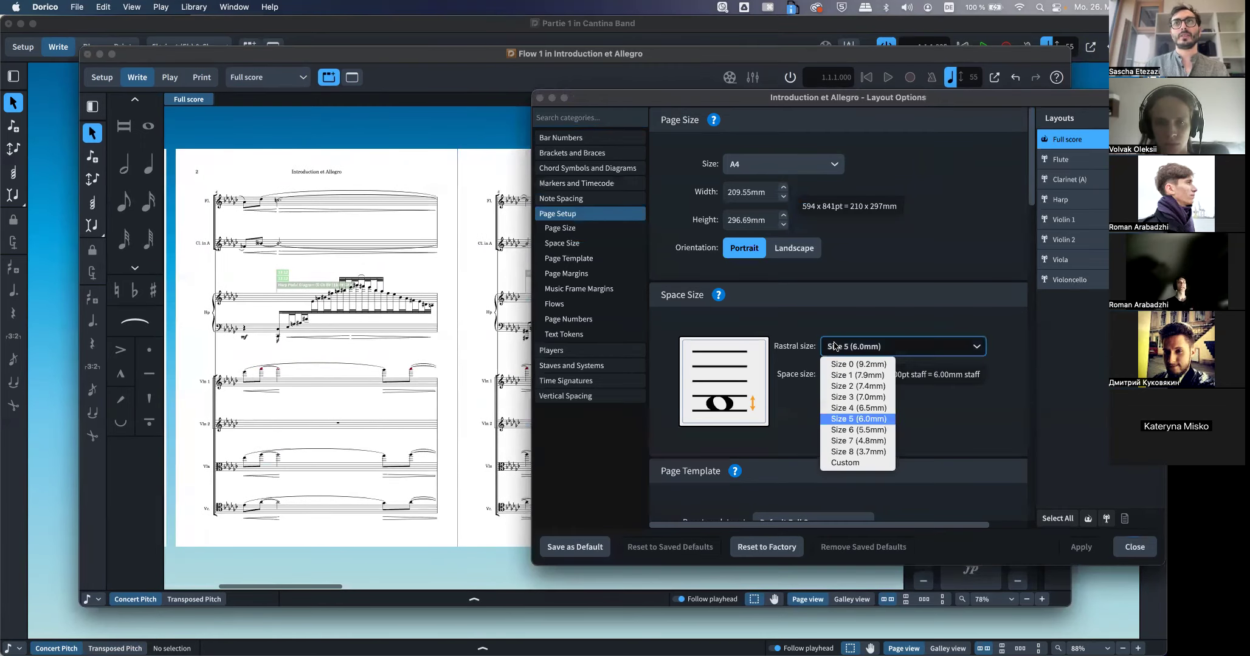
left_click(843, 430)
left_click(1076, 547)
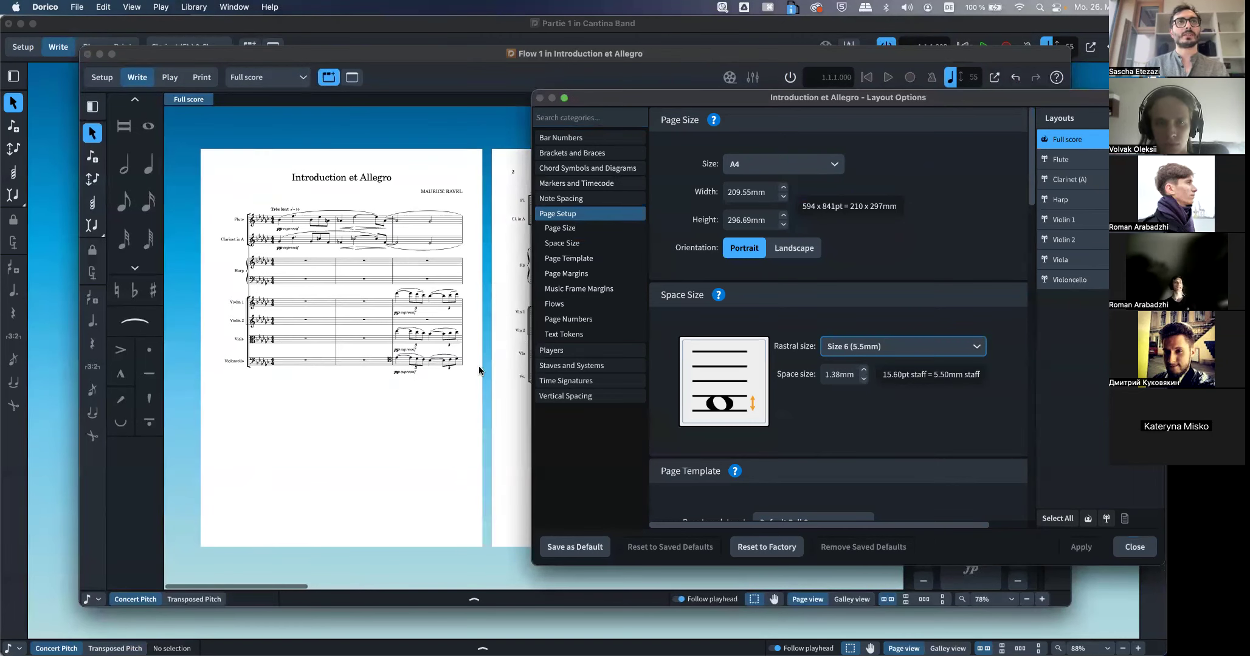
left_click(1135, 548)
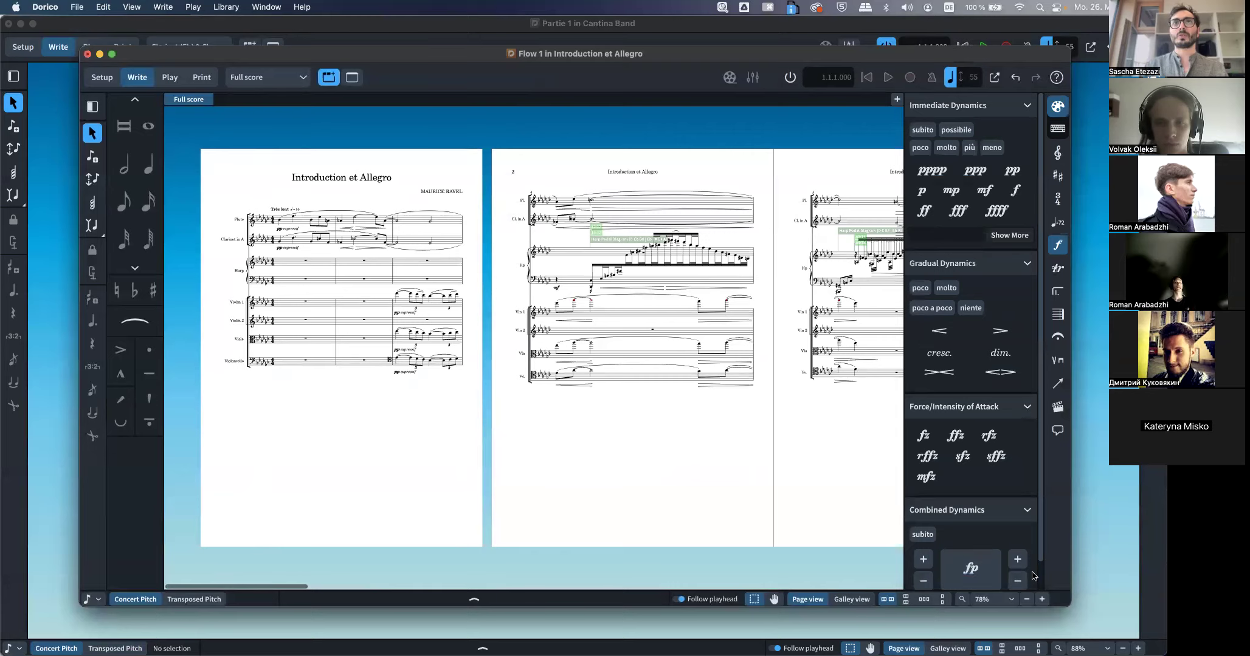
Look through the Full score pages to examine how many systems fit on each page, and return to the first page
scroll(705, 456, "right", 10)
scroll(705, 456, "right", 5)
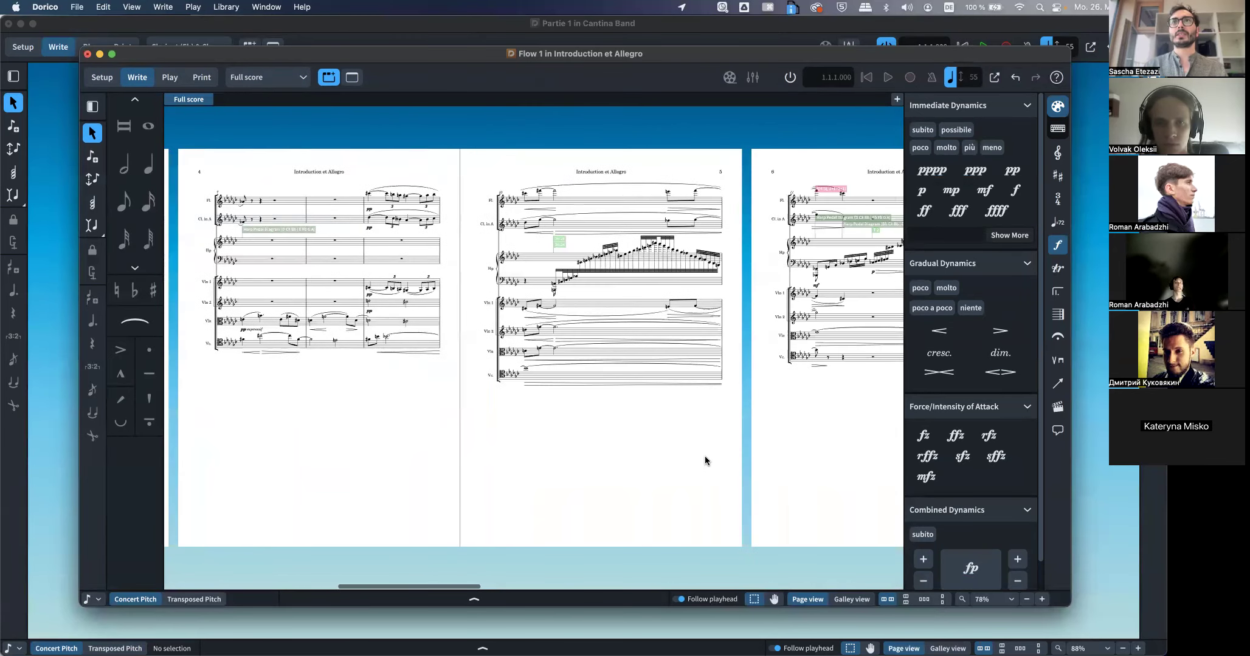
scroll(414, 339, "left", 3)
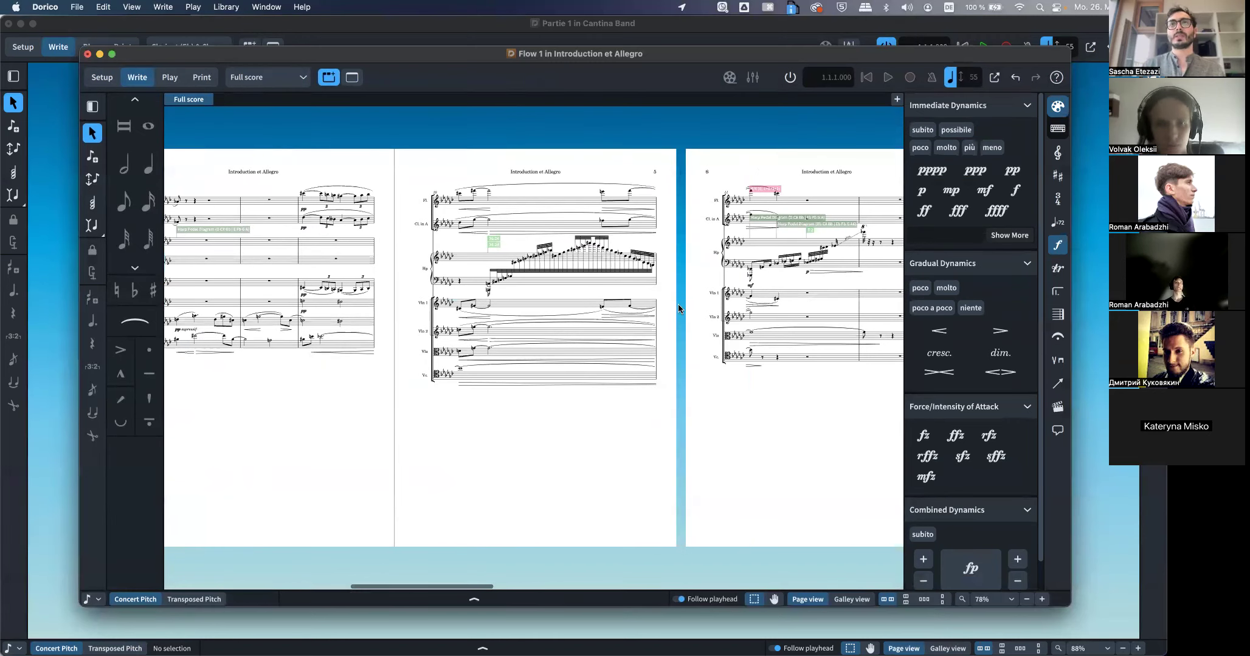
scroll(662, 317, "right", 10)
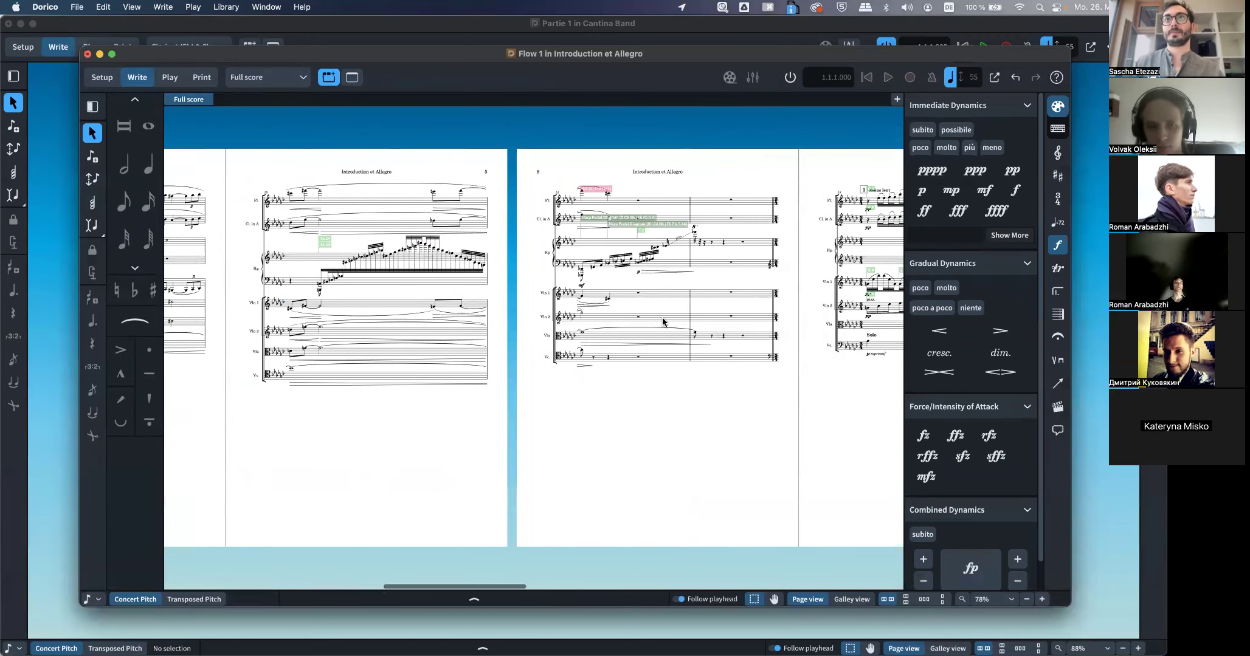
scroll(663, 321, "right", 5)
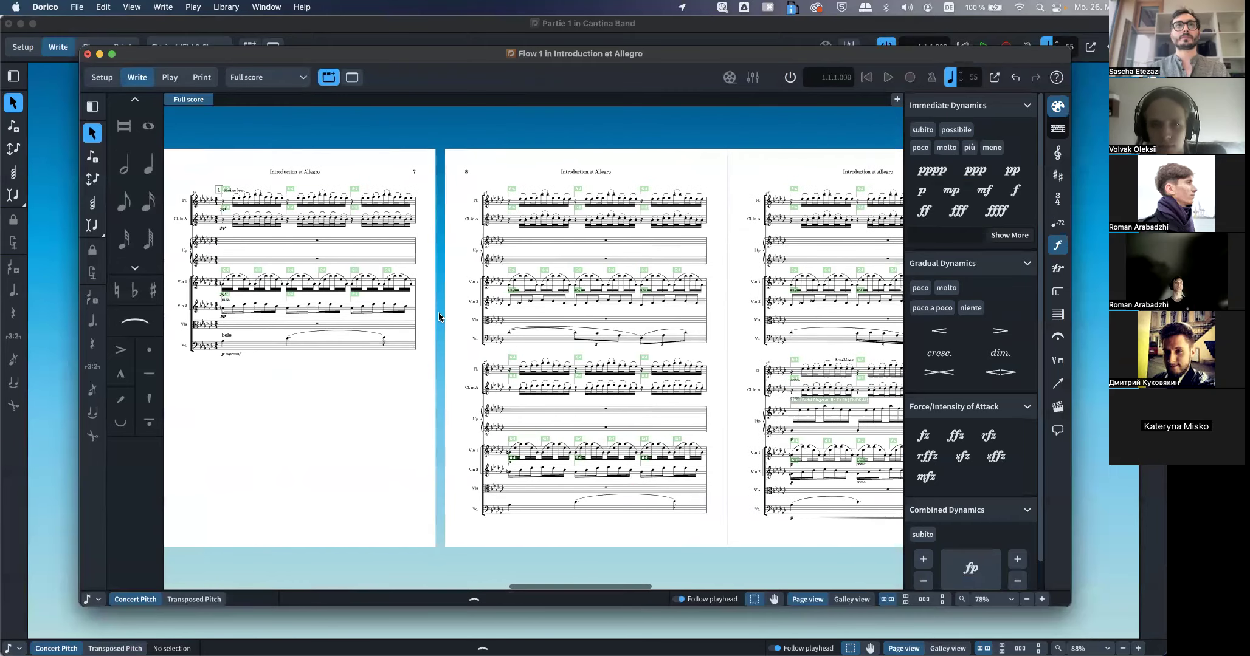
scroll(255, 343, "right", 10)
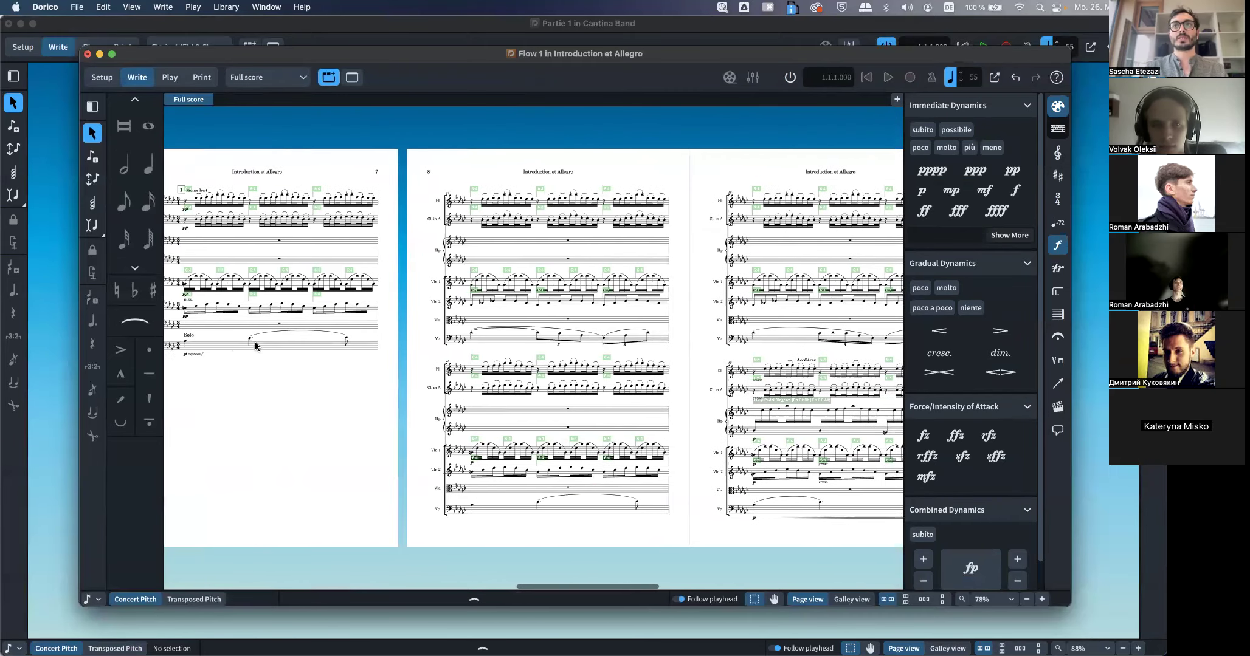
scroll(255, 345, "left", 20)
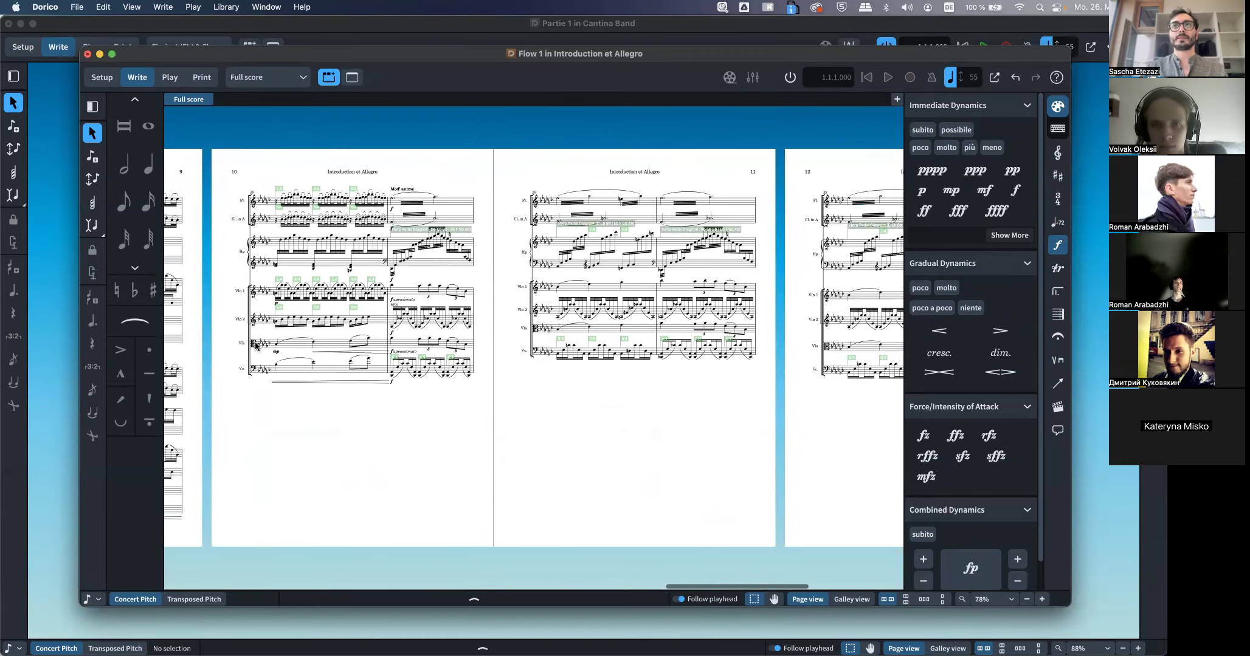
scroll(255, 346, "left", 5)
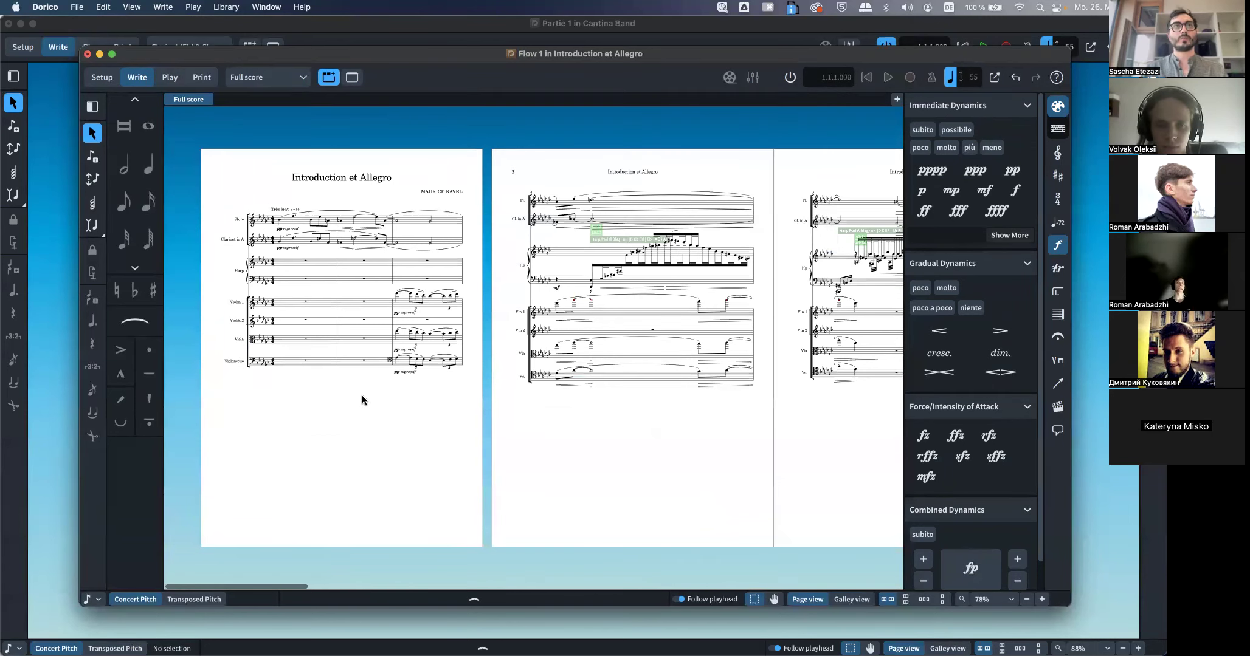
Reopen Layout Options and apply rastral size Size 7 (4.8mm) to the Full score layout
key("super+shift+l")
left_click(876, 350)
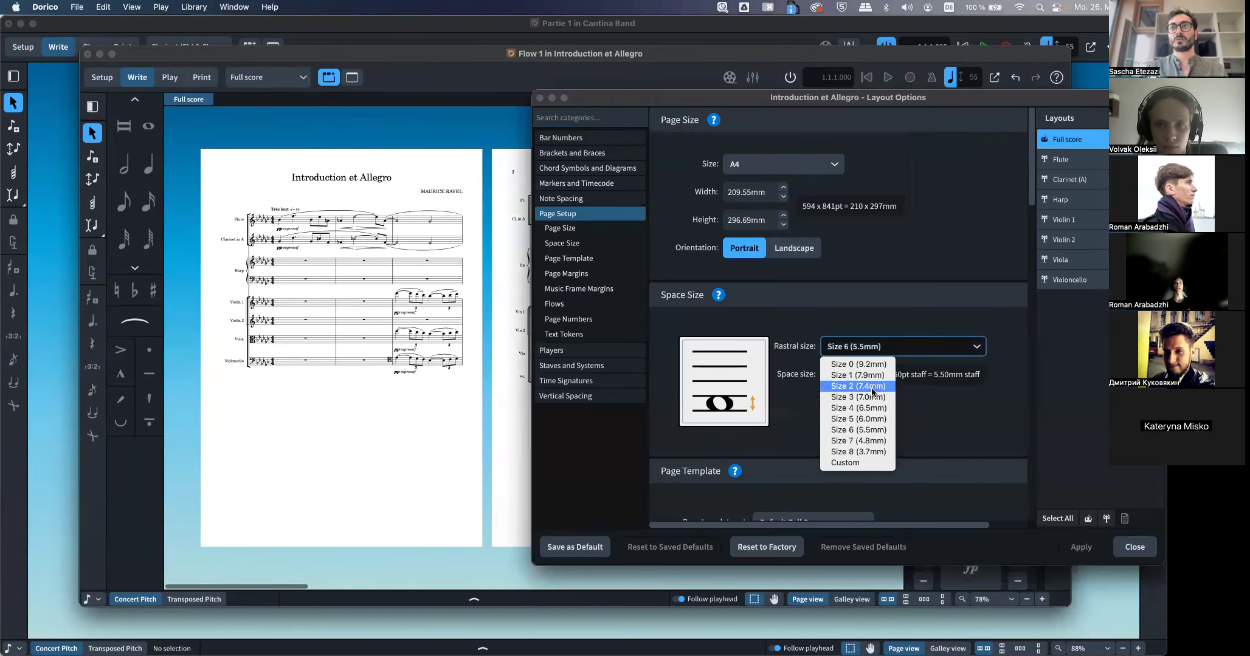
left_click(867, 440)
left_click(1075, 548)
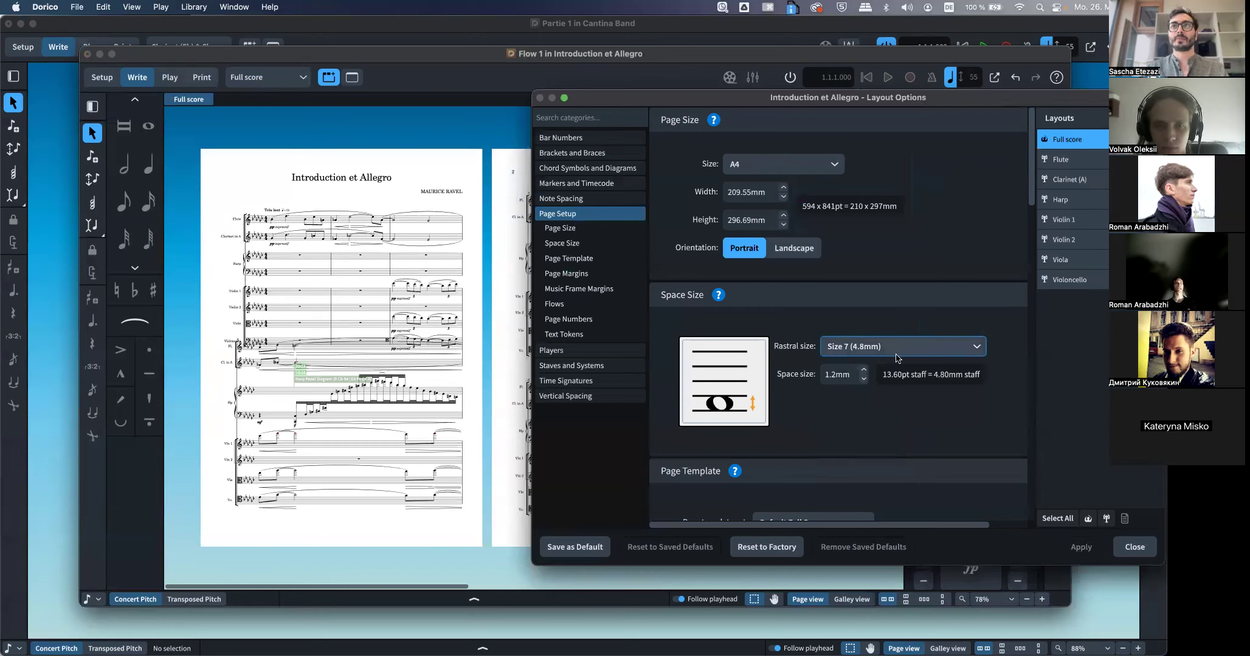
Apply a custom space size of 1.1mm to the Full score layout and inspect the staff spacing on the first pages
left_click(834, 374)
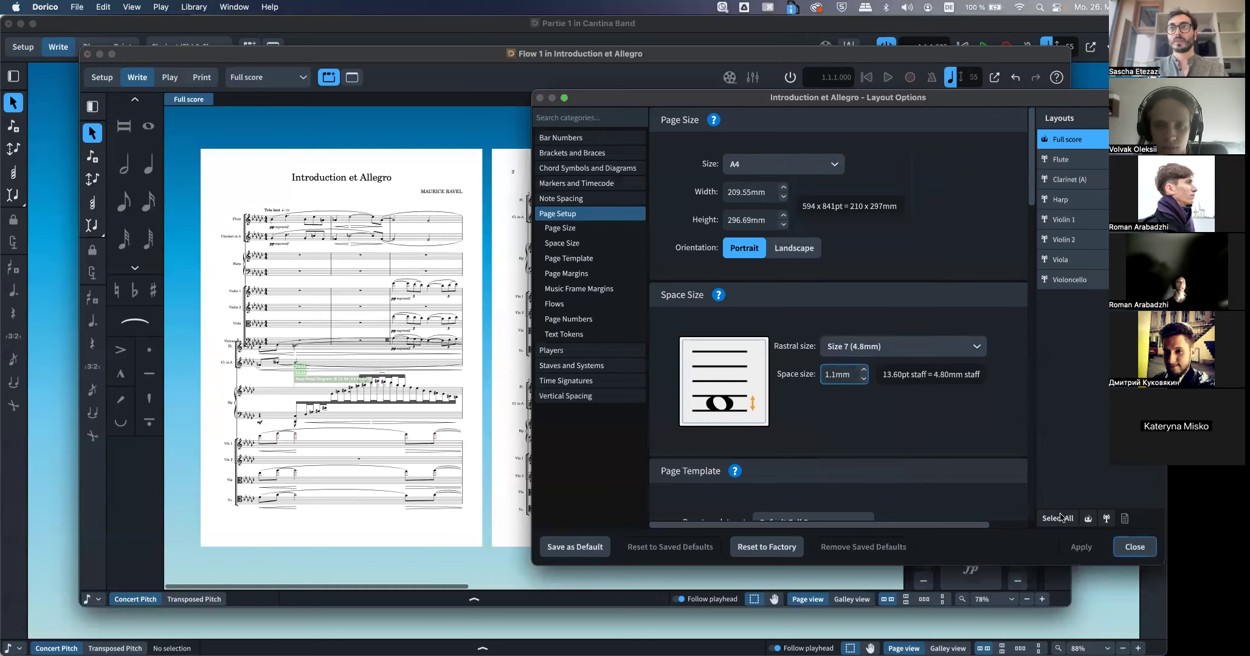
left_click(1071, 547)
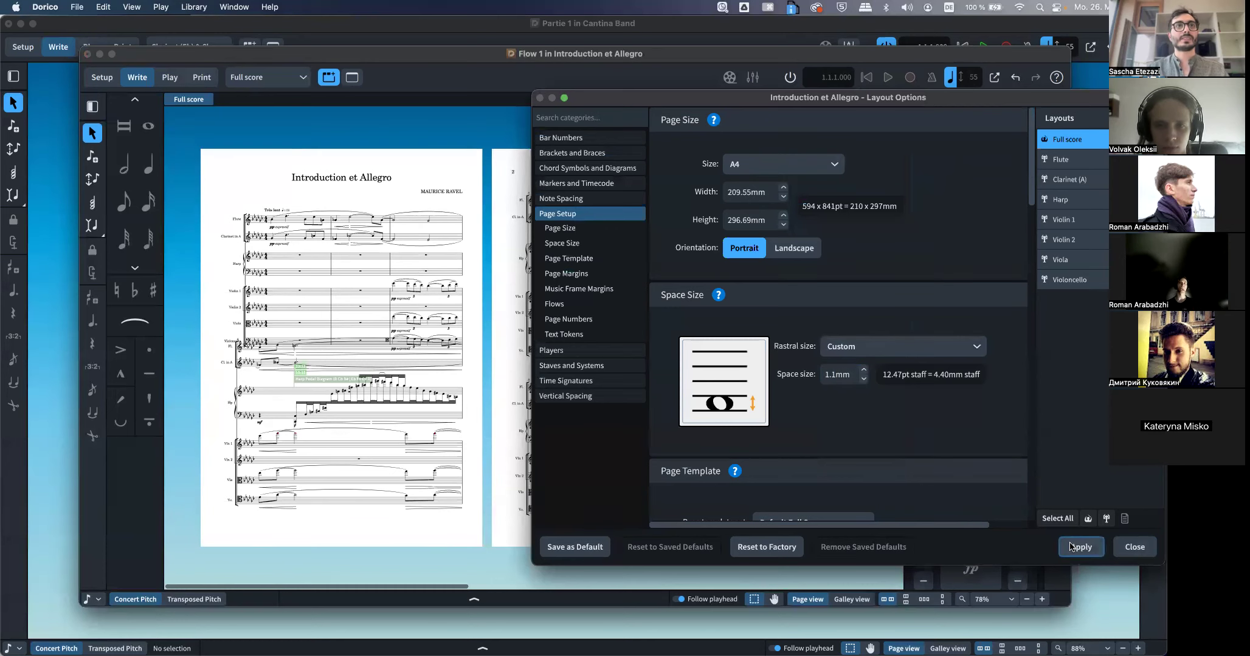
scroll(383, 341, "up", 5)
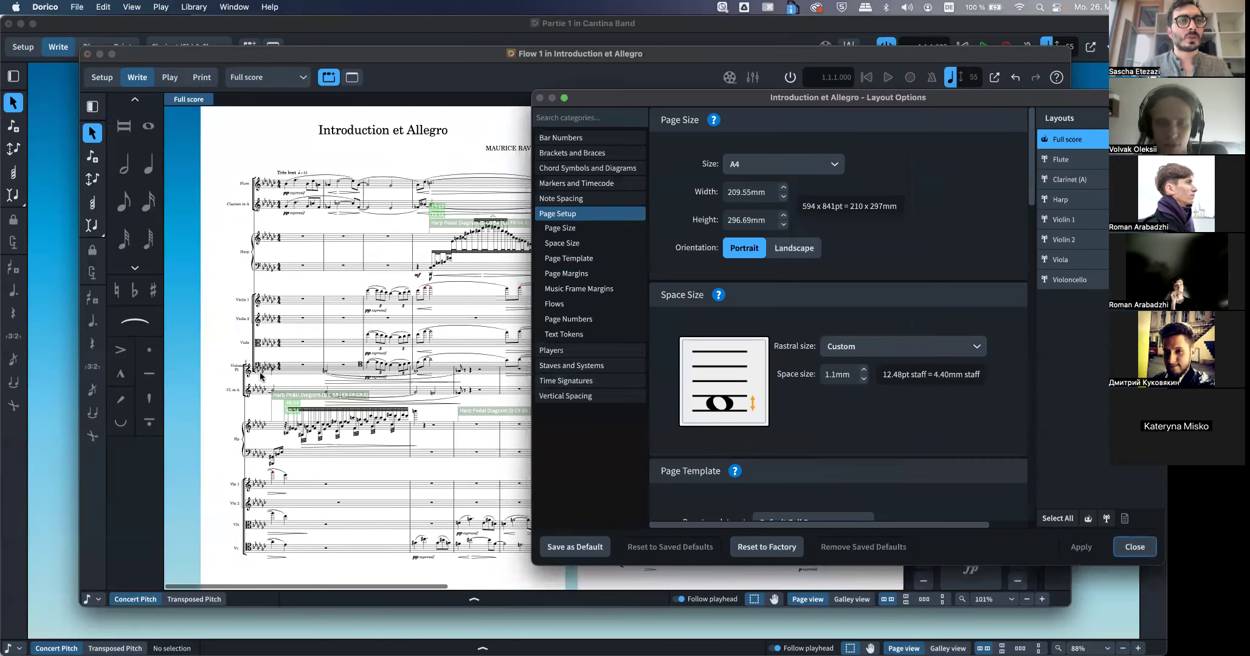
scroll(259, 377, "down", 2)
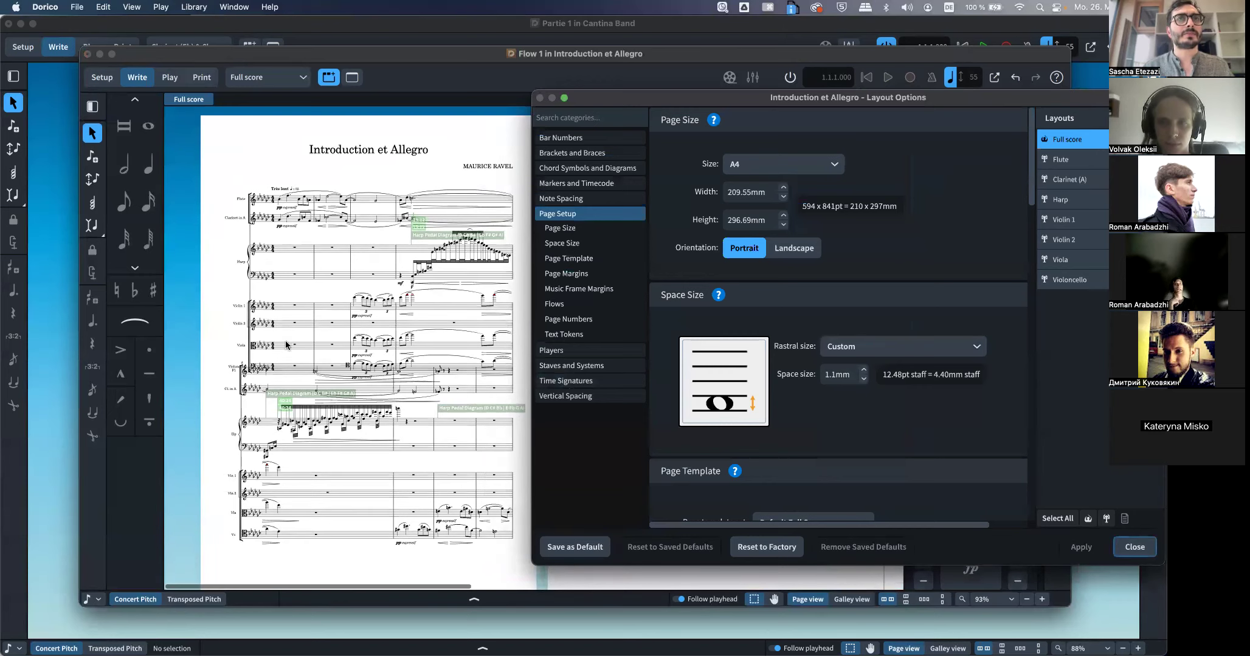
scroll(286, 345, "right", 10)
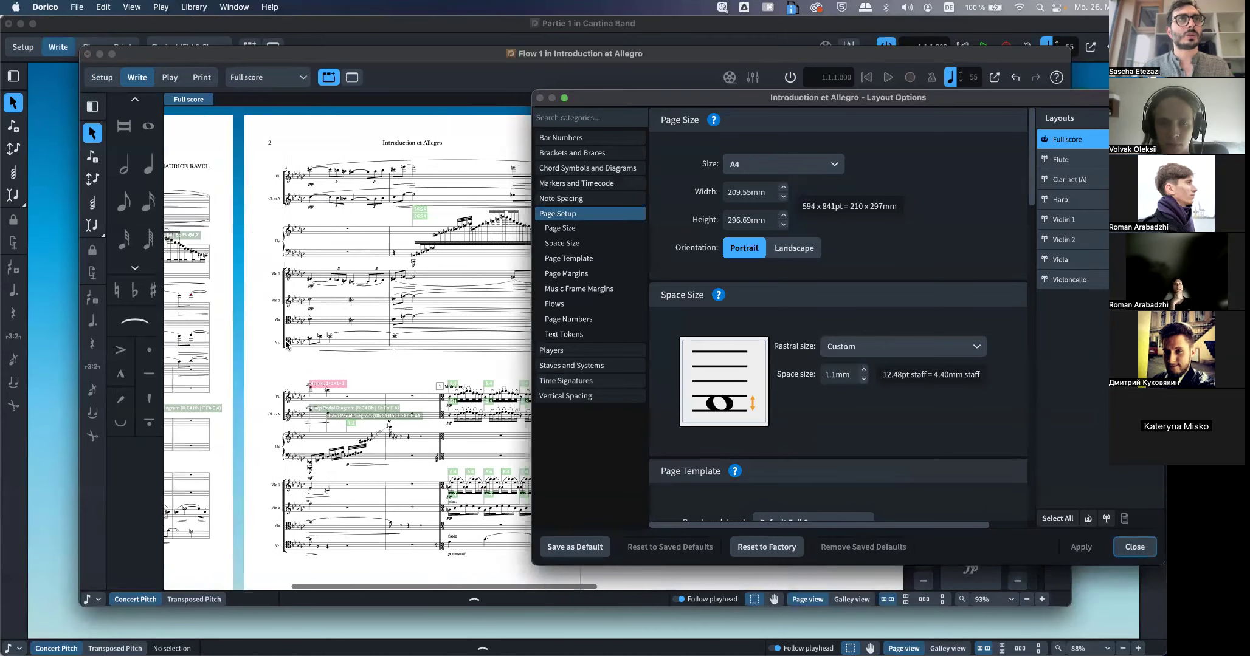
scroll(286, 345, "left", 10)
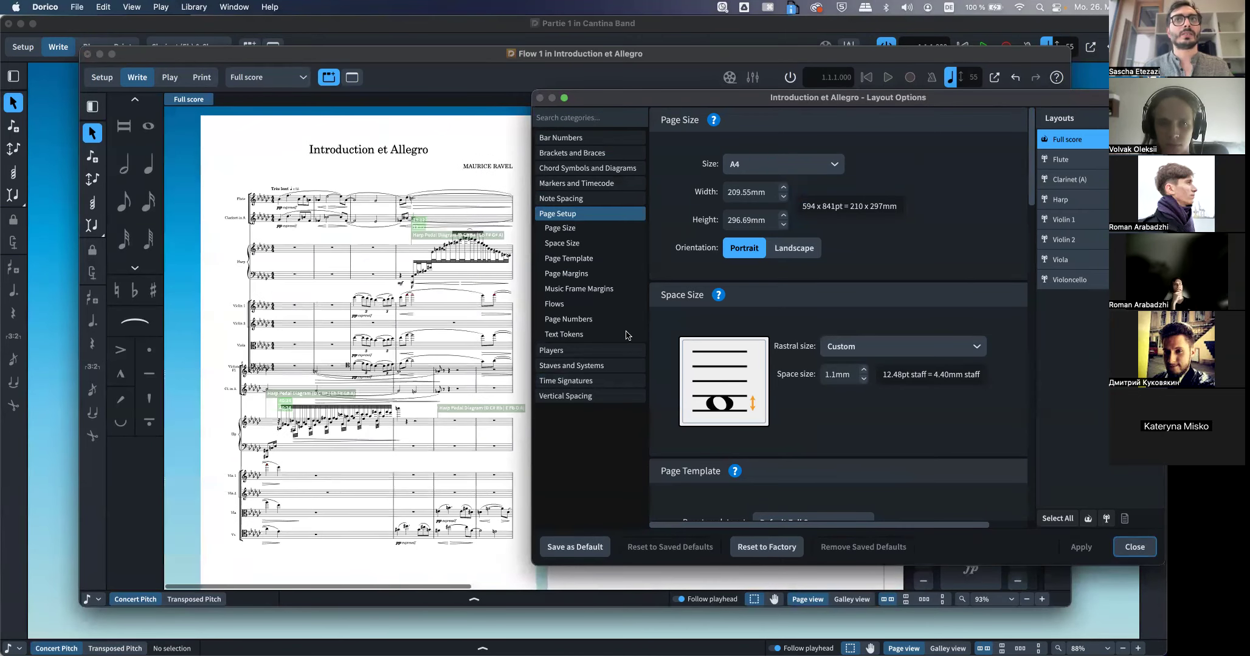
Set the Full score layout's space size to 1mm and inspect the two systems on the first page
left_click(834, 372)
key("BackSpace")
key("BackSpace")
key("Return")
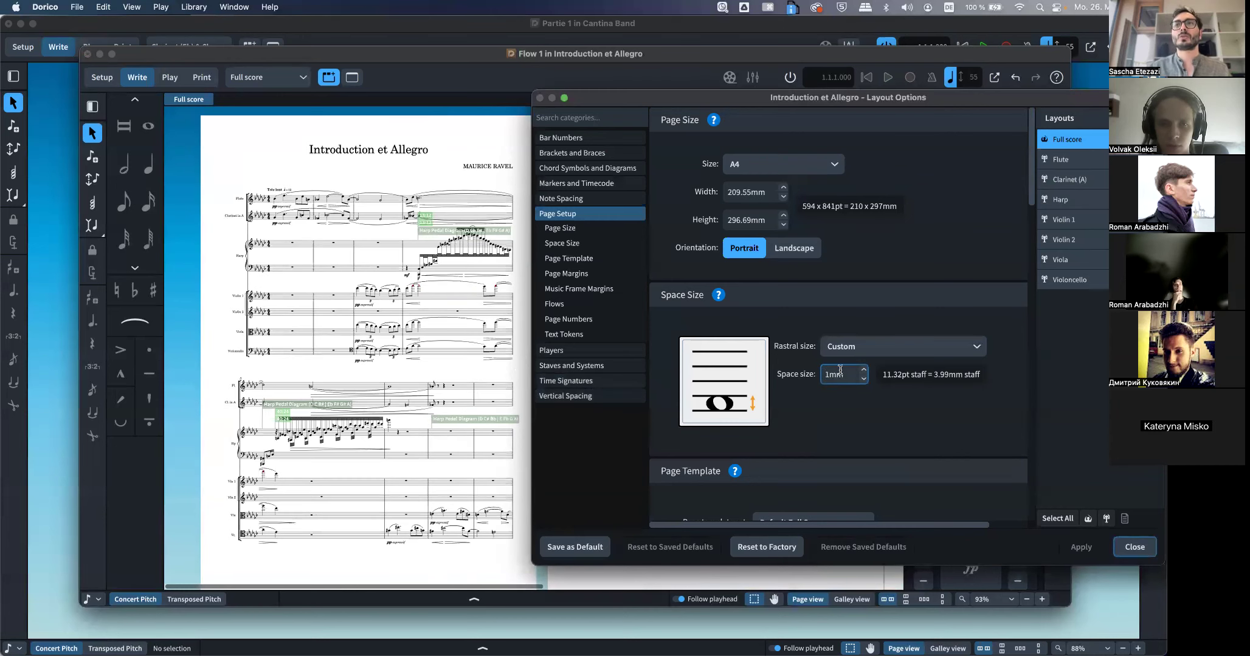
left_click(326, 364)
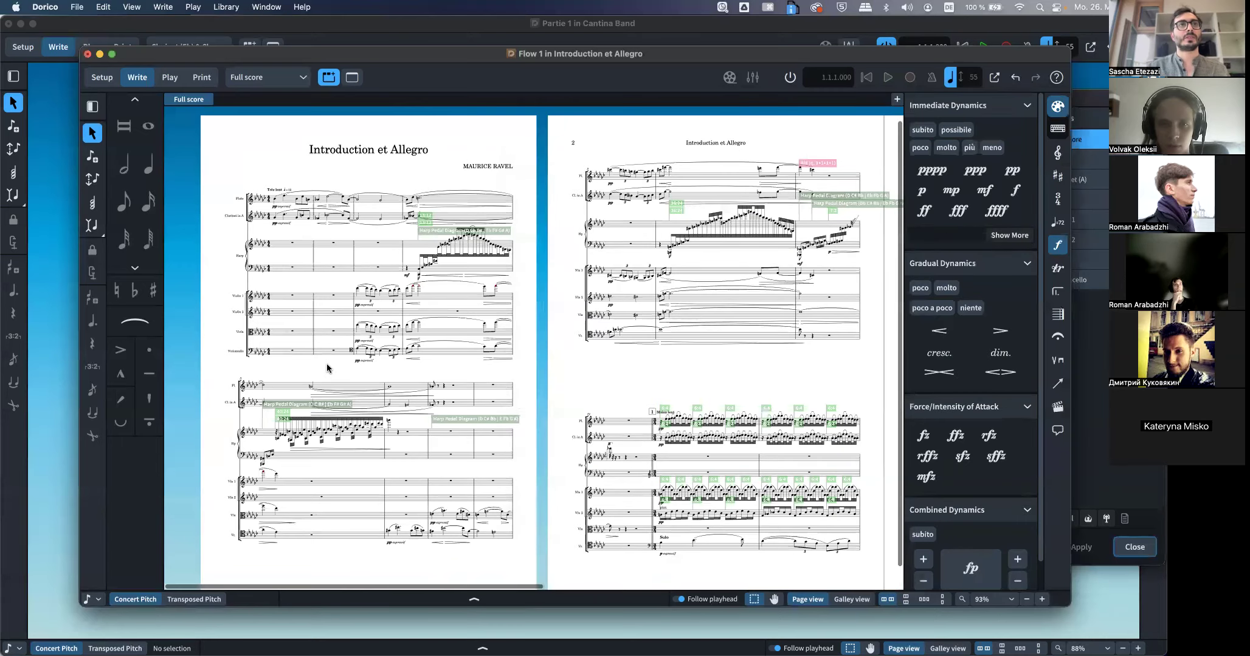
scroll(327, 366, "up", 3)
scroll(327, 367, "down", 1)
scroll(327, 367, "left", 1)
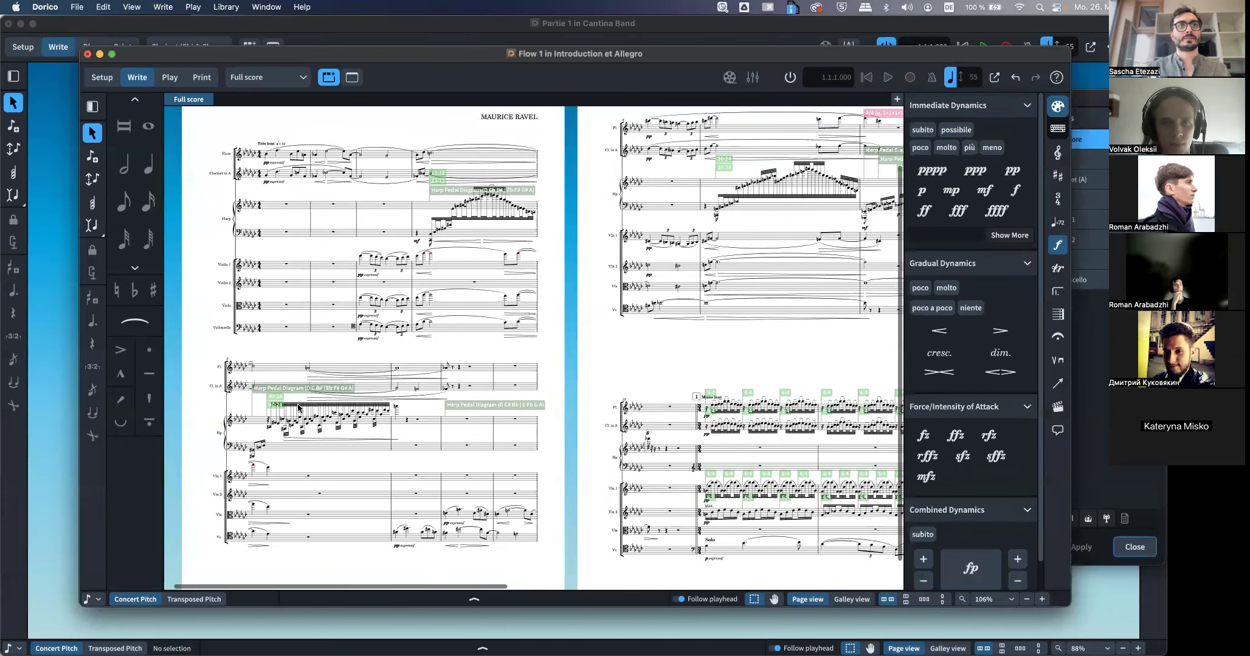
Hide the signposts in the Full score and check the uncluttered pages
left_click(87, 6)
mouse_move(131, 7)
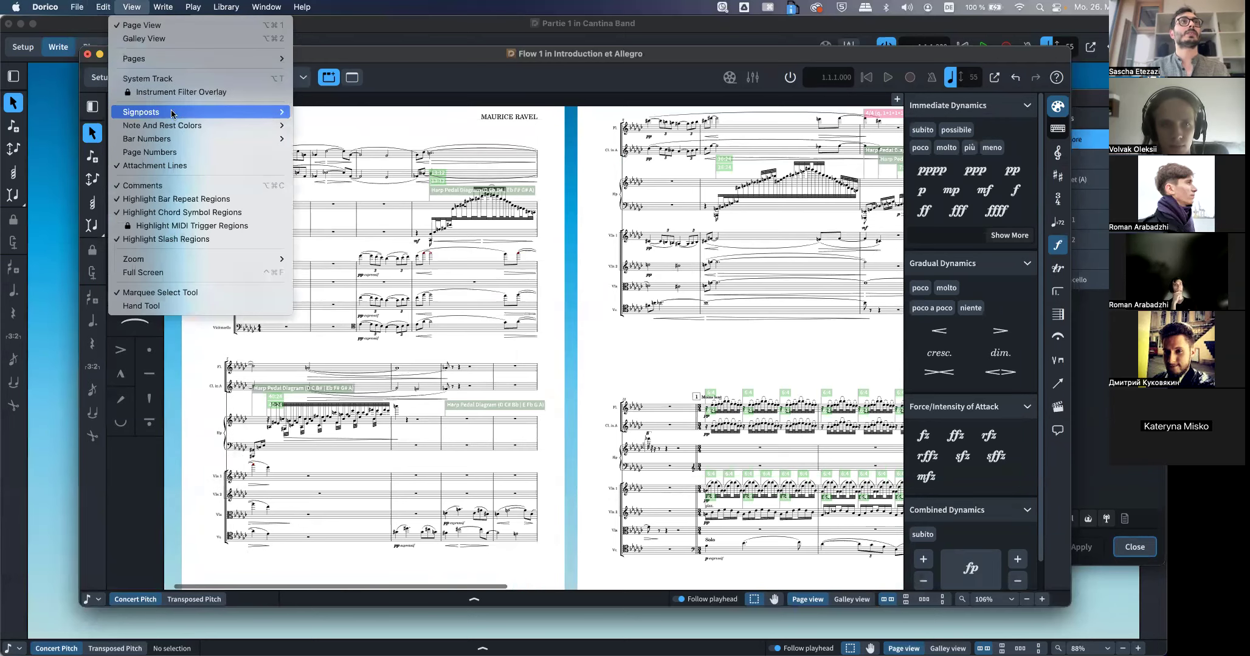
mouse_move(172, 113)
left_click(309, 108)
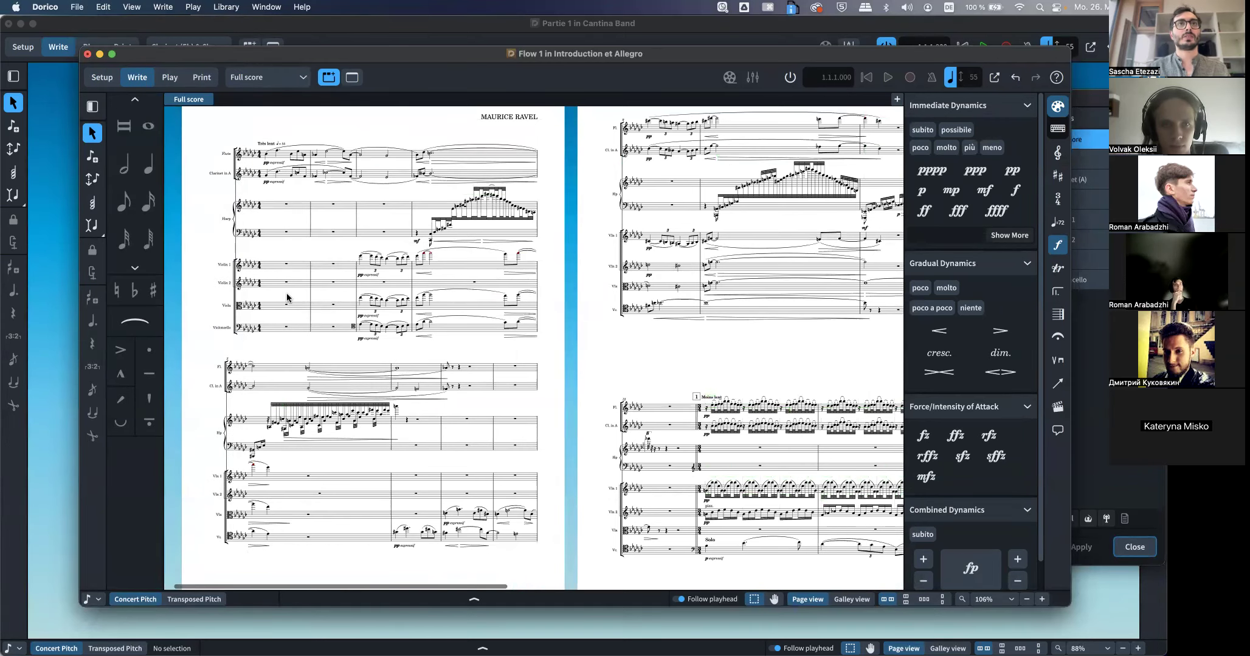
scroll(286, 293, "down", 5)
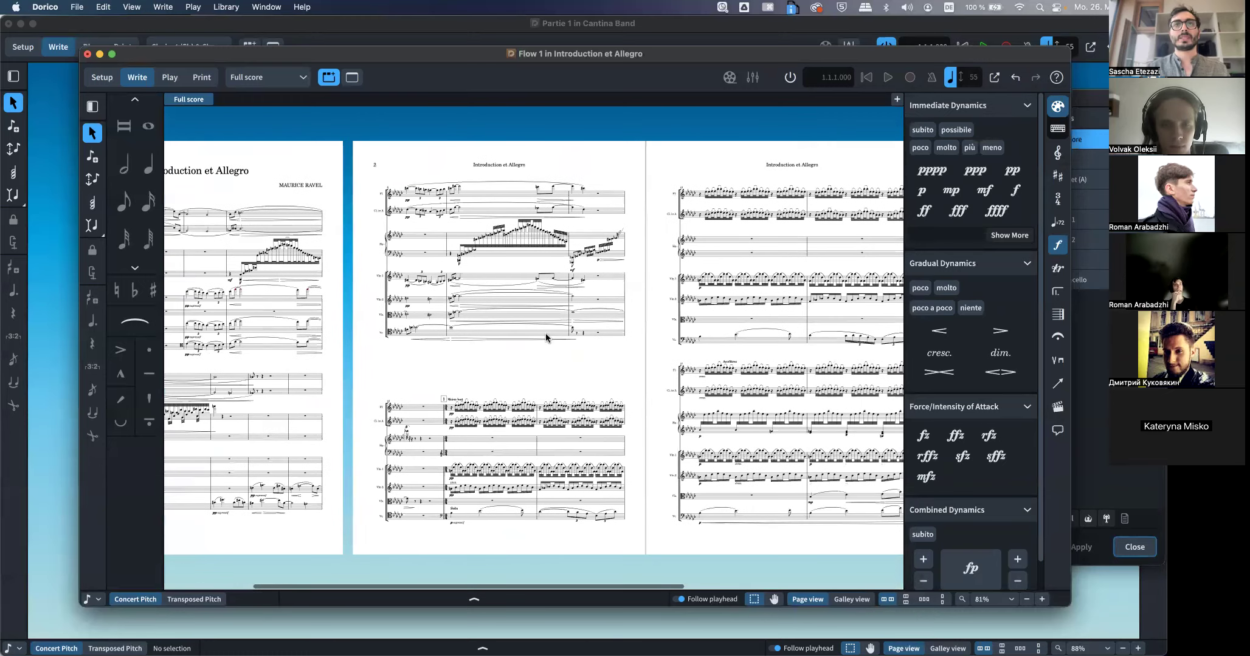
scroll(567, 430, "right", 3)
scroll(567, 431, "left", 6)
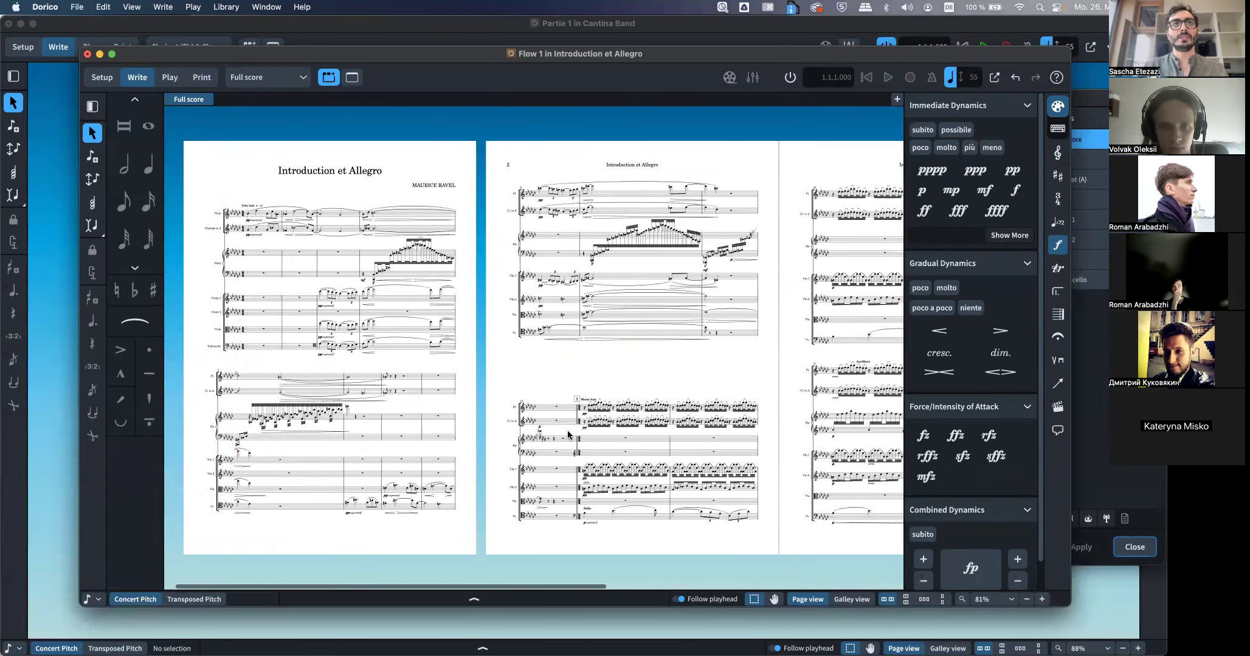
scroll(567, 430, "left", 1)
Reopen Layout Options and apply rastral size Size 5 (6.0mm) to the Full score layout
key("super+shift+l")
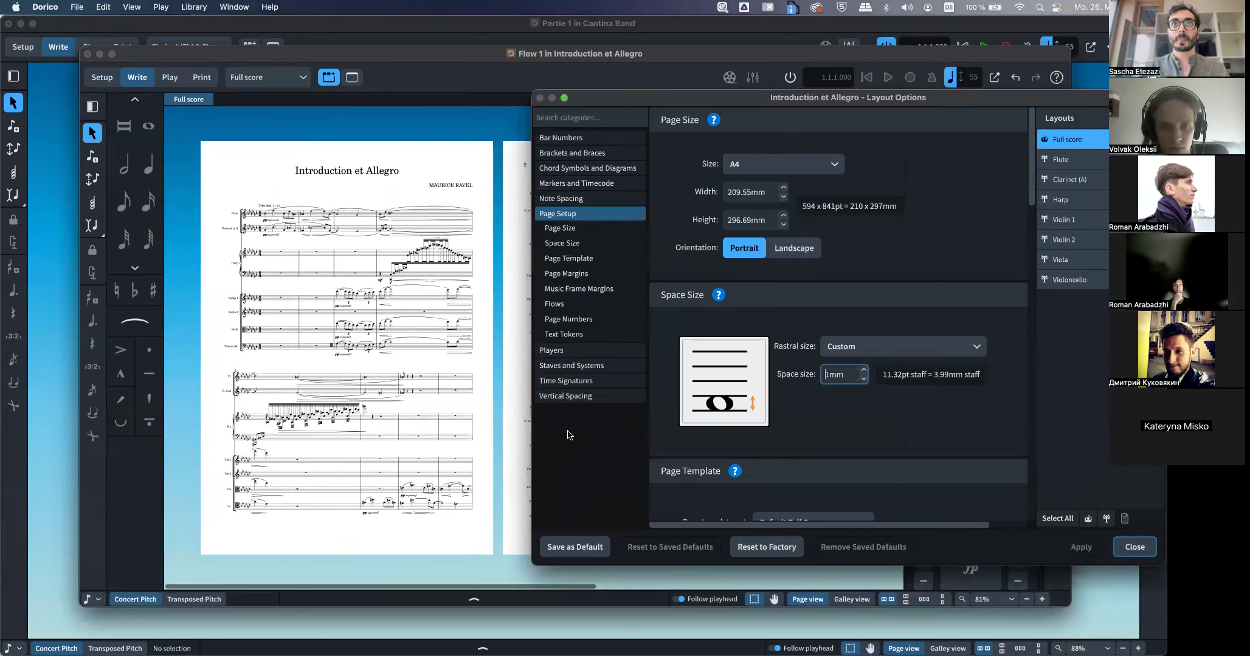
left_click(851, 347)
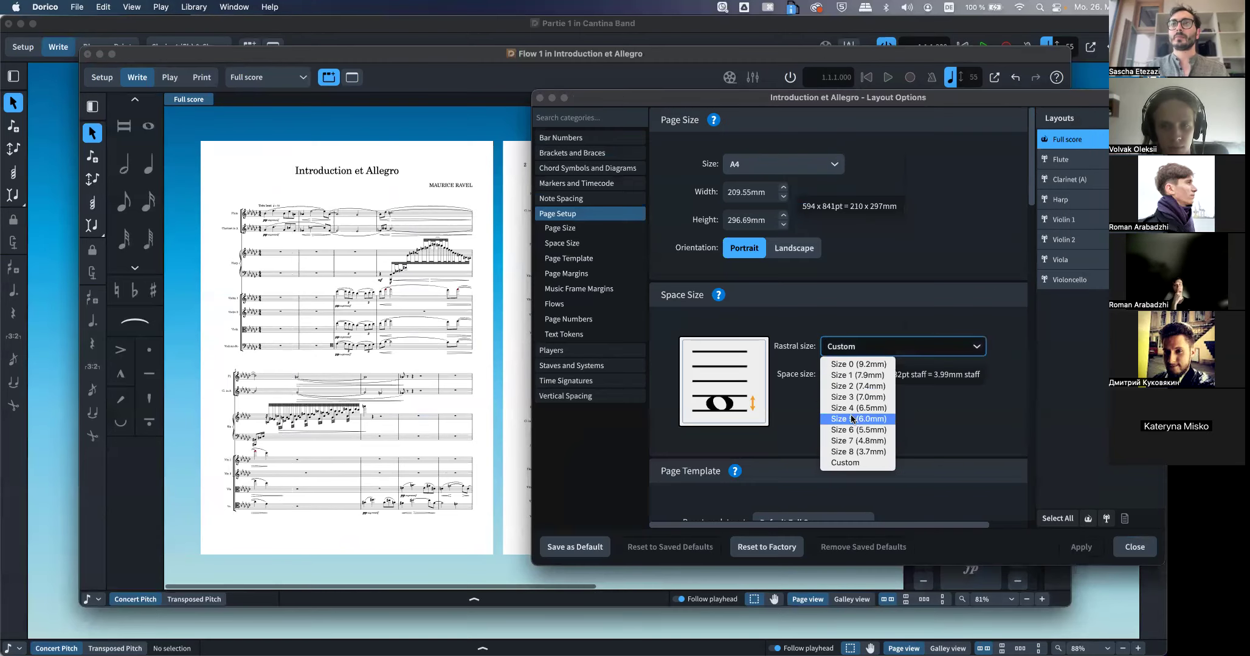
left_click(858, 419)
left_click(1087, 548)
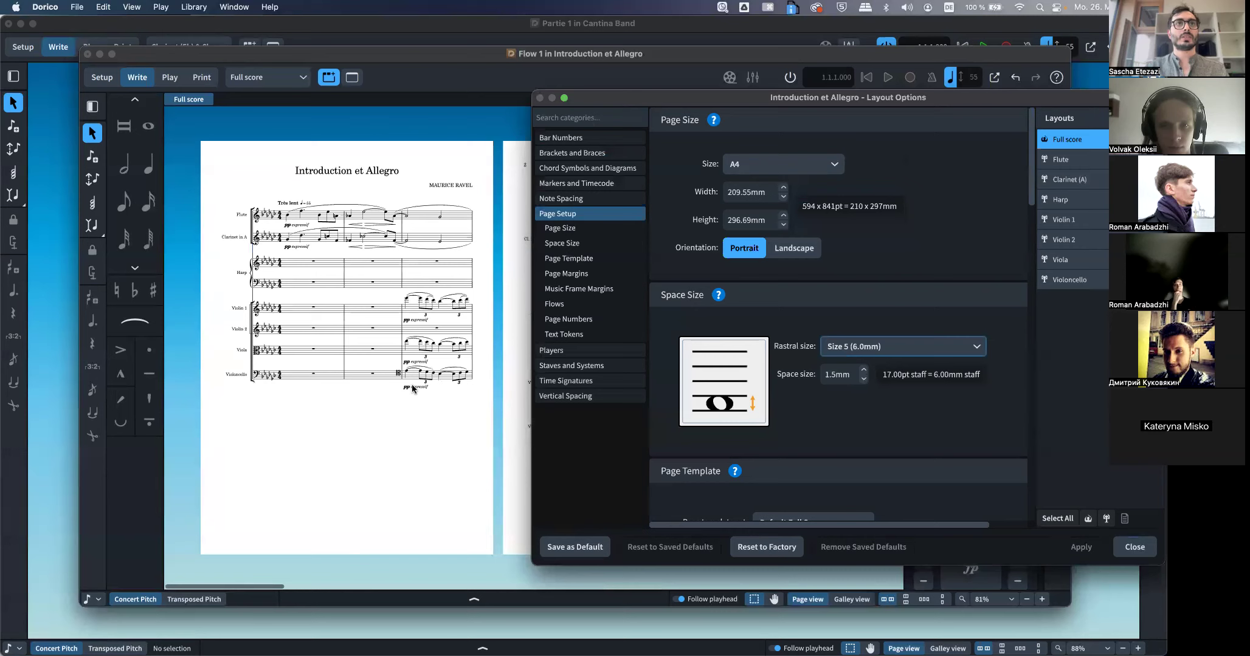
Apply rastral size Size 4 (6.5mm) to the Full score layout
left_click(836, 346)
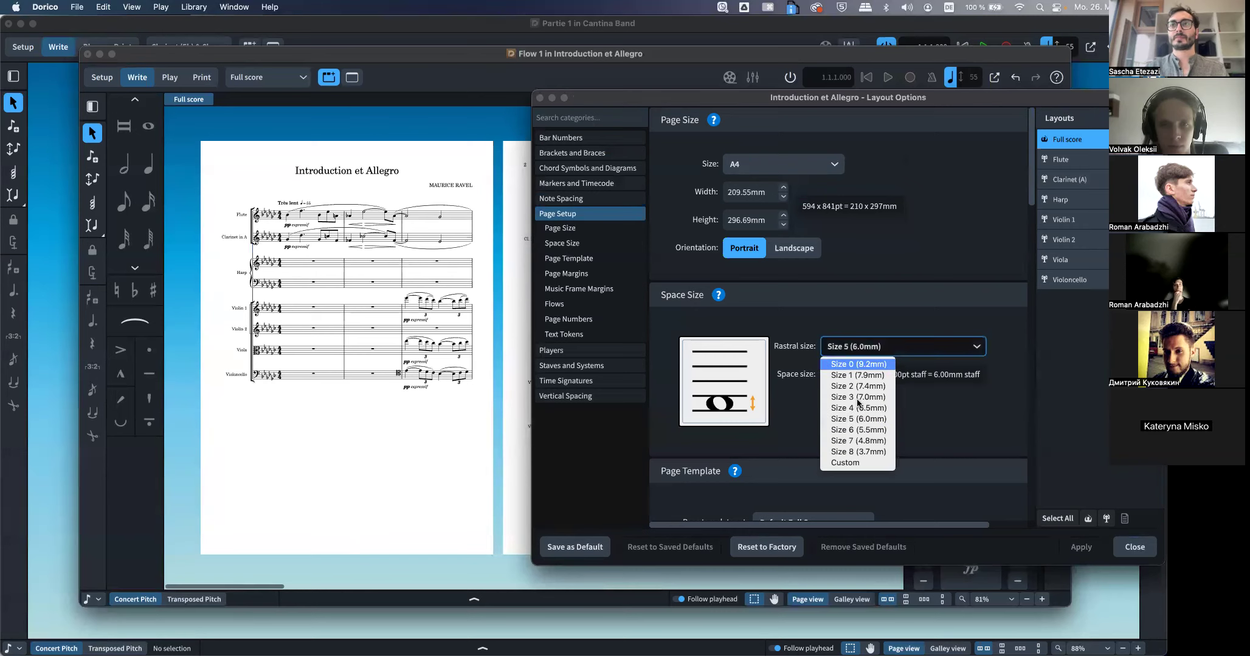
left_click(860, 407)
left_click(1081, 547)
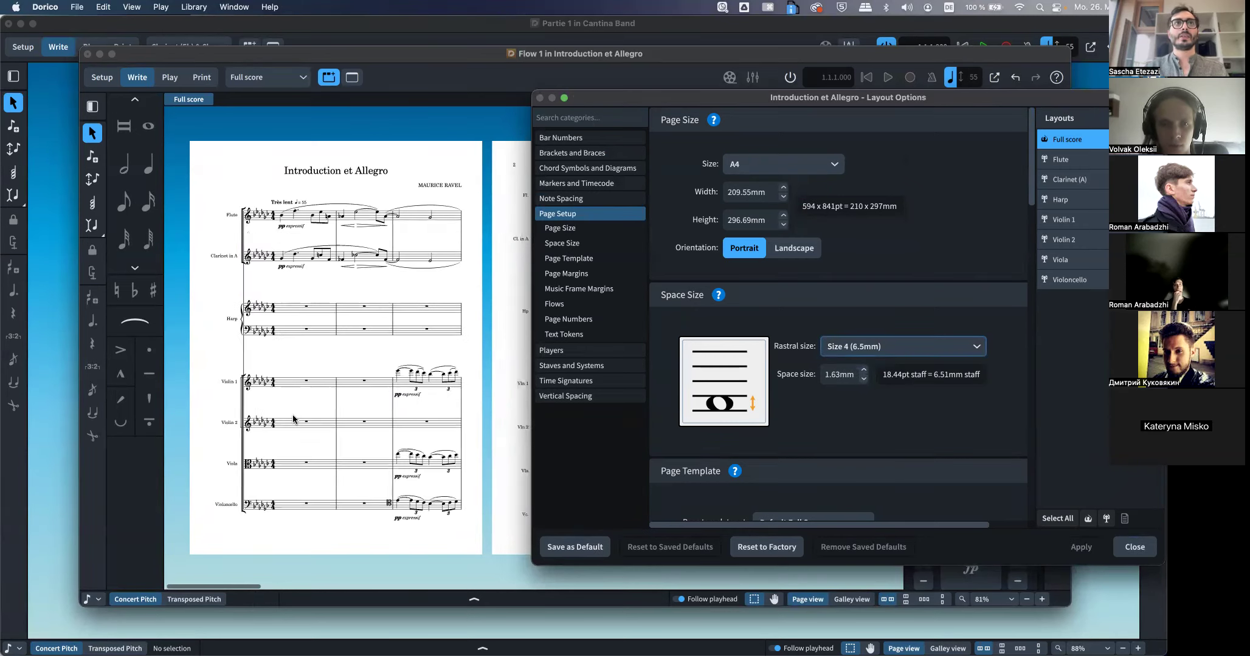
Examine the staff distribution across the Full score pages, leaving Layout Options to compare the fuller and emptier pages
scroll(334, 405, "right", 5)
scroll(336, 405, "down", 5)
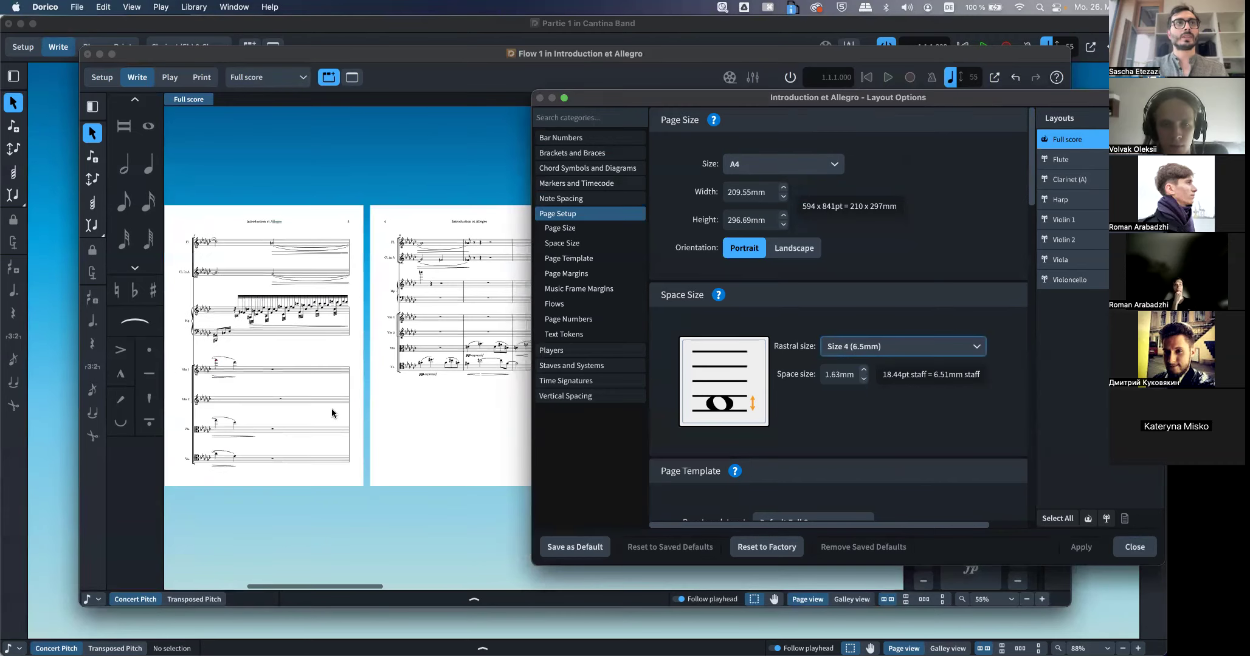
scroll(325, 331, "right", 5)
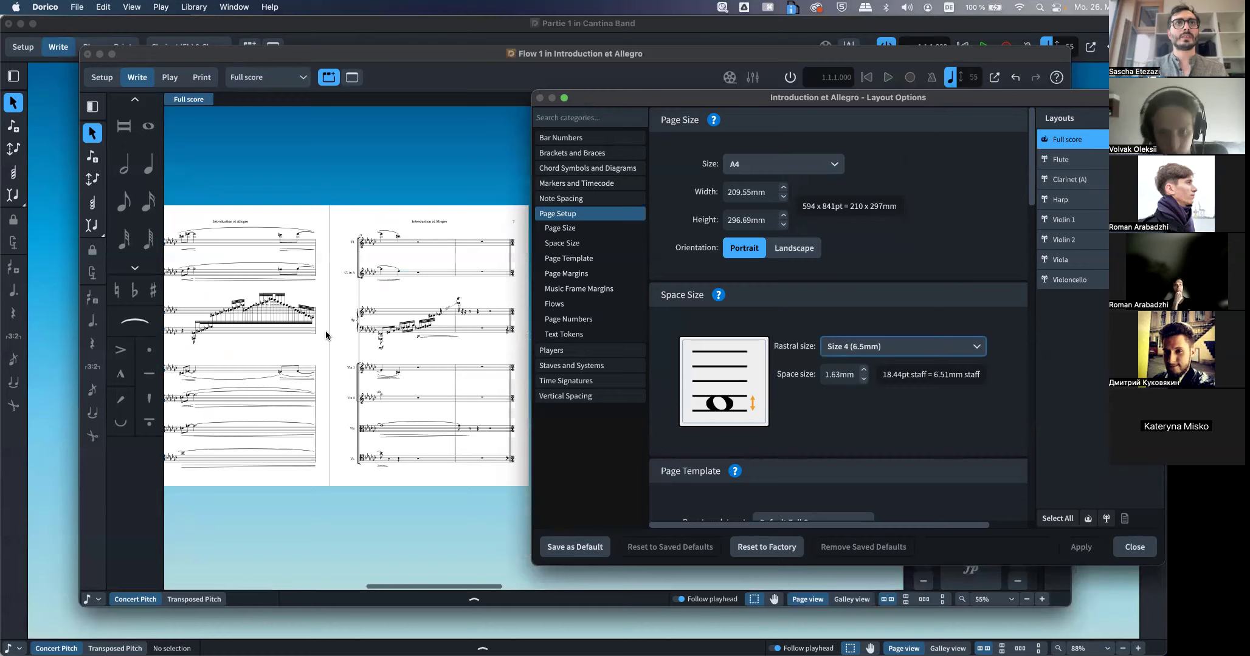
scroll(325, 331, "left", 3)
left_click(1134, 547)
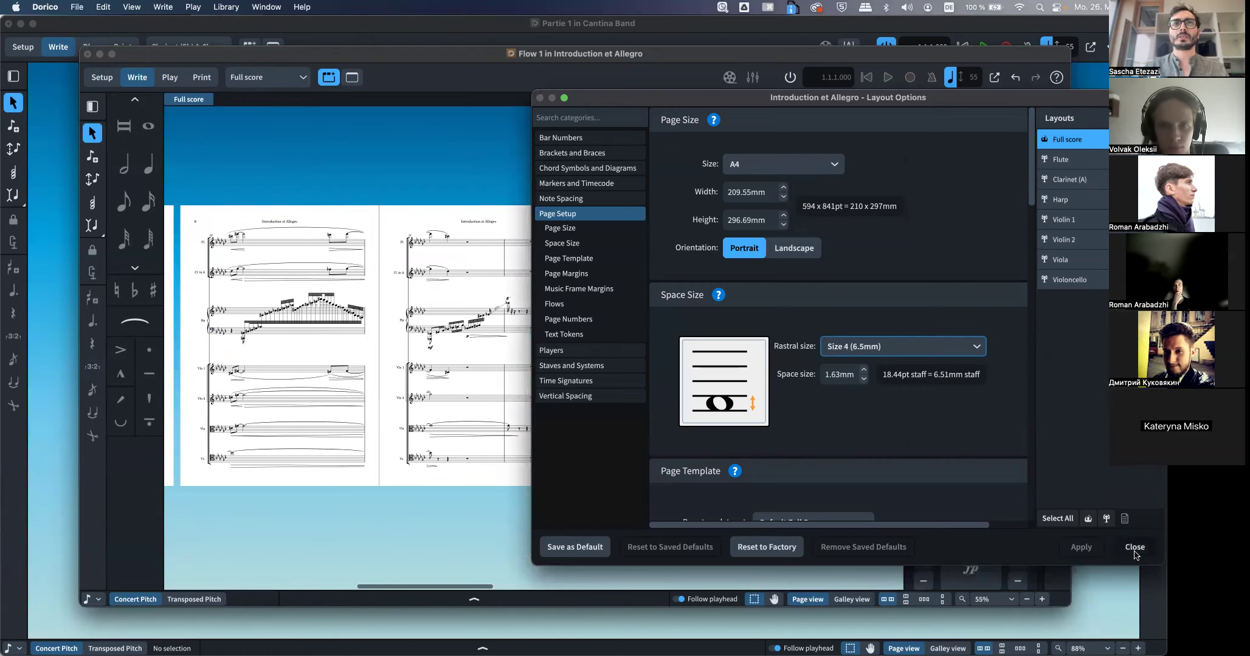
scroll(369, 311, "left", 3)
scroll(368, 313, "left", 15)
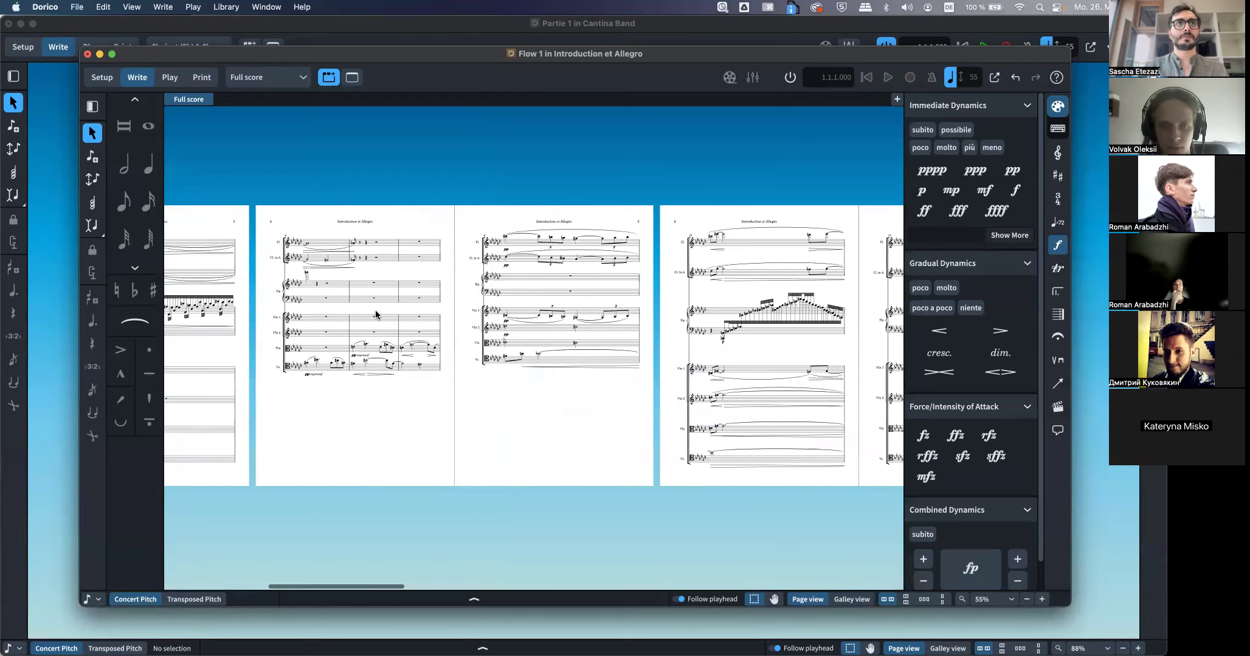
scroll(375, 311, "left", 5)
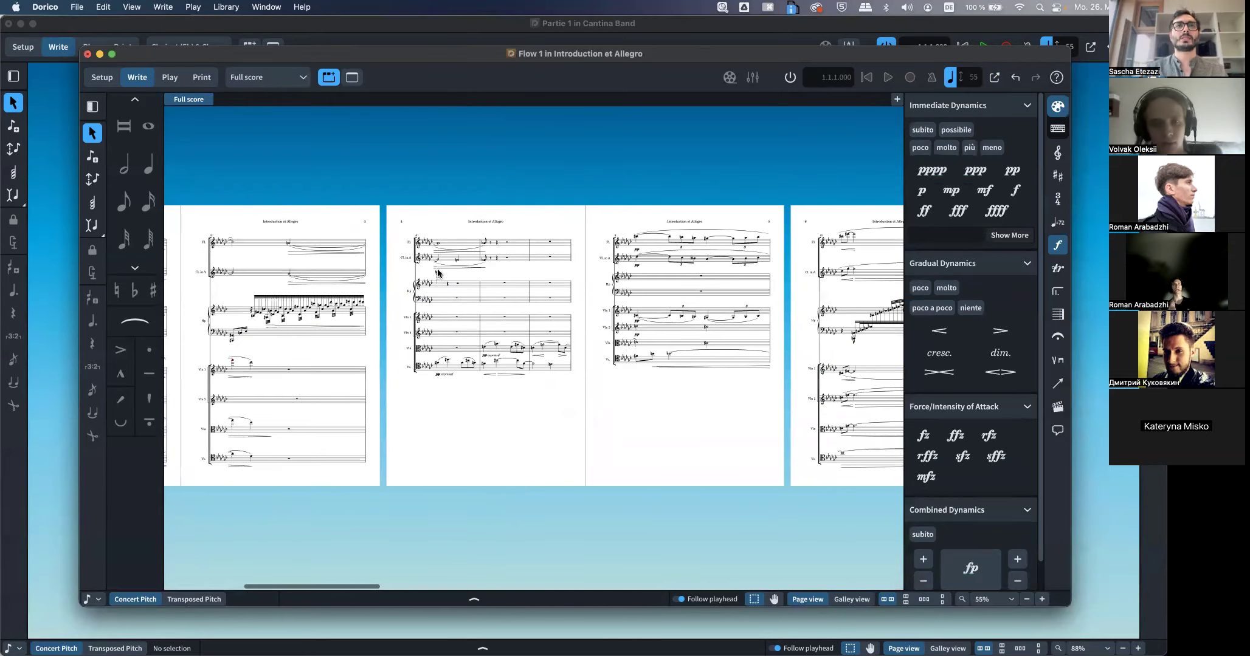
scroll(399, 280, "left", 10)
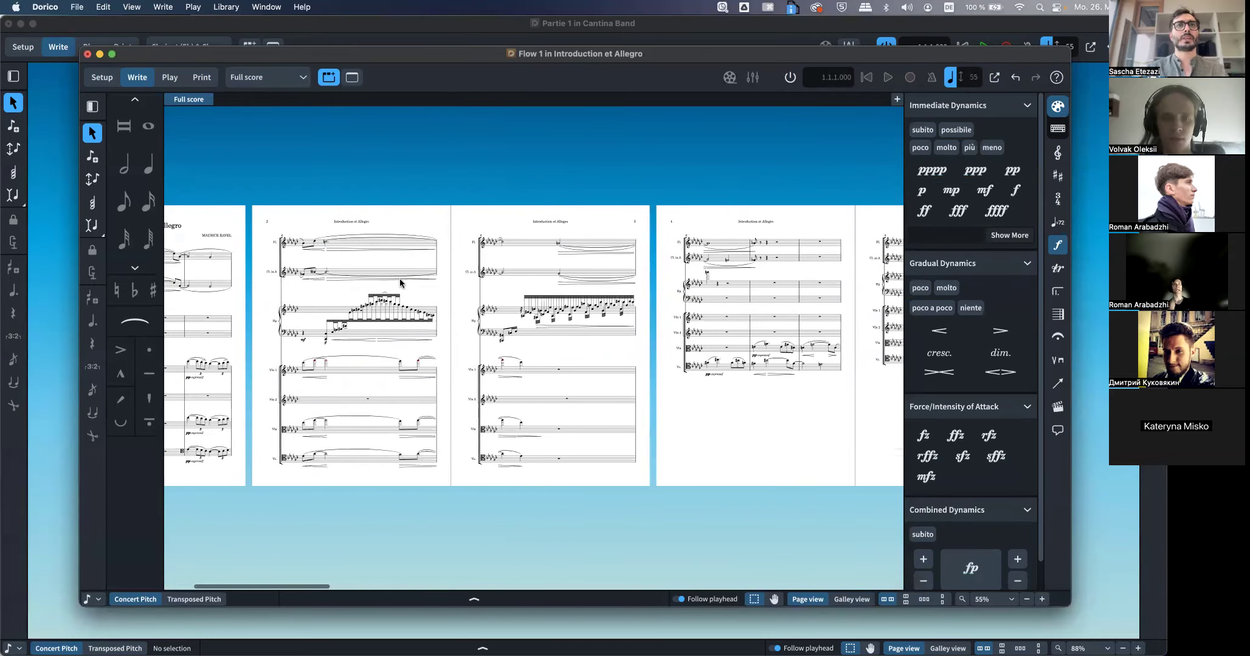
scroll(399, 282, "right", 8)
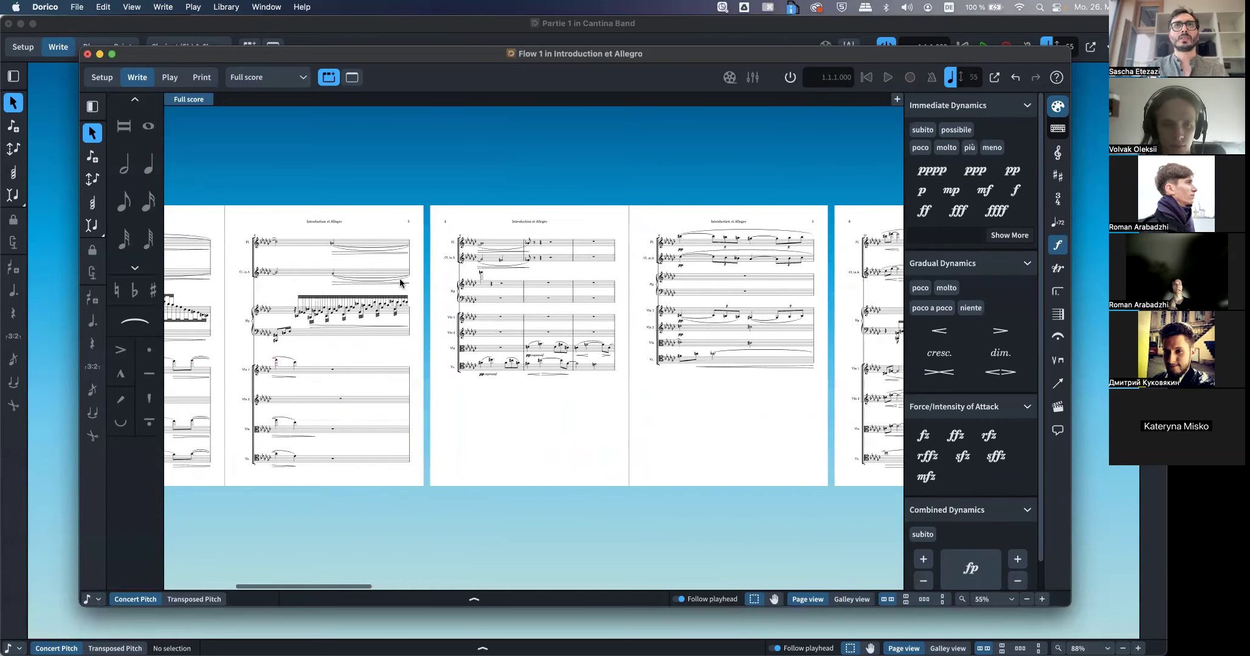
In the Full score's vertical justification options, justify staves and systems when the frame is at least 10% full, and apply the change
key("super+shift+l")
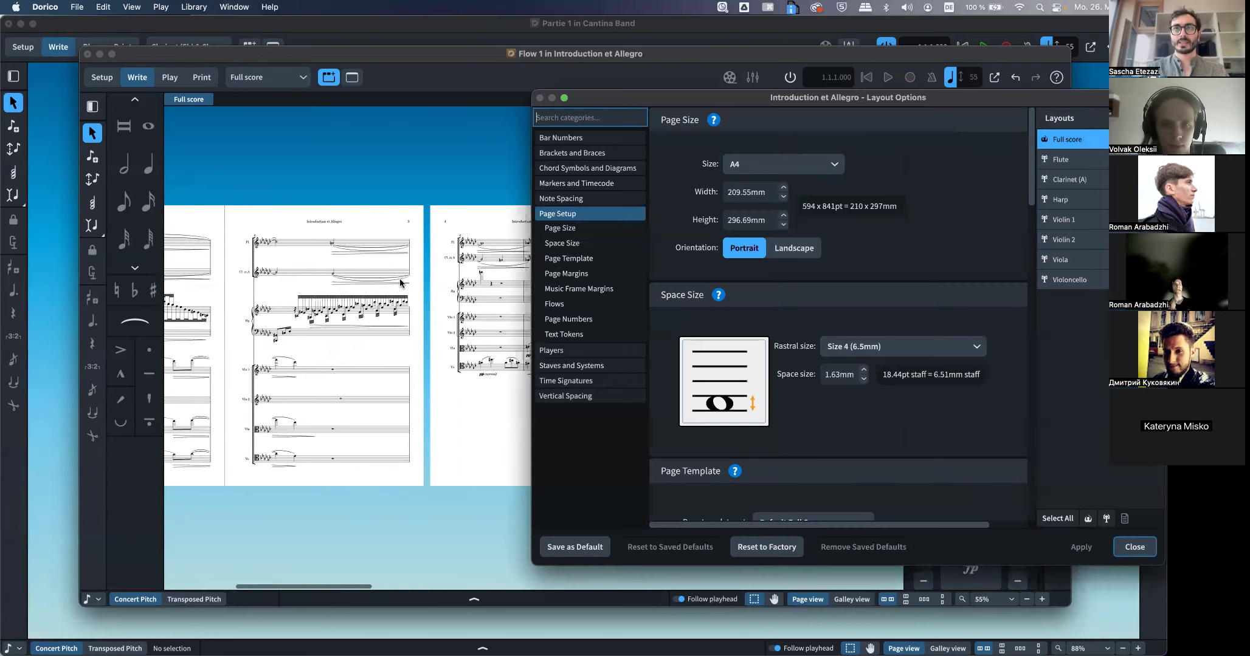
left_click(542, 398)
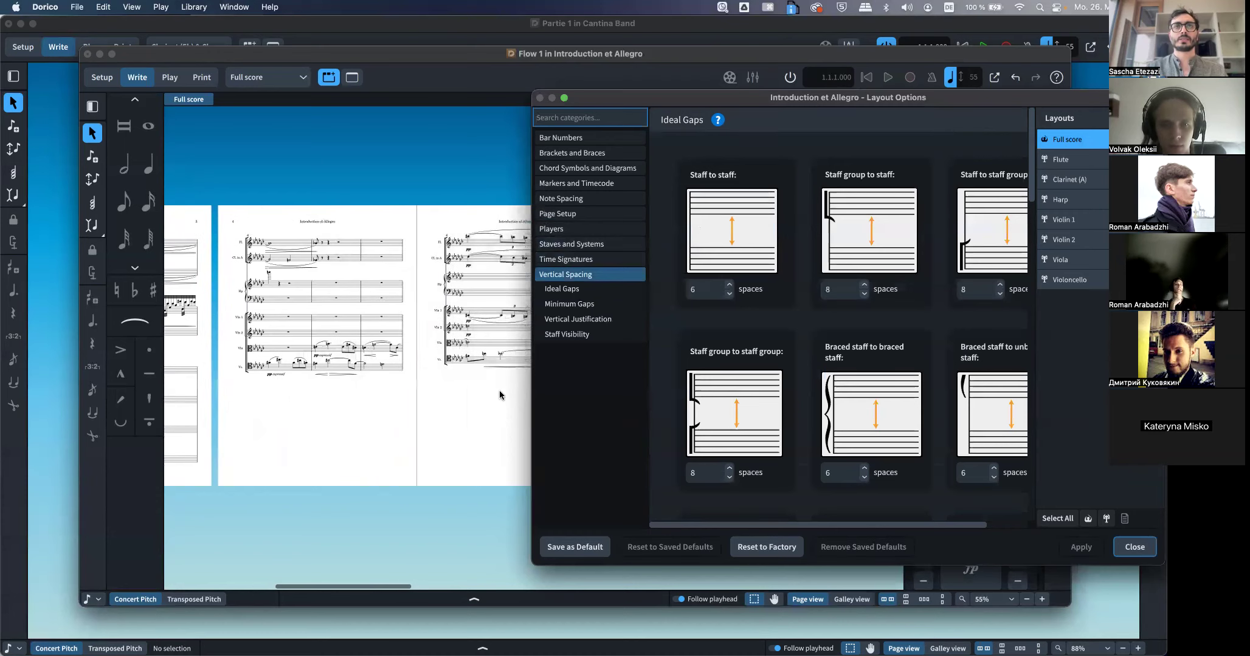
left_click(593, 334)
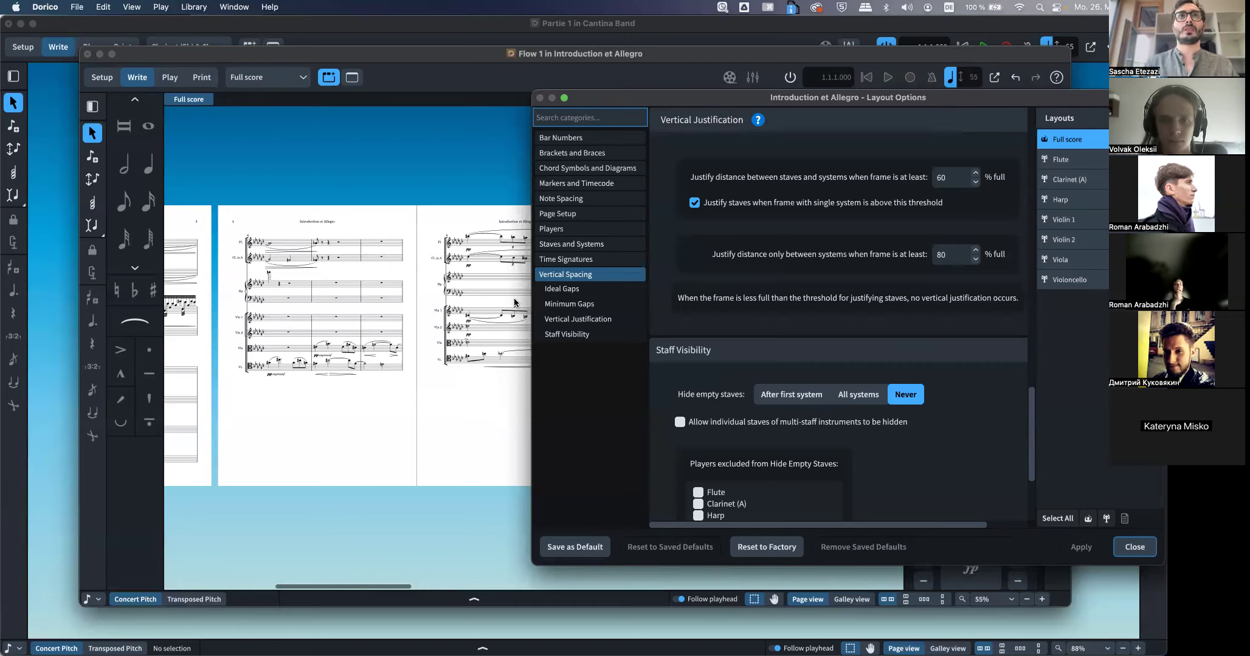
left_click(949, 176)
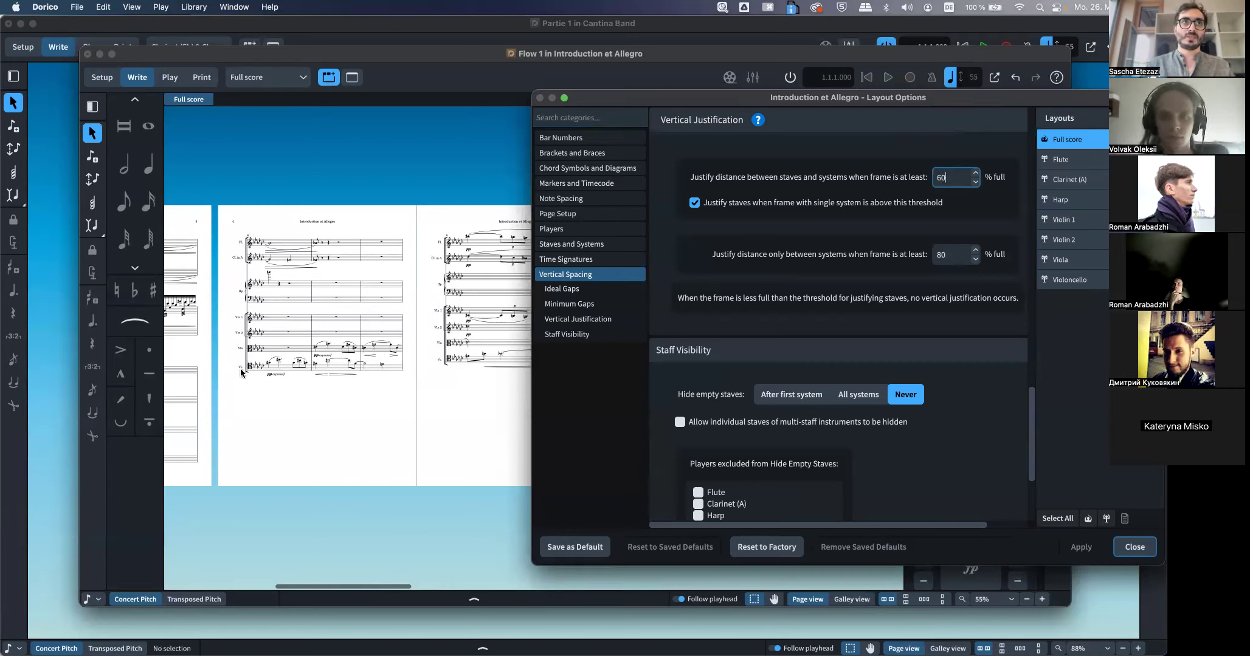
left_click(917, 216)
double_click(953, 176)
type("10")
left_click(925, 191)
left_click(1076, 547)
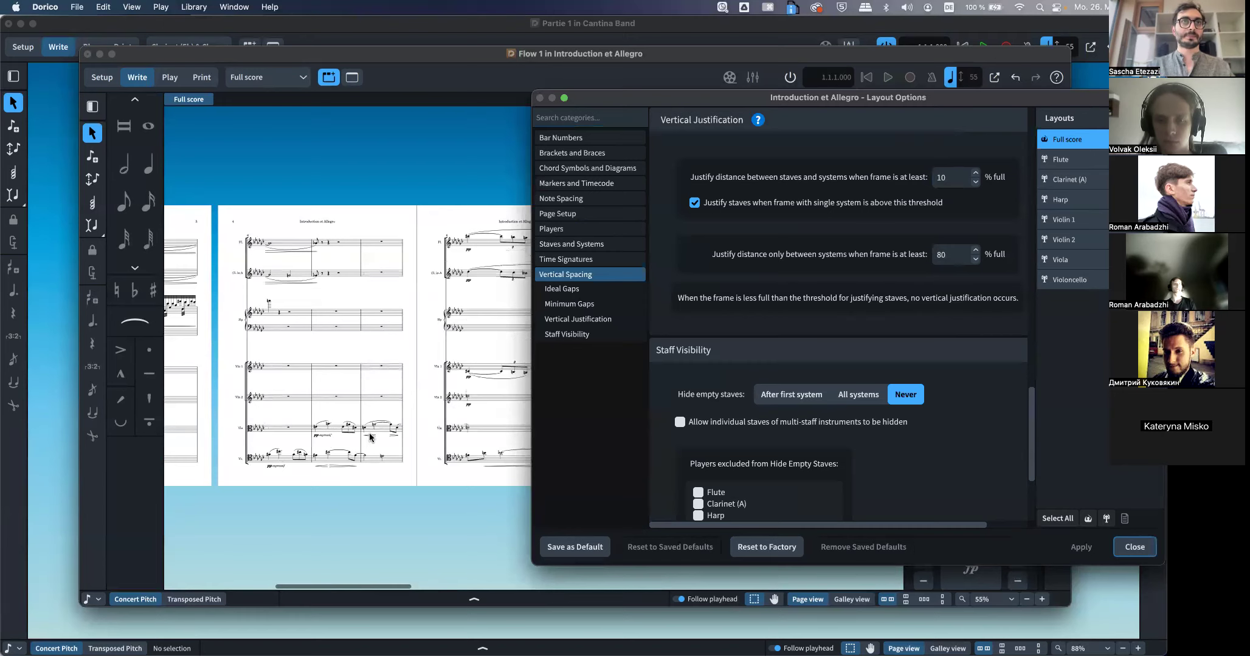
left_click(1134, 547)
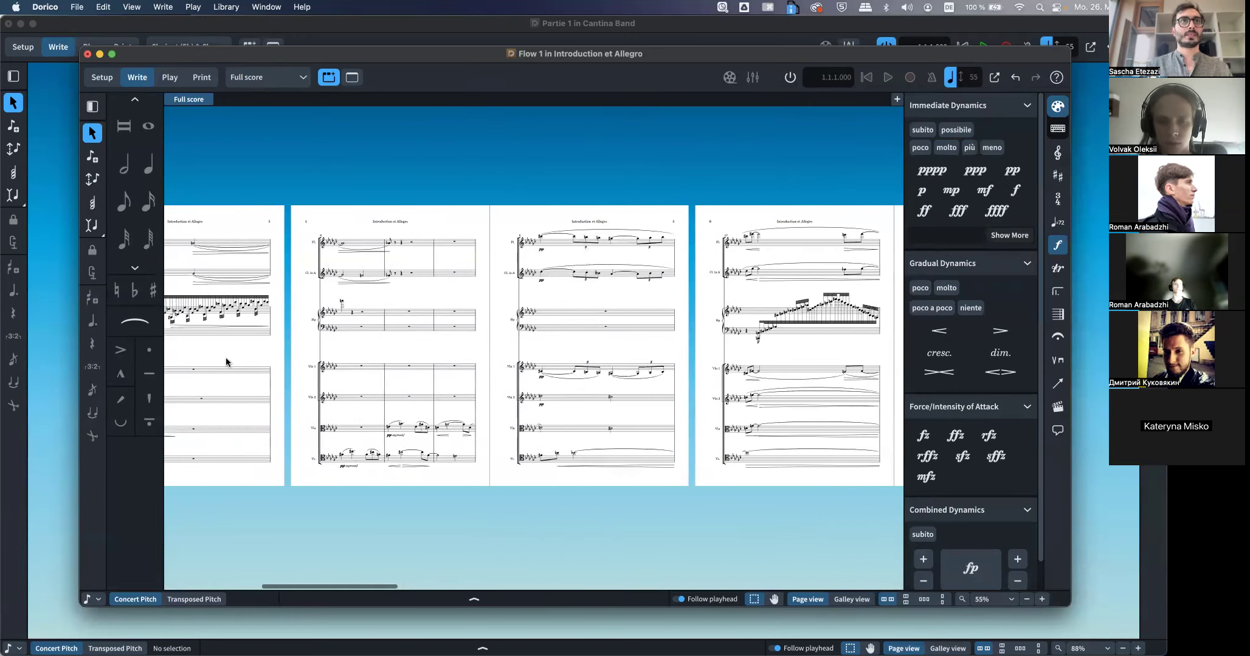
Examine the vertical staff justification from the first page through the later pages of the Full score
scroll(226, 363, "left", 5)
scroll(226, 362, "left", 5)
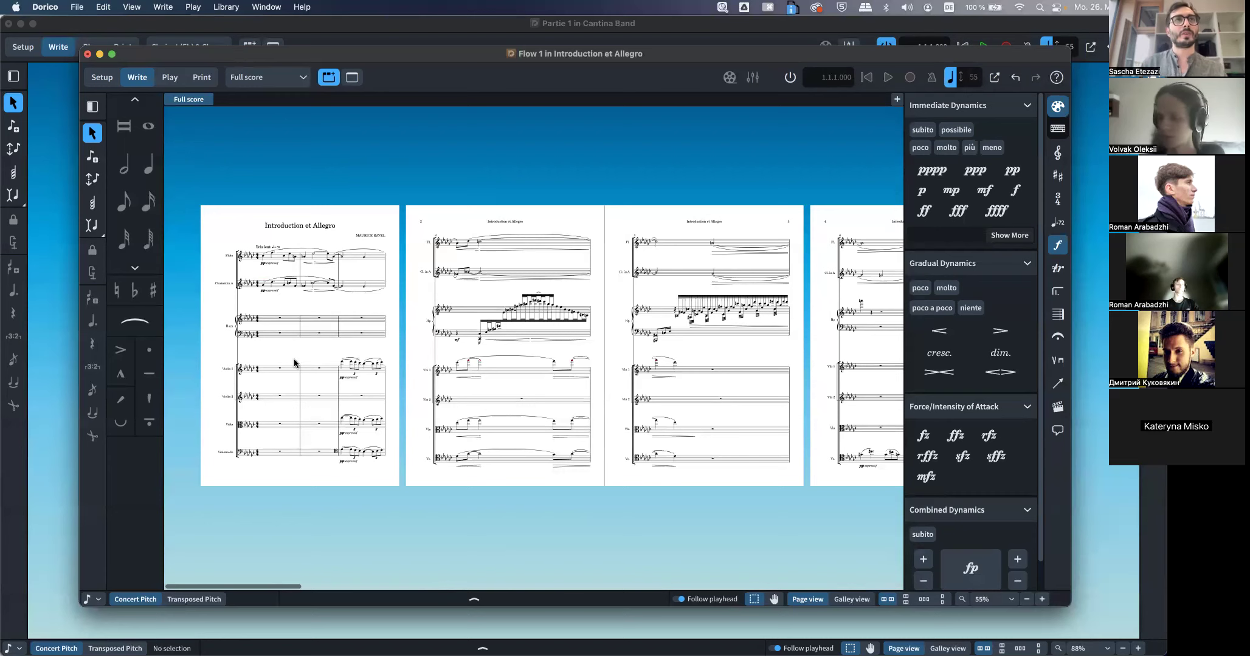
scroll(295, 360, "right", 10)
scroll(294, 363, "right", 10)
scroll(294, 363, "right", 10)
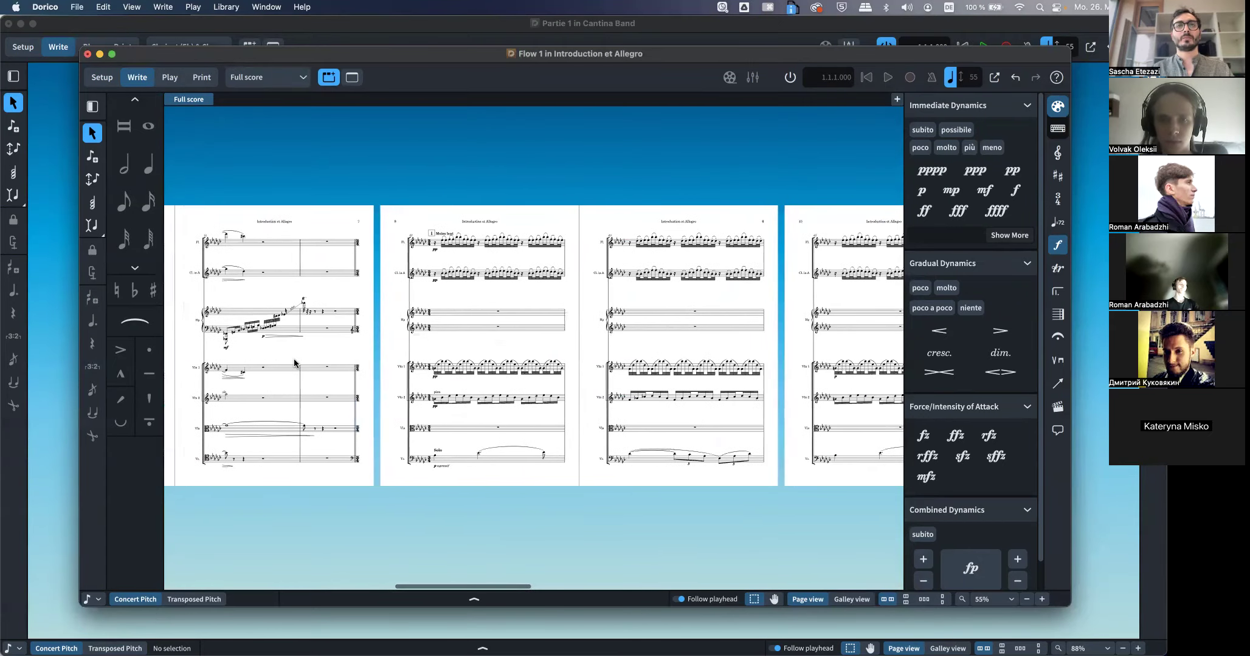
scroll(294, 363, "right", 8)
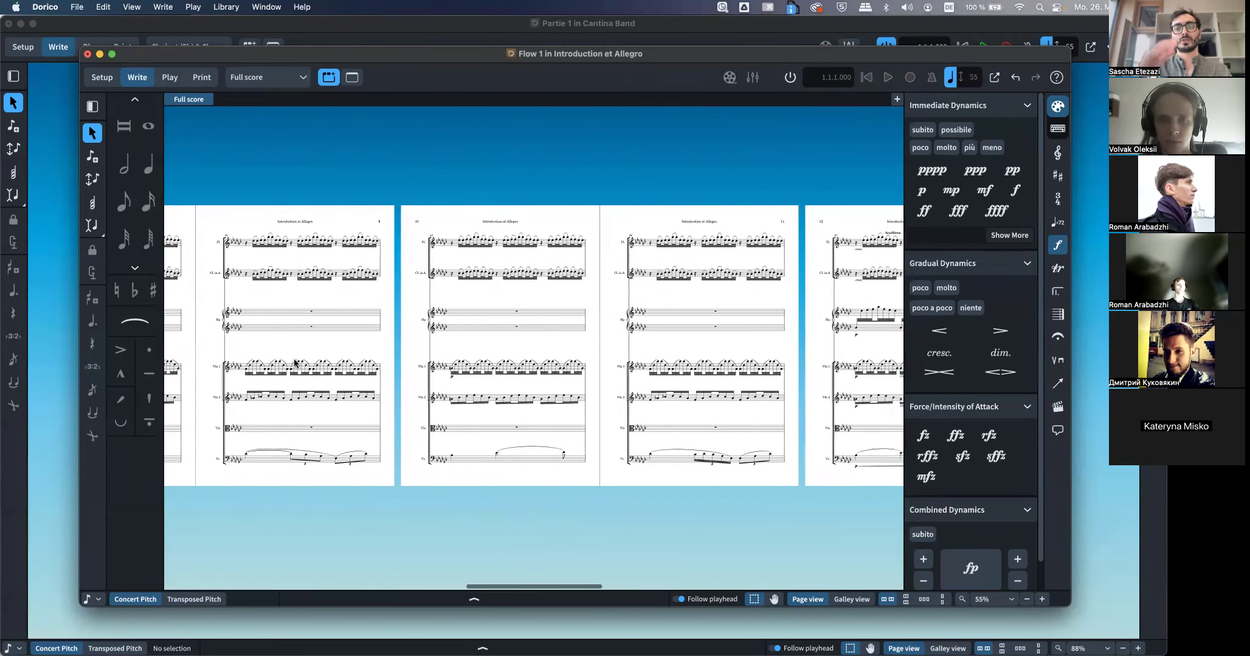
scroll(294, 363, "right", 6)
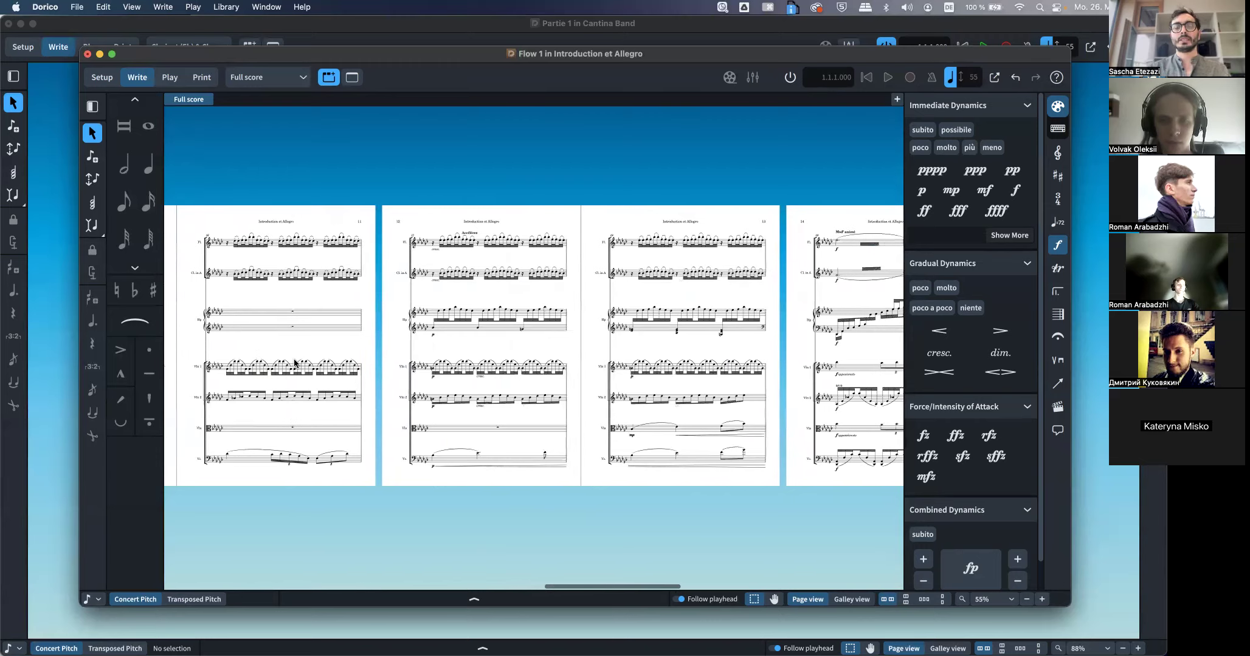
In the Full score's Note Spacing options, set the minimum space for short notes to 1 space
key("super+shift+l")
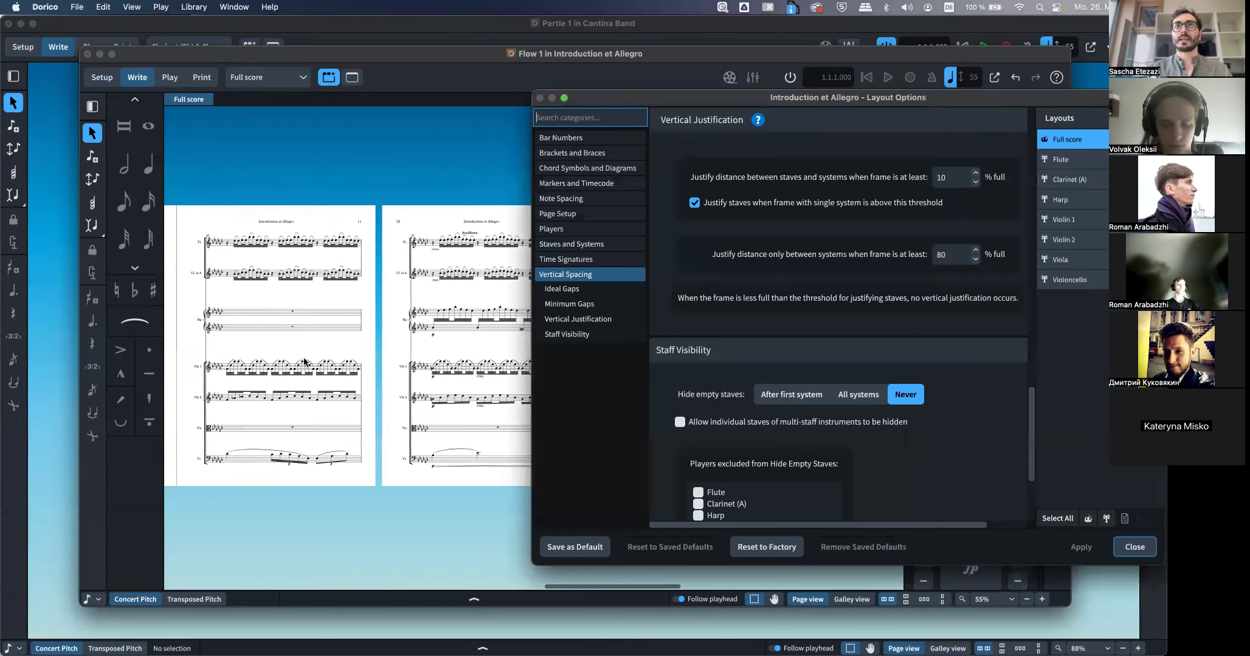
left_click(582, 199)
scroll(433, 211, "left", 10)
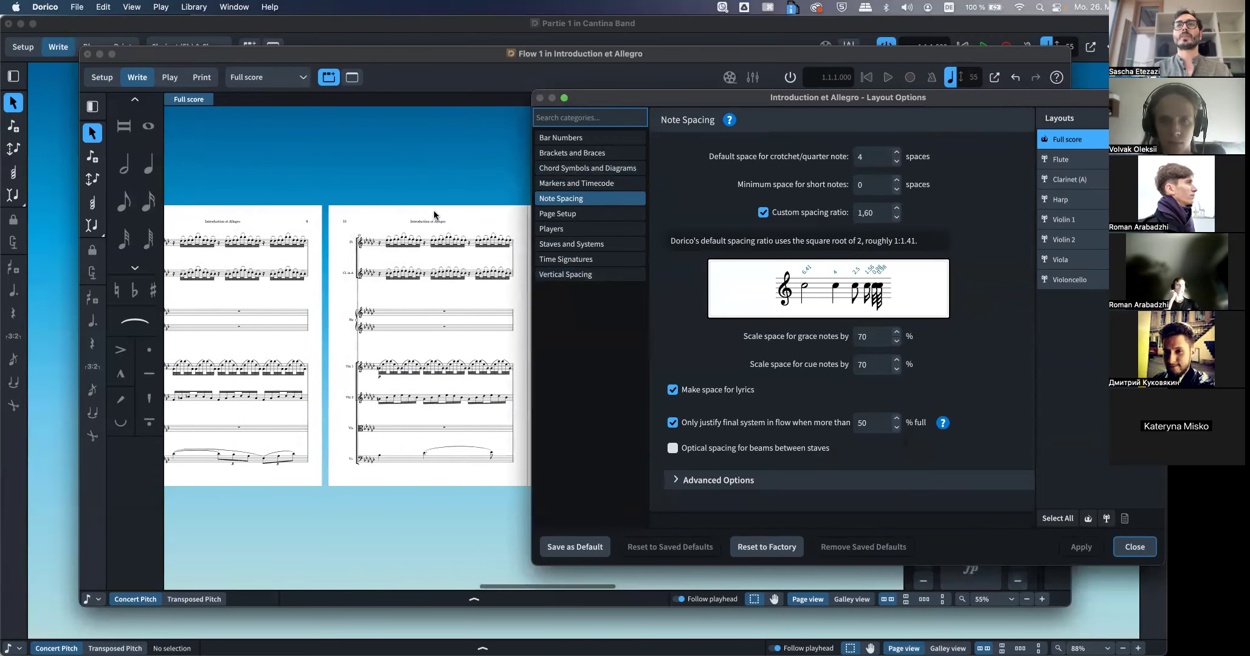
scroll(433, 210, "left", 4)
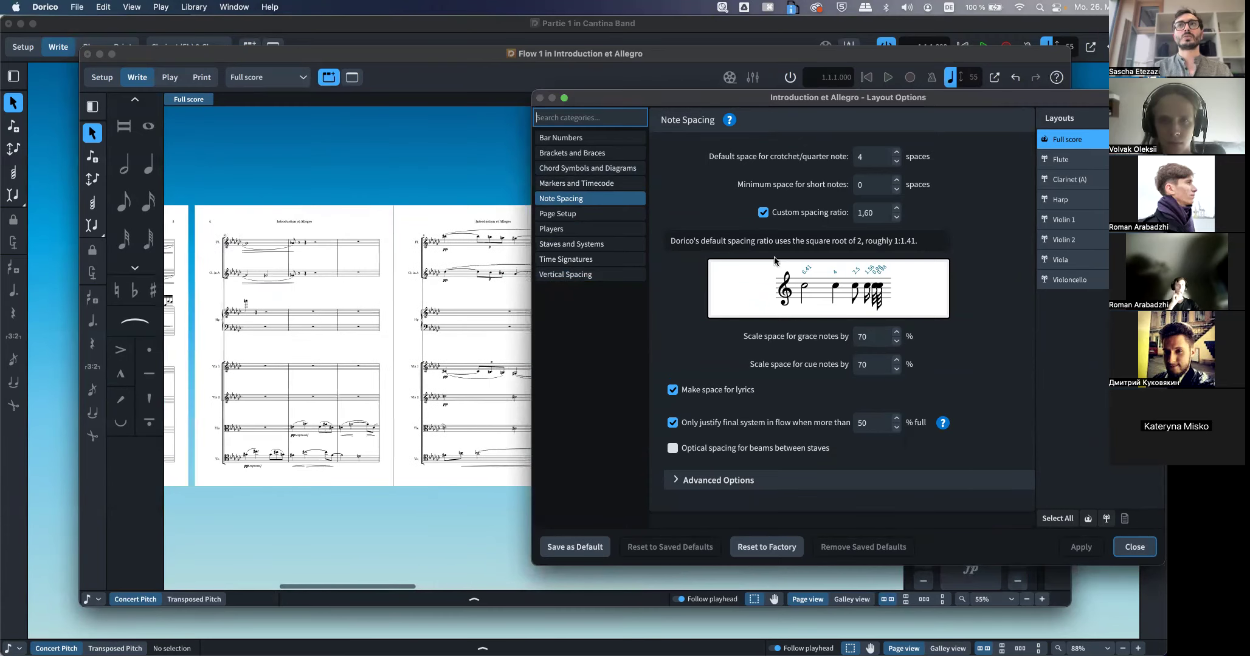
left_click(866, 187)
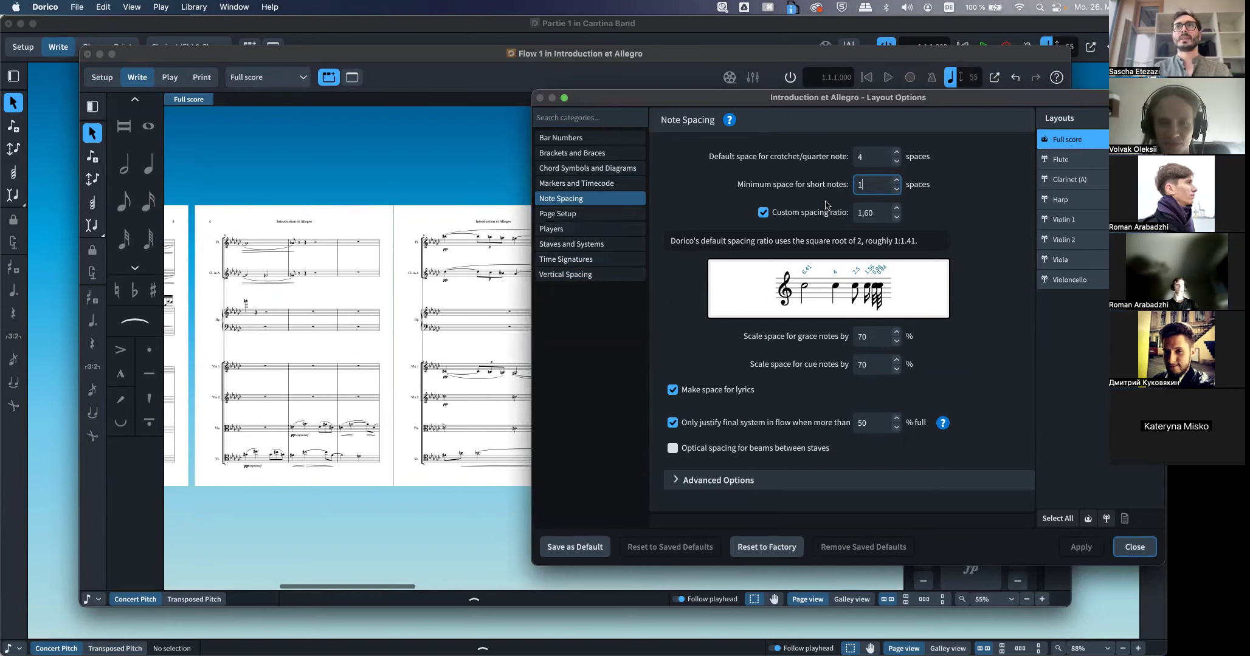
type("1")
key("Return")
Set the default space for crotchet/quarter notes to 3 spaces
left_click(863, 156)
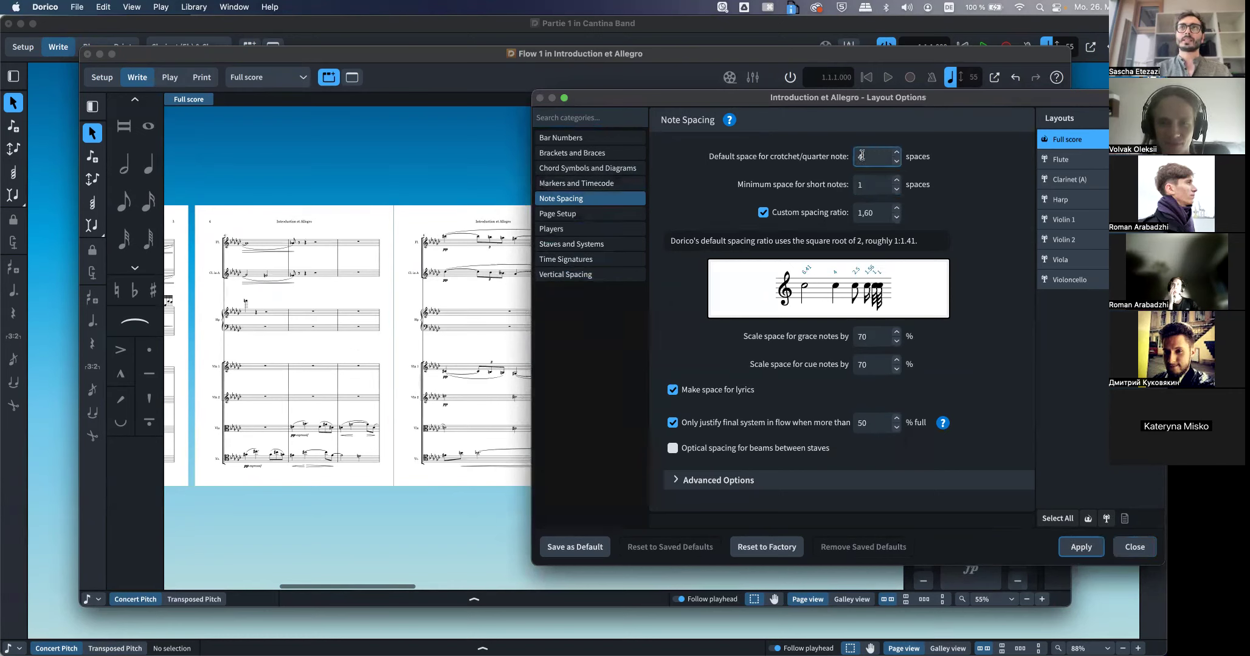
left_click(896, 161)
left_click(896, 161)
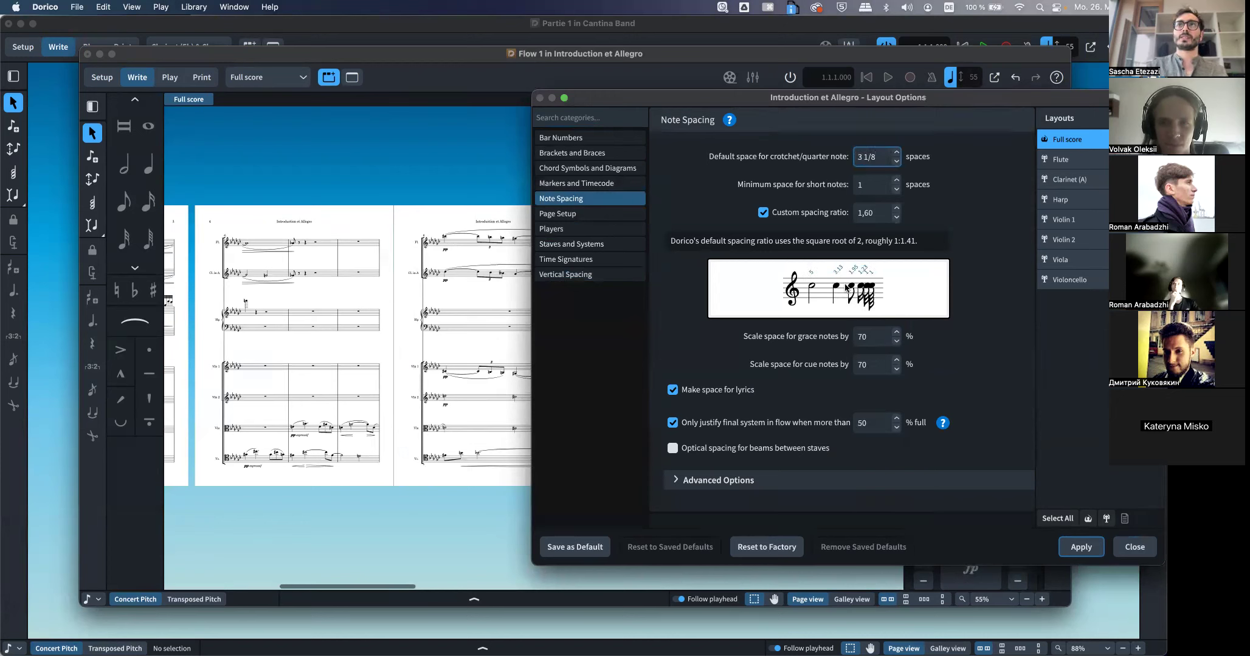
left_click(897, 161)
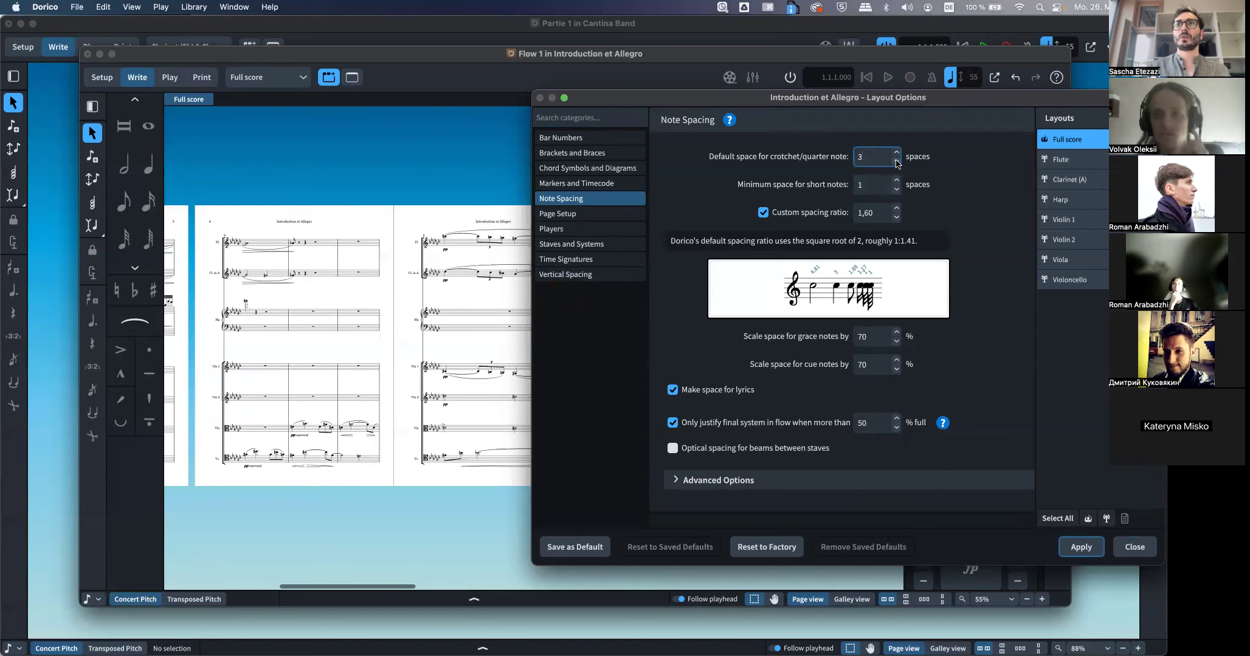
Try a minimum space of 1/4 for short notes, and set it back to 1 space
left_click(896, 190)
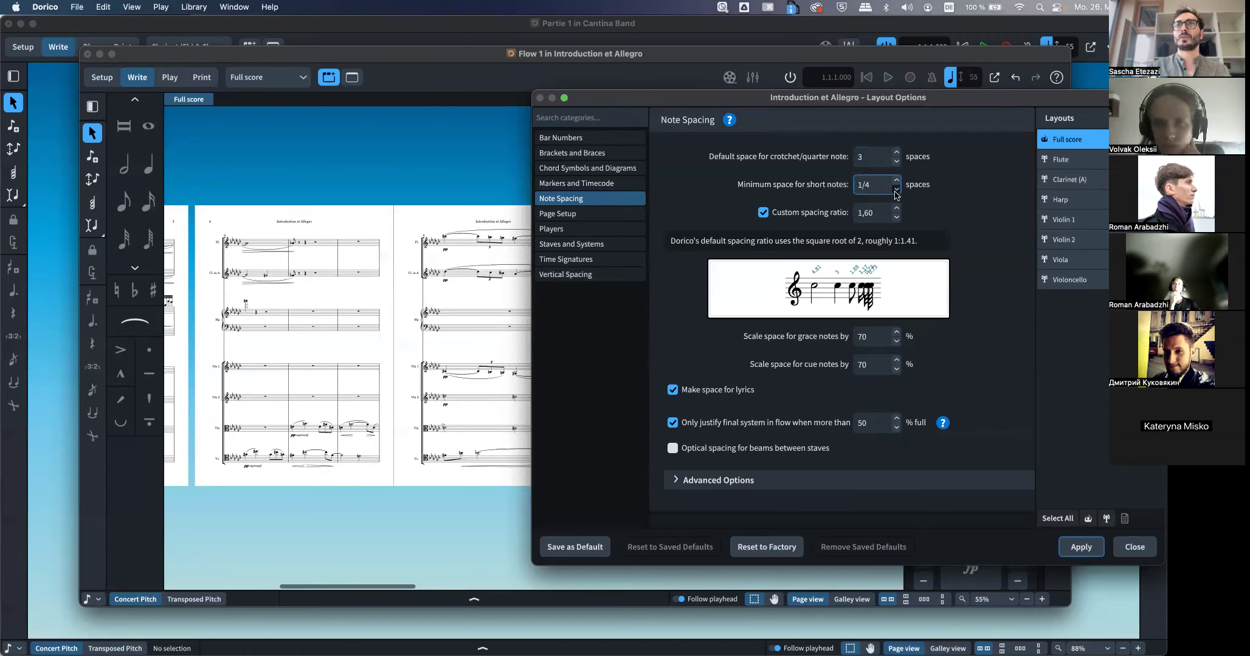
left_click(896, 181)
left_click(895, 181)
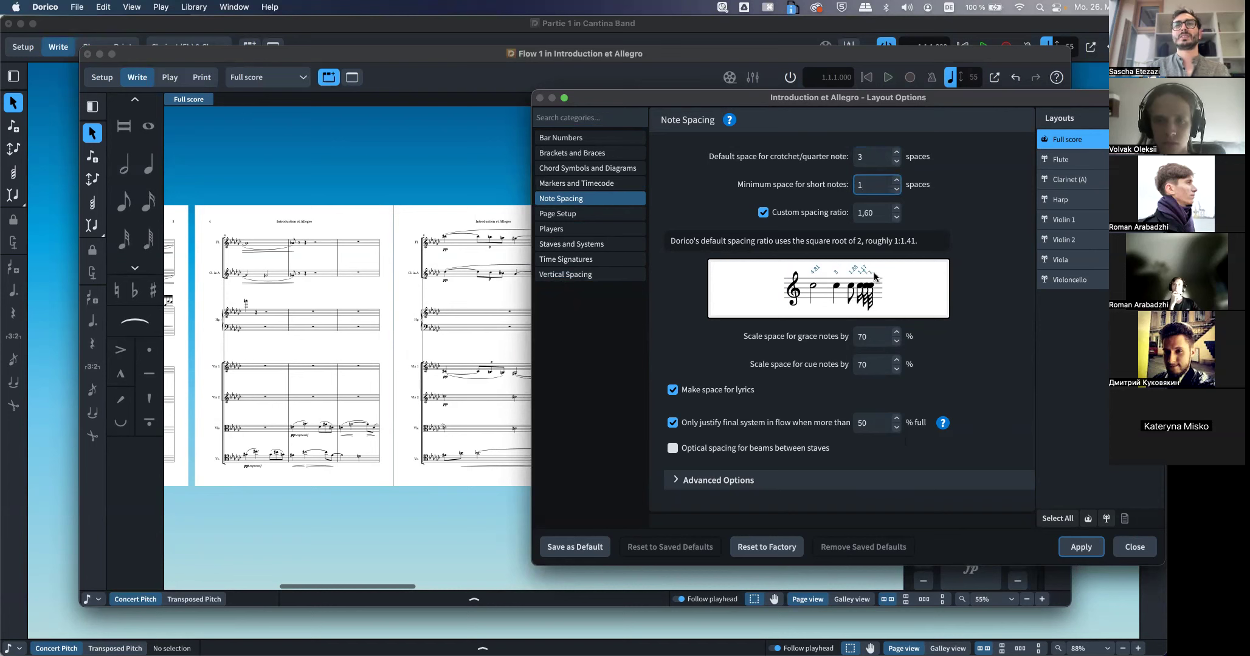
Apply the note spacing changes to the Full score and inspect the spacing across its pages
left_click(1076, 550)
scroll(378, 357, "left", 10)
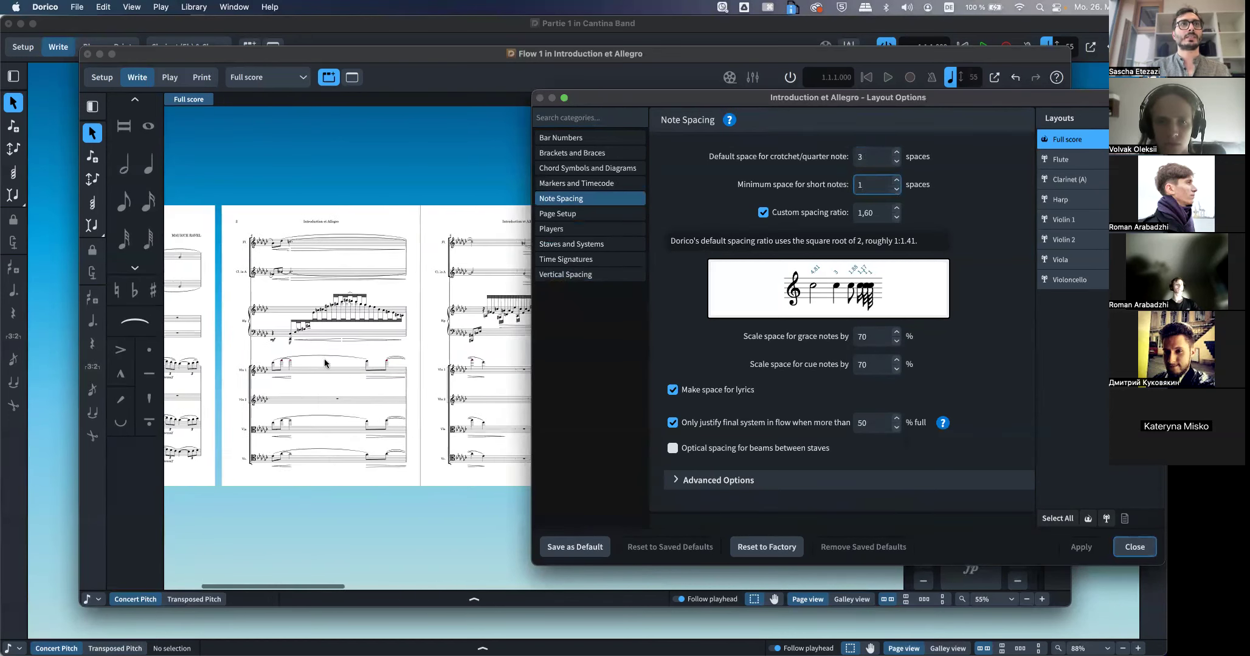
scroll(333, 289, "right", 5)
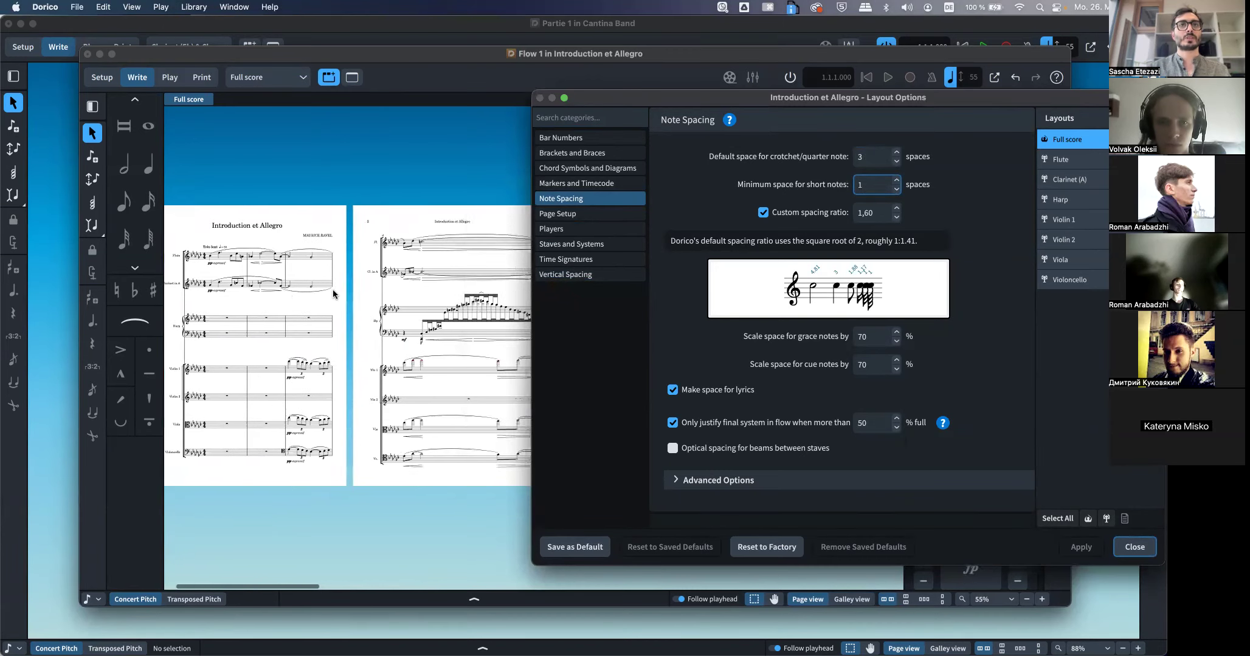
scroll(251, 352, "right", 5)
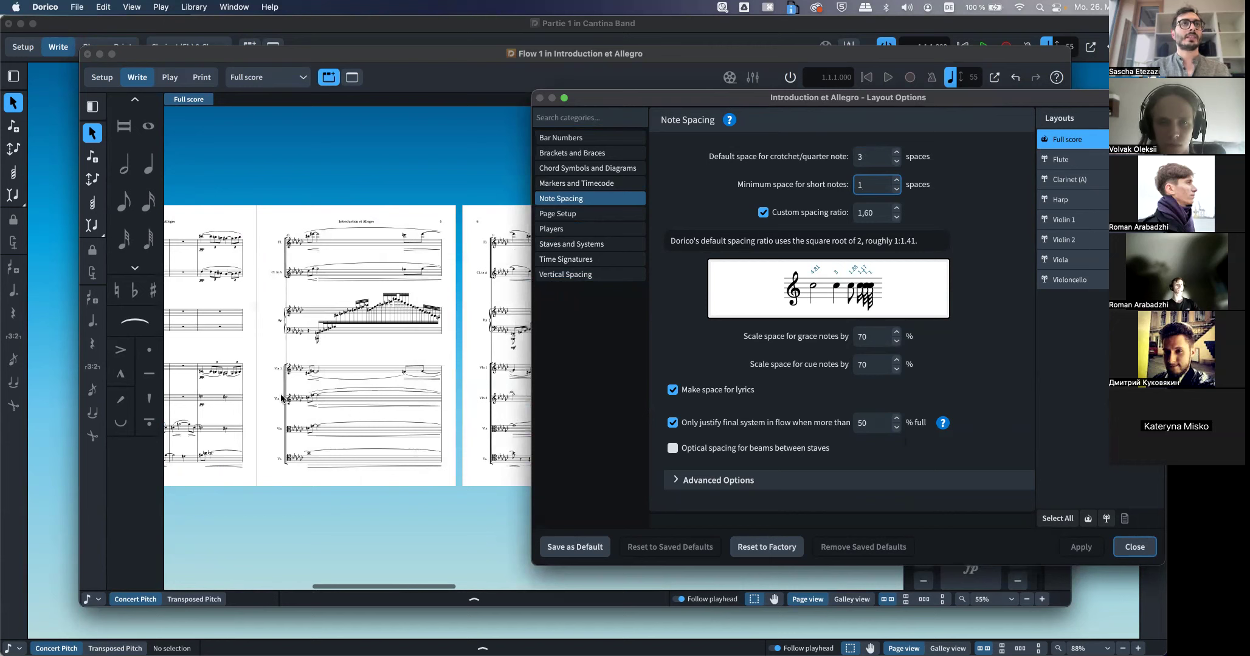
scroll(354, 460, "right", 5)
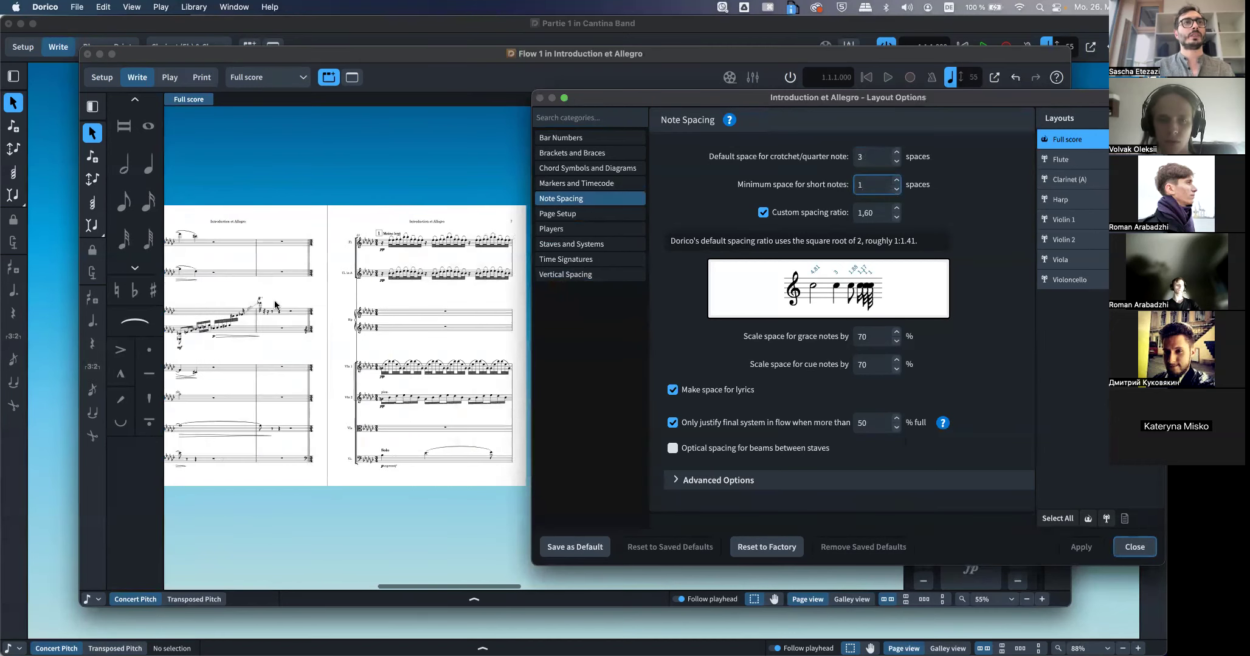
scroll(414, 291, "right", 3)
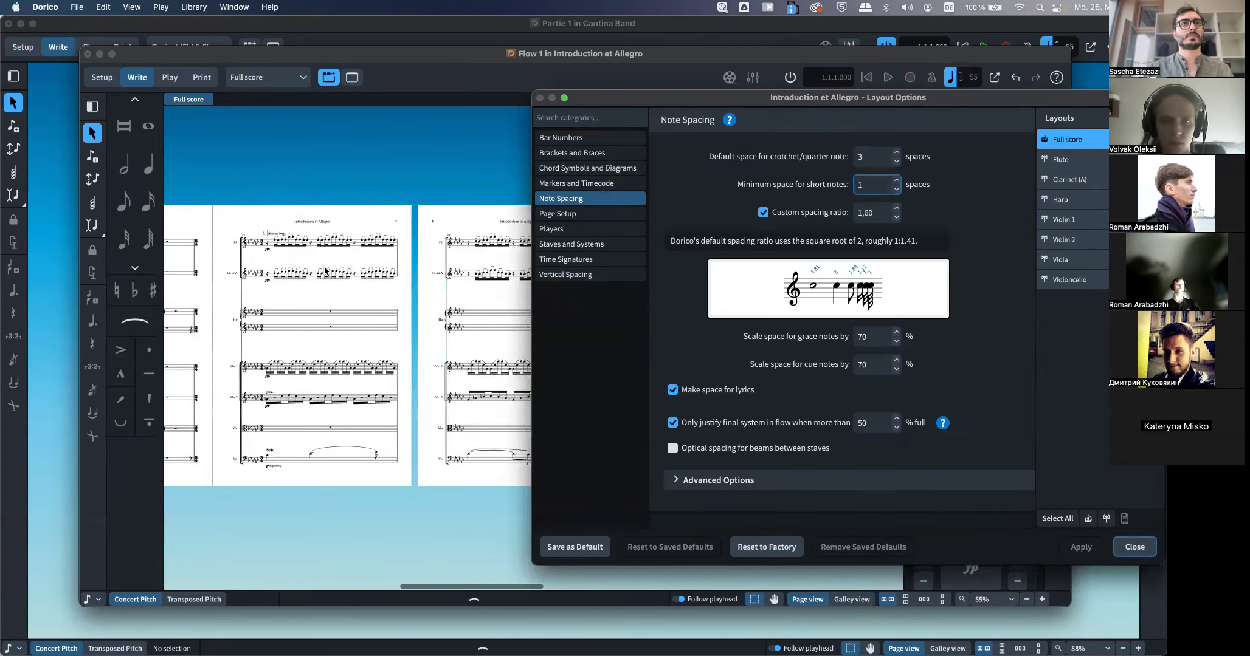
Set the Full score's minimum space for short notes to 3/4 and its default quarter-note space to 2 1/2, apply, and check the pages
left_click(898, 190)
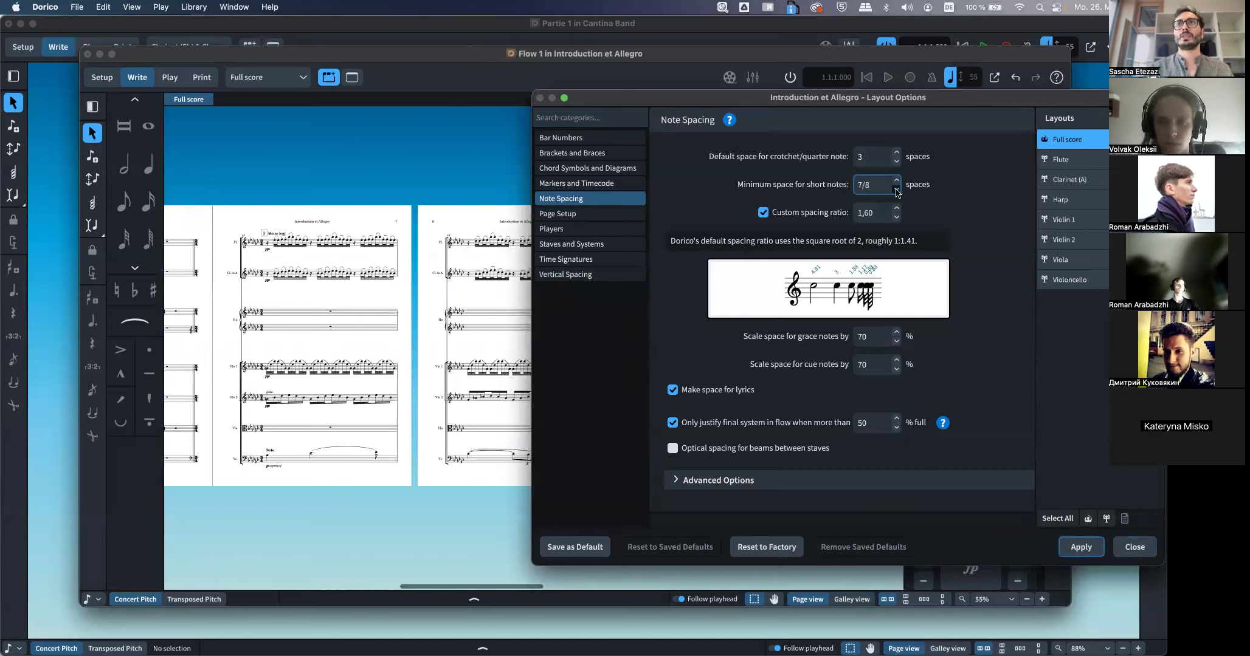
left_click(897, 162)
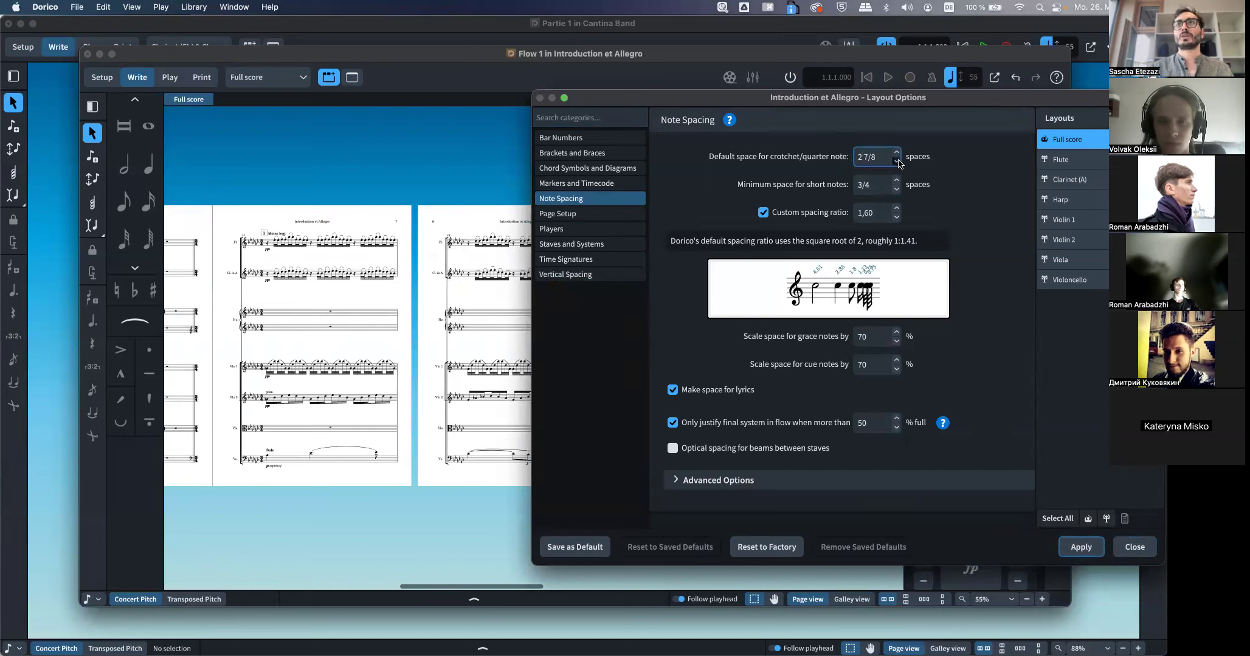
left_click(1080, 547)
scroll(363, 392, "left", 15)
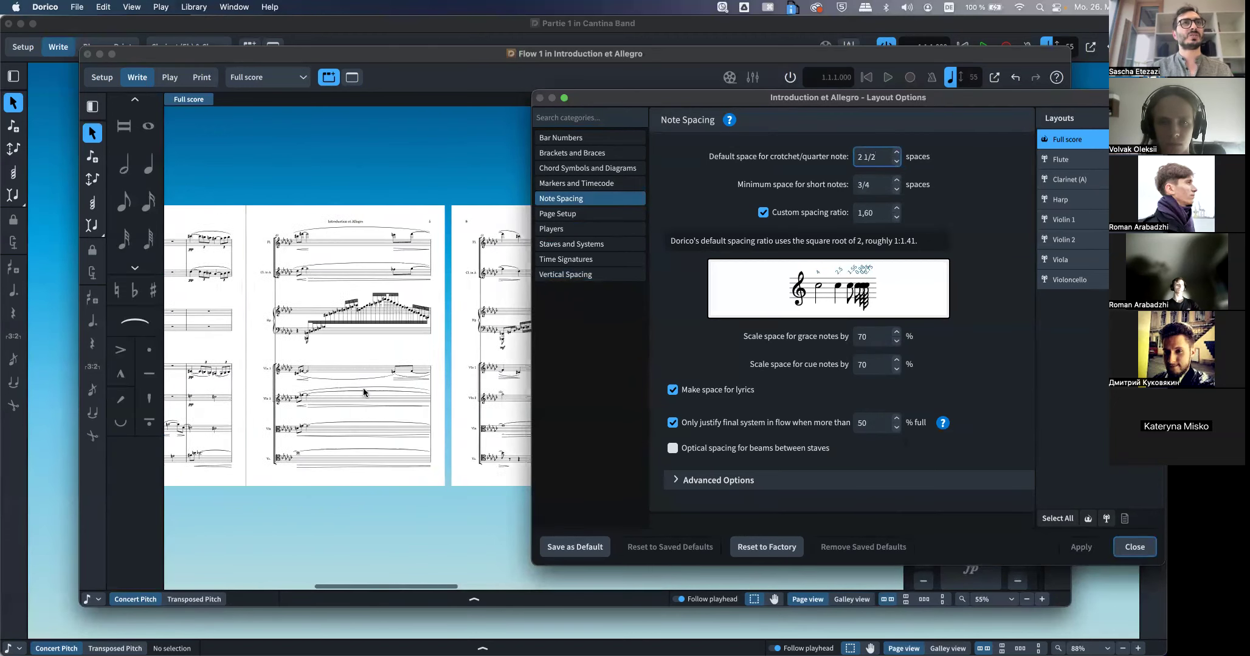
scroll(363, 392, "right", 3)
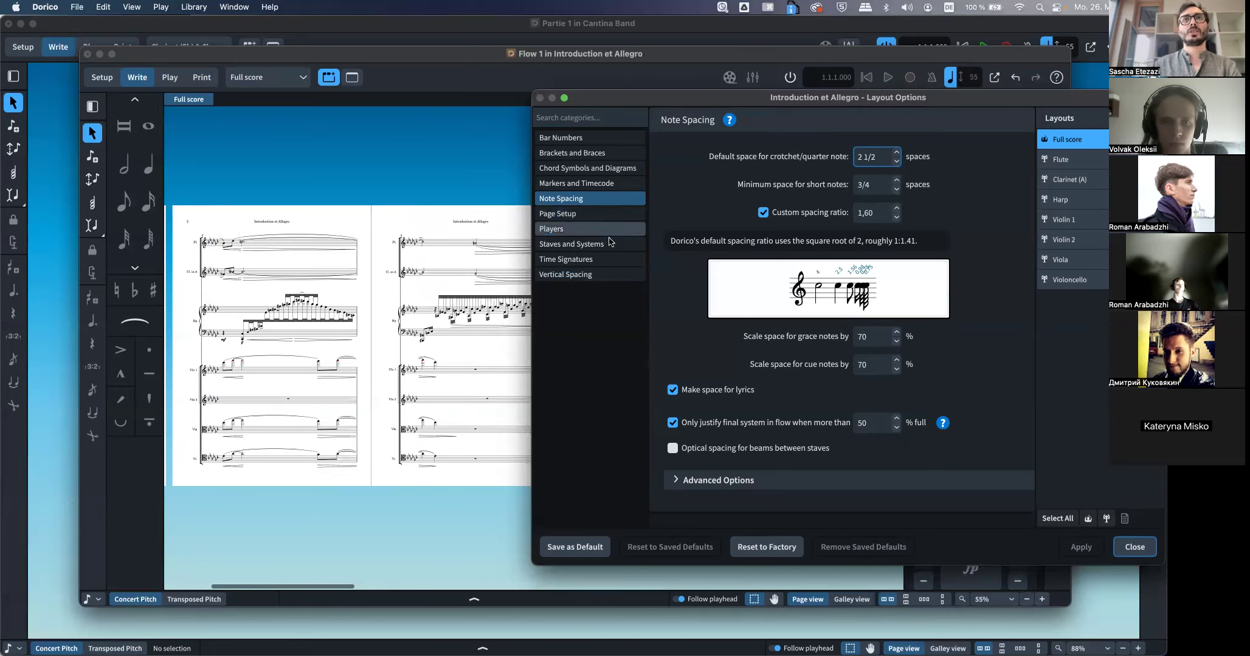
Change the Full score's rastral size to Size 5 (6.0mm) in its page setup and apply it
left_click(596, 214)
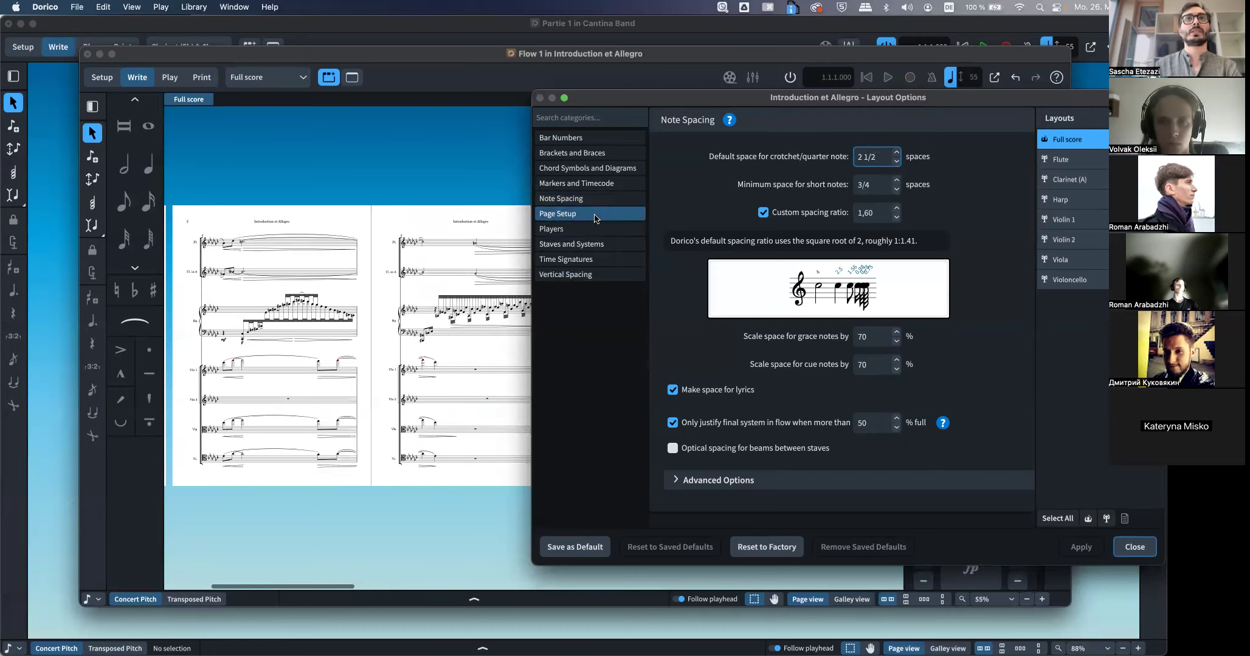
left_click(883, 356)
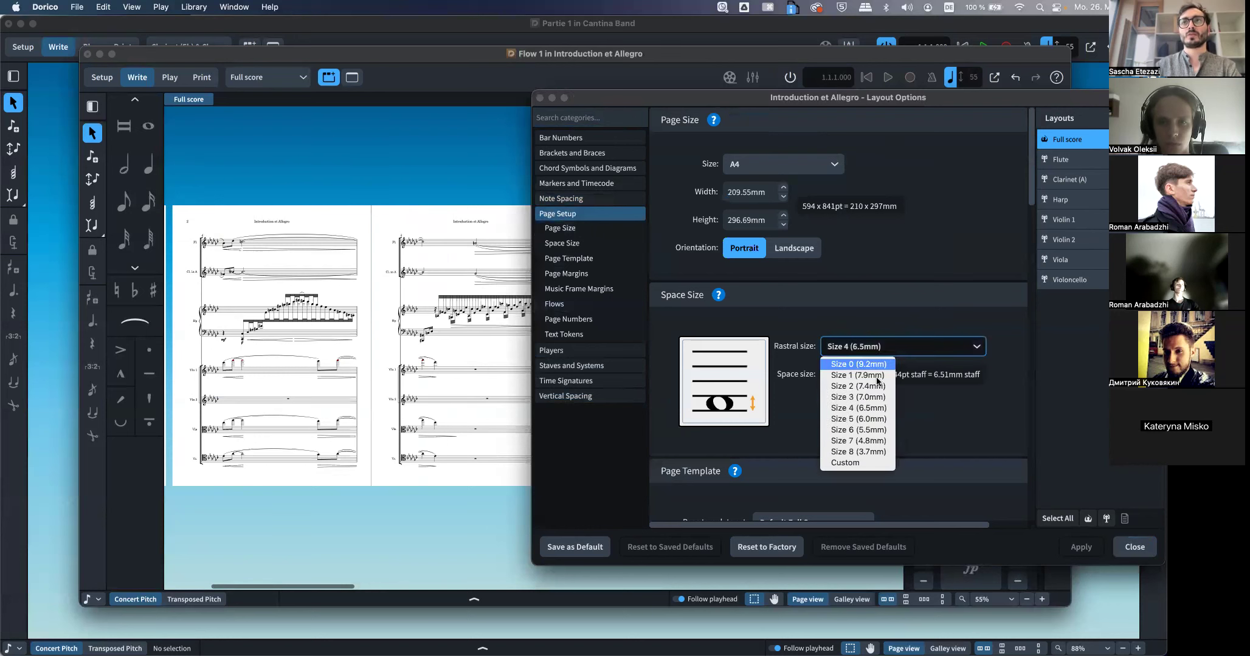
left_click(854, 418)
left_click(1074, 545)
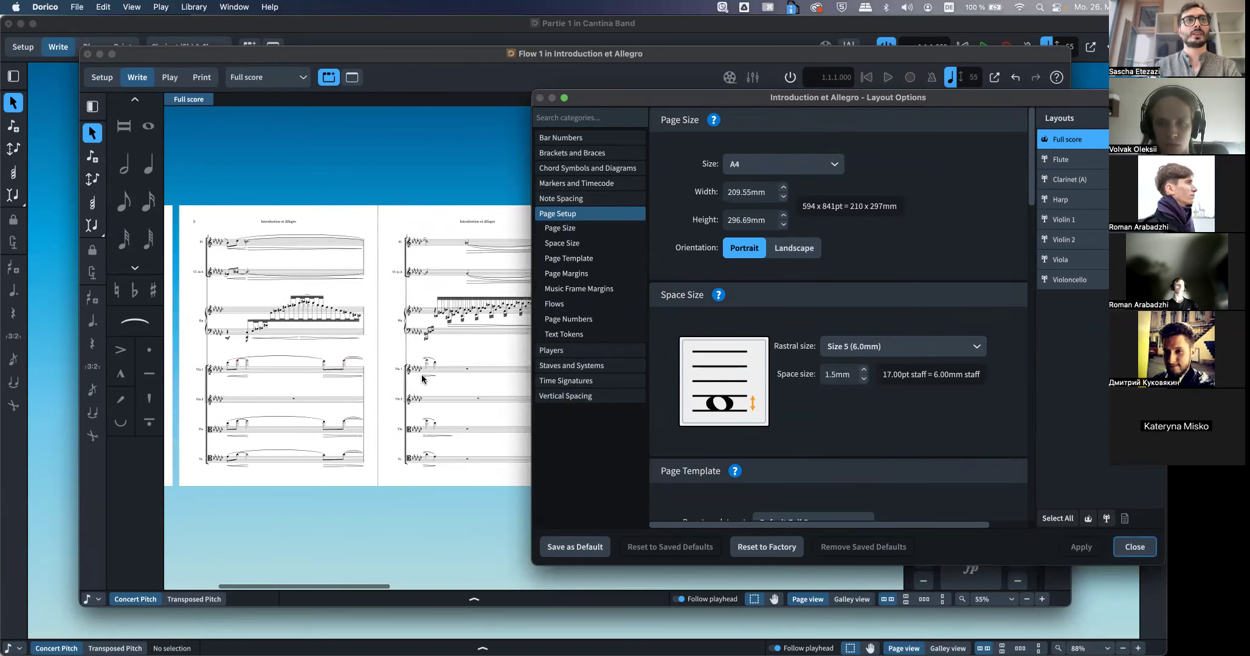
Inspect the Full score's pages up to the end for the effect of the staff size, and close the layout options
scroll(420, 375, "right", 3)
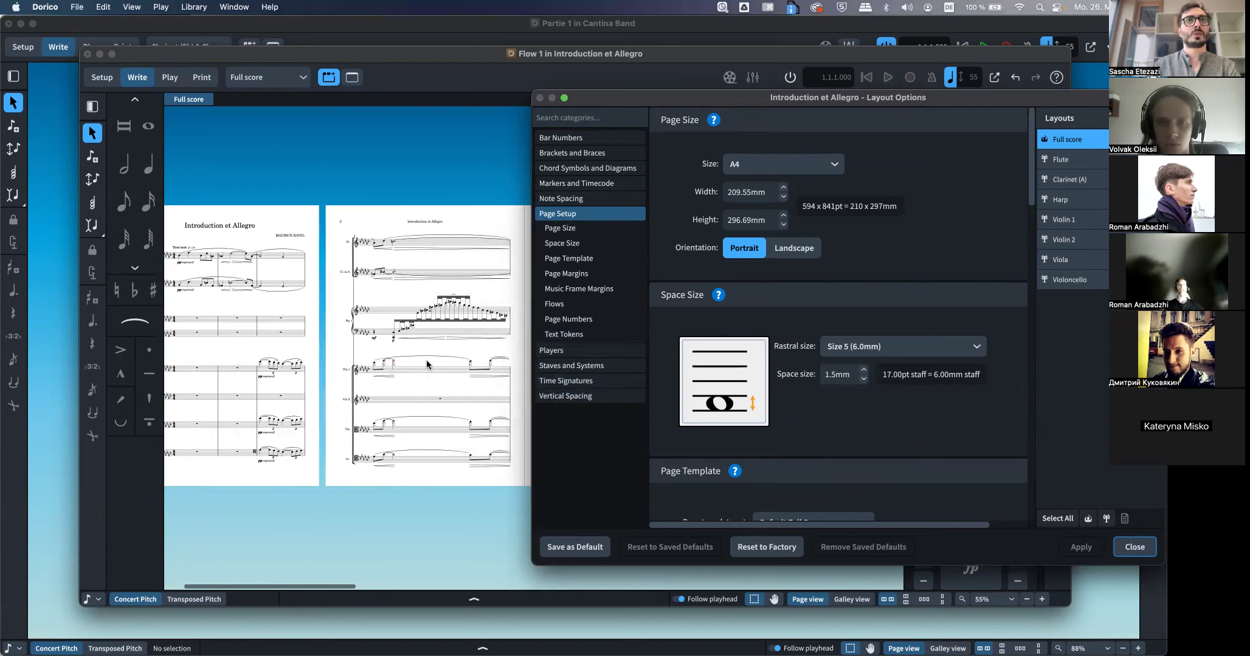
scroll(416, 362, "right", 8)
scroll(415, 362, "right", 12)
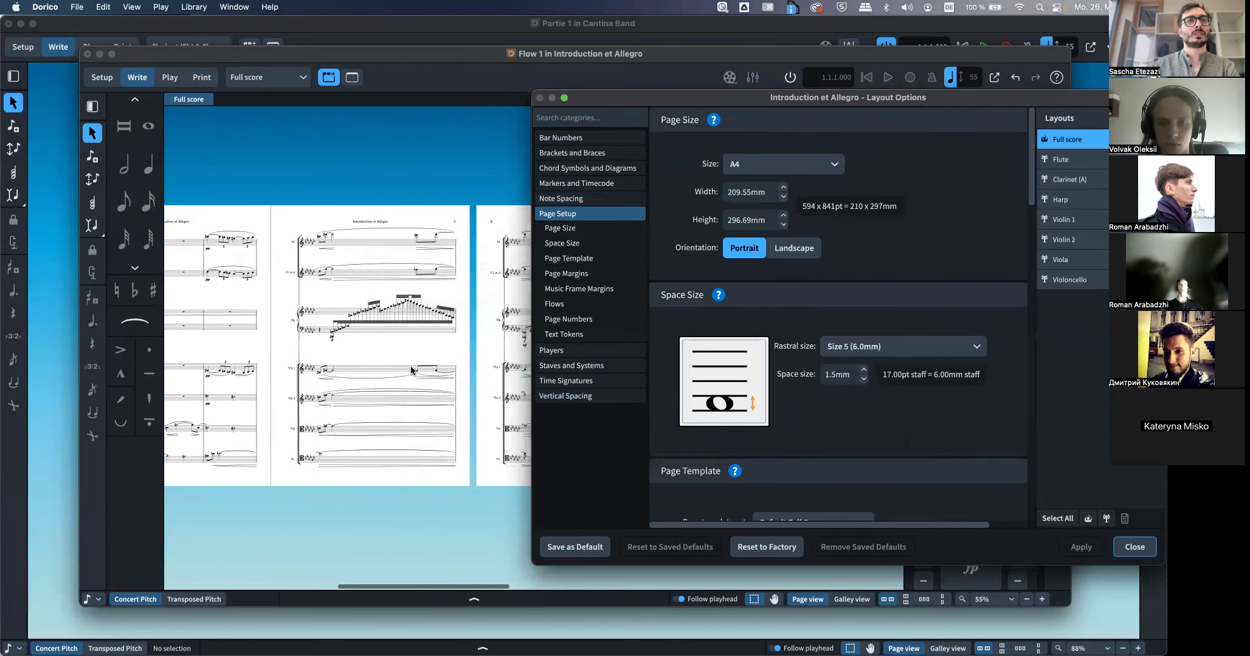
scroll(410, 367, "right", 10)
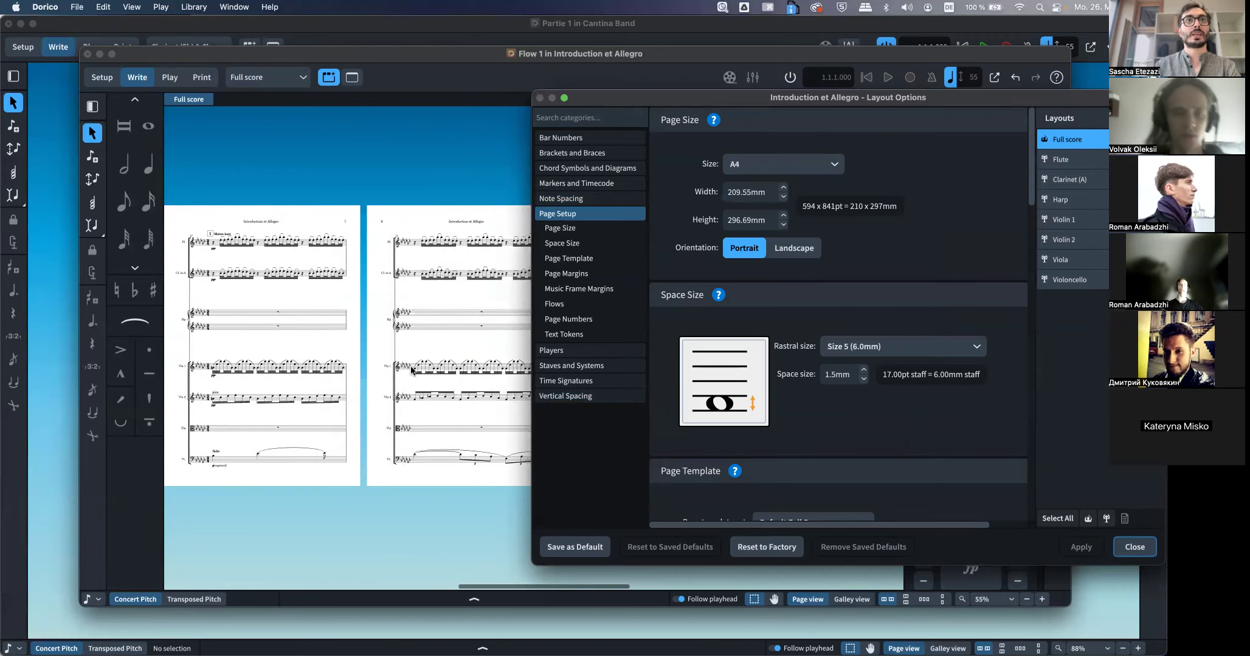
scroll(411, 369, "right", 15)
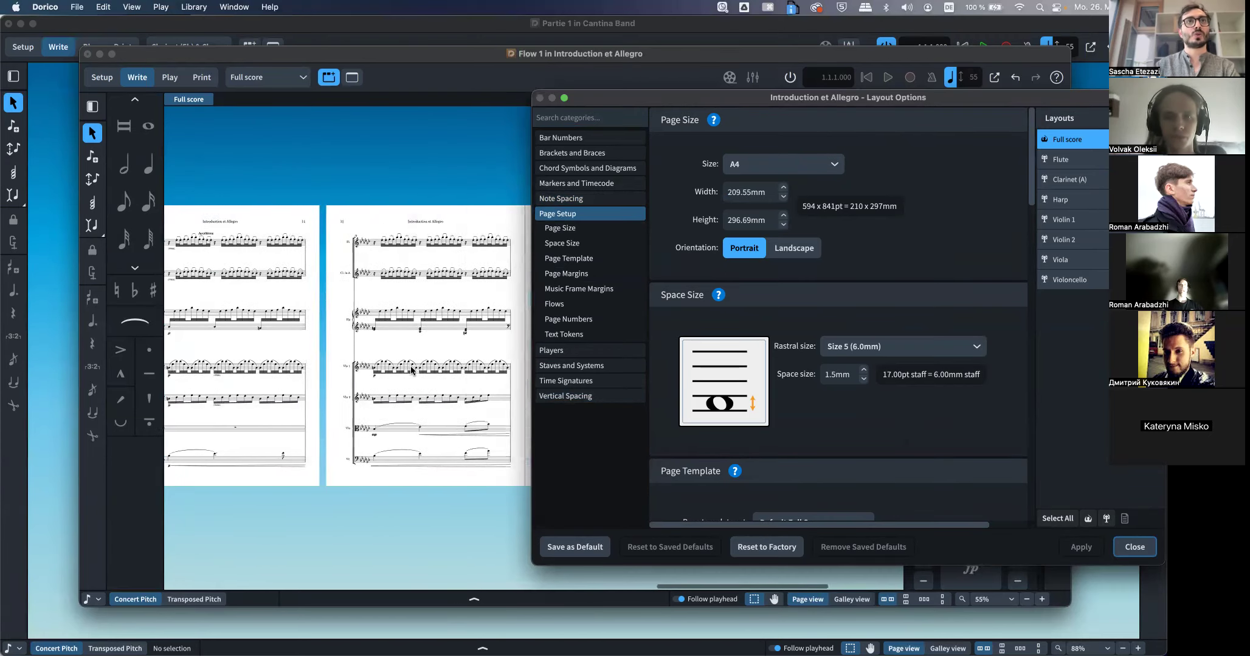
scroll(410, 370, "right", 5)
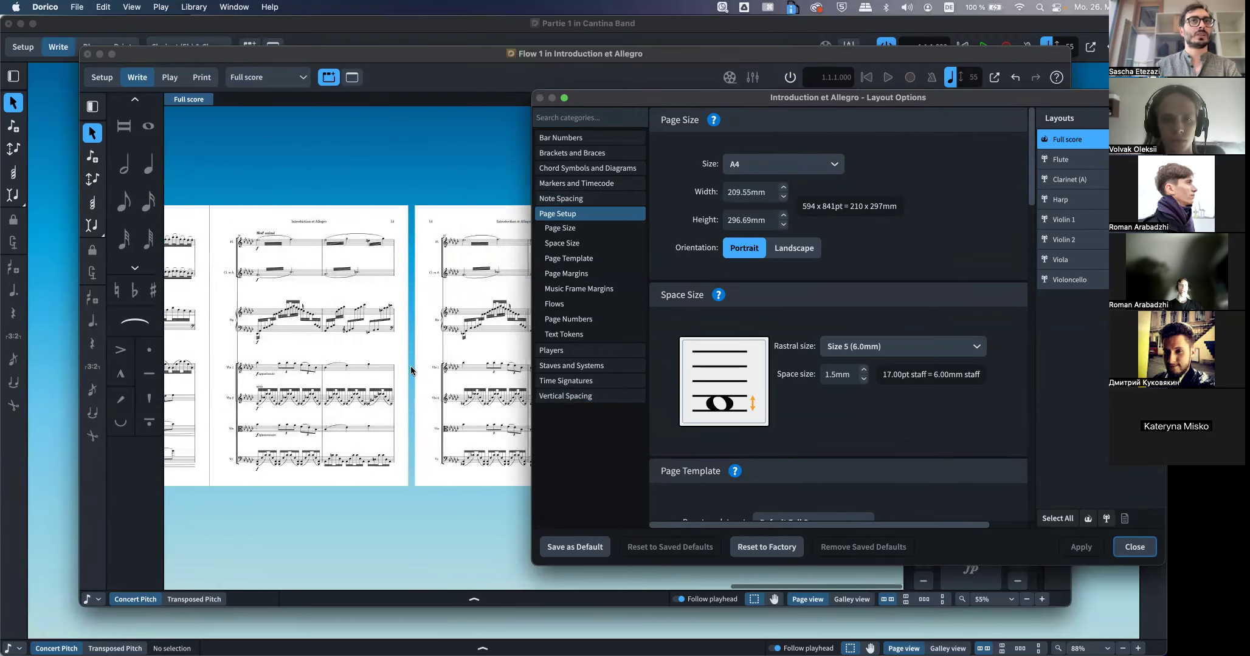
left_click(1134, 547)
scroll(667, 382, "up", 3)
scroll(667, 386, "right", 2)
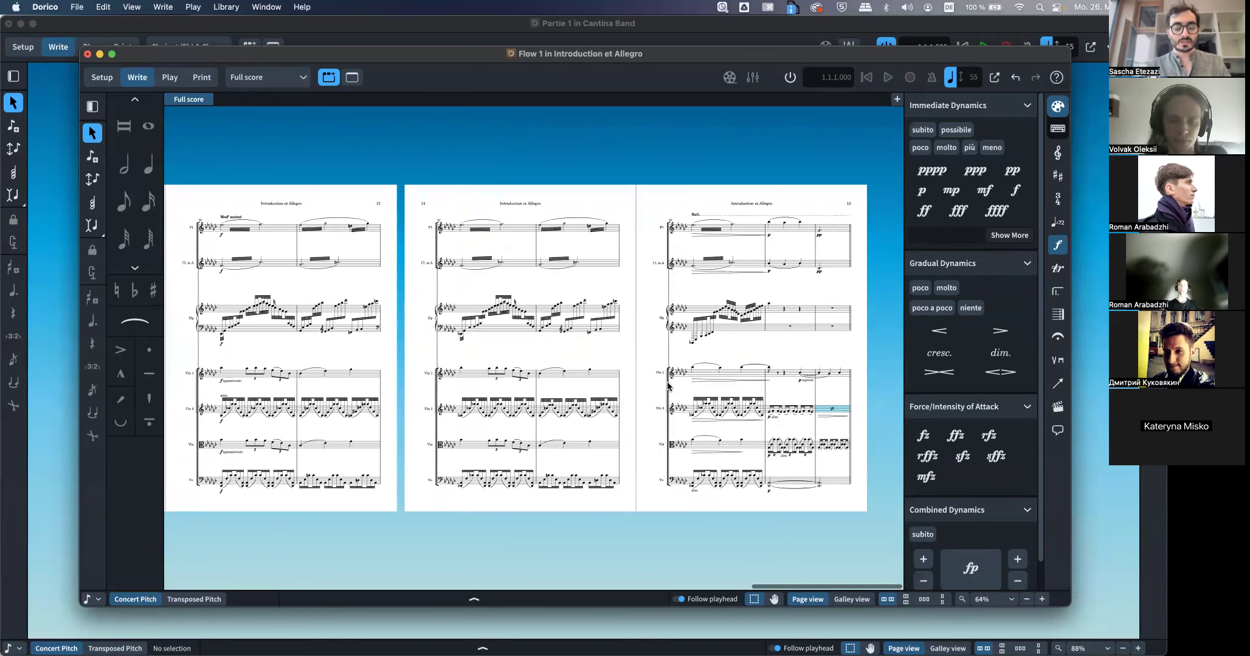
Reopen the Full score's layout options and review the Note Spacing values and the Ideal Gaps under Vertical Spacing
key("super+shift+l")
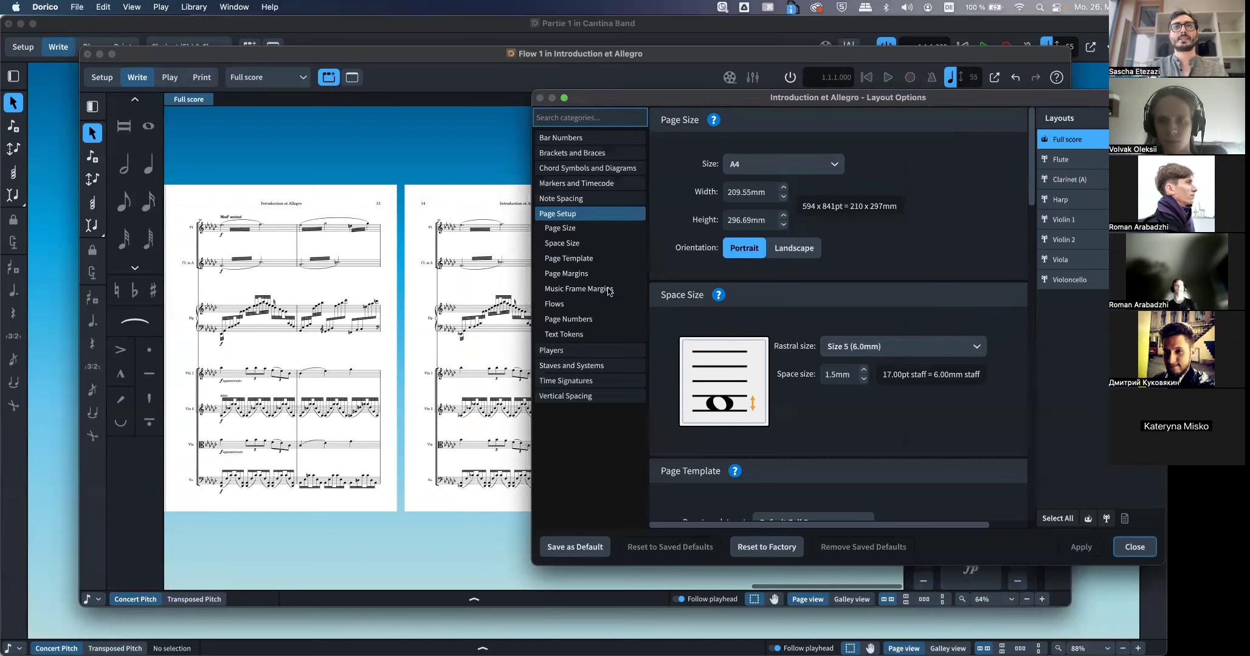
left_click(590, 201)
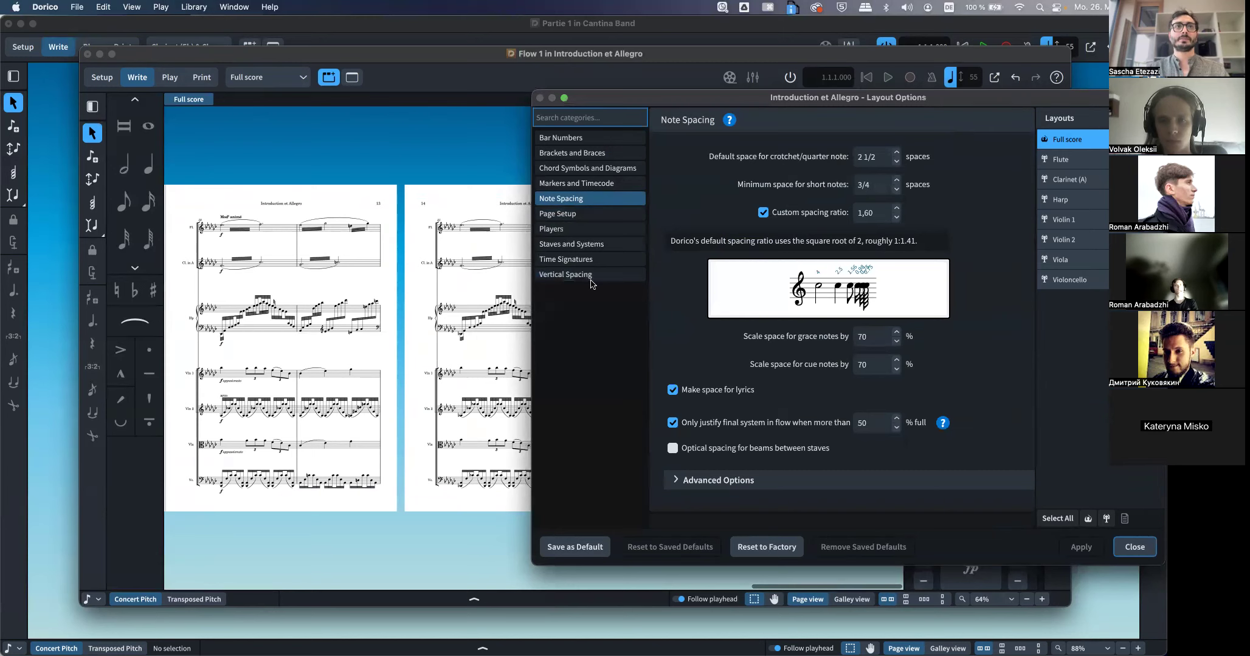
left_click(583, 277)
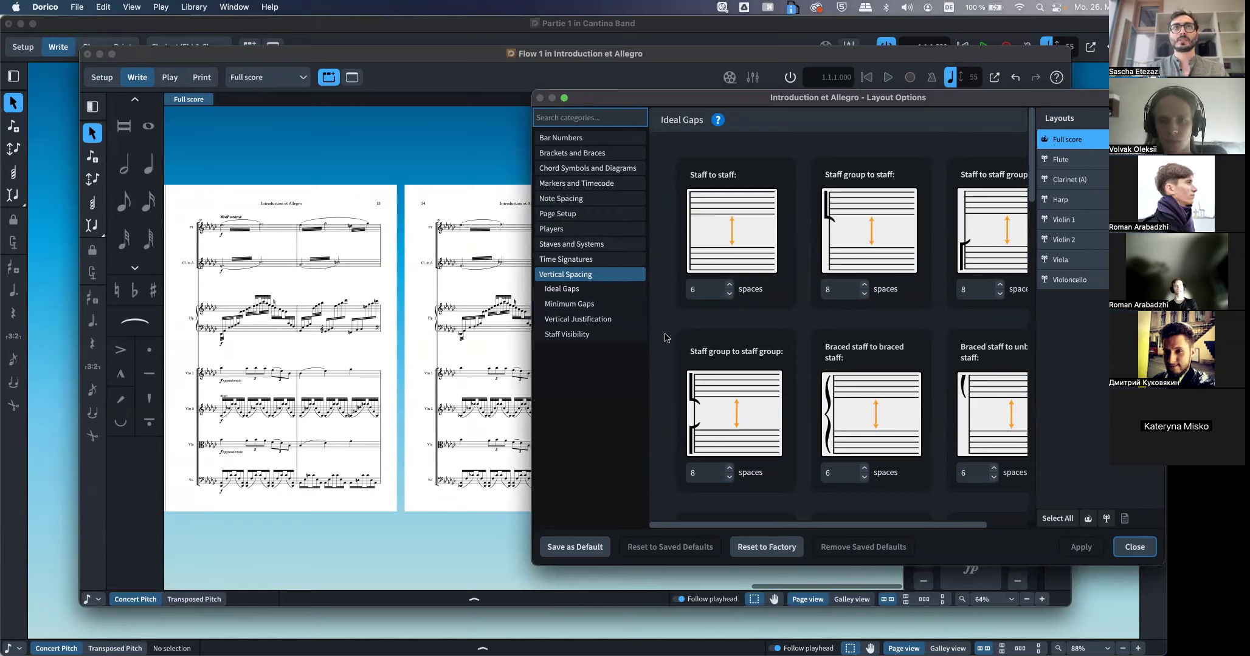
scroll(665, 338, "down", 5)
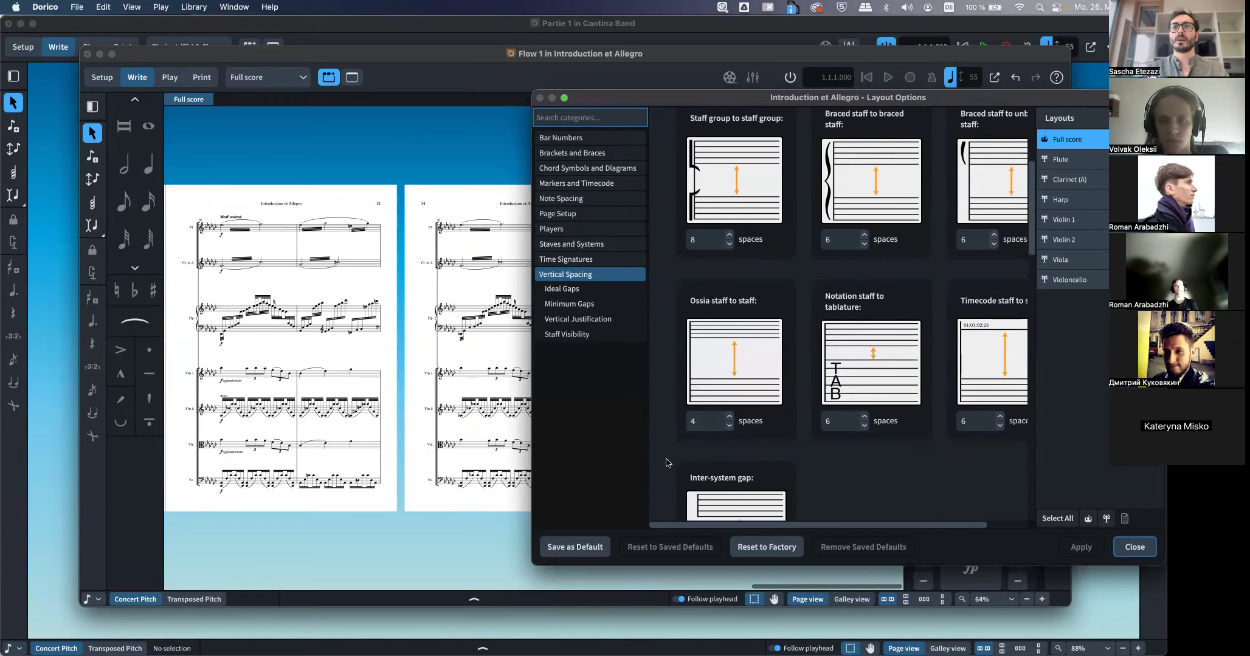
scroll(667, 463, "down", 2)
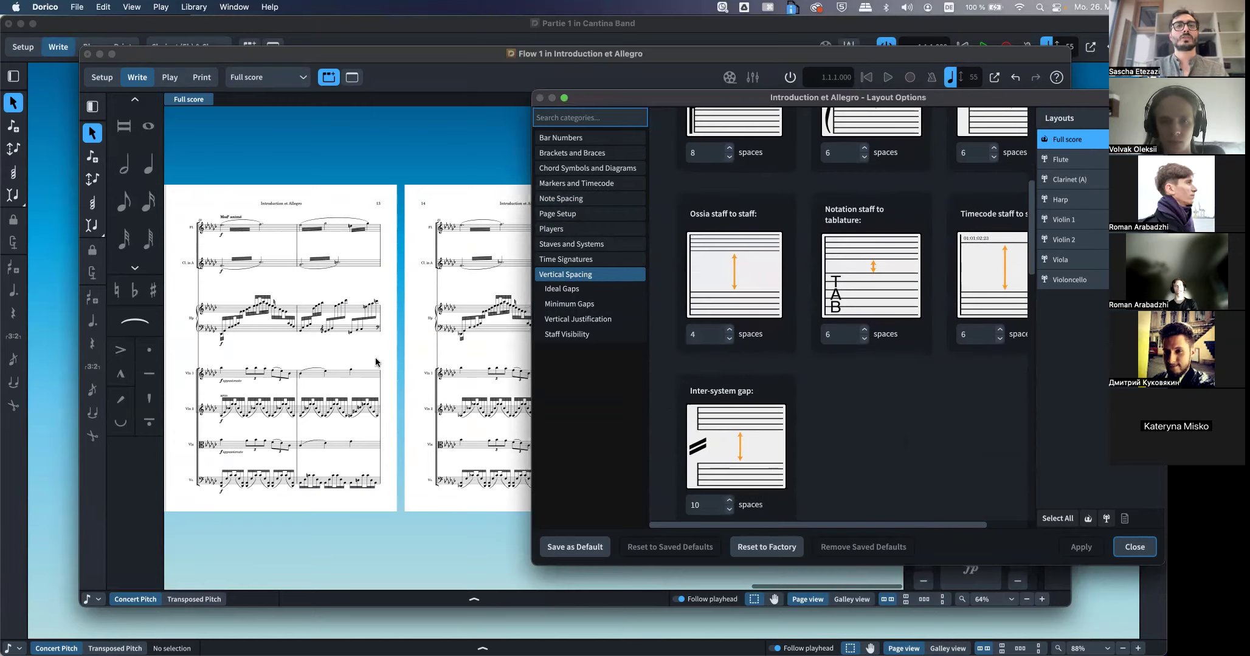
Return to the first page of the Full score and close the layout options
scroll(364, 377, "left", 5)
scroll(268, 403, "left", 10)
scroll(267, 403, "left", 12)
scroll(267, 402, "left", 5)
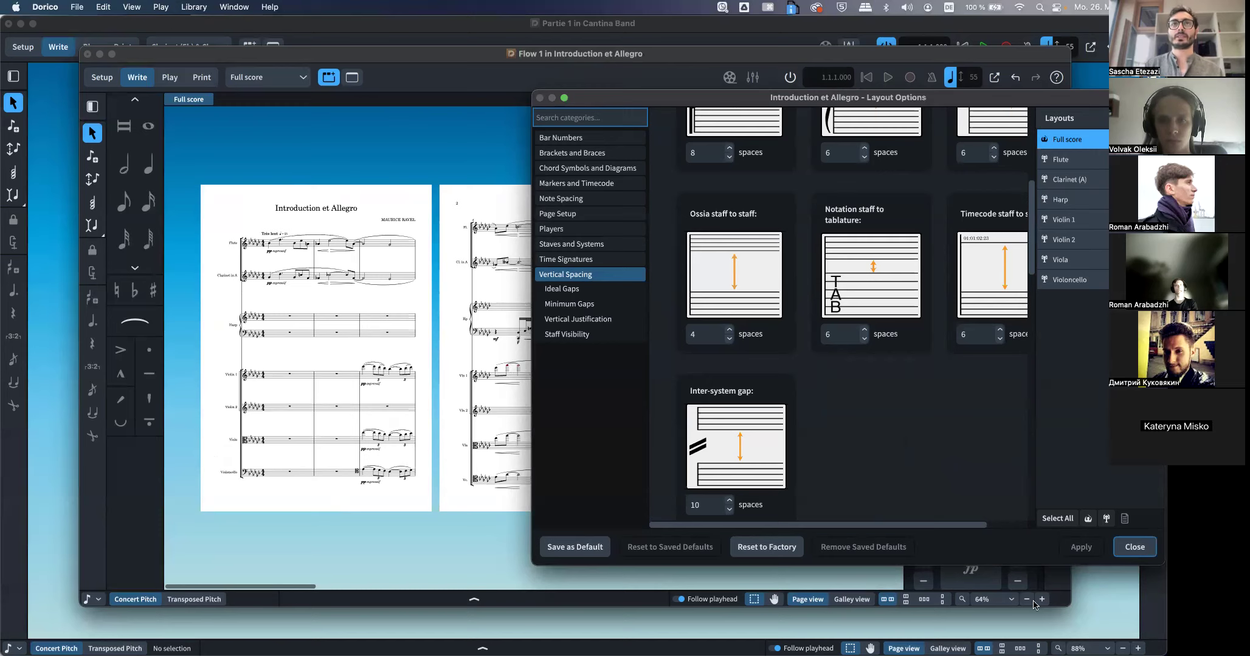
left_click(1132, 546)
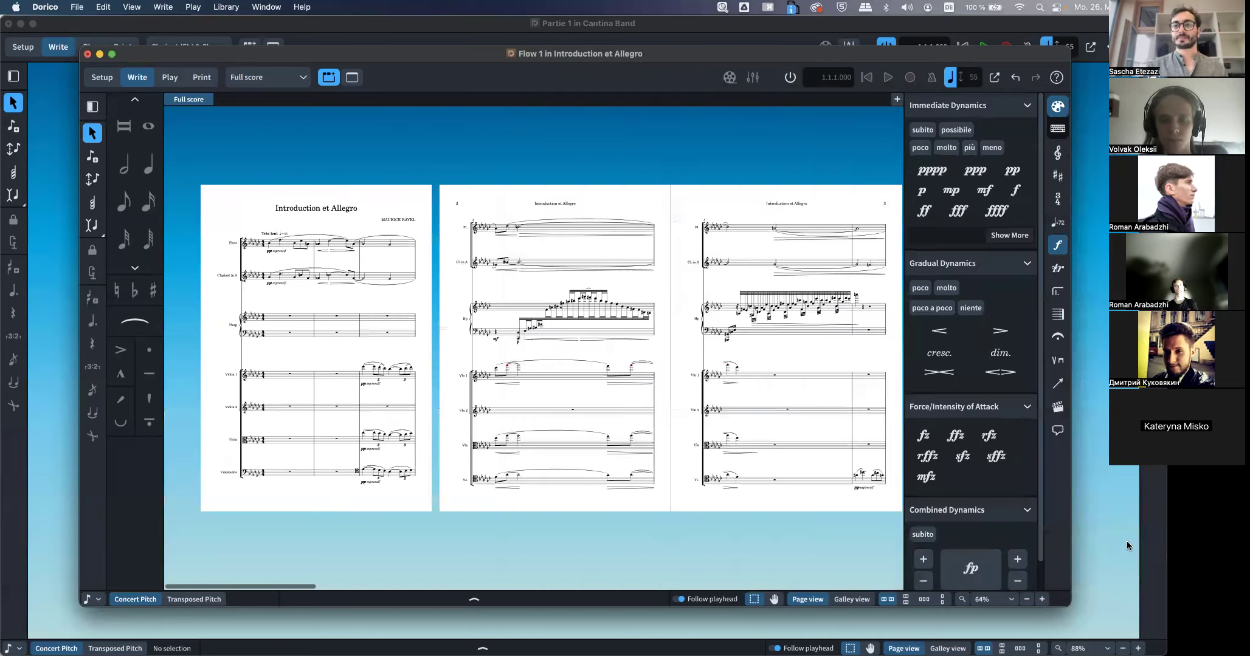
Check the opening pages of the Full score and switch to the Lecture 6 presentation in Keynote
scroll(551, 472, "right", 3)
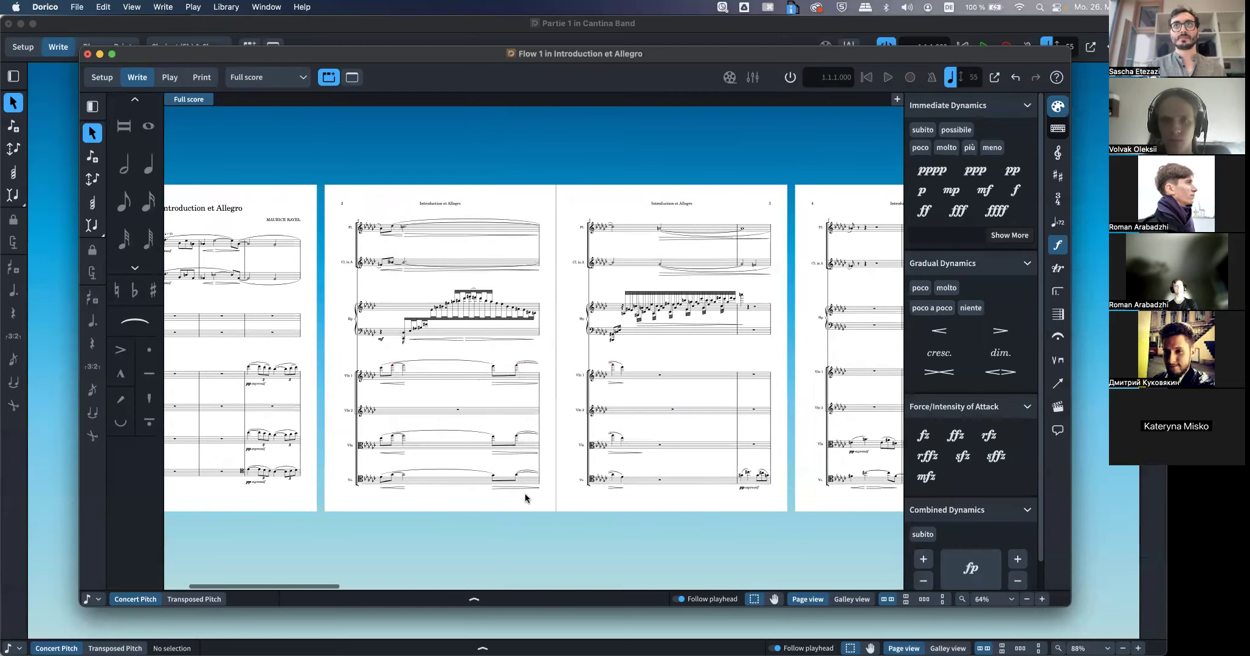
scroll(524, 494, "left", 3)
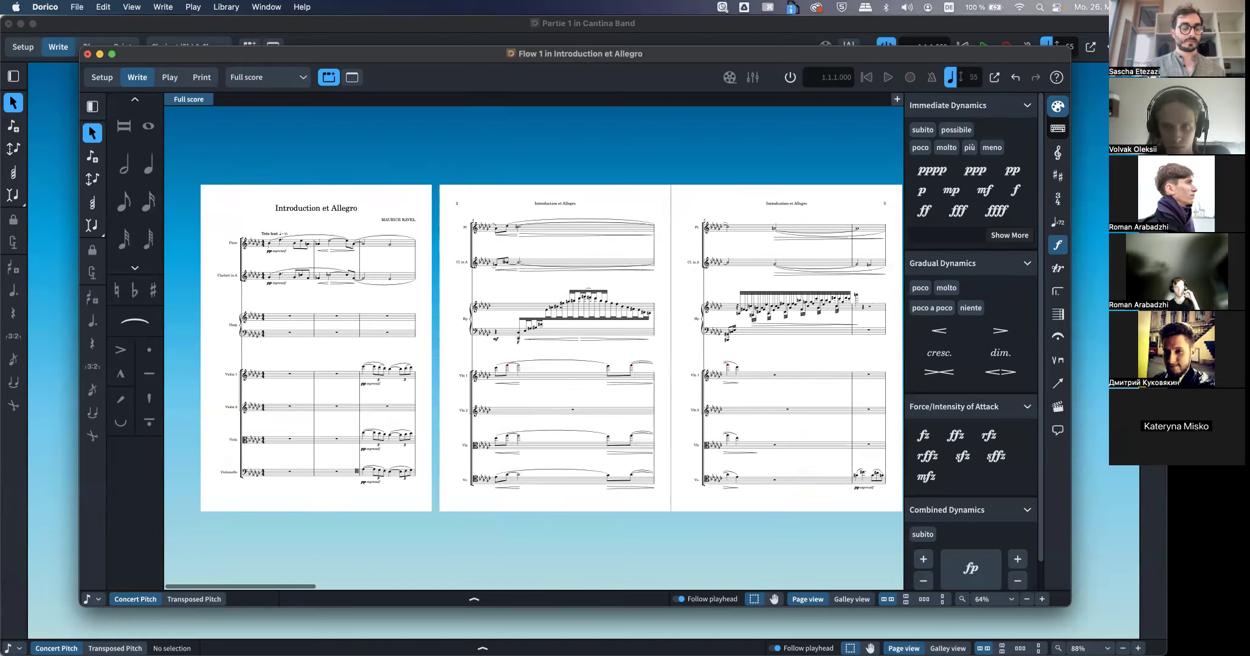
key("super+Tab")
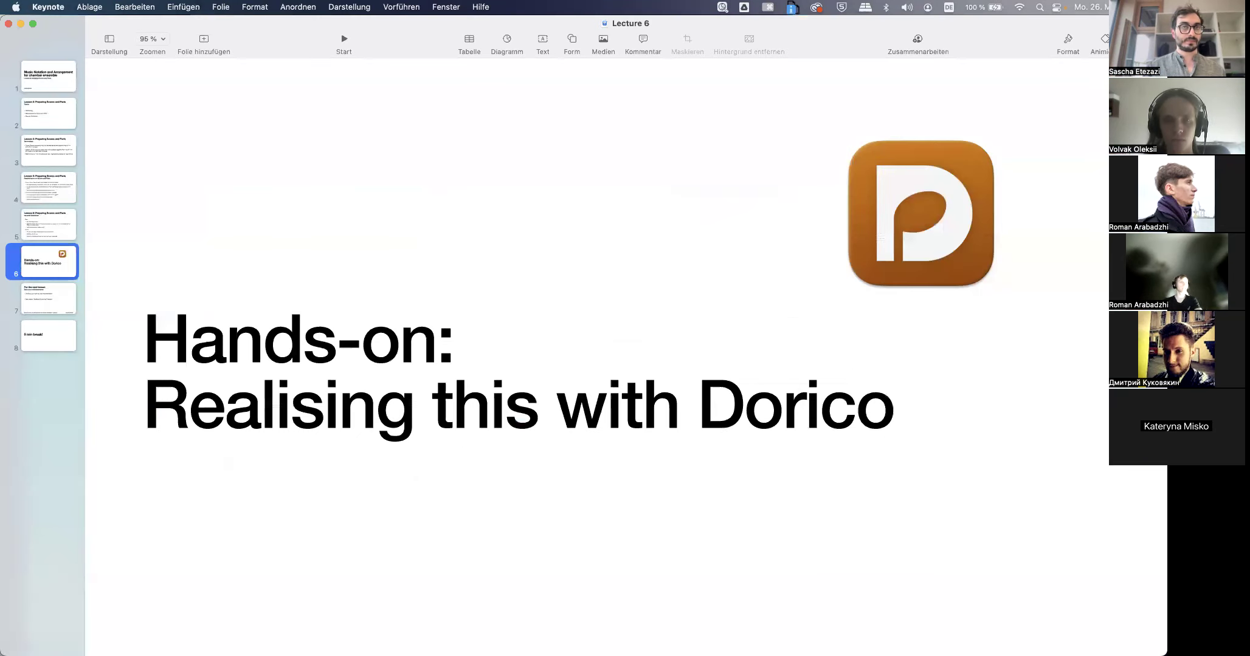
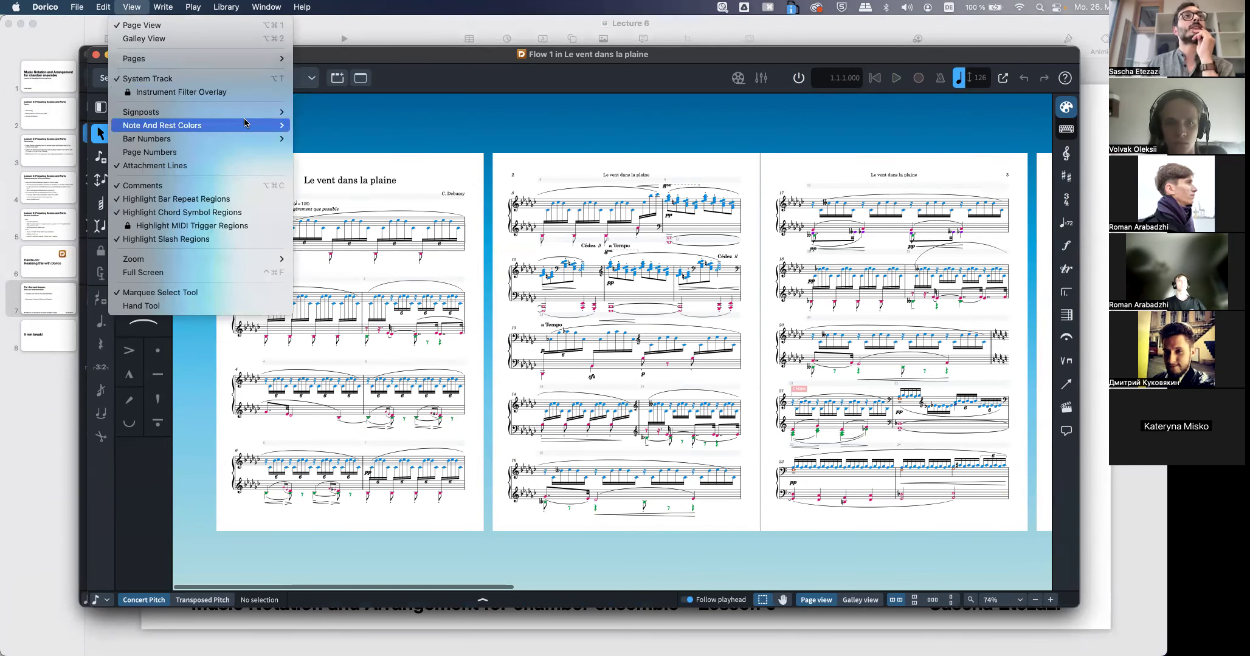
Check the note and rest colour options and look through all pages of Le vent dans la plaine with voice colours shown
mouse_move(266, 112)
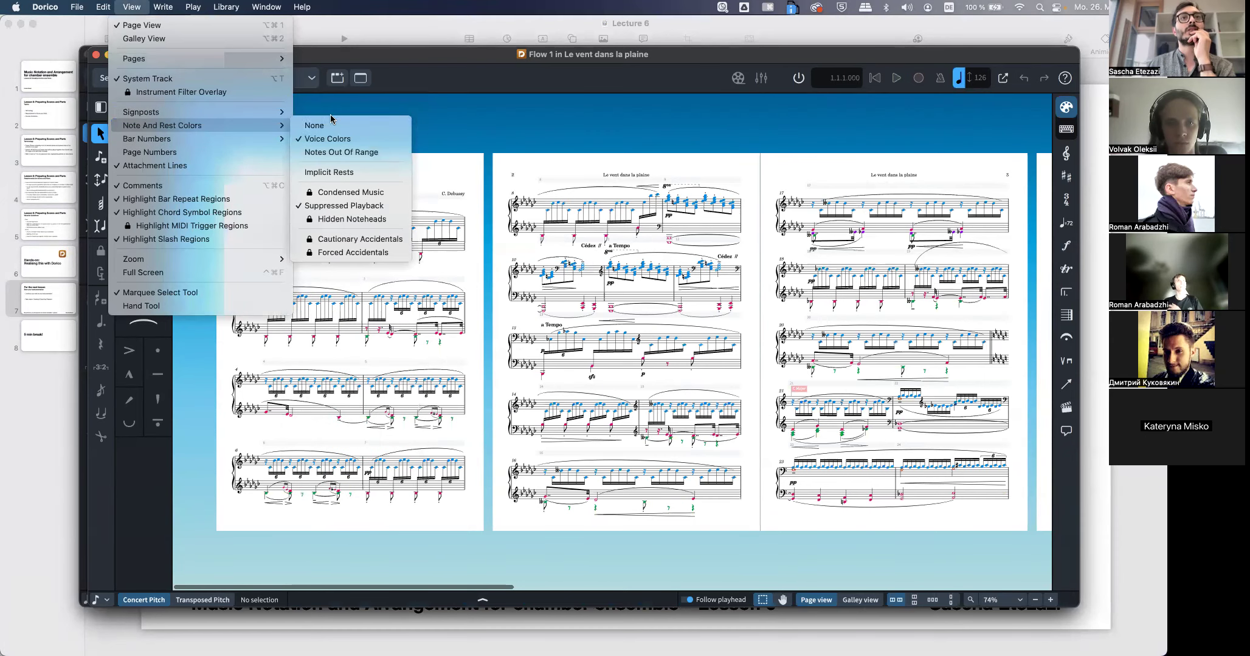
left_click(376, 102)
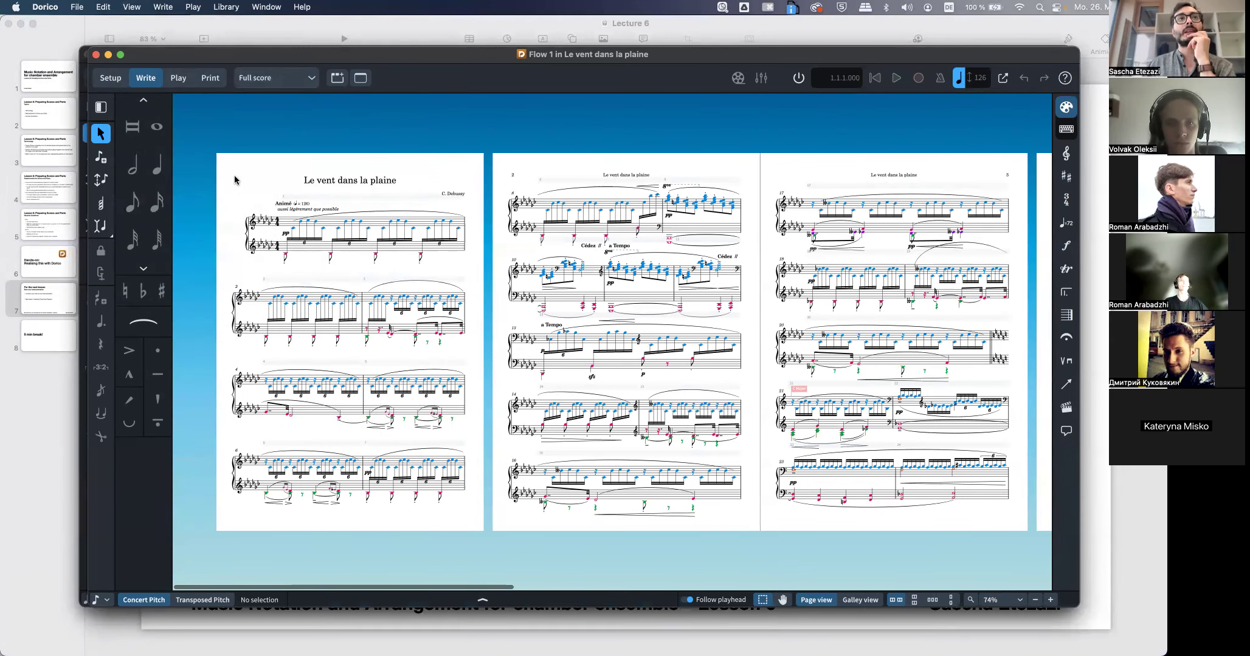
scroll(235, 180, "up", 4)
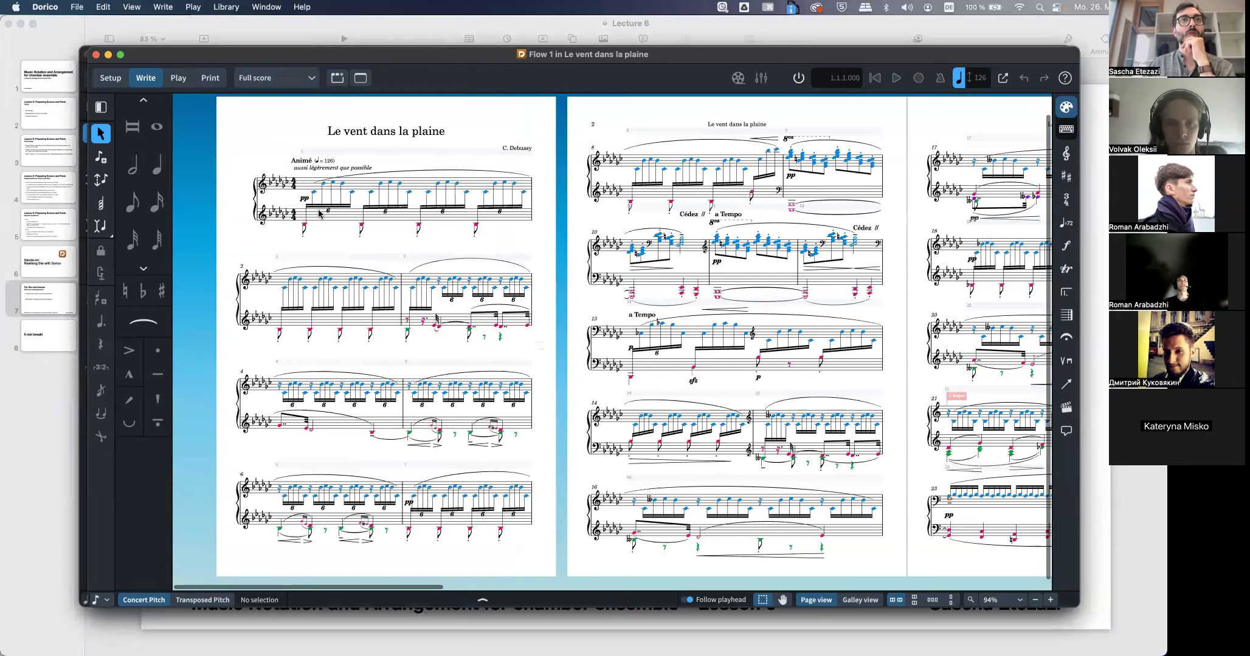
scroll(379, 308, "down", 2)
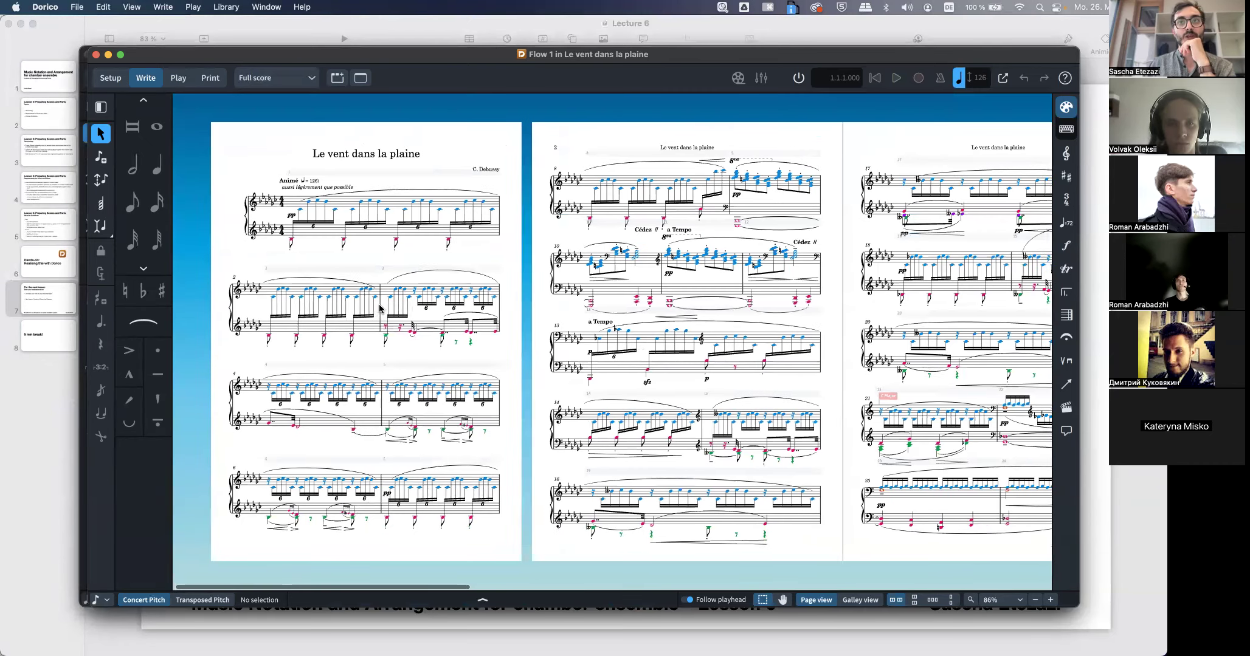
scroll(379, 309, "right", 5)
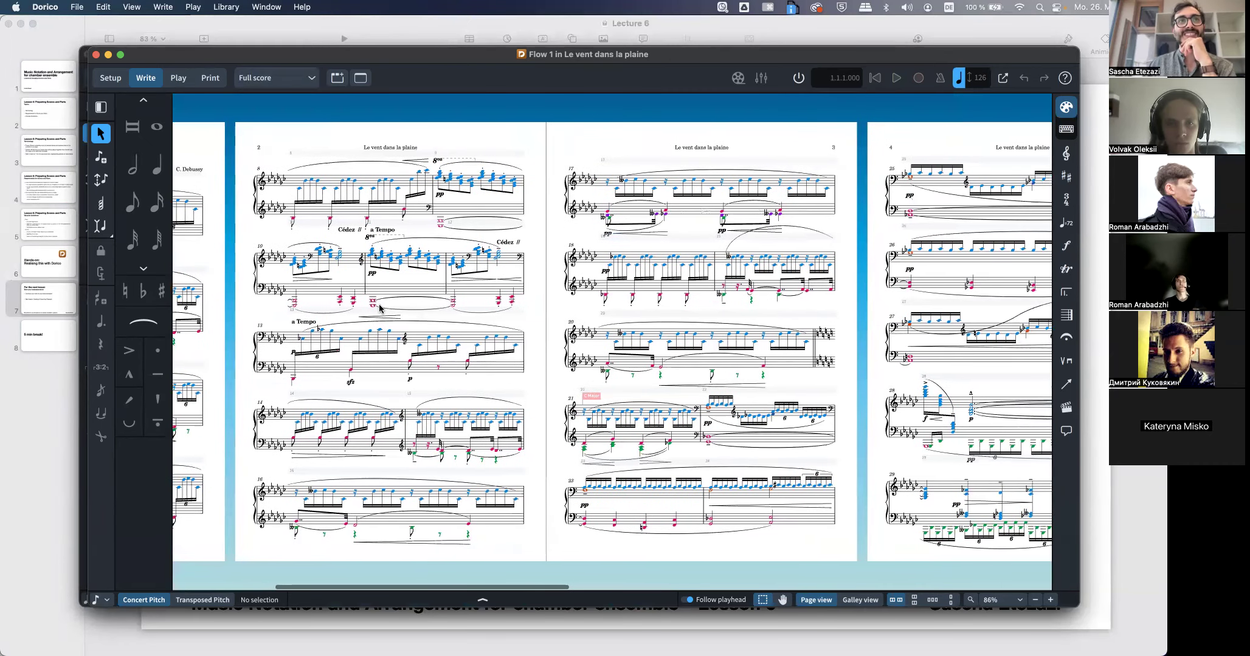
scroll(380, 308, "right", 4)
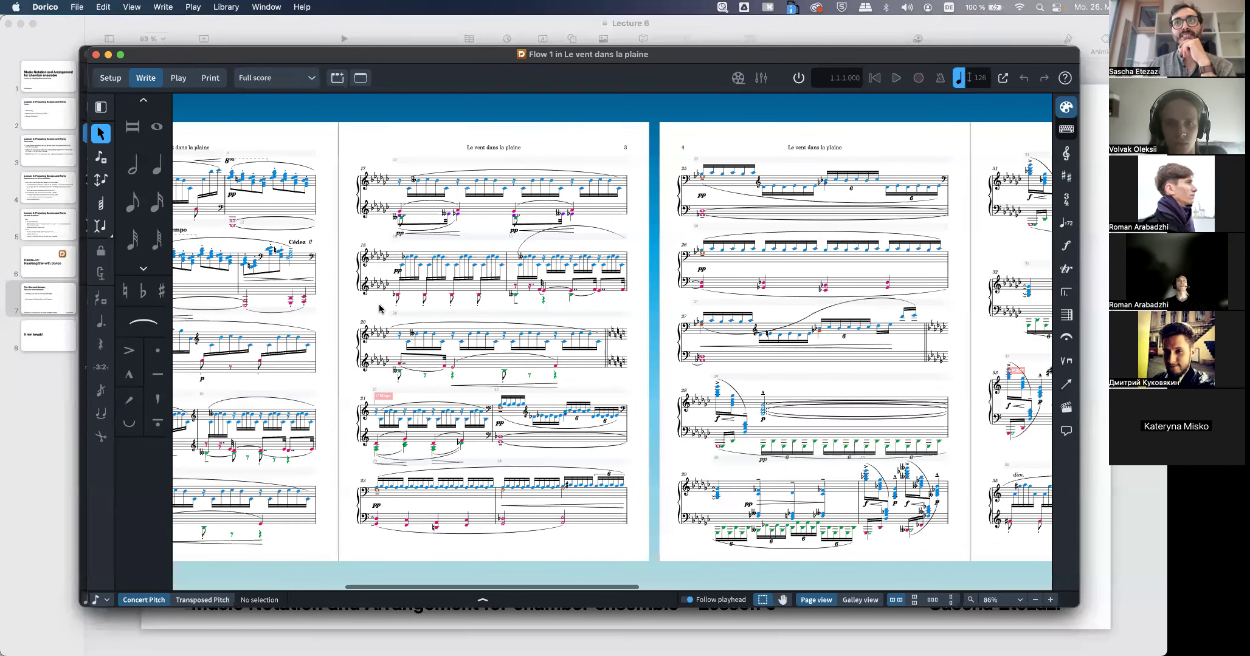
scroll(380, 308, "right", 5)
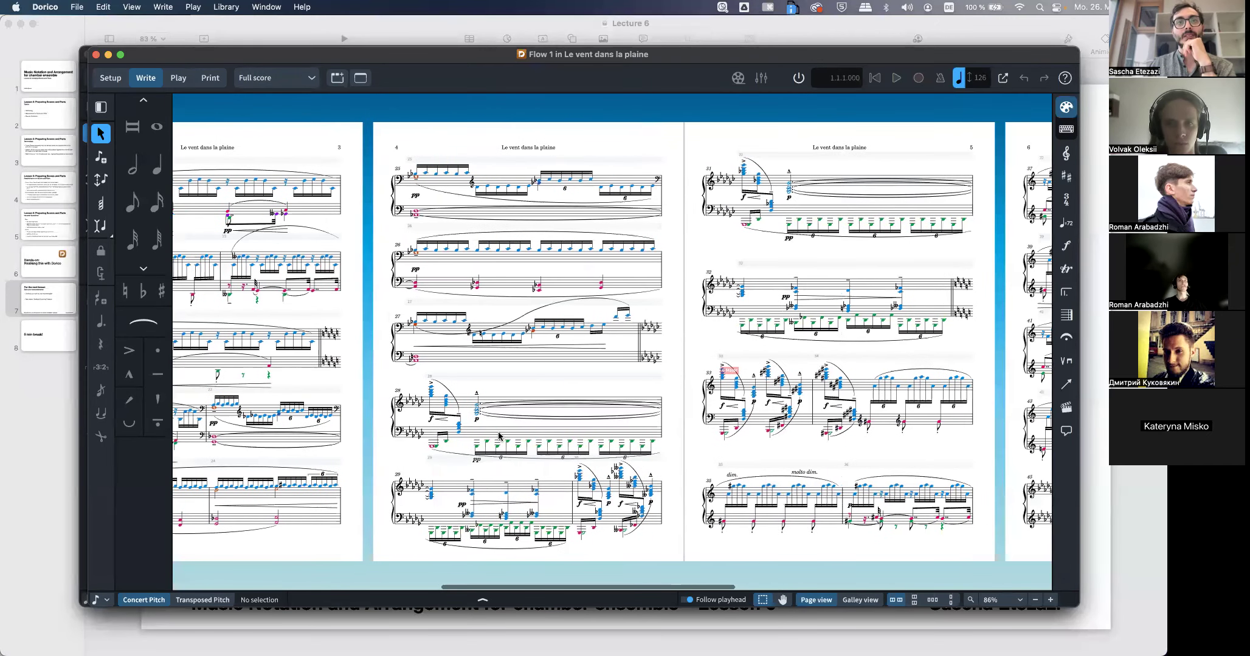
scroll(517, 480, "right", 10)
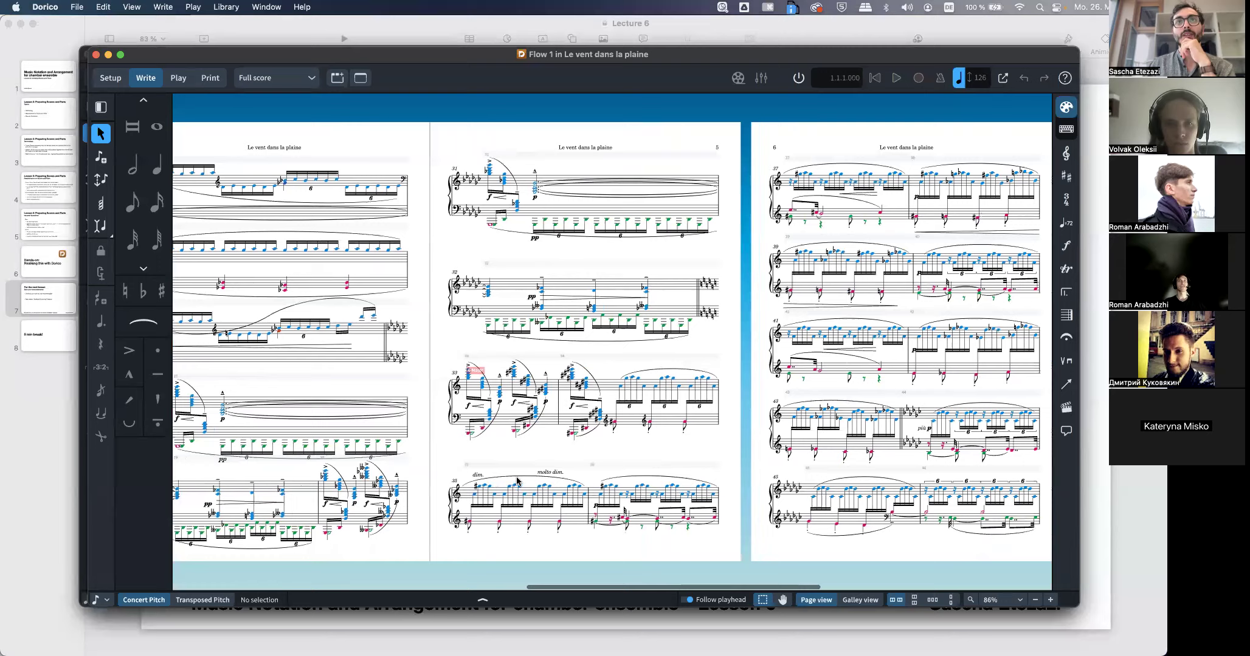
scroll(516, 481, "right", 7)
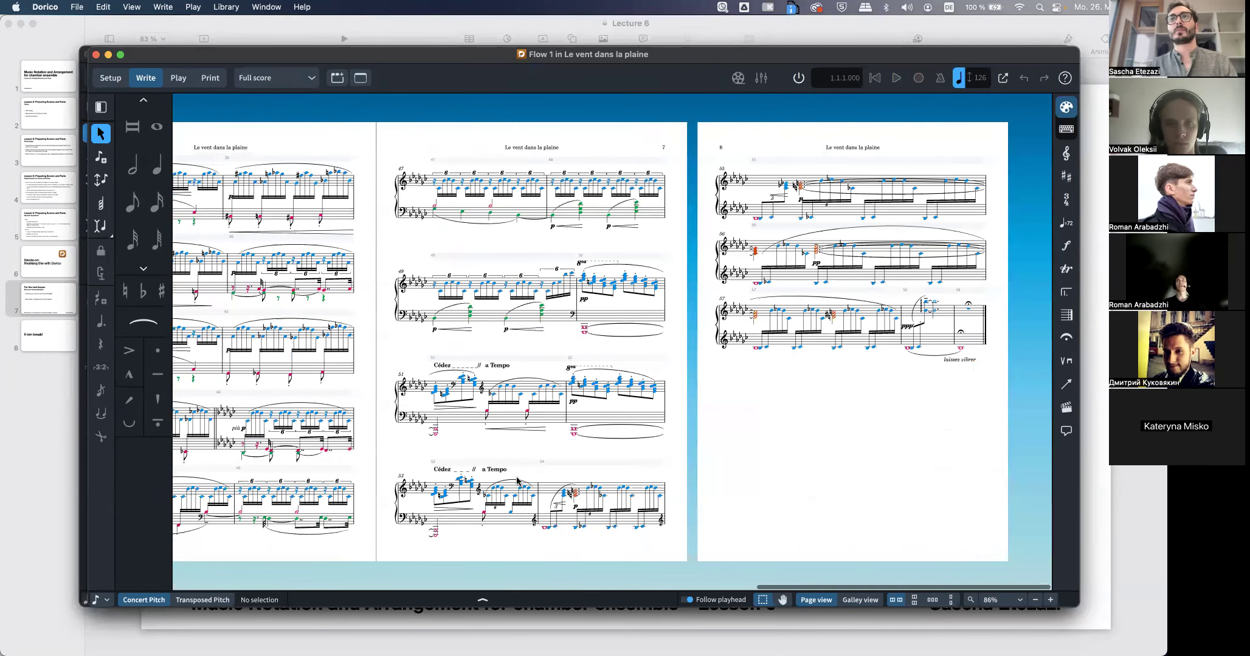
scroll(516, 481, "left", 20)
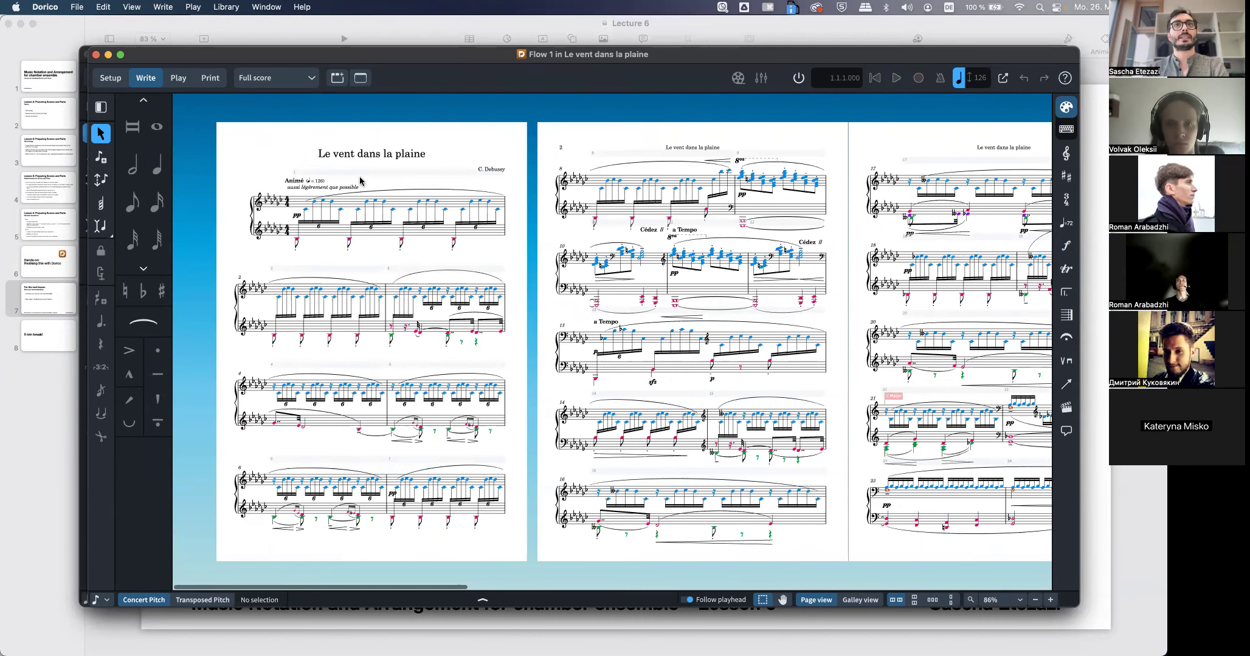
Select the Cédez gradual tempo marking at bar 10 on page 2
scroll(361, 180, "right", 5)
left_click(490, 232)
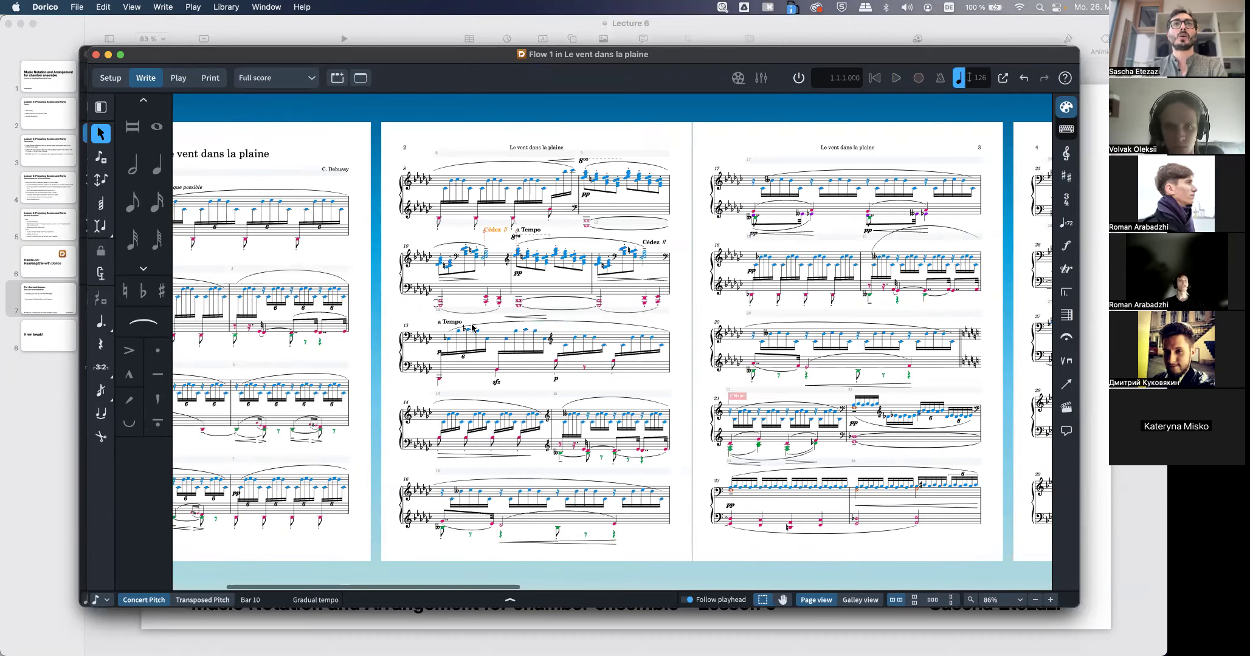
Examine pages 2 and 3 of the score closely and select the low-voice notes in bar 17
scroll(490, 234, "up", 3)
scroll(506, 347, "down", 2)
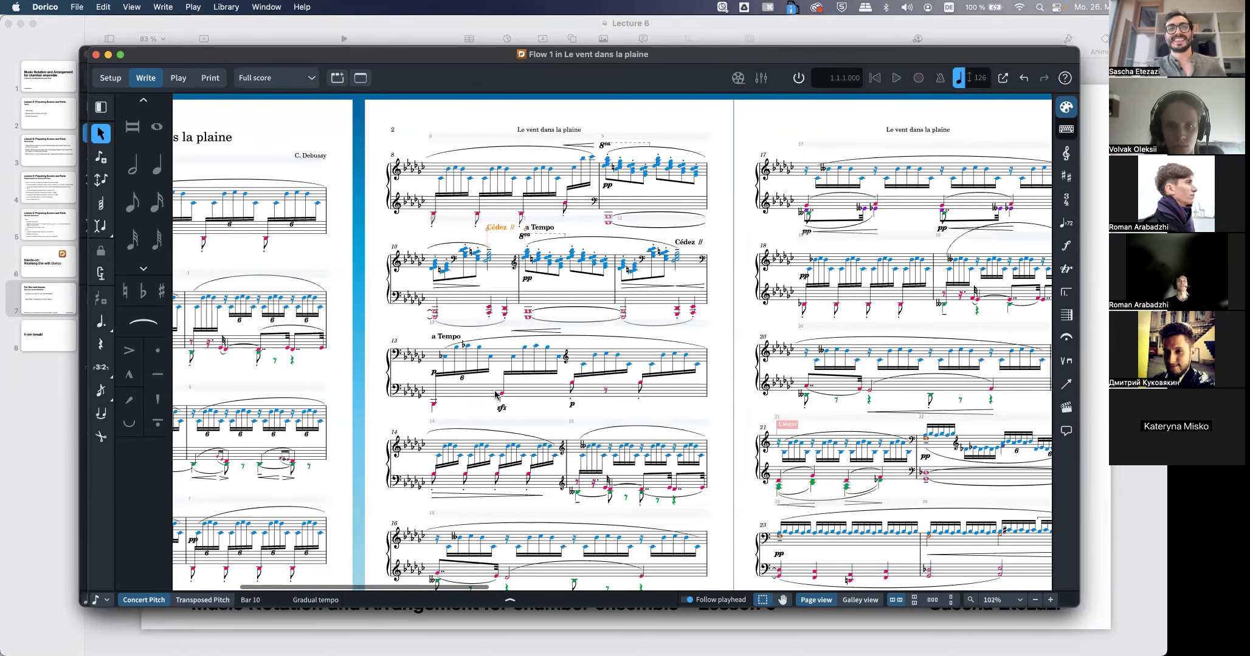
scroll(497, 389, "down", 2)
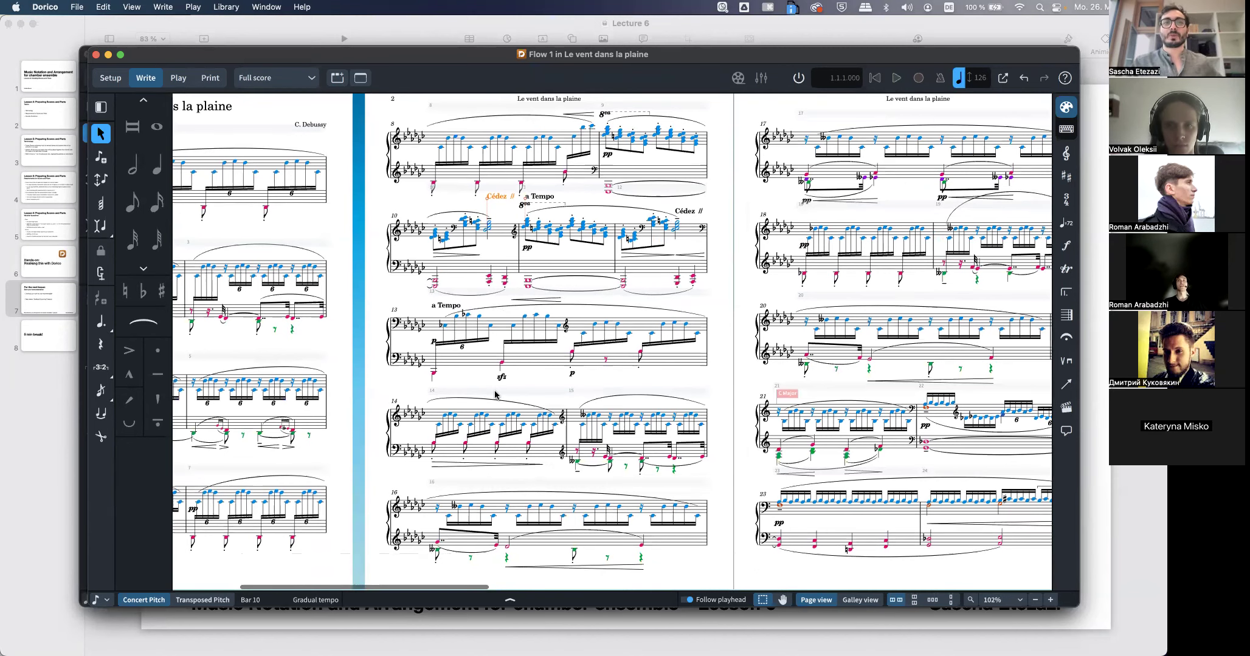
scroll(495, 395, "right", 1)
scroll(495, 395, "right", 5)
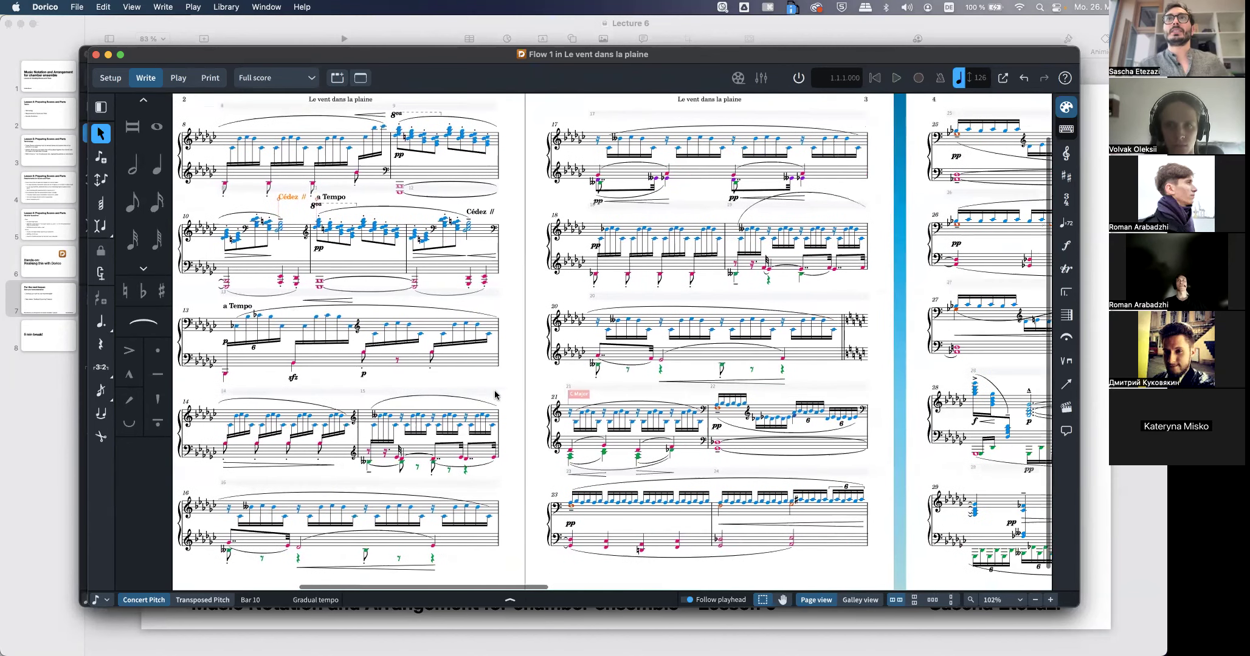
left_click(597, 181)
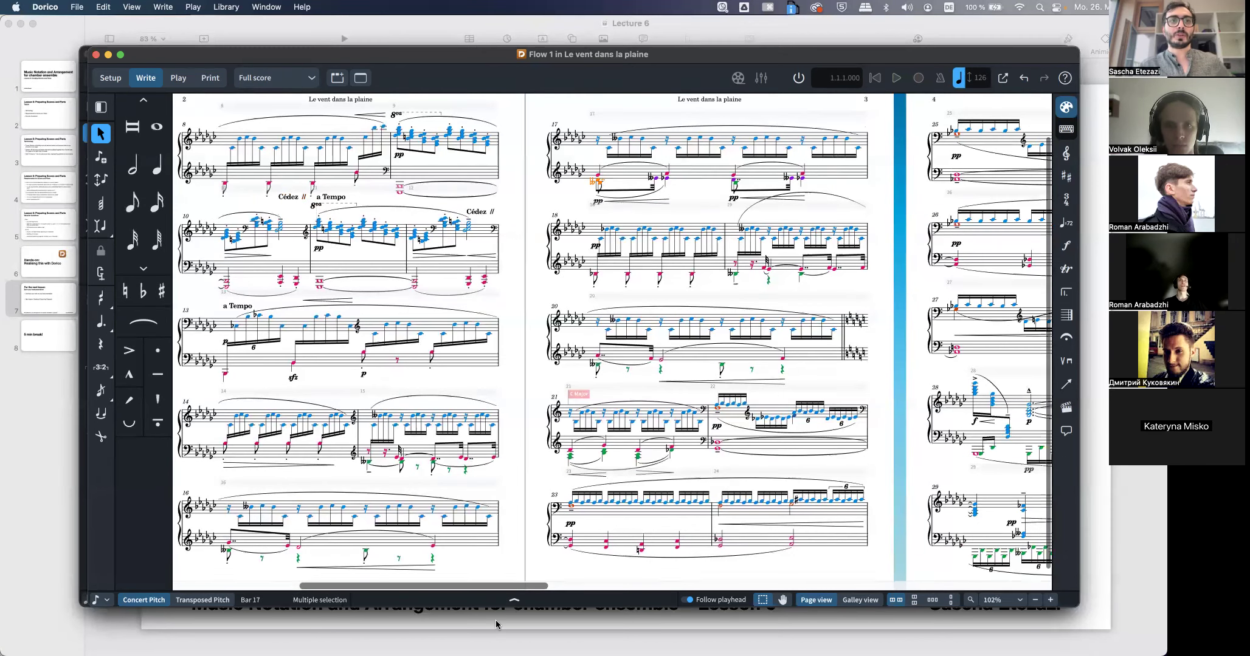
left_click(655, 178)
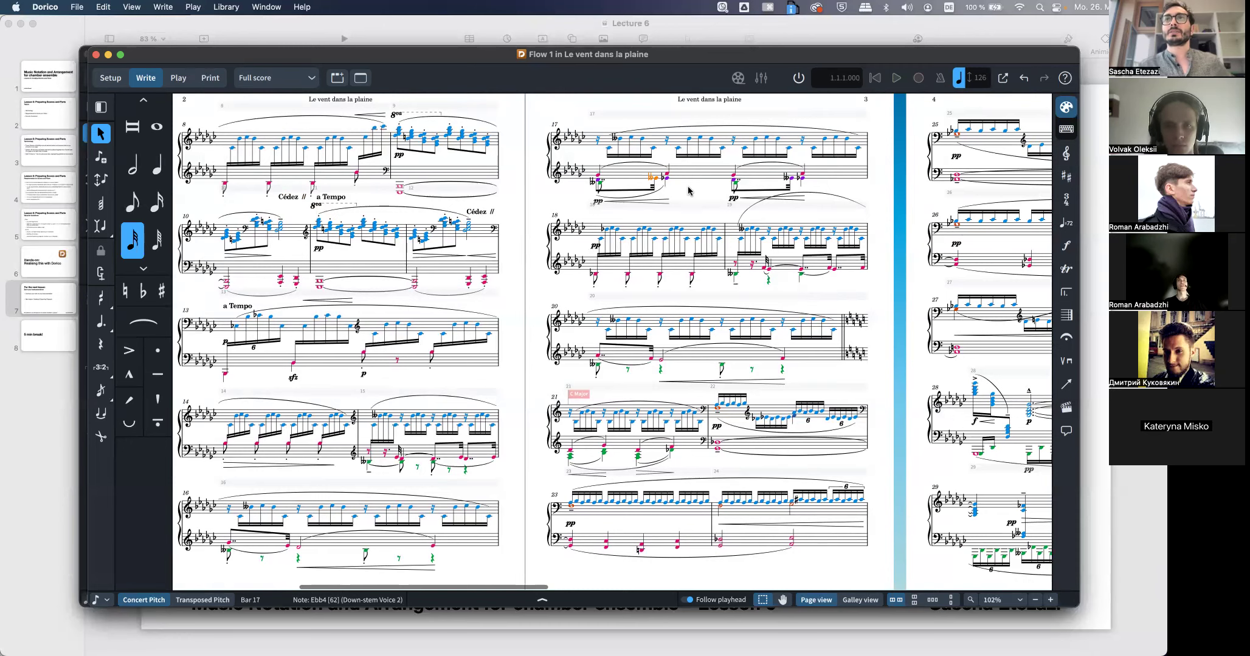
Look through the remaining pages of Le vent dans la plaine to the end and return to the first page
scroll(685, 301, "right", 5)
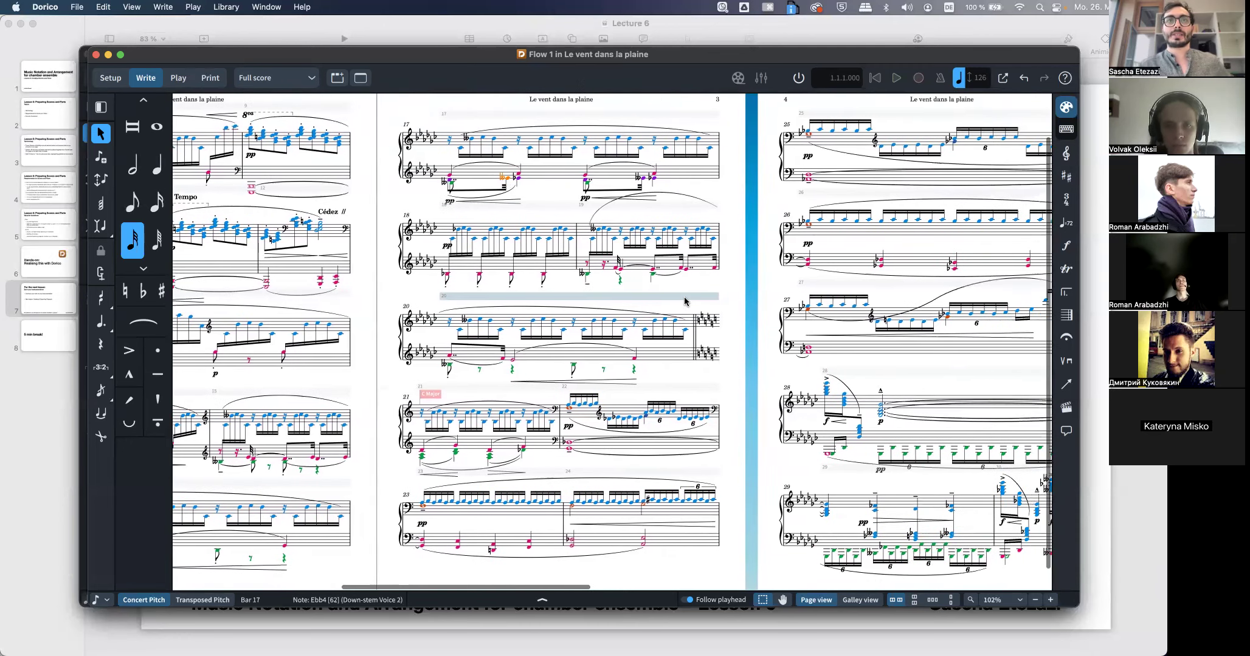
scroll(685, 301, "right", 6)
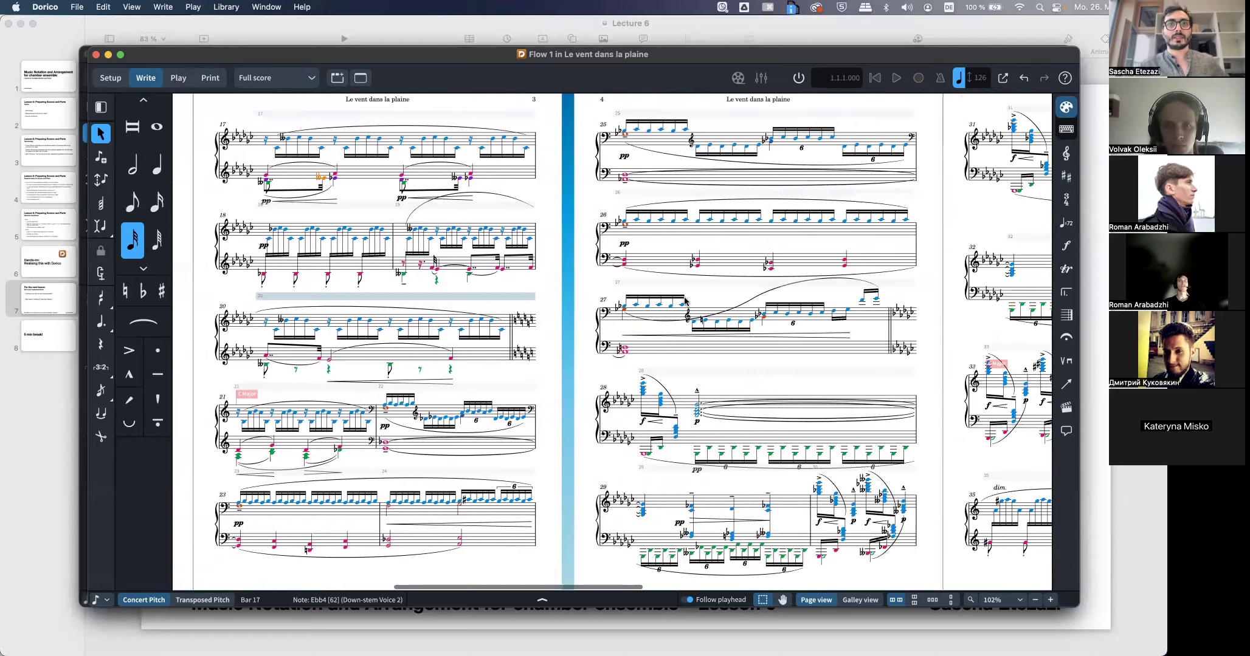
scroll(685, 301, "right", 10)
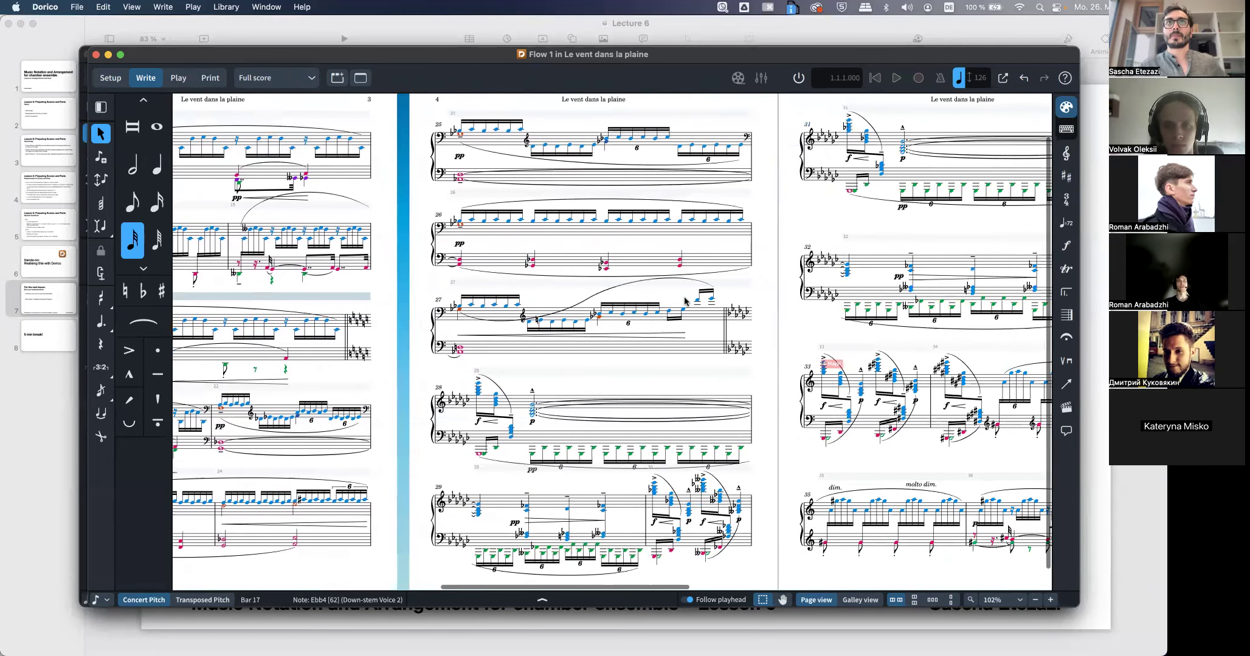
scroll(685, 301, "right", 20)
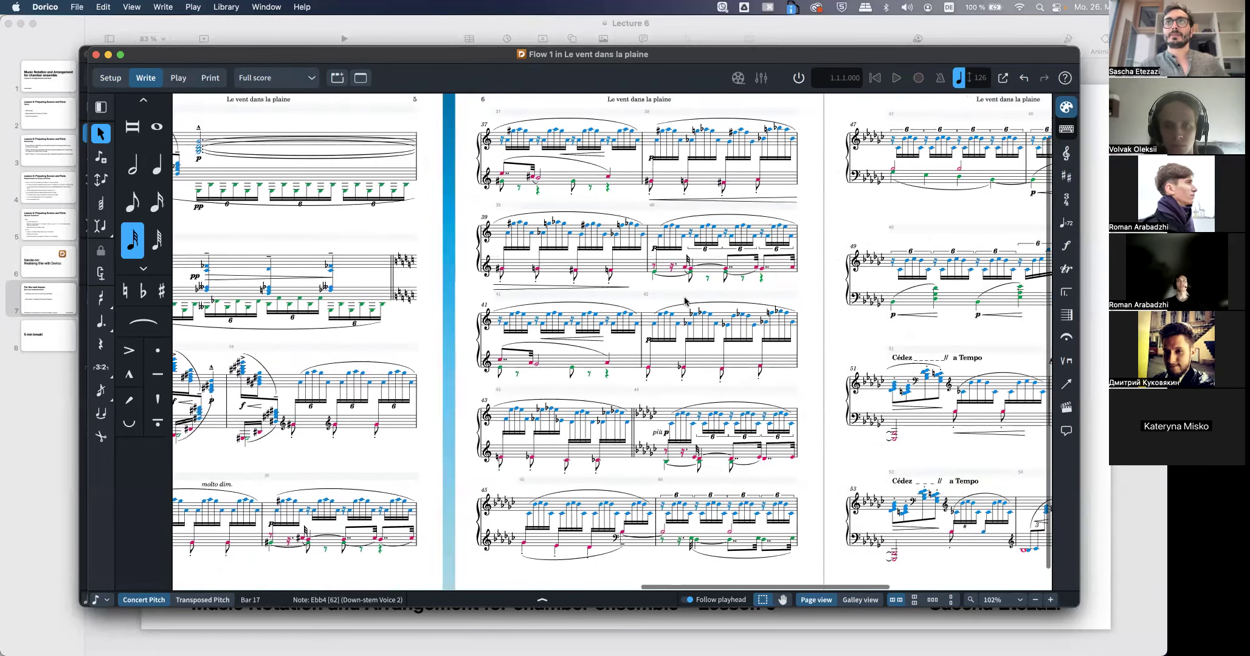
scroll(685, 300, "right", 11)
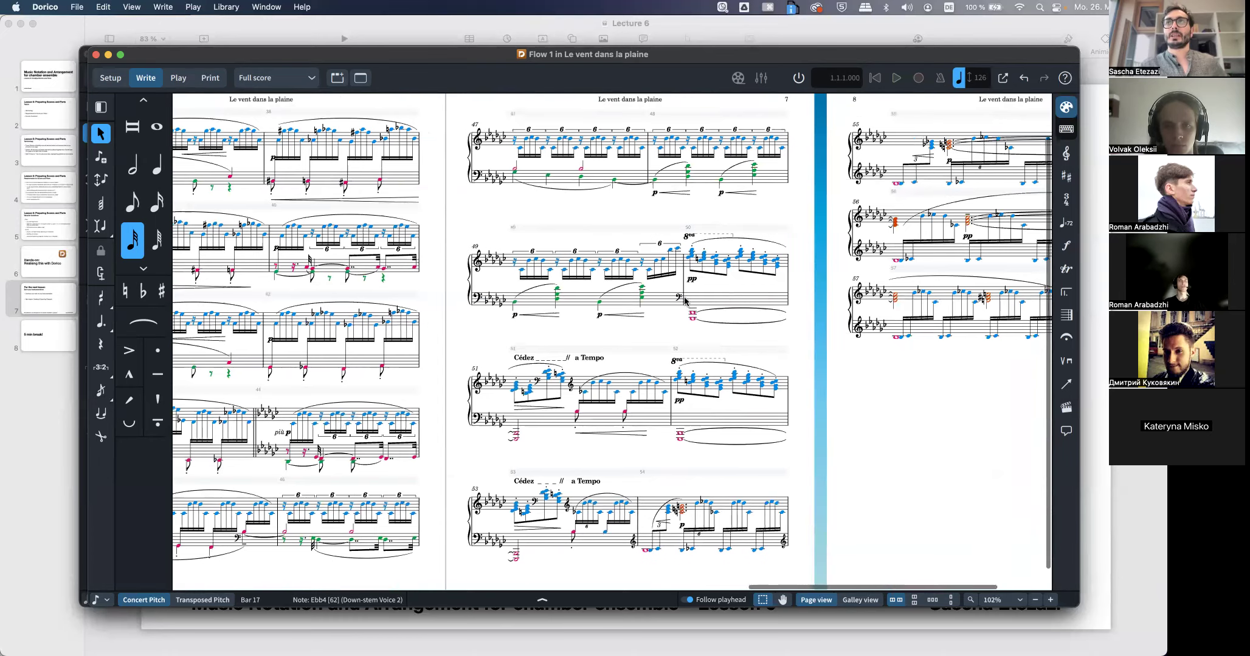
scroll(685, 300, "right", 6)
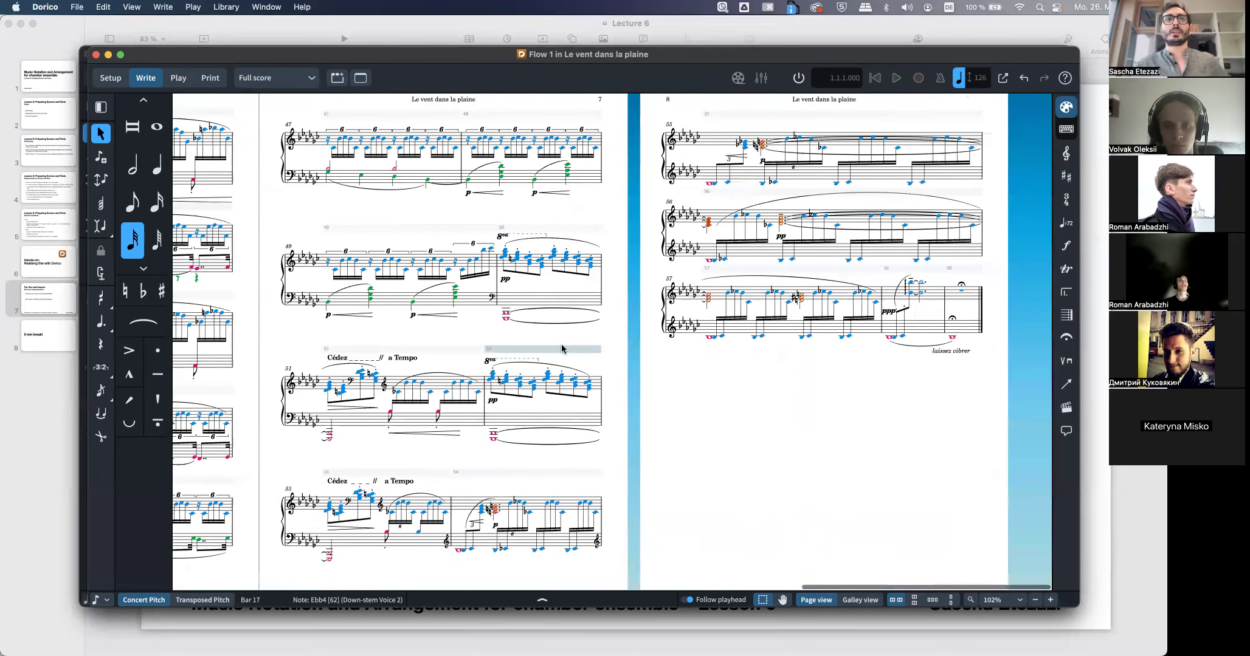
scroll(590, 341, "left", 20)
scroll(257, 196, "left", 3)
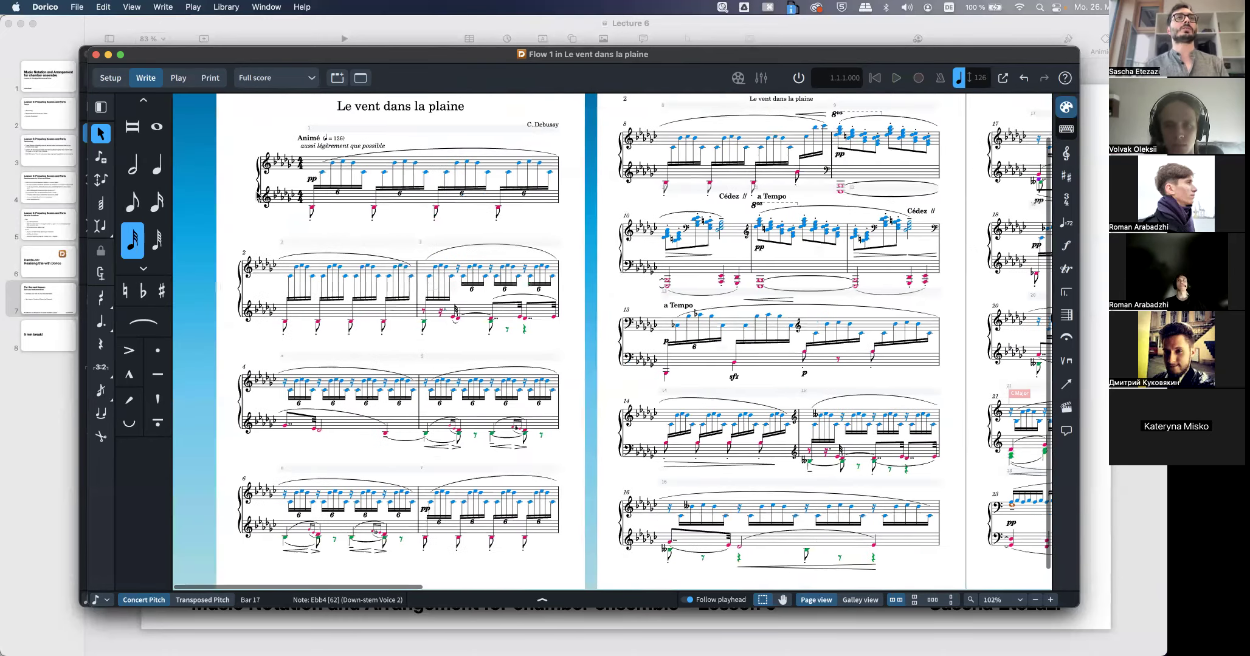
Turn off the voice colours for notes and rests
left_click(131, 7)
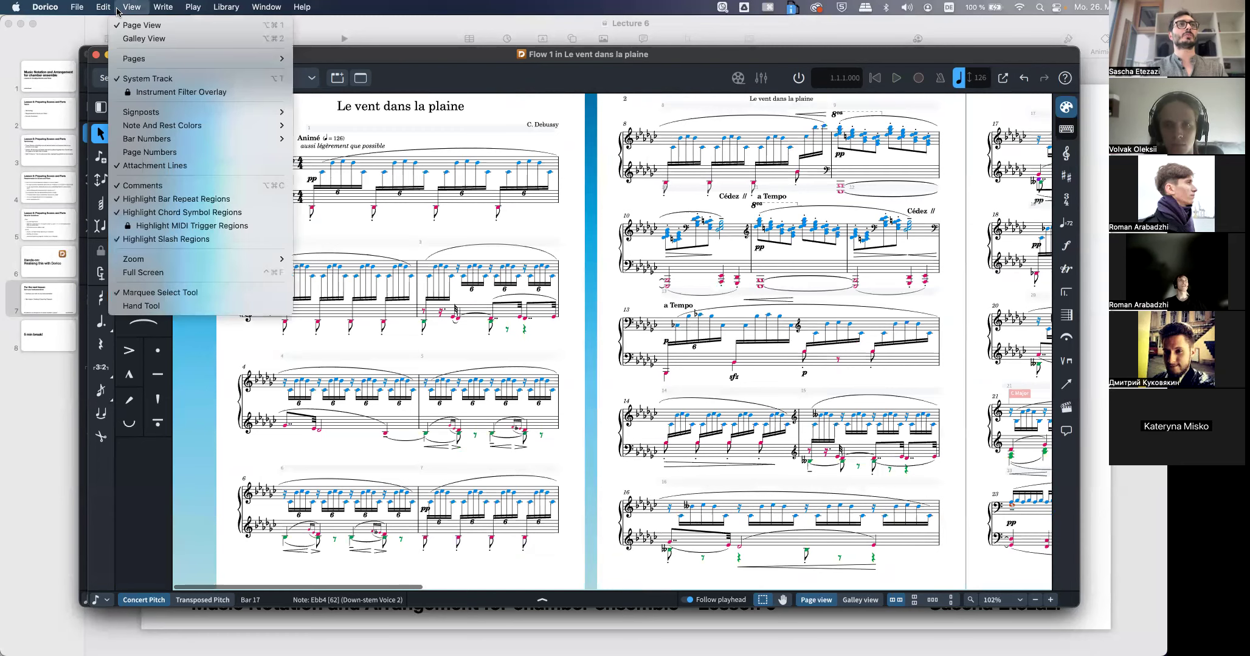
mouse_move(183, 125)
left_click(316, 125)
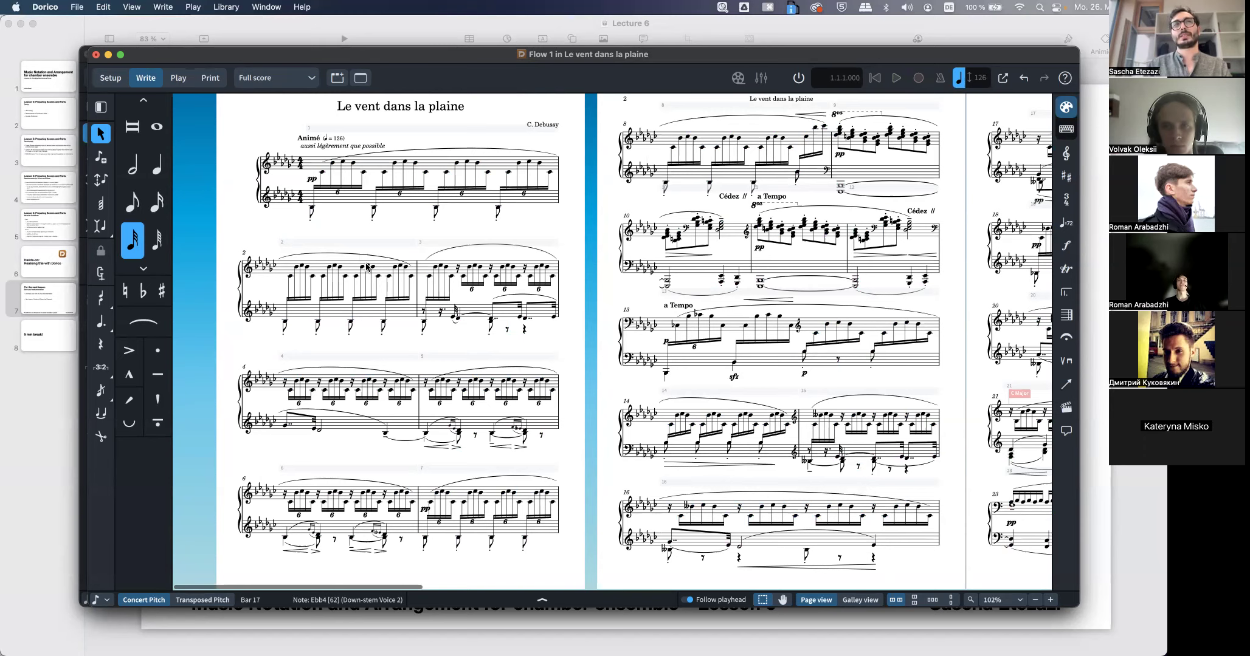
Check the Piano player in Setup mode and display the mixer below the score in Write mode
left_click(311, 208)
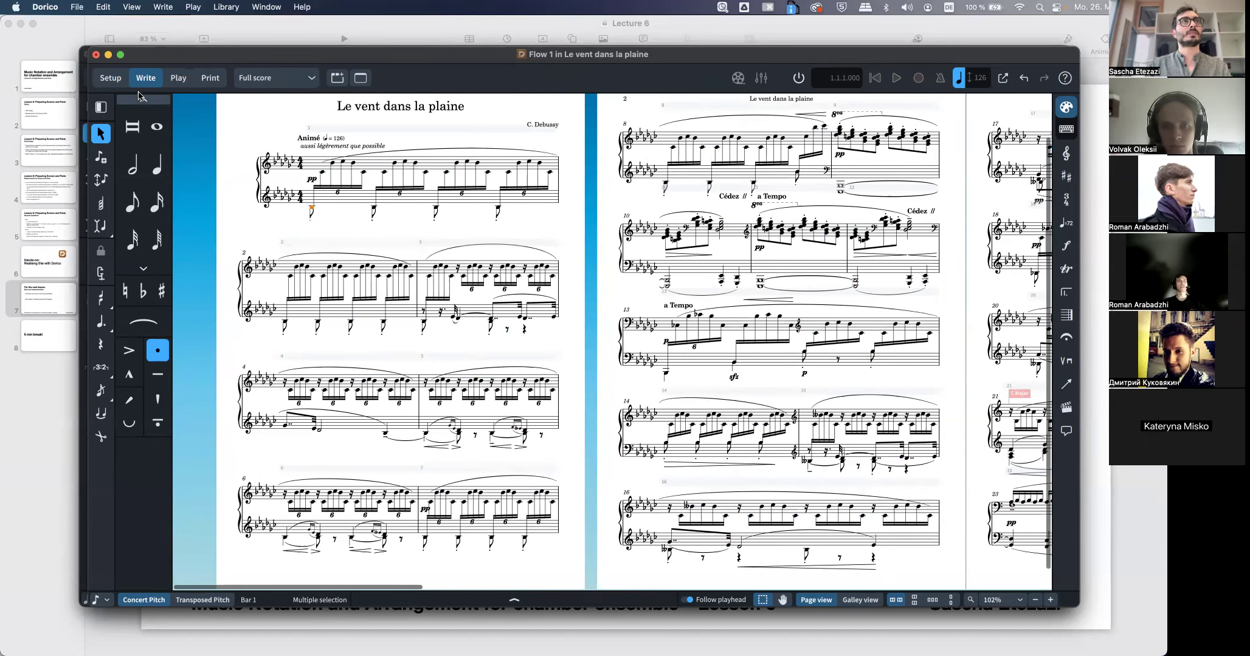
left_click(111, 78)
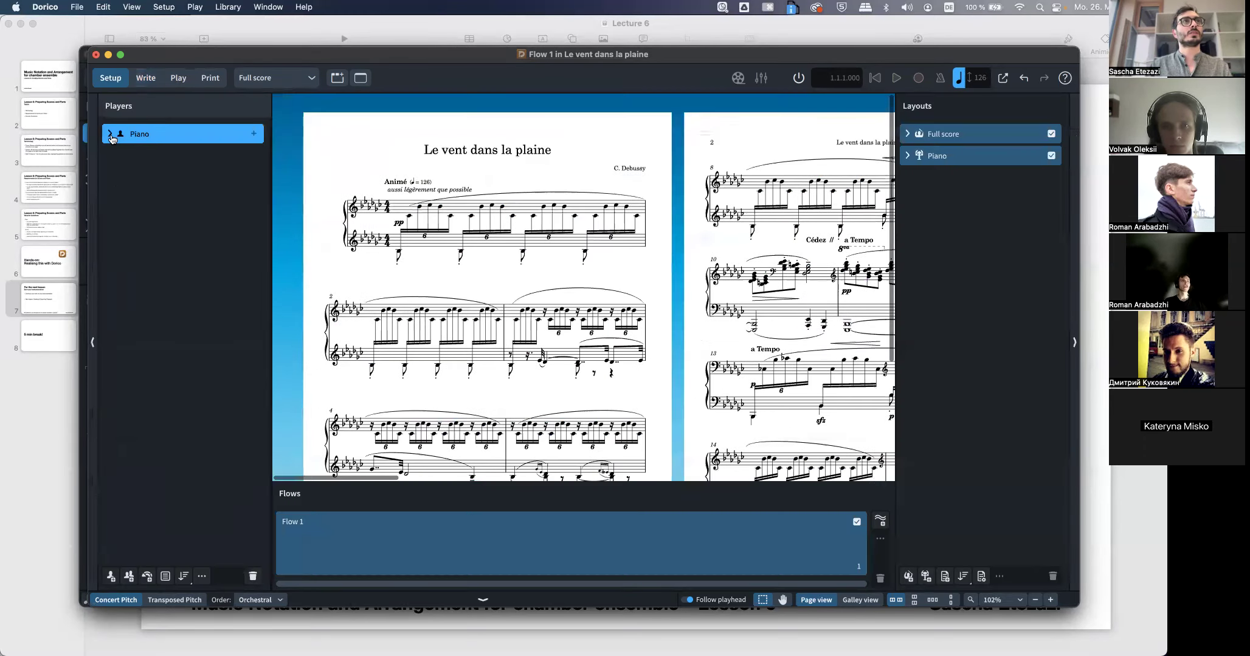
left_click(146, 77)
left_click(322, 217)
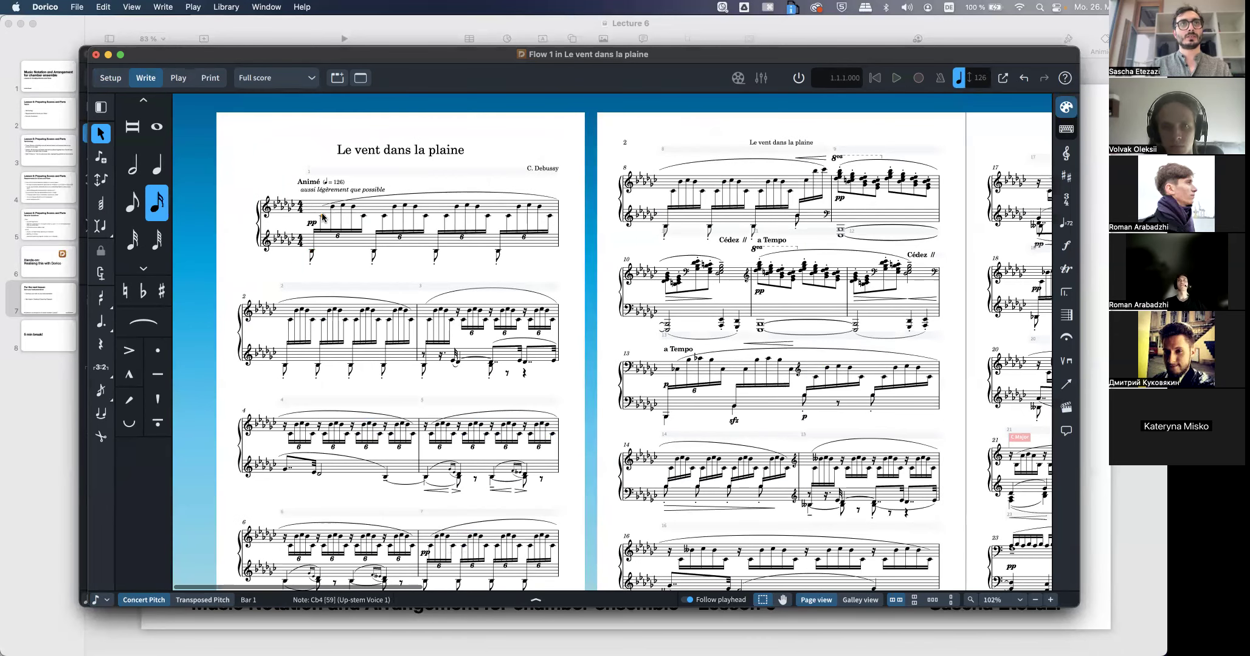
left_click(469, 603)
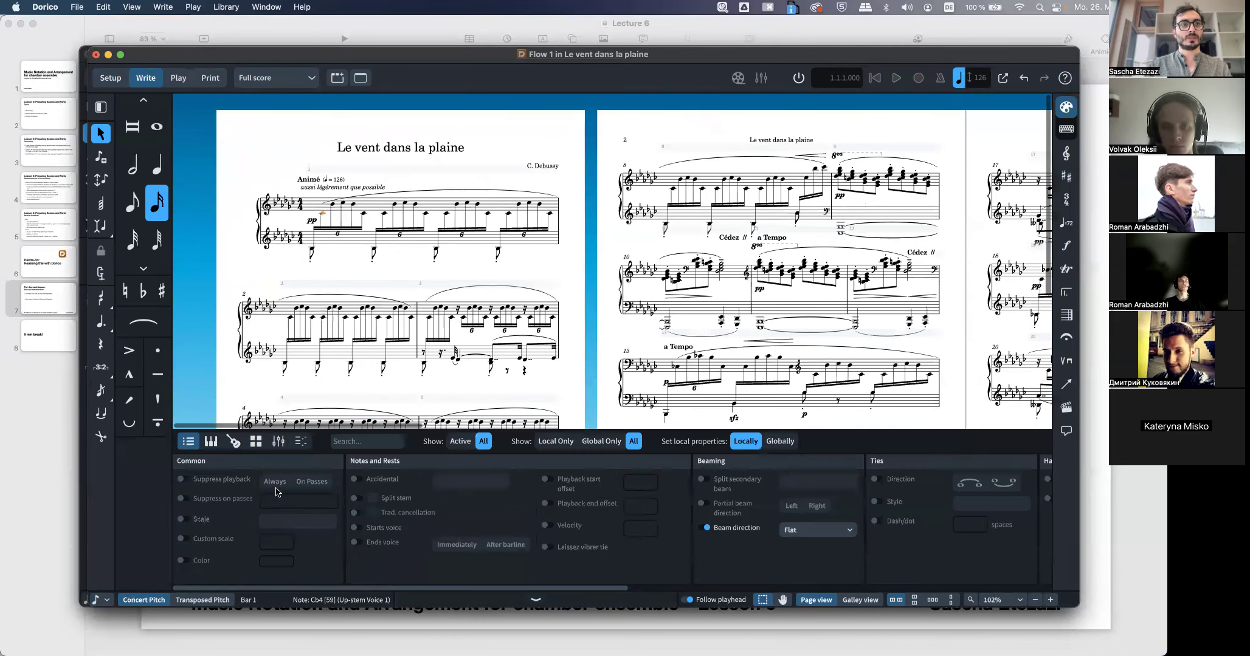
left_click(278, 443)
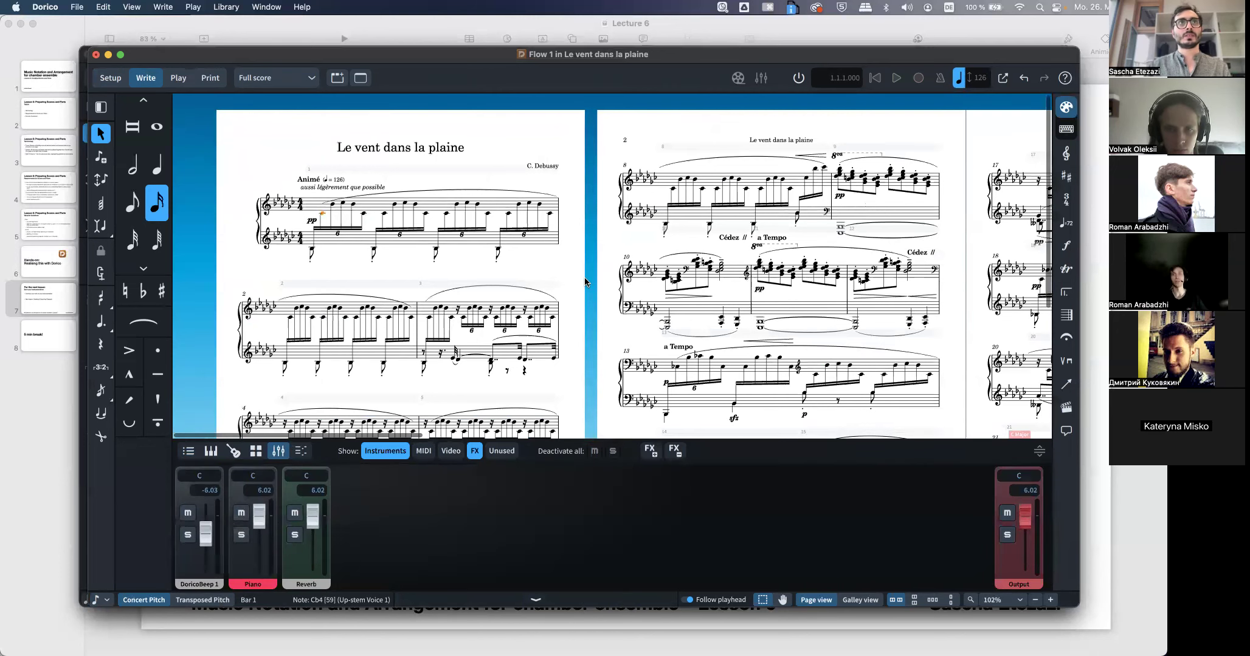
left_click(332, 206)
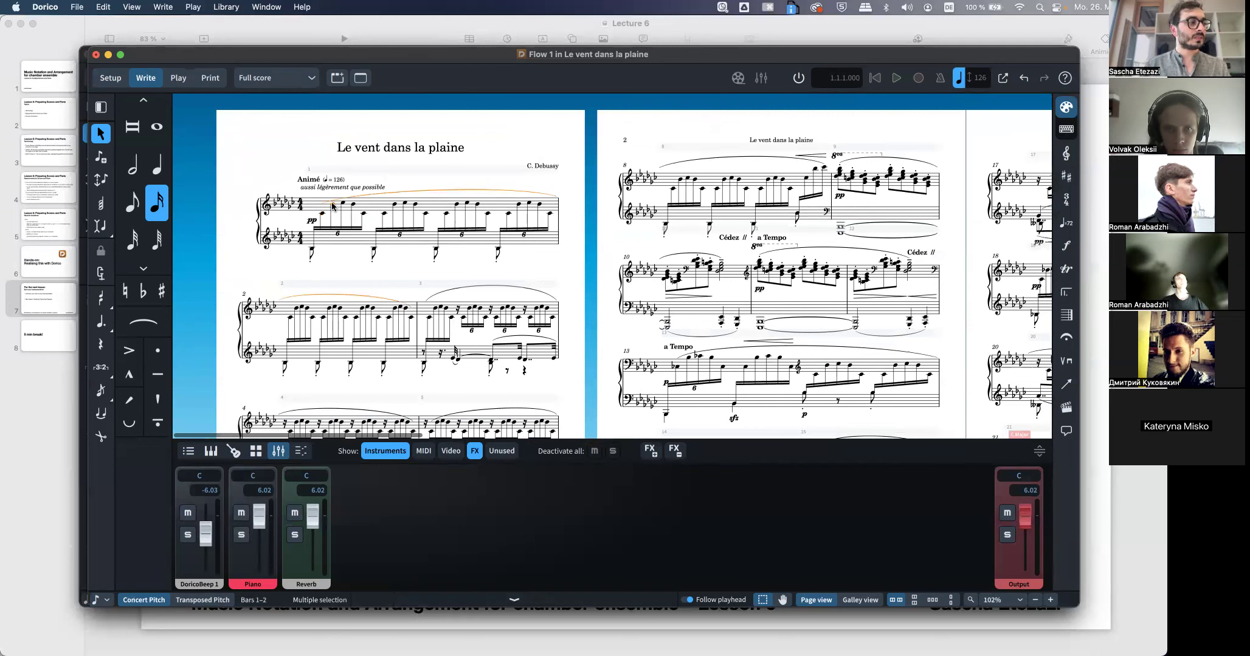
Check the playback commands, switch to Play mode and activate the project for playback
left_click(216, 6)
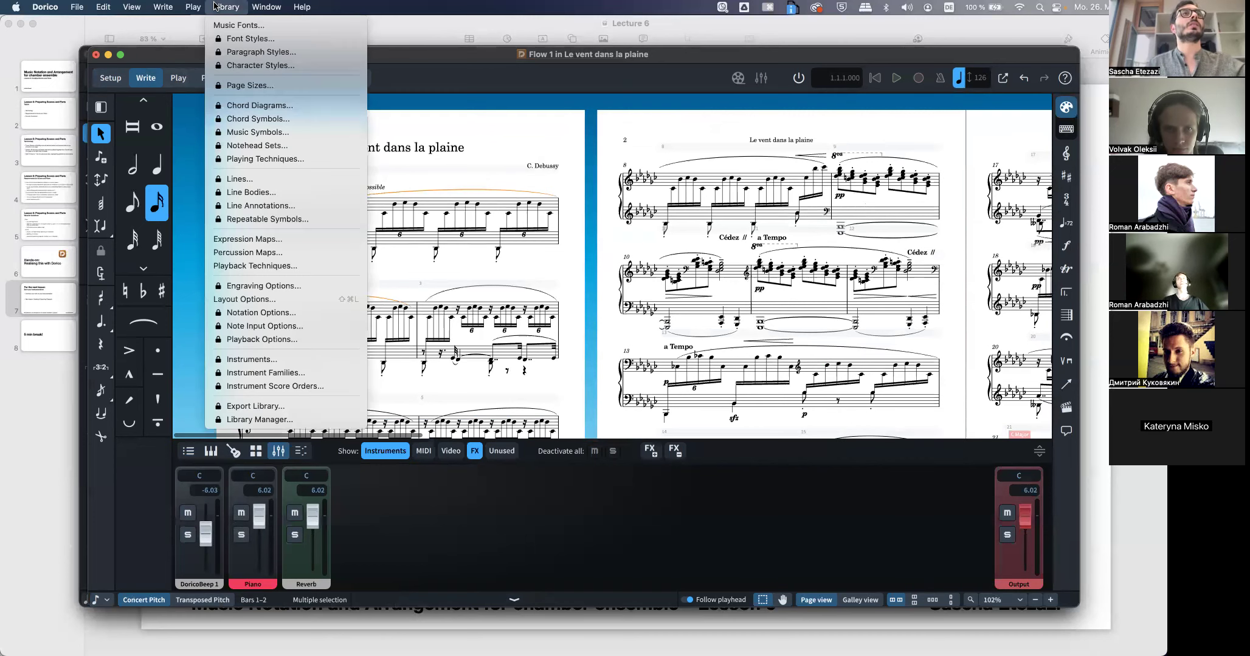
mouse_move(192, 7)
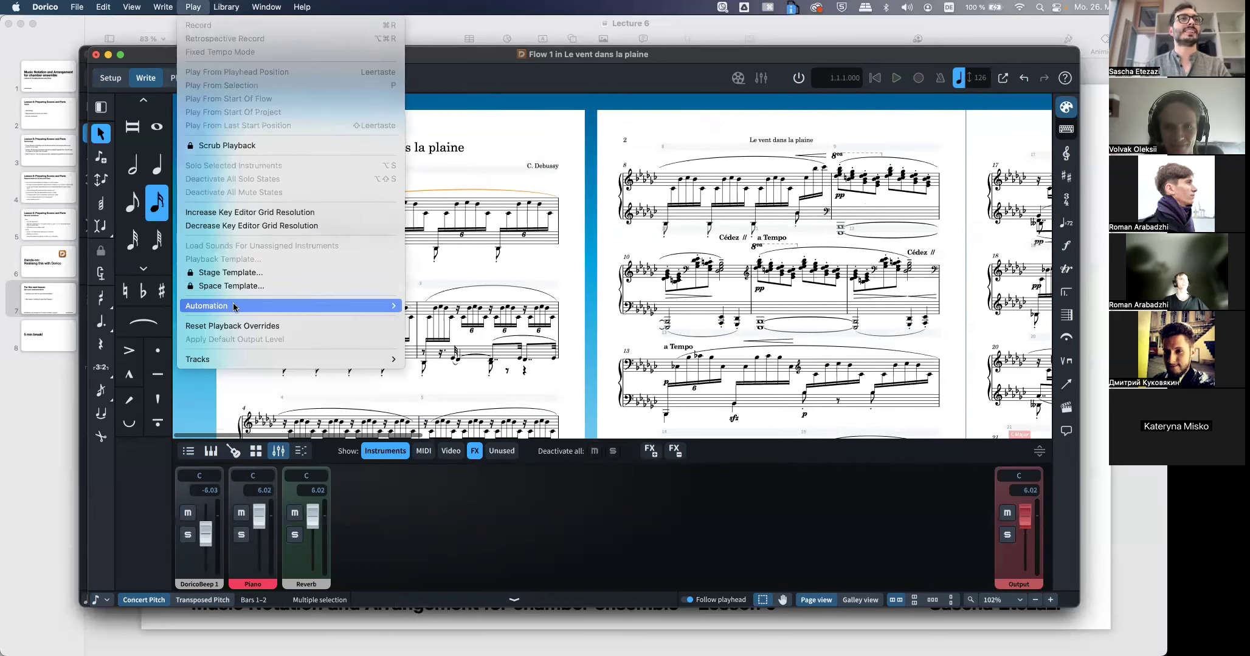
mouse_move(235, 306)
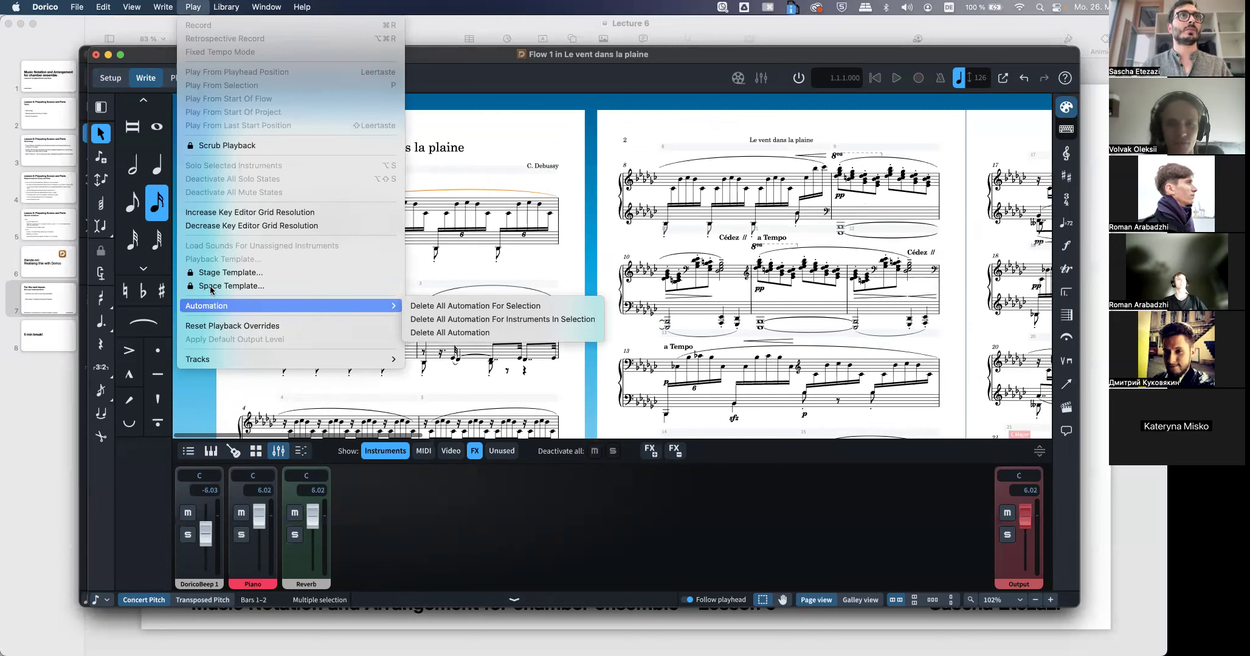
left_click(183, 80)
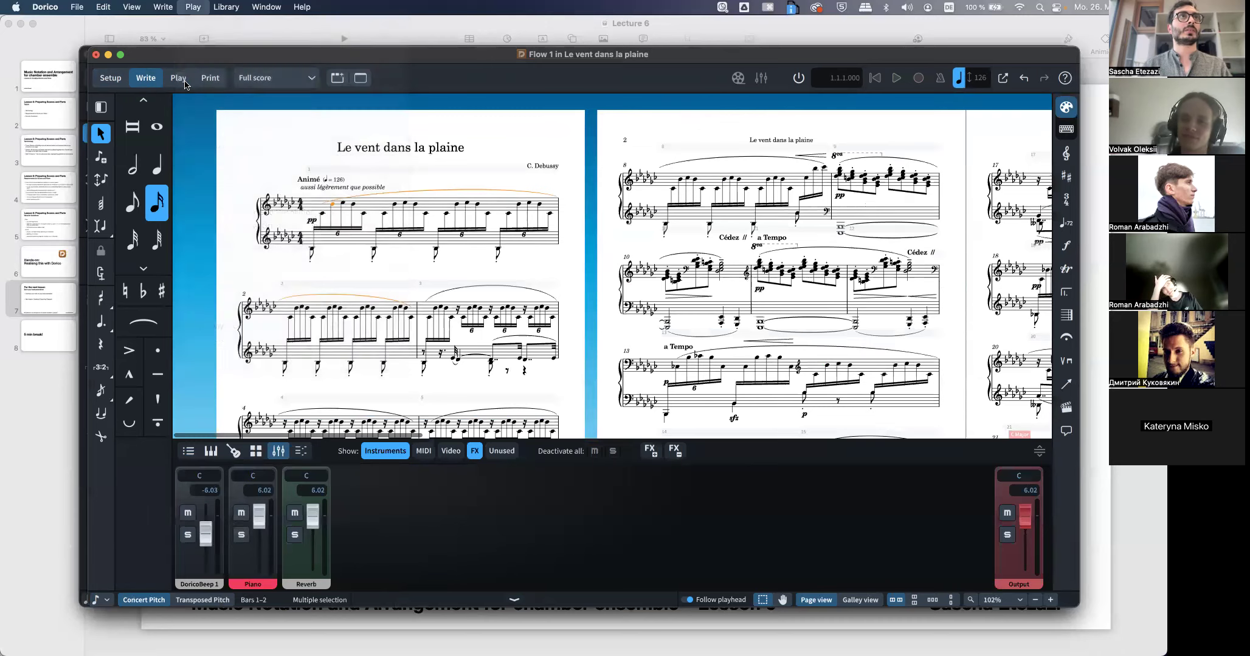
left_click(183, 80)
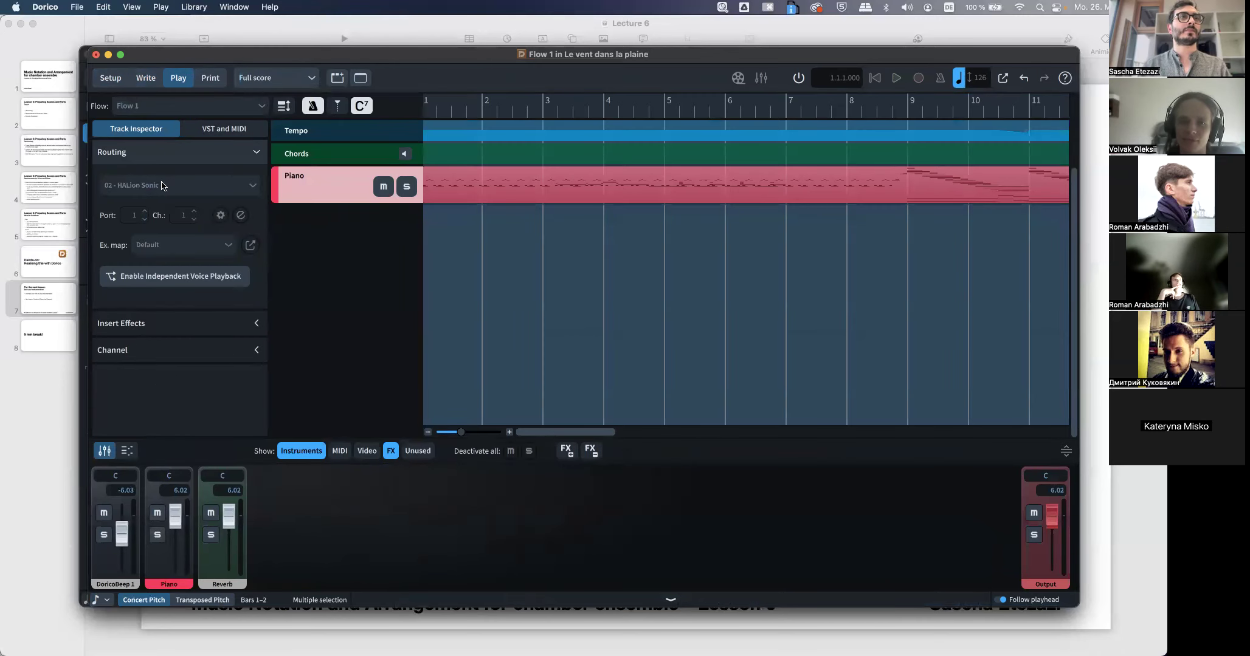
left_click(798, 77)
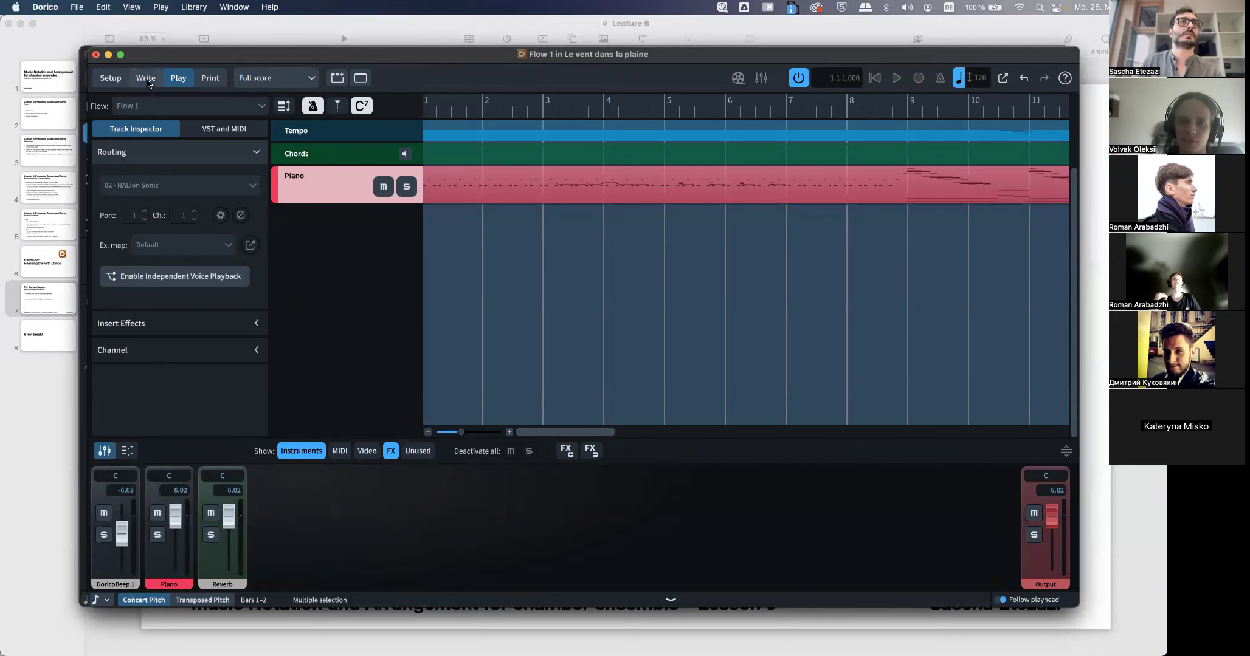
Move the Le vent dans la plaine window aside and close the Introduction et Allegro project without saving
left_click_drag(129, 57, 130, 150)
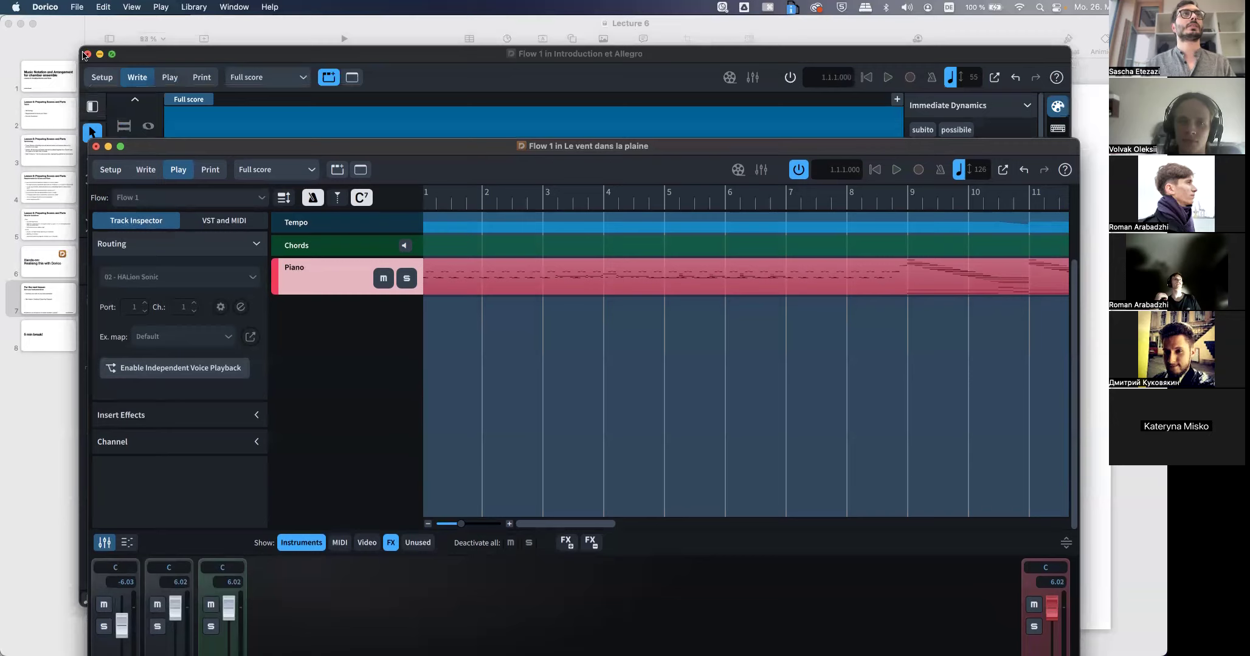
left_click(84, 55)
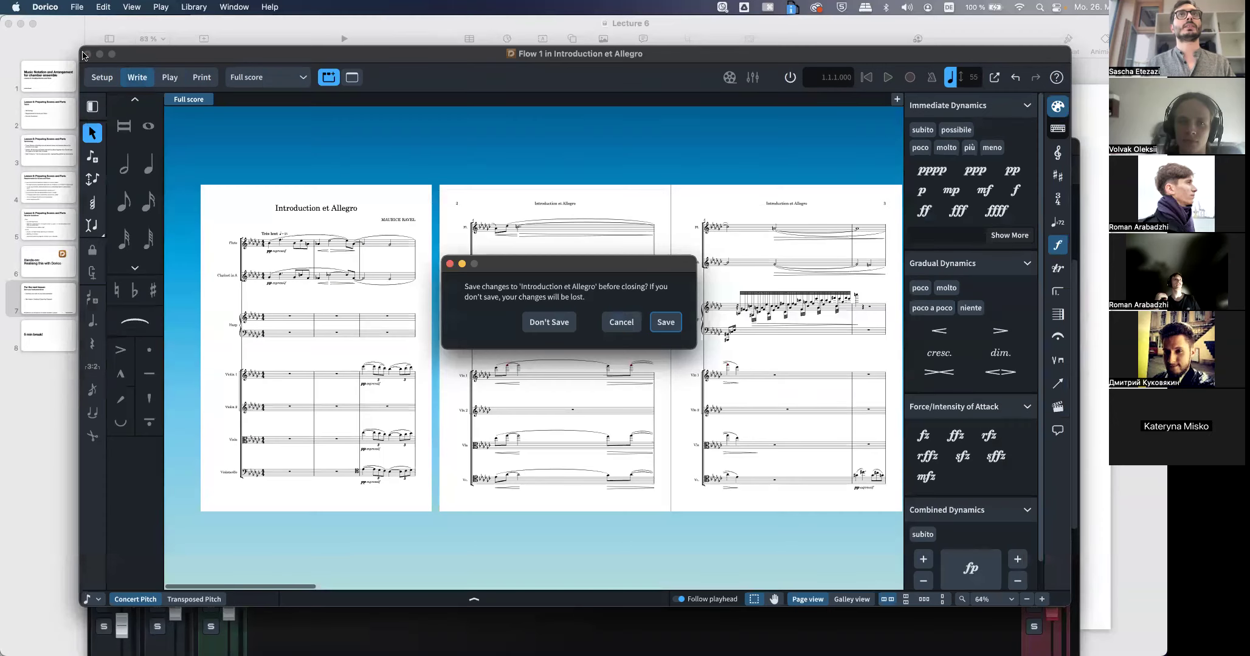
left_click(545, 324)
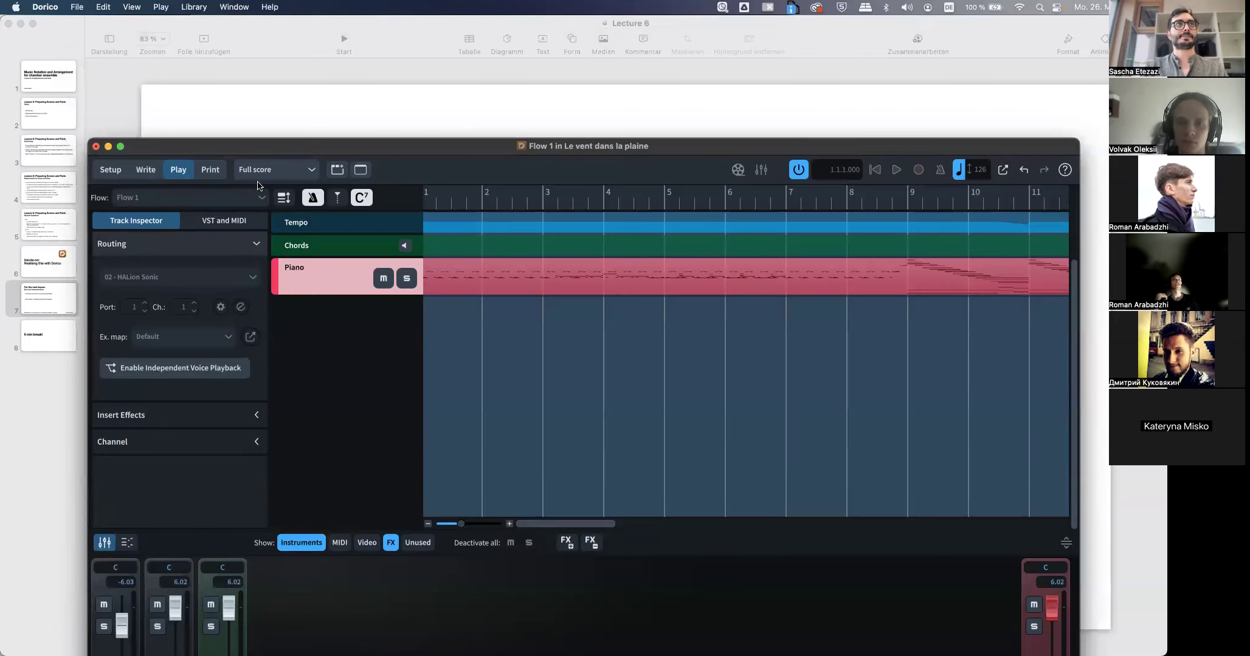
Return to Write mode, select a note in bar 1 and open the playback template settings
left_click(144, 171)
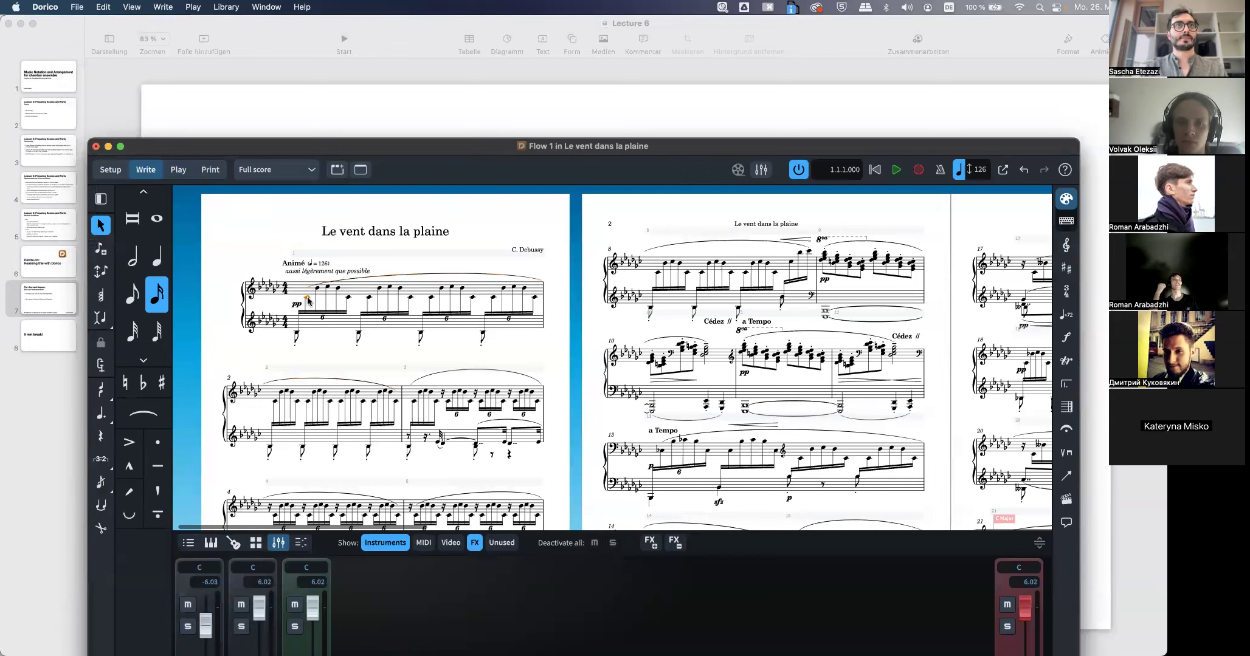
left_click(329, 288)
left_click(191, 6)
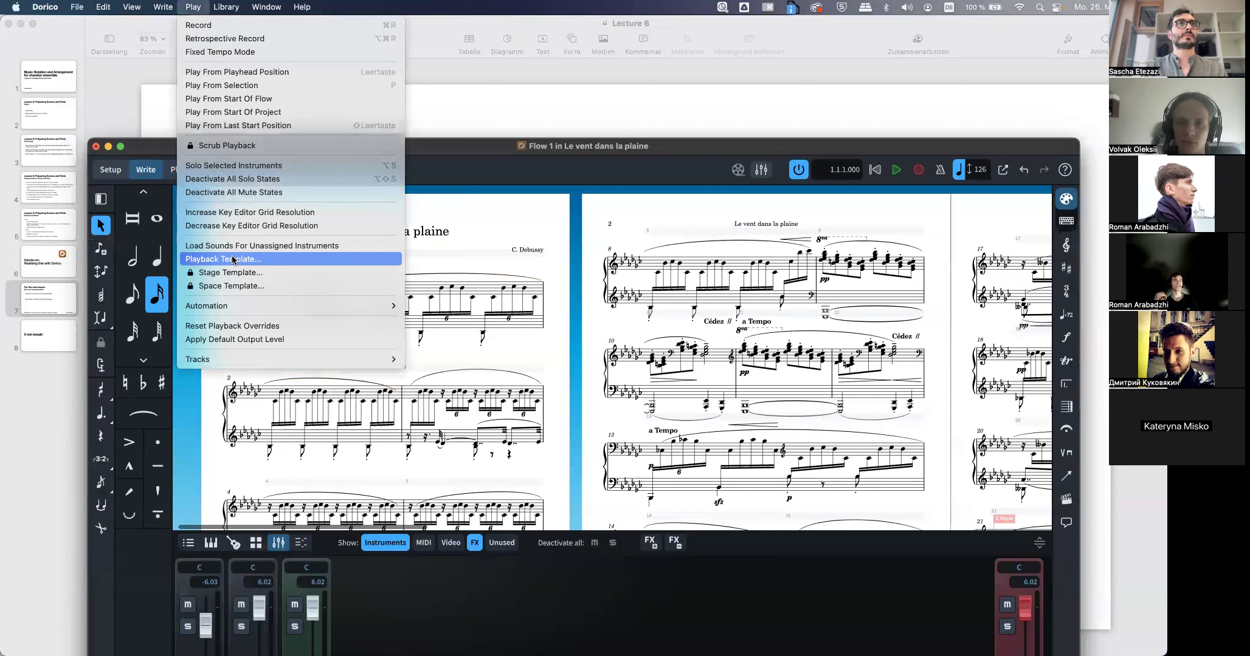
left_click(233, 259)
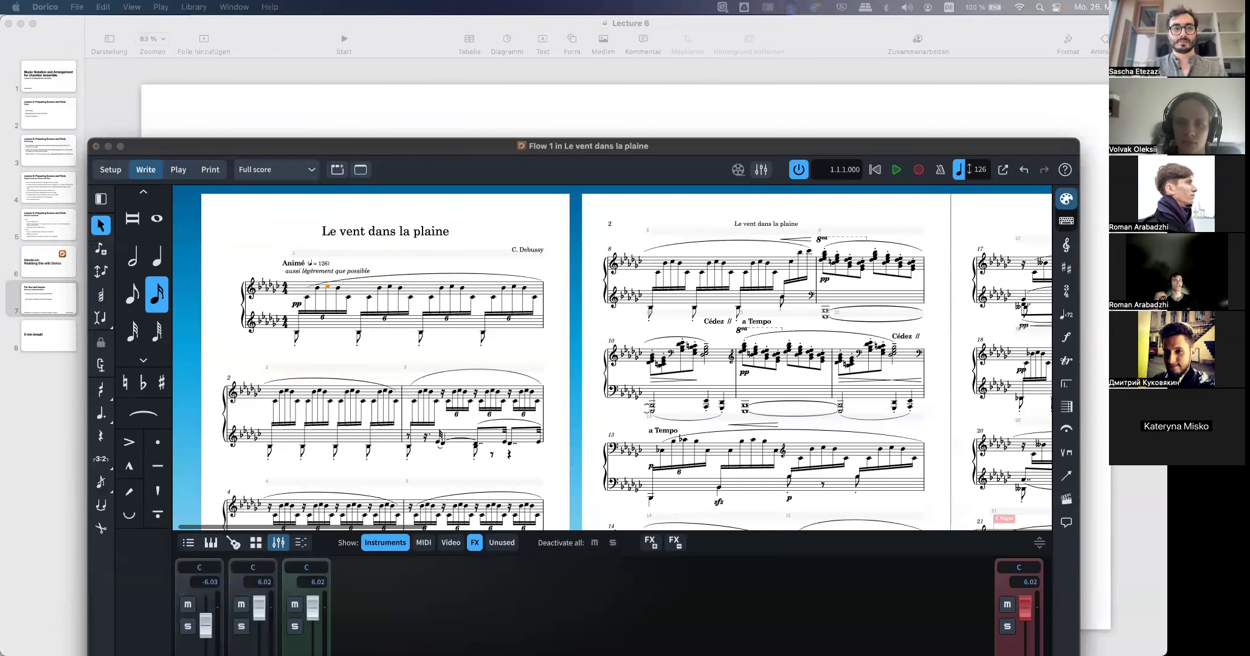
key("Escape")
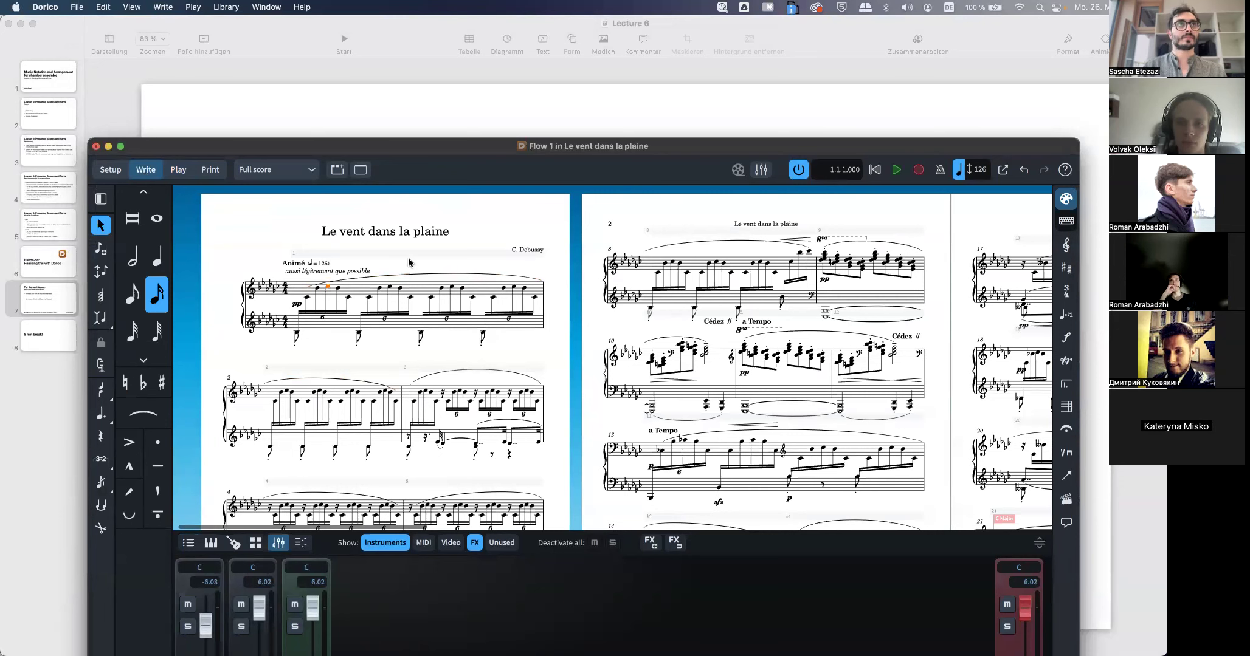
Move the Le vent dans la plaine window back up and raise the Piano channel's level to 6.02 in the mixer
left_click_drag(331, 144, 322, 54)
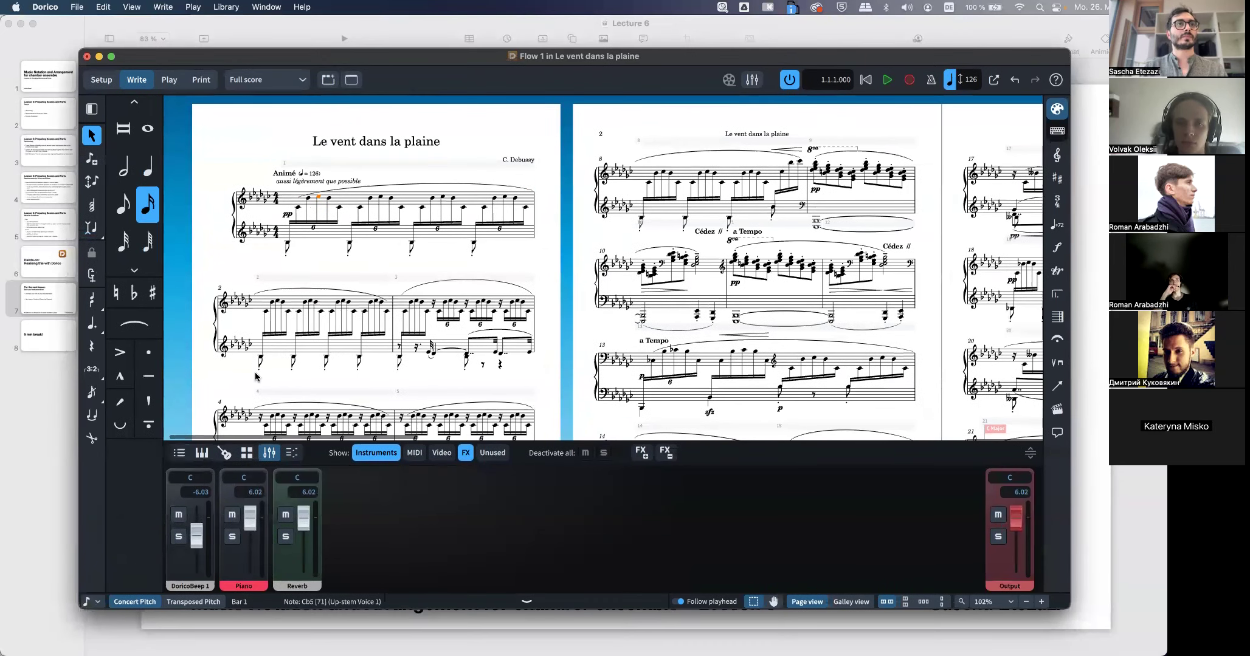
left_click_drag(251, 536, 248, 454)
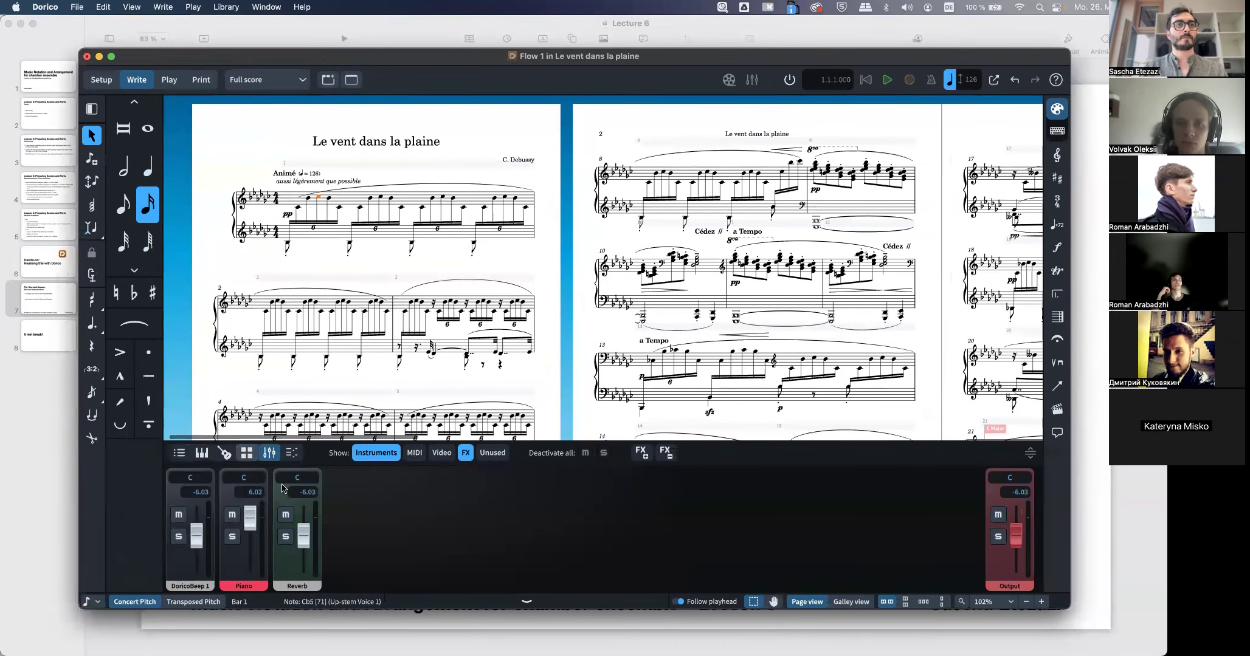
Raise the Reverb and Output levels to 6.02 in the mixer and play the piece from bar 1 until bar 24
left_click_drag(310, 546, 310, 453)
left_click_drag(1015, 535, 1006, 404)
left_click(315, 196)
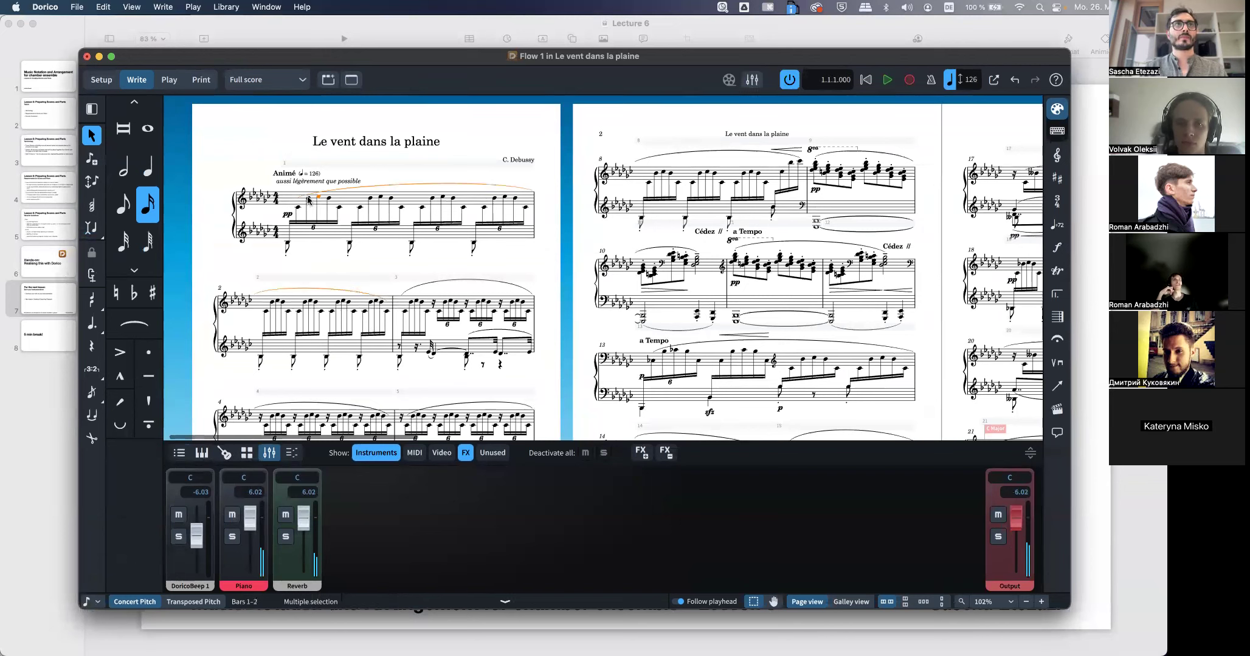
left_click(287, 245)
key("space")
scroll(329, 256, "down", 4)
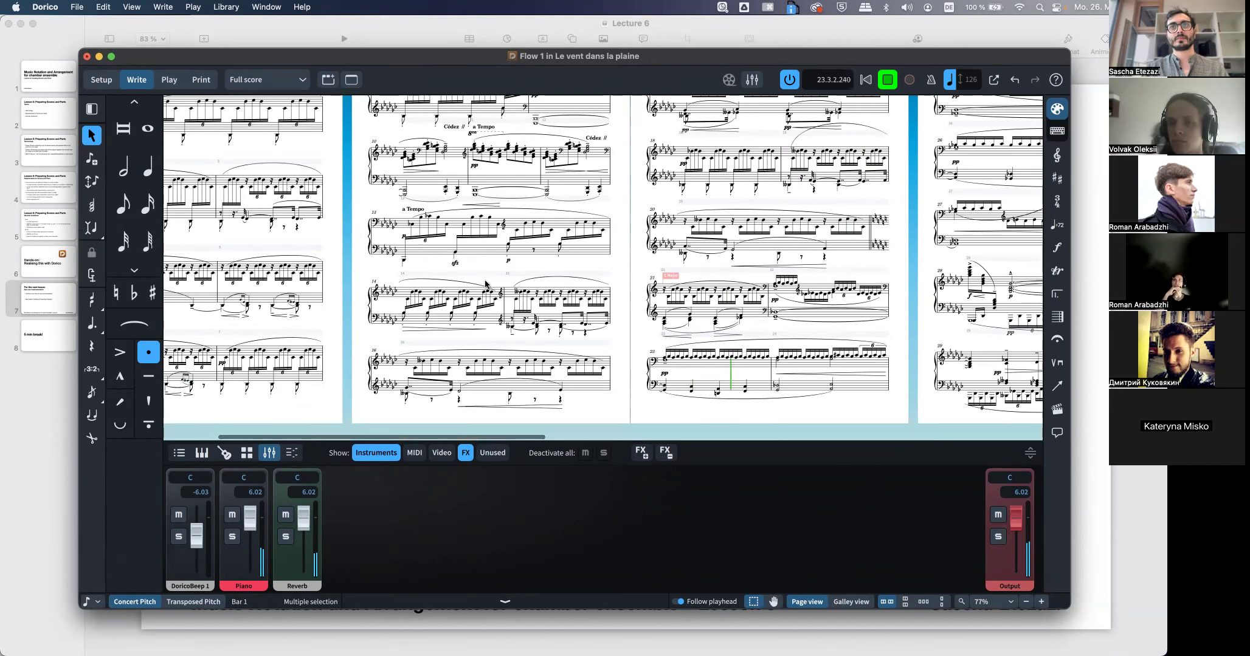
key("space")
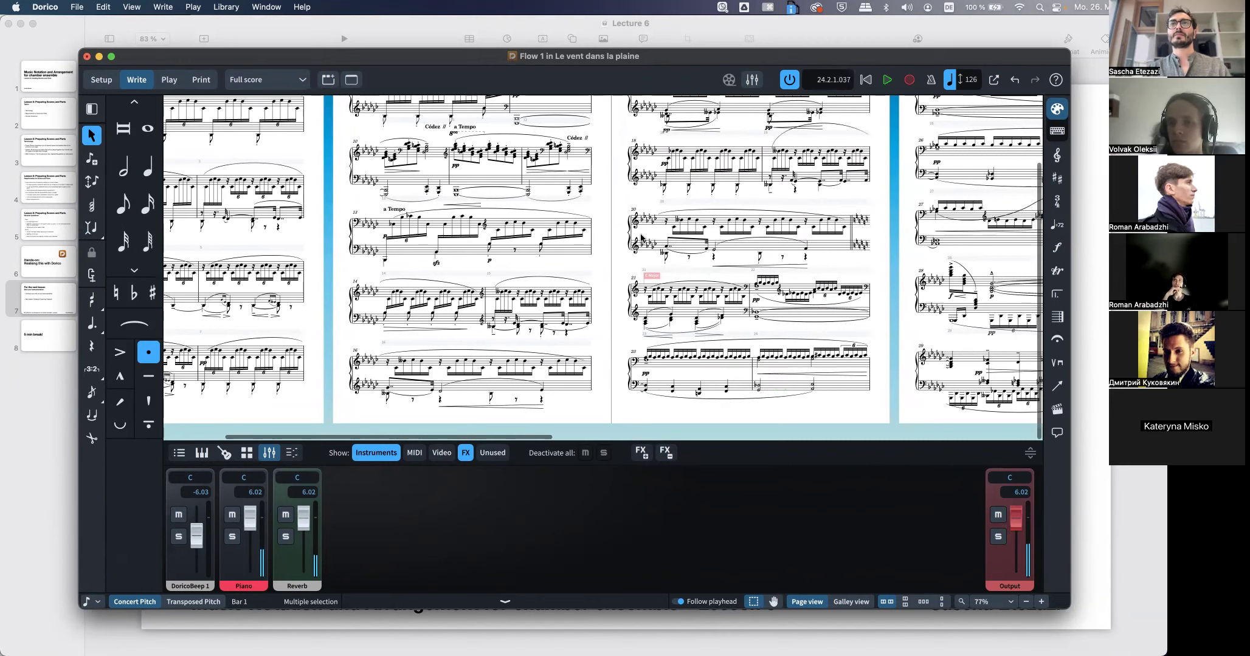
Examine the figuration in bar 22 and return to bar 1 to select the piano's first sextuplet
left_click(761, 282)
left_click(798, 304)
scroll(308, 122, "left", 5)
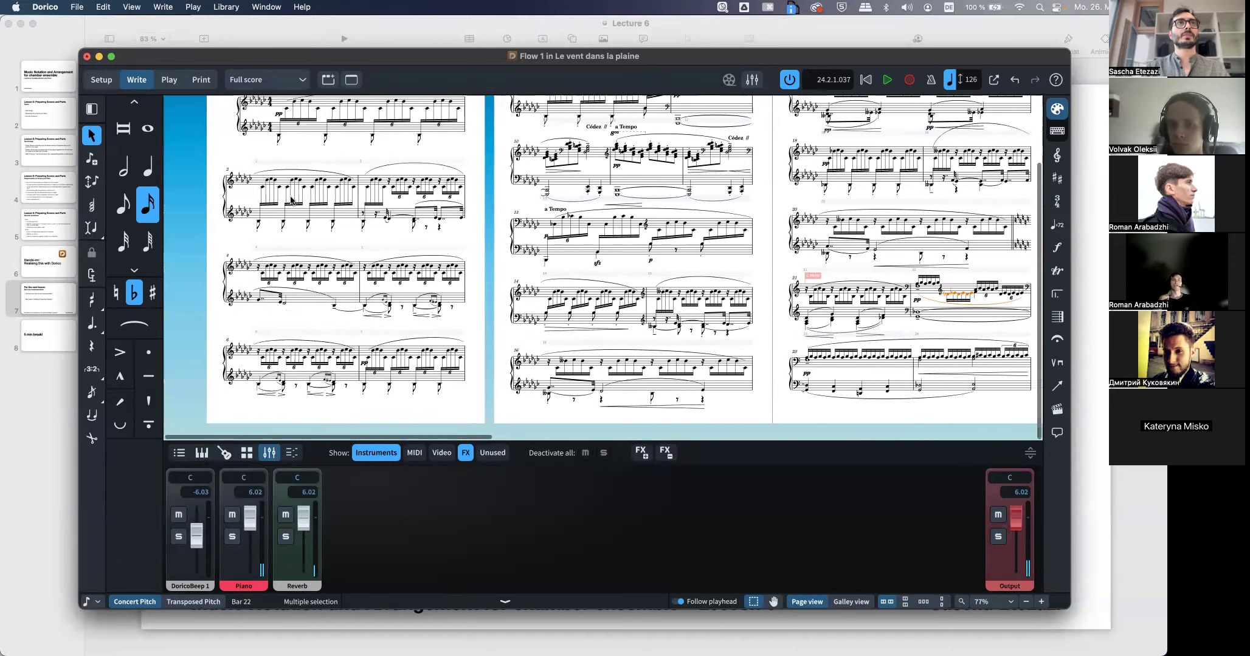
left_click(299, 124)
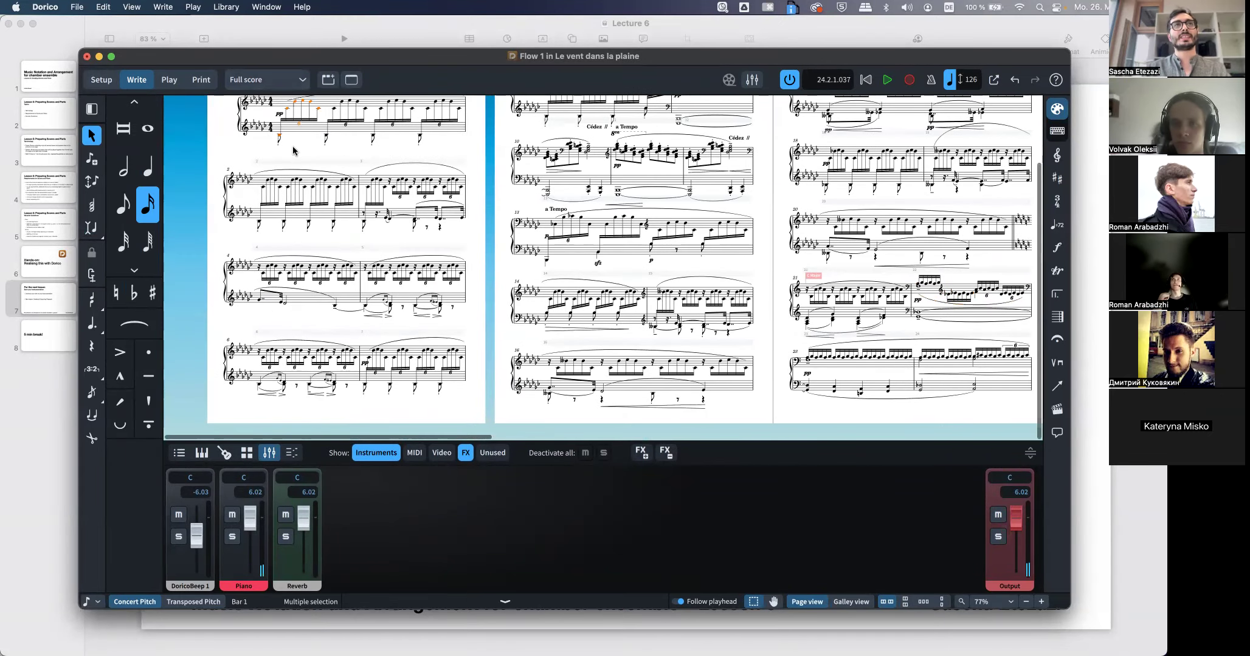
scroll(293, 150, "up", 3)
scroll(293, 151, "up", 3)
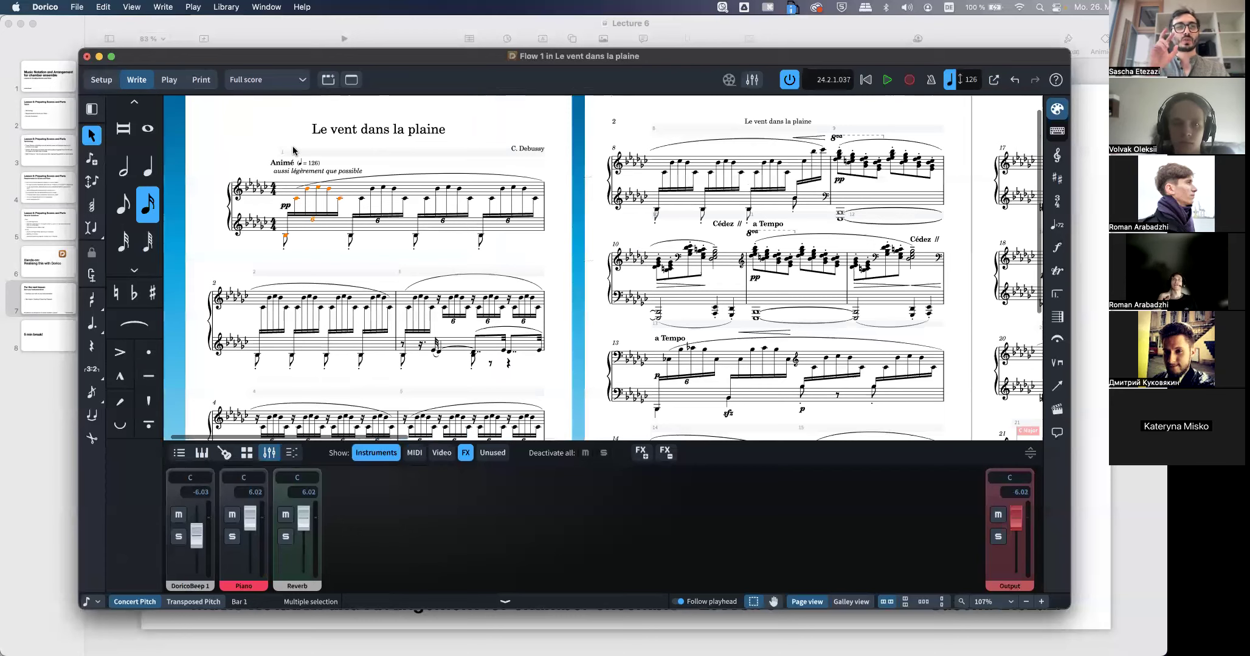
Add two solo players in Setup mode, each holding a Violin
left_click(101, 79)
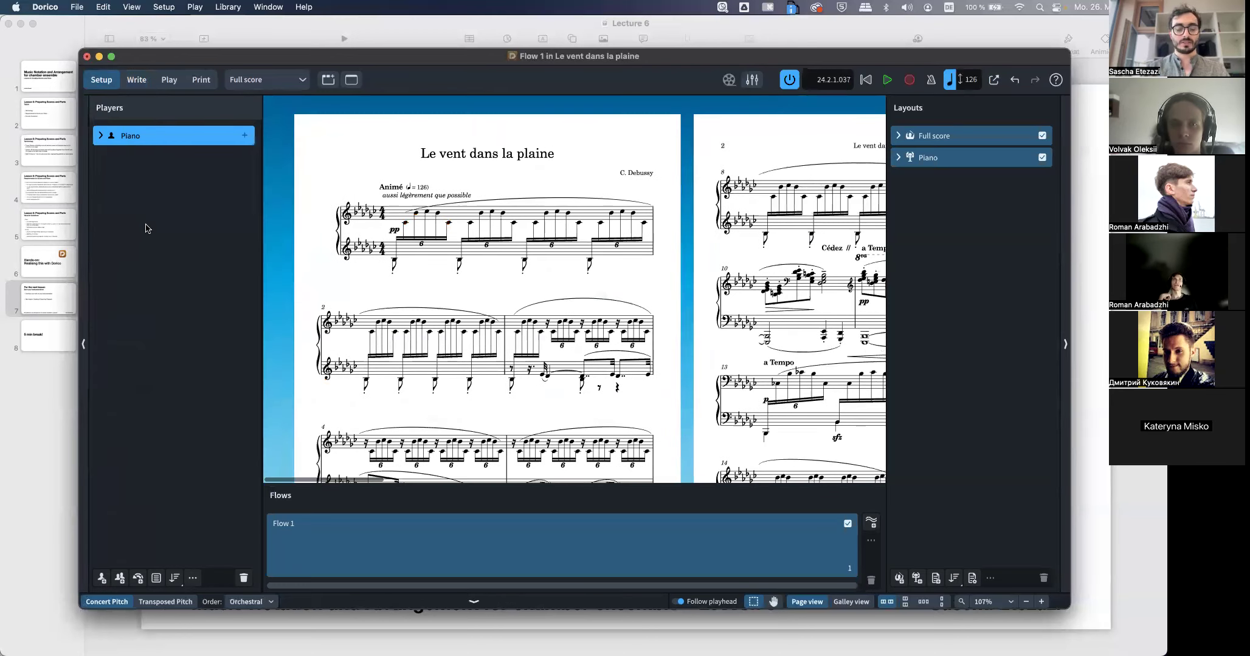
key("shift+p")
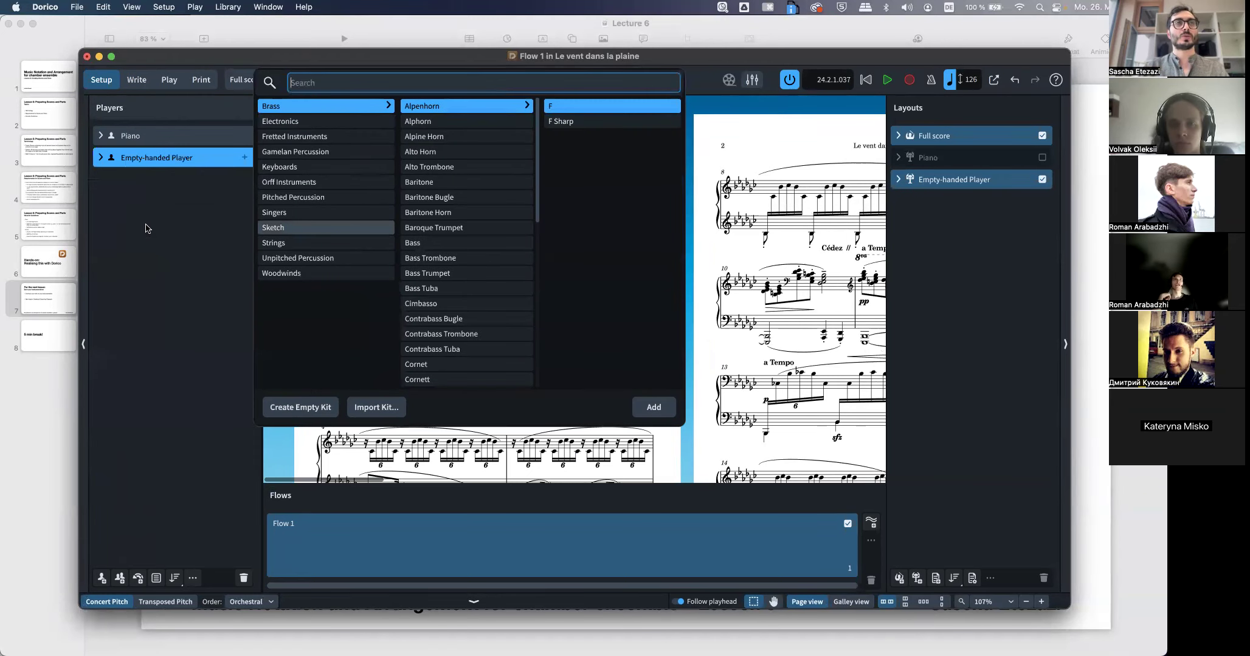
type("violin")
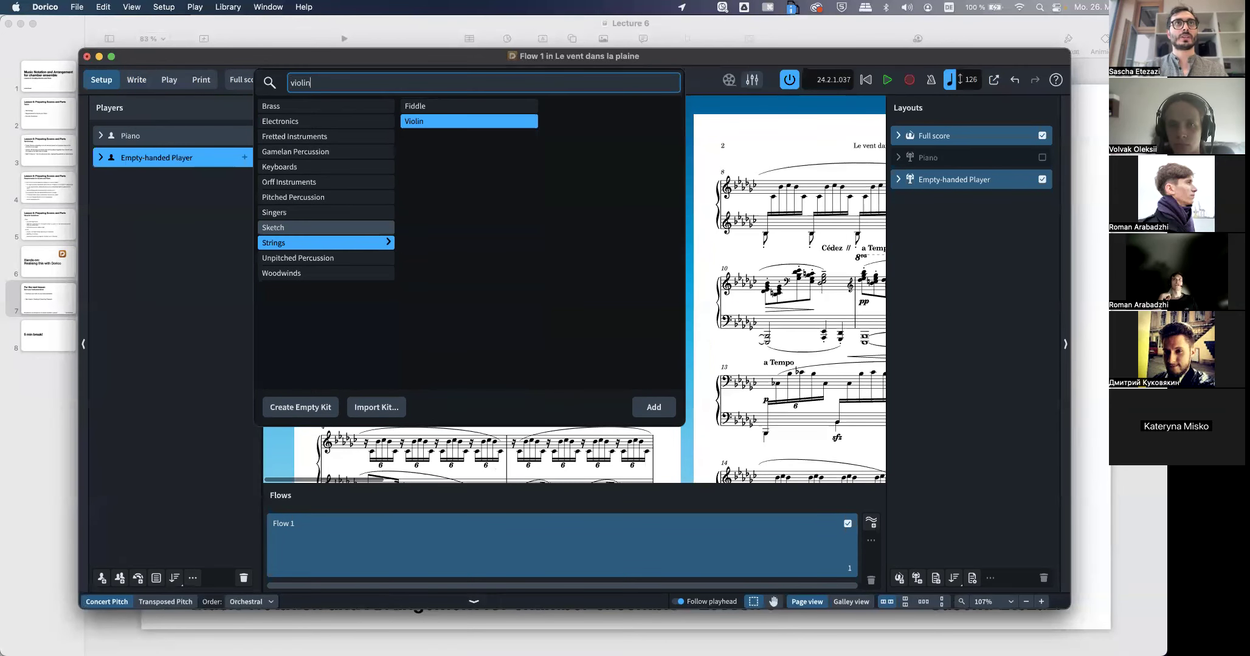
key("Escape")
key("shift+p")
type("violin")
key("Return")
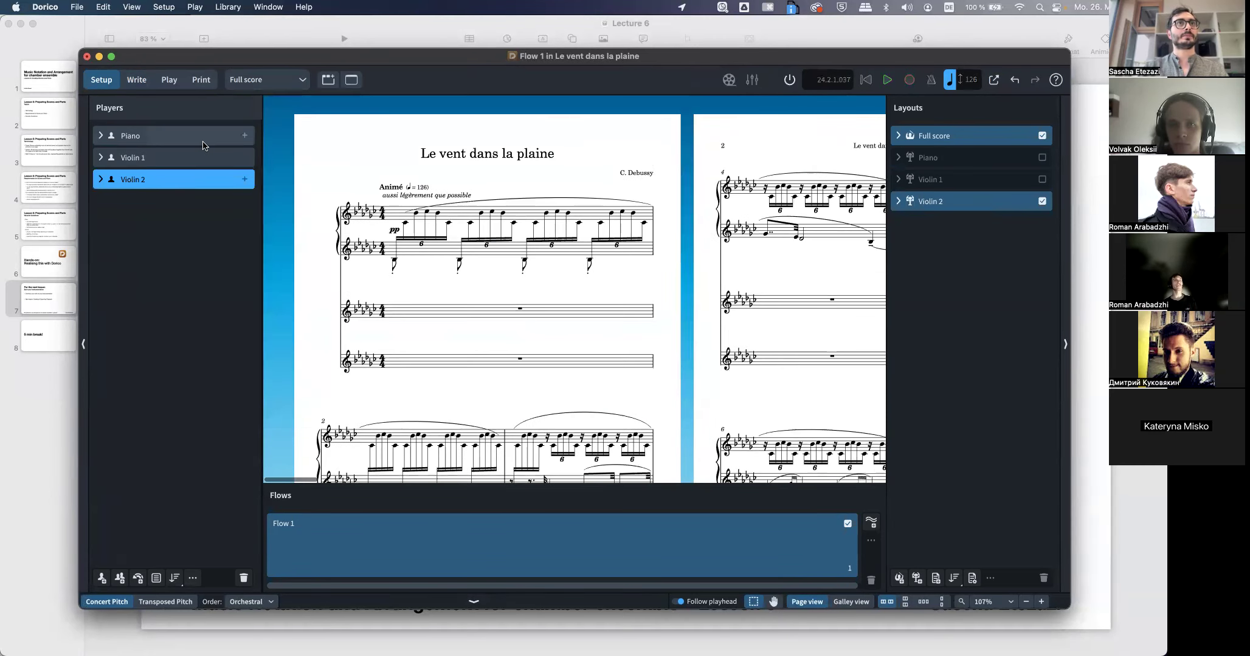
Return to Write mode and copy the notes of the piano's first sextuplet in bar 1
left_click(137, 80)
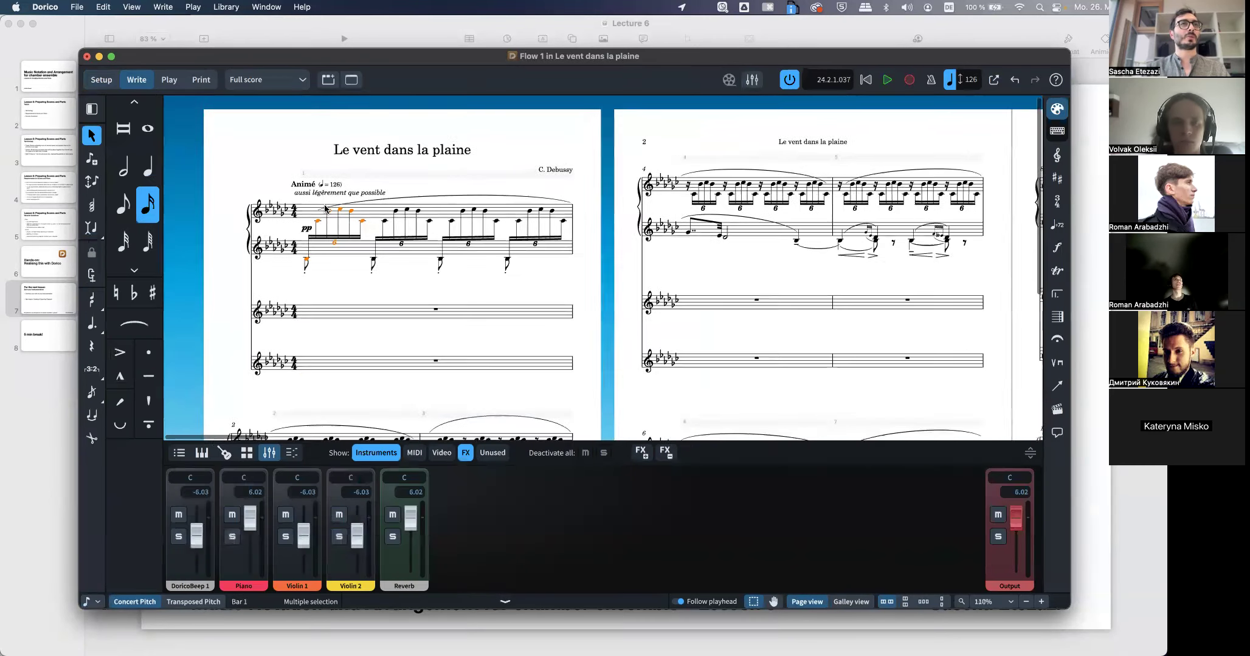
scroll(341, 265, "up", 4)
scroll(339, 267, "down", 1)
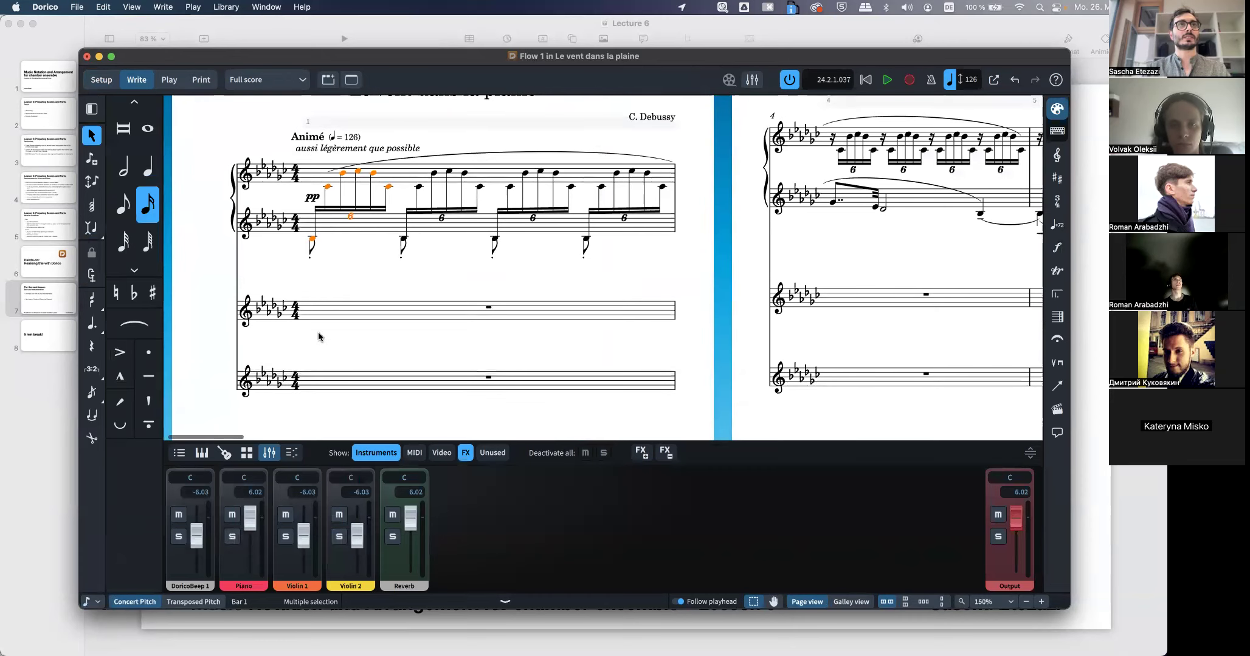
double_click(313, 317)
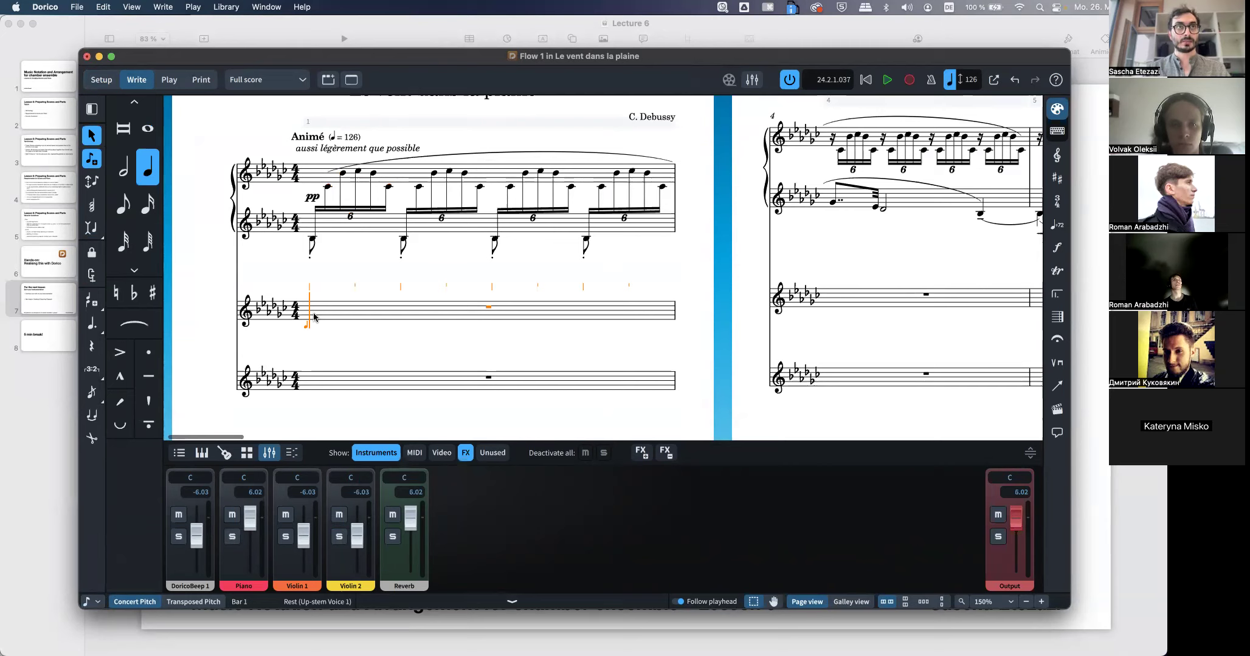
left_click(320, 210)
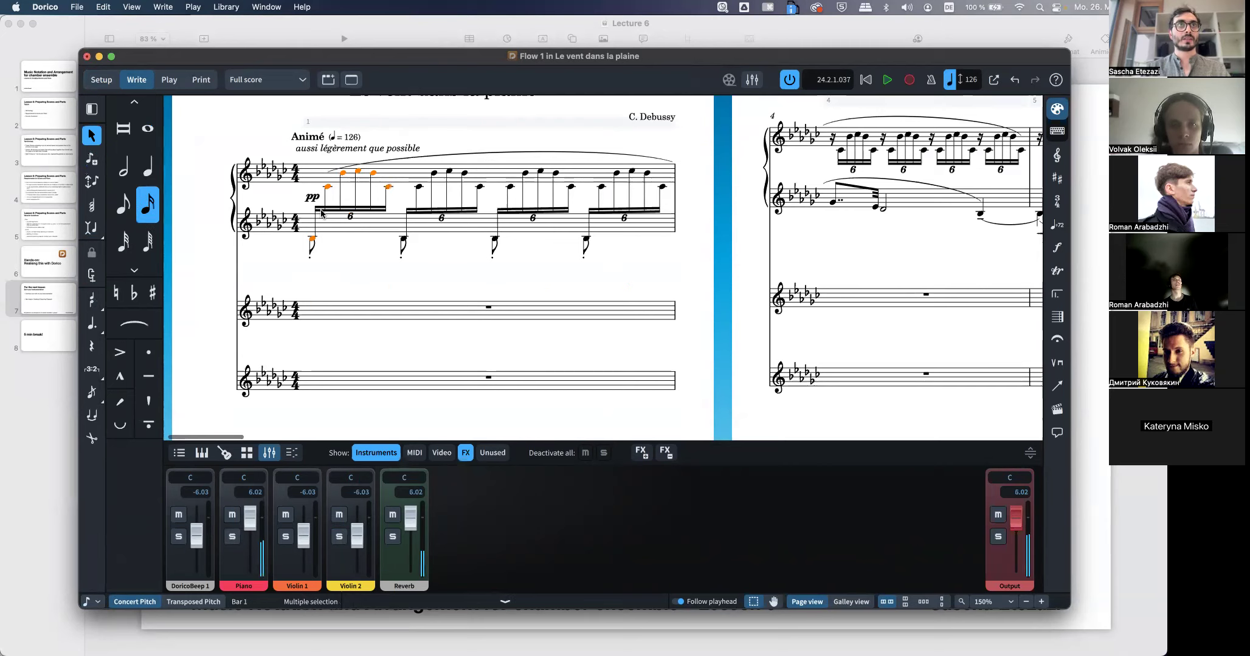
Try pasting the copied notes without their tuplet into bar 1 of Violin 1, and undo the paste
left_click(359, 318)
key("super+v")
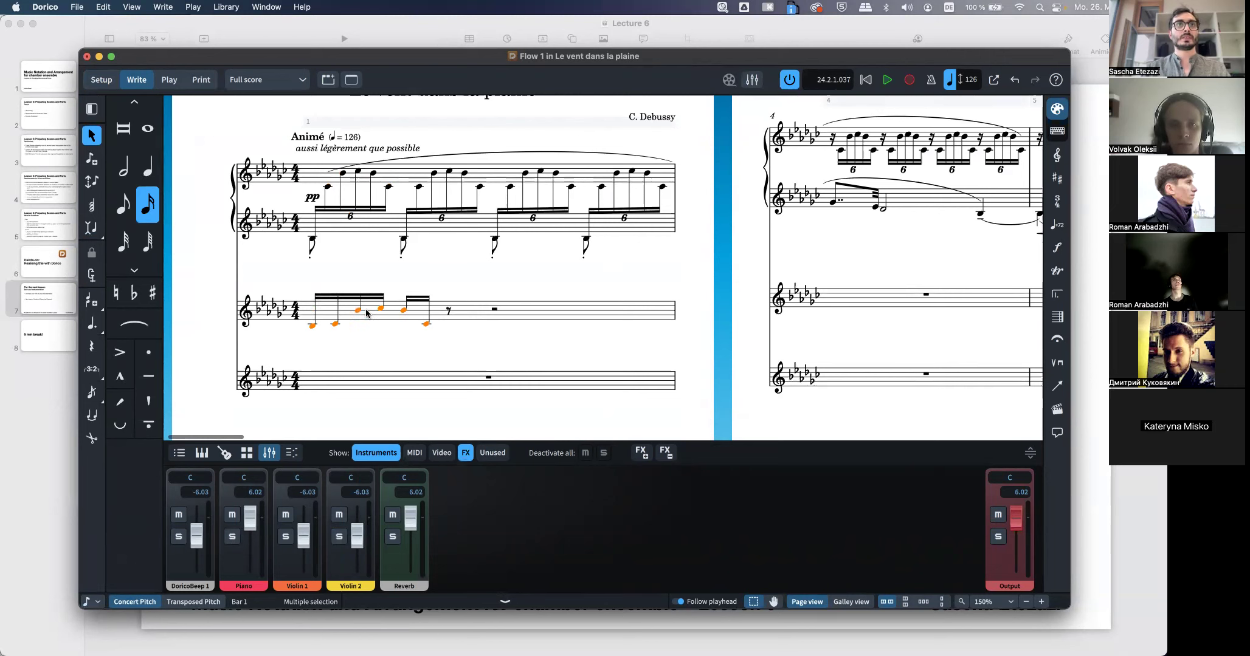
left_click(358, 312)
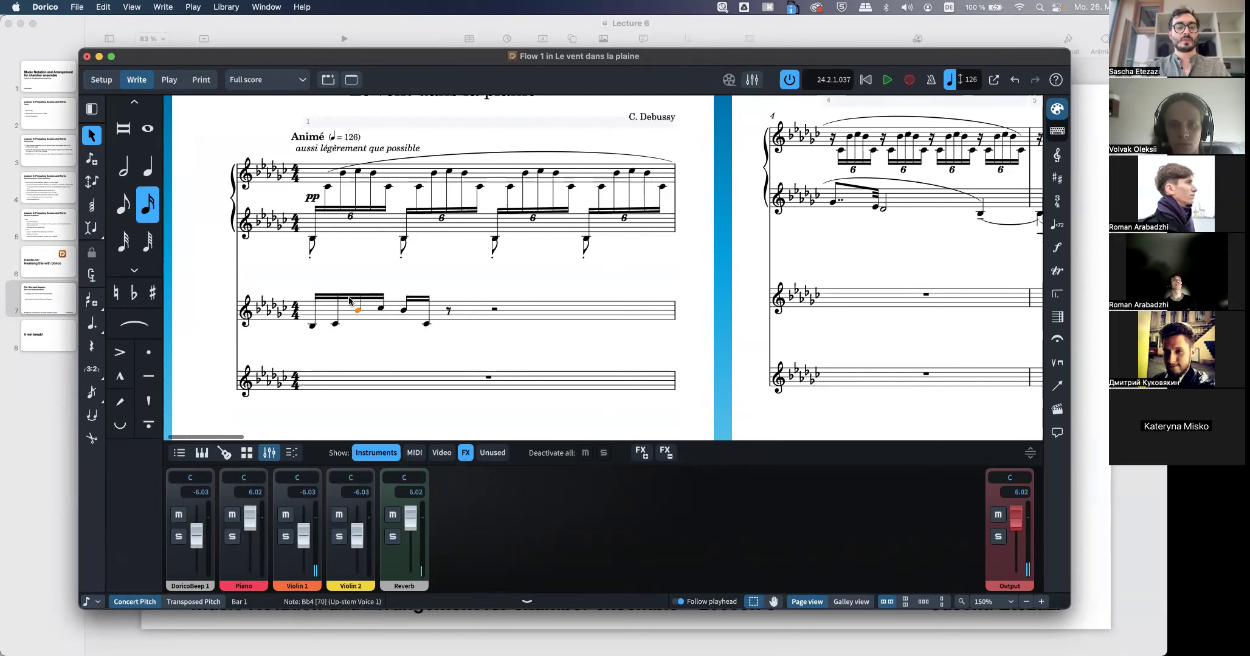
key("super+z")
key("super+z")
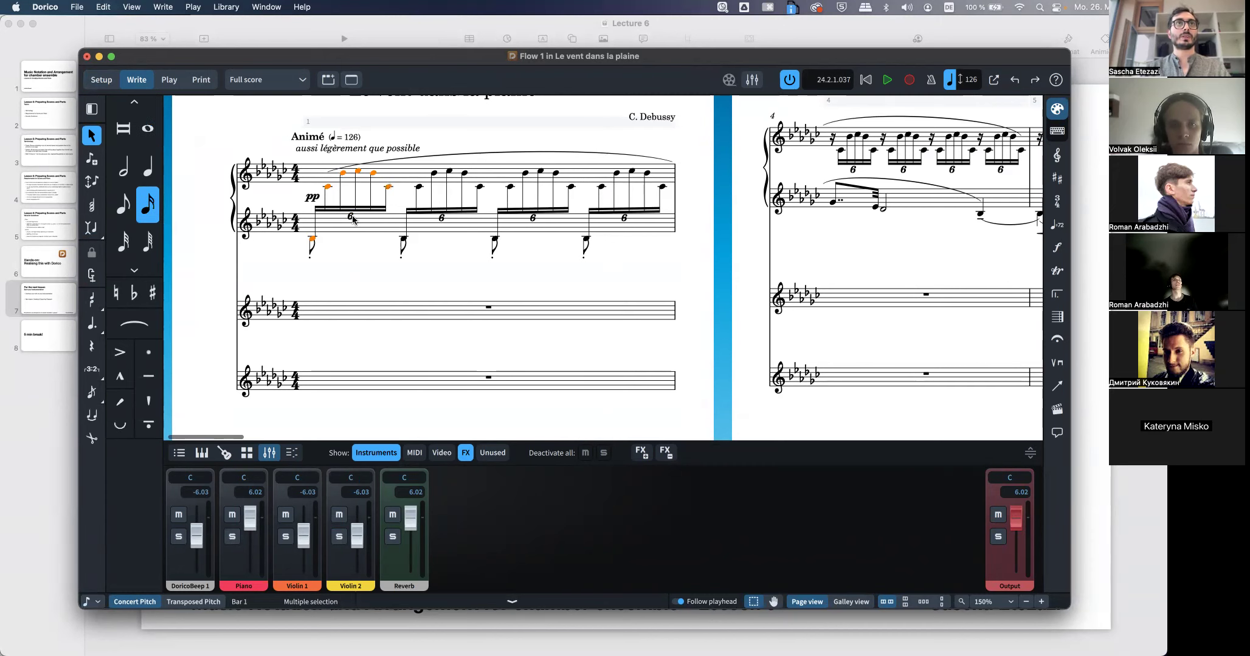
Paste the piano's opening sextuplet with its tuplet into bar 1 of both Violin 1 and Violin 2
left_click(413, 313)
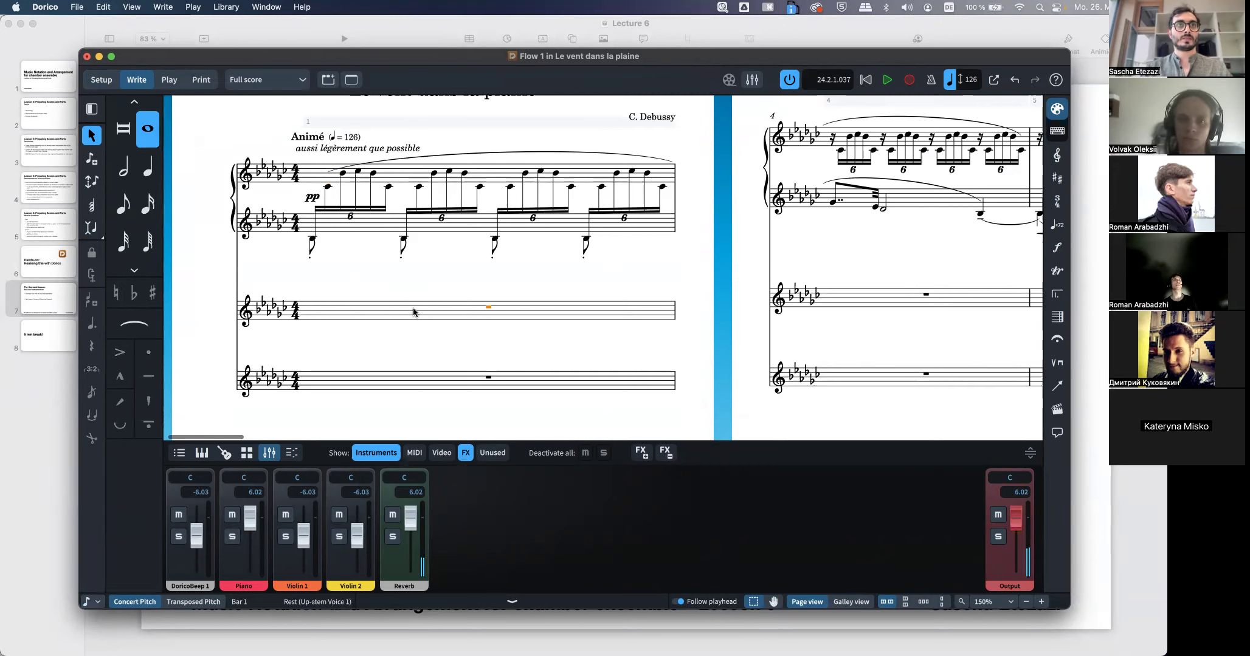
key("super+v")
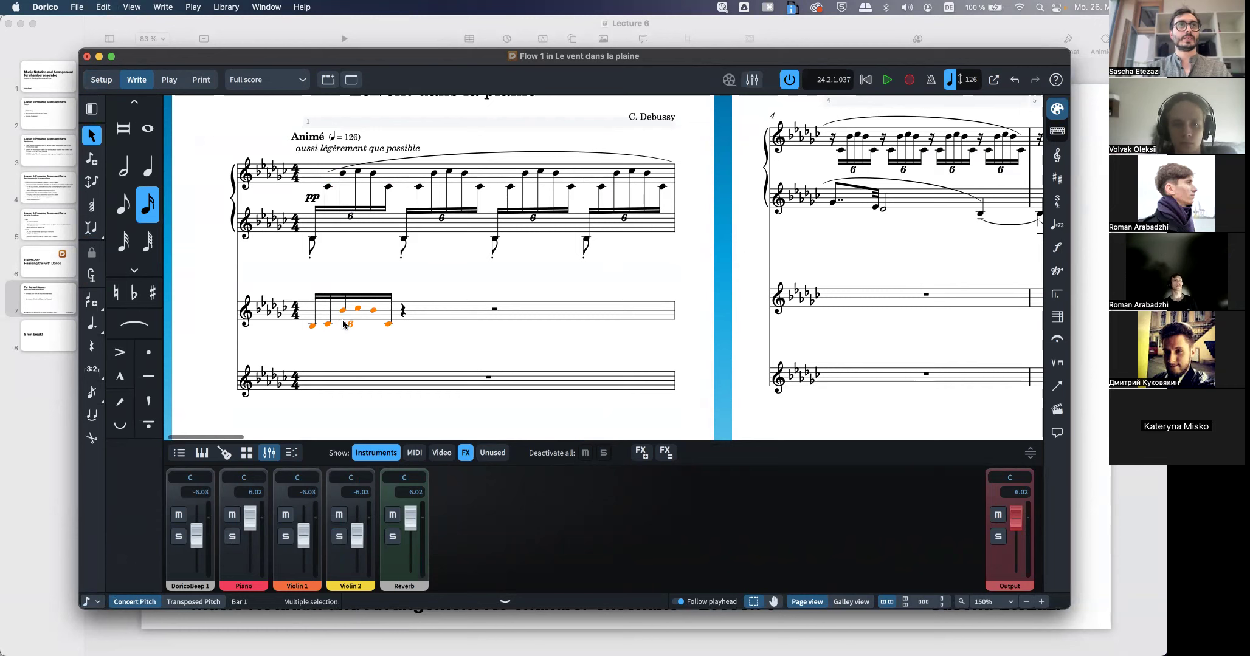
left_click(339, 377)
key("super+v")
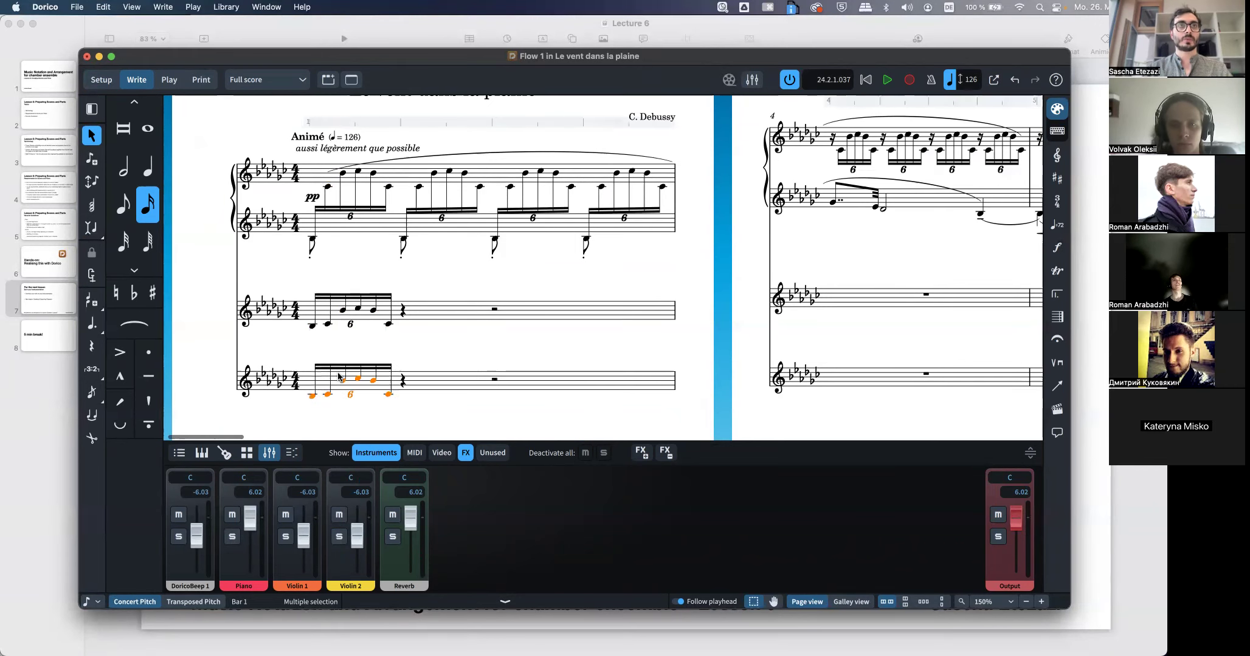
Reduce the Violin 1 sextuplet to its three upper notes, moved one sixteenth later to fill the second half of the beat
left_click(343, 311)
key("Delete")
left_click(344, 310)
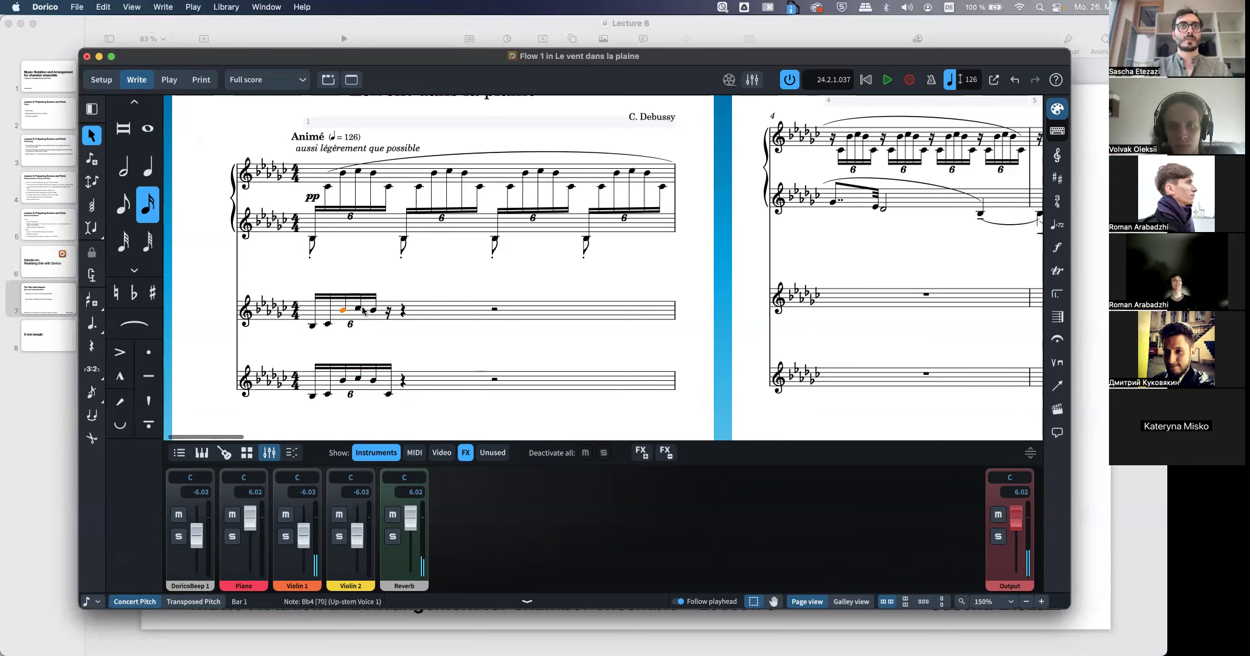
left_click(359, 310, "shift")
key("alt+Right")
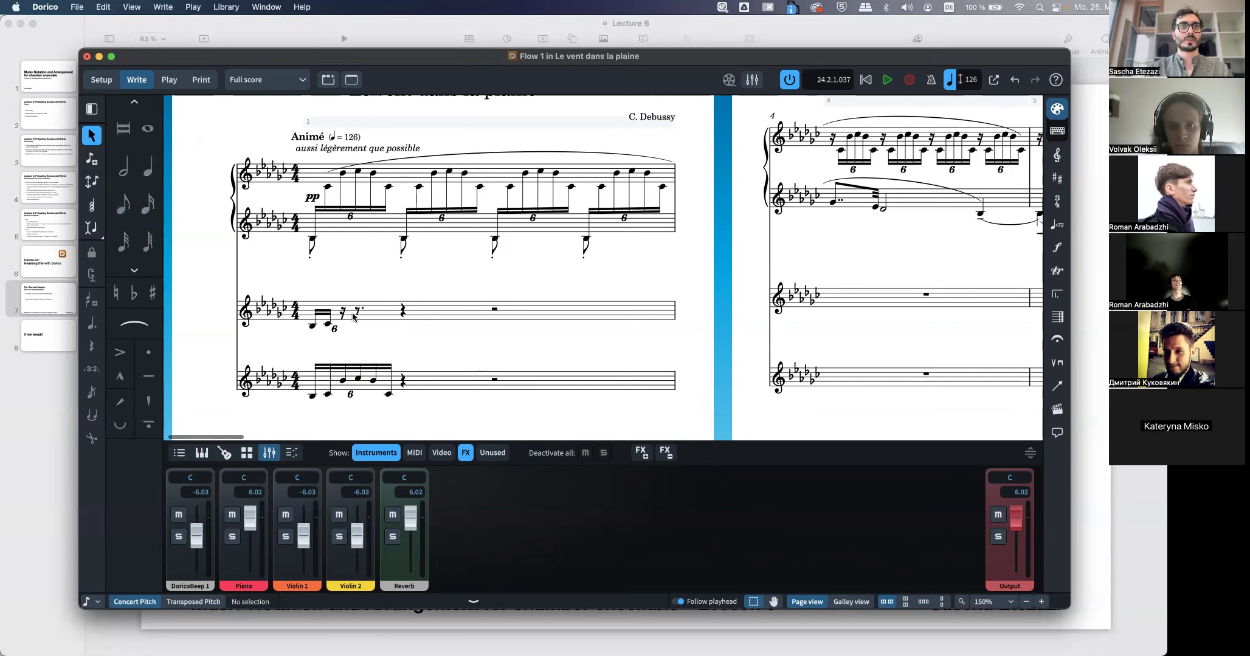
left_click(327, 324)
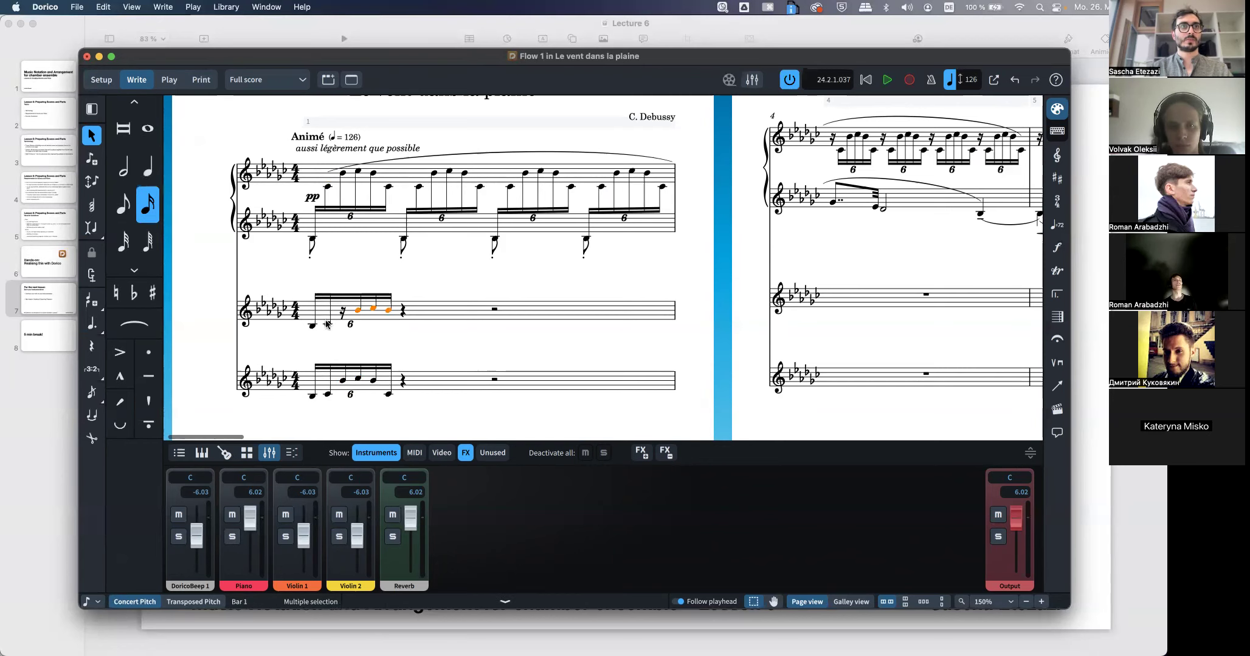
left_click(312, 326, "shift")
key("Delete")
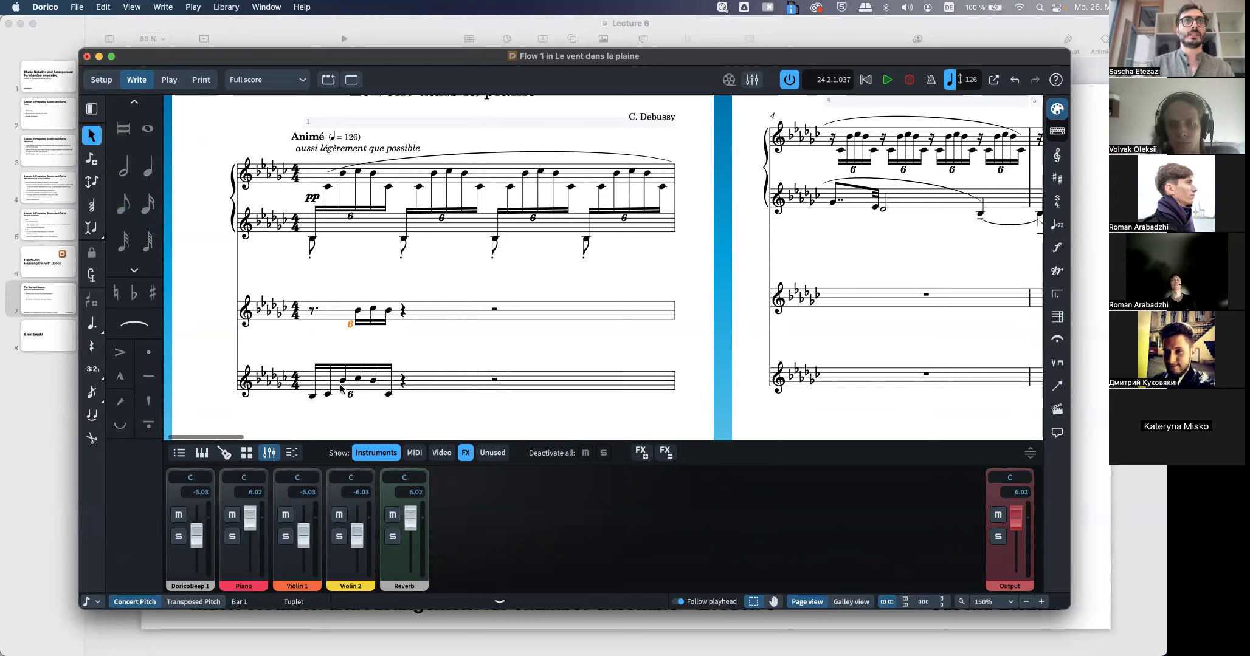
Delete the three upper notes from the Violin 2 sextuplet in bar 1
left_click(344, 383)
left_click(370, 382, "shift")
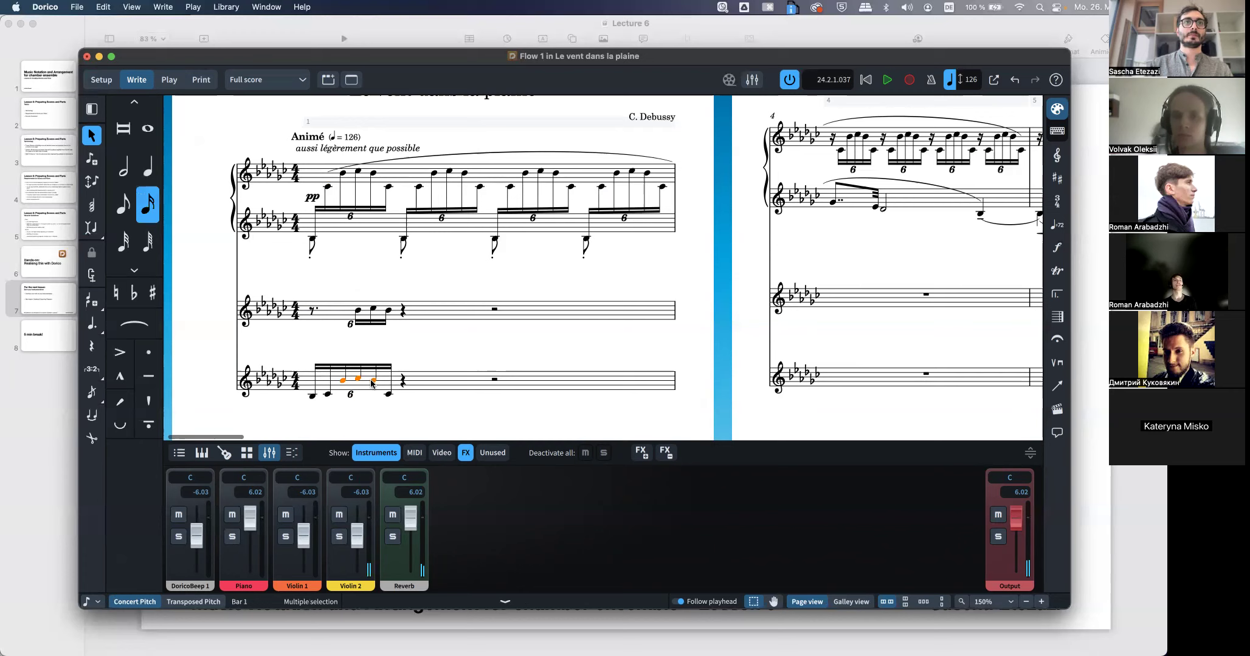
key("Delete")
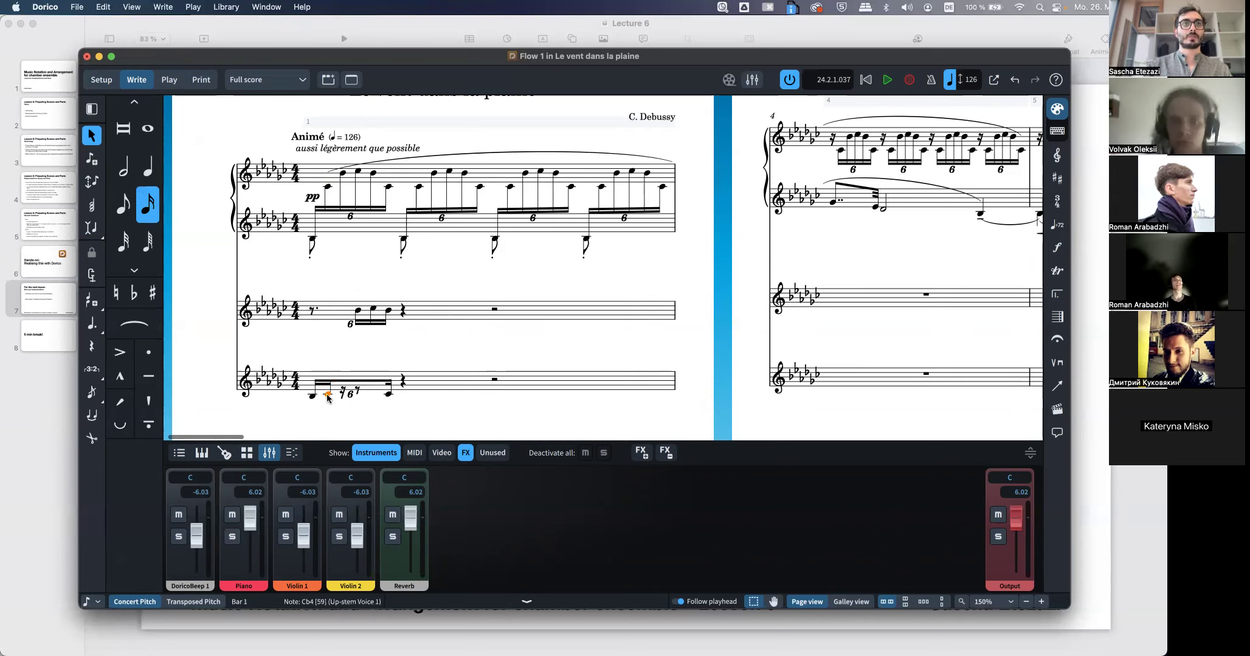
Shift Violin 2's first two notes one sixteenth later and move the sextuplet's last note to the start of the beat
left_click(389, 395)
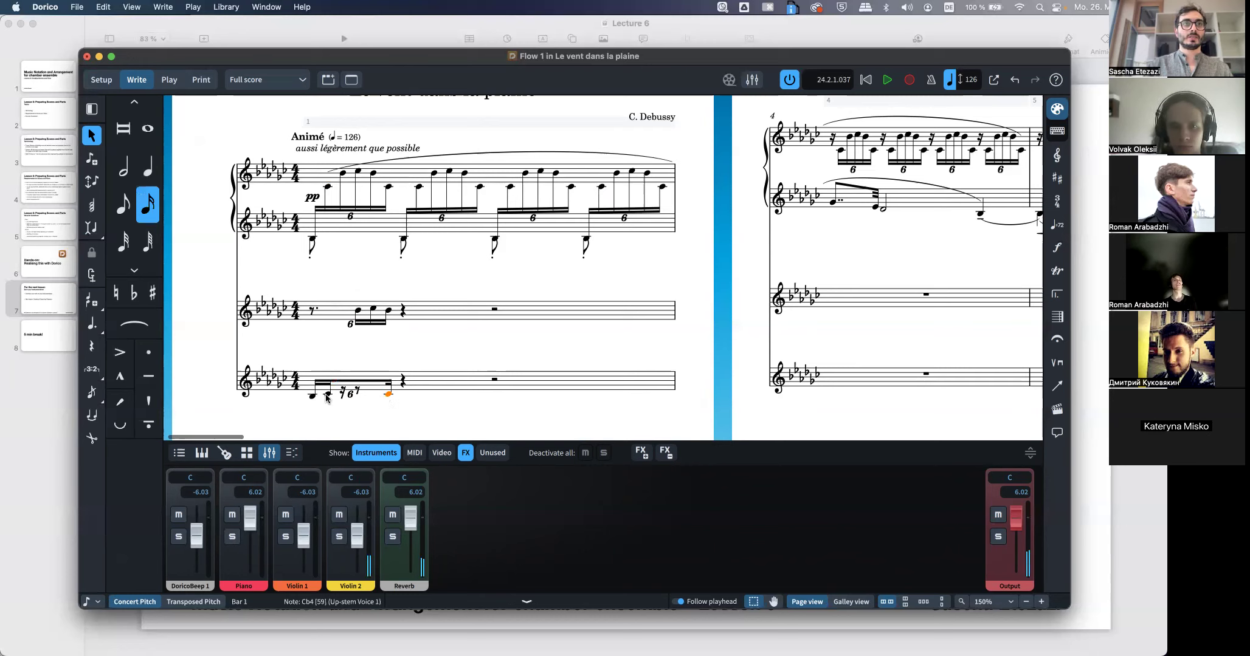
left_click(312, 396)
left_click(327, 395, "shift")
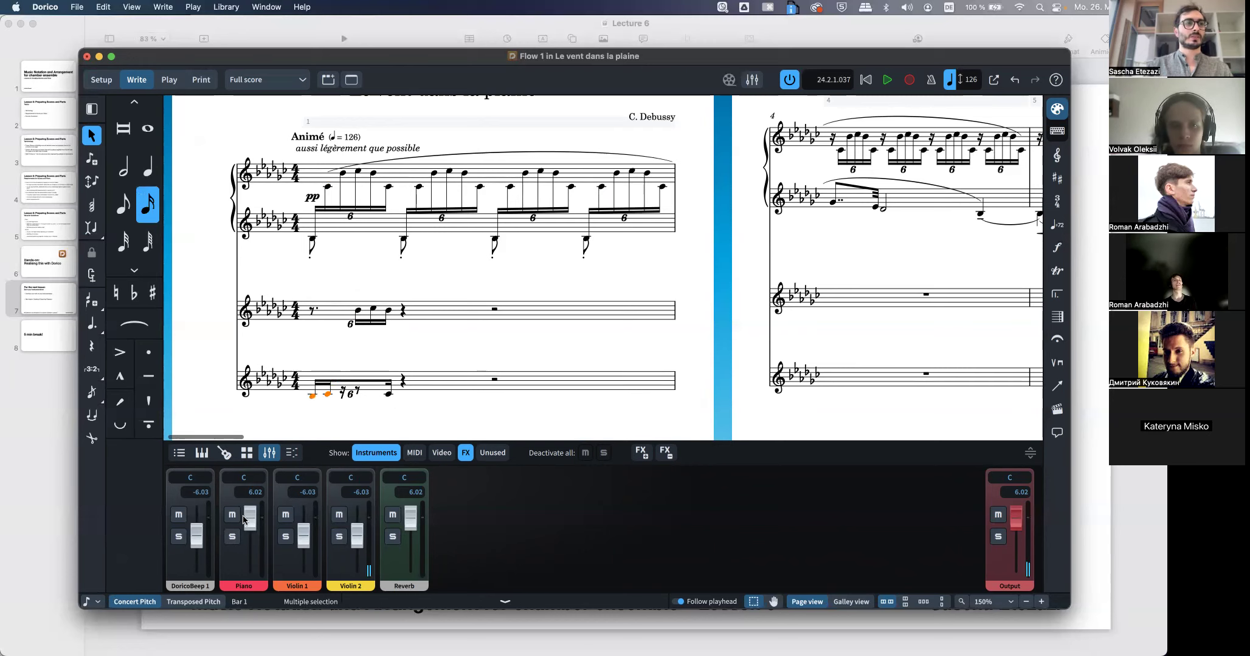
left_click(93, 608)
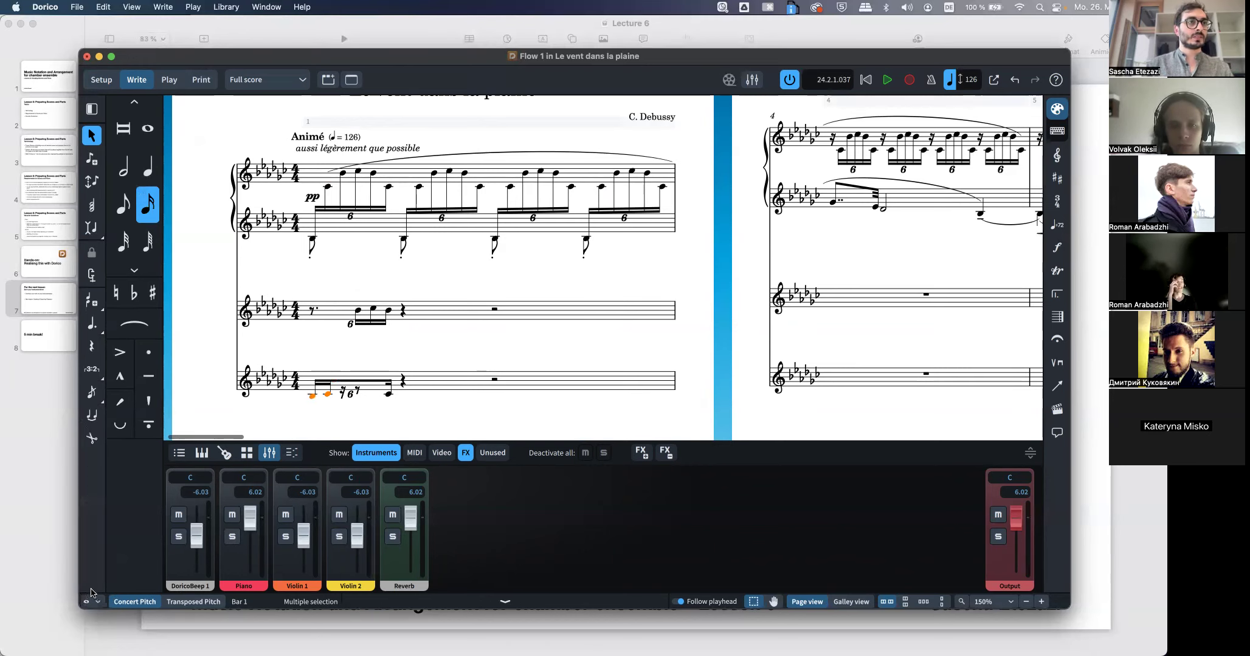
left_click(90, 446)
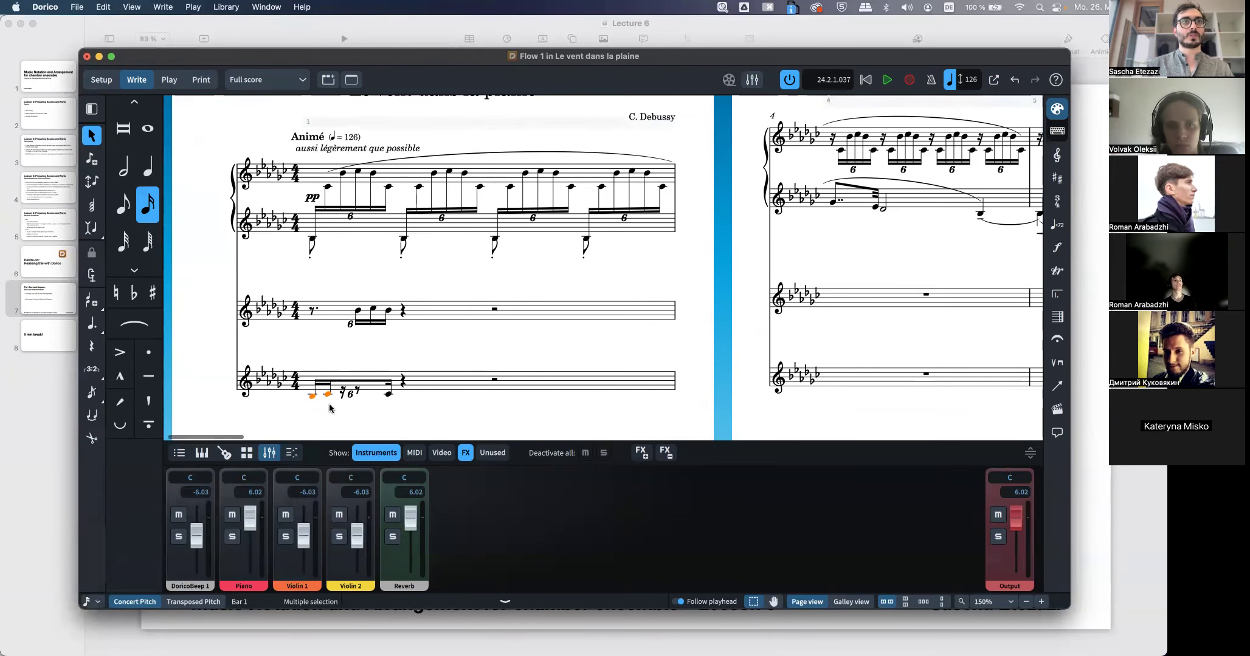
key("alt+Right")
left_click(388, 395)
key("super+x")
left_click(313, 384)
key("super+v")
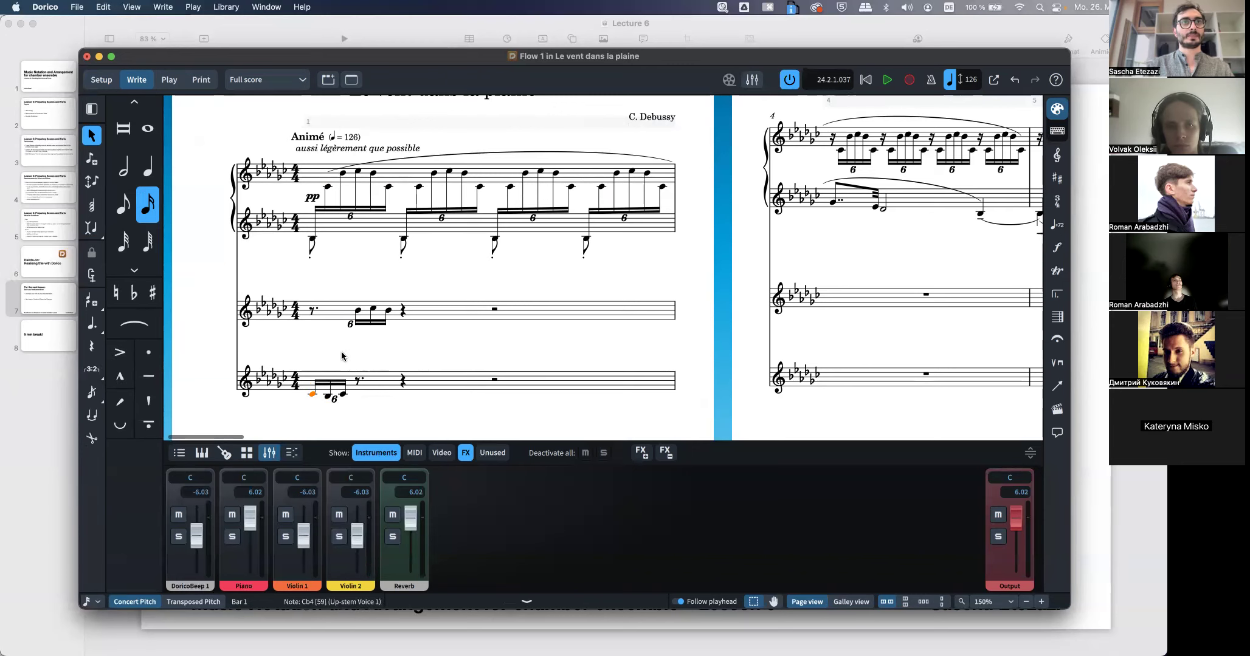
Repeat the first-beat figure of both violins through the rest of bar 1 and select Violin 2's first note
left_click(313, 310)
left_click(357, 382, "shift")
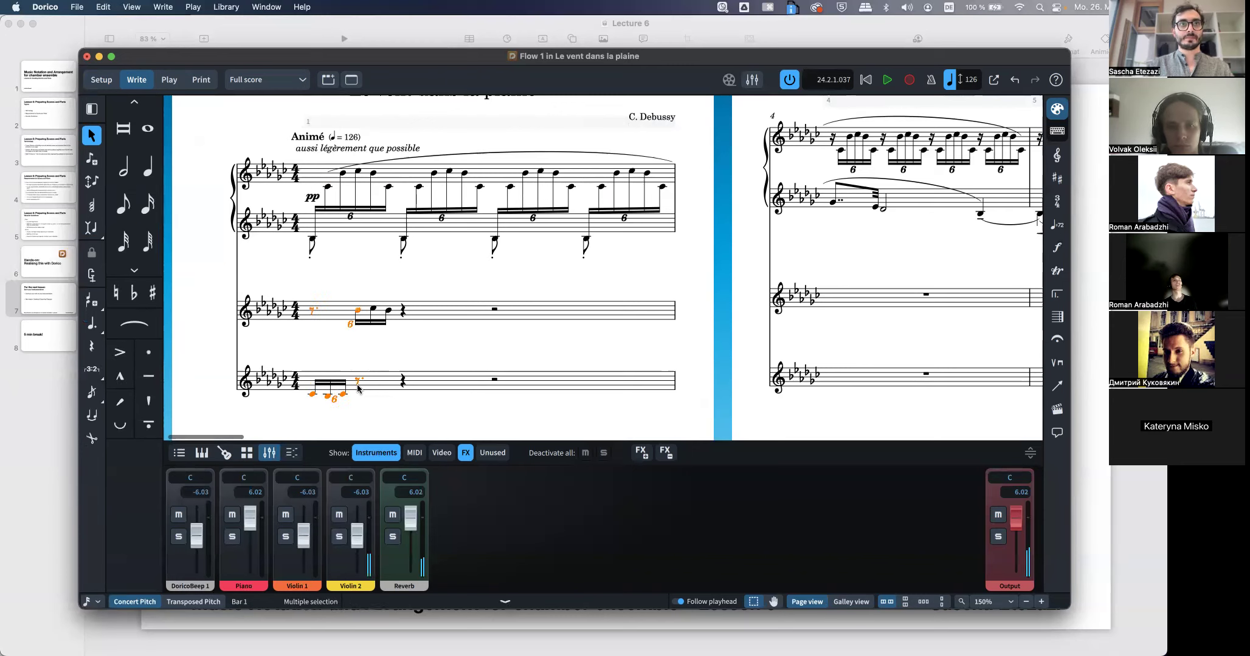
key("r")
key("r")
key("r")
key("r")
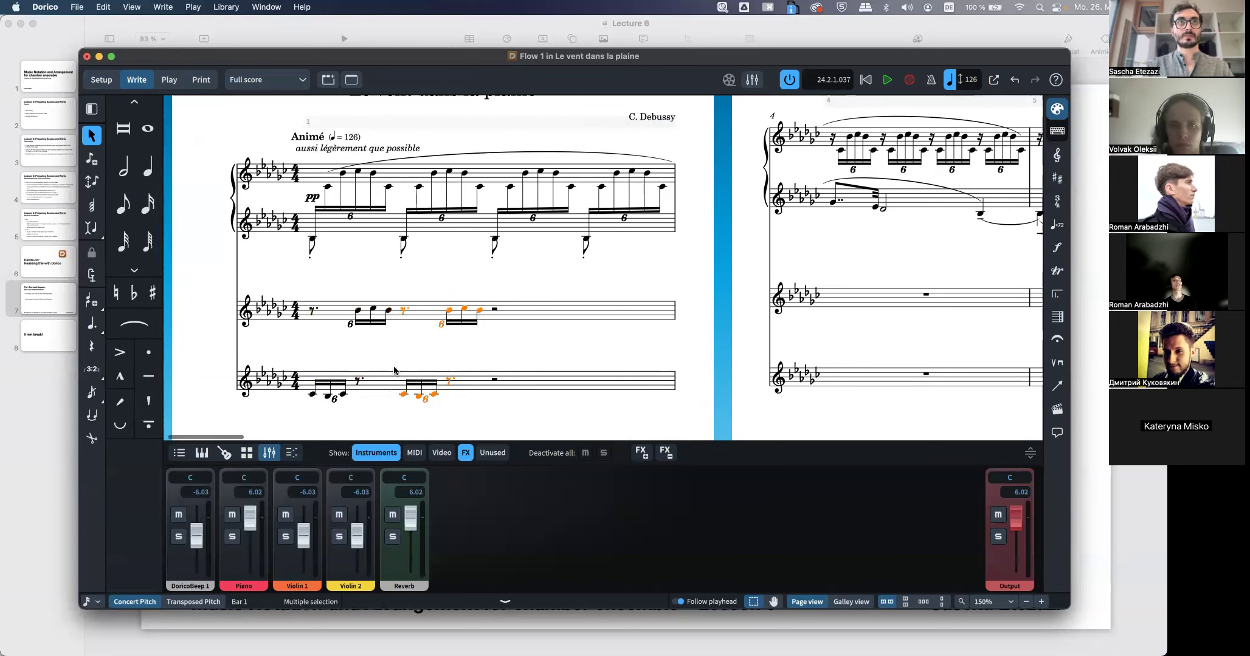
scroll(293, 298, "up", 10)
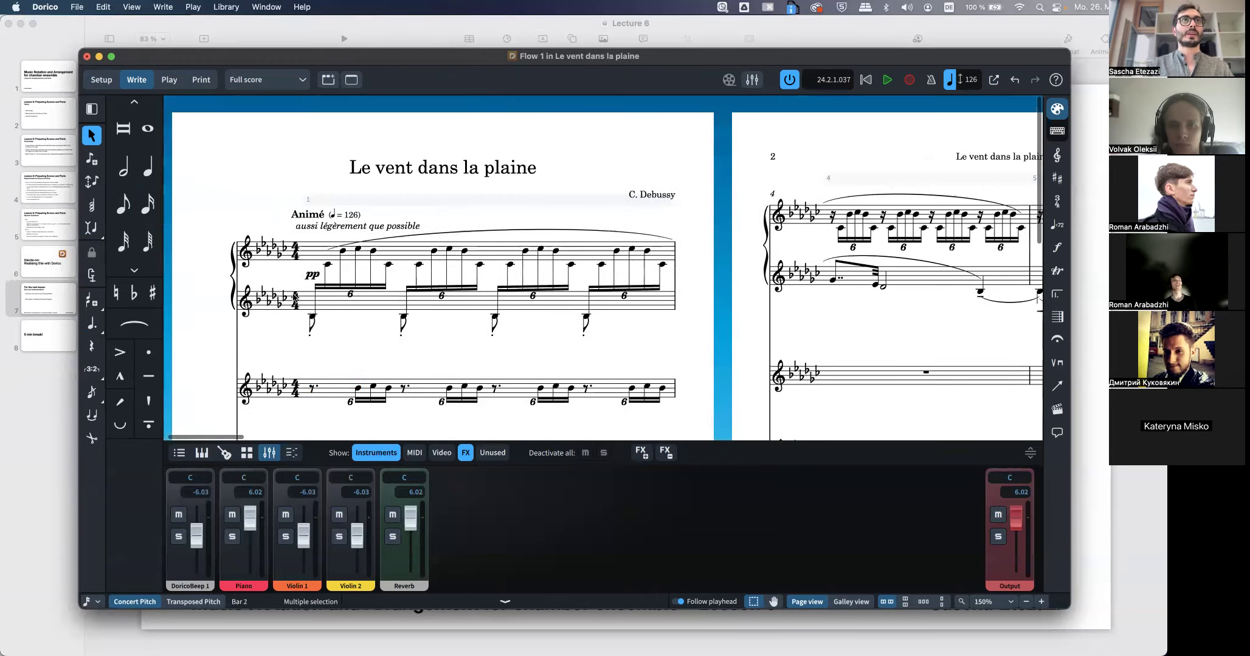
scroll(314, 293, "down", 6)
left_click(314, 293)
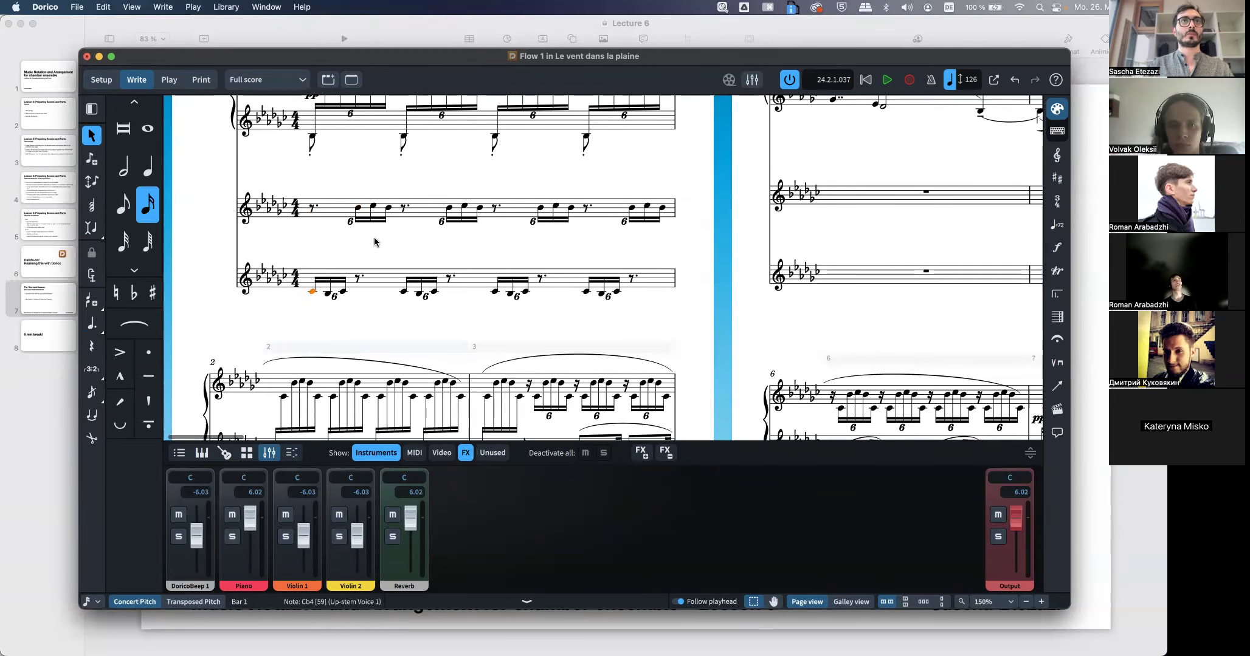
Raise the Violin 1 and Violin 2 mixer levels to 6.02 and play back both first-beat violin figures
left_click(388, 208, "shift")
left_click_drag(357, 541, 356, 448)
left_click_drag(307, 527, 300, 449)
key("p")
scroll(434, 310, "up", 2)
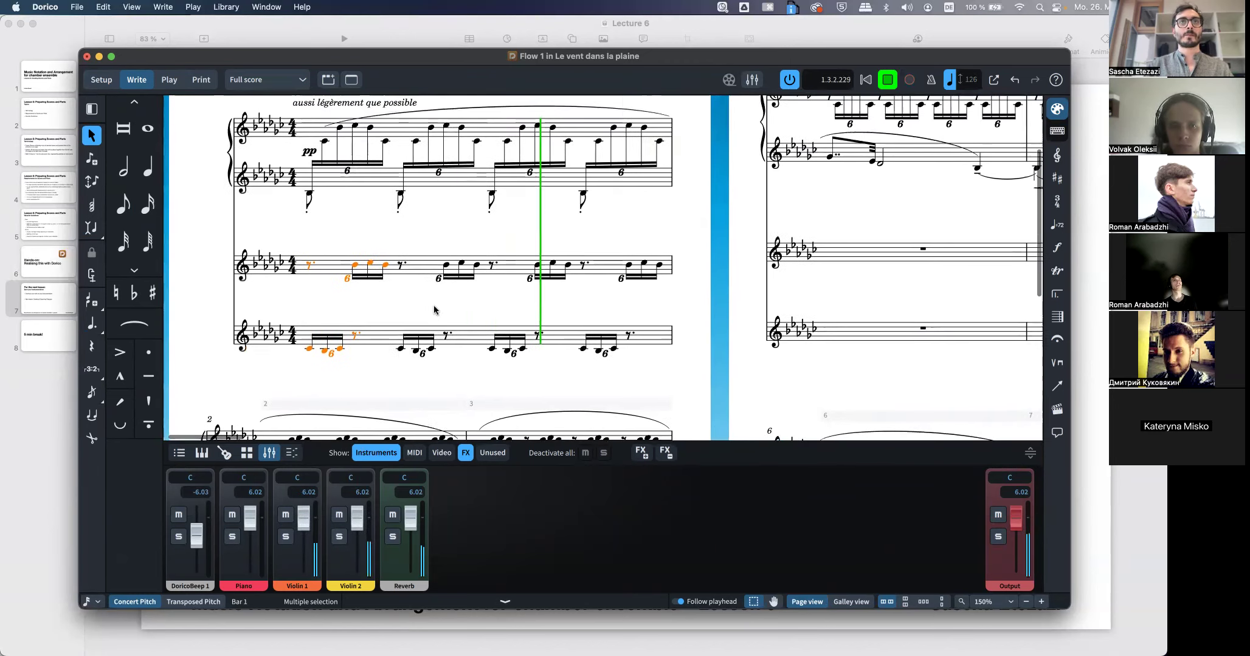
key("x")
key("x")
key("space")
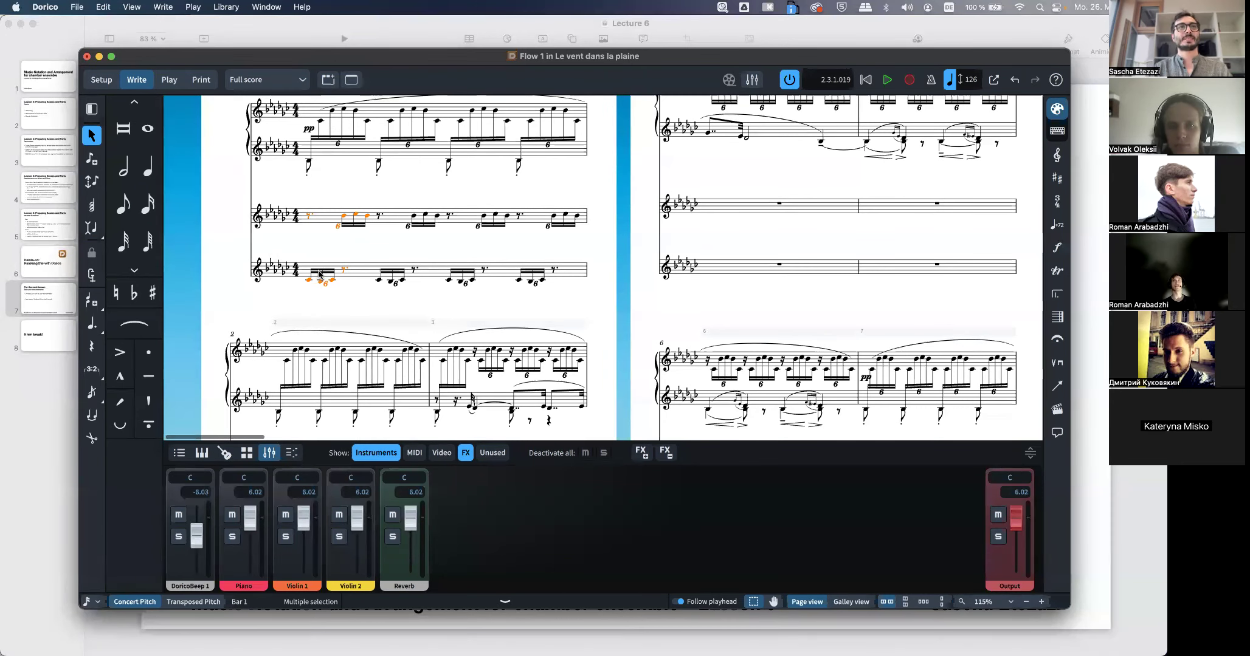
Try to slur both violins' figures across all of bar 1 and into bar 2 in one selection
scroll(533, 280, "down", 3)
left_click(408, 212)
key("super+z")
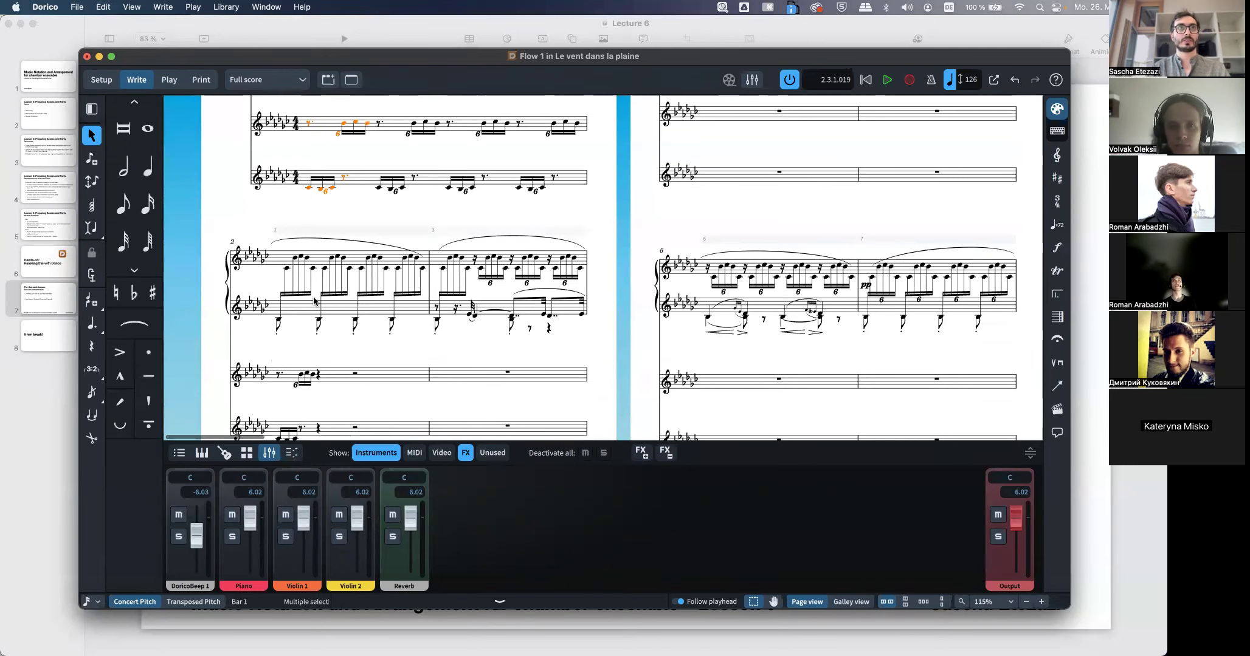
scroll(319, 312, "down", 1)
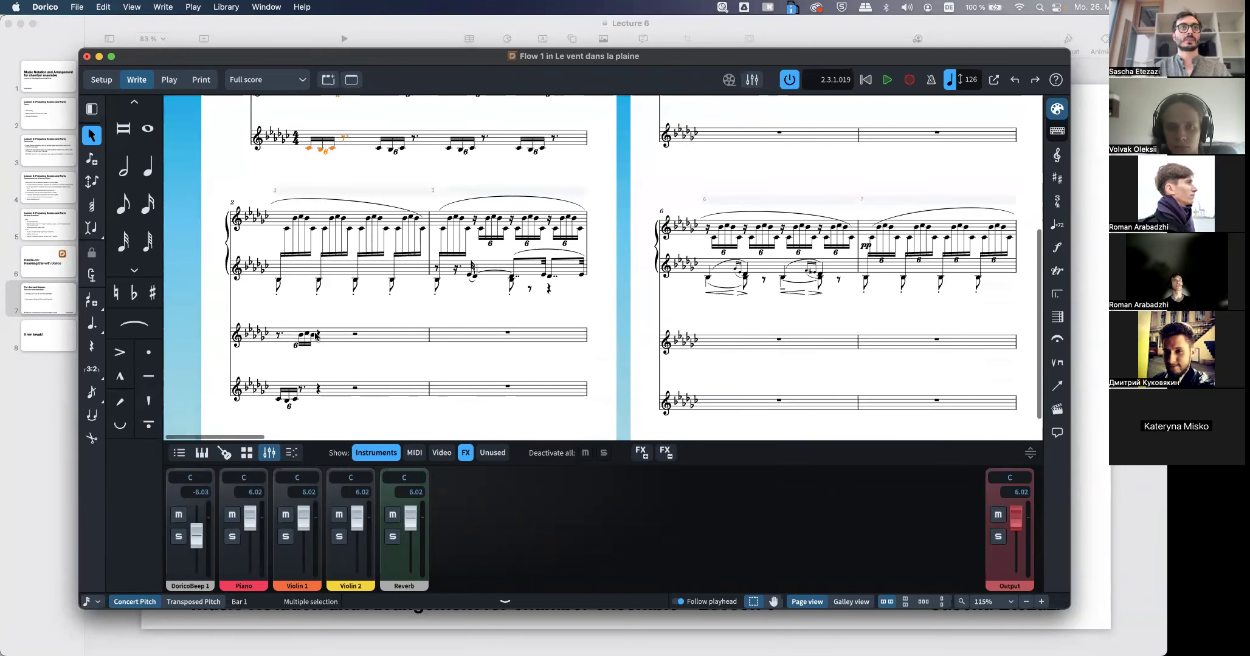
key("super+shift+z")
scroll(314, 339, "up", 3)
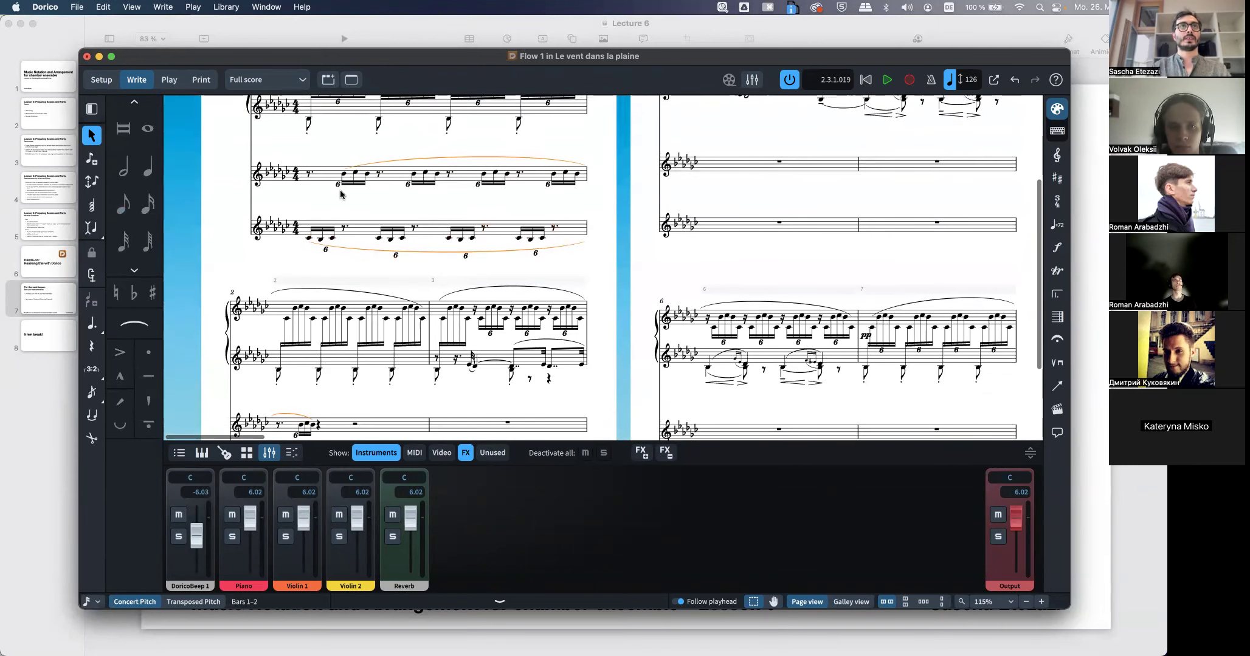
scroll(341, 193, "up", 2)
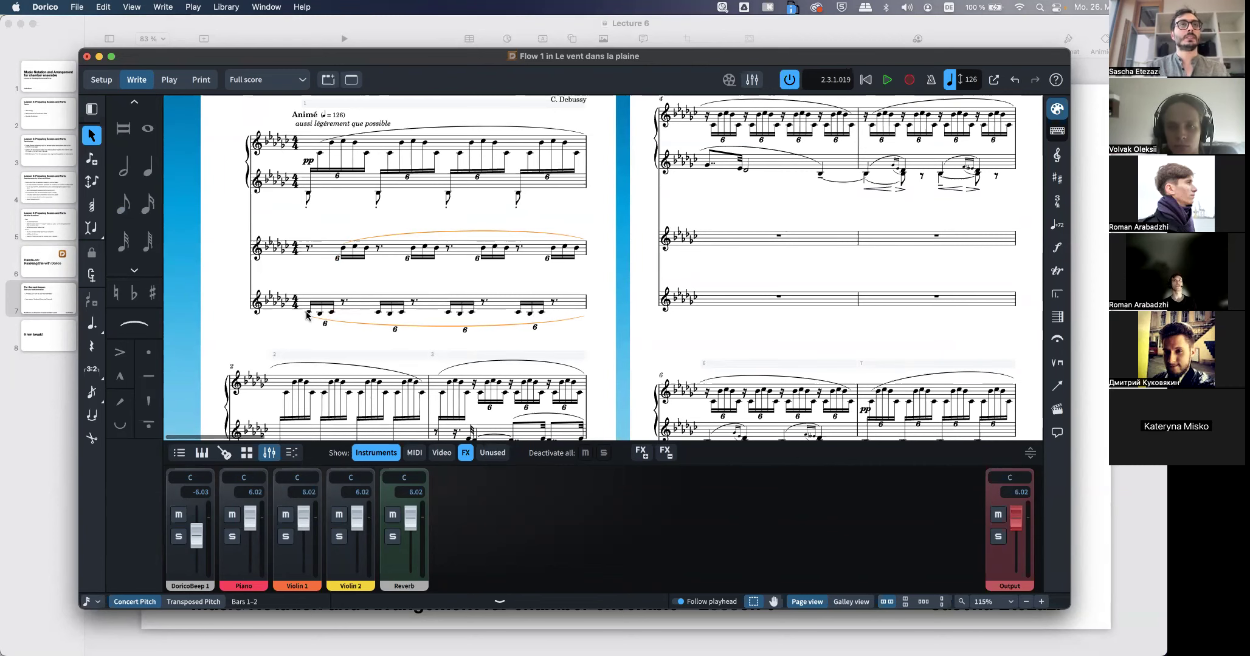
key("super+z")
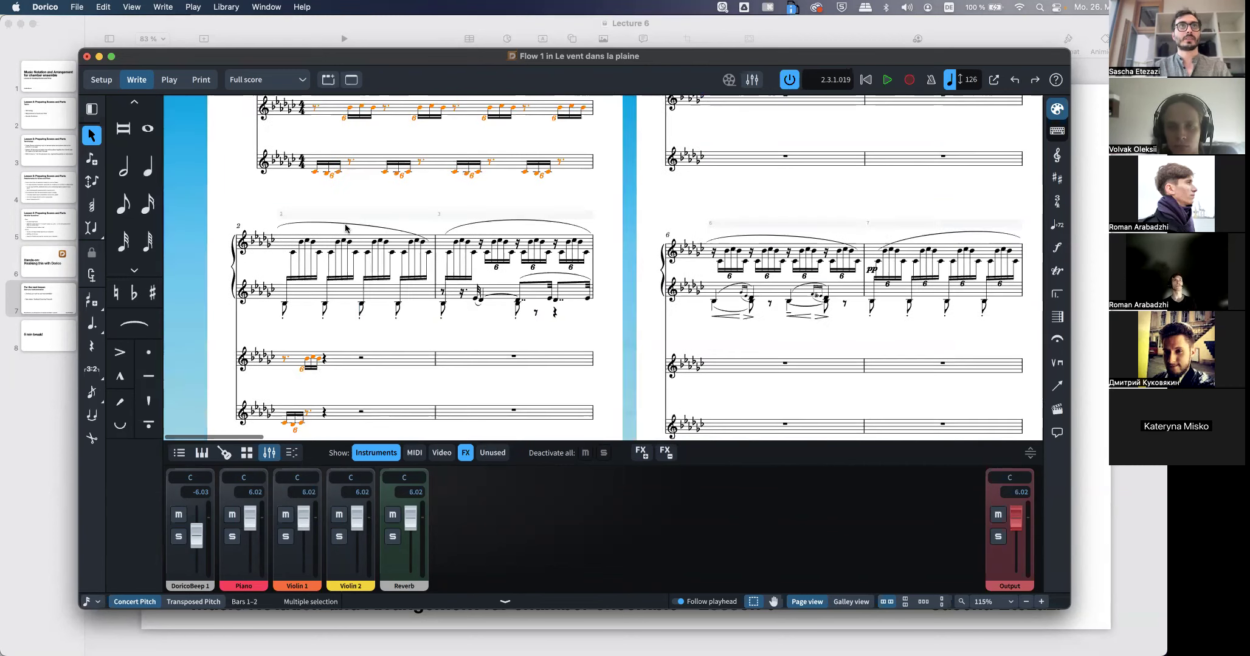
key("super+z")
Slur each violin's first-beat figure in bar 1 and repeat the slurred figures four times, into the start of bar 2
key("s")
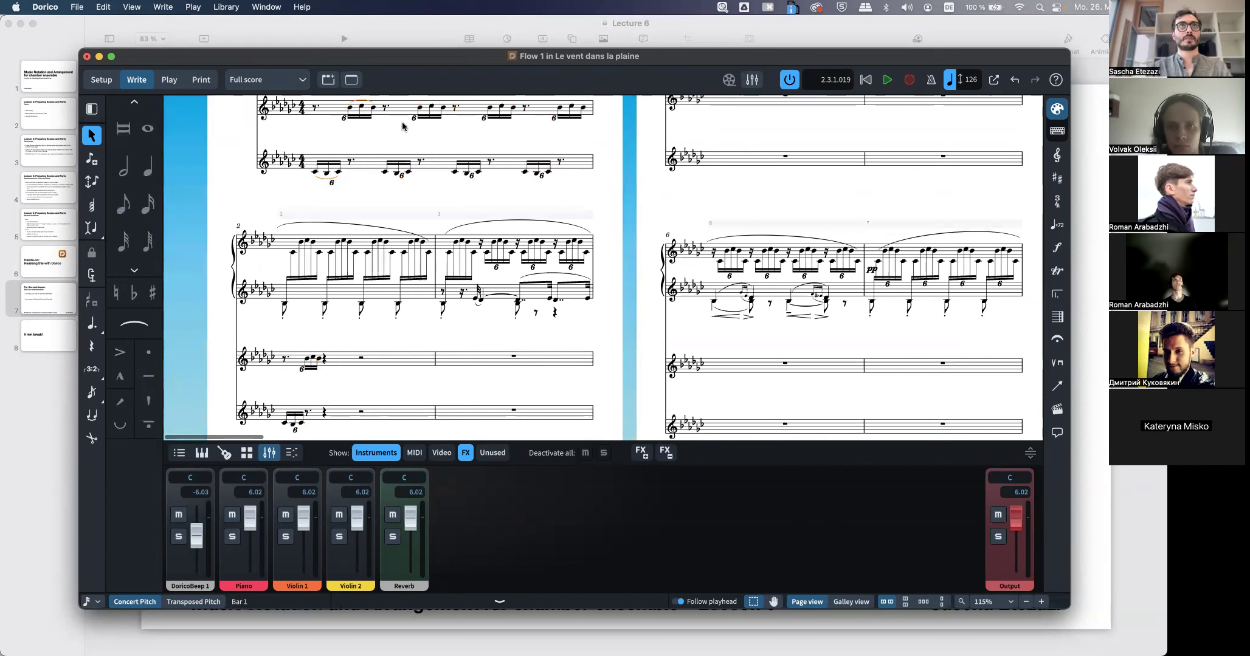
left_click(315, 108)
left_click(351, 162, "shift")
key("r")
key("r")
key("r")
key("r")
scroll(368, 171, "up", 3)
scroll(333, 190, "up", 3)
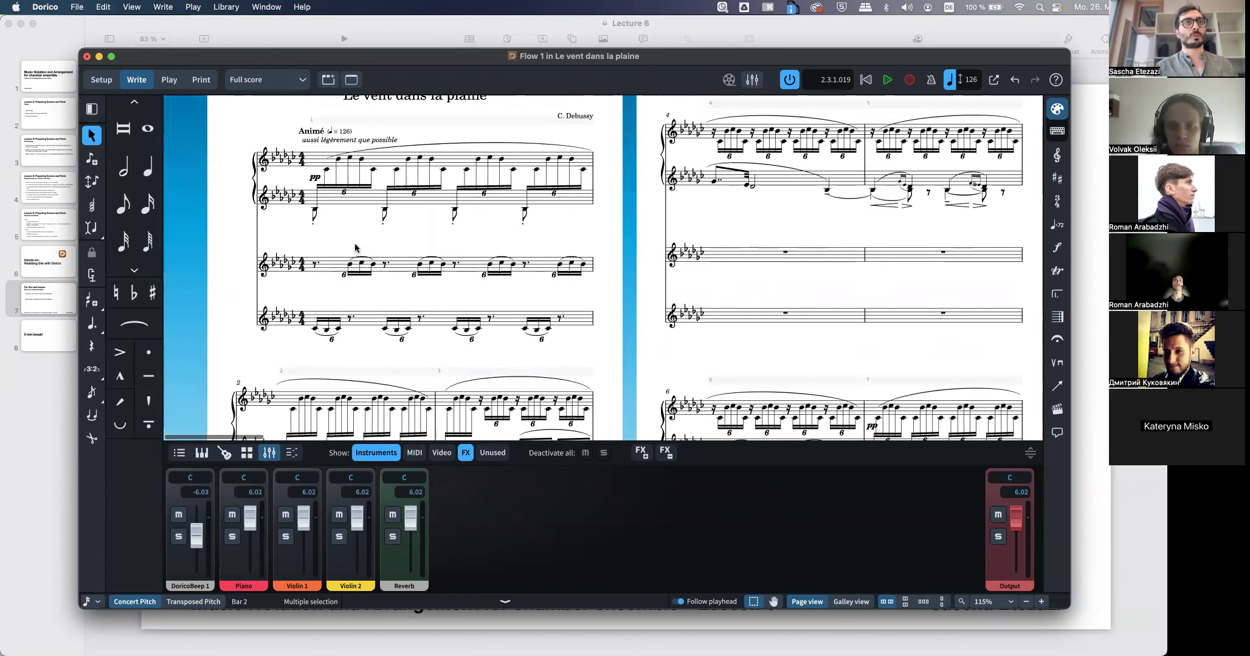
Play back the slurred violin figures from bar 1, then the original piano figure for comparison
left_click(315, 266)
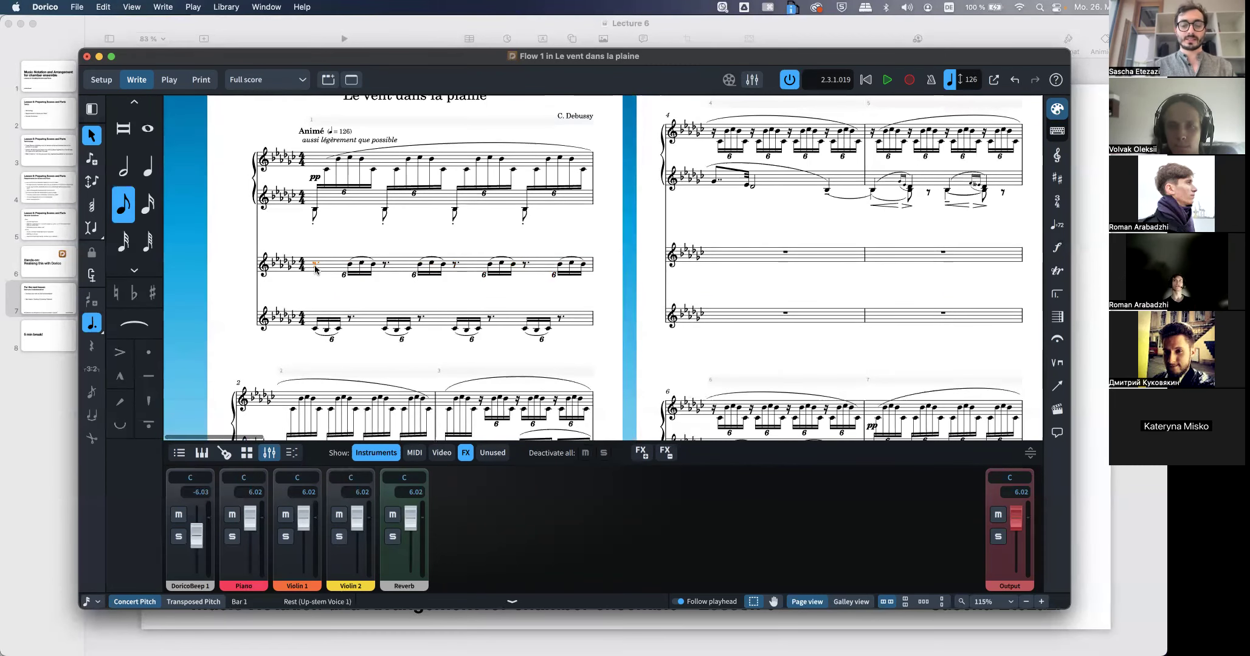
left_click(338, 330, "shift")
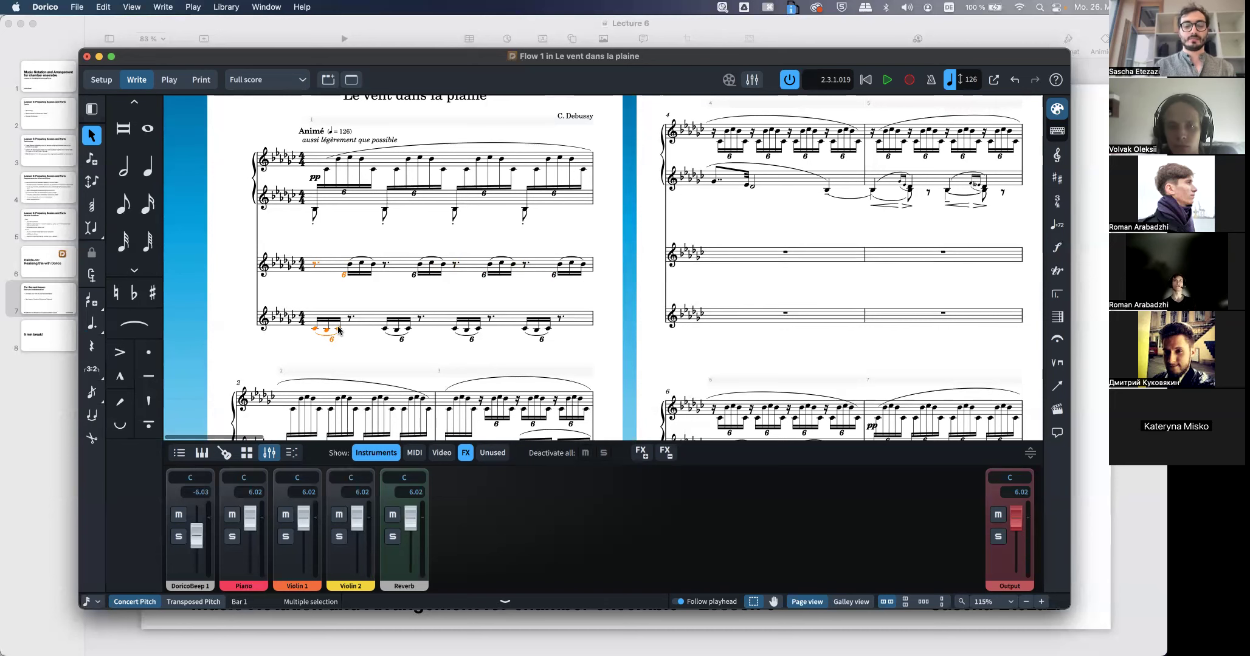
key("space")
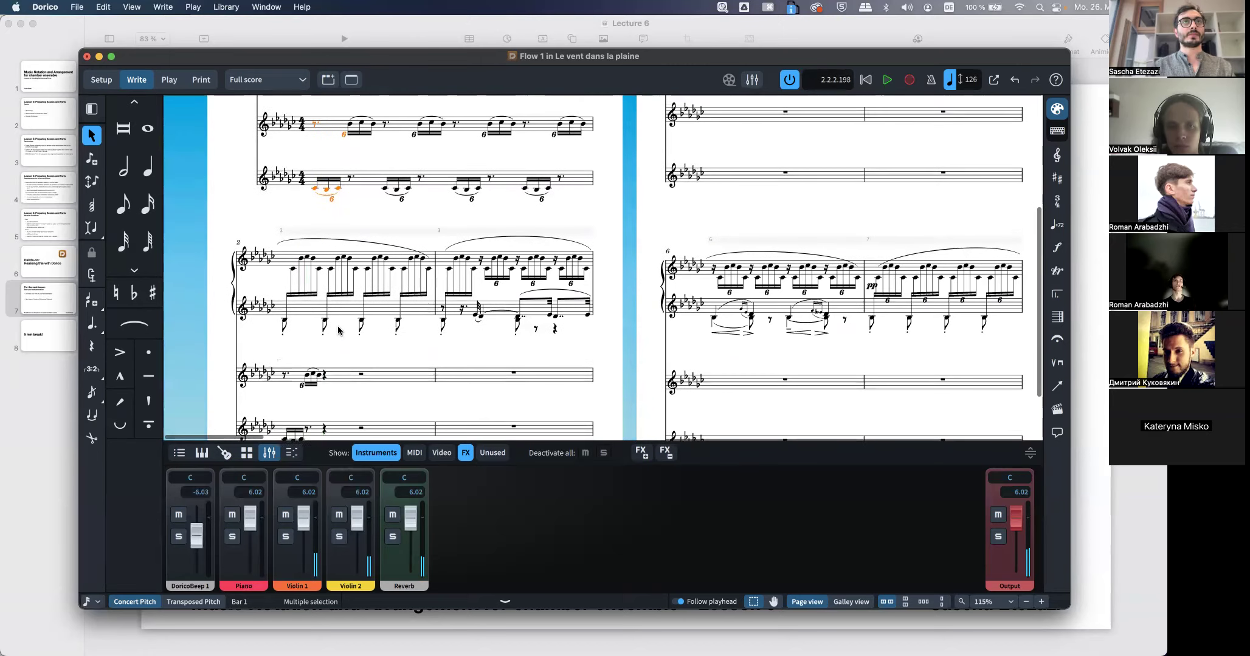
key("space")
left_click(373, 233, "shift")
key("space")
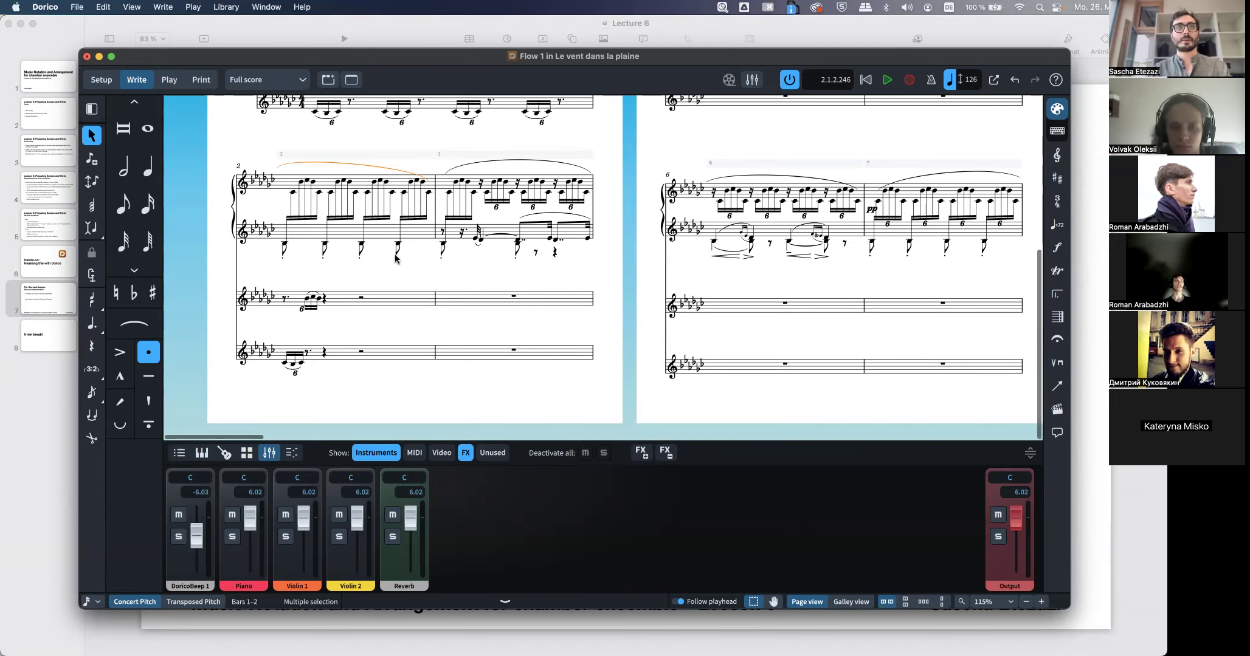
Look over the full score from the opening page through to the last page
scroll(389, 260, "up", 8)
scroll(395, 260, "up", 1)
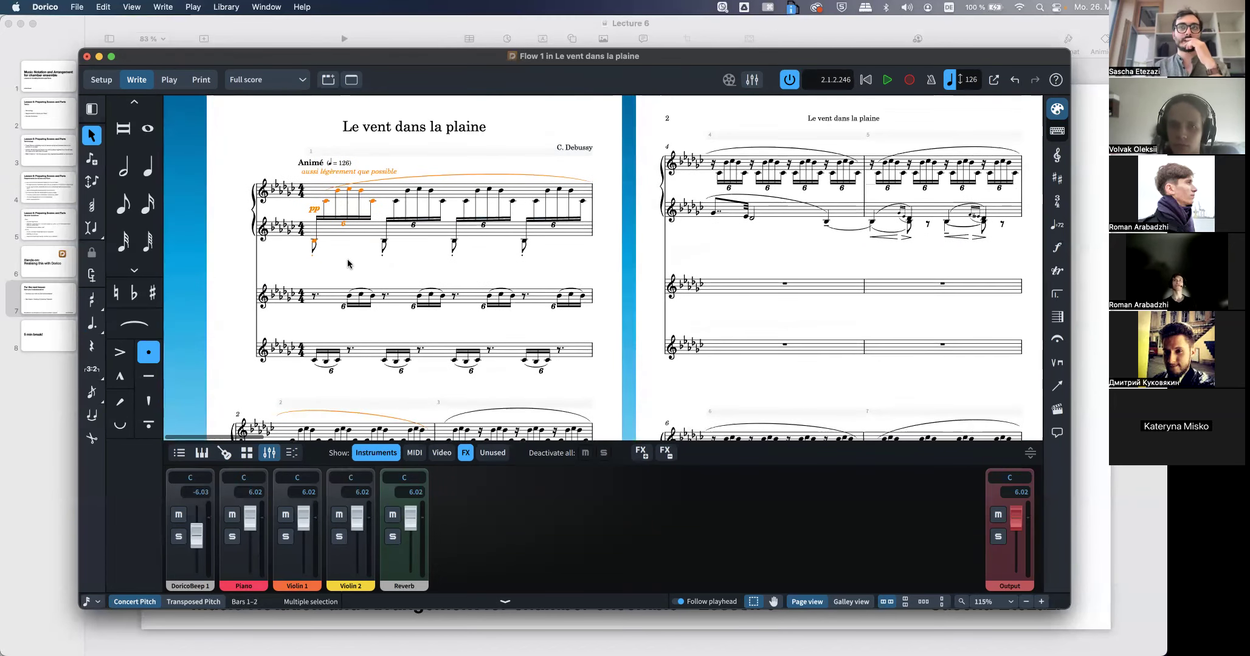
scroll(347, 263, "down", 2)
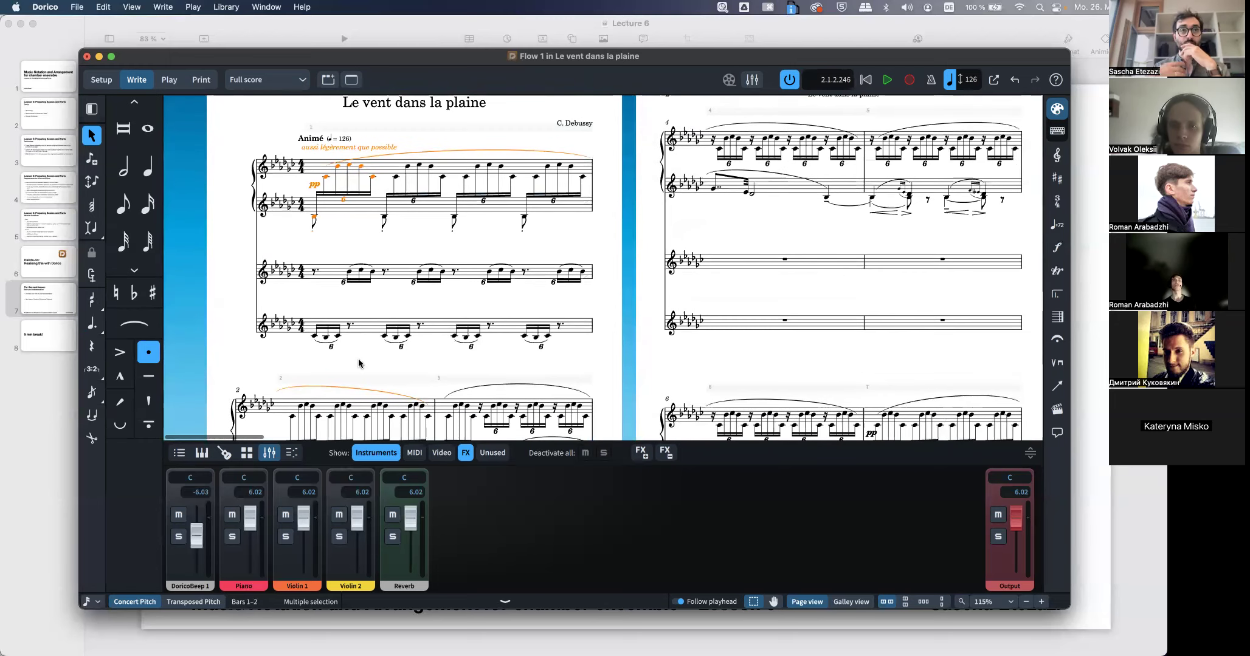
scroll(358, 364, "down", 1)
scroll(358, 363, "down", 1)
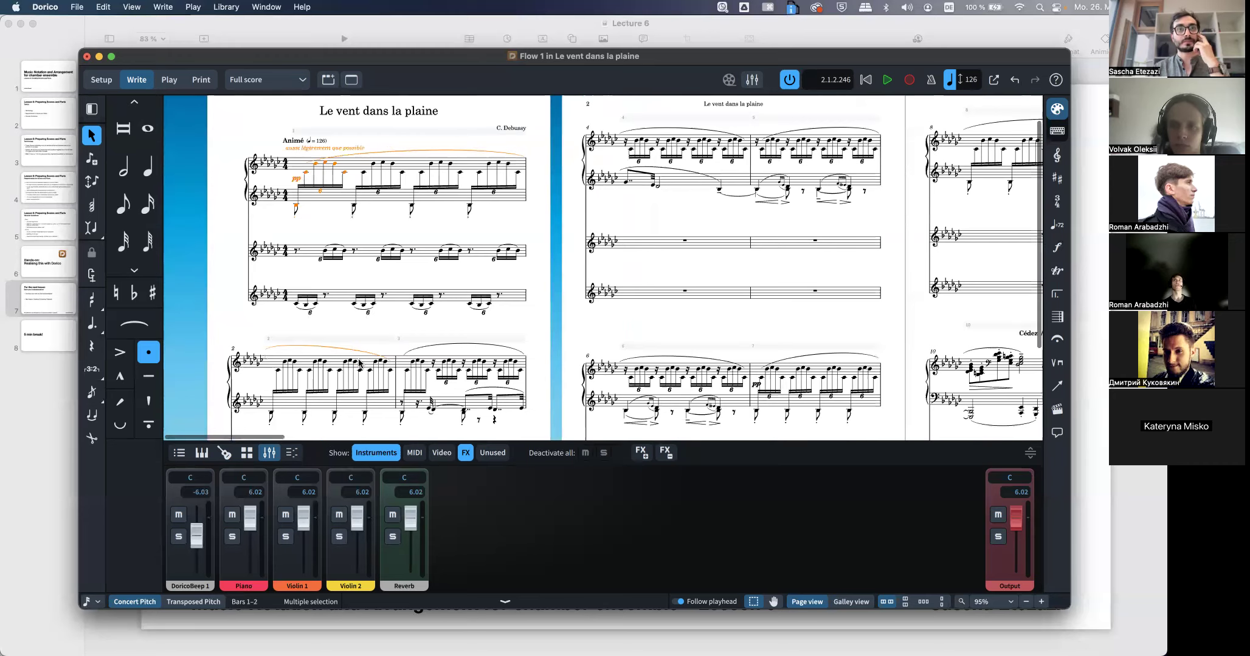
scroll(358, 363, "down", 2)
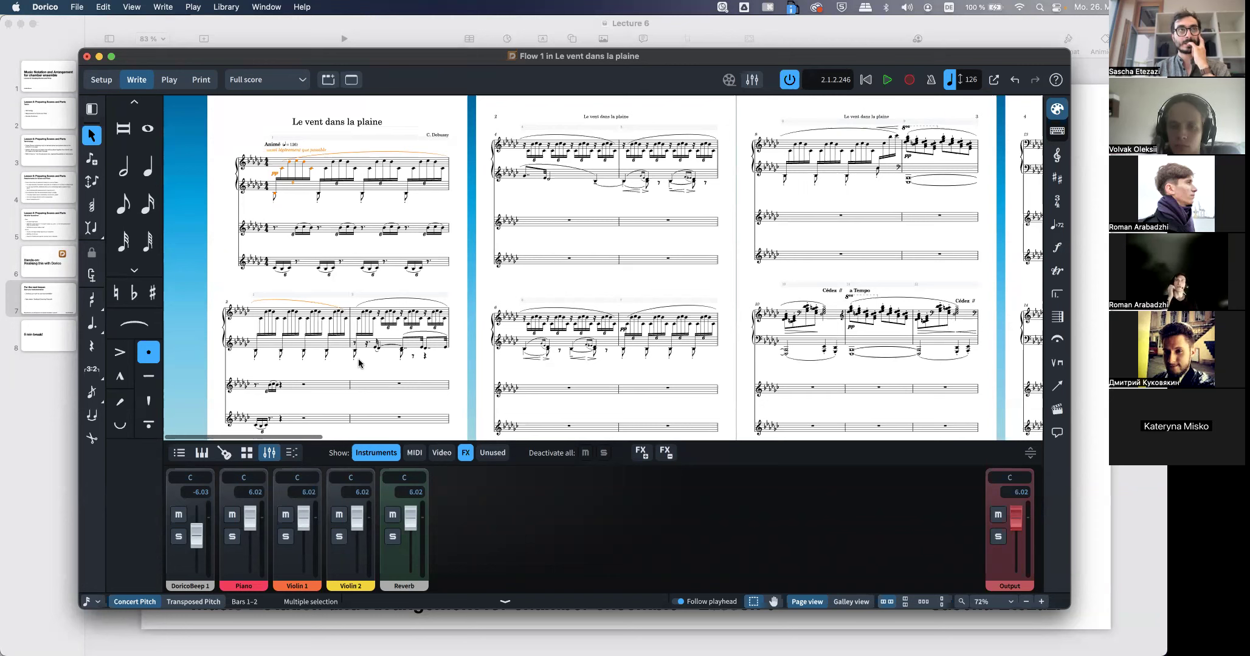
left_click(296, 279)
scroll(296, 280, "right", 20)
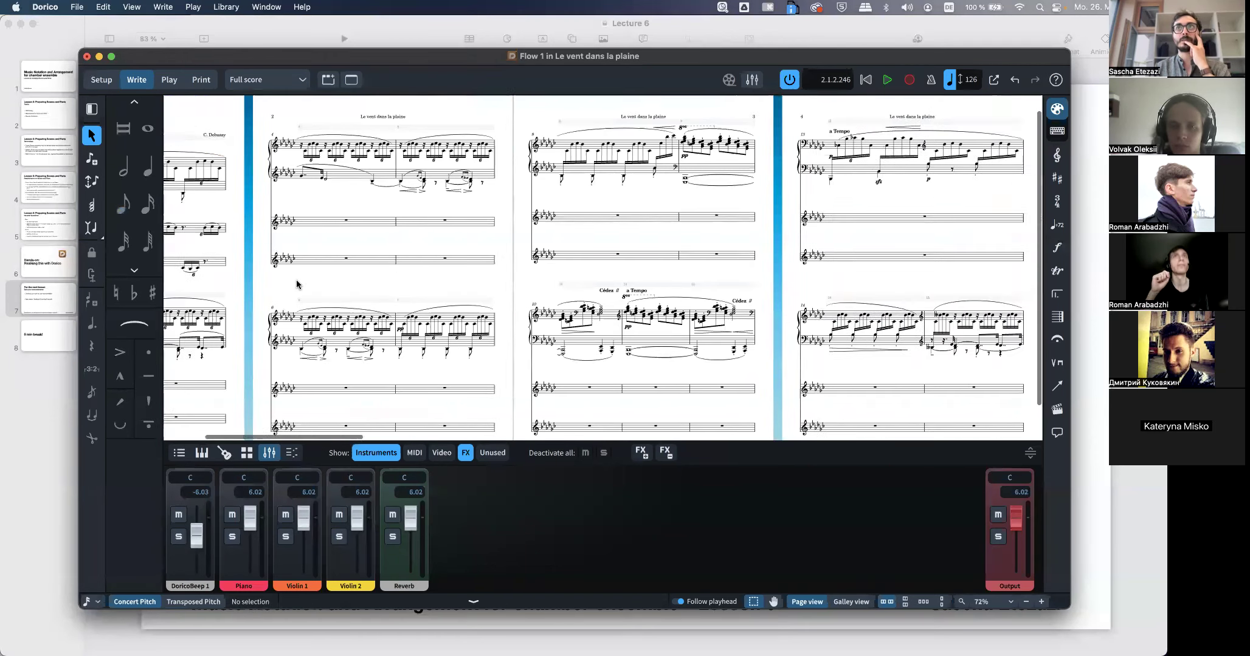
scroll(296, 280, "right", 10)
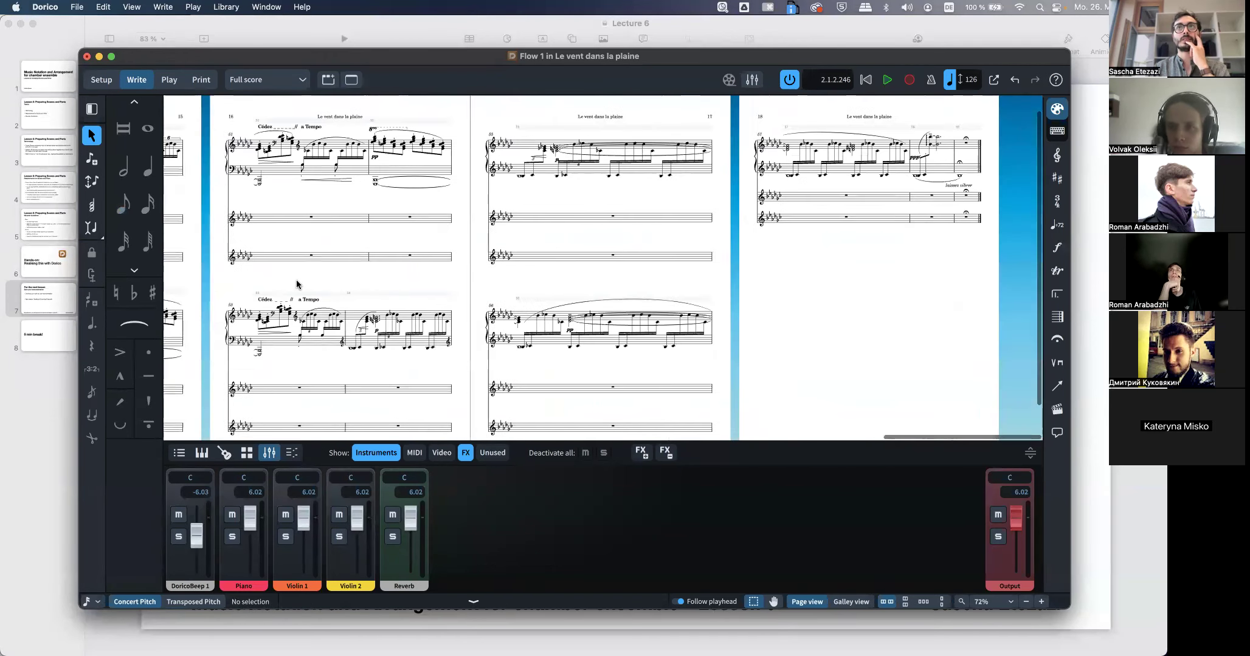
Delete the Violin 1 and Violin 2 players together with their part layouts
left_click(108, 81)
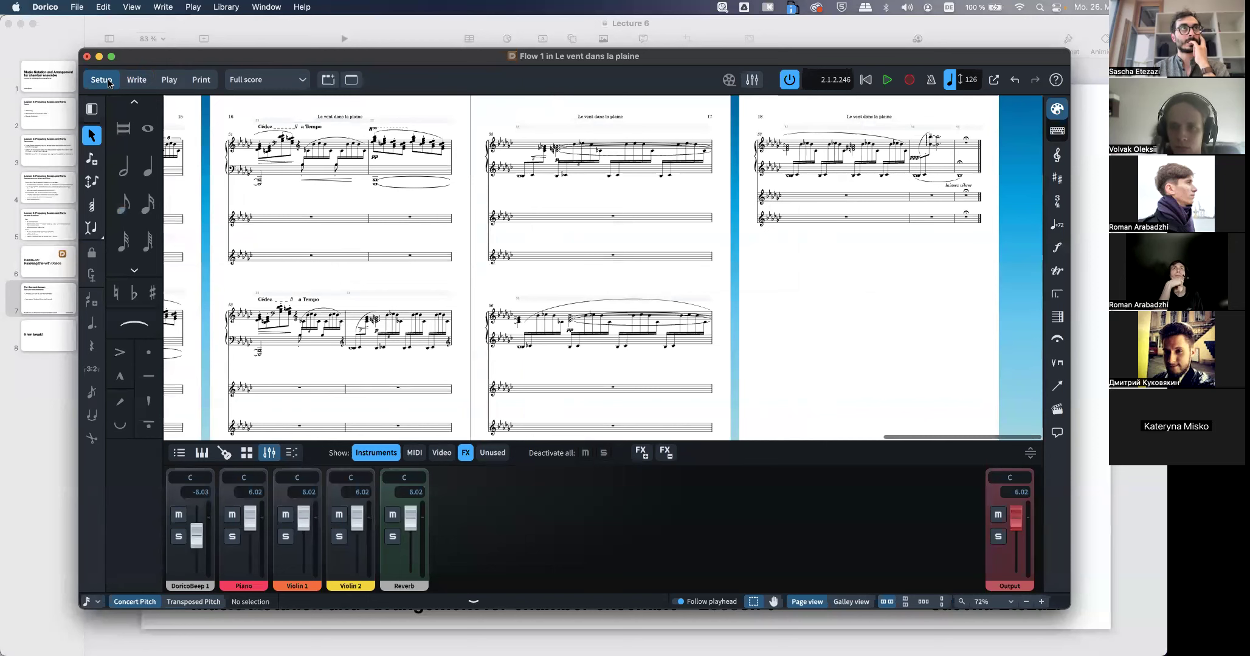
left_click(135, 159, "shift")
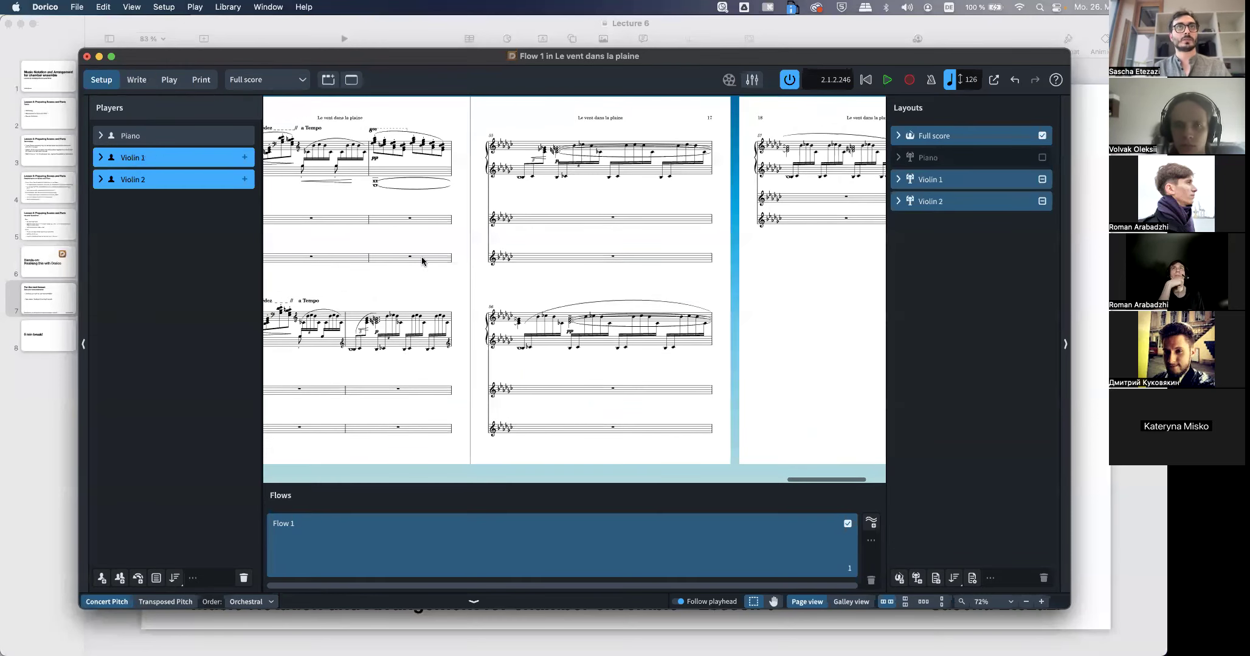
left_click(244, 578)
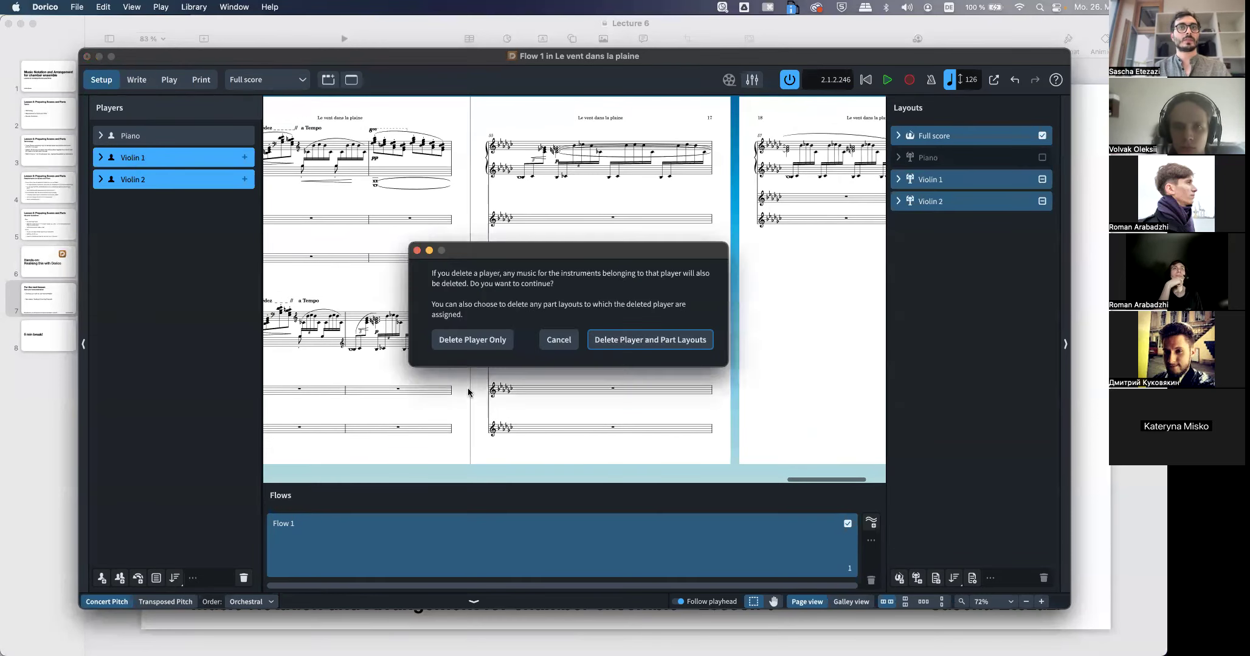
left_click(645, 346)
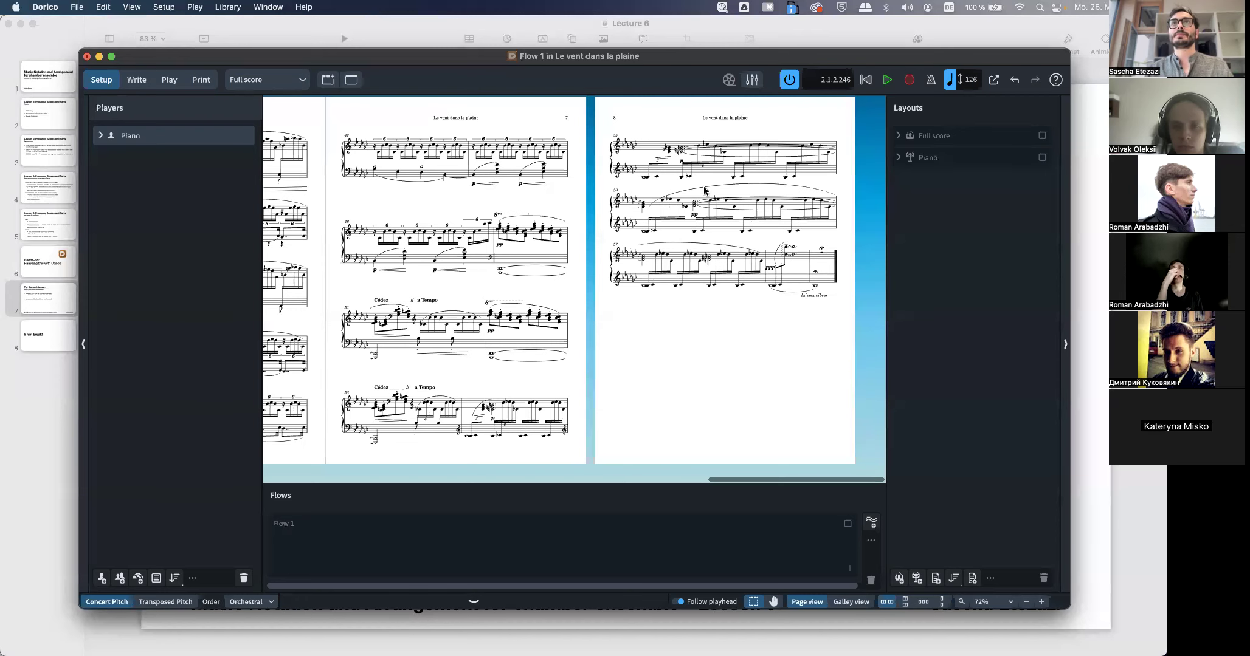
Play back bar 55 from the piano's first low note in Write mode and lower the Piano mixer level to -2.29
scroll(704, 190, "up", 3)
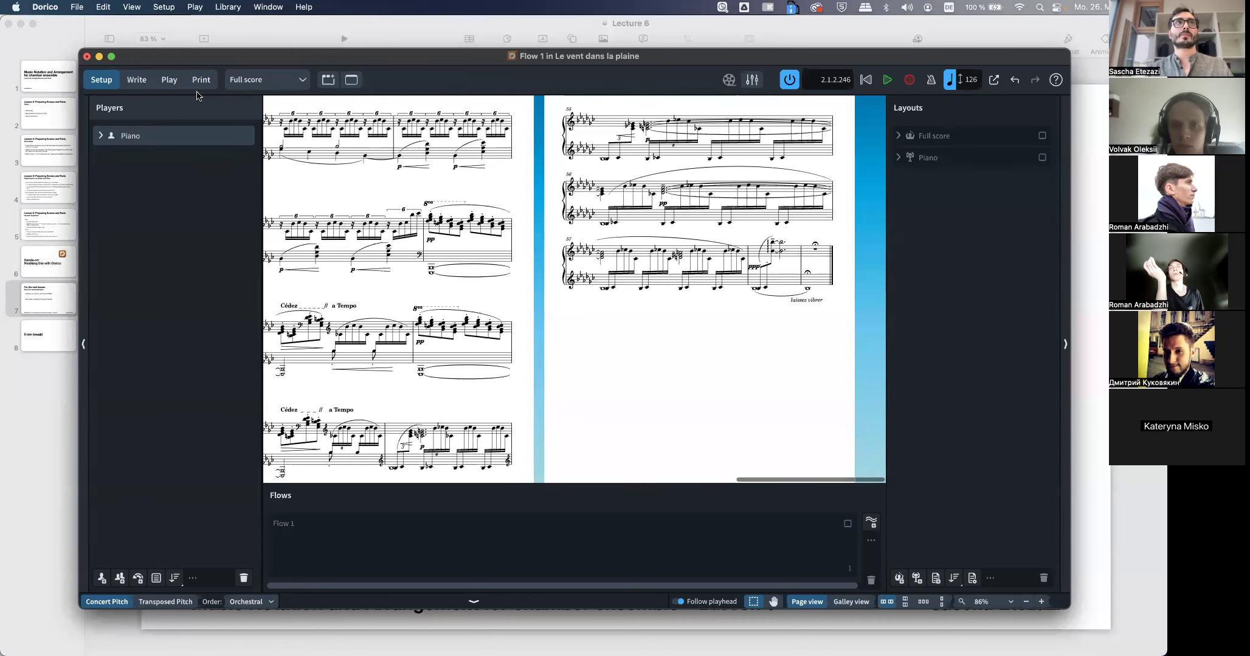
key("super+2")
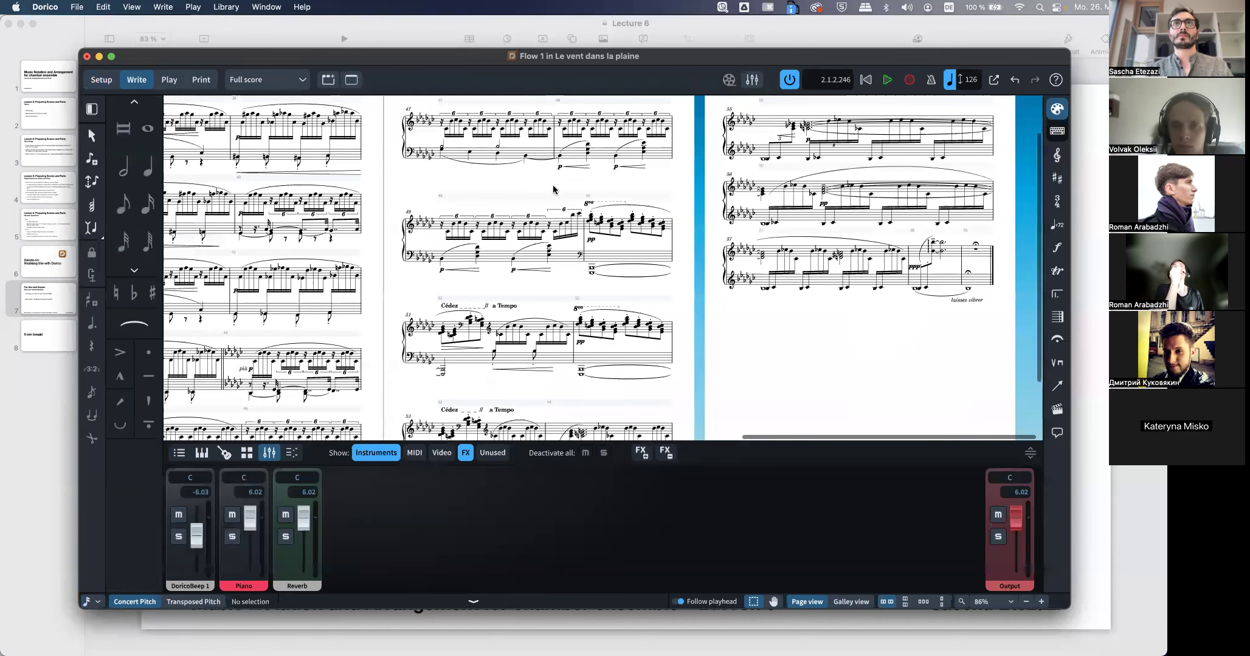
left_click(761, 161)
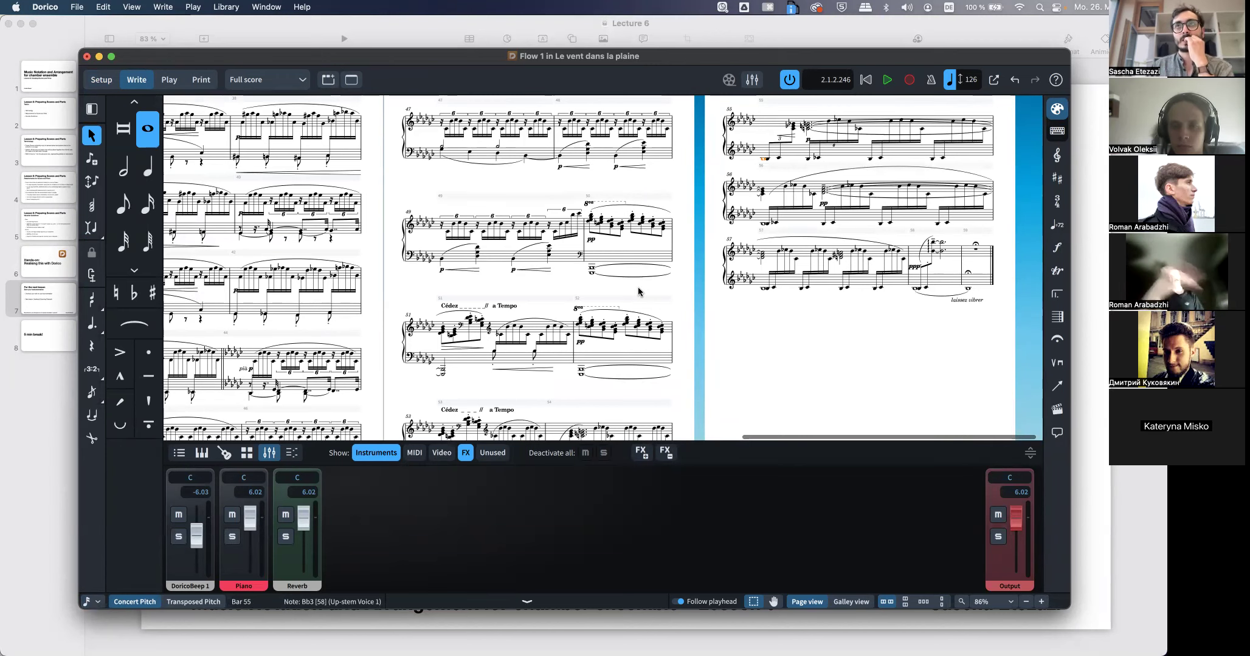
key("space")
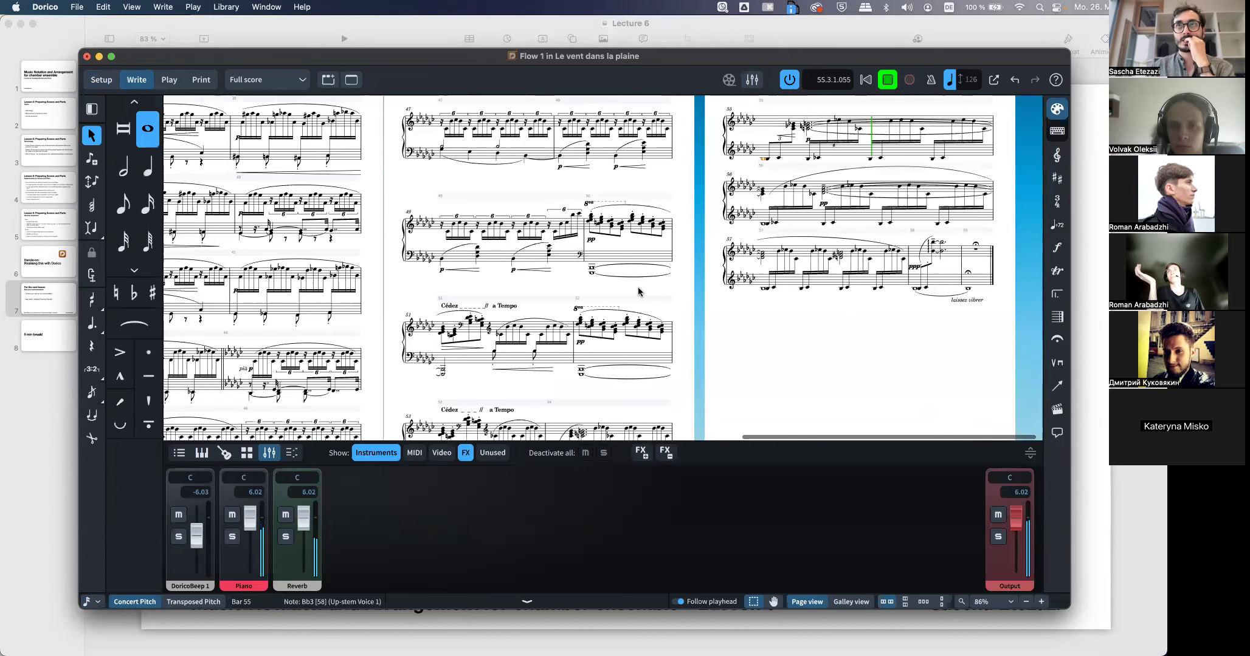
key("space")
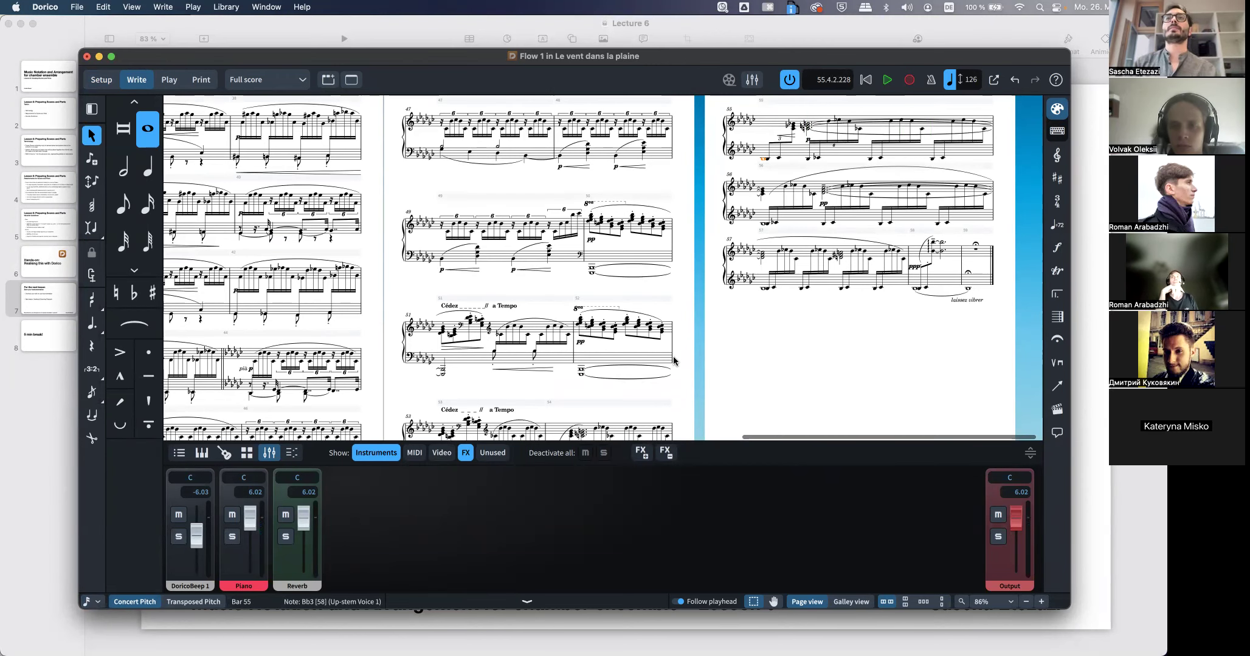
scroll(752, 293, "up", 5)
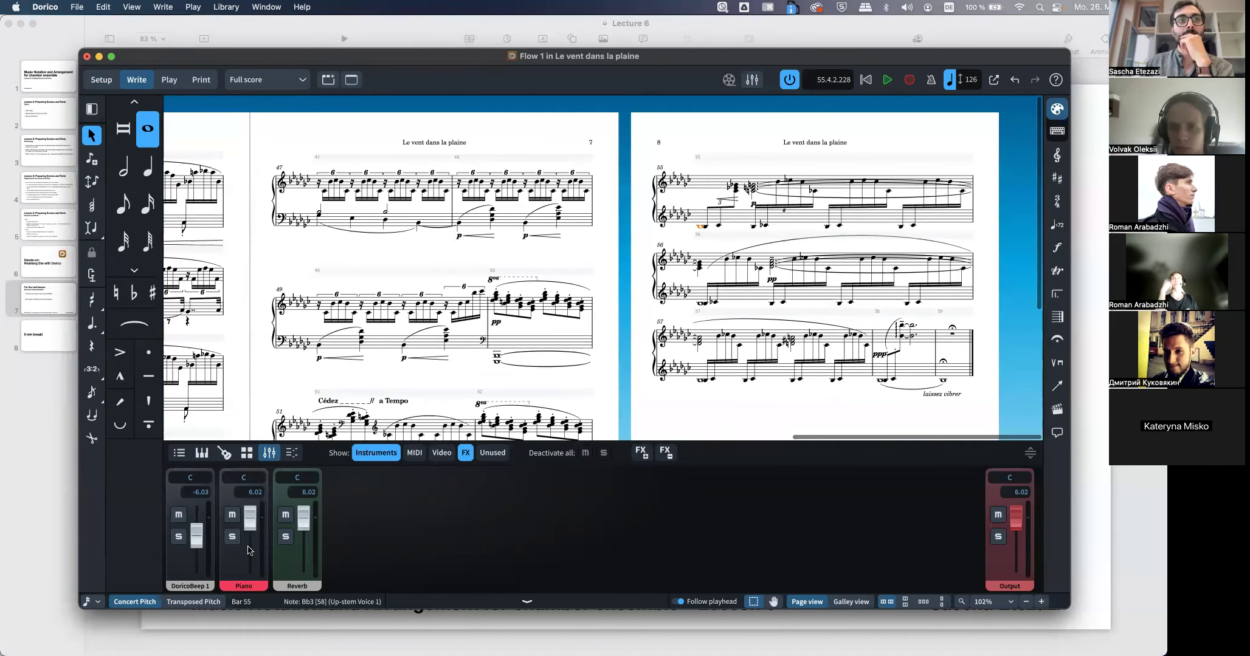
left_click_drag(249, 519, 249, 535)
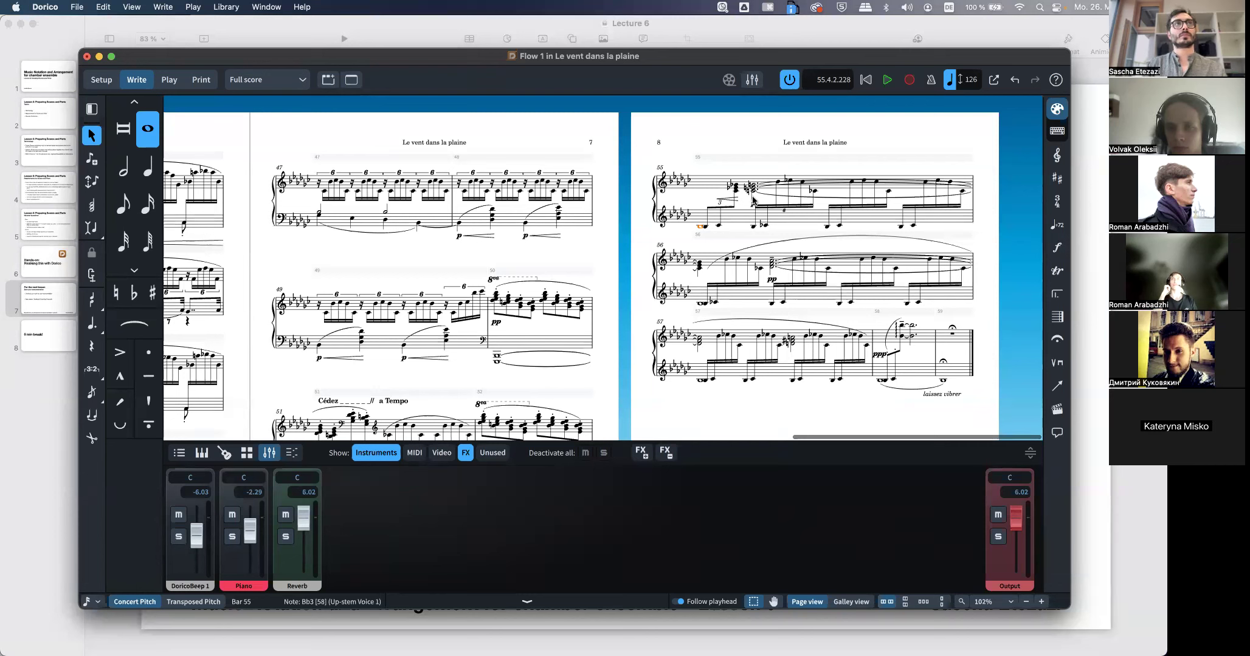
Shorten the tied C–E–G chord in bar 55 to a dotted half note ending at the barline
left_click(752, 200)
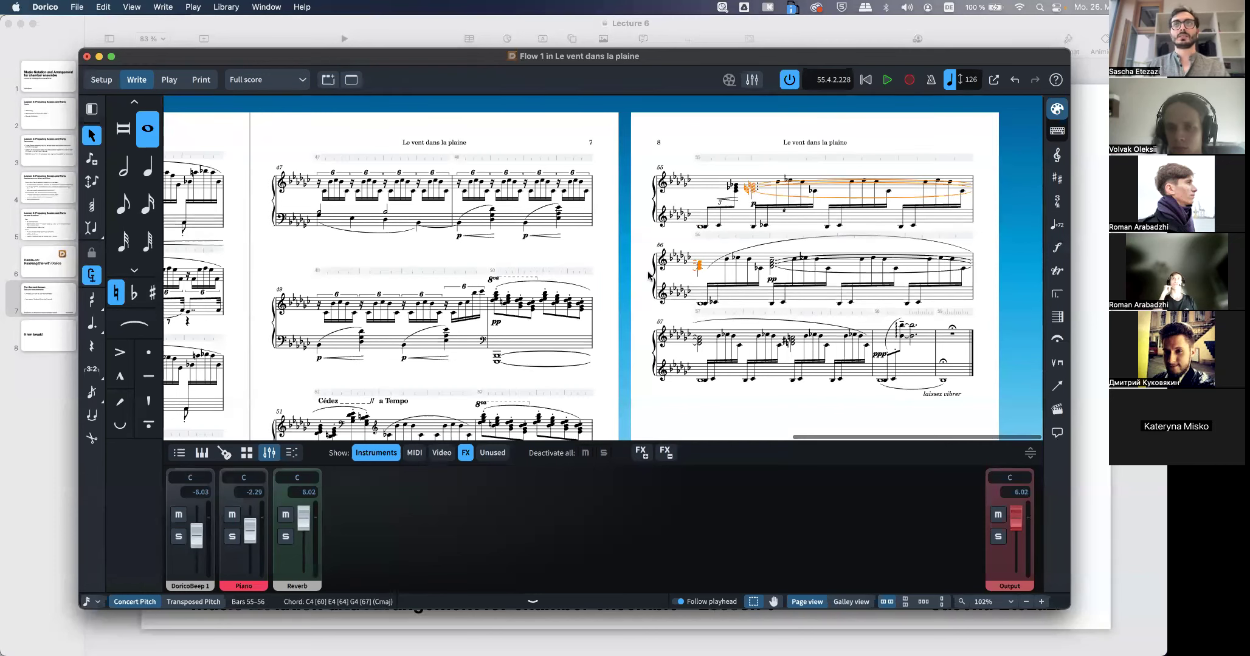
key("alt+shift+Left")
key("alt+shift+Left")
key("alt+shift+Left")
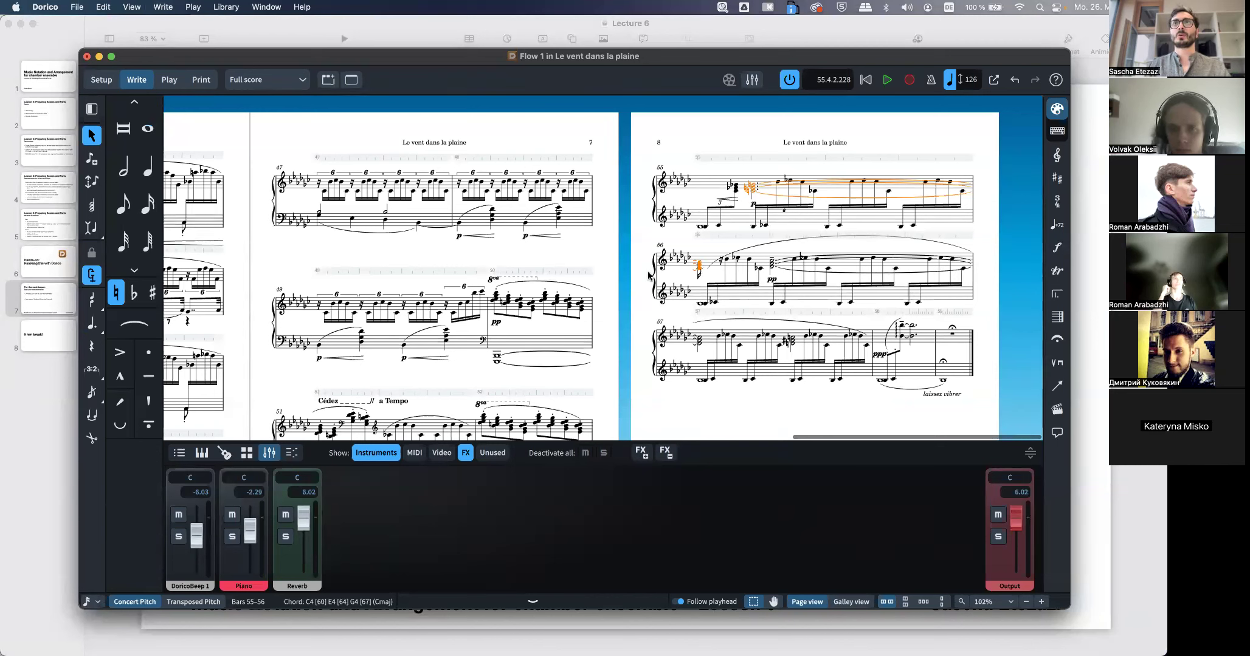
key("alt+shift+Left")
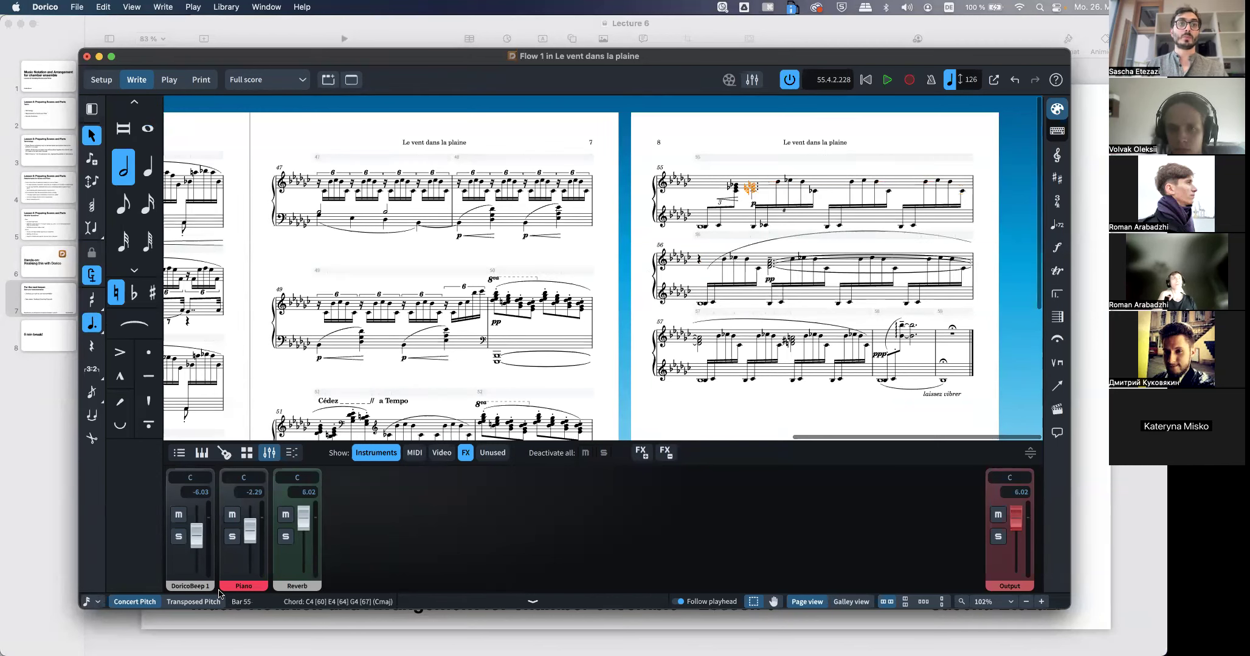
Show the bar 55 chord in the piano-roll editor and enlarge the editor area
left_click(291, 454)
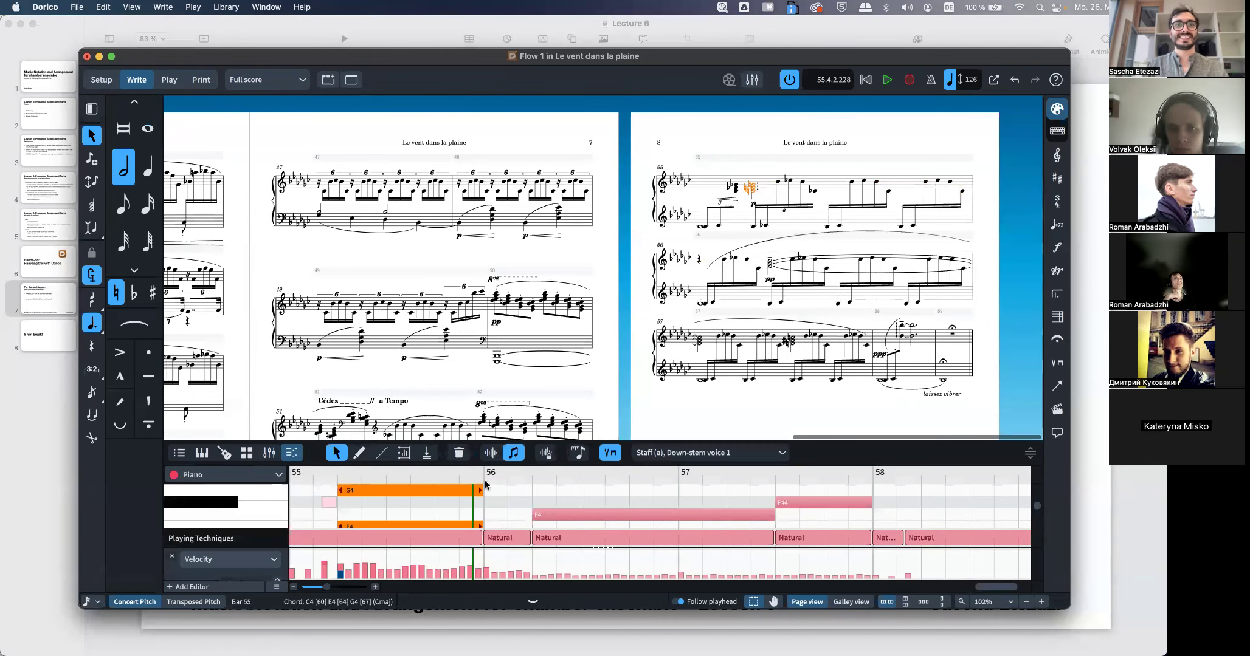
left_click_drag(520, 437, 515, 278)
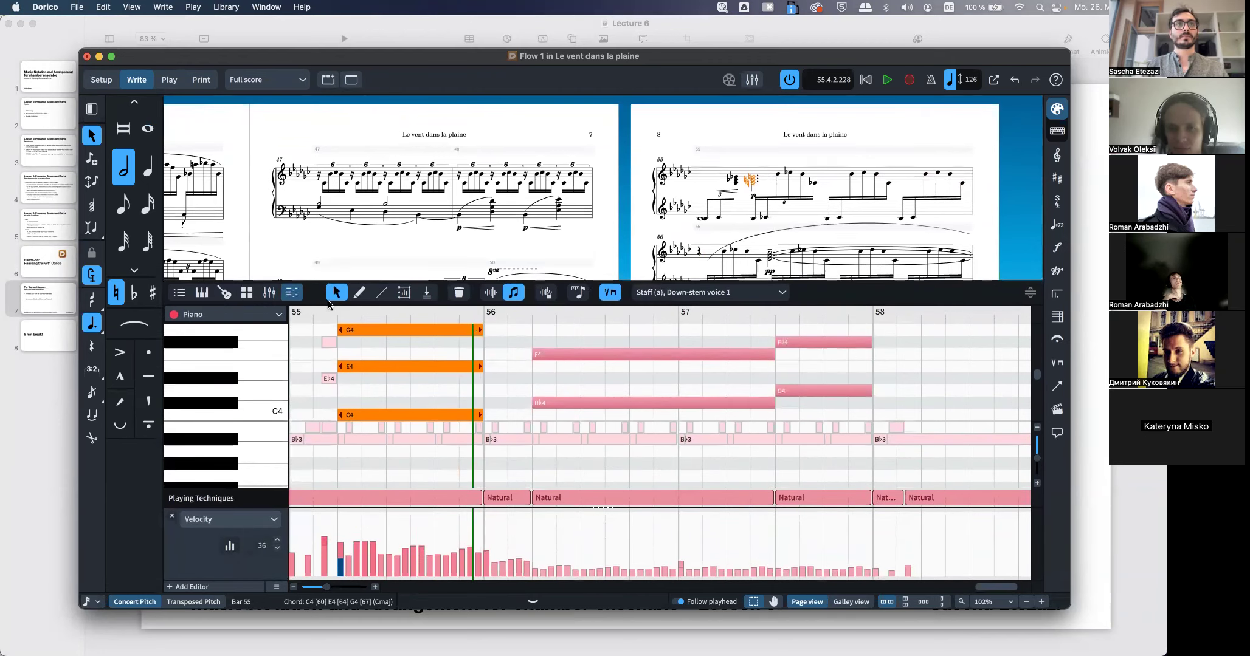
Extend the bar 55 chord's played duration up to the next chord in bar 56, and play back from bar 55's first low note
left_click(490, 293)
left_click_drag(480, 328, 533, 328)
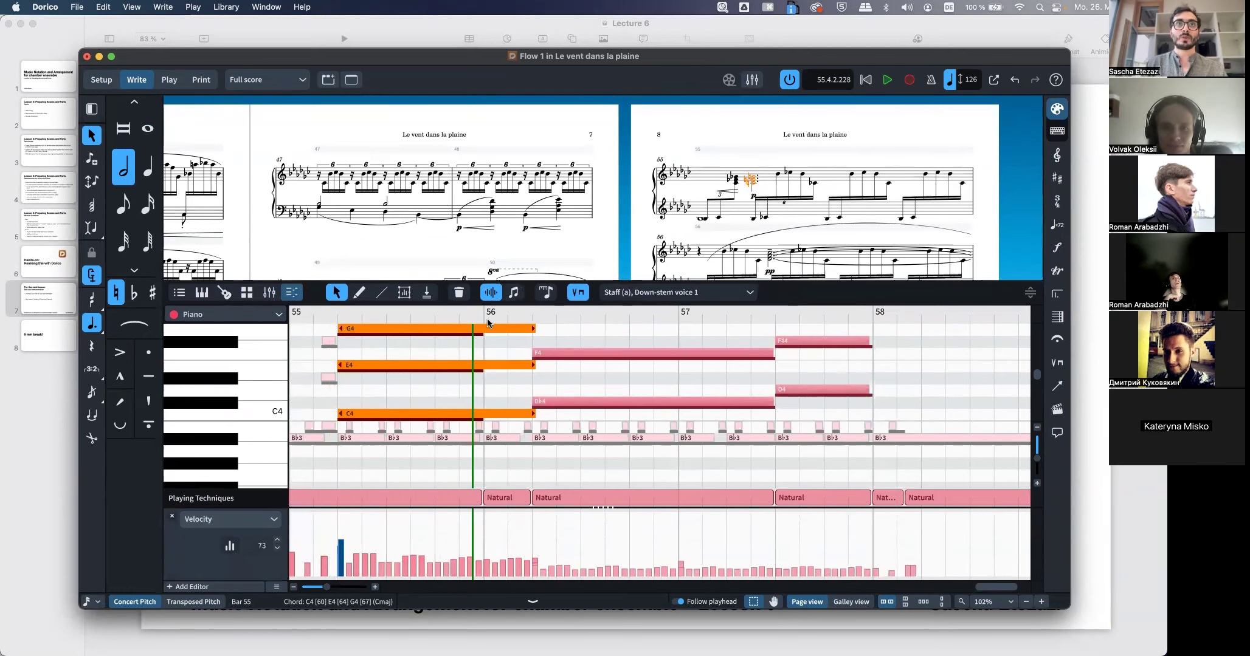
left_click(698, 223)
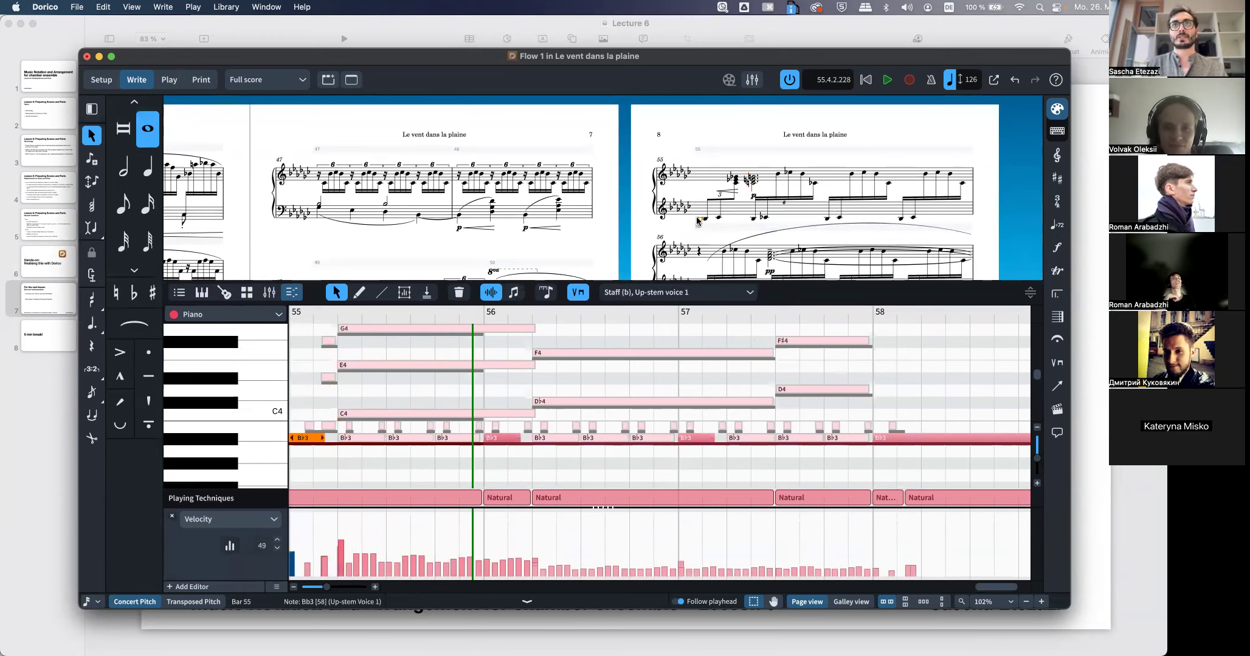
key("space")
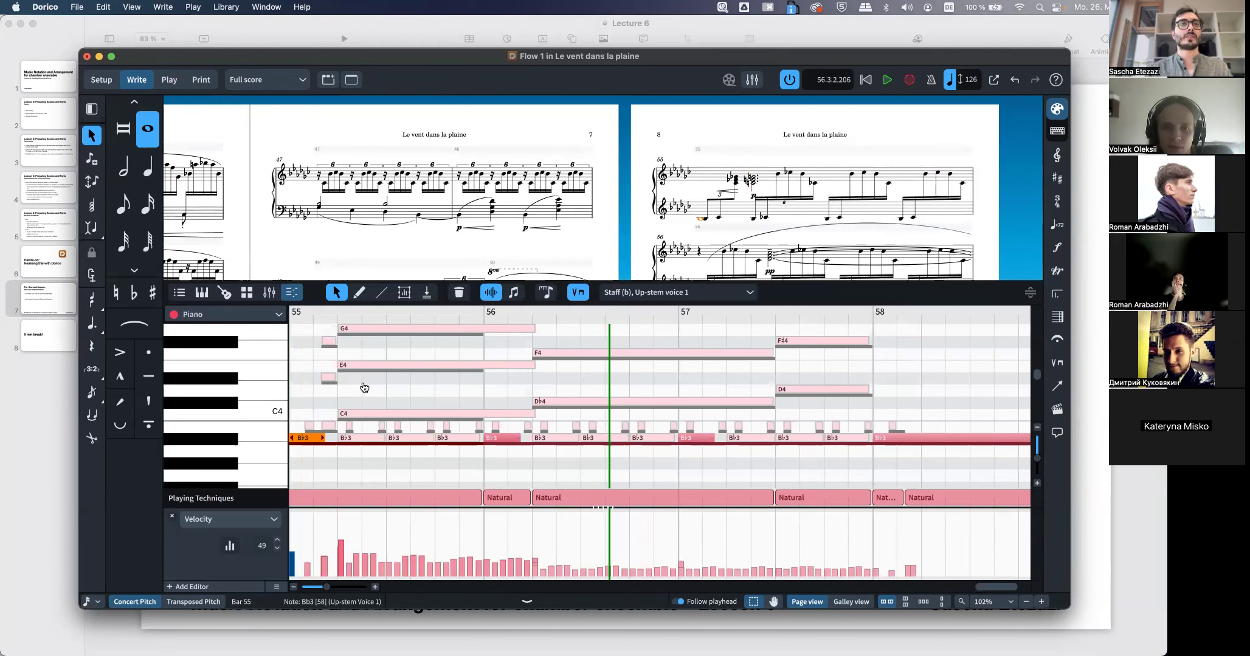
Switch to the Debussy Préludes PDF and examine page 16, the closing page of Le vent dans la plaine
key("super+shift+p")
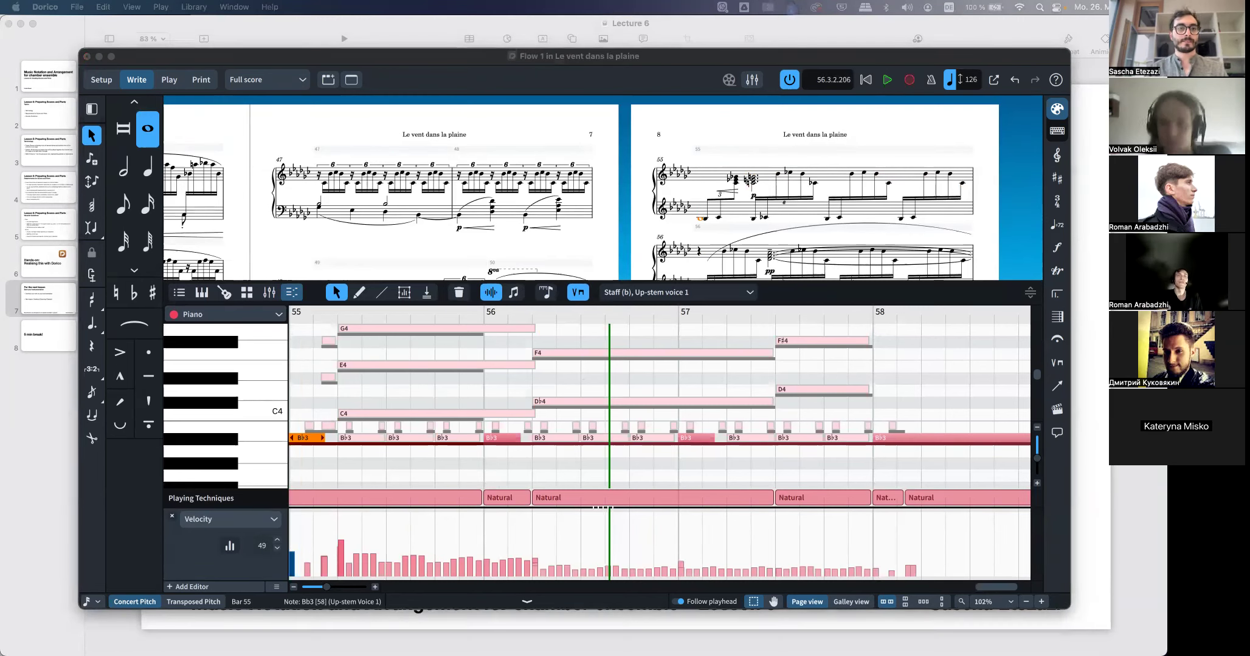
left_click_drag(158, 655, 244, 36)
scroll(650, 304, "down", 2)
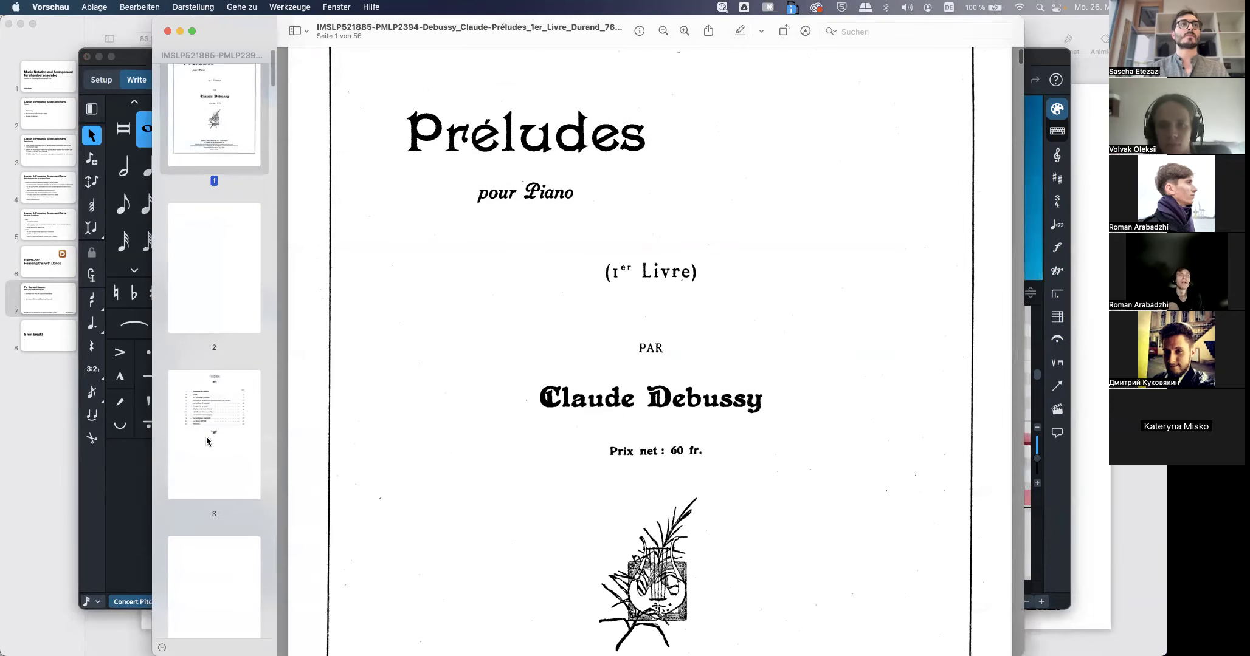
scroll(207, 441, "down", 15)
left_click(213, 319)
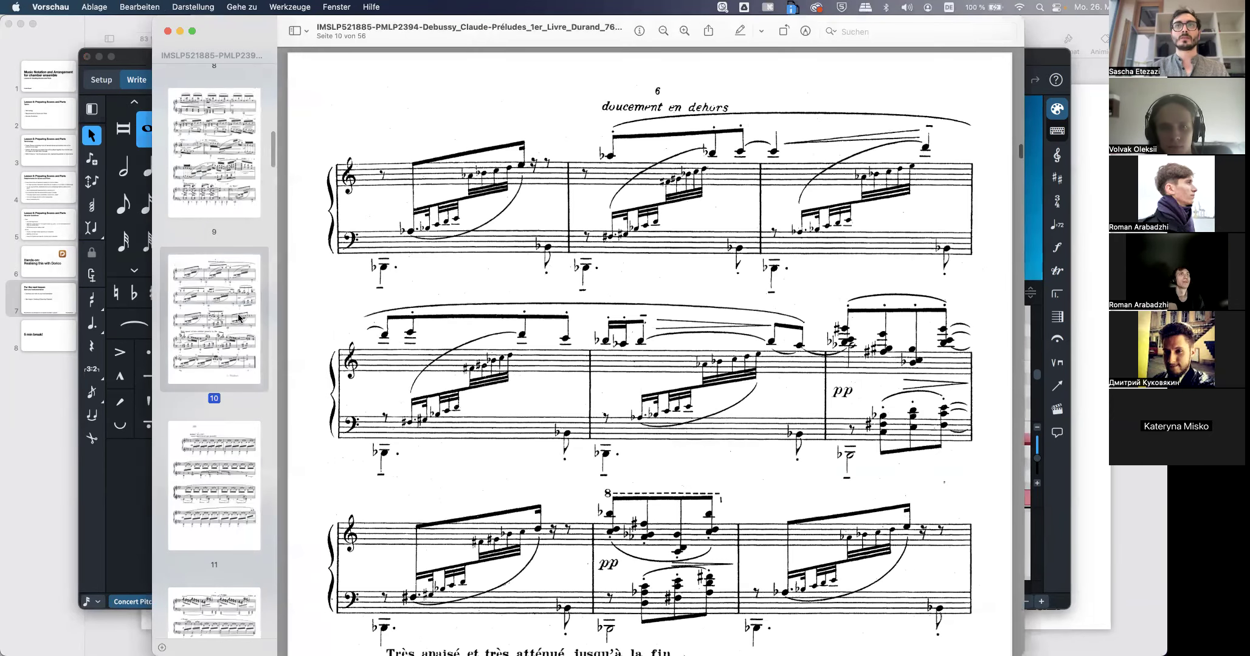
key("super+minus")
scroll(519, 339, "down", 5)
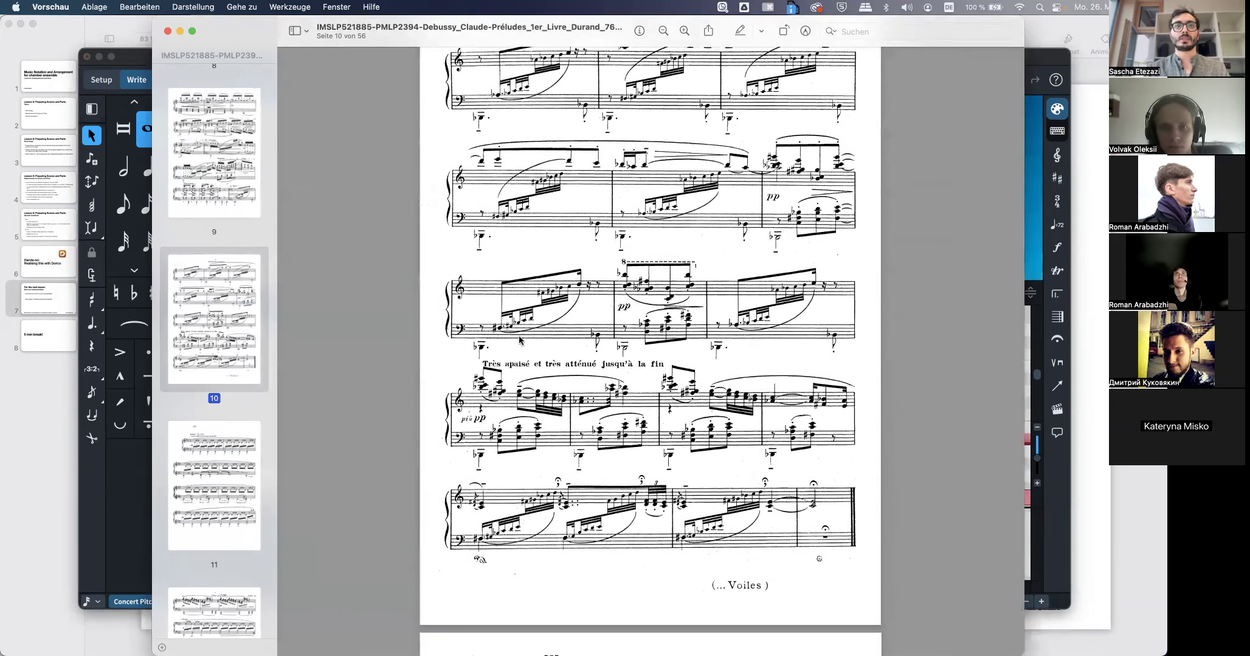
left_click(202, 480)
scroll(607, 352, "down", 10)
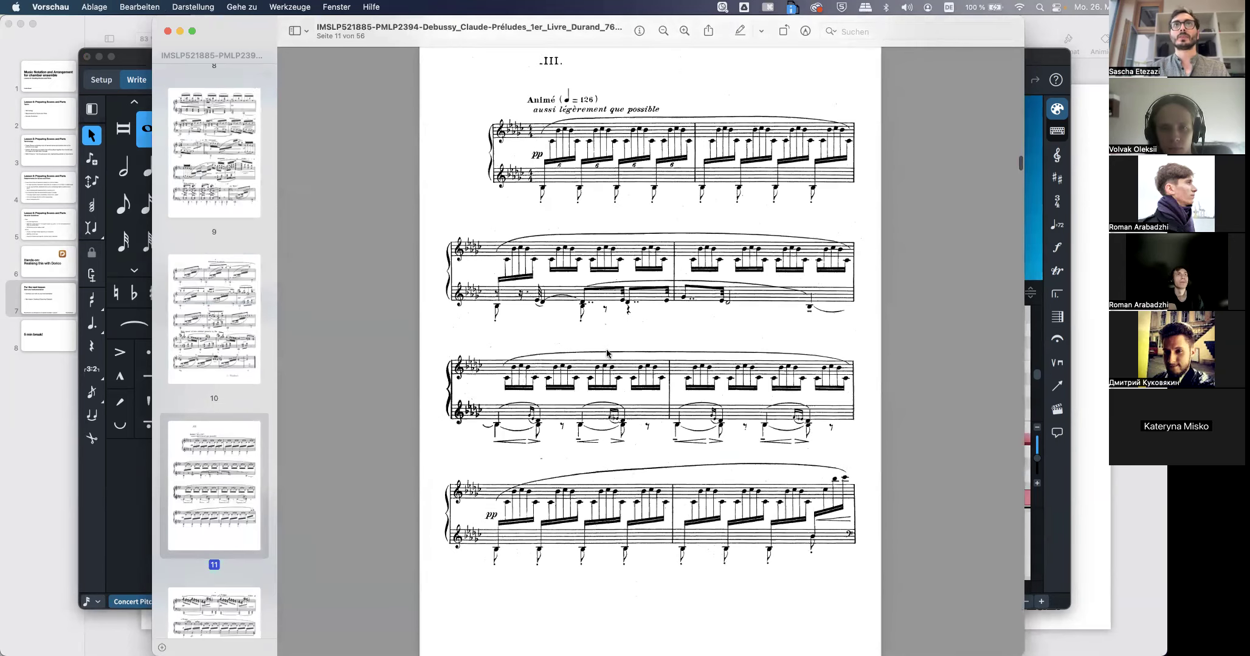
scroll(606, 351, "down", 15)
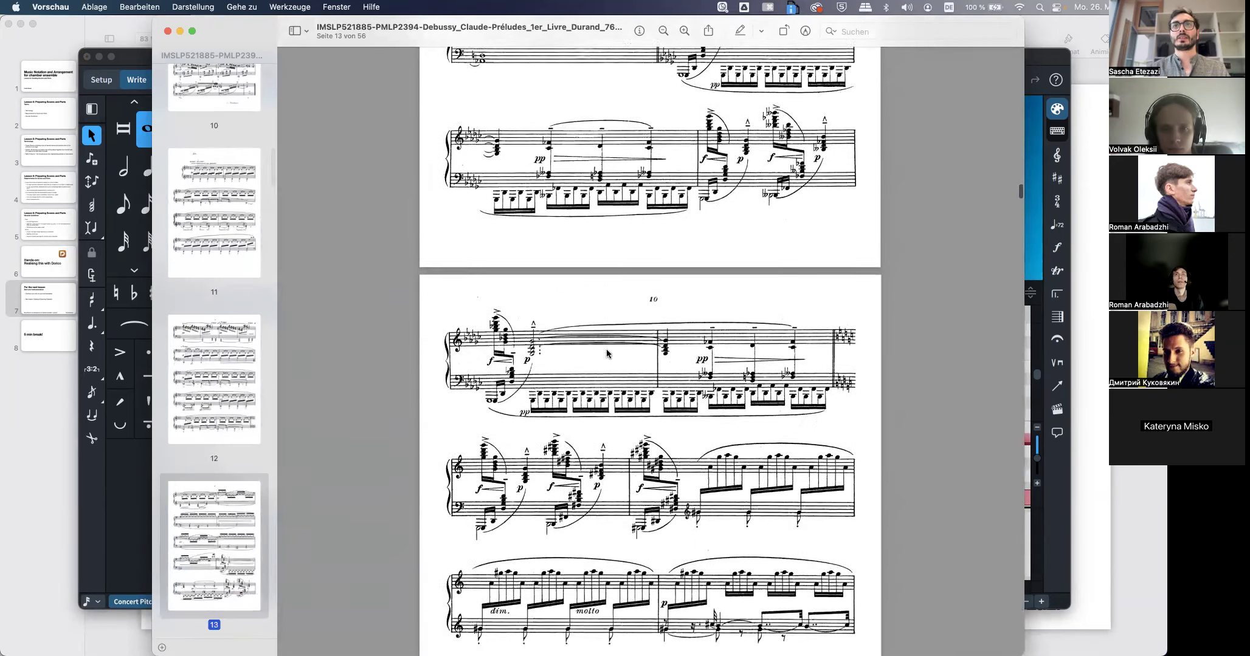
scroll(606, 351, "down", 15)
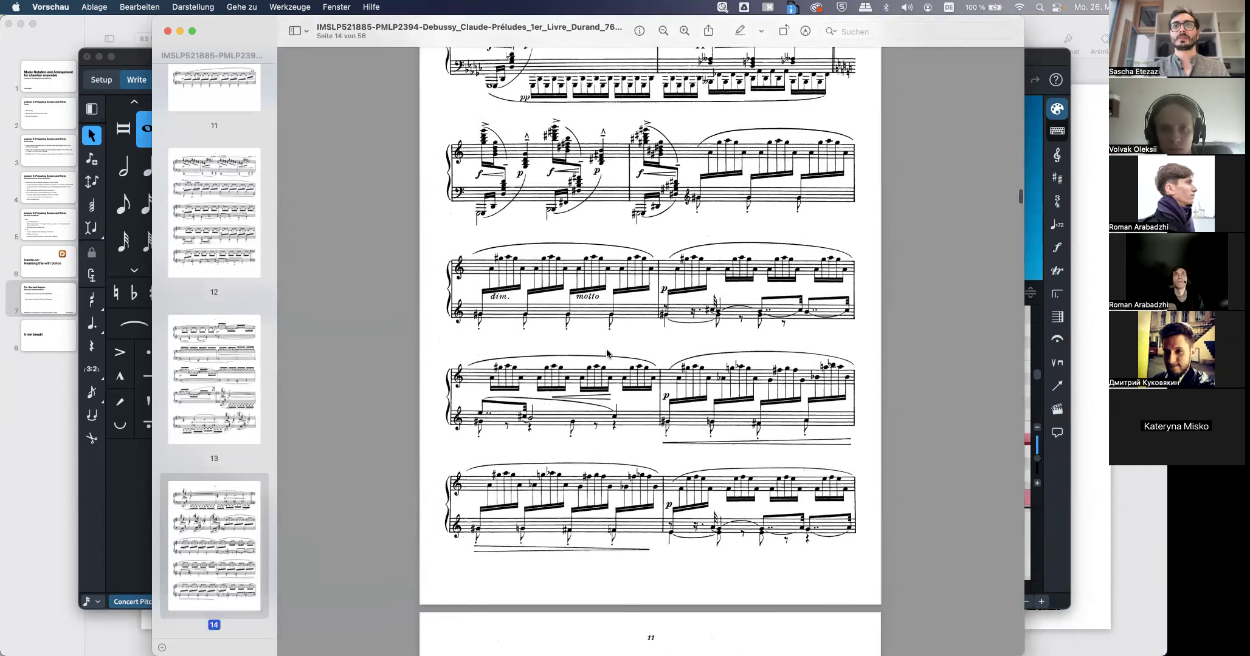
scroll(606, 351, "down", 20)
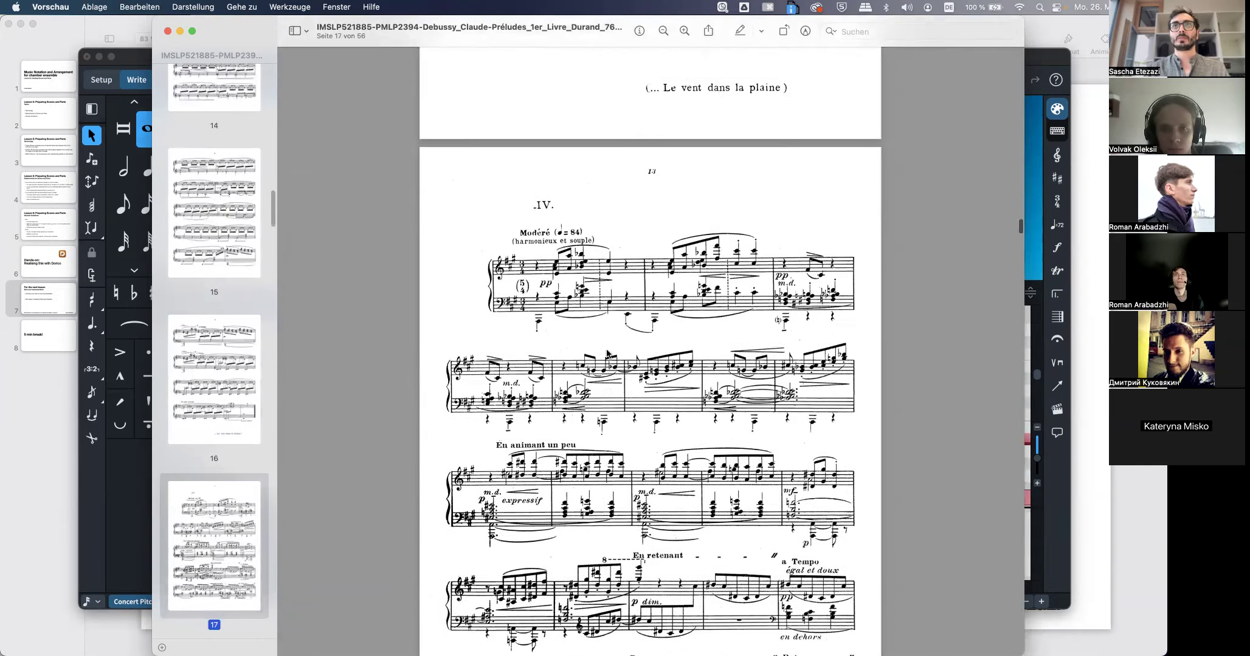
scroll(606, 351, "up", 12)
scroll(606, 351, "up", 2)
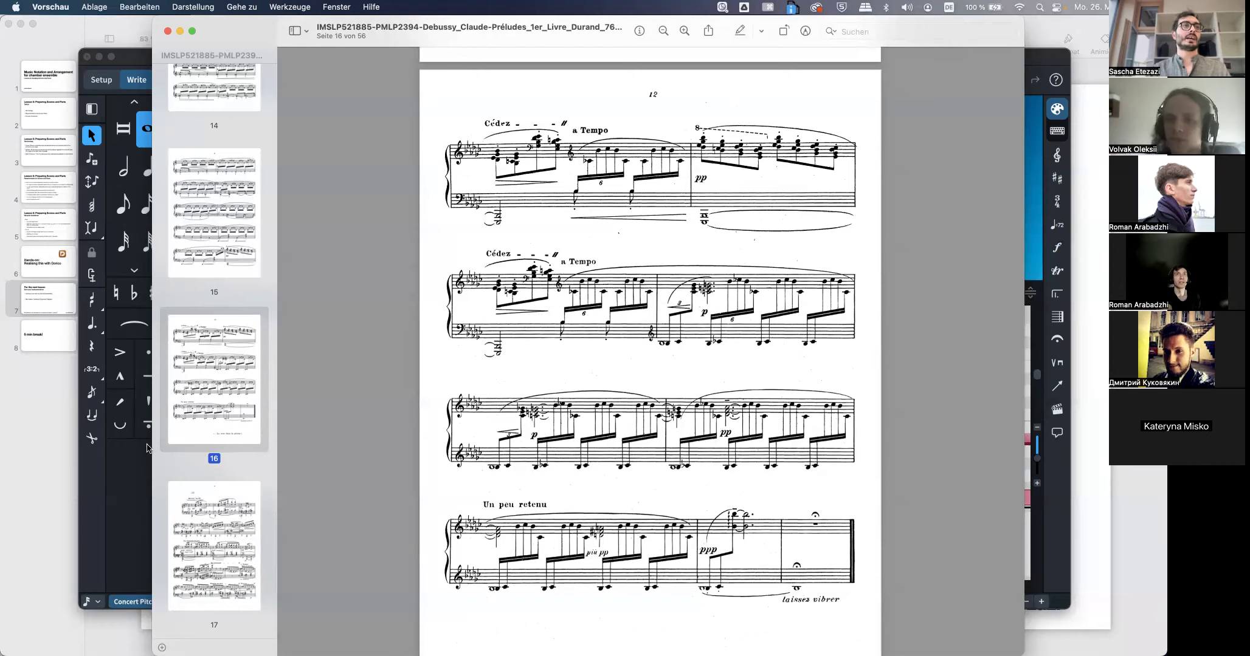
Switch back to Dorico and add laissez vibrer ties to the C–E–G chord in bar 55
left_click(39, 471)
key("ctrl+Up")
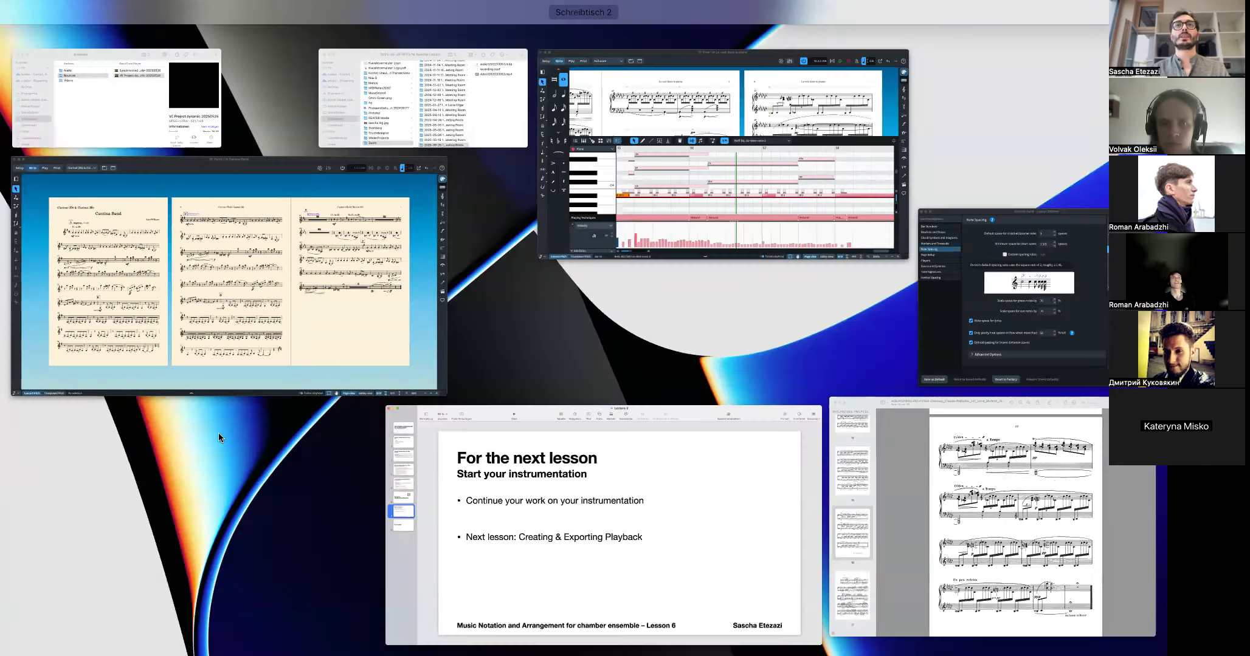
left_click(660, 186)
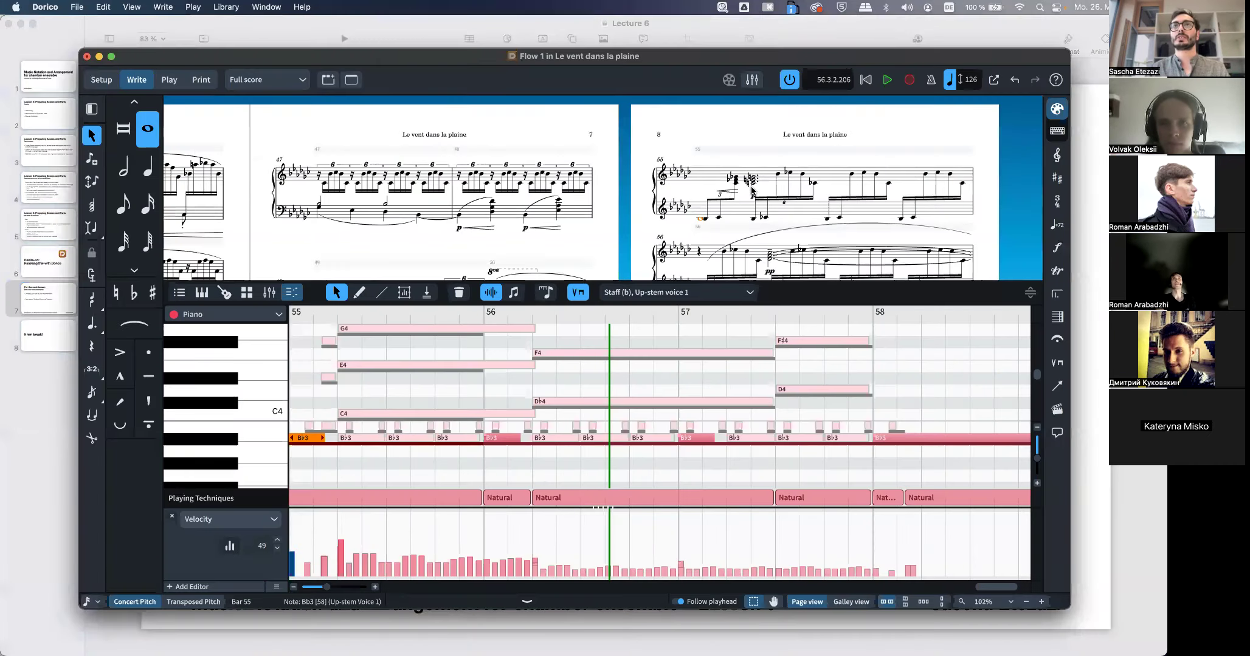
left_click(752, 190)
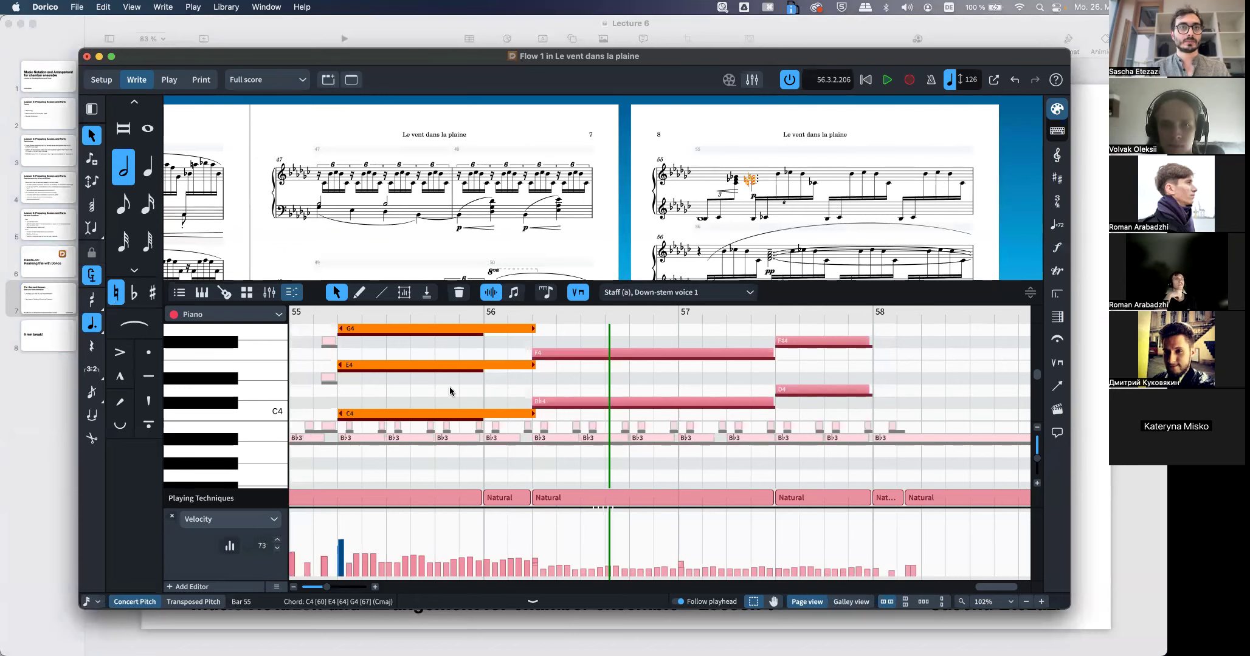
left_click(178, 293)
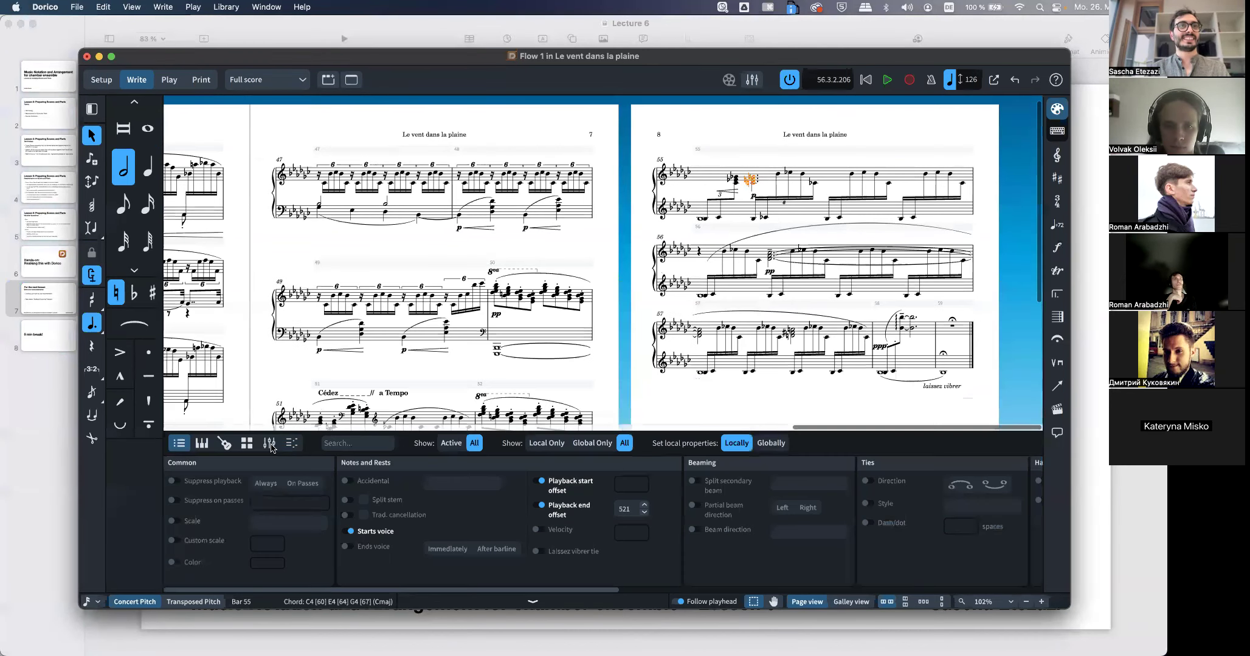
left_click(540, 551)
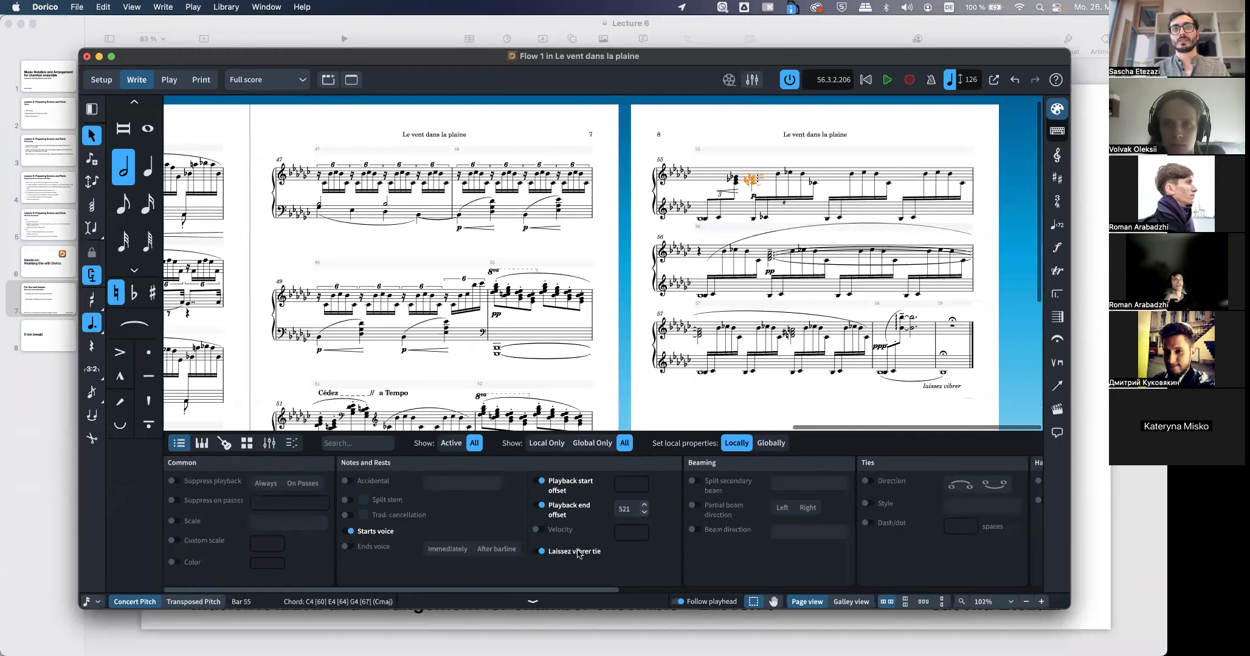
scroll(743, 197, "up", 5)
scroll(749, 191, "up", 1)
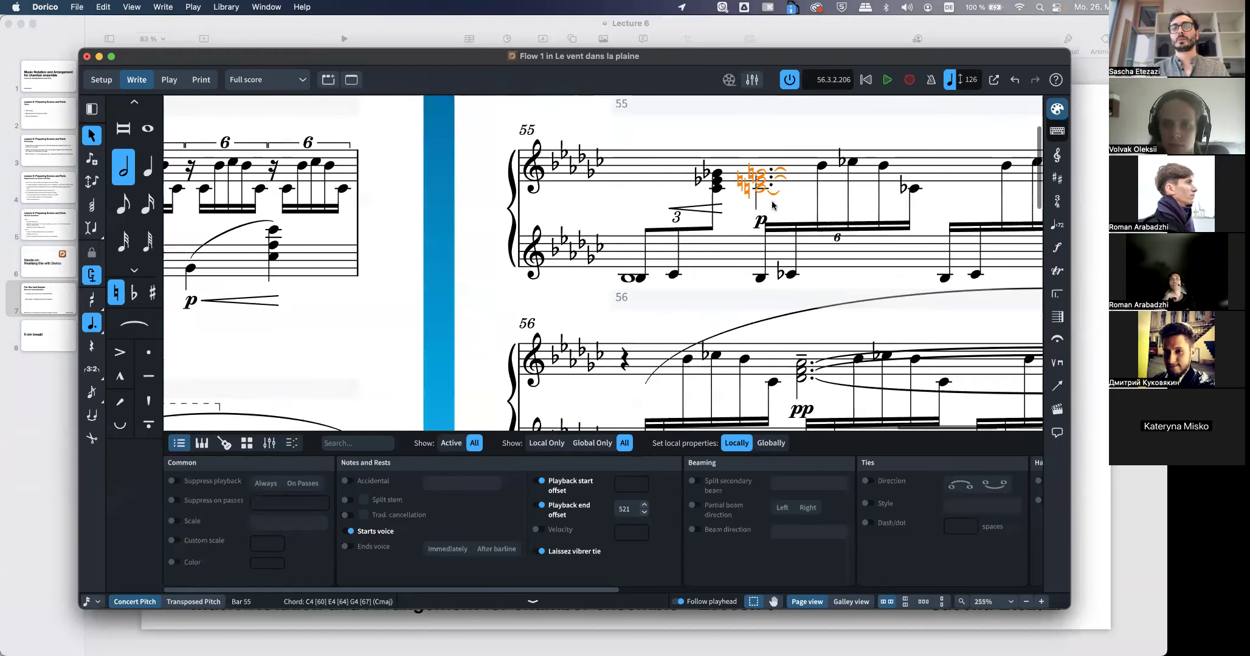
left_click(772, 201)
Examine the properties of the laissez vibrer marking below the final bar, and close the properties
scroll(721, 291, "down", 5)
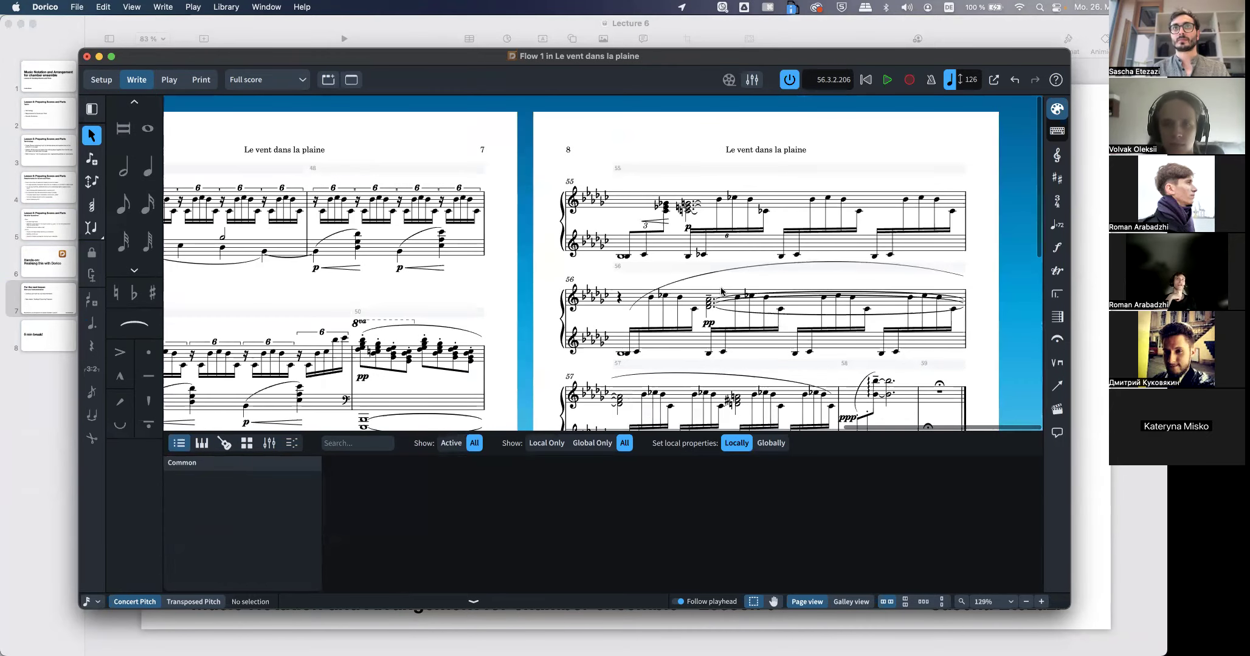
scroll(721, 292, "down", 3)
scroll(720, 287, "up", 2)
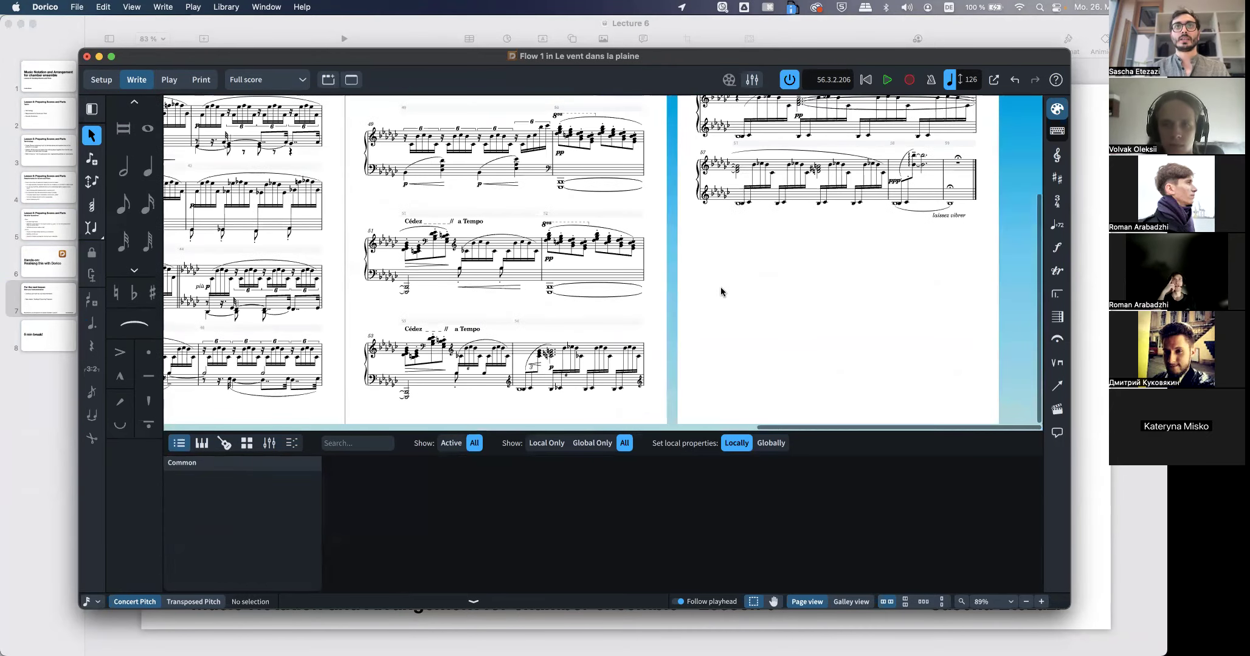
scroll(721, 290, "up", 2)
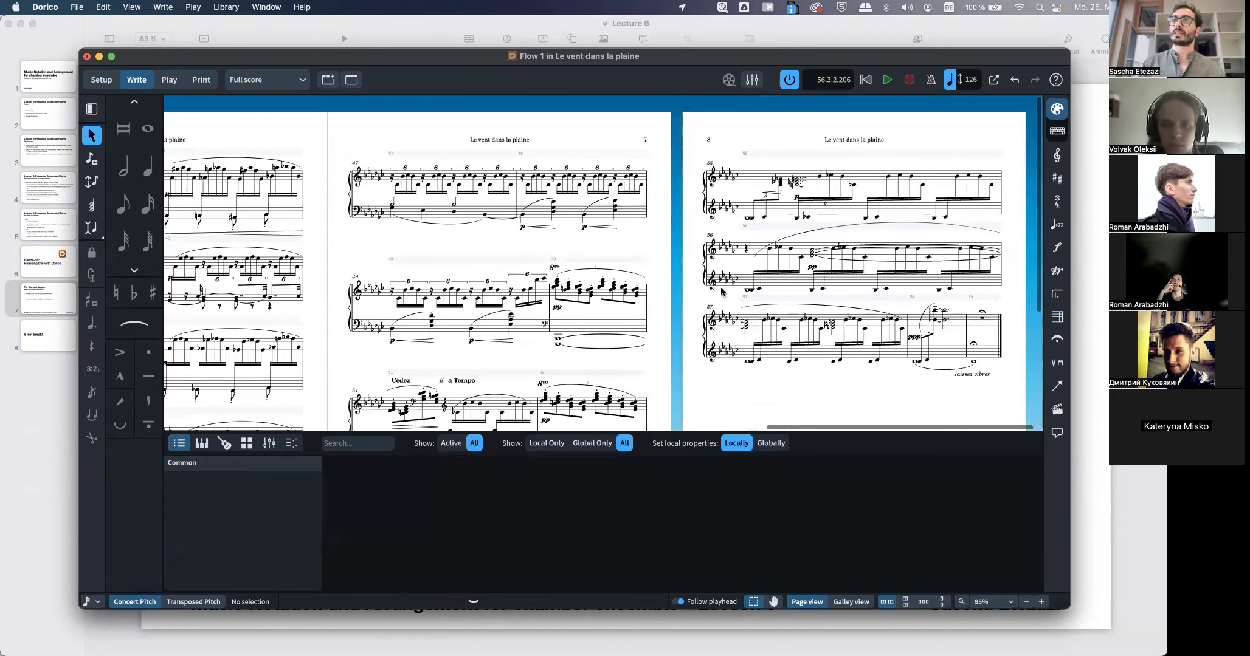
left_click(984, 375)
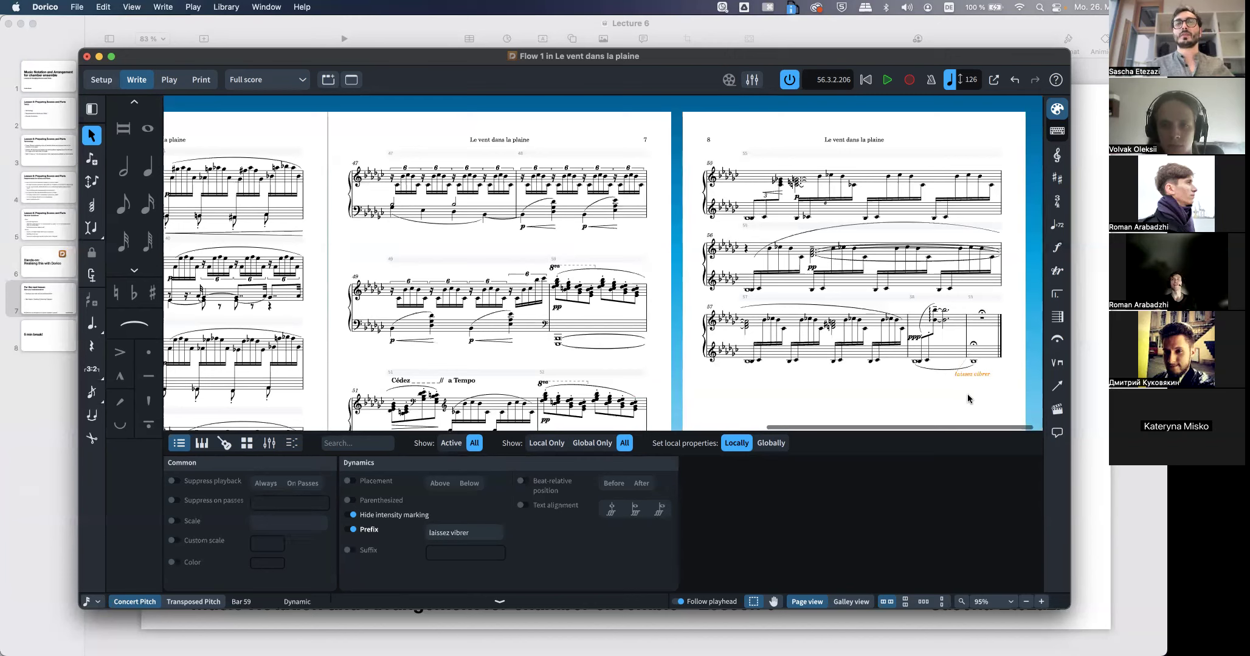
left_click(555, 606)
Look through the opening pages of the full score, from the title page to page 5
scroll(575, 446, "left", 5)
scroll(574, 445, "left", 10)
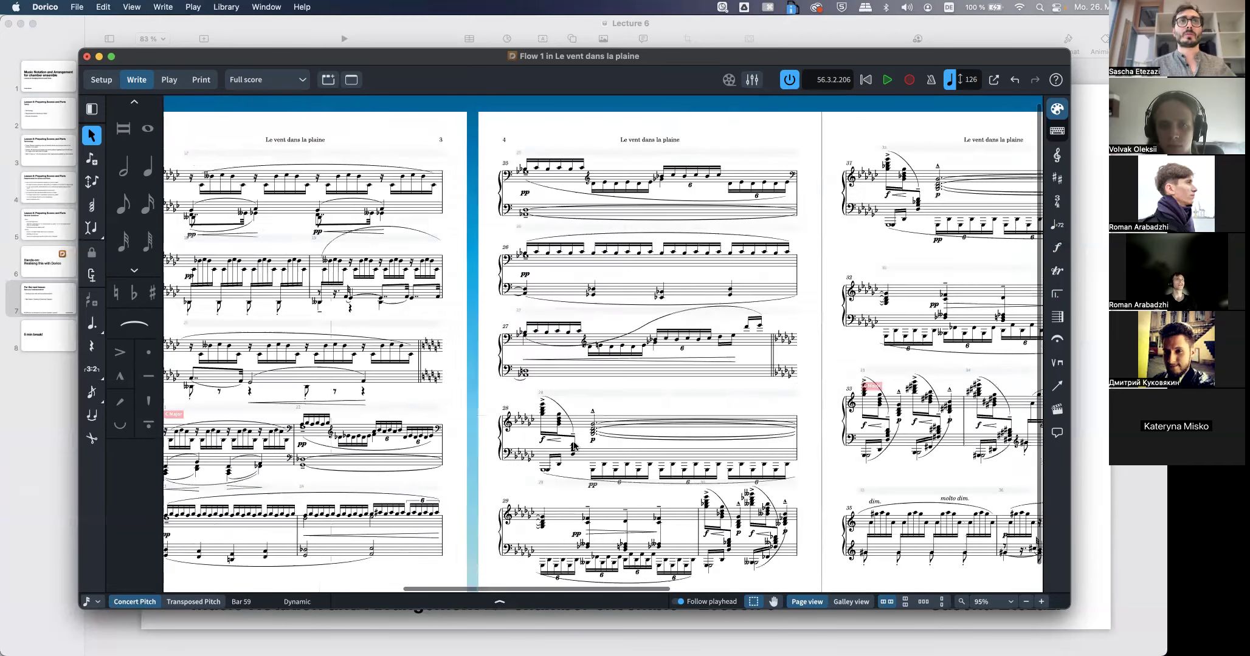
scroll(574, 446, "left", 3)
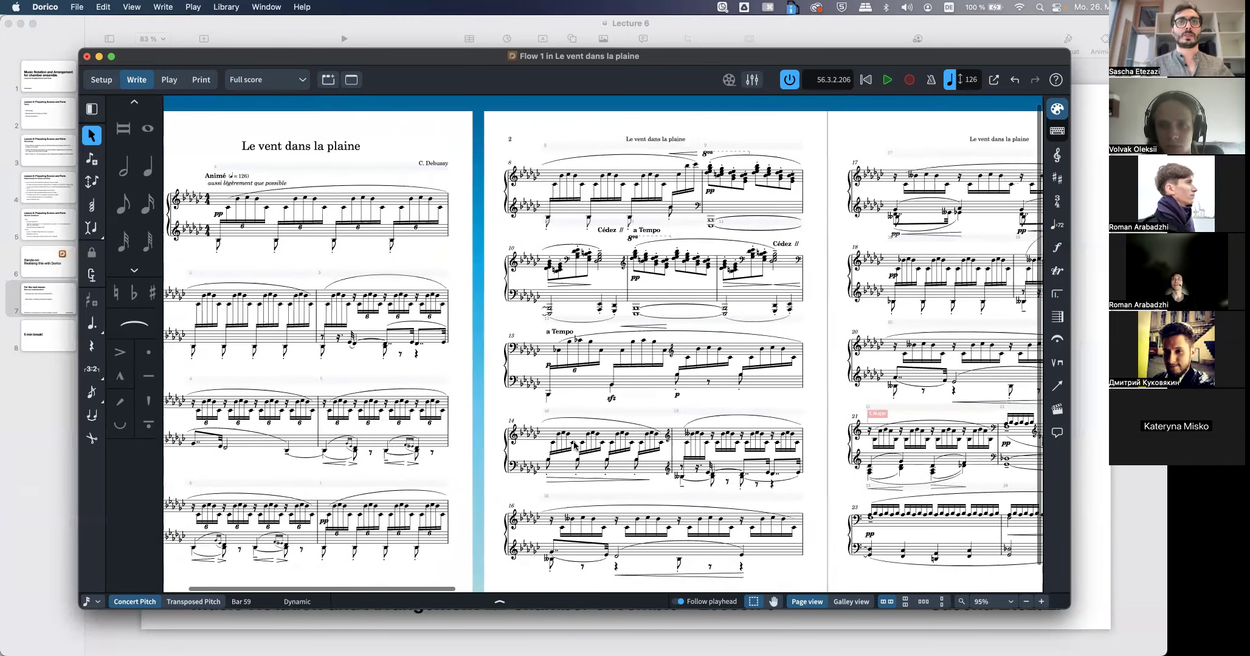
scroll(572, 445, "right", 5)
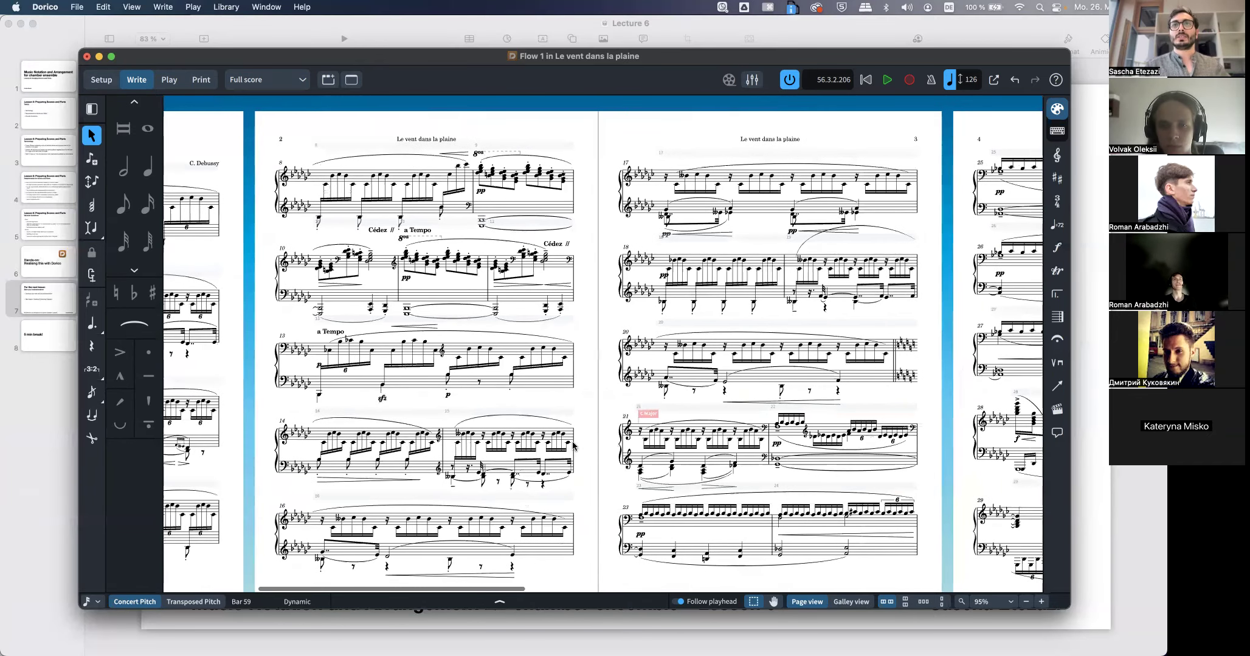
scroll(573, 446, "right", 5)
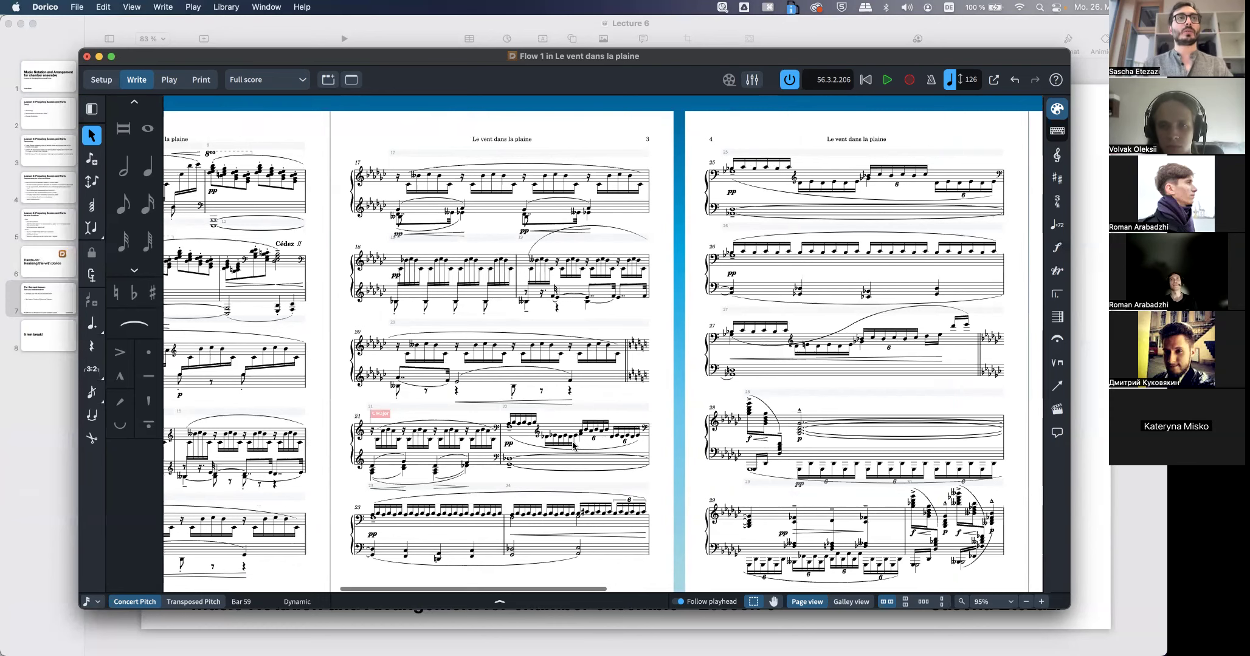
scroll(573, 445, "left", 5)
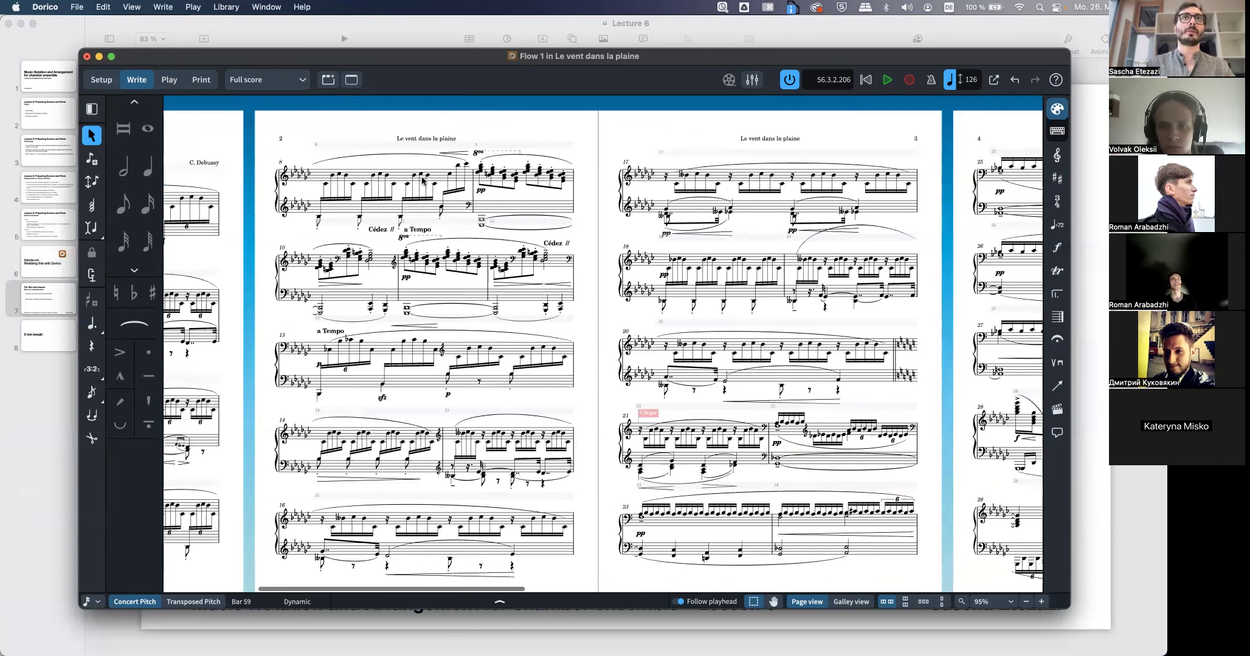
scroll(576, 294, "right", 1)
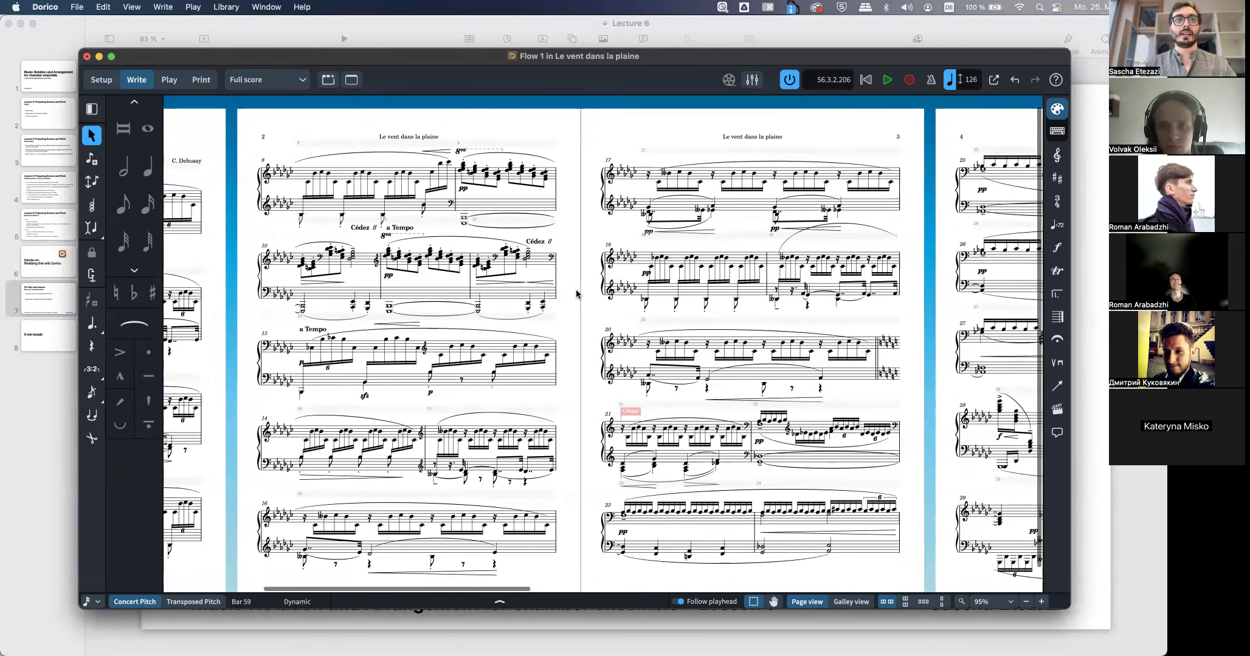
scroll(575, 313, "down", 1)
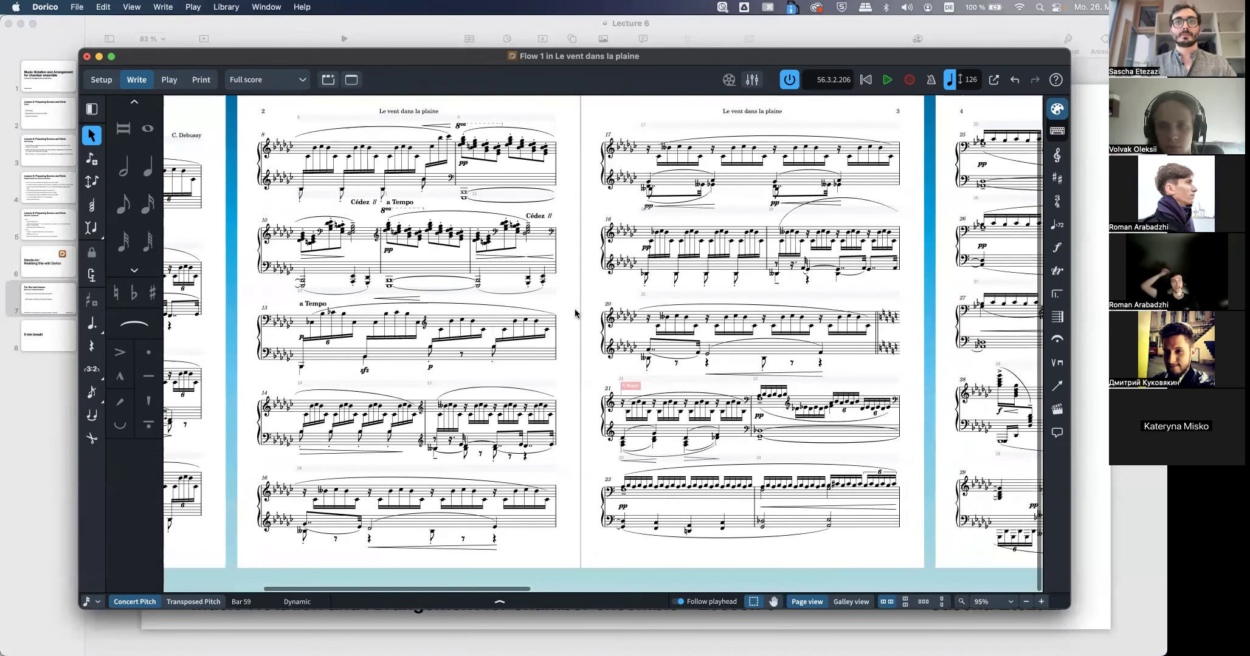
scroll(575, 314, "right", 6)
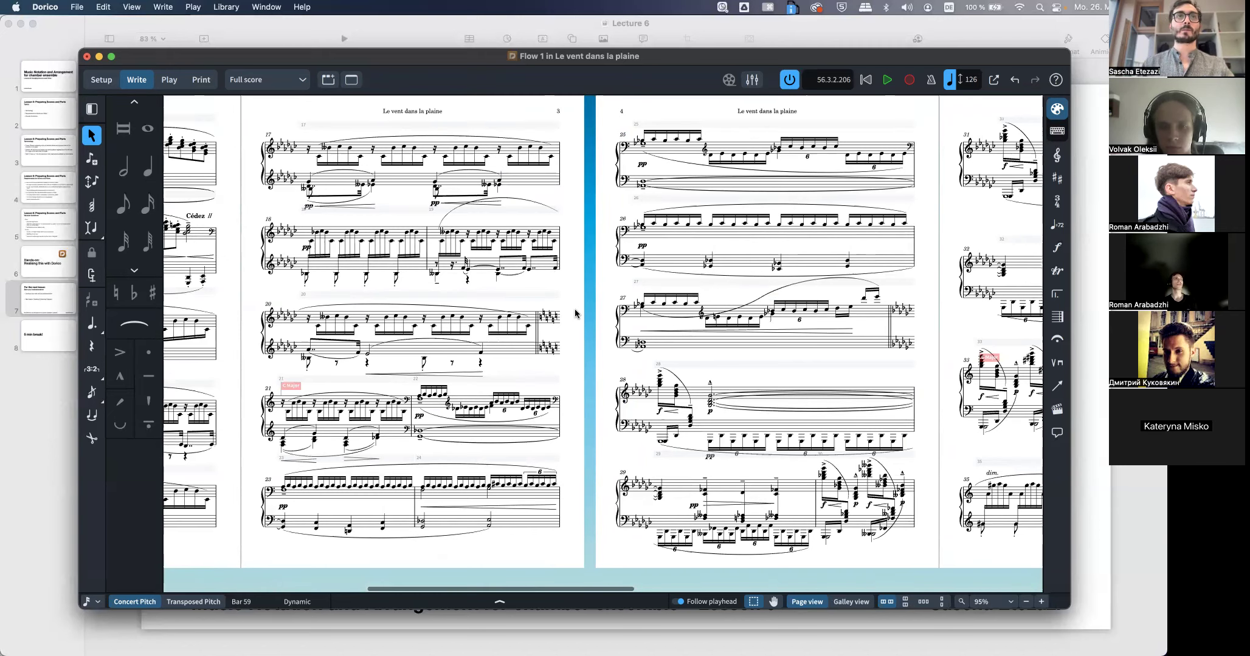
scroll(574, 313, "left", 10)
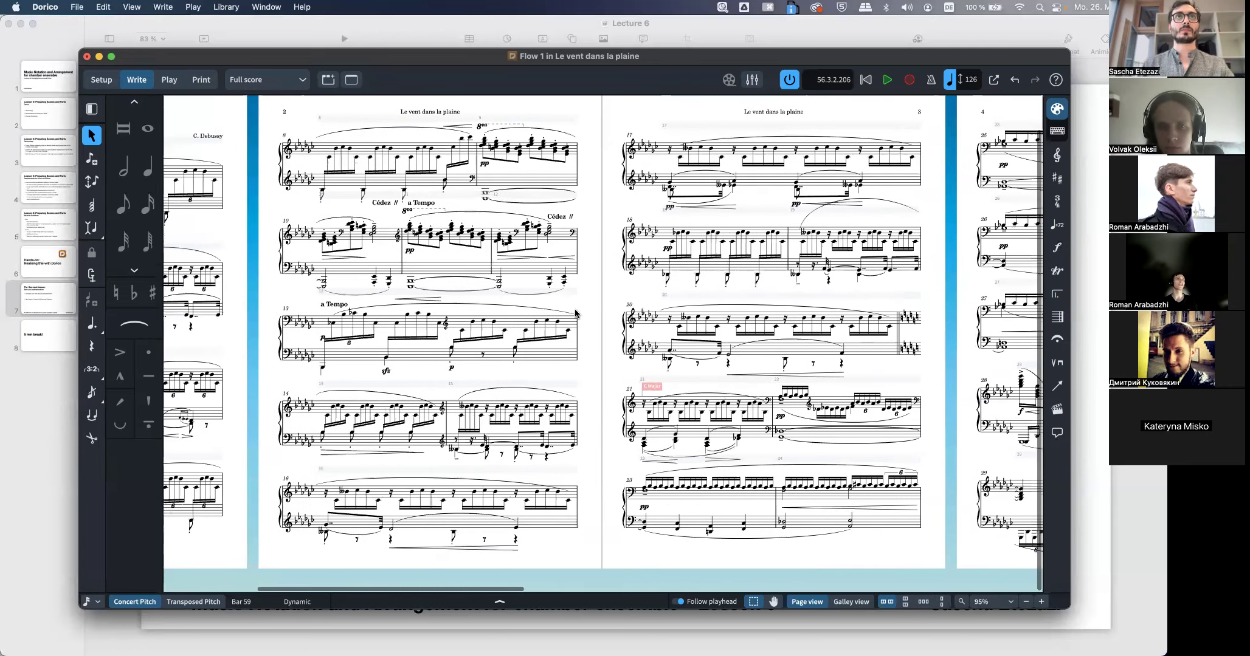
scroll(575, 313, "left", 5)
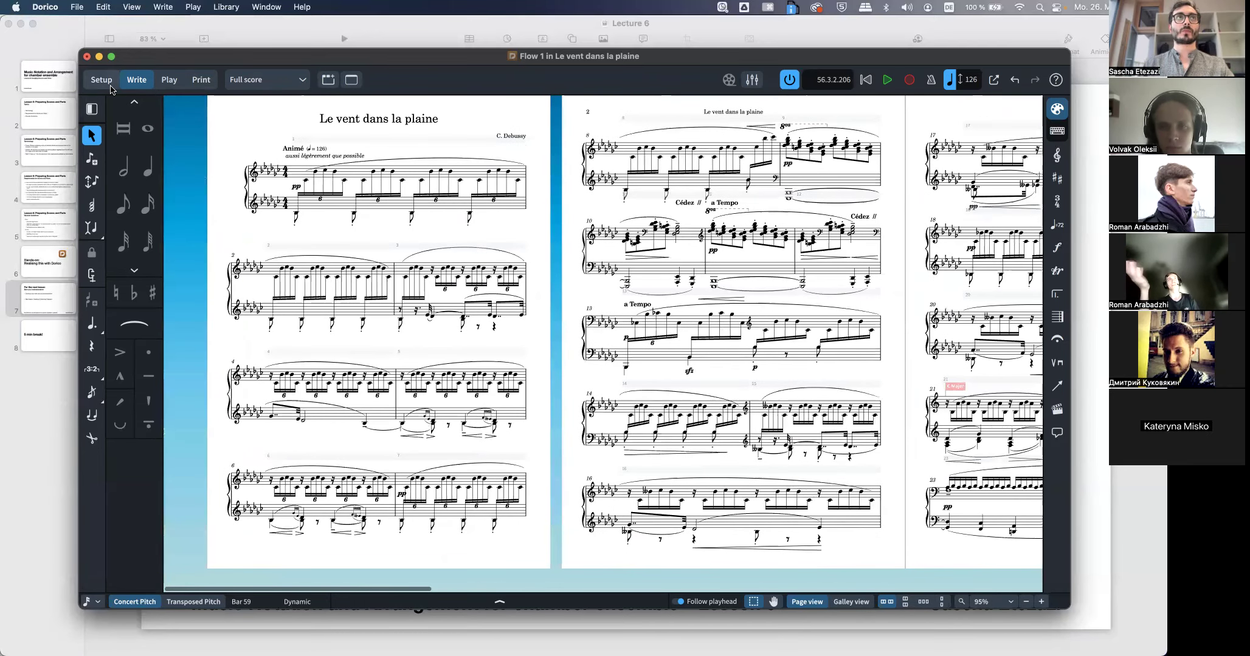
Switch to Setup mode for editing the project's players
left_click(110, 85)
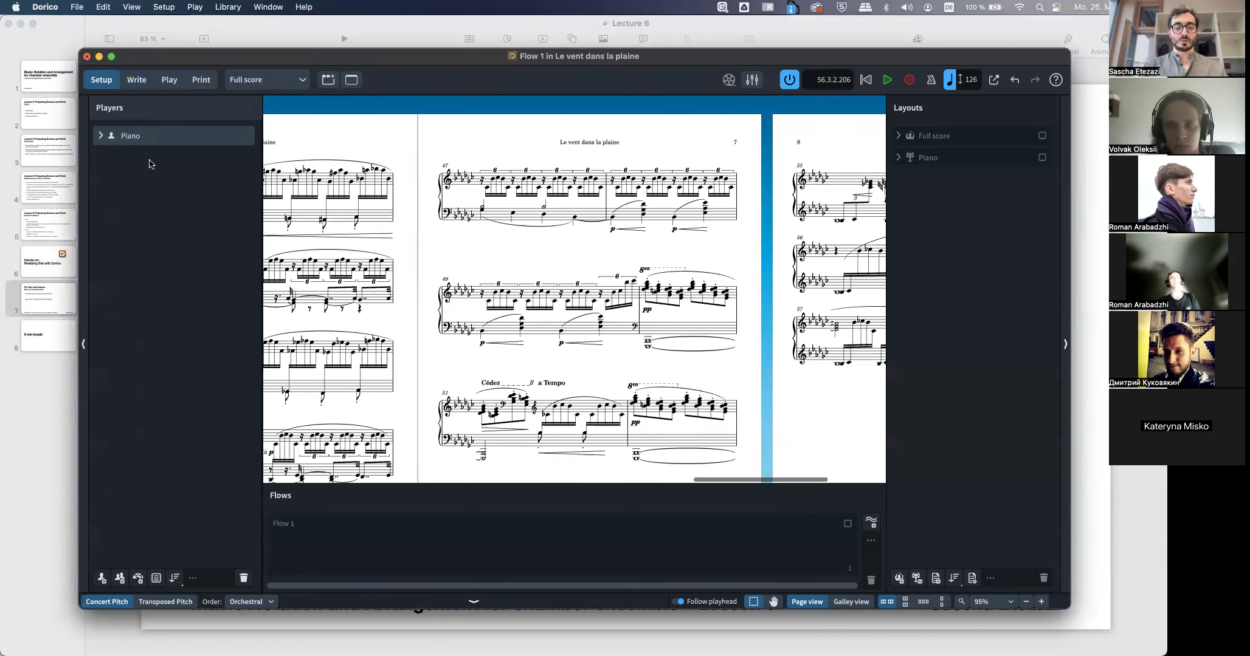
key("shift+p")
key("Escape")
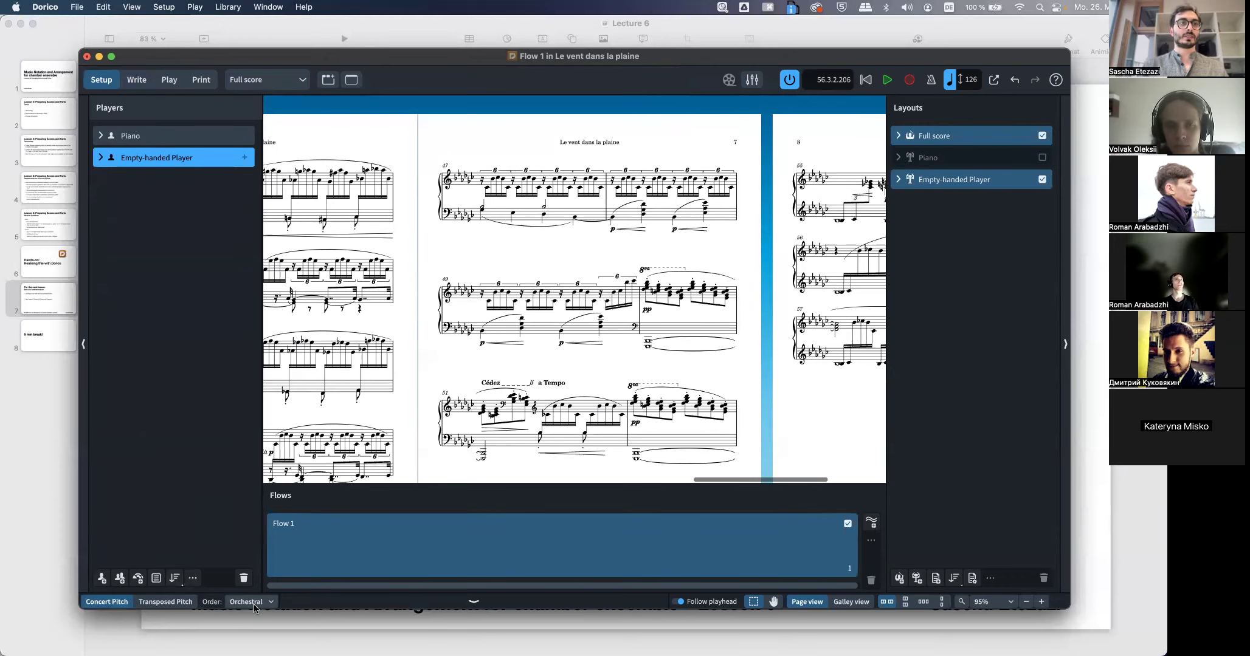
left_click(244, 578)
left_click(604, 336)
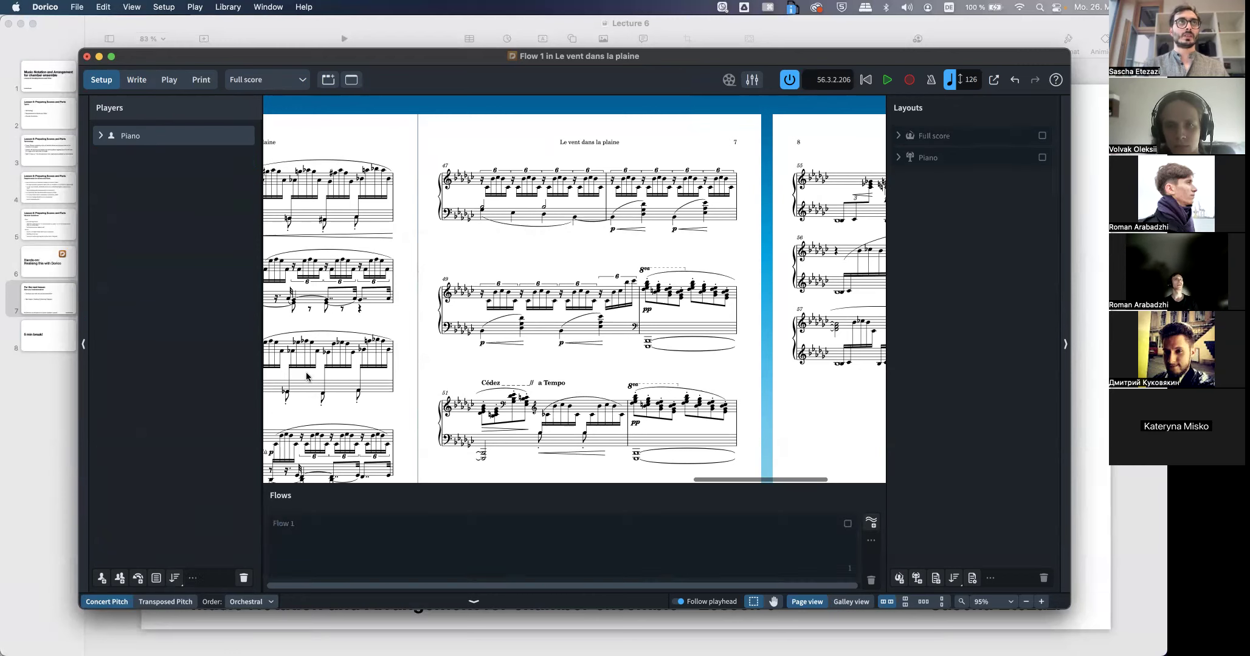
Add a solo player holding a flute
key("shift+p")
type("flute")
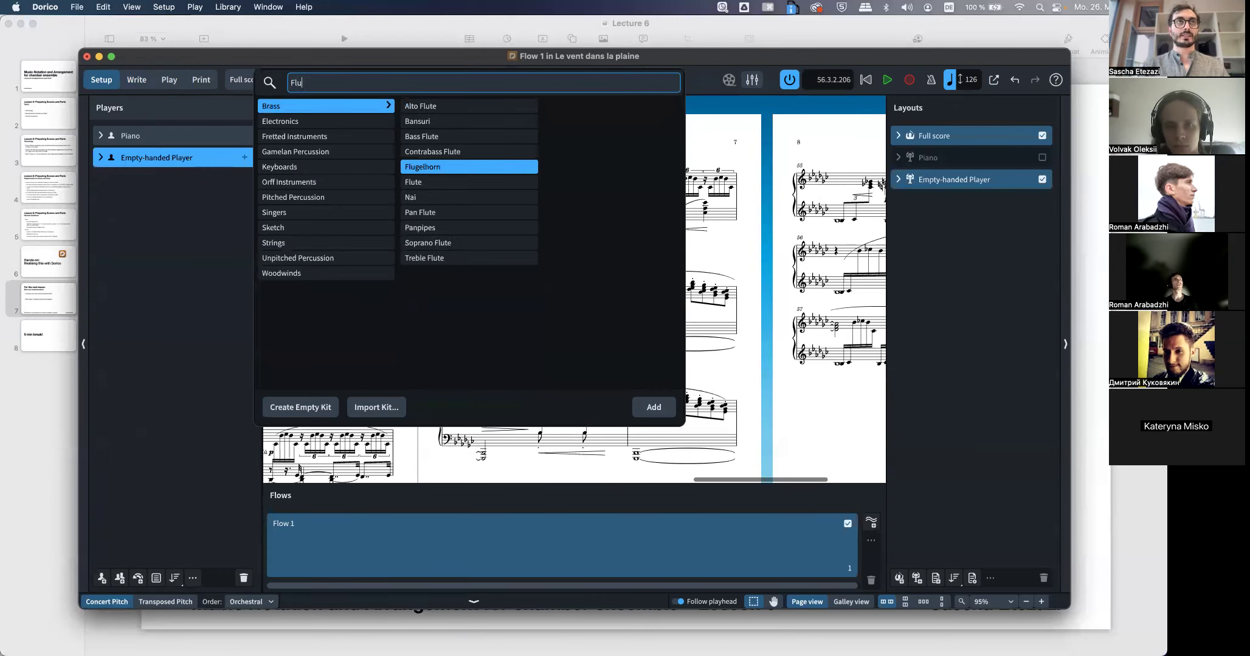
key("Return")
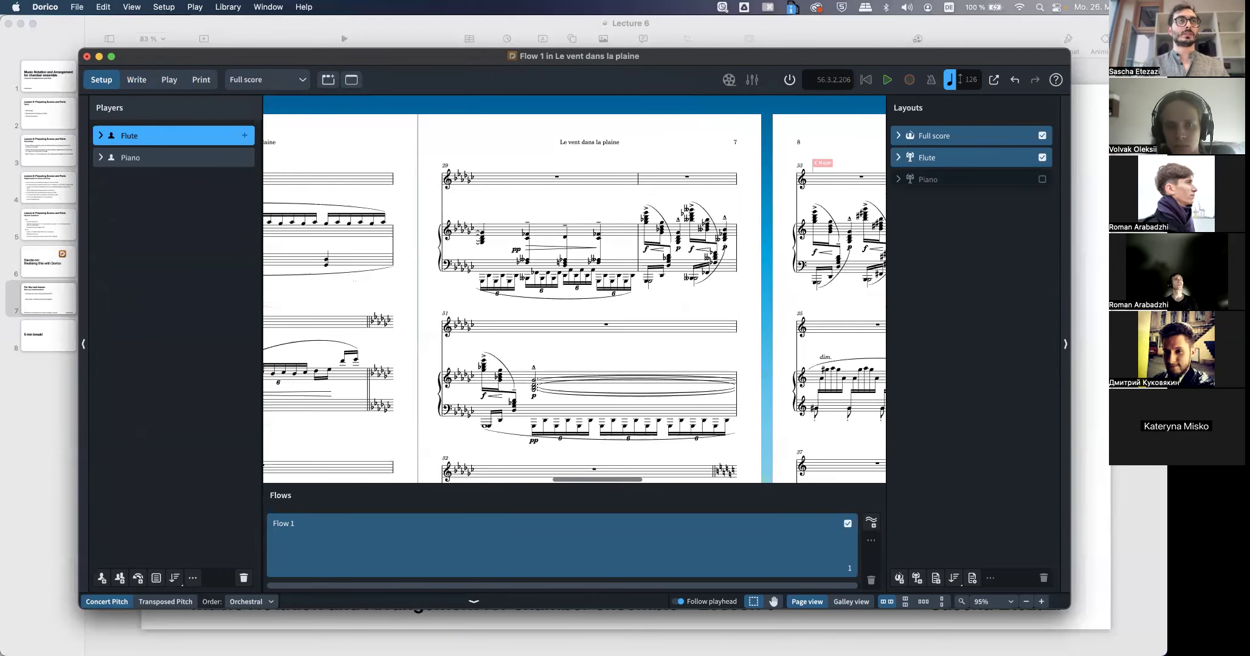
Add a solo player holding a clarinet in B flat
key("shift+p")
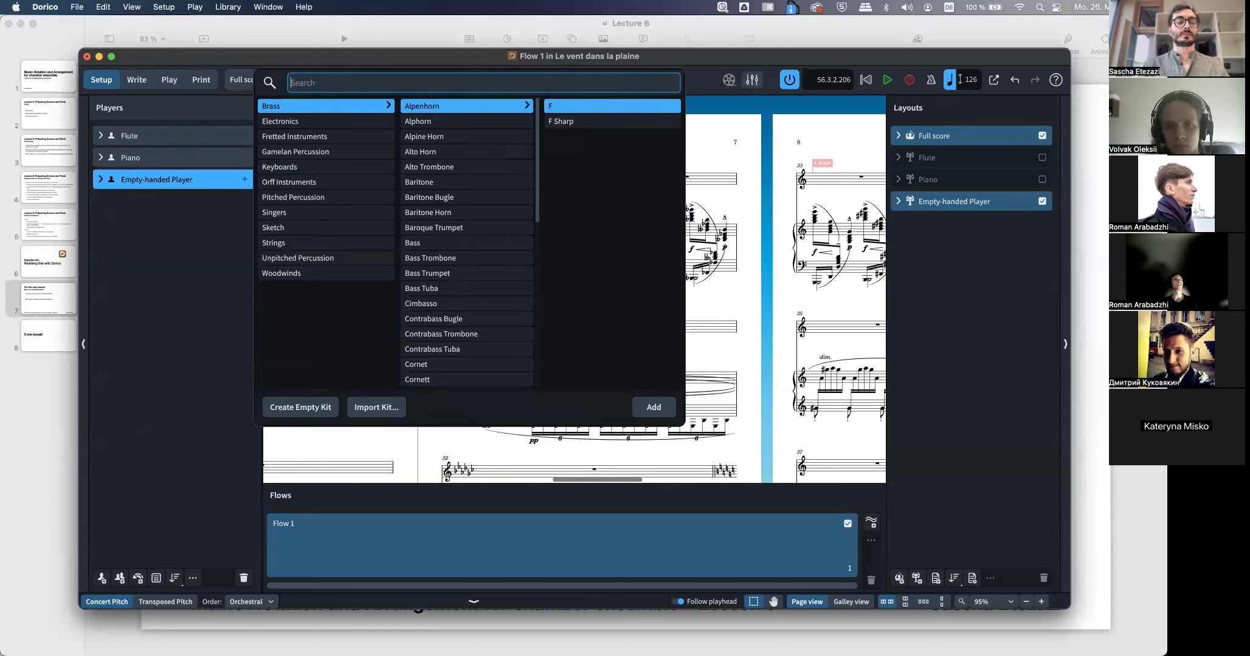
type("Clarinet")
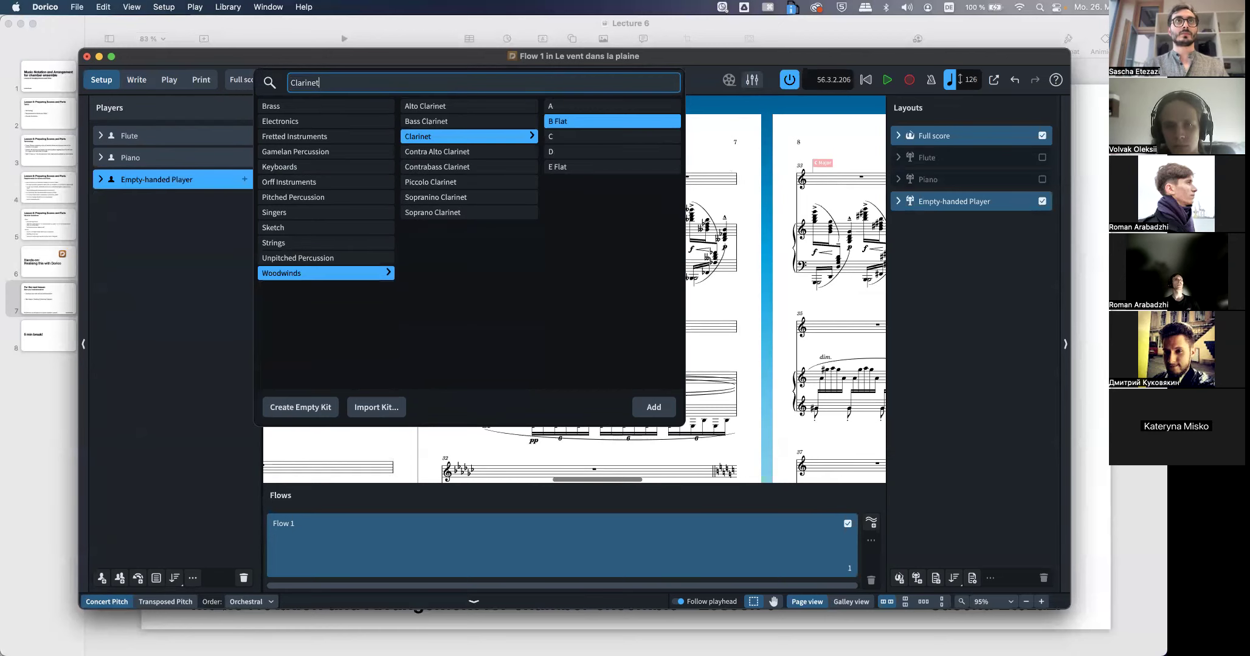
Add a B Flat clarinet to the empty player and a new solo player holding a Bassoon
key("Return")
key("shift+p")
type("Bassoon")
key("Return")
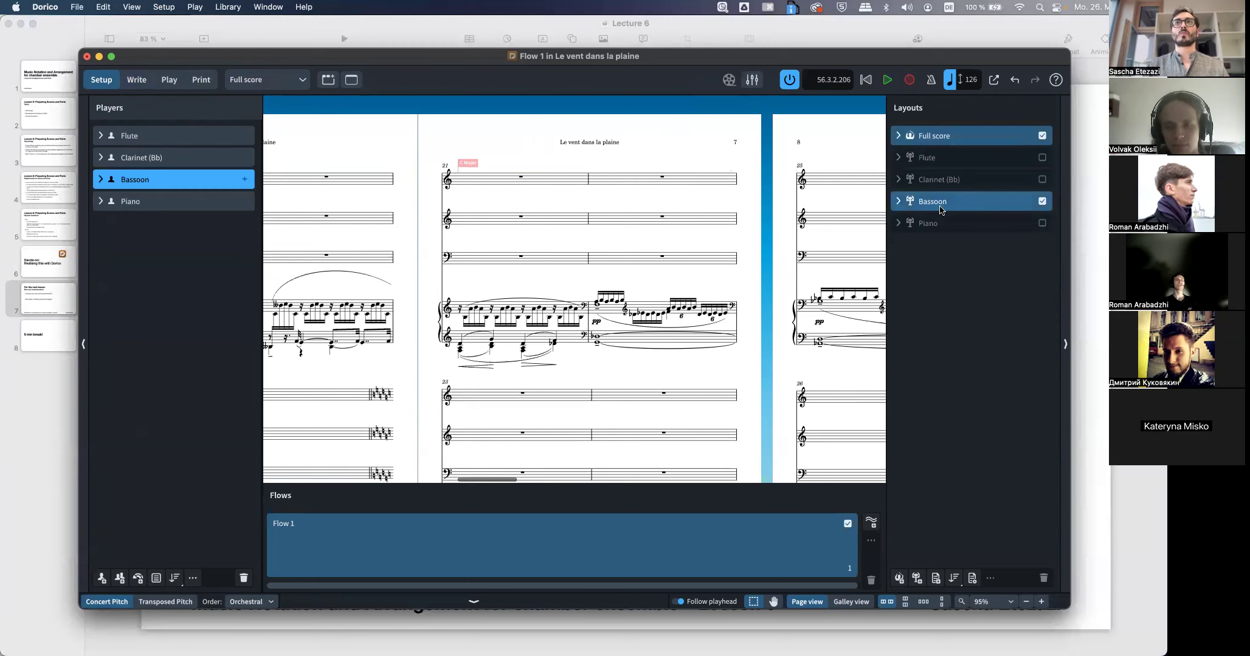
Limit the Full score layout to the Piano player and rename it Full score Piano
left_click(959, 138)
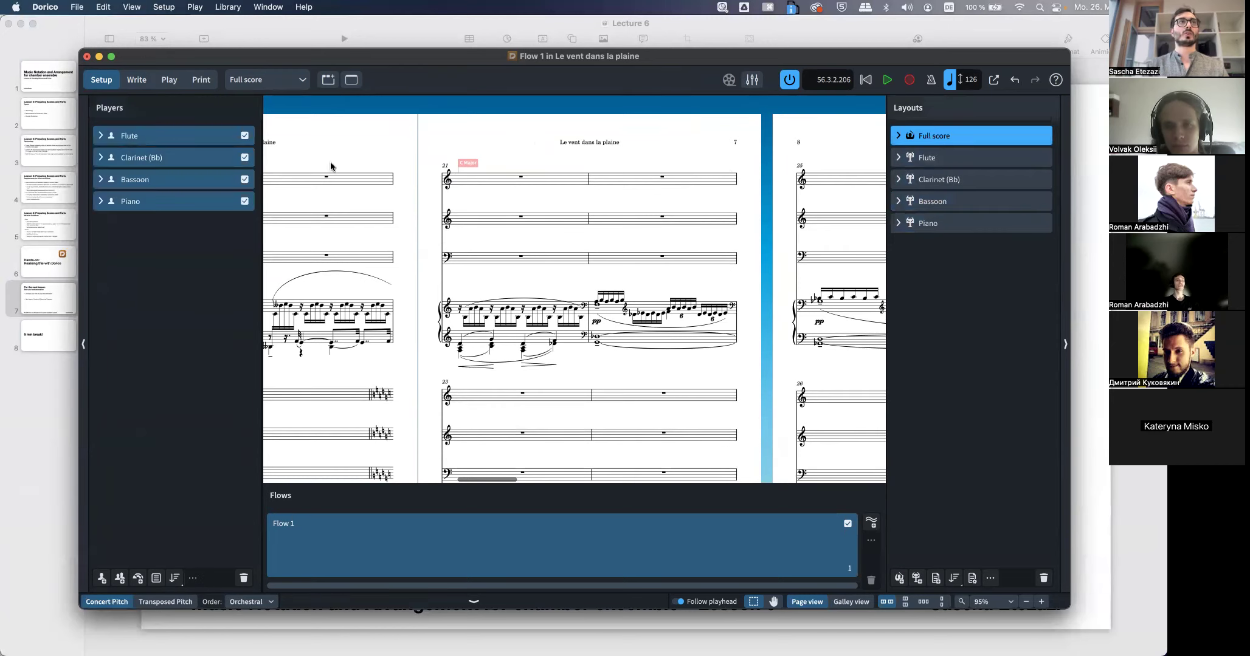
left_click(244, 135)
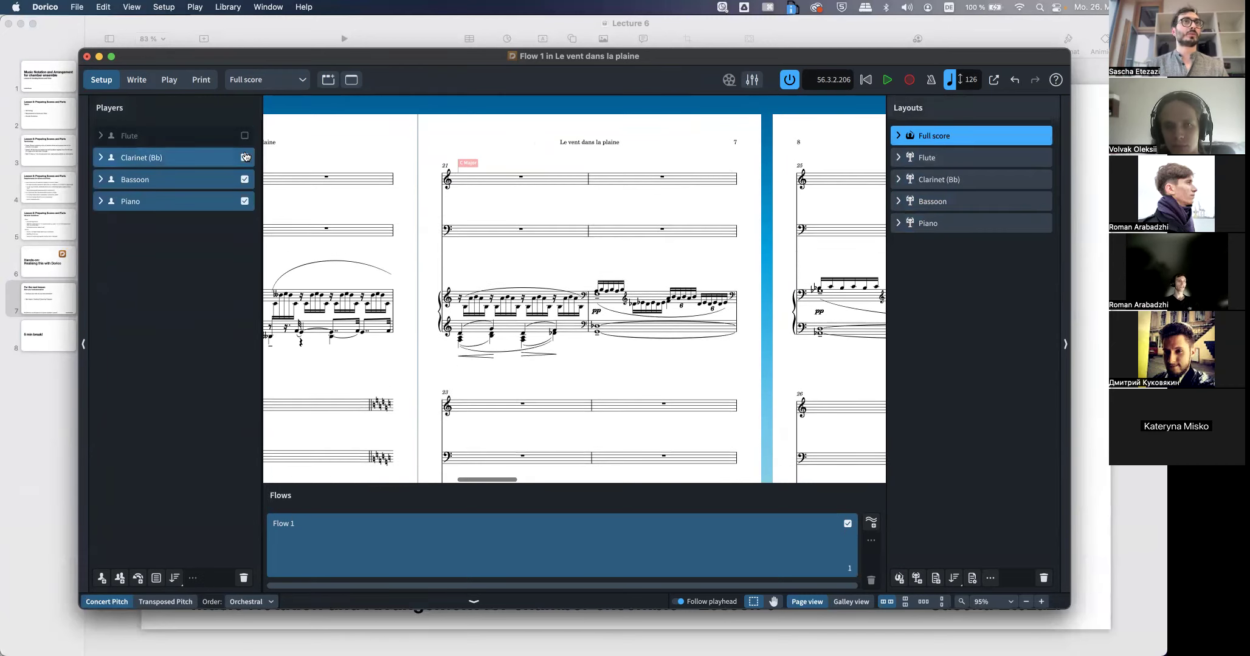
left_click(244, 158)
left_click(244, 179)
scroll(771, 183, "left", 12)
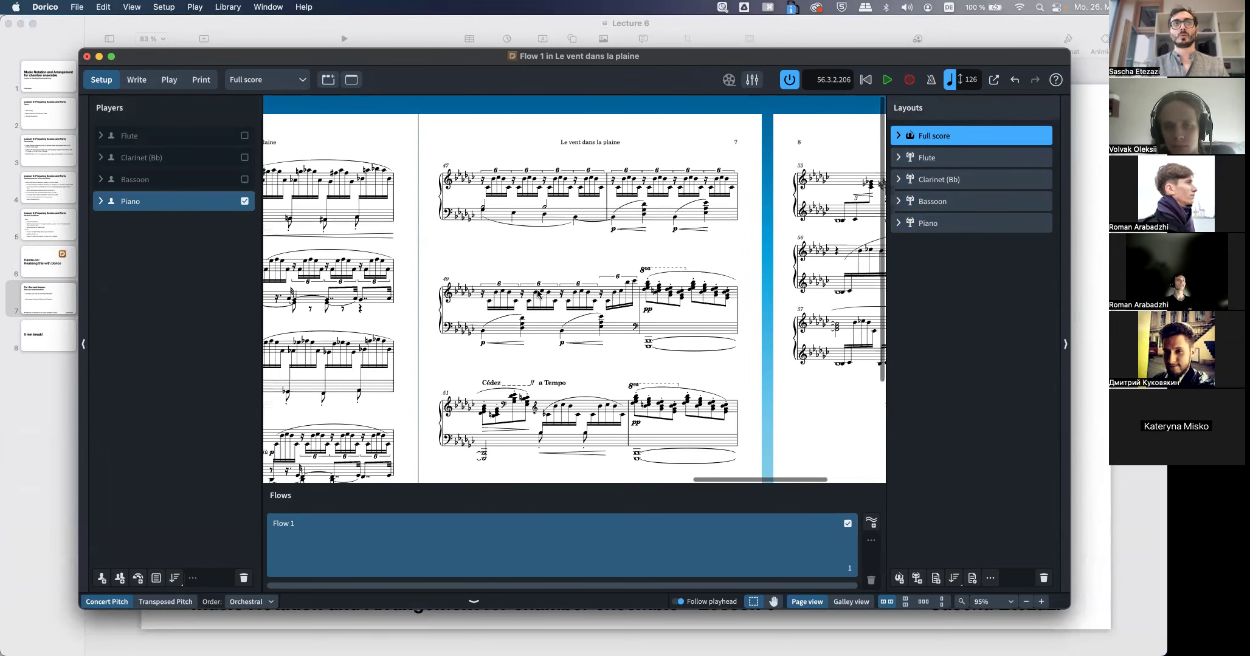
double_click(951, 140)
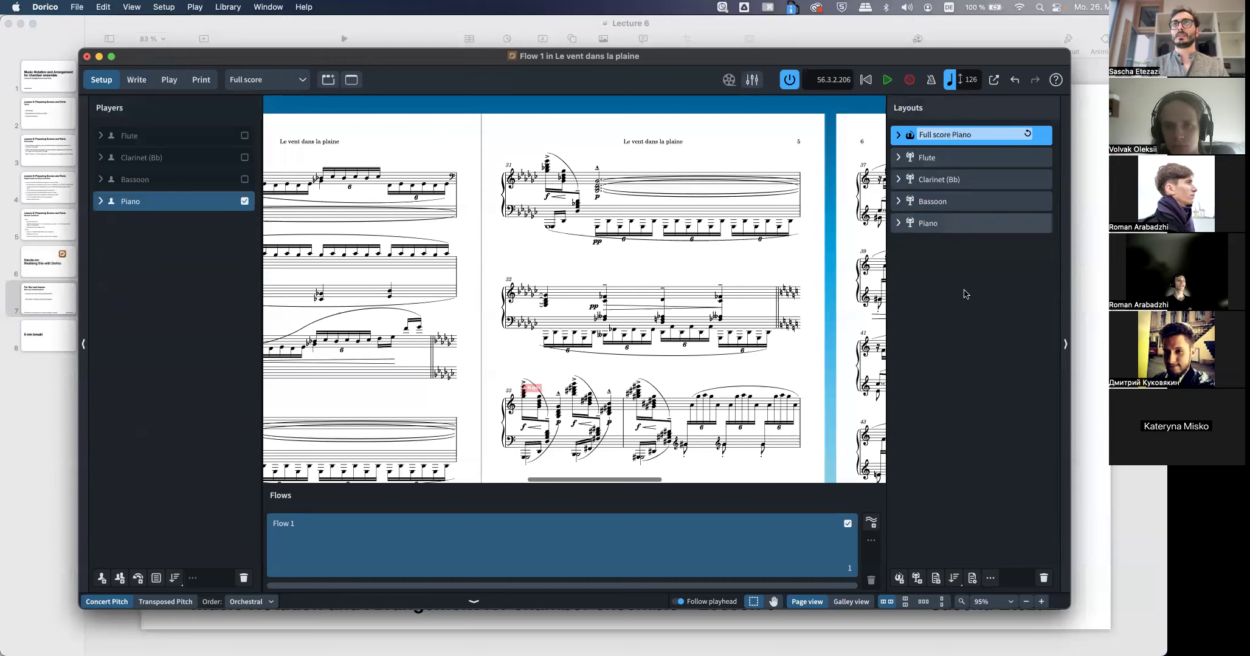
left_click(958, 331)
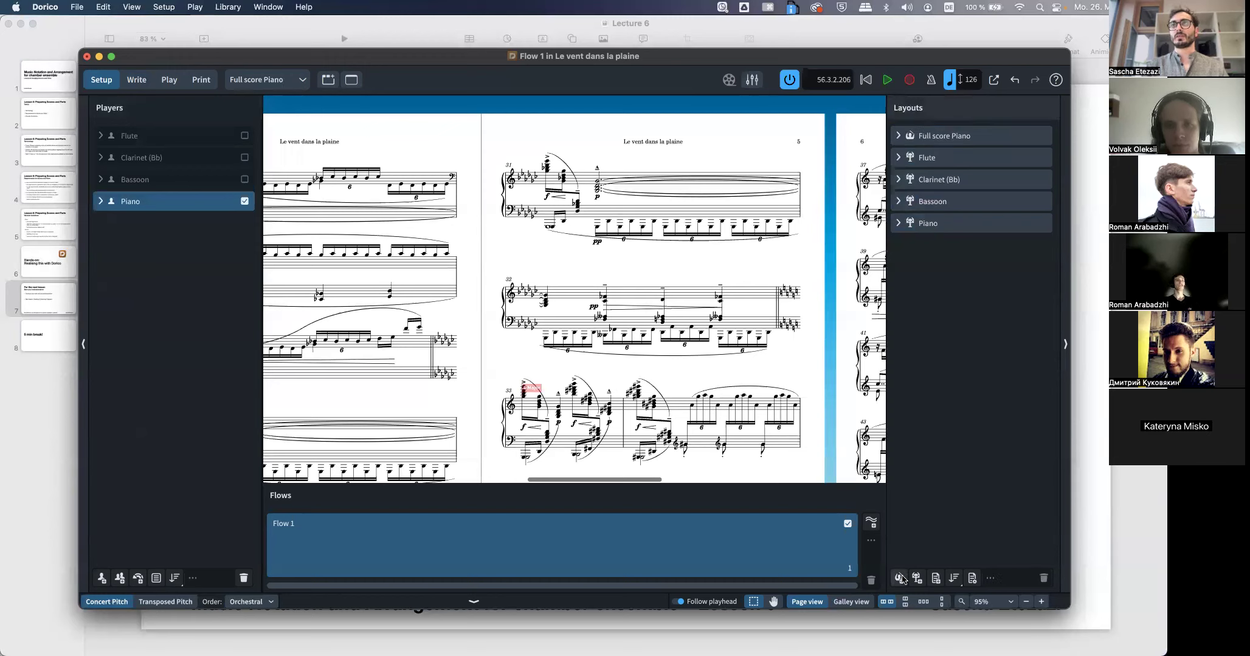
Create a new full score layout containing all players and name it Arranging
left_click(900, 578)
double_click(927, 246)
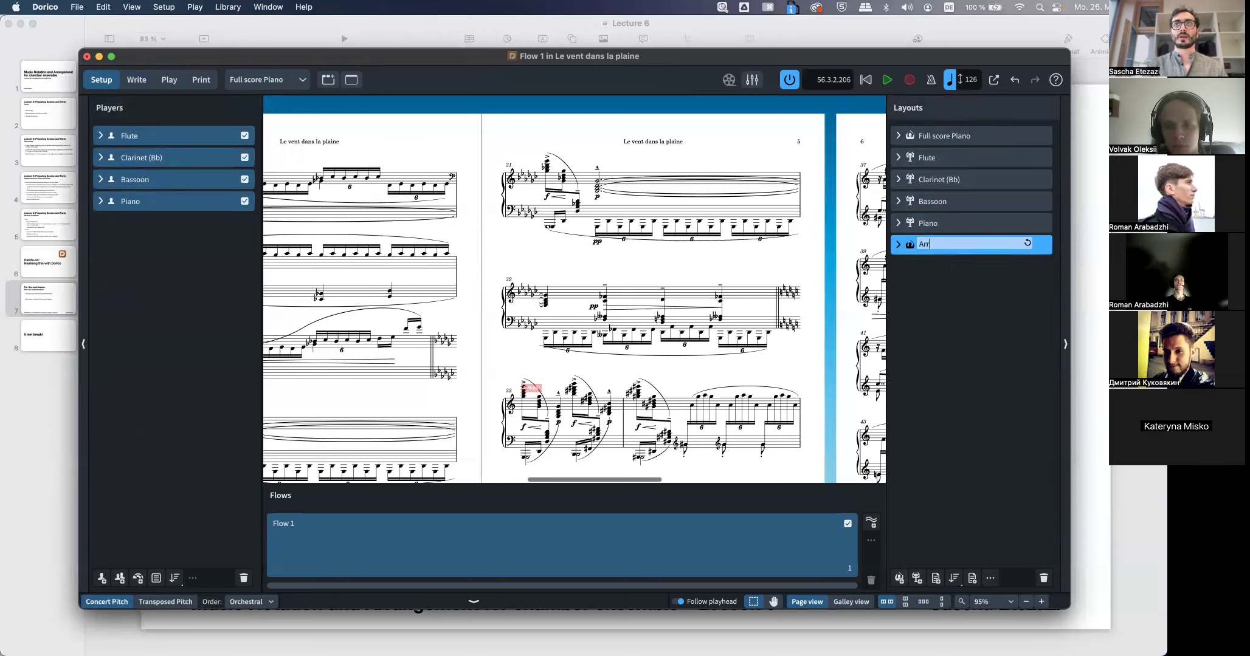
key("Return")
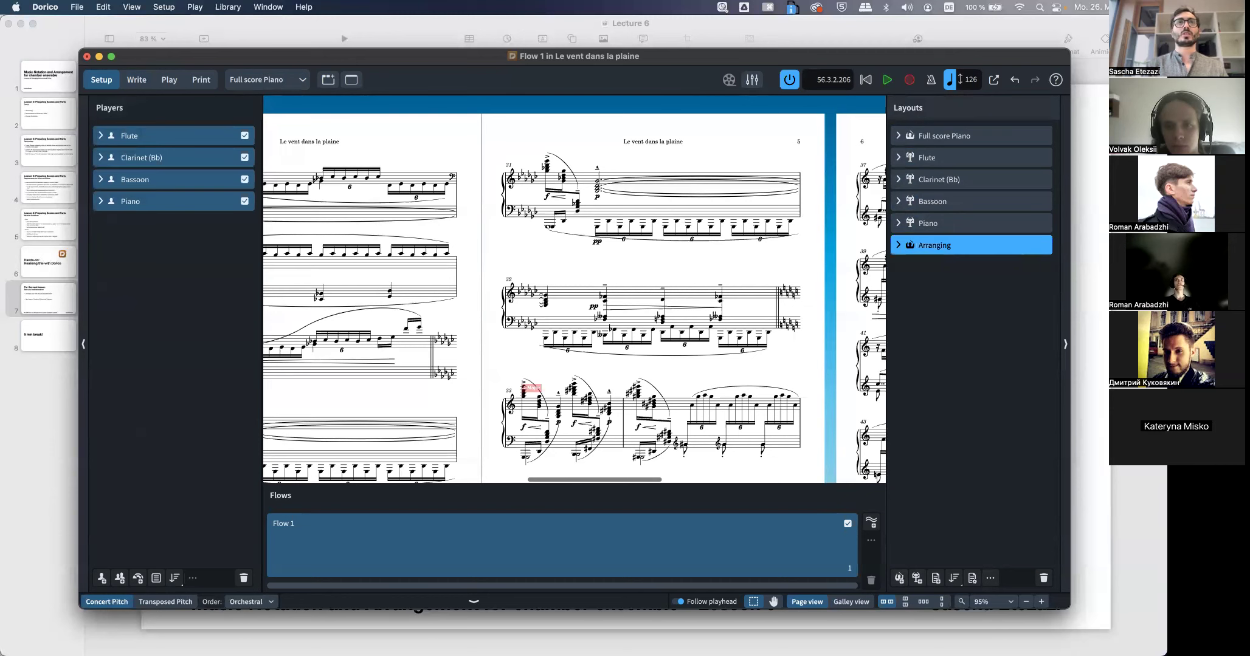
Create another full score layout named Ensemble and exclude the Piano player from it
scroll(483, 283, "left", 3)
scroll(483, 284, "left", 10)
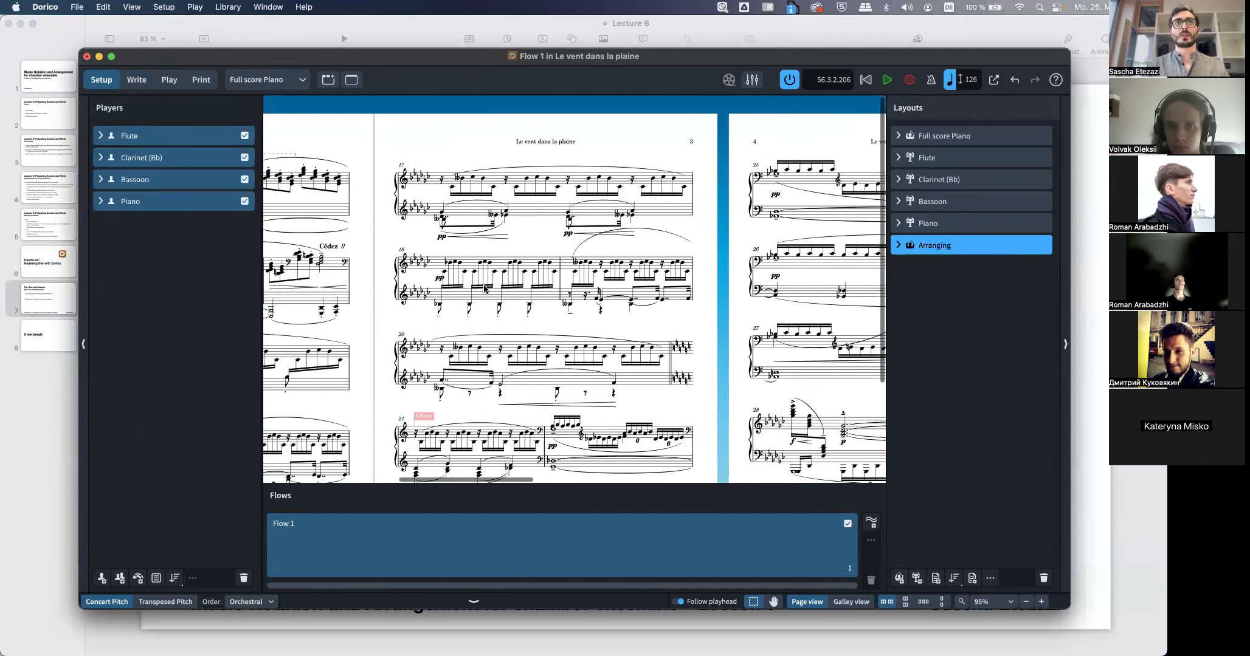
left_click(899, 578)
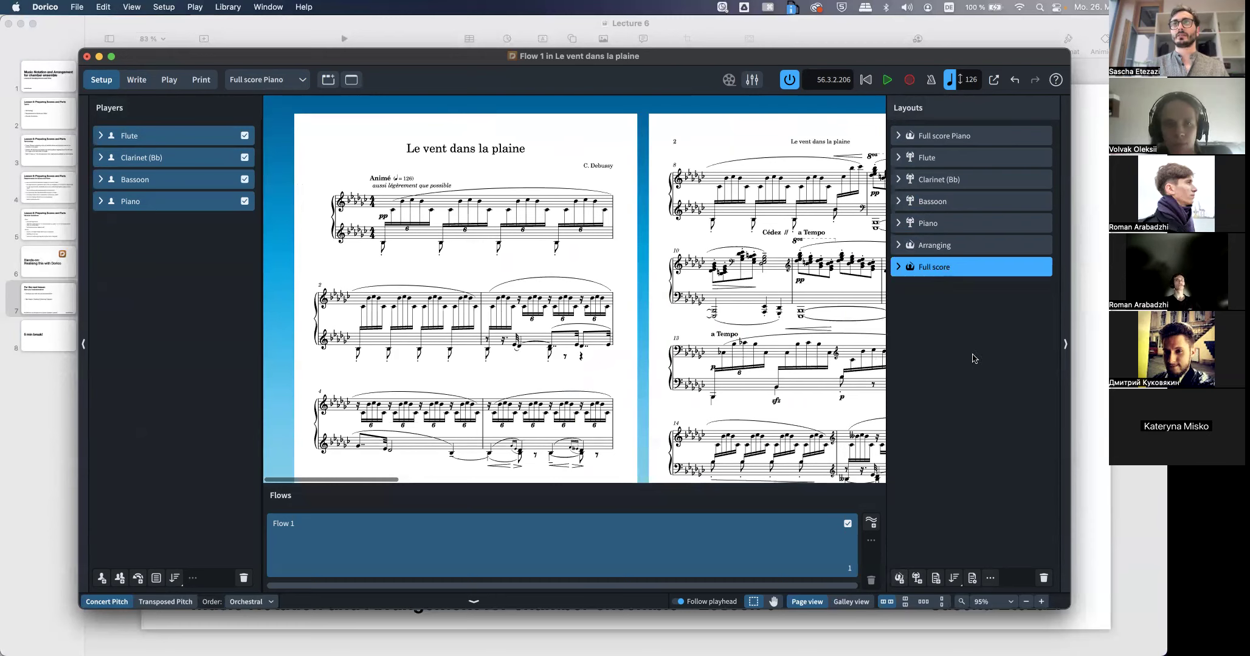
double_click(928, 268)
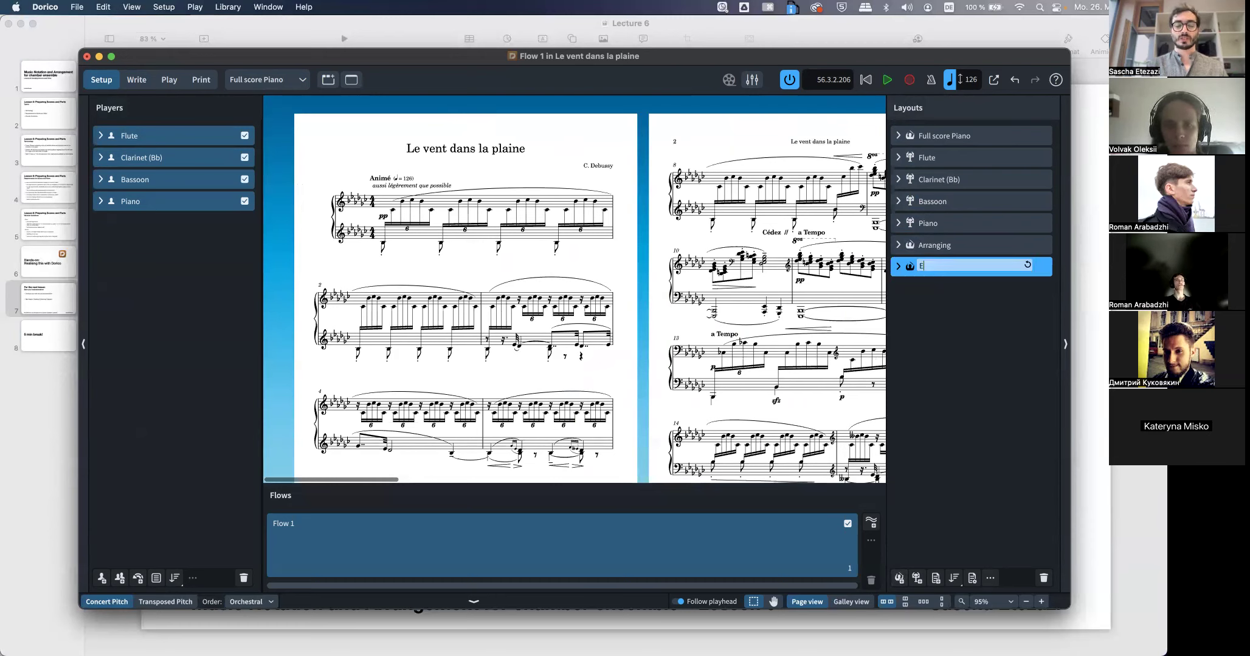
key("Return")
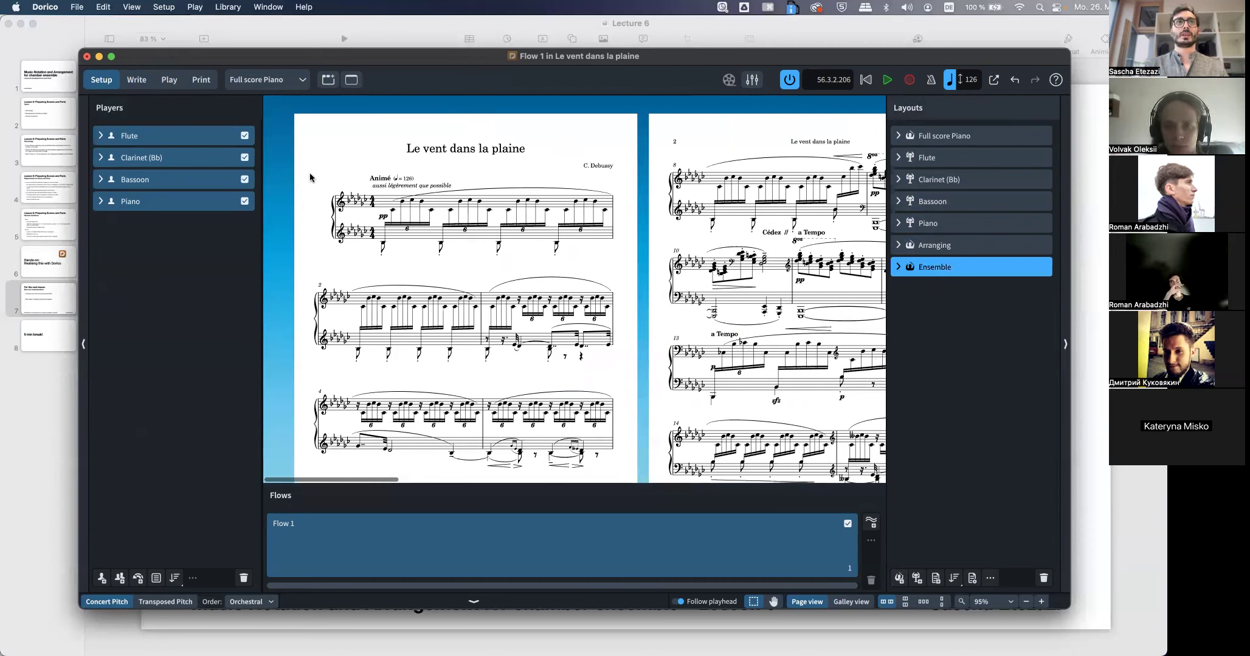
left_click(245, 202)
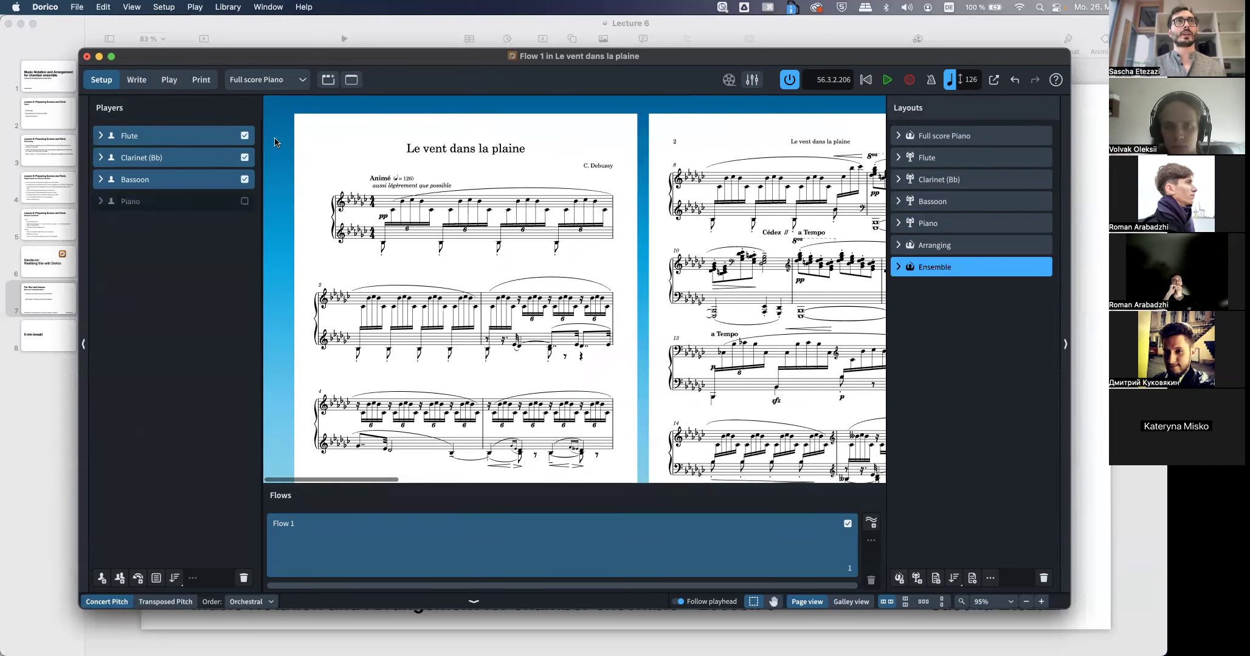
Show the Arranging layout in Write mode and in galley view
left_click(256, 80)
left_click(263, 185)
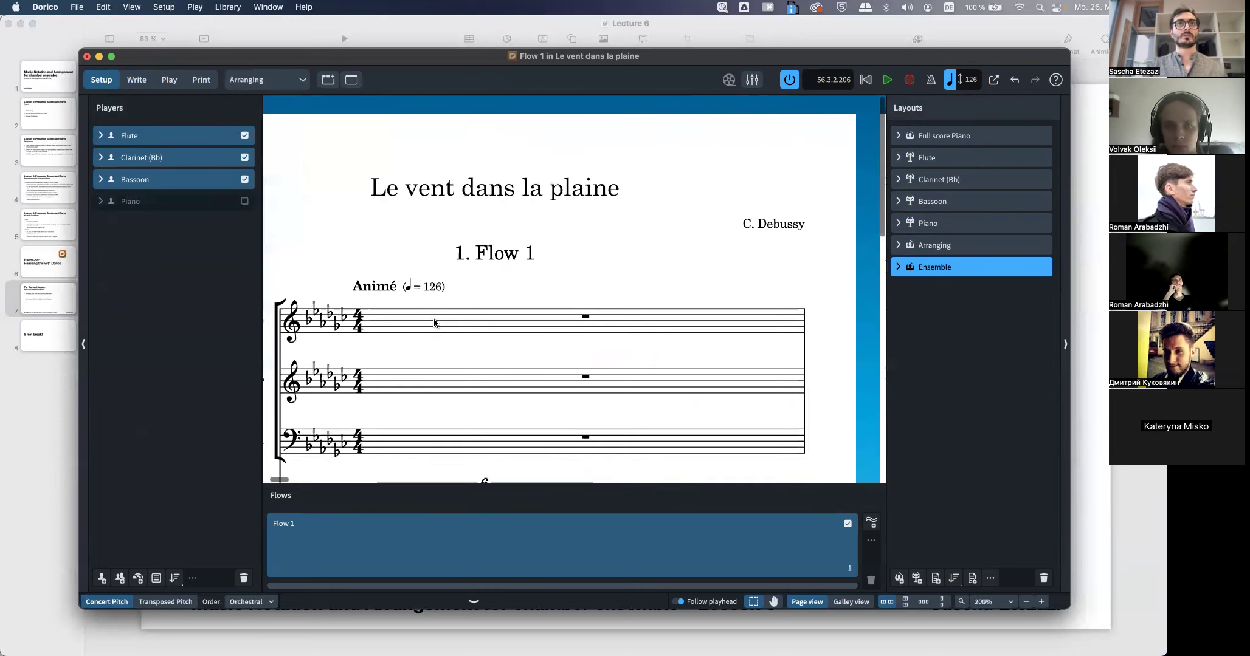
left_click(142, 83)
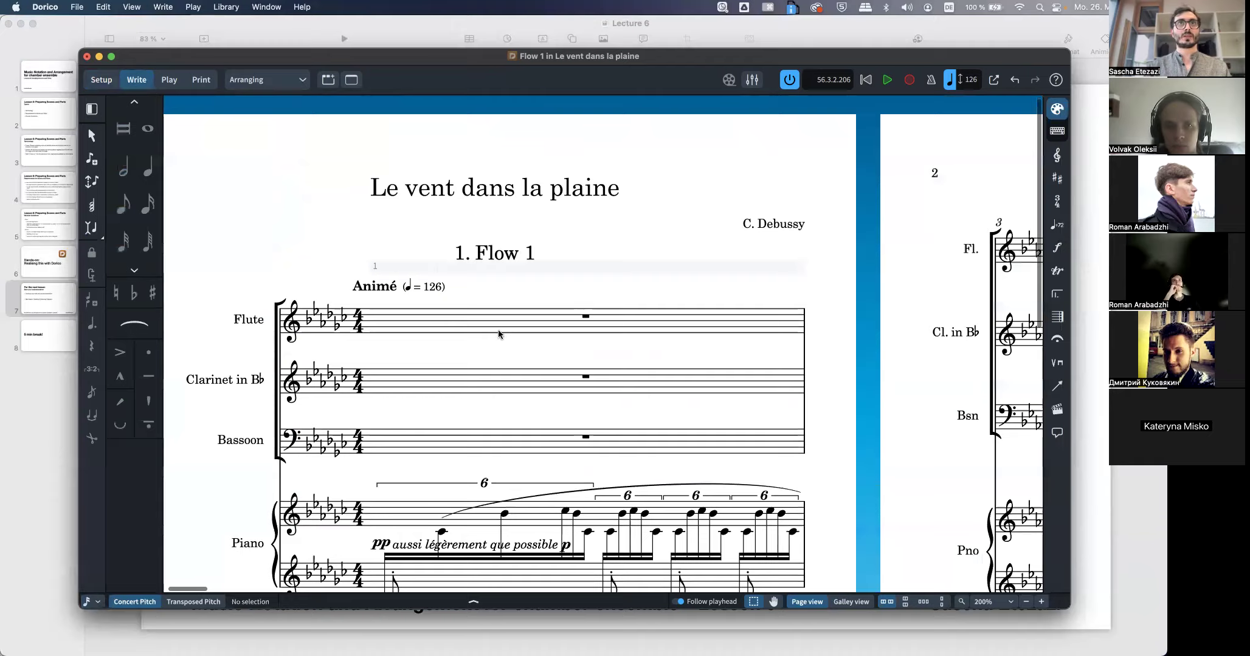
left_click(838, 602)
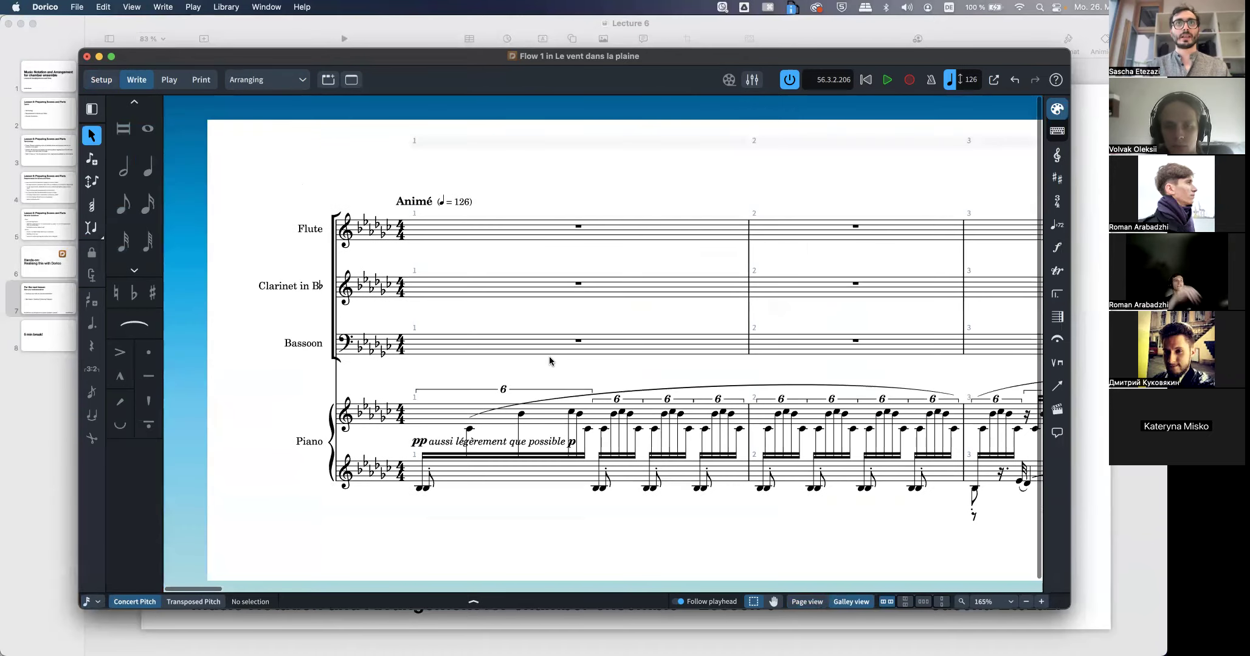
Select the piano's sextuplet passage in bars 1–6 and filter the selection to Up-stem Voice 1
left_click(253, 490)
scroll(413, 469, "right", 15)
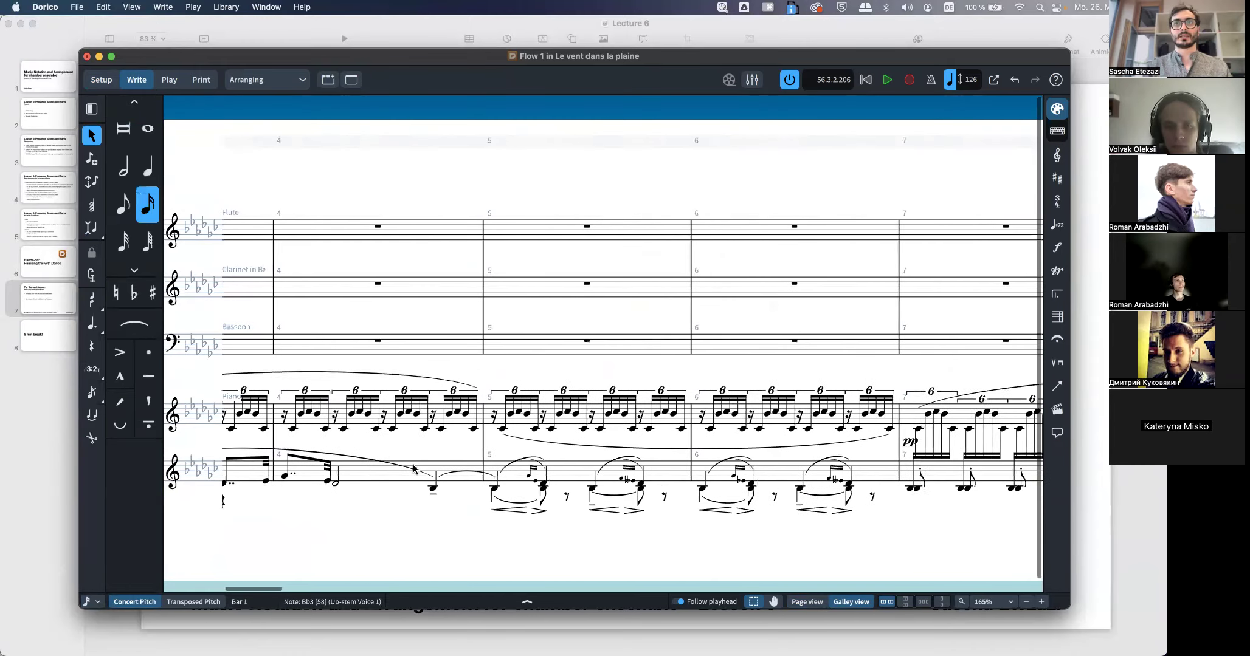
left_click(737, 419, "shift")
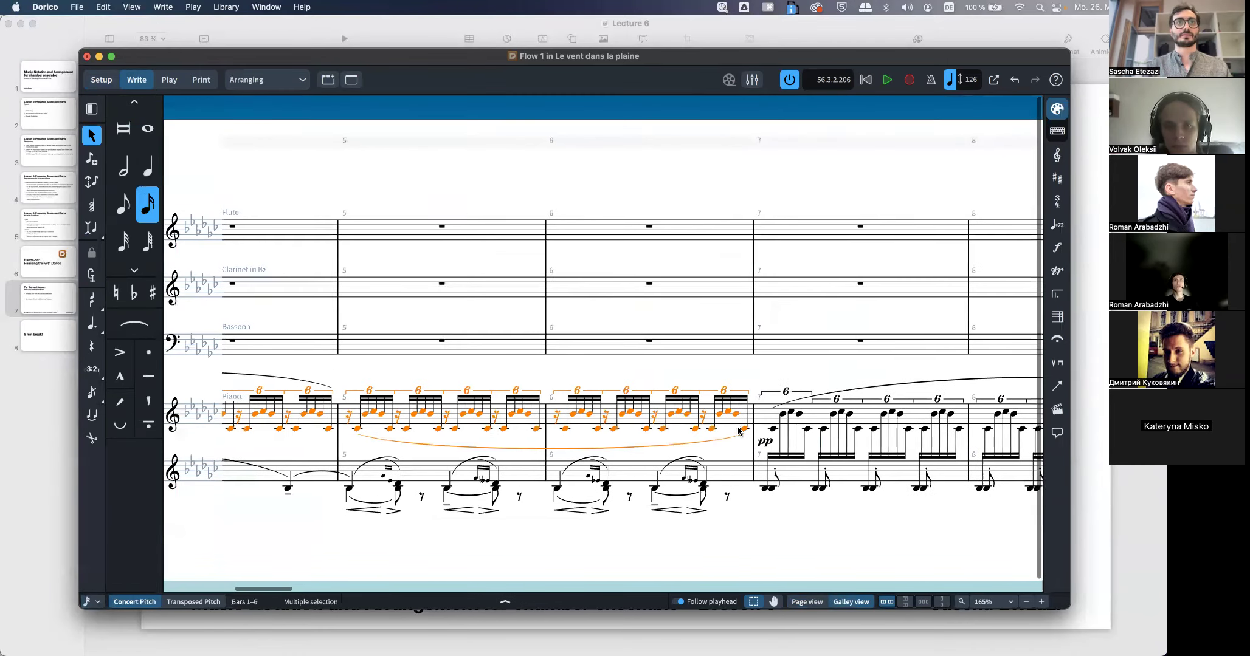
scroll(515, 373, "left", 15)
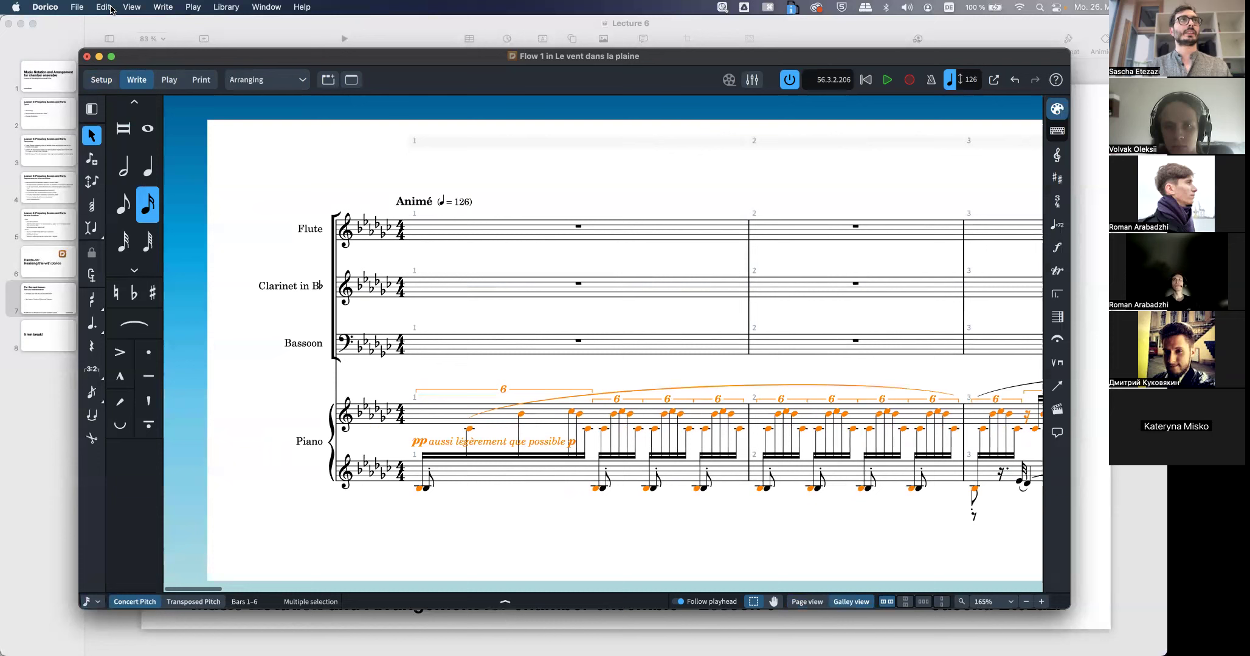
left_click(110, 8)
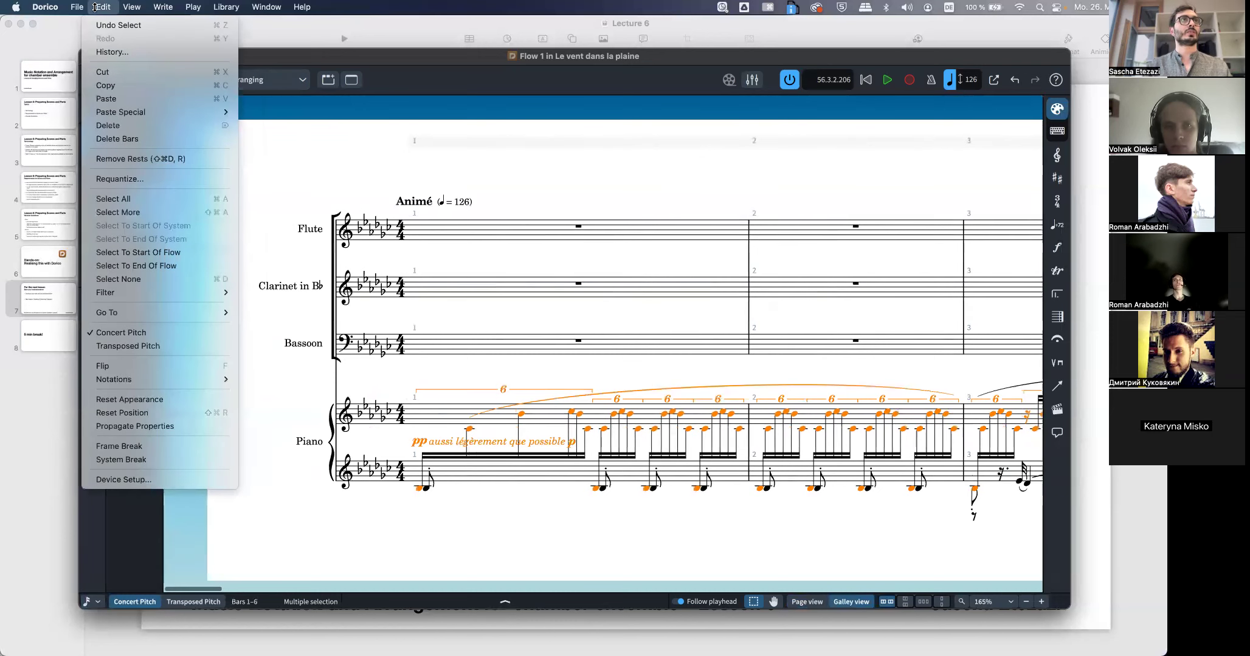
mouse_move(194, 293)
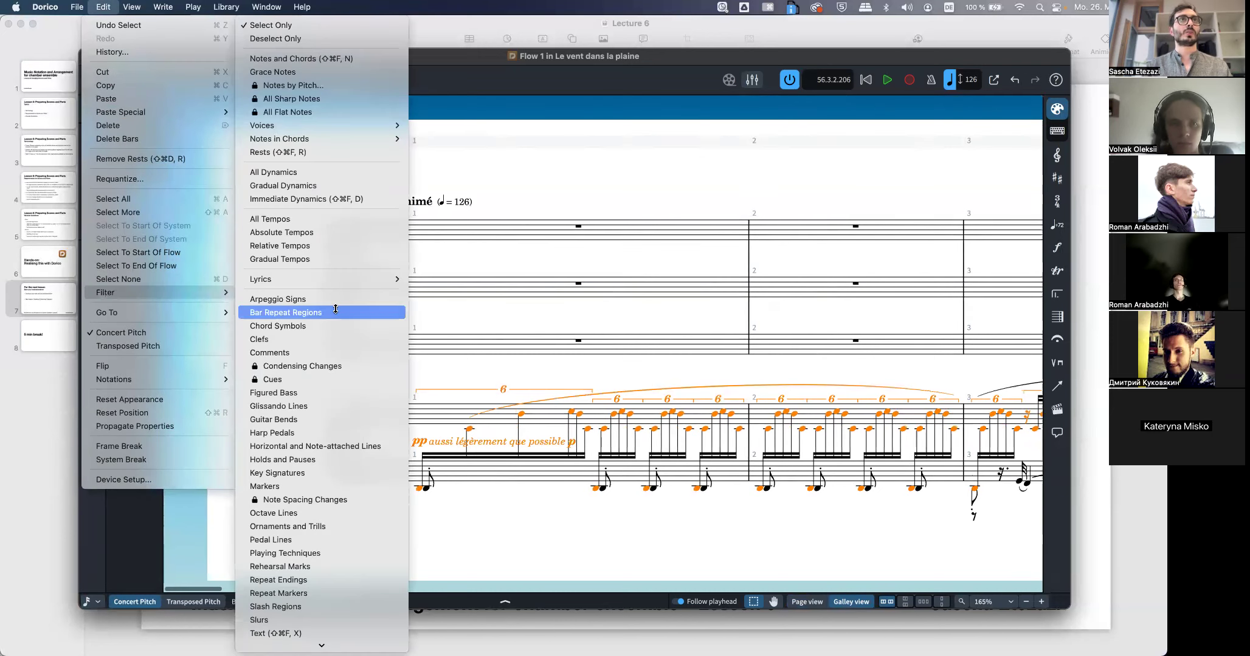
mouse_move(378, 125)
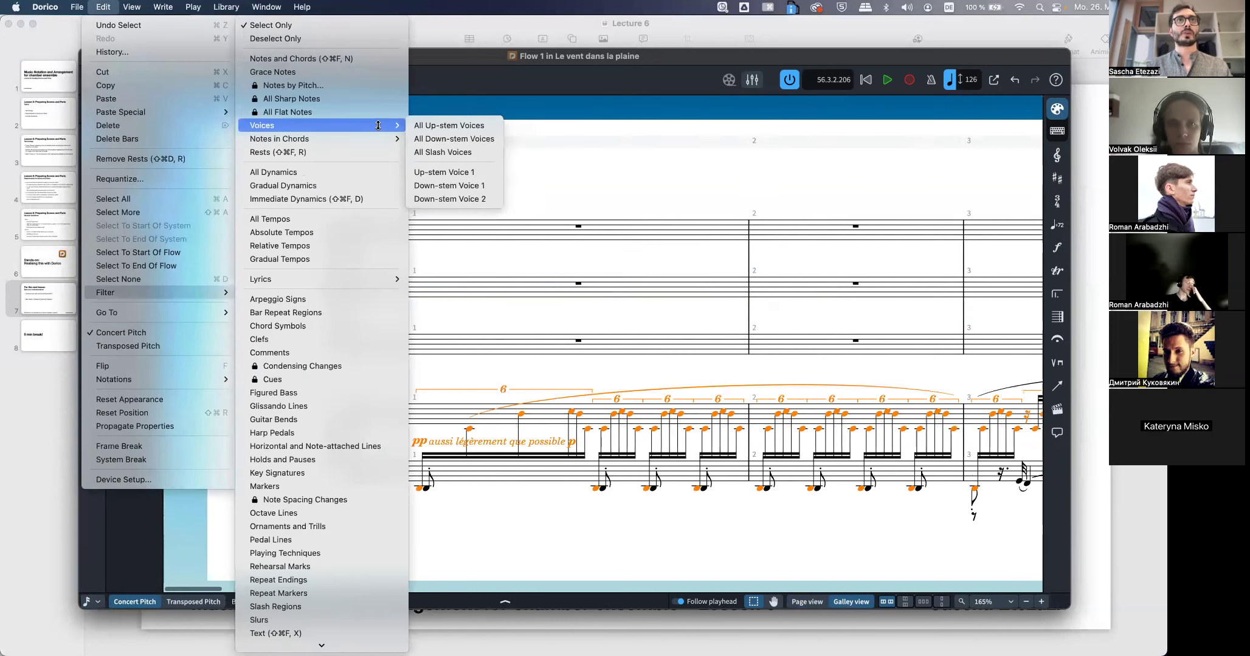
left_click(455, 170)
Copy the filtered piano passage into the Clarinet in B♭ staff starting at bar 1
scroll(526, 290, "right", 3)
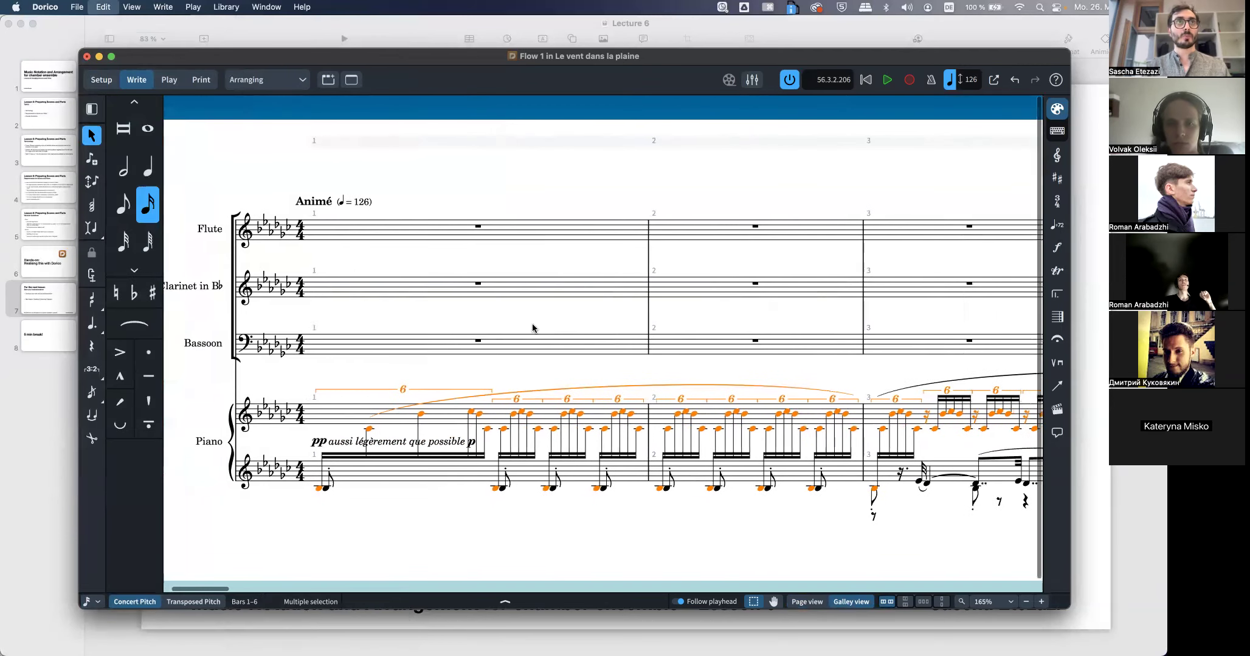
left_click(458, 235)
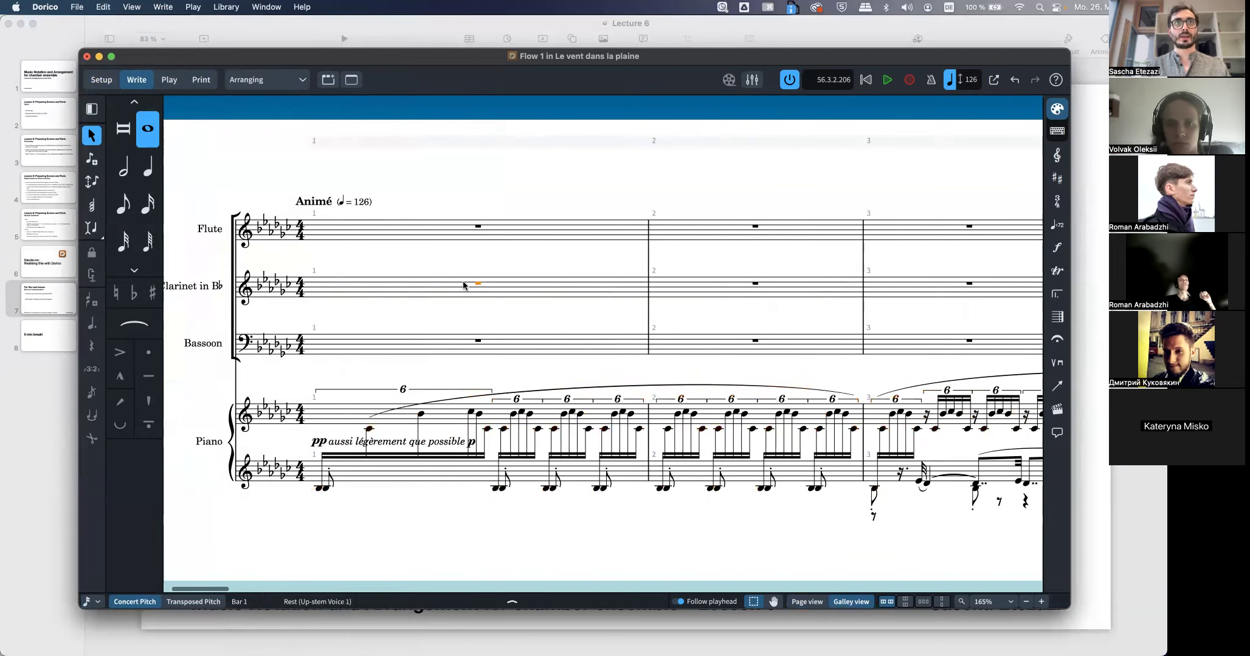
key("super+v")
scroll(462, 294, "right", 15)
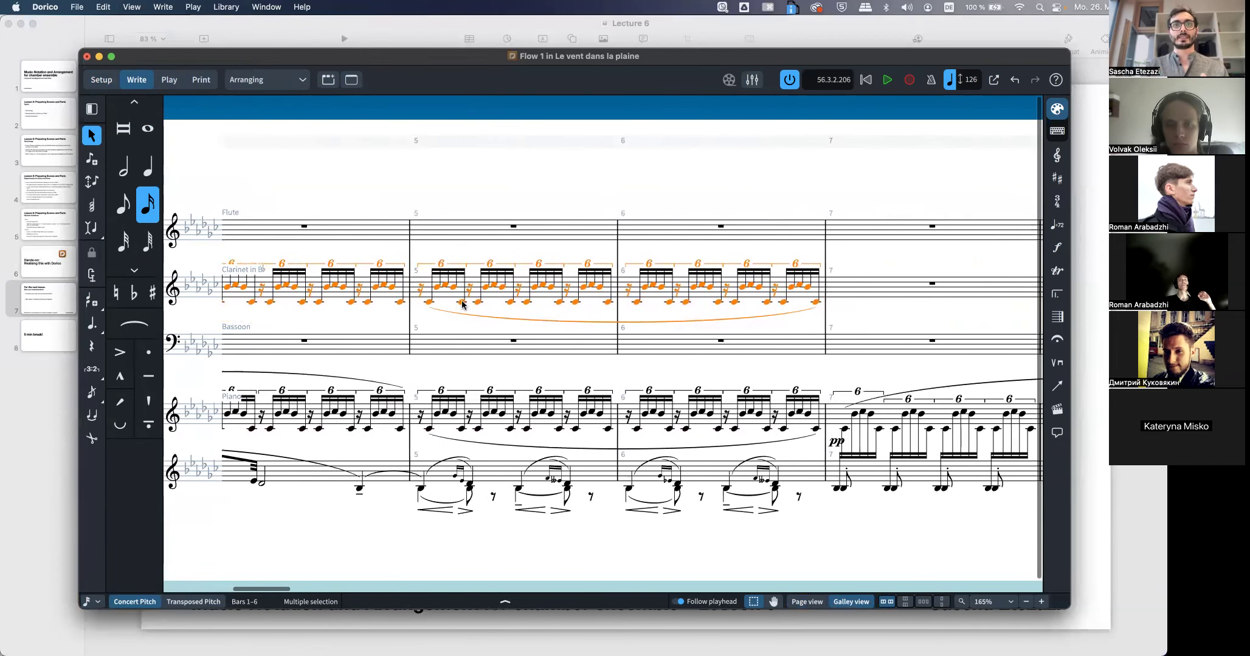
scroll(480, 435, "left", 10)
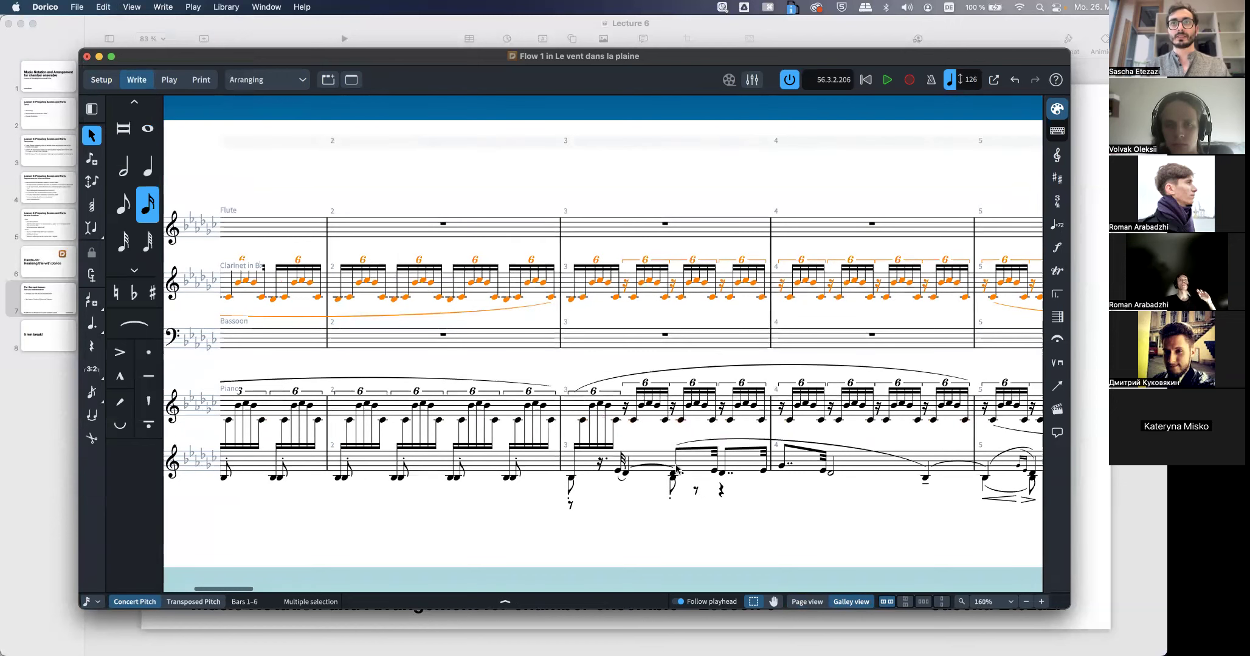
Select the first melody note in the lower piano staff of bar 3 and turn on Voice Colors
scroll(690, 464, "right", 3)
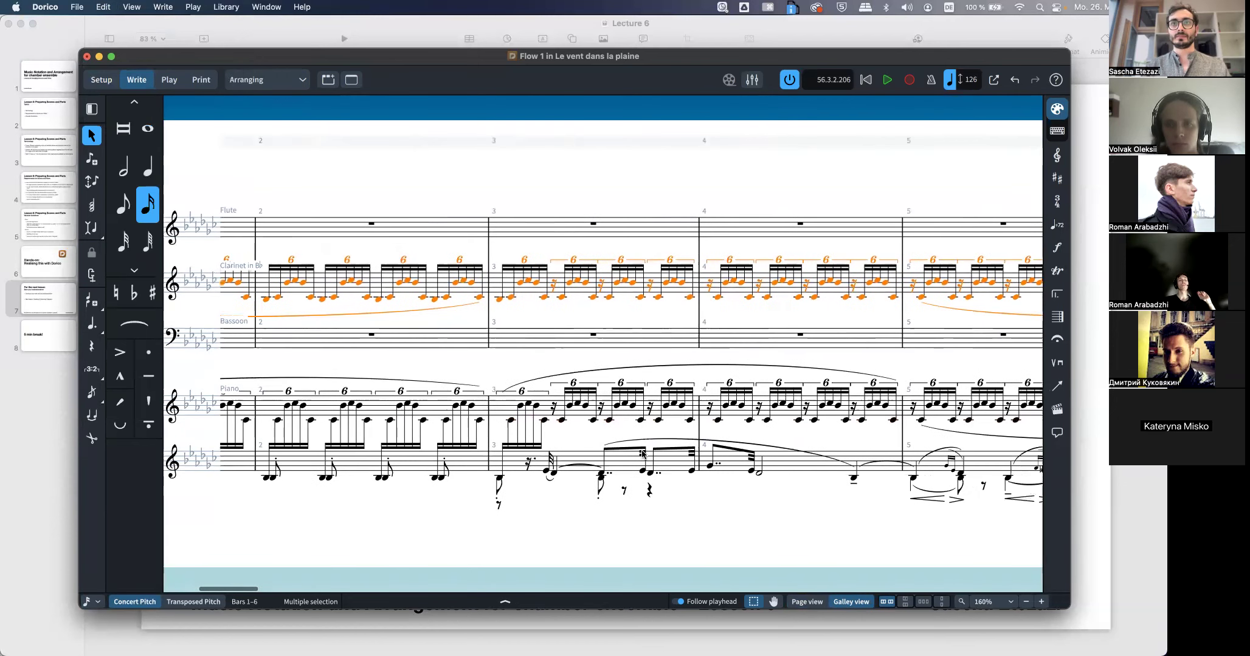
left_click(558, 476)
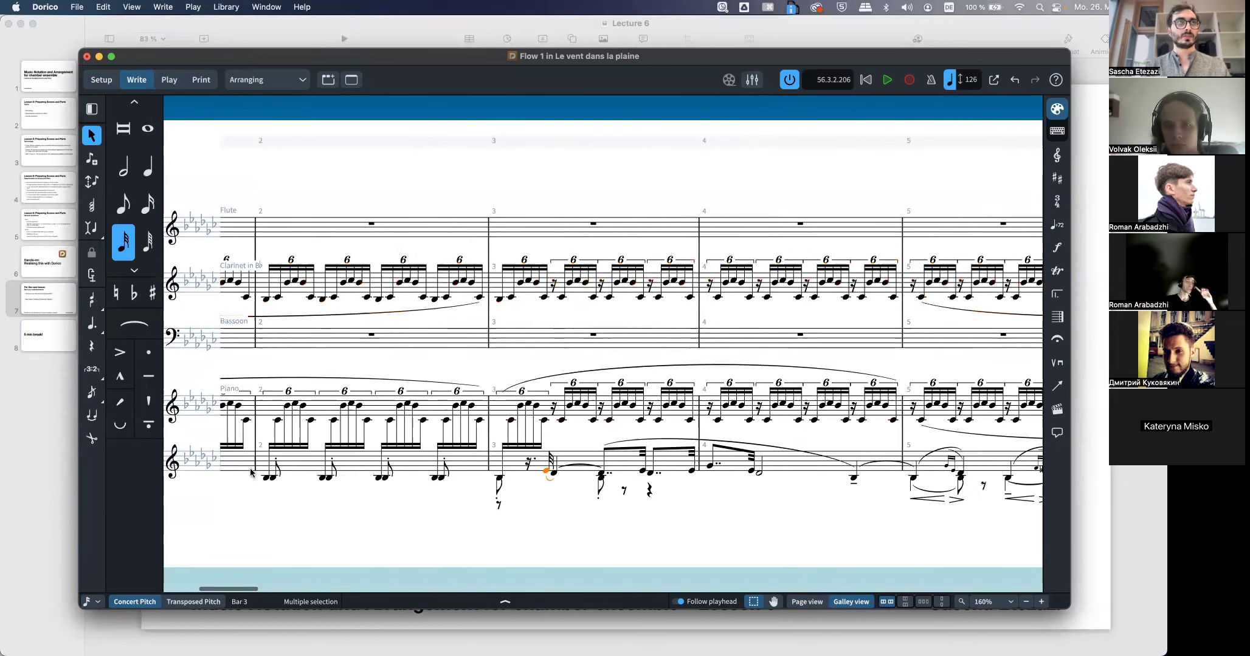
left_click(131, 7)
mouse_move(234, 127)
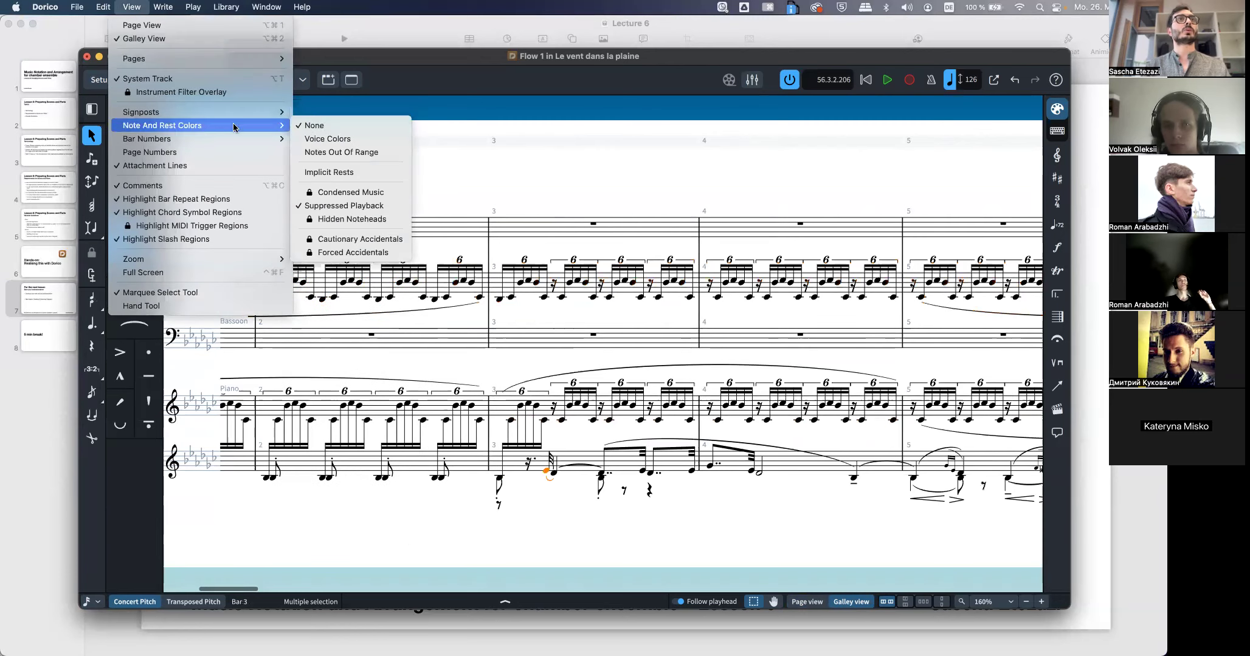
left_click(328, 138)
Extend the selection along the same melody voice in the lower piano staff through bar 6
scroll(597, 482, "right", 10)
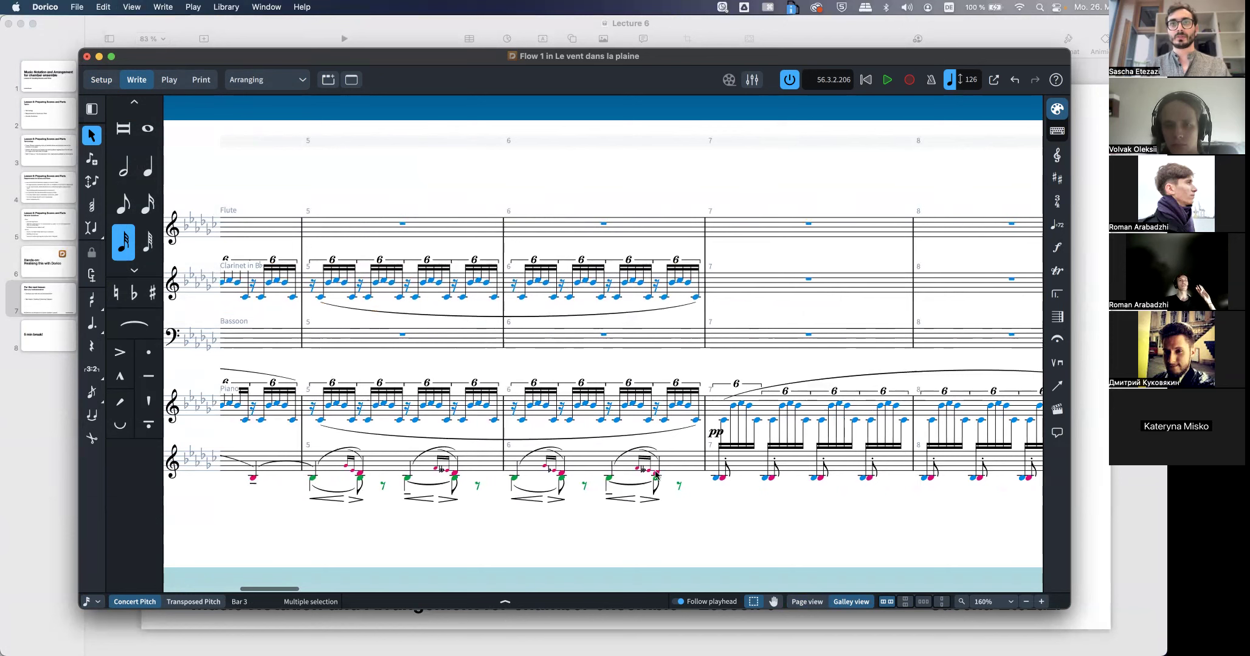
scroll(595, 486, "left", 6)
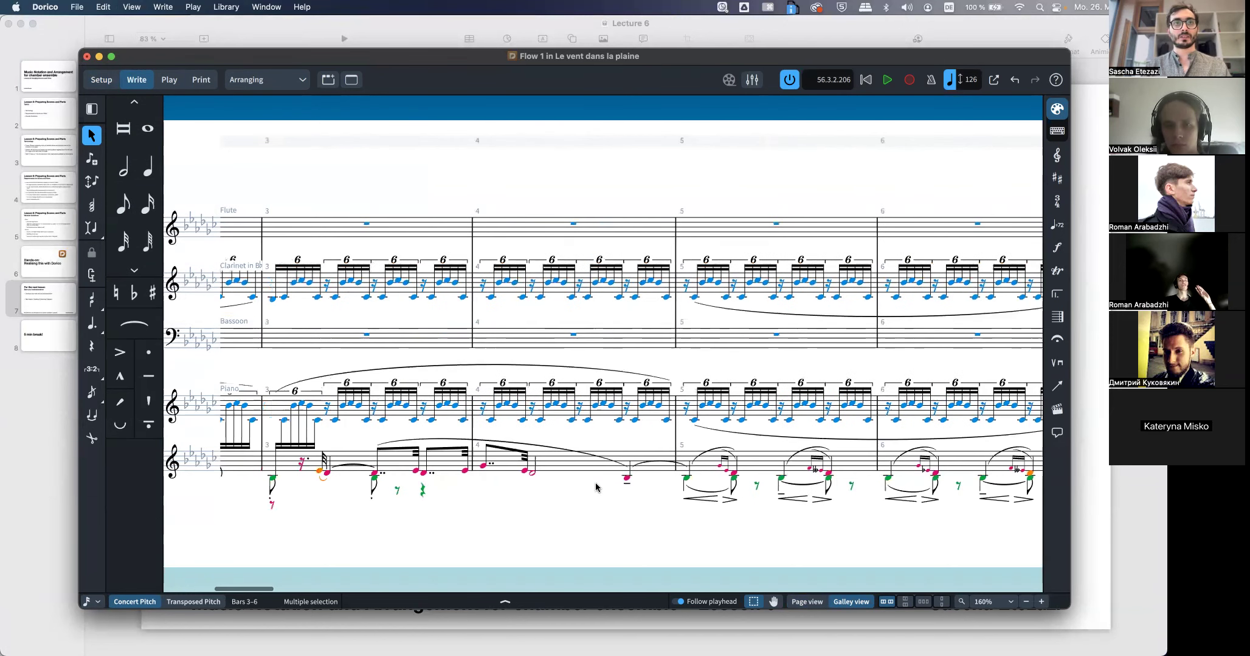
key("super+shift+a")
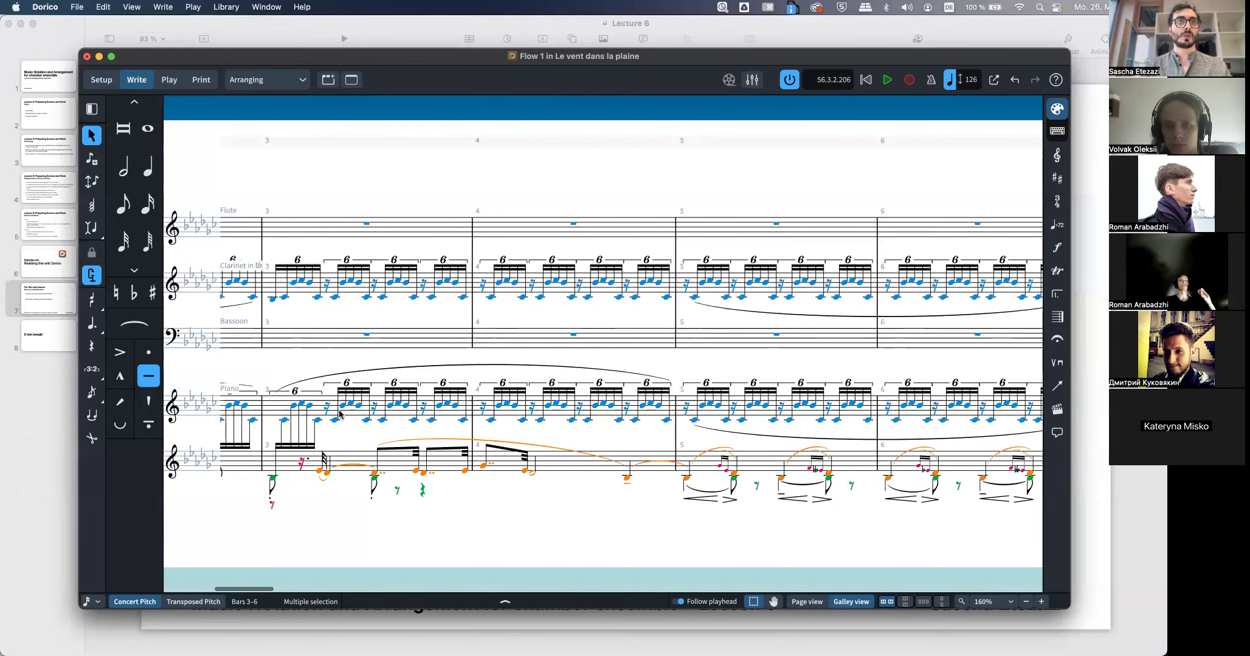
Try to paste the selected piano melody at the caret in the Bassoon staff in bar 3
key("shift+n")
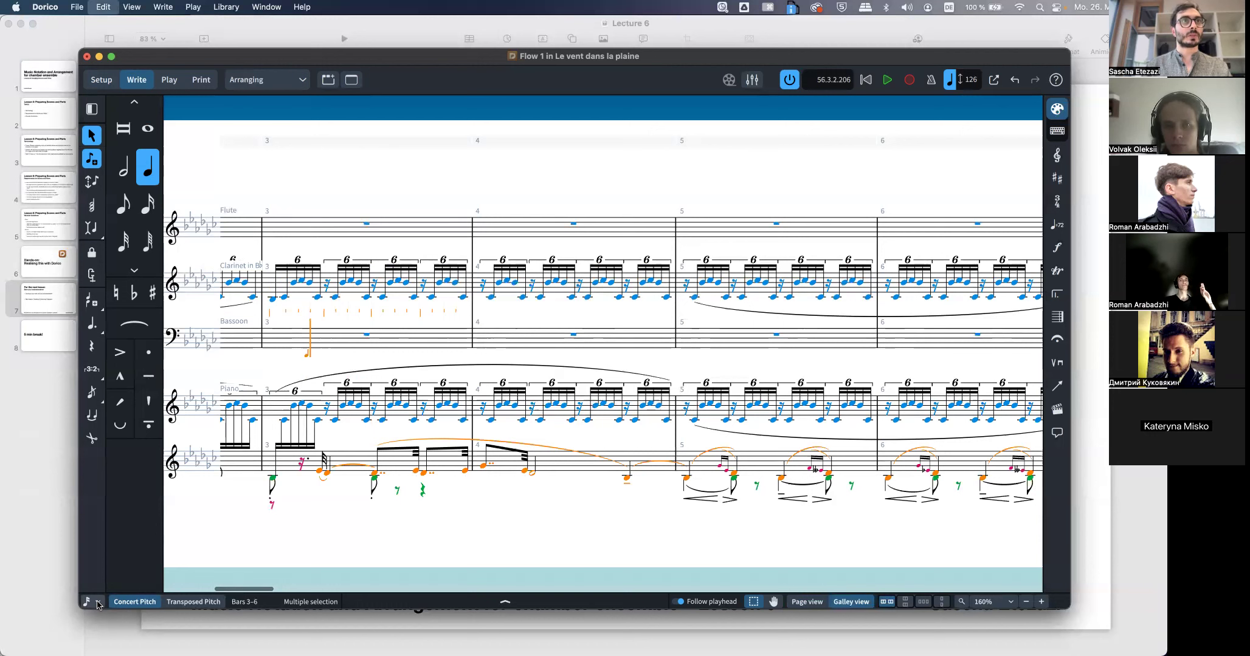
key("super+v")
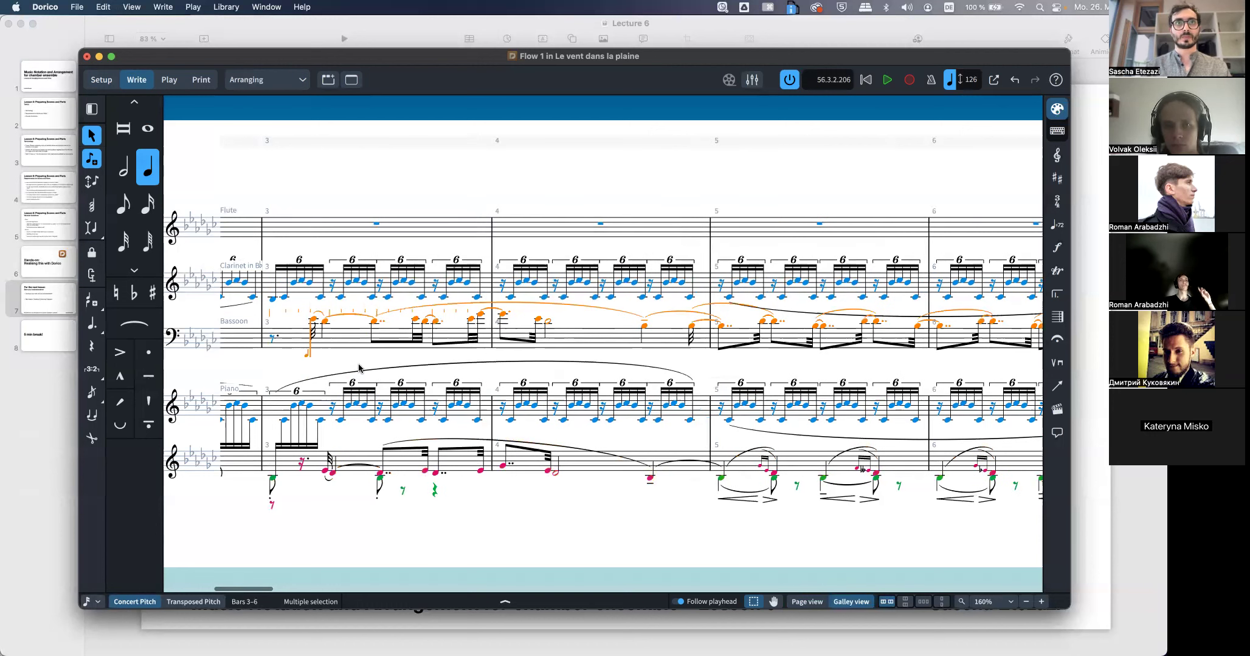
key("super+z")
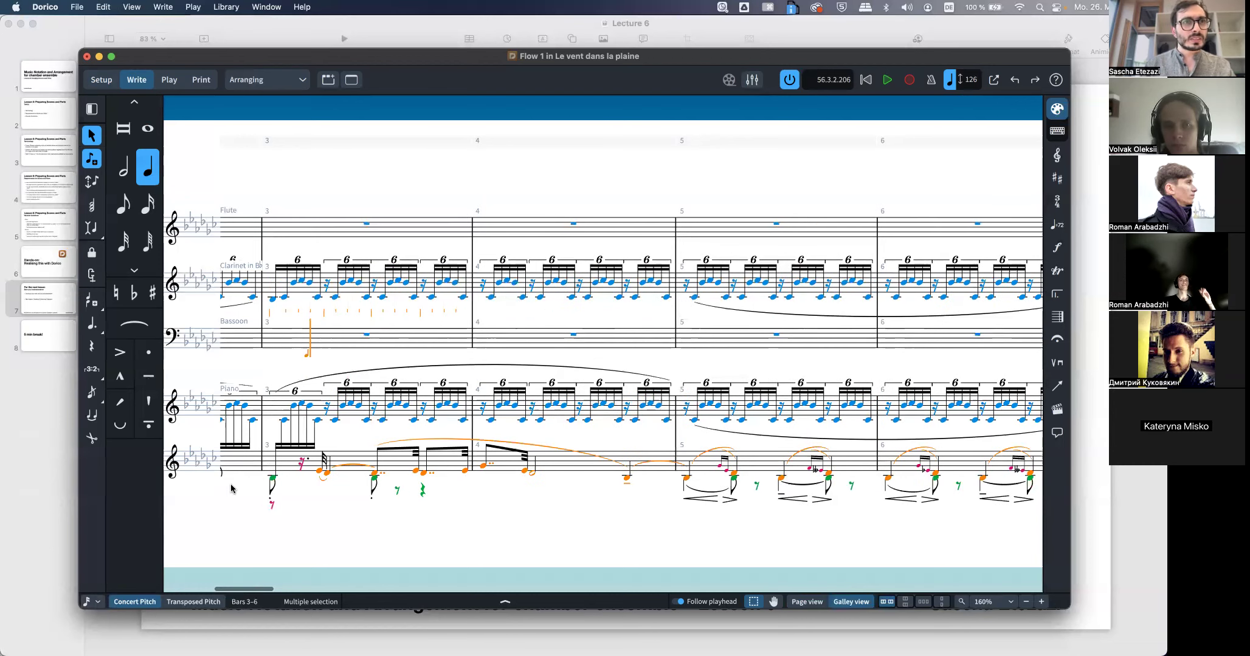
Set a finer rhythmic grid and paste the copied piano melody into the Bassoon staff at its matching rhythmic position in bar 3
left_click(86, 602)
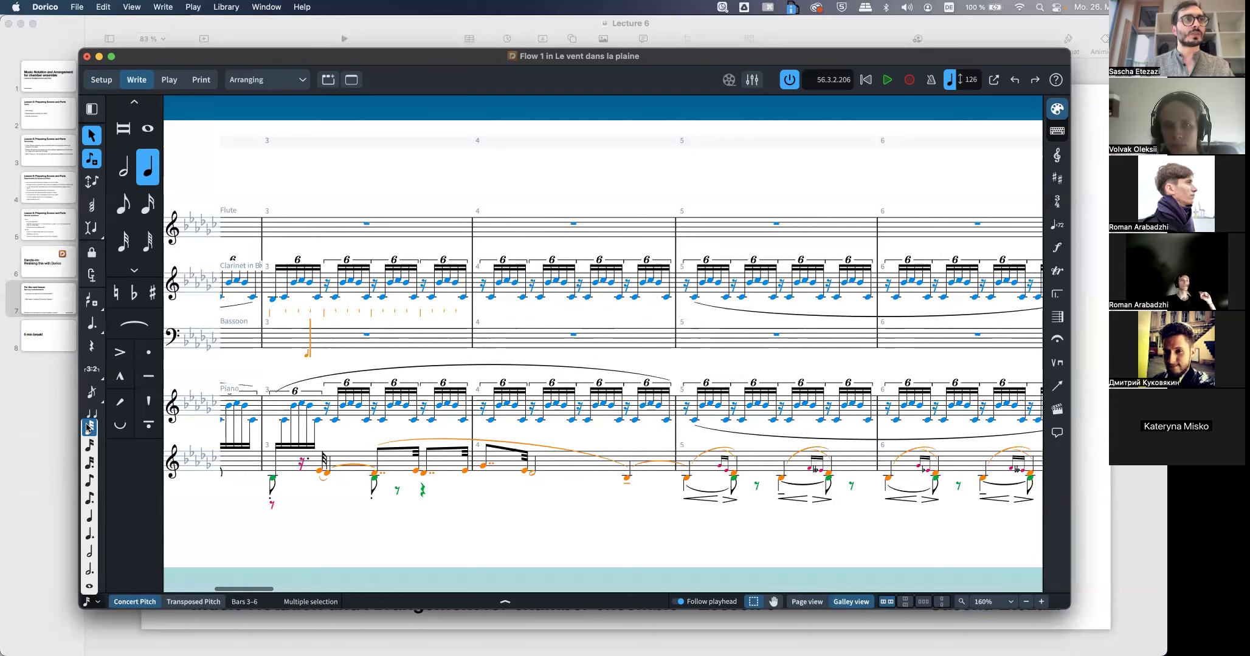
left_click(88, 428)
key("Right")
key("super+v")
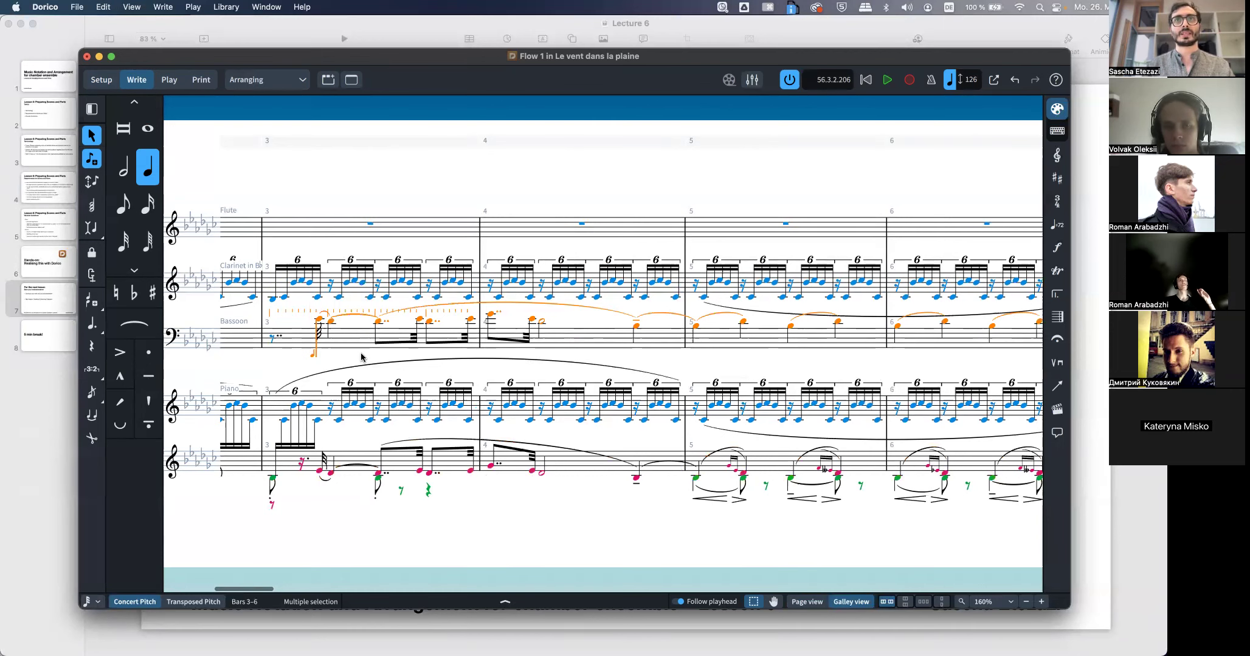
key("x")
key("x")
key("x")
scroll(360, 357, "left", 6)
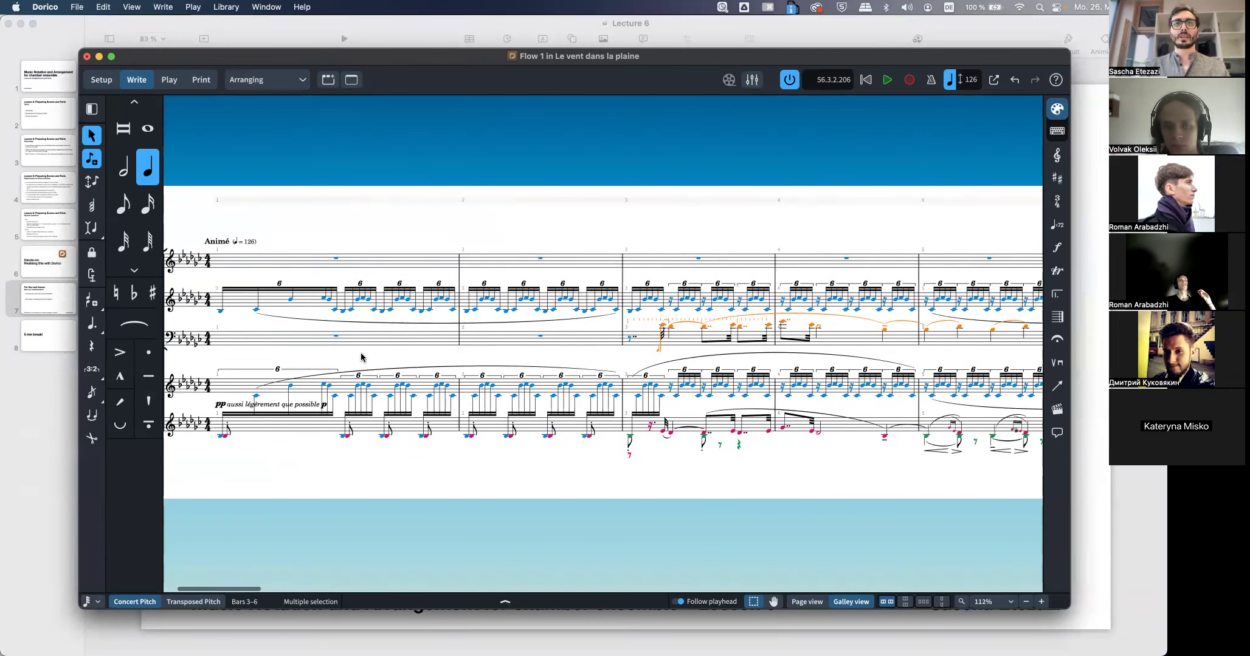
Play back the Ensemble layout from the first clarinet note of bar 1 and stop in bar 4
left_click(289, 79)
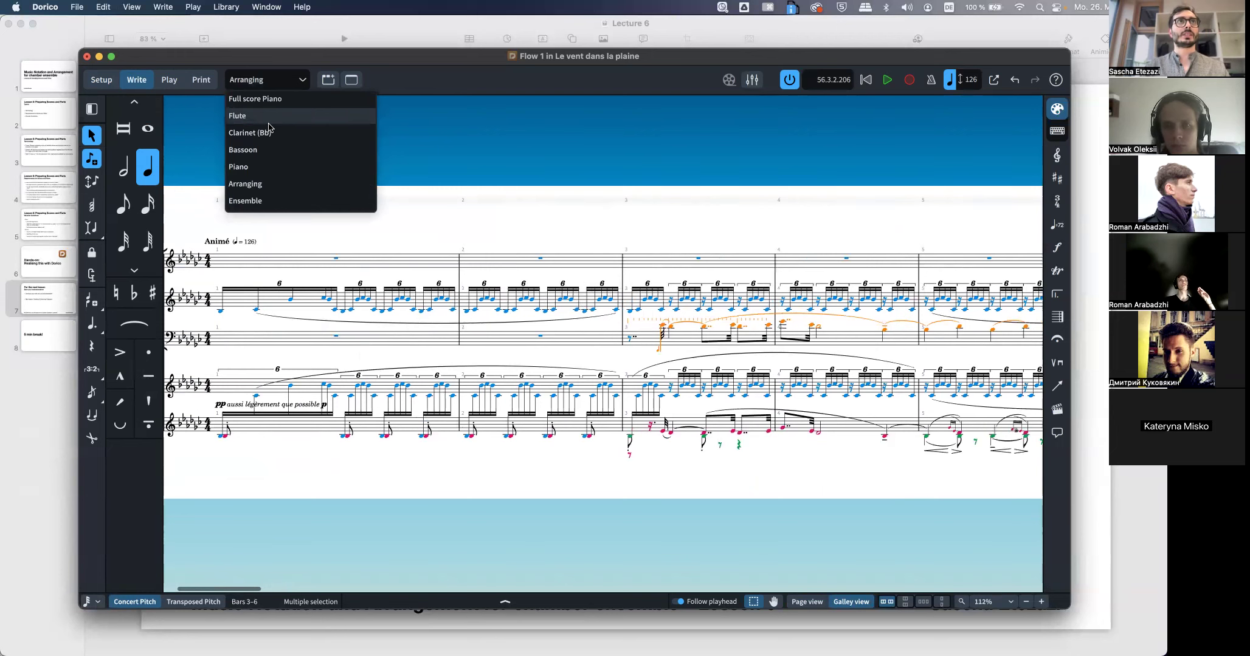
left_click(257, 202)
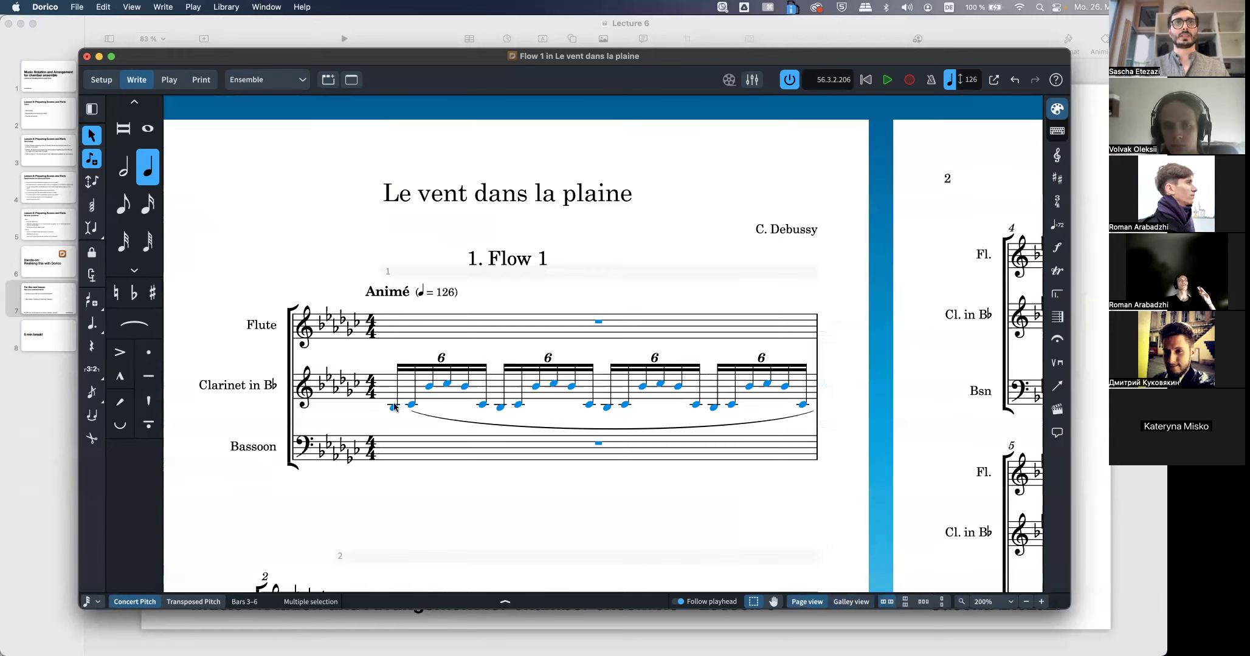
left_click(393, 402)
key("super+minus")
key("space")
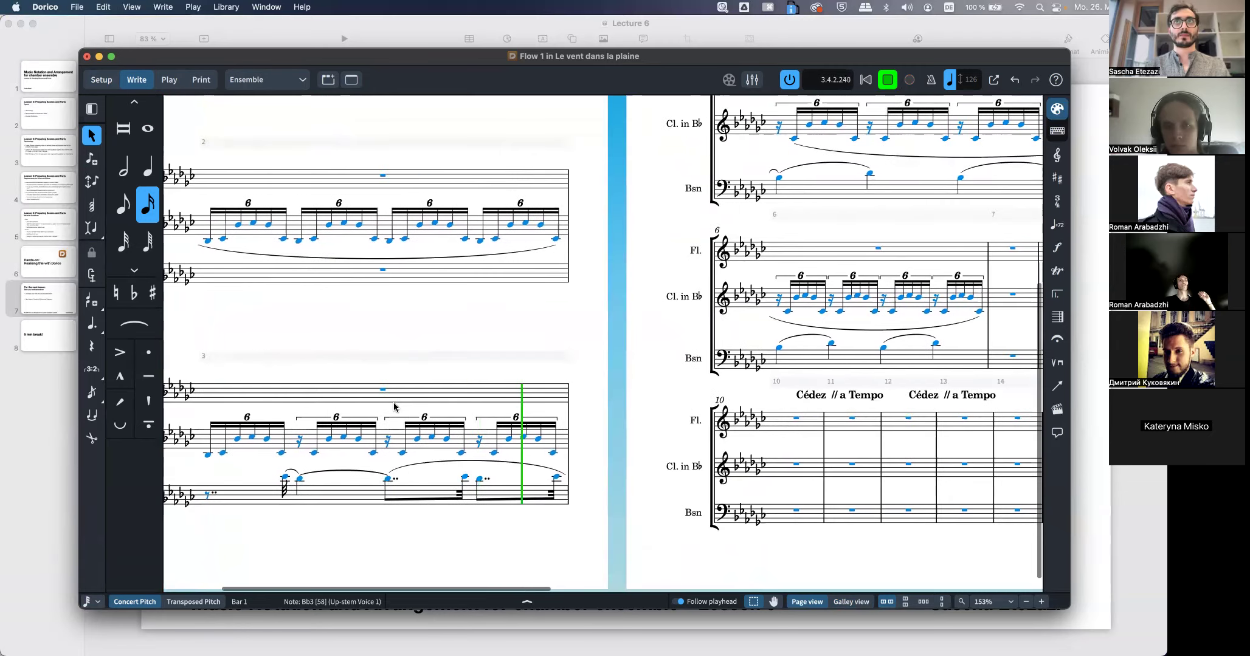
key("space")
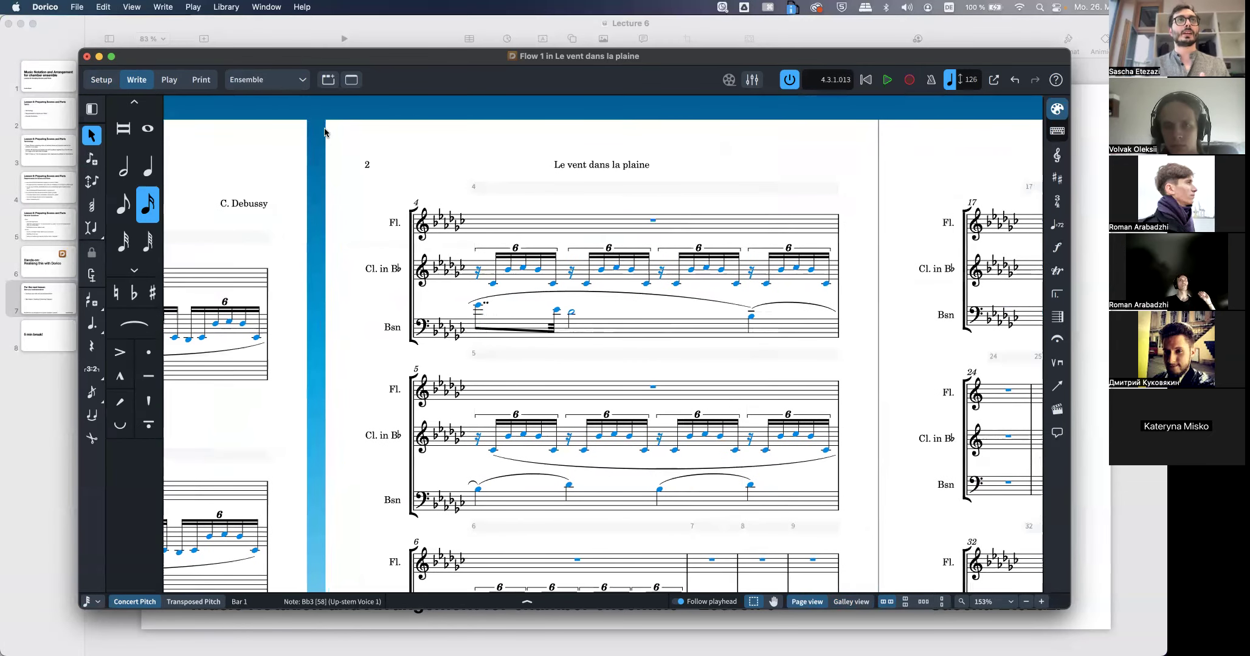
left_click(282, 83)
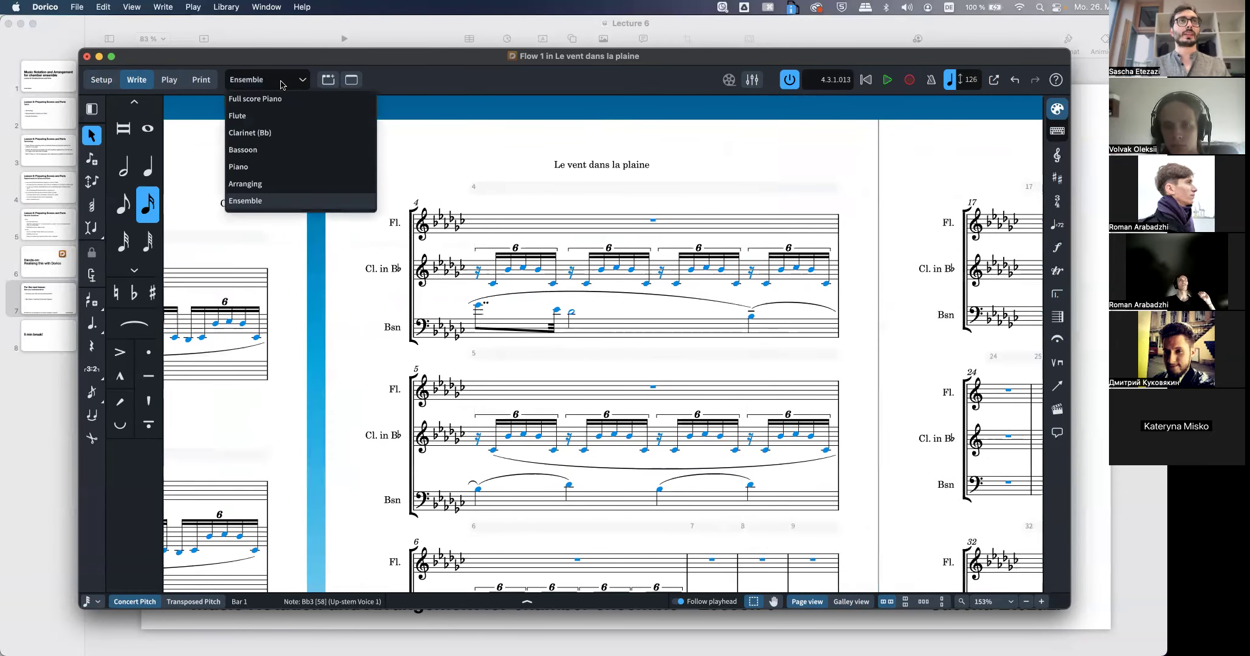
left_click(283, 84)
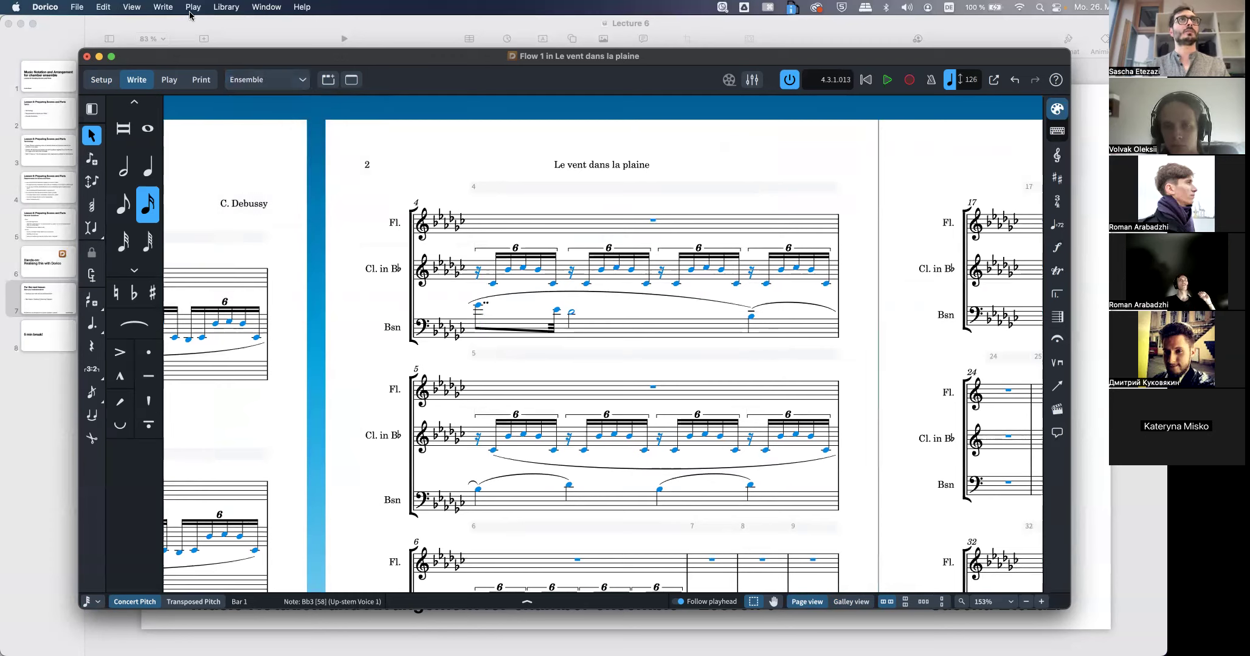
left_click(302, 8)
left_click(301, 9)
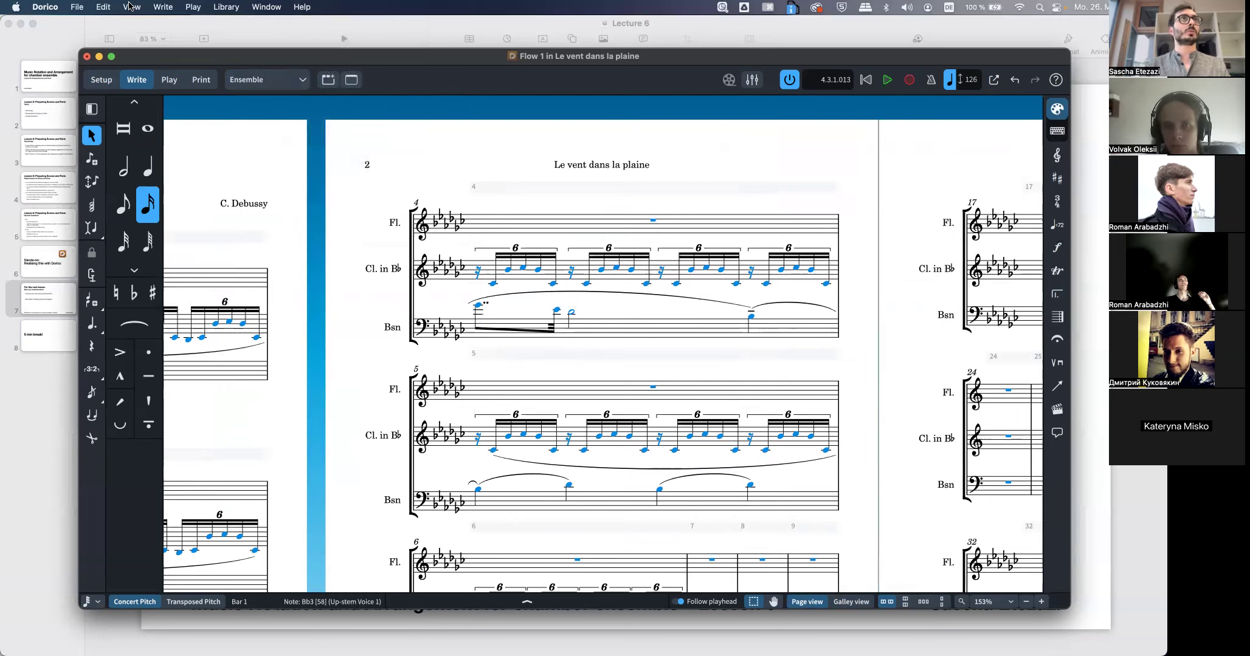
Add a new tab next to the Ensemble one and show the Piano layout in it
left_click(133, 6)
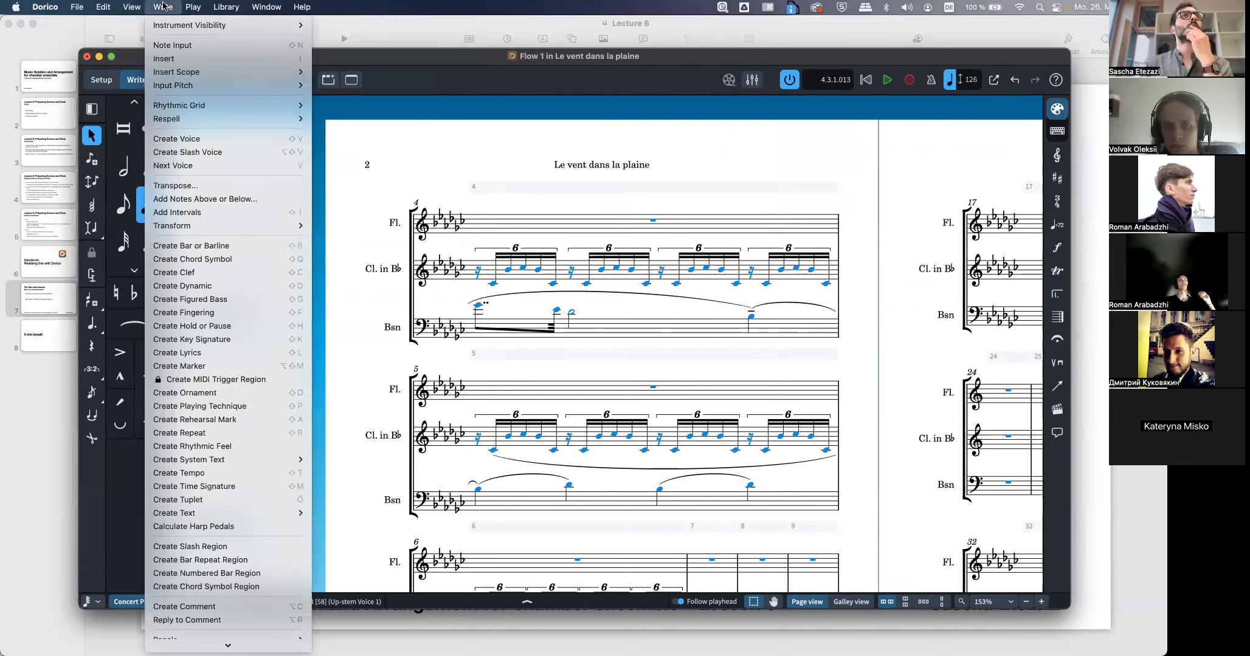
mouse_move(271, 6)
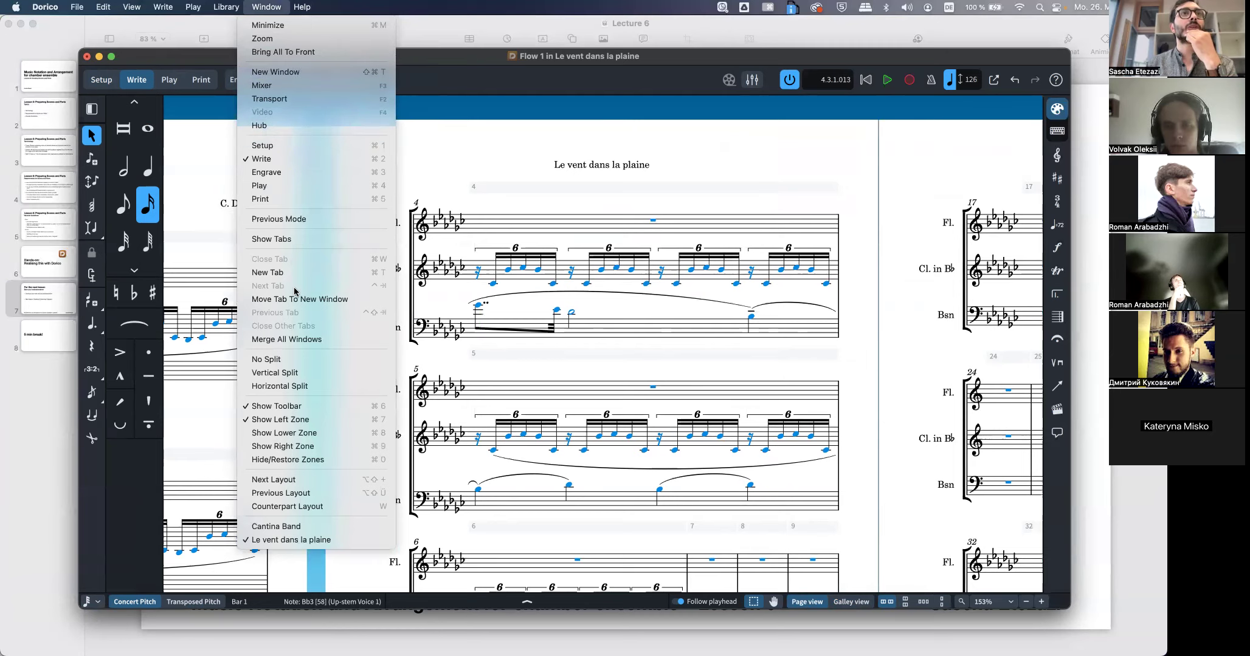
left_click(268, 272)
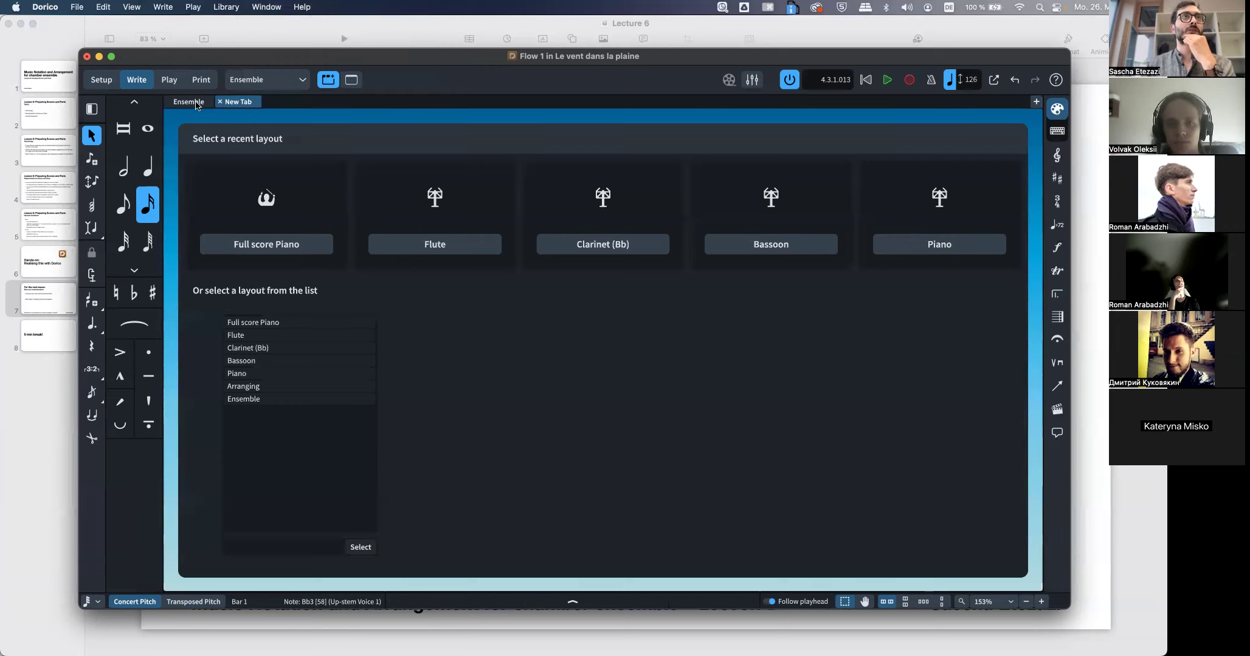
left_click(267, 79)
left_click(254, 168)
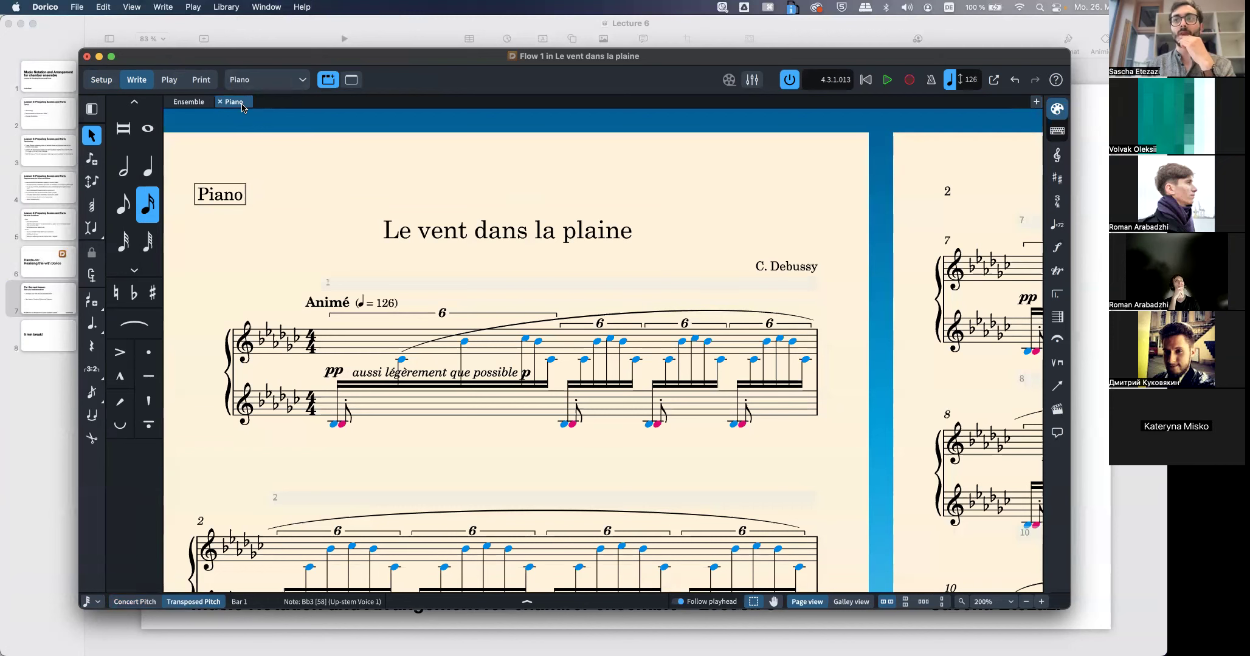
Compare the Ensemble and Piano tabs by switching between them, ending on Ensemble
left_click(201, 105)
left_click(237, 105)
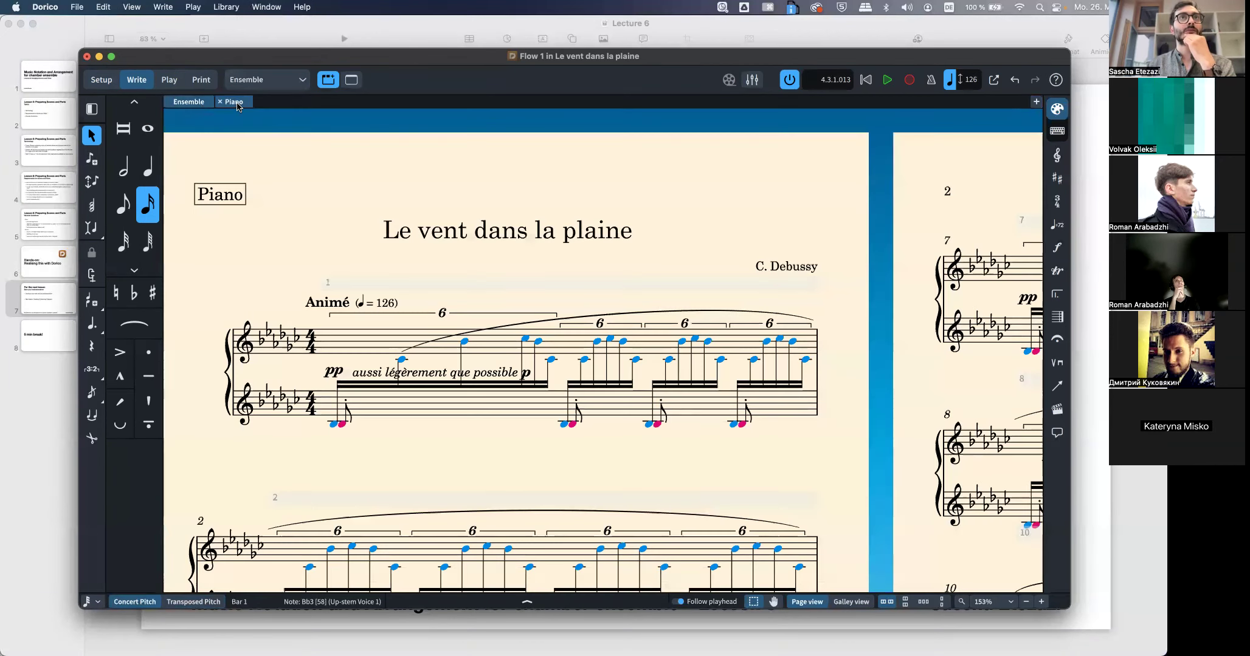
left_click(200, 103)
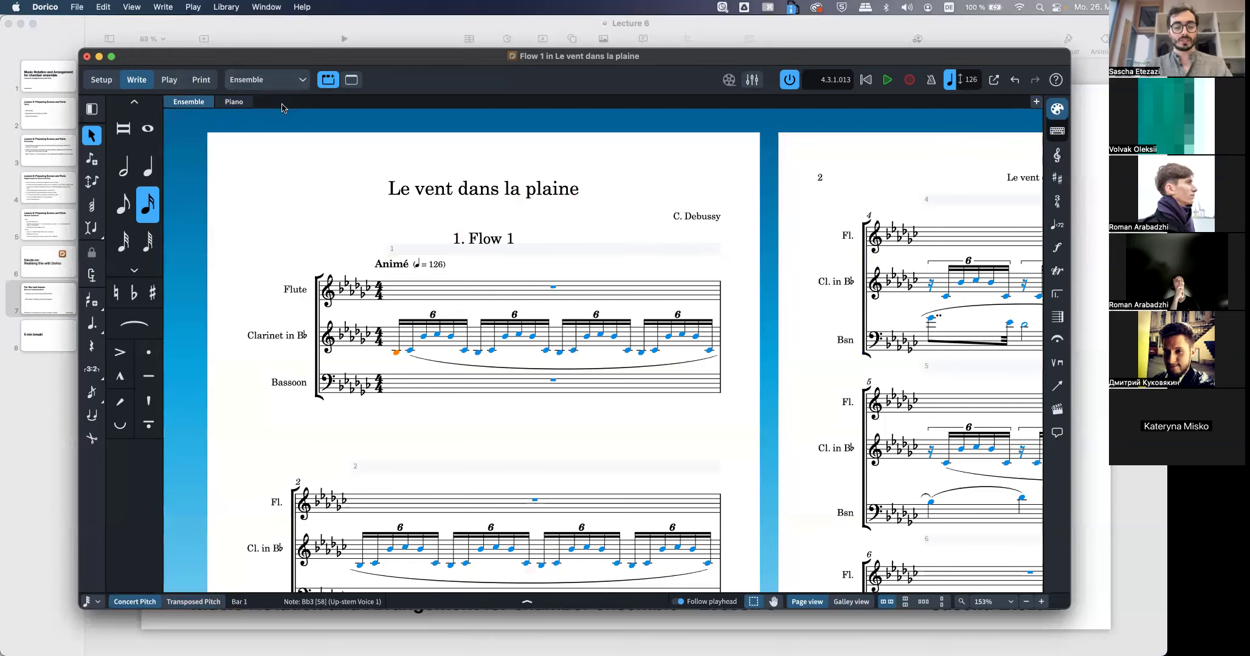
Open a second window of the project and close its Piano tab
left_click(260, 6)
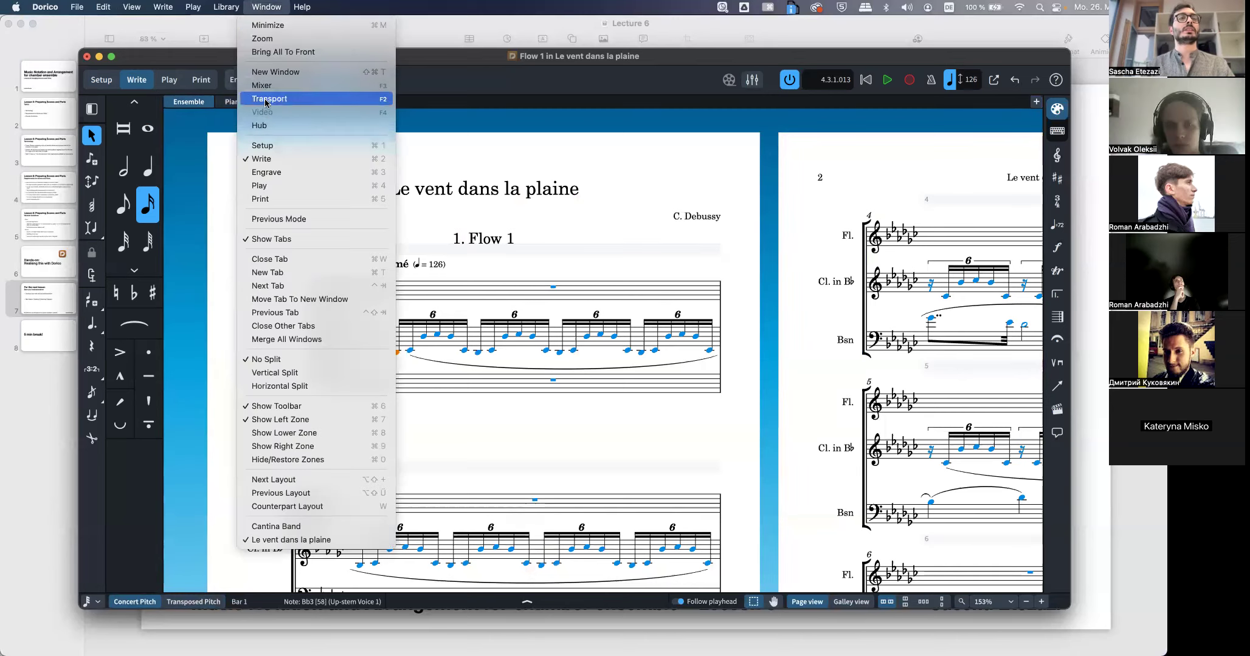
left_click(299, 74)
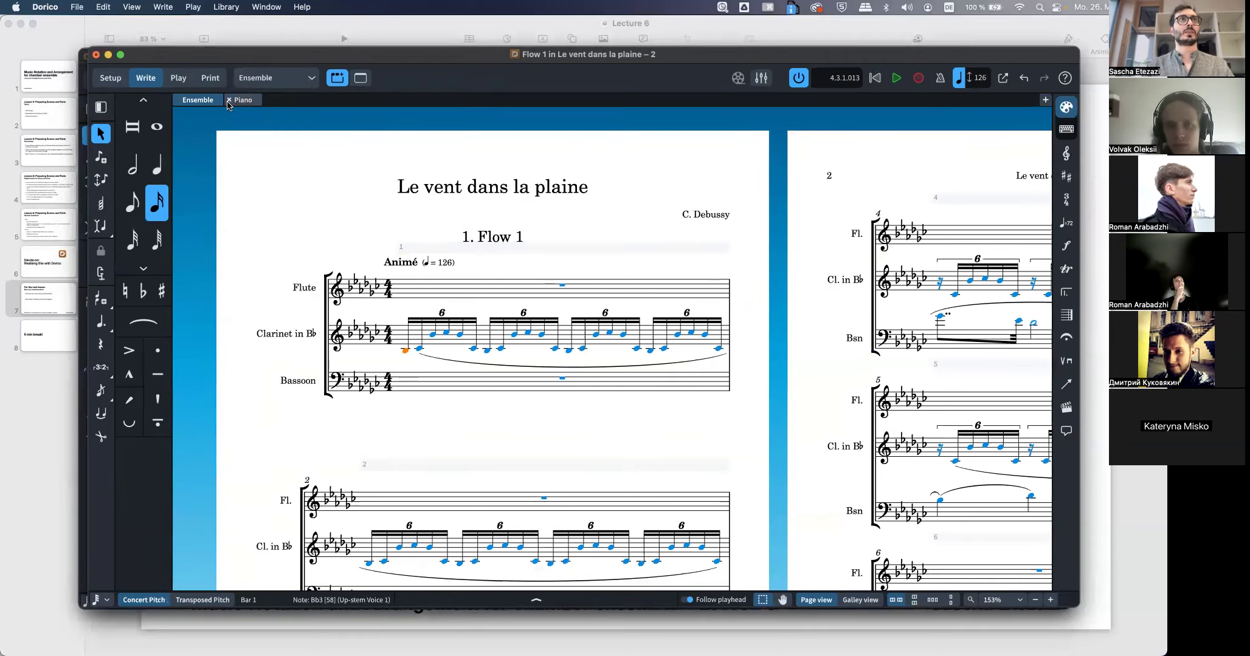
left_click(229, 100)
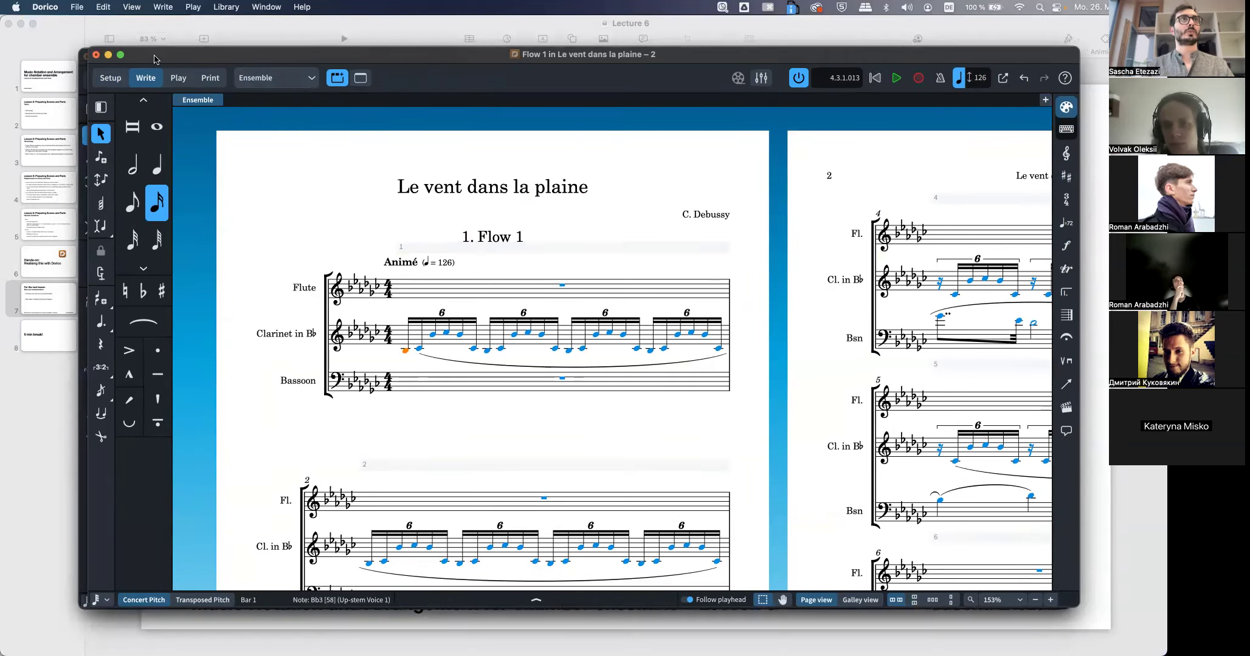
Move the two project windows apart and close the Ensemble tab in the original window
left_click_drag(155, 59, 176, 158)
left_click(214, 109)
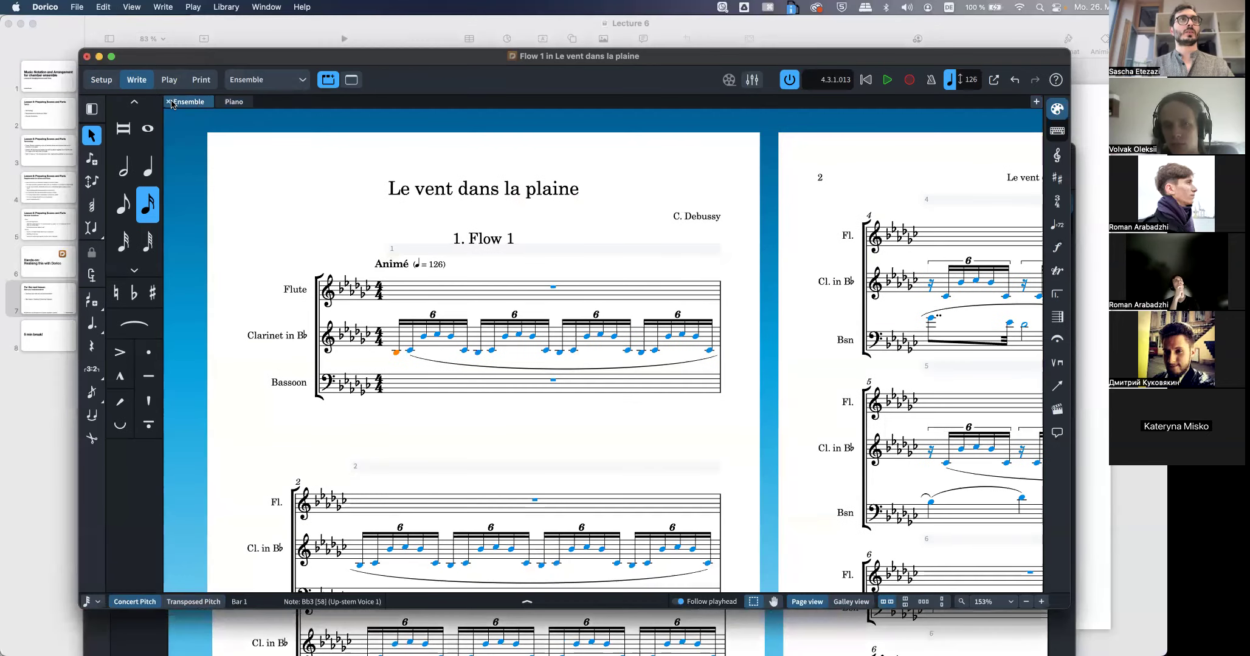
left_click_drag(240, 67, 378, 87)
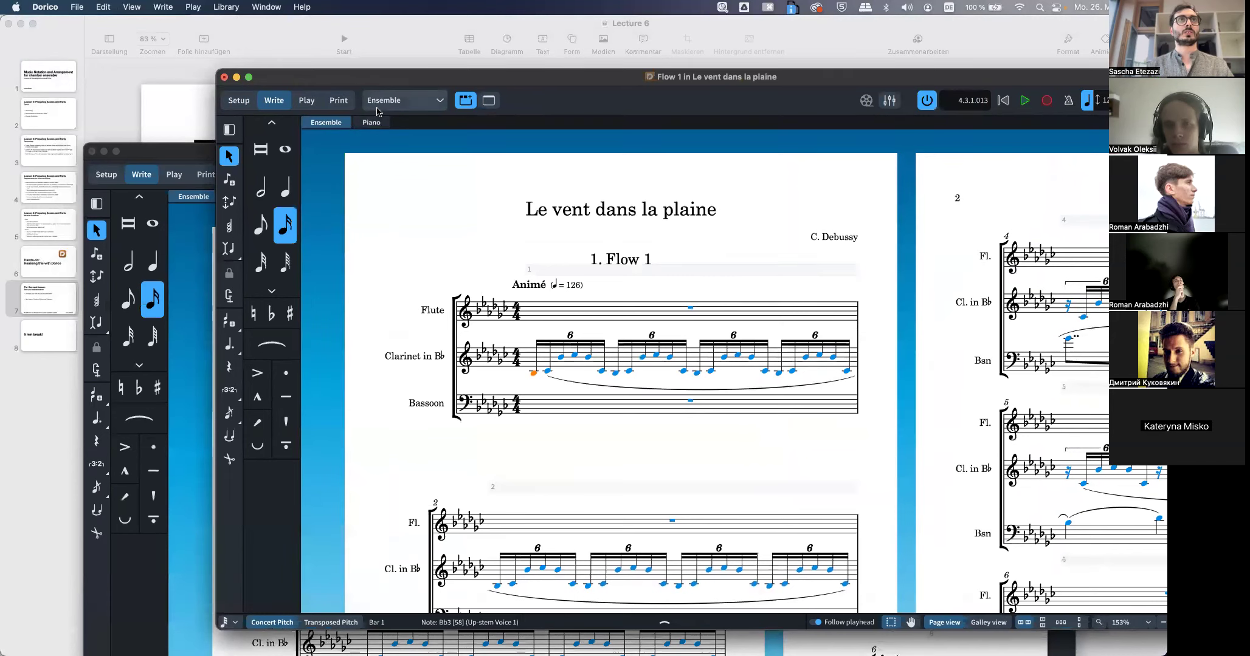
left_click(305, 122)
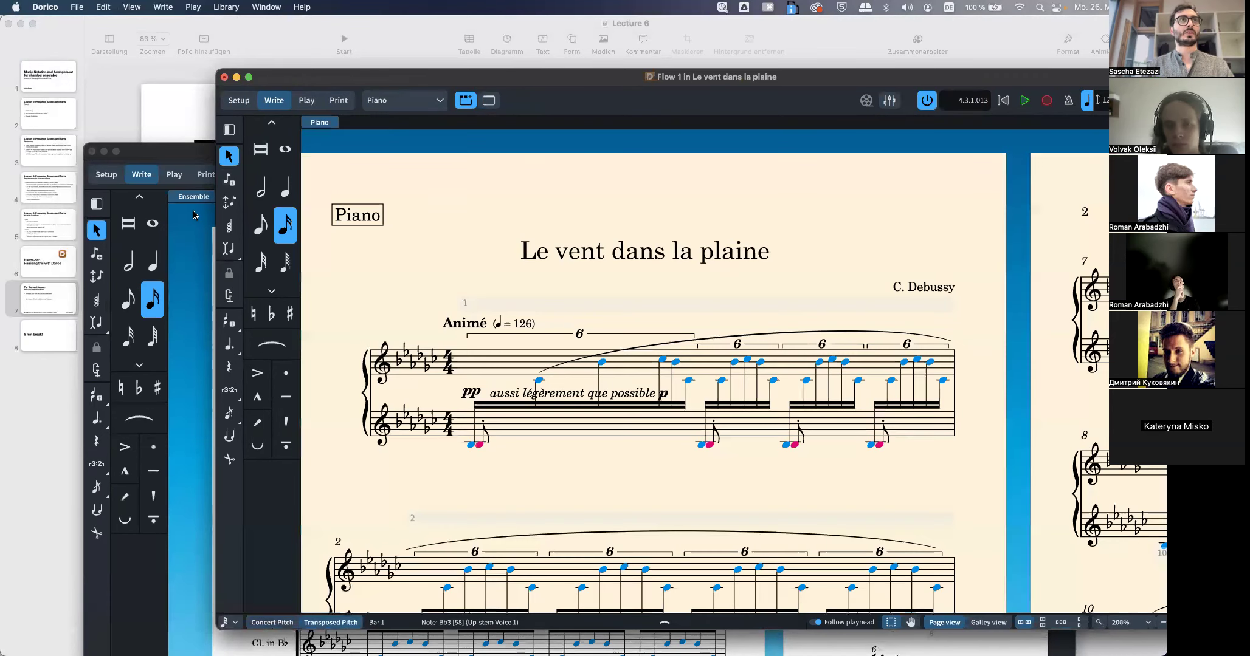
Show the Arranging layout in Galley view in the second window and move that window to the screen's upper-left corner
left_click(183, 183)
left_click(277, 178)
left_click(250, 279)
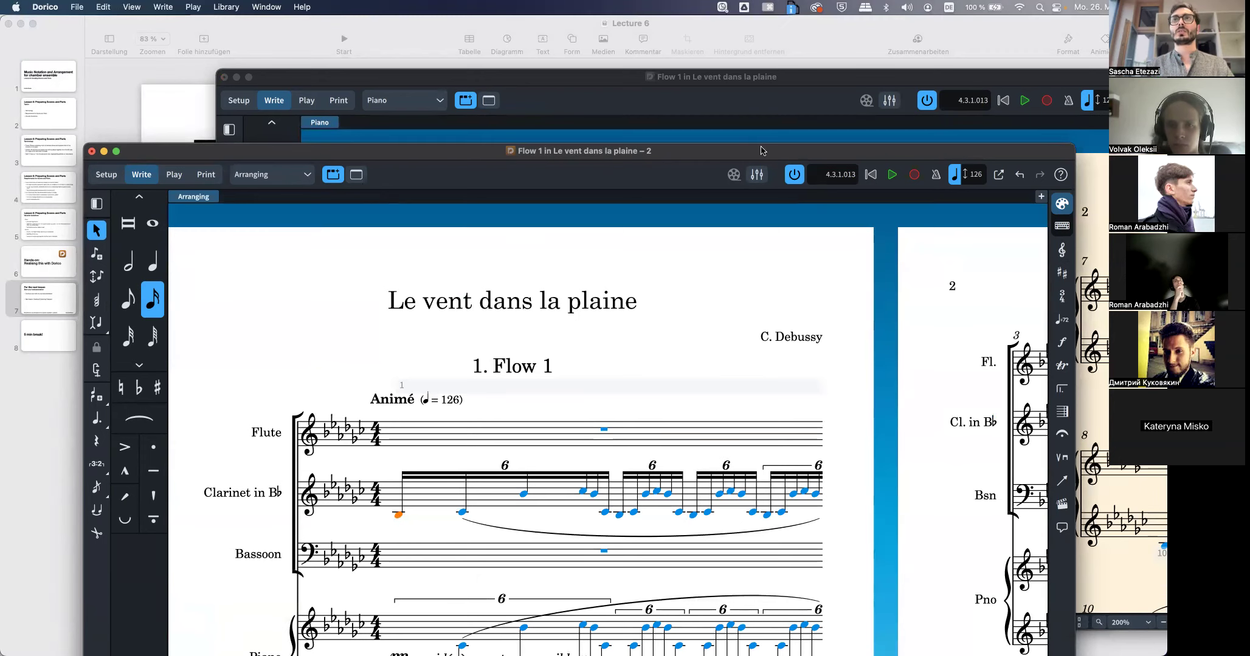
left_click_drag(756, 155, 673, 28)
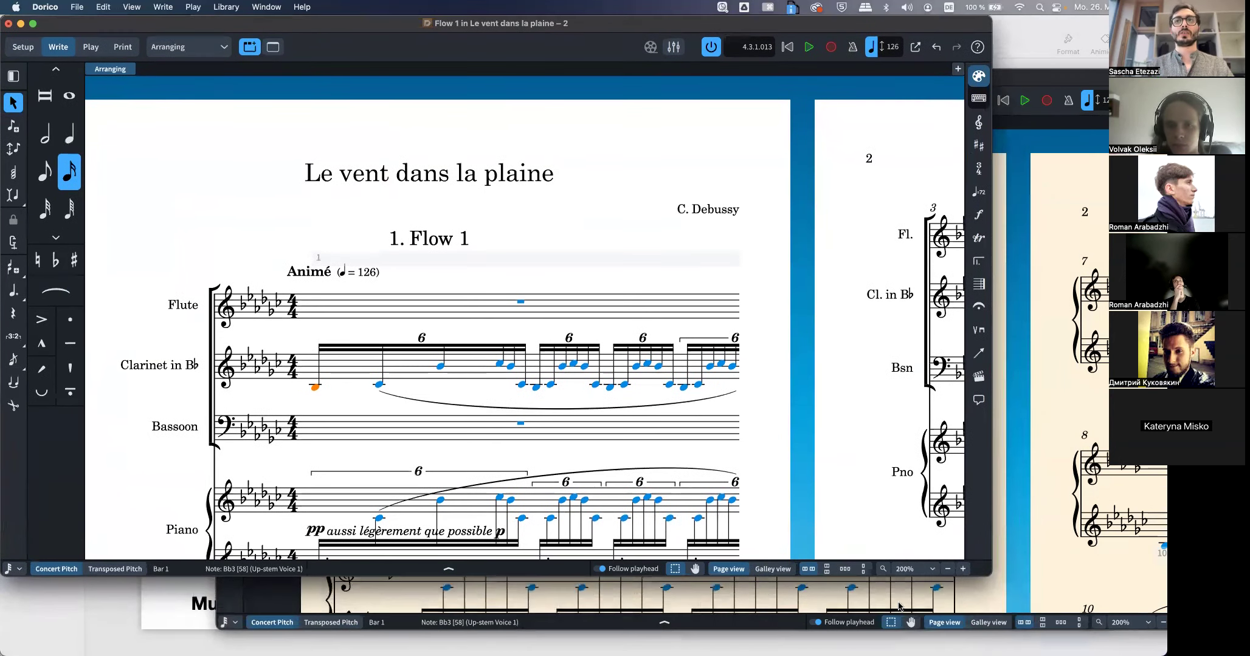
left_click(773, 569)
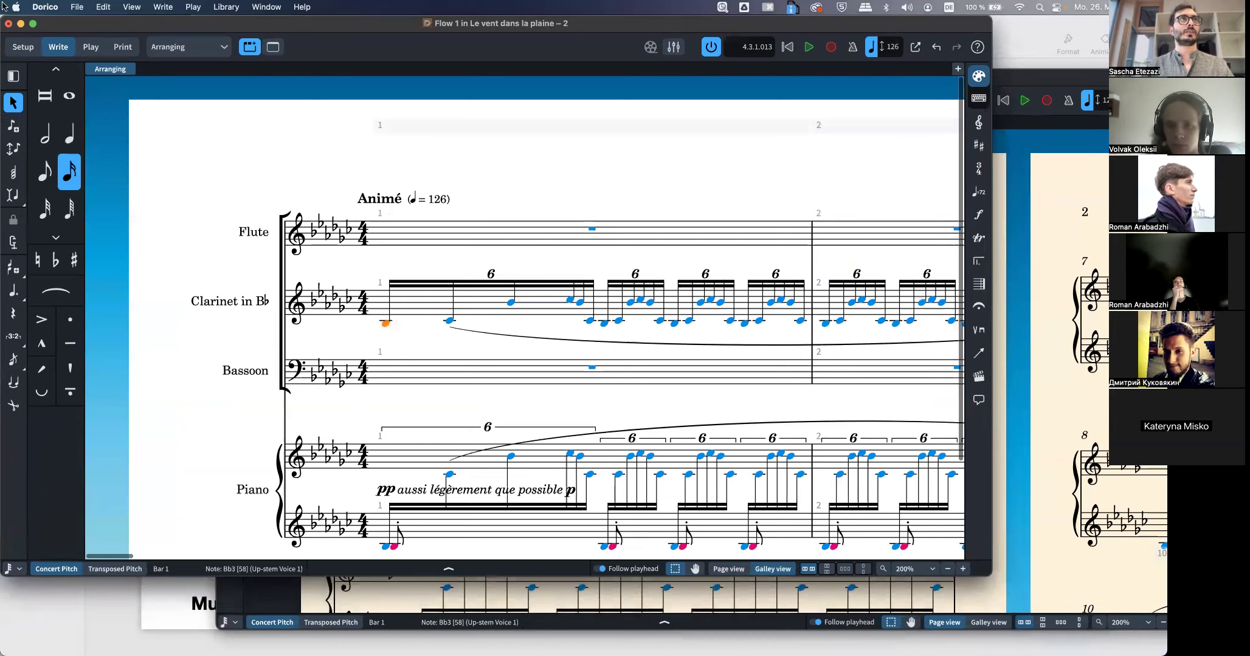
Tile the windows side by side, with Arranging on the left half of the screen and Piano on the right half
mouse_move(34, 24)
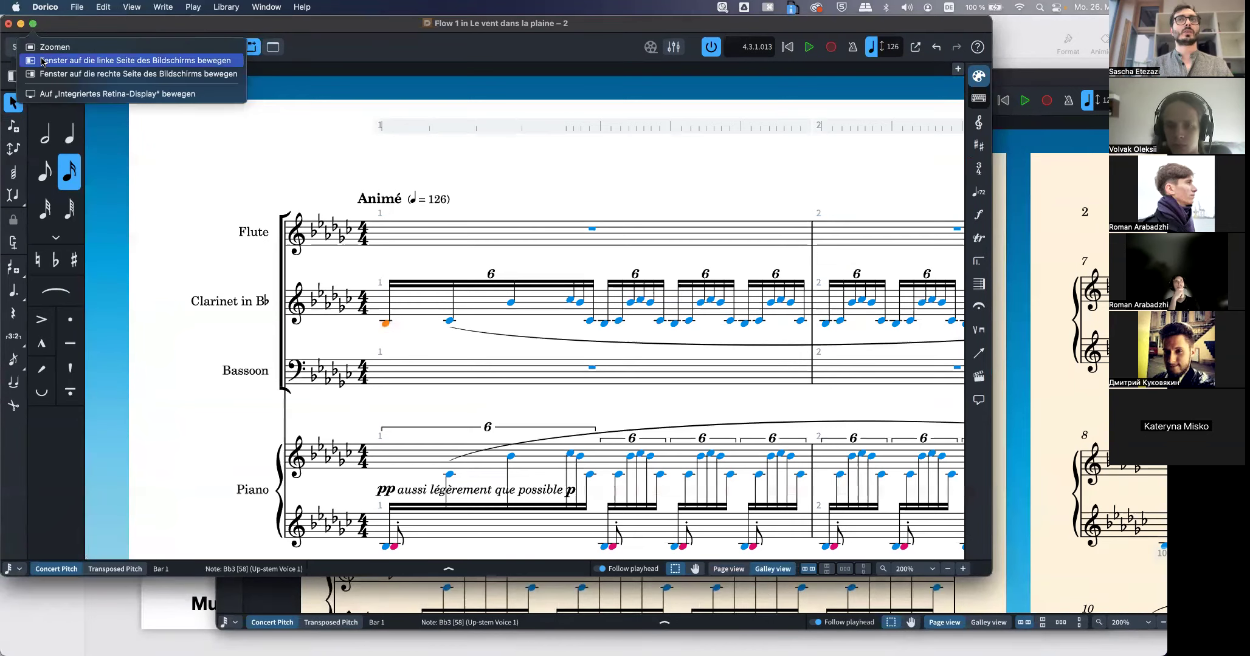
left_click(37, 59)
left_click(778, 80)
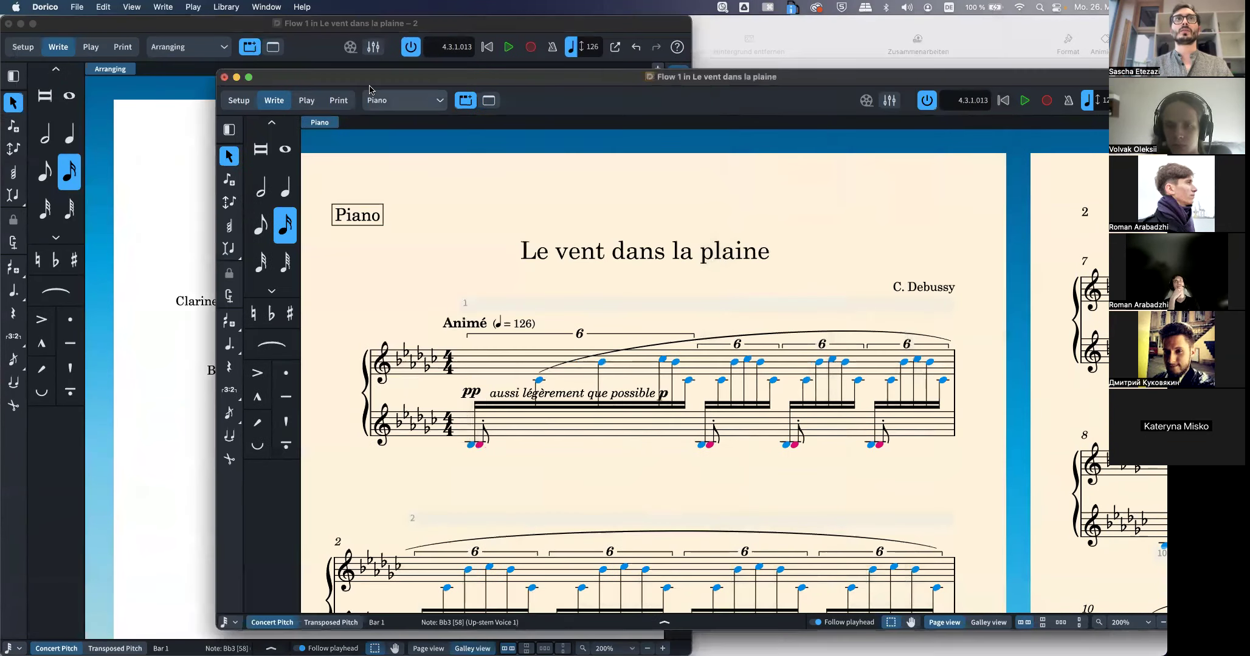
left_click_drag(408, 82, 714, 85)
mouse_move(556, 84)
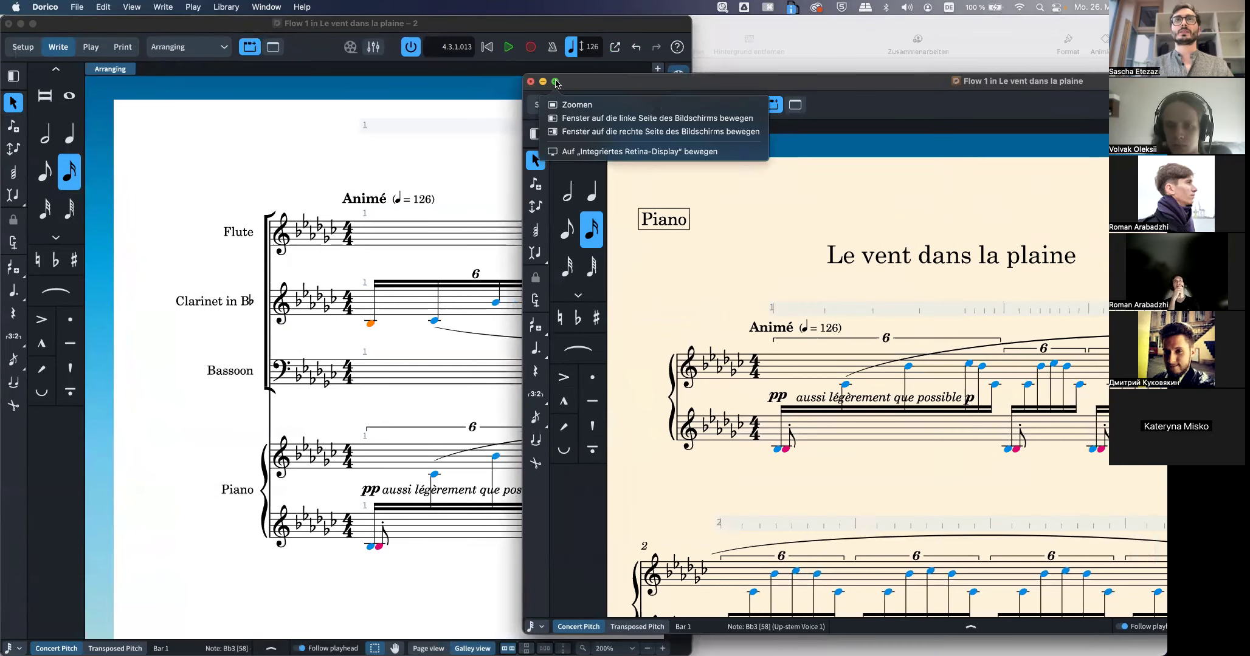
left_click(575, 130)
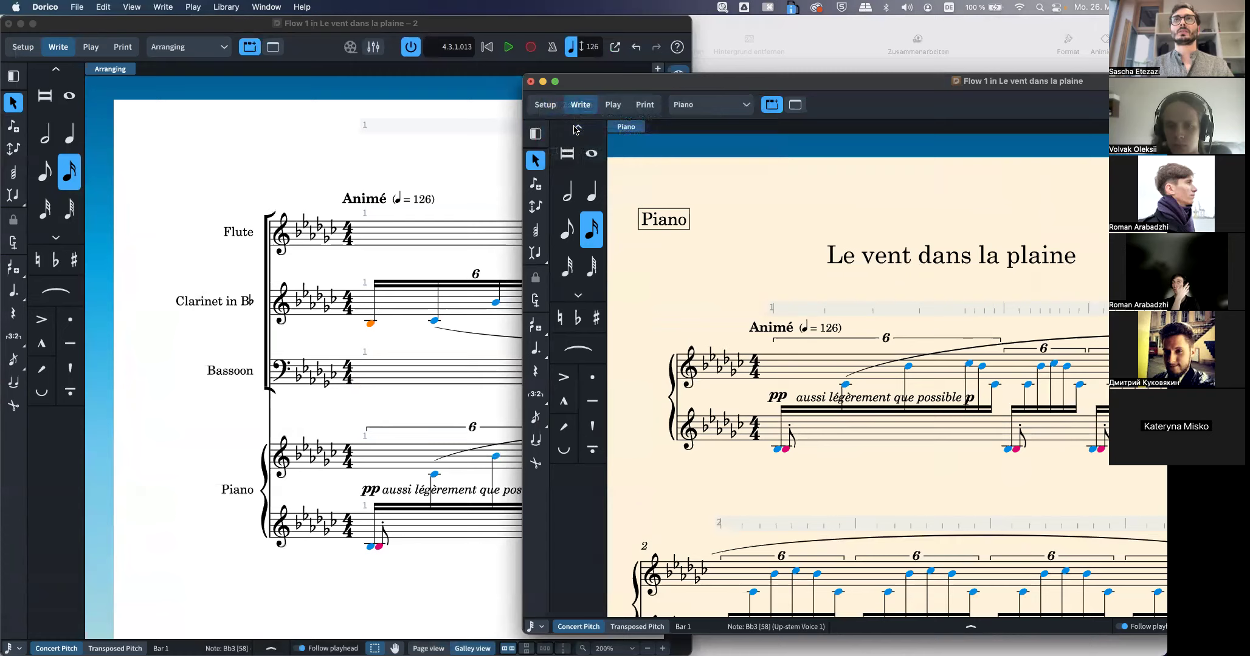
Switch the original window to the Full score Piano layout and show the opening bars of the Arranging score beside it
left_click(771, 49)
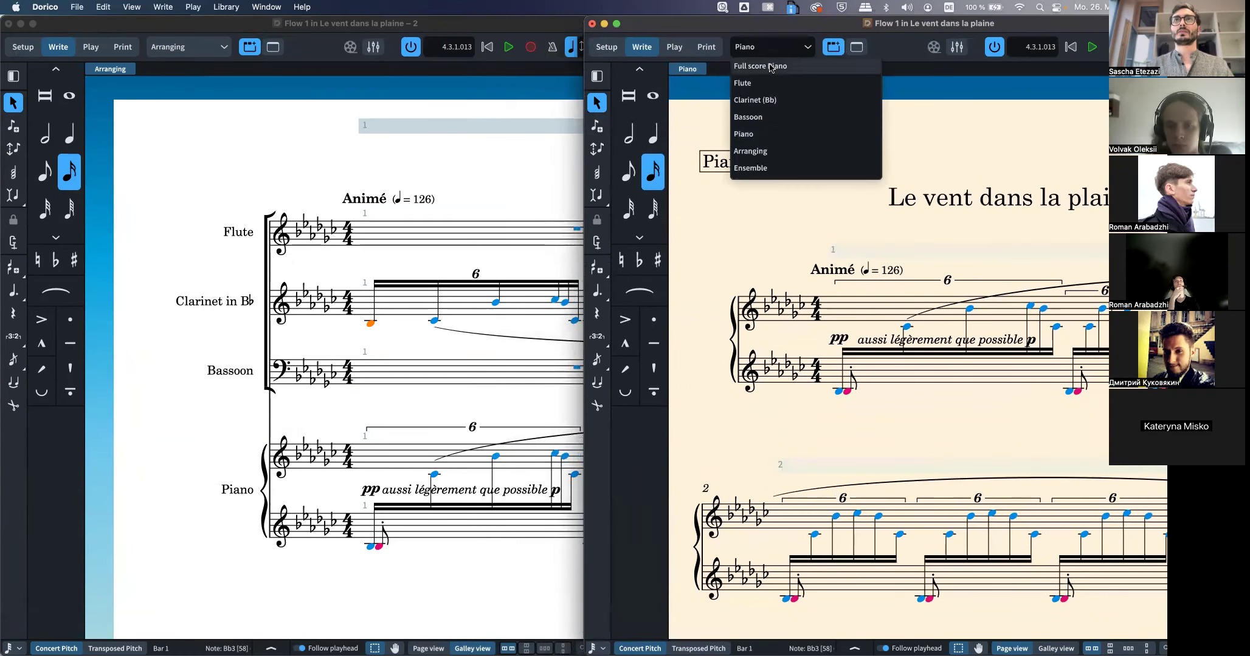
left_click(767, 66)
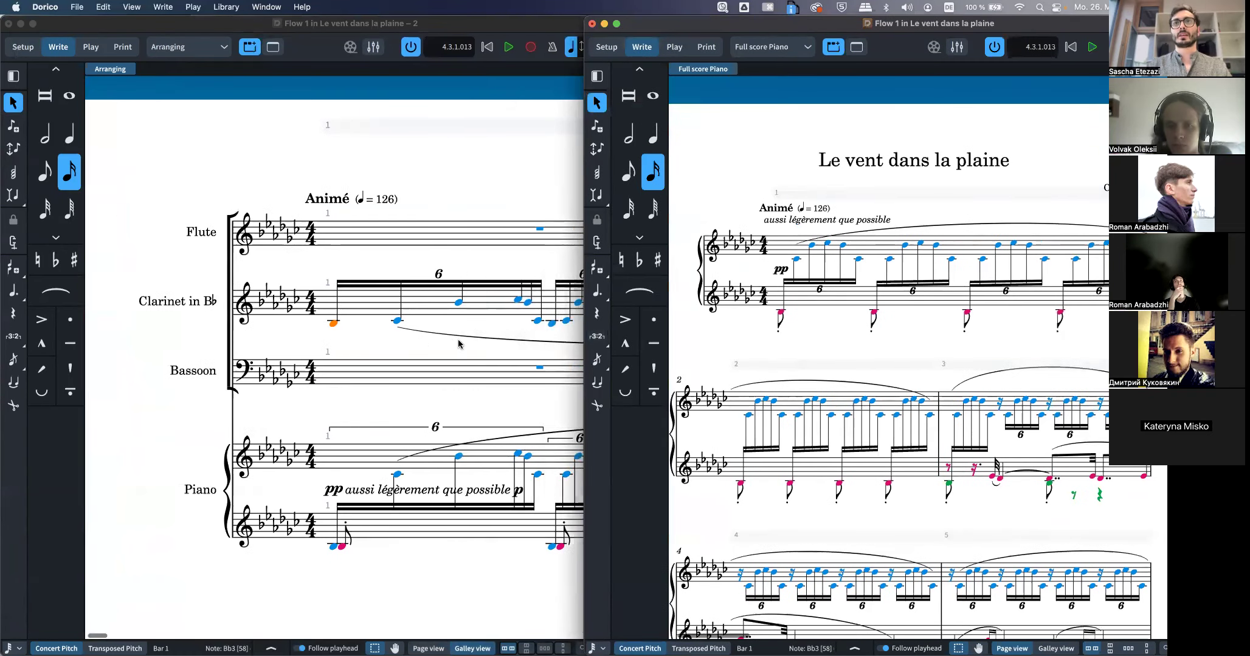
left_click(458, 344)
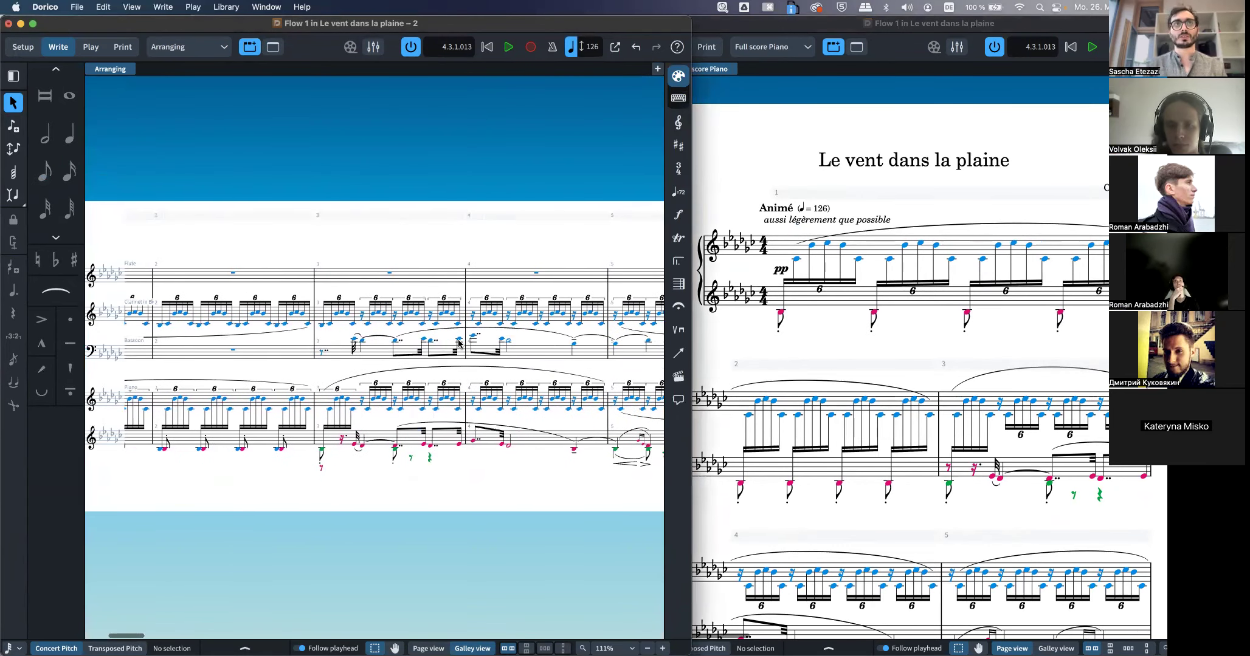
scroll(304, 367, "left", 5)
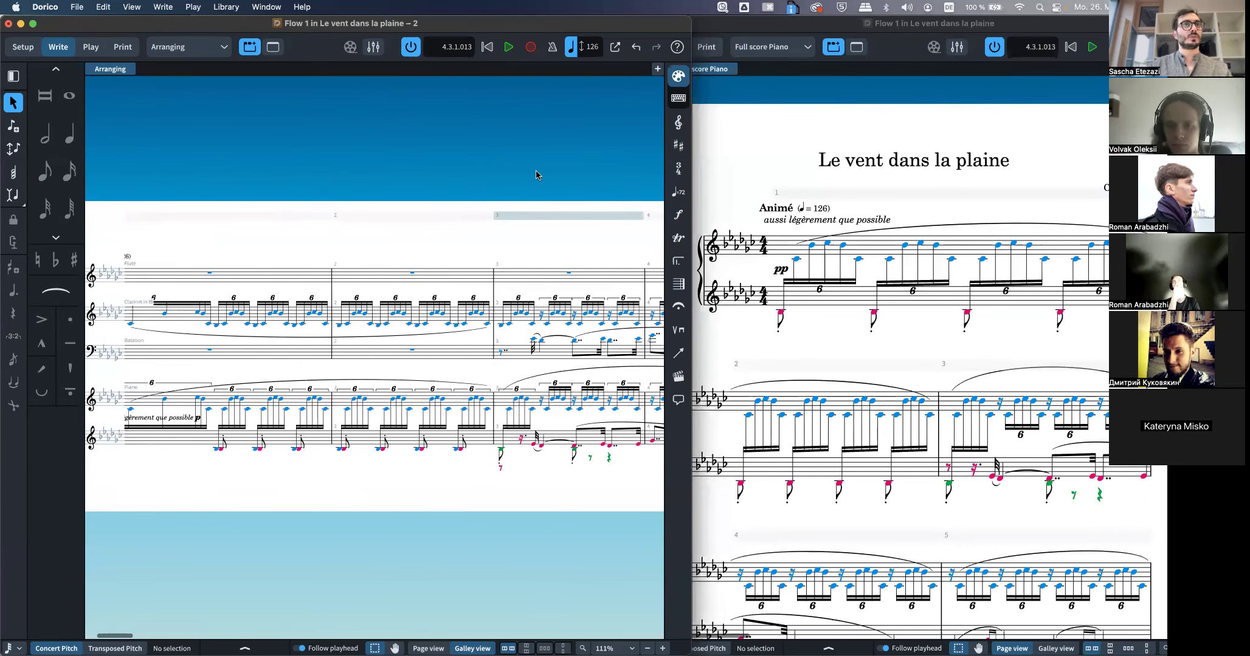
Switch the original window to the Ensemble layout and show its whole first page
left_click(786, 54)
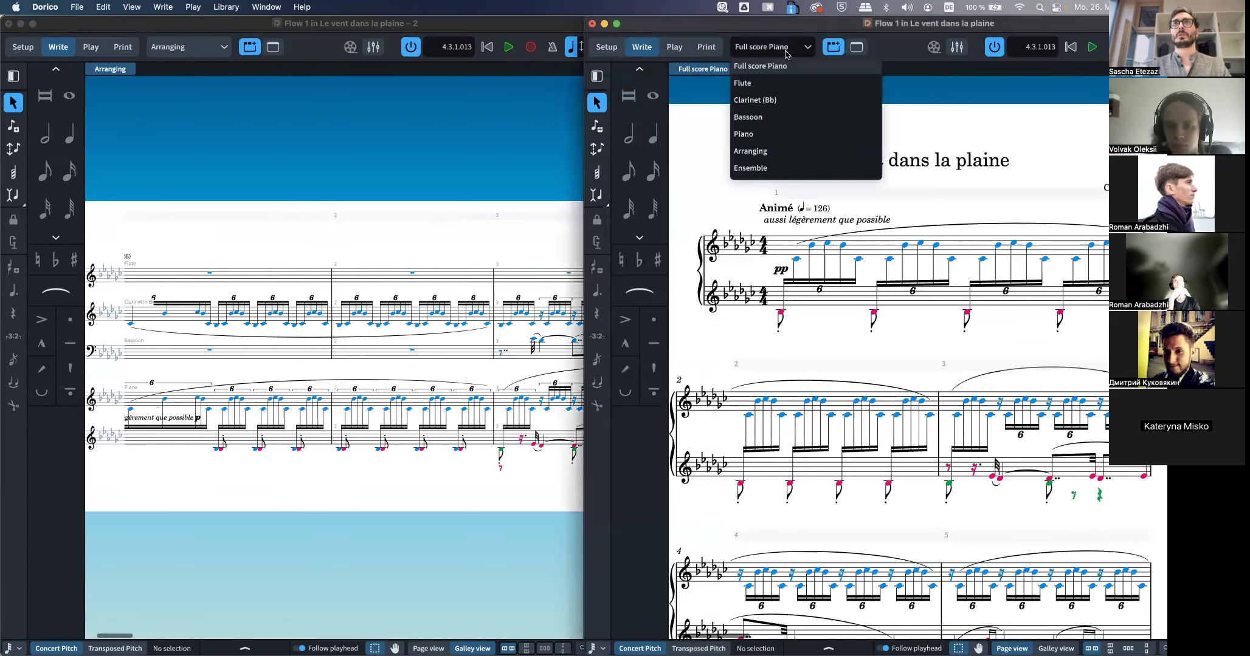
left_click(784, 165)
scroll(806, 245, "down", 6)
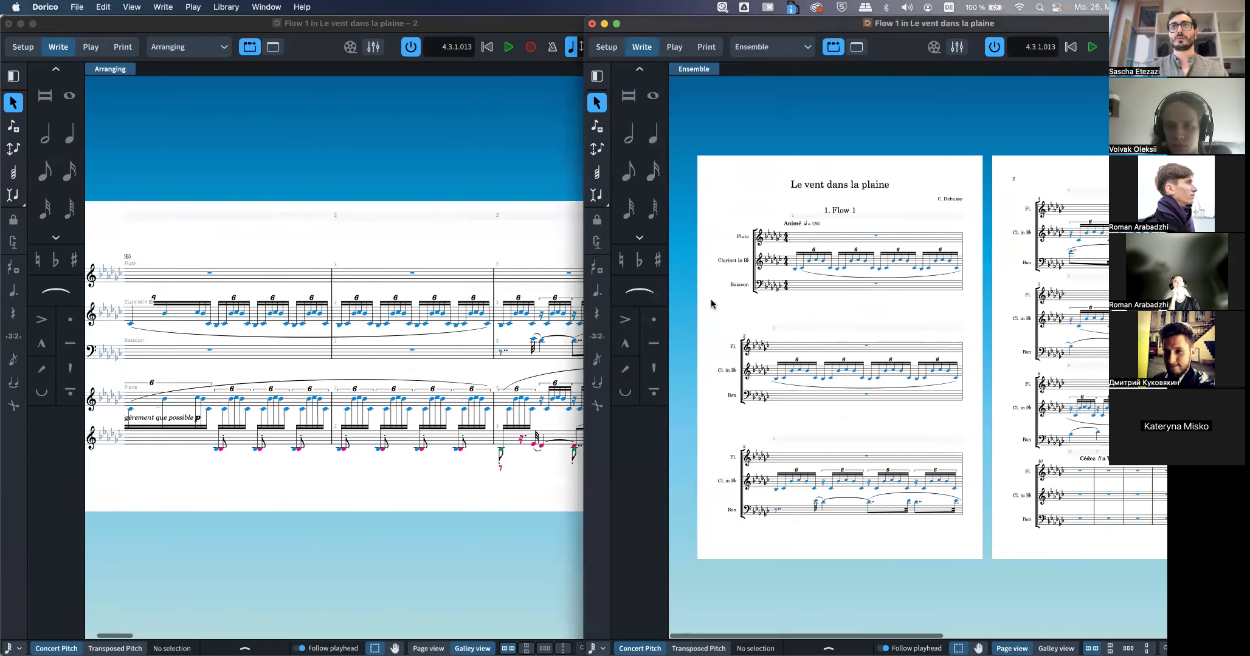
Play back the opening of the Ensemble layout from the clarinet's first note in bar 1
left_click(795, 270)
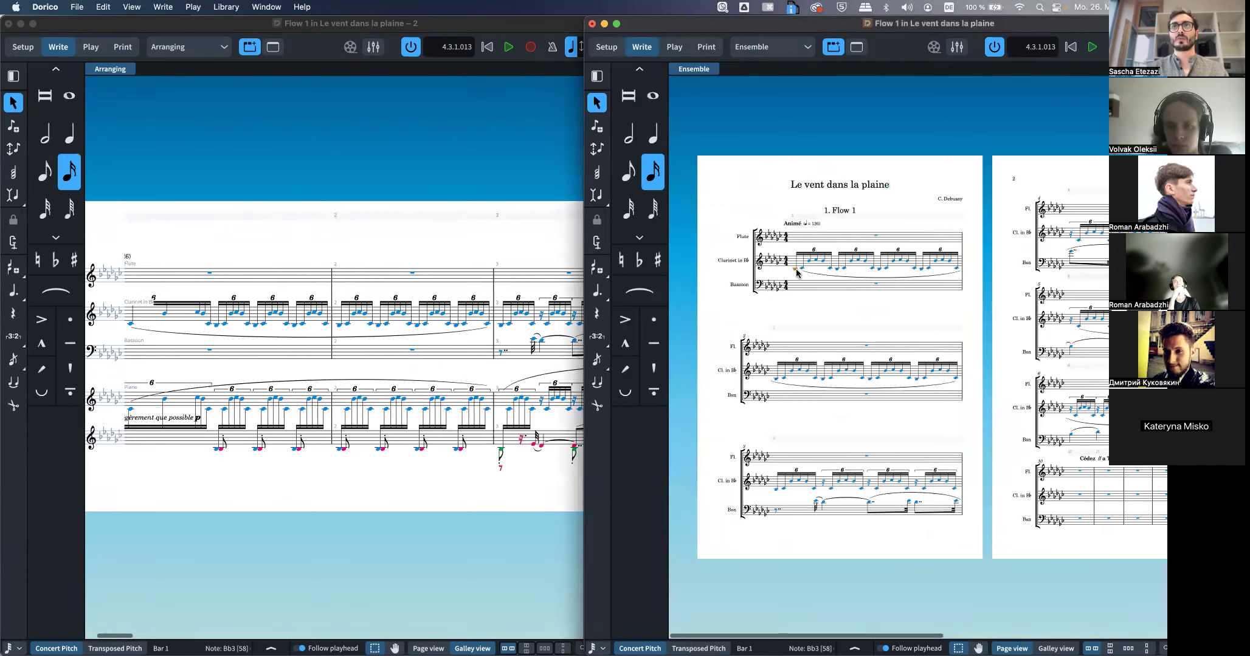
key("space")
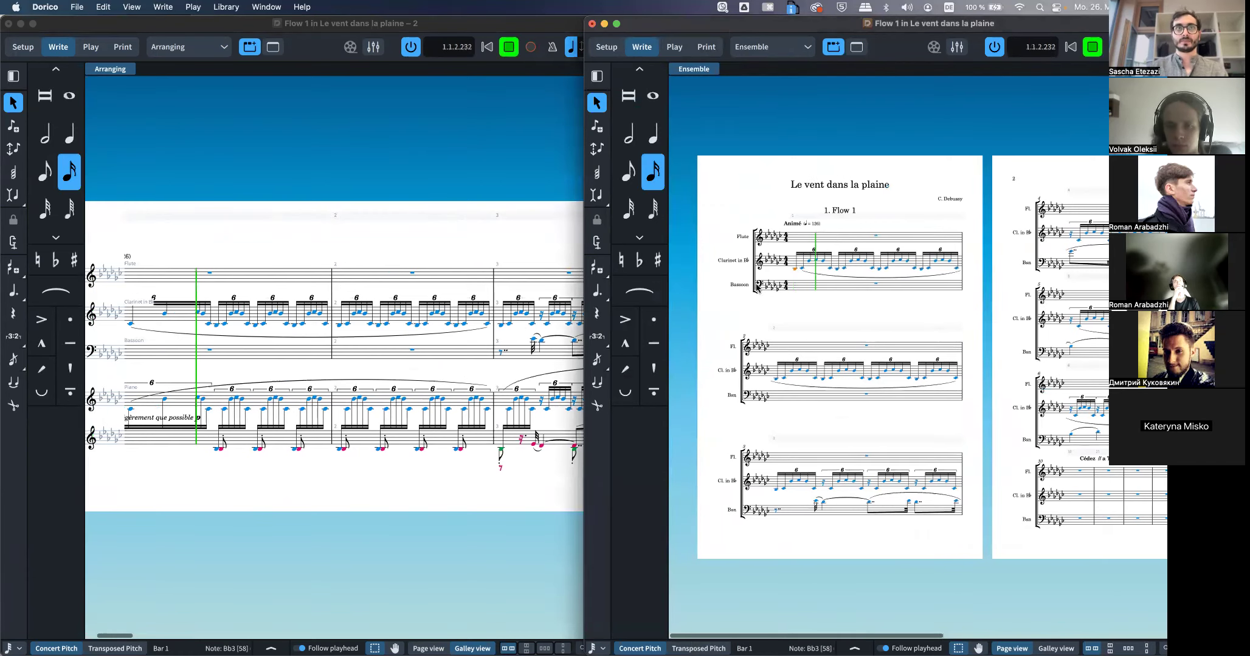
key("space")
Copy the staccato eighth notes of the piano's lower staff in bars 1–2 to the flute staff from bar 1
scroll(427, 332, "left", 4)
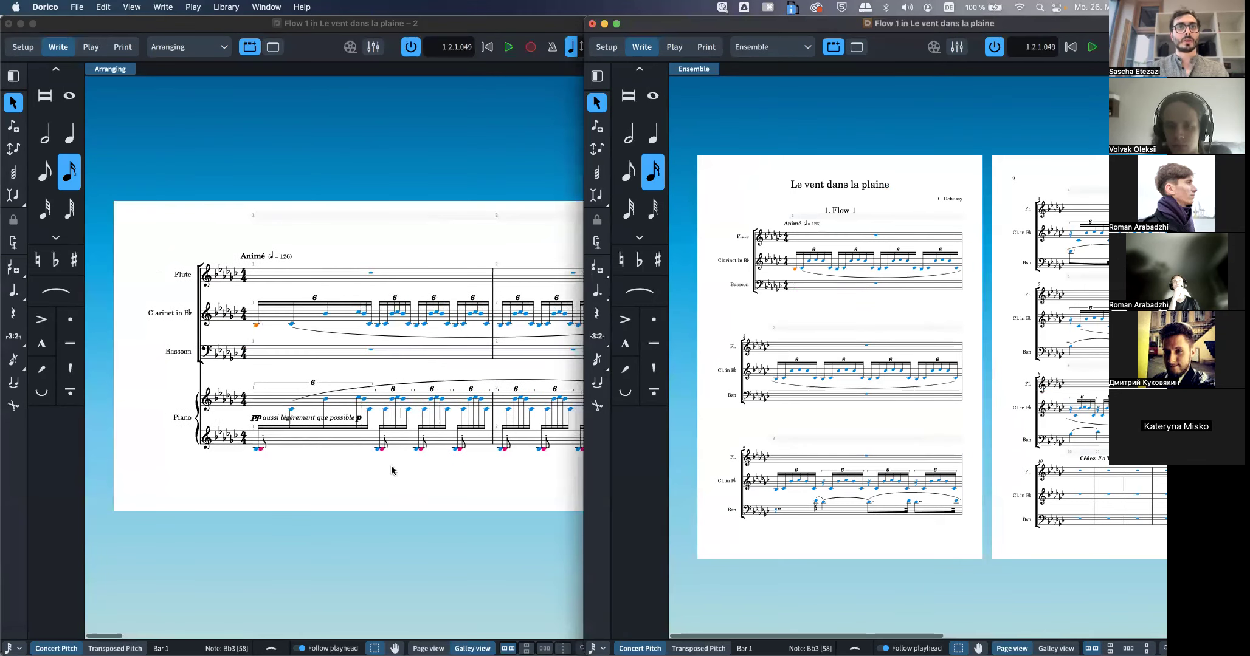
left_click(264, 448)
scroll(292, 453, "right", 5)
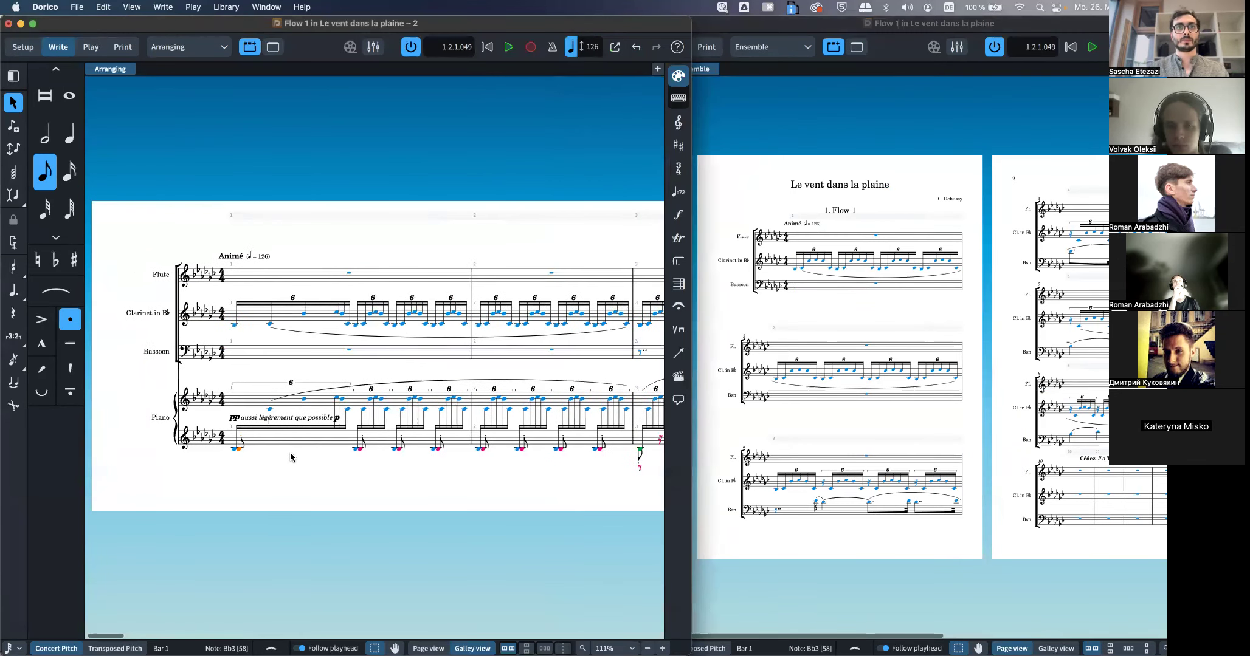
left_click(412, 451, "shift")
scroll(412, 451, "left", 5)
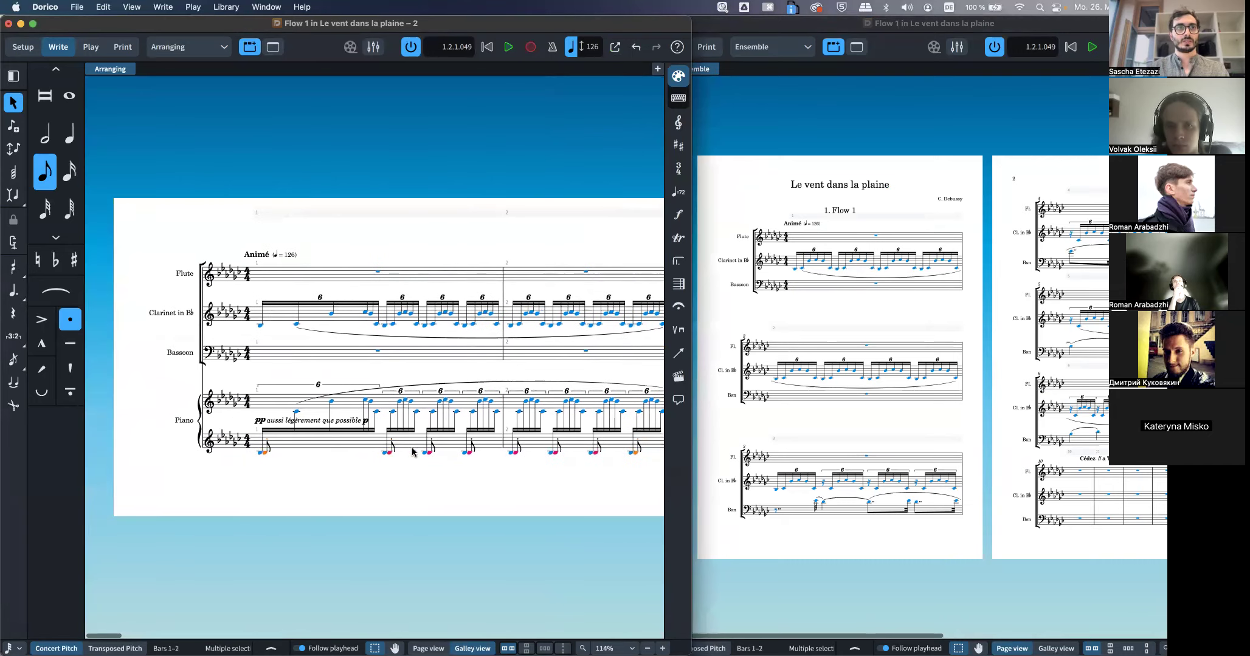
left_click(270, 281, "alt")
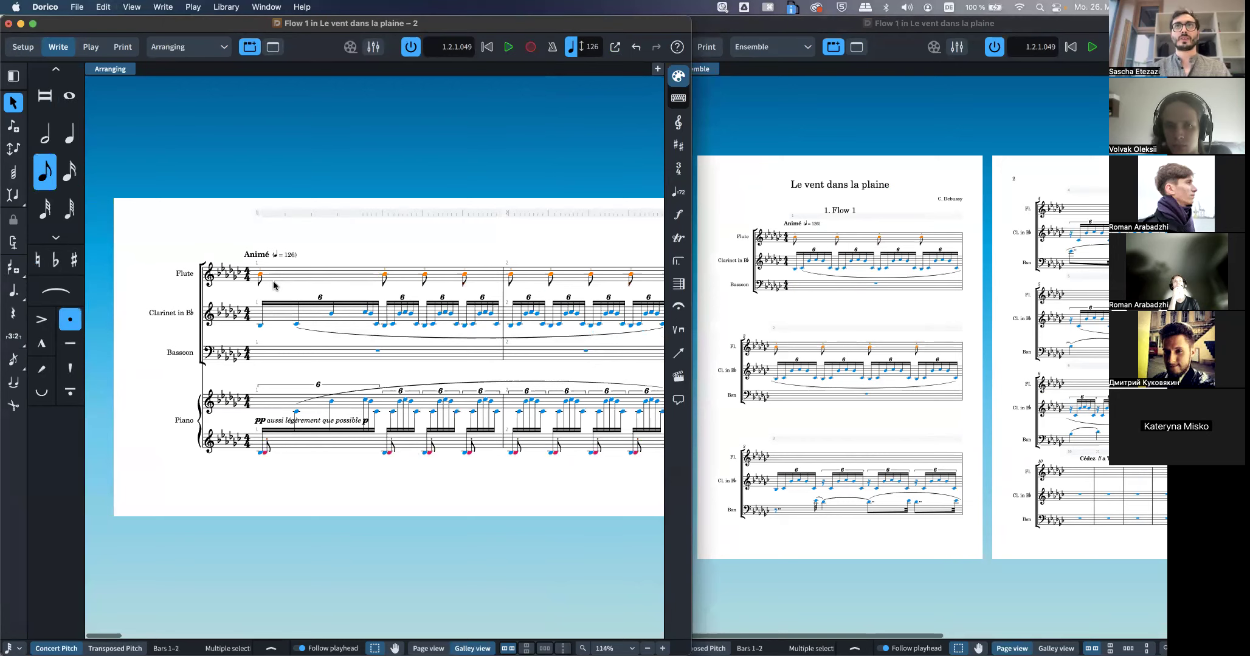
Play back the Ensemble layout from the flute's first note to hear the opening bars
left_click(794, 239)
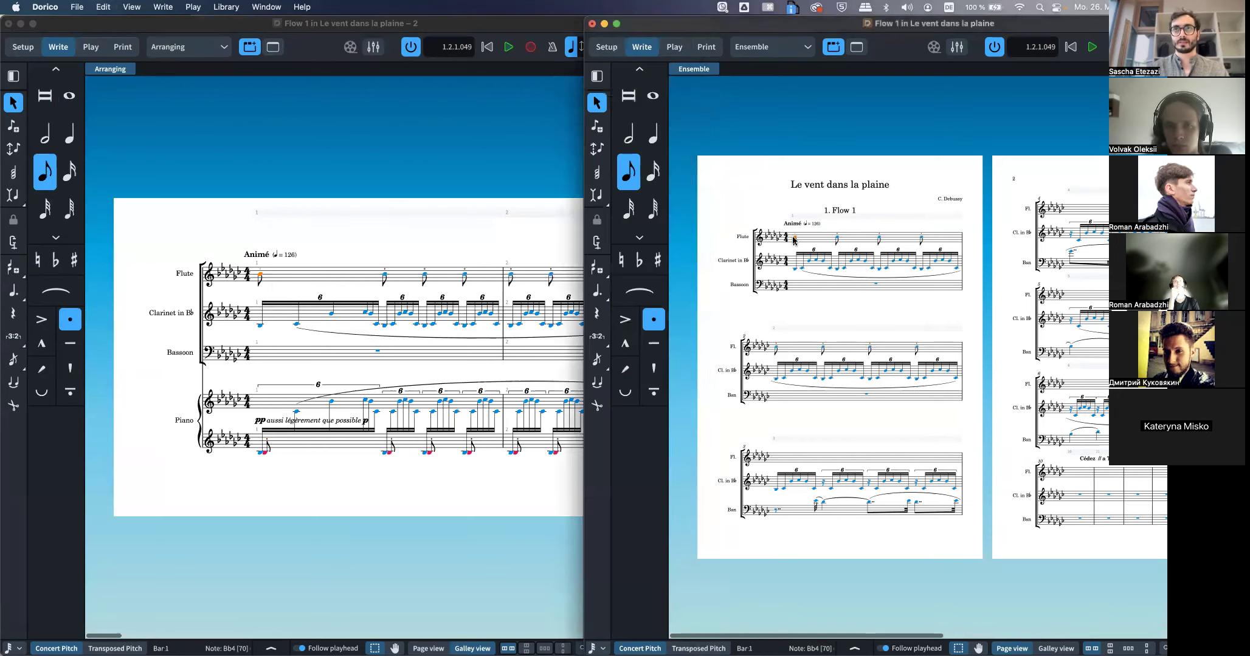
key("p")
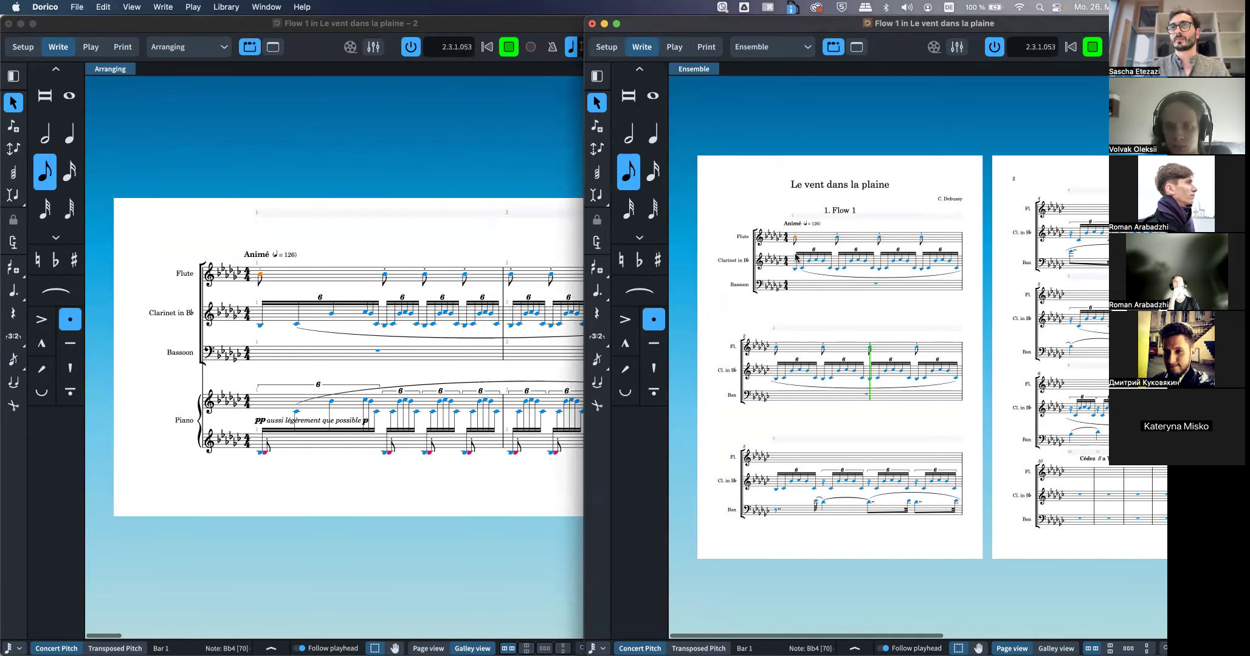
key("space")
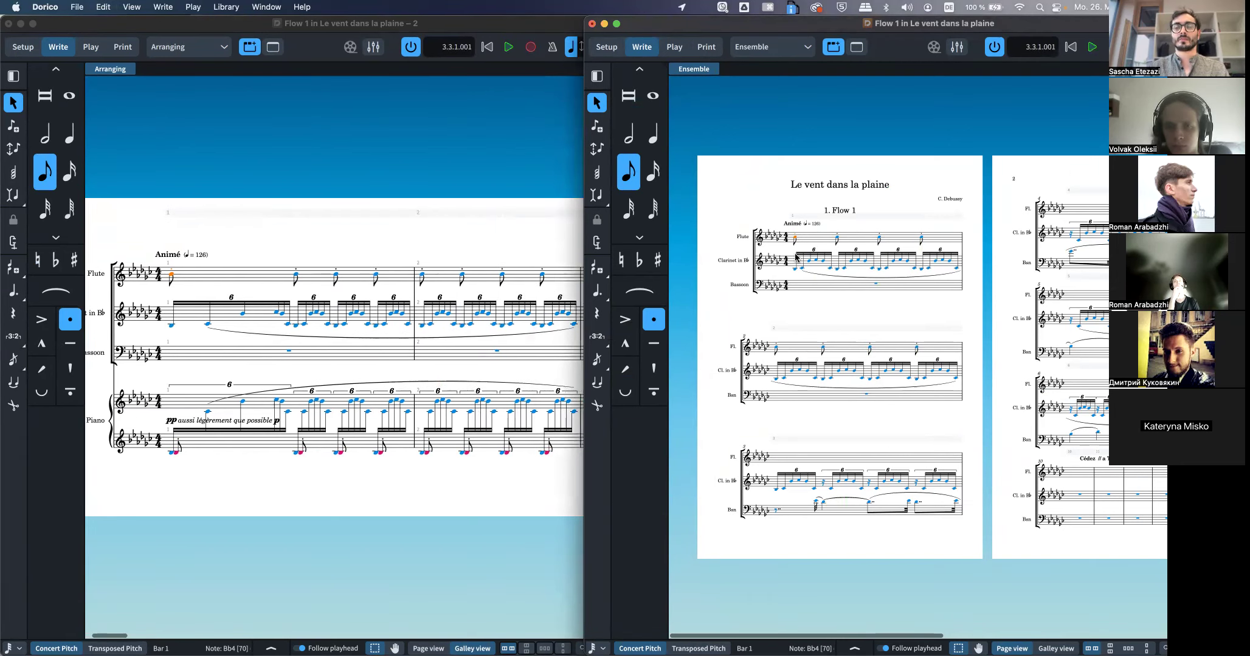
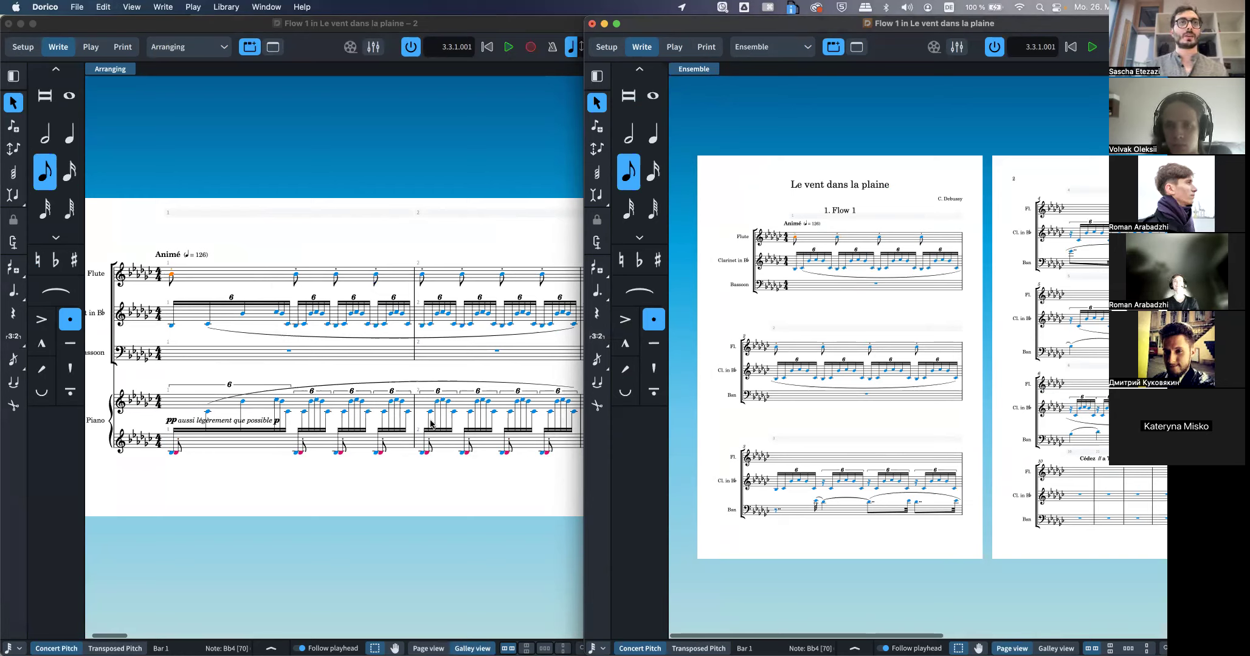
left_click(337, 490)
scroll(337, 490, "right", 5)
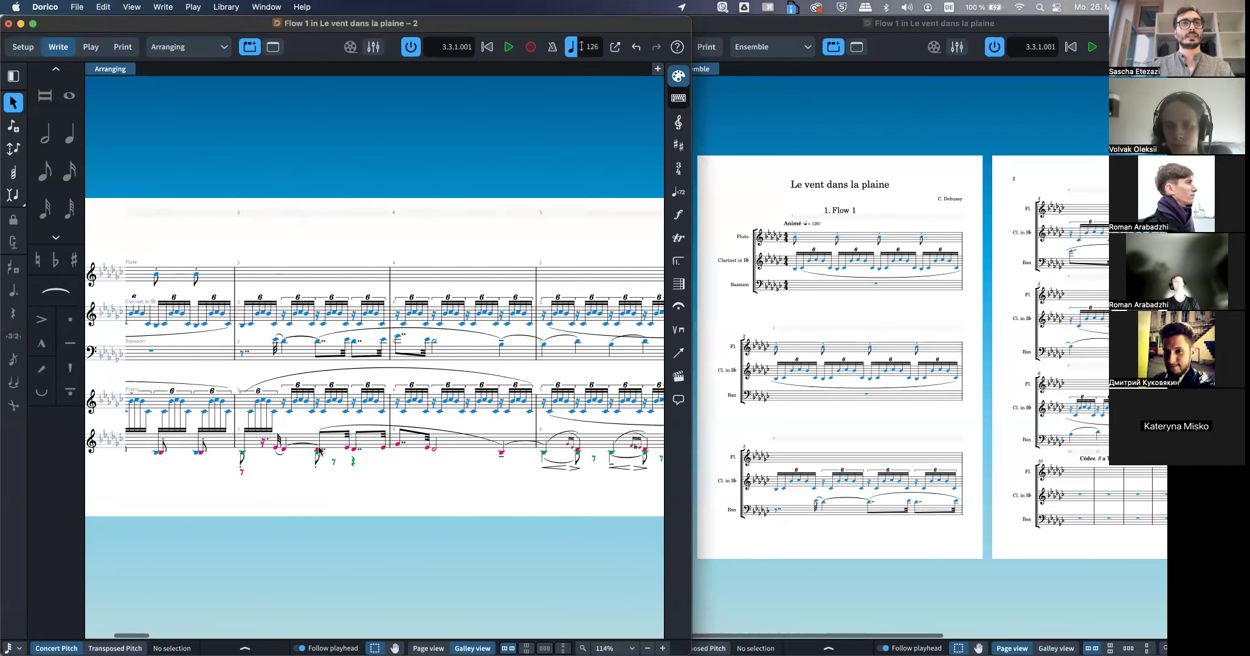
scroll(220, 439, "left", 5)
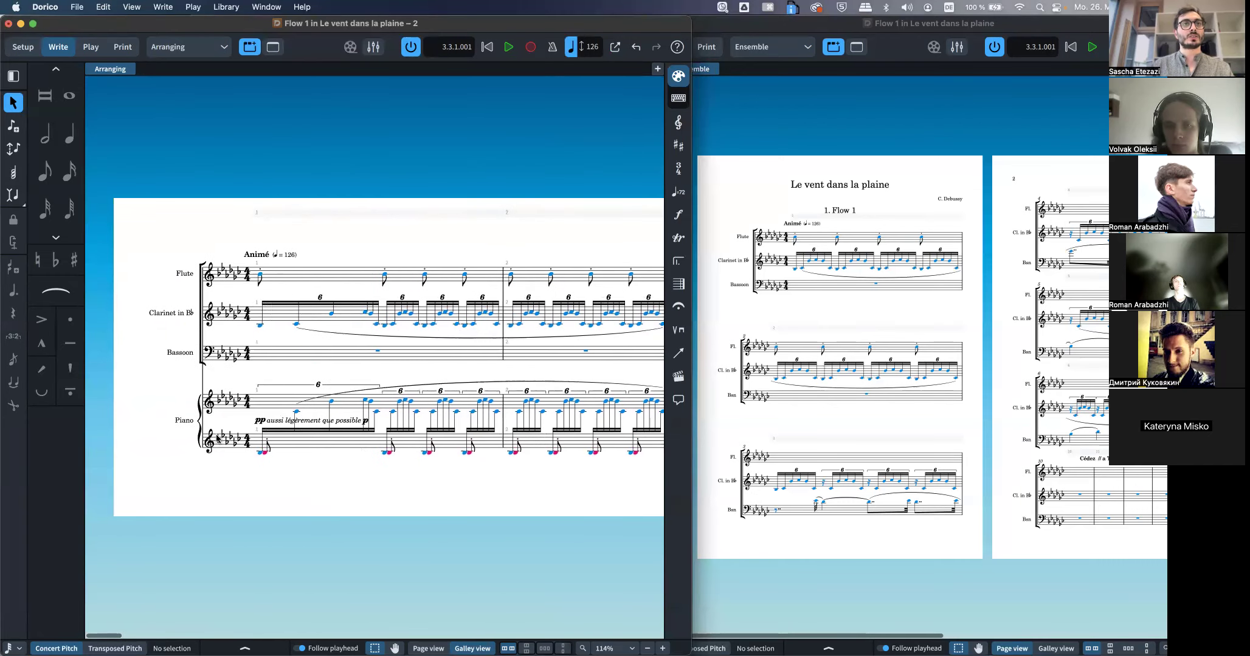
left_click(296, 412)
left_click(302, 395)
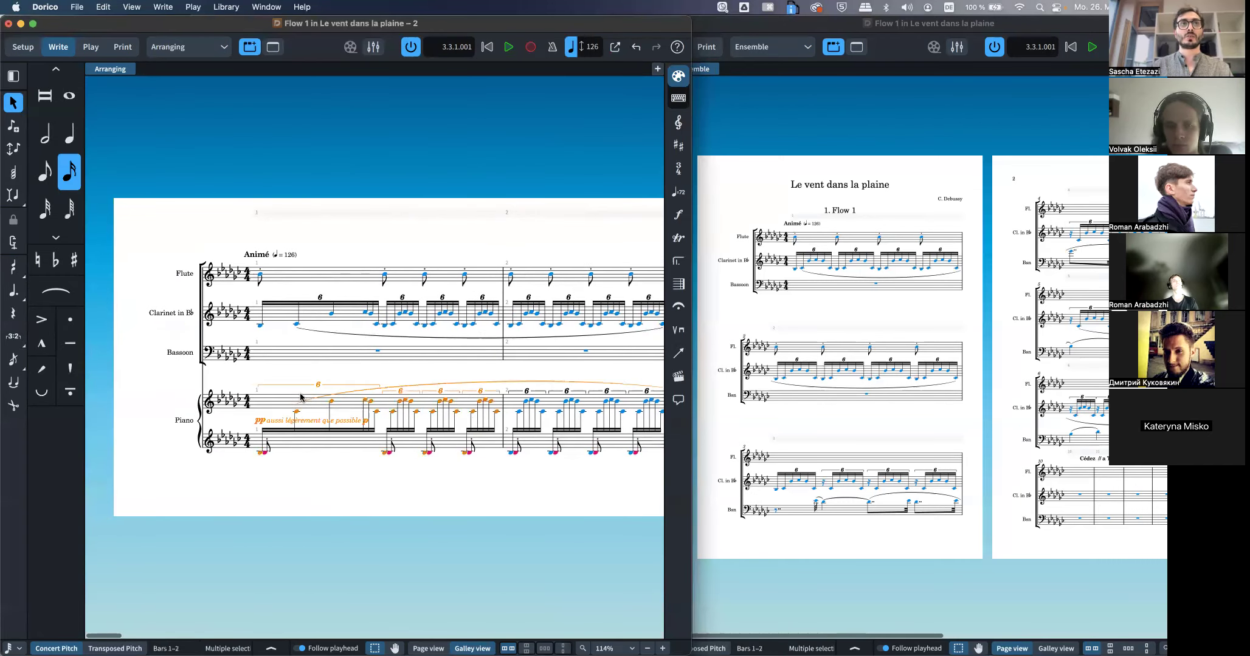
scroll(302, 395, "right", 10)
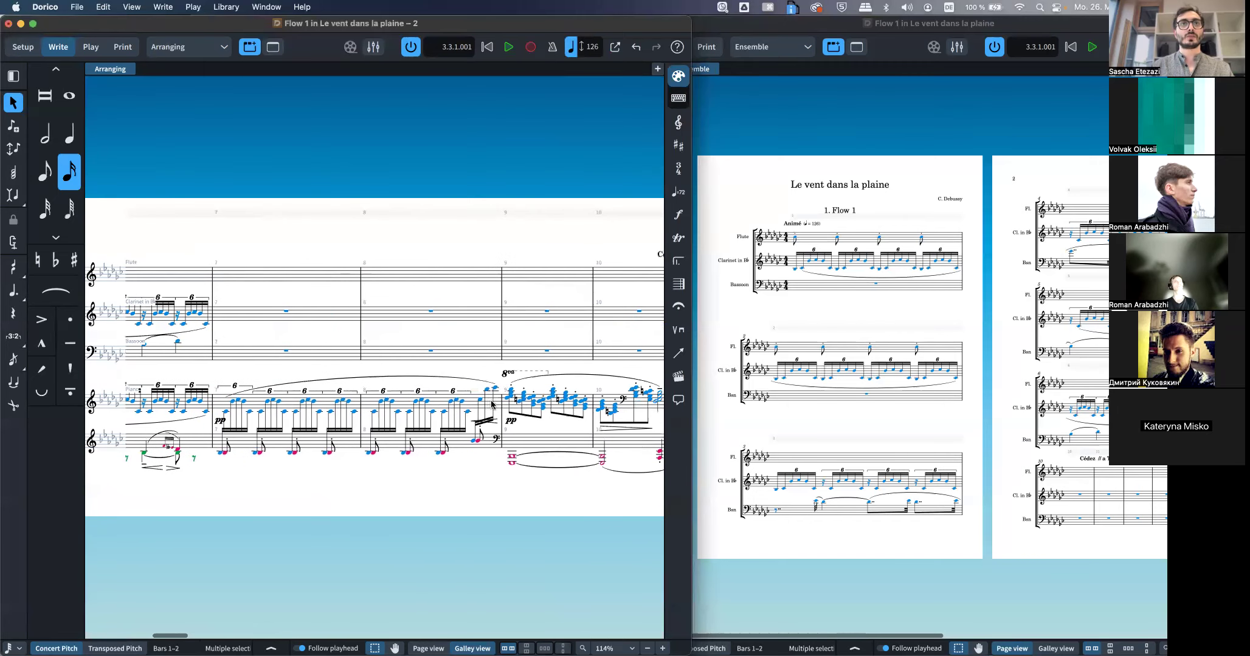
left_click(493, 404, "shift")
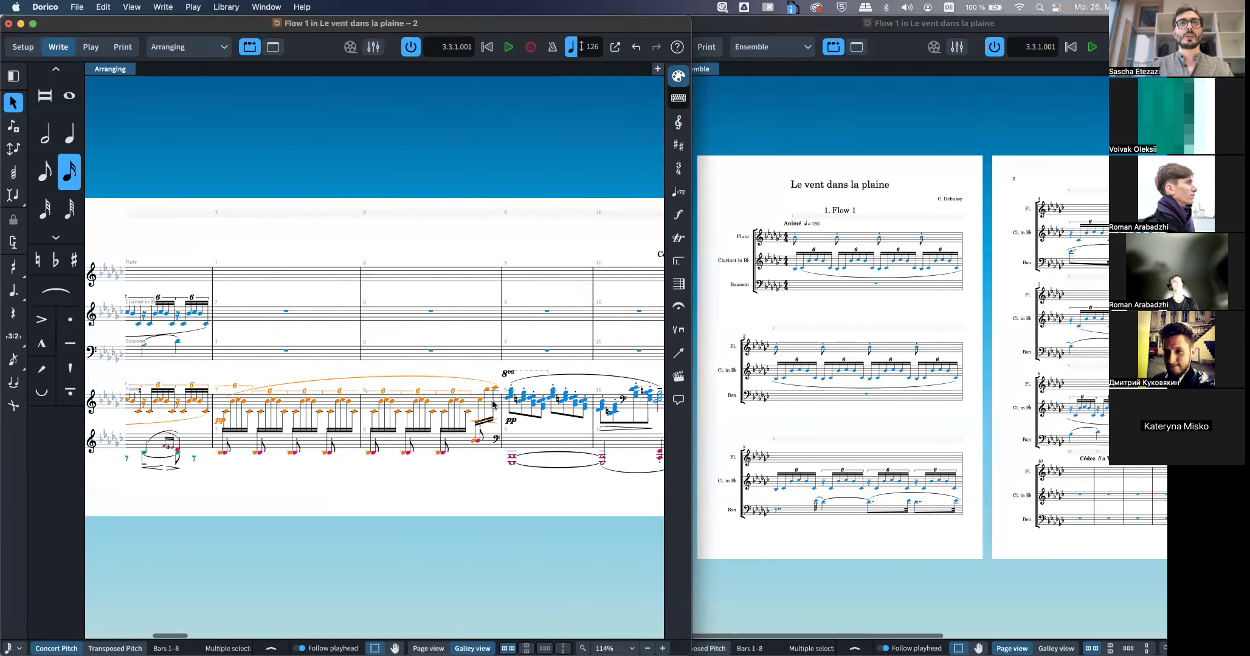
Filter the piano's upper-staff chords in bars 9–12 to their top notes and copy these to the flute staff at bar 9
left_click(549, 413)
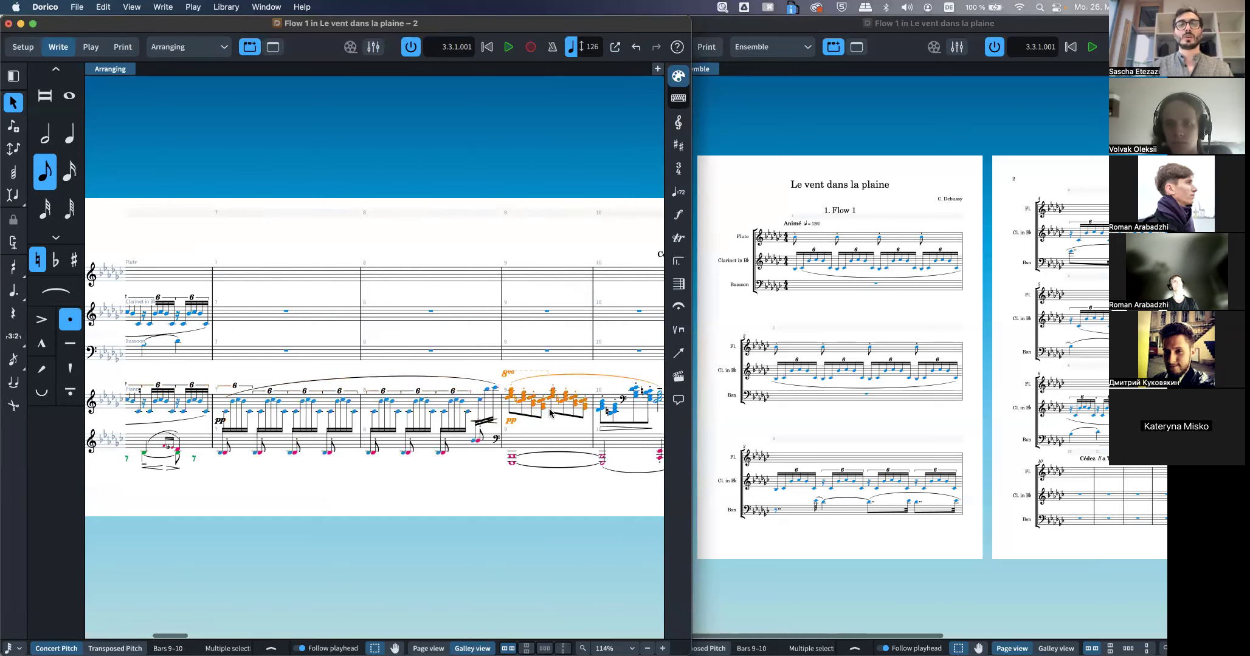
scroll(549, 412, "right", 5)
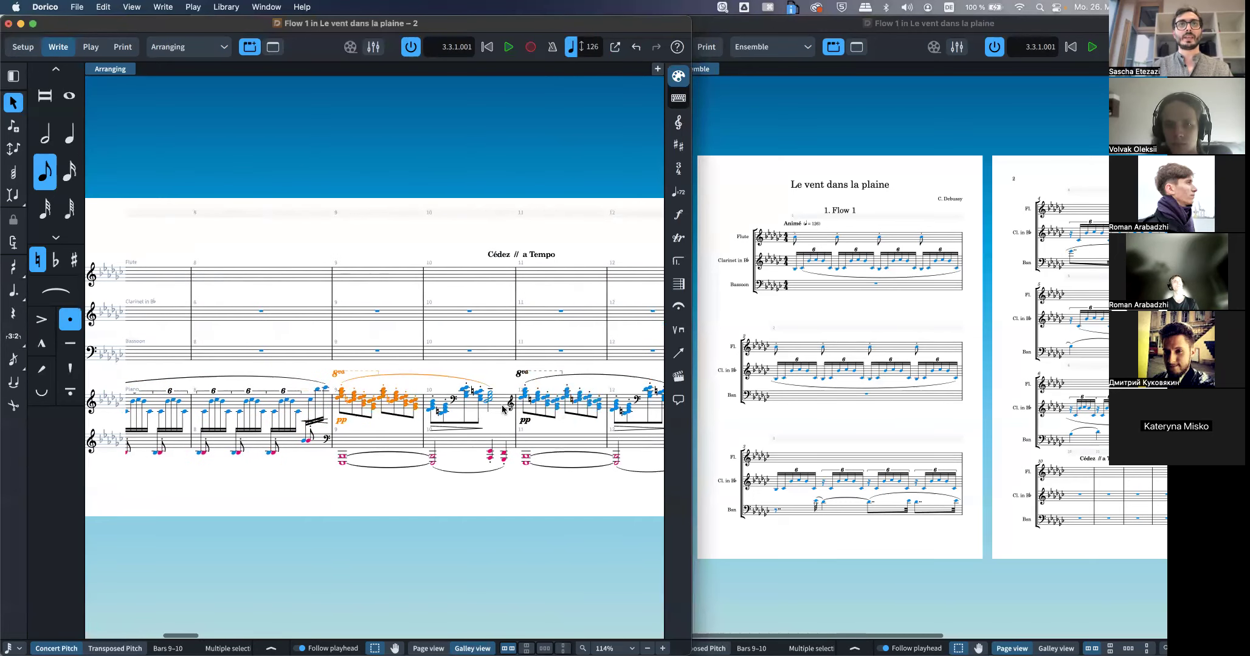
scroll(596, 416, "right", 3)
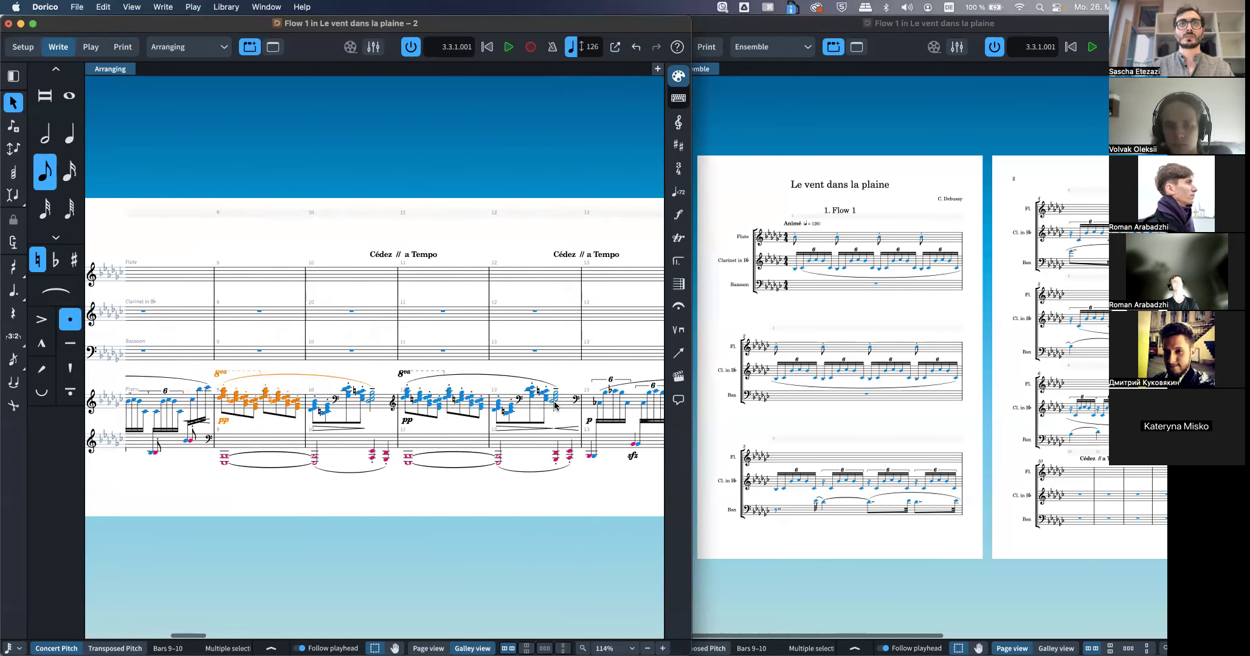
left_click(546, 406, "shift")
left_click(101, 6)
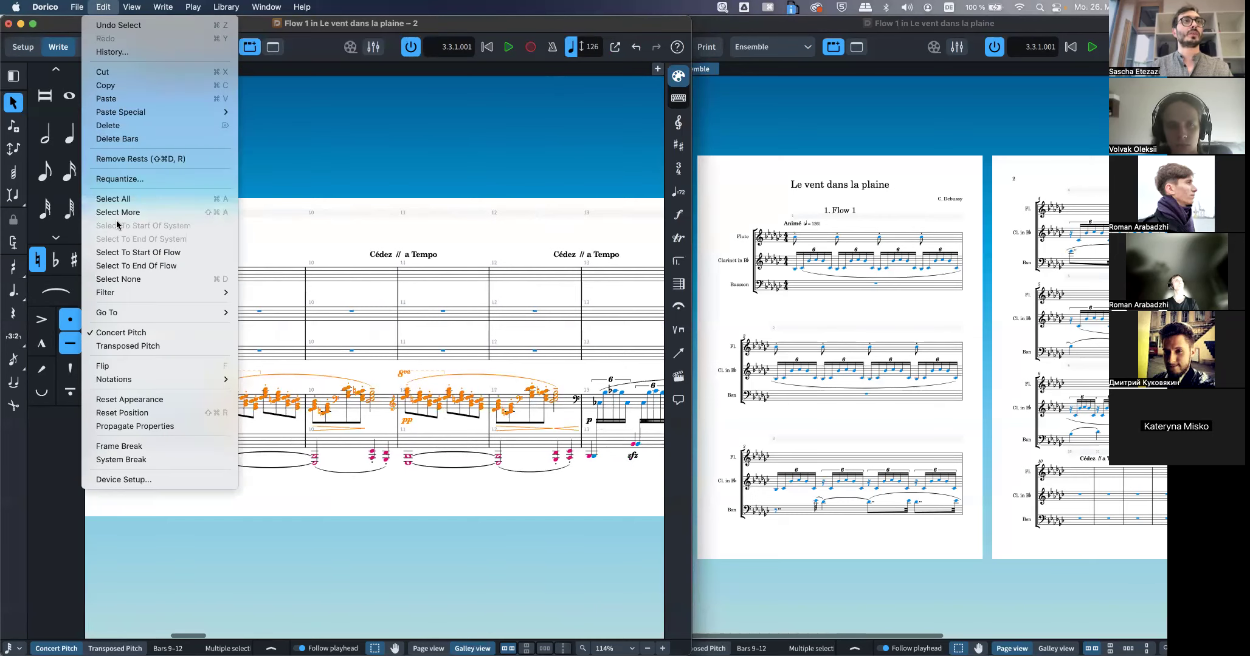
mouse_move(151, 295)
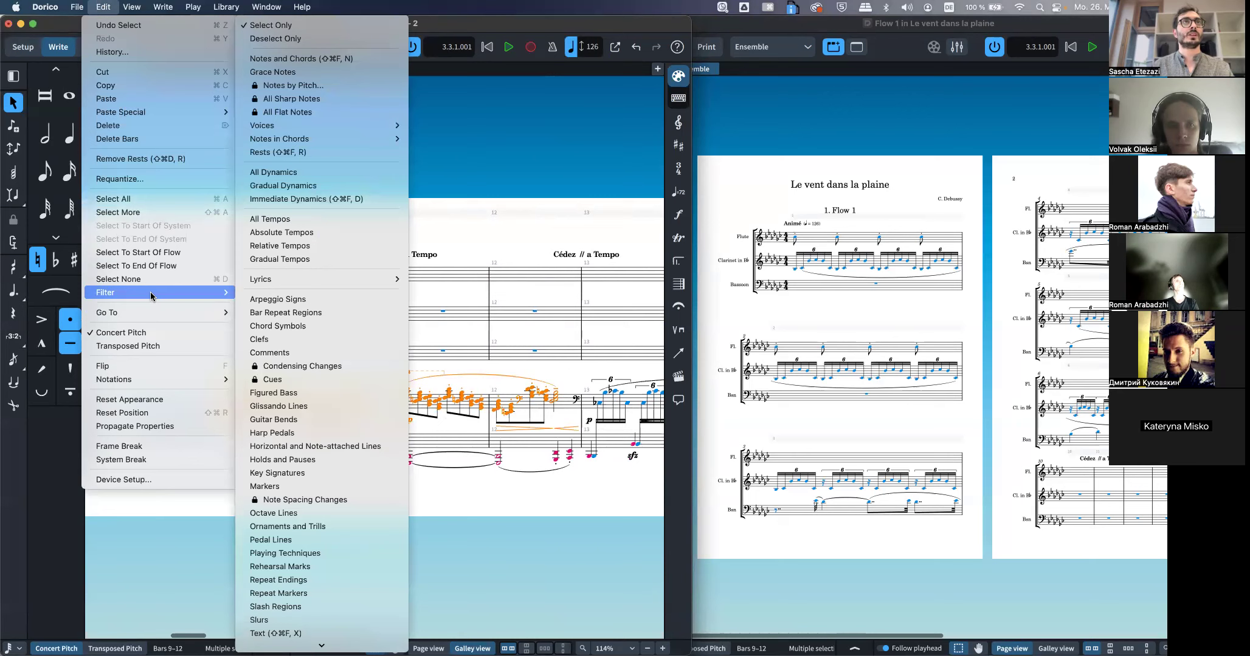
mouse_move(334, 141)
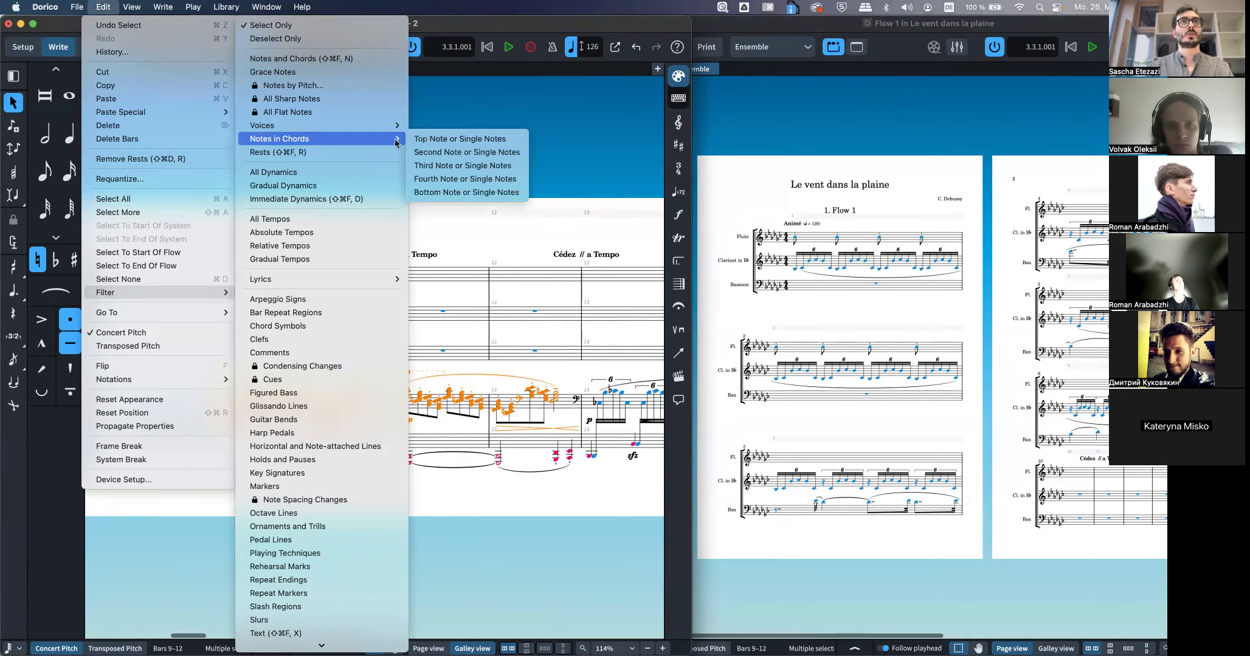
left_click(435, 139)
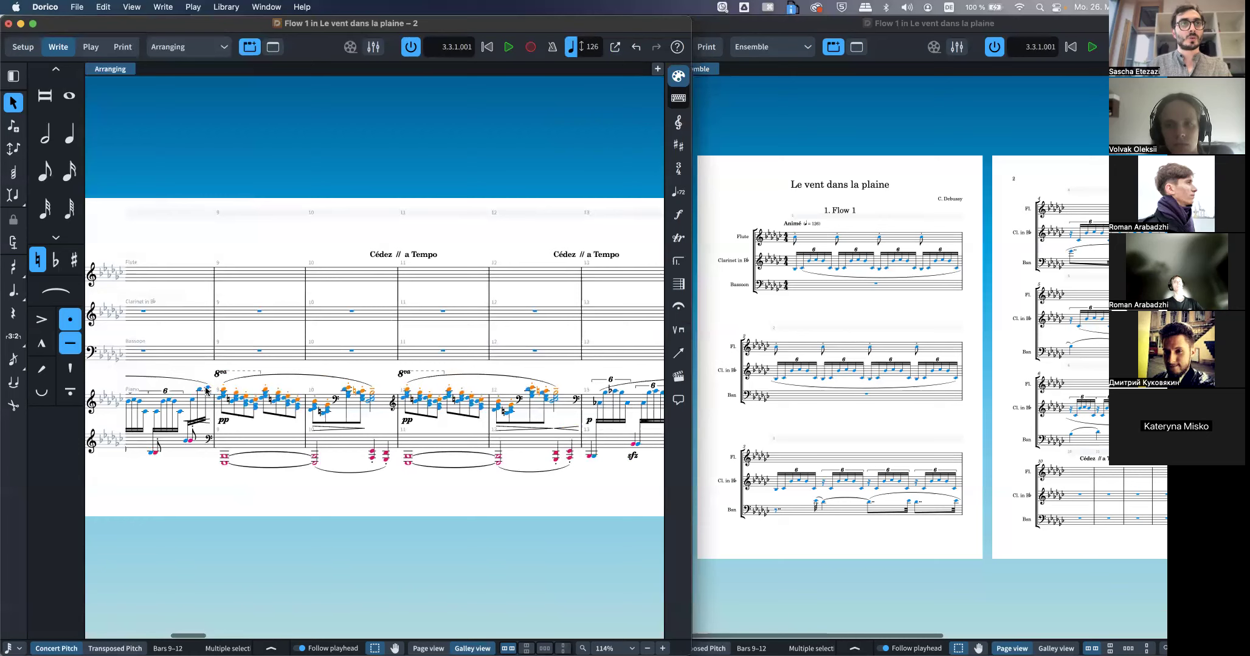
left_click(249, 282)
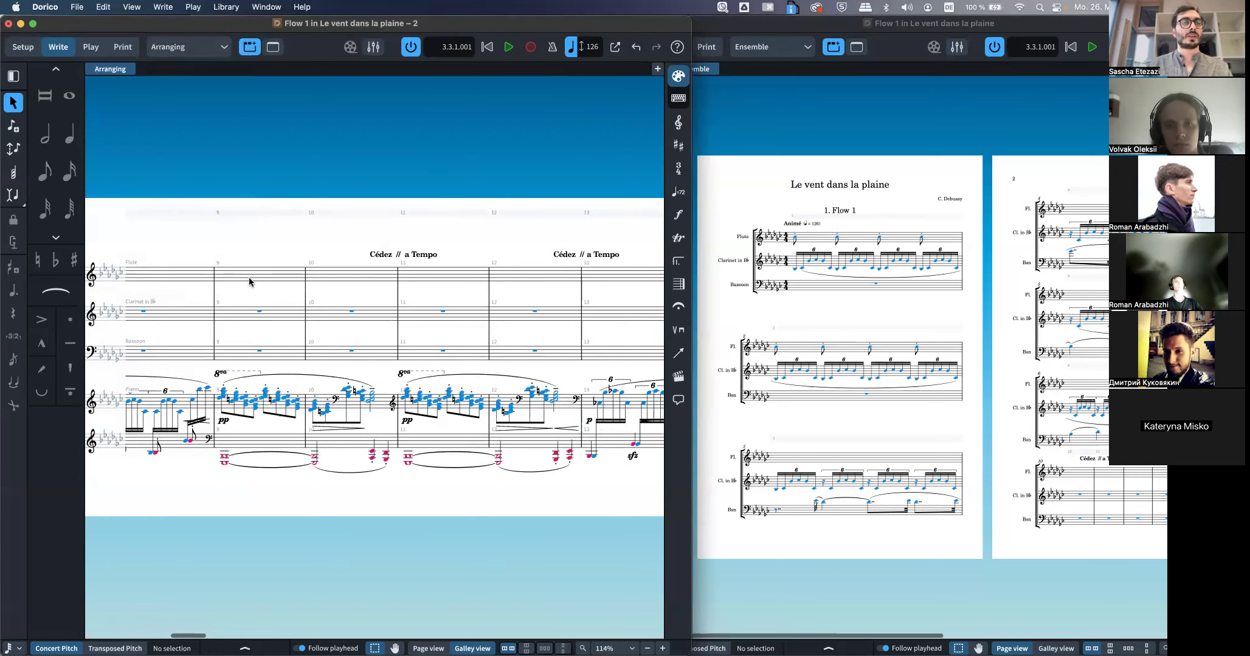
key("Return")
key("super+v")
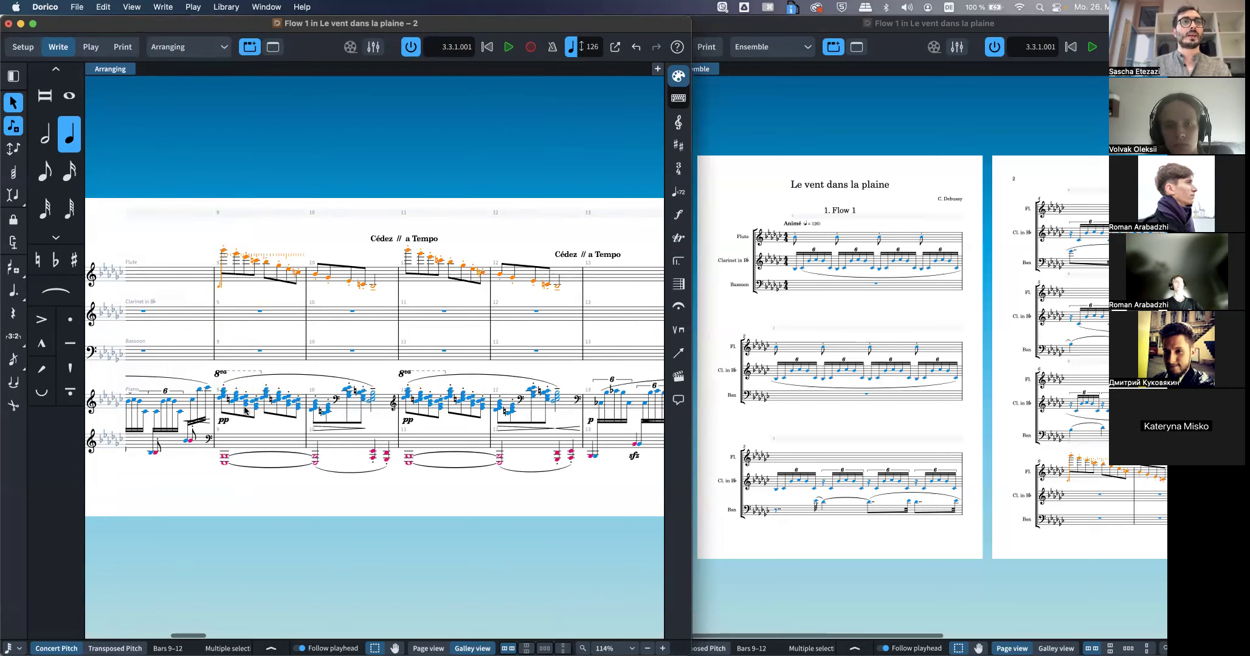
Filter the same piano chords in bars 9–12 to their second notes and copy these to the clarinet staff at bar 9
left_click(222, 398)
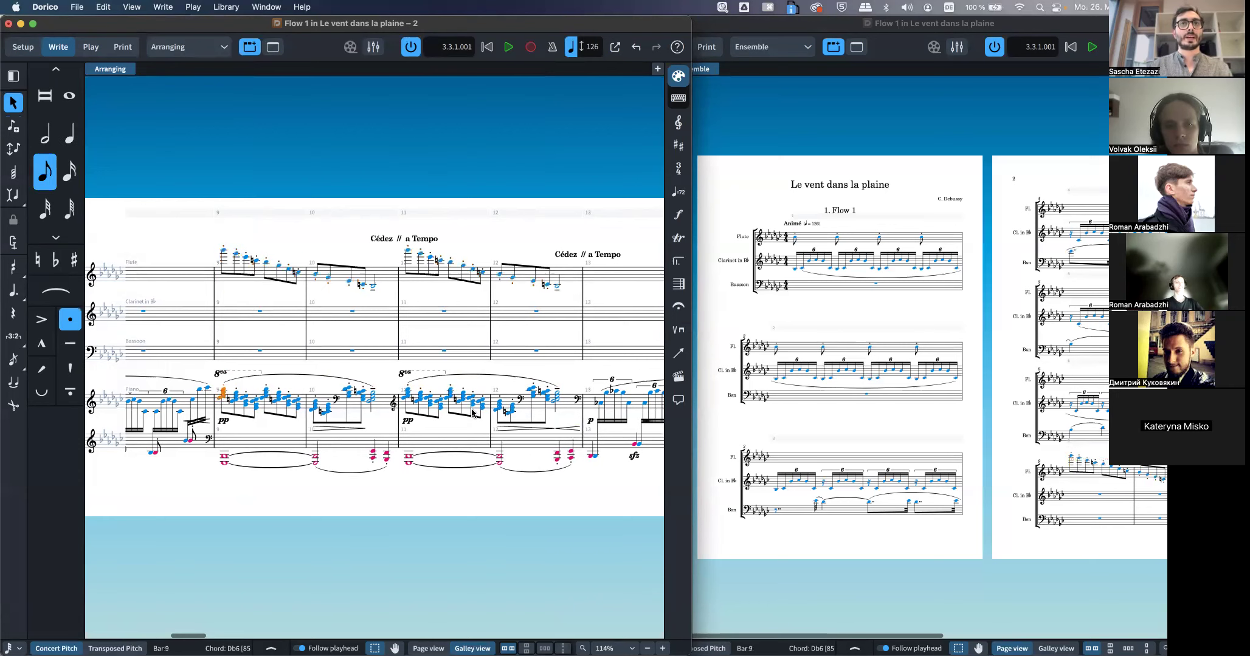
left_click(557, 403, "shift")
left_click(103, 7)
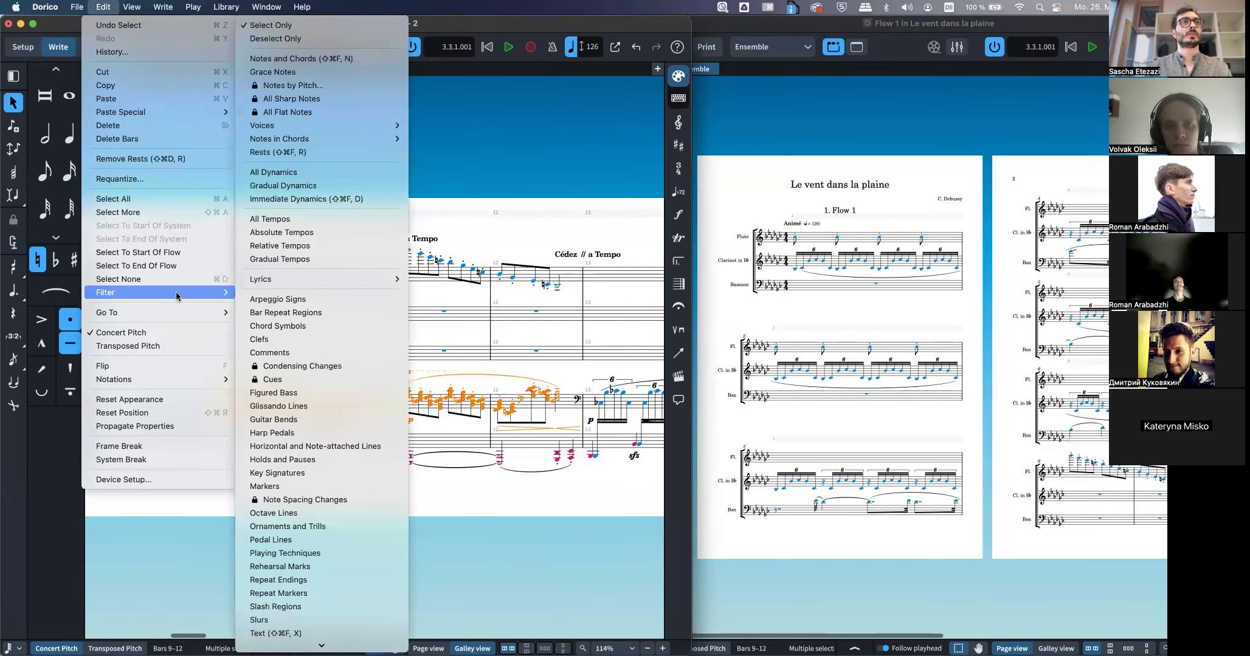
mouse_move(399, 130)
left_click(437, 152)
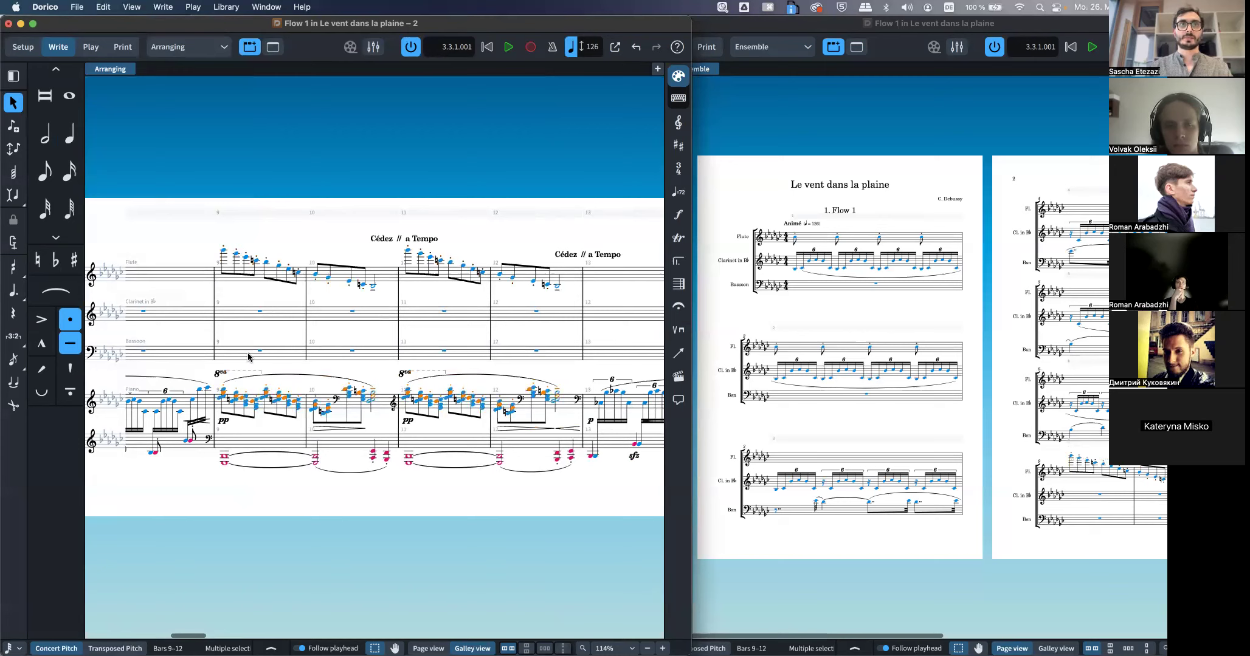
left_click(260, 310)
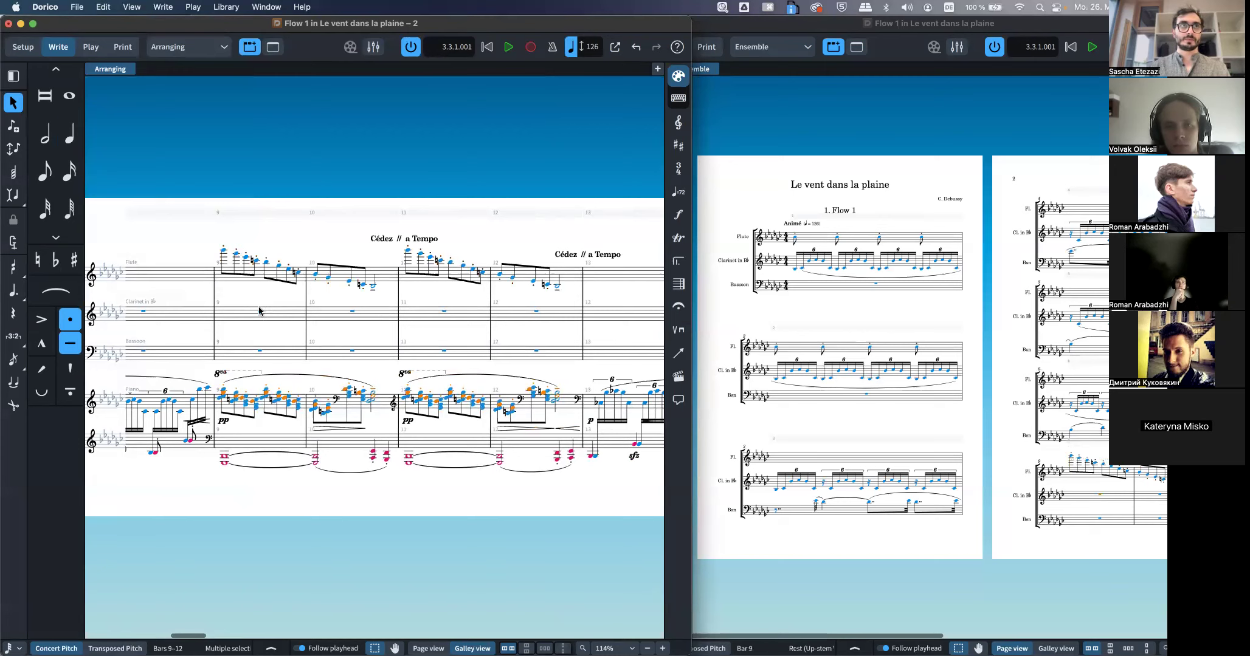
key("super+v")
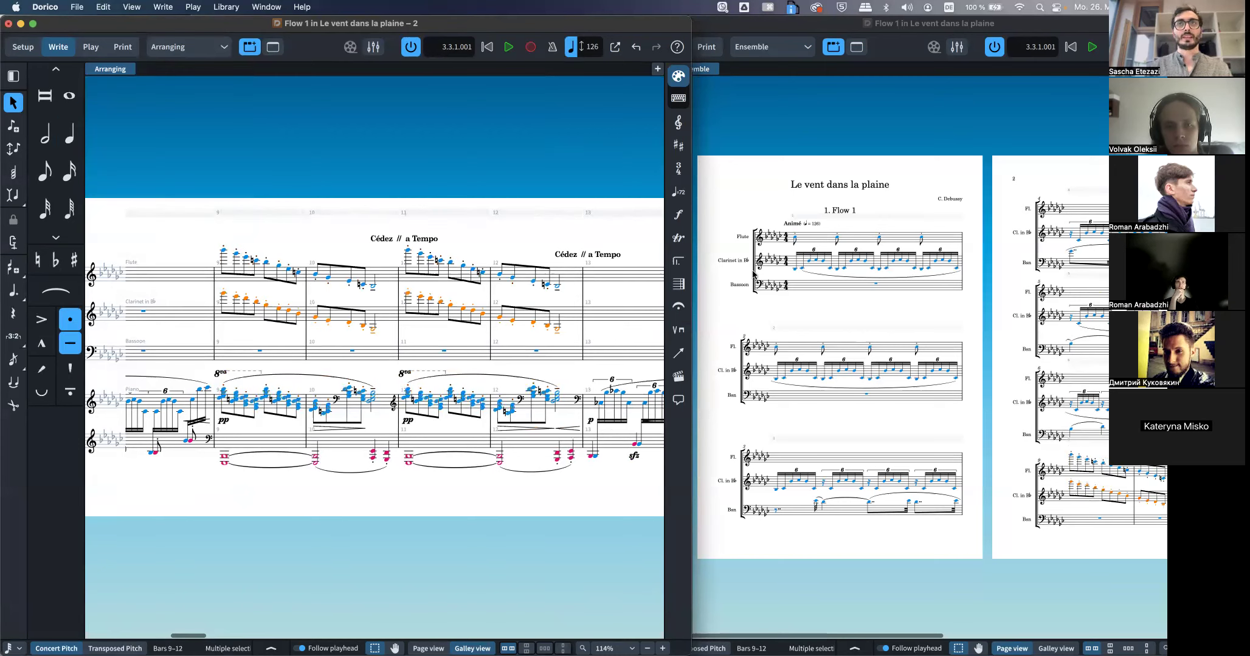
Play back the flute and clarinet passage in the Ensemble layout from bar 9
scroll(816, 356, "right", 10)
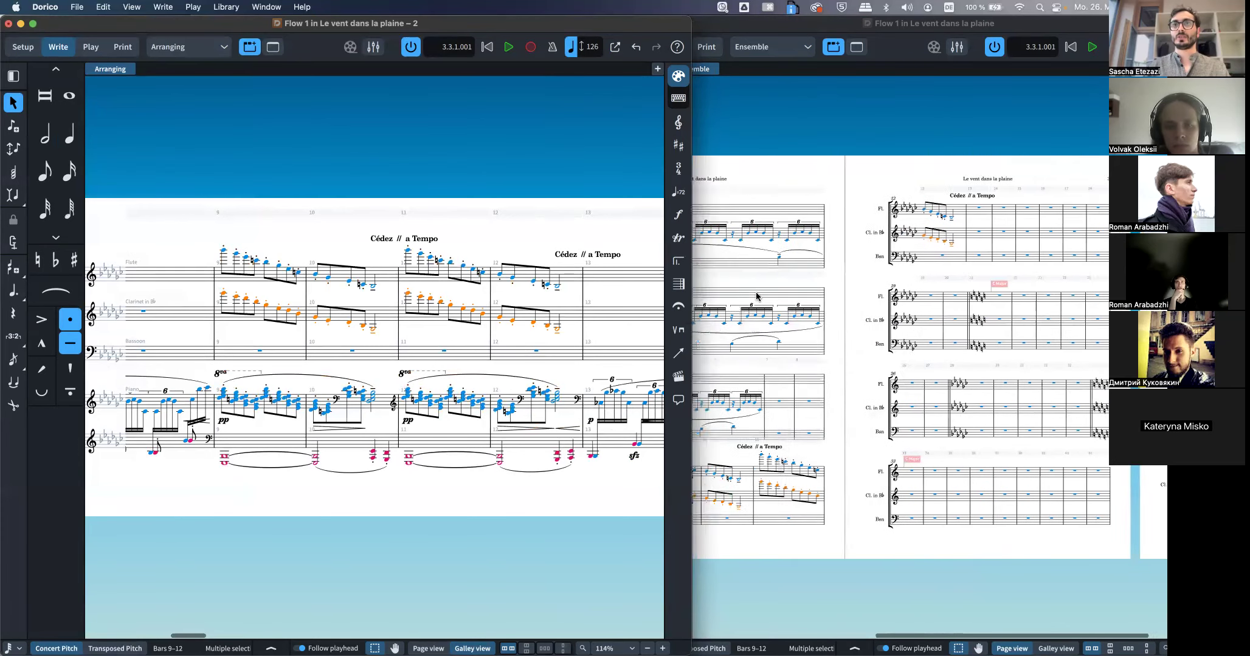
left_click(747, 456)
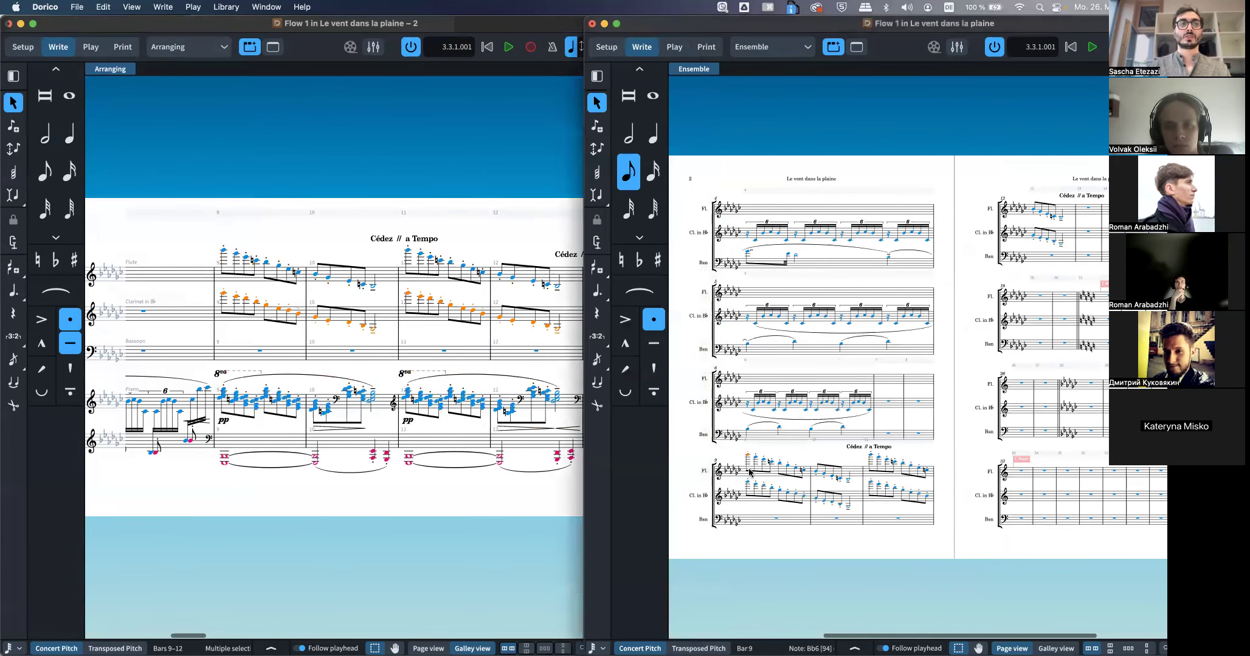
key("space")
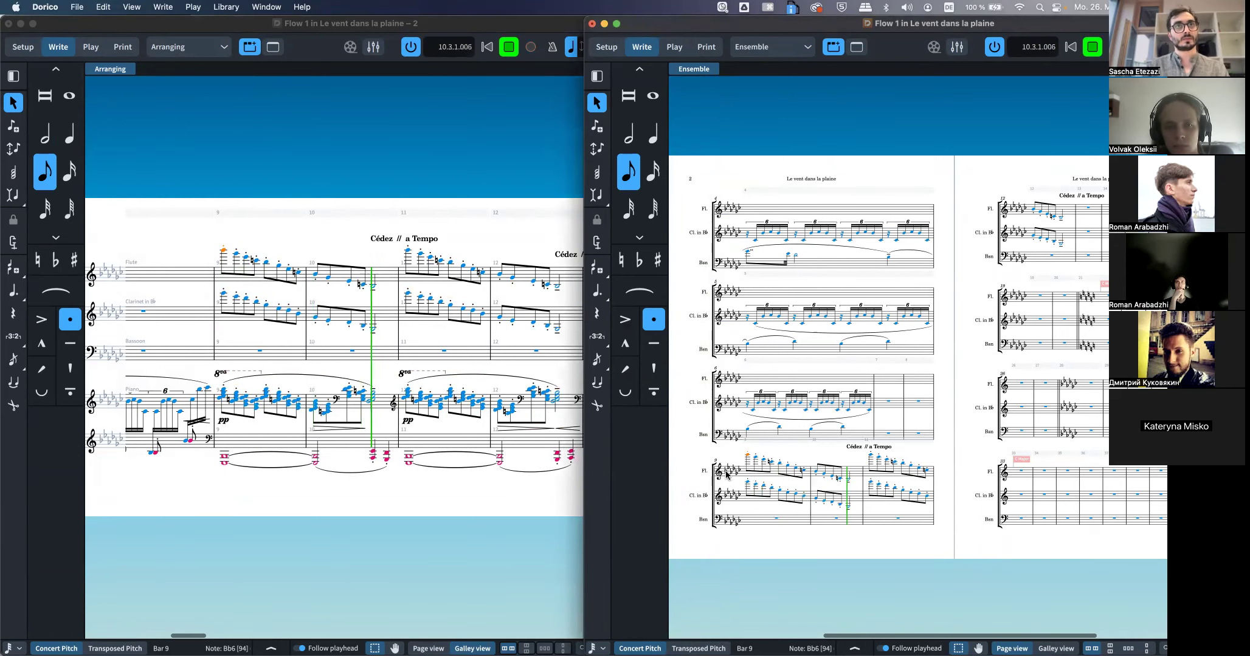
key("space")
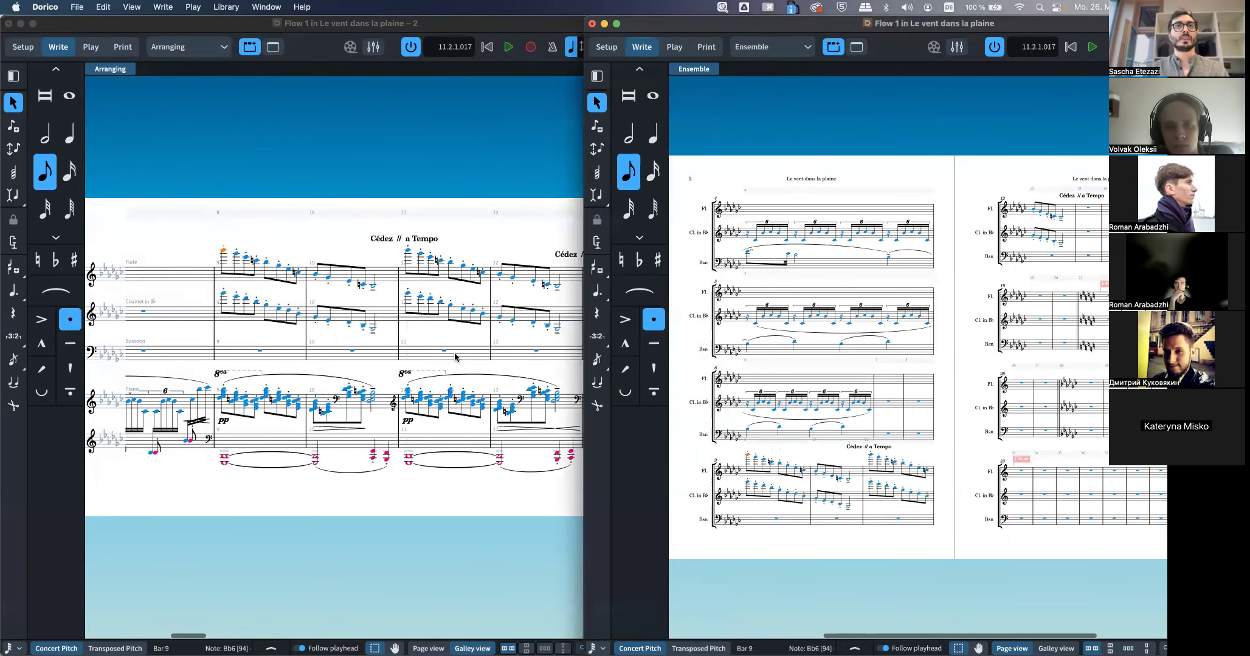
Delete the flute and clarinet notes in bars 9–12 of the Arranging layout
left_click(224, 293)
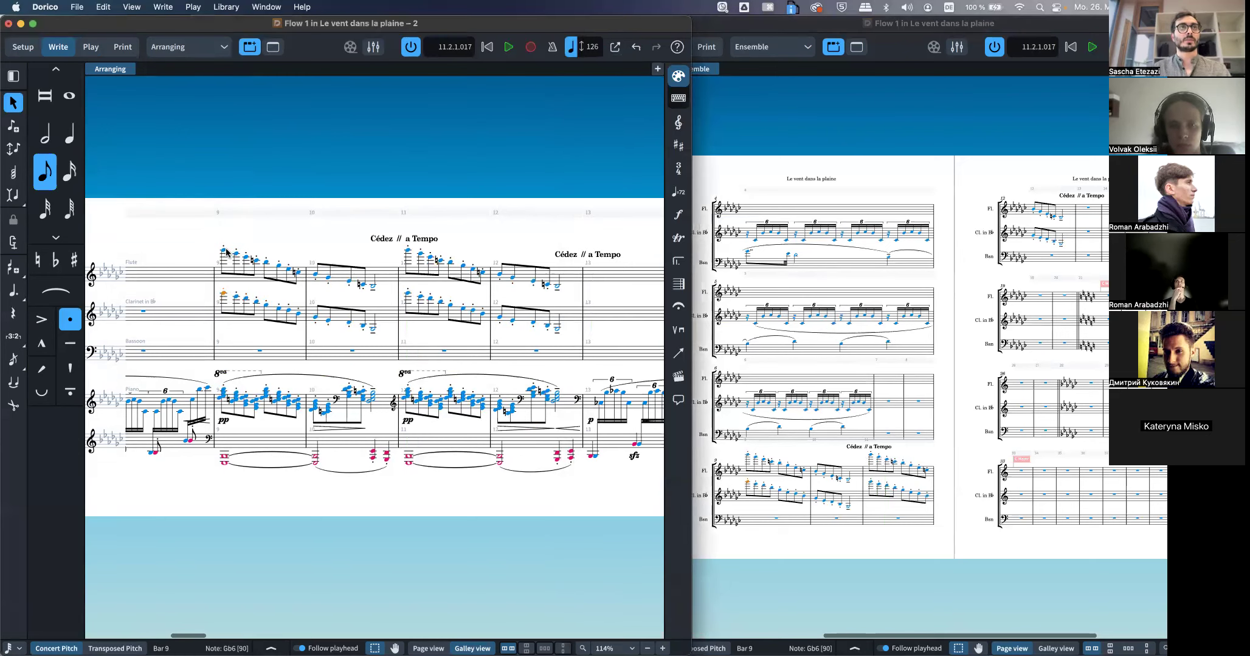
left_click(296, 318, "shift")
right_click(297, 318)
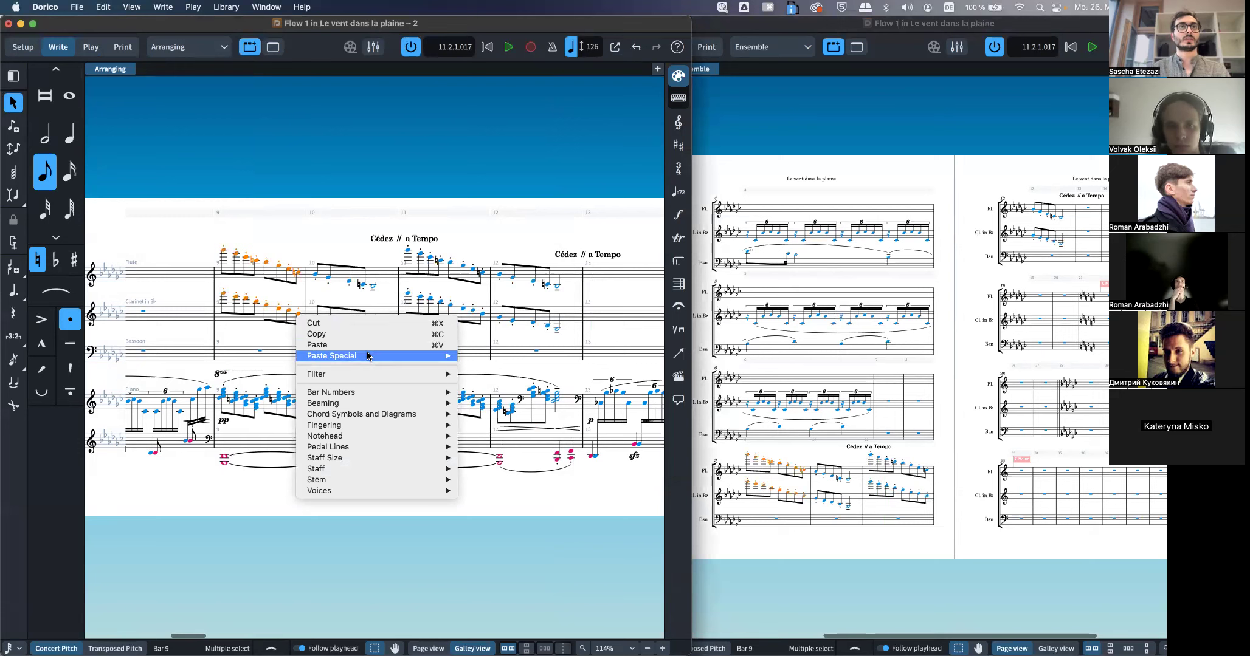
mouse_move(420, 355)
mouse_move(487, 358)
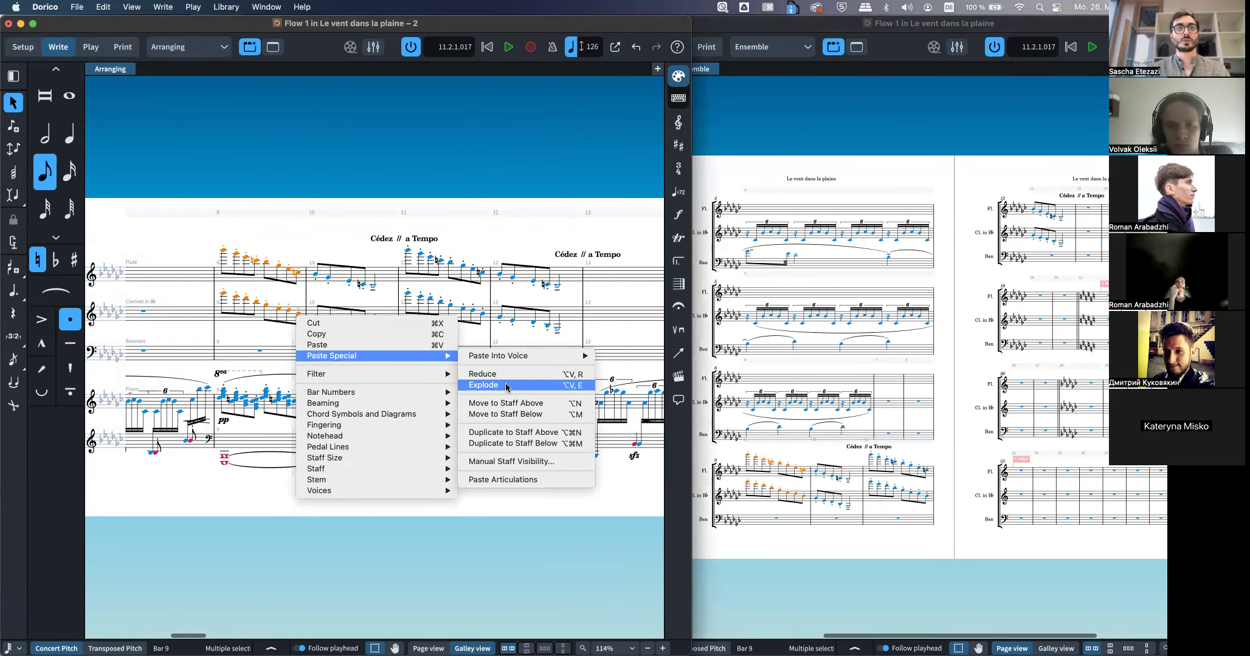
left_click(214, 349)
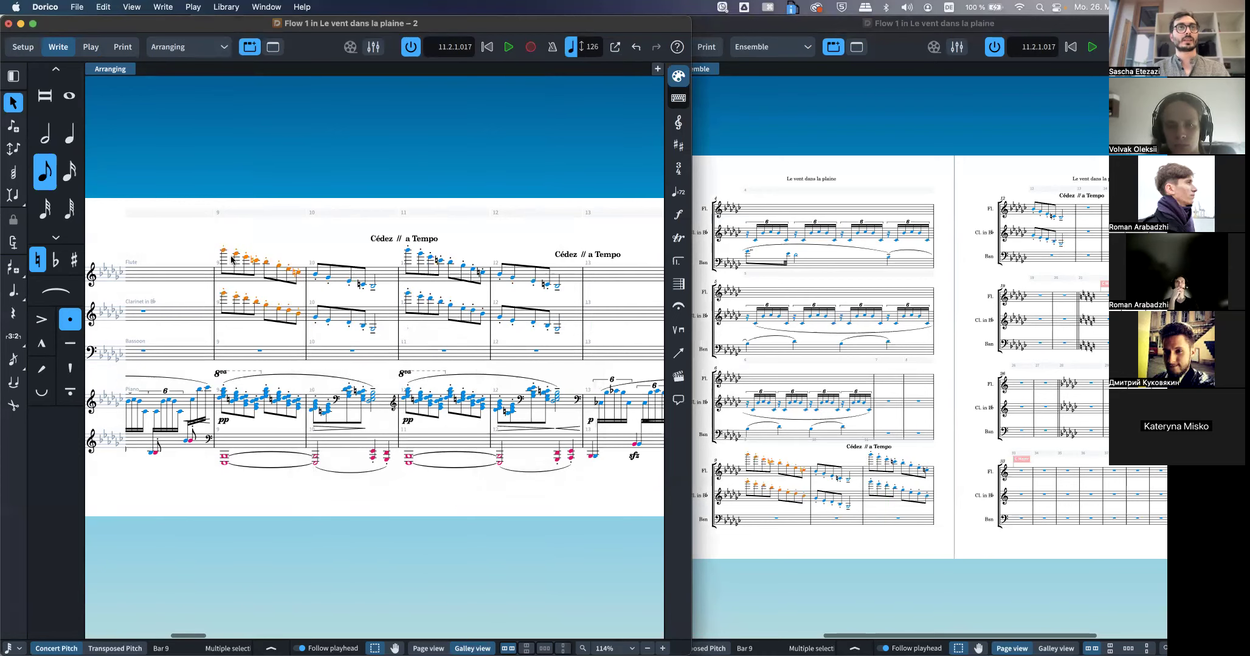
left_click(555, 333, "shift")
key("Delete")
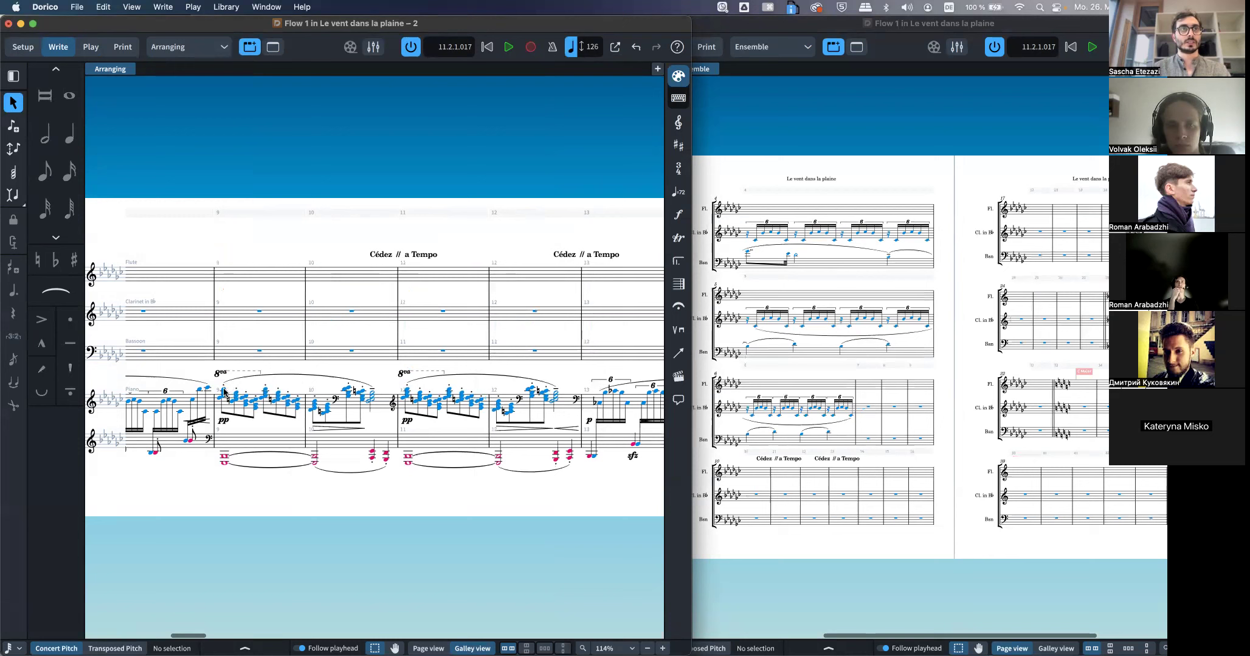
Try to explode the piano's upper-staff chords from bars 9–12 onto the wind staves, starting from the flute at bar 9
left_click(224, 392)
left_click(555, 402, "shift")
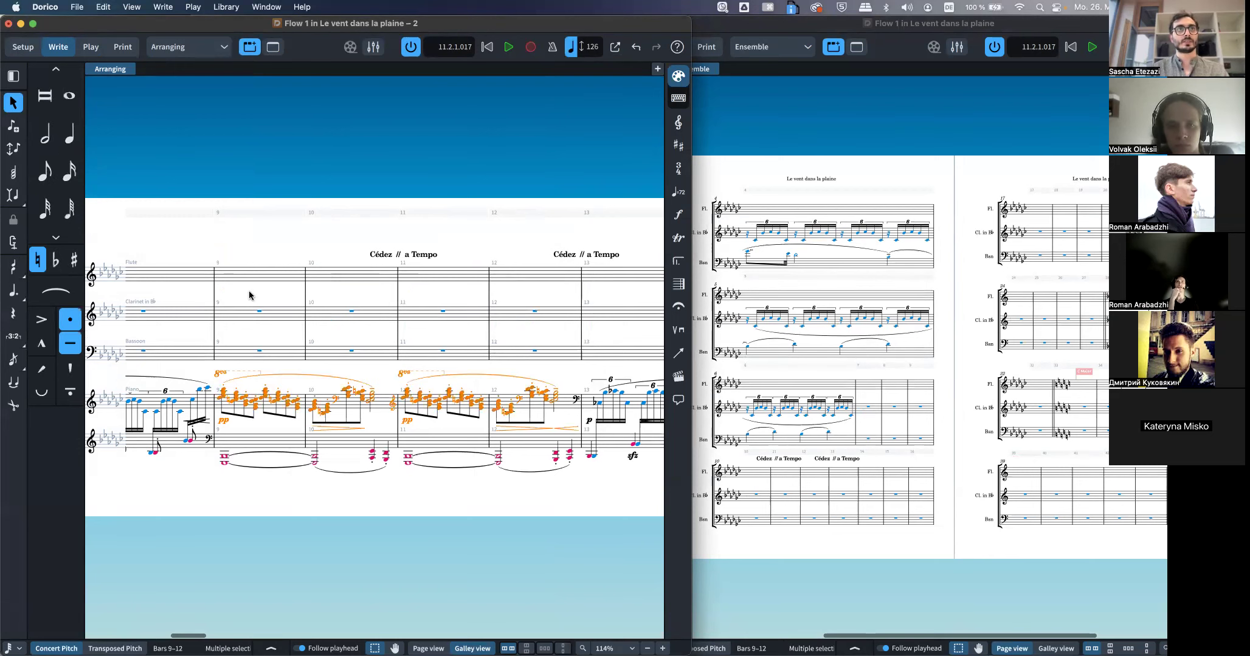
left_click(258, 314)
key("shift+n")
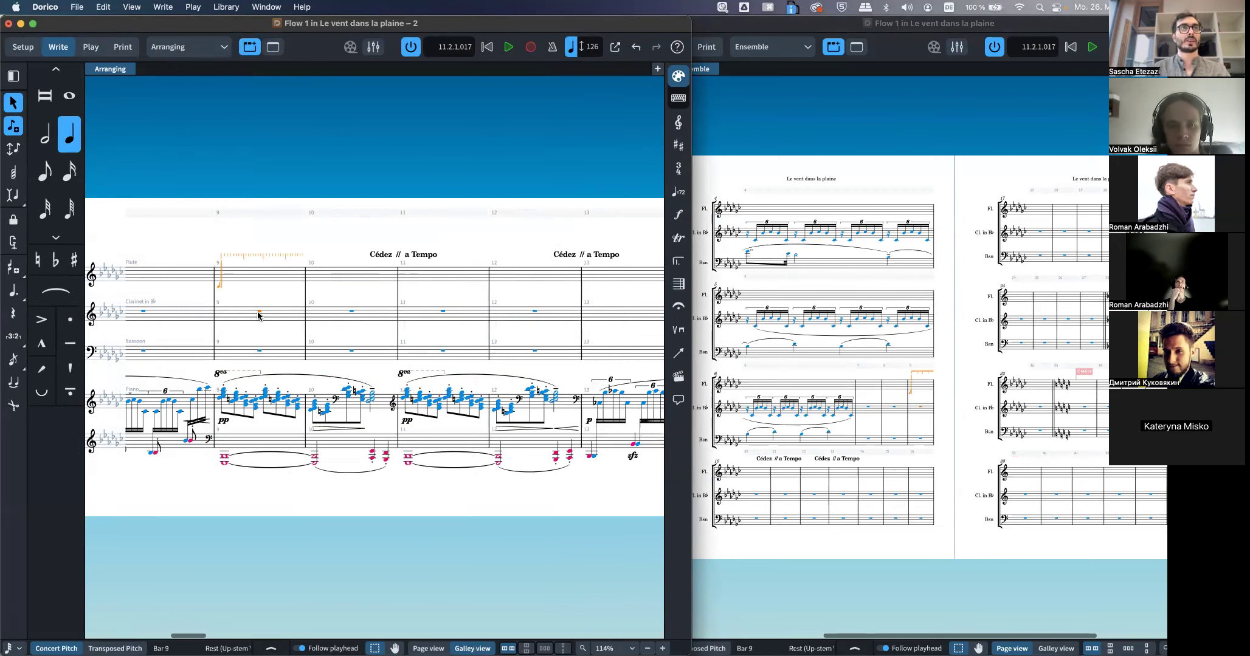
right_click(239, 278)
mouse_move(378, 316)
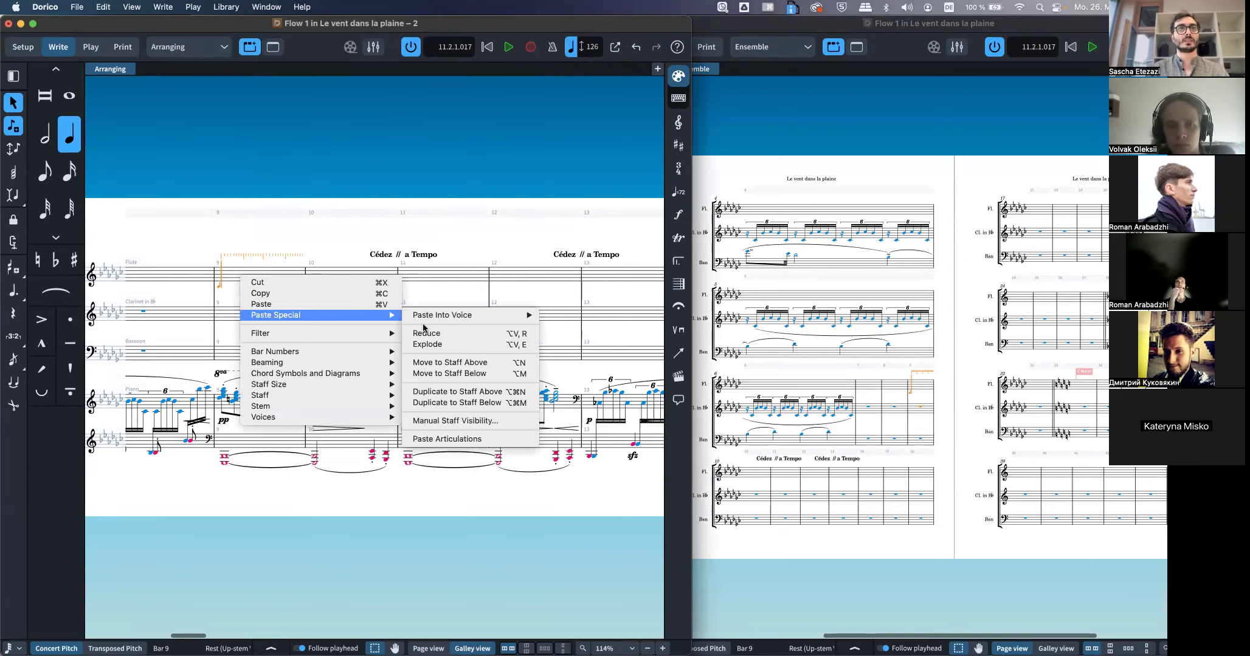
left_click(445, 344)
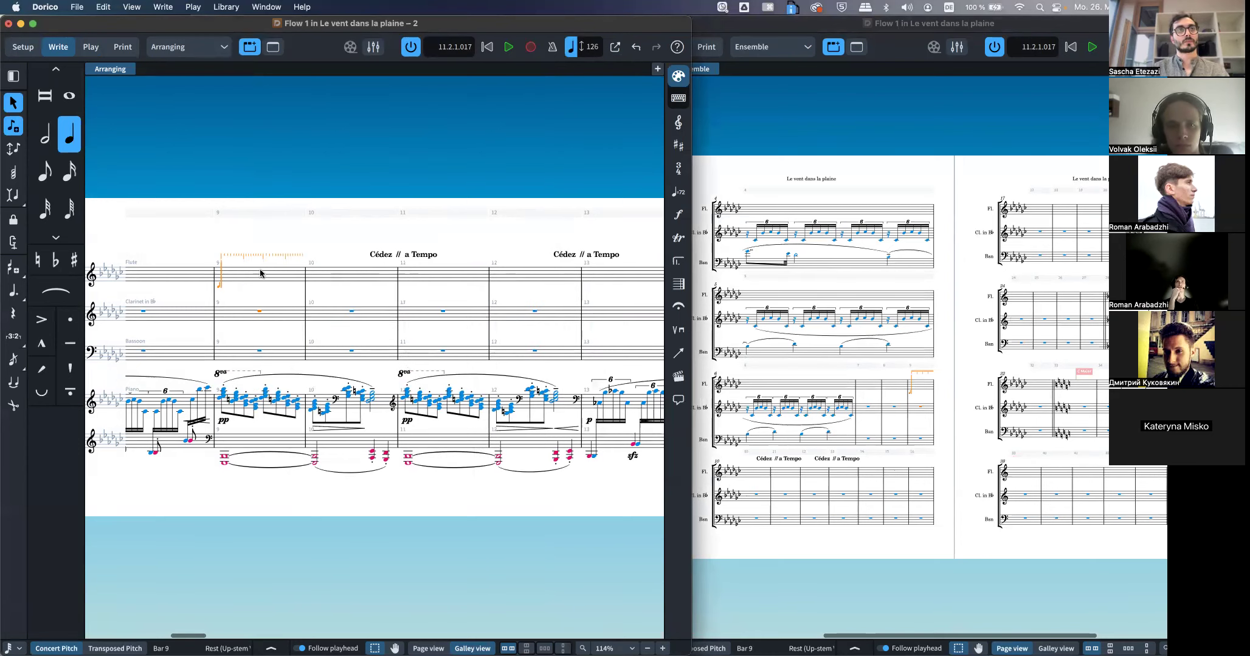
right_click(223, 273)
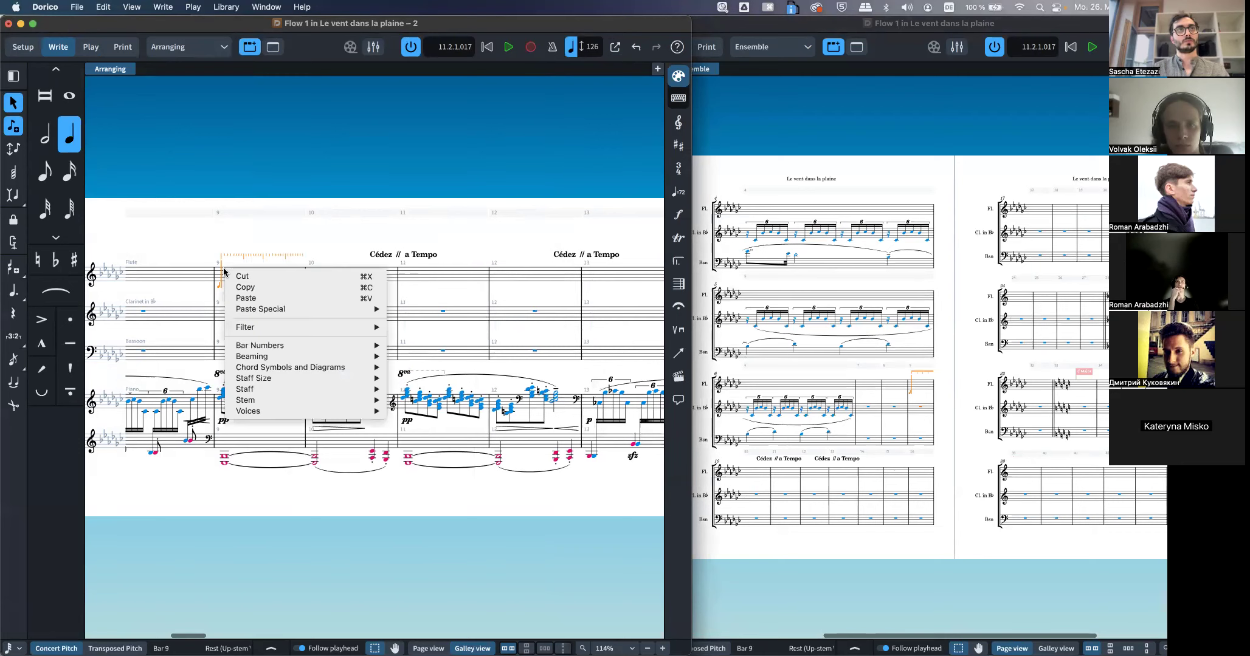
mouse_move(341, 308)
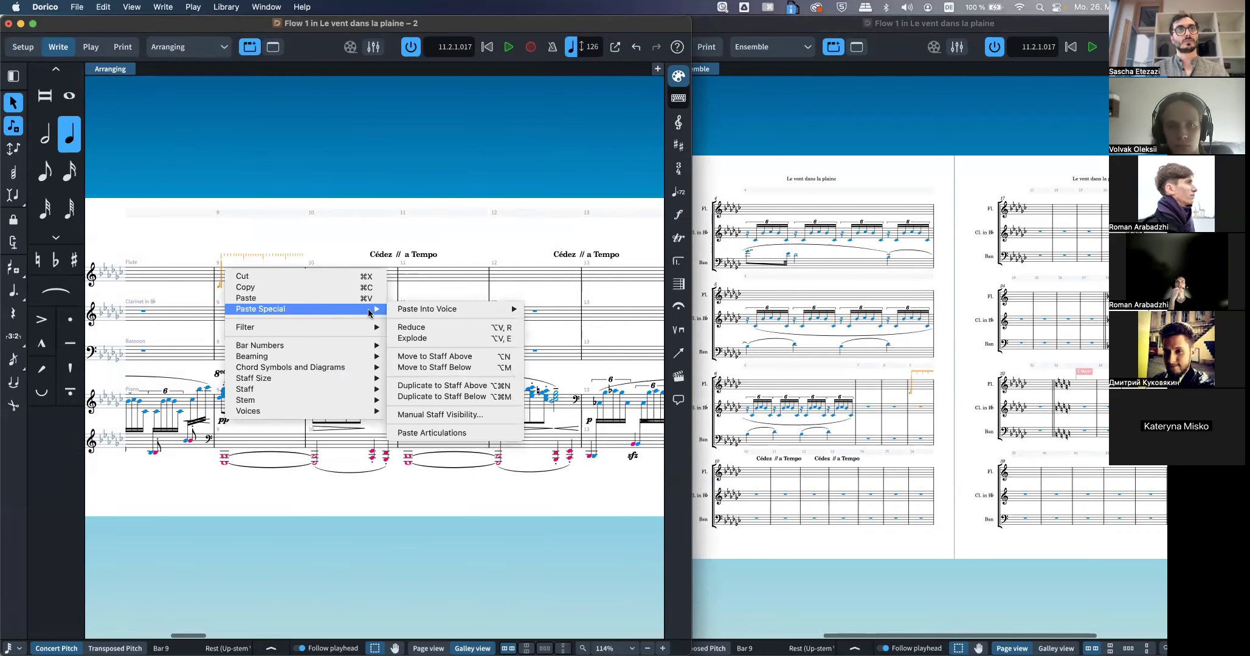
left_click(458, 342)
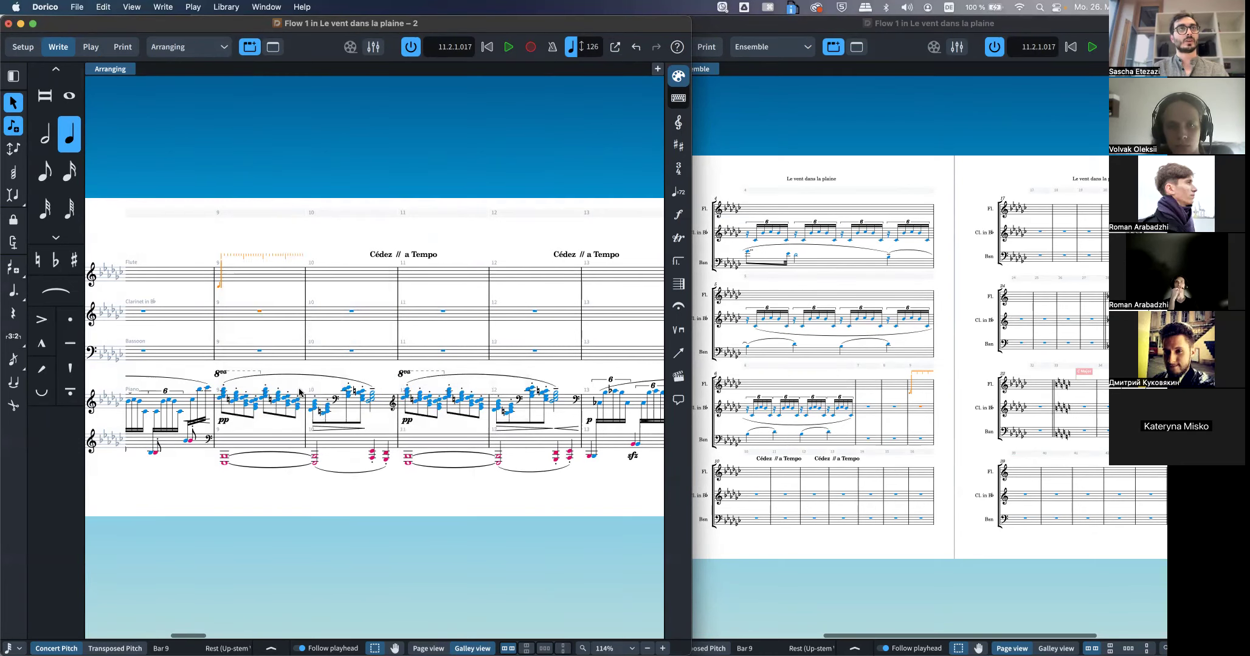
Try to explode the piano's lower-staff chords from bars 9–10 onto the wind staves, starting from the clarinet at bar 9
left_click(231, 442)
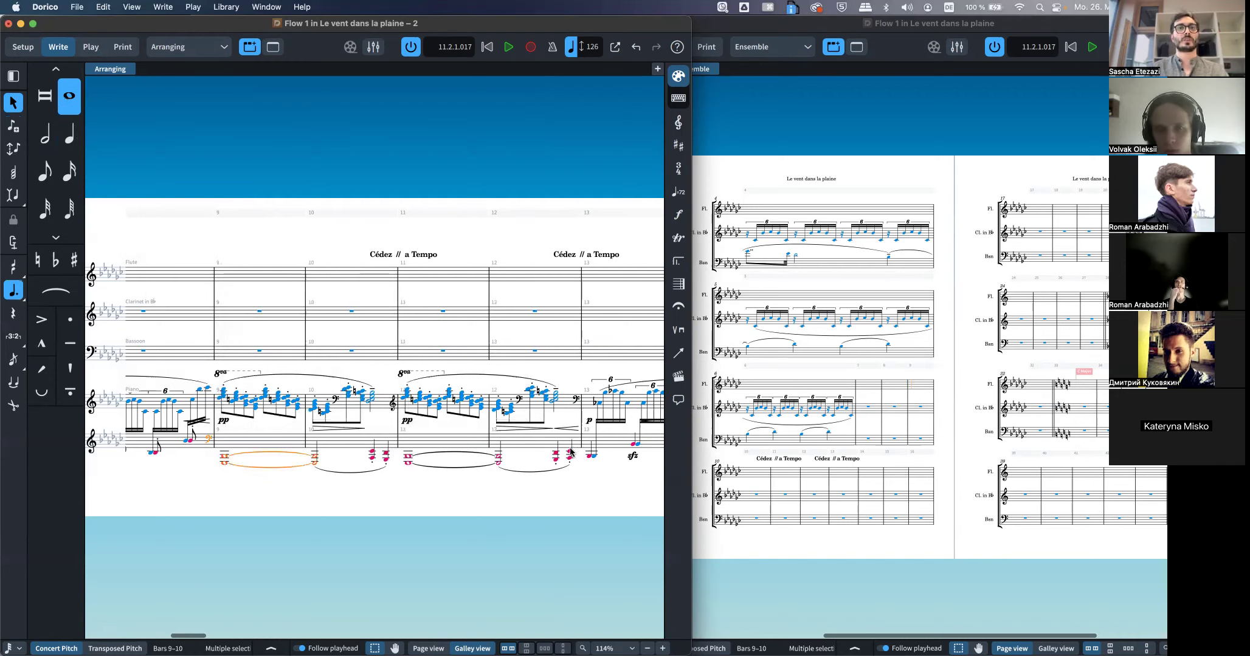
left_click(243, 323)
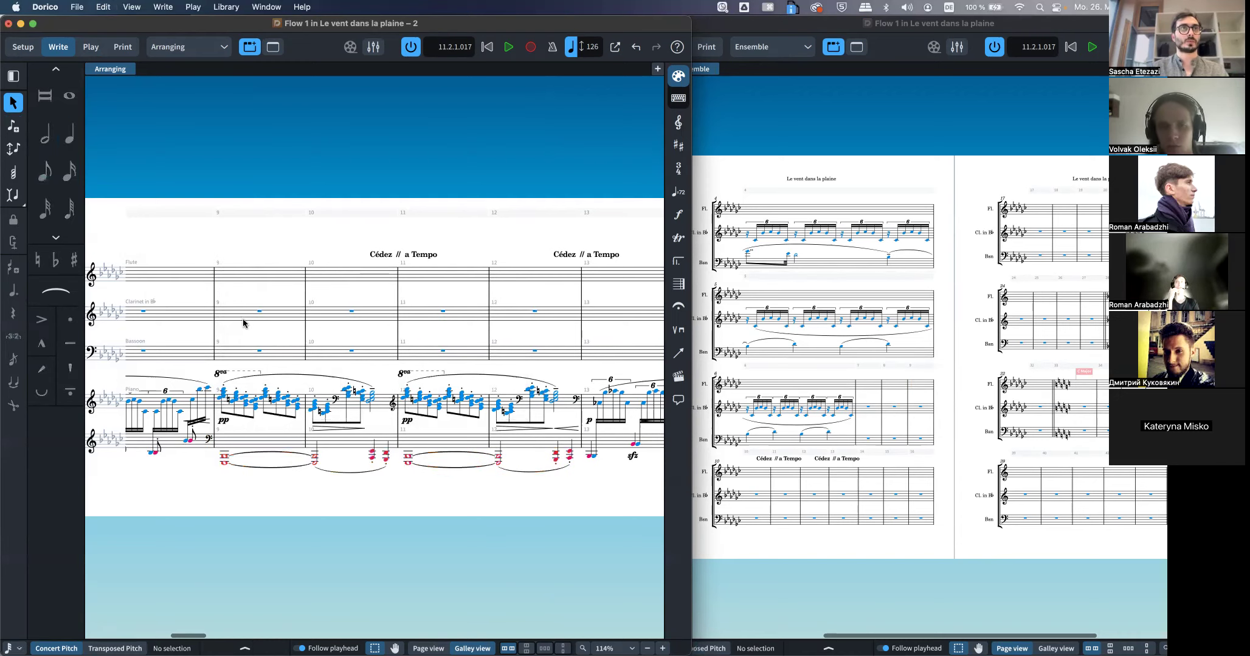
left_click(243, 323)
right_click(231, 313)
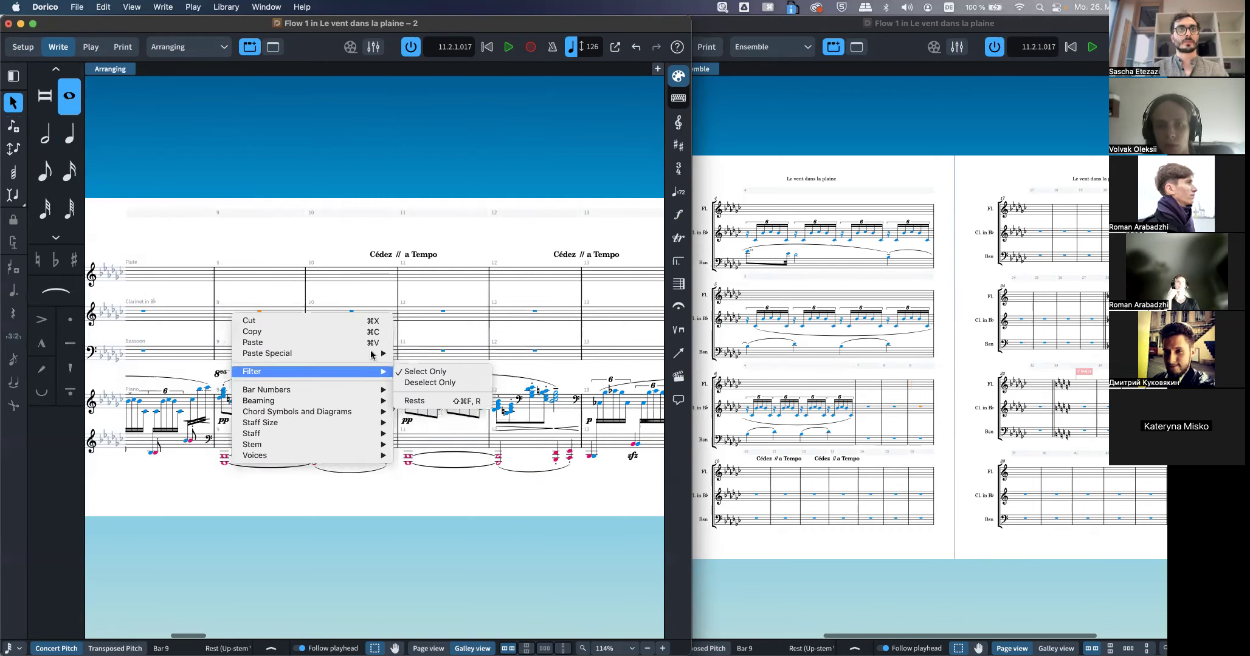
mouse_move(372, 354)
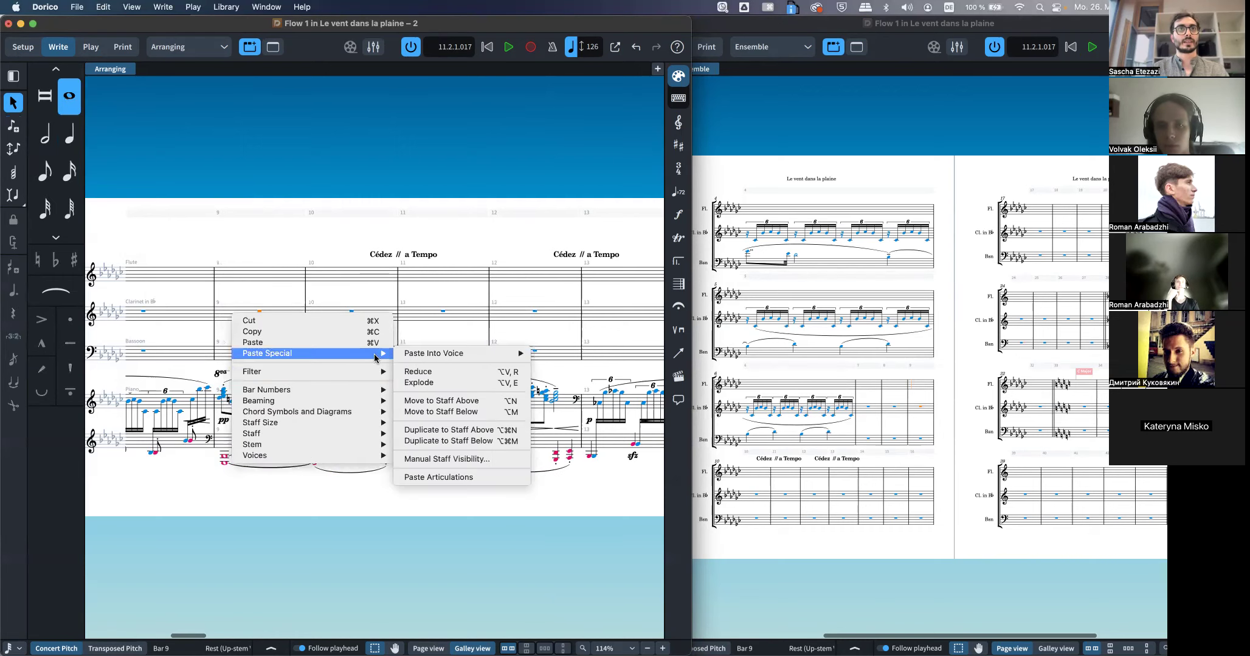
left_click(471, 385)
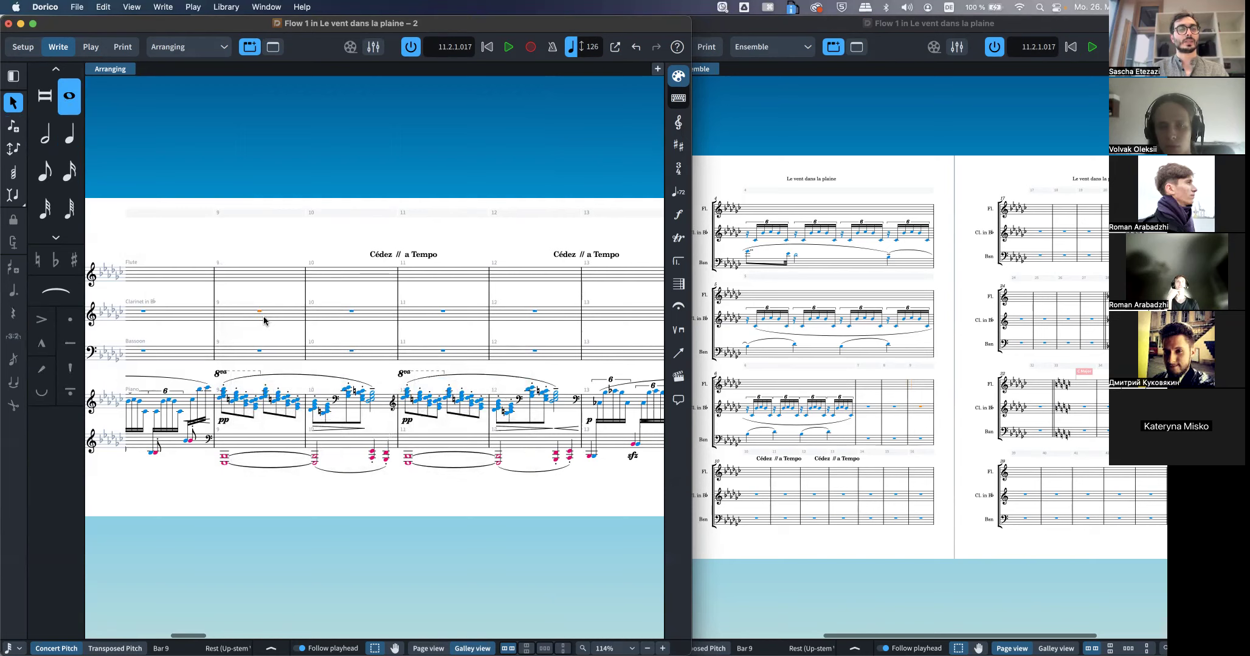
Try to explode the piano's lower-staff chords from the whole of bars 9–12 onto the clarinet staff at bar 9
left_click(225, 456)
left_click(575, 456, "shift")
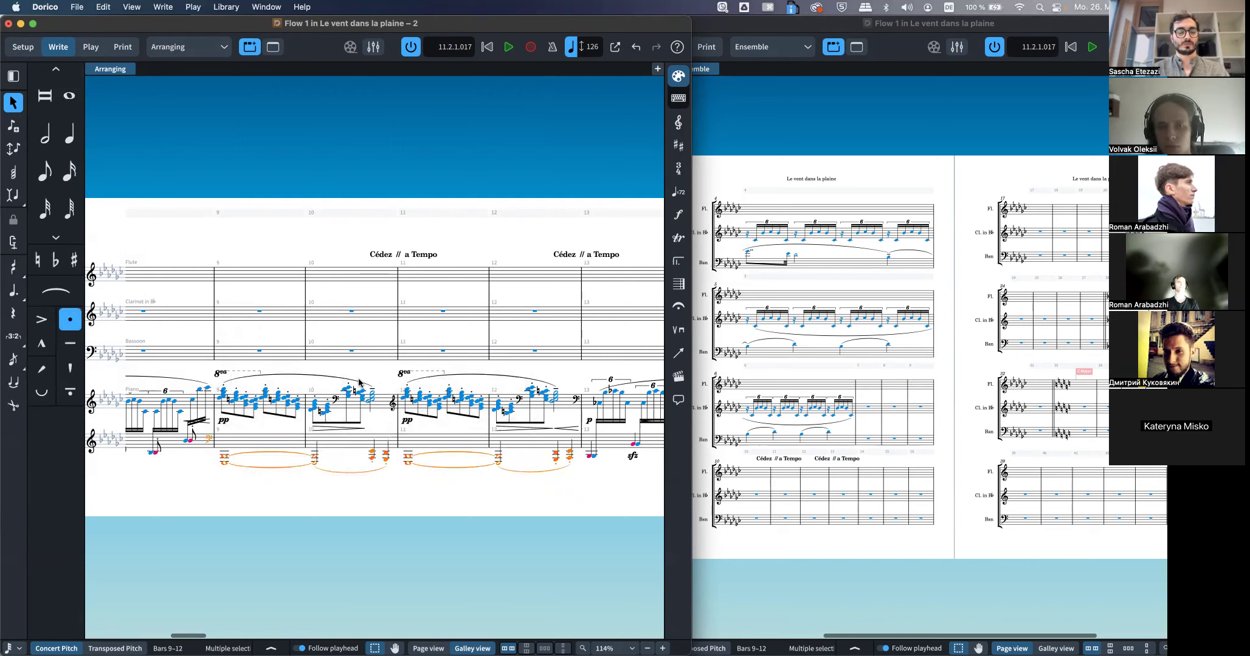
left_click(255, 313)
right_click(255, 314)
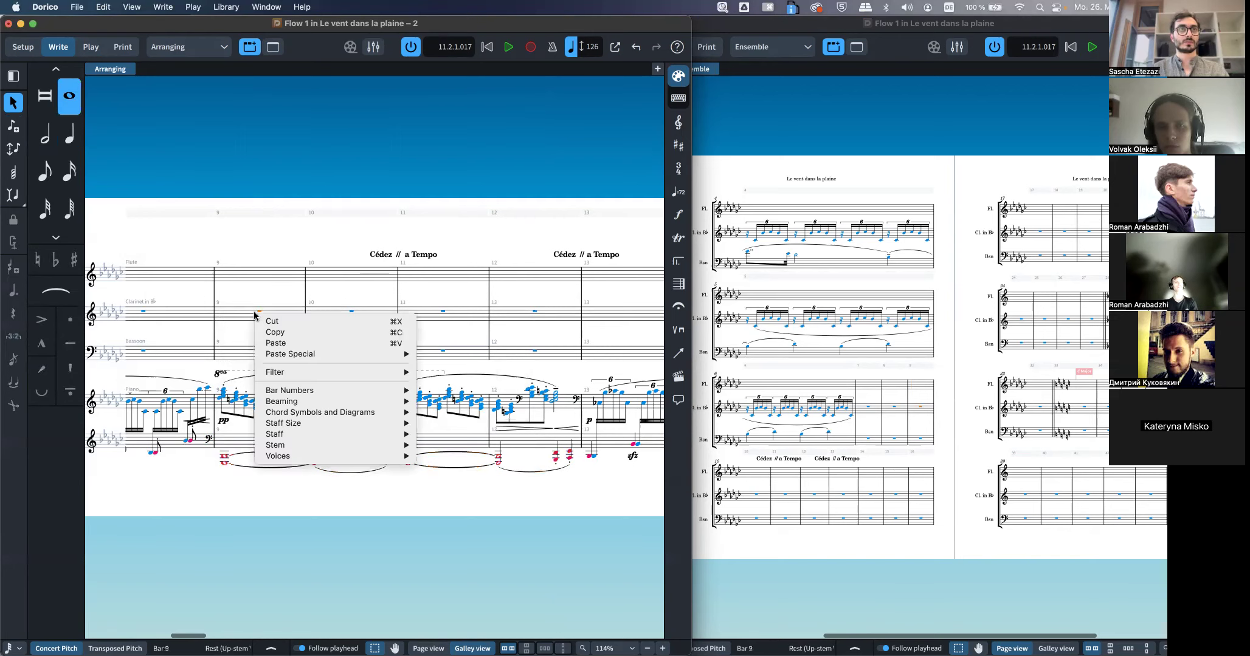
mouse_move(356, 357)
left_click(468, 382)
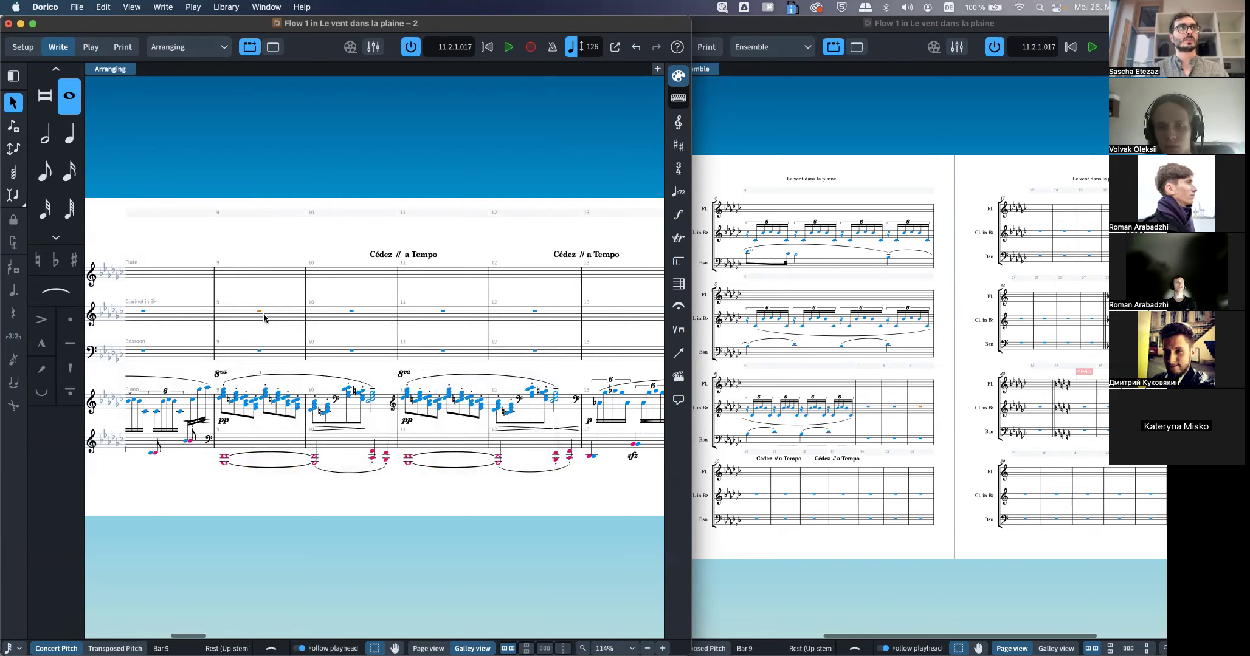
left_click(78, 7)
mouse_move(104, 7)
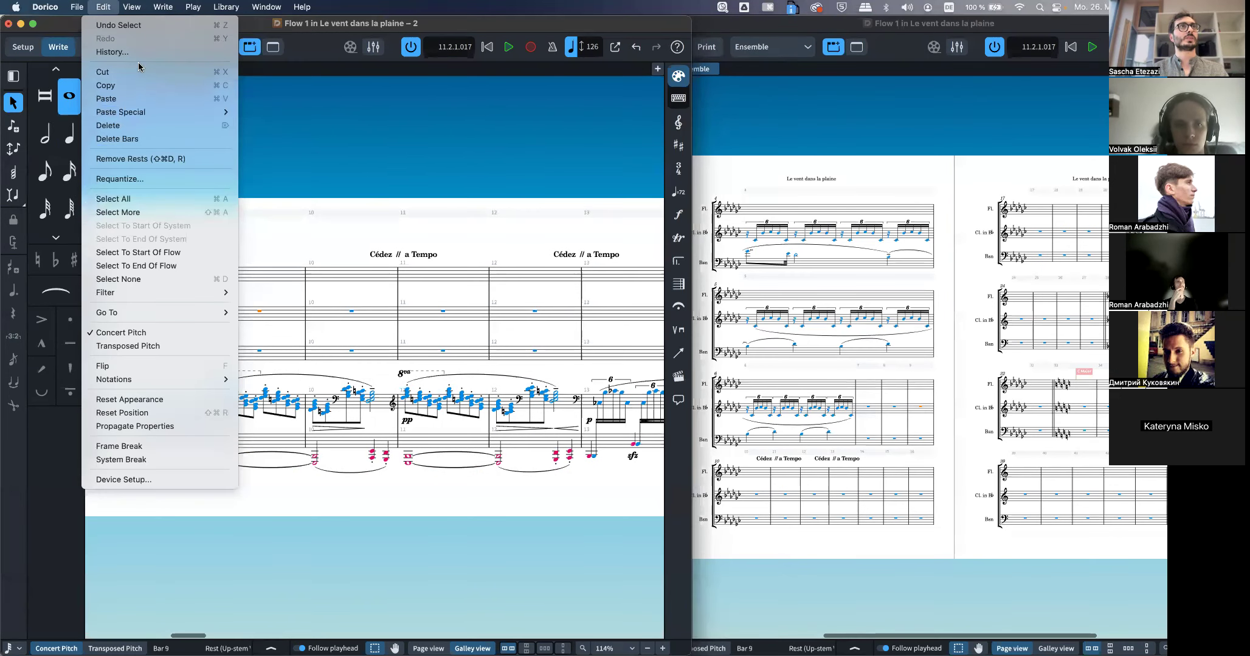
mouse_move(226, 111)
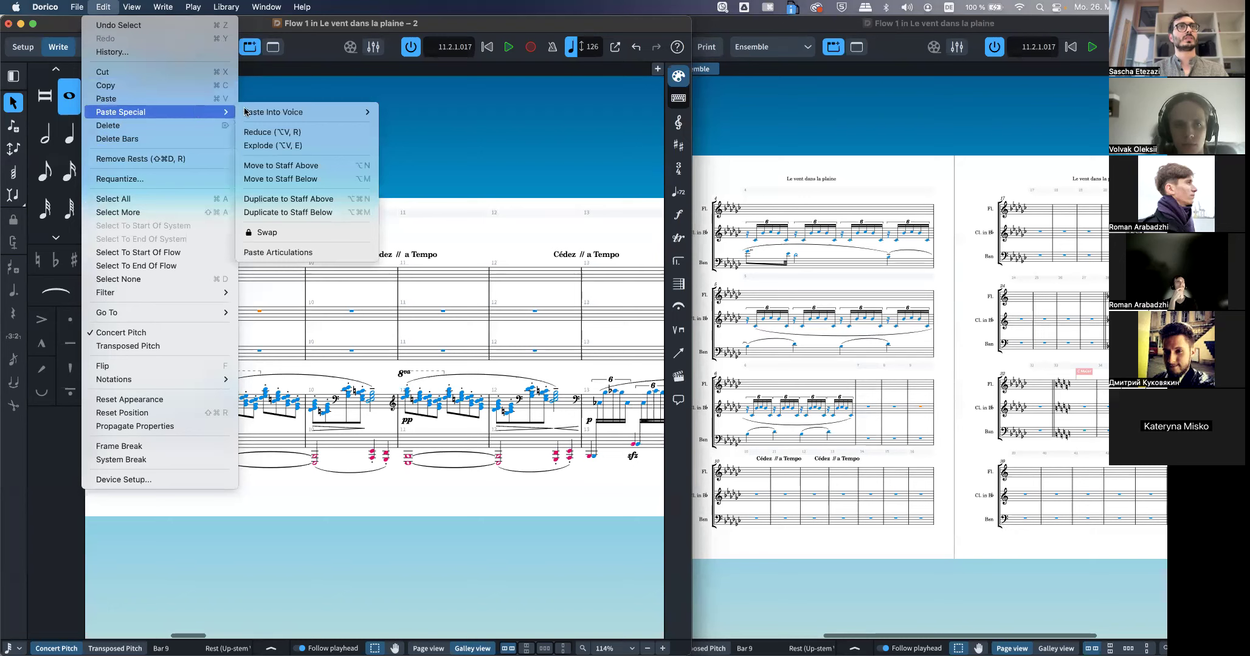
left_click(297, 137)
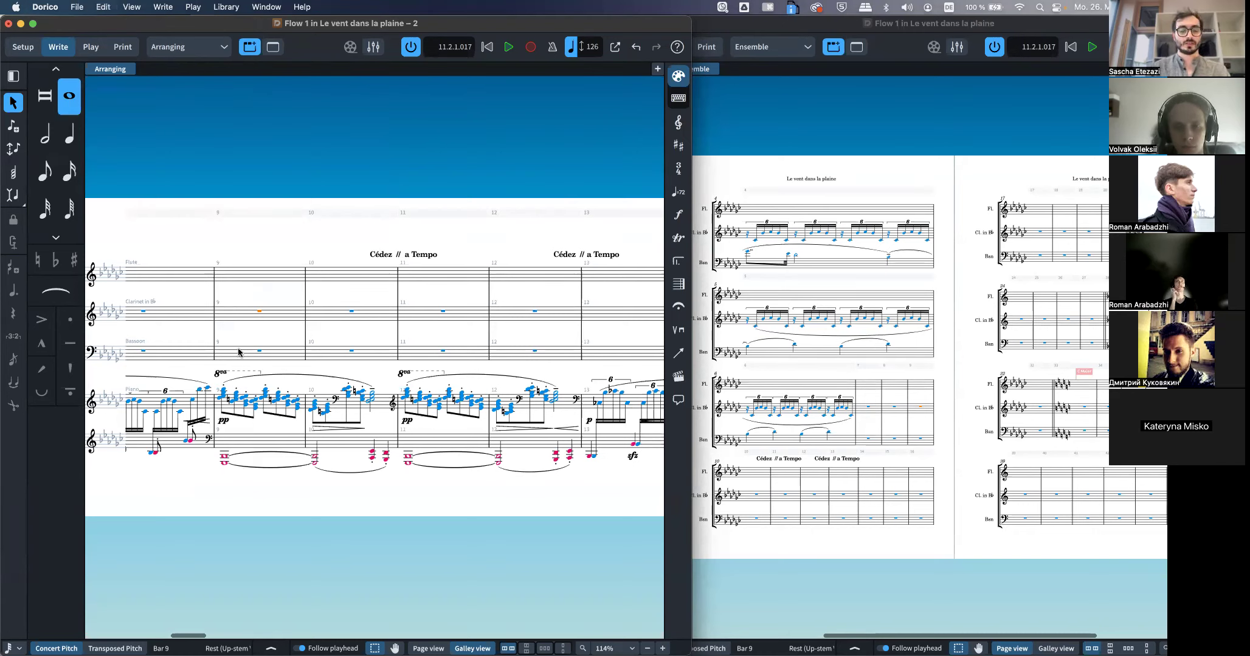
Extend the caret across the clarinet and bassoon staves at bar 9 and try to explode the copied chords there
key("Return")
key("shift+Down")
right_click(224, 311)
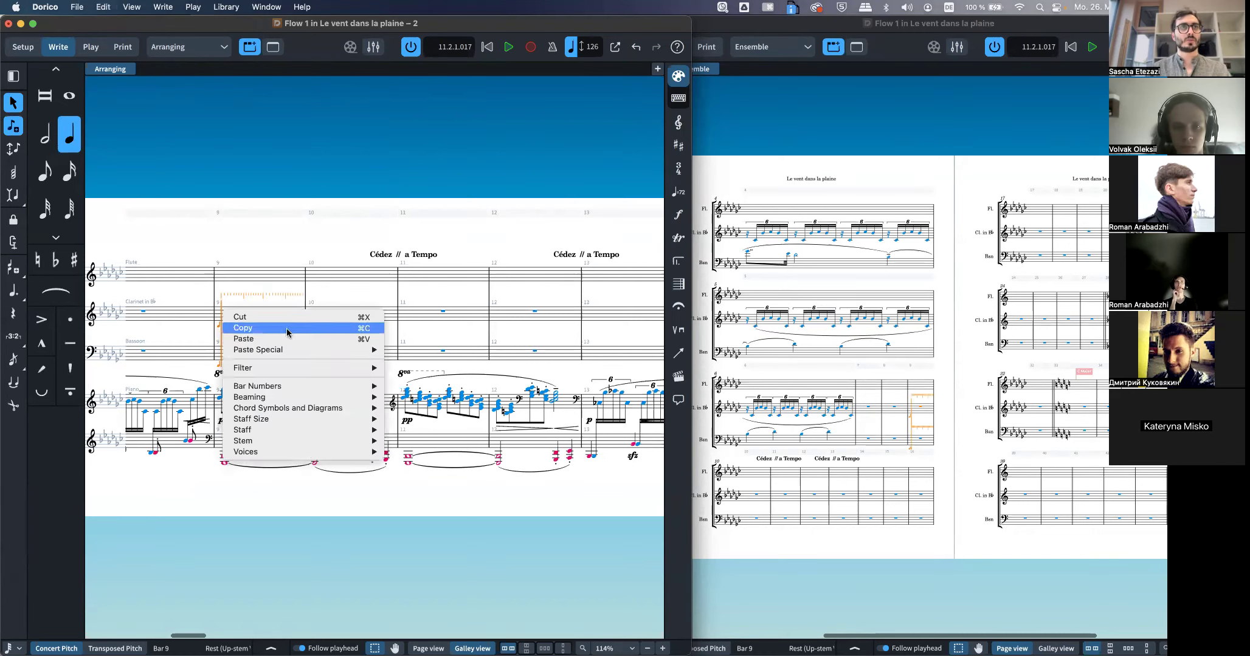
mouse_move(285, 350)
left_click(424, 380)
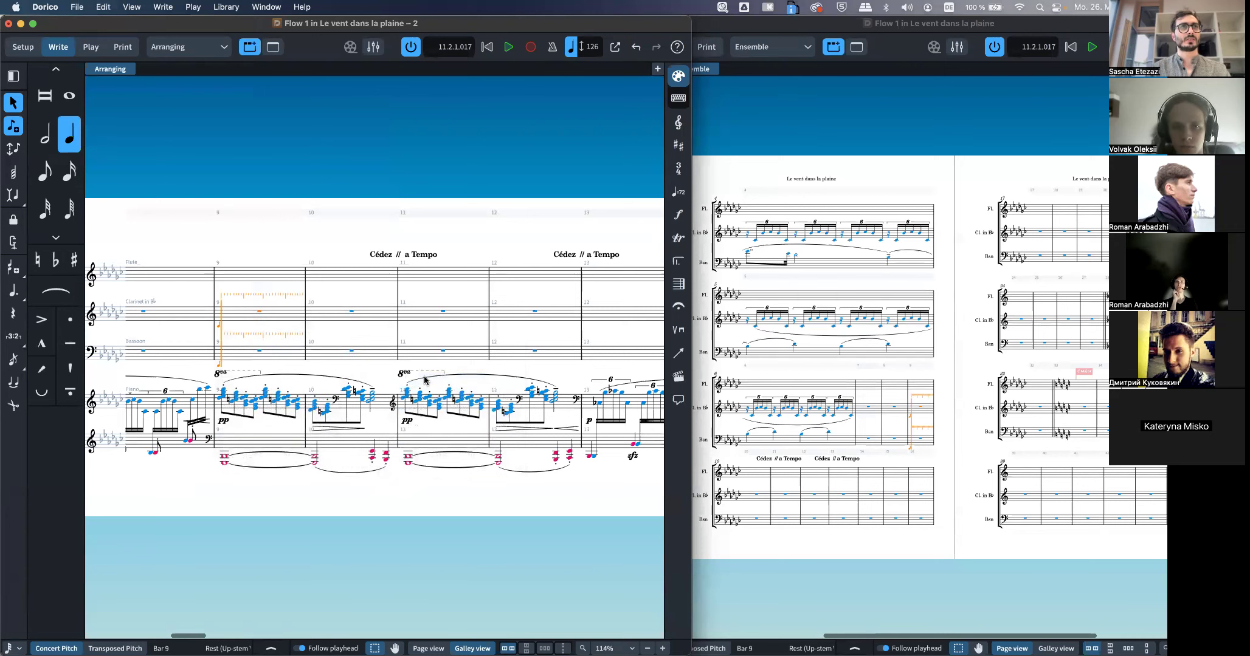
Copy the piano's lower-staff tied chords in bars 9–10 to the clarinet at bar 9 and move them to the staff above
scroll(221, 316, "up", 4)
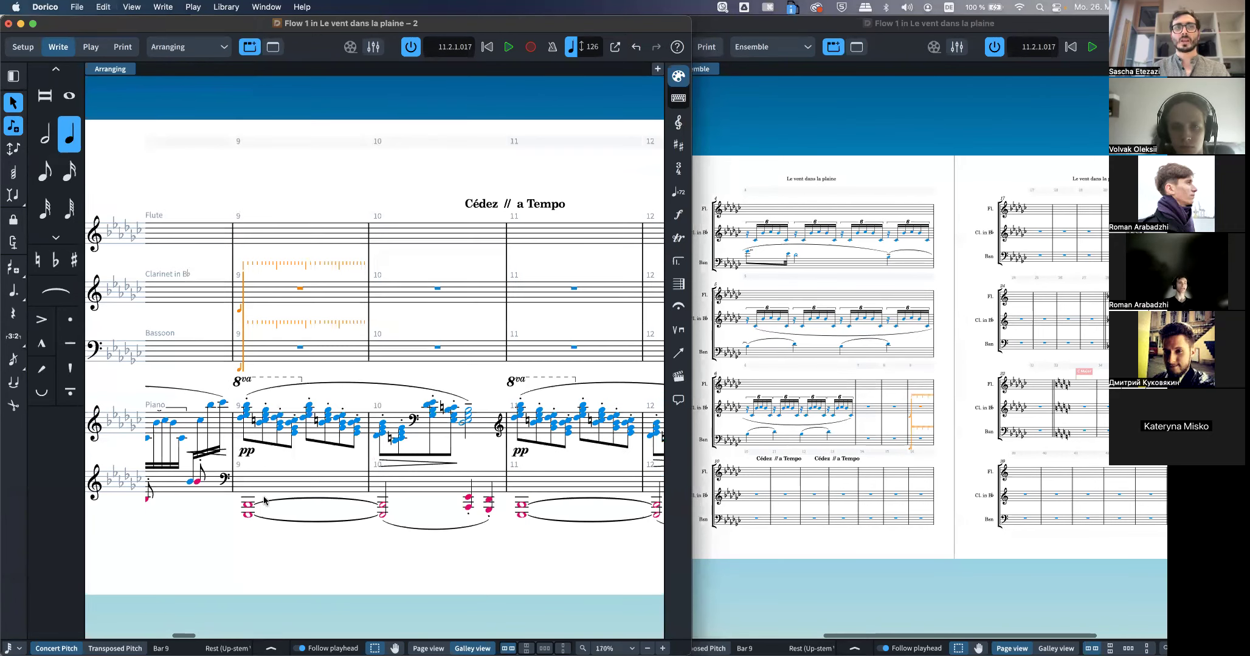
left_click(257, 487)
left_click(256, 287)
key("super+v")
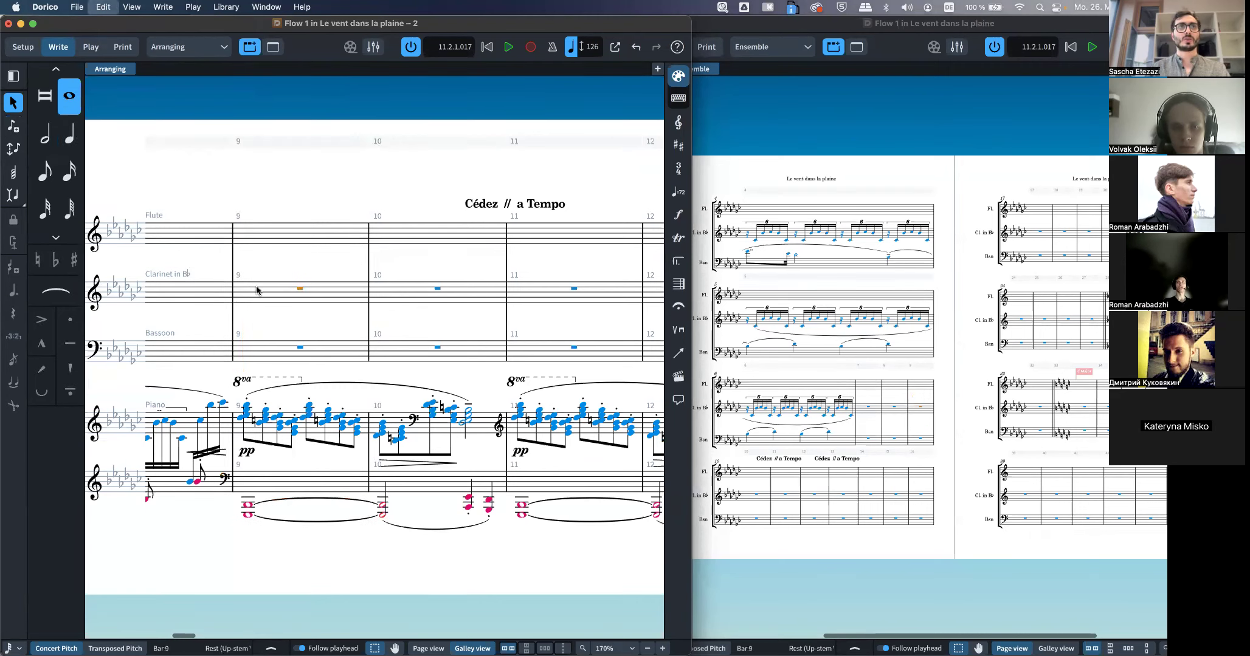
right_click(266, 293)
mouse_move(375, 335)
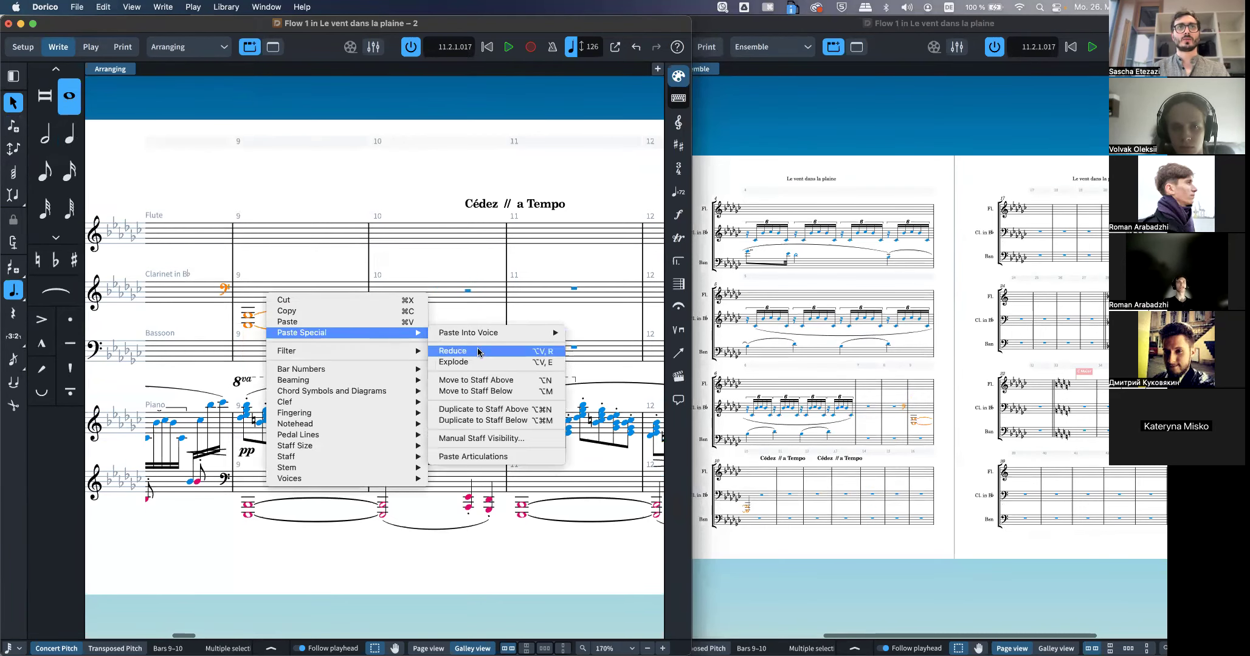
left_click(479, 381)
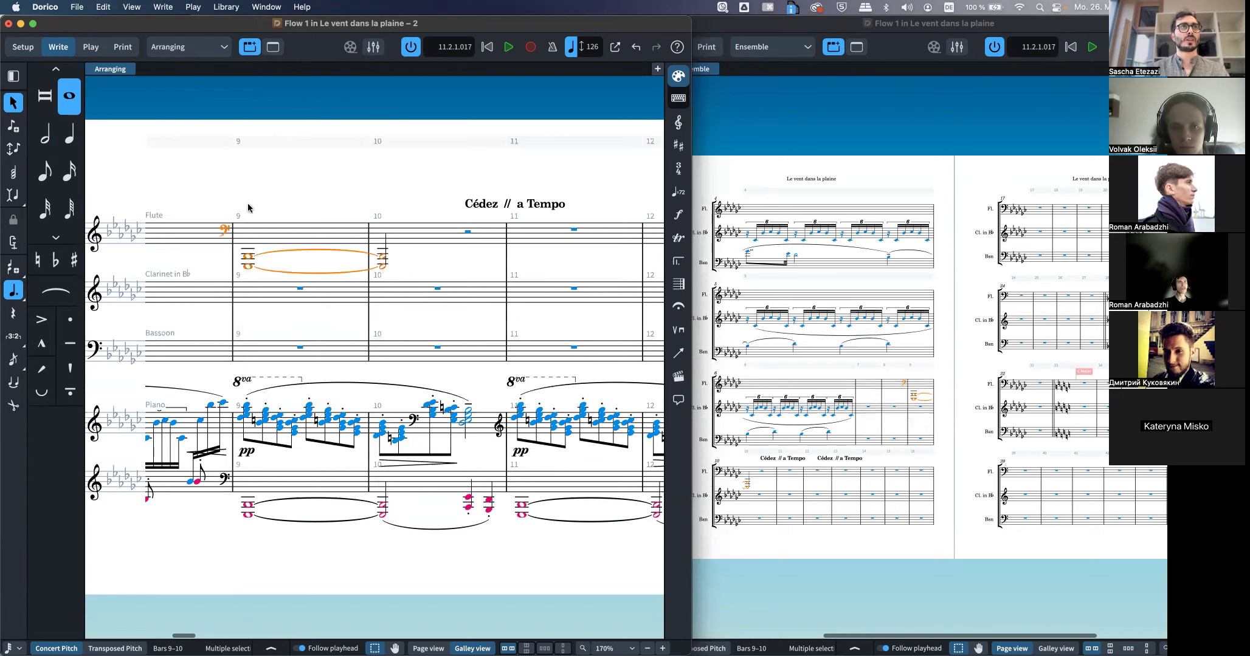
Duplicate the flute's tied chords in bars 9–10 to the clarinet staff below
right_click(273, 238)
mouse_move(381, 341)
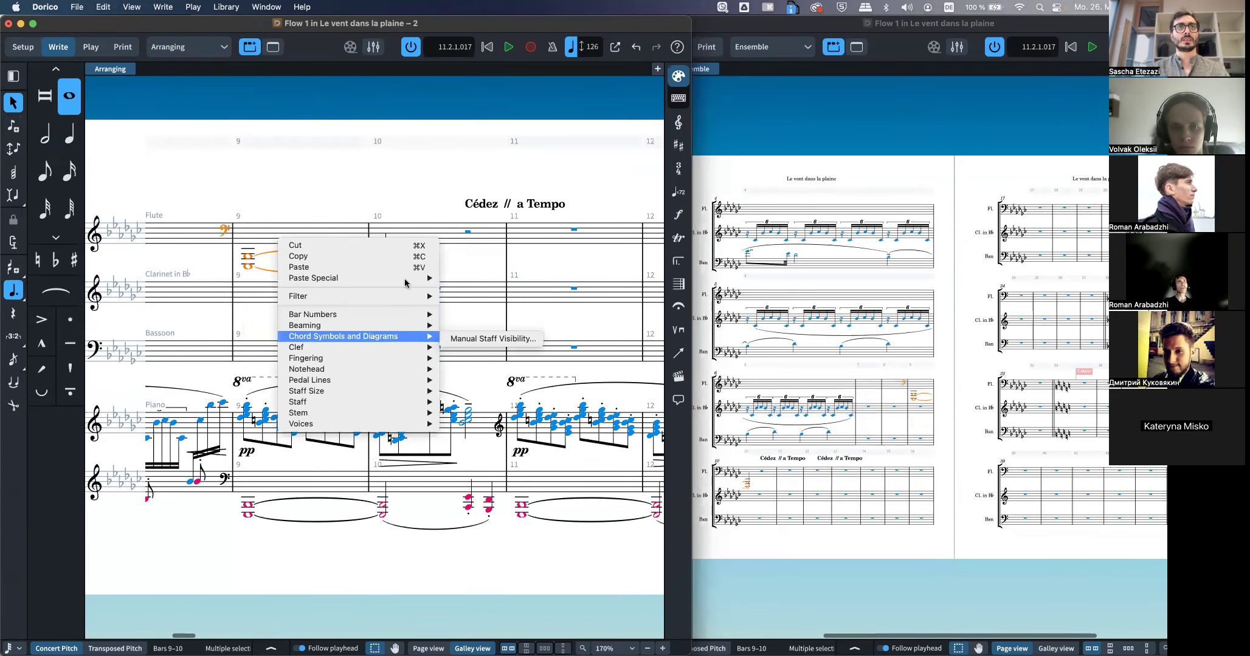
mouse_move(404, 278)
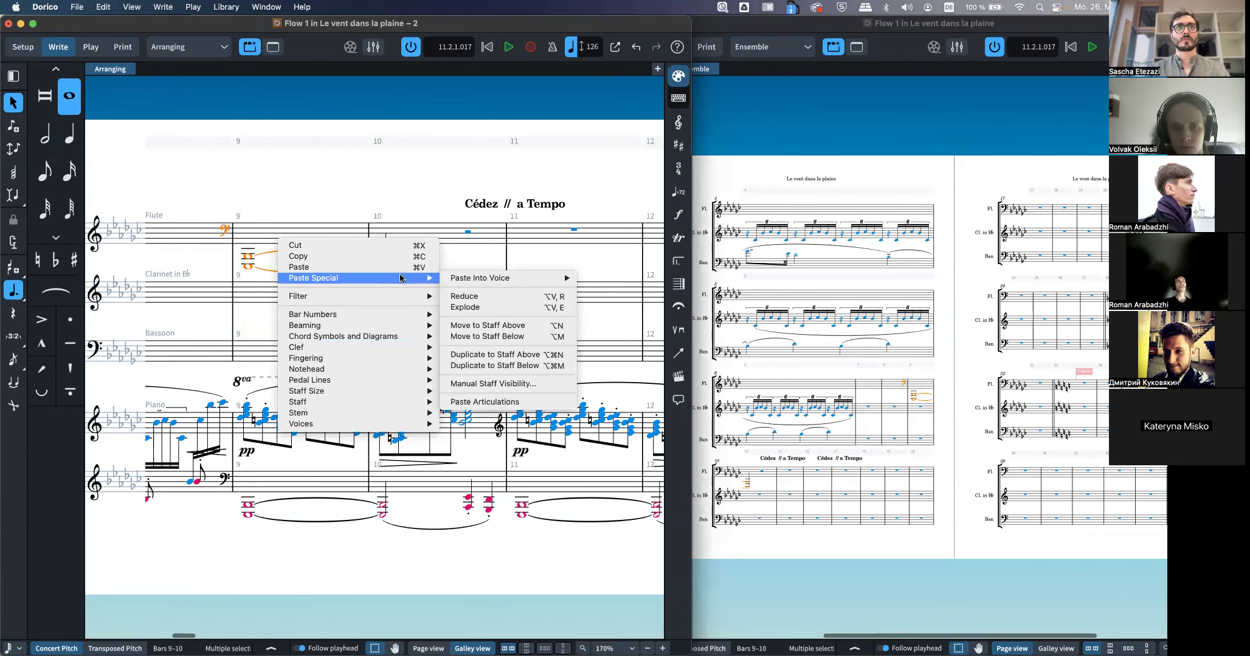
left_click(502, 368)
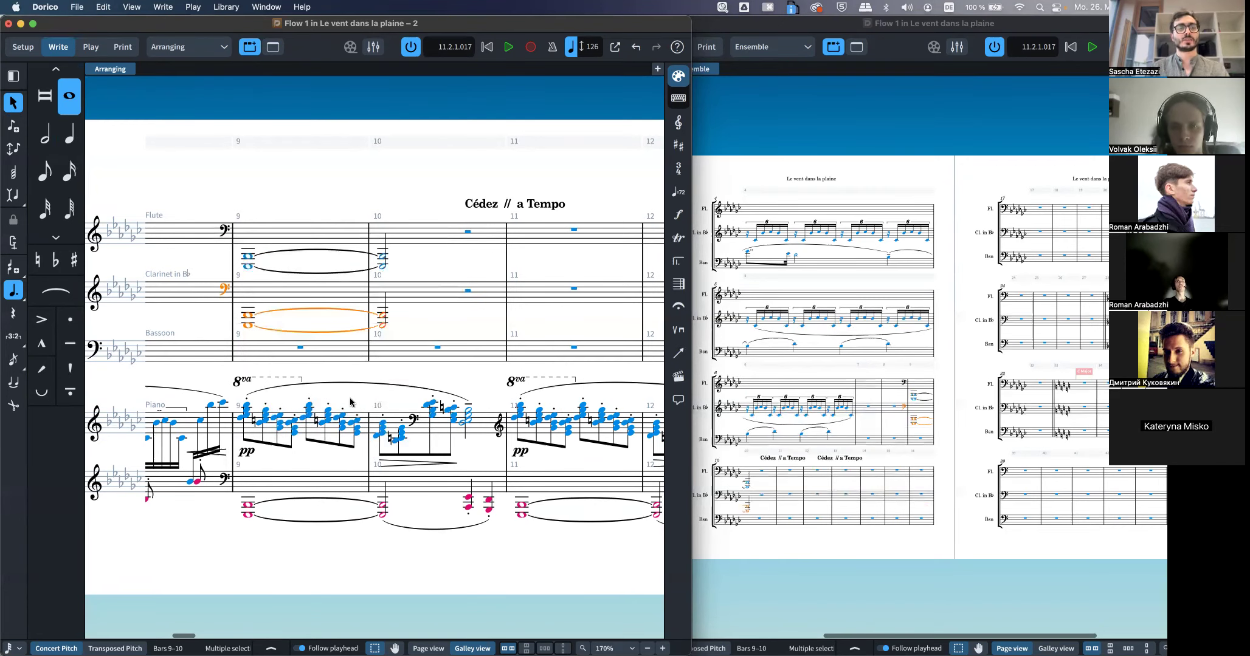
Delete the tied chords and bass clefs from the flute and clarinet staves in bars 9–10
left_click(264, 242, "shift")
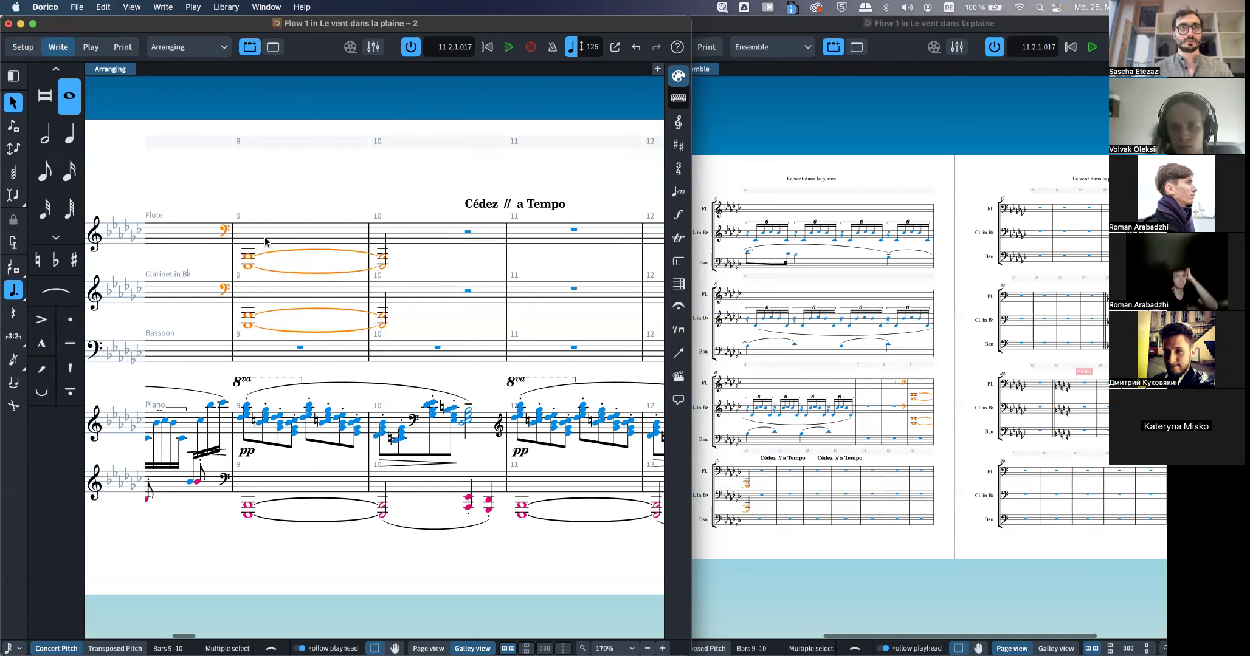
key("Delete")
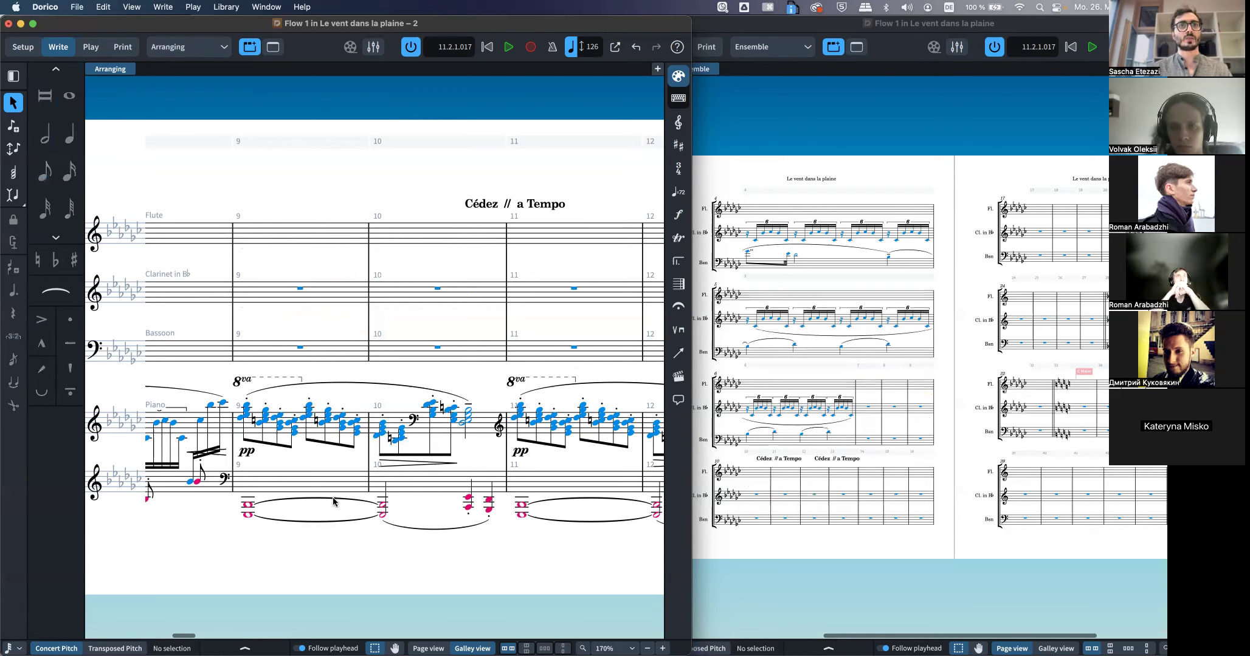
scroll(373, 511, "left", 5)
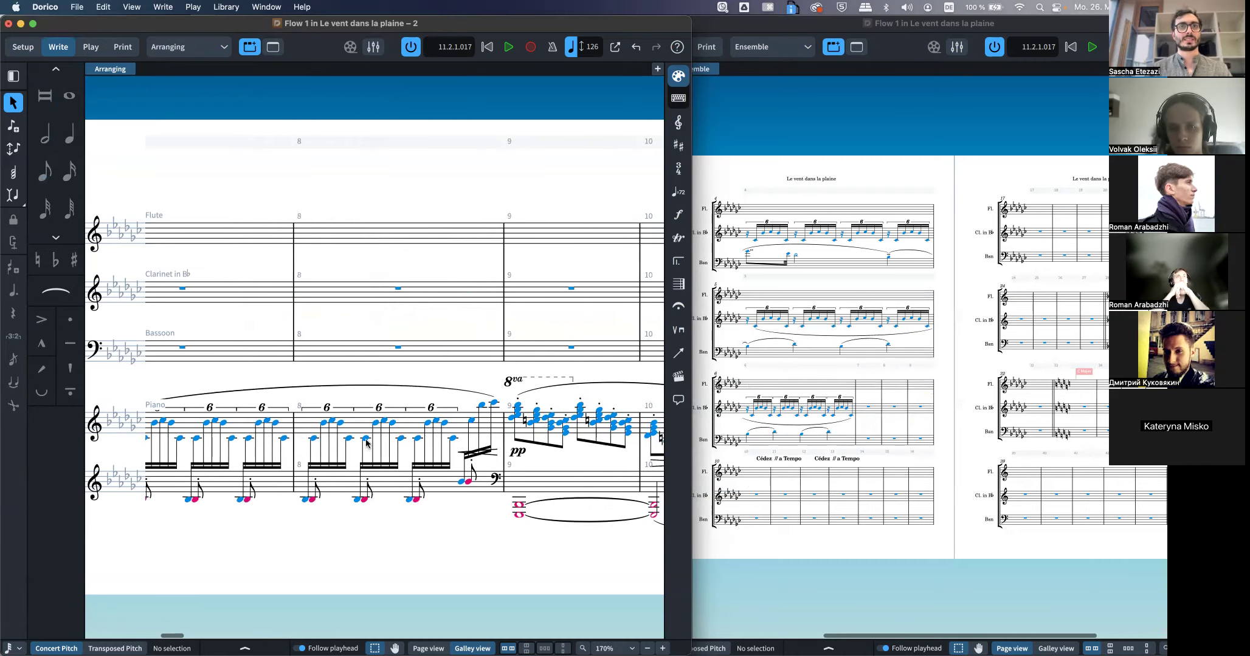
Review the Paste Special commands available for the clarinet's whole-bar rest in bar 8
left_click(366, 443)
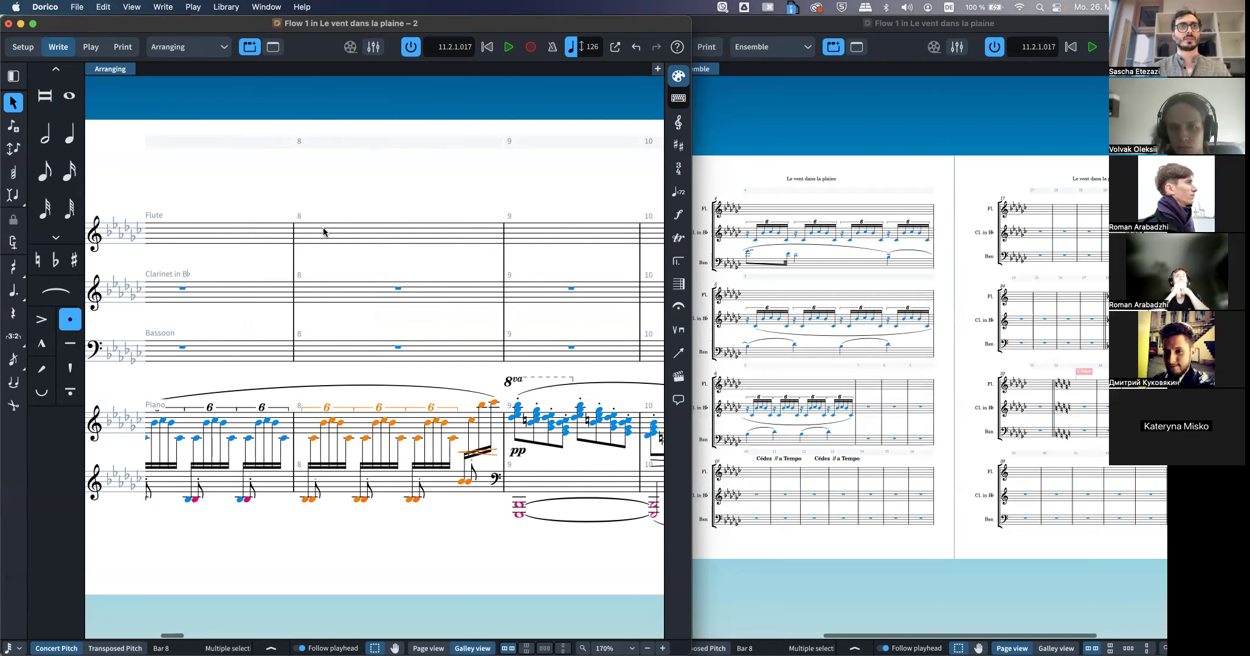
key("Escape")
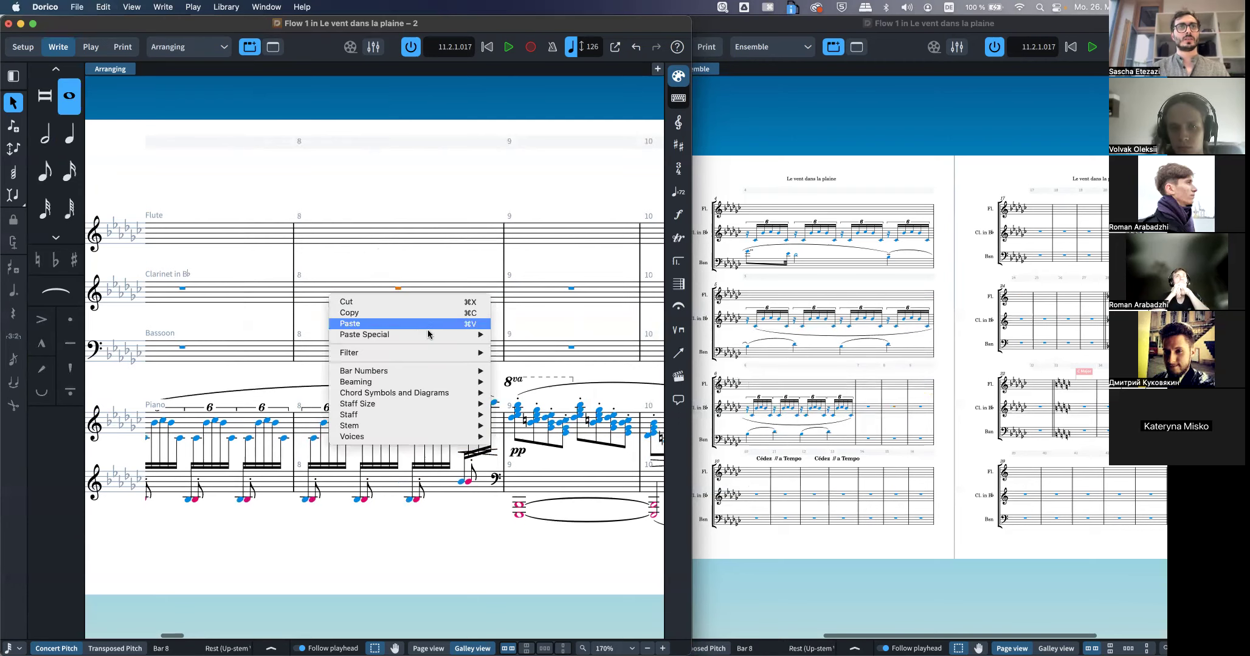
mouse_move(389, 335)
left_click(505, 368)
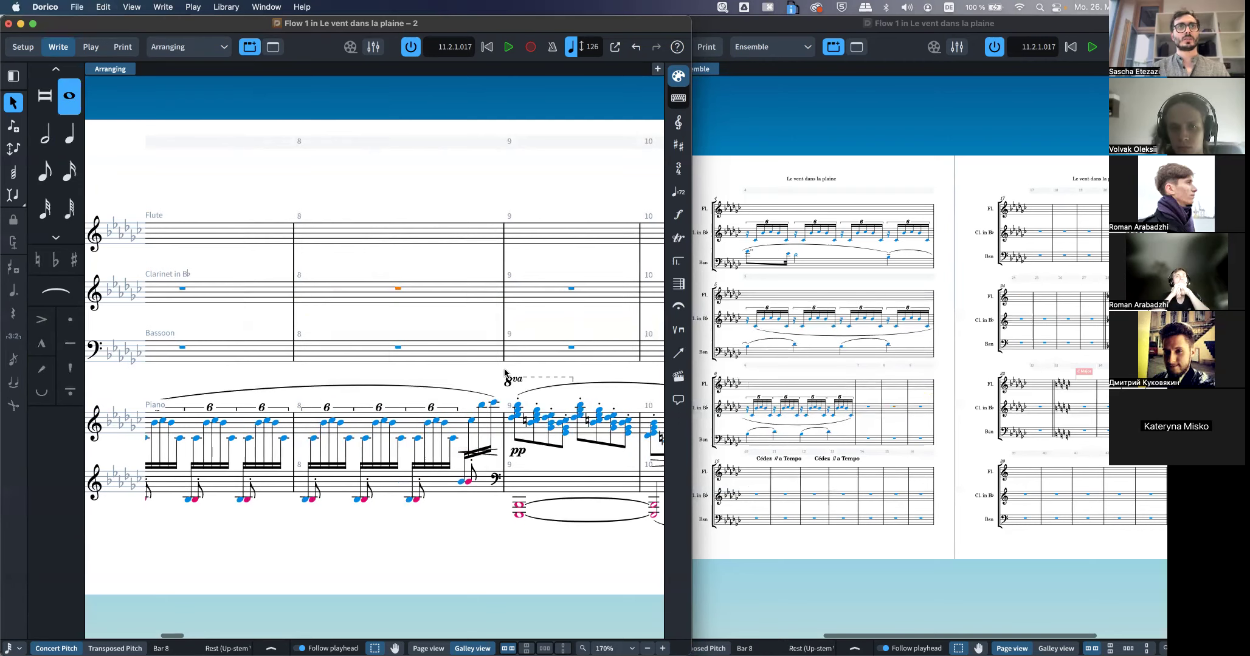
right_click(418, 292)
mouse_move(540, 327)
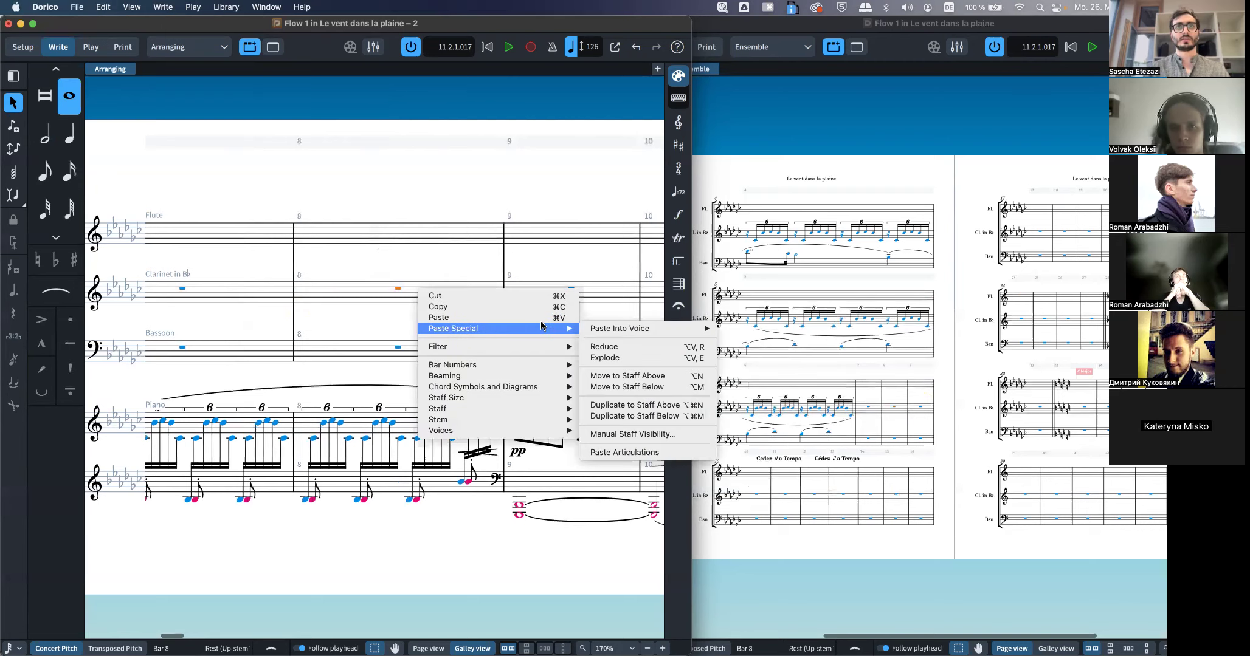
left_click(412, 531)
Look over the selection filter options, including notes and chords, voices, notes in chords and dynamics
key("x")
key("x")
key("x")
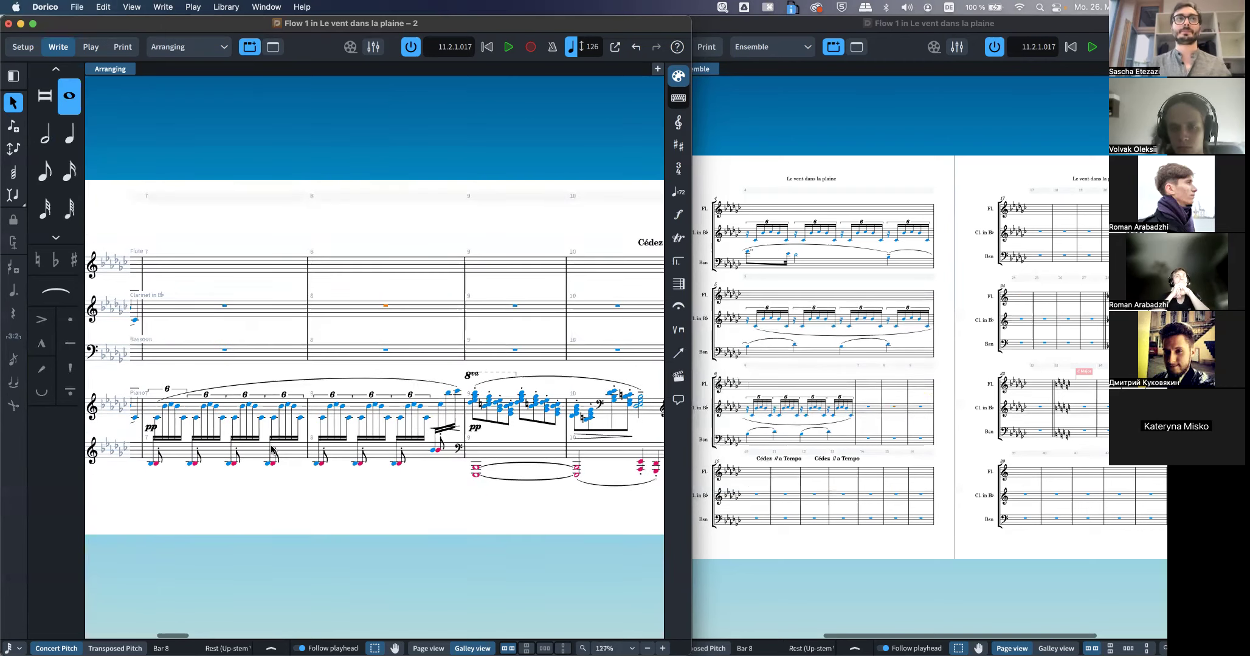
scroll(271, 449, "right", 5)
scroll(270, 449, "right", 5)
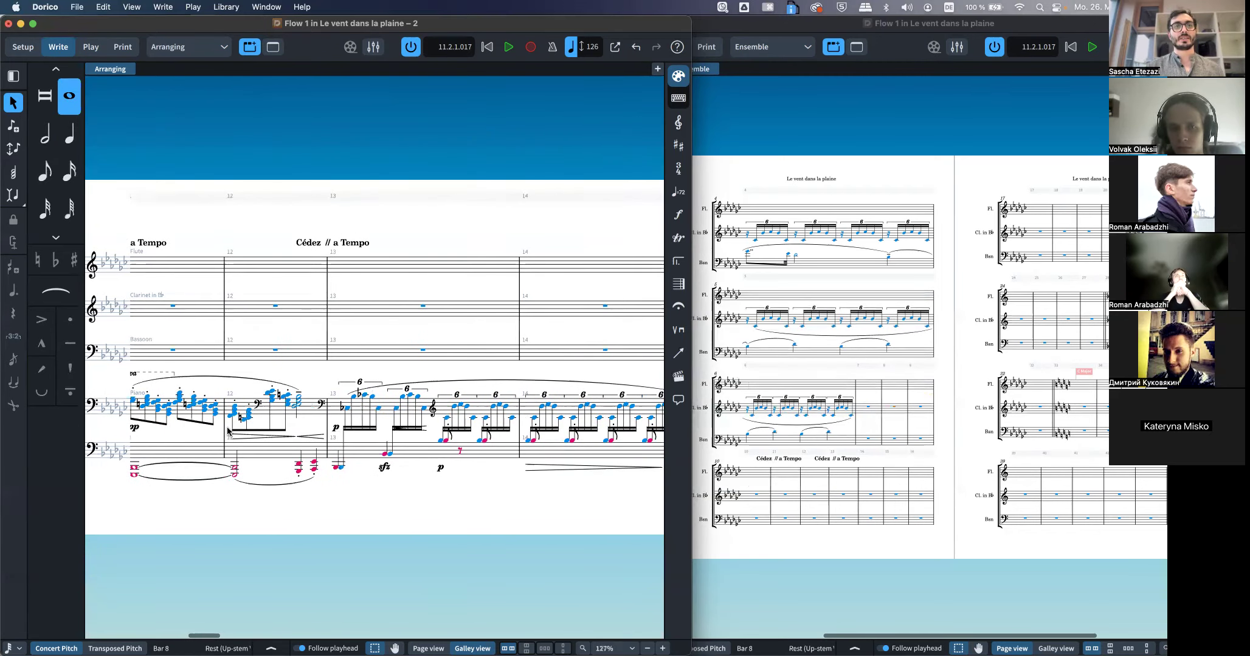
left_click(103, 7)
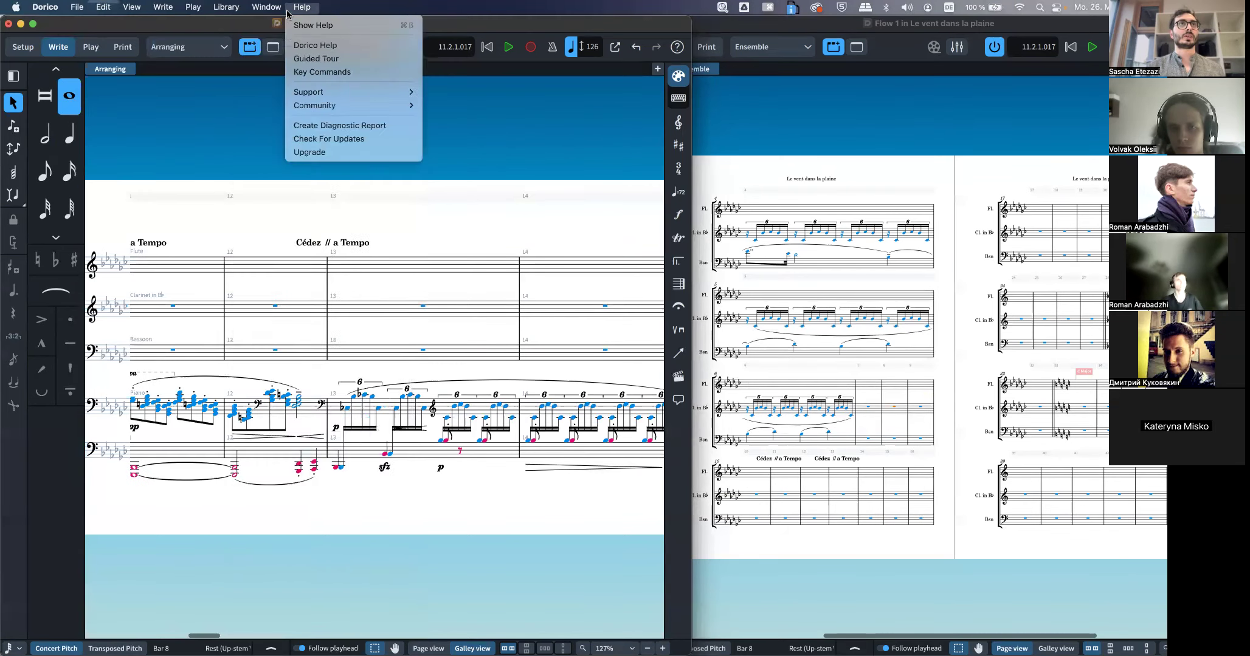
mouse_move(200, 293)
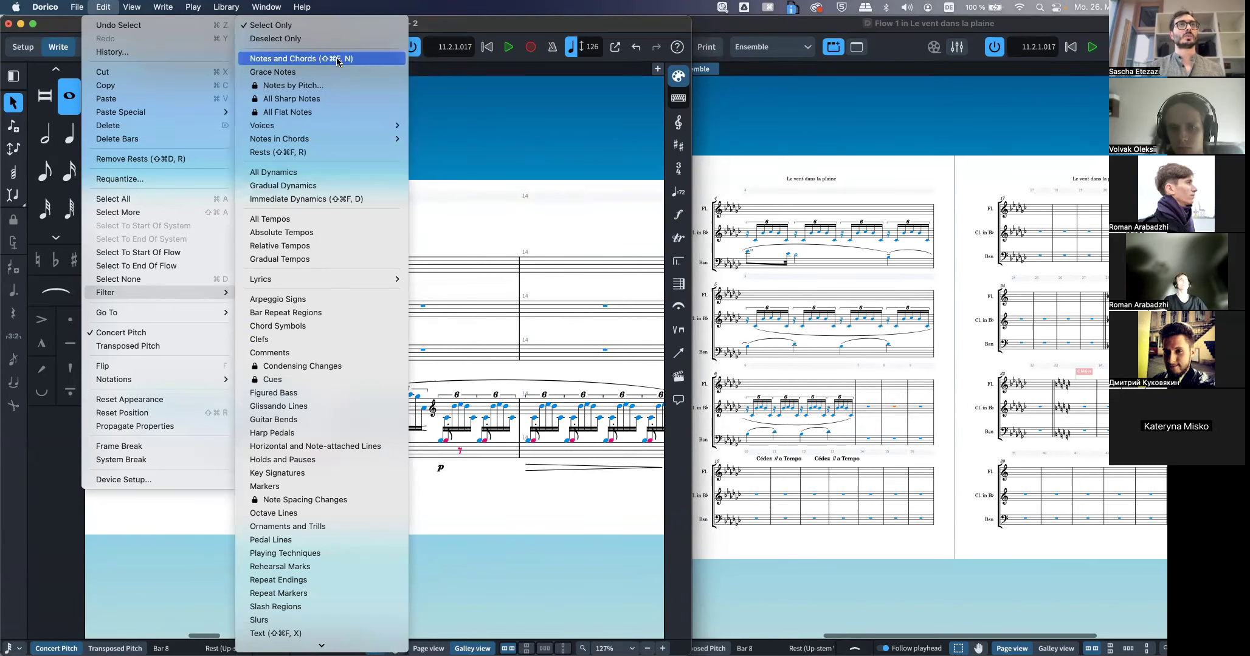
mouse_move(395, 125)
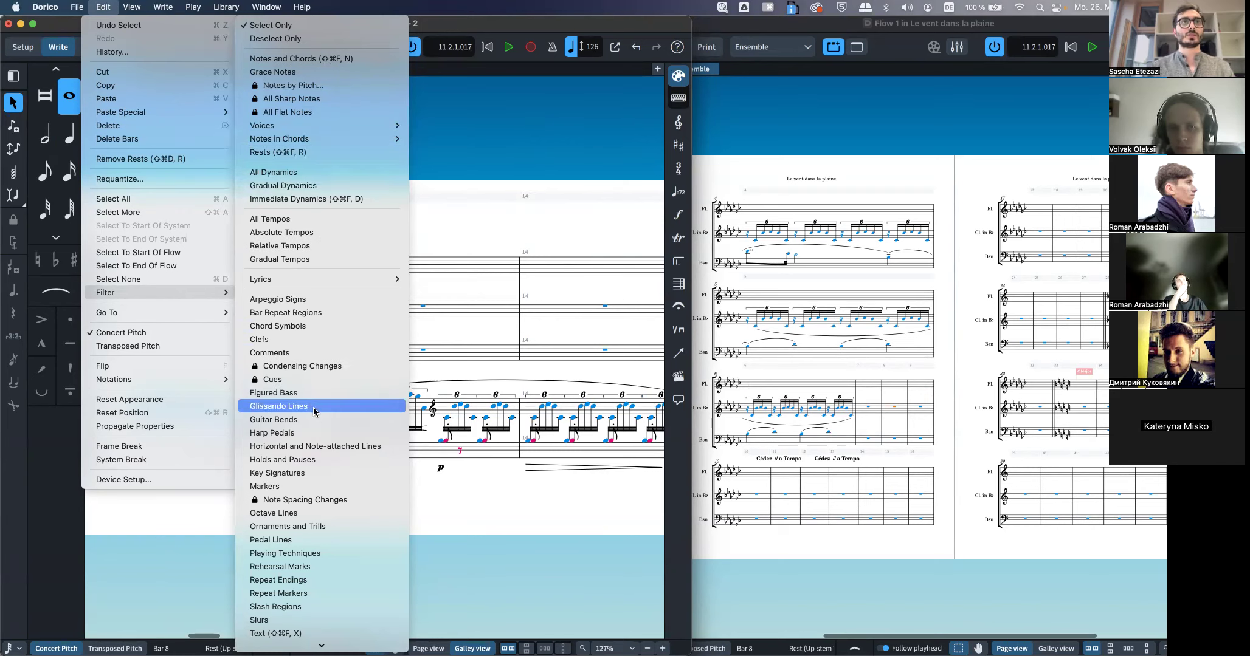
left_click(443, 492)
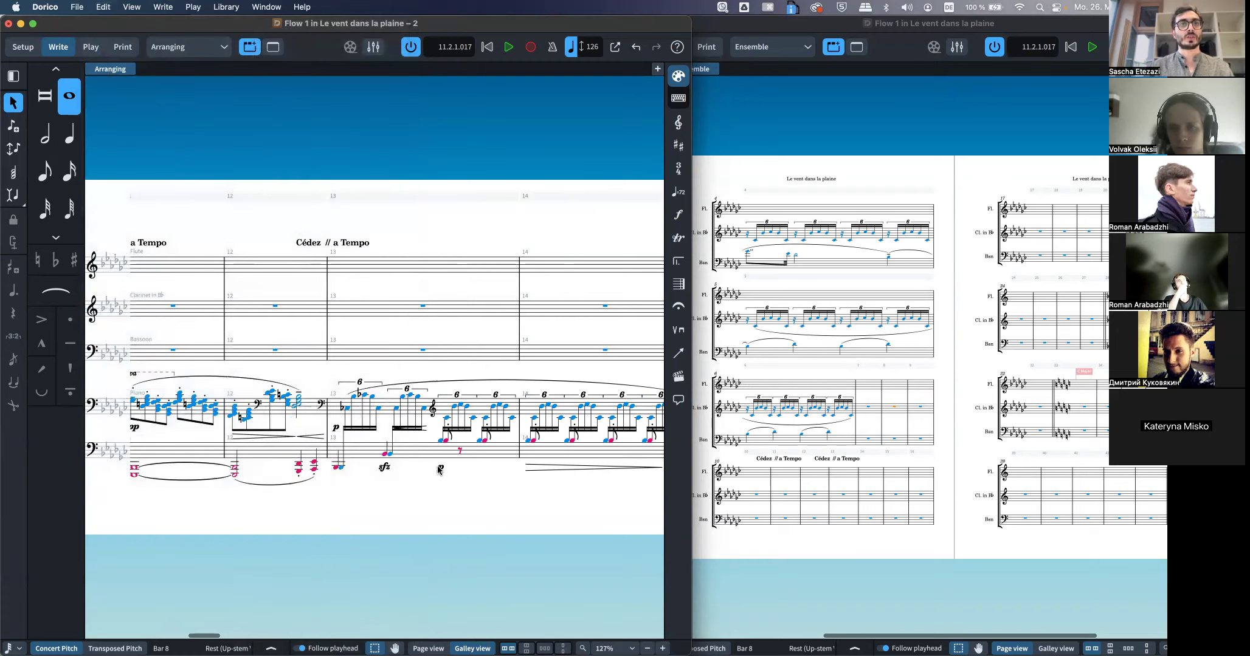
Filter the piano music from bar 1 to the bar 13 dynamic to all dynamics and copy them to the flute at bar 1
left_click(440, 468)
scroll(441, 471, "left", 20)
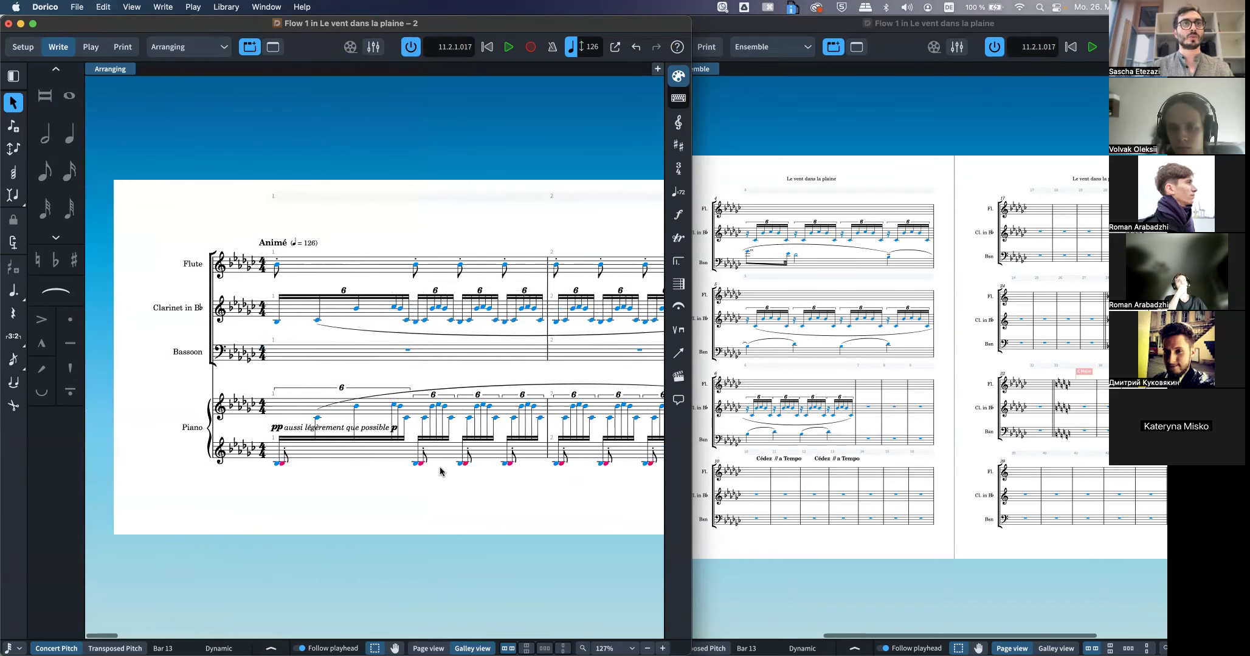
left_click(274, 430, "shift")
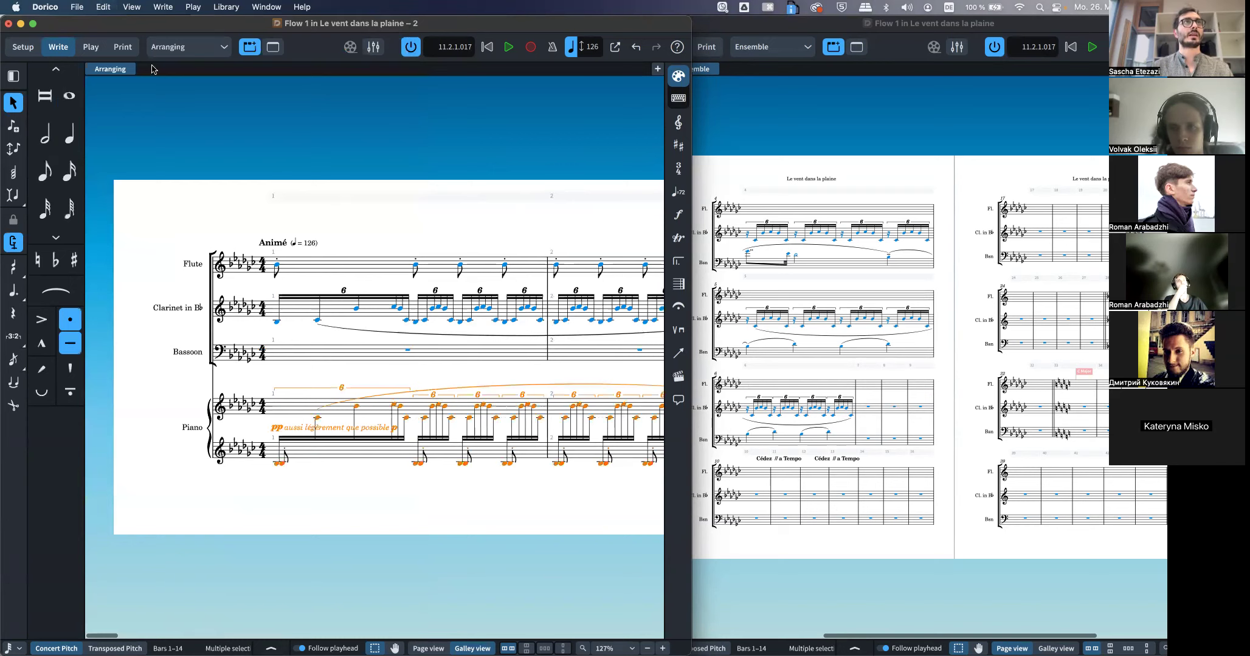
left_click(115, 6)
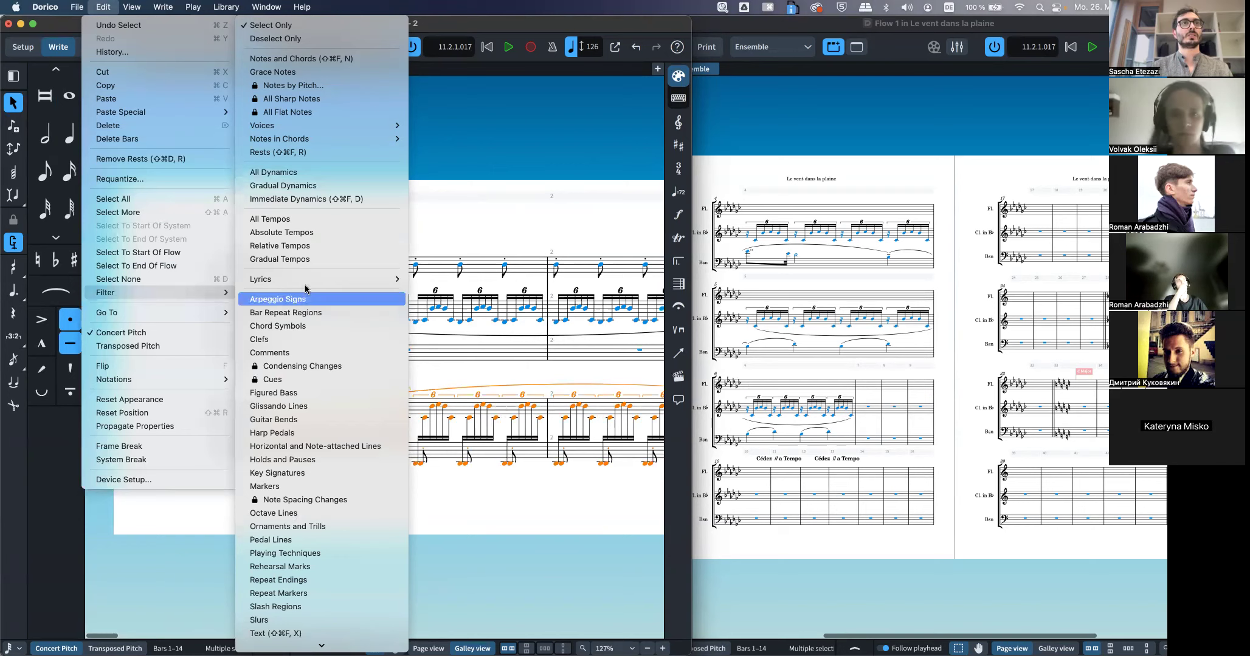
left_click(323, 173)
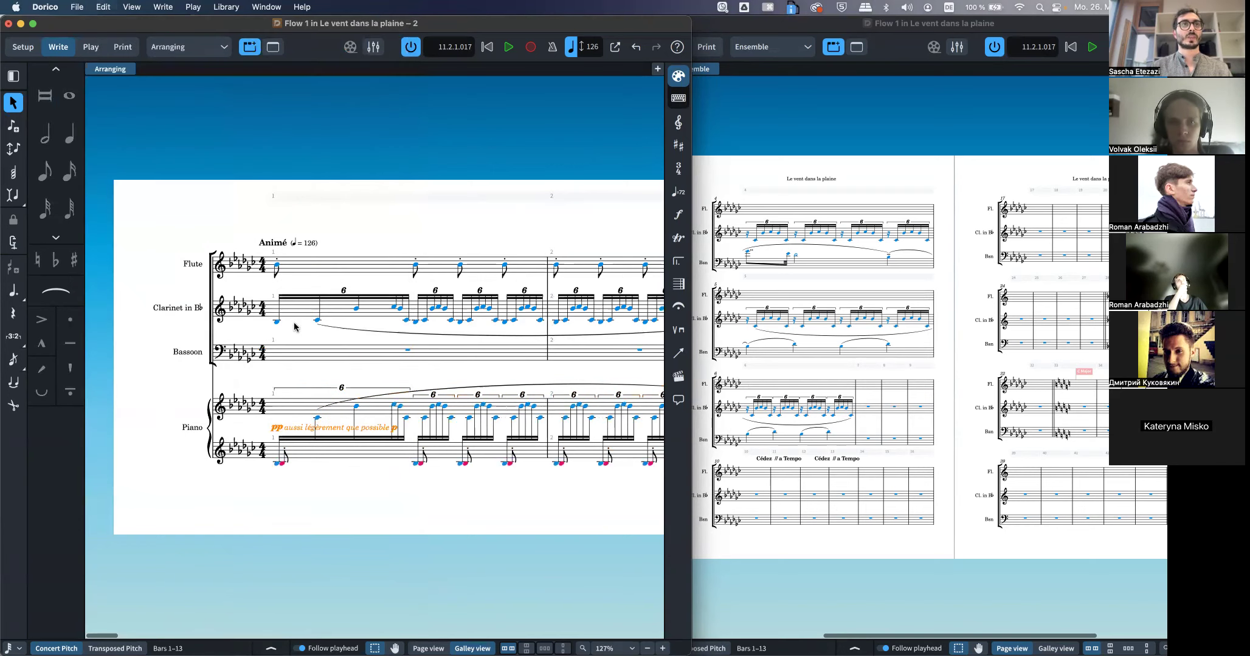
left_click(276, 267)
key("super+v")
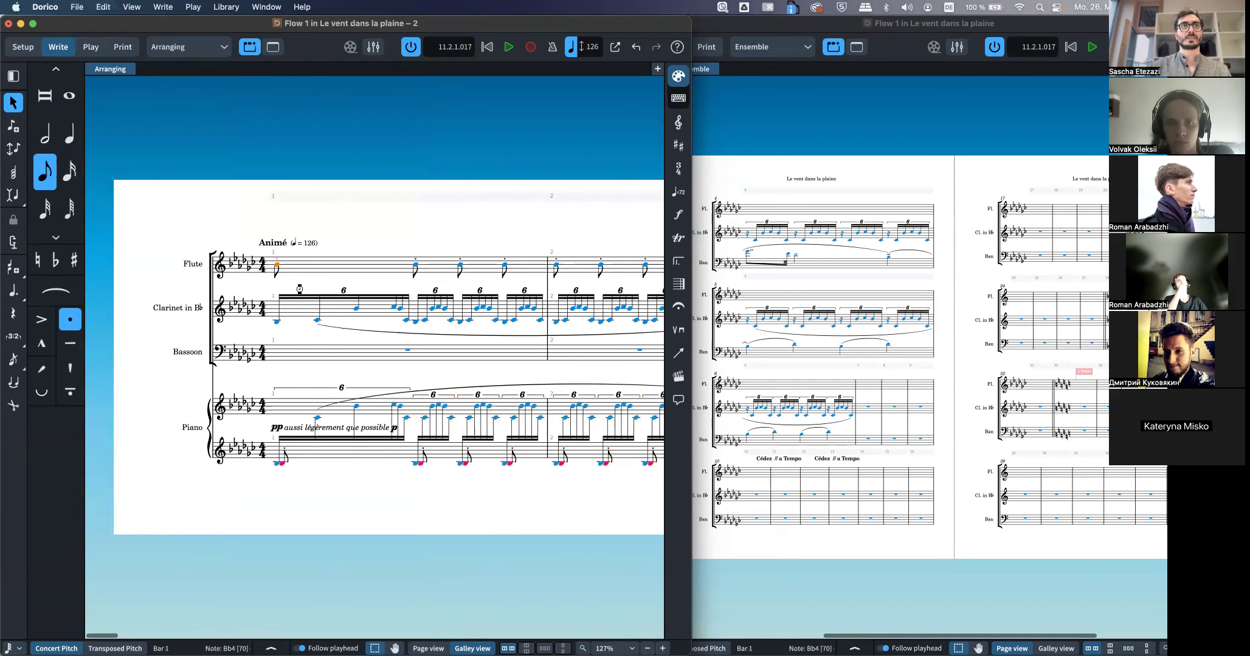
Duplicate the flute's pasted dynamics to the clarinet staff below and from there to the bassoon staff
right_click(298, 288)
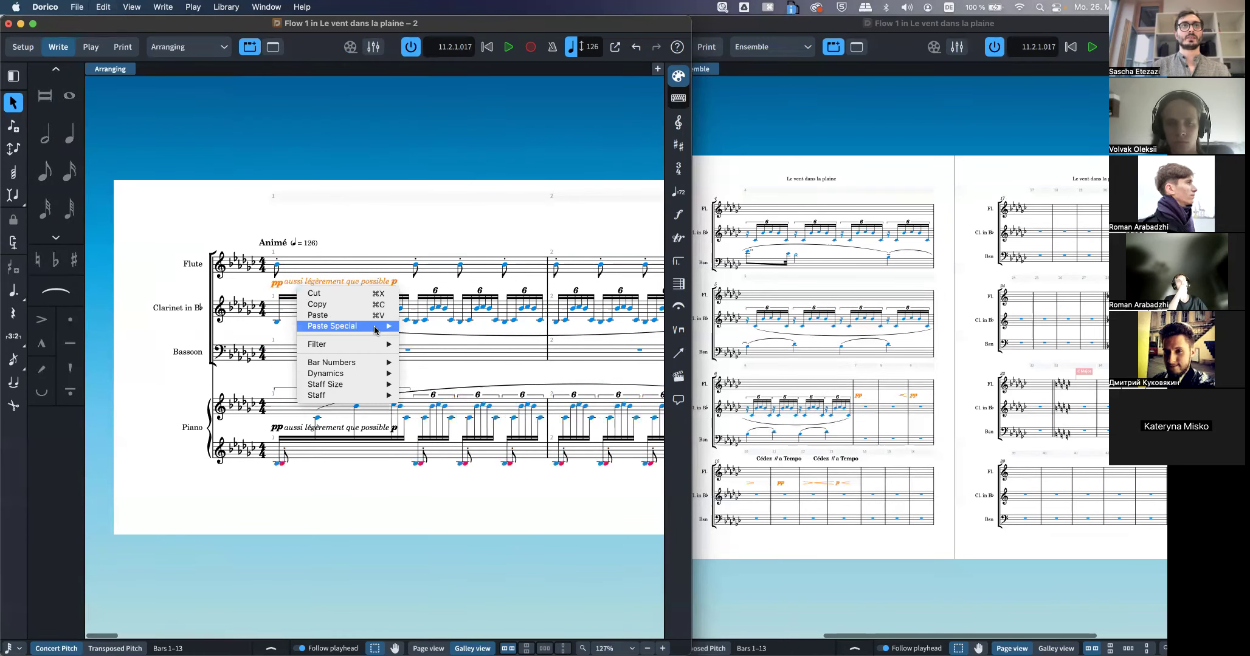
mouse_move(376, 328)
left_click(468, 414)
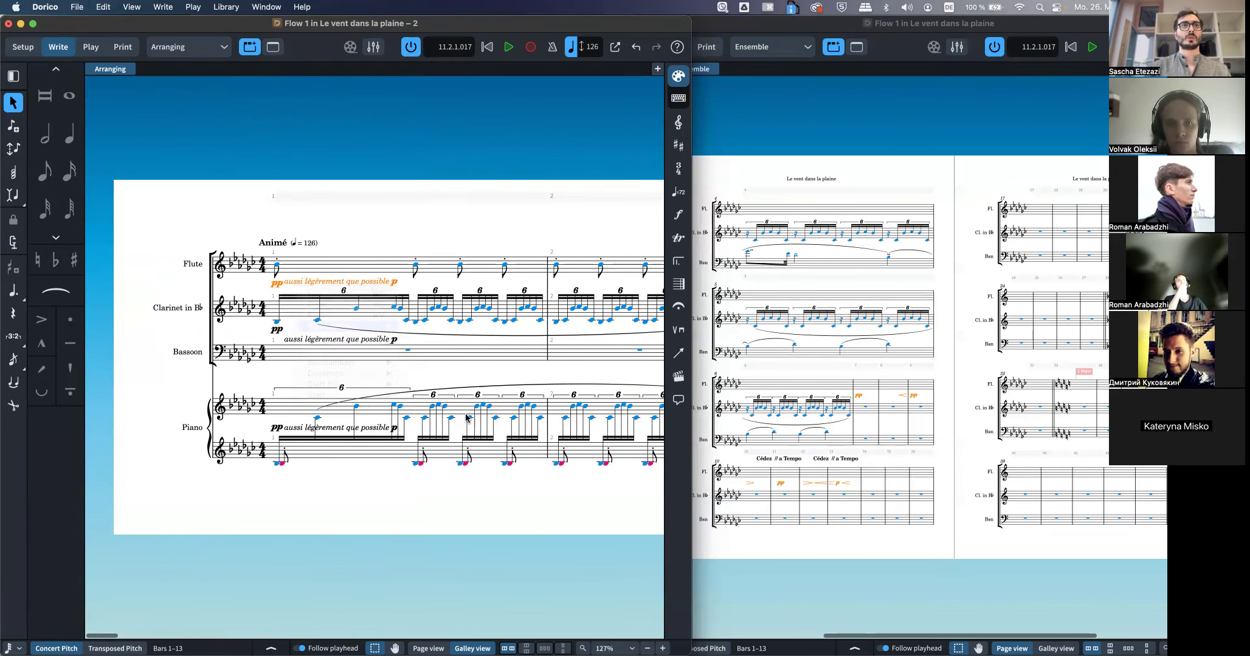
right_click(340, 335)
mouse_move(389, 373)
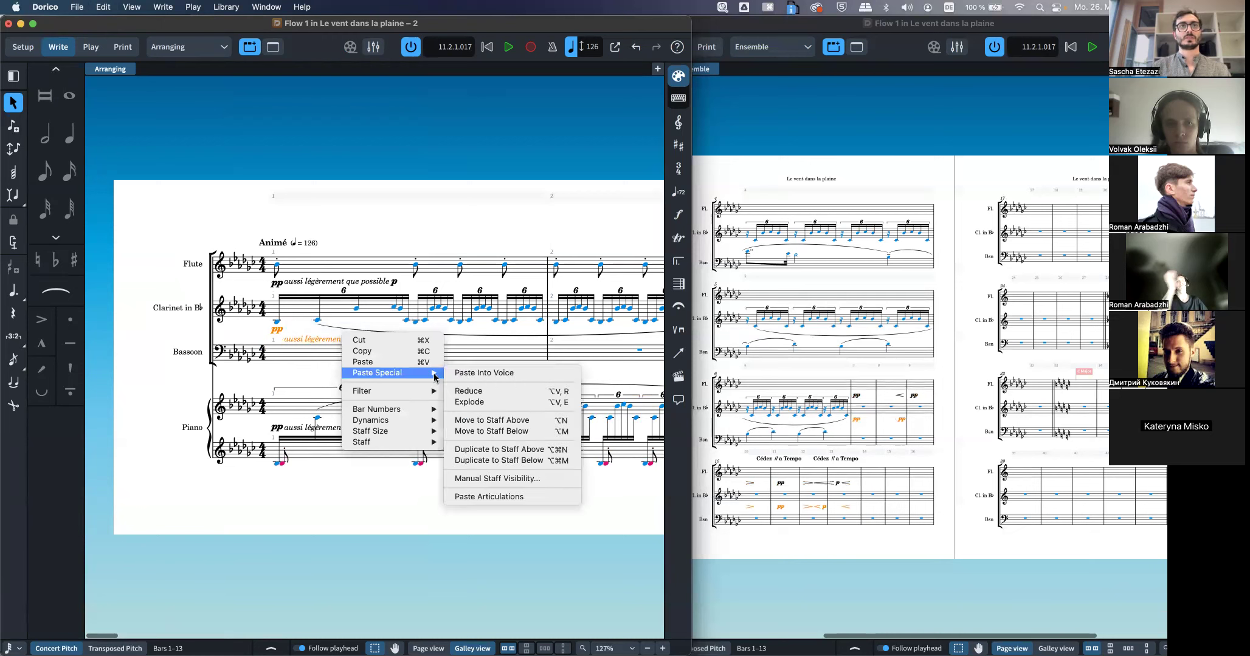
left_click(527, 460)
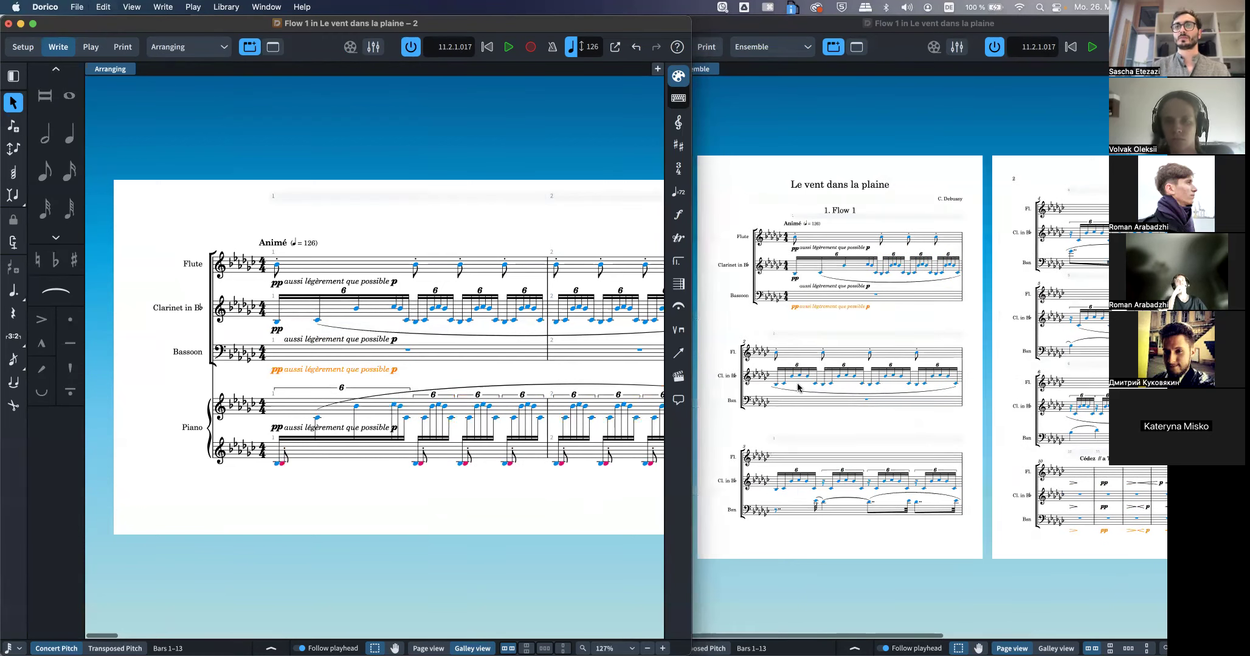
Show the Bassoon layout in the second window and check the copied dynamics across the Arranging layout
left_click(756, 51)
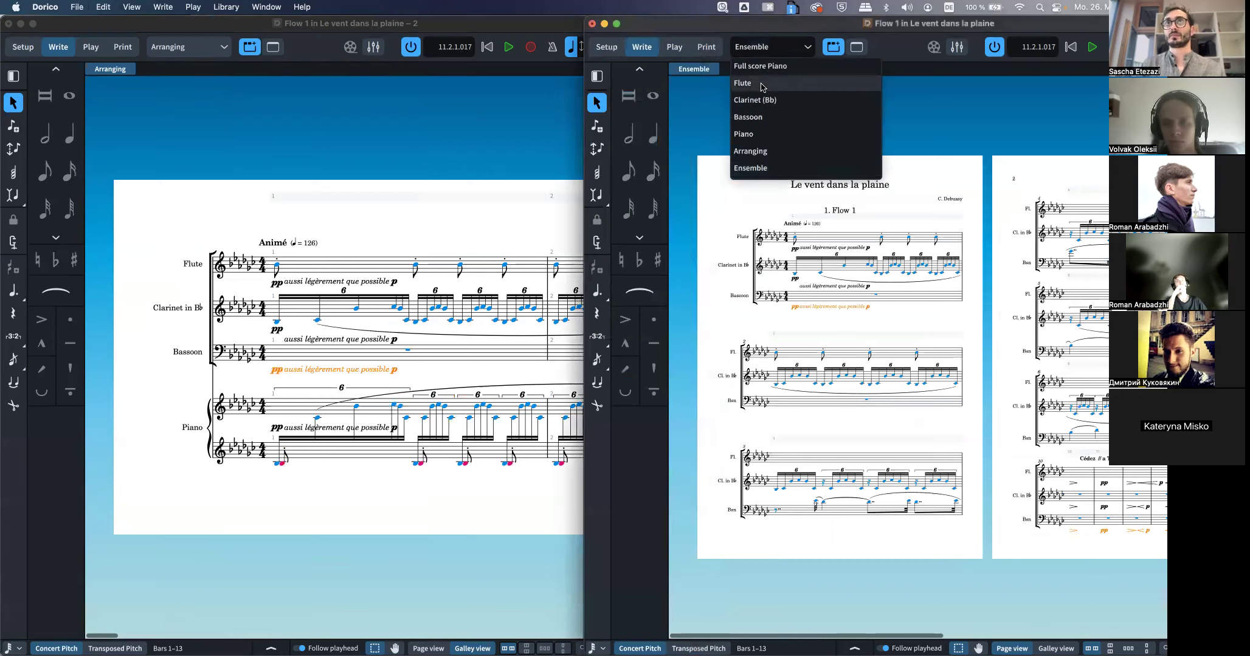
left_click(764, 120)
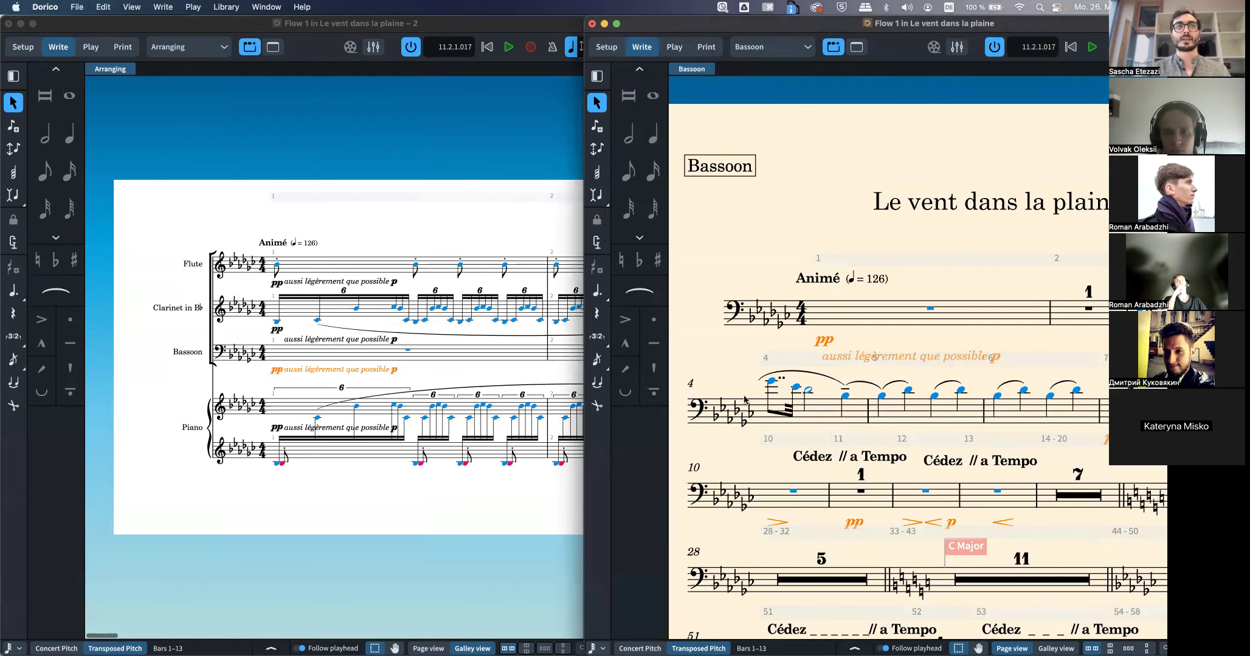
left_click(457, 501)
scroll(457, 502, "down", 5)
scroll(457, 500, "right", 10)
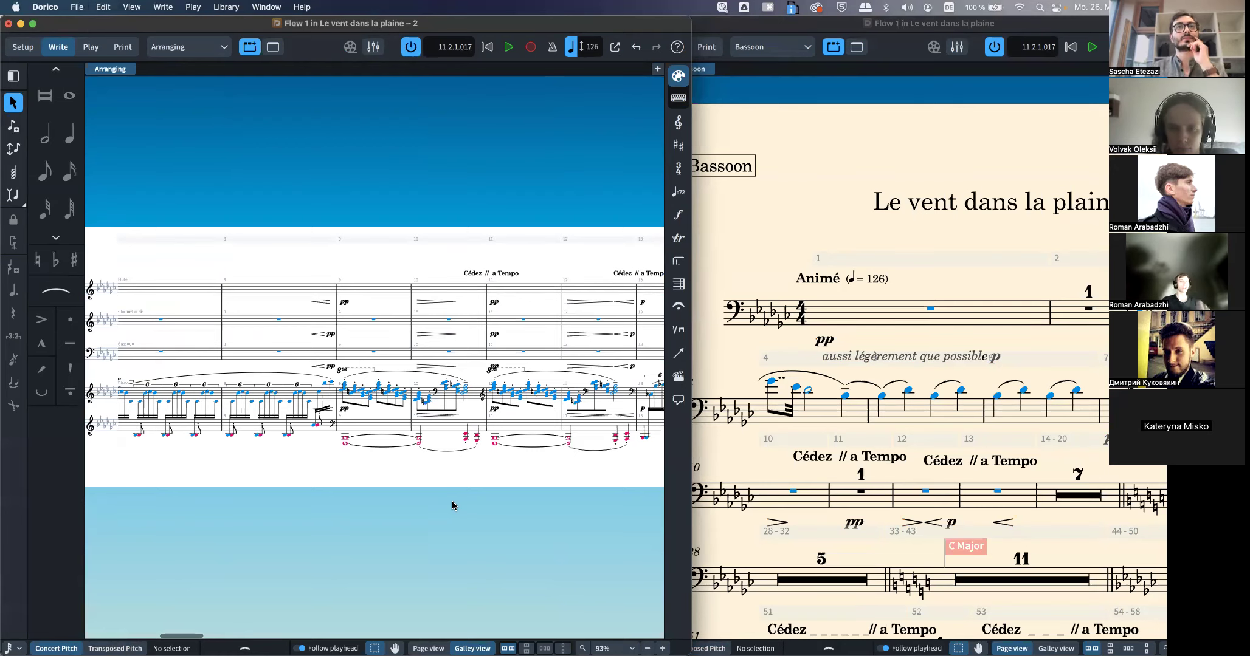
scroll(460, 445, "right", 7)
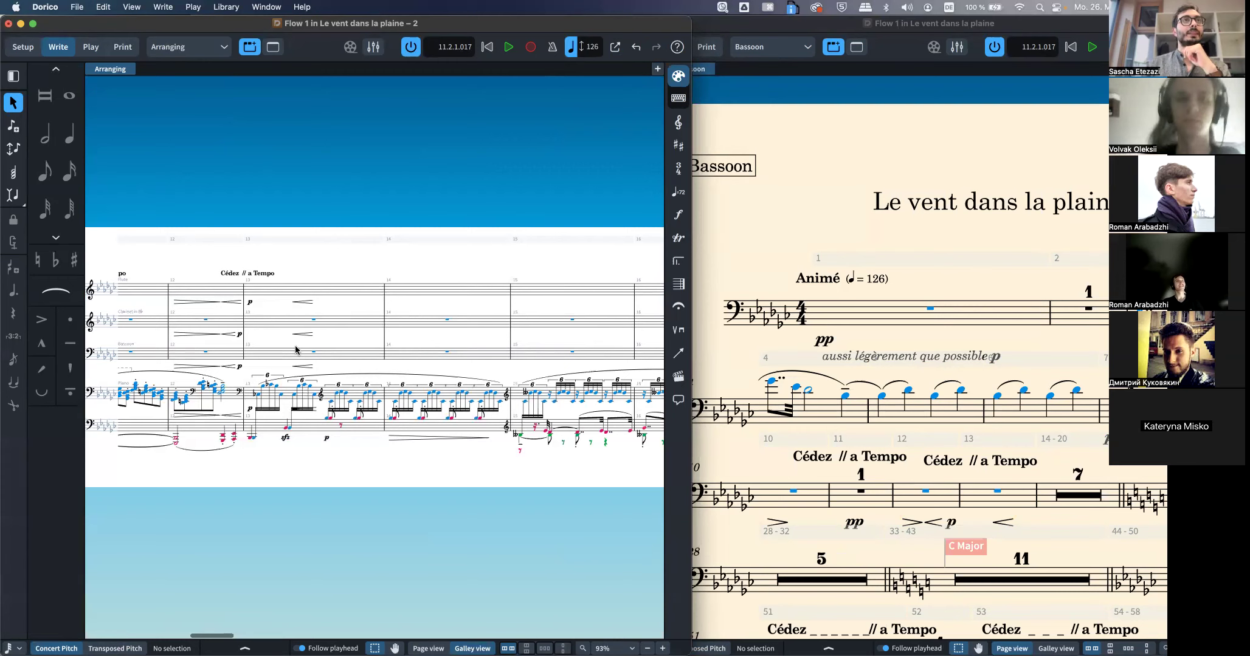
scroll(377, 353, "left", 10)
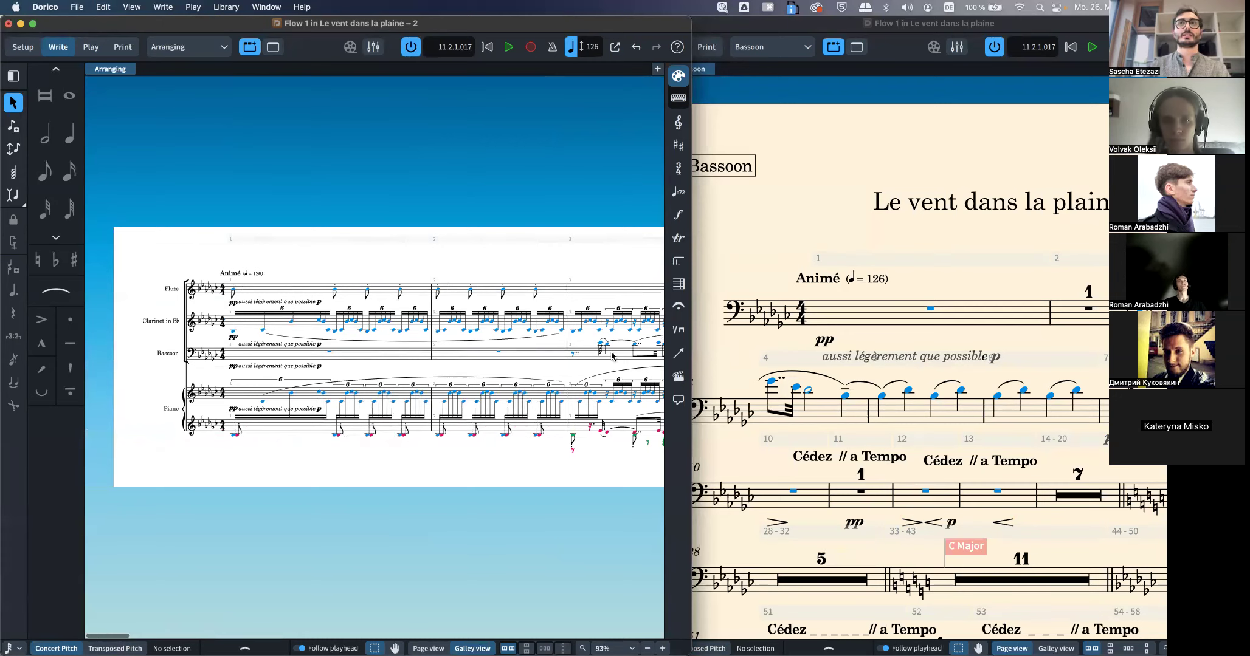
Return the second window to the Ensemble layout
left_click(784, 47)
left_click(784, 47)
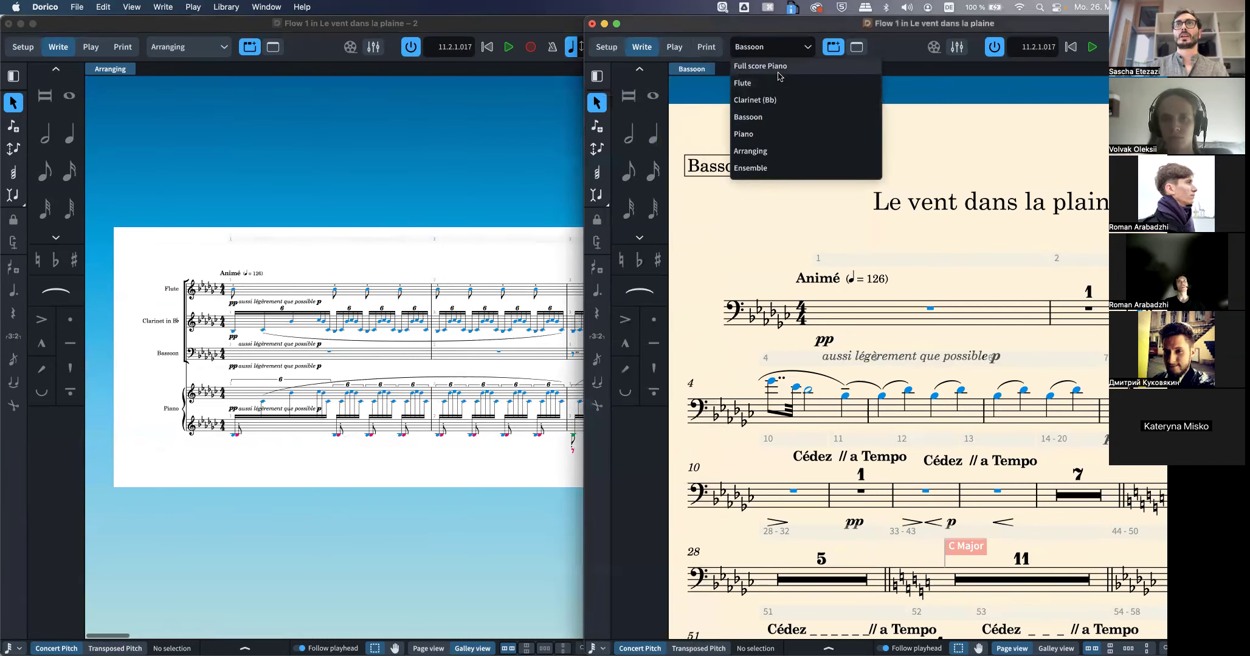
left_click(758, 167)
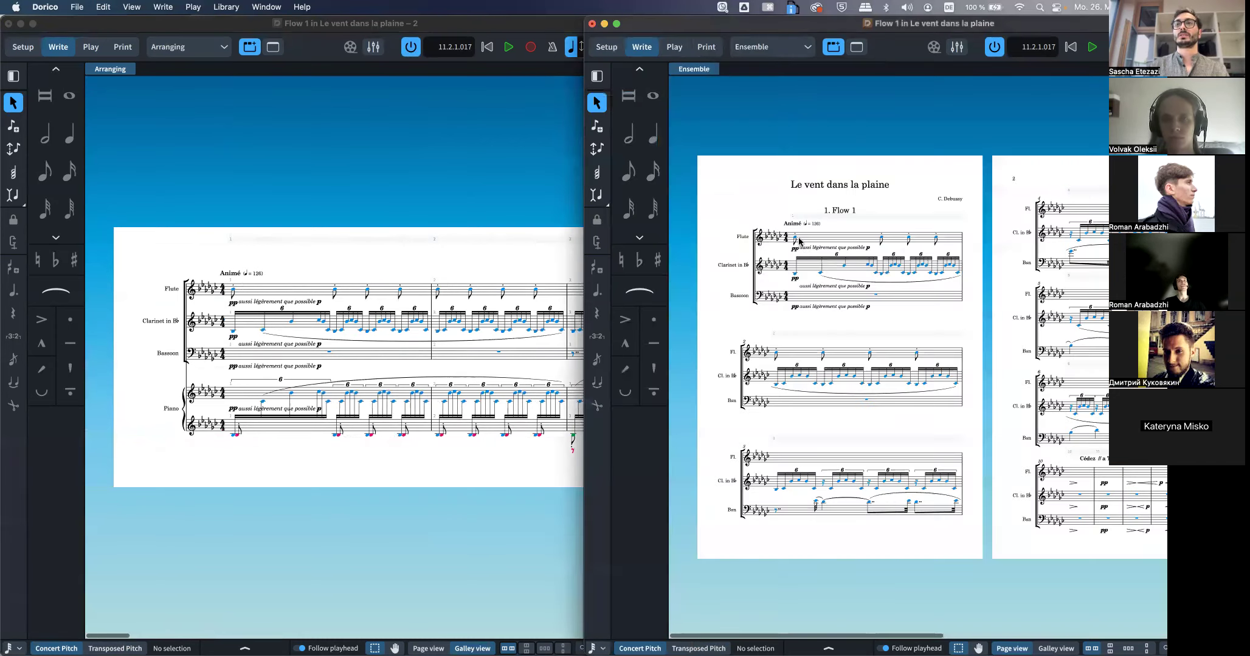
Select the flute's first note in bar 1 and look over the filter list for notes and voices
left_click(795, 240)
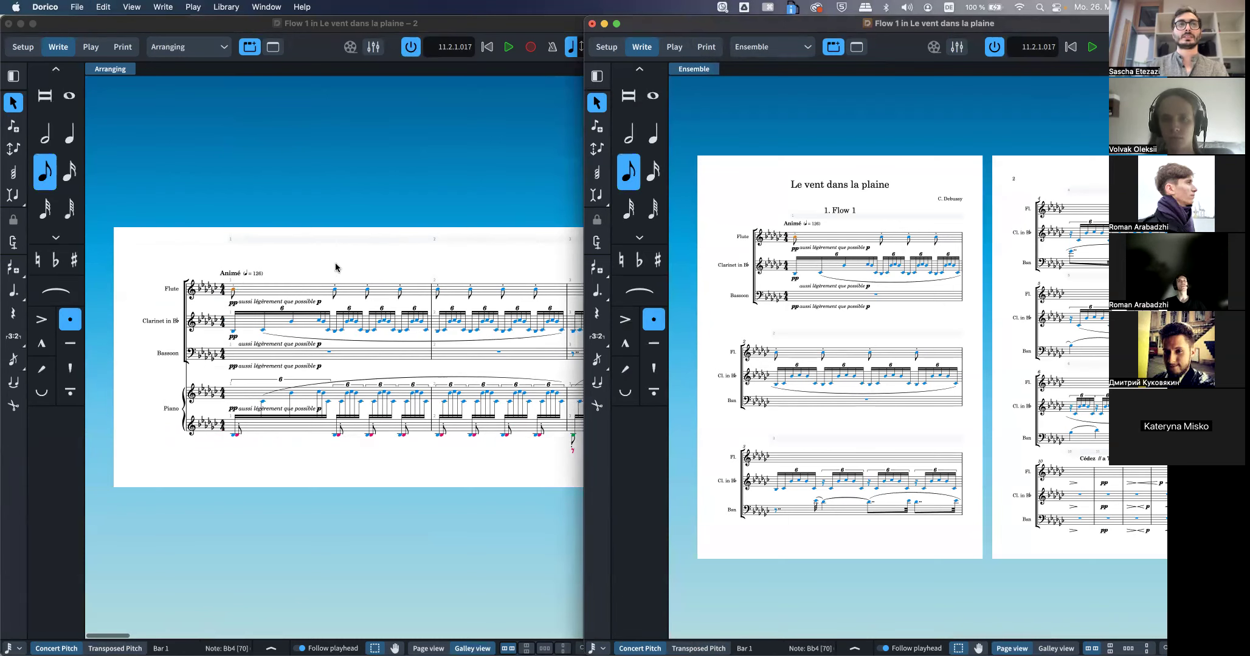
left_click(102, 7)
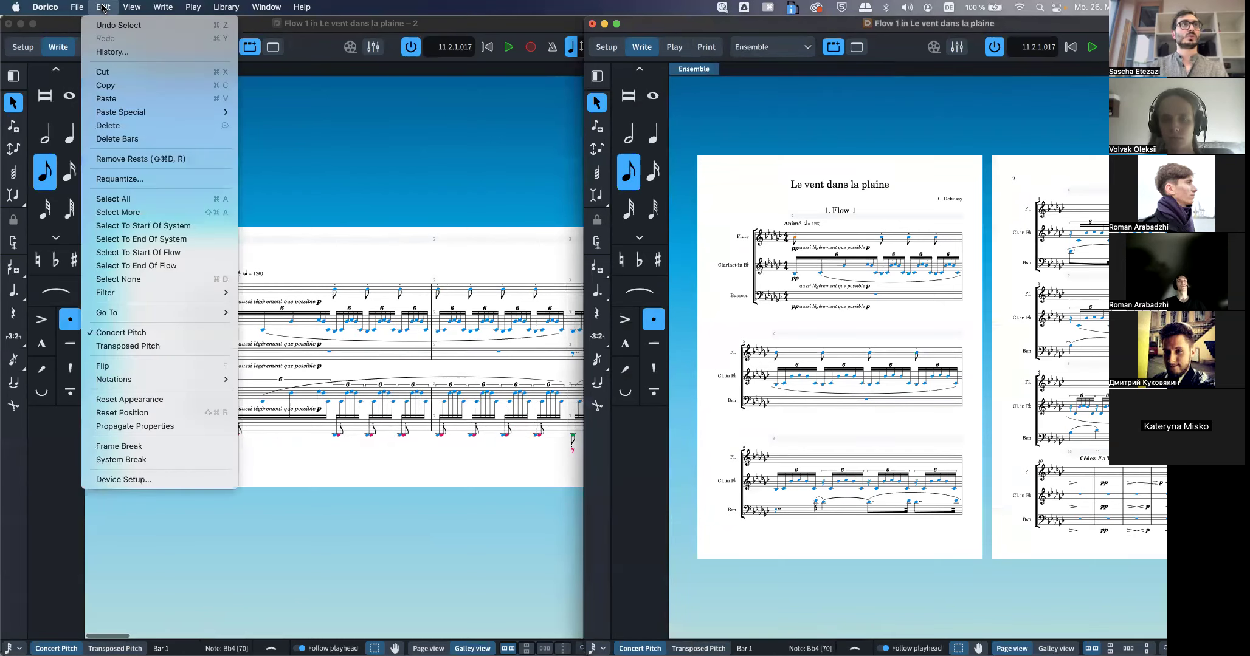
mouse_move(180, 299)
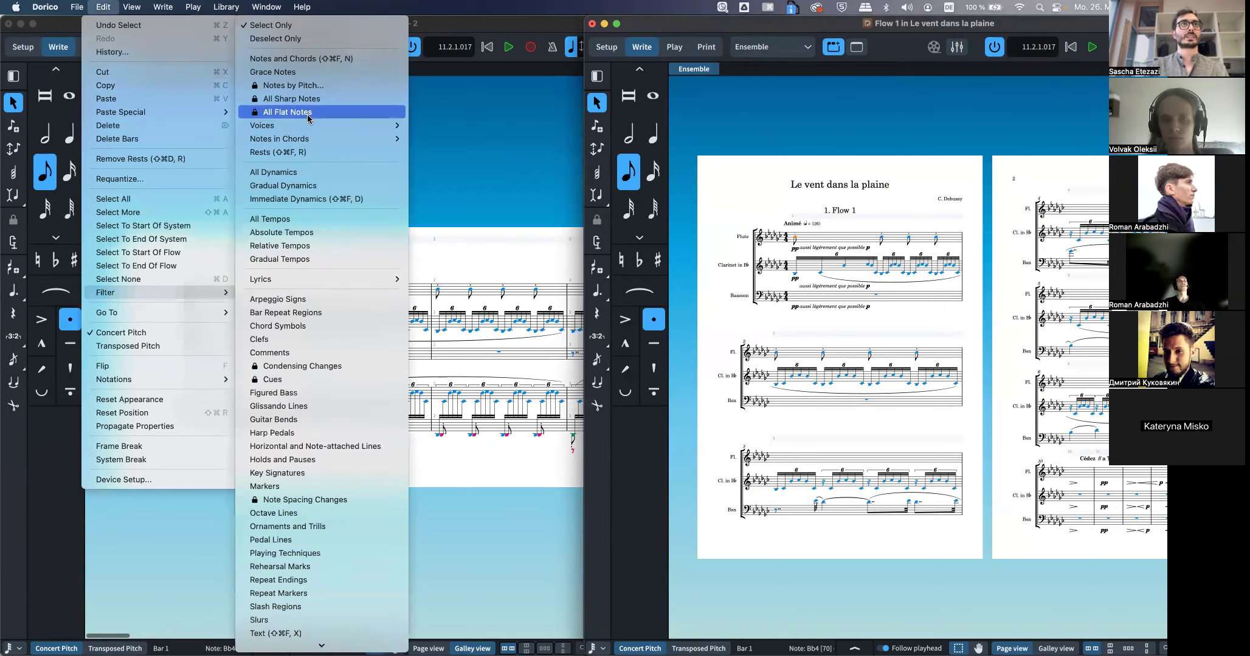
left_click(474, 376)
Try to filter a single voice out of the piano's left-hand music in bar 21
scroll(495, 367, "right", 10)
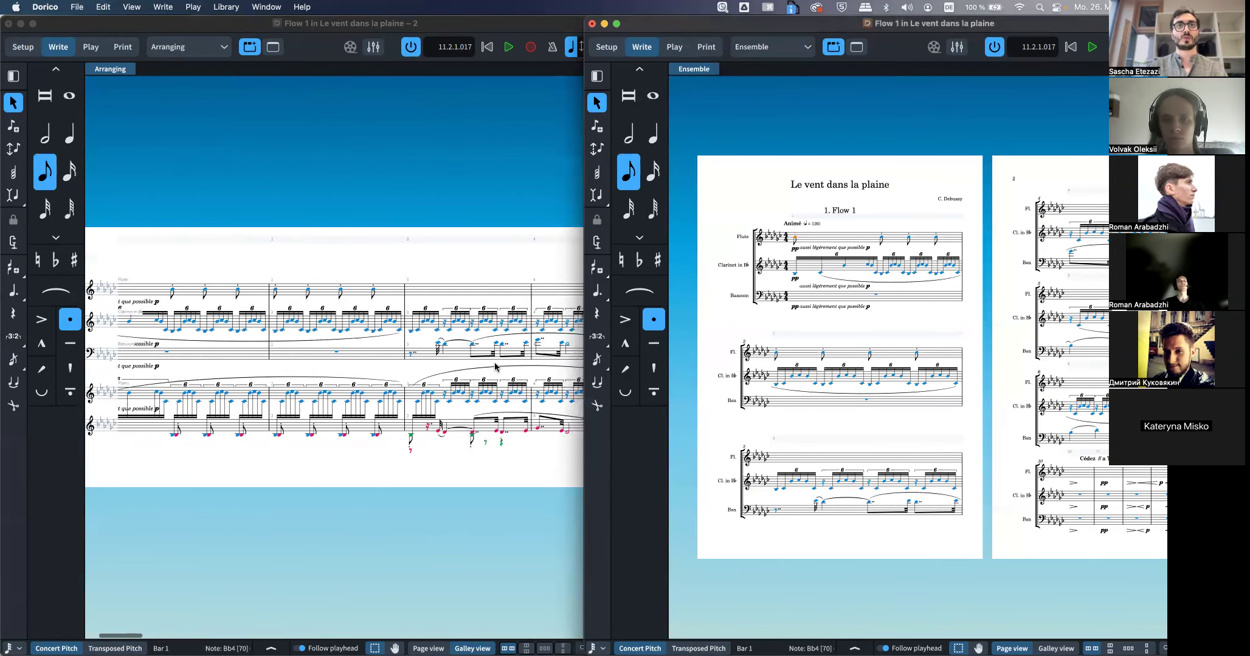
scroll(446, 408, "right", 15)
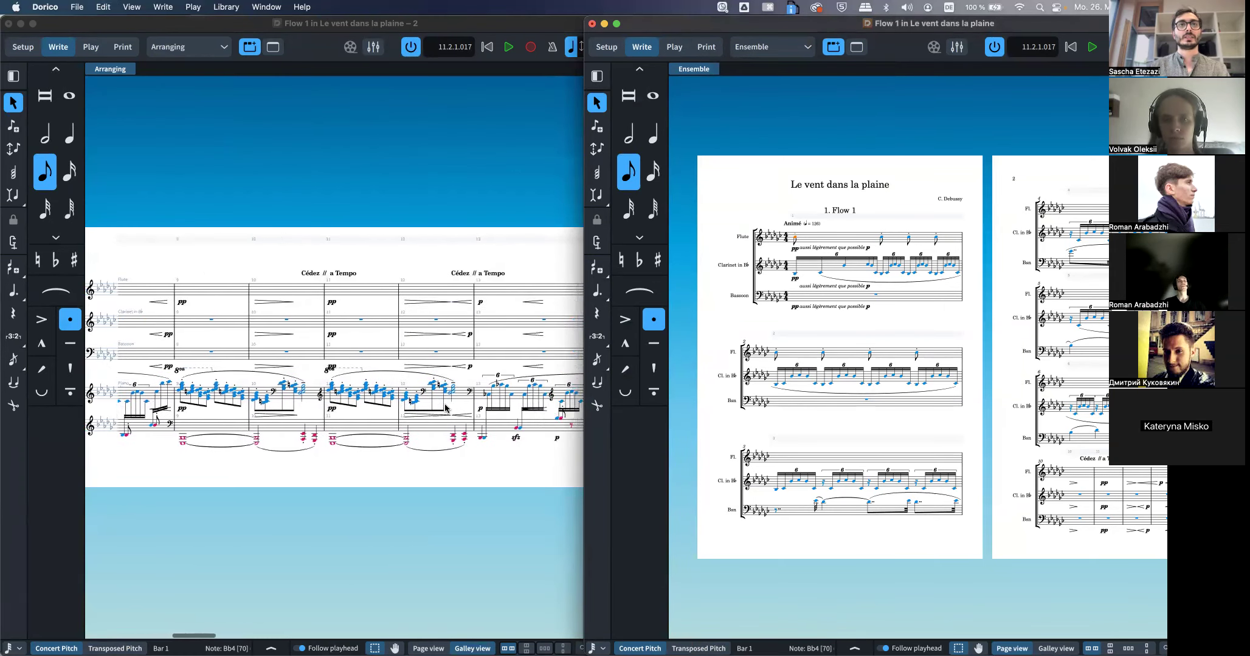
scroll(445, 408, "right", 8)
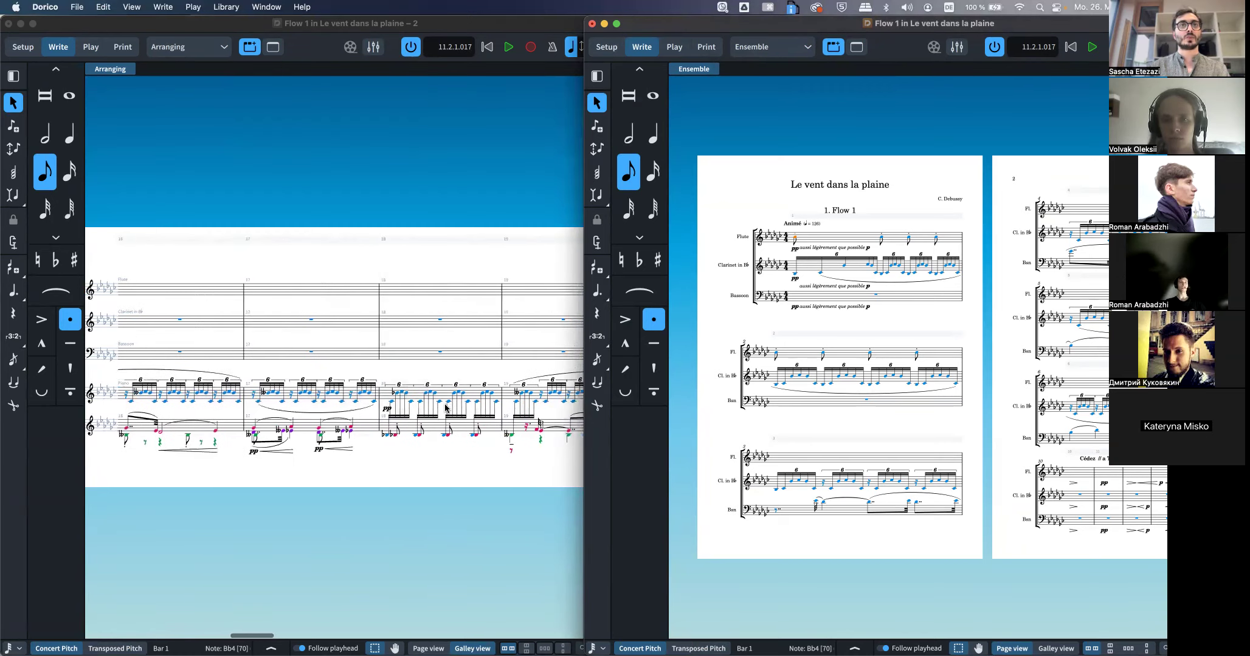
scroll(445, 408, "right", 1)
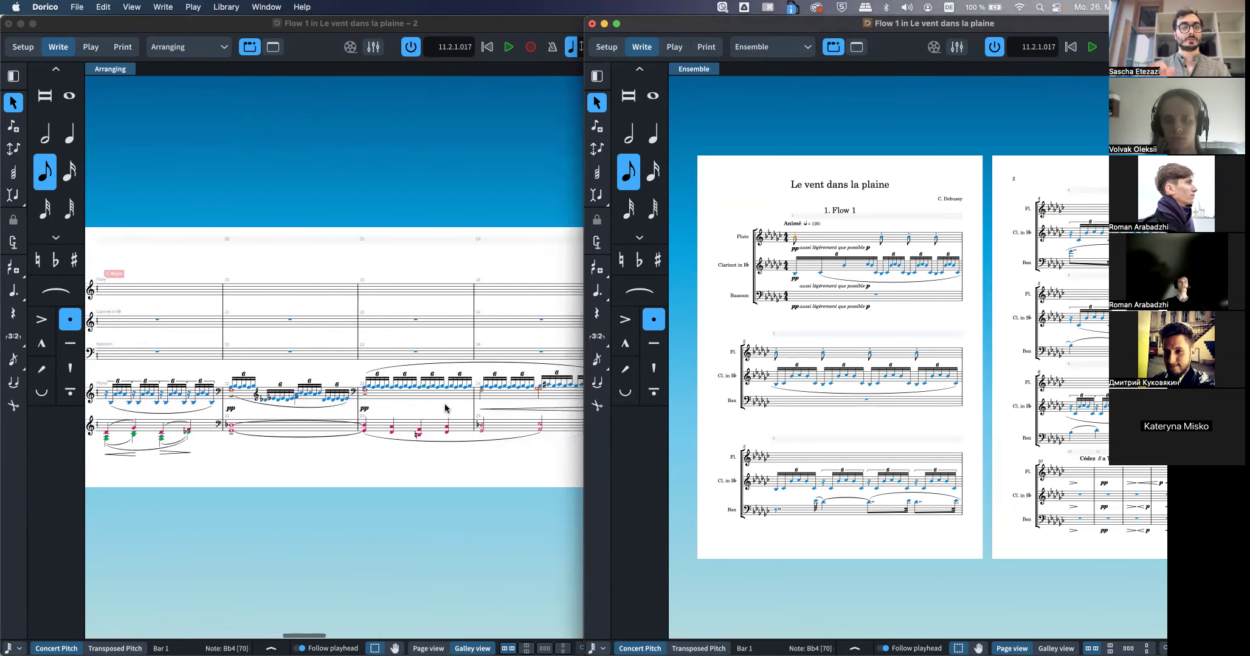
scroll(445, 408, "left", 5)
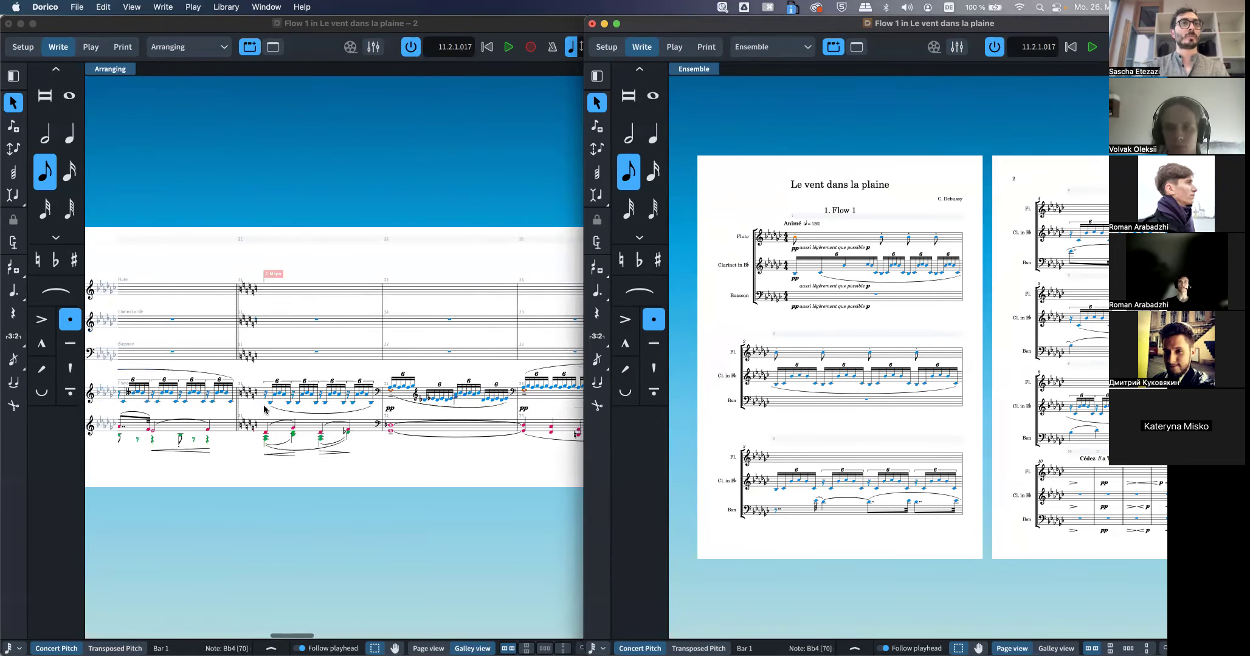
left_click(263, 425)
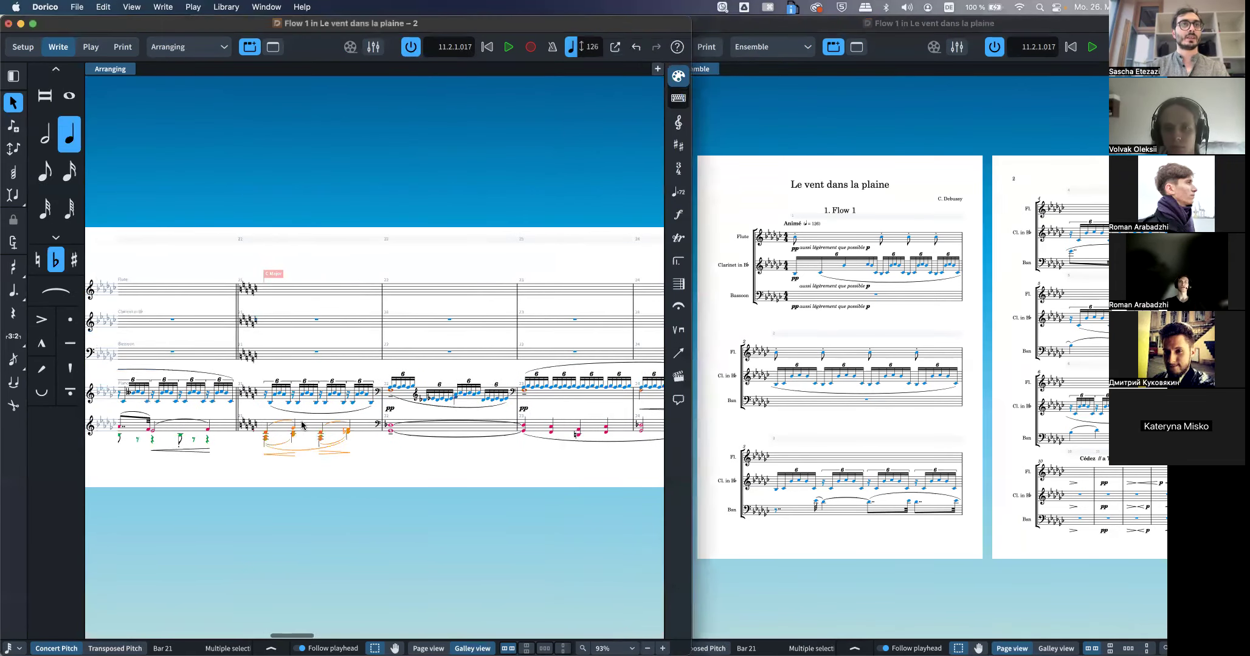
left_click(76, 7)
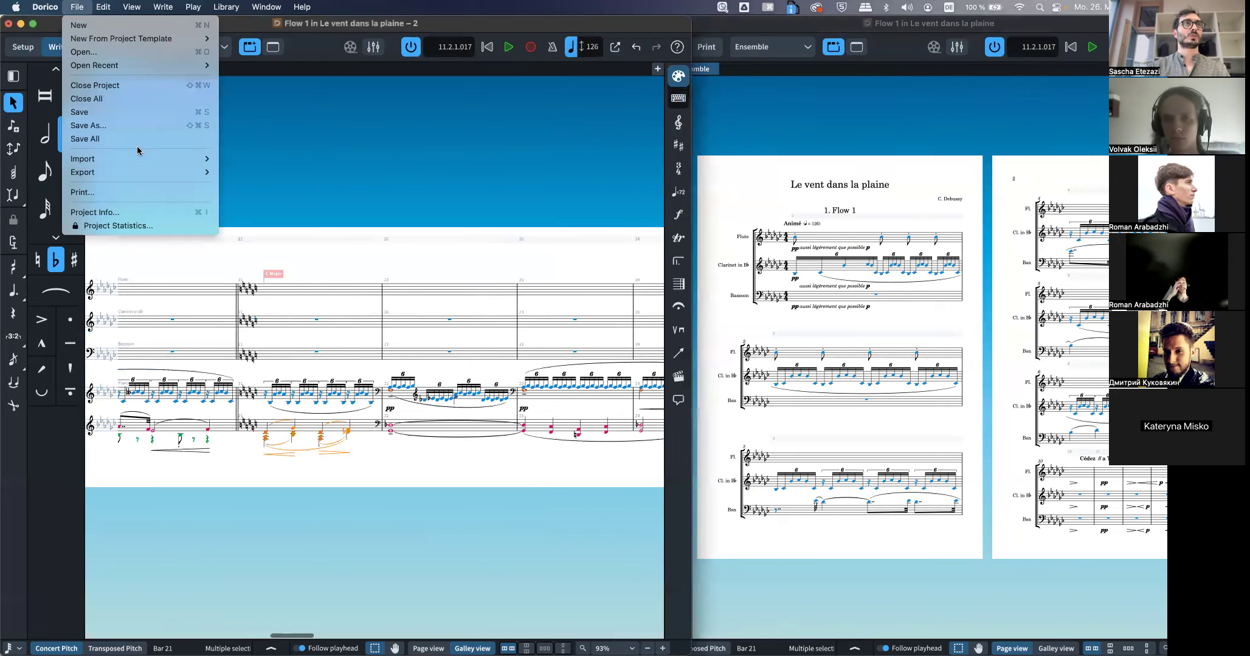
mouse_move(191, 293)
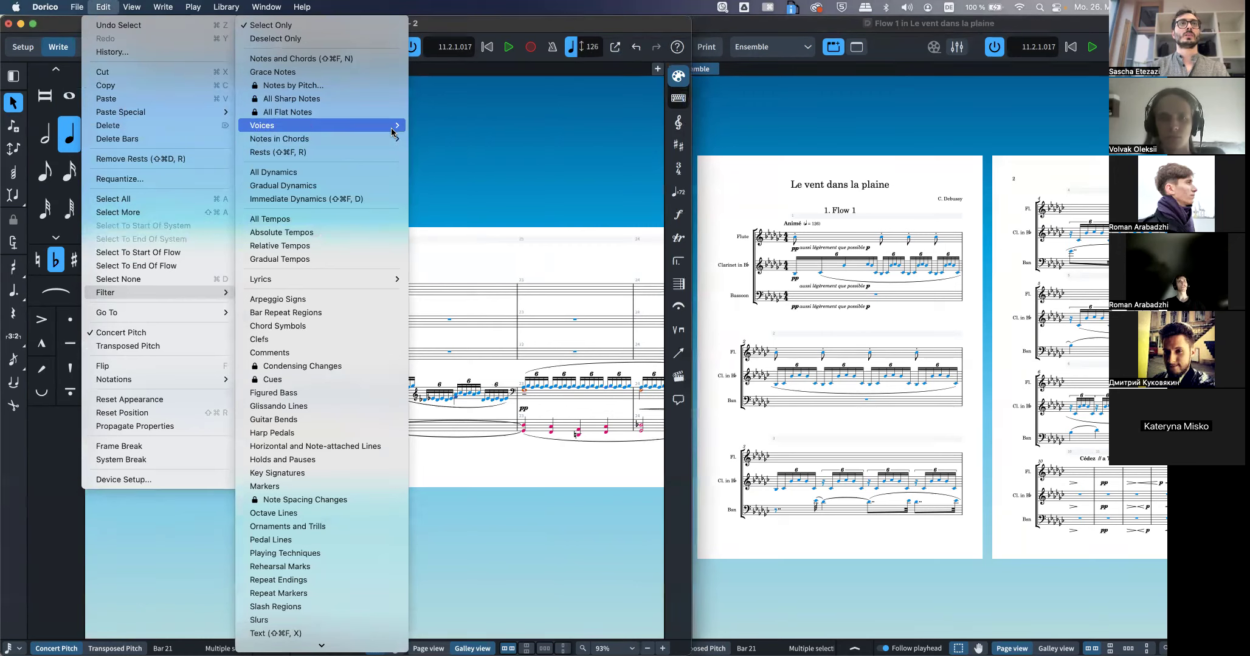
mouse_move(392, 126)
left_click(460, 198)
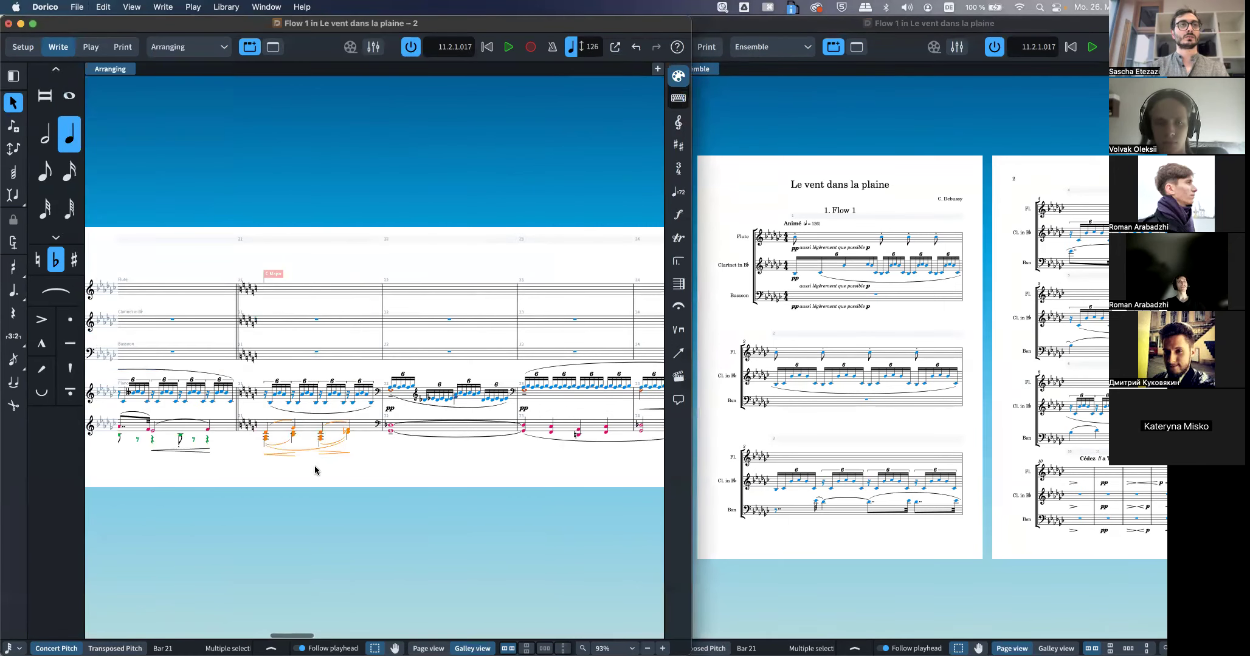
left_click(270, 461)
Select a chord note below the melody in the piano's left hand in bar 21 and widen the window to read its voice
scroll(271, 461, "up", 5)
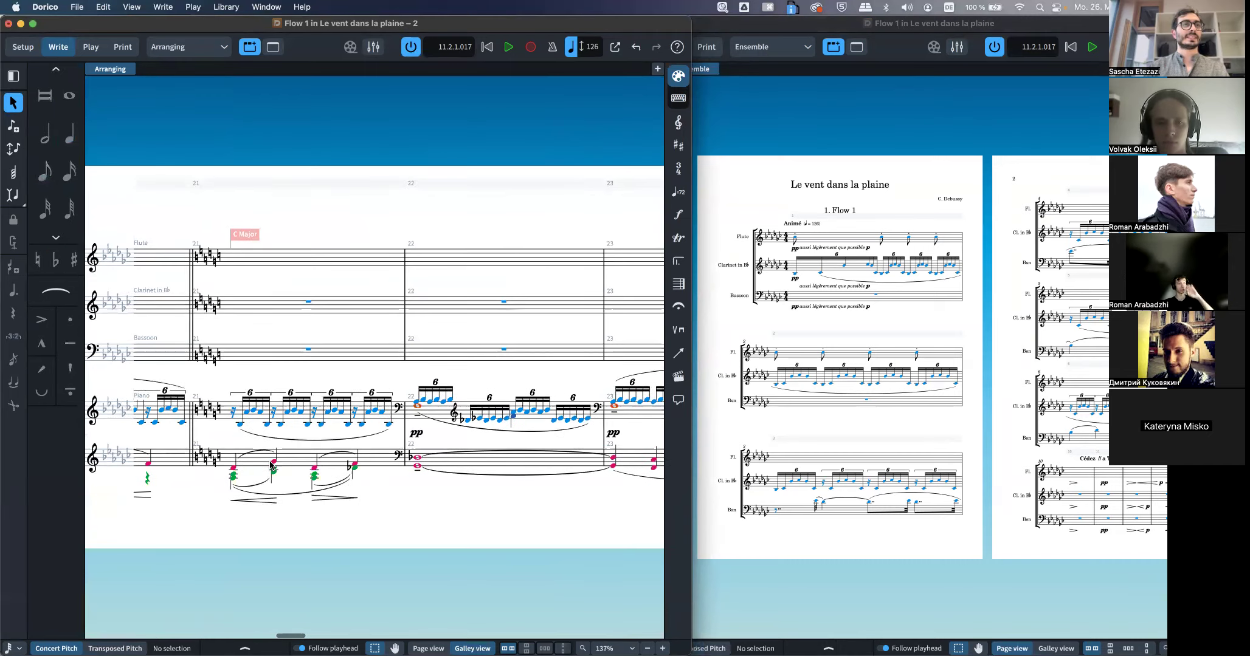
left_click(233, 477)
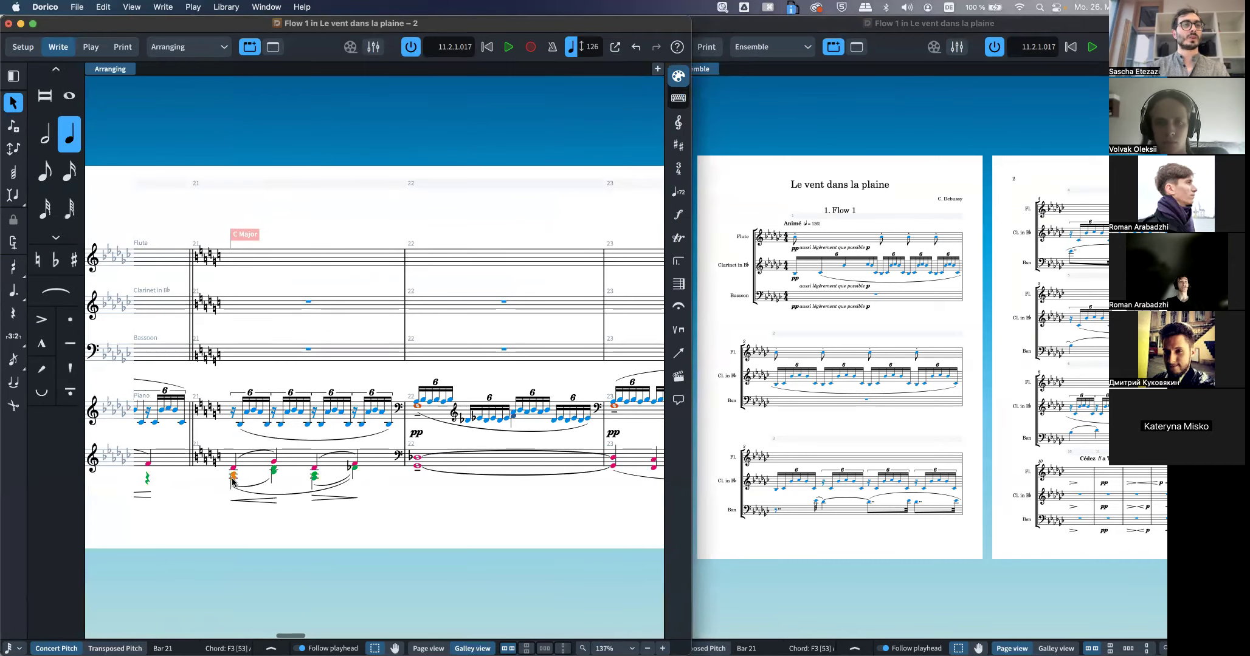
scroll(237, 477, "up", 5)
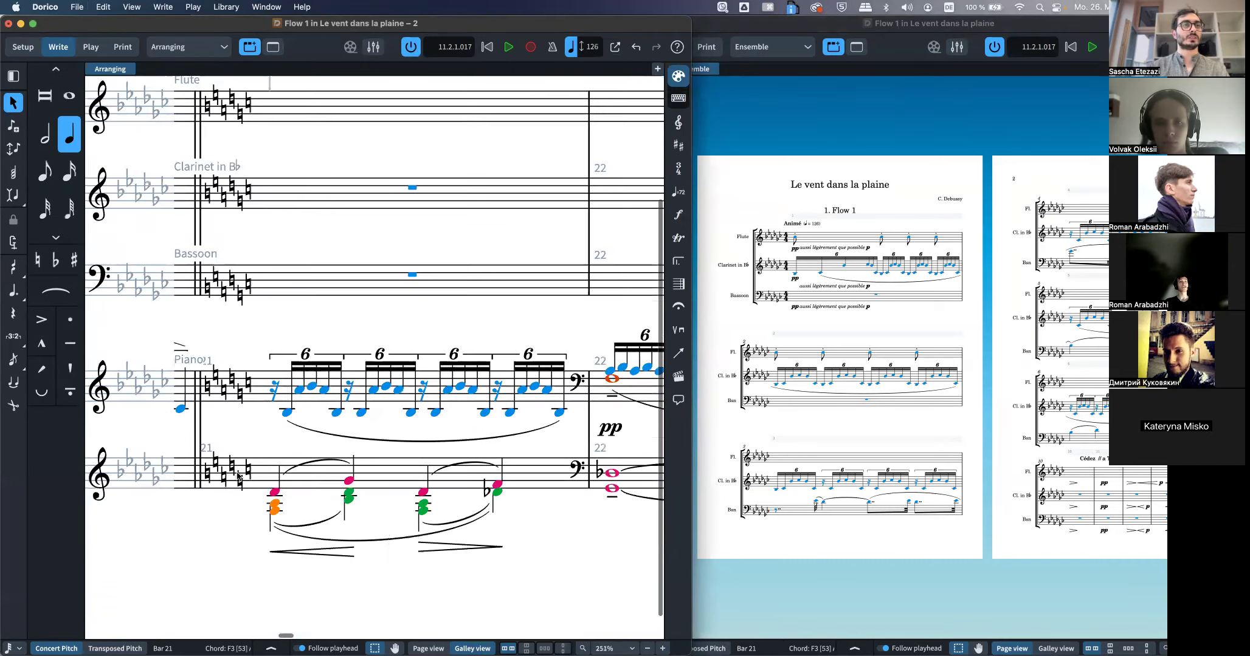
left_click(274, 505)
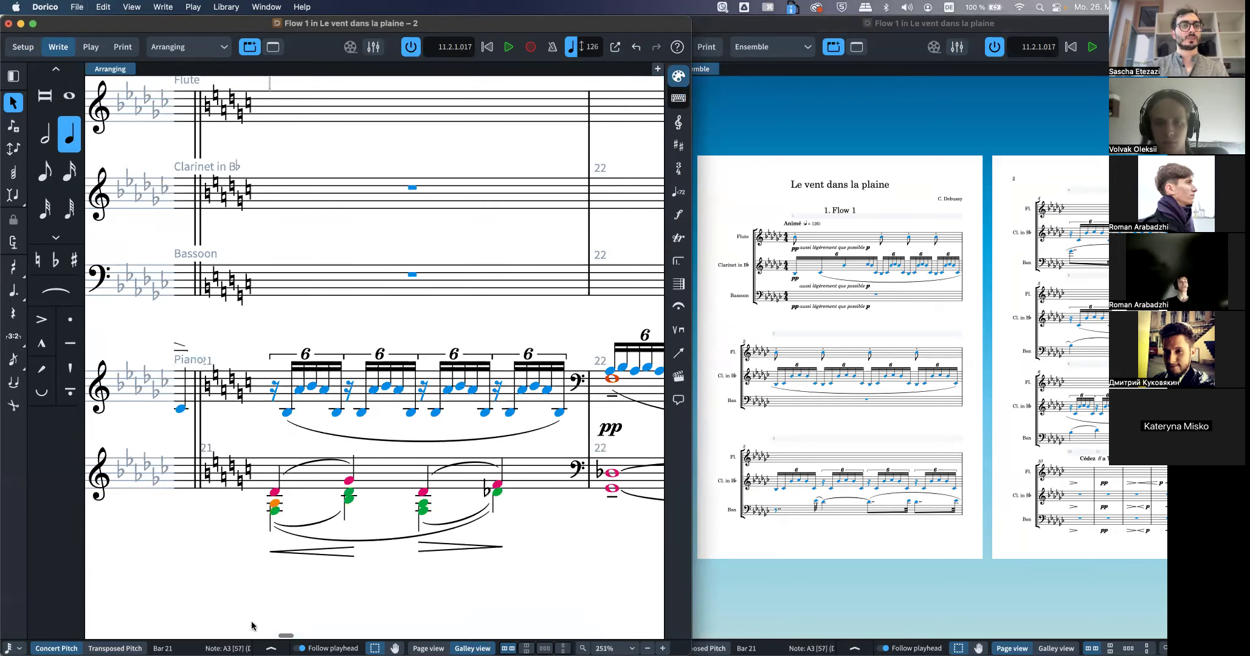
left_click_drag(693, 610, 767, 610)
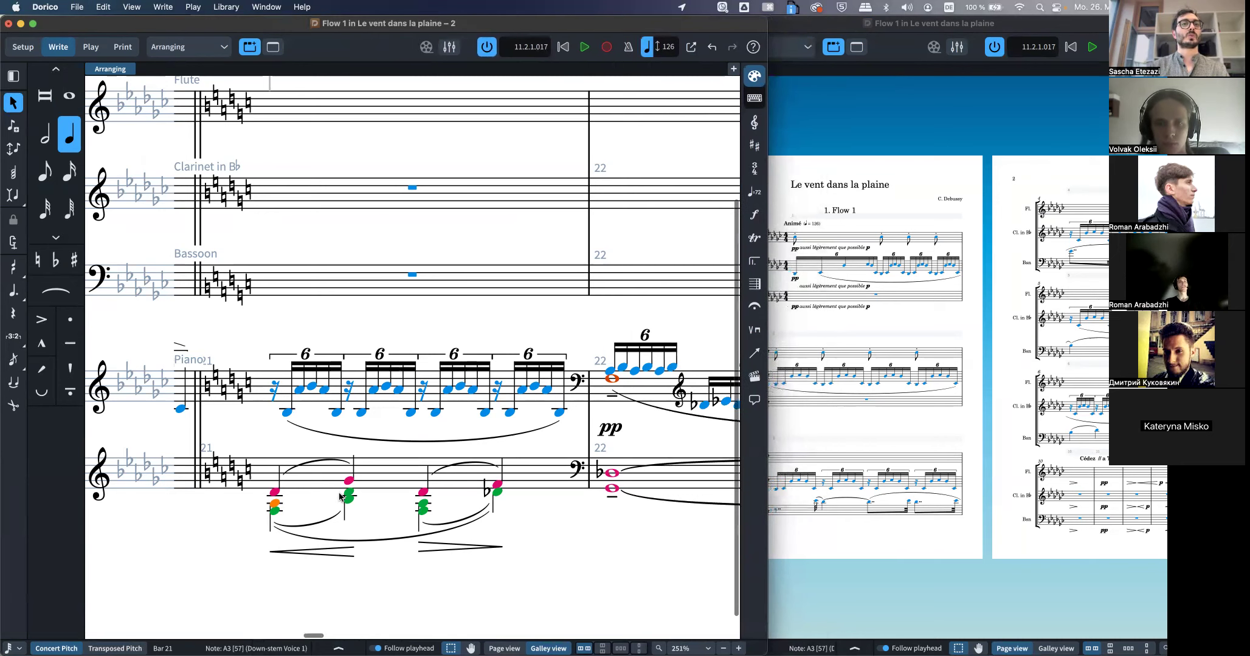
Select the piano's left-hand music in bar 21 and filter it to Down-stem Voice 1
left_click(373, 474)
left_click(108, 6)
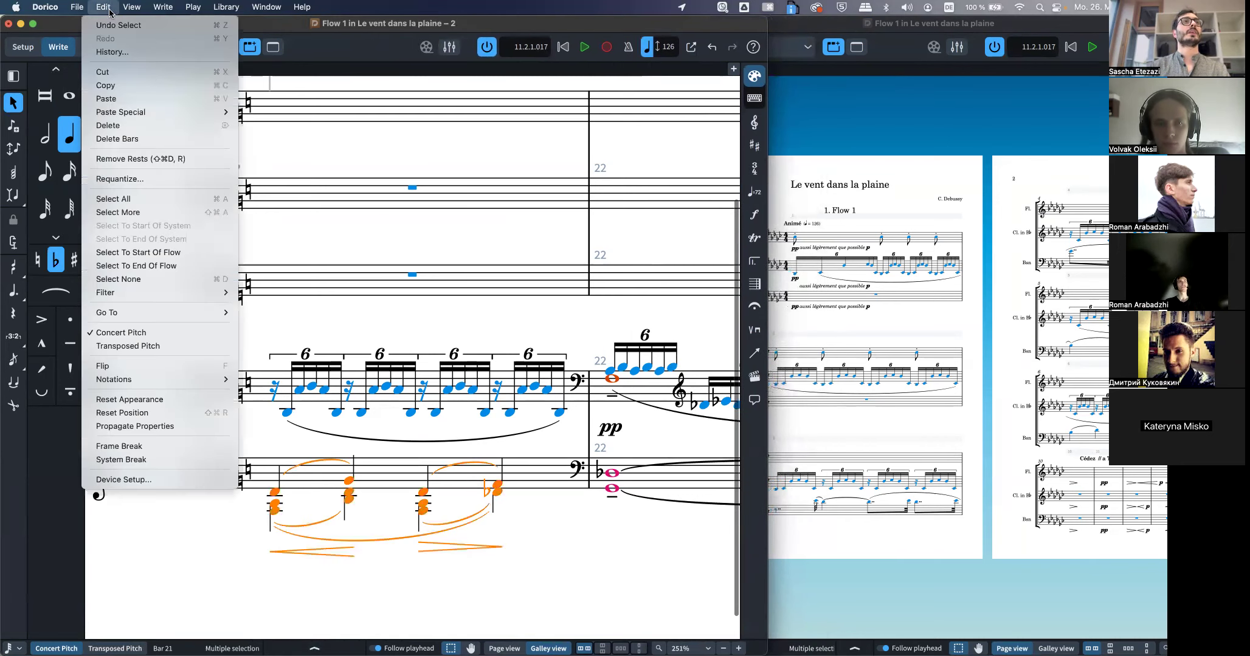
mouse_move(131, 6)
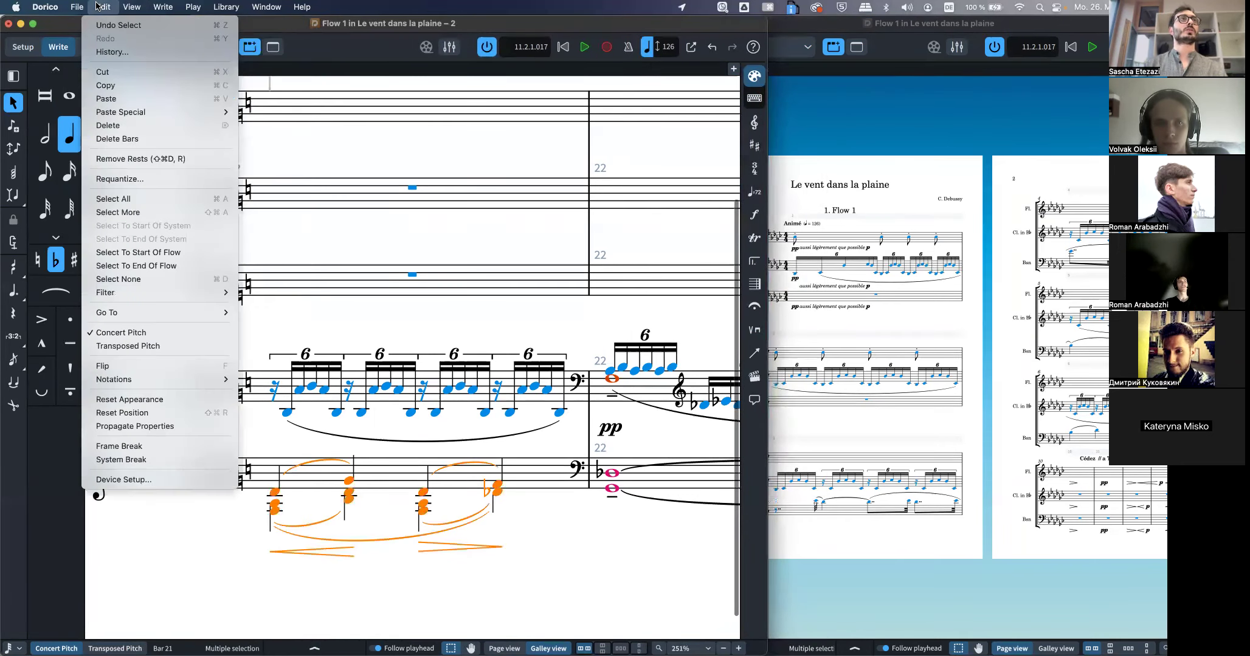
mouse_move(176, 294)
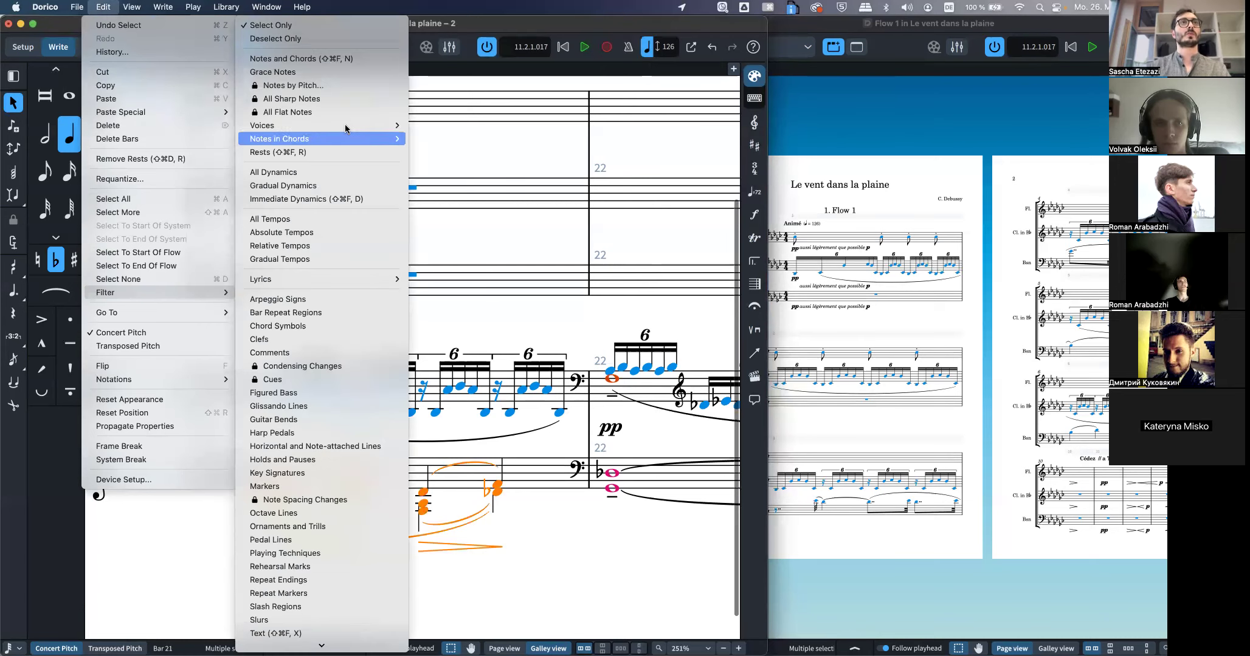
mouse_move(347, 129)
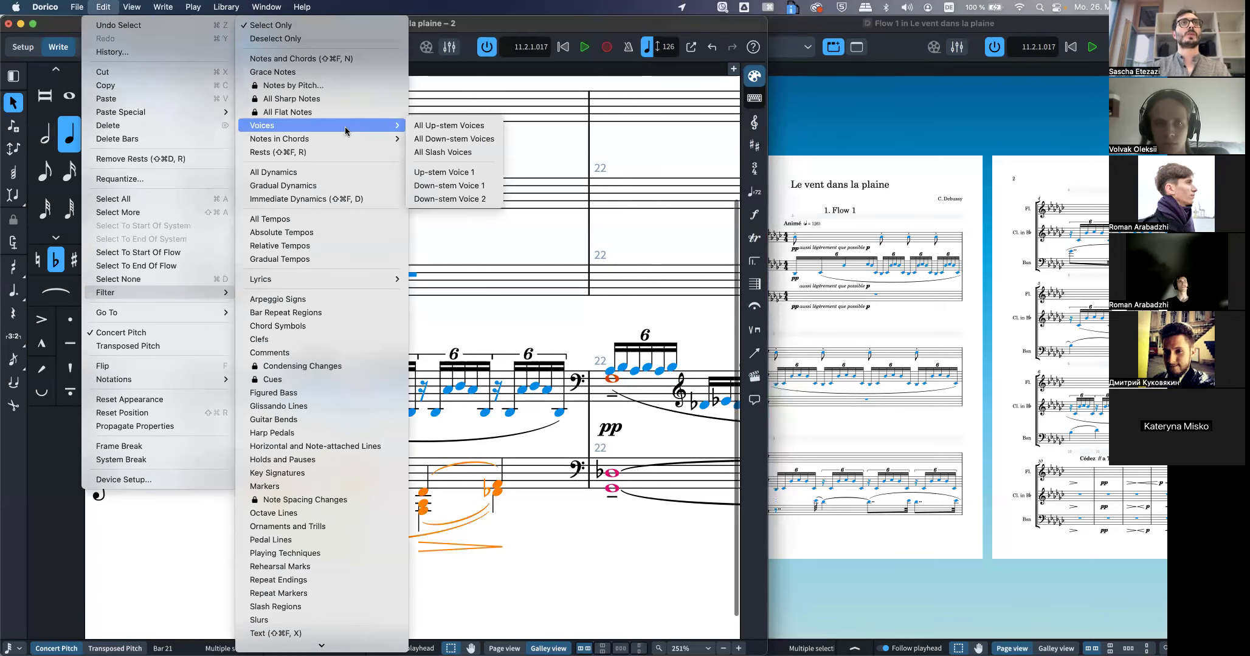
left_click(451, 186)
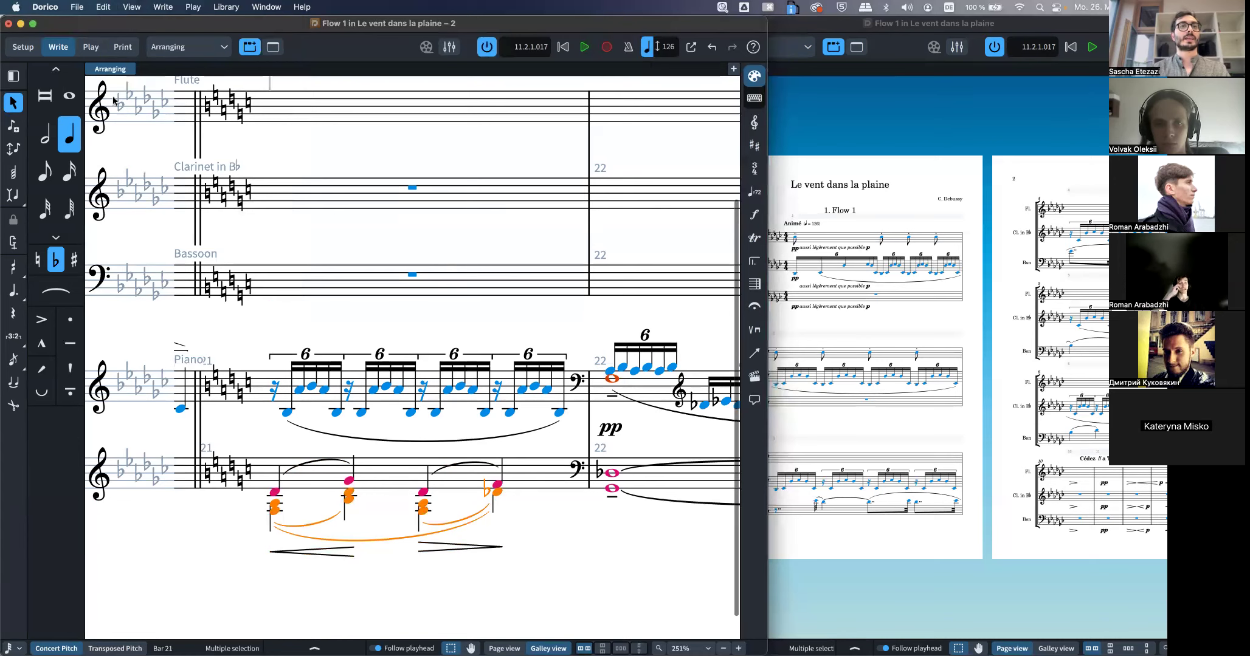
Filter the selection to the bottom notes of its chords and copy them to the bassoon staff in bar 21
left_click(99, 7)
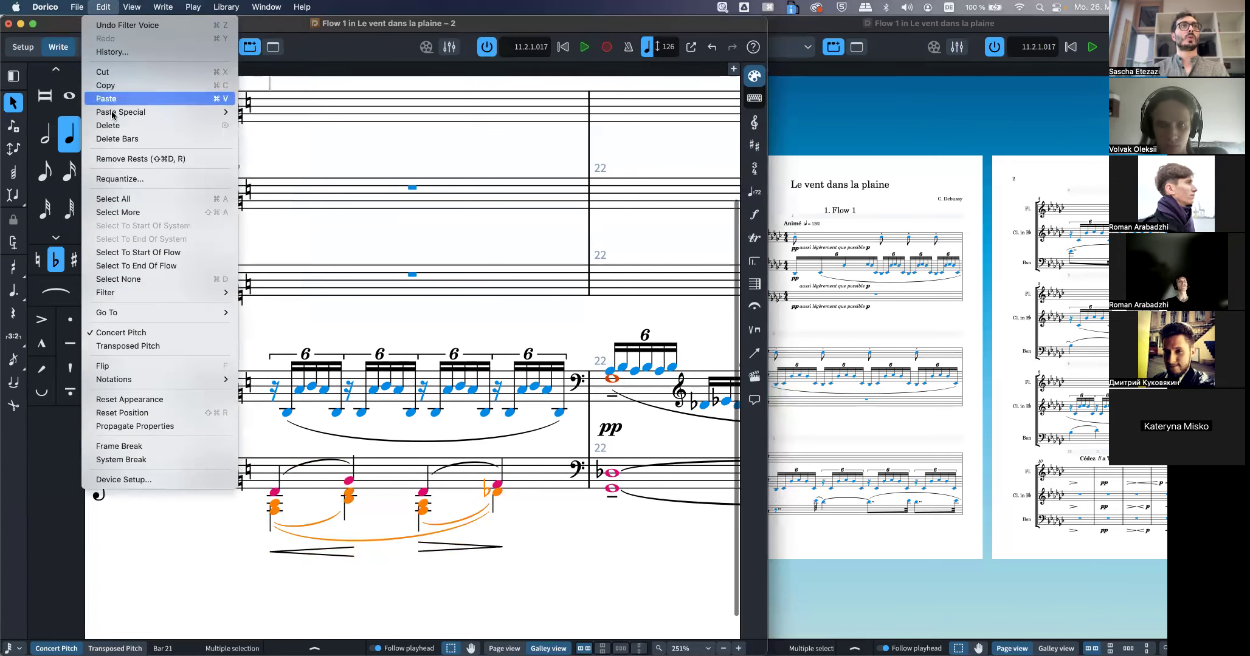
mouse_move(173, 293)
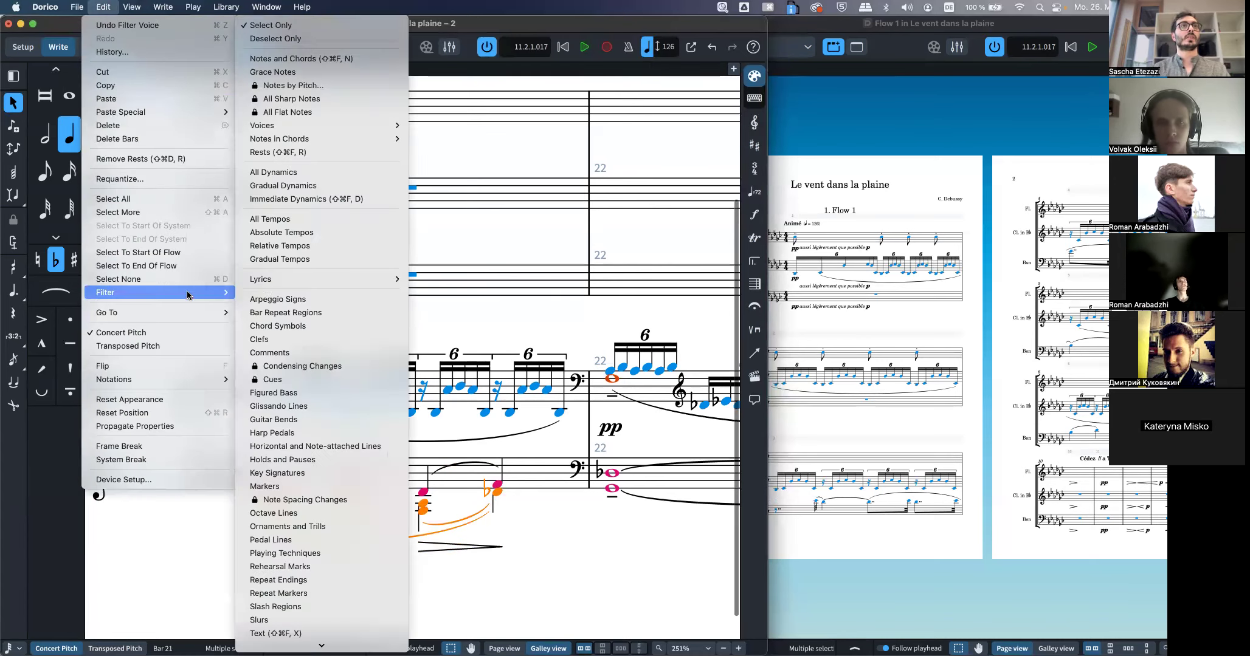
mouse_move(371, 139)
left_click(460, 179)
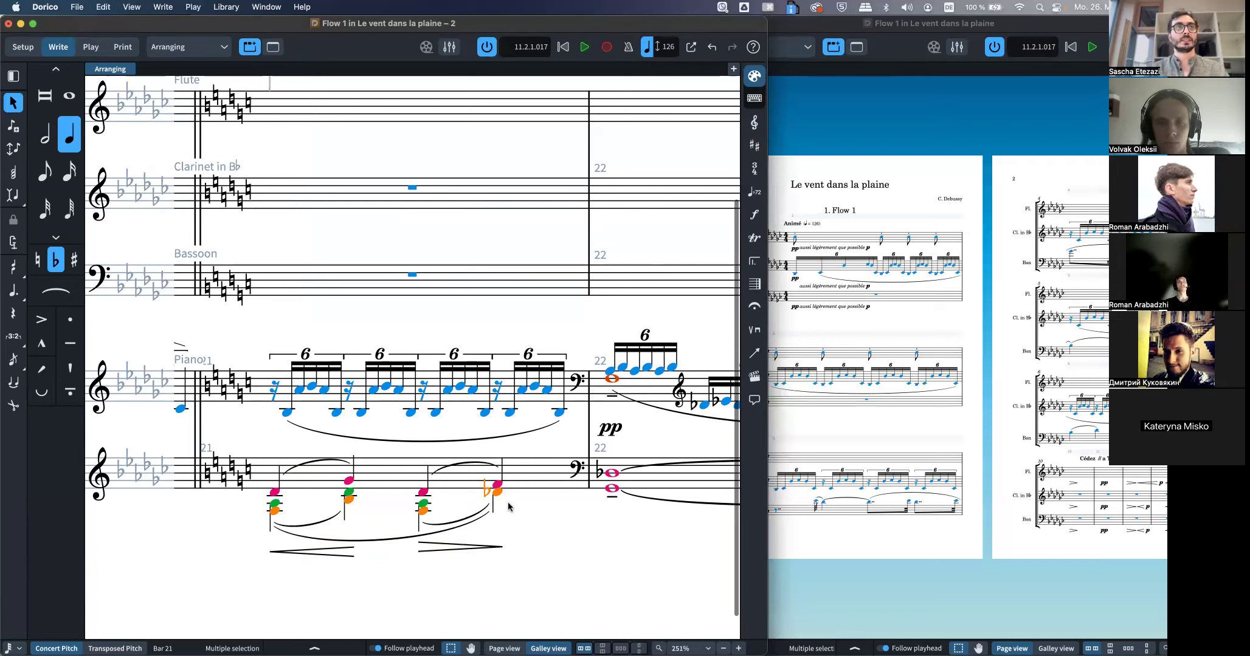
left_click(306, 276, "alt")
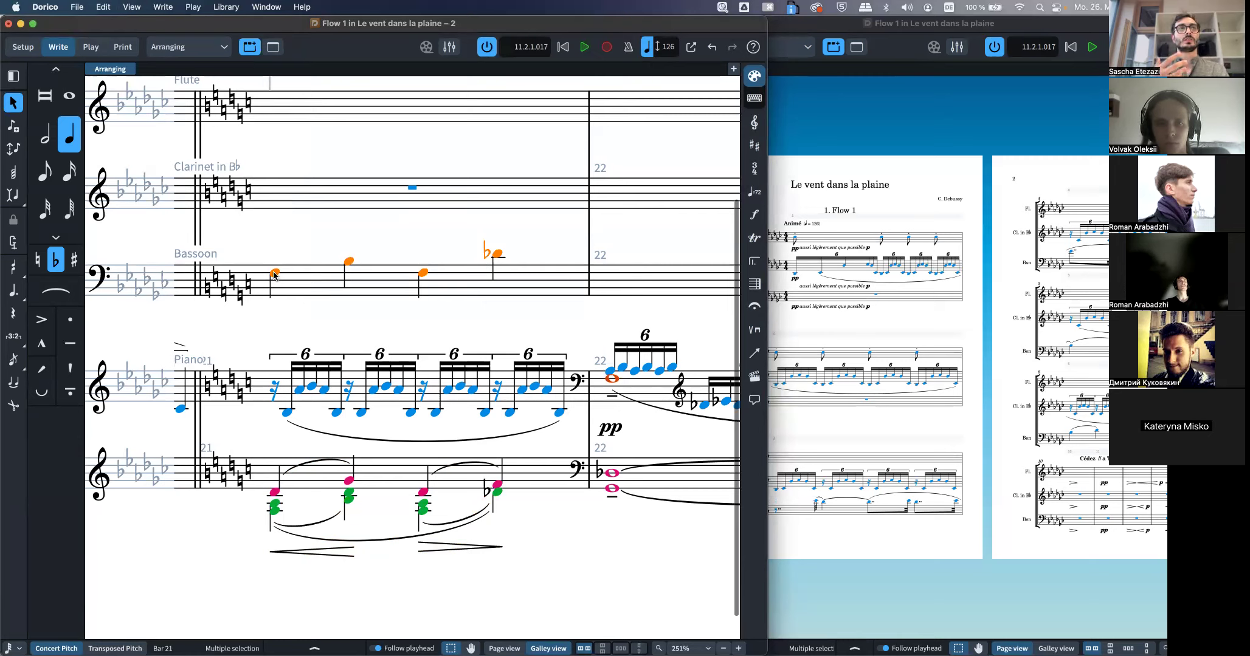
Undo the bassoon copy and the chord and voice filters, back to the full left-hand selection in bar 21
left_click(79, 7)
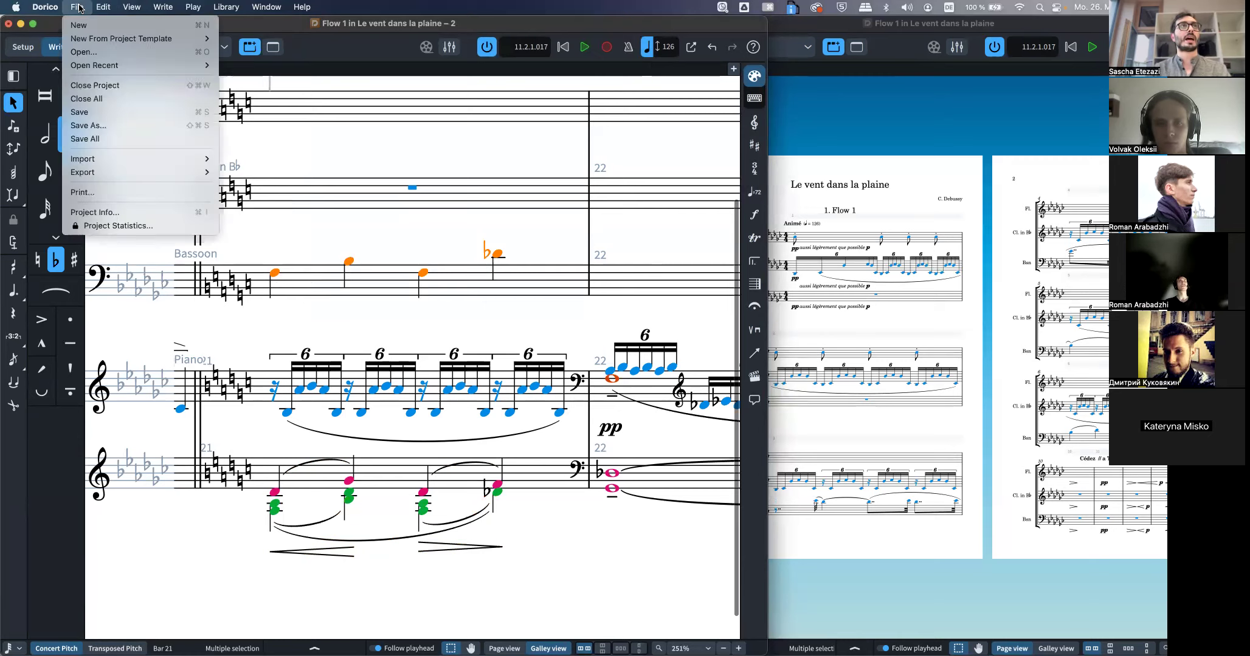
left_click(103, 6)
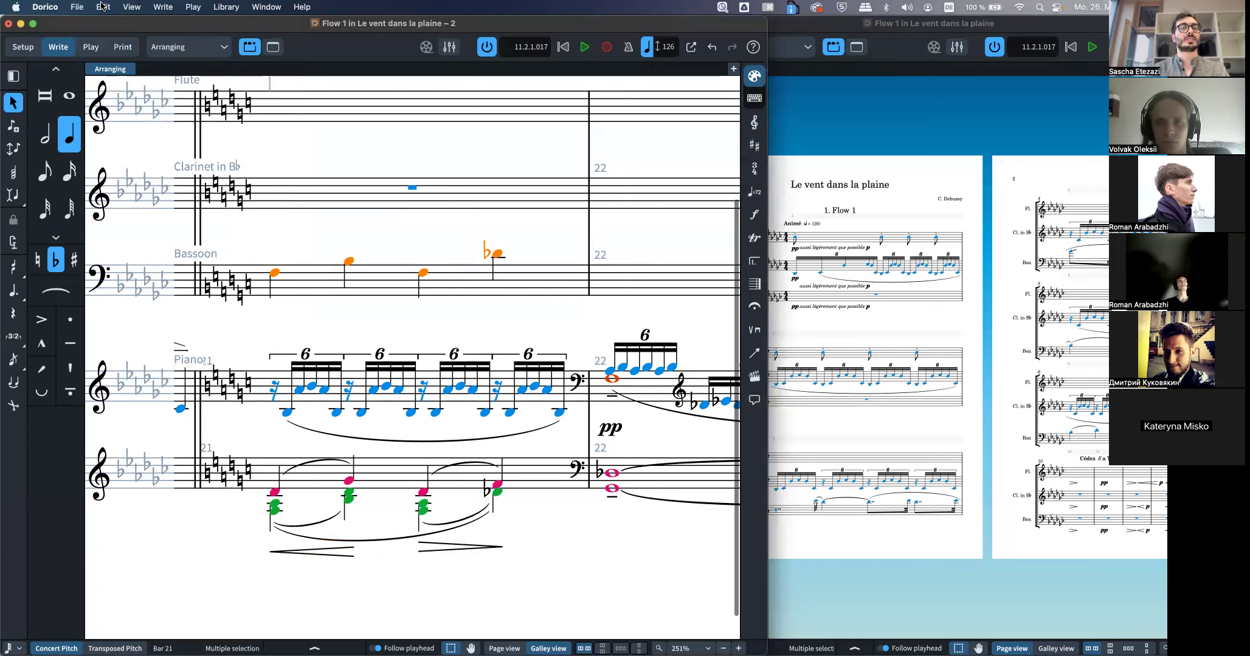
left_click(102, 6)
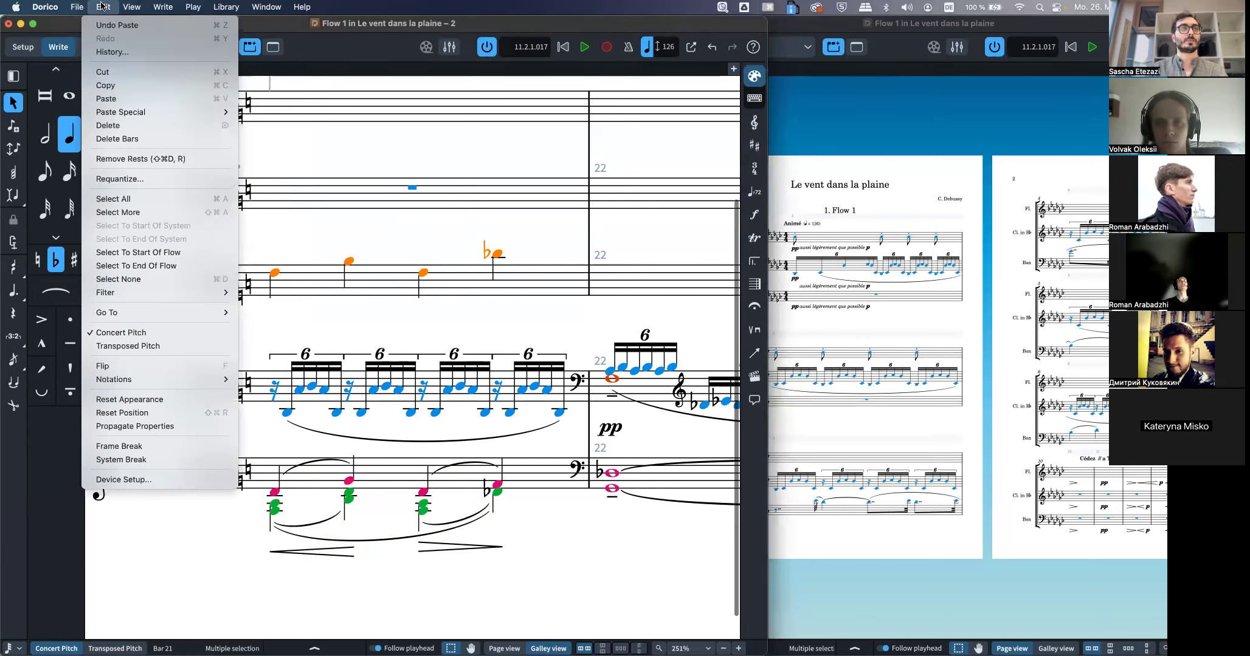
left_click(102, 6)
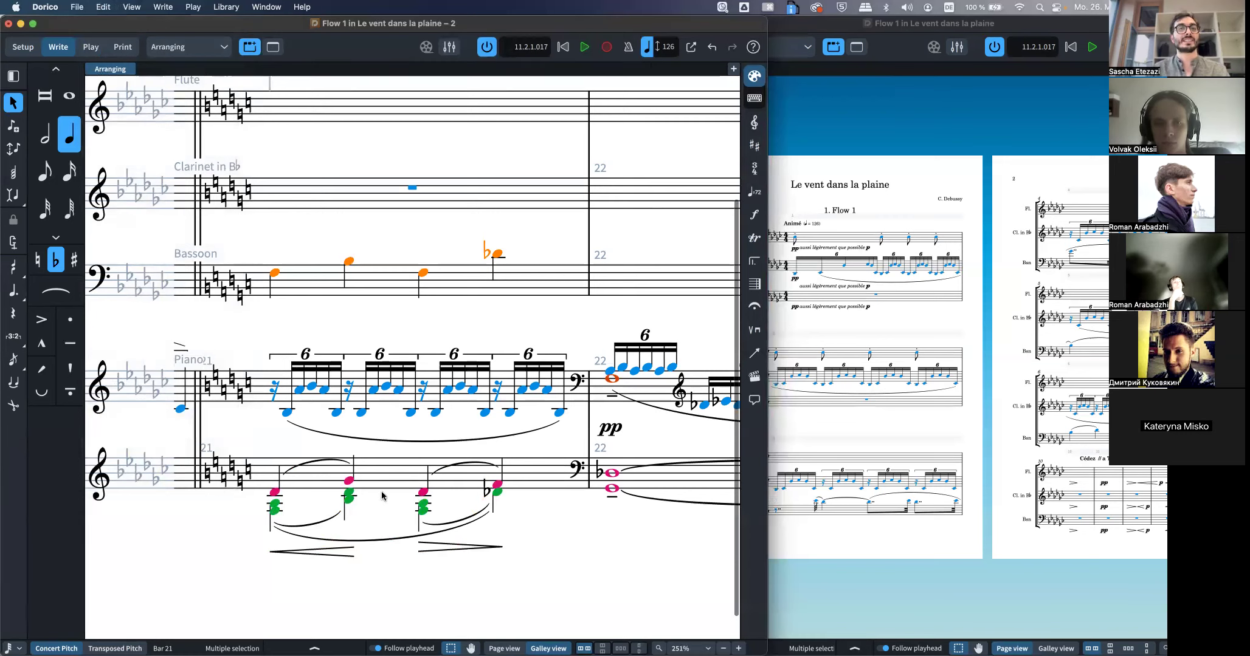
key("super+z")
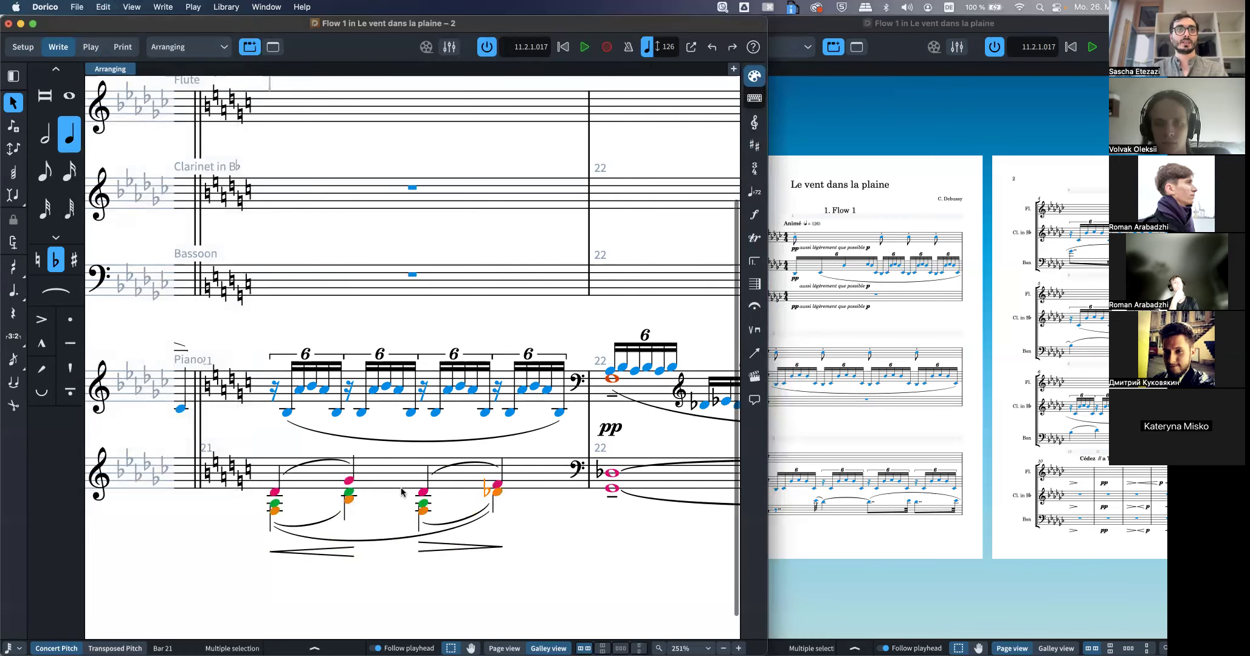
key("super+shift+z")
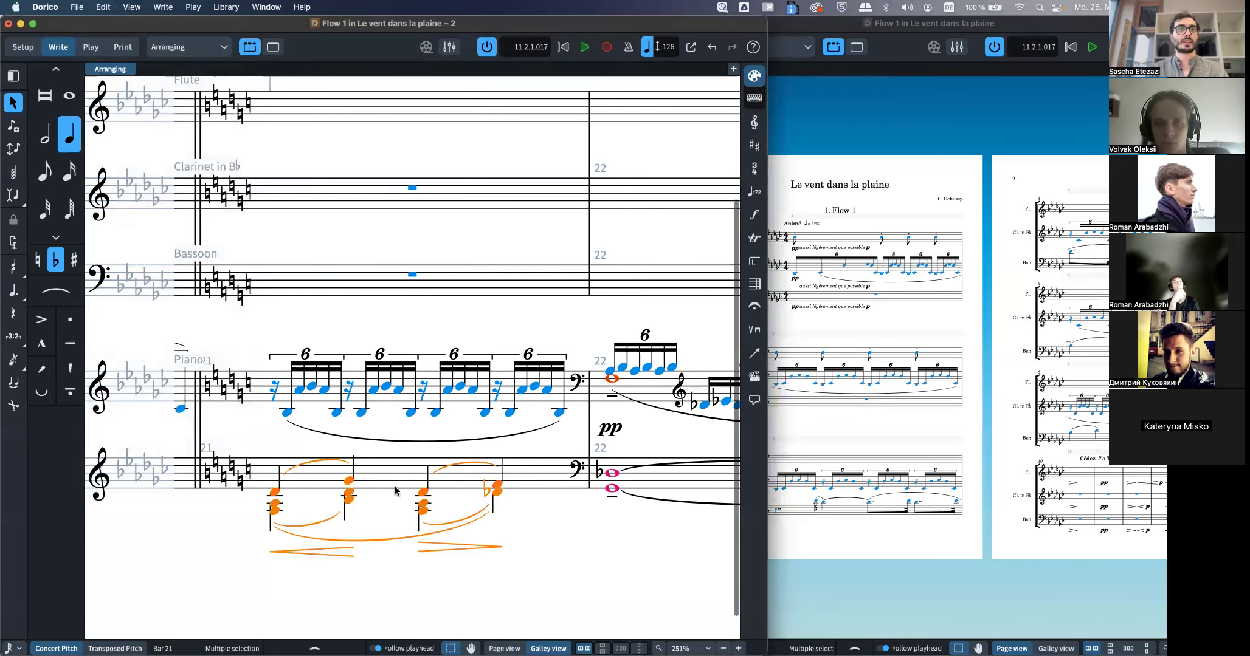
Set the filters to Deselect Only
left_click(103, 7)
mouse_move(149, 294)
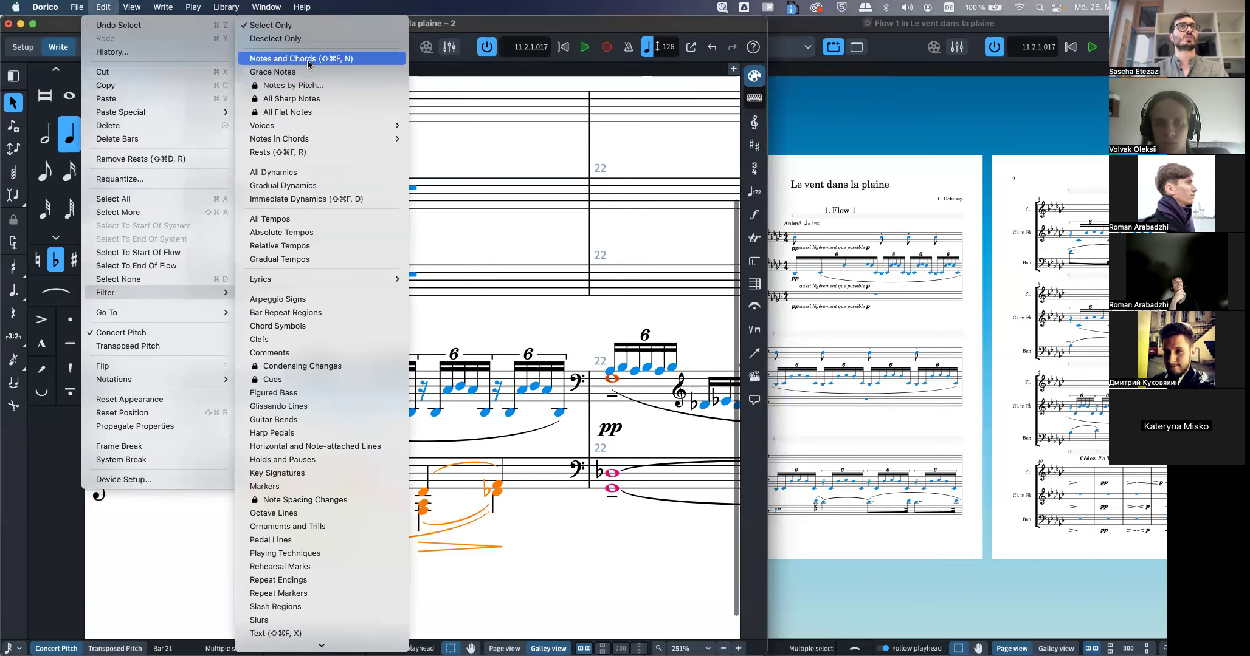
left_click(275, 38)
Remove Up-stem Voice 1 from the left-hand selection in bar 21 and copy the remaining chords, slurs and hairpins to the bassoon staff
left_click(103, 7)
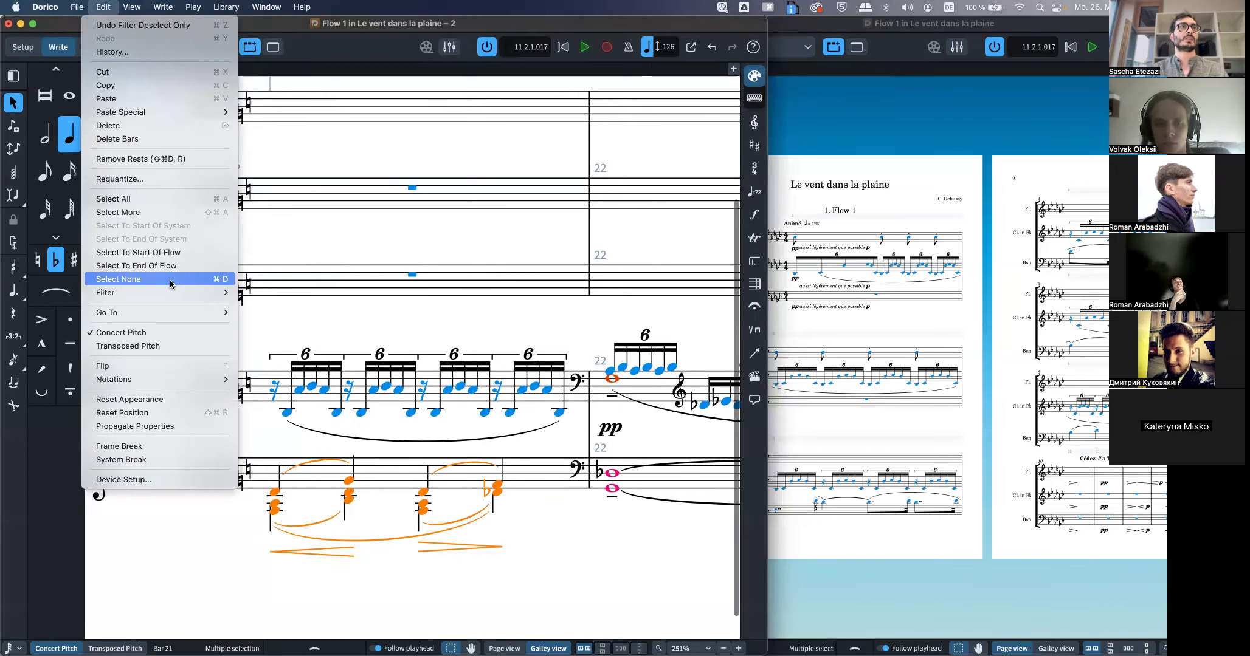
mouse_move(204, 298)
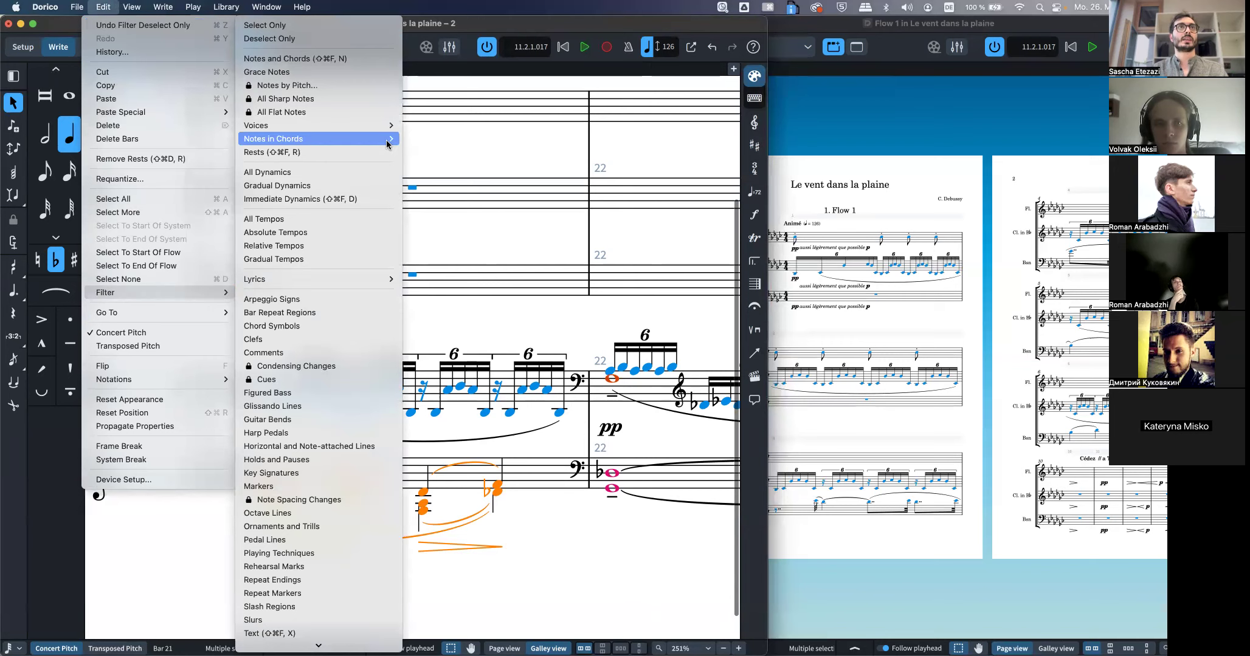
mouse_move(365, 126)
left_click(437, 172)
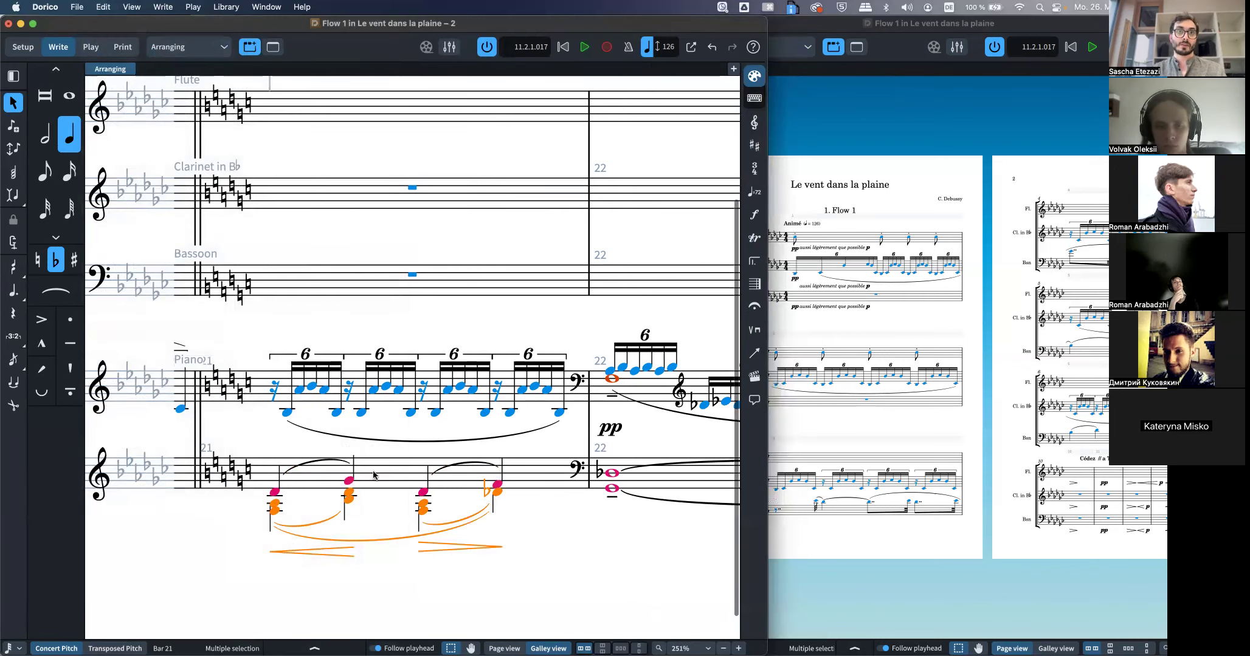
left_click(340, 290)
key("super+v")
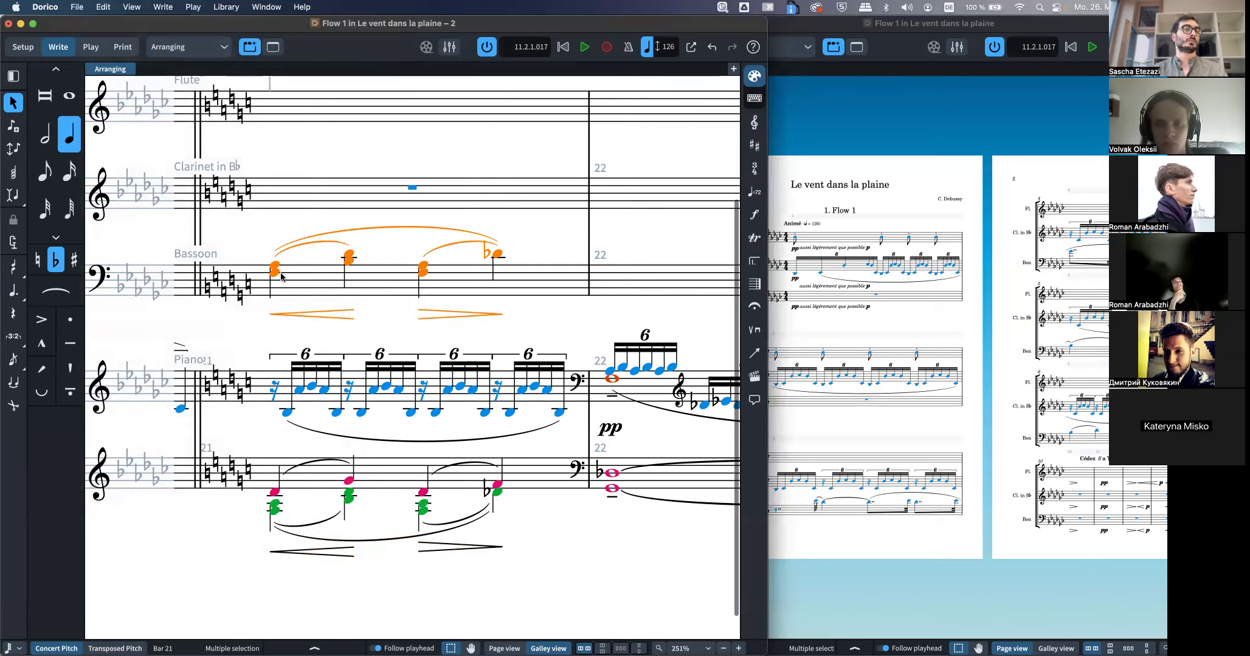
Open the Key Commands preferences and expand the Filter command category
left_click(79, 4)
mouse_move(49, 6)
left_click(65, 49)
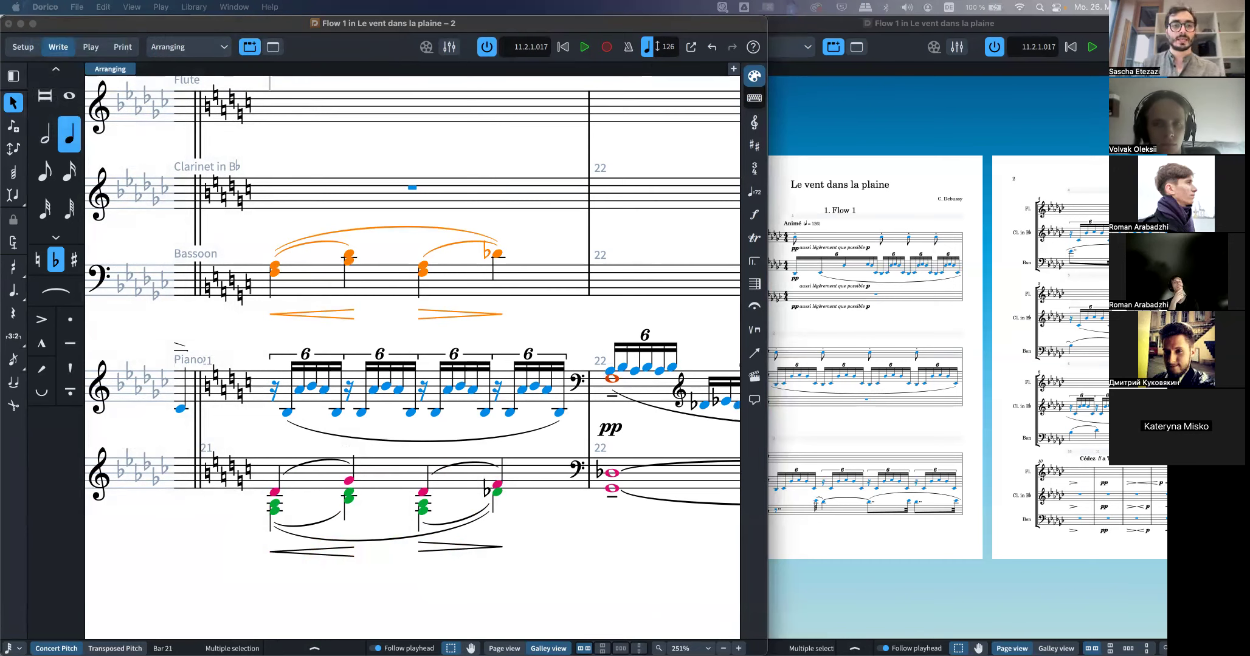
left_click_drag(459, 444, 629, 126)
left_click(453, 250)
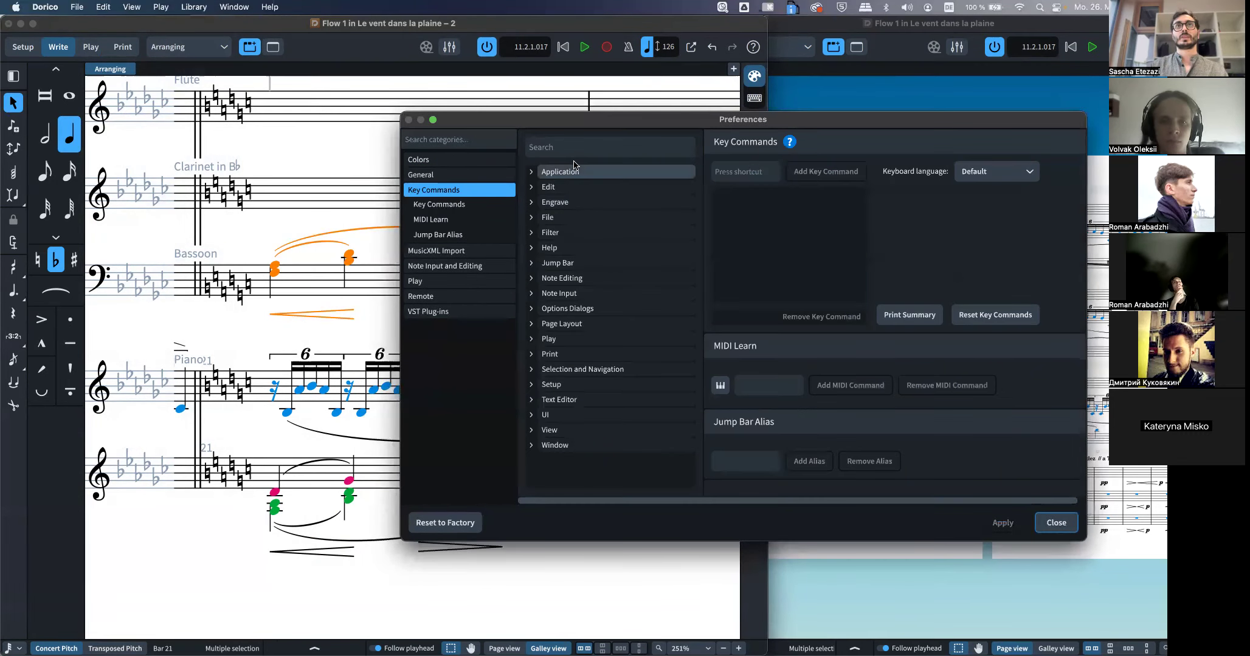
left_click(533, 232)
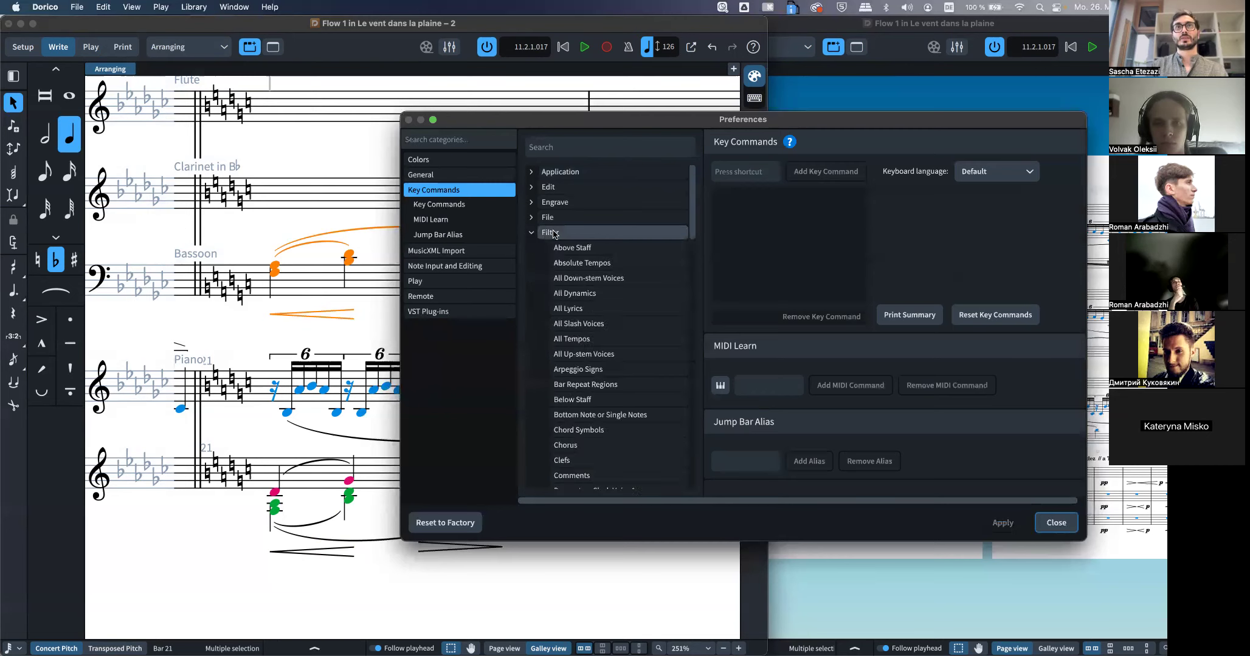
Examine the Filter commands for assigned shortcuts, including the Down-stem Voice and Fourth Note or Single Notes entries
scroll(582, 279, "down", 3)
left_click(581, 325)
left_click(581, 340)
left_click(581, 371)
scroll(582, 375, "down", 1)
scroll(581, 375, "down", 6)
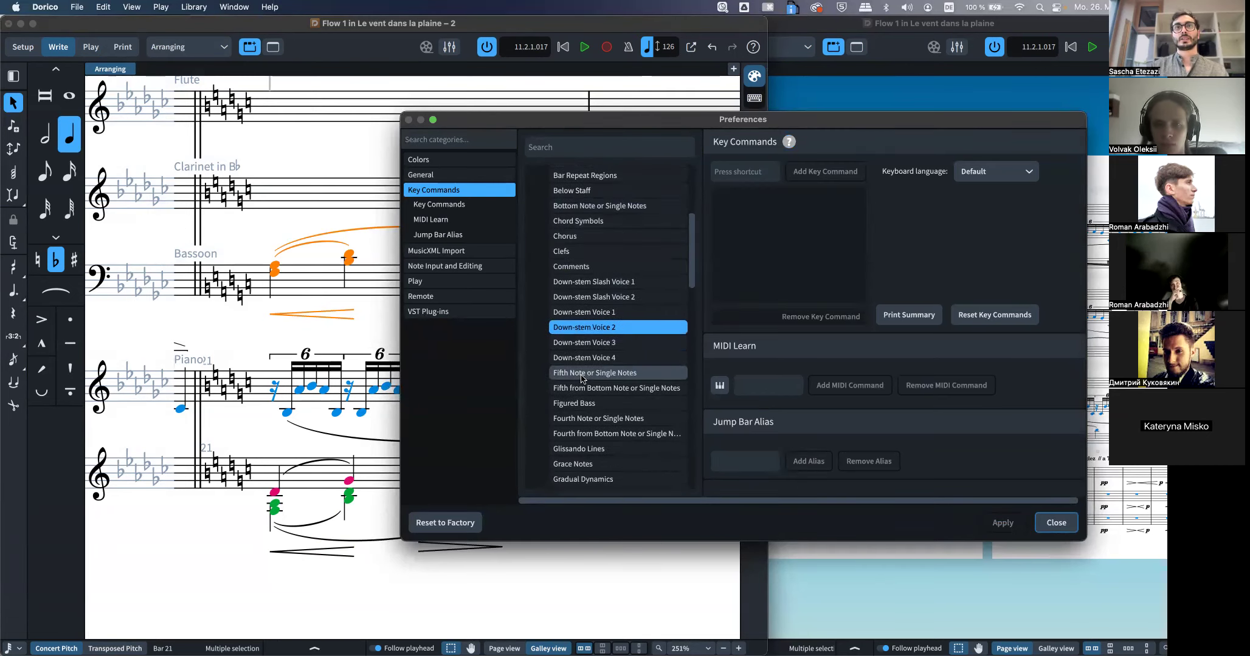
scroll(574, 418, "down", 4)
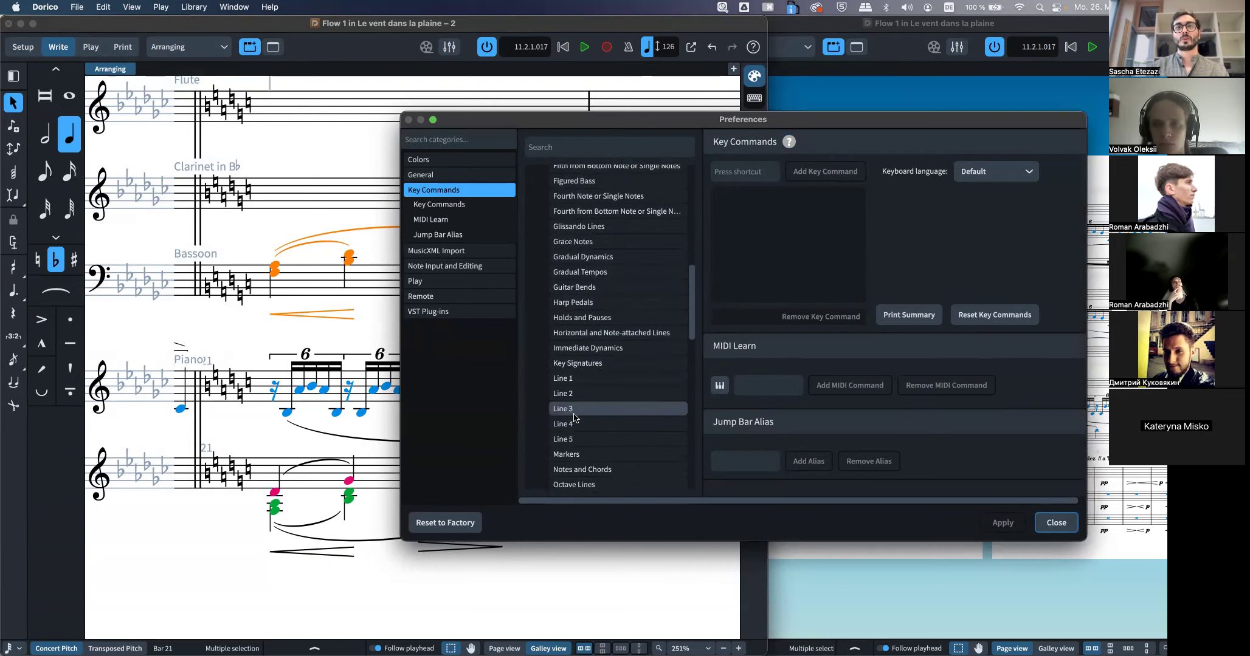
scroll(617, 324, "up", 6)
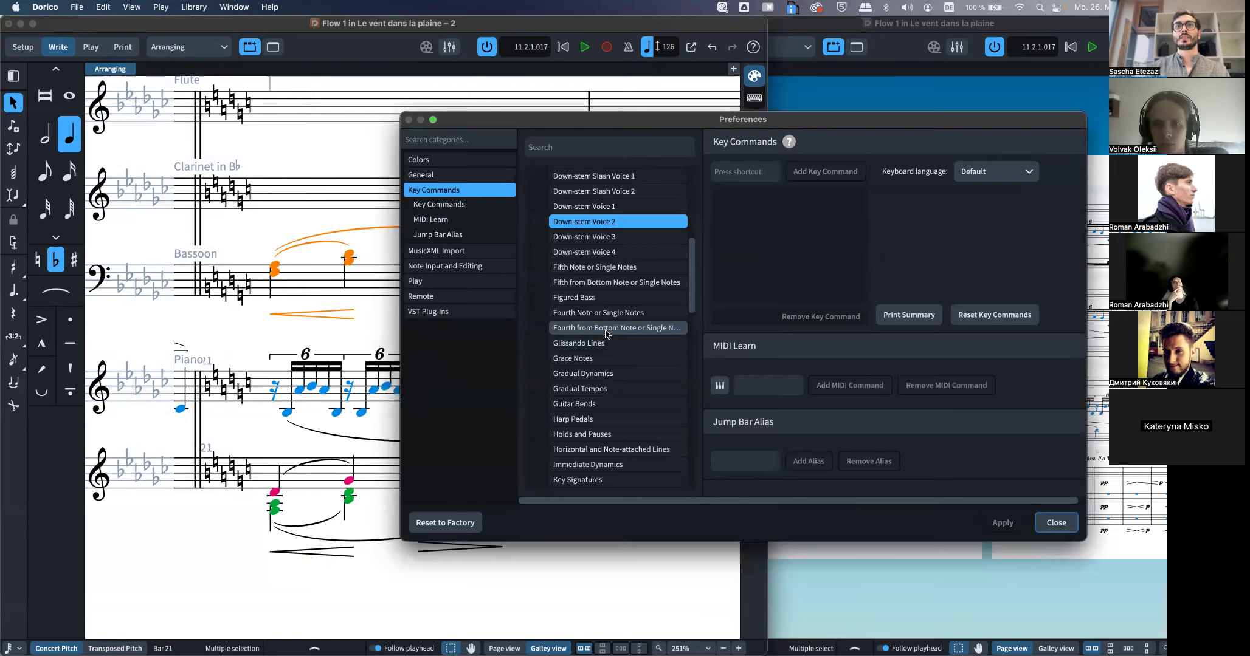
left_click(607, 332)
left_click(606, 313)
scroll(605, 320, "up", 3)
scroll(606, 320, "up", 1)
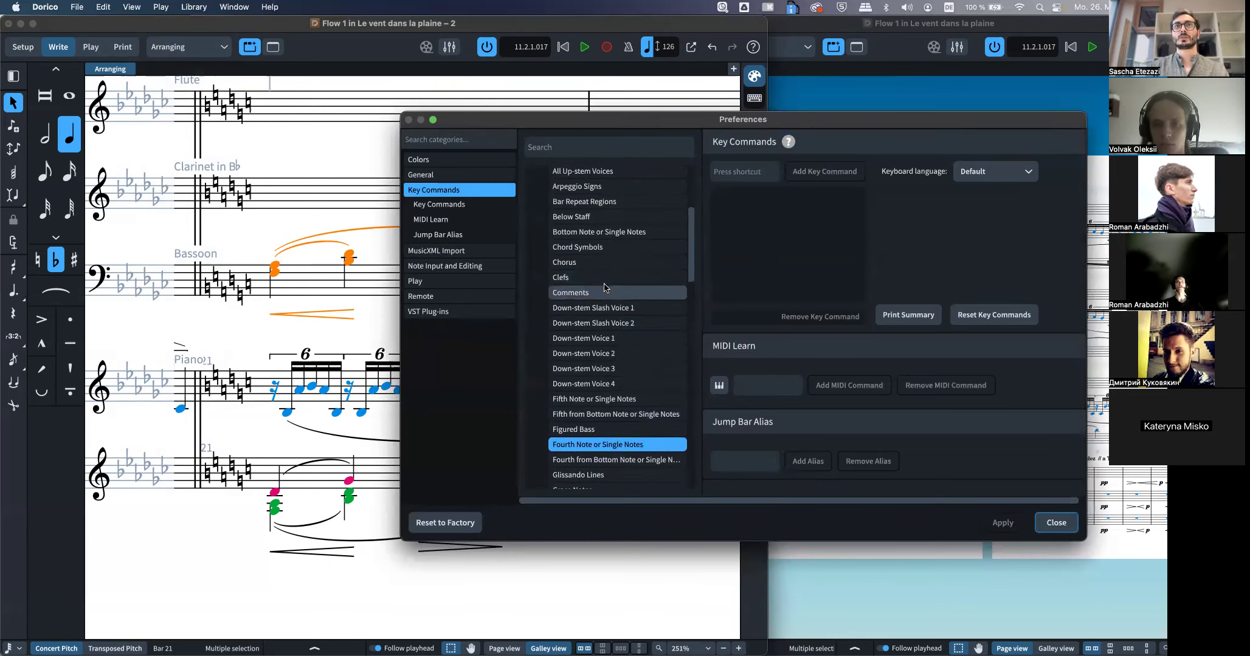
Look up the shortcuts assigned to the Bottom Note or Single Notes and Top Note or Single Notes filters
left_click(615, 236)
scroll(615, 241, "up", 3)
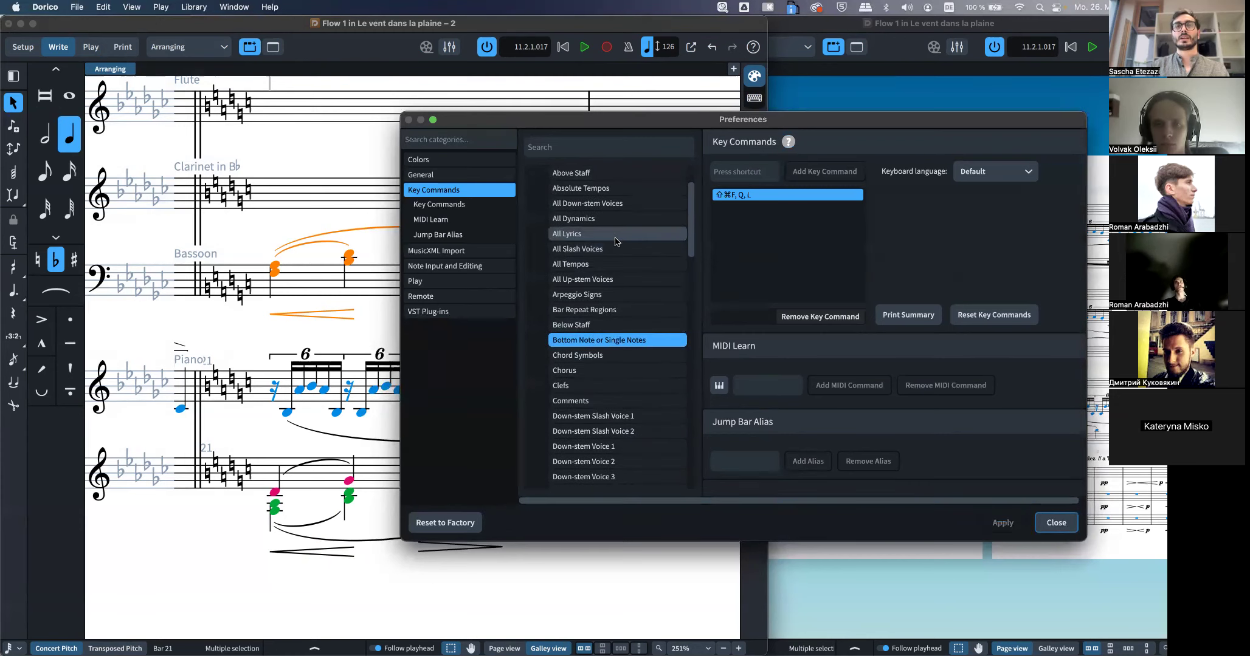
scroll(603, 370, "down", 10)
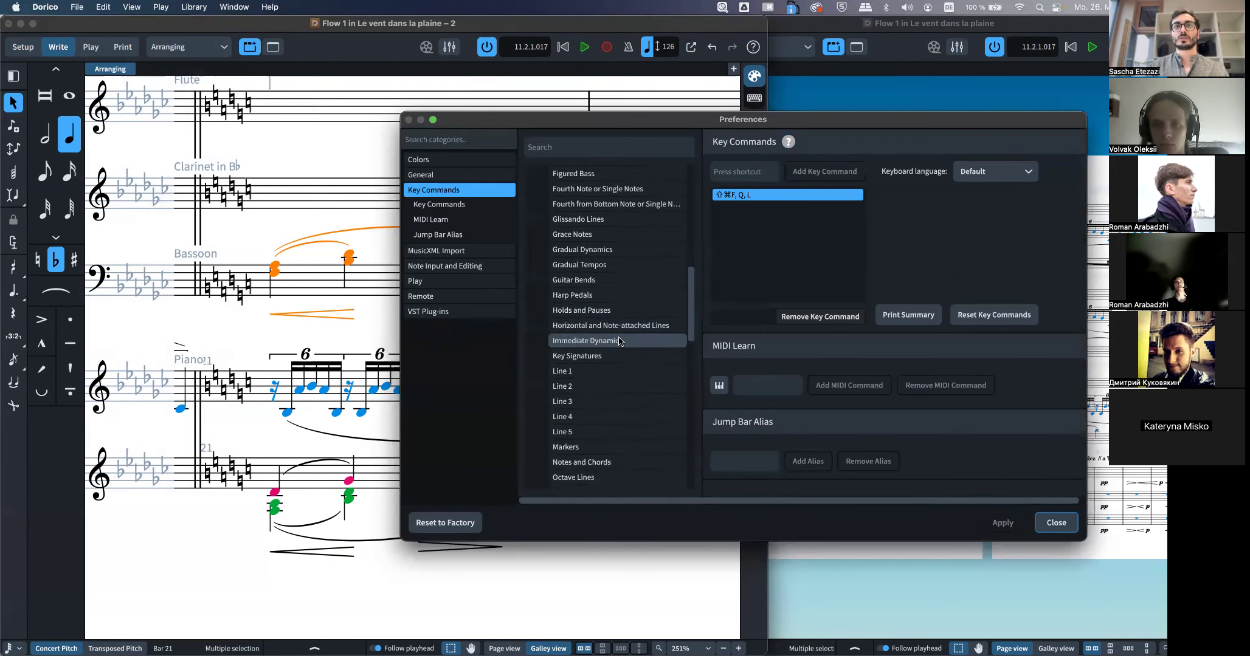
scroll(603, 370, "down", 5)
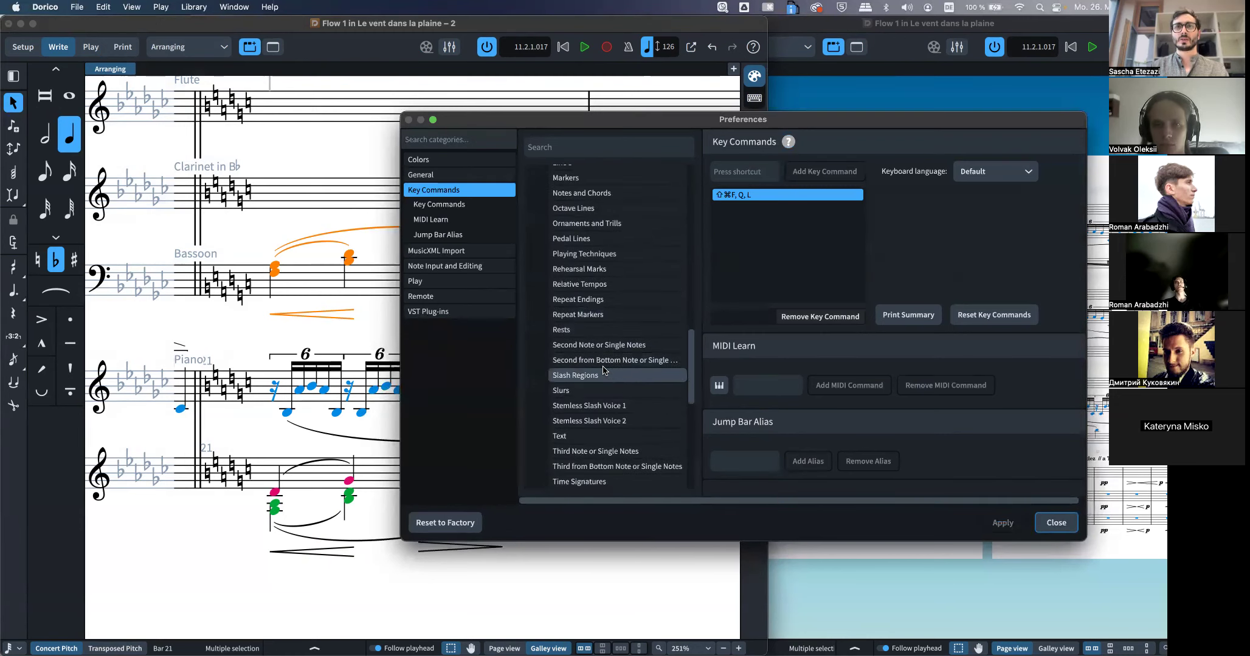
left_click(587, 478)
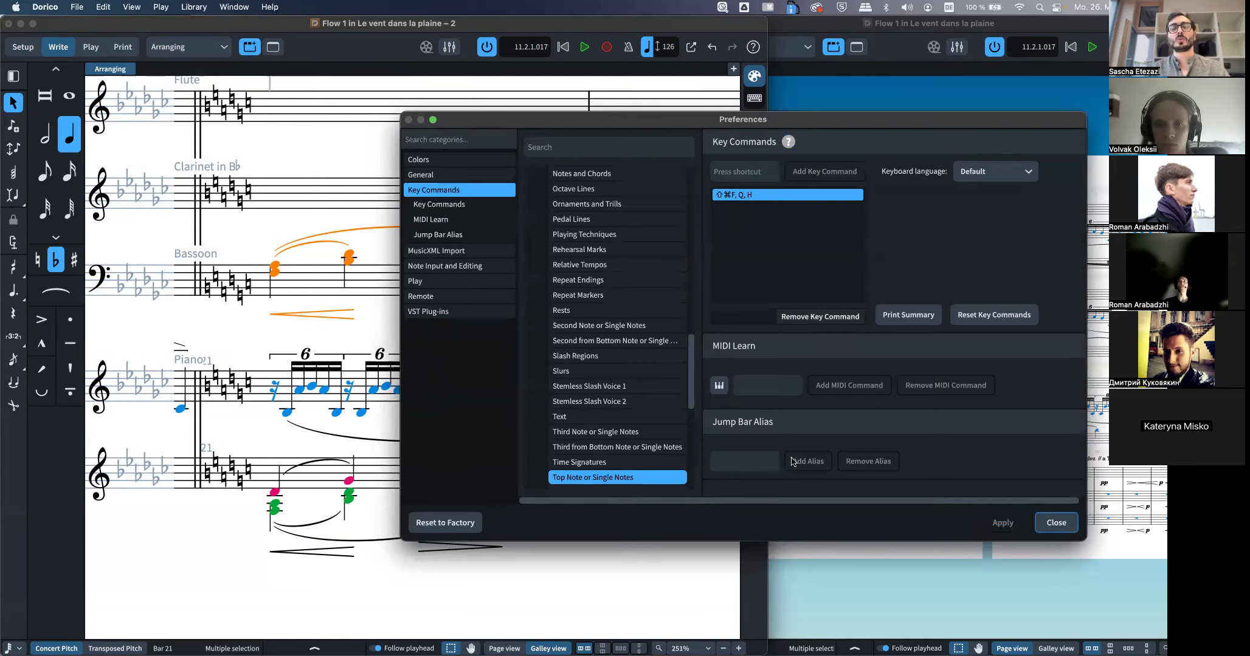
Launch KeyCastr and start casting keystrokes on screen
key("super+space")
type("key")
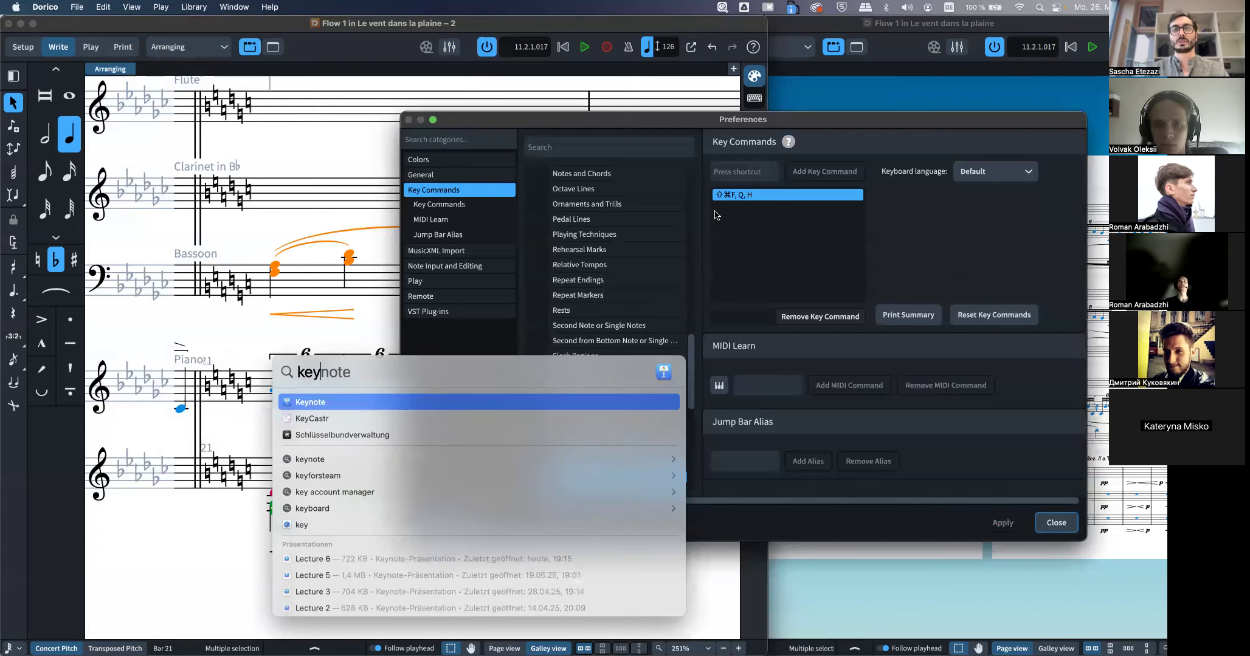
left_click(343, 419)
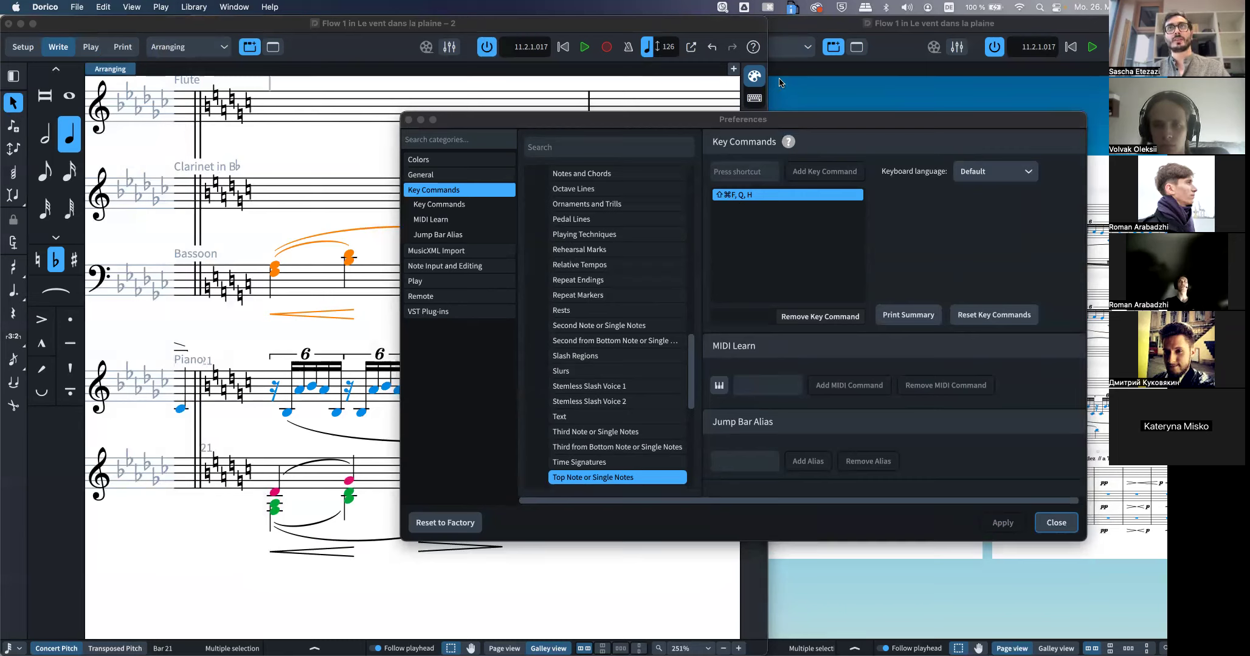
left_click(767, 7)
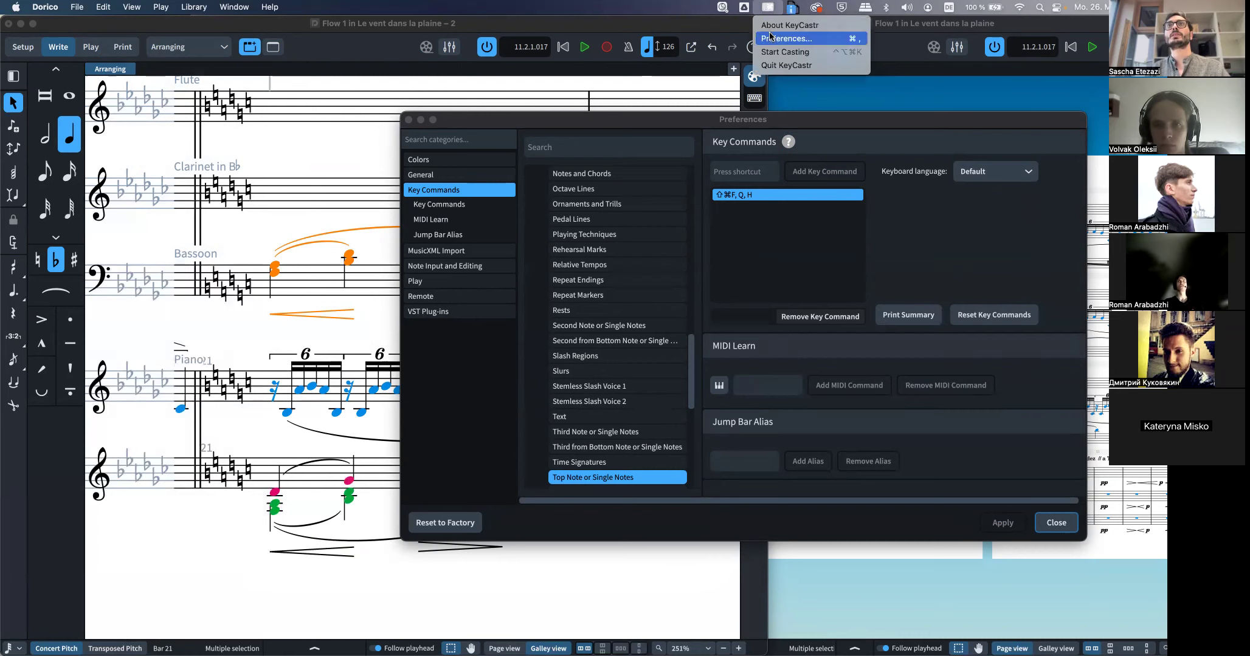
left_click(772, 52)
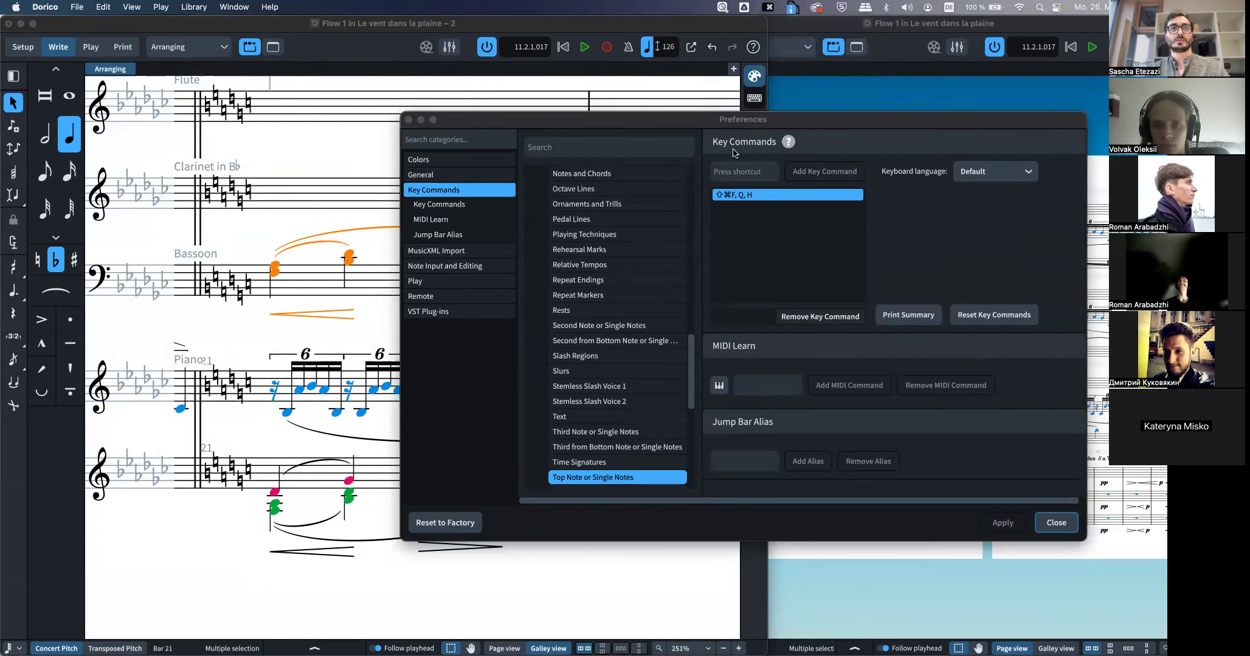
Test the keystroke display with the top-note filter shortcut and close the Preferences dialog
key("super+shift+f")
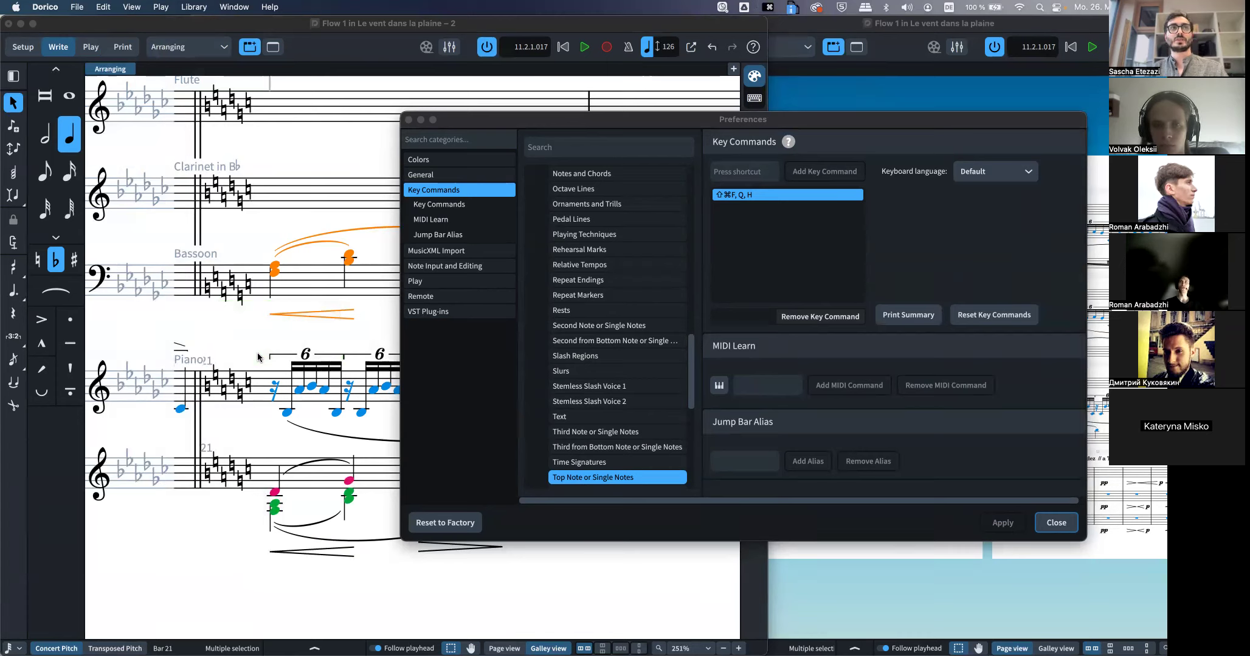
key("q")
key("h")
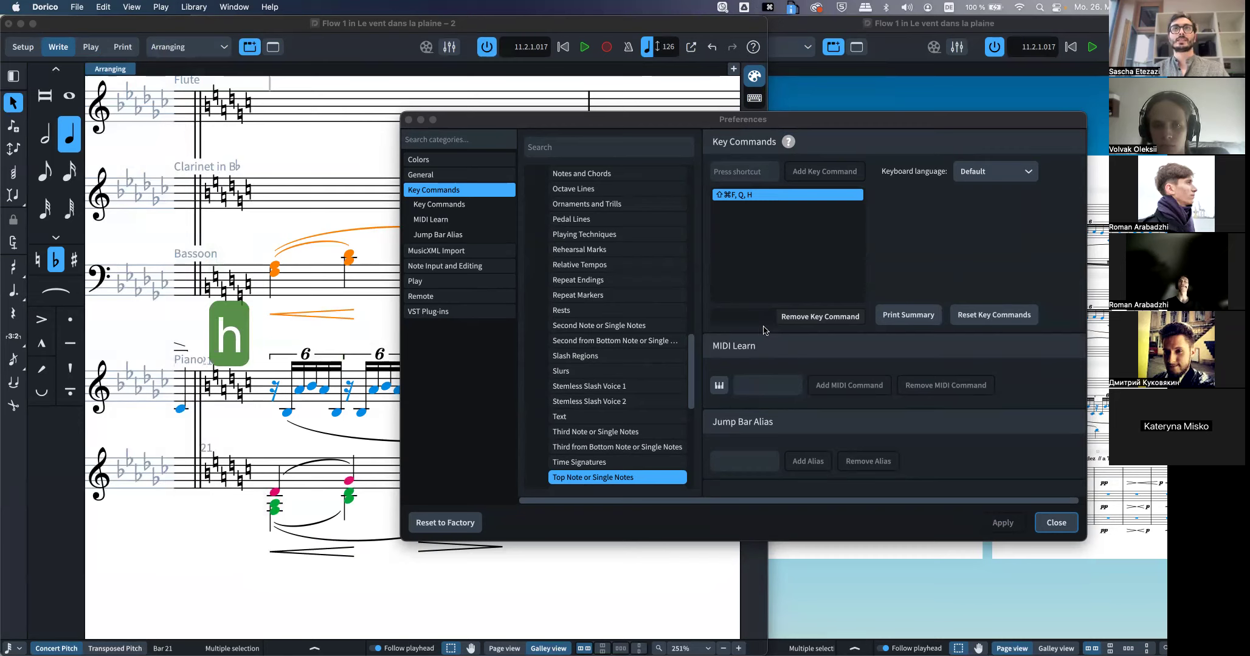
left_click(1056, 522)
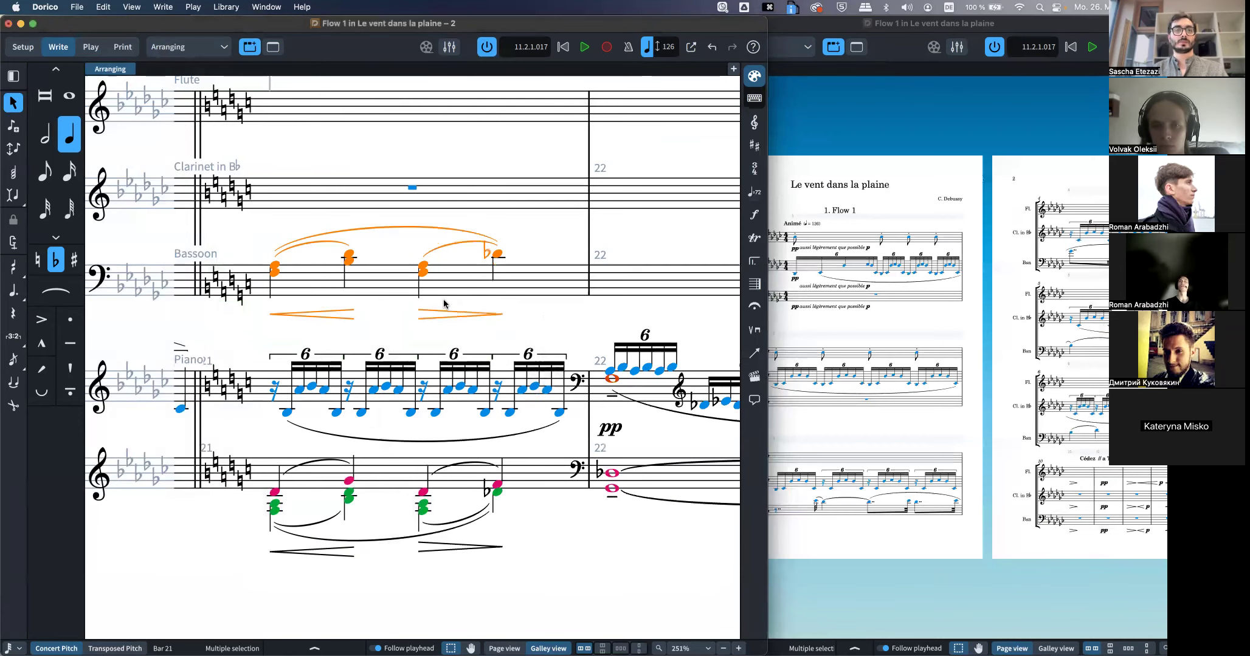
Try the Top Note or Single Notes filter on the bassoon selection in bar 21
key("super+shift+f")
key("q")
key("h")
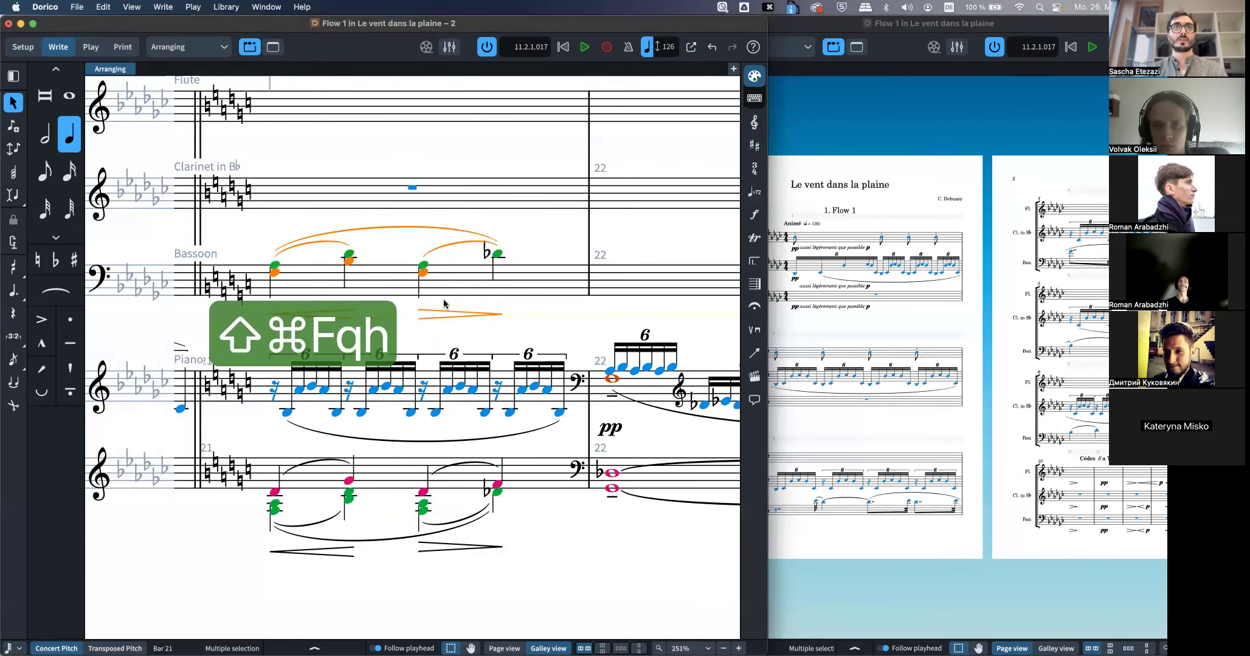
Set the filters to Select Only and undo the last chord filter on the bassoon selection
left_click(103, 7)
mouse_move(158, 293)
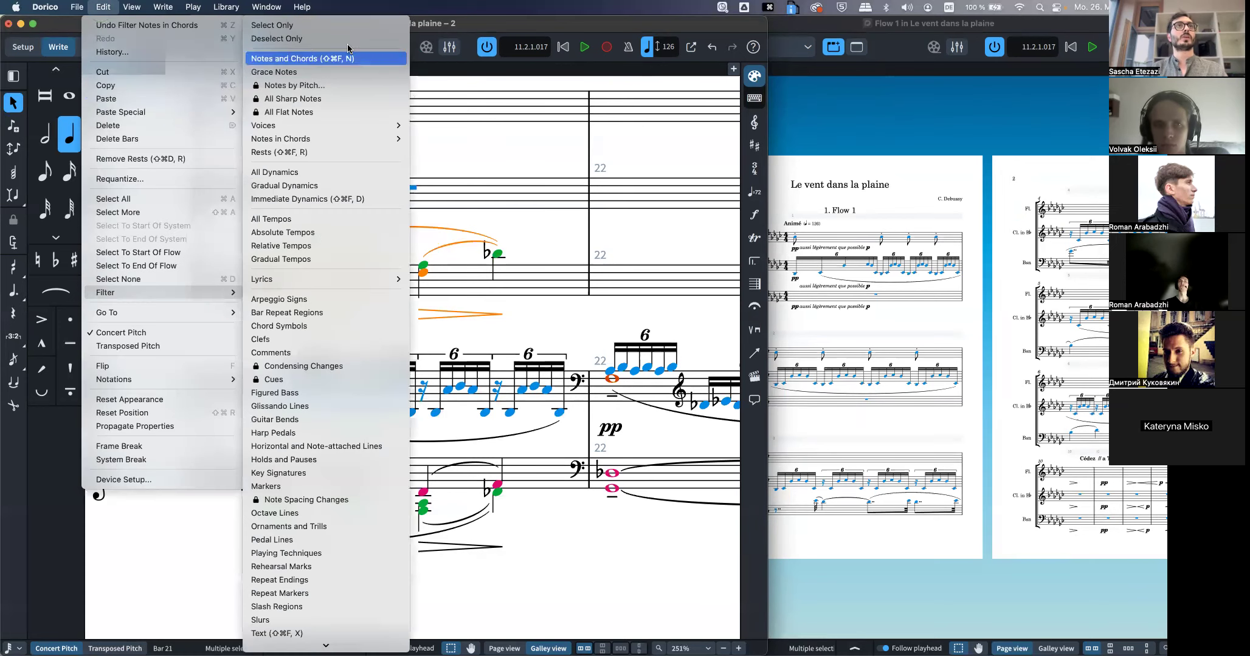
left_click(327, 26)
key("super+z")
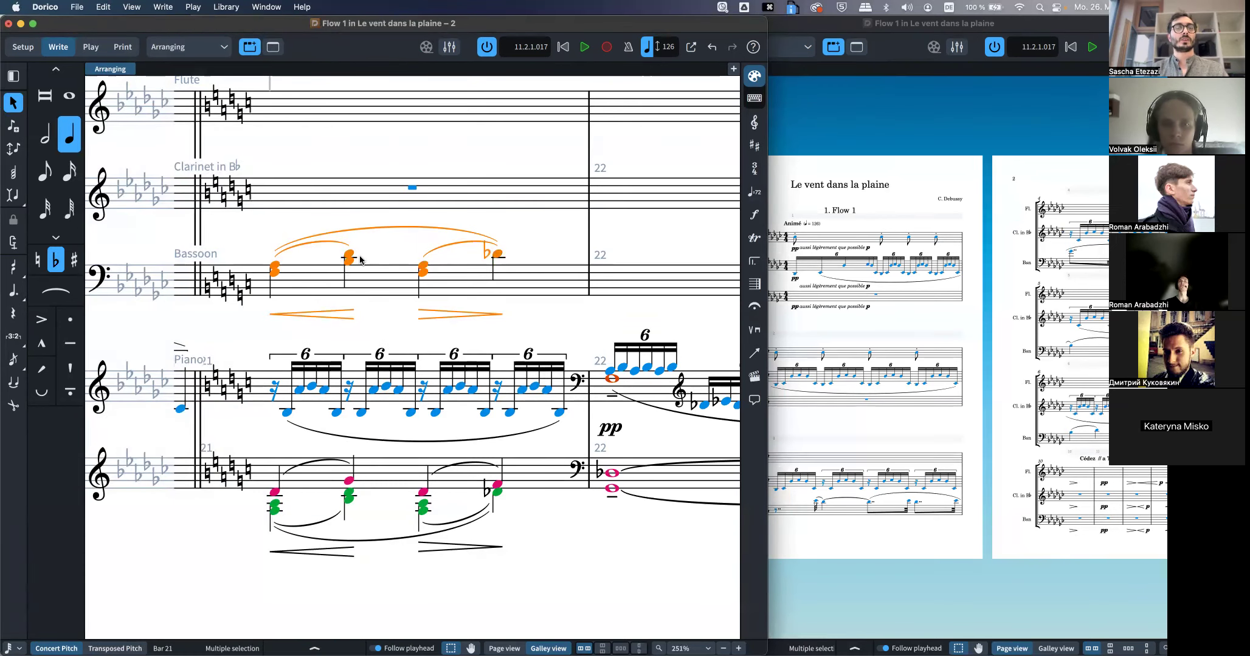
Filter the bassoon selection in bar 21 to its top notes, and restore the full bassoon selection
key("super+shift+f")
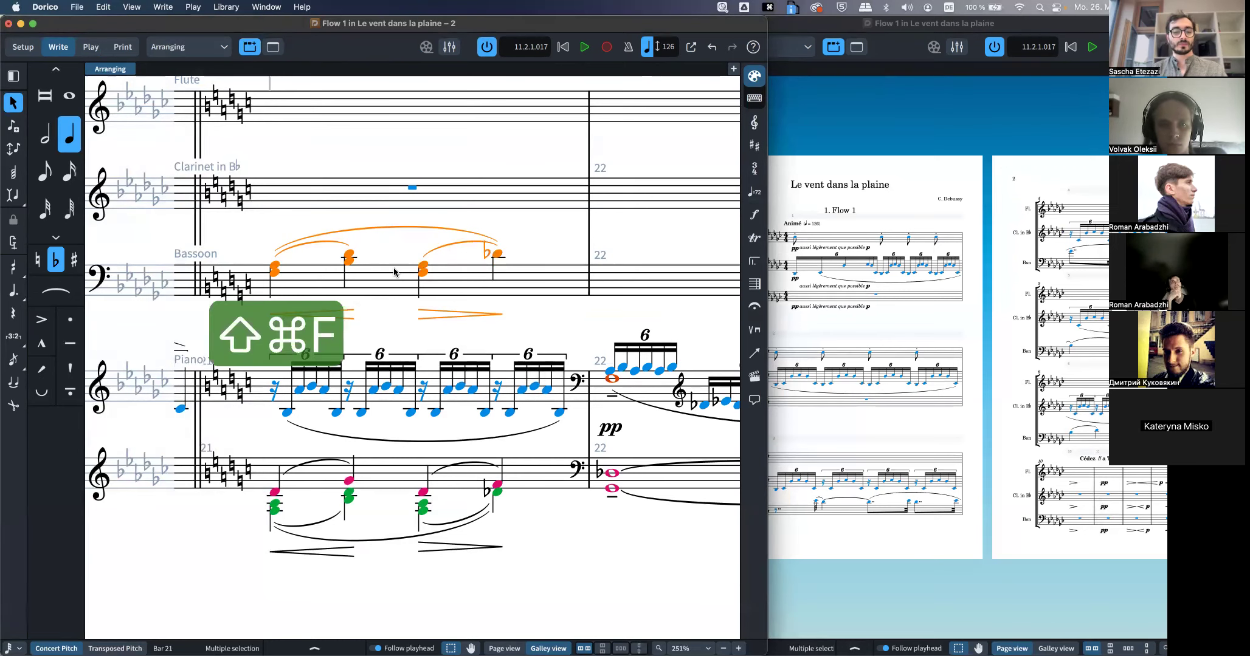
key("q")
key("h")
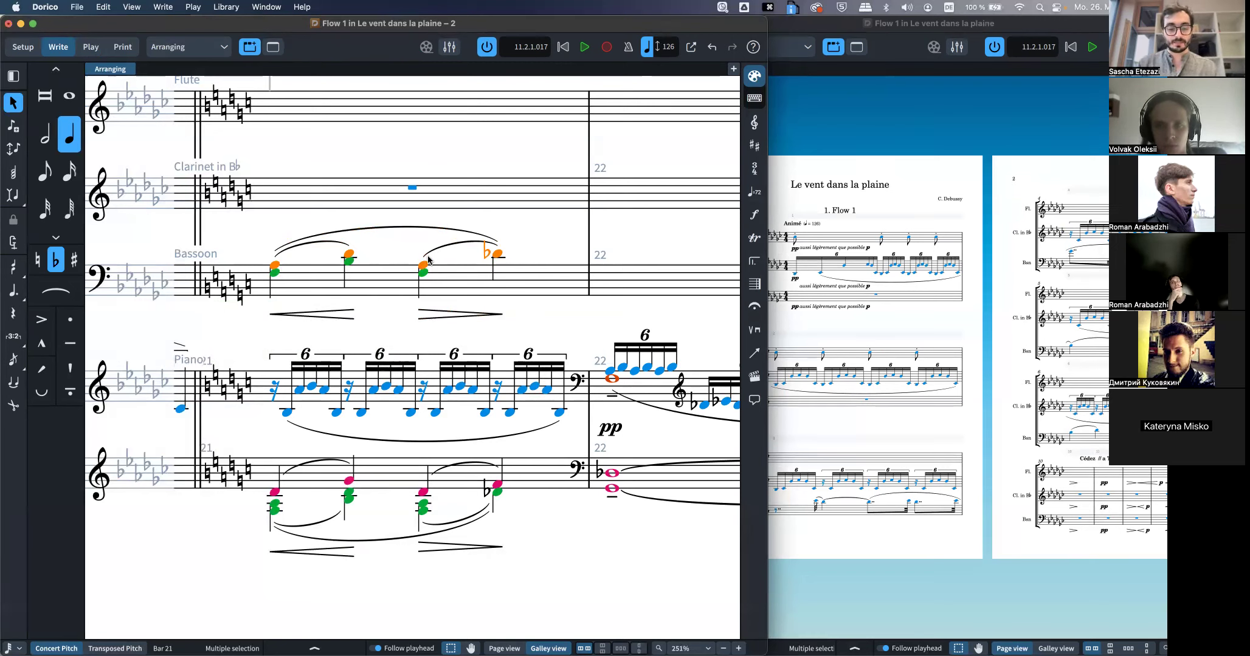
key("shift+super+f")
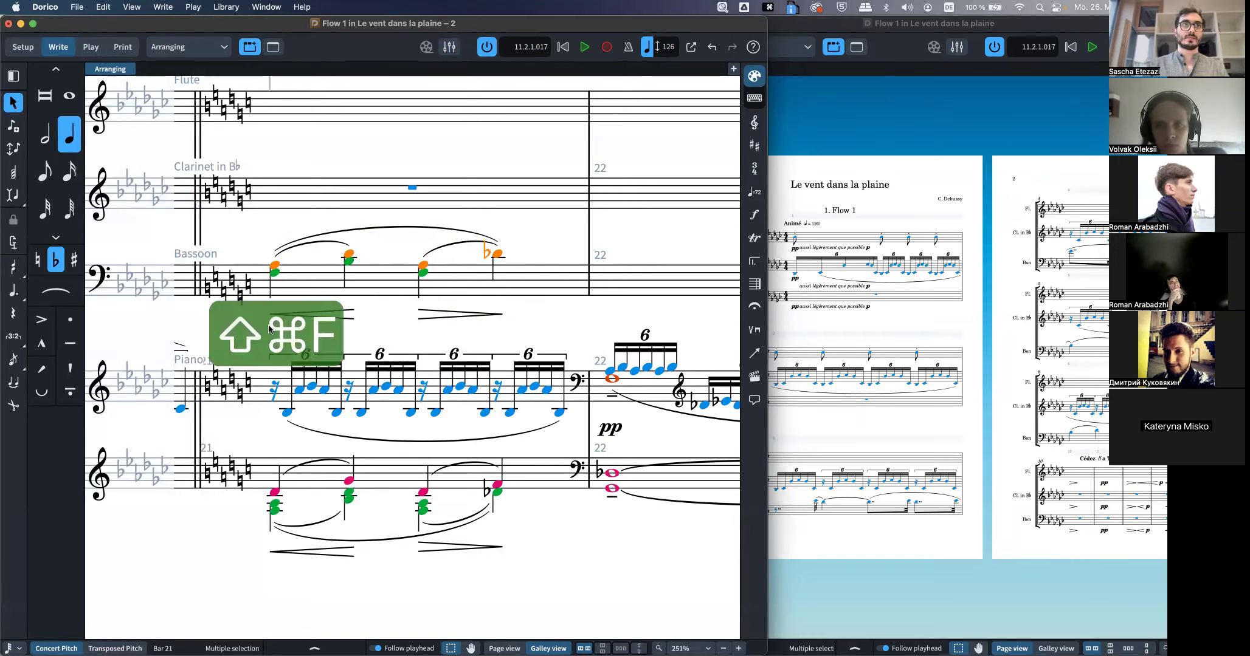
key("q")
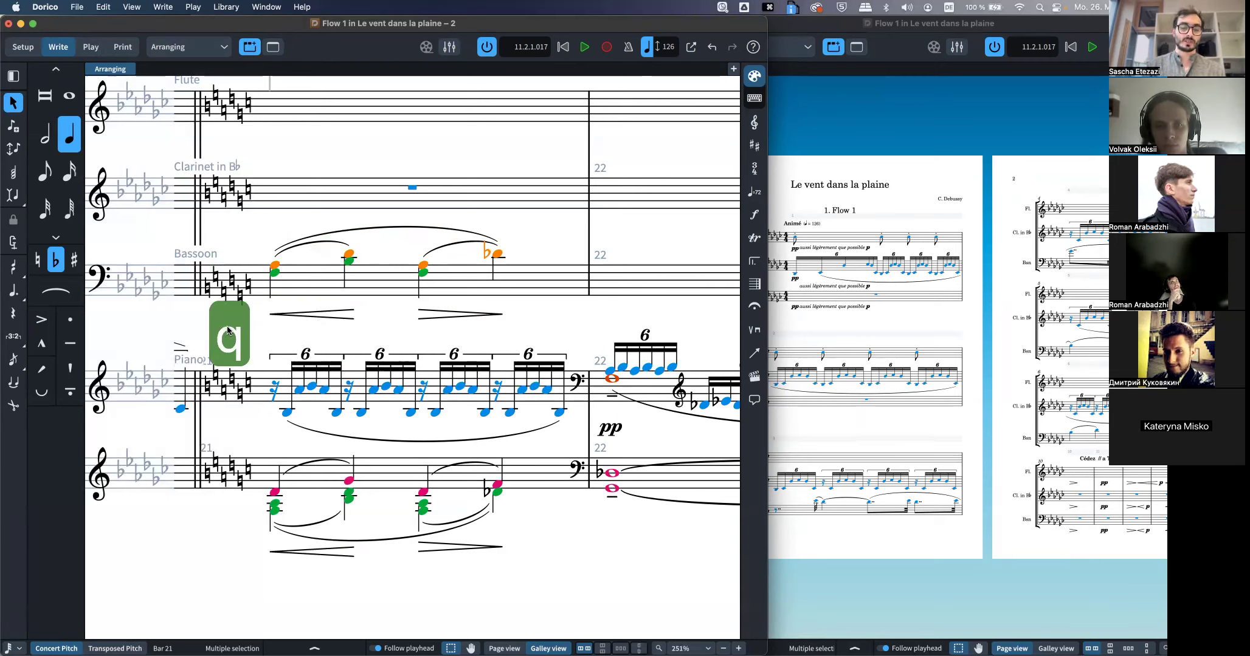
left_click(406, 289)
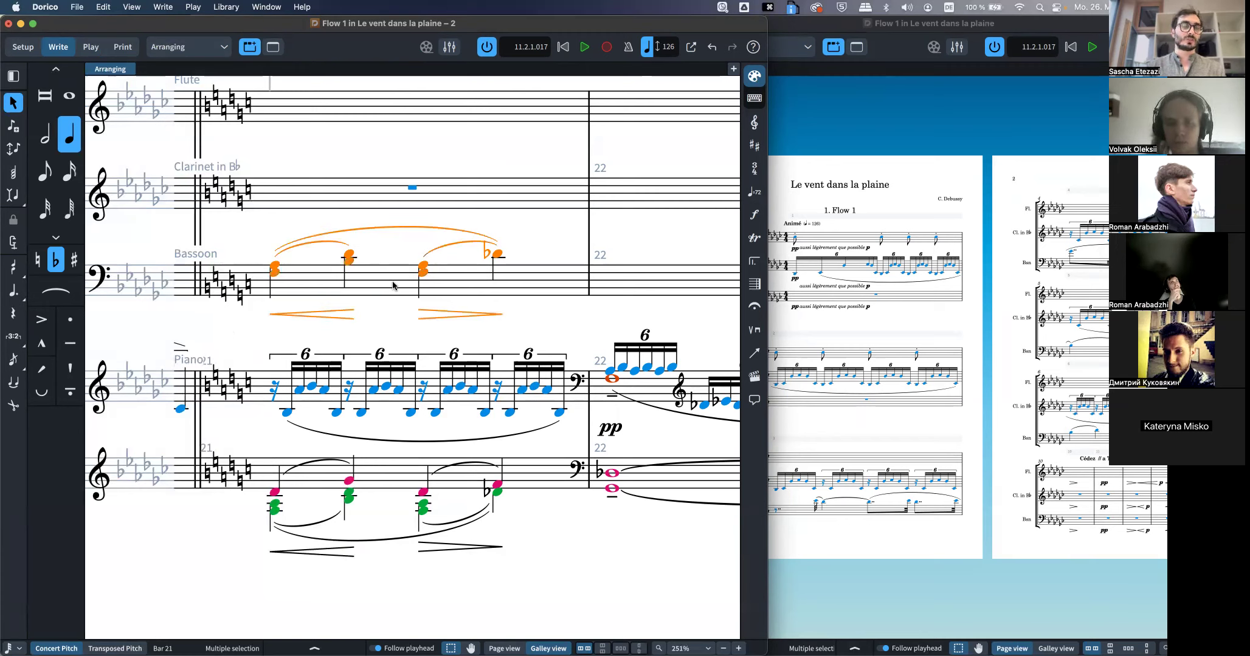
Filter the bassoon selection in bar 21 to the bottom notes of its chords
key("super+shift+f")
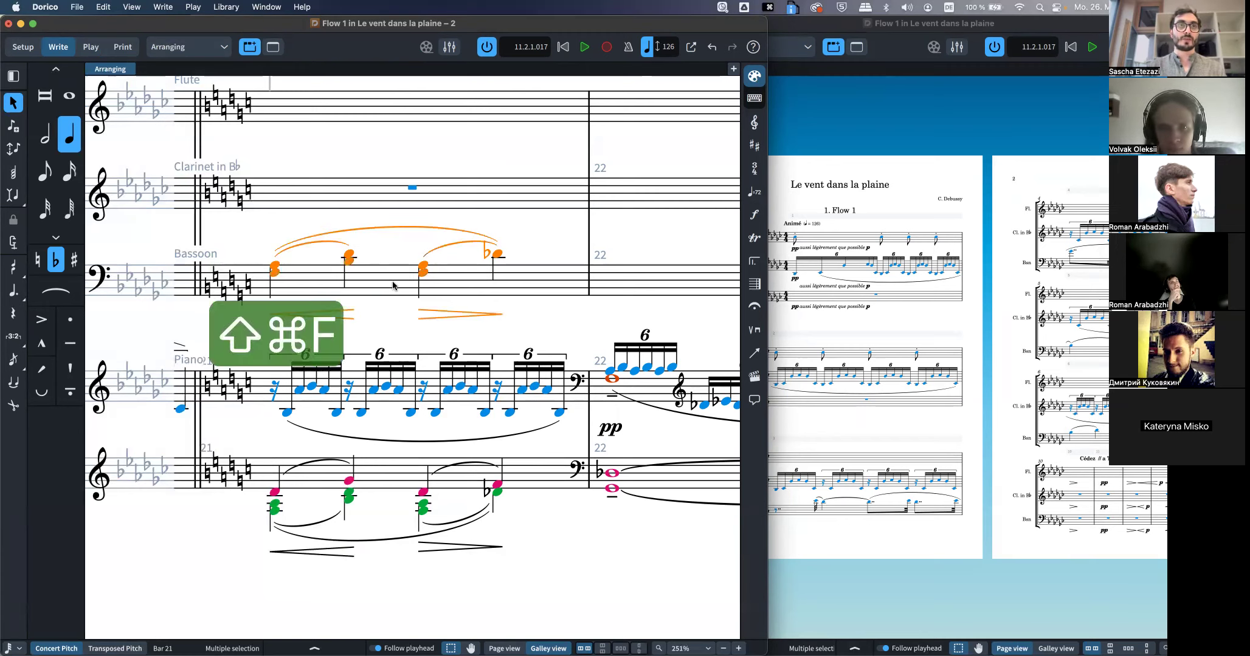
key("q")
key("l")
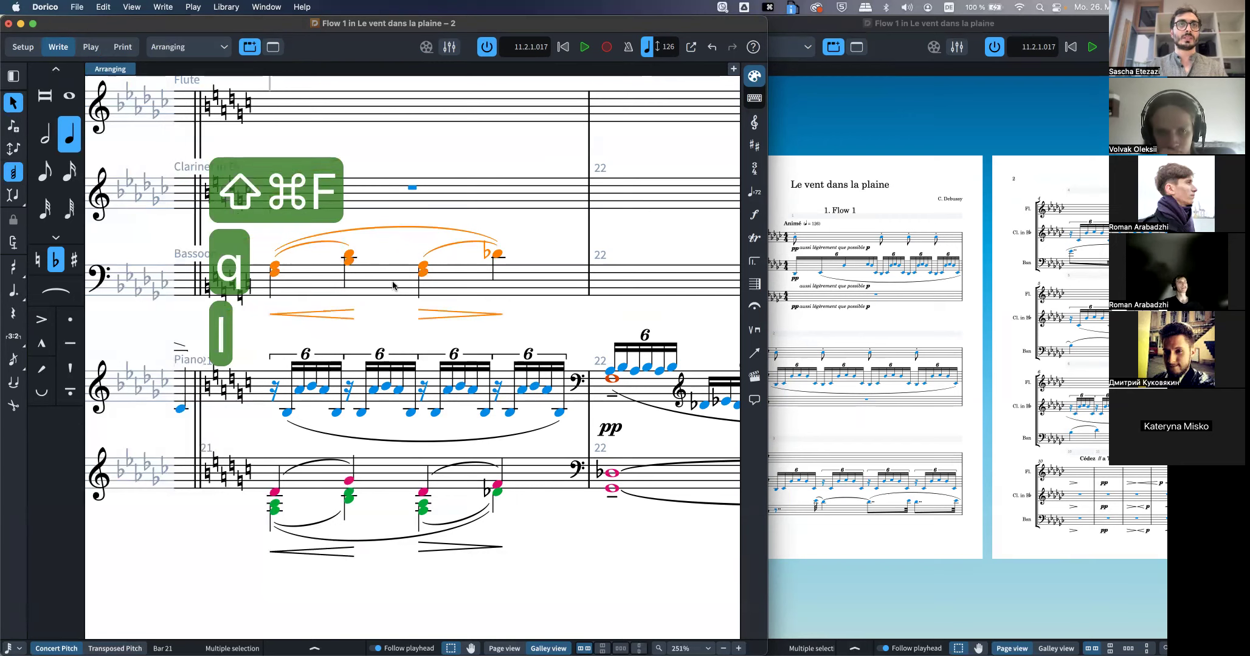
key("super+shift+f")
key("q")
key("l")
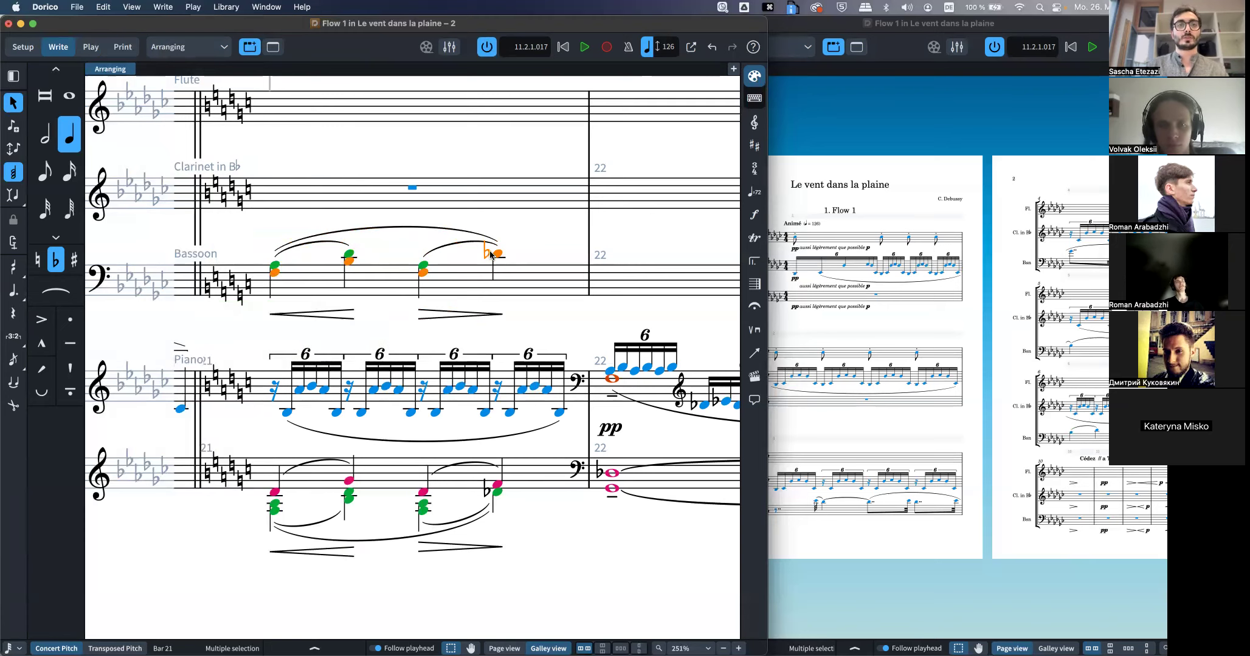
Examine the voice and chord filter options offered for the selected bassoon notes, and reselect all the bassoon music in bar 21
key("super+comma")
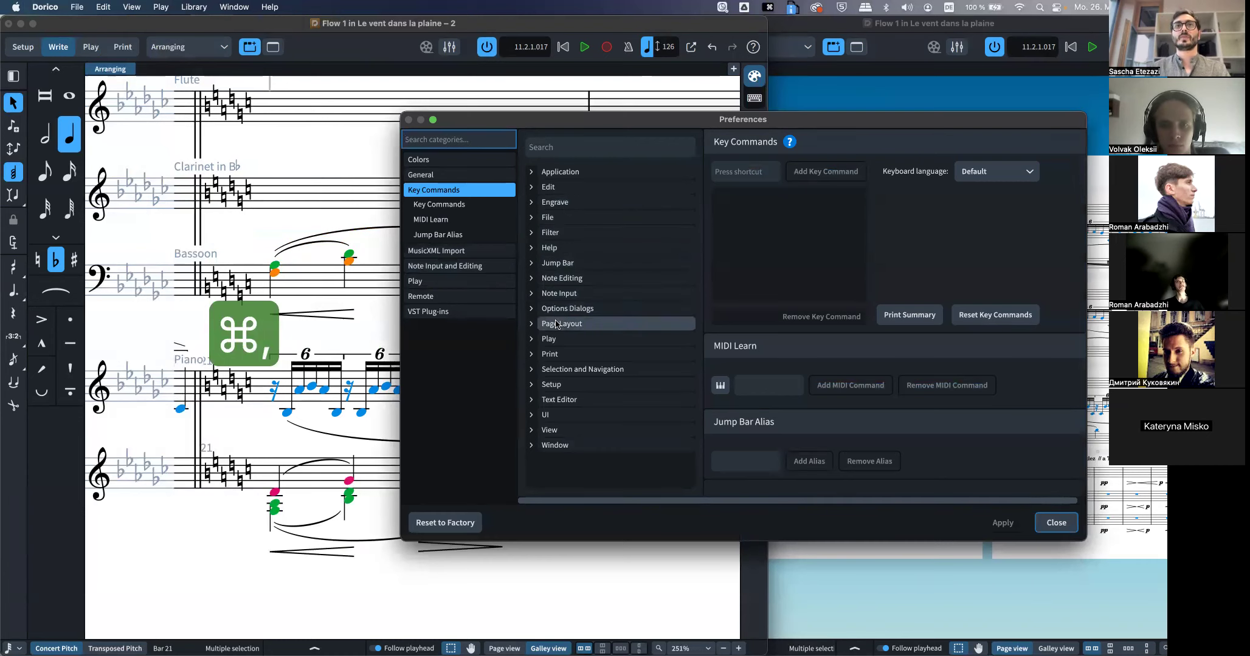
left_click(1056, 522)
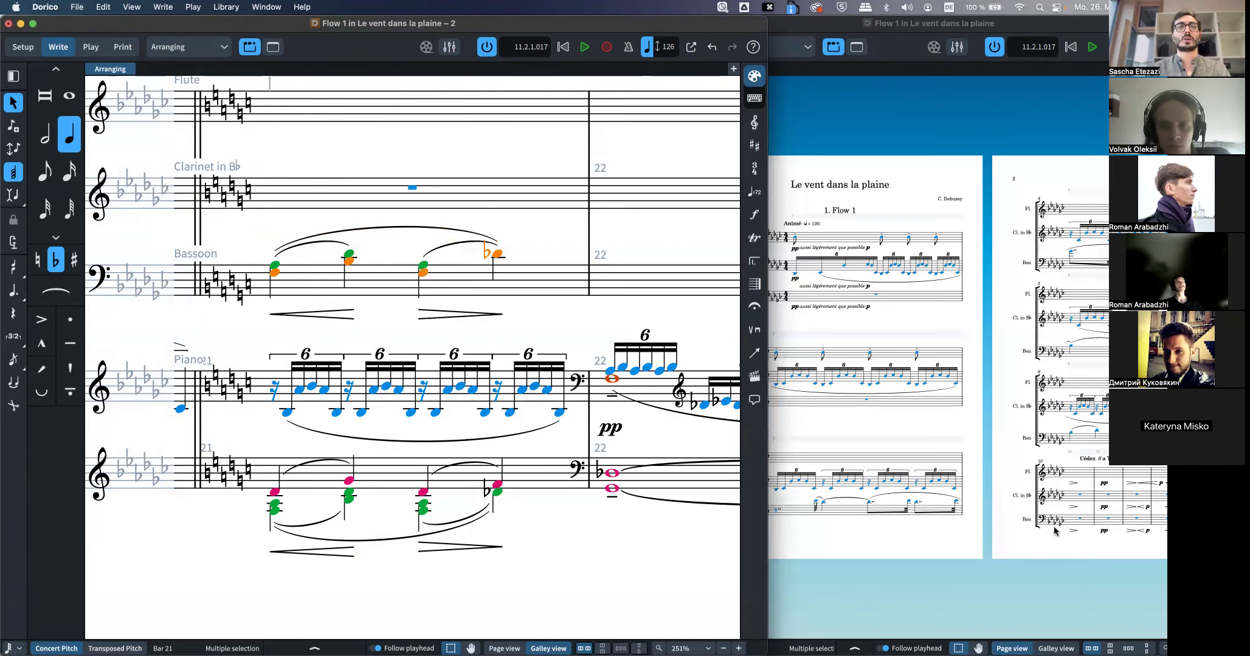
right_click(376, 281)
mouse_move(468, 339)
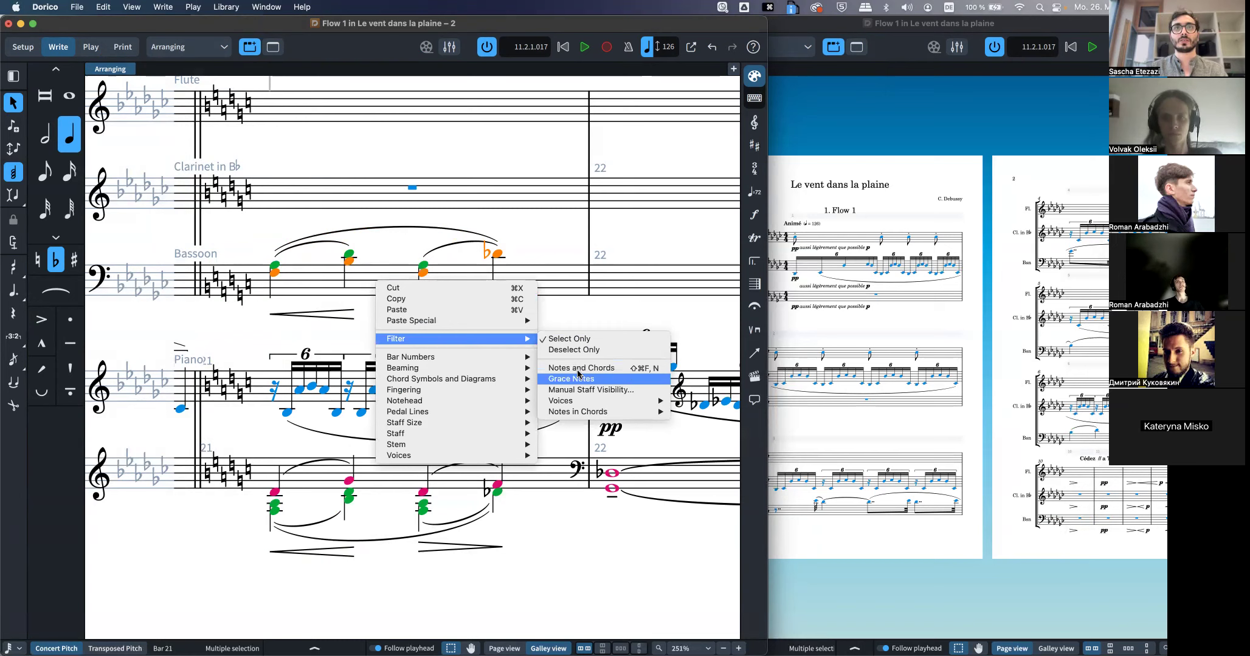
mouse_move(583, 401)
mouse_move(662, 412)
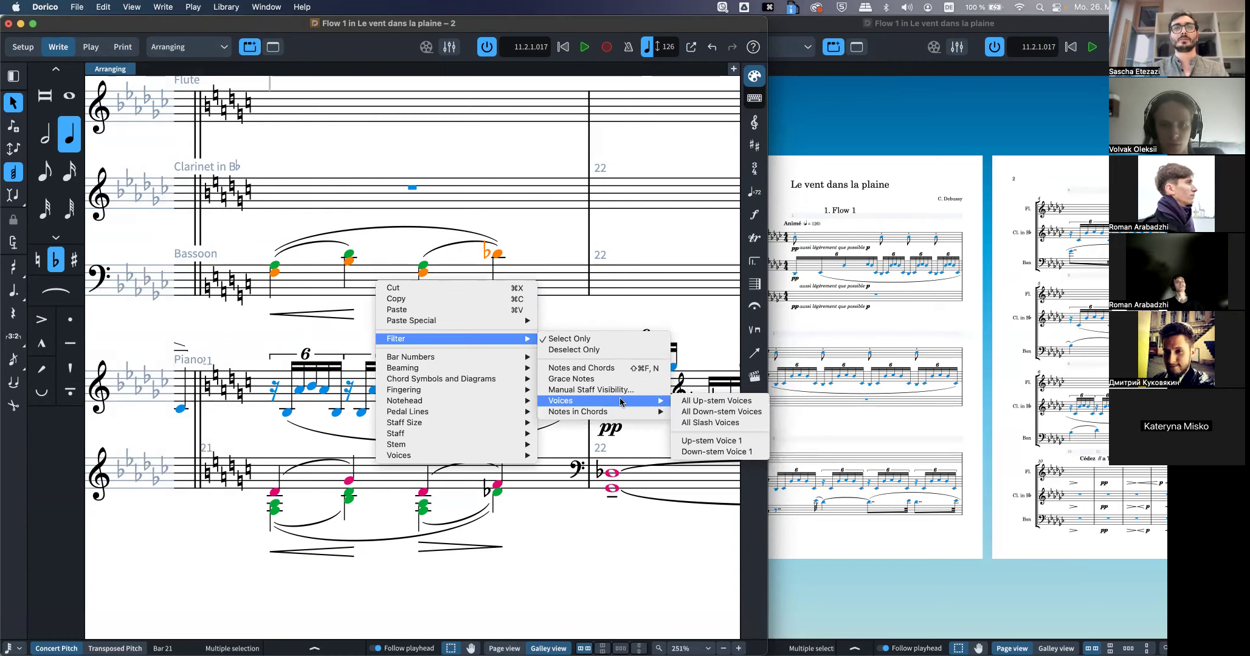
left_click(554, 281)
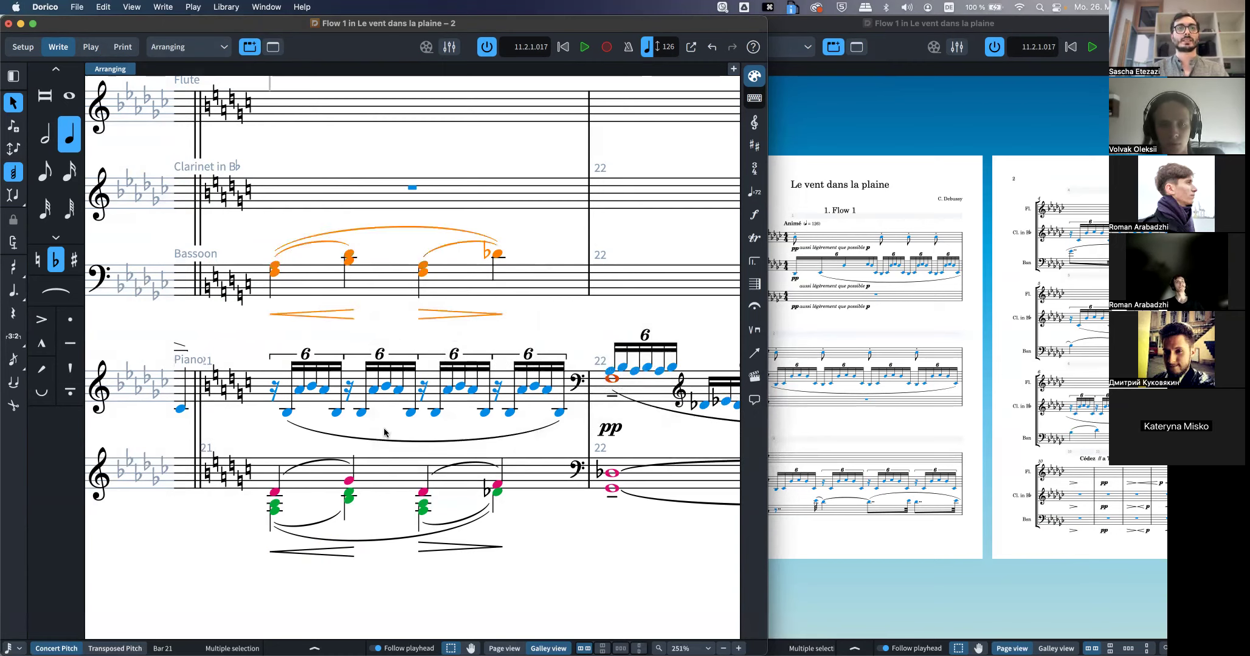
Select all the left-hand piano music in bar 21, including its slurs and hairpins
left_click(282, 431)
left_click(543, 464)
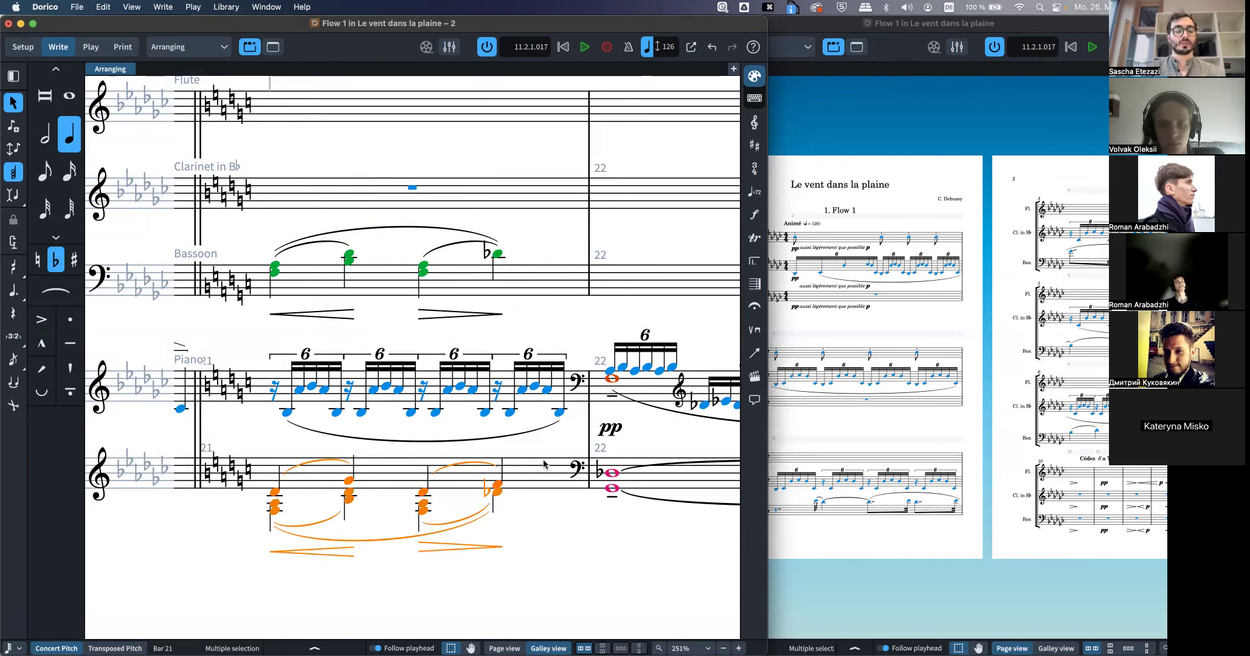
Filter the selected left-hand piano music in bar 21 to notes only
key("super+shift+f")
key("n")
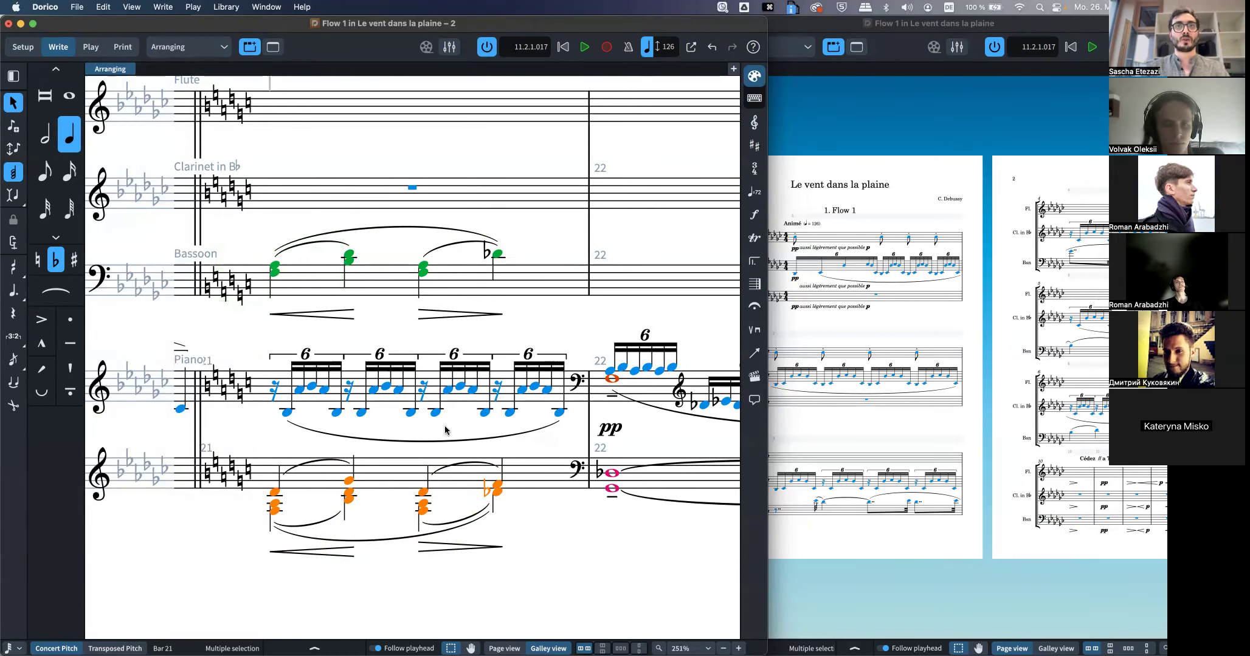
Select the piano's upper-staff music in bar 22, filter it to its dynamics, and clear the selection
scroll(424, 434, "down", 5)
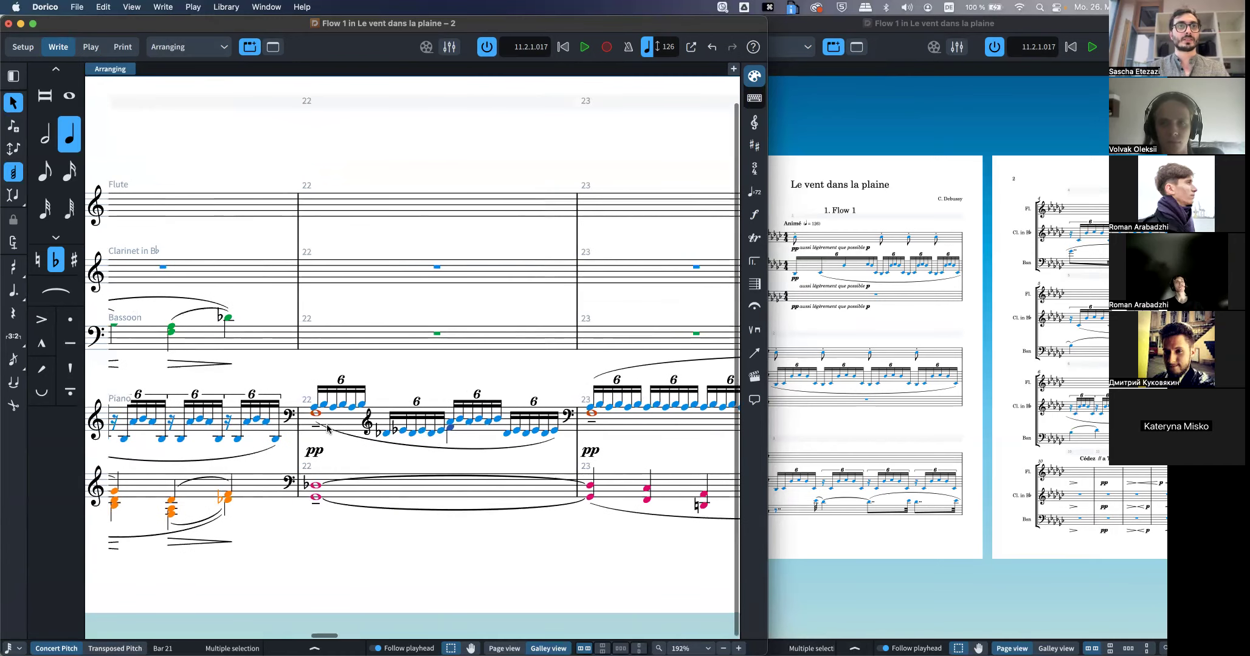
left_click(333, 428)
key("shift+cmd+f")
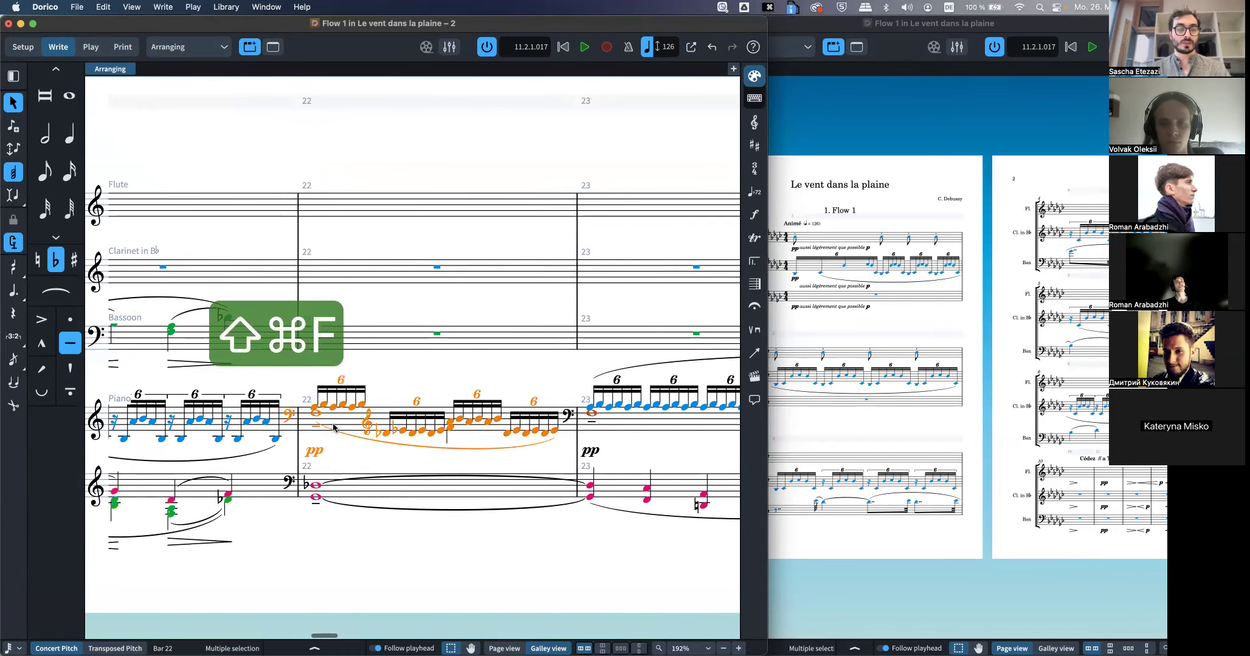
key("d")
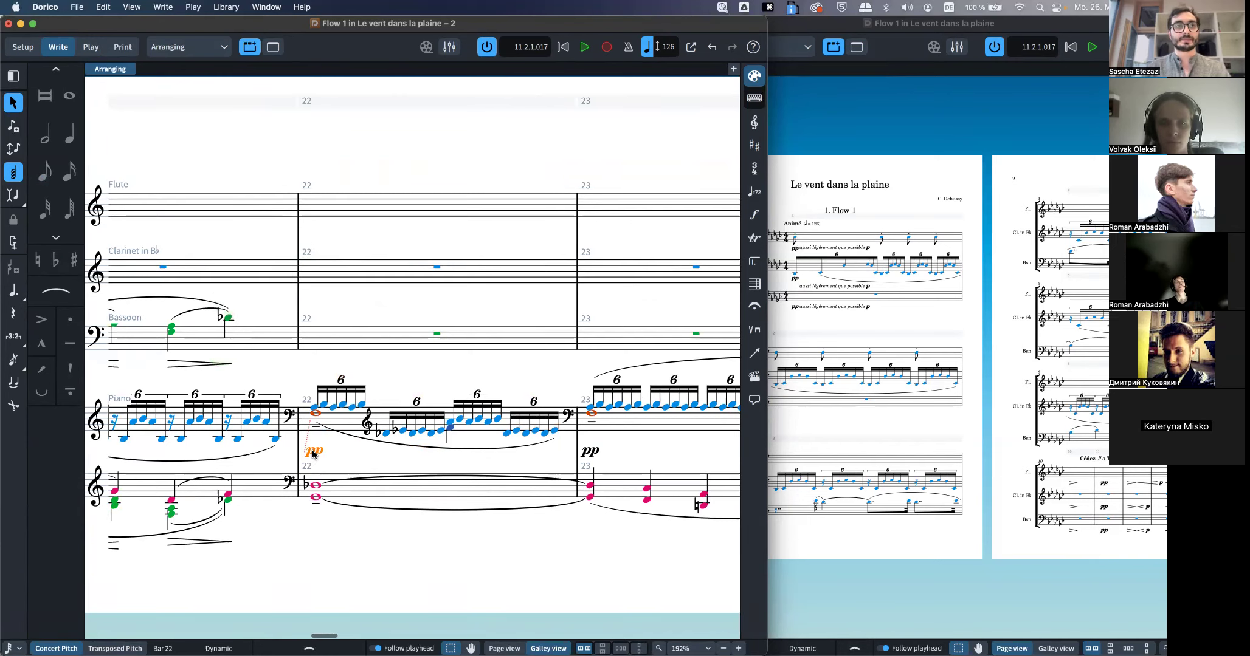
scroll(312, 454, "left", 3)
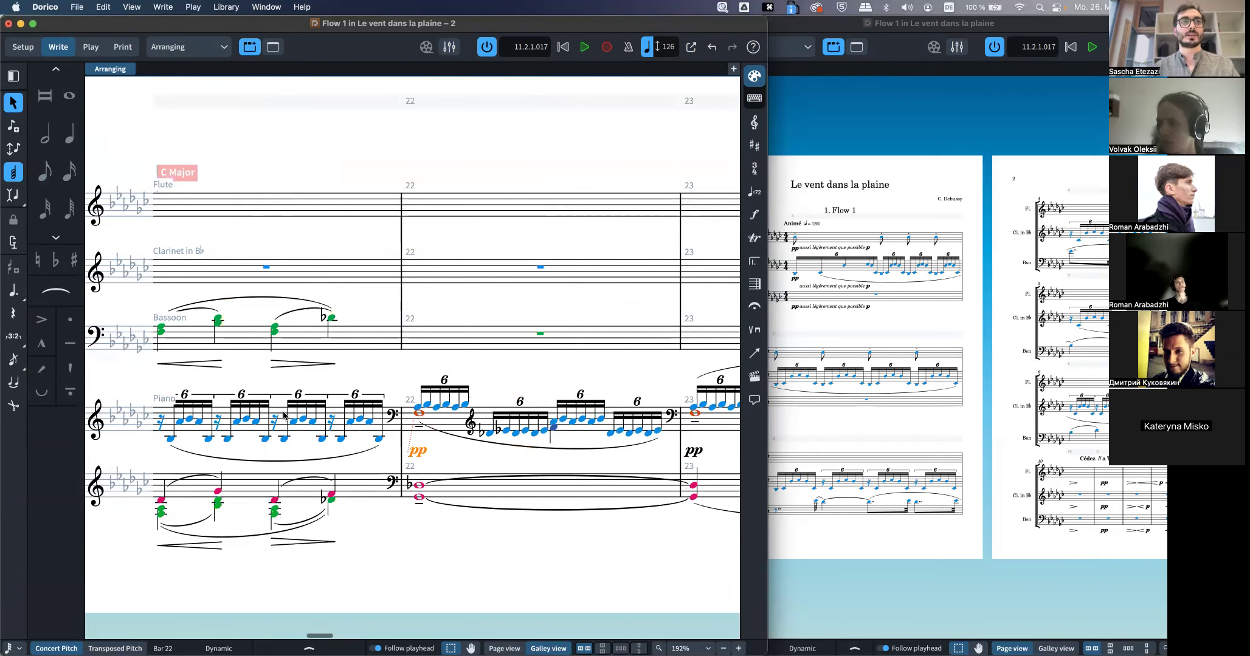
scroll(360, 458, "left", 5)
scroll(360, 458, "right", 3)
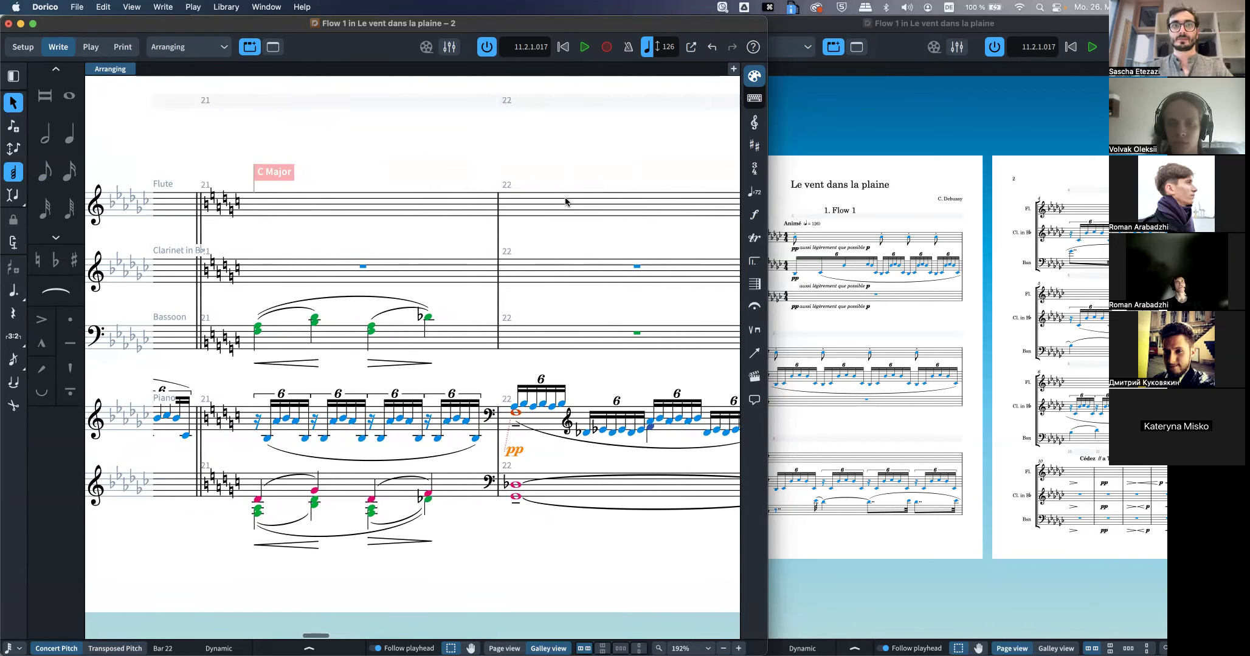
left_click(487, 363)
scroll(486, 365, "down", 1)
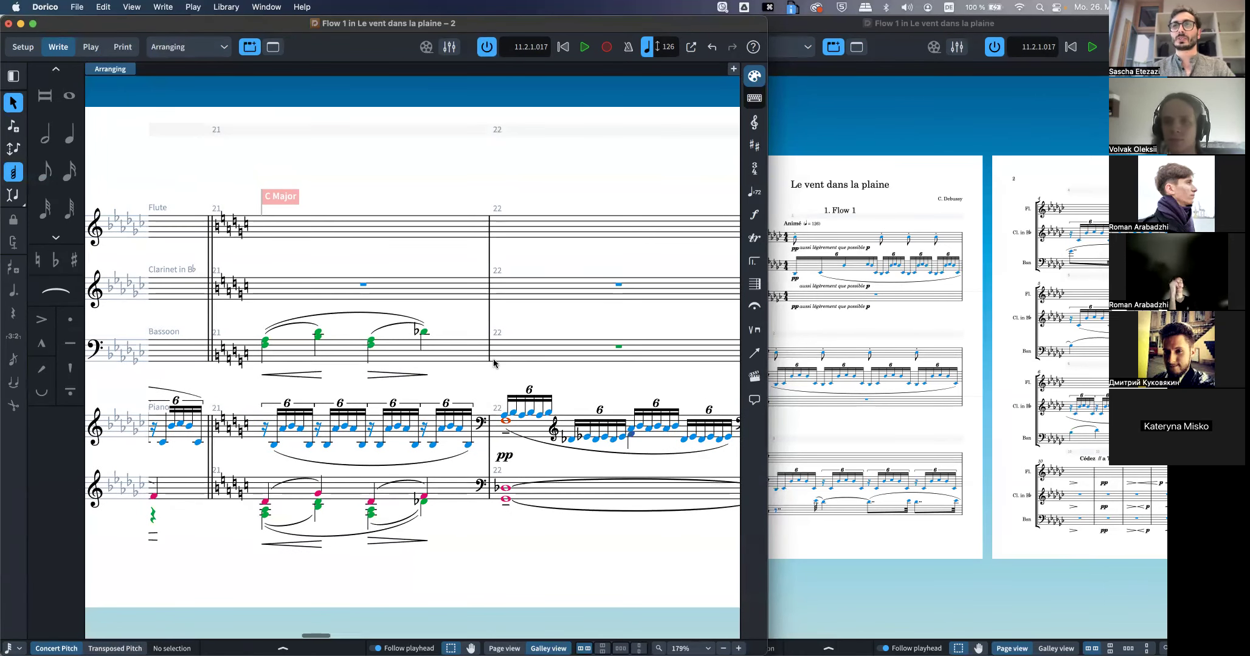
Delete the Flute, Clarinet (Bb) and Bassoon players from the project in Setup mode
left_click(23, 46)
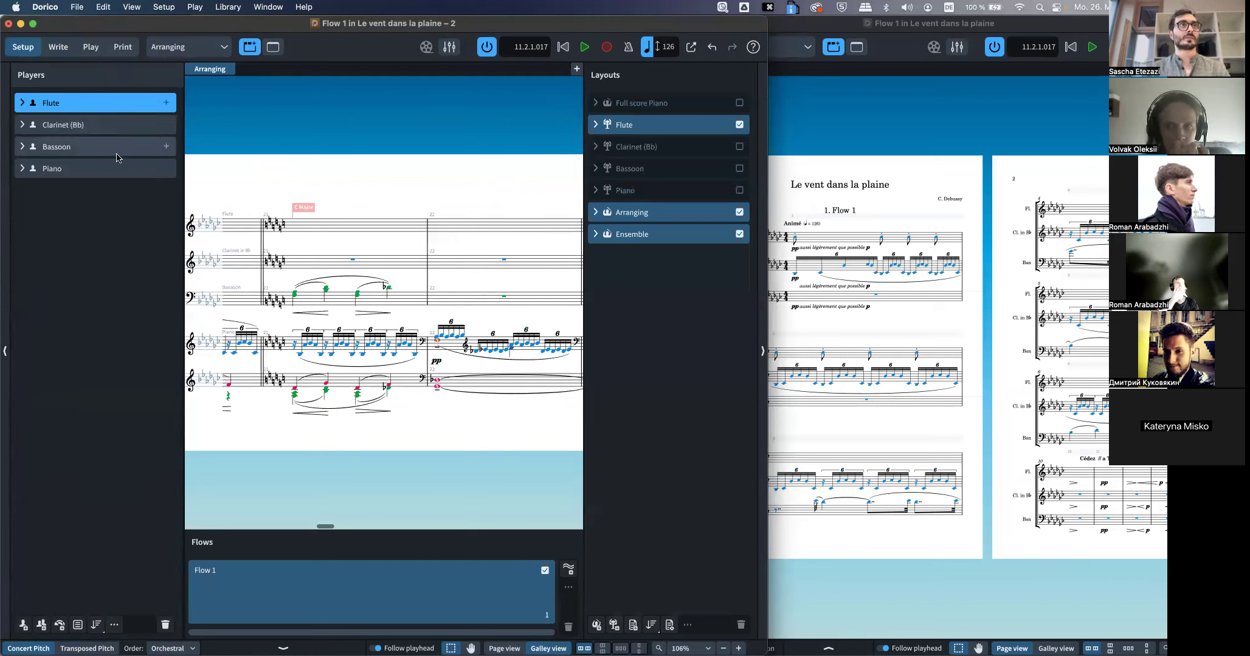
left_click(118, 153, "shift")
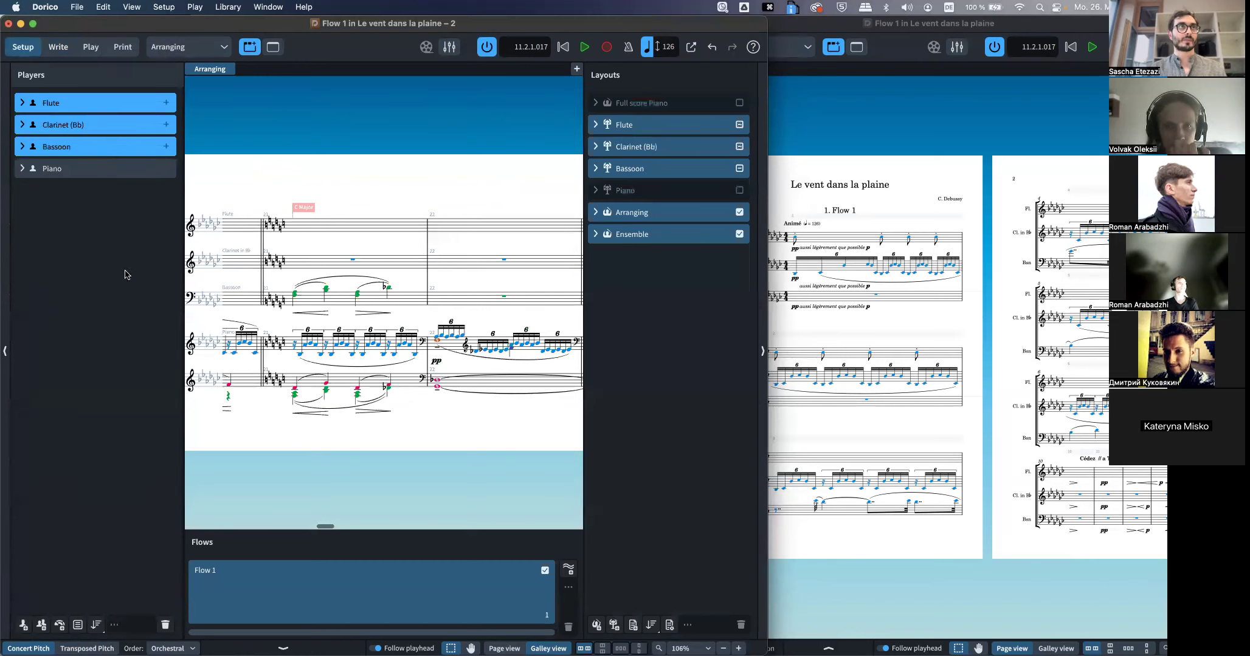
left_click(165, 626)
left_click(463, 346)
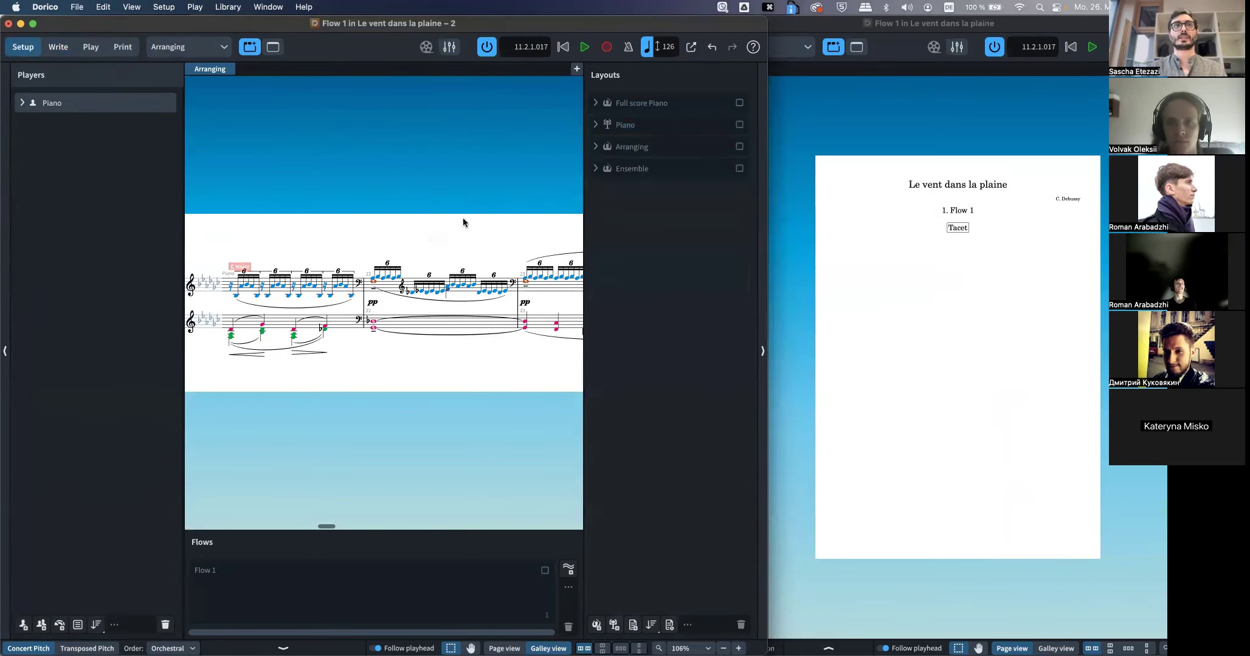
Show the Full score Piano layout in page view, zoomed out to see the whole first page
scroll(420, 228, "left", 10)
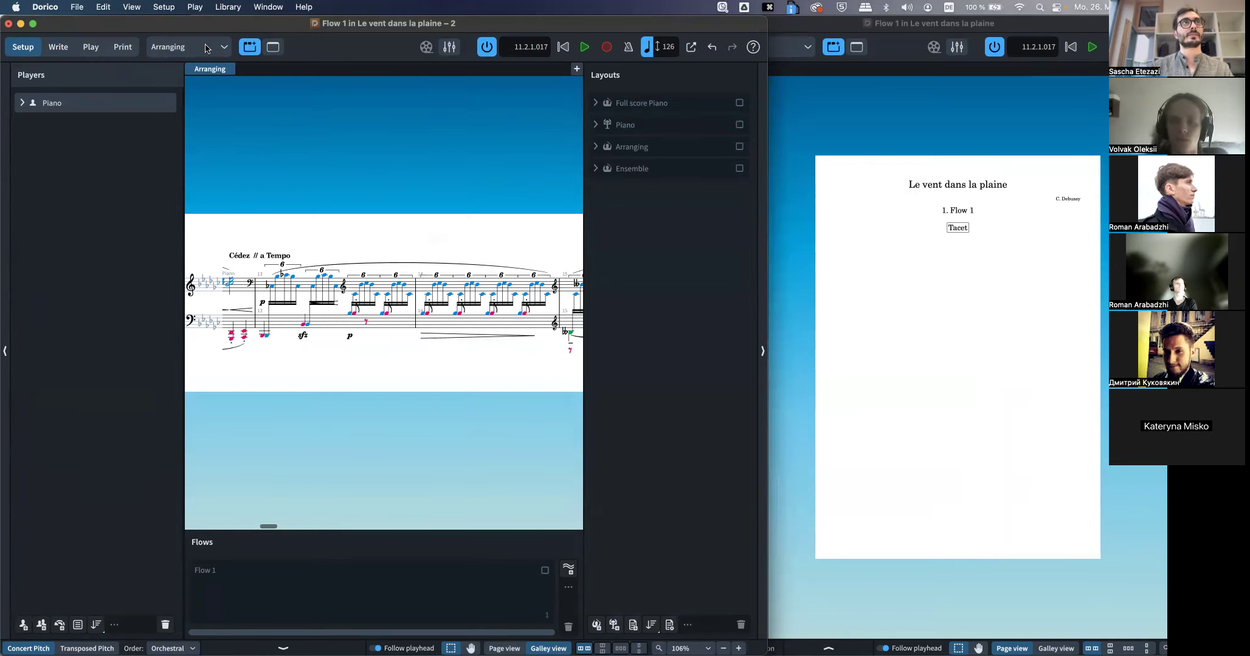
key("super+alt+1")
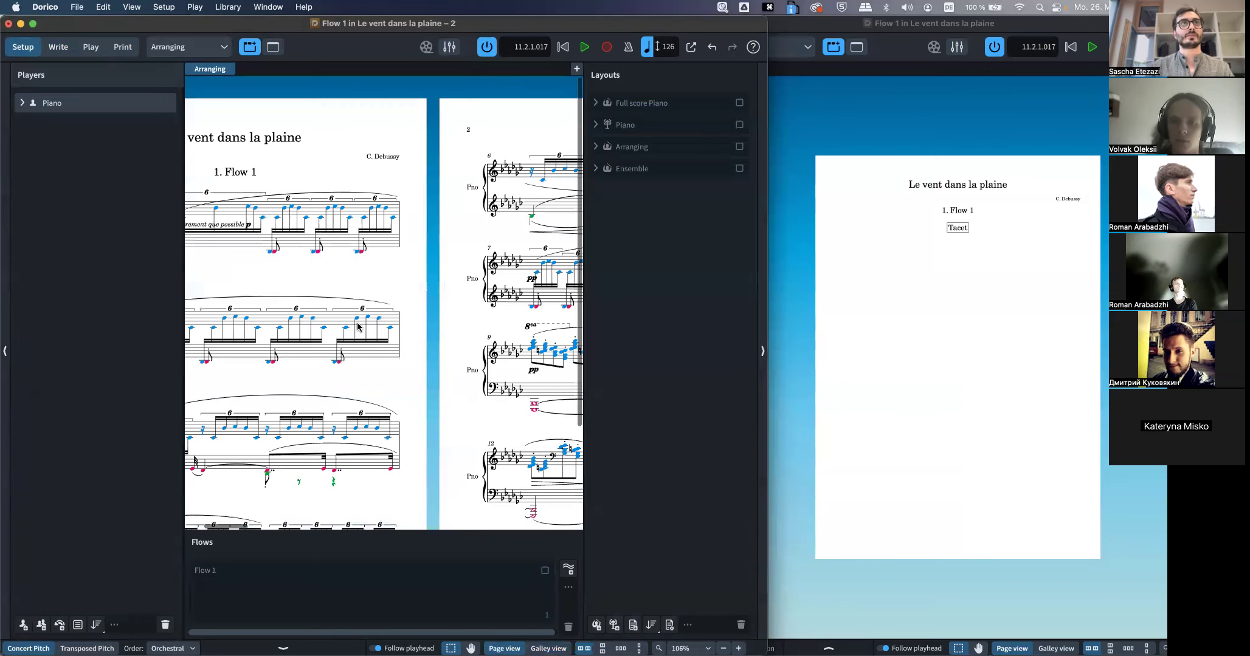
left_click(217, 51)
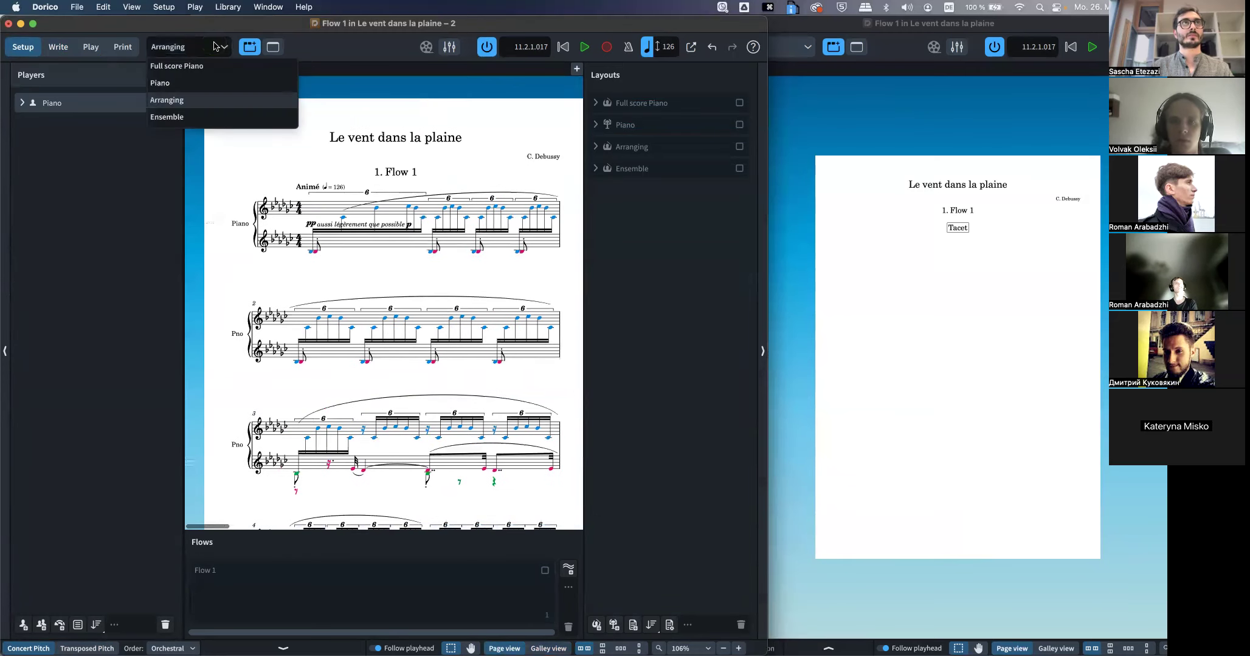
left_click(213, 68)
scroll(338, 239, "down", 5)
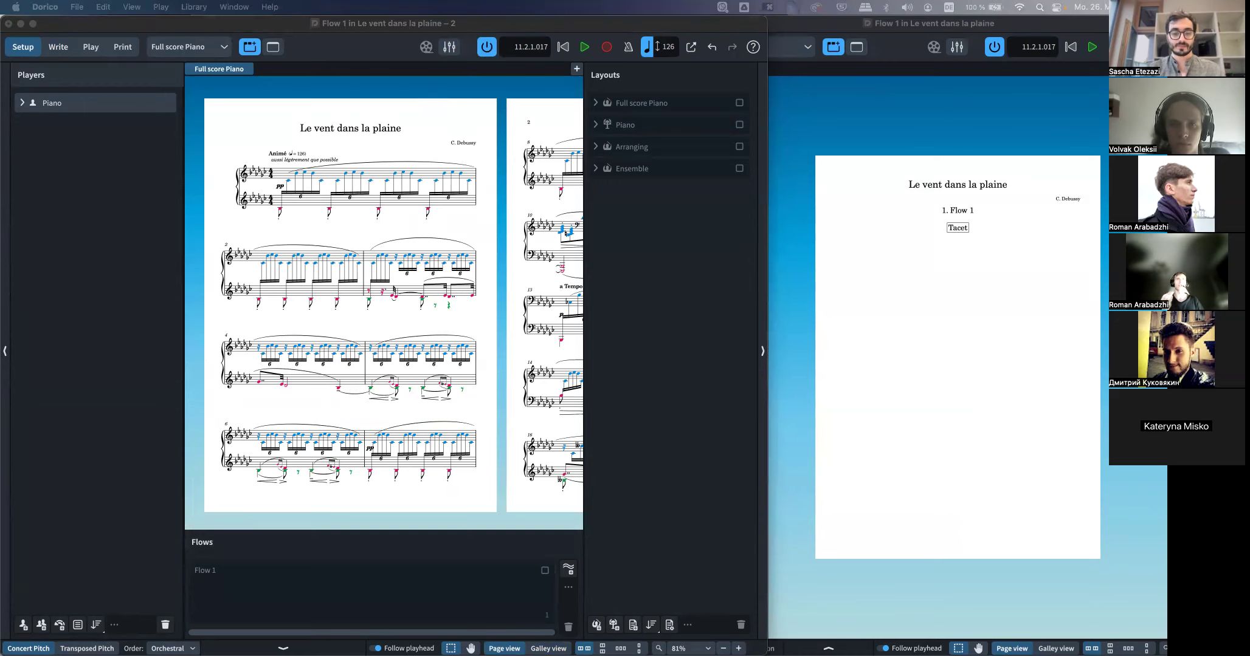
Switch to Safari and search the web for "dorico versions" to reach Steinberg's product comparison
key("super+t")
type("dorico")
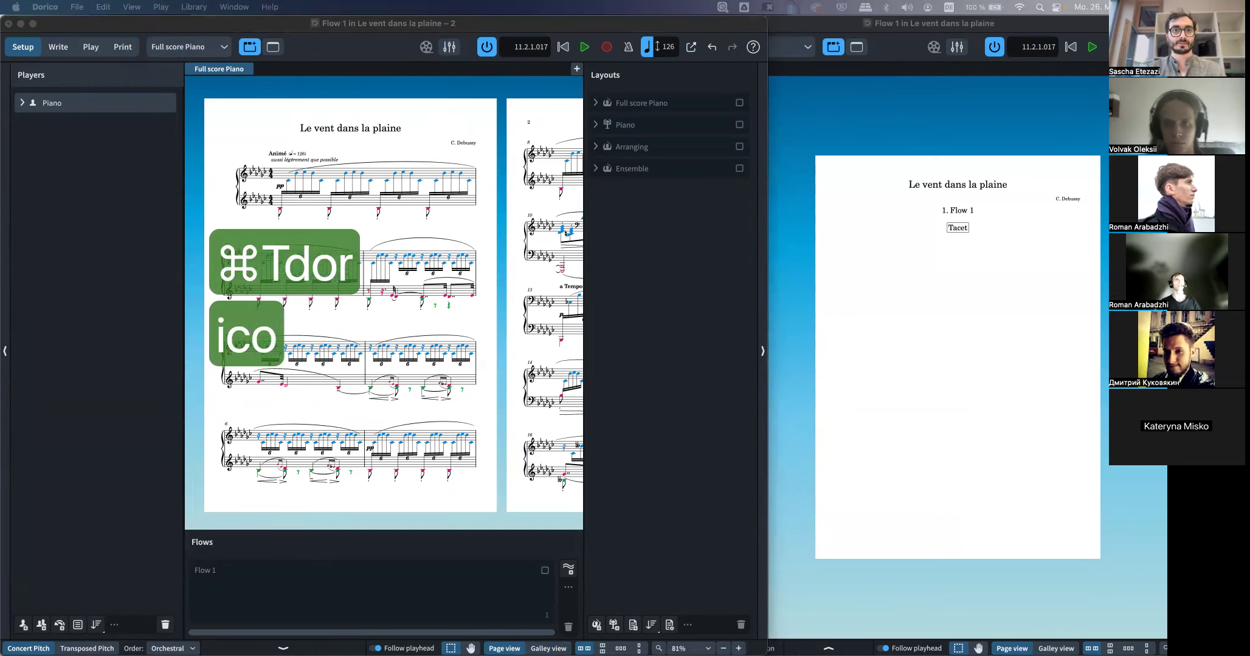
type(" version")
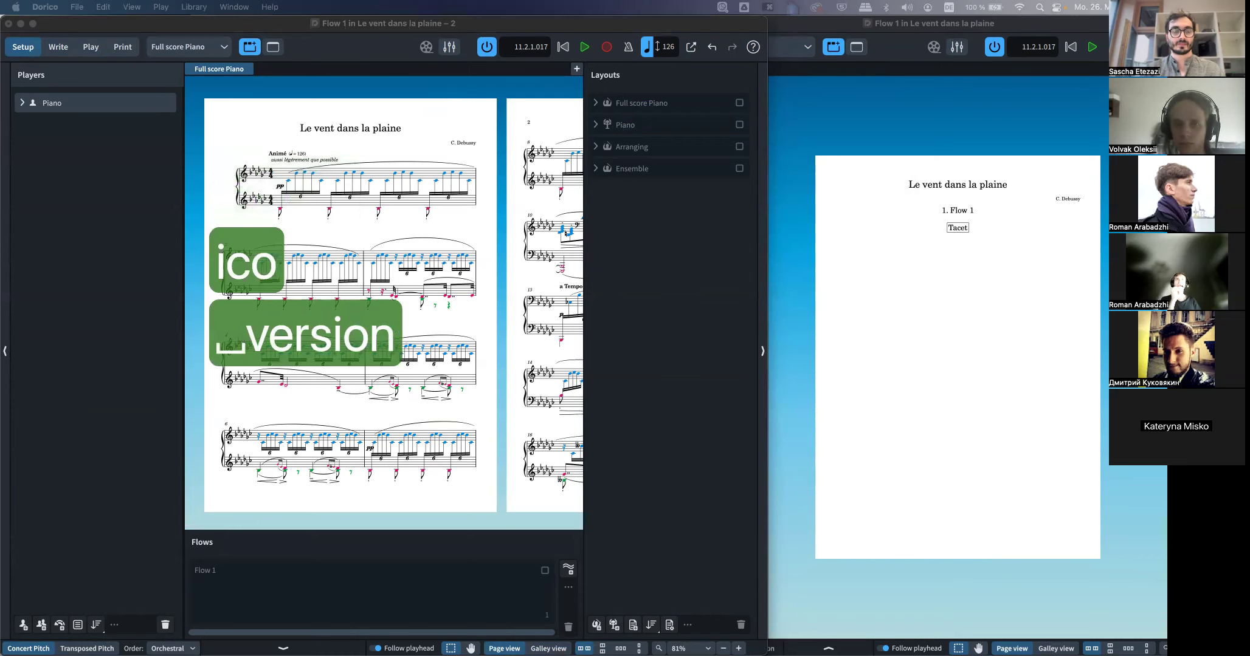
type("s")
key("Return")
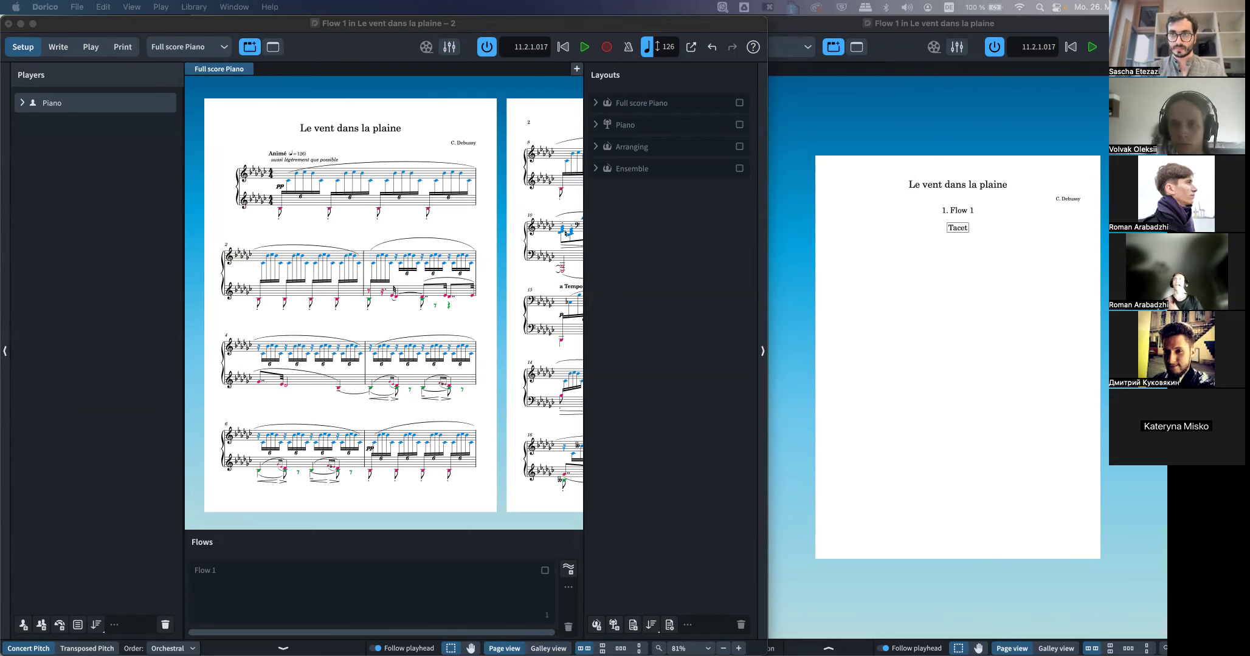
left_click_drag(1042, 612, 577, 261)
Examine which features the Dorico Pro, Elements, SE and iPad versions offer in the comparison table, and close the browser window
scroll(488, 386, "down", 3)
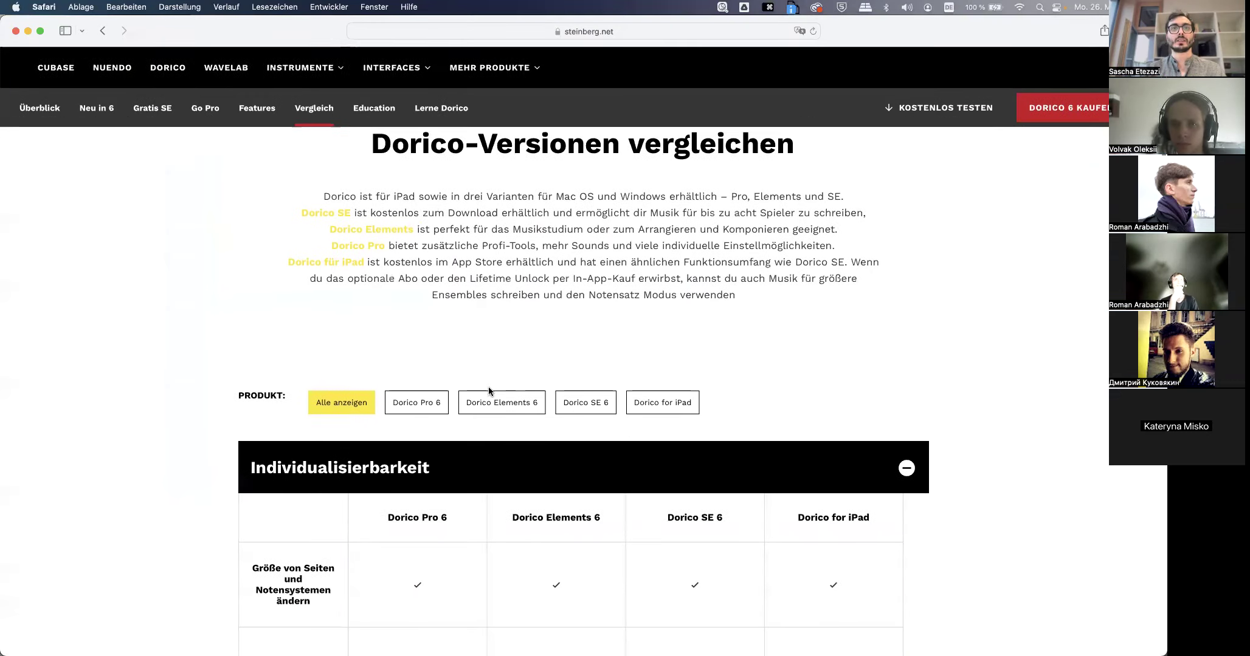
key("super+shift+backslash")
left_click(425, 279)
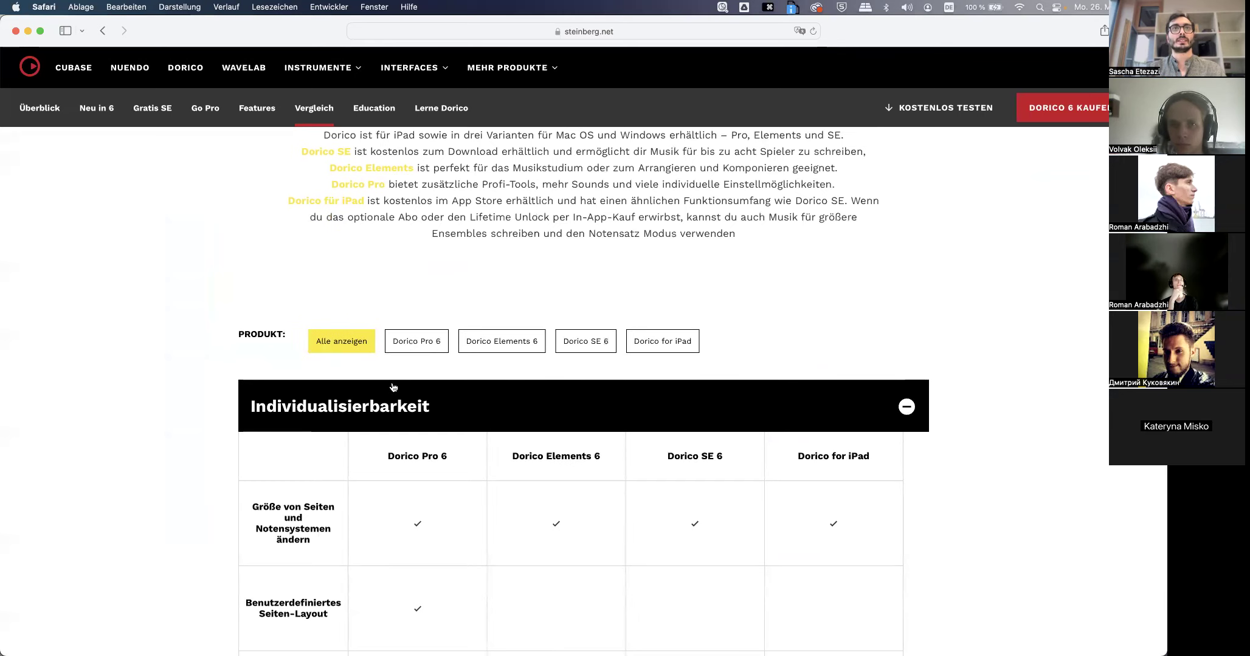
scroll(393, 388, "down", 2)
scroll(809, 313, "up", 5)
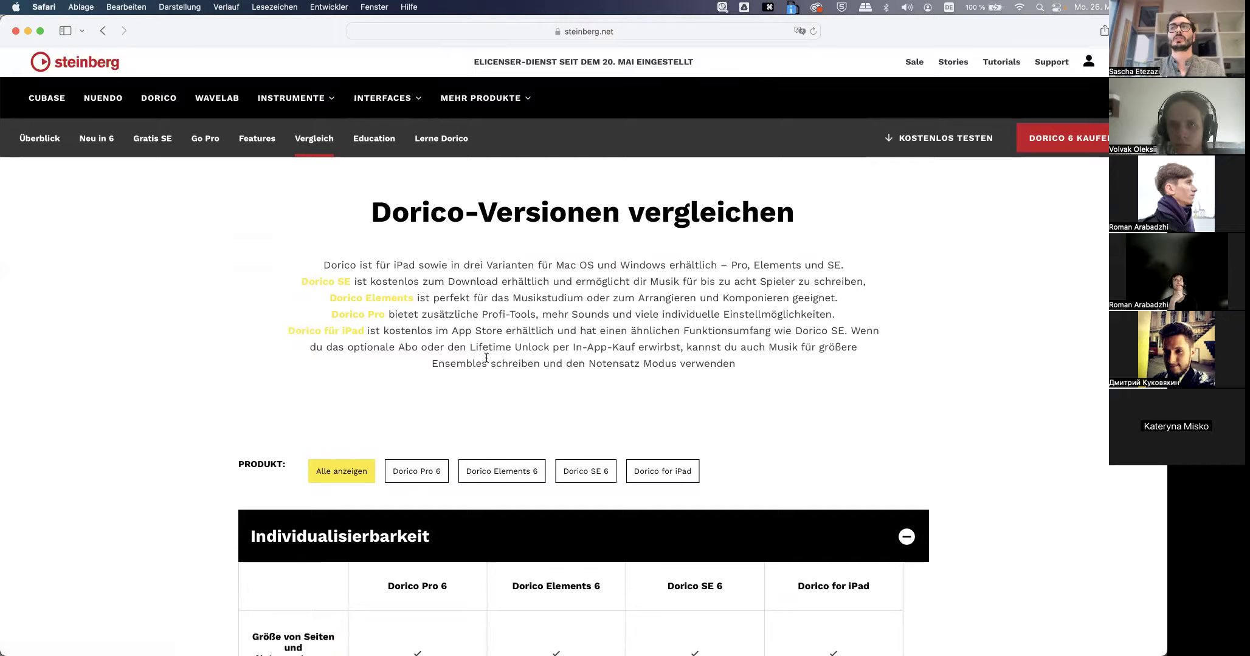
scroll(486, 359, "down", 8)
scroll(486, 360, "down", 1)
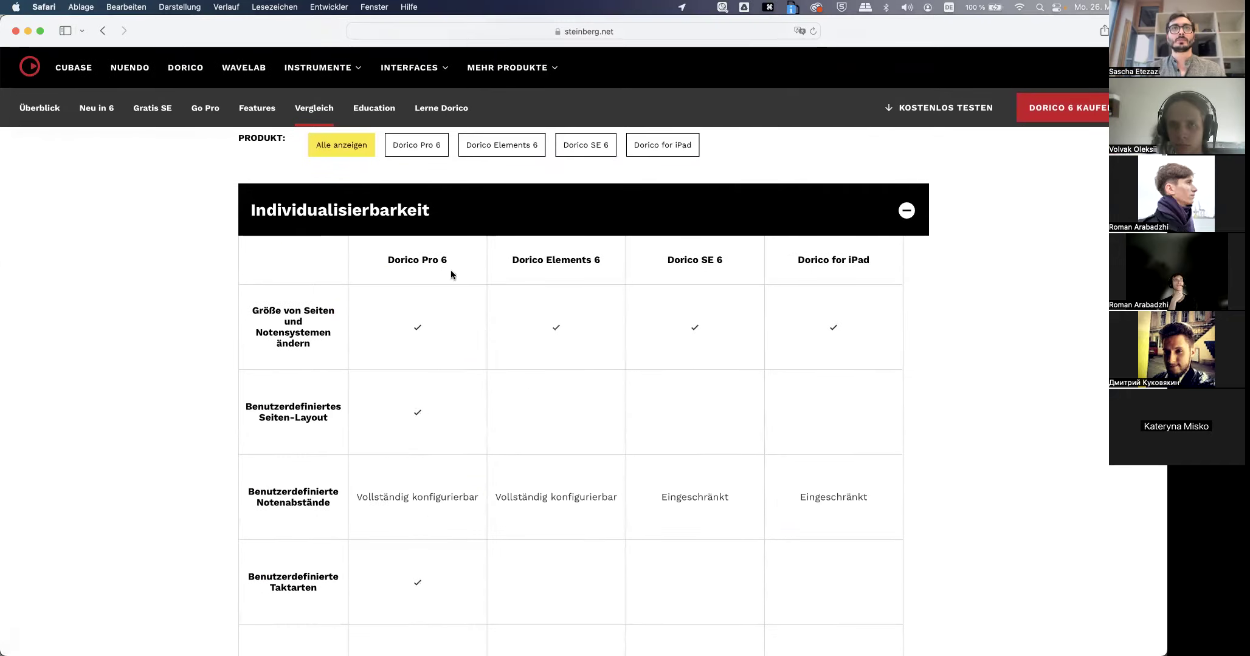
scroll(522, 411, "down", 10)
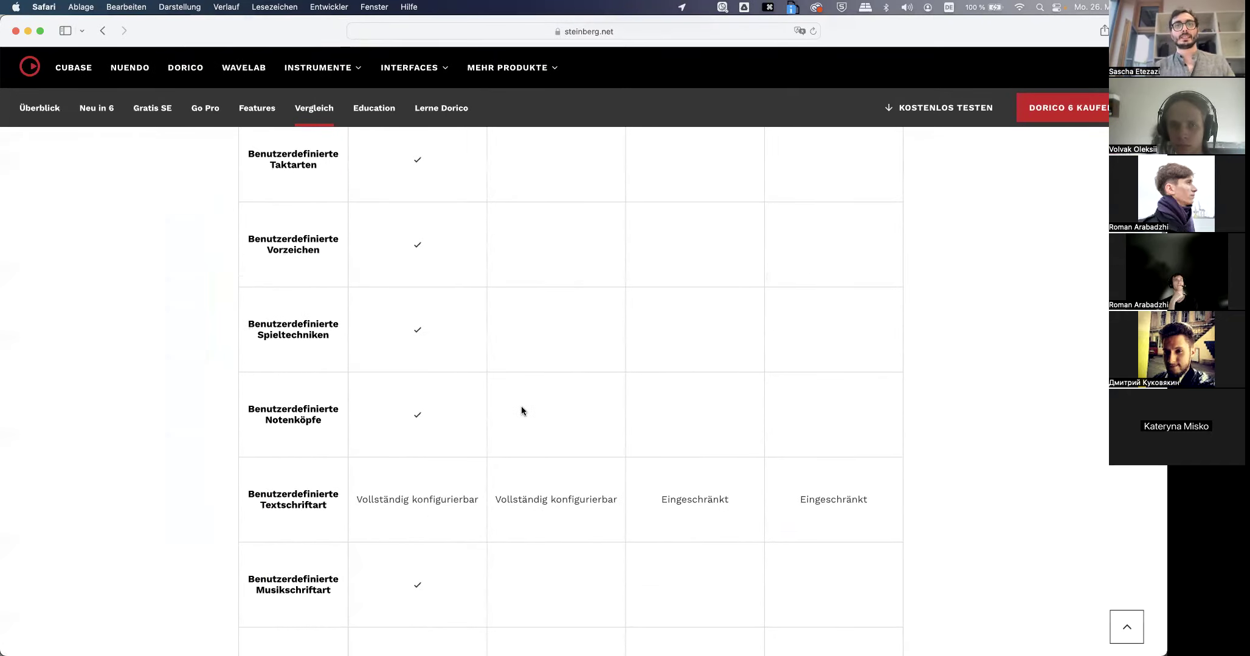
left_click(16, 30)
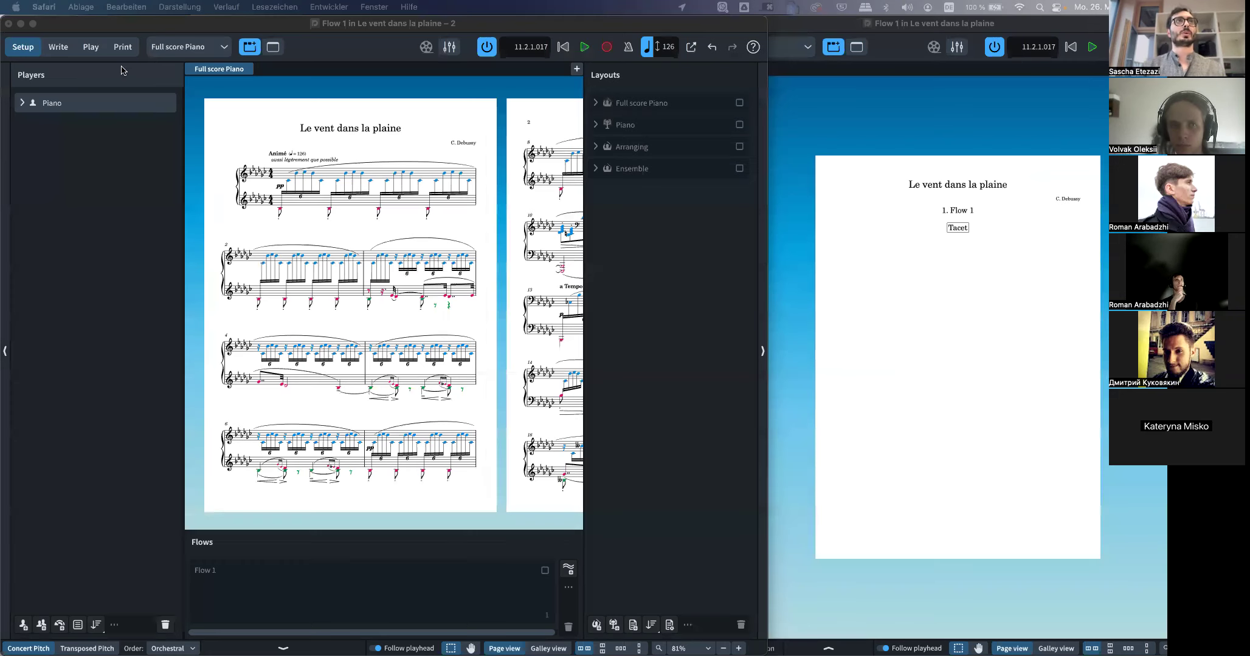
Close the second project window of Le vent dans la plaine
left_click(9, 23)
left_click_drag(723, 25, 457, 24)
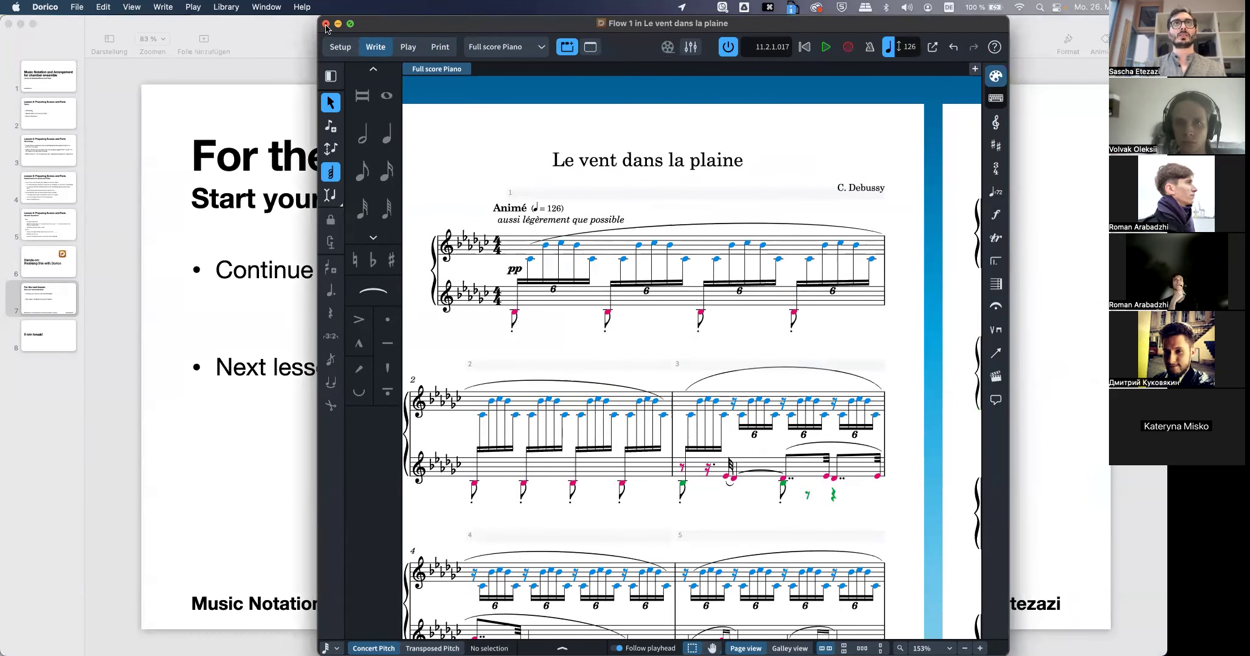
Check the installed Dorico edition in the program's About information, and close it
left_click(54, 7)
left_click(59, 26)
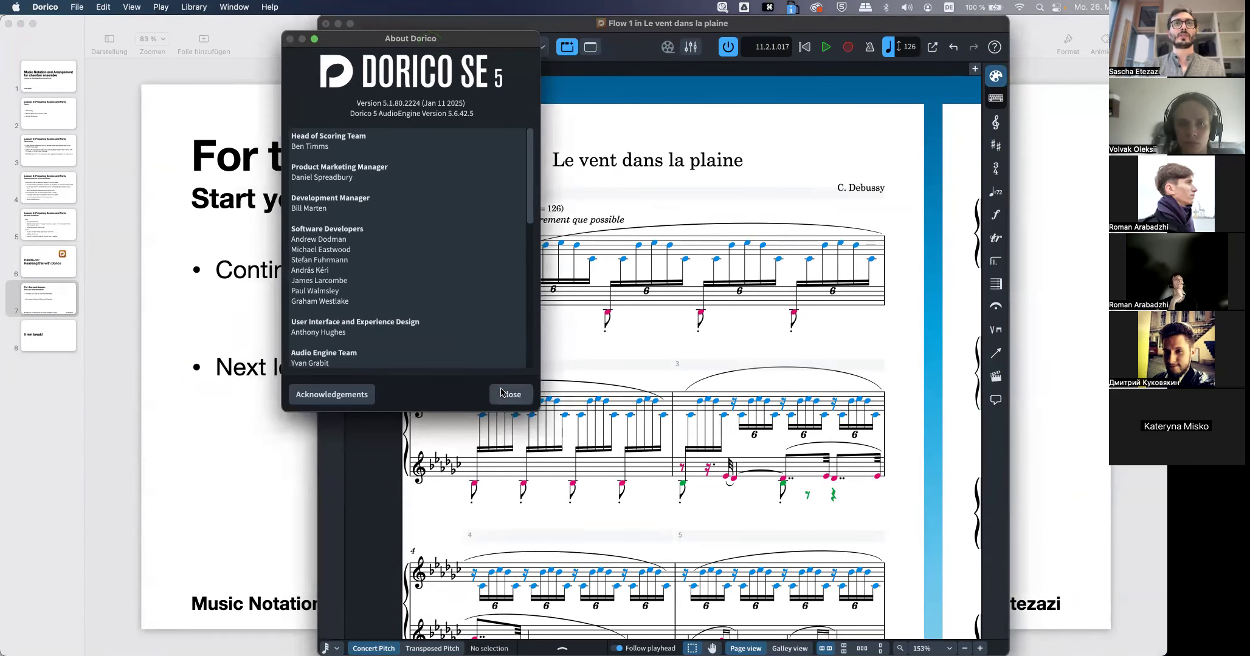
left_click(509, 395)
Close the Le vent dans la plaine score and quit Dorico
left_click(326, 23)
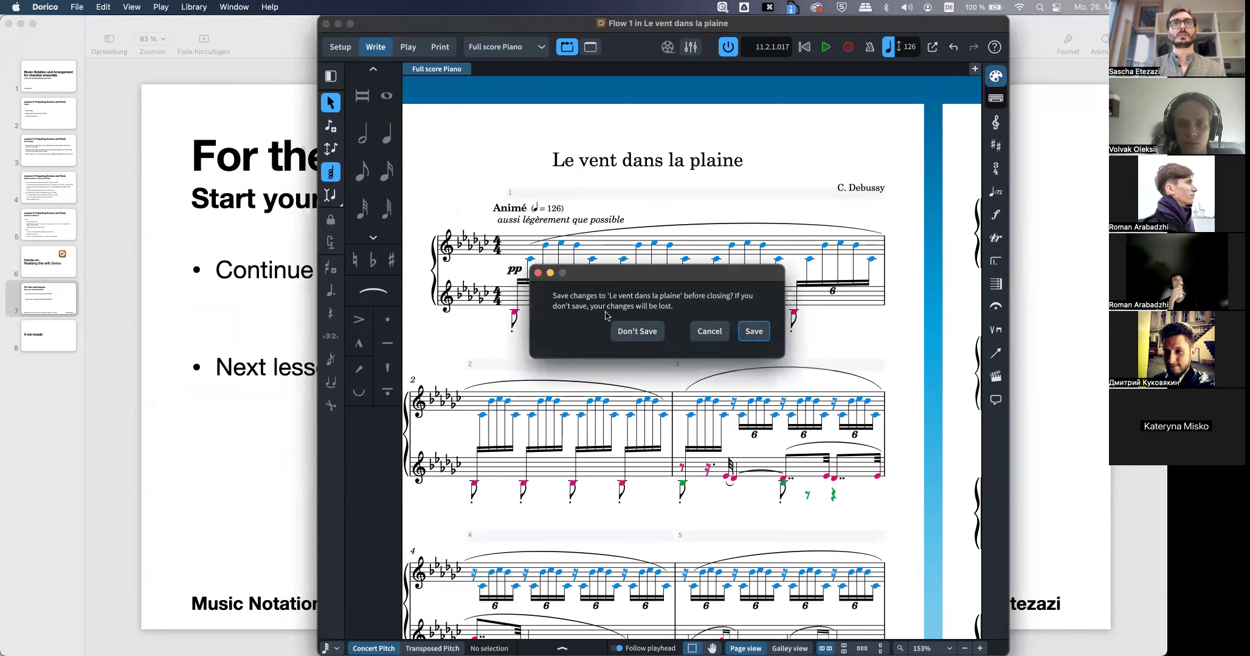
key("Escape")
key("super+q")
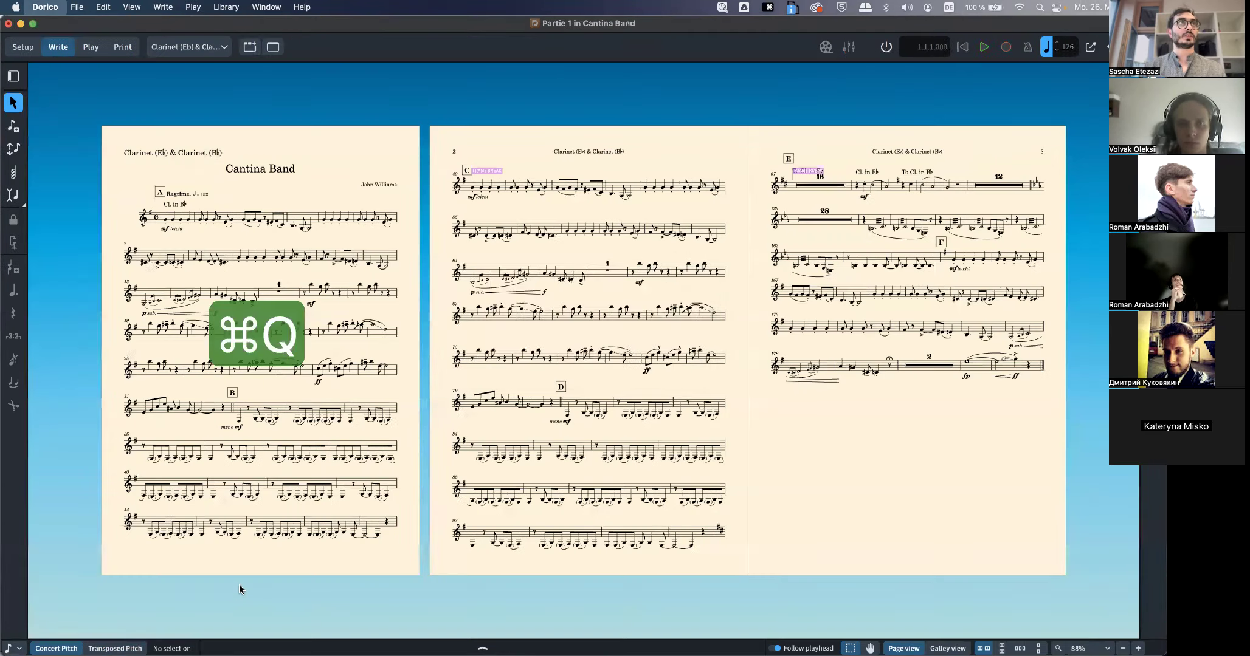
left_click(560, 332)
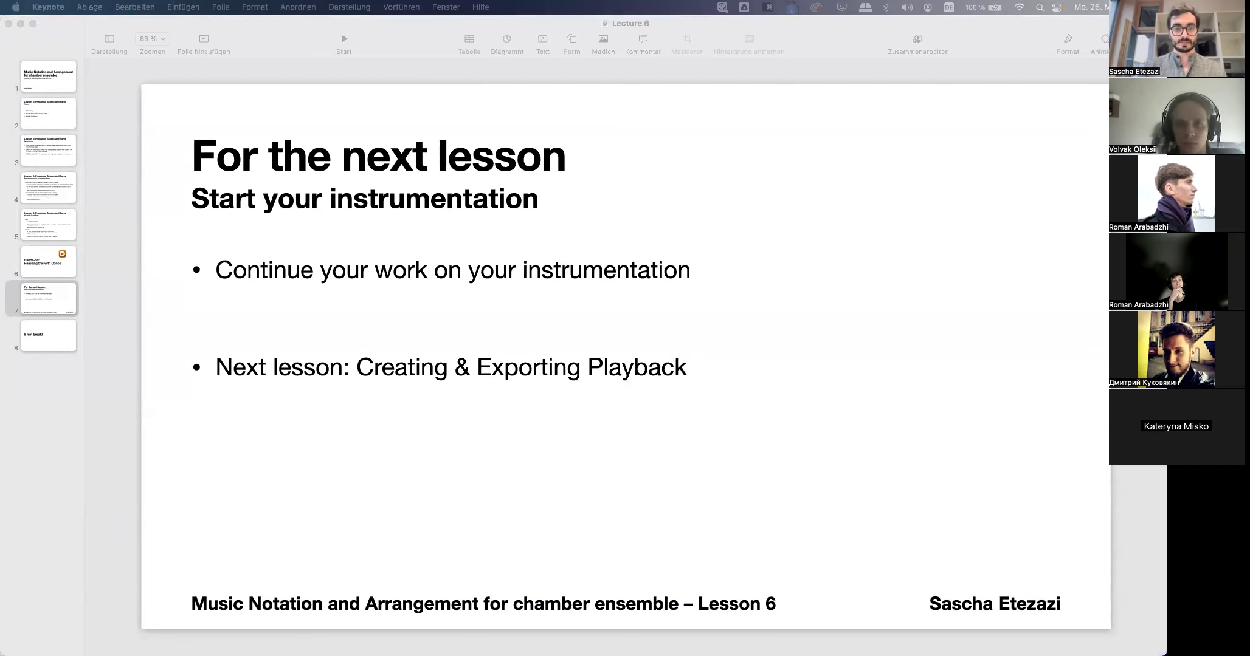
Bring up the Steinberg Hub of Dorico Elements, view the program's About information, and close it
key("super+Tab")
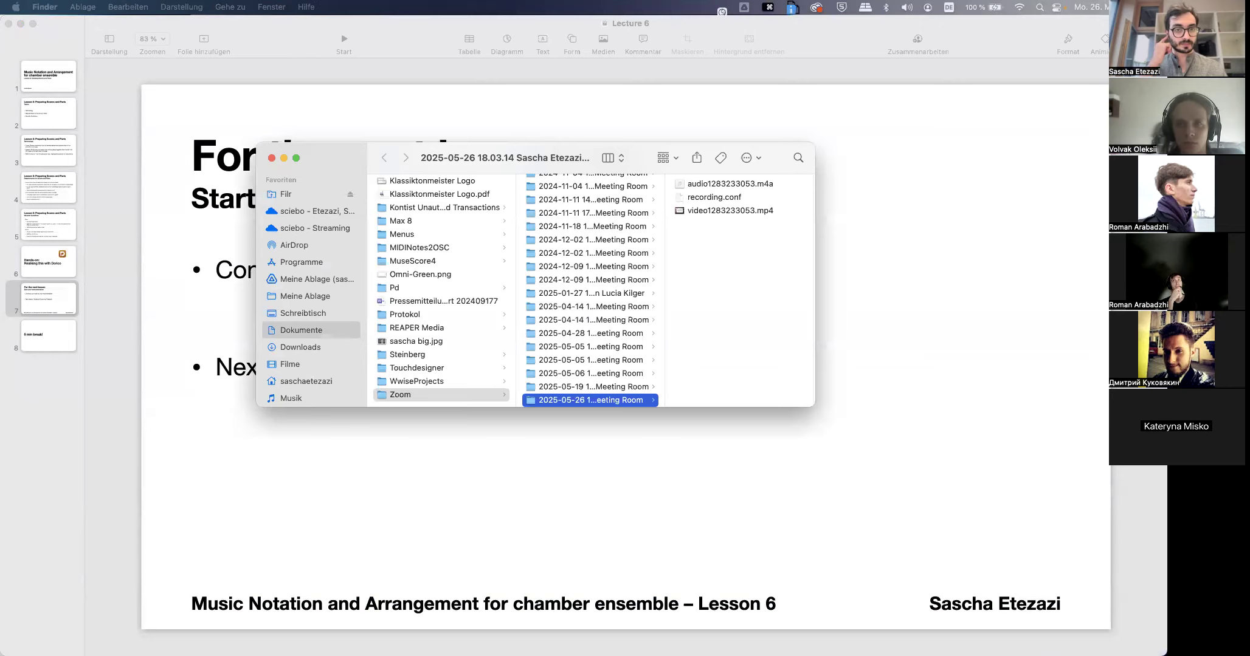
key("ctrl+Up")
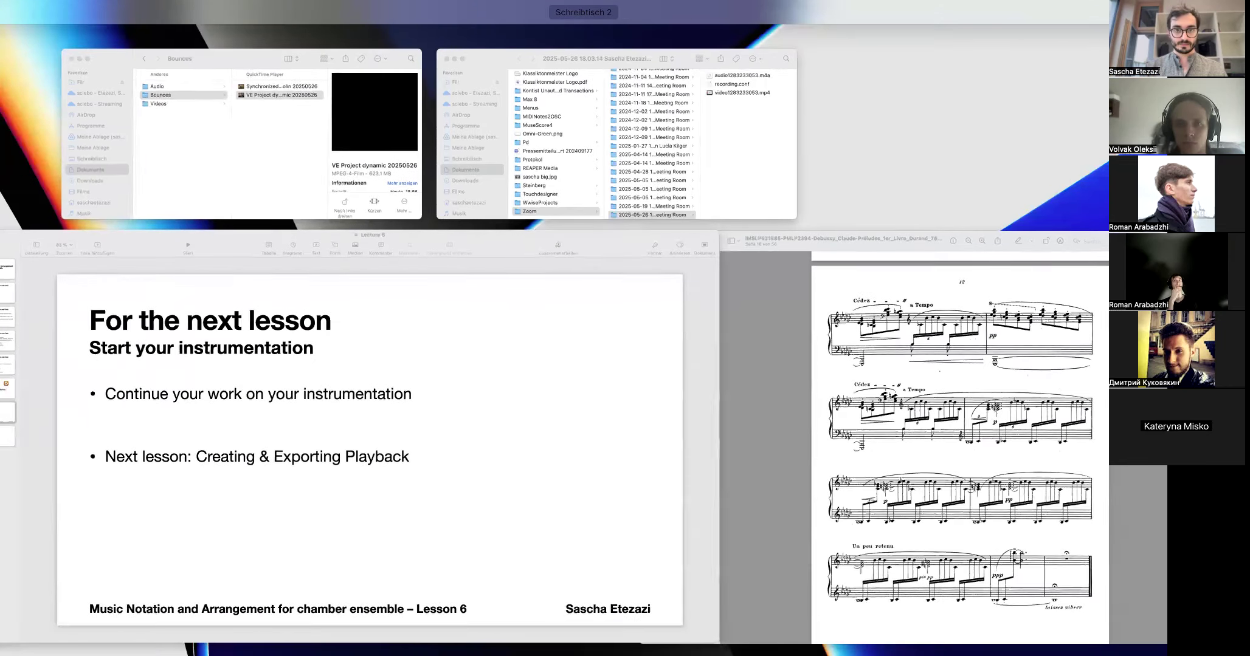
key("ctrl+Up")
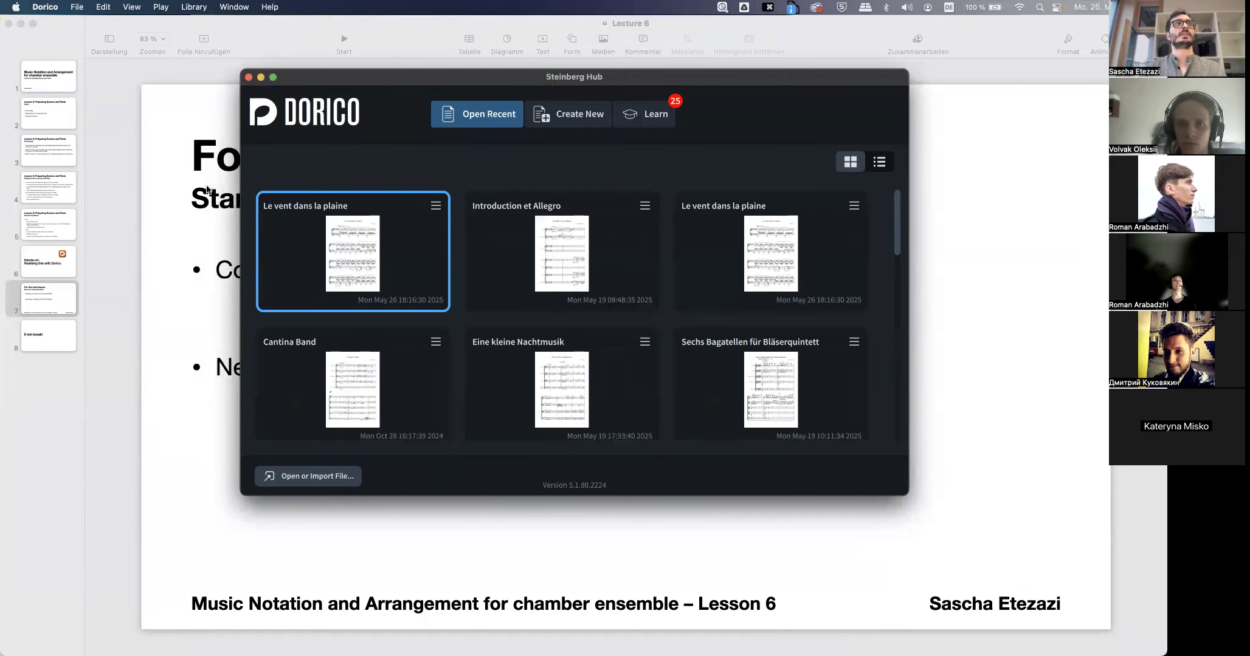
left_click(45, 7)
left_click(61, 22)
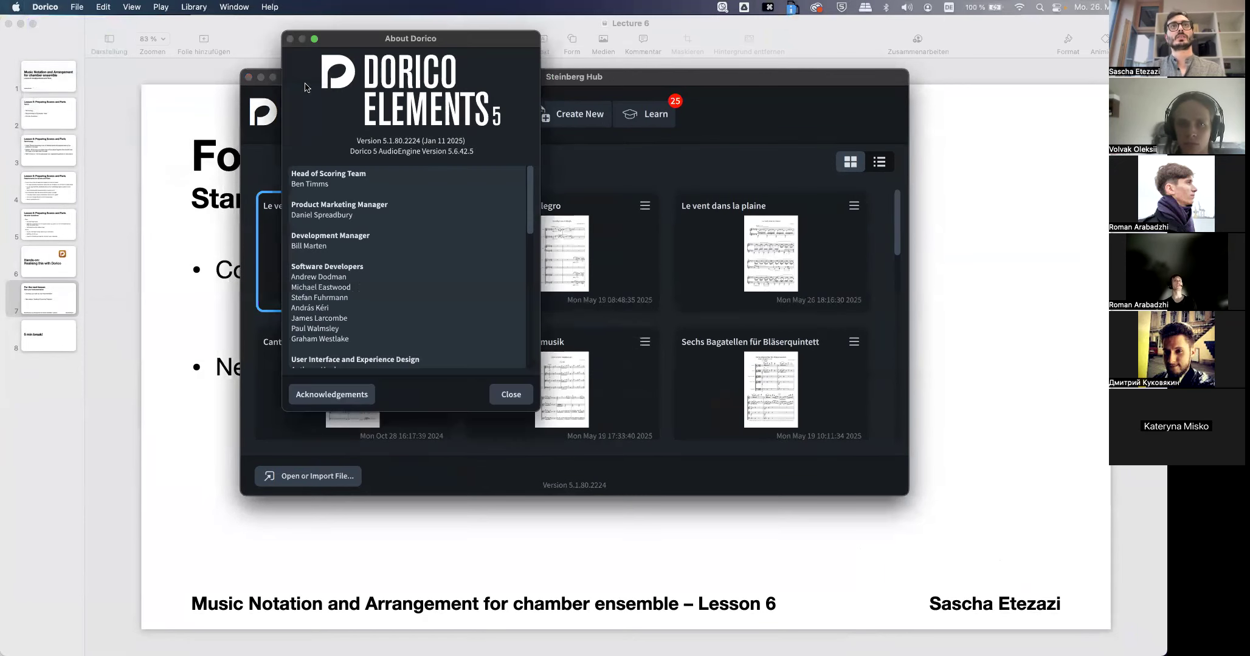
left_click(511, 394)
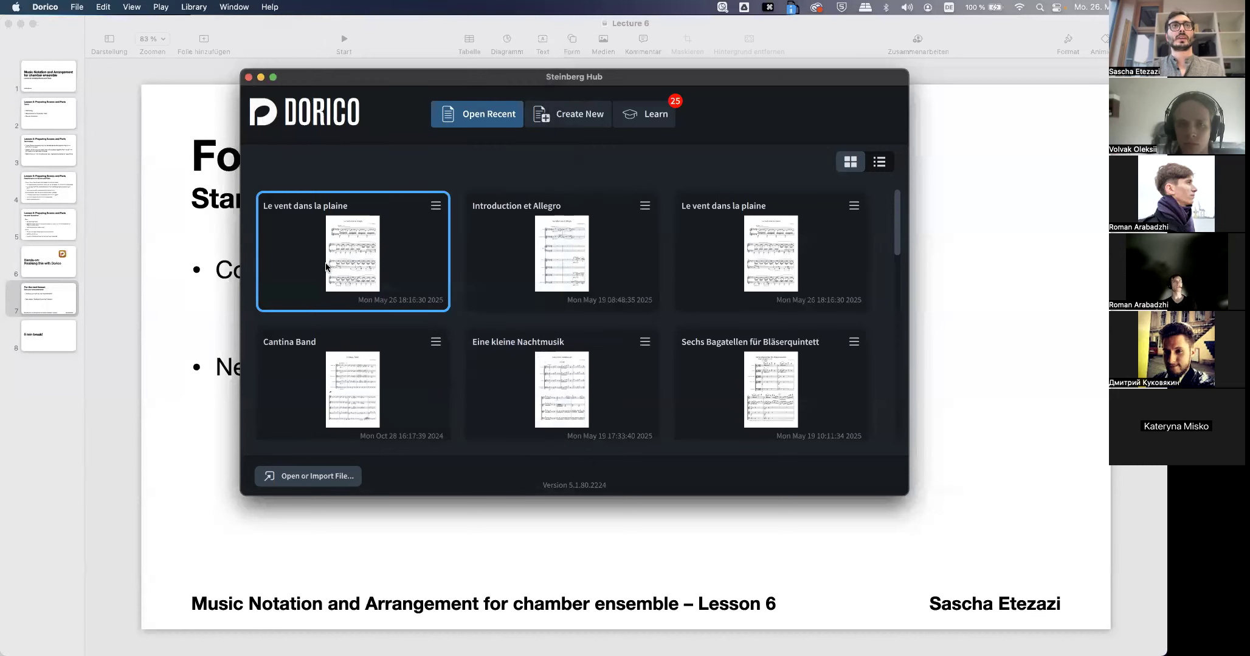
Open the recent project Le vent dans la plaine in an enlarged window and switch it to Engrave mode
double_click(327, 266)
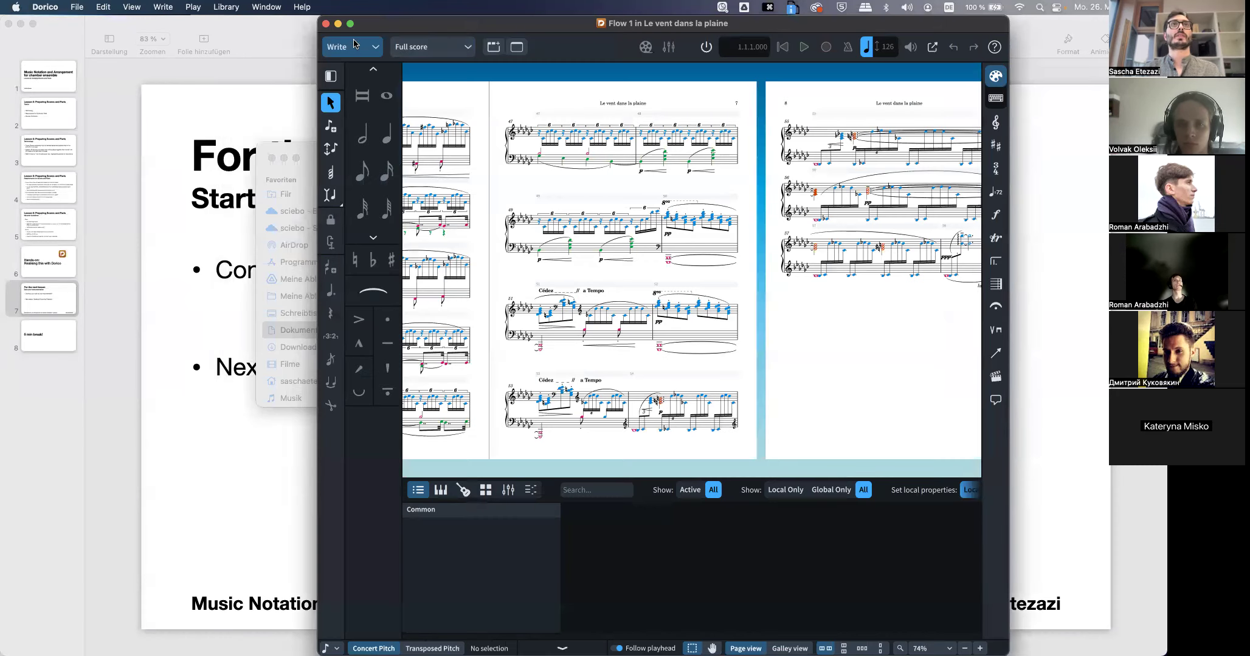
left_click_drag(299, 38, 2, 38)
left_click(90, 48)
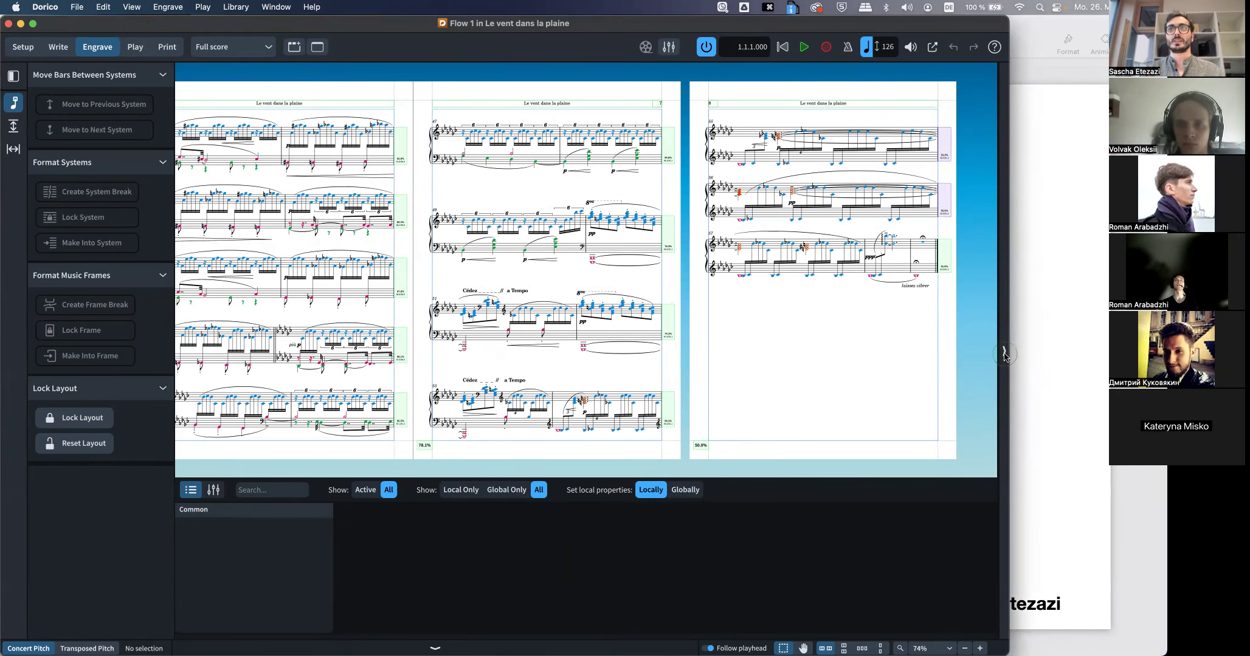
Use graphic editing to shift the pp dynamic in bar 9 to start offset X -7/16, Y -5/8
scroll(618, 349, "left", 15)
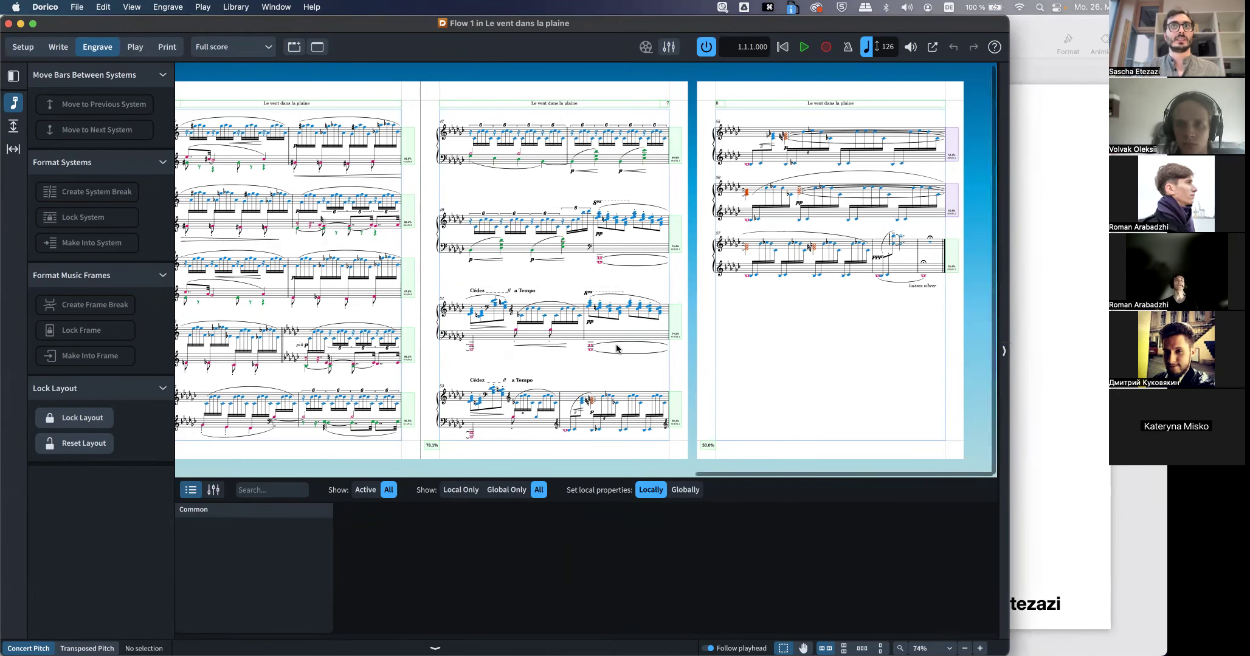
scroll(618, 349, "left", 10)
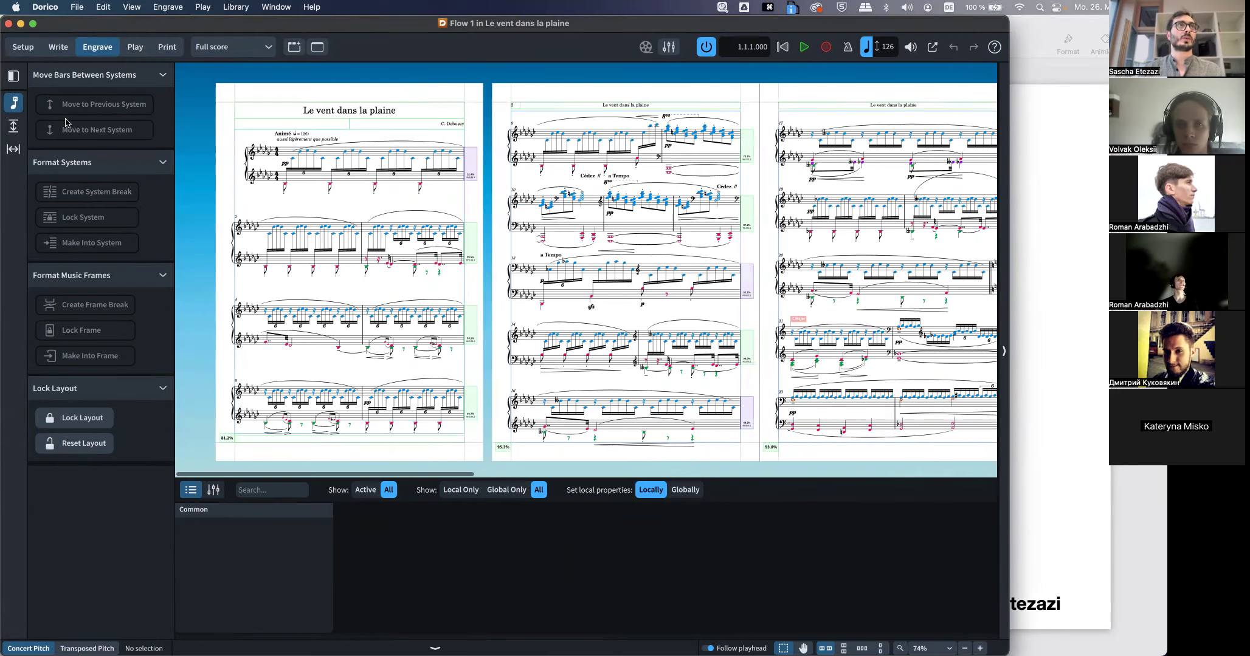
scroll(265, 157, "up", 5)
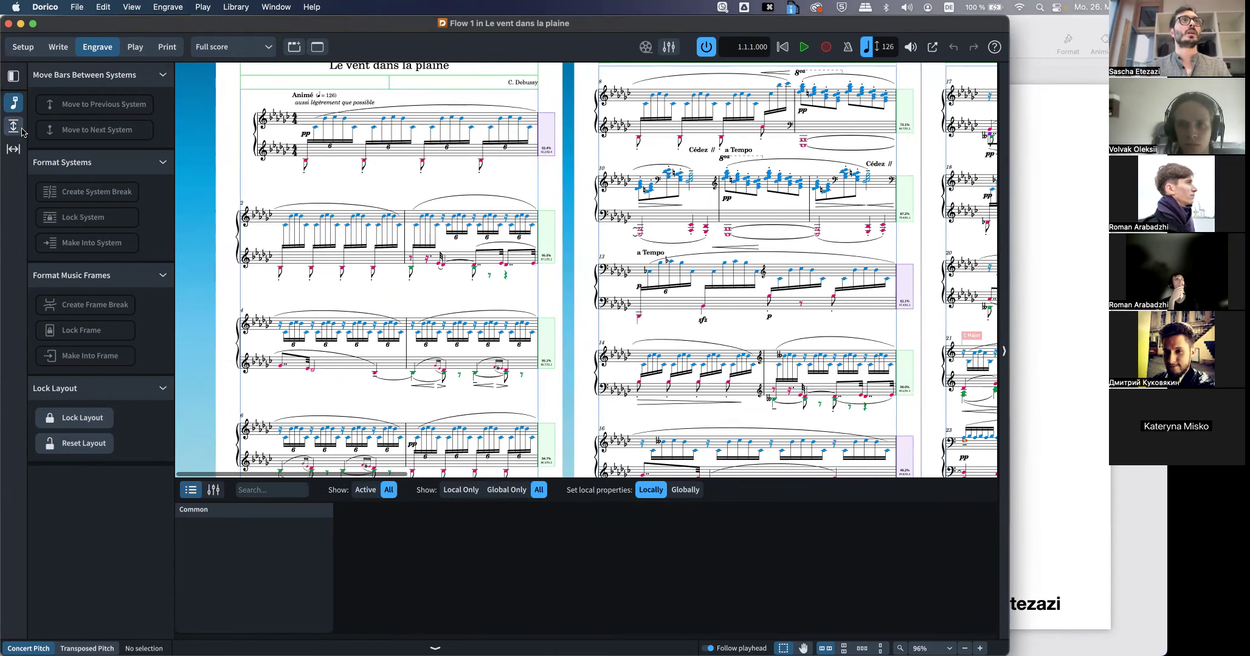
left_click(13, 149)
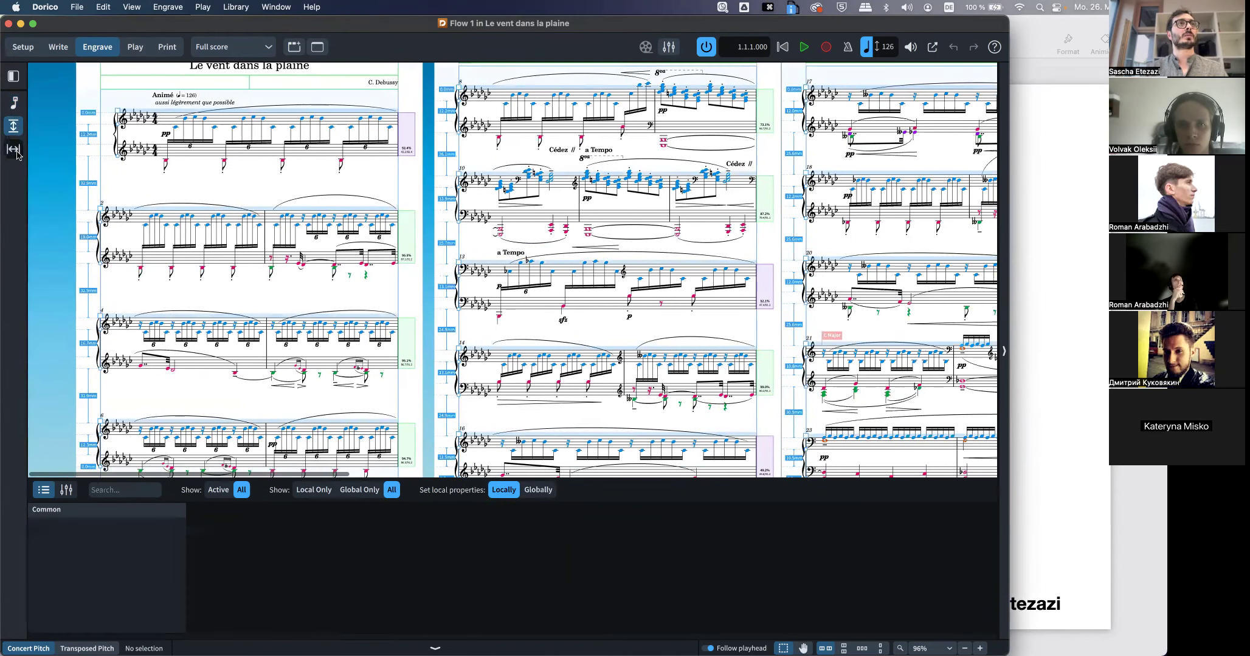
left_click(13, 102)
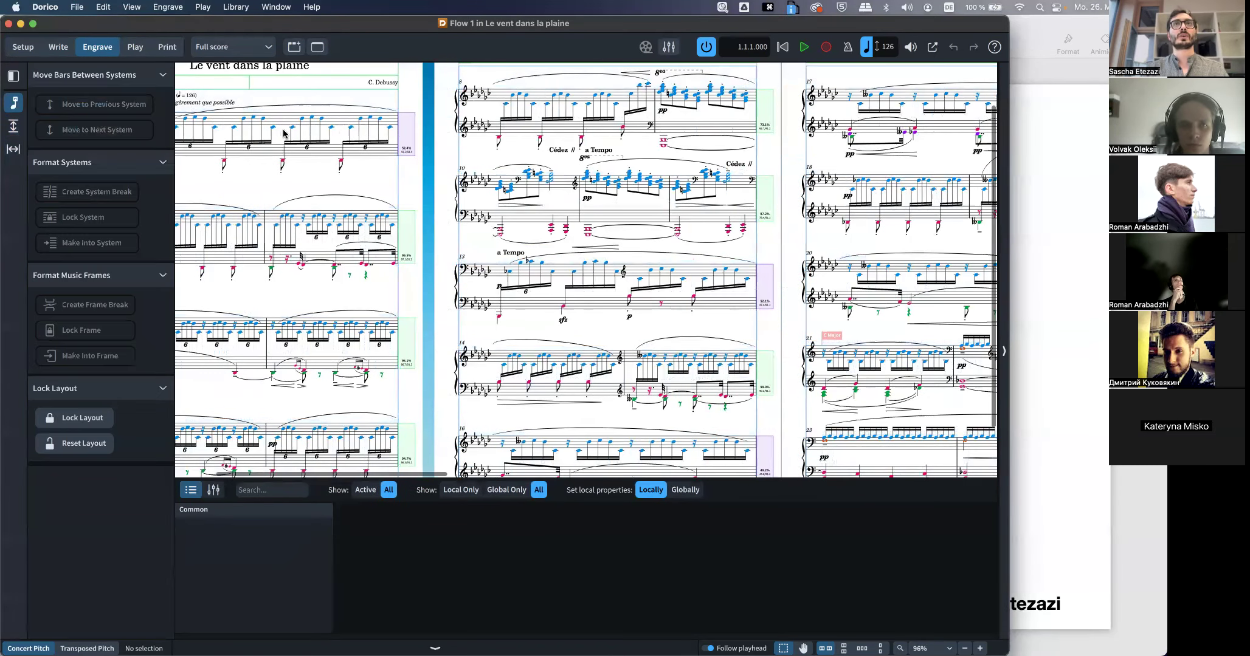
scroll(697, 142, "left", 4)
left_click(794, 111)
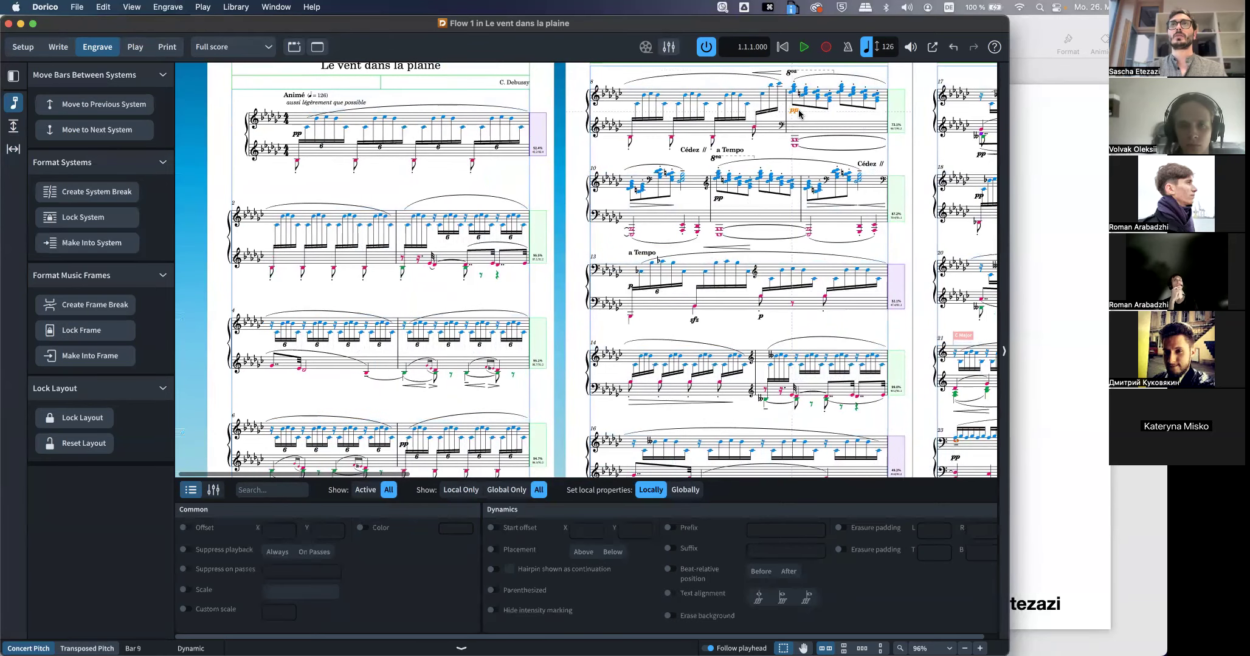
mouse_move(792, 114)
left_mouse_down()
mouse_move(806, 122)
mouse_move(790, 115)
left_mouse_up()
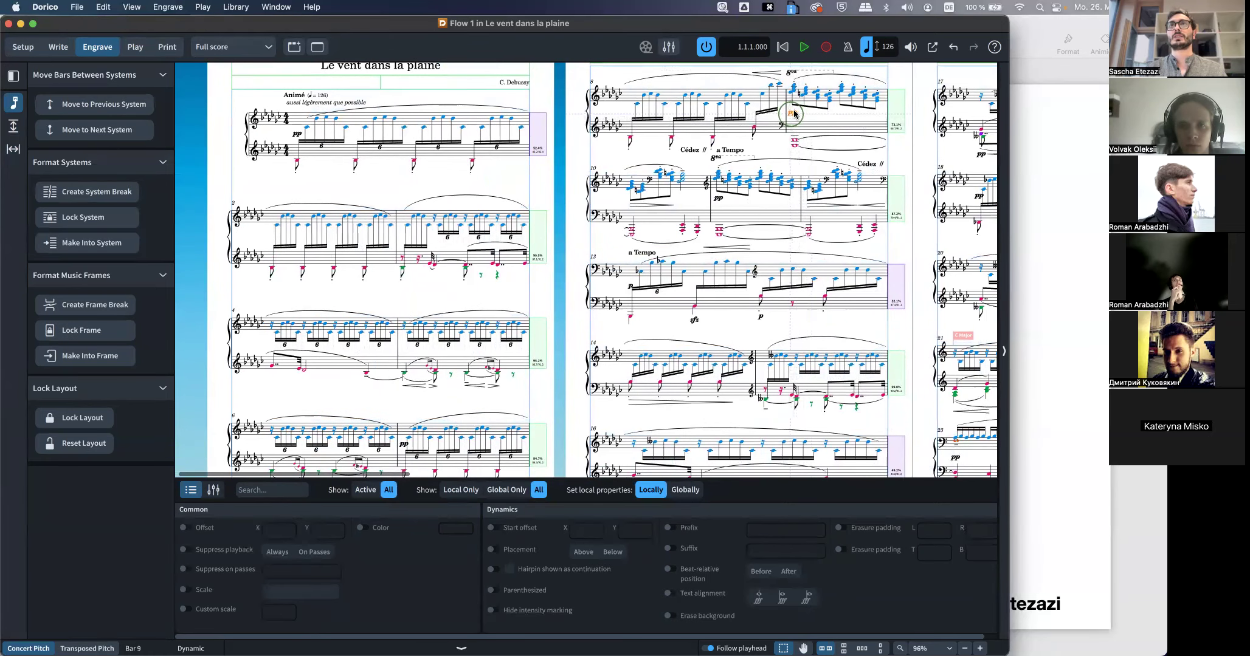
Move the starting point of the slur over bars 3–4 to start offset X 13/16, Y -3/16
scroll(626, 152, "left", 1)
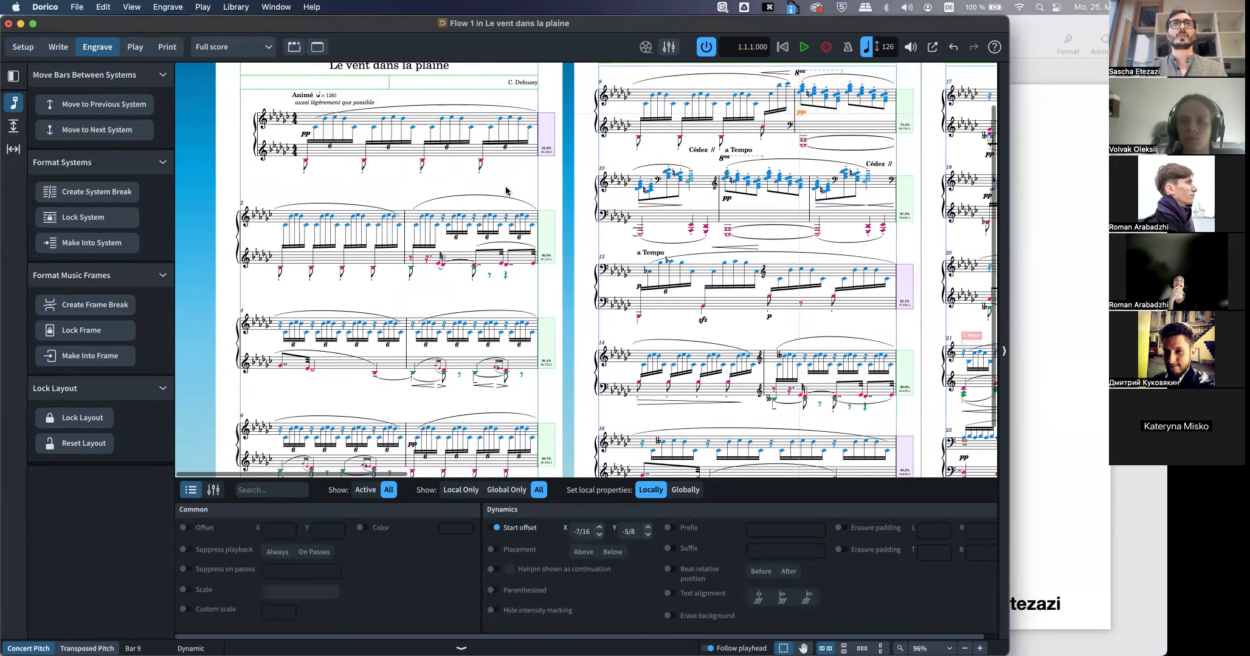
left_click(474, 202)
left_click(473, 196)
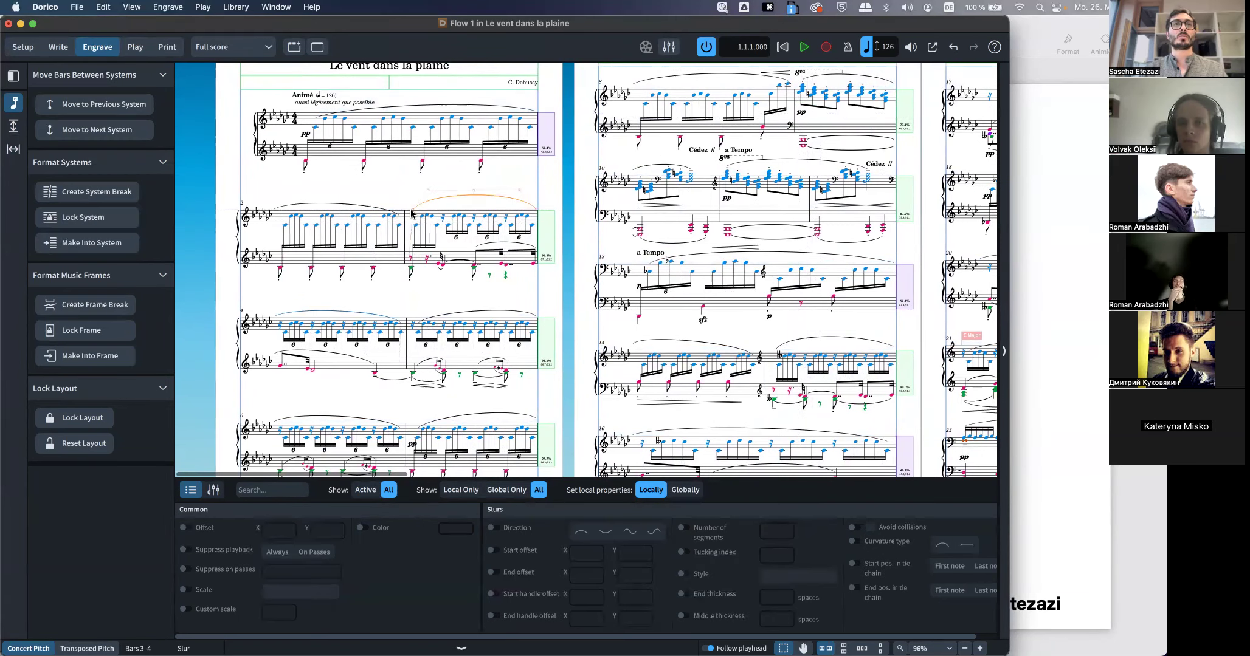
left_click_drag(412, 210, 413, 213)
Try to reposition a tie of the tied chord in bar 55 on page 8, and undo the move
scroll(413, 210, "up", 4)
scroll(442, 304, "right", 15)
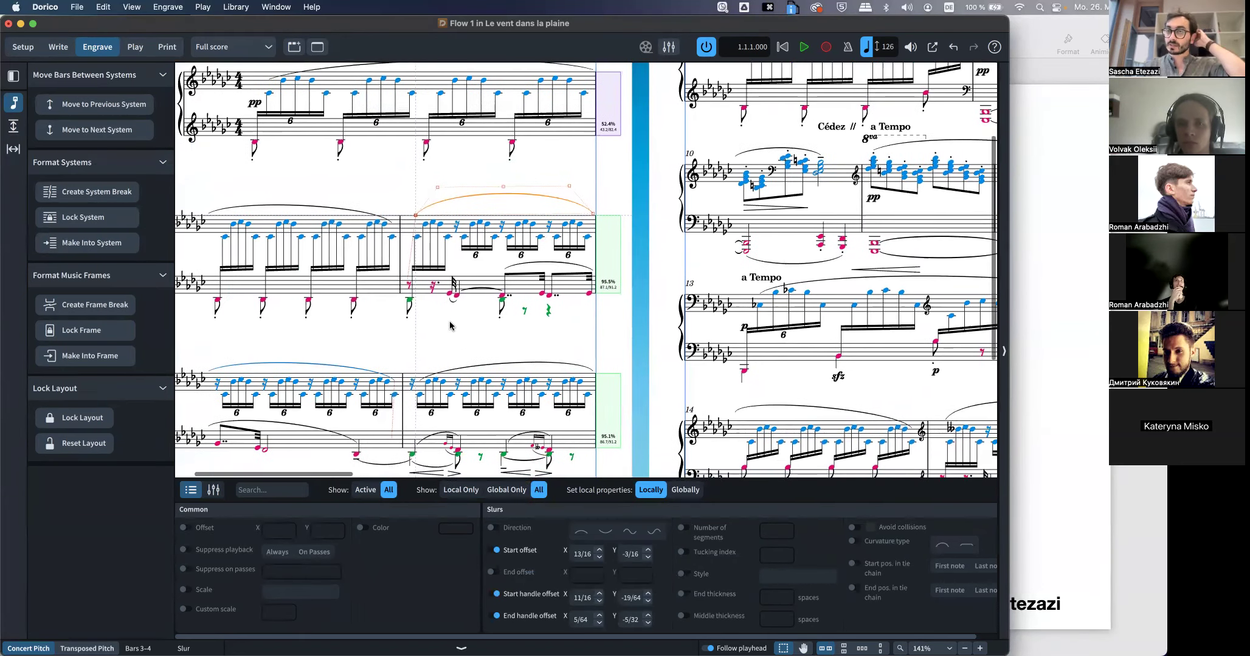
scroll(707, 316, "right", 15)
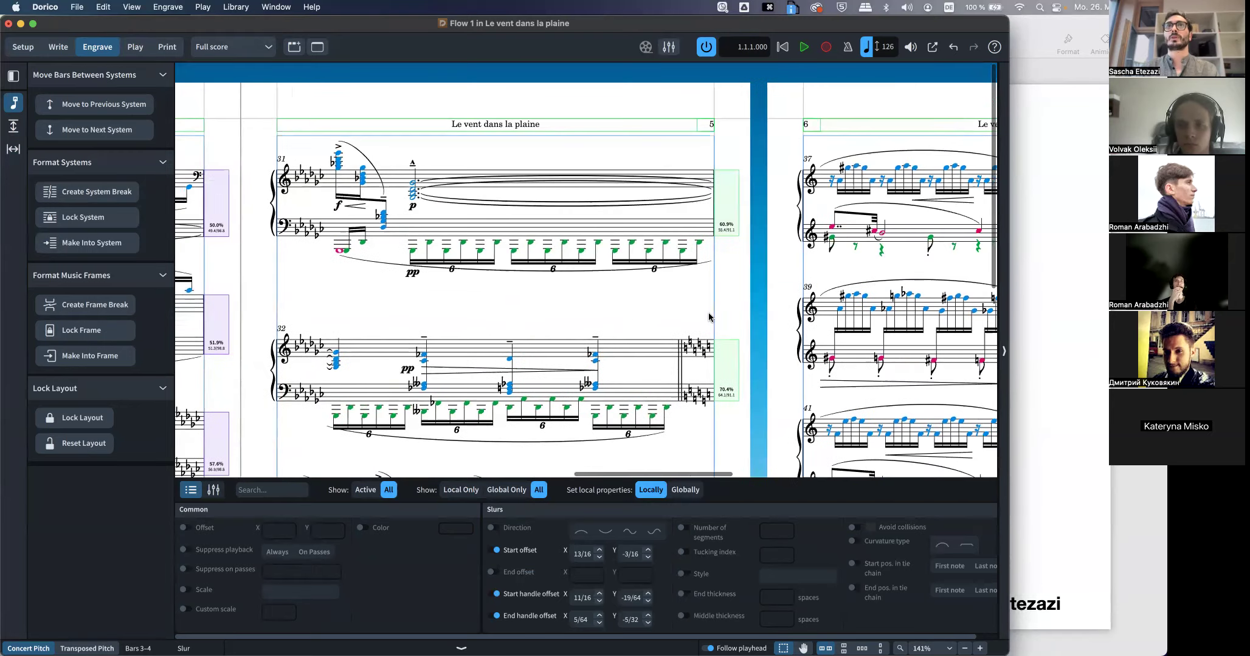
scroll(709, 317, "right", 10)
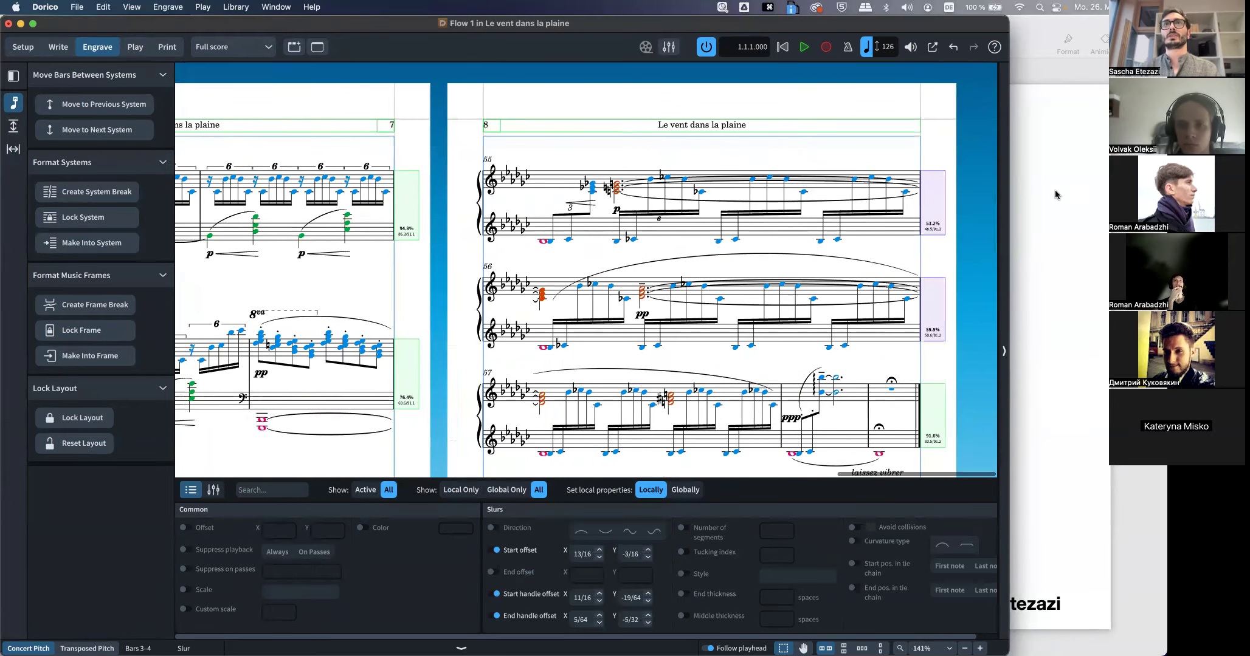
left_click(635, 183)
left_click_drag(636, 181, 639, 214)
key("super+z")
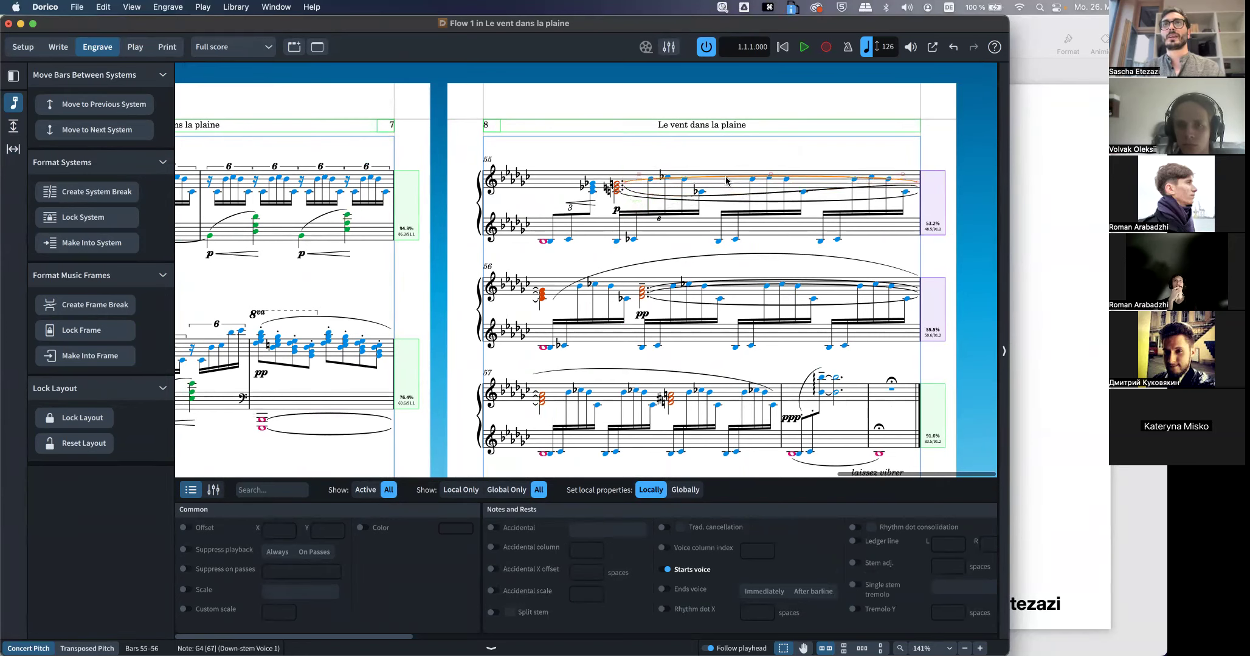
Raise two of the ties in bar 55 above the upper staff, clear of the notes
left_click_drag(725, 175, 723, 166)
left_click(731, 197)
left_click_drag(640, 214, 718, 163)
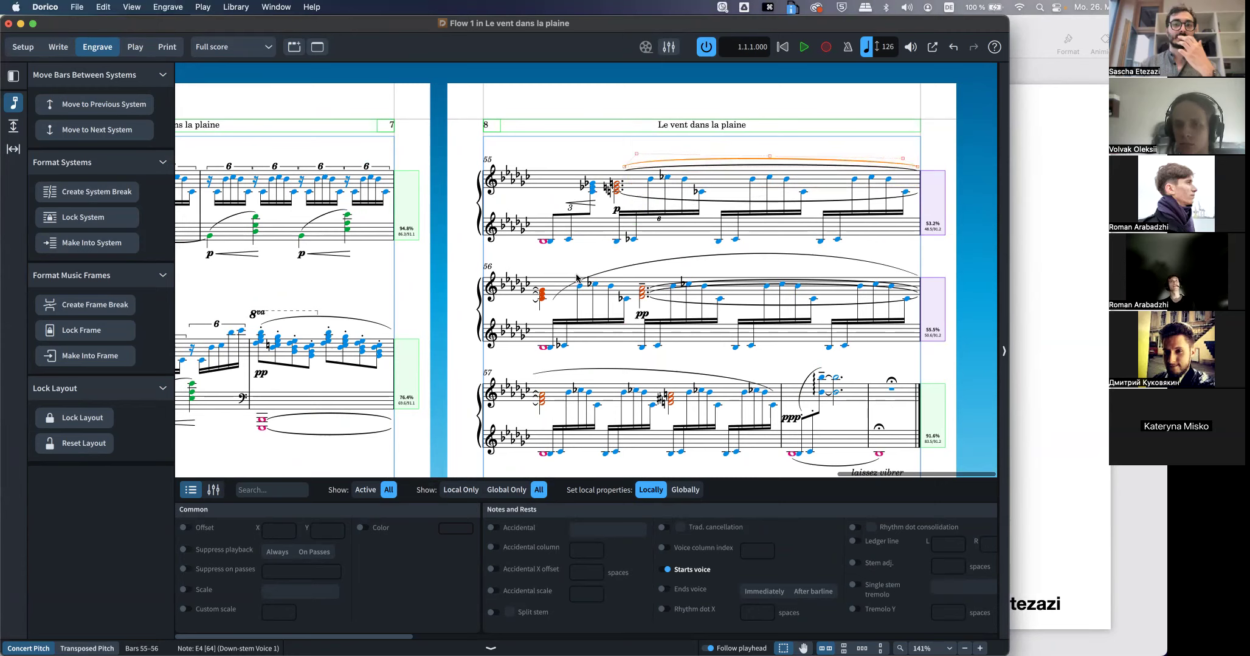
key("super+Tab")
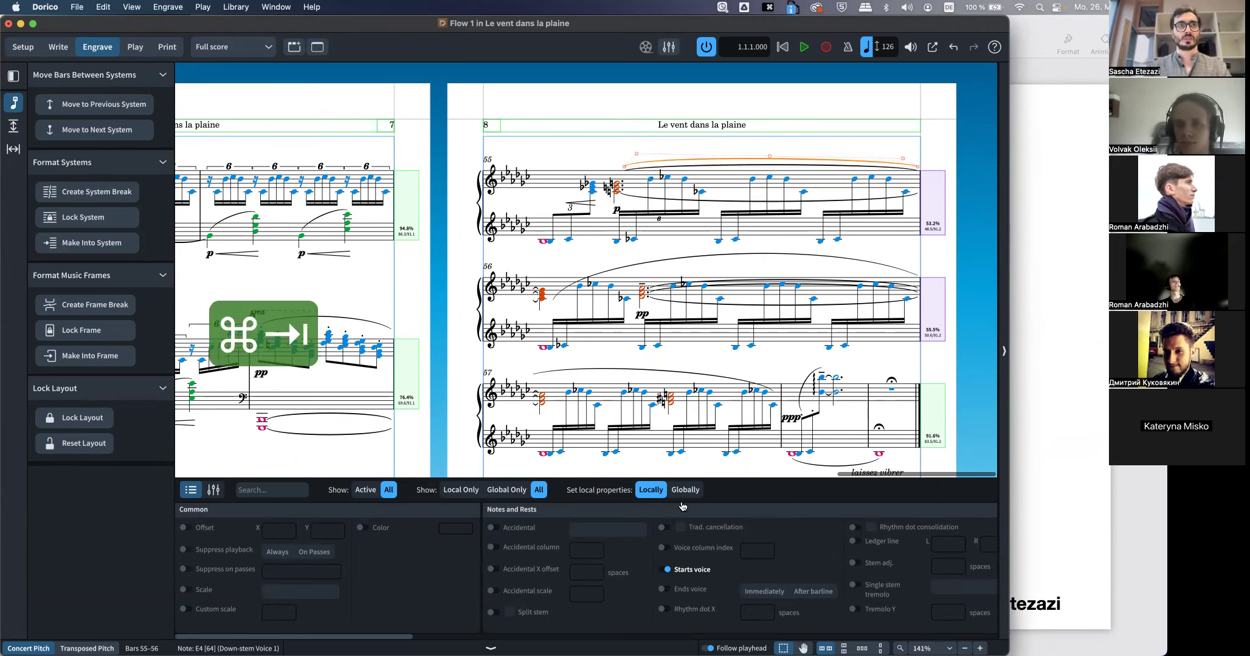
key("super+Tab")
key("super+Tab")
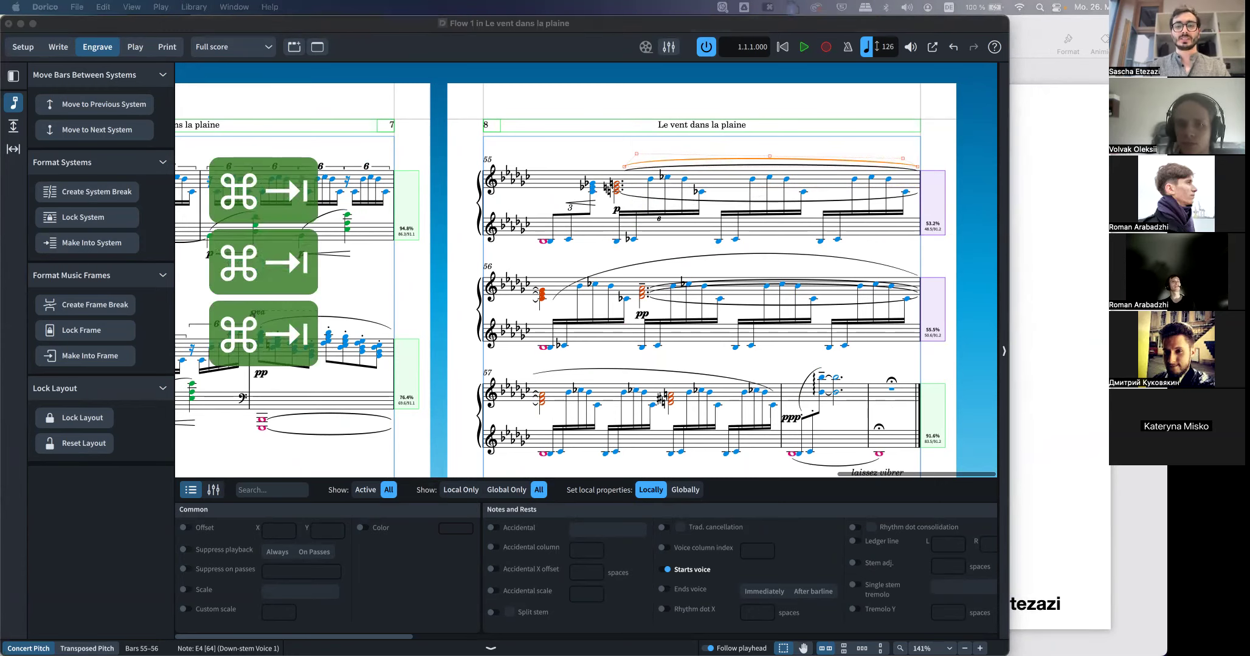
key("ctrl+Up")
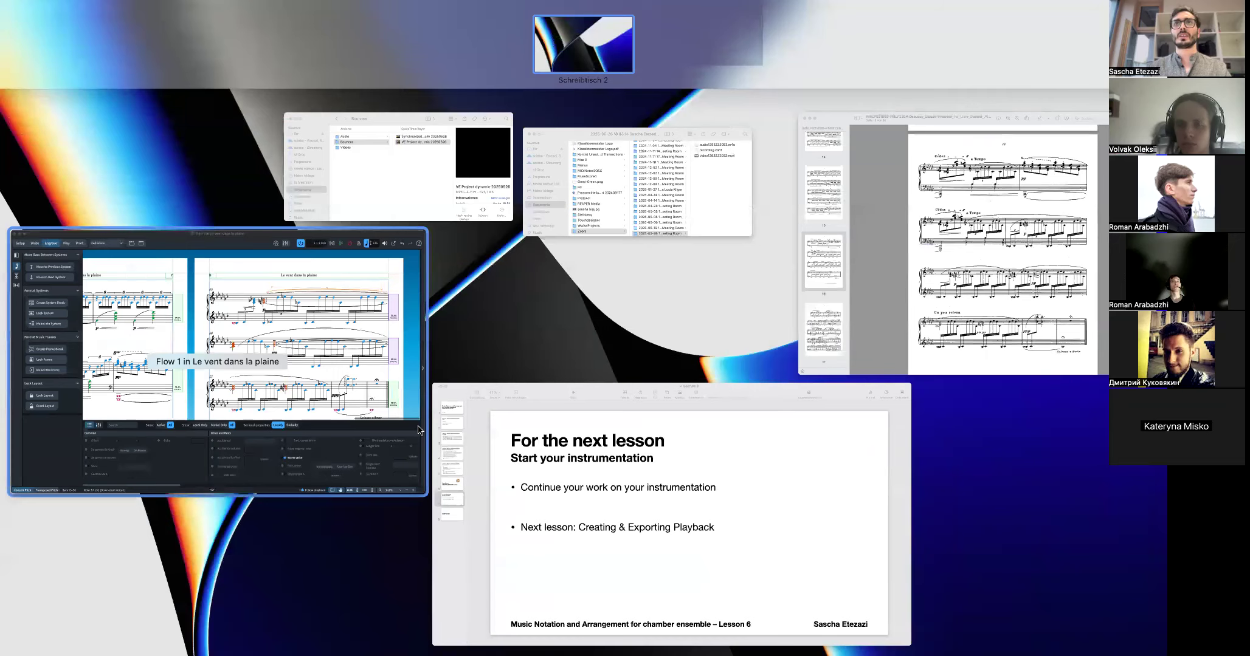
left_click(389, 411)
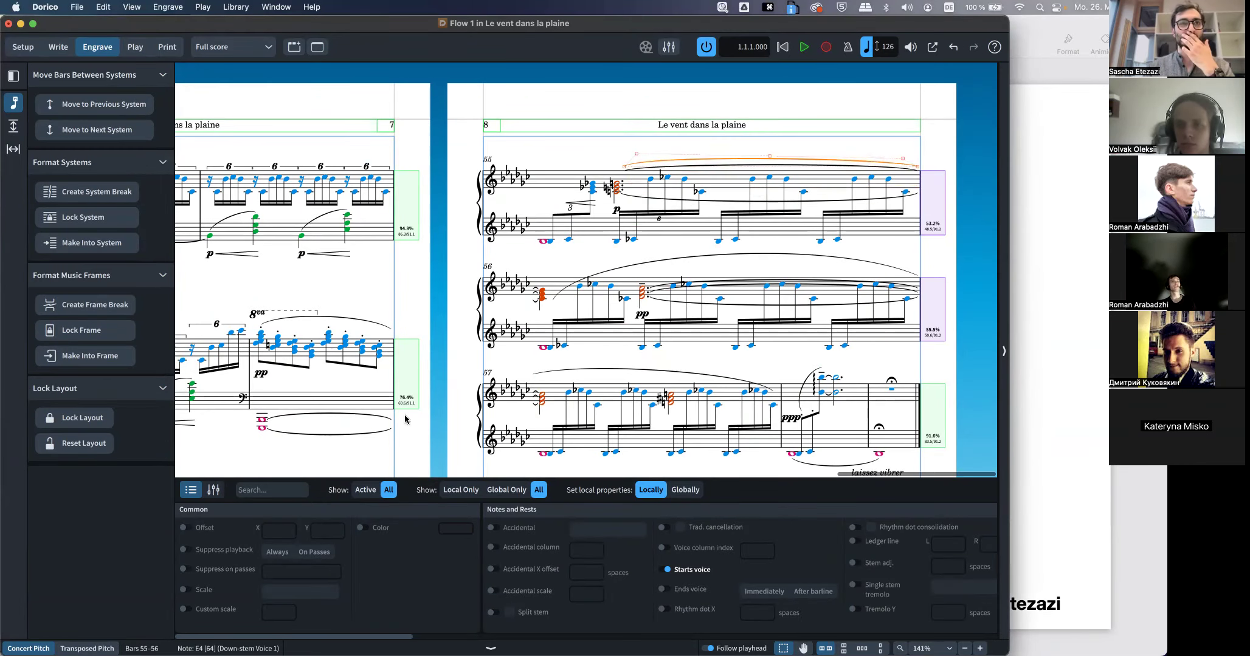
Switch to the web browser and search for "drocio elements" in a new tab
key("shift+super+e")
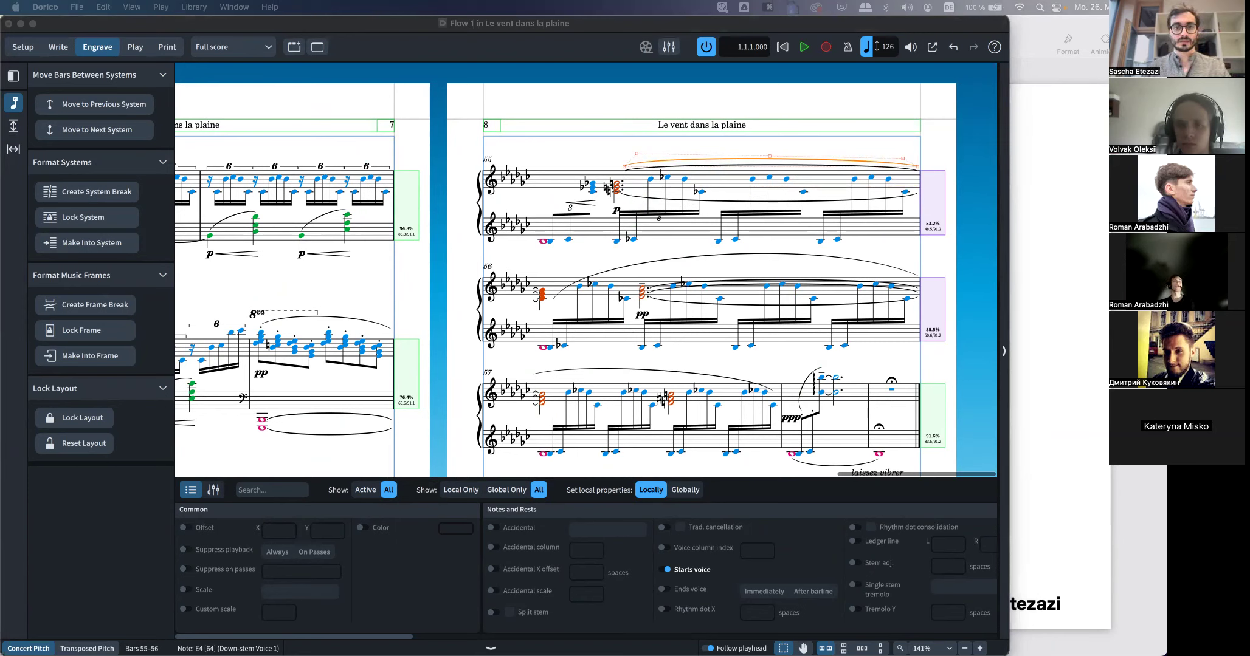
key("super+w")
key("super+t")
type("drocio")
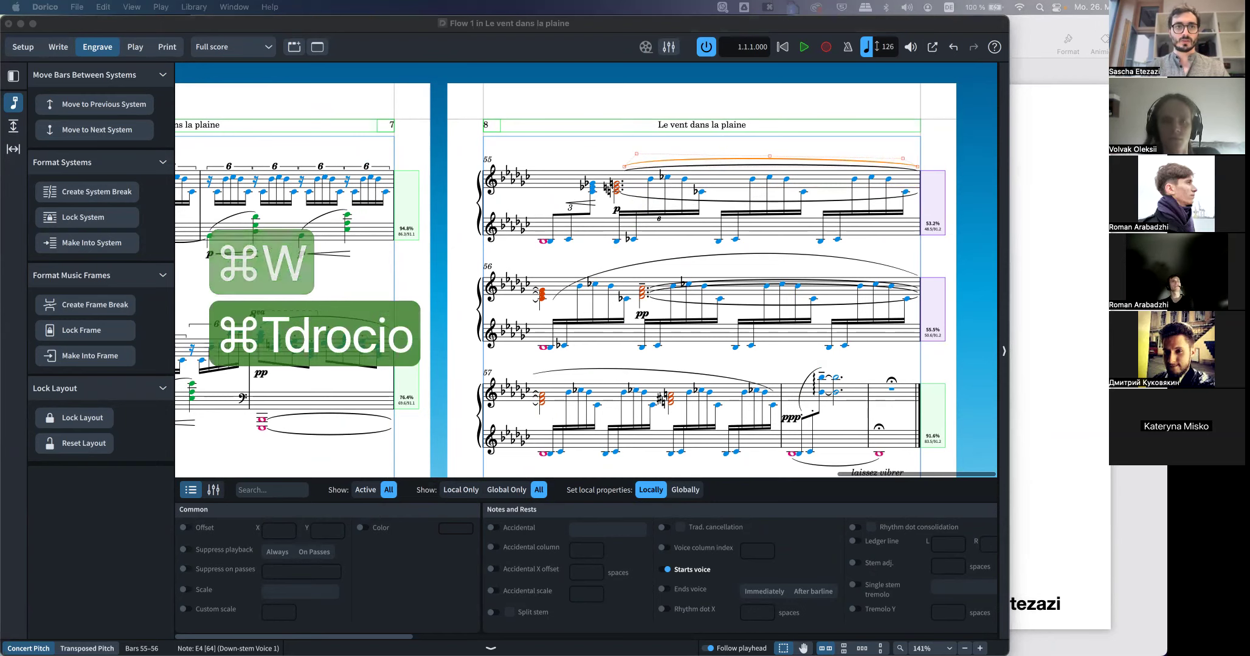
key("space")
type("elements")
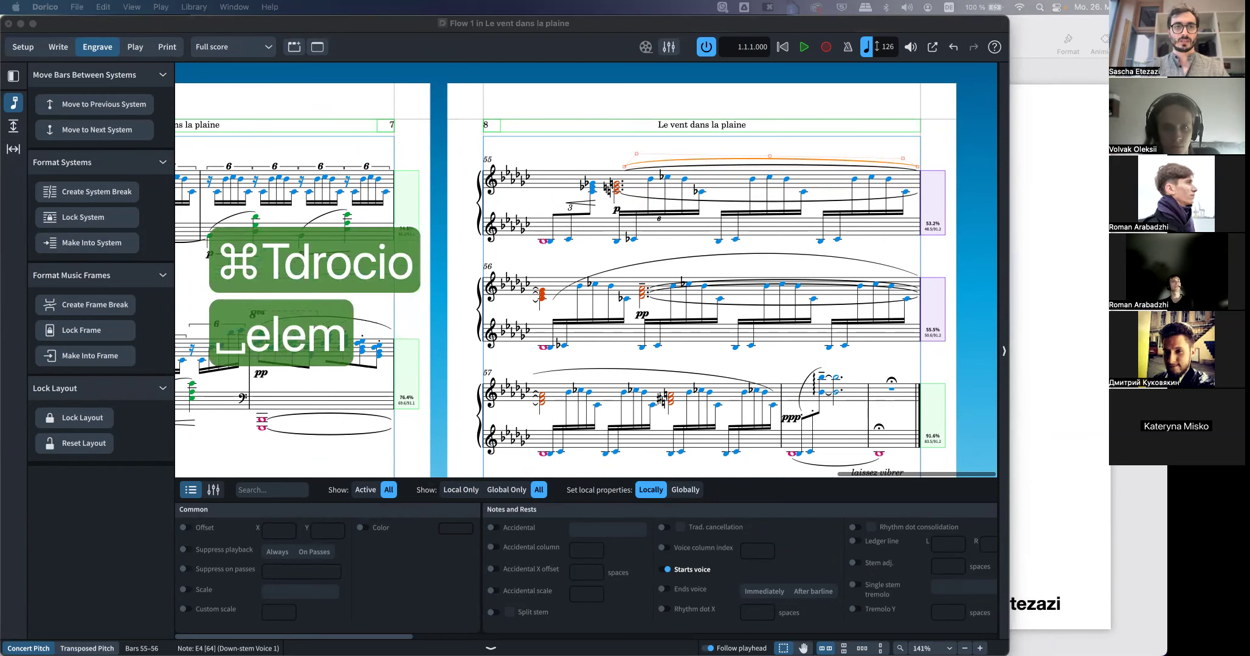
key("Return")
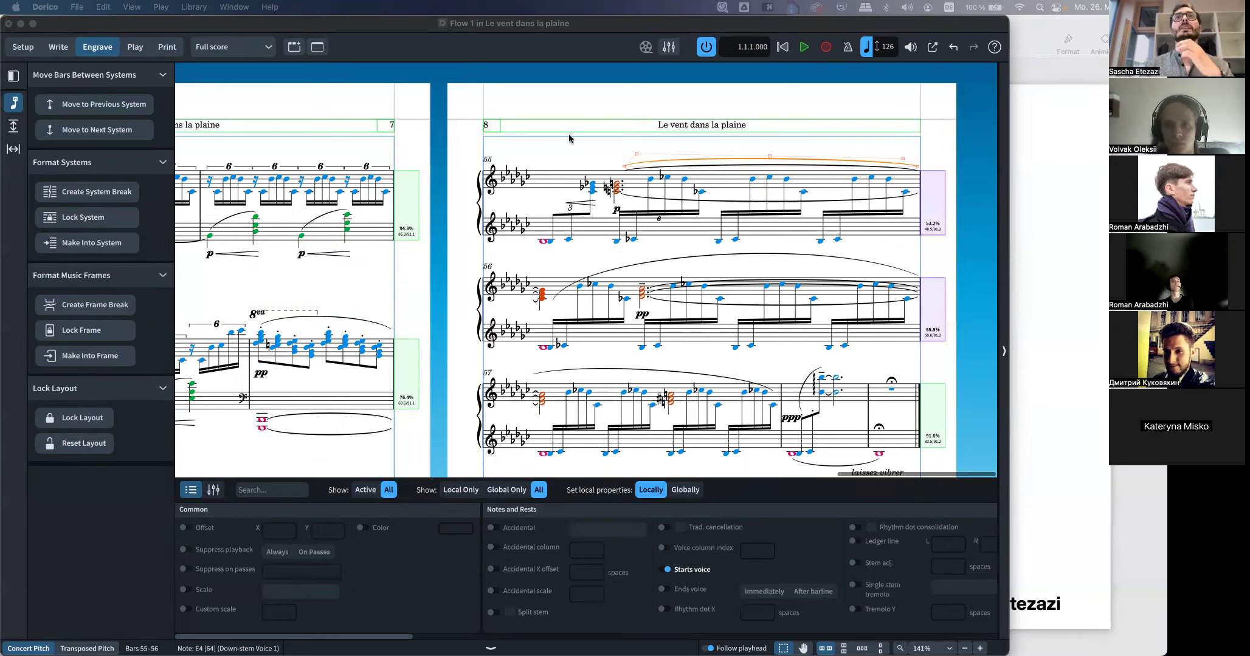
Return to the score, clear the tie selection, and hide the properties area to enlarge the page view
left_click(459, 200)
scroll(459, 199, "down", 5)
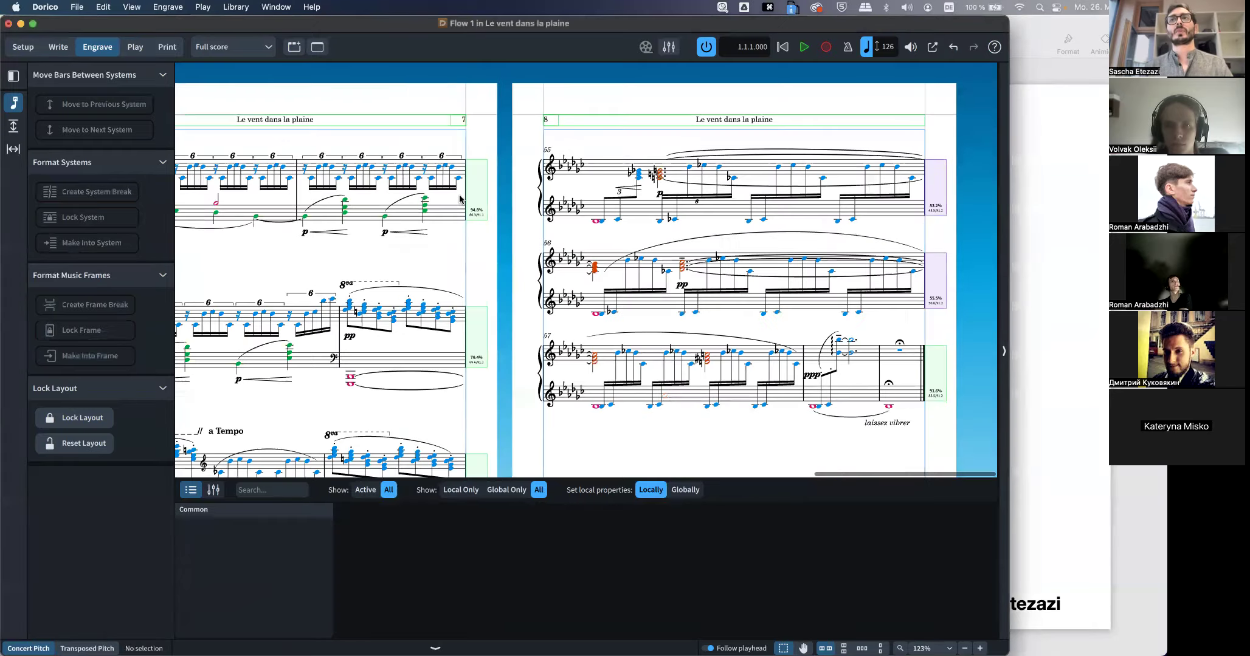
scroll(458, 200, "left", 10)
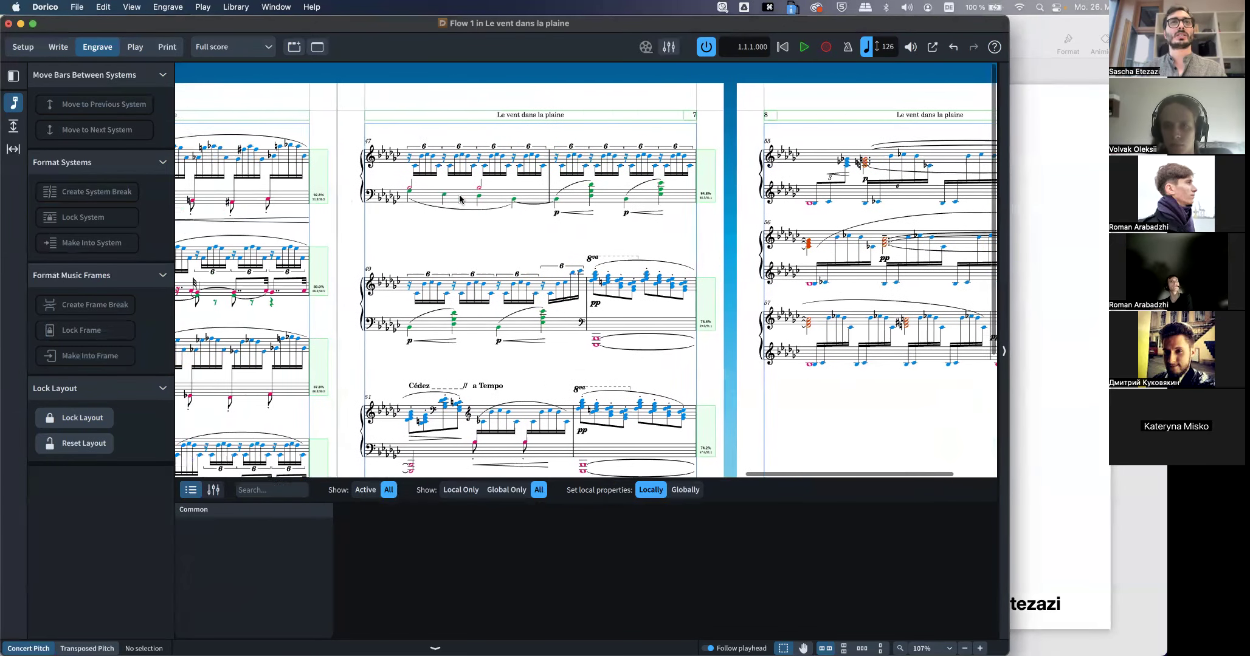
scroll(460, 200, "down", 3)
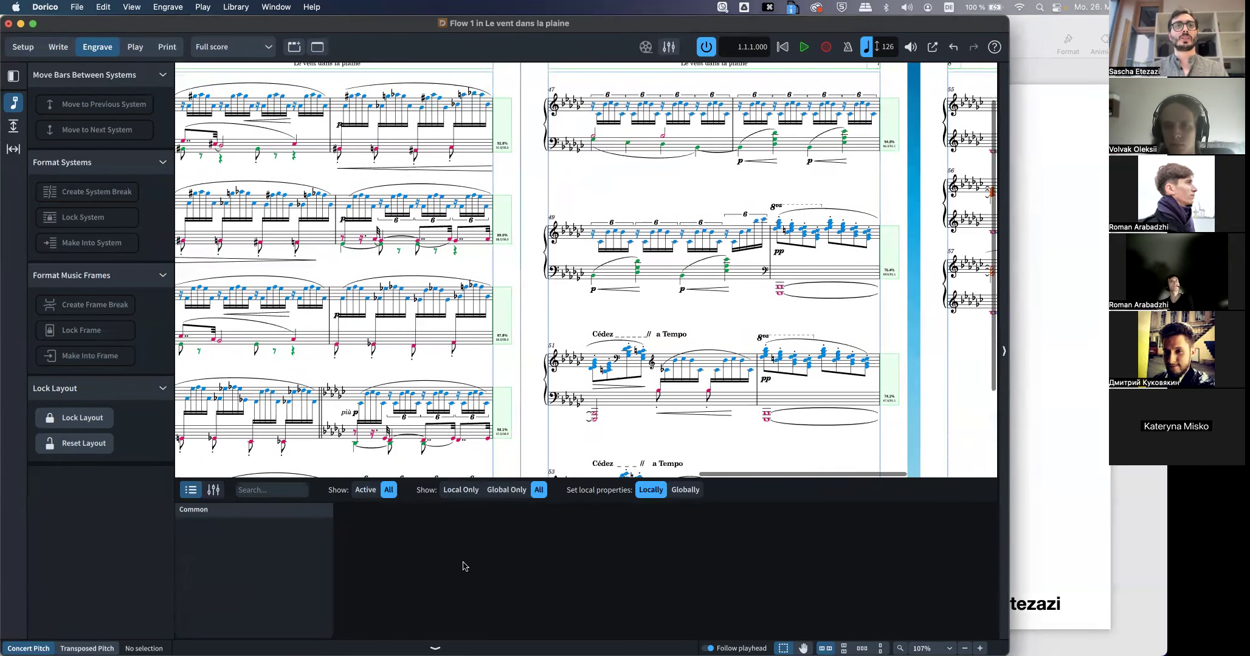
left_click(434, 647)
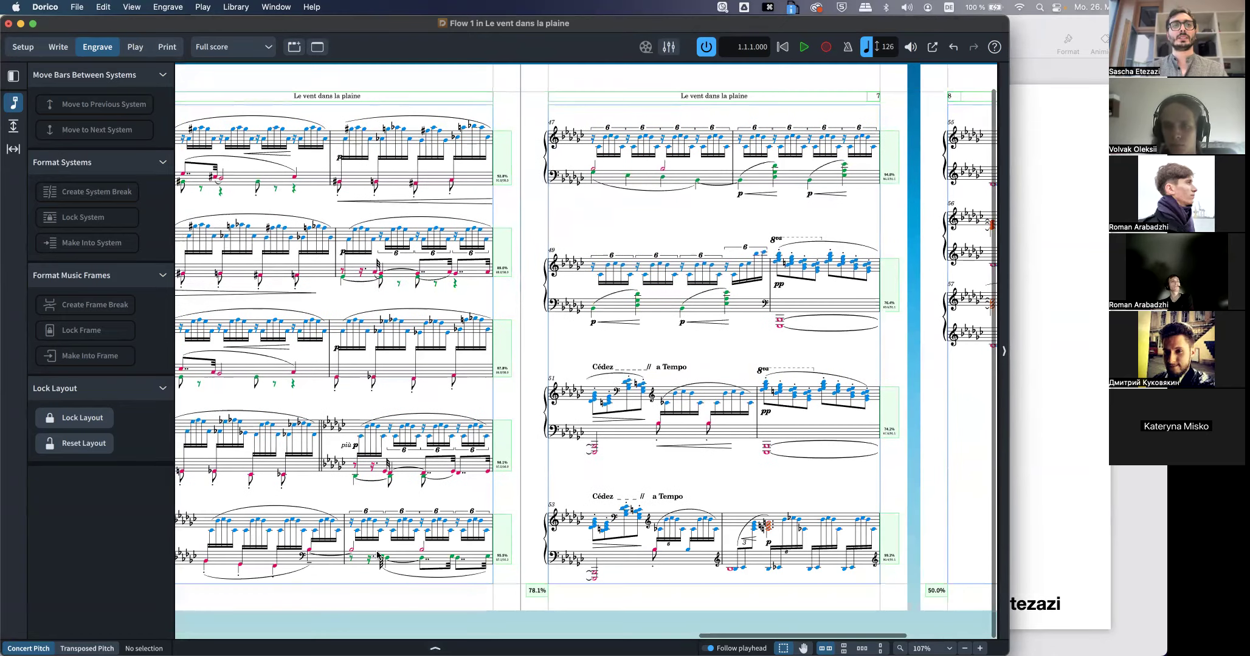
scroll(357, 610, "up", 1)
scroll(357, 610, "down", 1)
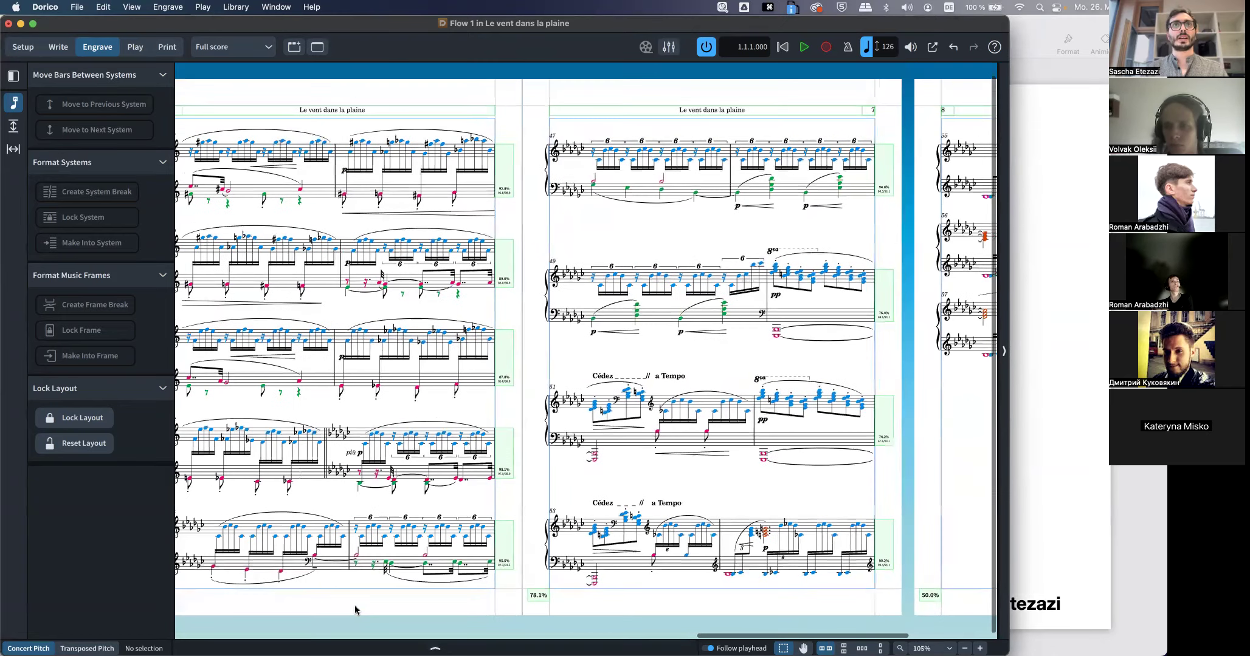
scroll(357, 610, "left", 20)
scroll(355, 610, "left", 20)
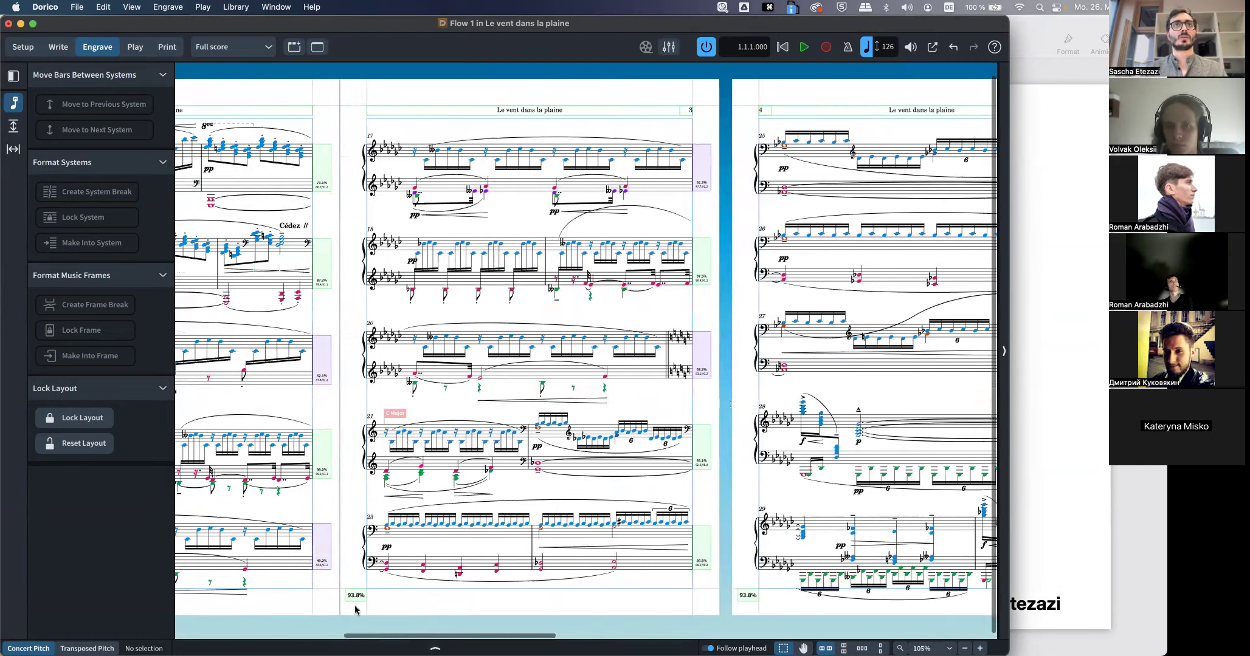
scroll(350, 125, "left", 10)
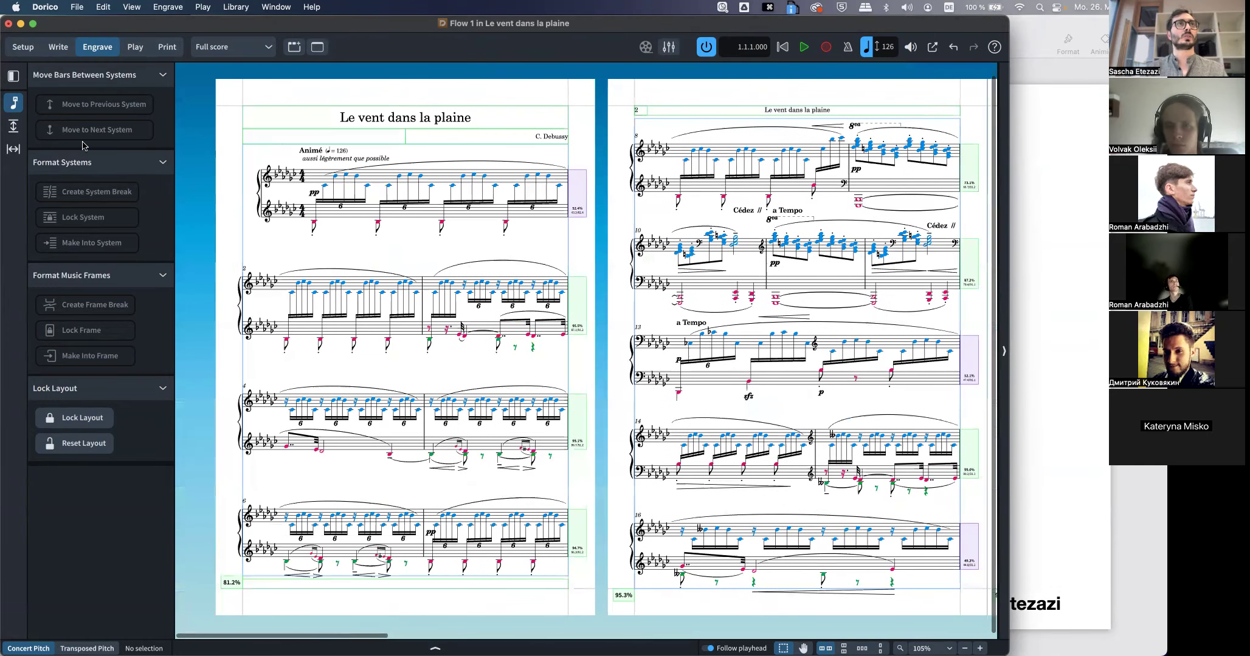
left_click(14, 126)
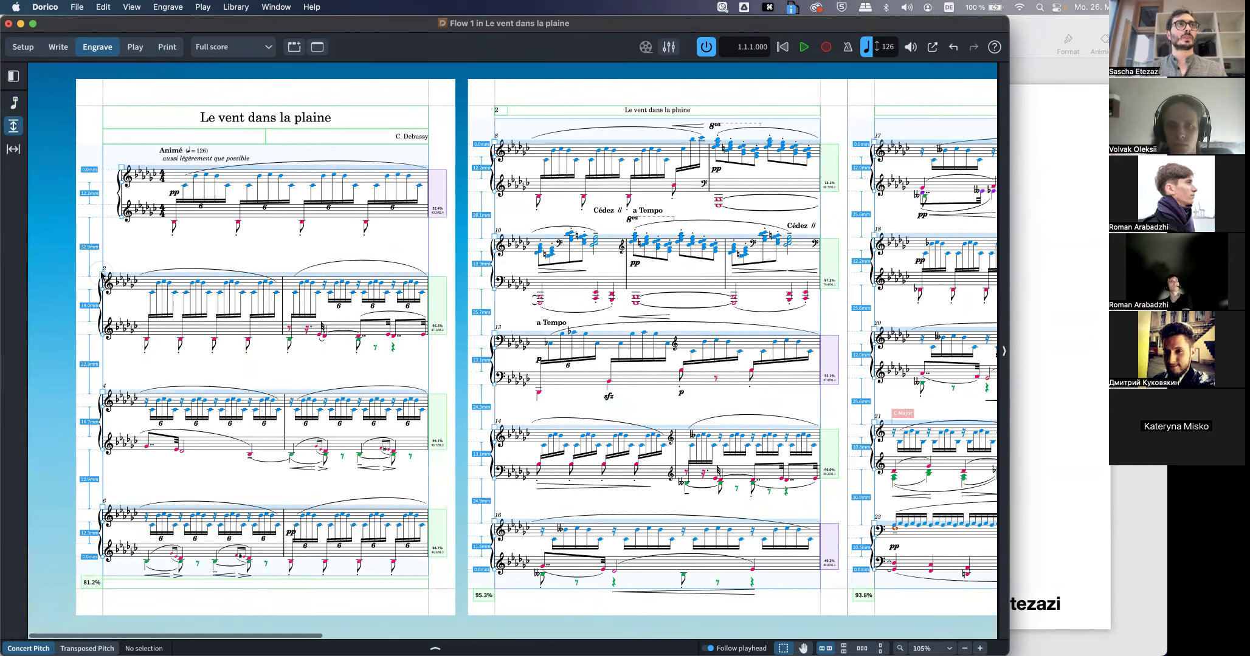
double_click(101, 273)
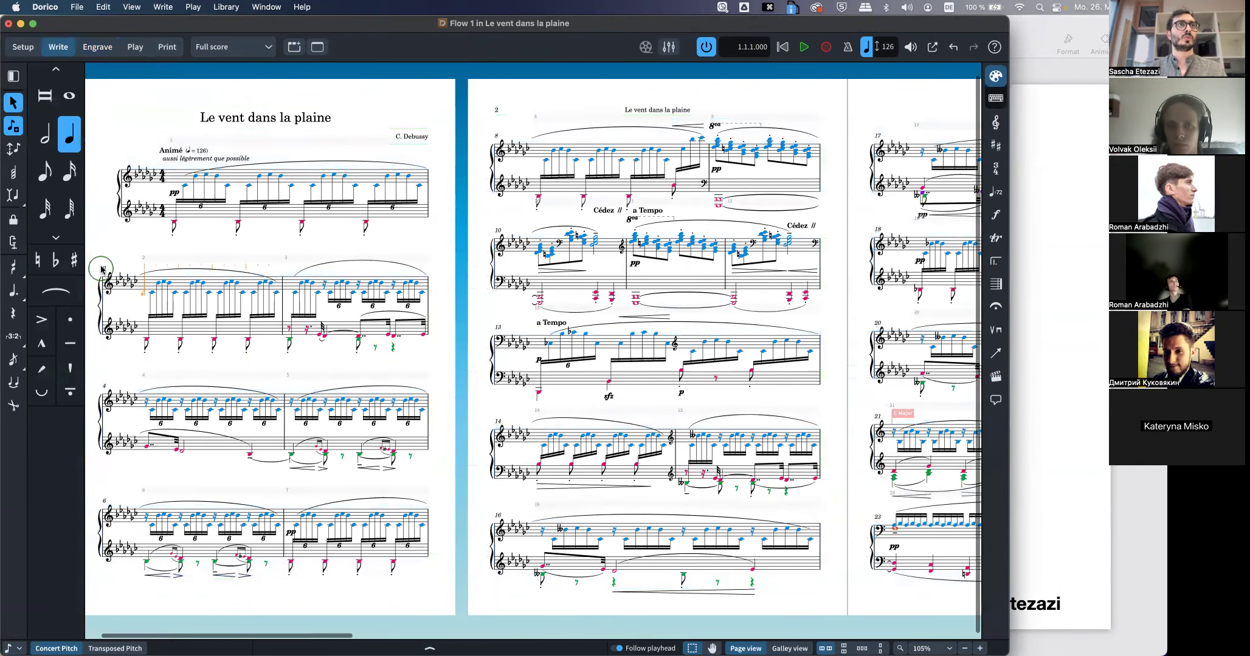
left_click(98, 46)
scroll(206, 247, "left", 3)
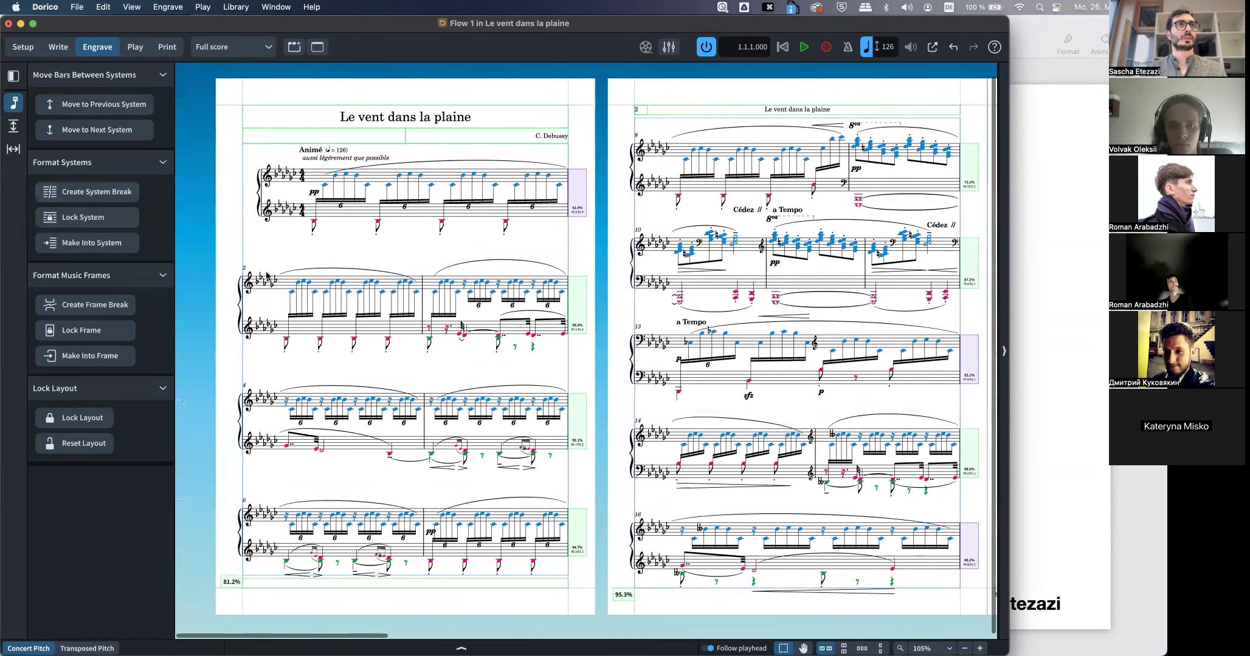
Use staff spacing to lower the second system on page 1, and raise it close beneath the first system
left_click(13, 126)
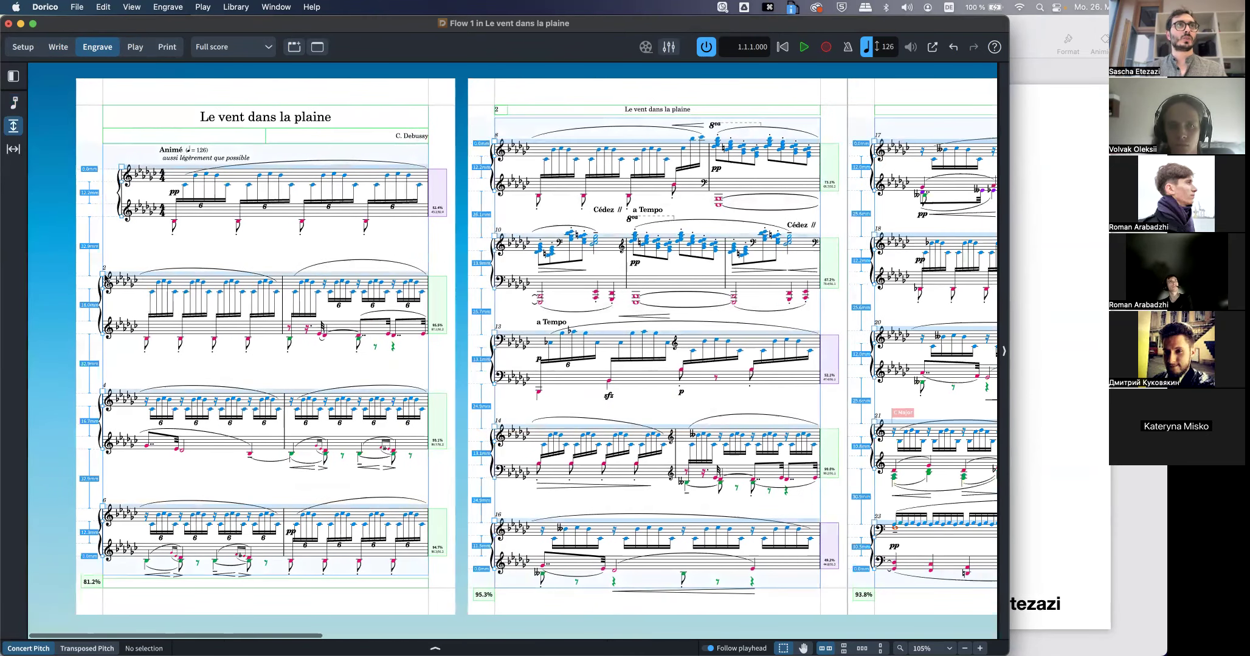
left_click_drag(103, 275, 101, 309)
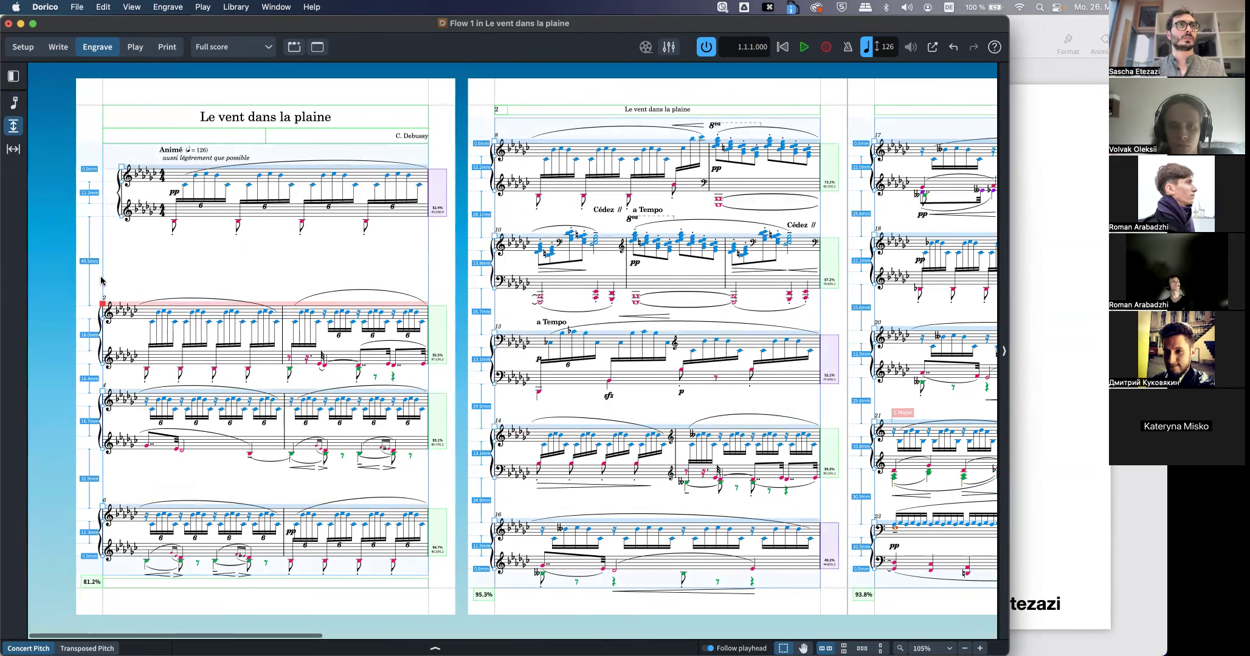
left_click_drag(102, 304, 102, 230)
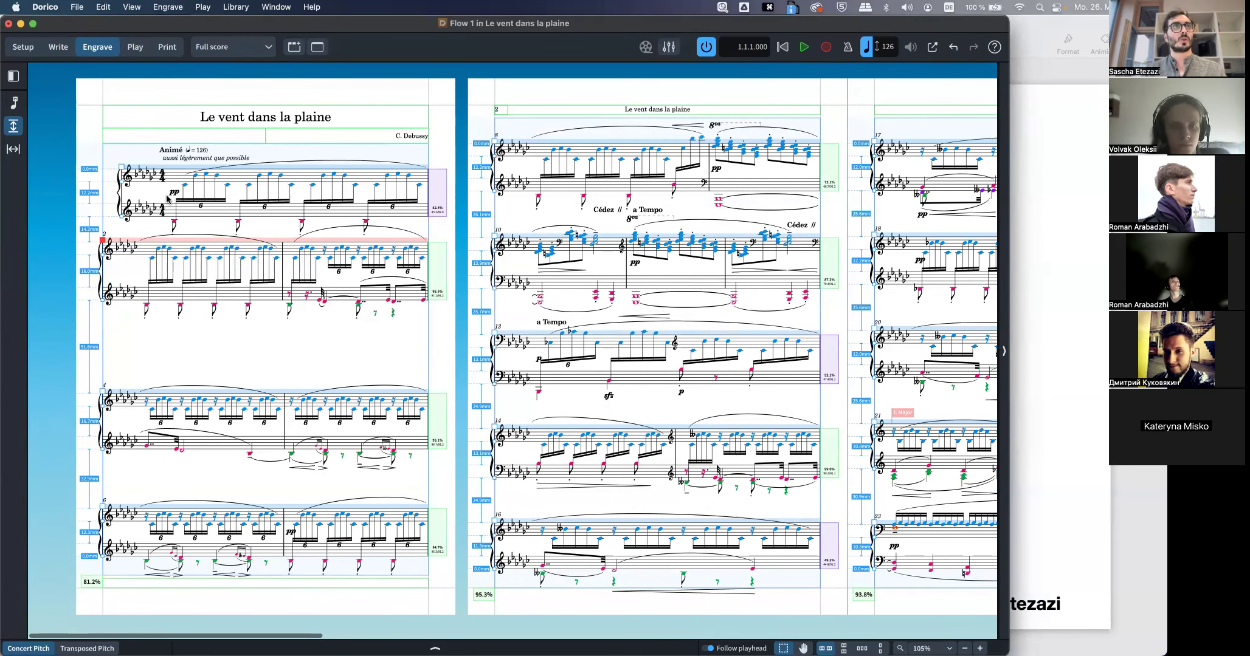
Use note spacing to widen the gap after the first lower-staff note of bar 2 on page 1
left_click(13, 149)
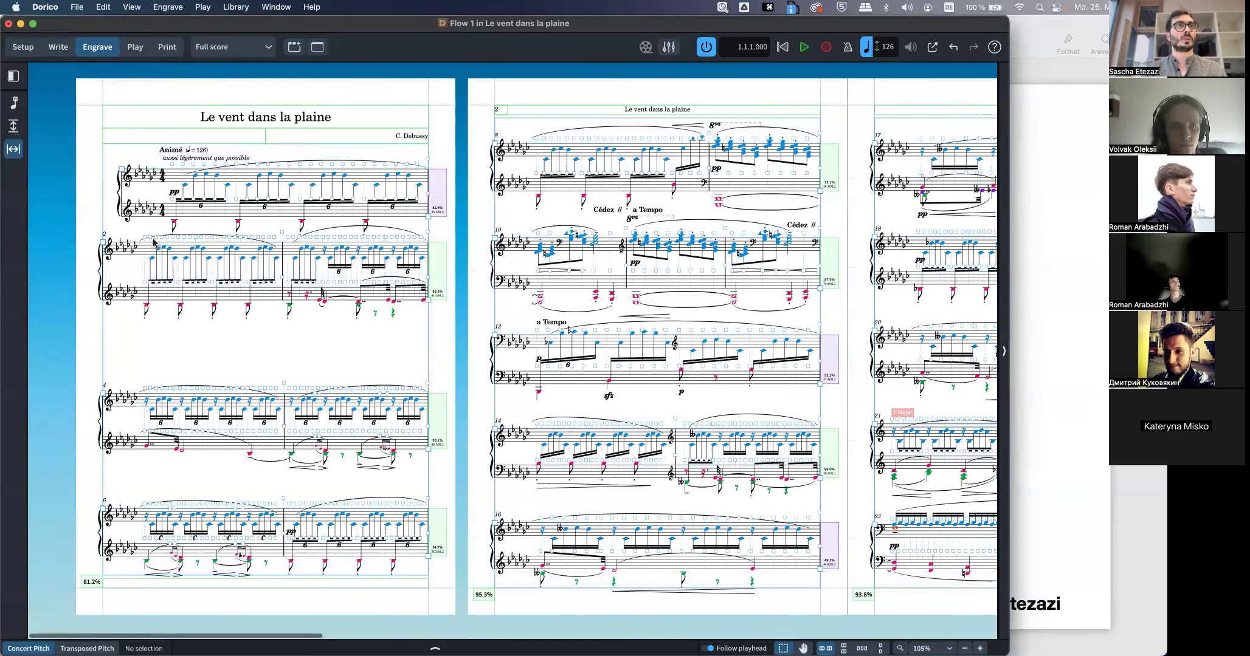
scroll(156, 243, "up", 5)
left_click(153, 205)
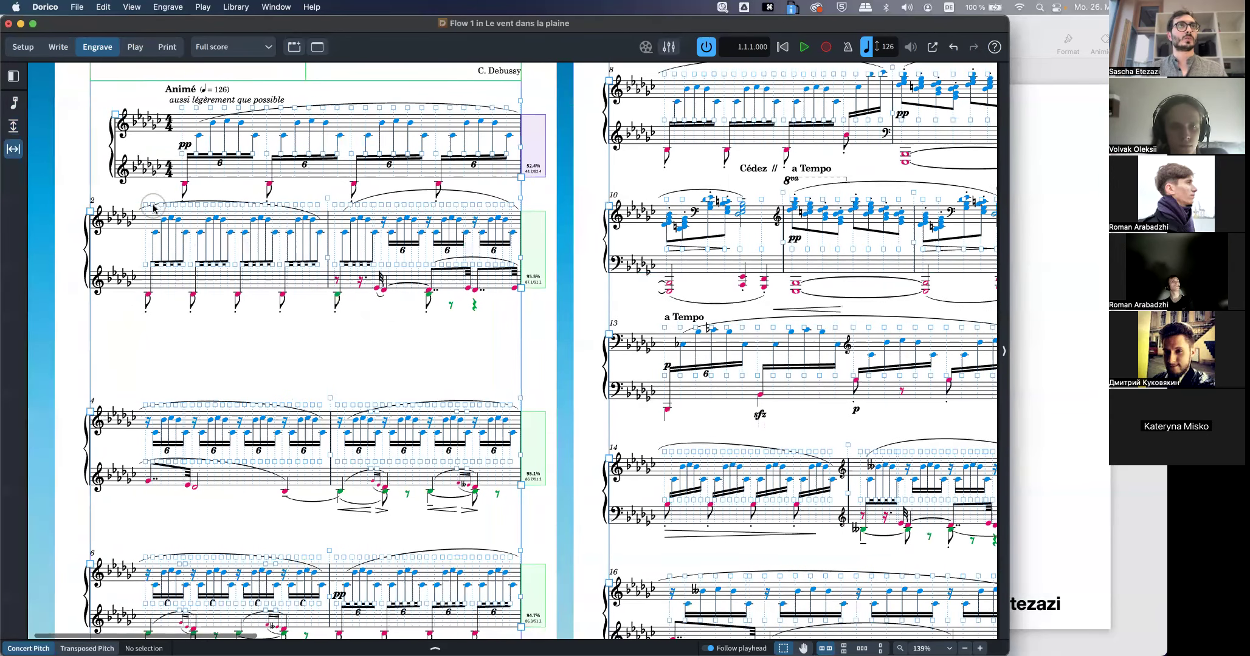
key("alt+super+Right")
key("alt+super+Right")
key("alt+super+Right")
key("alt+super+Right")
key("alt+super+Right")
key("alt+super+Right")
key("alt+super+Right")
key("alt+super+Right")
key("alt+super+Right")
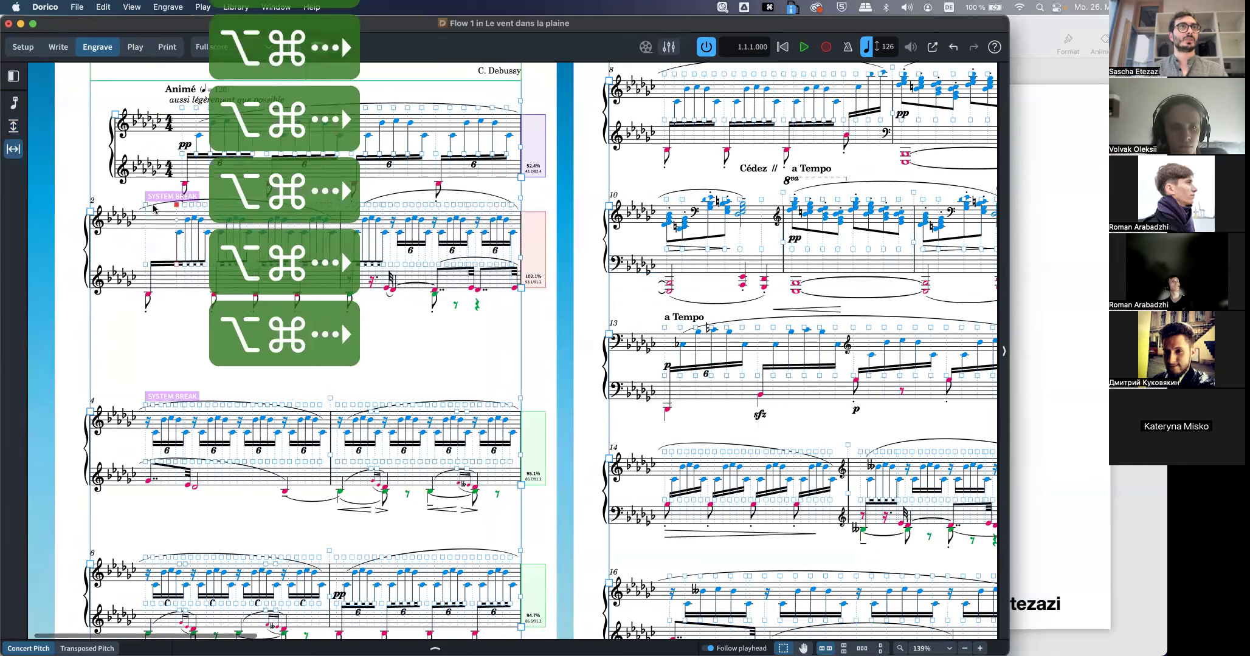
left_click(169, 323)
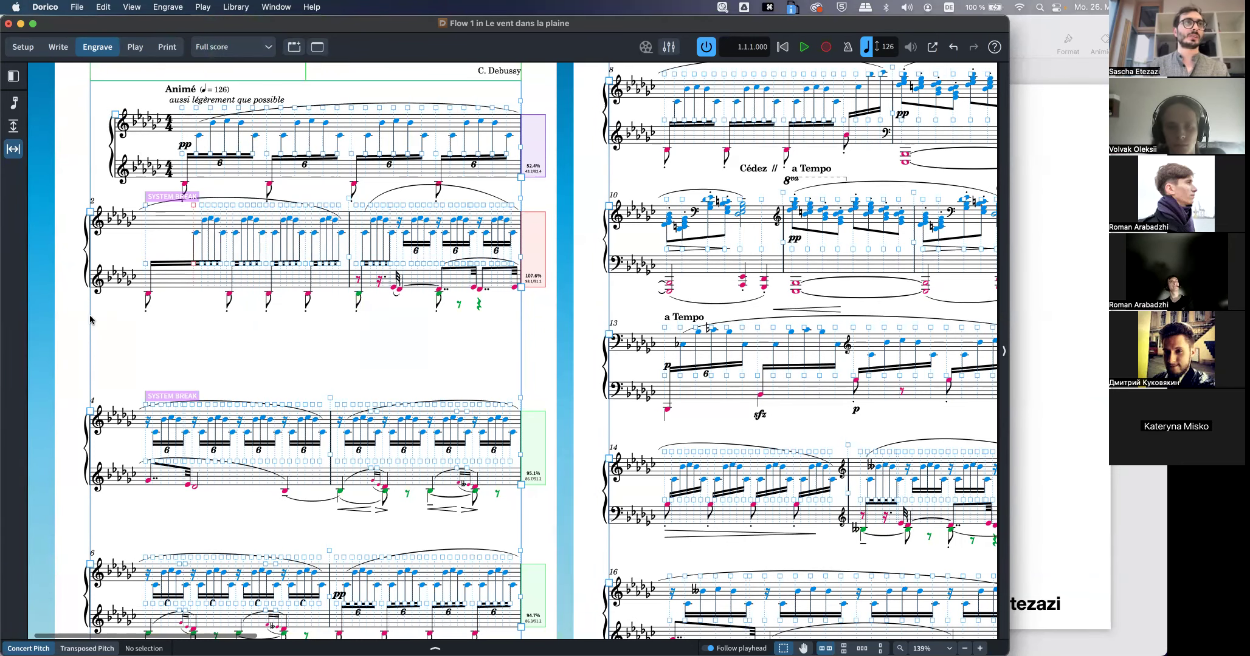
scroll(75, 334, "down", 1)
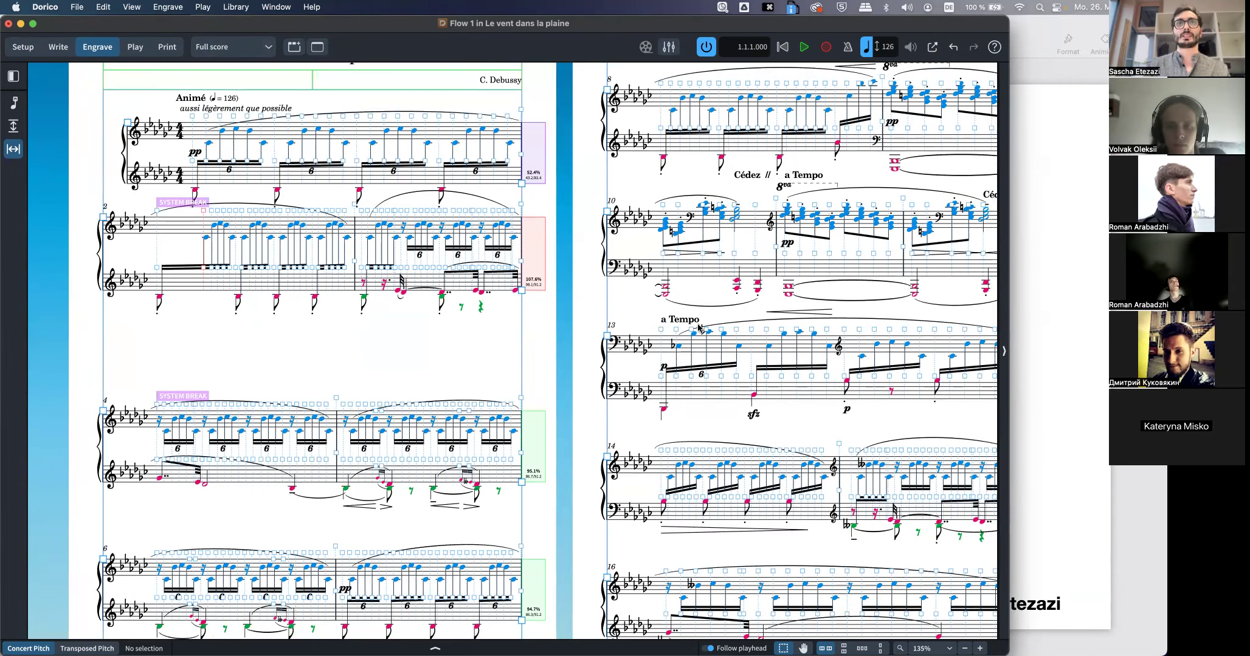
scroll(424, 175, "down", 3)
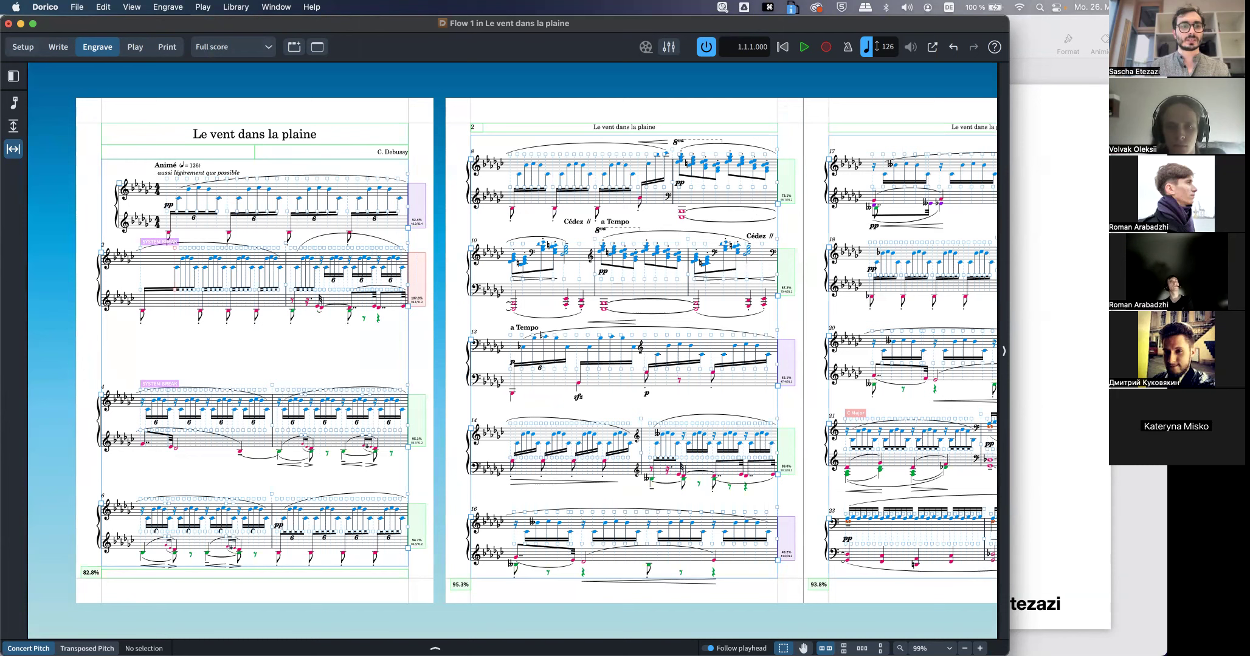
Switch to the web browser and highlight the maximum player count for Dorico Elements 6 in the edition comparison
key("super+shift+l")
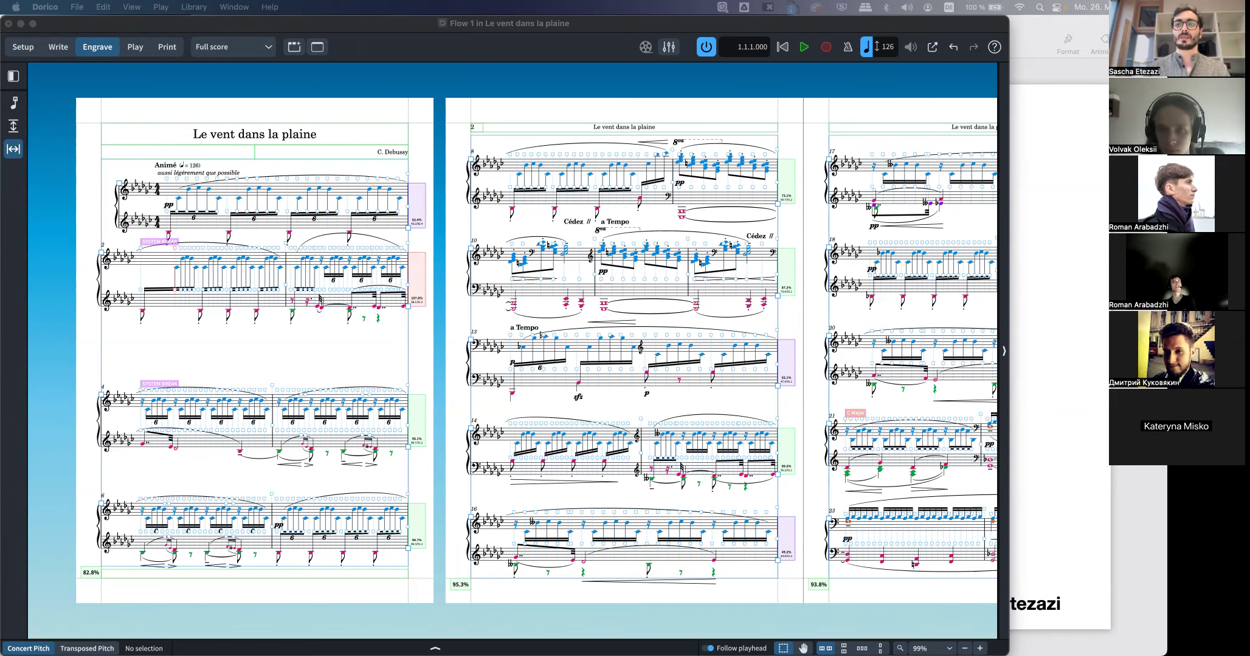
key("super+Tab")
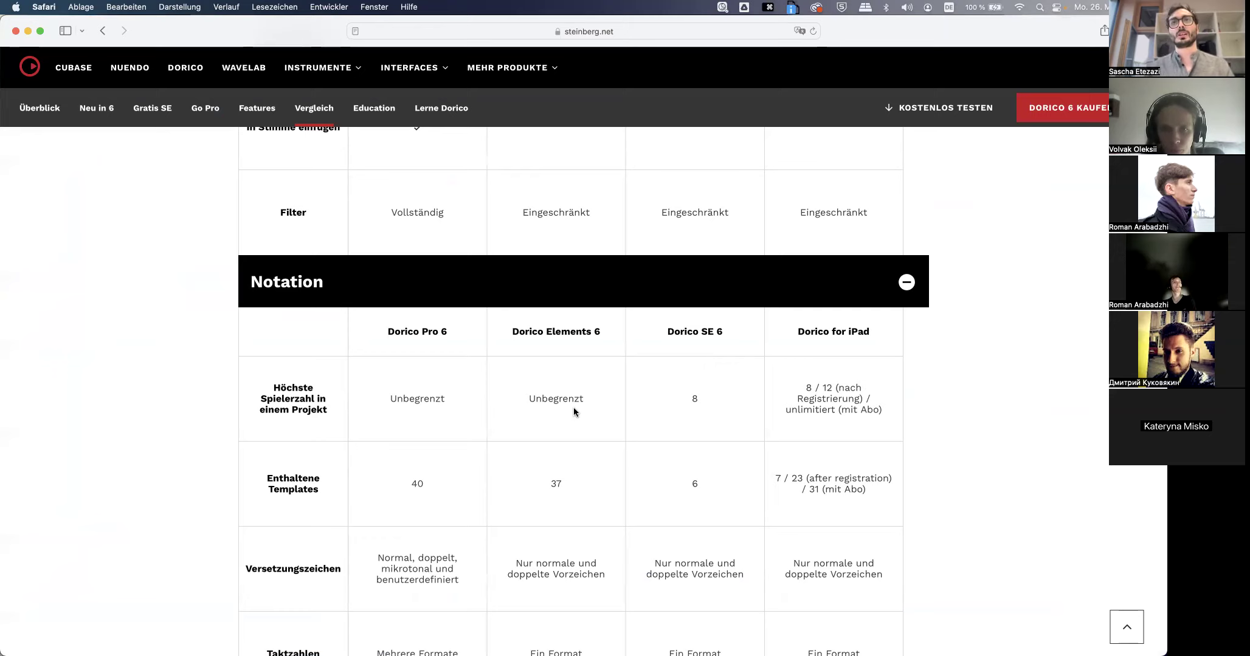
scroll(523, 442, "up", 3)
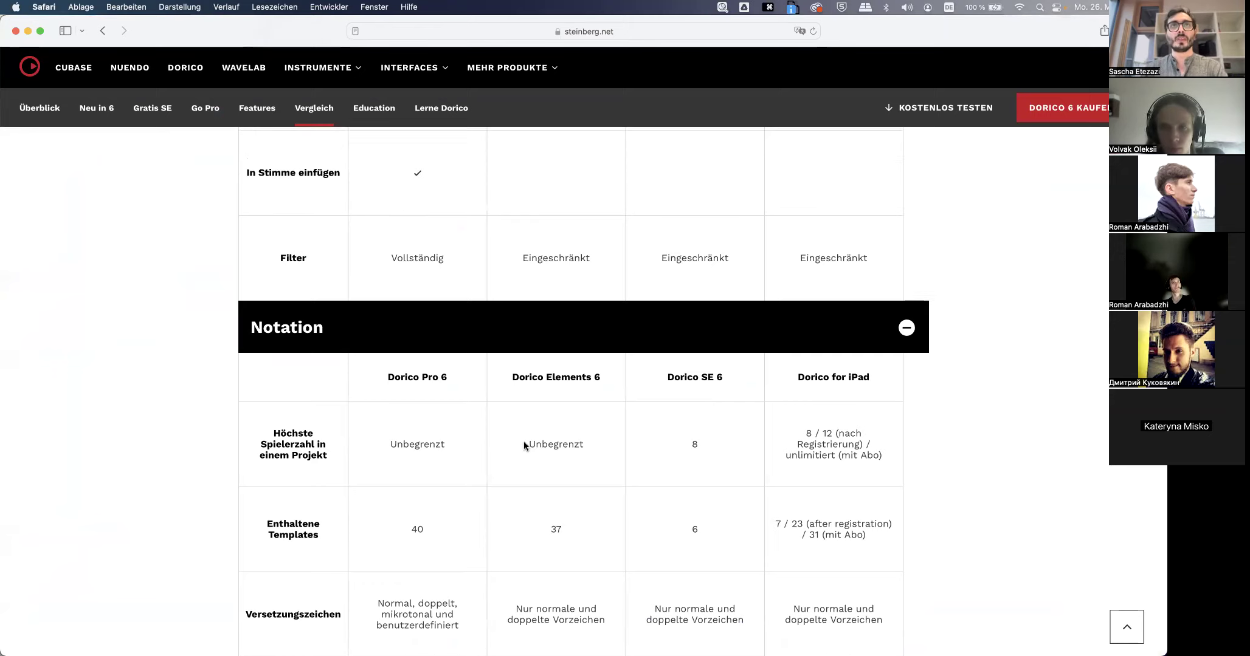
key("super+shift+backslash")
left_click(348, 235)
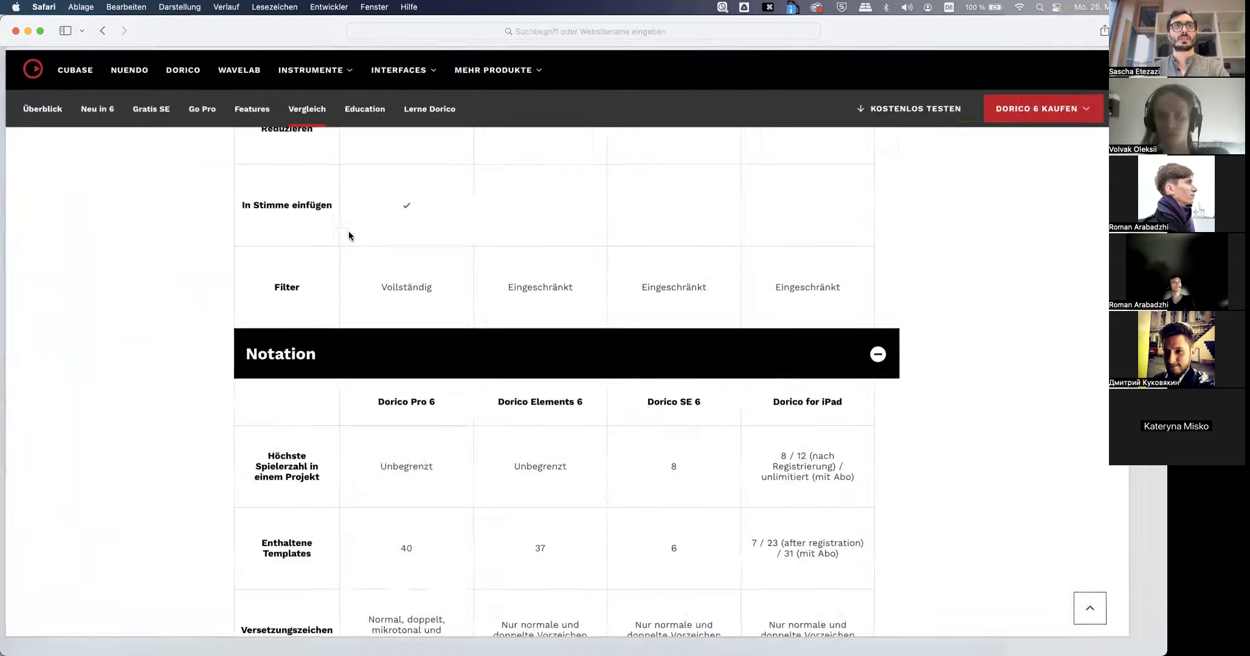
left_click_drag(273, 478, 305, 479)
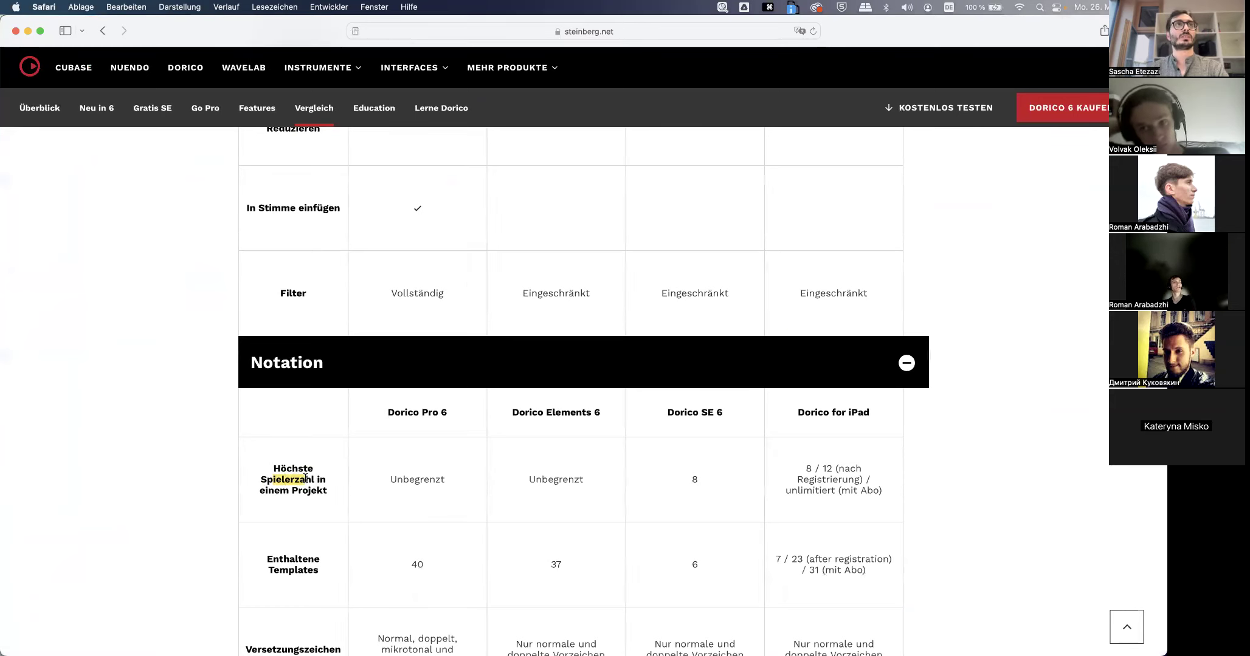
double_click(566, 480)
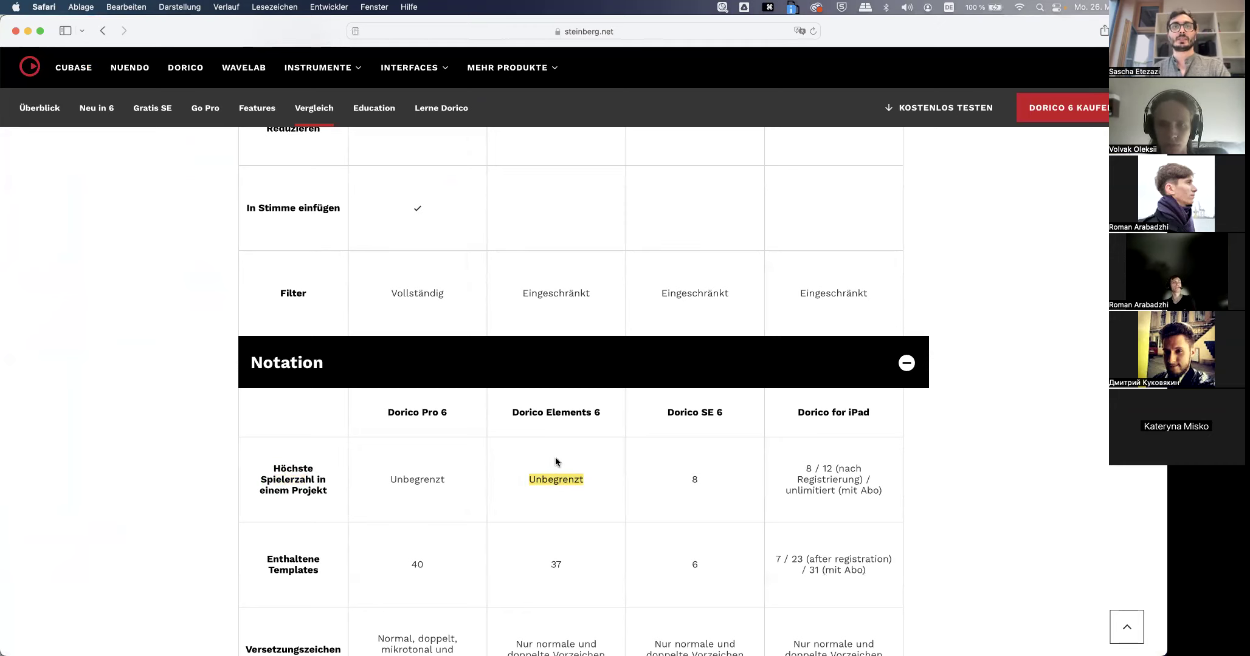
Examine the Notensatz section of the comparison and the notation, engraving and playback options above it
scroll(554, 461, "down", 7)
scroll(555, 458, "down", 2)
scroll(555, 458, "up", 20)
scroll(555, 462, "up", 12)
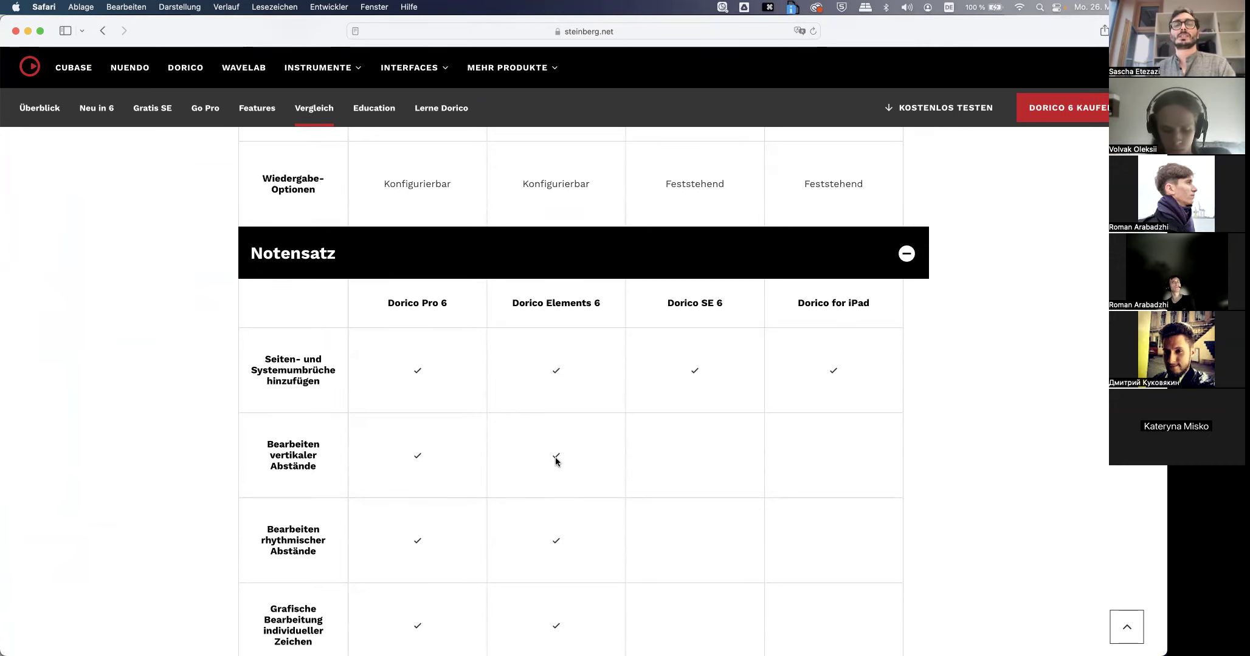
scroll(555, 460, "up", 5)
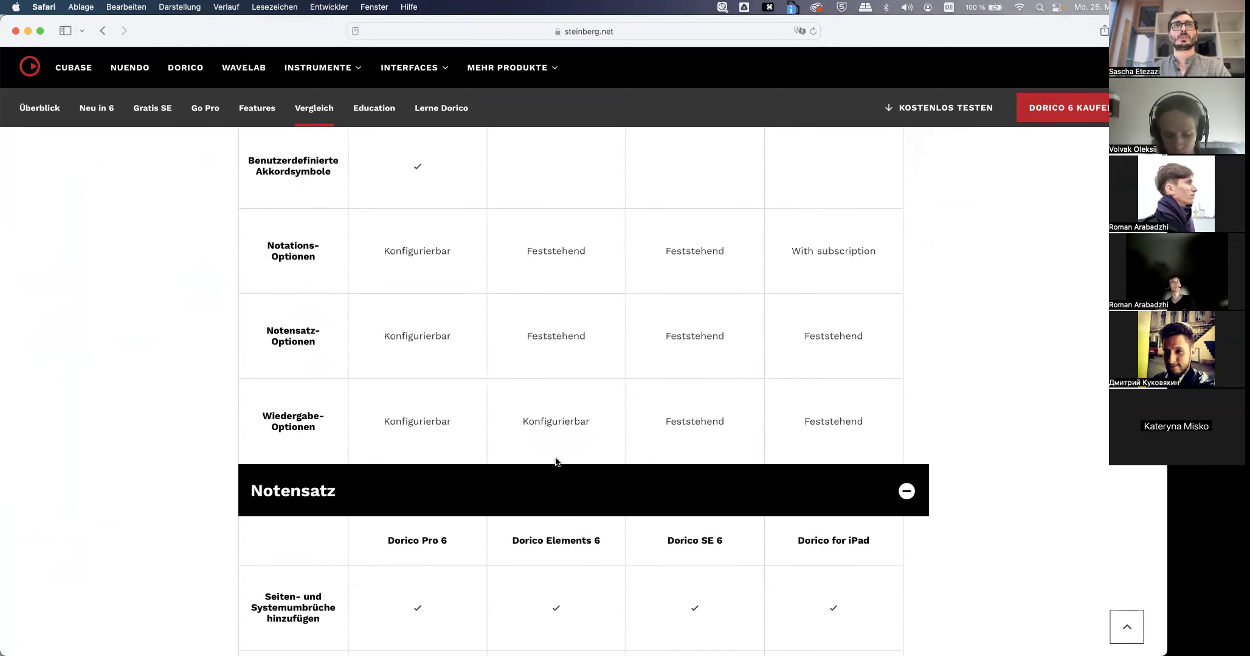
Return to the score and reset the second system's staff spacing on page 1 to its default
key("ctrl+Up")
left_click(306, 361)
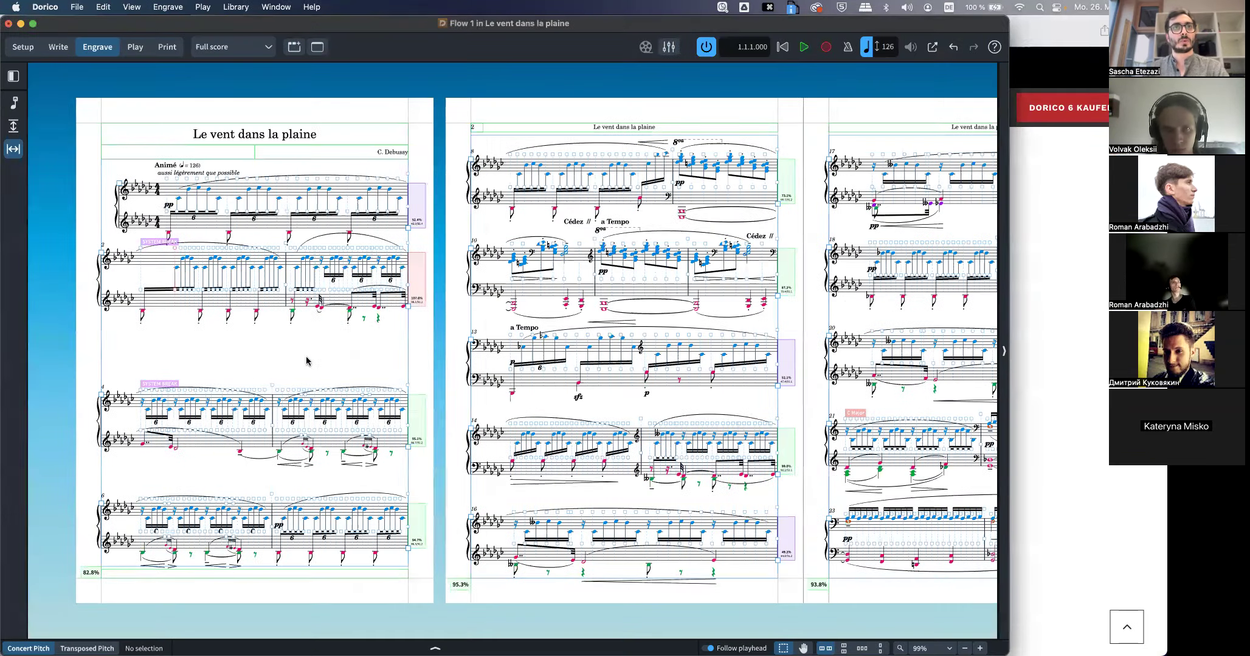
left_click(13, 102)
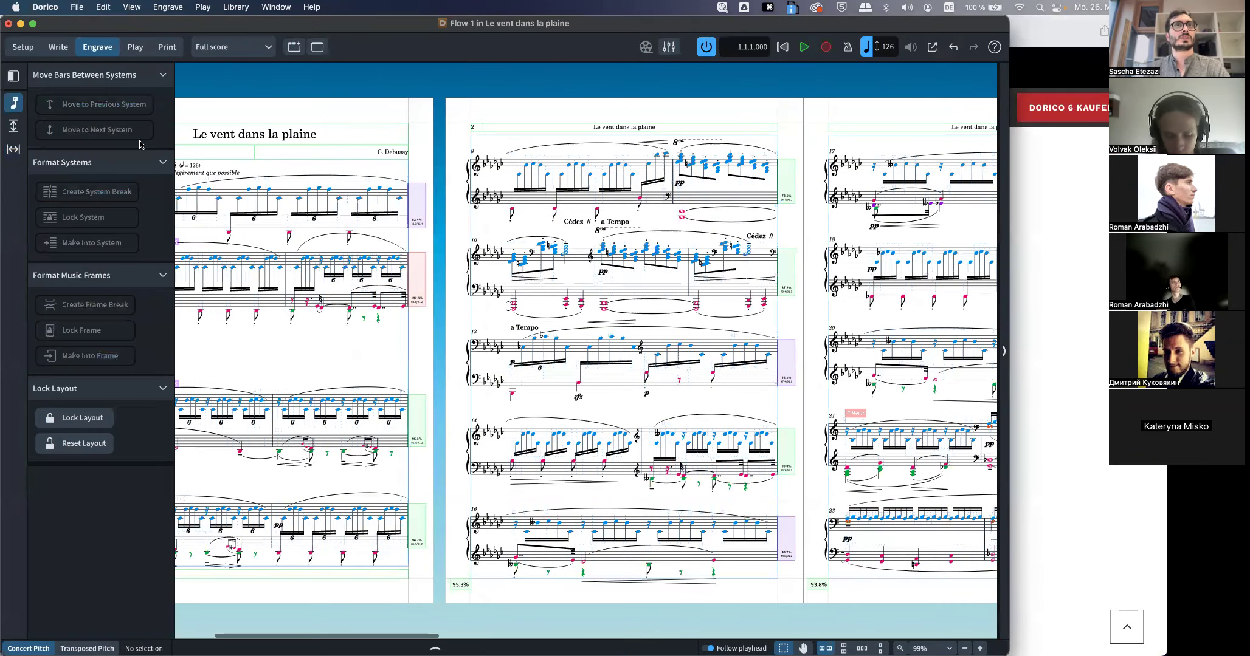
scroll(351, 311, "left", 5)
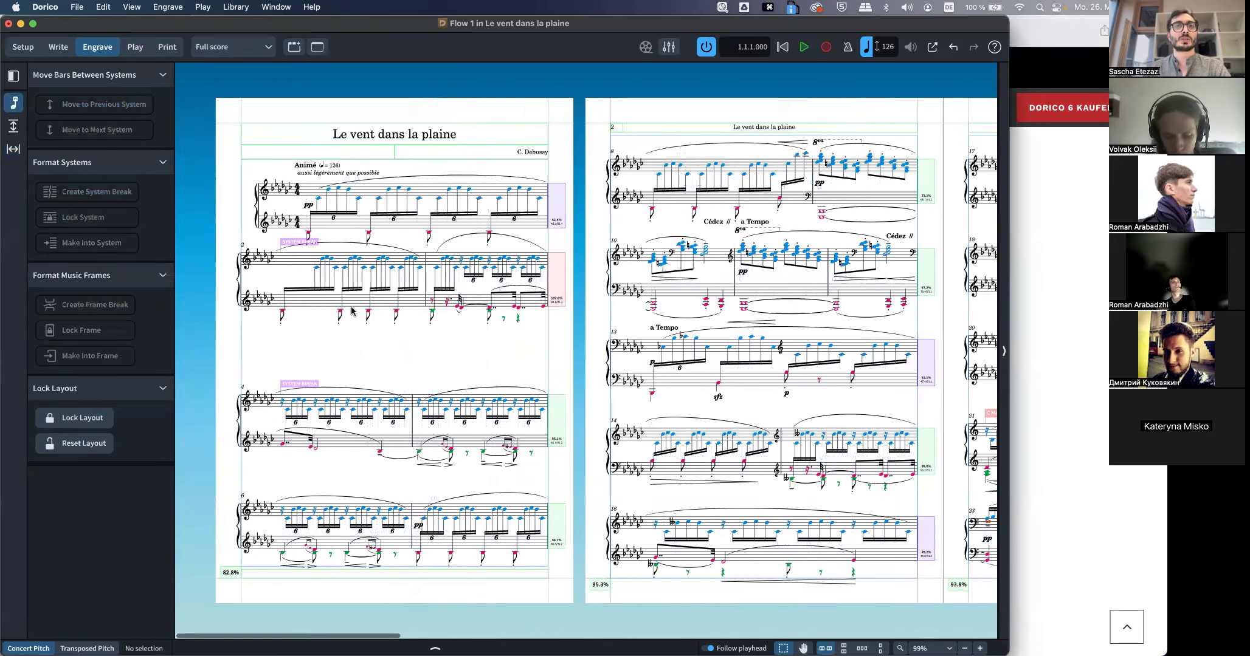
left_click(13, 126)
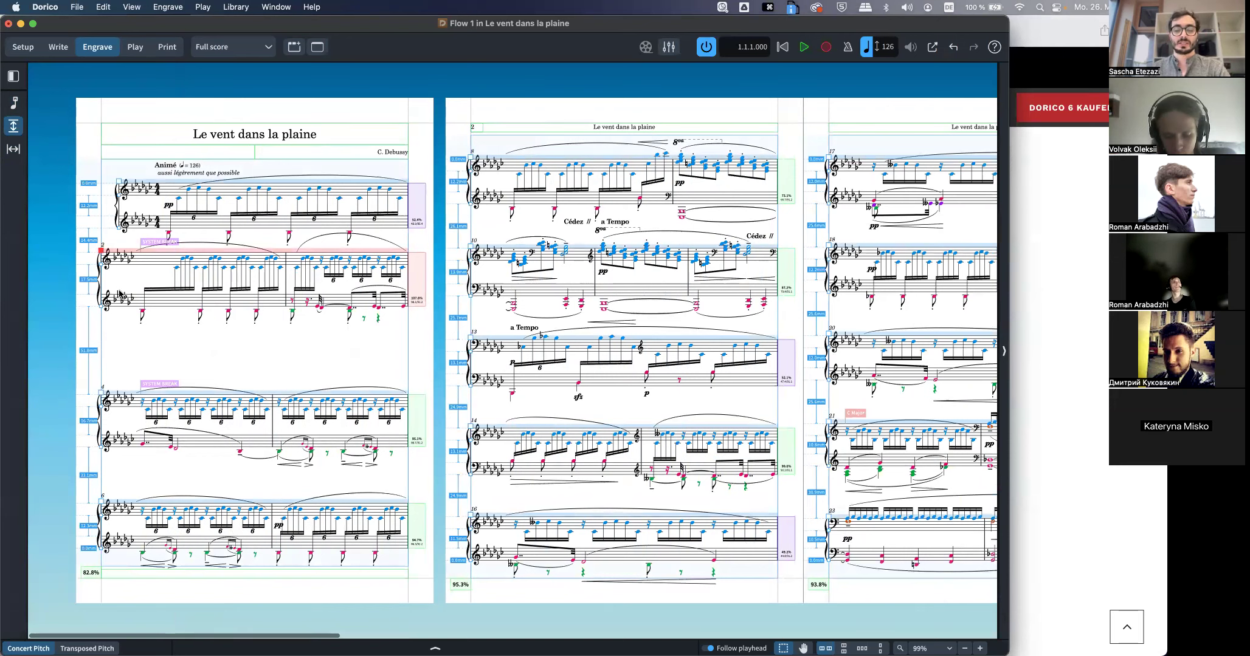
key("BackSpace")
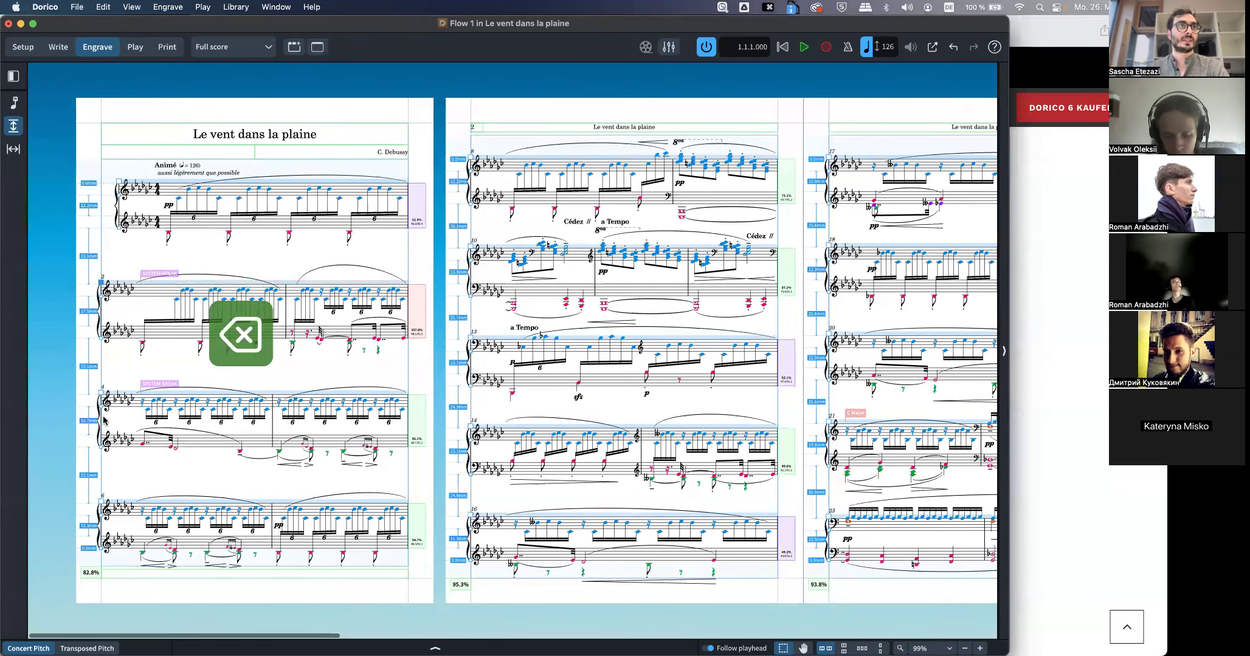
Reset the note spacing adjustment in bar 2 to its default
left_click(13, 148)
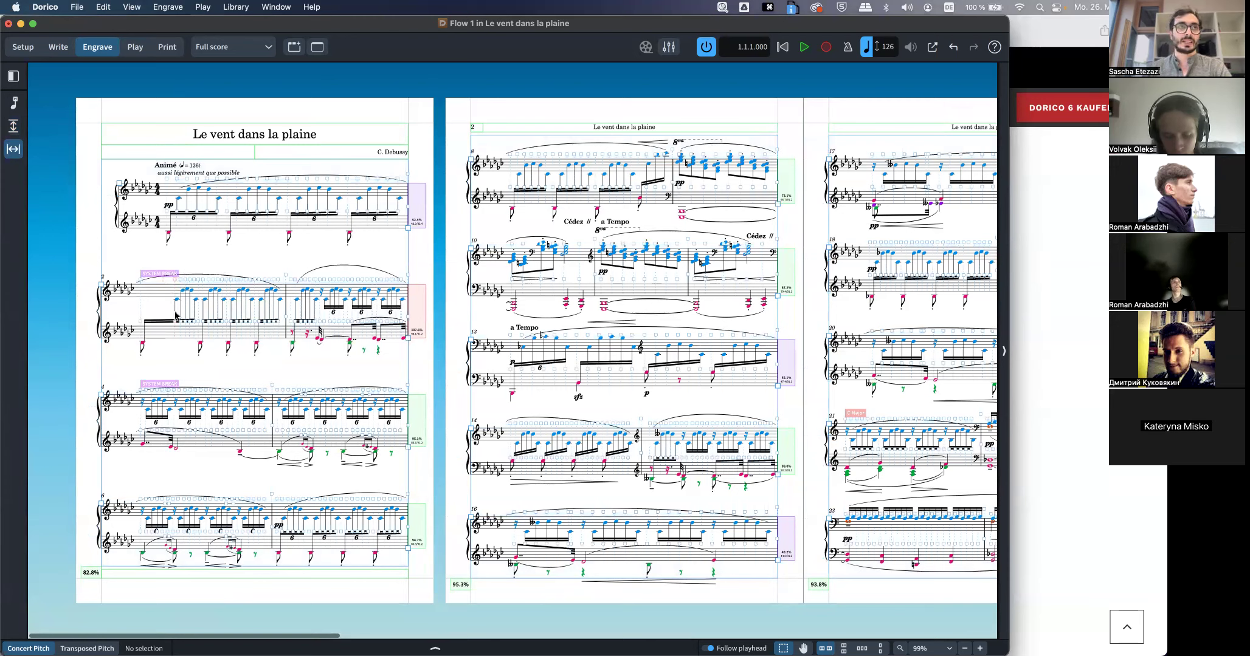
left_click(175, 283)
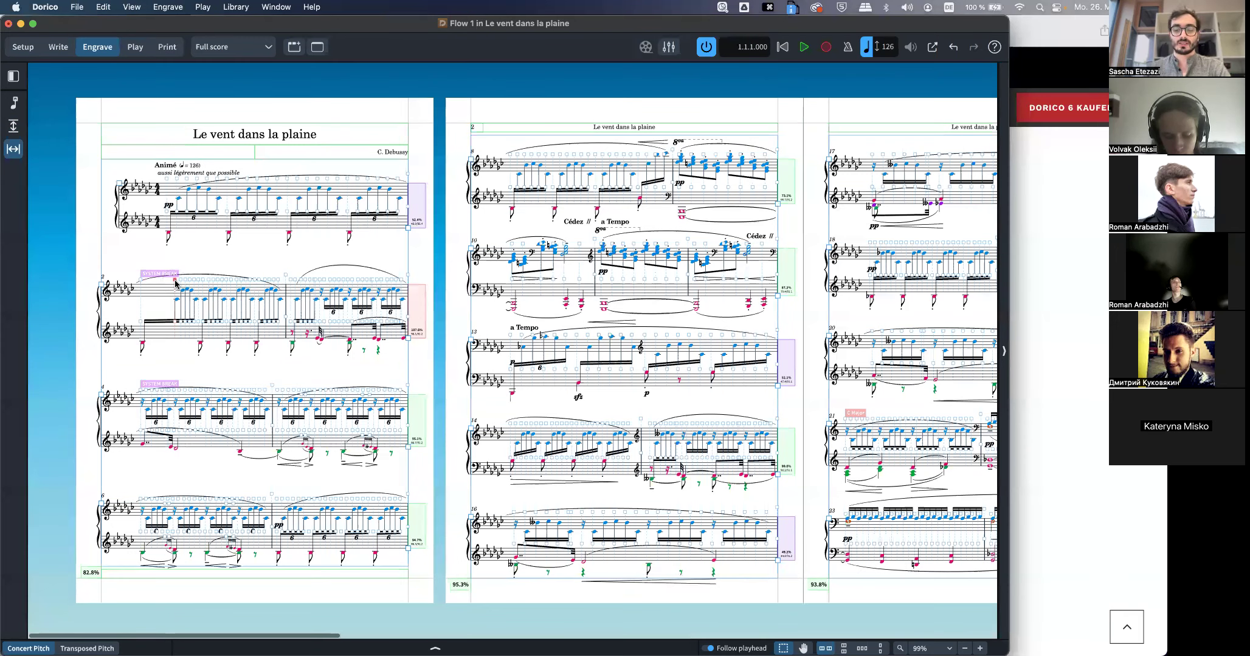
key("BackSpace")
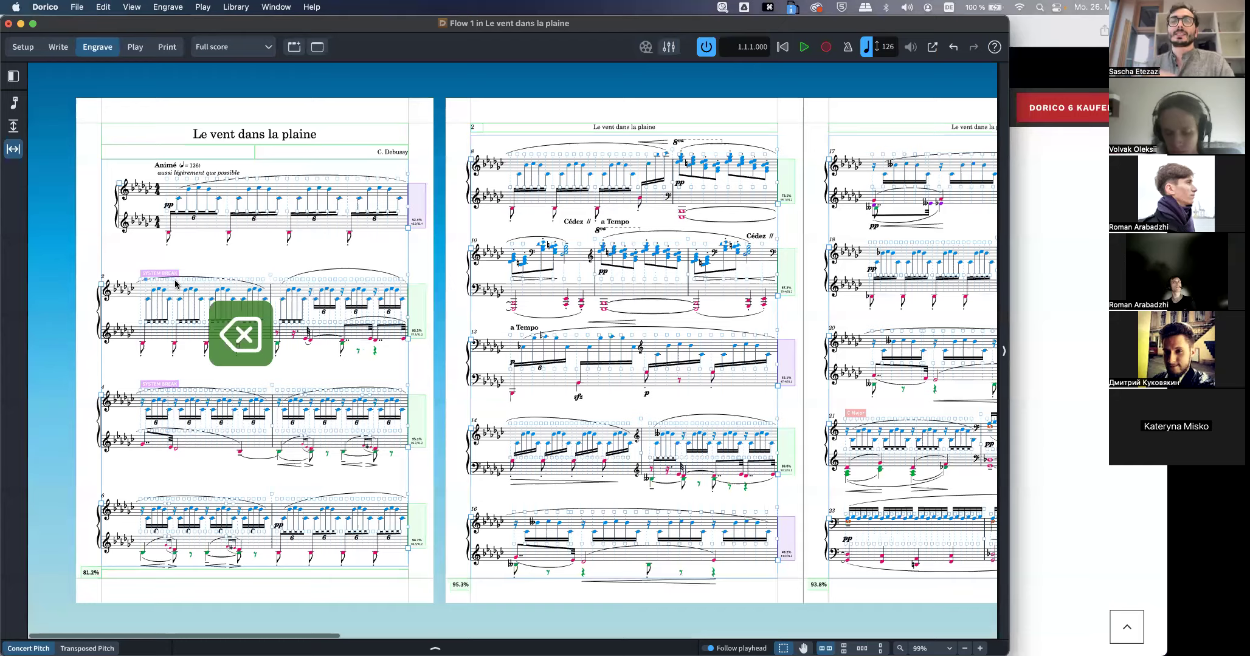
Use graphic editing to lengthen the stem of the first lower-staff note in bar 2, and clear the selection
scroll(468, 282, "right", 10)
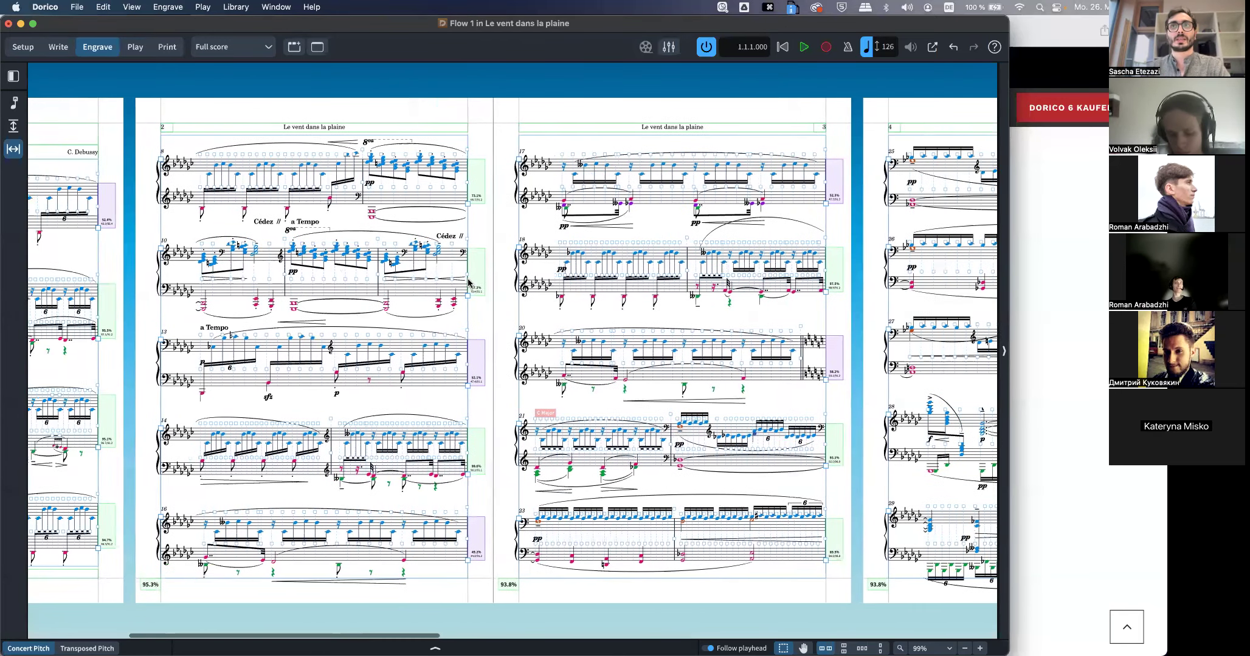
scroll(469, 282, "left", 10)
left_click(15, 105)
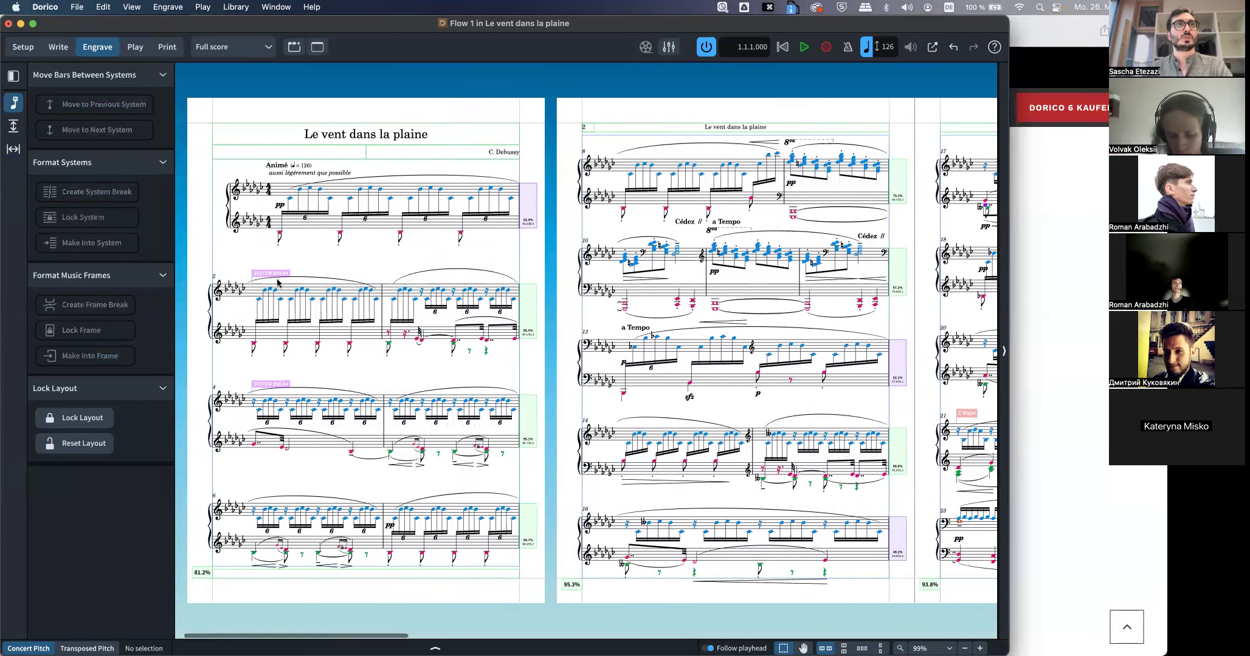
left_click(251, 359)
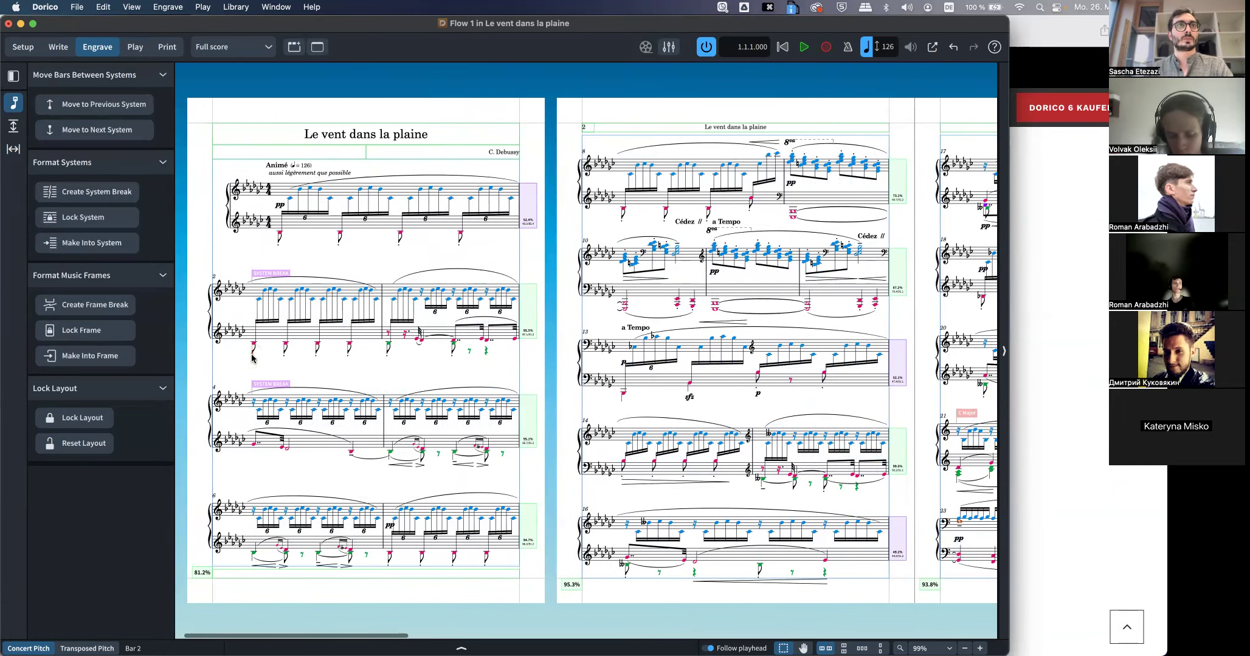
scroll(251, 359, "up", 5)
left_click_drag(284, 359, 285, 380)
left_click(323, 384)
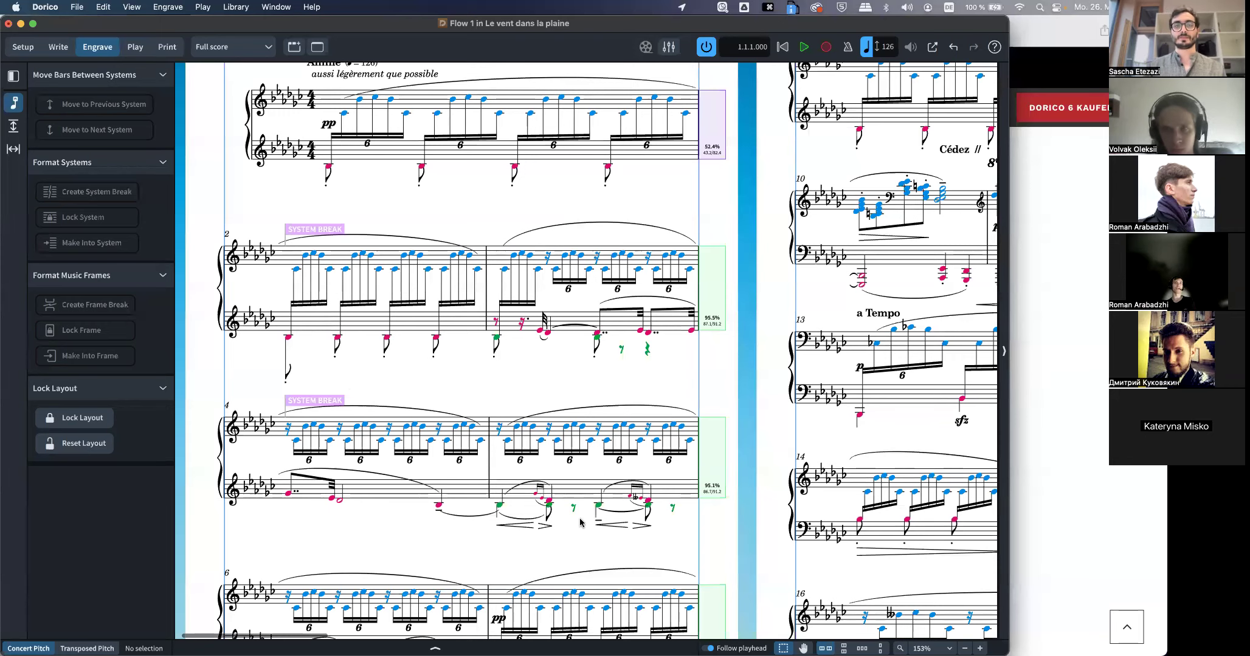
Move the end of the first grace-note slur in bar 5 closer to the main note, and clear the selection
left_click(547, 508)
scroll(547, 508, "up", 5)
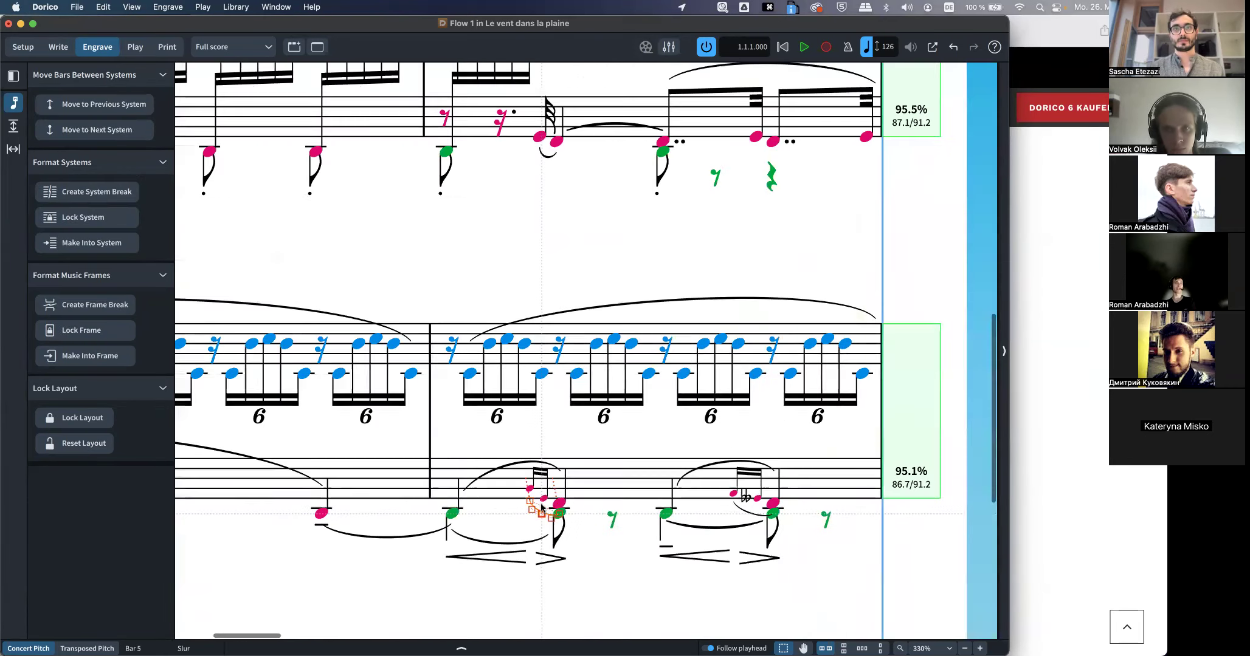
left_click_drag(536, 512, 548, 519)
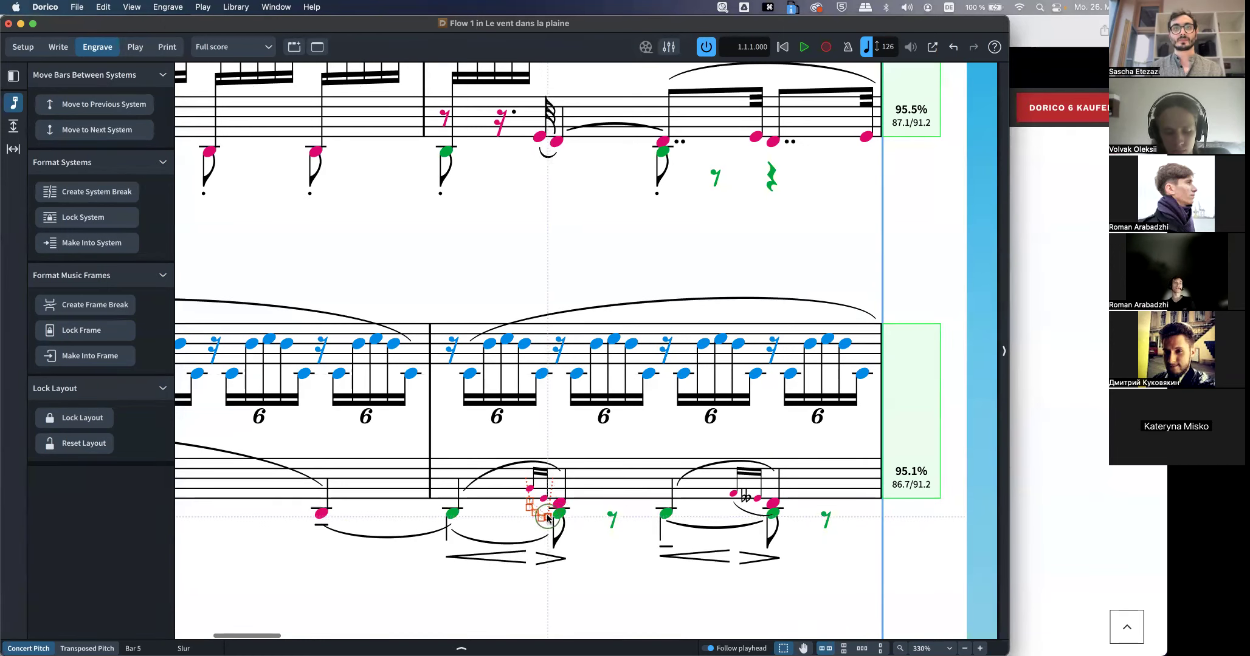
left_click(764, 516)
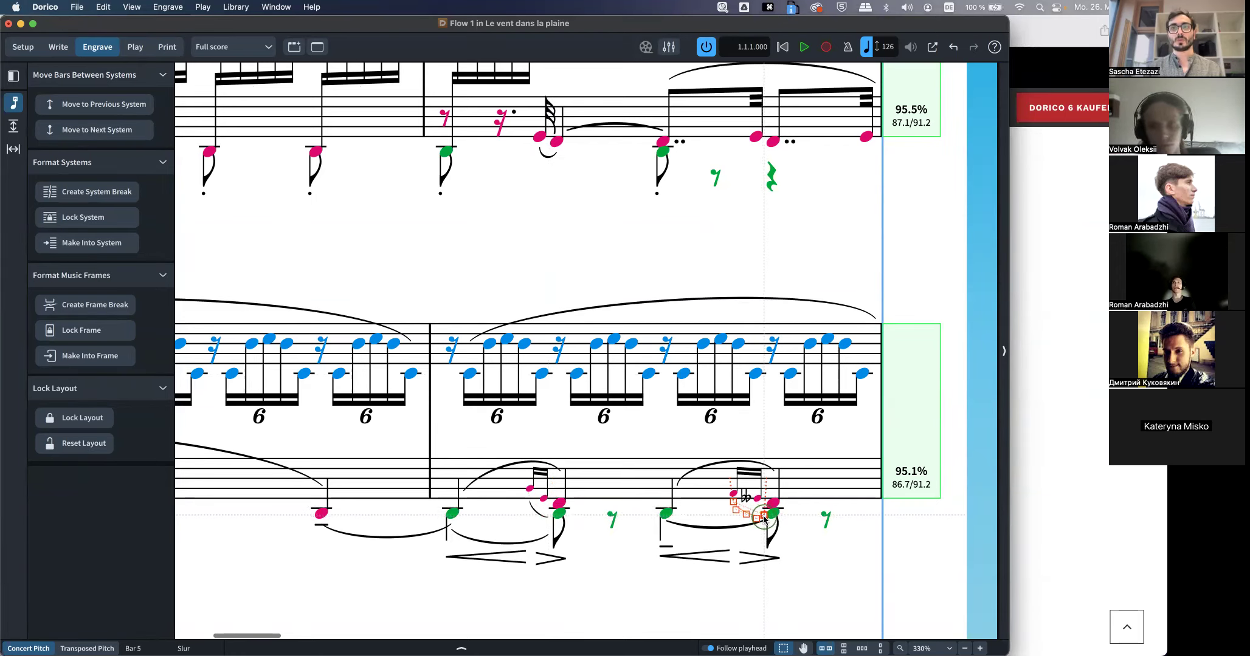
left_click(703, 607)
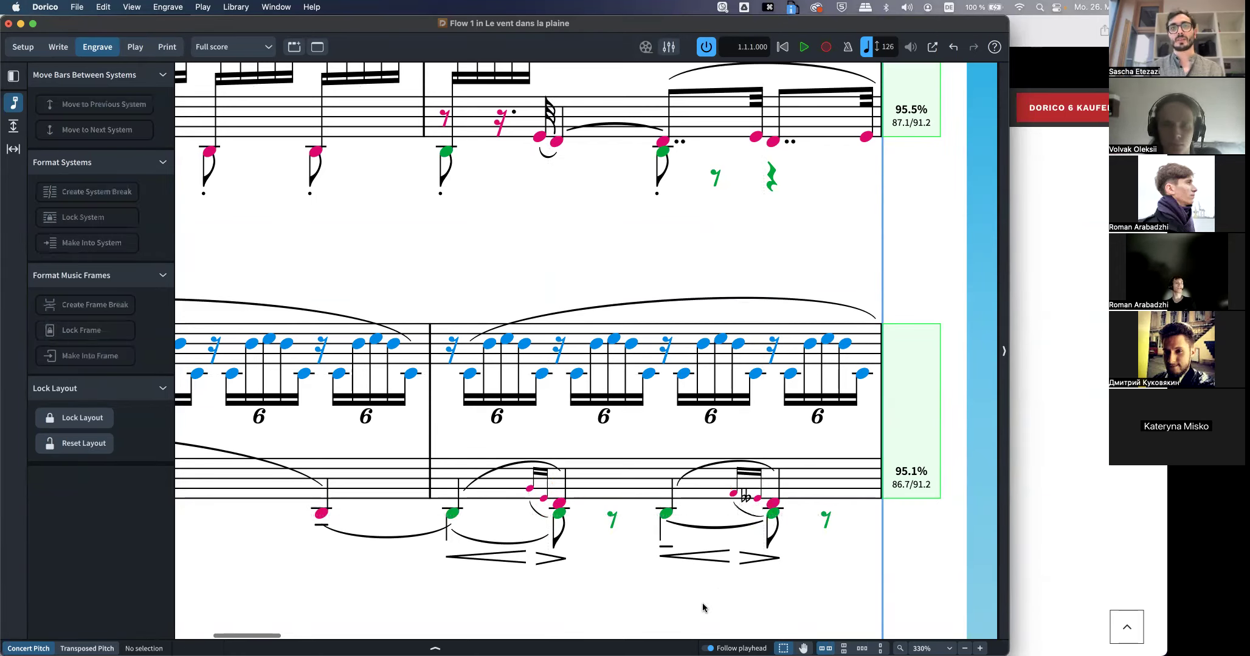
View the first two pages of the score in full
key("super+minus")
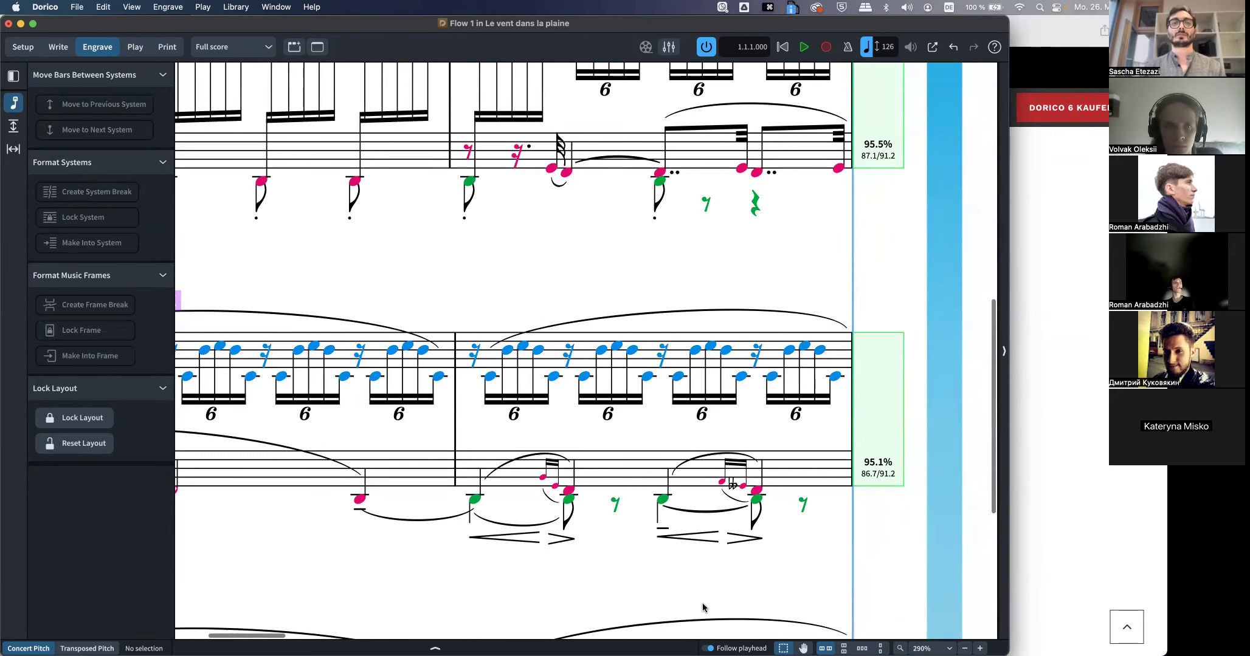
key("super+minus")
key("super+minus")
key("super+minus")
key("super+minus")
key("super+minus")
key("super+minus")
key("super+minus")
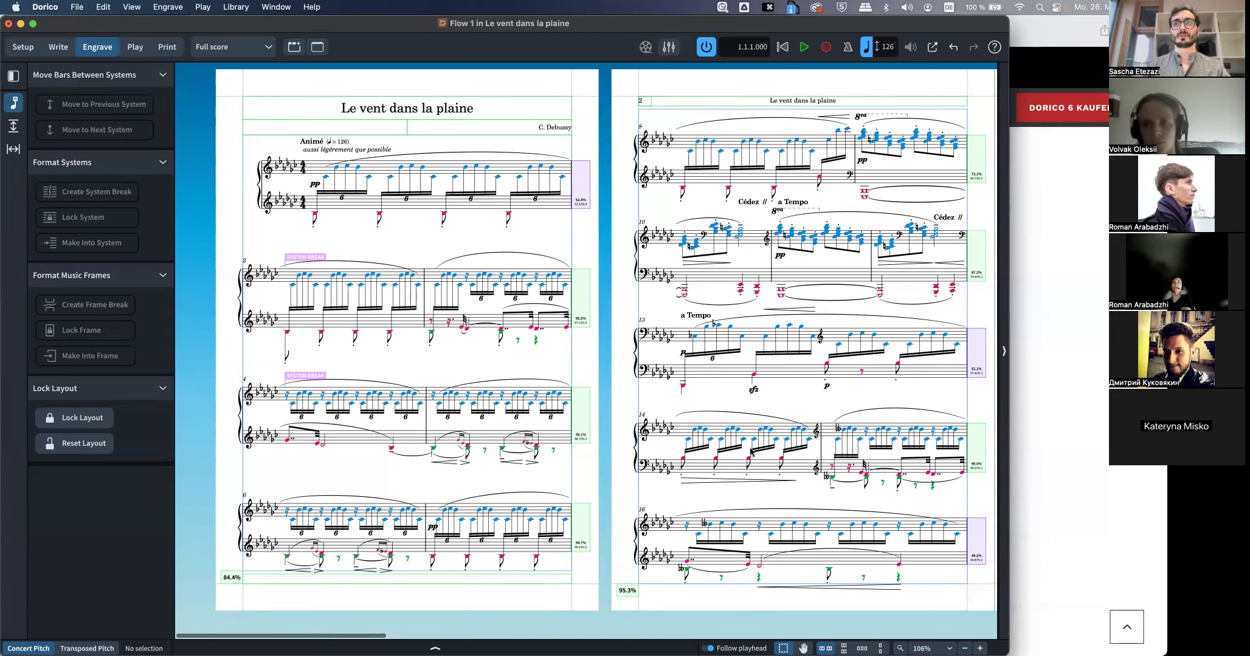
Switch to the web browser and show the Education purchase options for Dorico Elements 6 from the version comparison page
left_click(1018, 420)
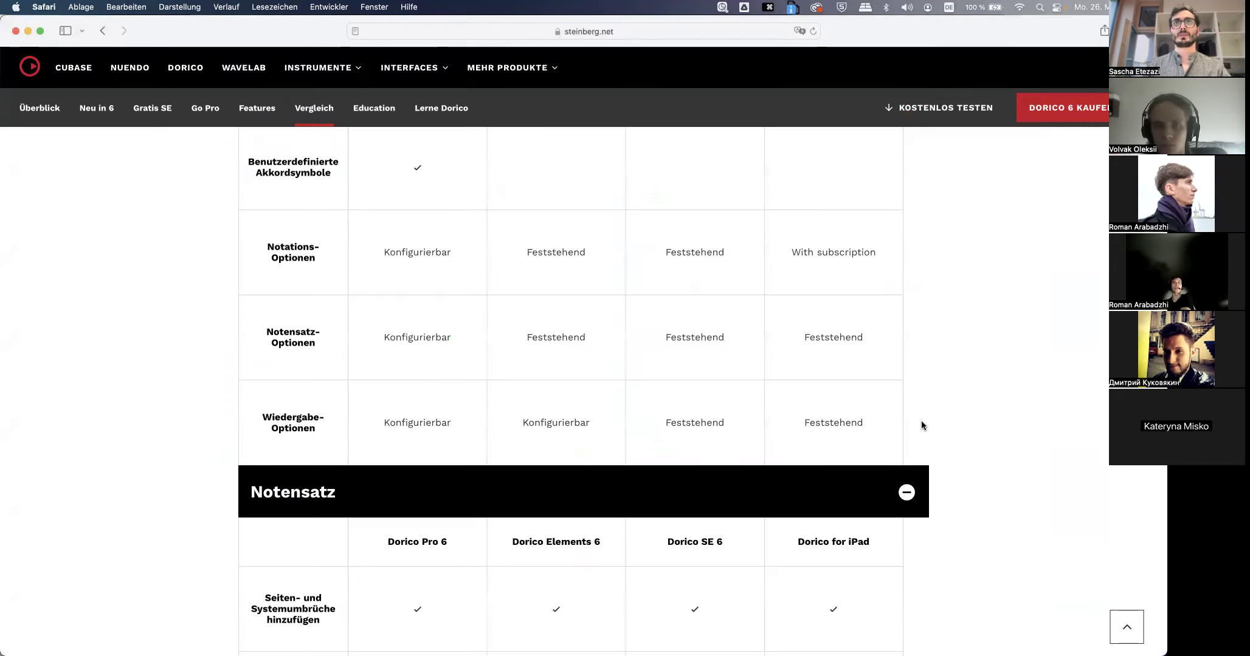
key("super+shift+backslash")
left_click(517, 224)
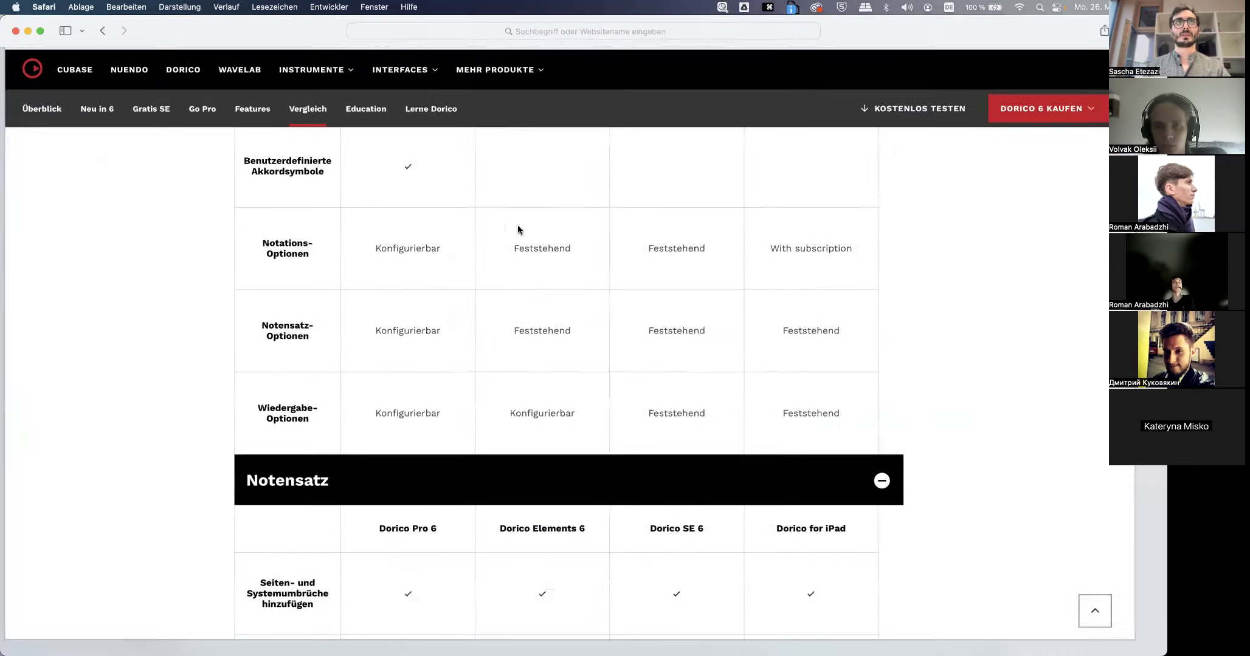
scroll(517, 225, "up", 20)
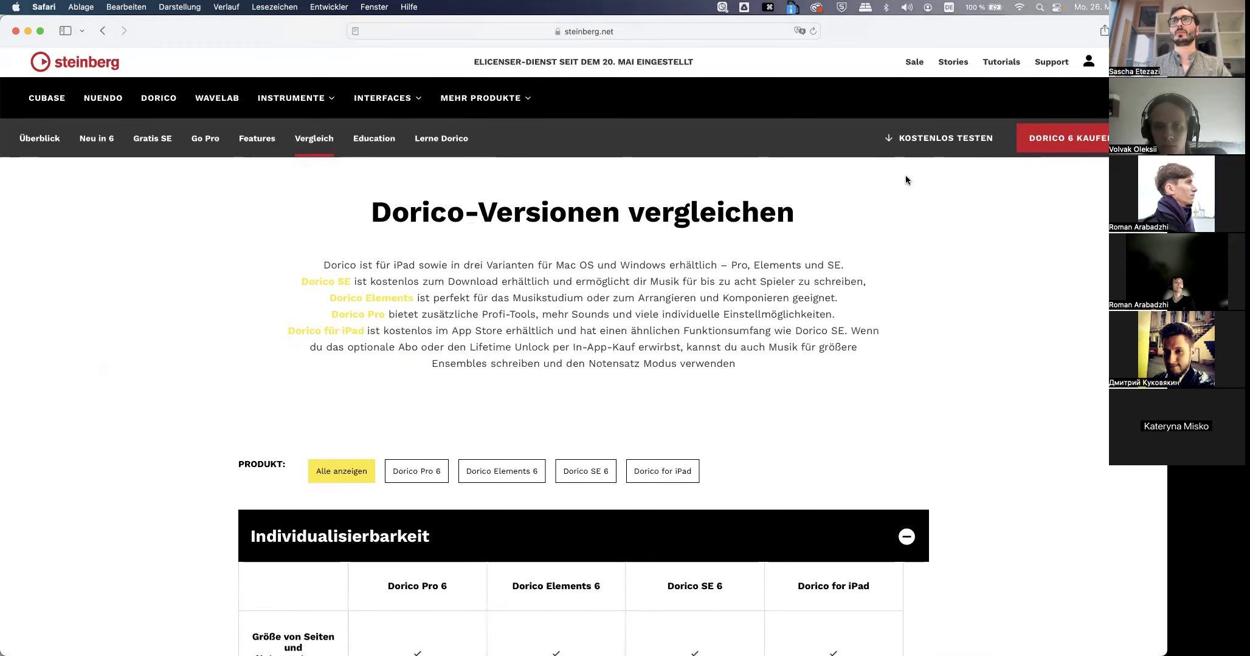
mouse_move(1055, 141)
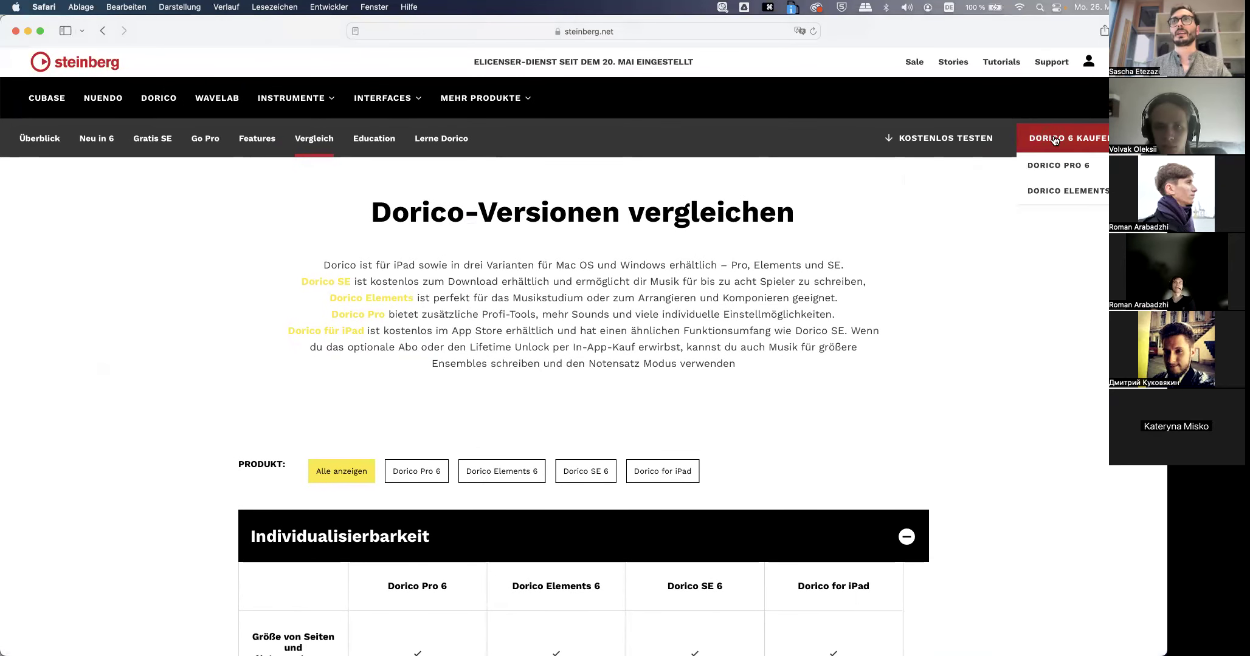
left_click(1045, 191)
left_click(532, 182)
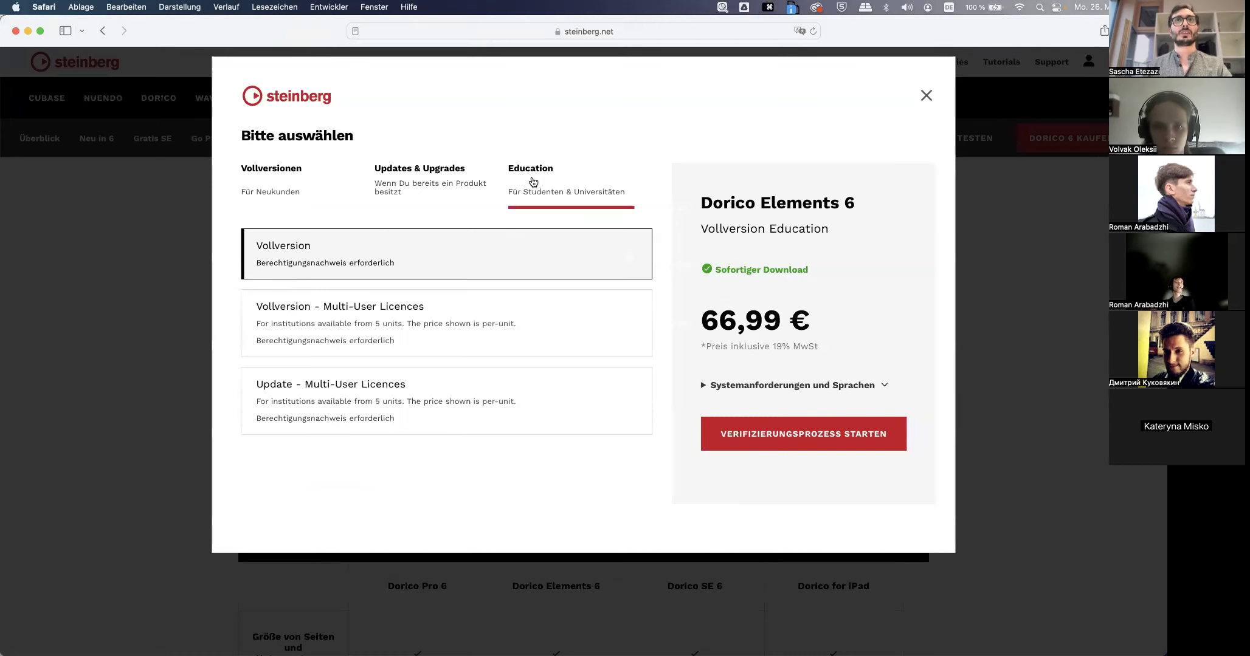
Compare the education prices of the single full version and the full version with multi-user licences
left_click_drag(697, 330, 803, 330)
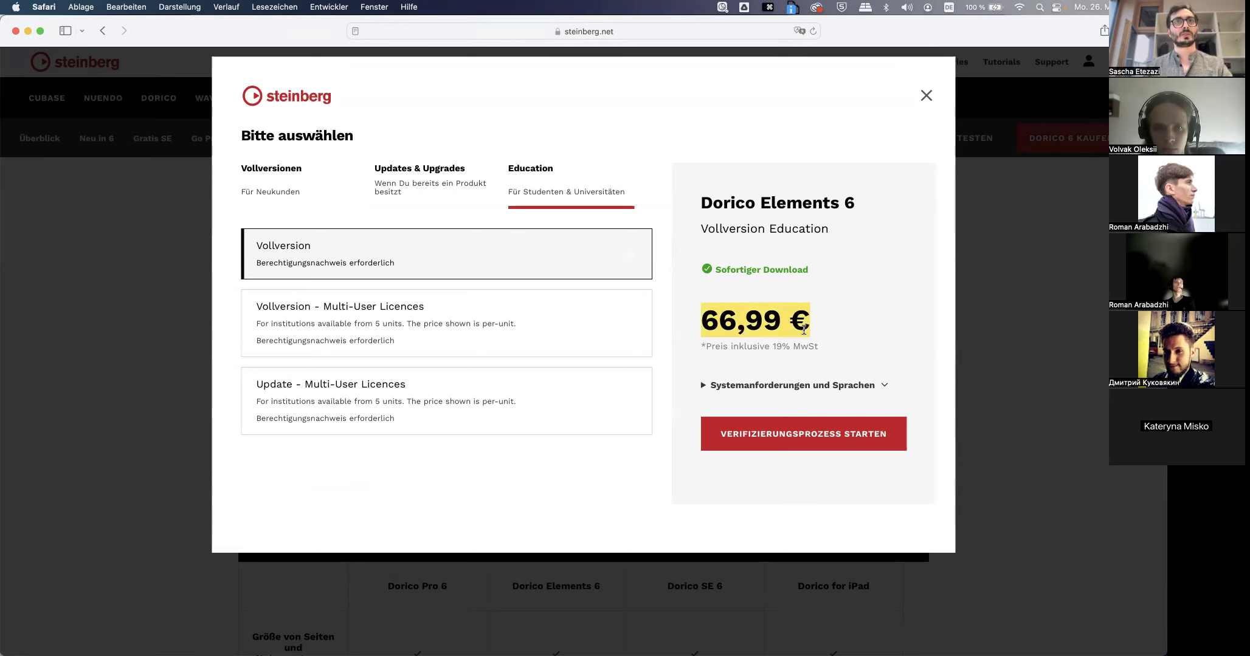
left_click(550, 344)
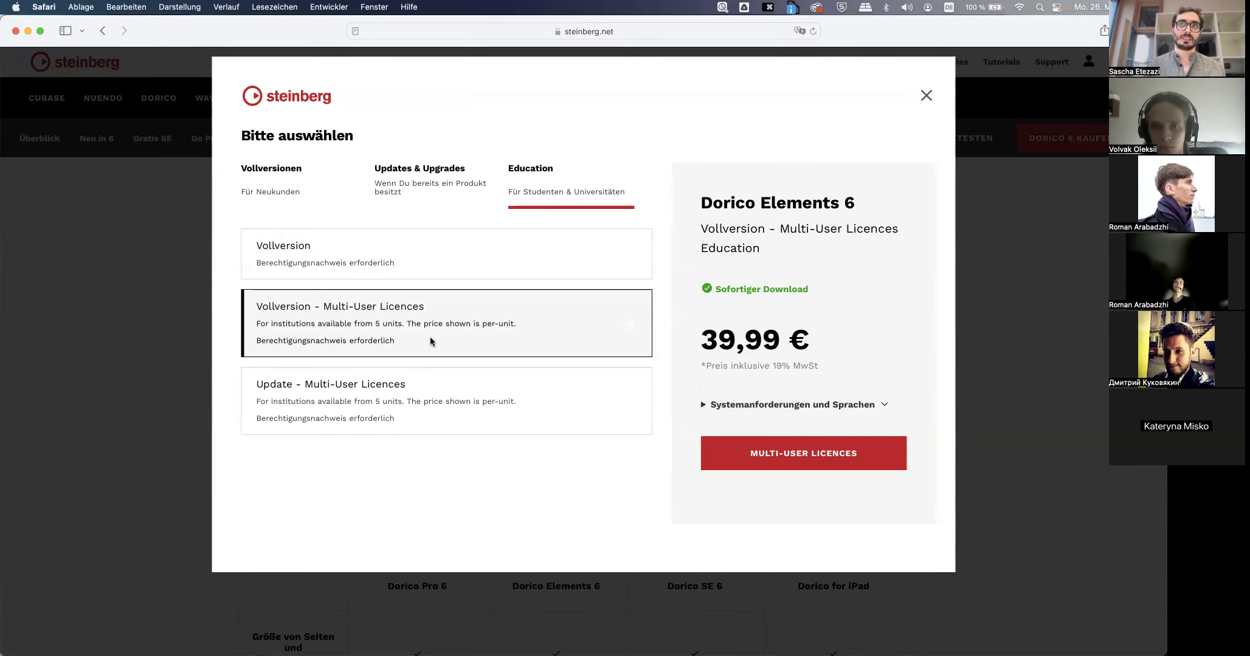
left_click_drag(699, 336, 795, 333)
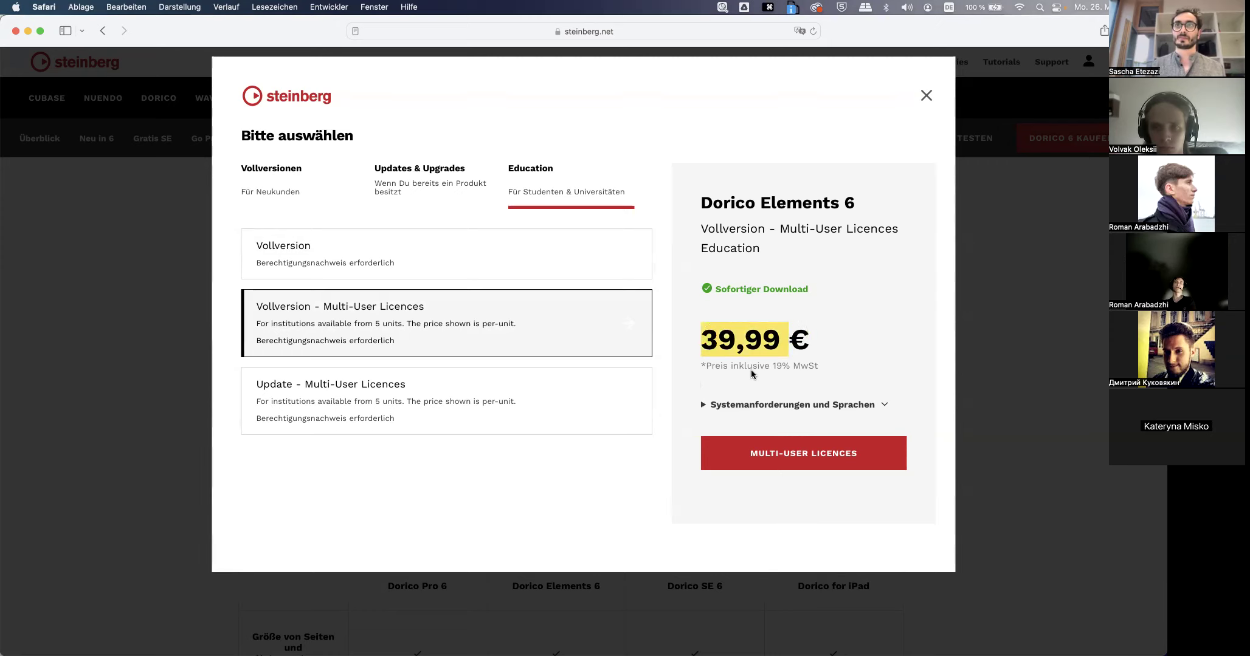